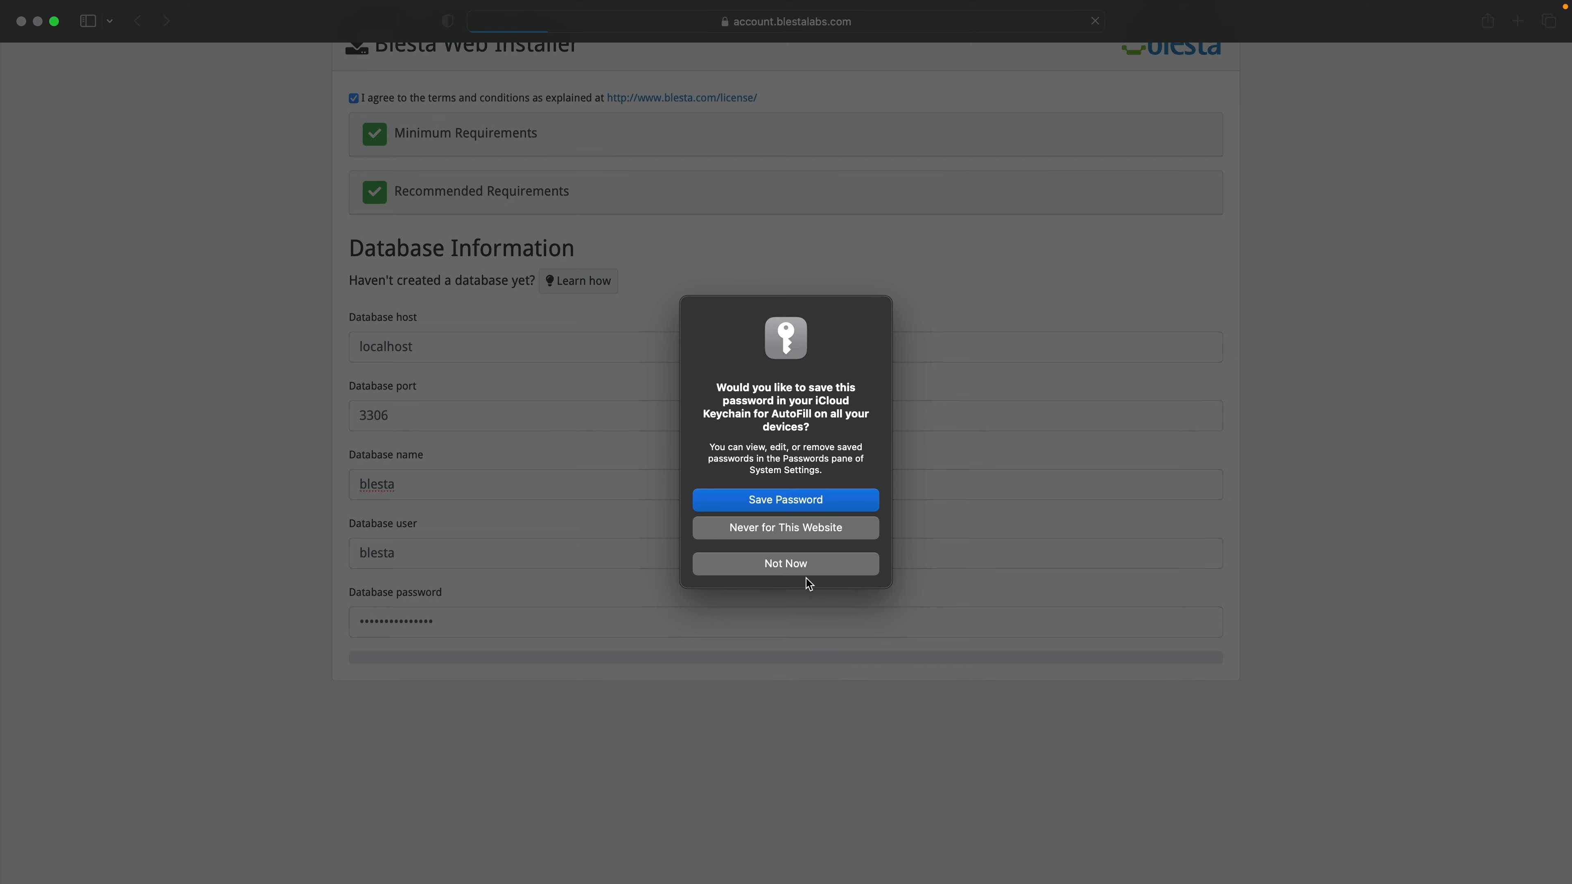
# Step: Decline the browser's offer to save the database password
pyautogui.click(798, 563)
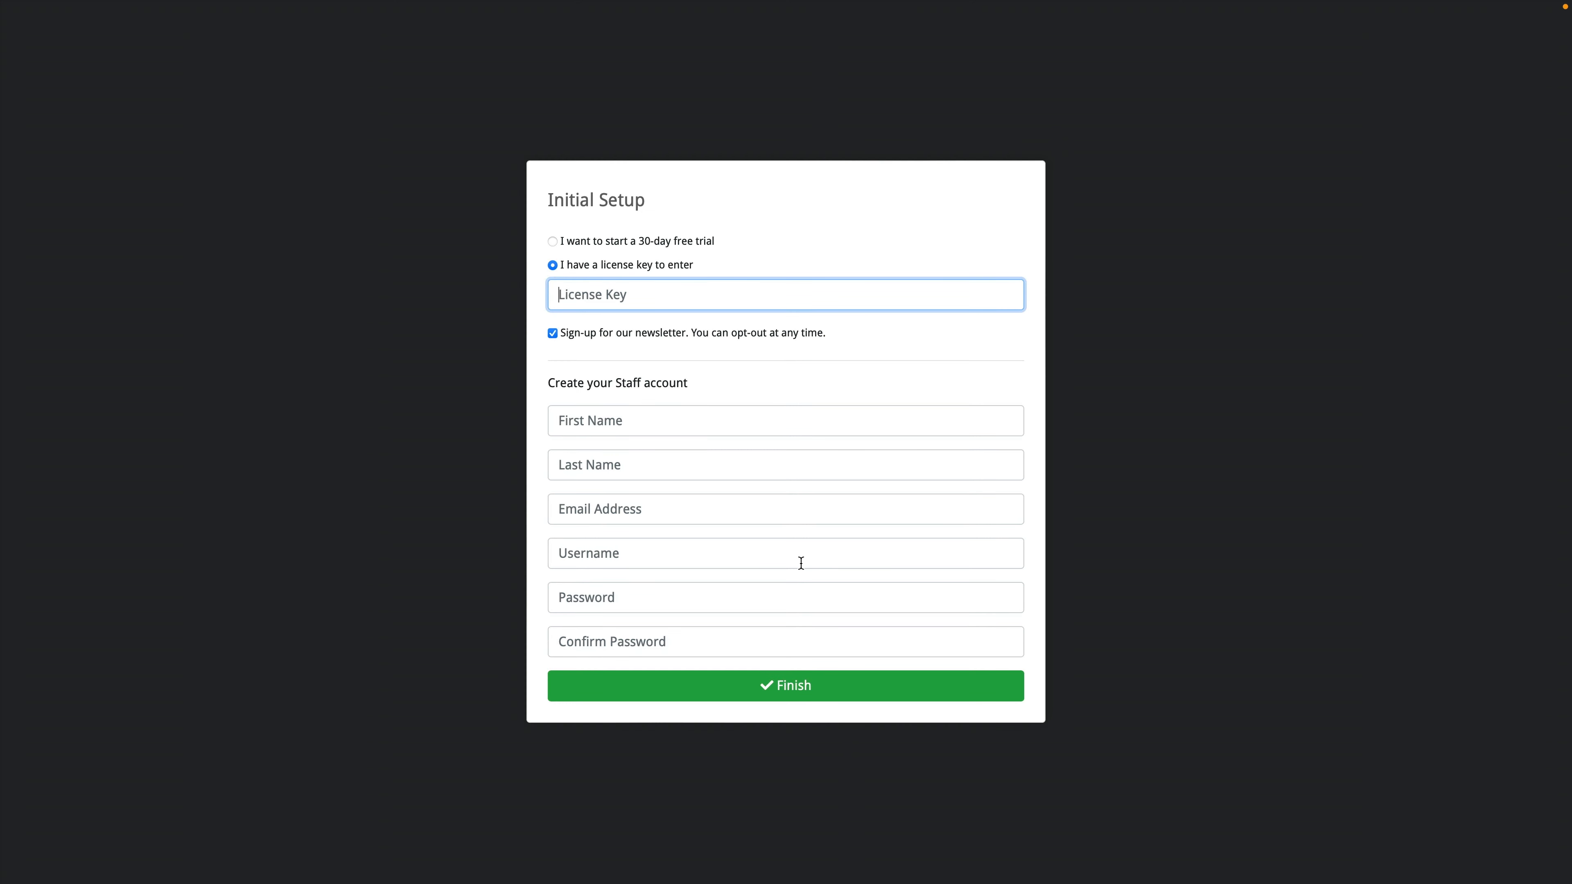
# Step: Choose the 30-day free trial and enter the staff first name, last name, e-mail and username admin
pyautogui.click(553, 242)
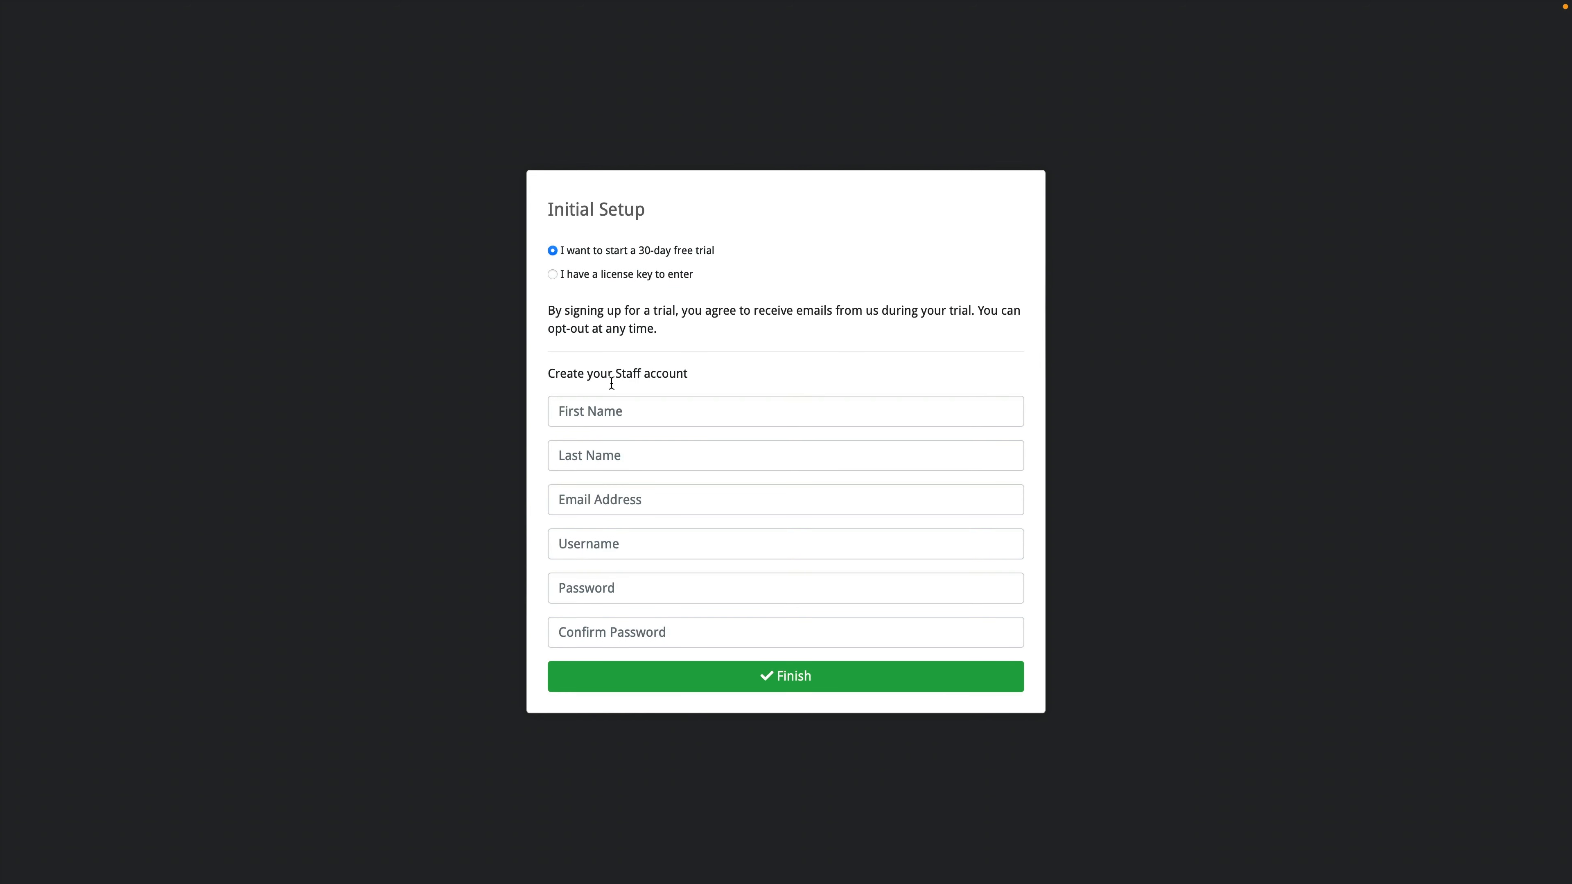
pyautogui.click(613, 412)
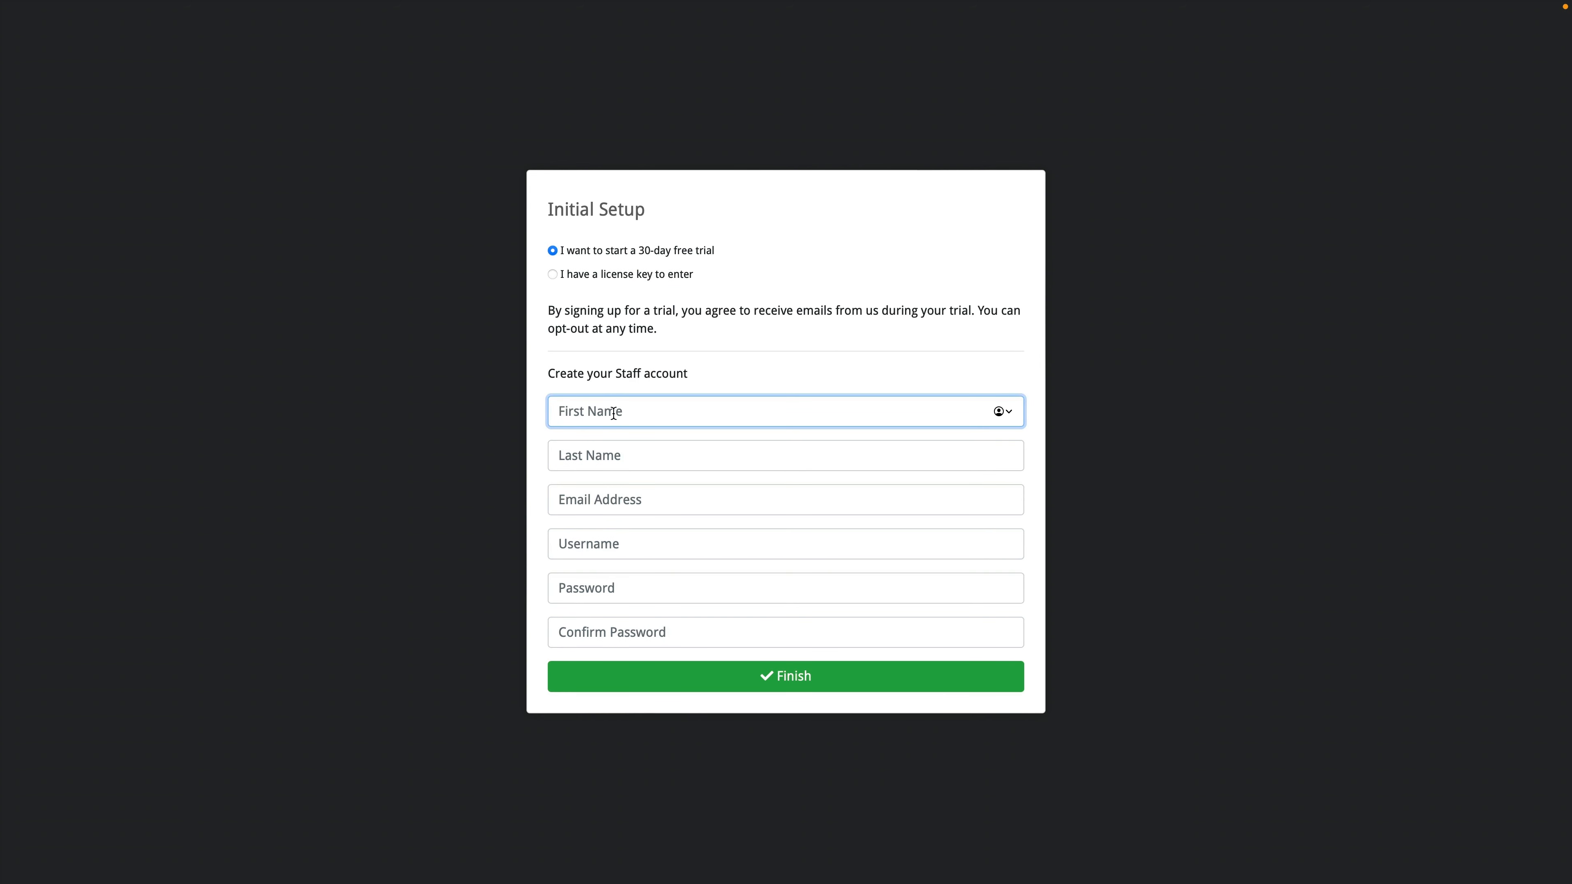
pyautogui.write('Paul')
pyautogui.press('Tab')
pyautogui.write('Phillips')
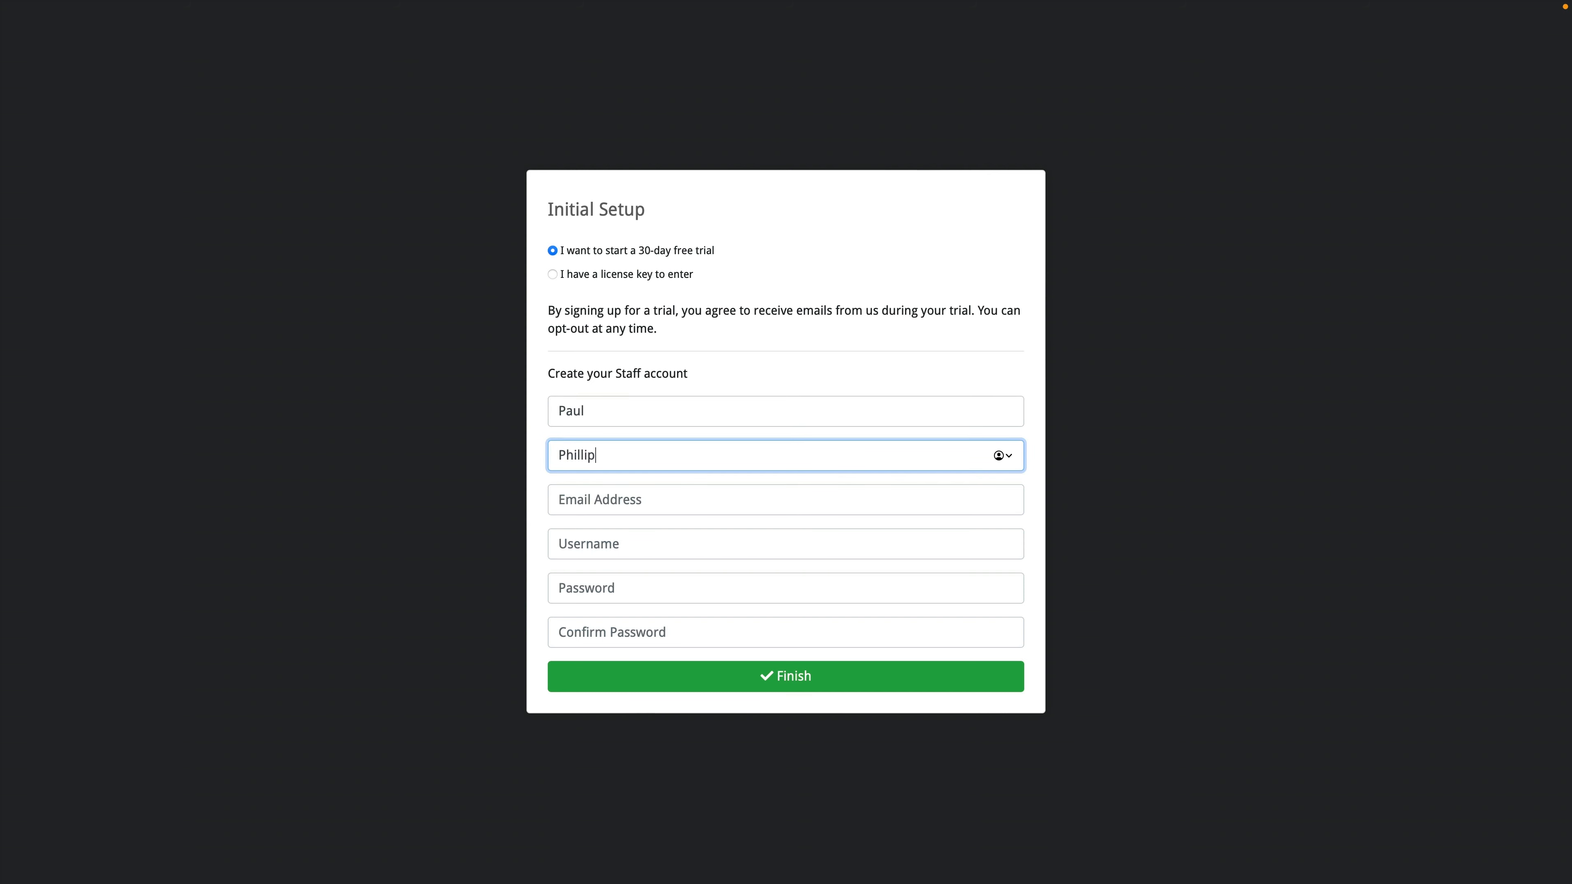
pyautogui.press('Tab')
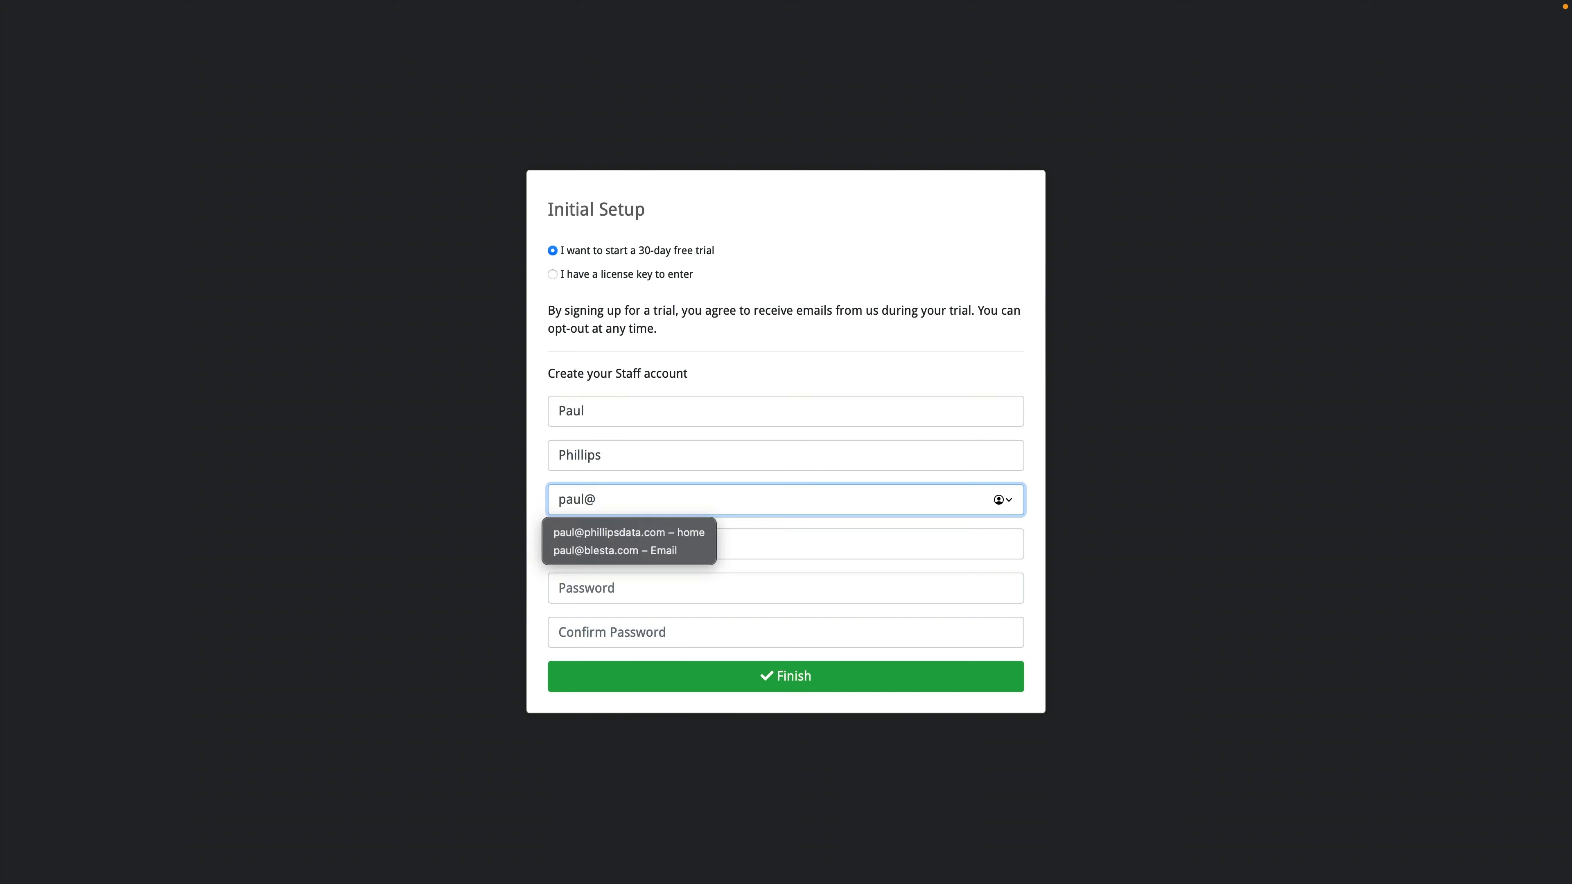
pyautogui.press('Tab')
pyautogui.write('admin')
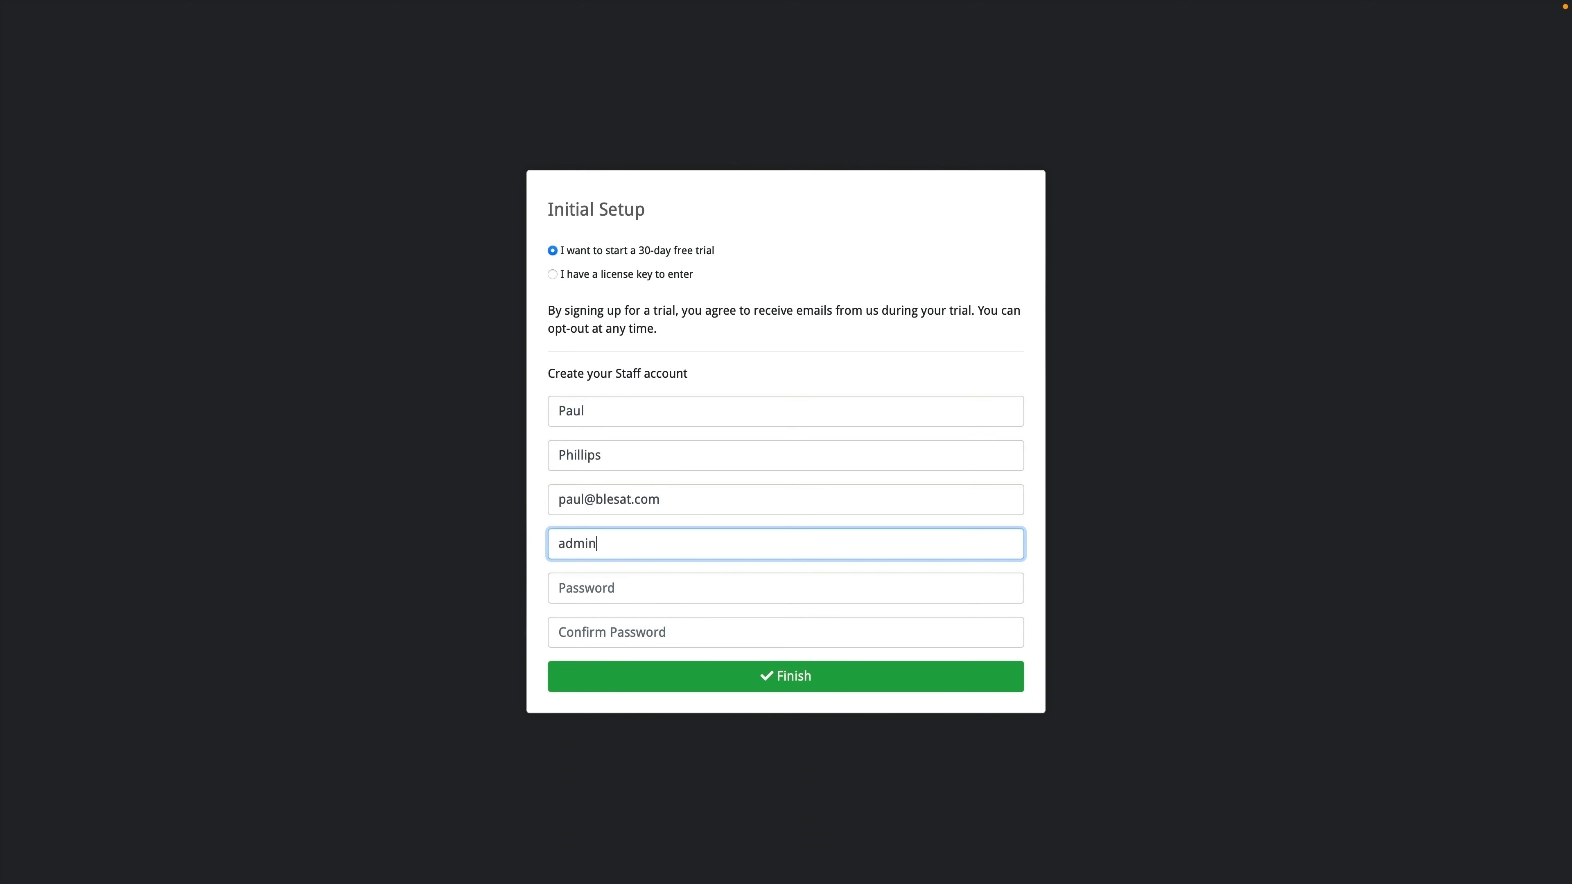
pyautogui.press('Tab')
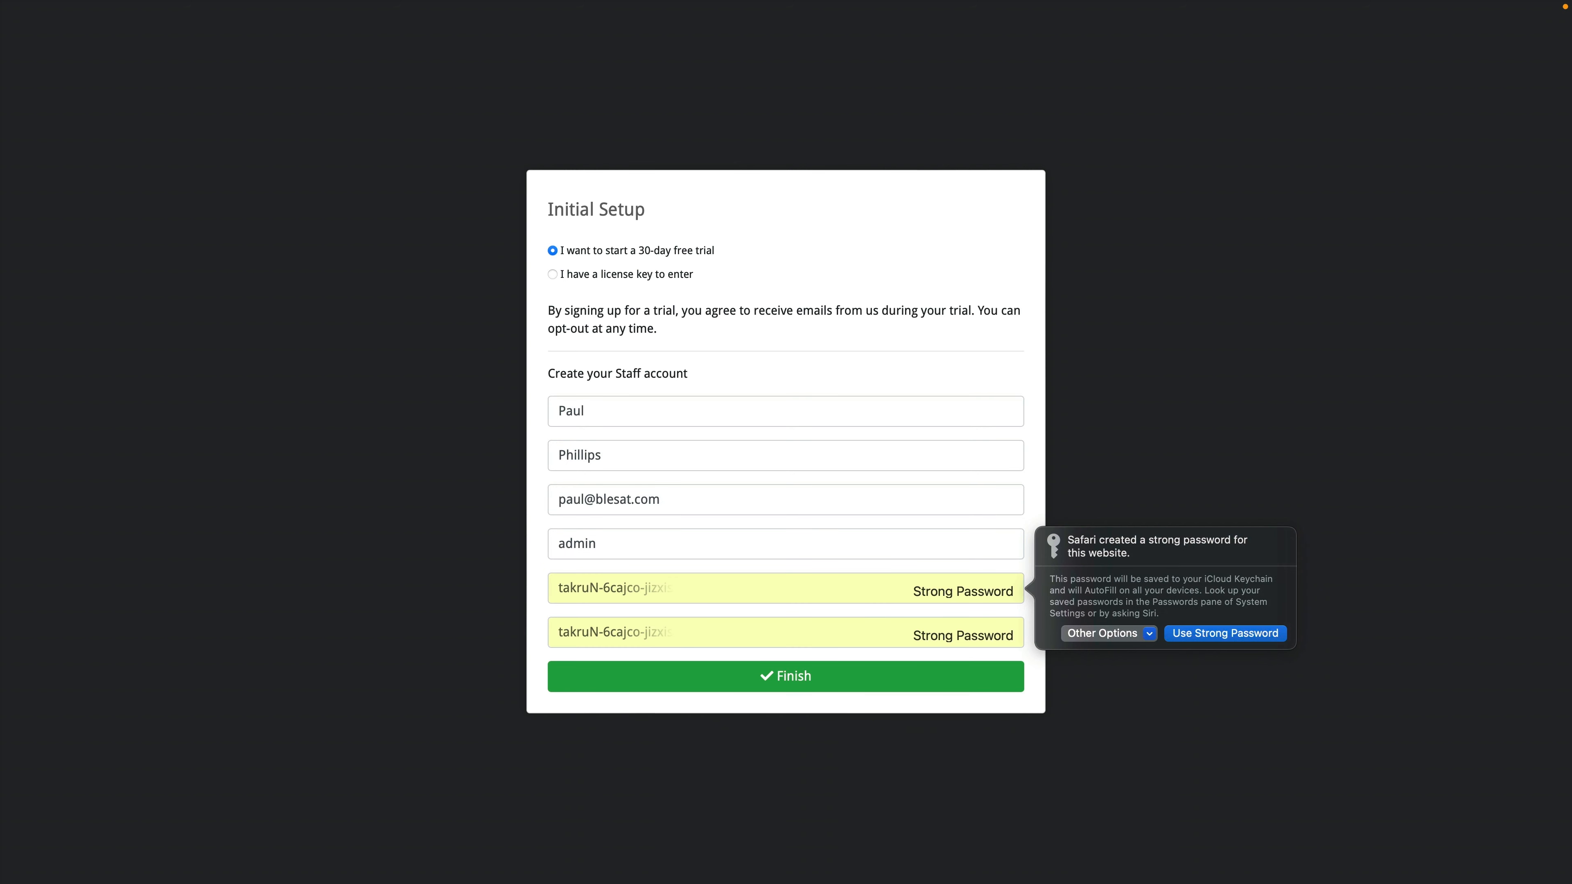
# Step: Enter and confirm a custom staff password instead of the browser's suggested one
pyautogui.click(1185, 634)
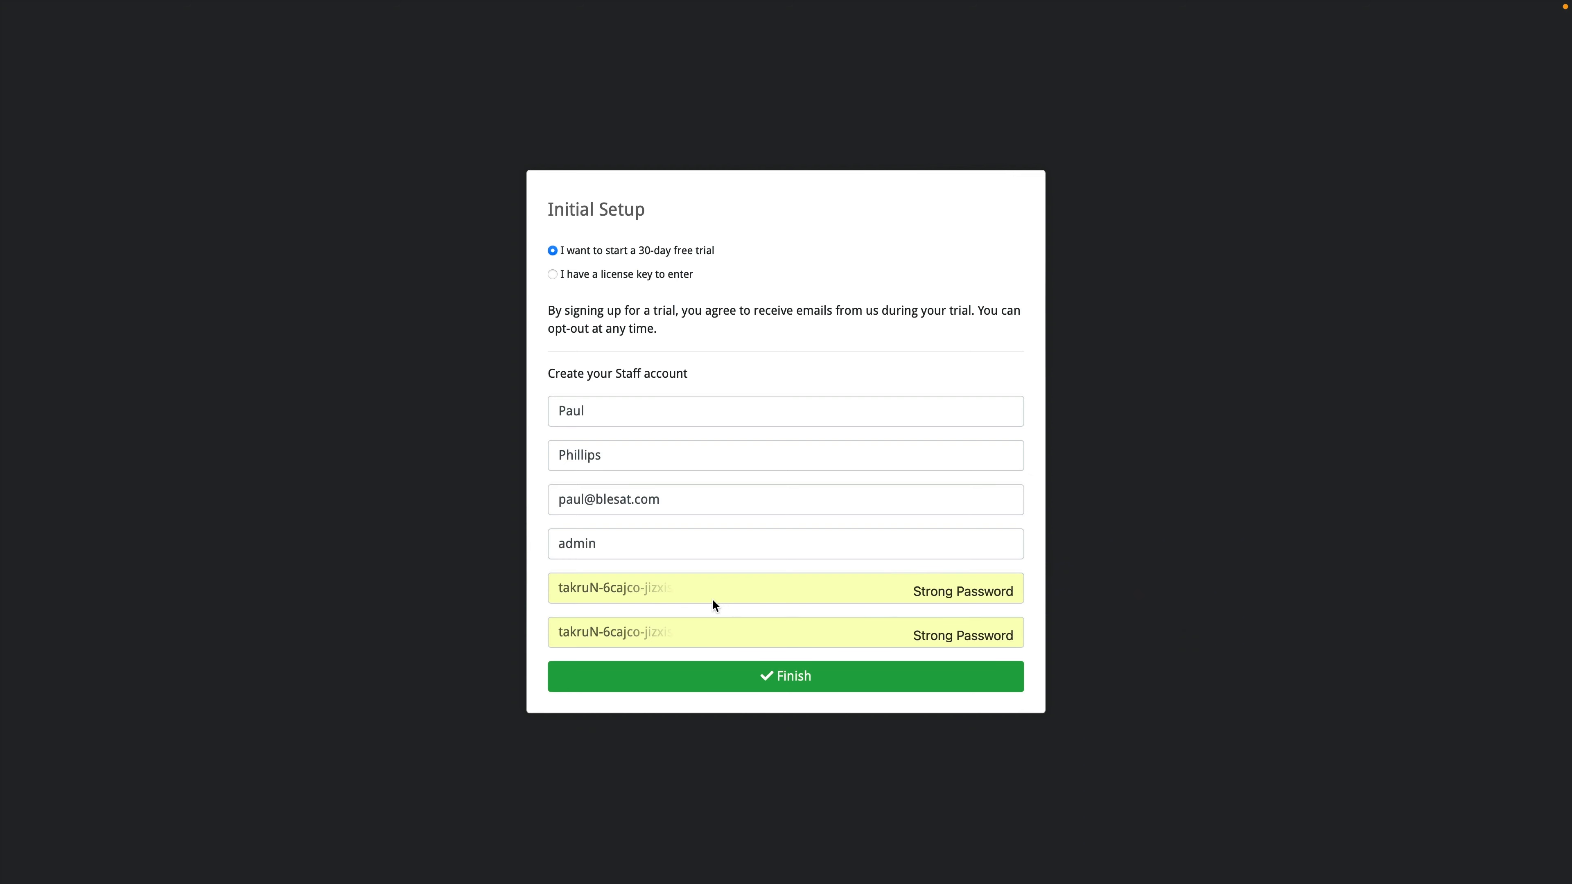
pyautogui.click(675, 596)
pyautogui.click(1146, 632)
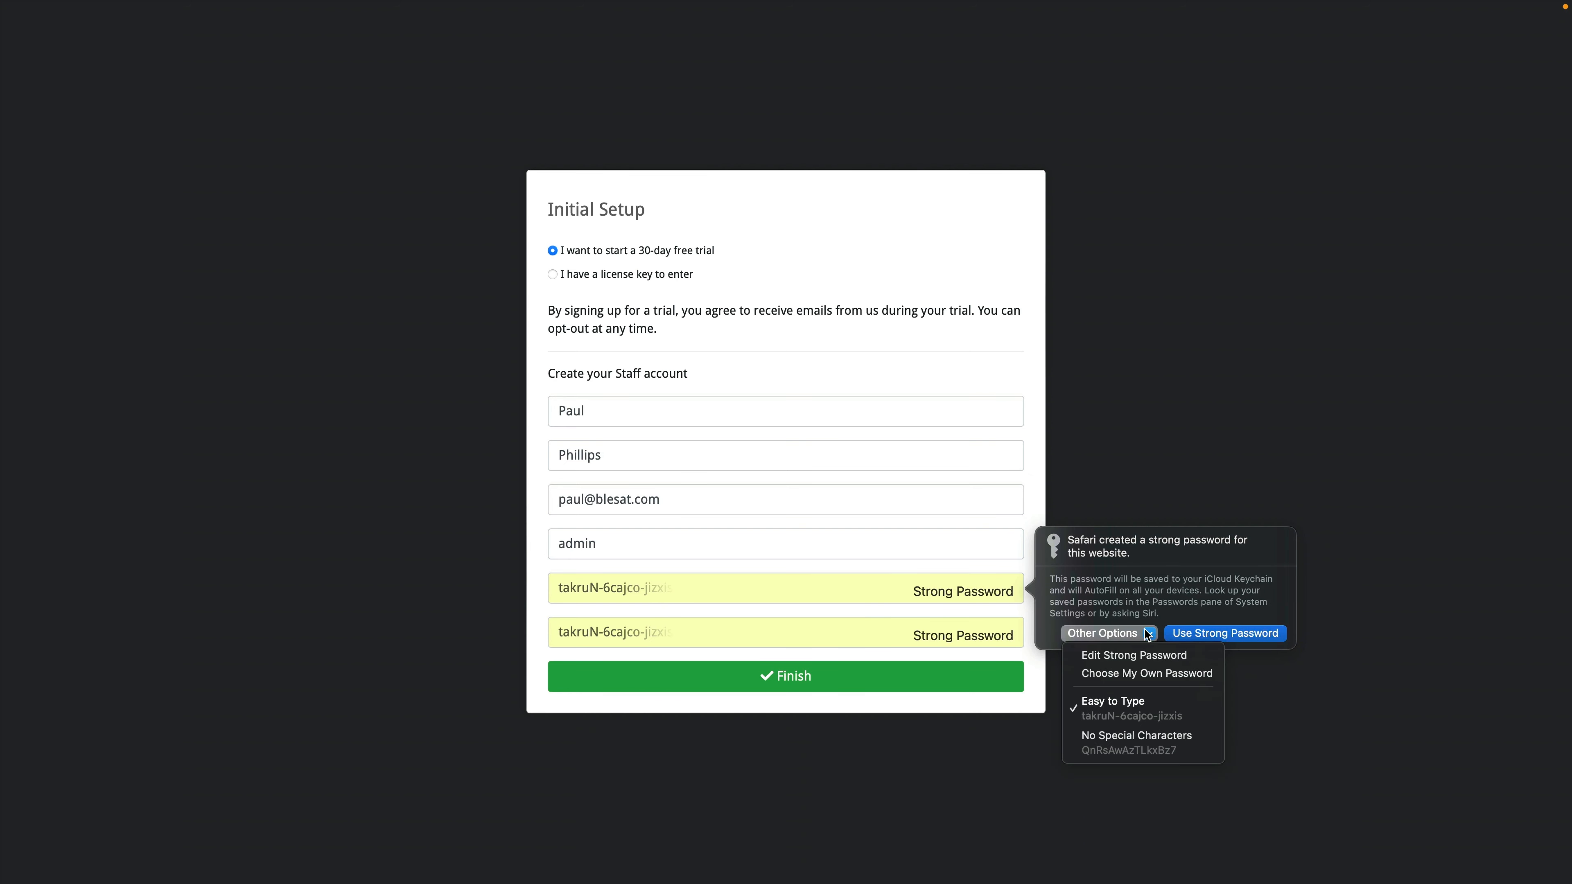
pyautogui.click(1127, 674)
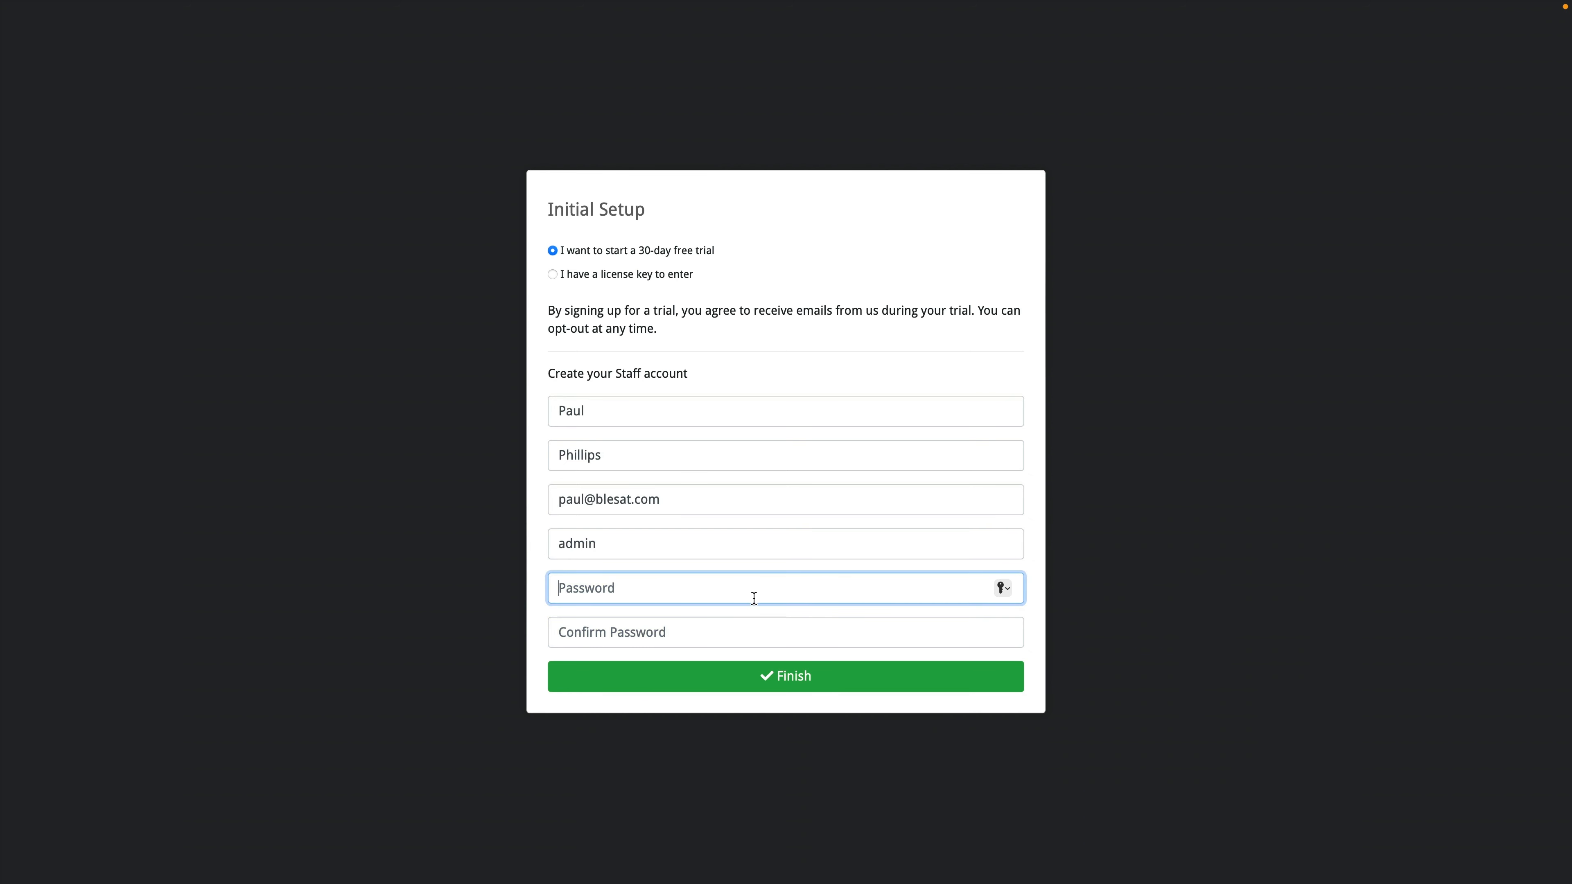
pyautogui.write('••••••')
pyautogui.press('Tab')
pyautogui.write('••••••')
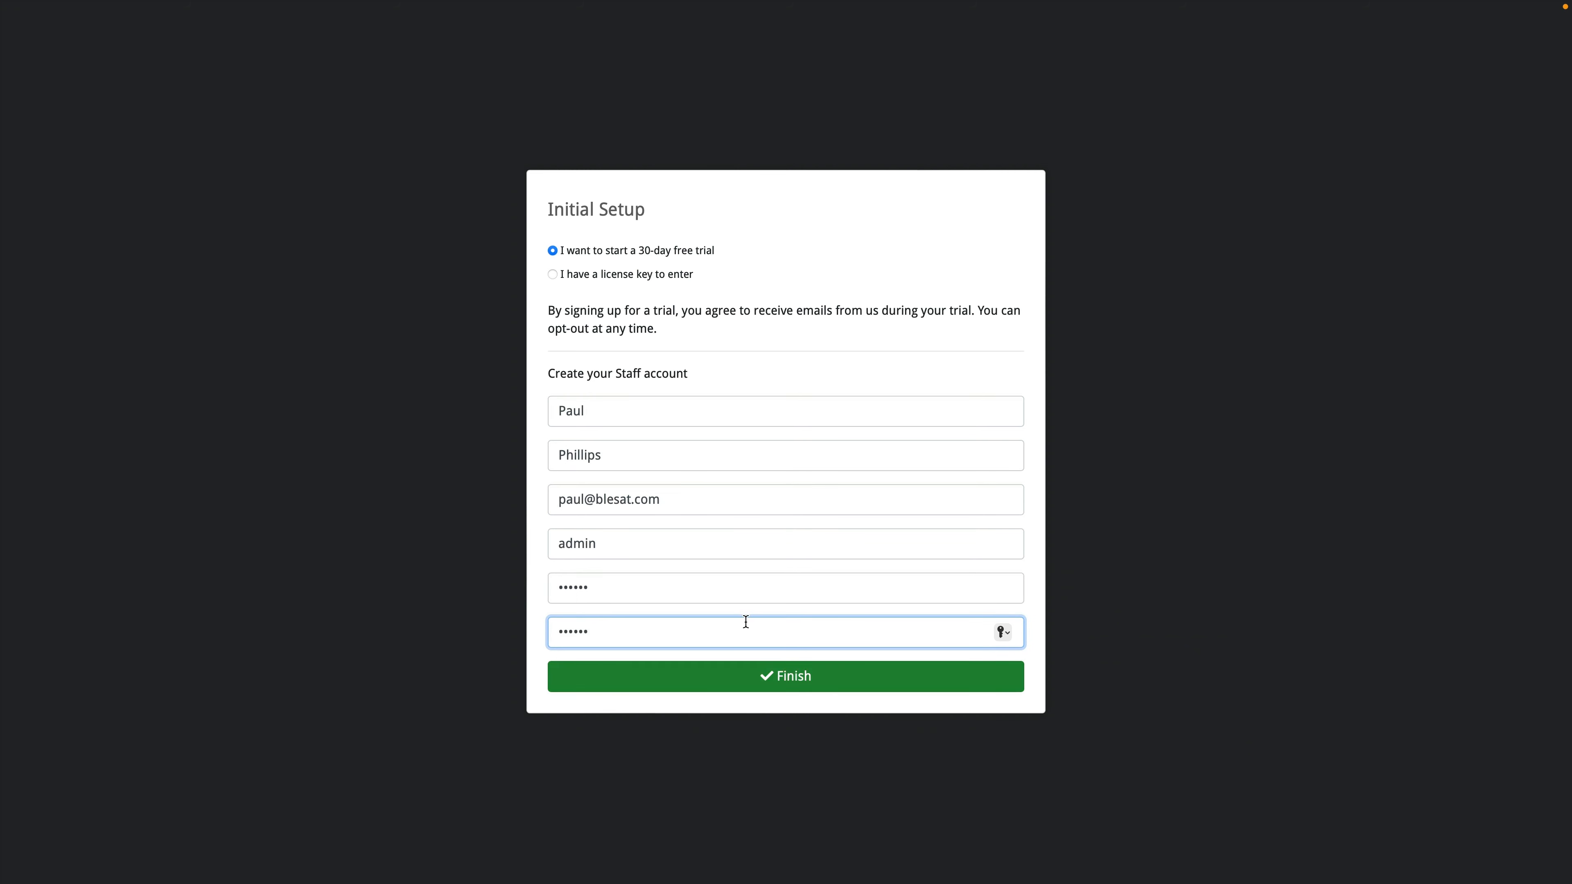
# Step: Correct the misspelled e-mail domain and submit the Initial Setup form
pyautogui.click(641, 509)
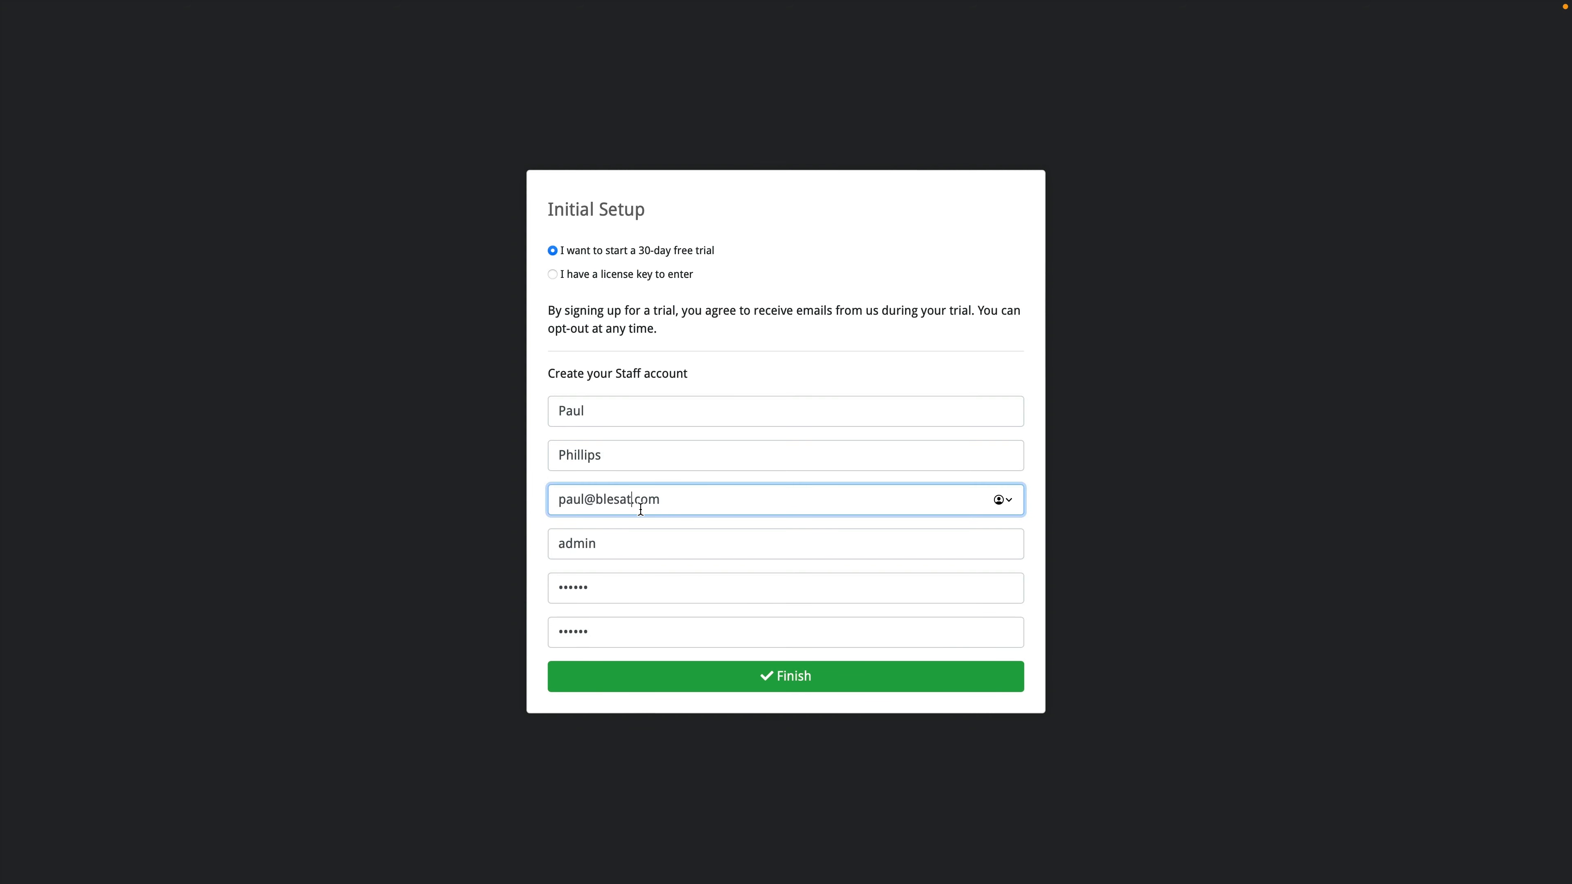
pyautogui.press('BackSpace')
pyautogui.press('BackSpace')
pyautogui.write('ta')
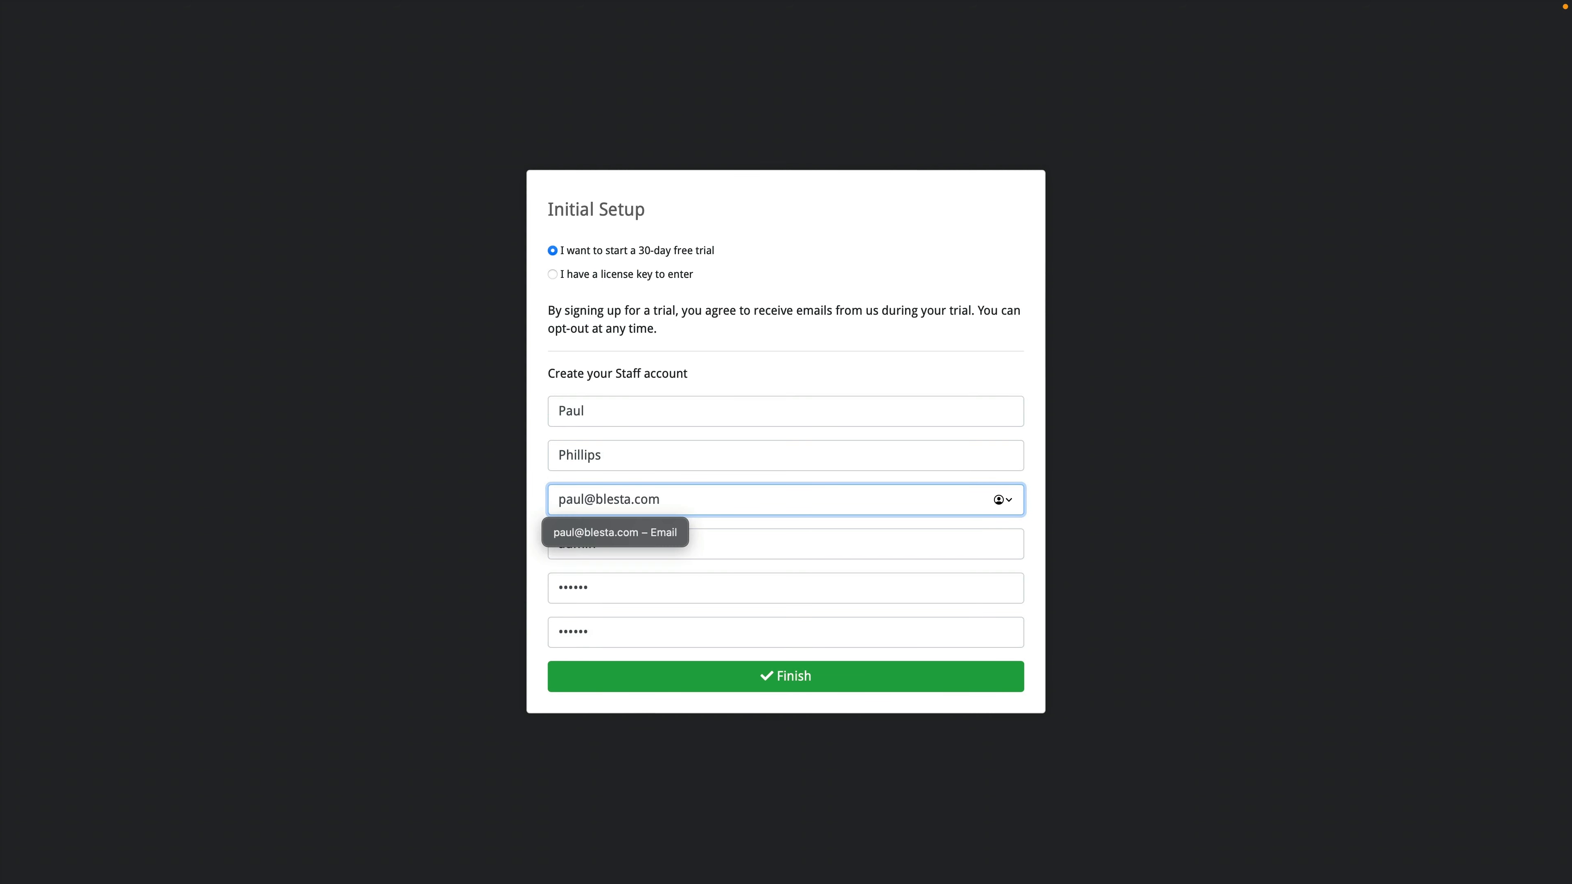
pyautogui.click(815, 676)
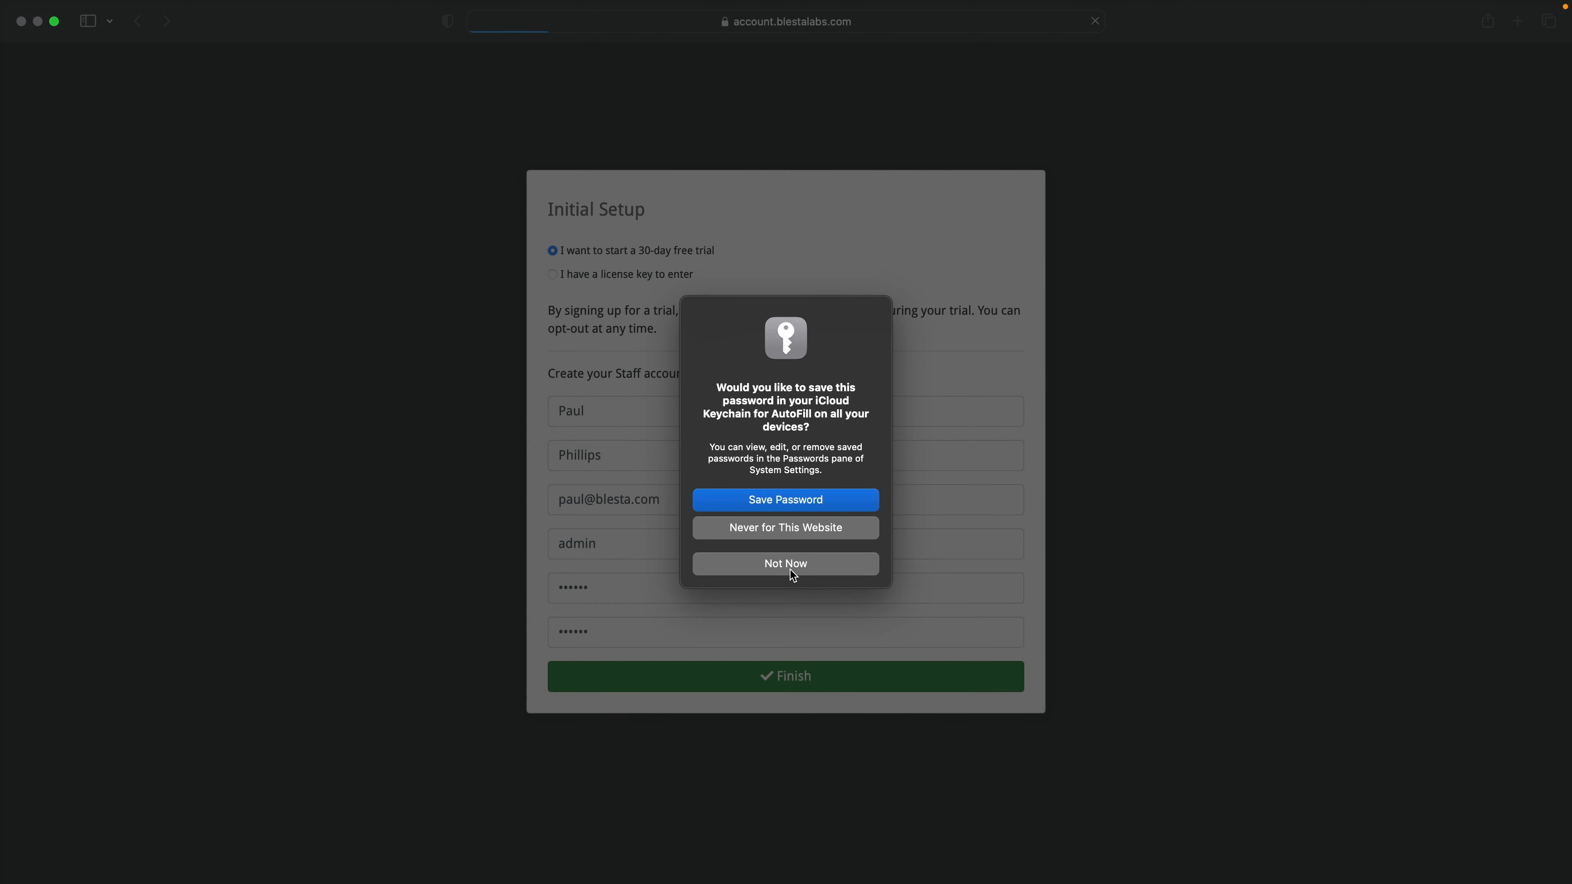
# Step: Decline saving the password, finish setup, and review the new staff dashboard widgets
pyautogui.click(792, 571)
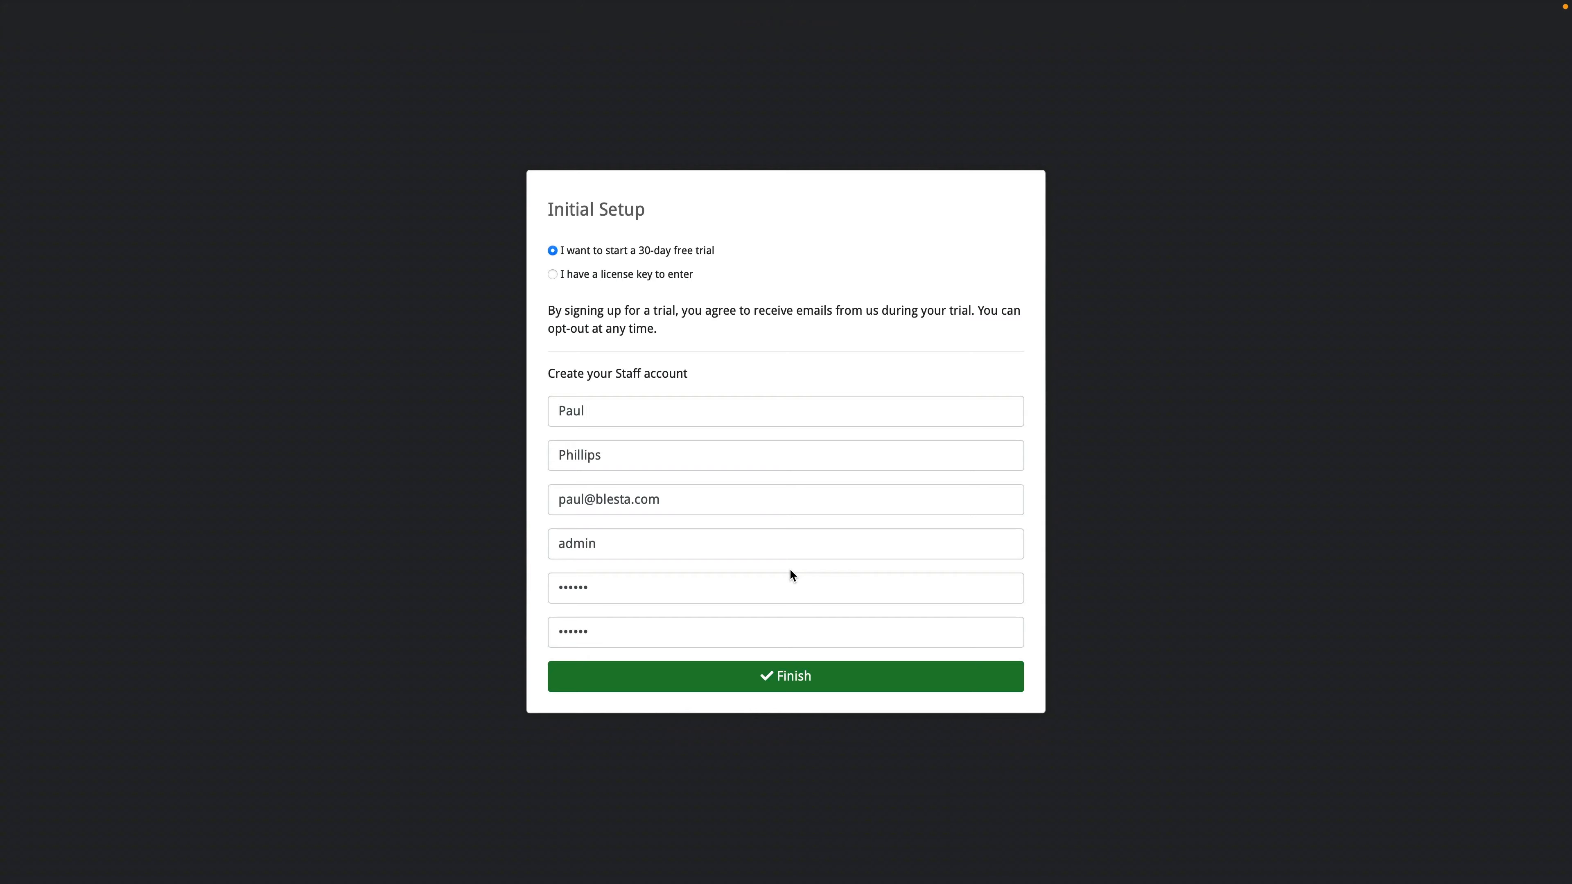
pyautogui.press('Return')
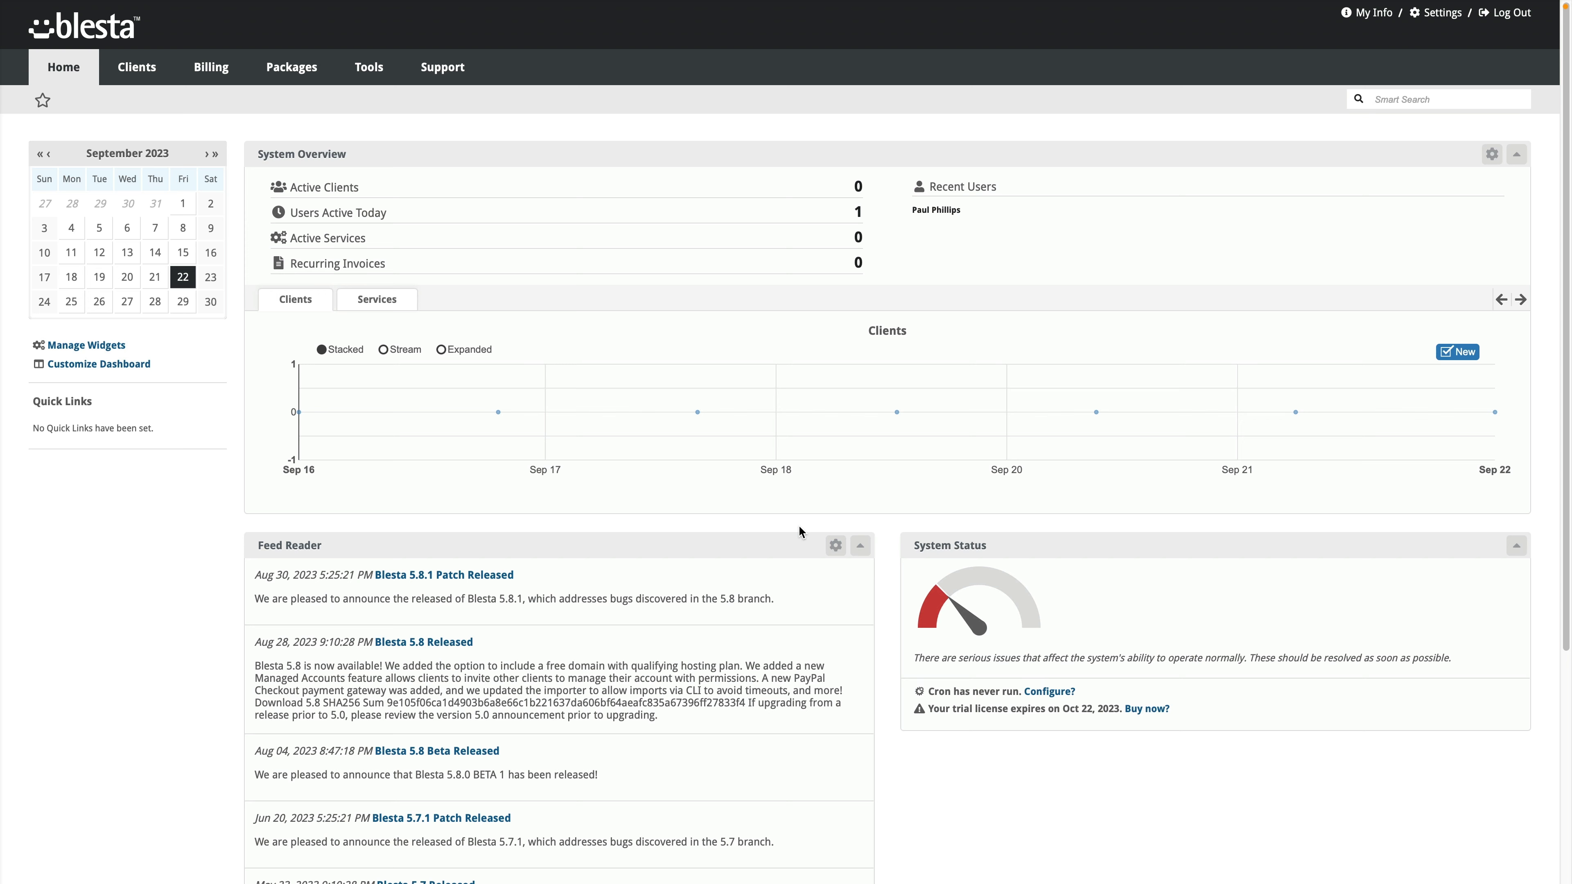
pyautogui.scroll(-5, 852, 565)
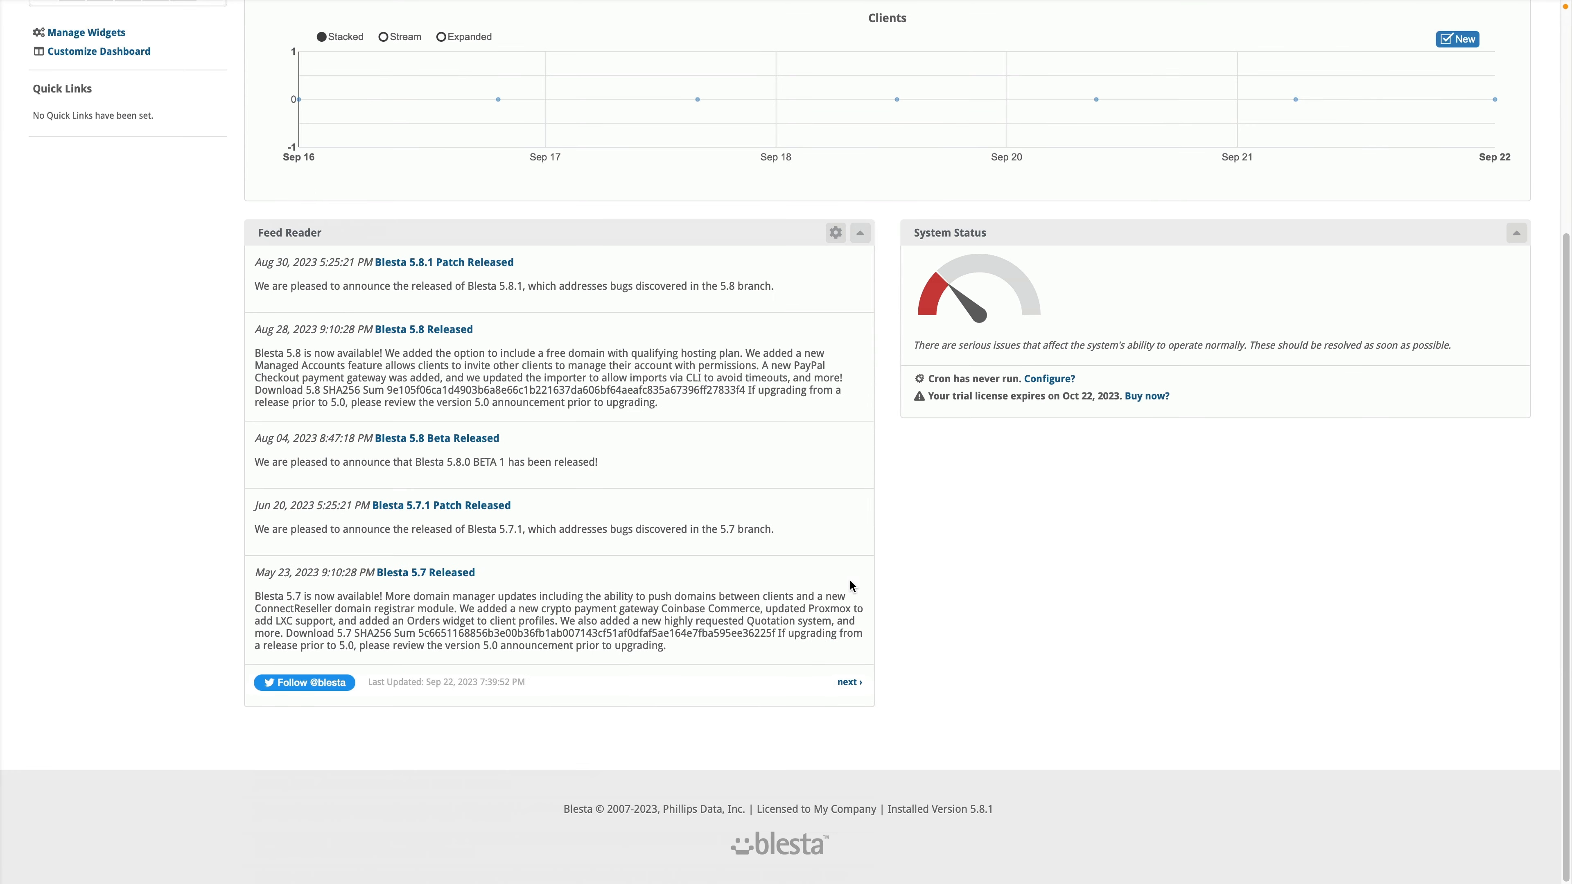
pyautogui.scroll(5, 850, 585)
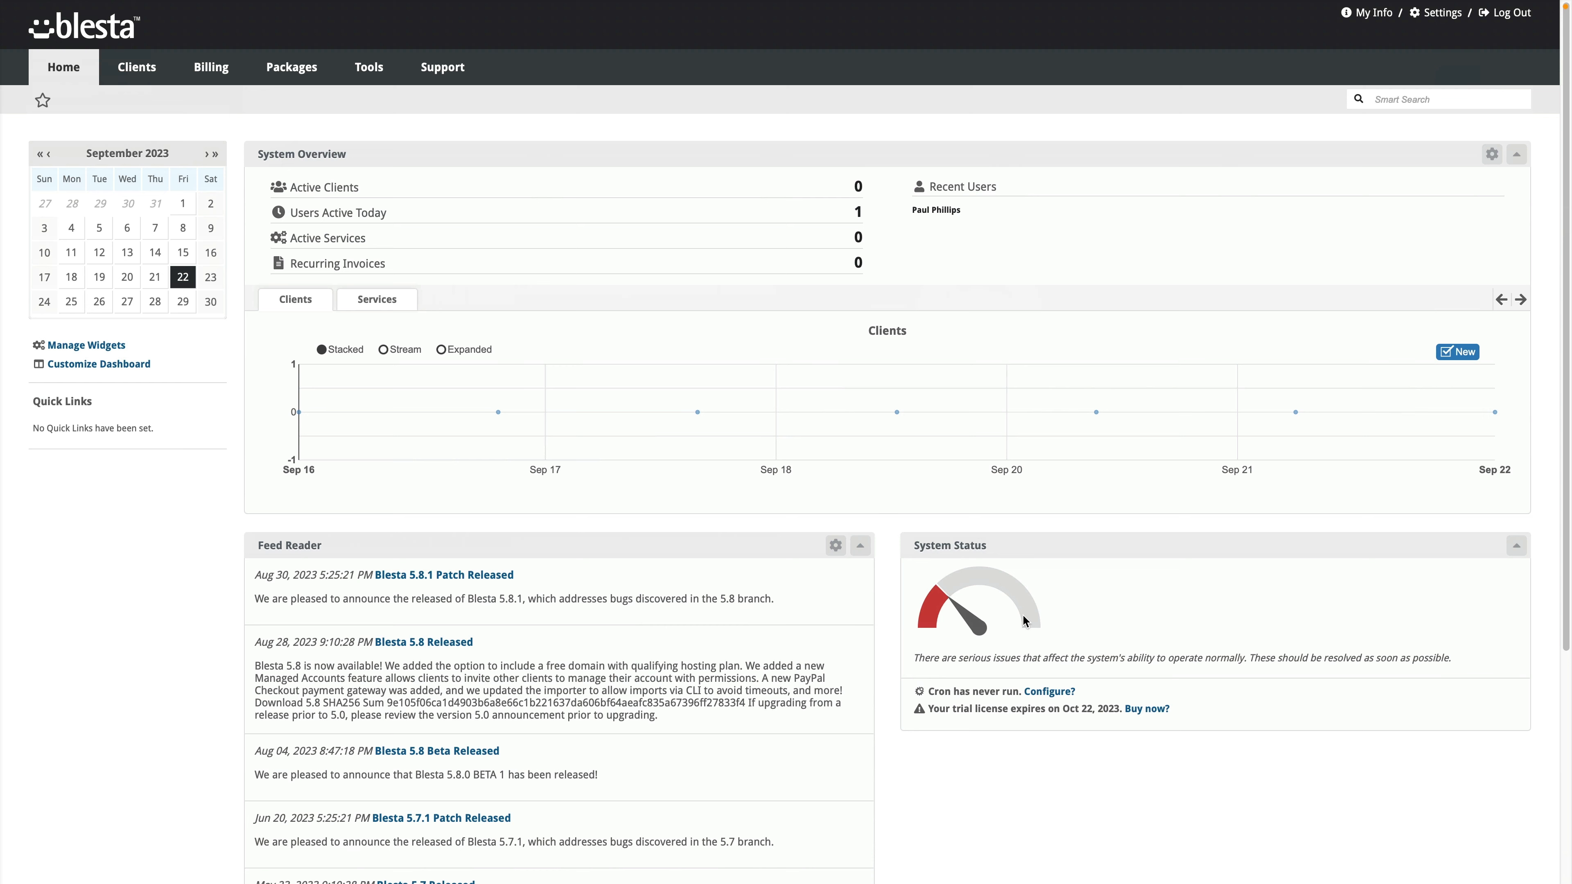
pyautogui.click(1059, 695)
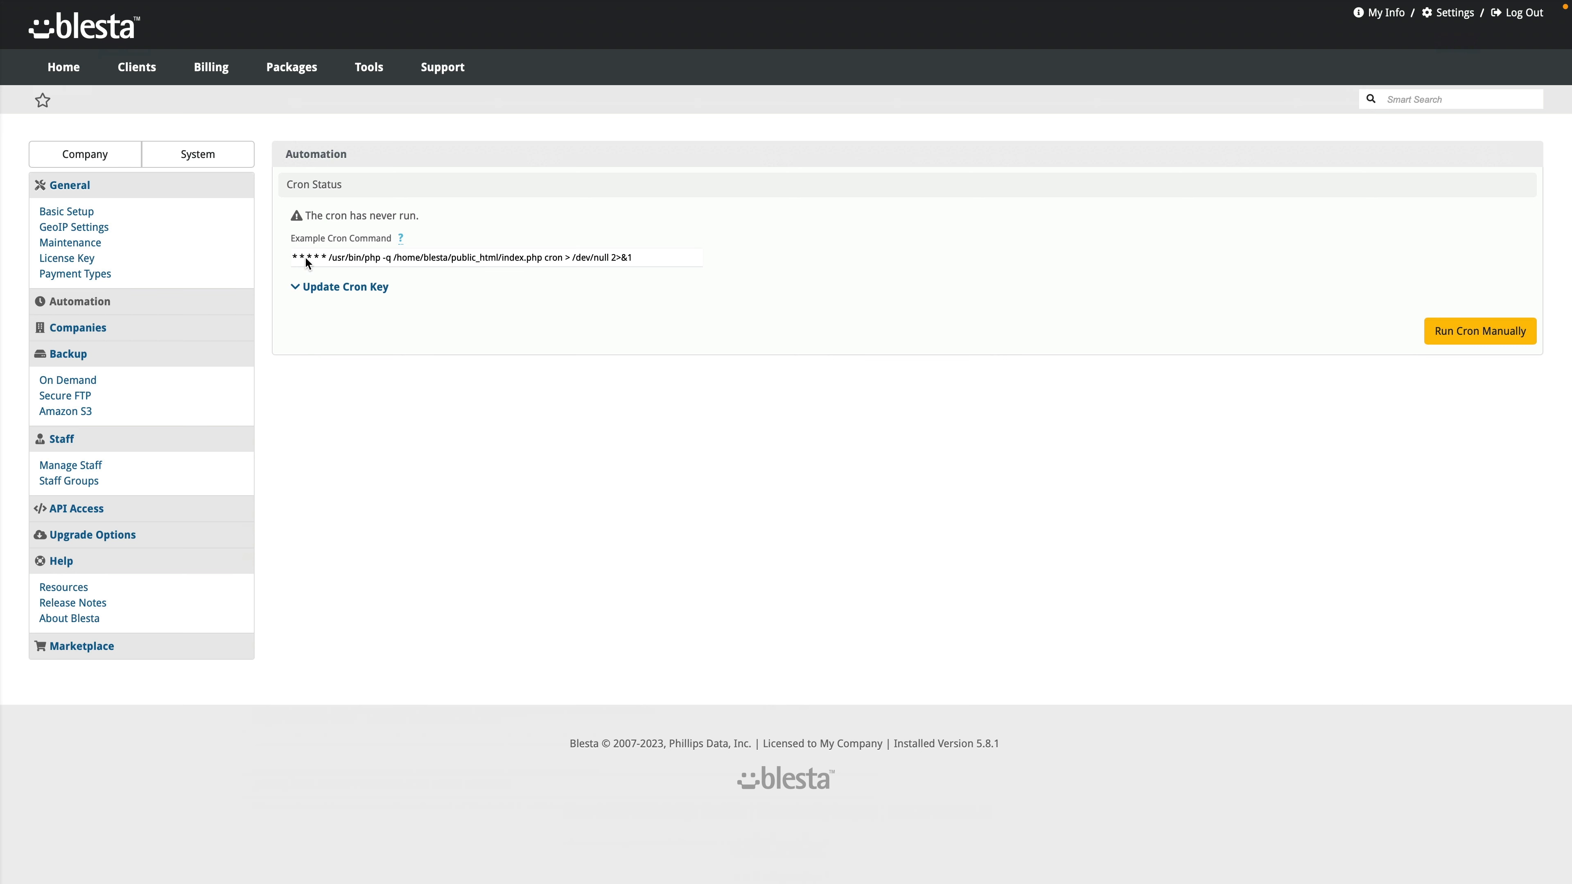
pyautogui.click(633, 259)
pyautogui.moveTo(642, 254); pyautogui.dragTo(278, 249)
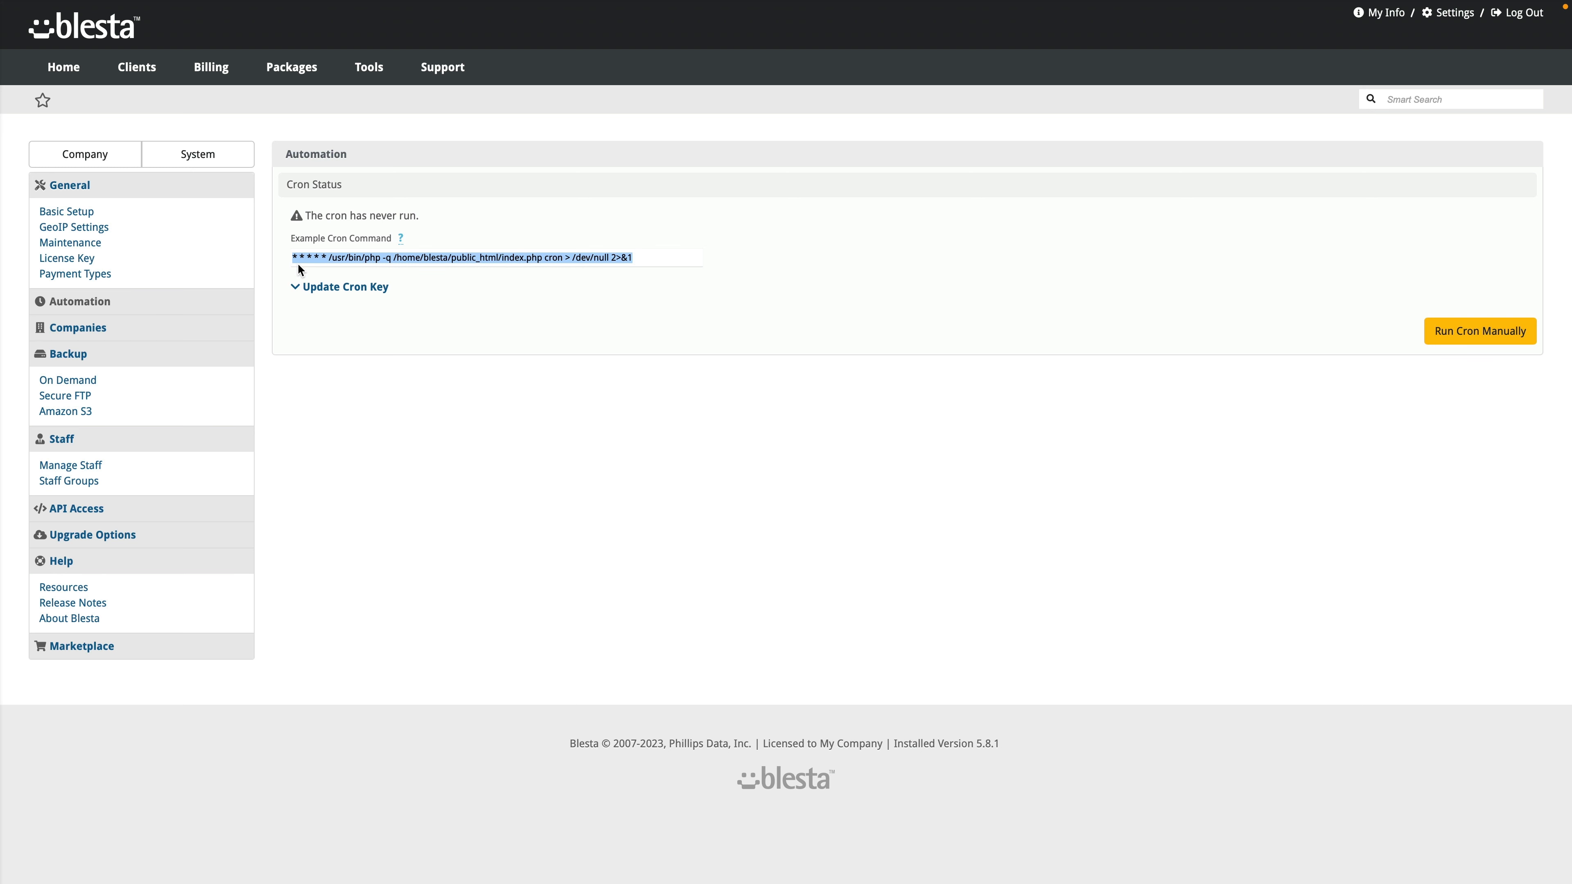
pyautogui.click(341, 257)
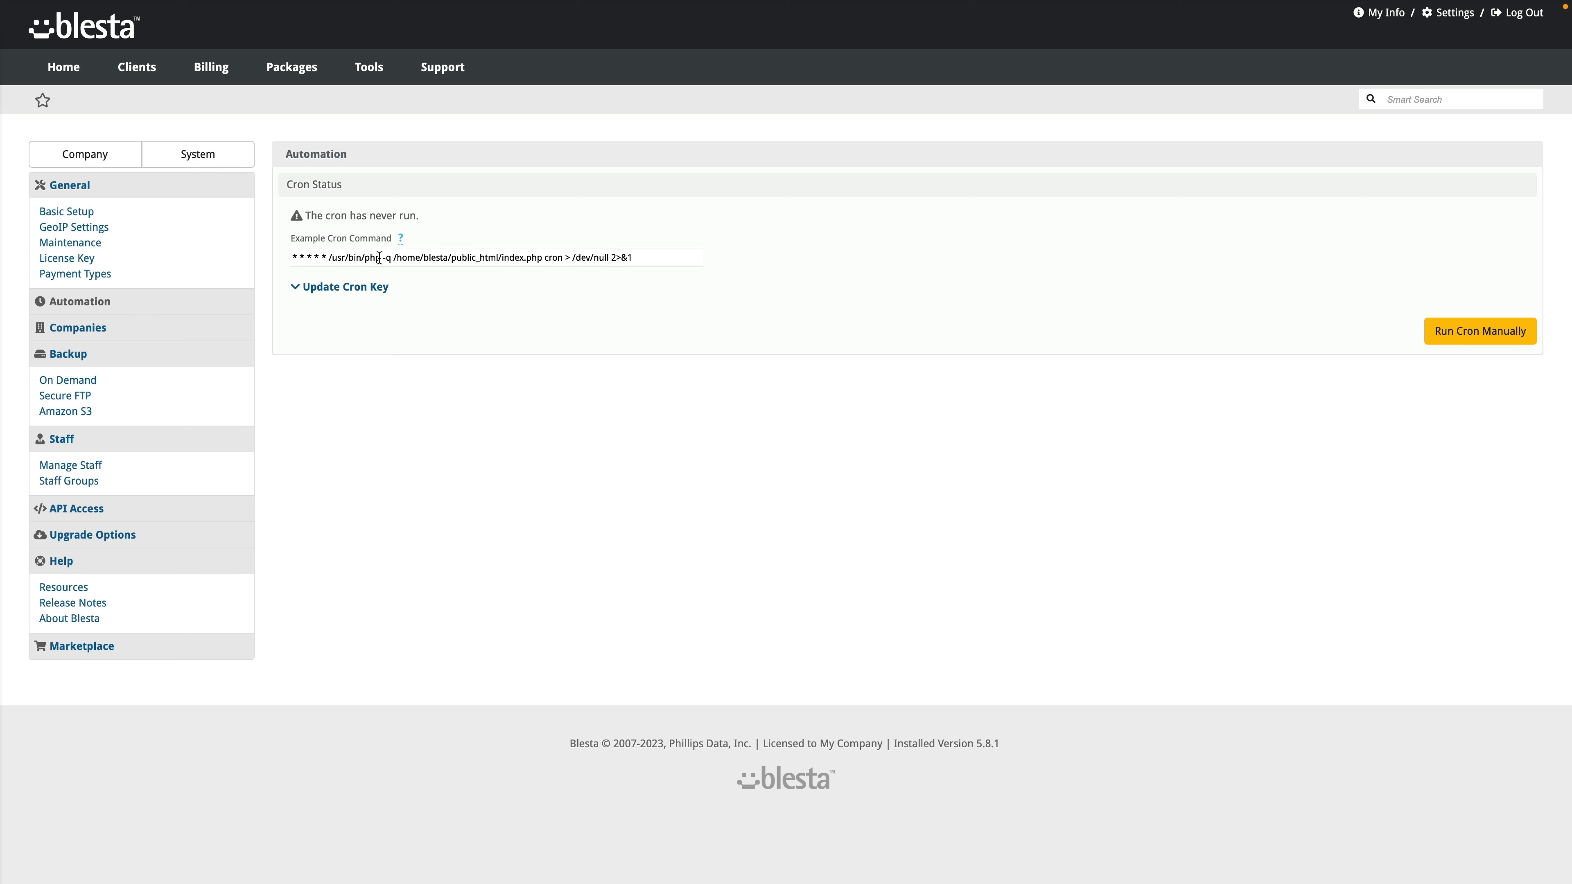
pyautogui.moveTo(380, 257); pyautogui.dragTo(331, 259)
pyautogui.click(347, 358)
# Step: Return to the Home dashboard and try rearranging the Feed Reader and System Status widgets
pyautogui.click(70, 71)
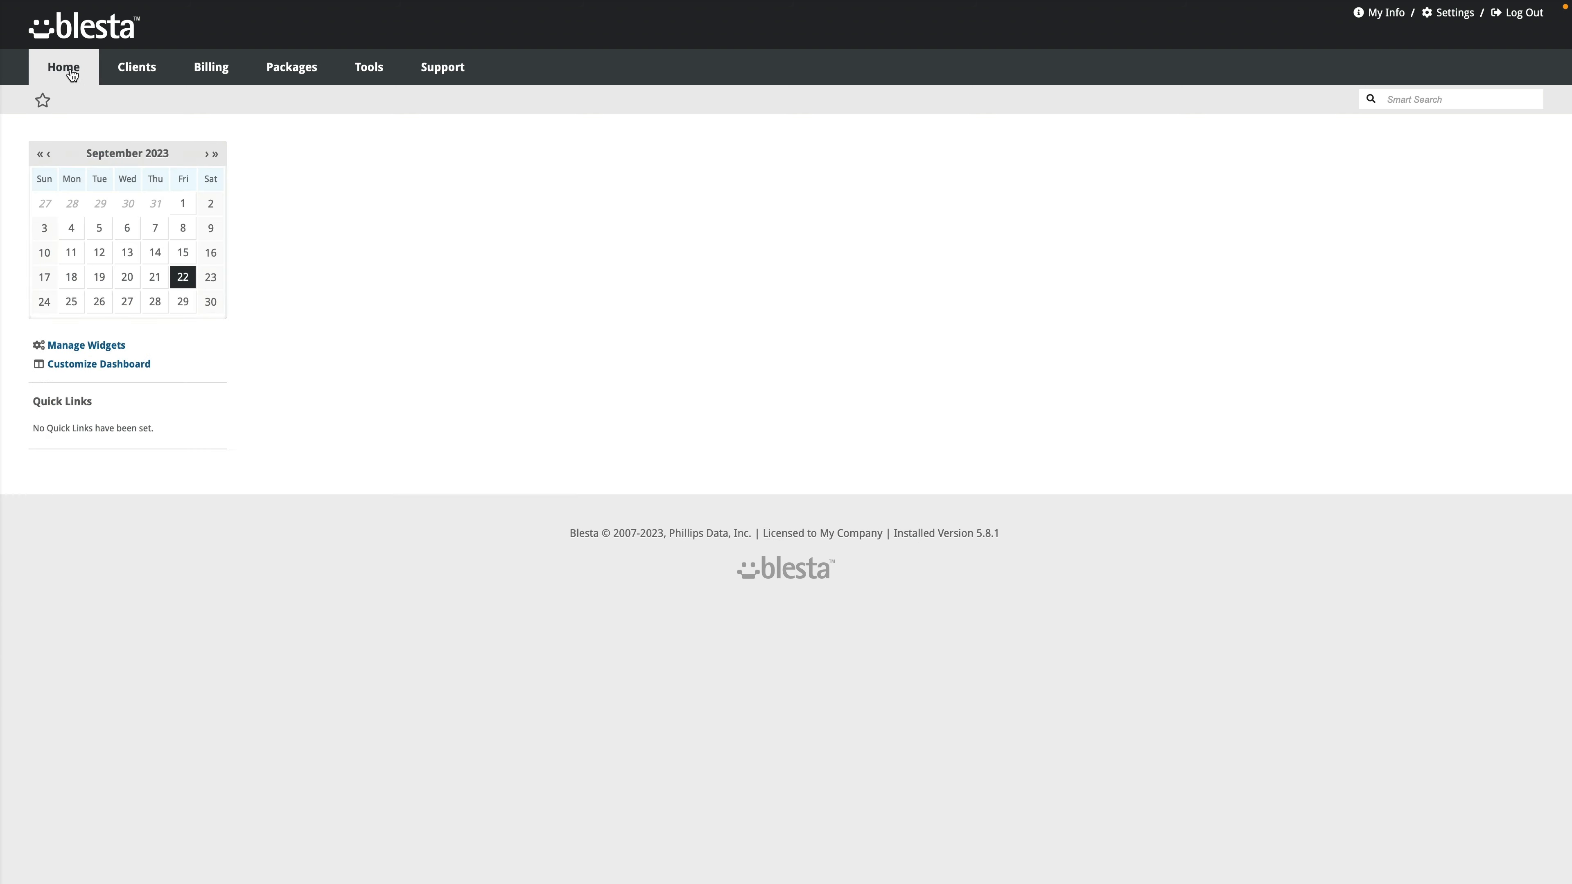
pyautogui.click(141, 72)
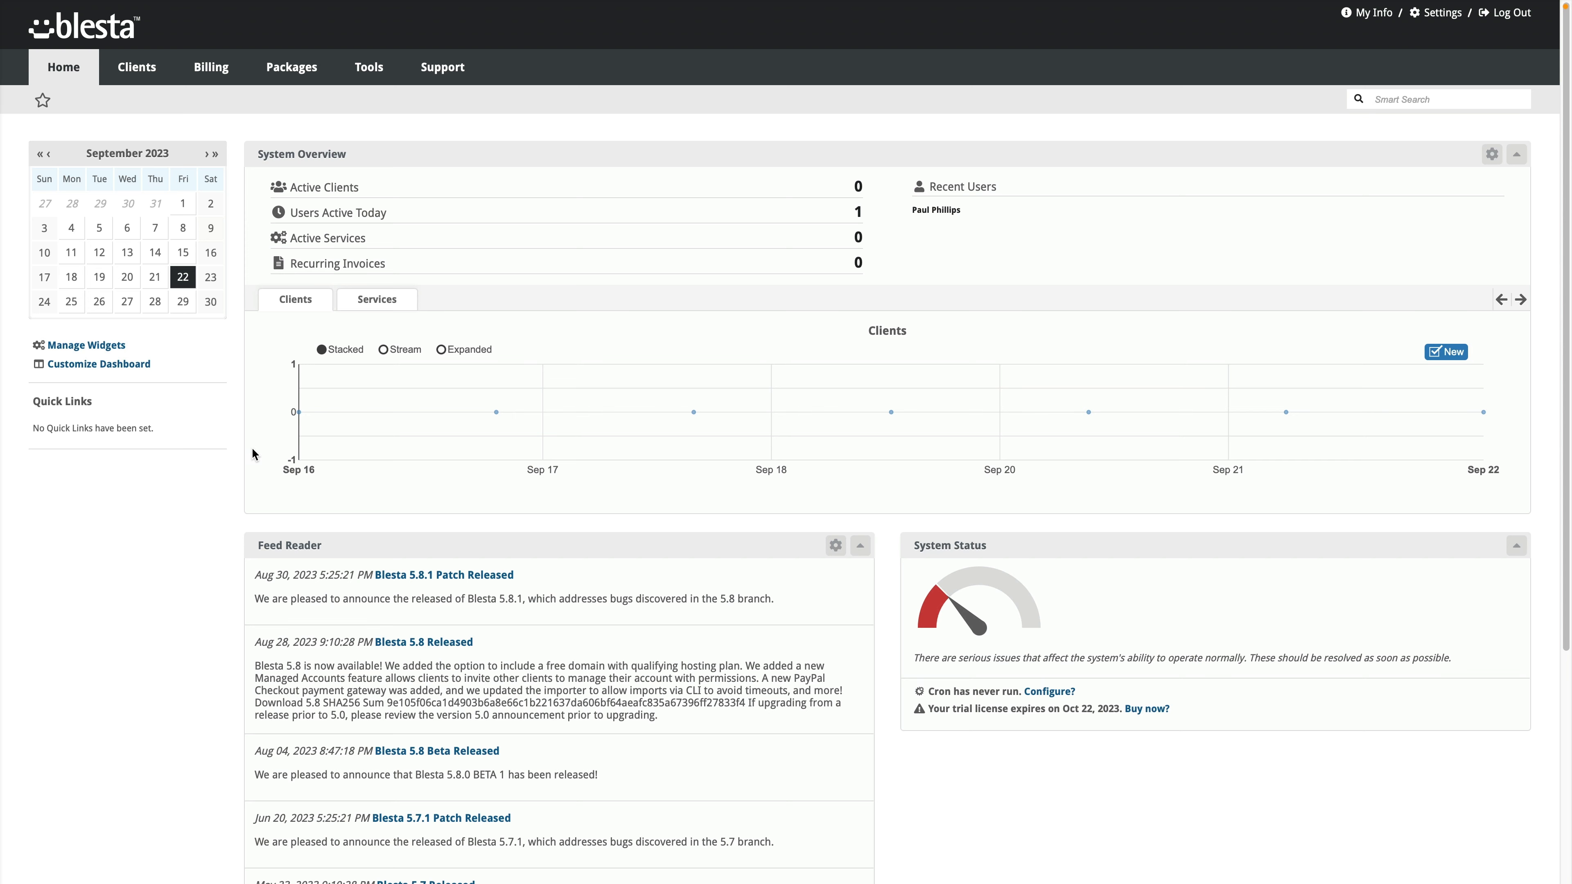
pyautogui.scroll(-5, 266, 458)
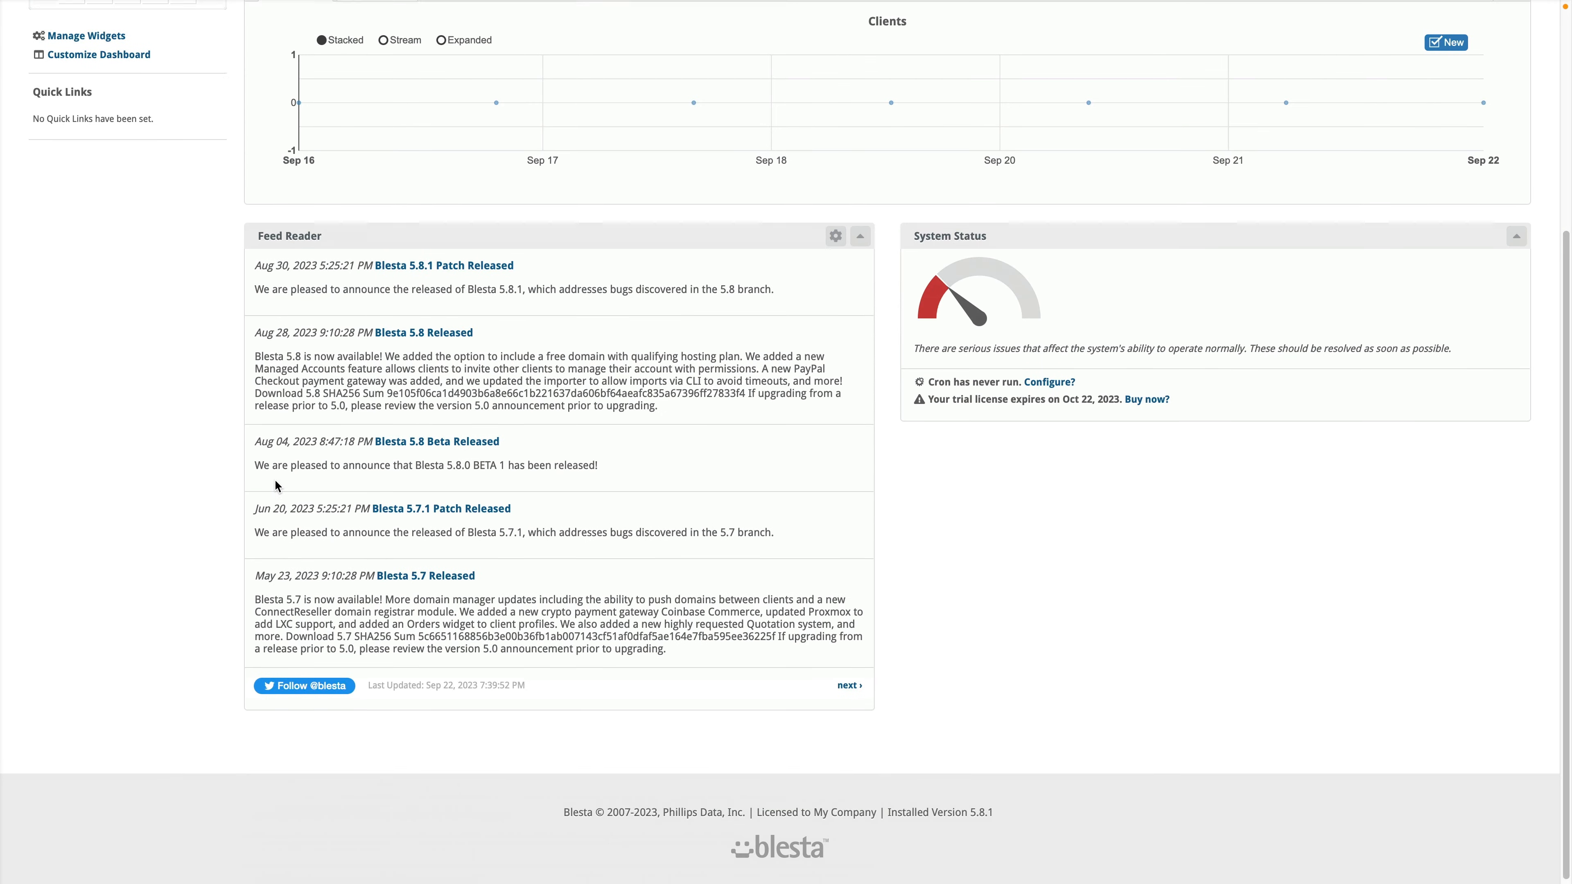
pyautogui.scroll(5, 274, 479)
pyautogui.moveTo(693, 548); pyautogui.dragTo(741, 550)
pyautogui.moveTo(983, 552); pyautogui.dragTo(984, 552)
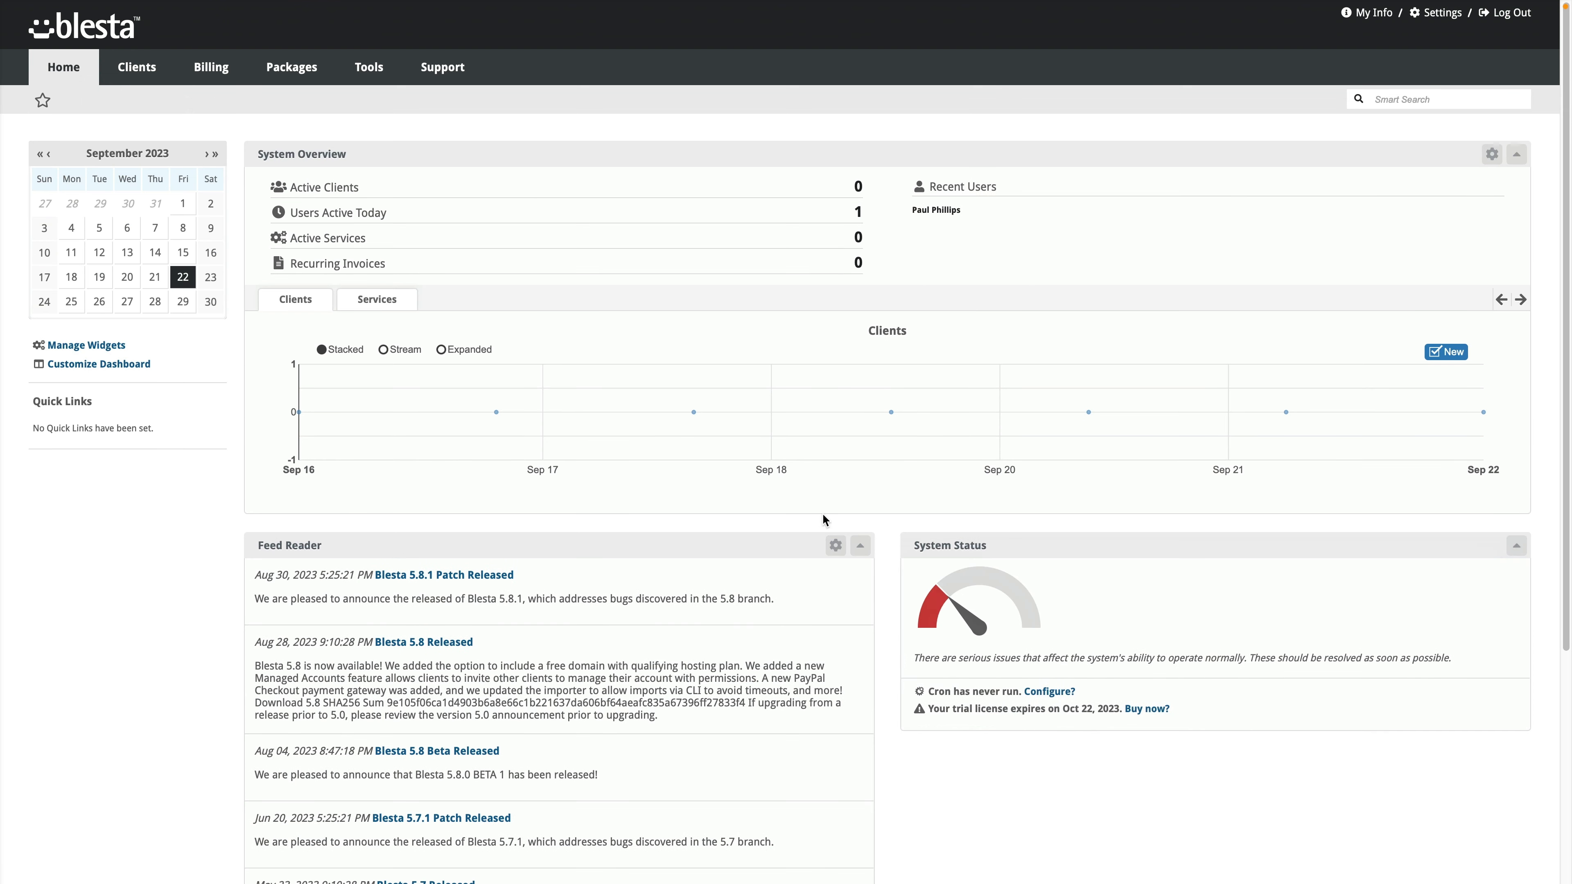
# Step: Review the dashboard widget list in the manager, then close it
pyautogui.click(105, 350)
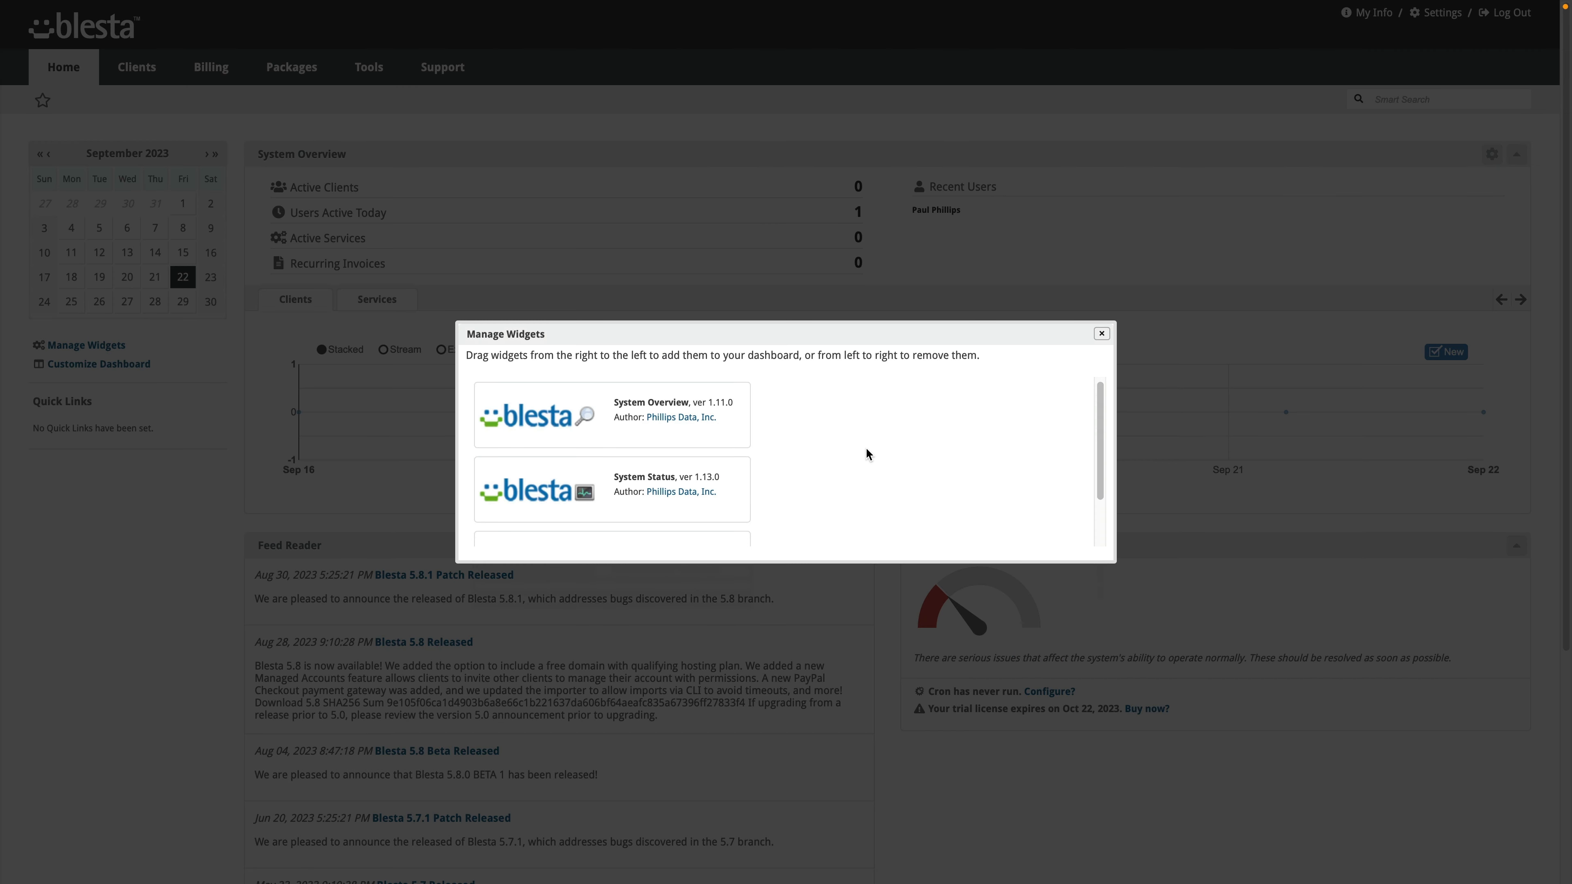
pyautogui.scroll(-2, 869, 471)
pyautogui.scroll(3, 824, 455)
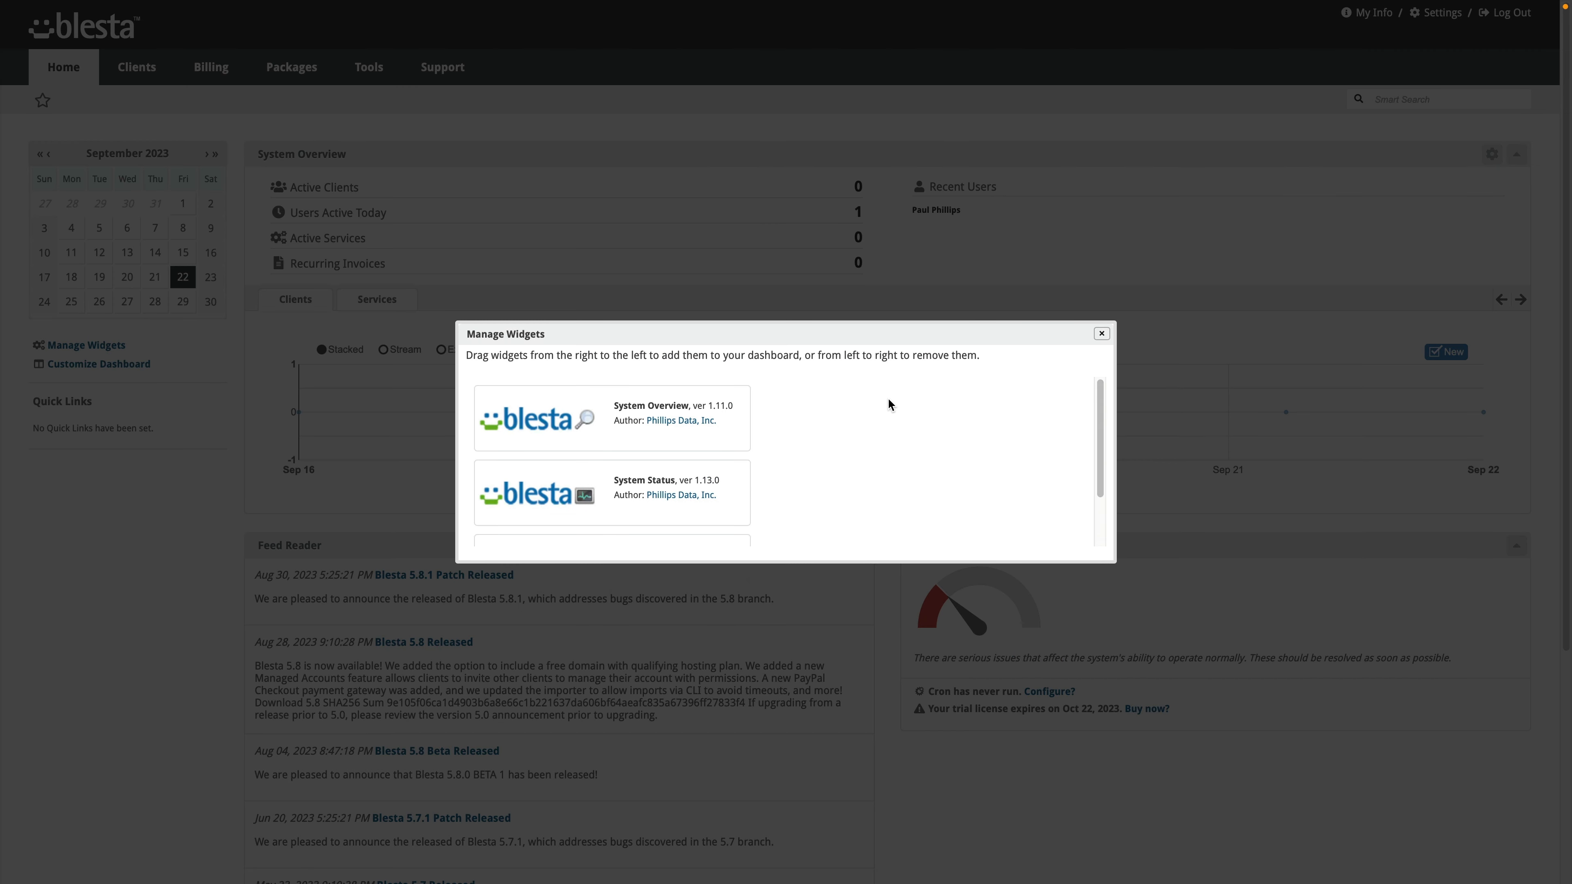
pyautogui.click(1101, 333)
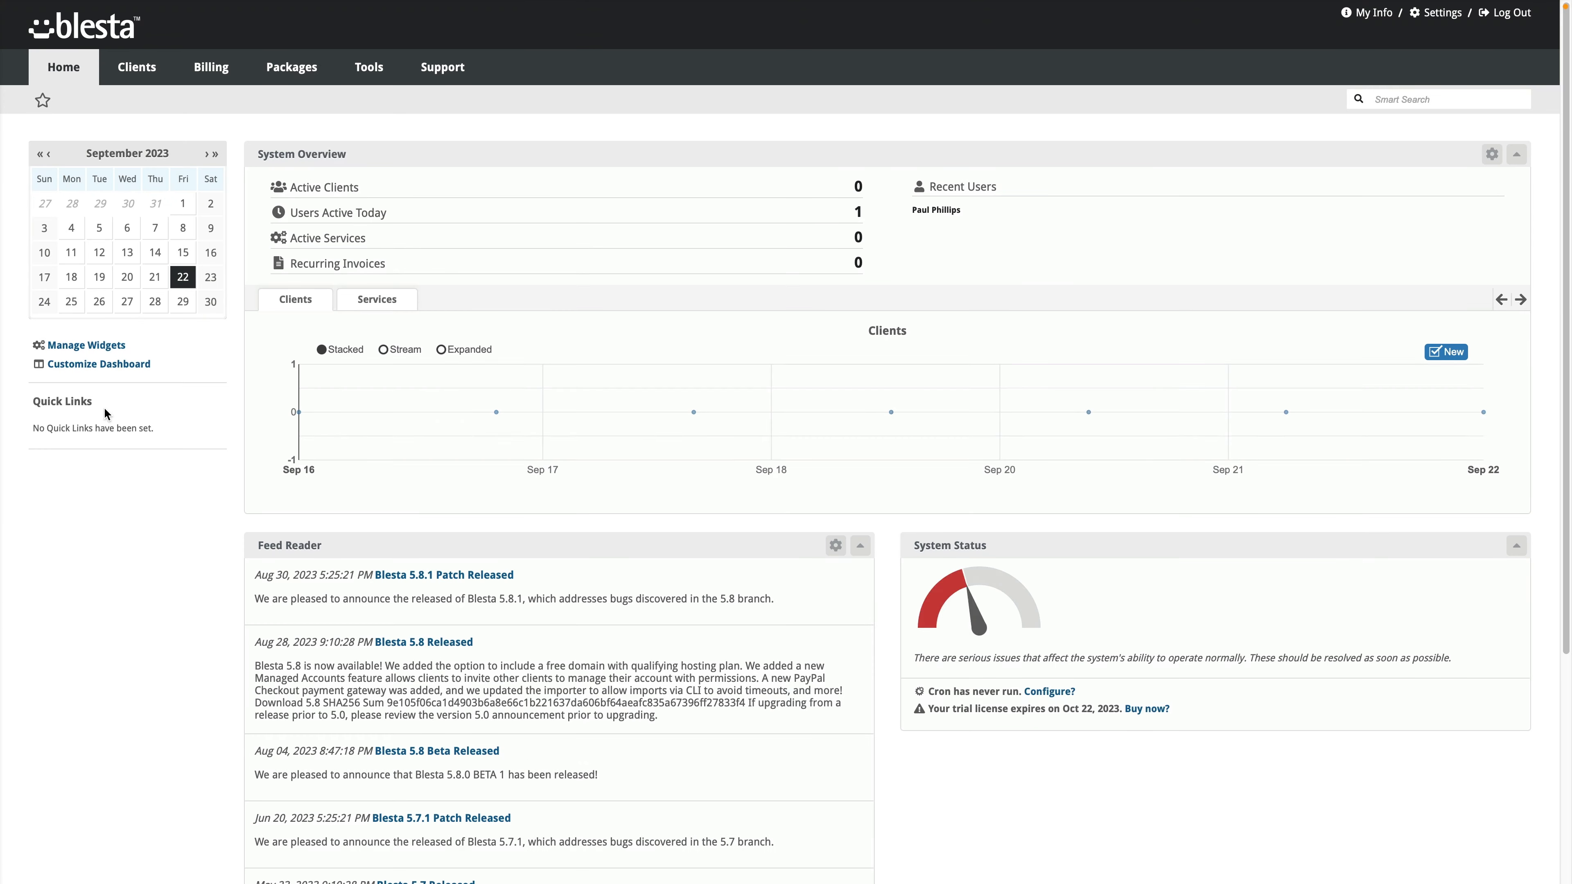
pyautogui.click(103, 365)
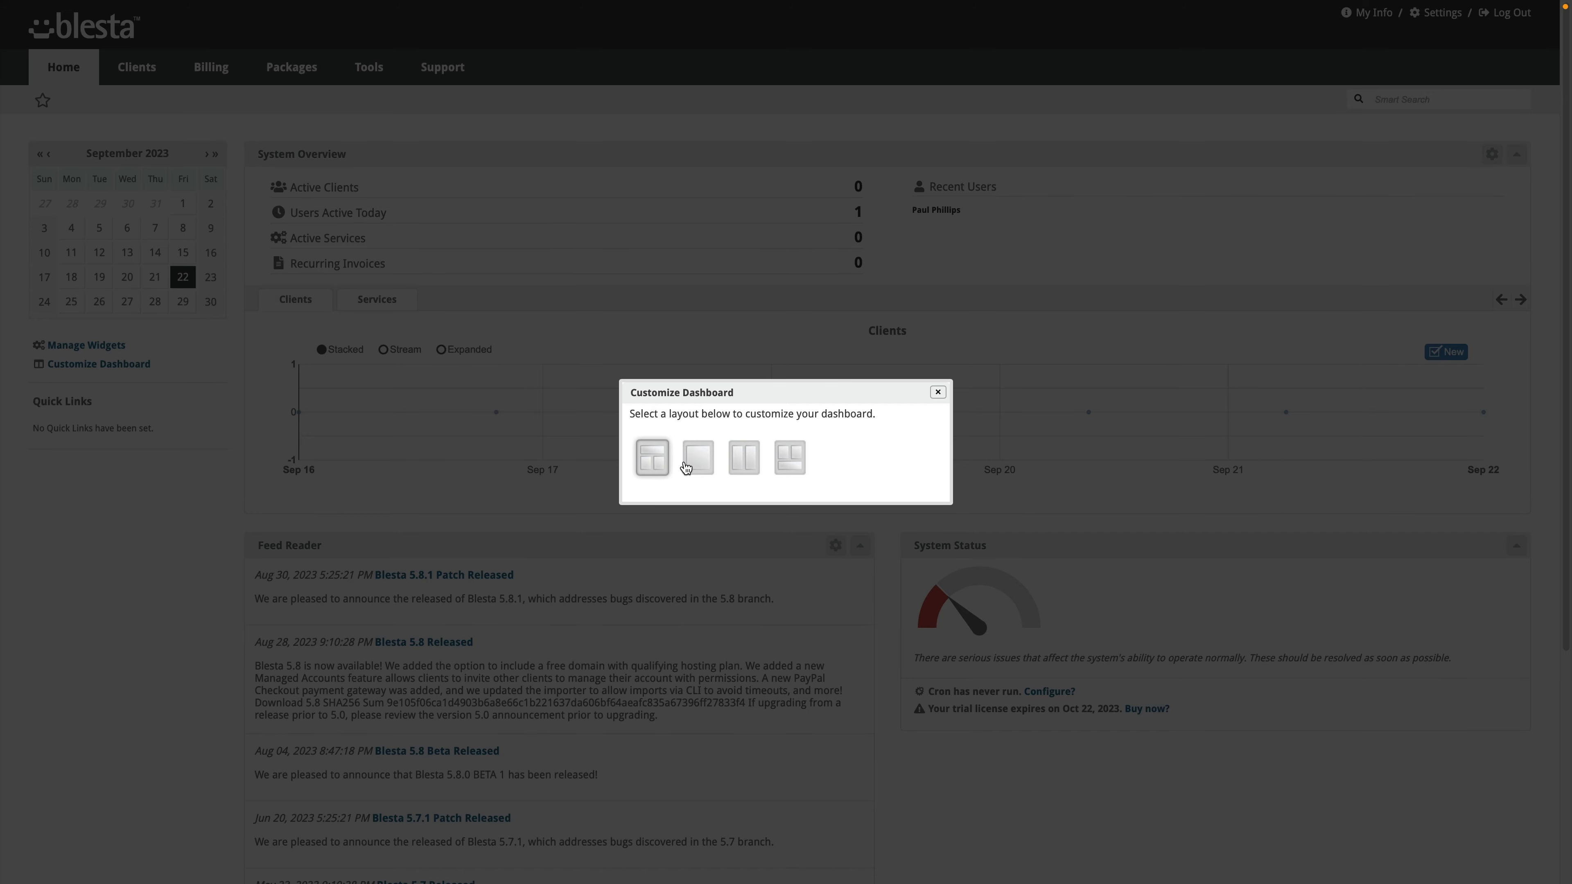
pyautogui.click(698, 458)
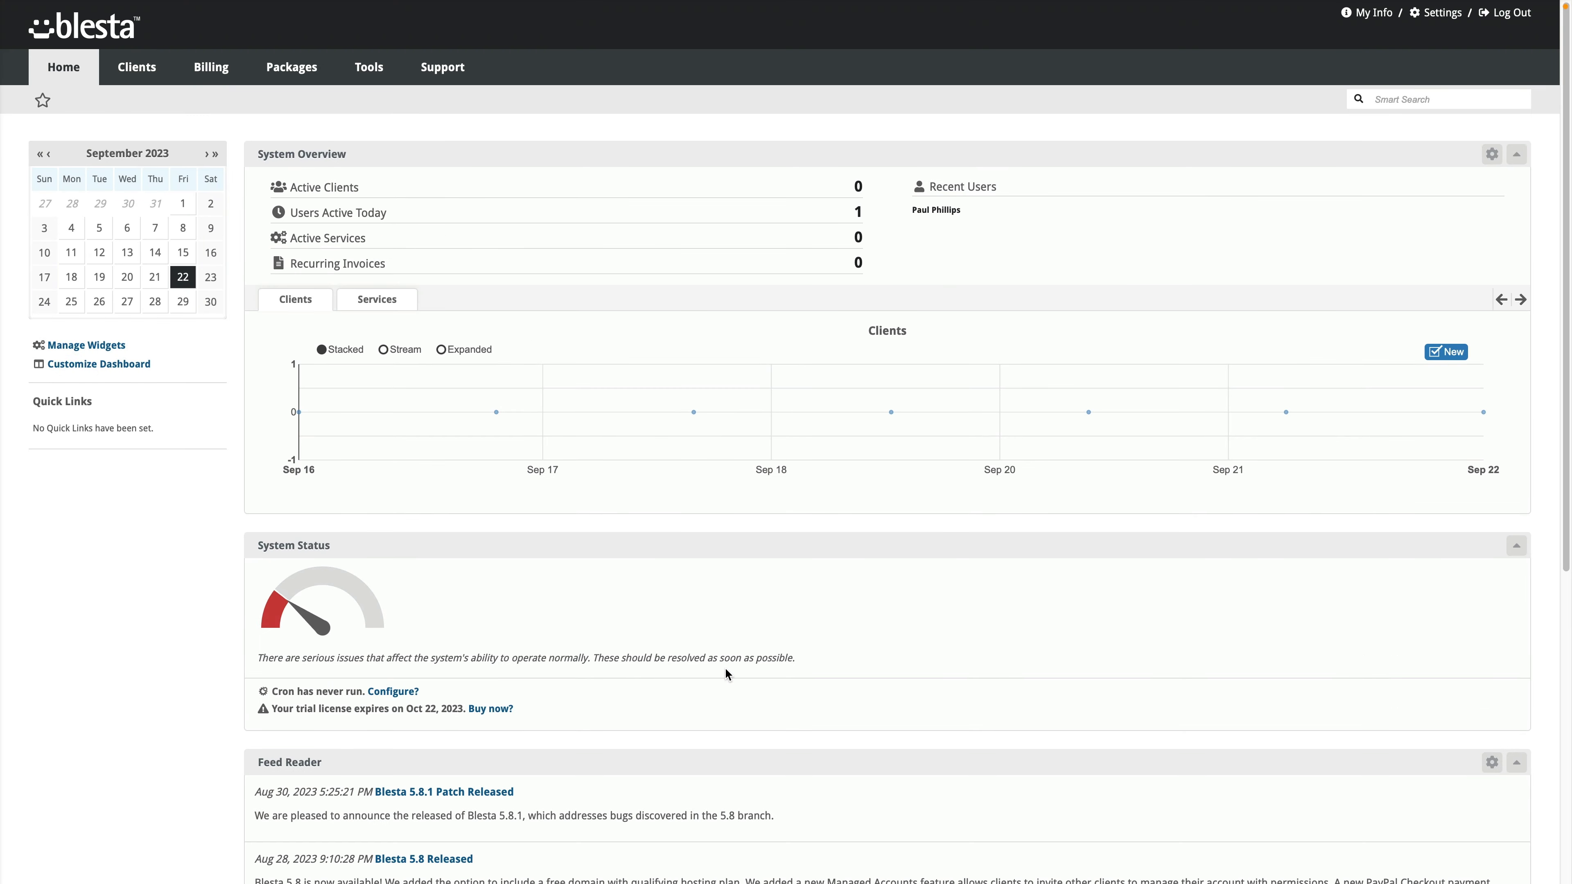
pyautogui.scroll(-3, 726, 669)
pyautogui.scroll(3, 725, 668)
pyautogui.click(110, 364)
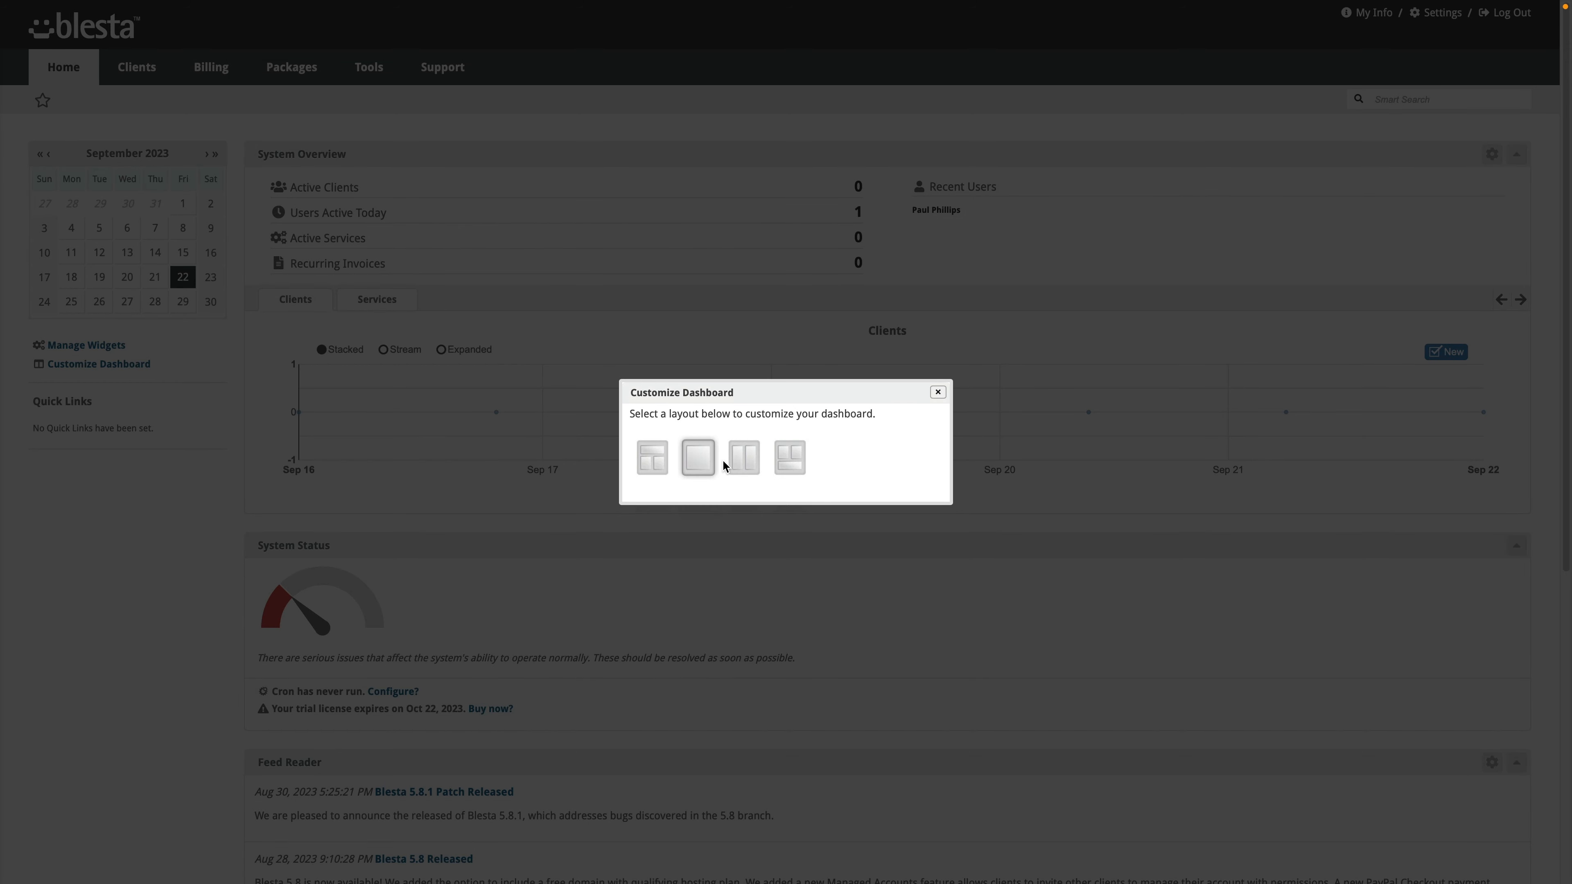
pyautogui.click(736, 459)
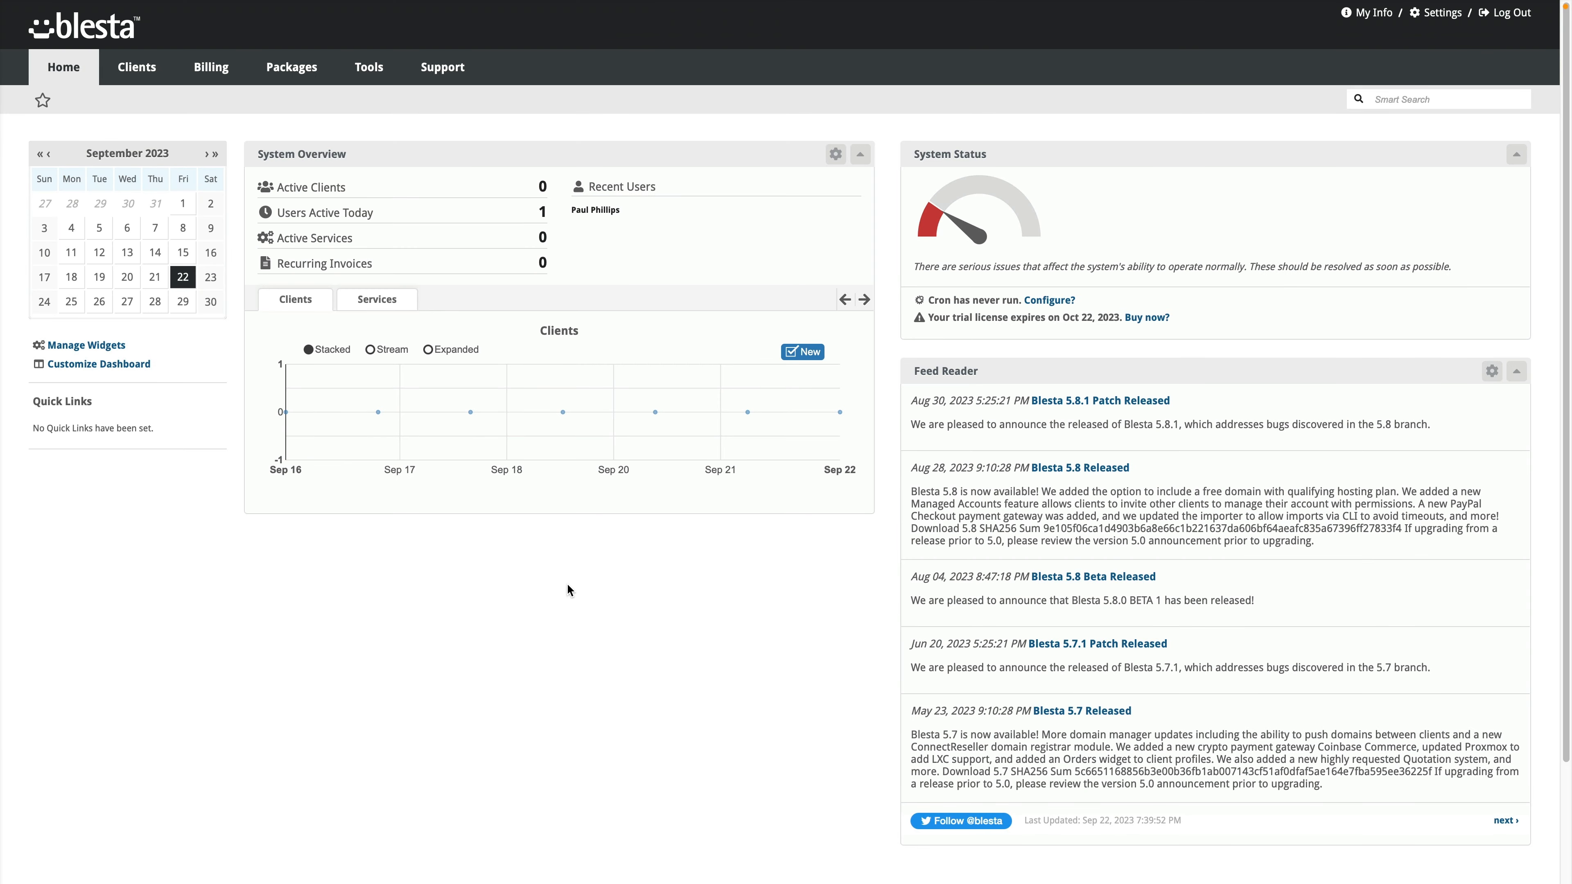
pyautogui.click(70, 362)
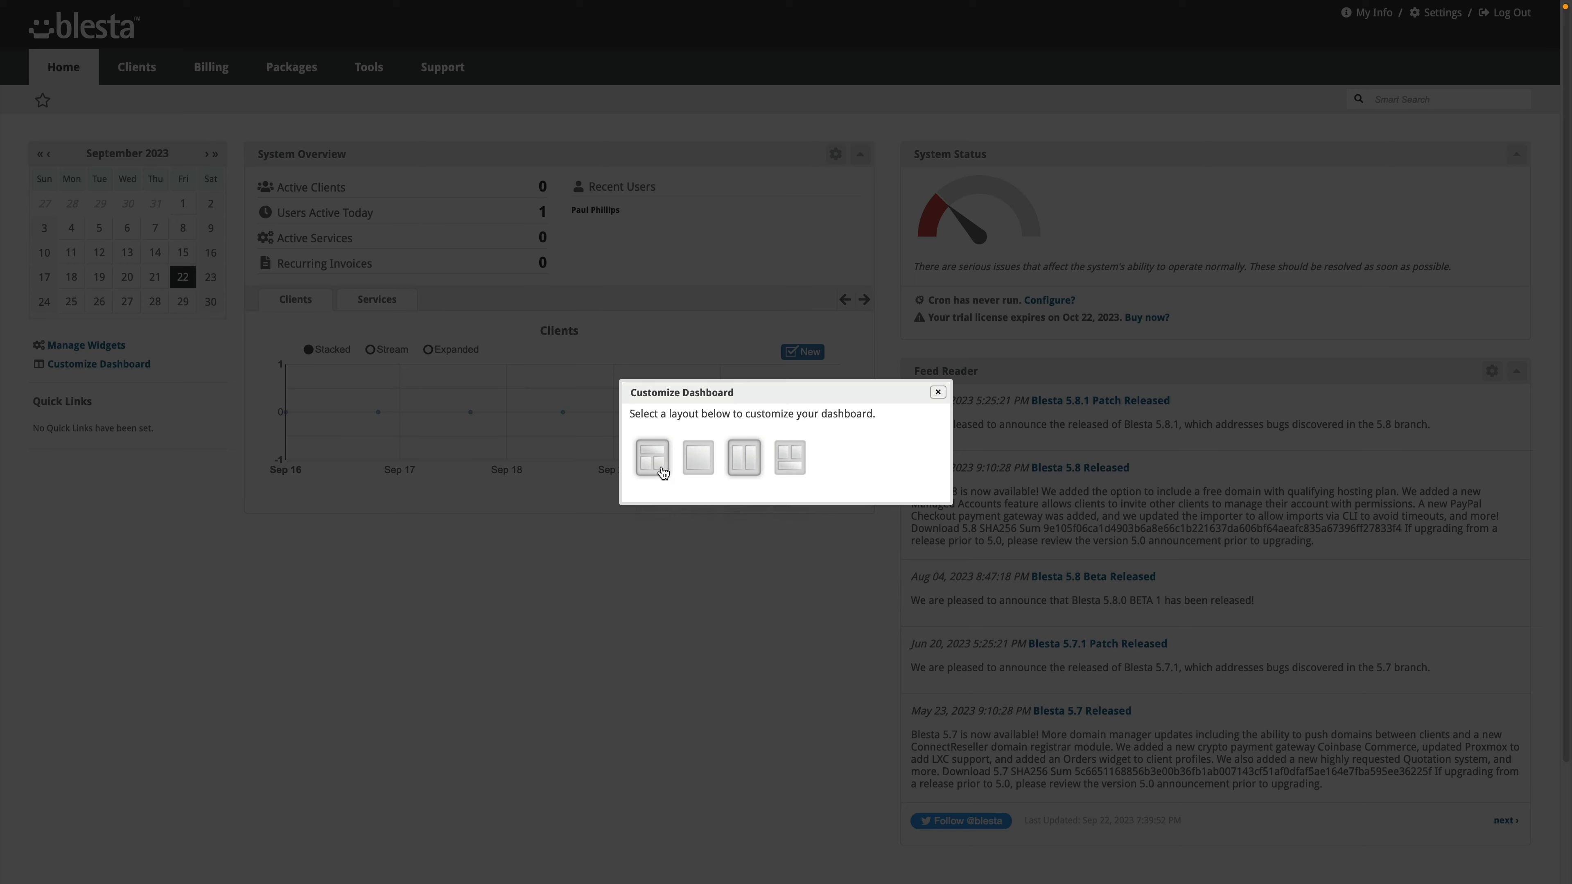
pyautogui.click(658, 488)
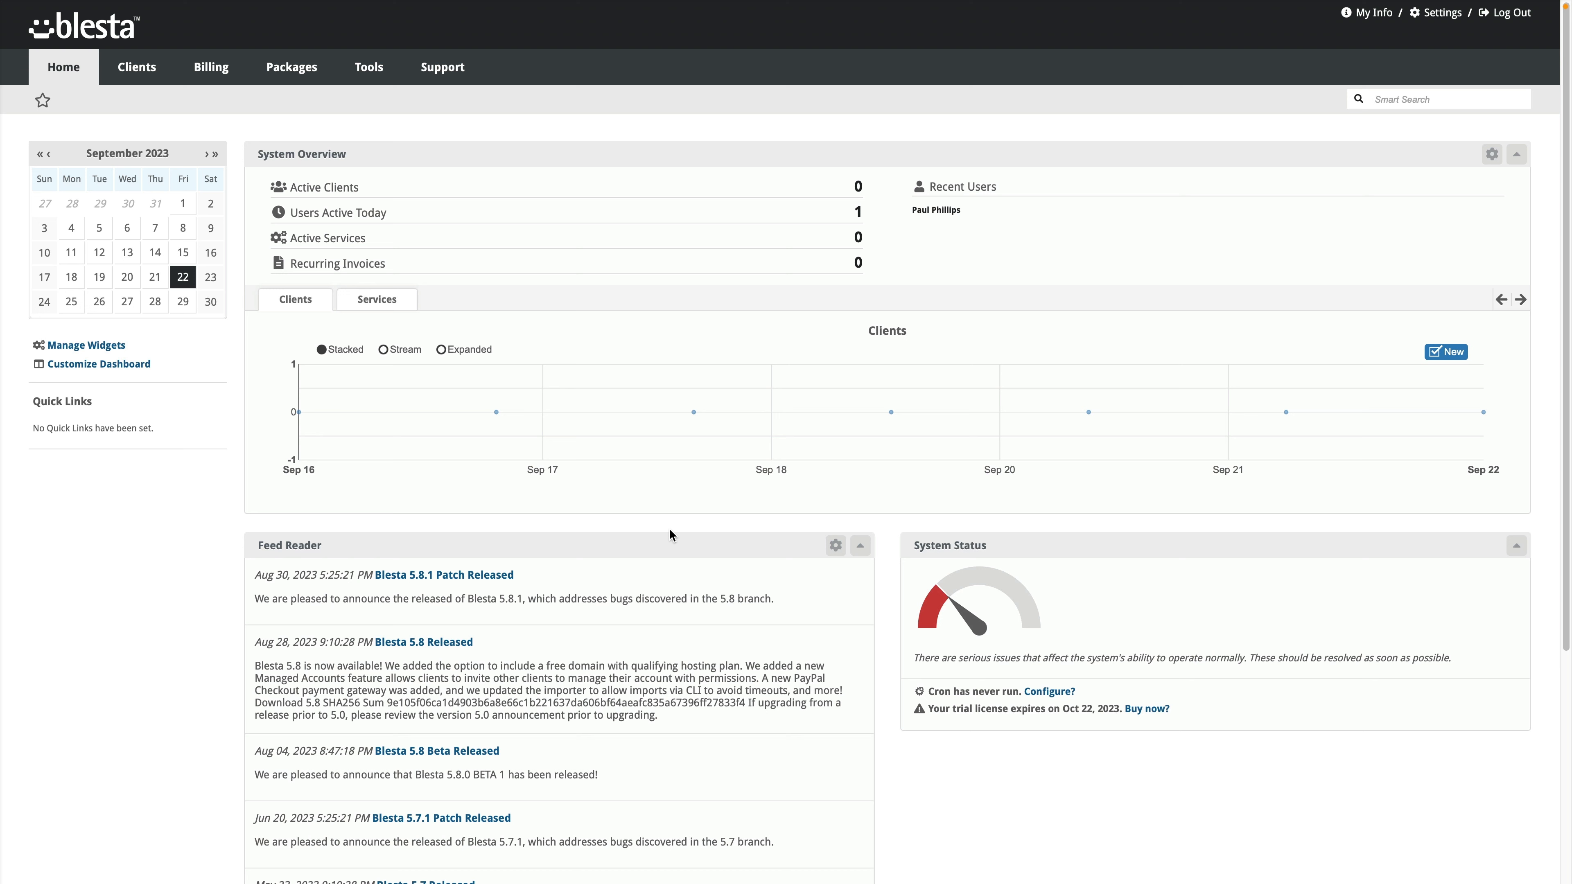
# Step: Collapse and re-expand Feed Reader, then save System Overview with Show Only One Tab enabled
pyautogui.click(859, 547)
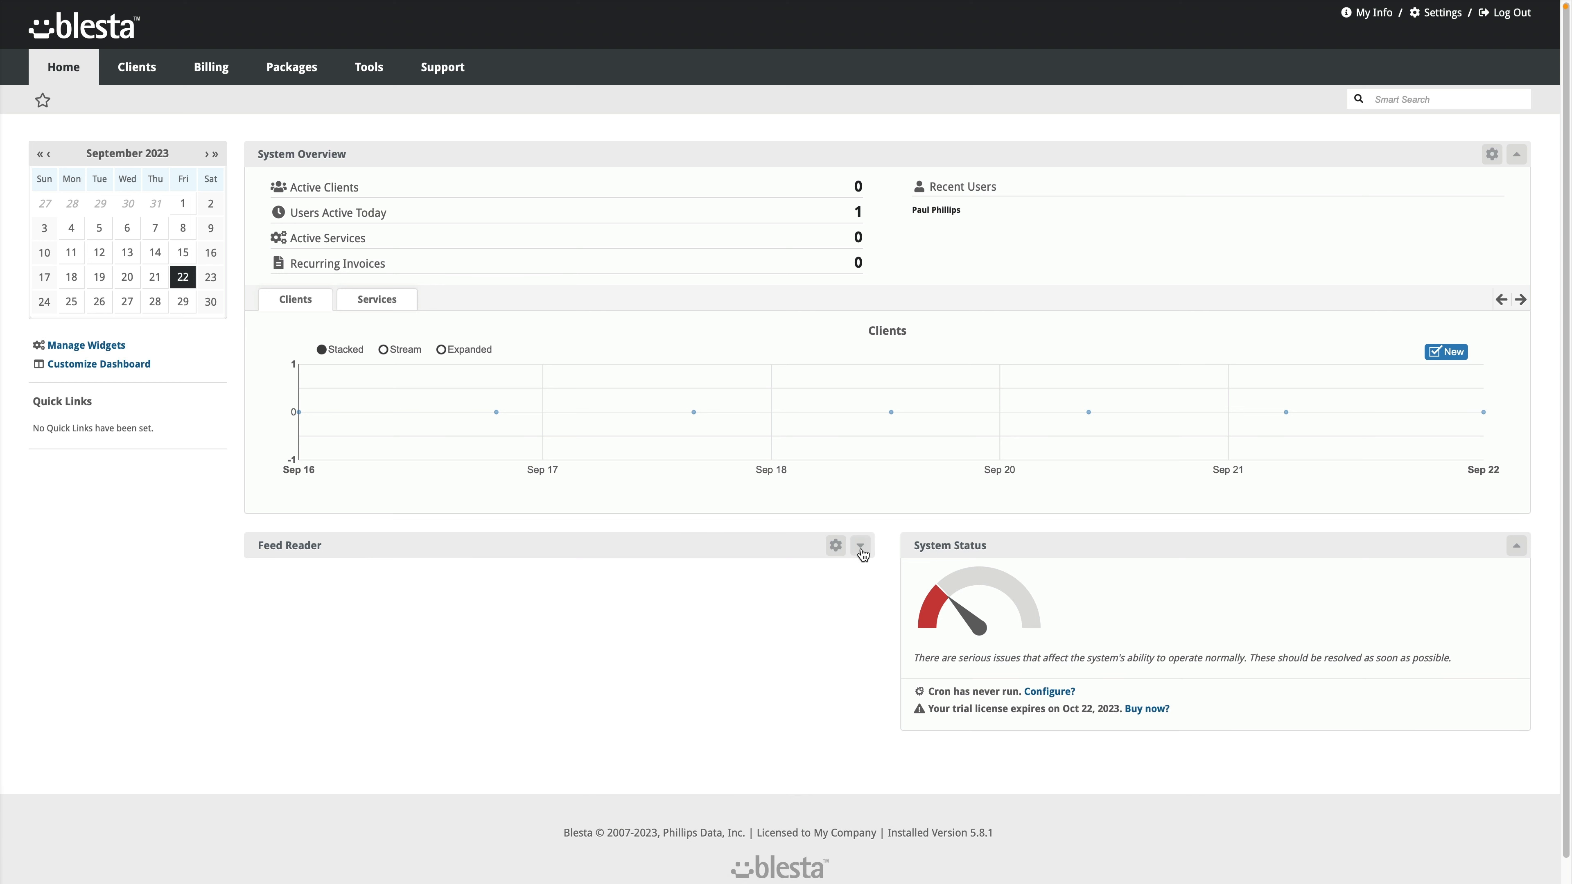
pyautogui.click(860, 548)
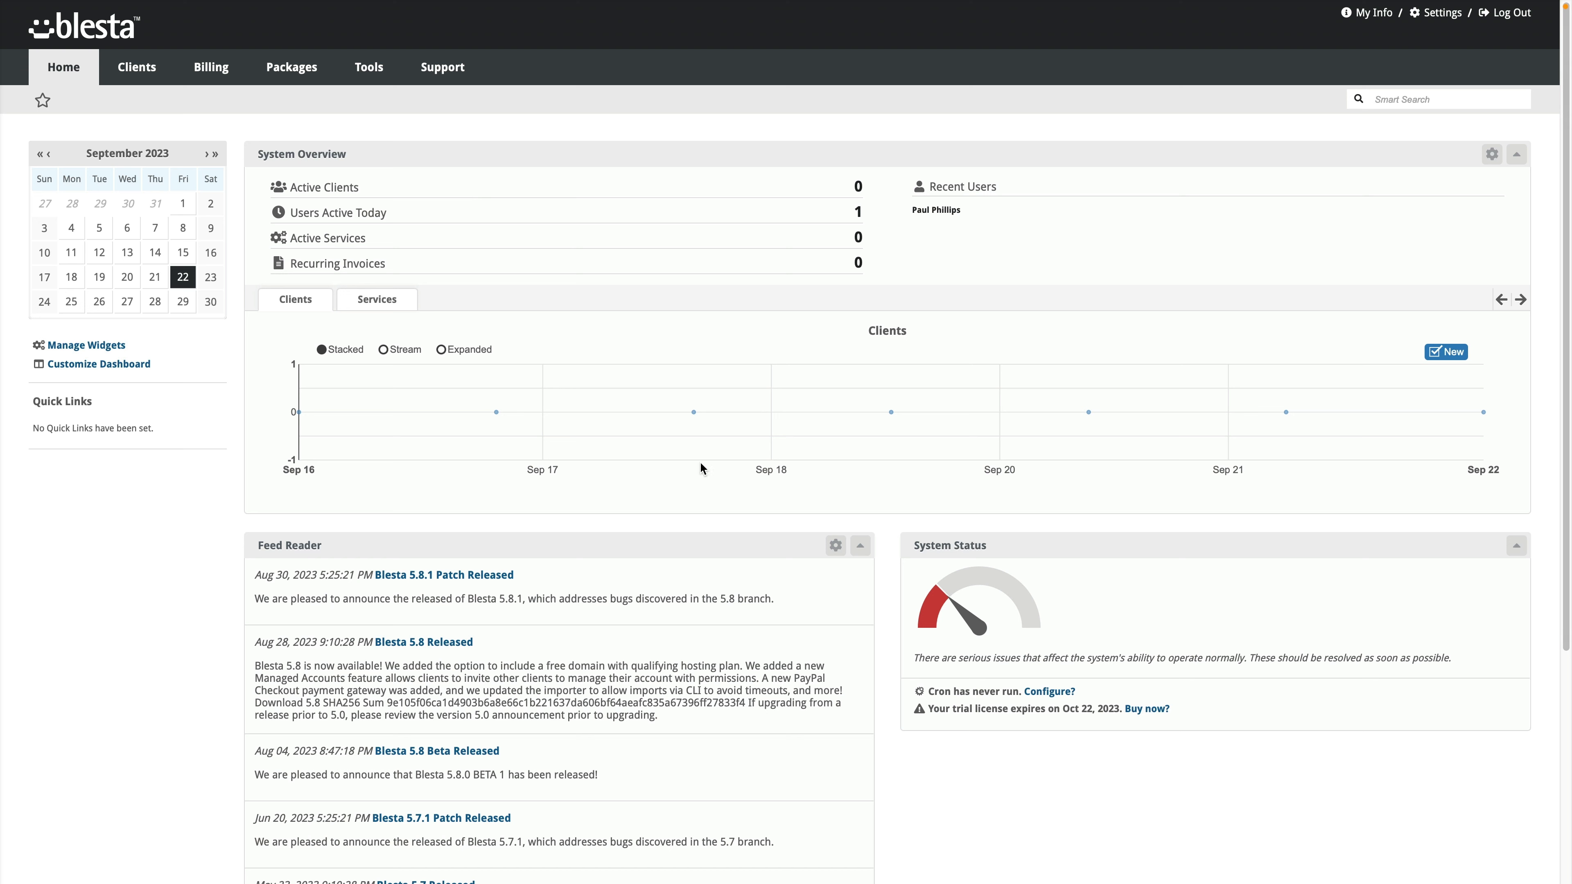
pyautogui.click(1492, 155)
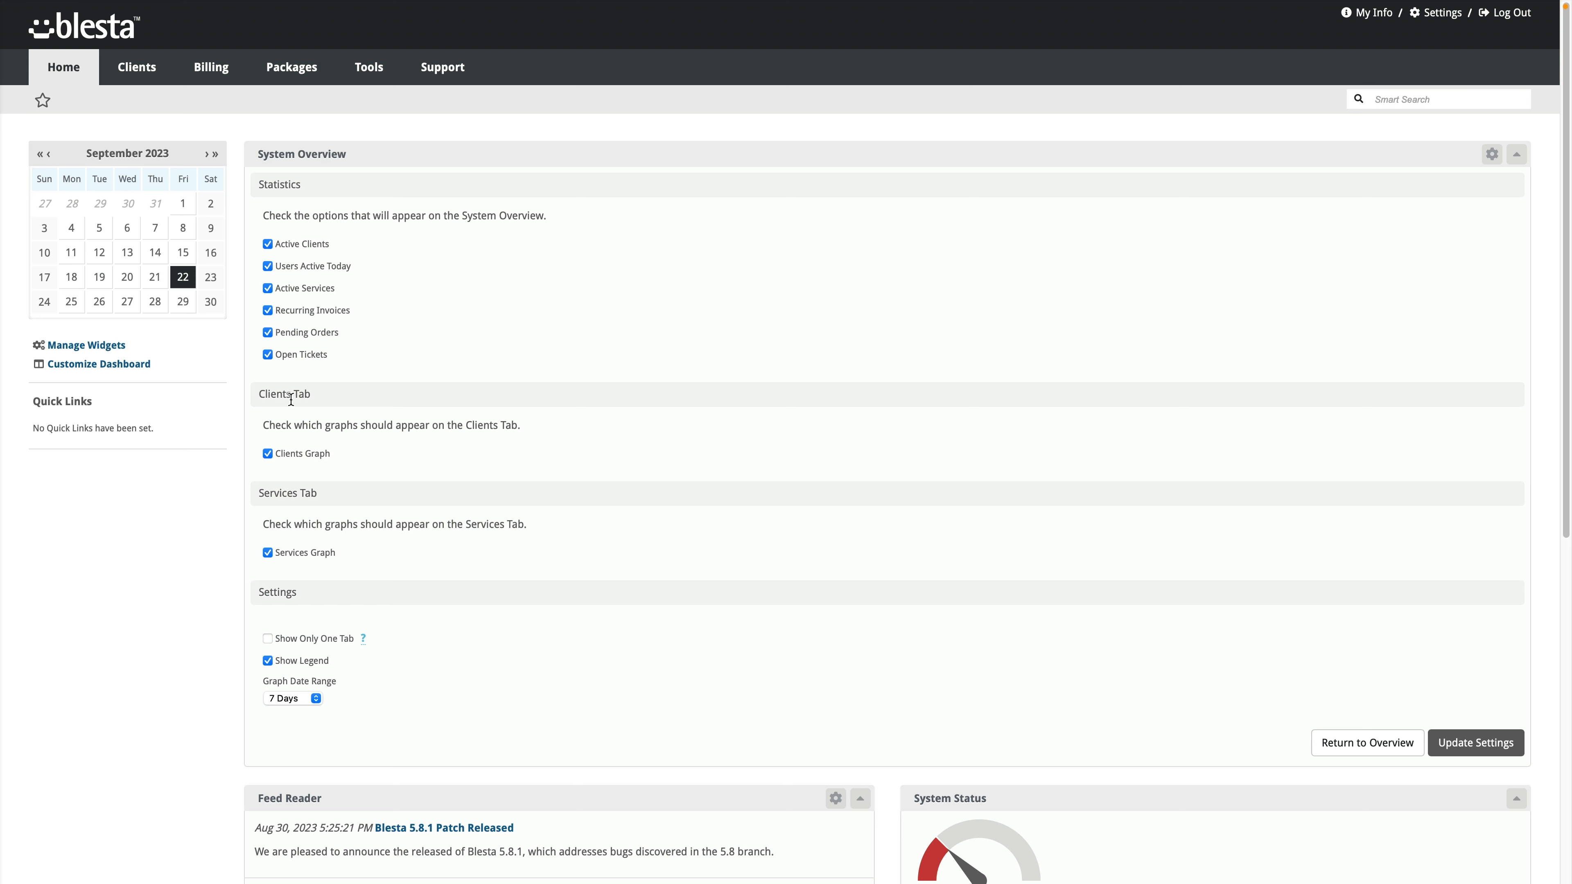
pyautogui.click(319, 640)
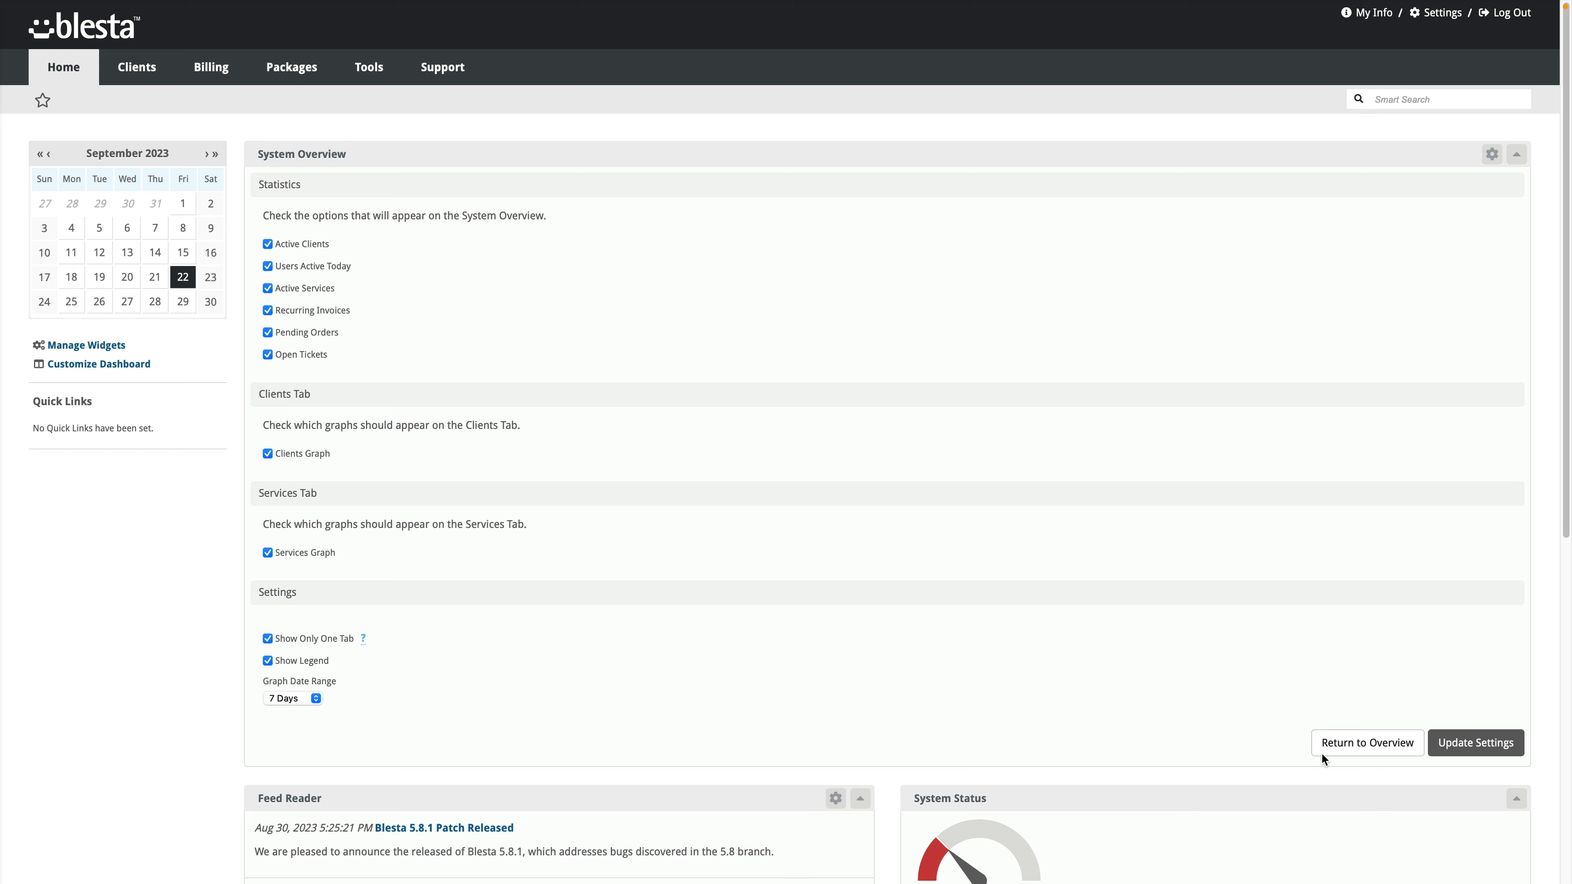
pyautogui.click(1460, 746)
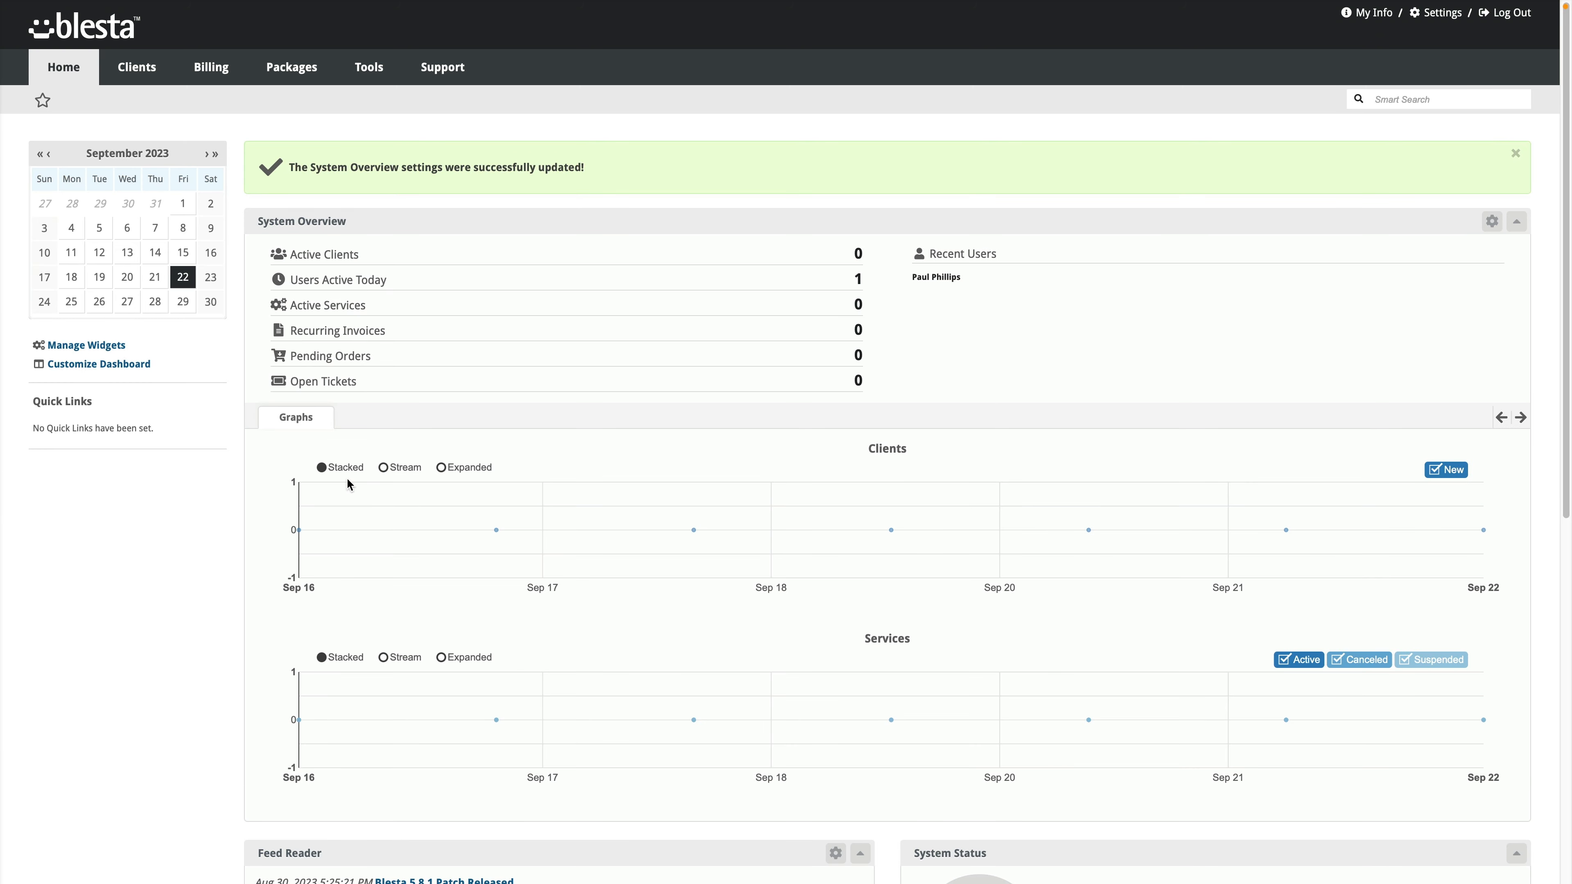
# Step: Open the Feed Reader settings to view its feed URLs
pyautogui.scroll(-8, 446, 477)
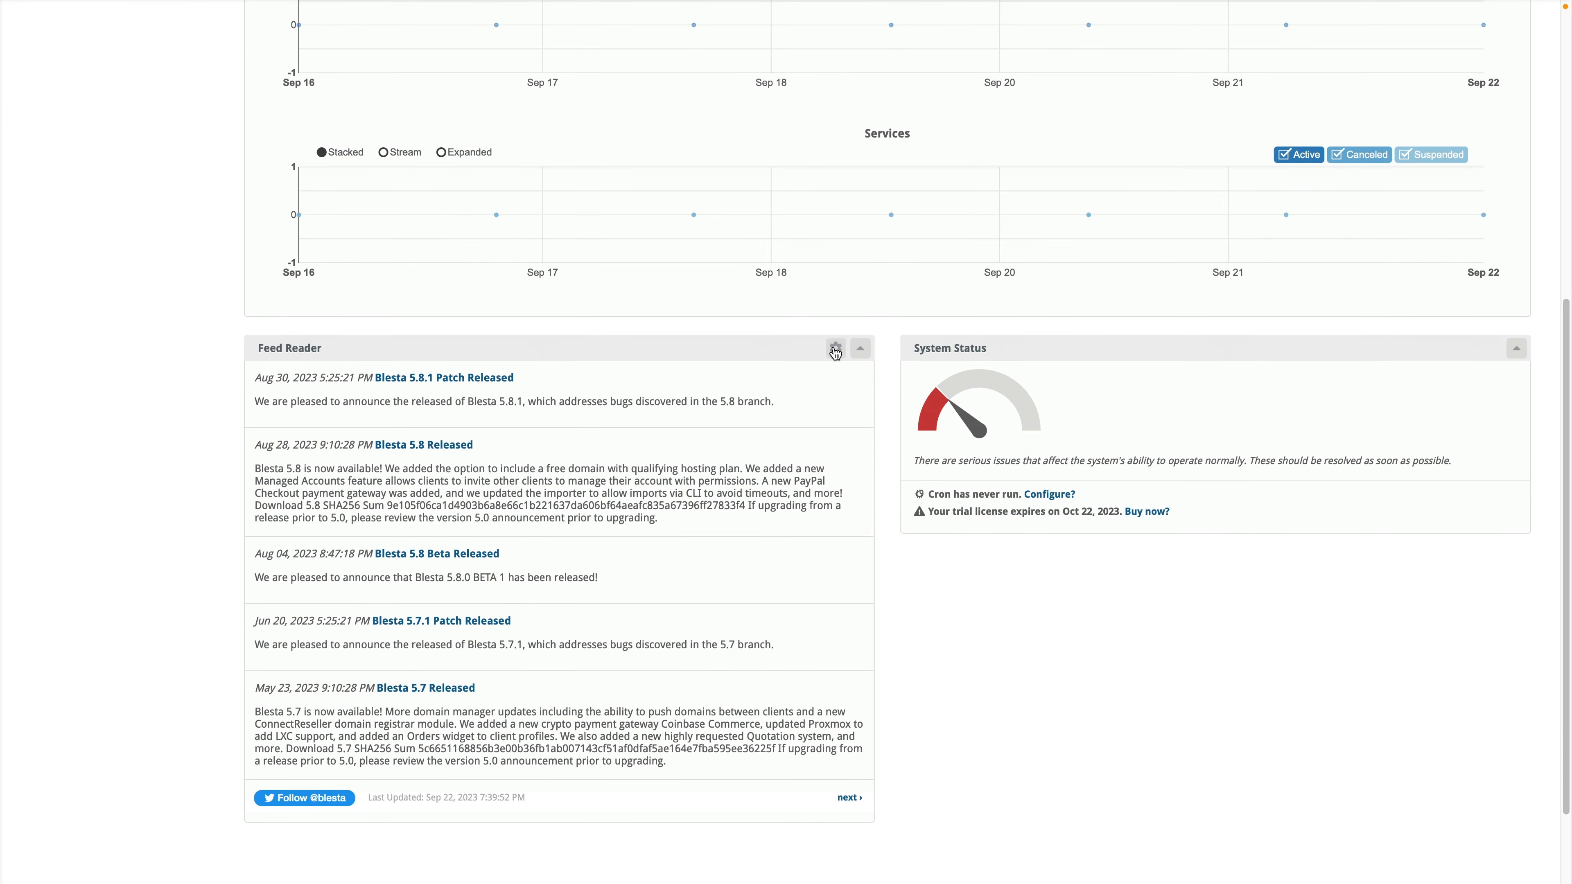
pyautogui.click(835, 348)
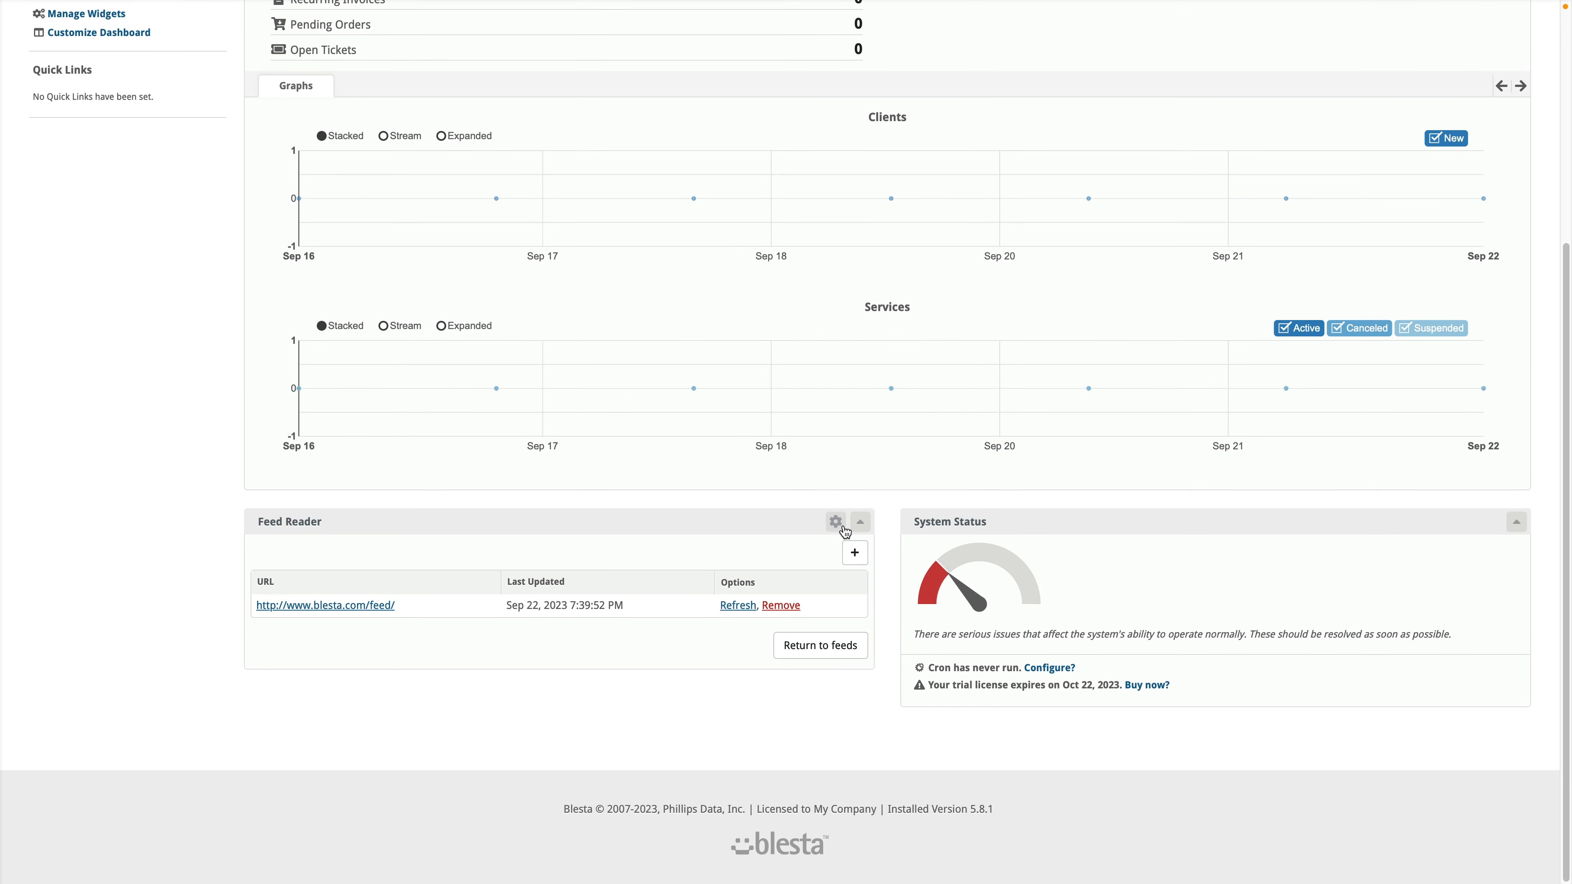
pyautogui.scroll(5, 656, 502)
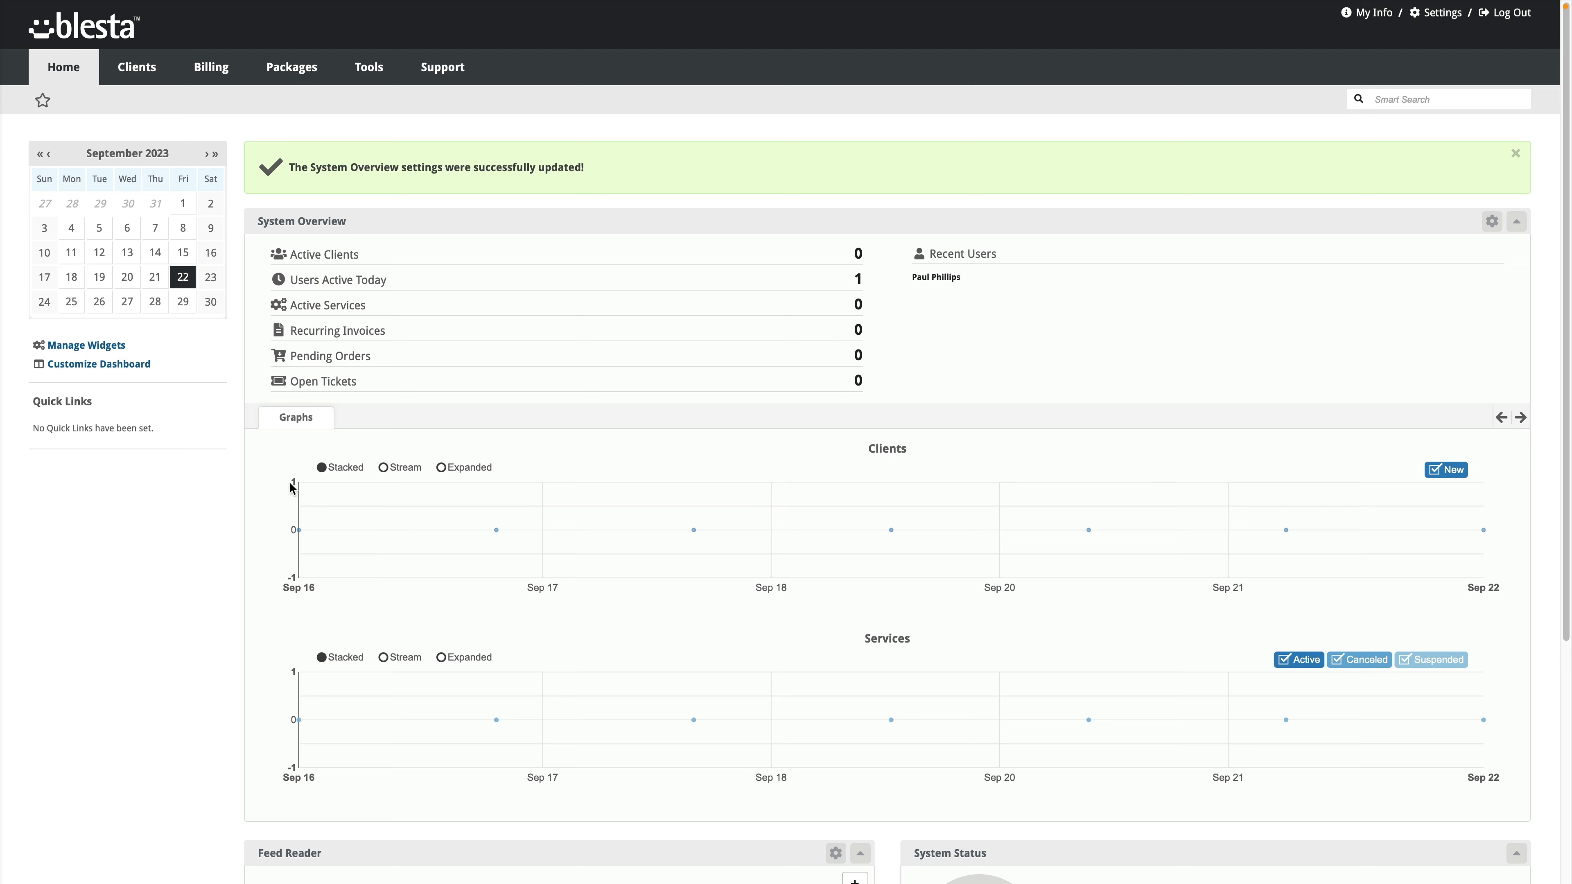
# Step: Check the September 22 calendar, then go to the empty Clients list and start a new client
pyautogui.click(183, 279)
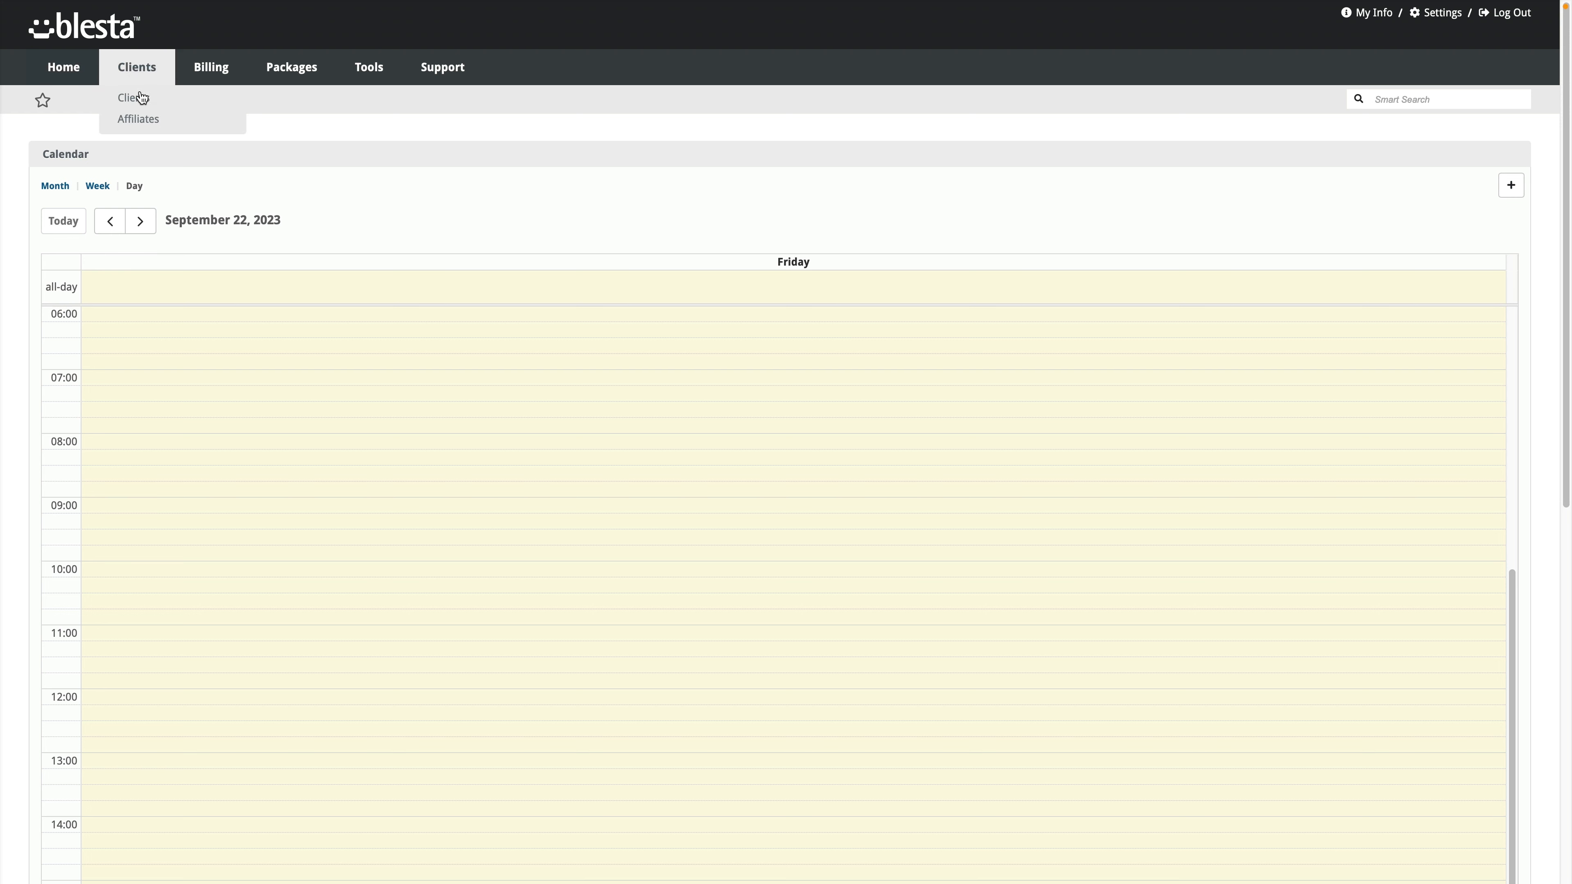
pyautogui.click(133, 98)
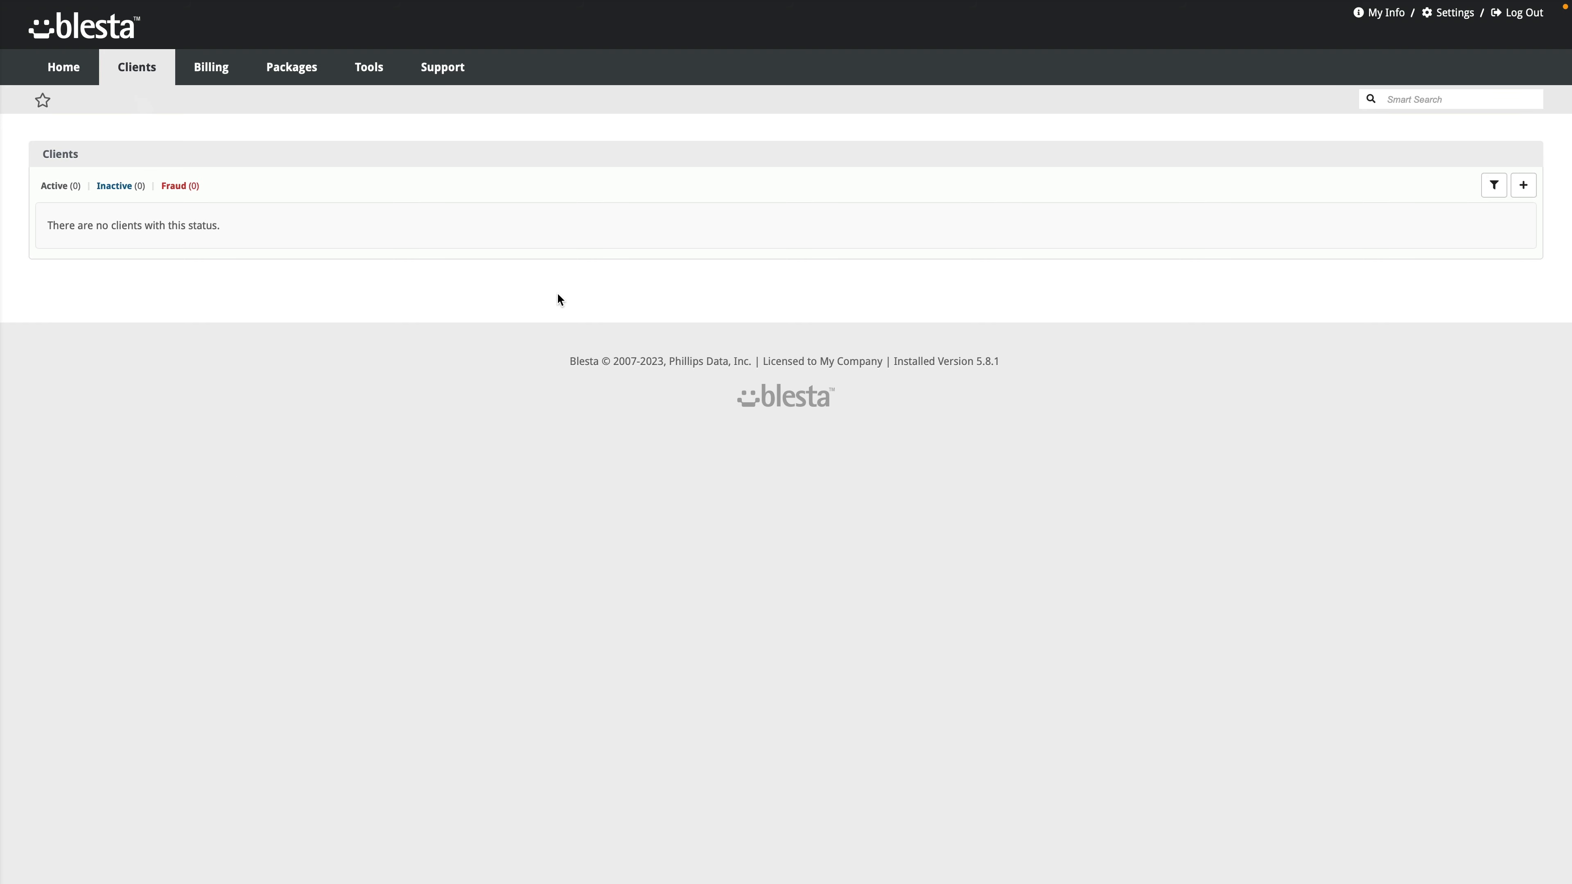
pyautogui.click(1523, 196)
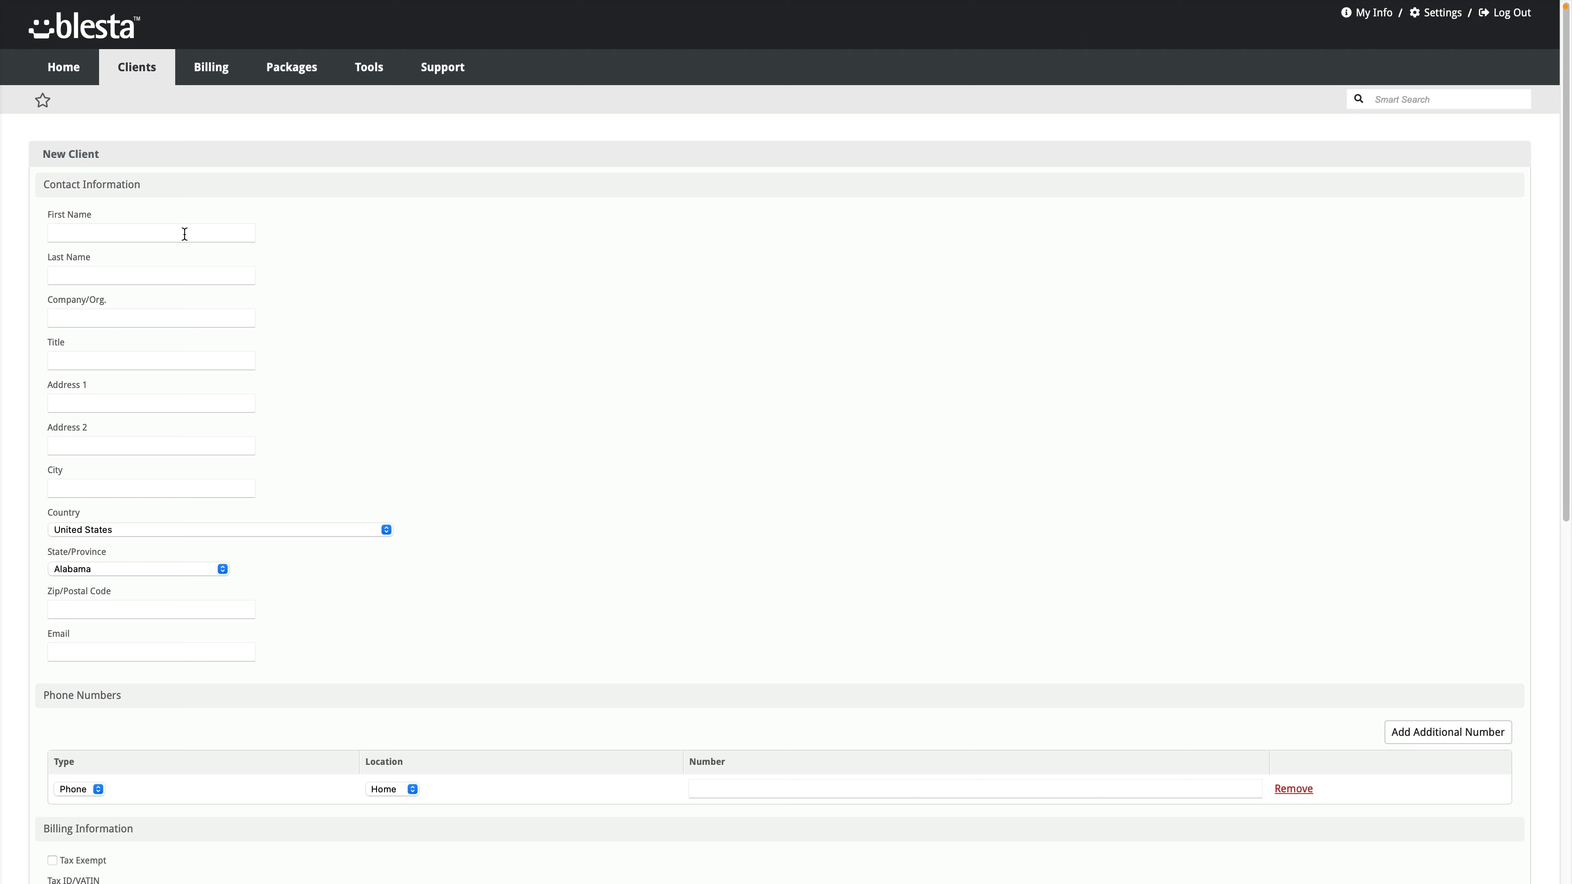
# Step: Enter the new client's first and last name
pyautogui.click(184, 234)
pyautogui.press('Tab')
# Step: Fill in the client's state, zip code and e-mail address, fixing the e-mail domain
pyautogui.press('Tab')
pyautogui.press('Tab')
pyautogui.press('Tab')
pyautogui.press('Tab')
pyautogui.press('Tab')
pyautogui.press('Tab')
pyautogui.press('Tab')
pyautogui.press('Tab')
pyautogui.press('BackSpace')
pyautogui.hotkey('shift', 'Tab')
pyautogui.press('c')
pyautogui.press('Tab')
pyautogui.write('92825')
pyautogui.press('Tab')
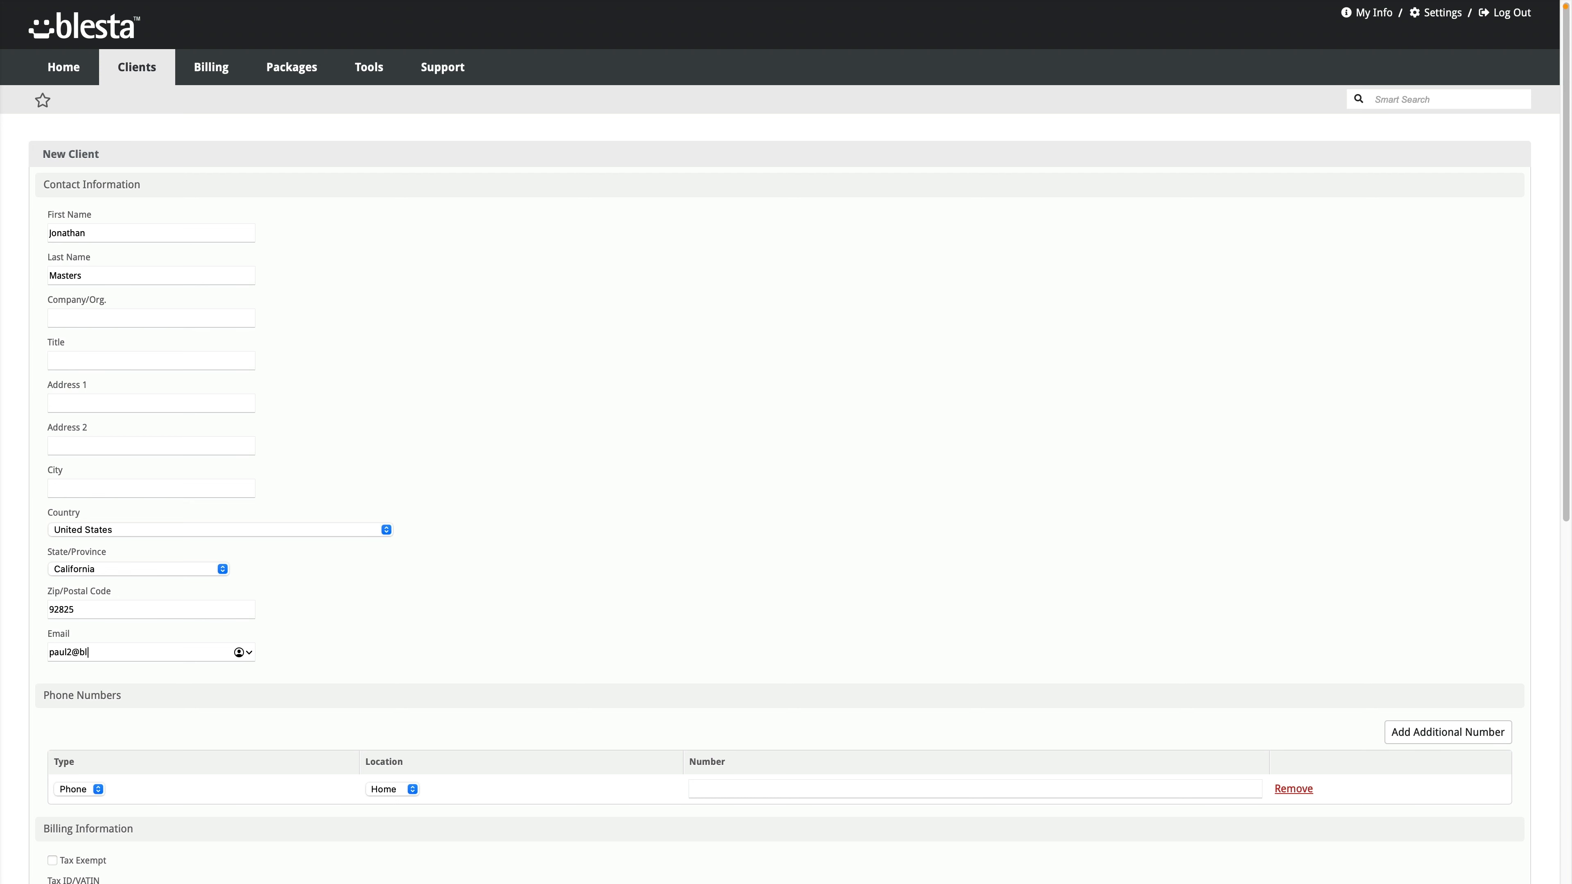
# Step: Keep the e-mail as the client's username and set the client password
pyautogui.scroll(-5, 514, 651)
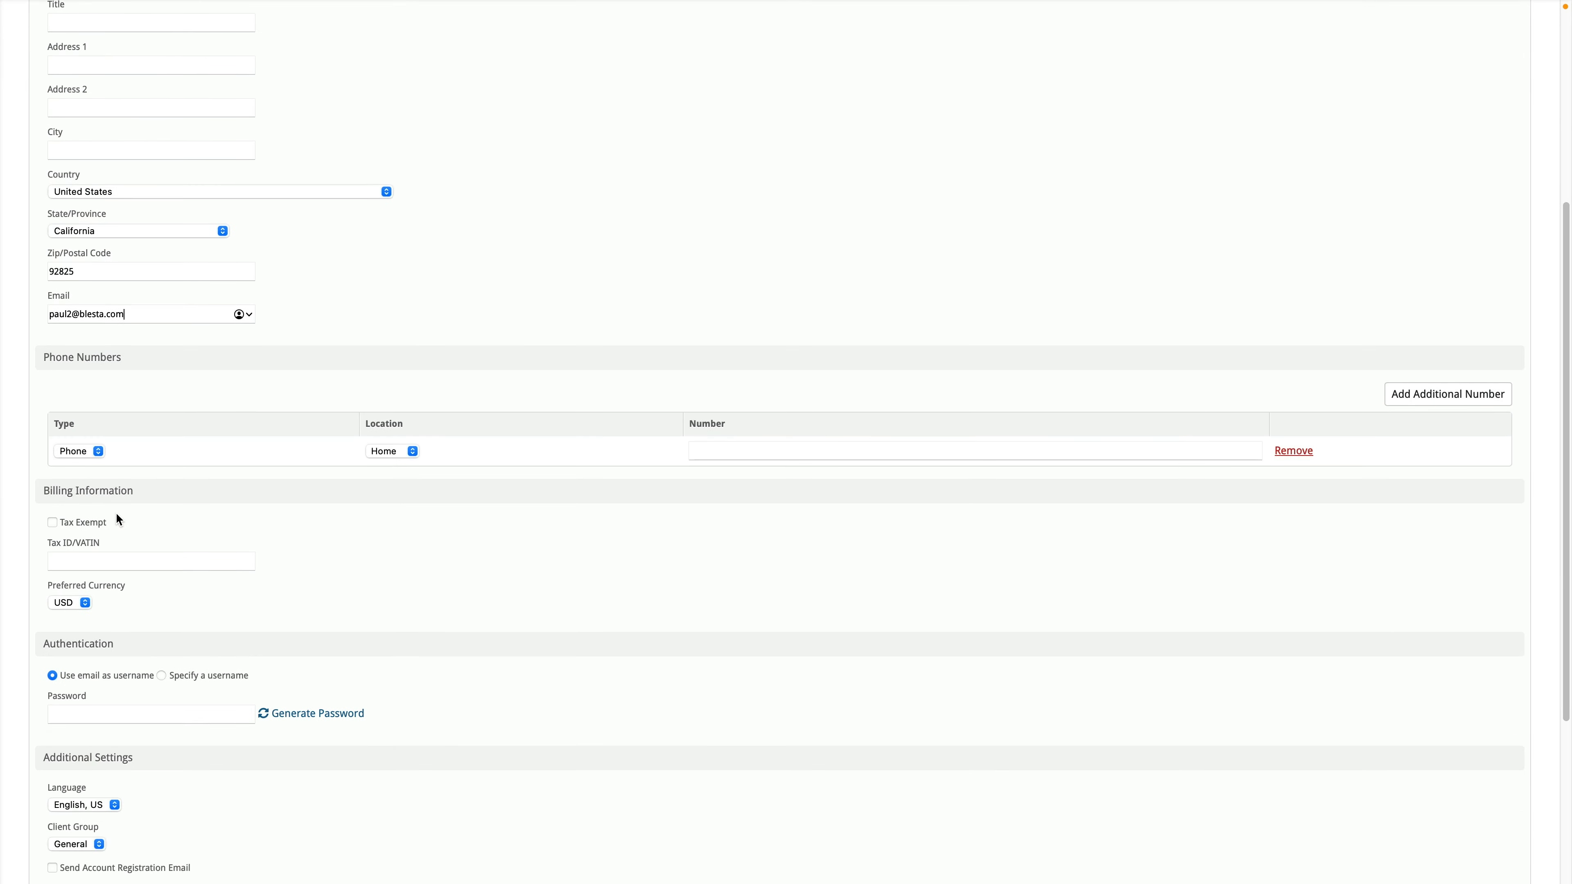
pyautogui.scroll(-2, 170, 598)
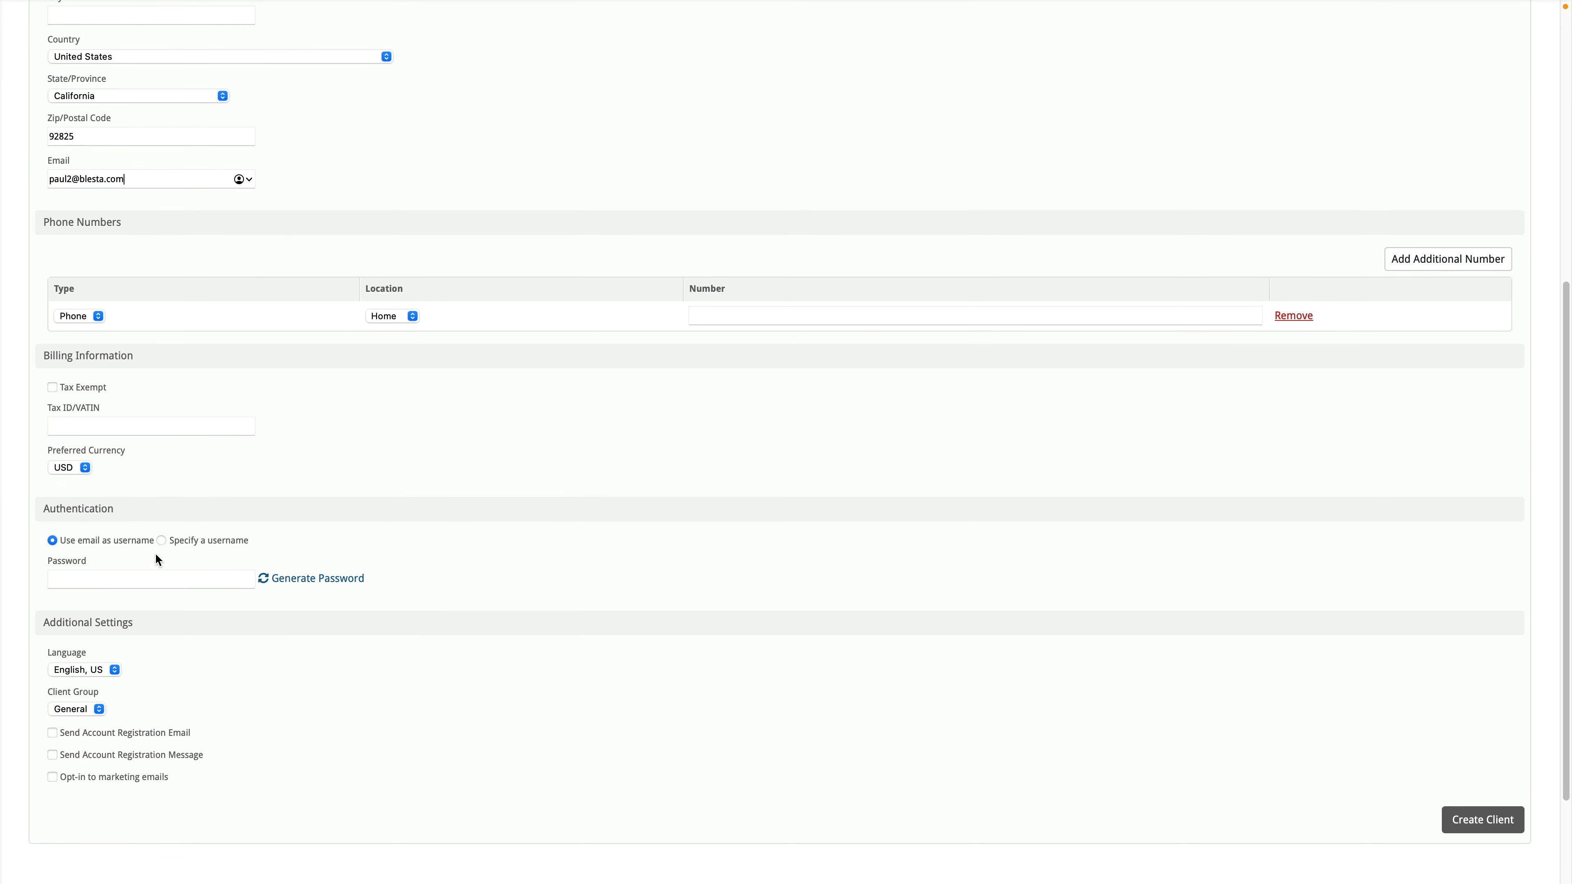
pyautogui.click(212, 540)
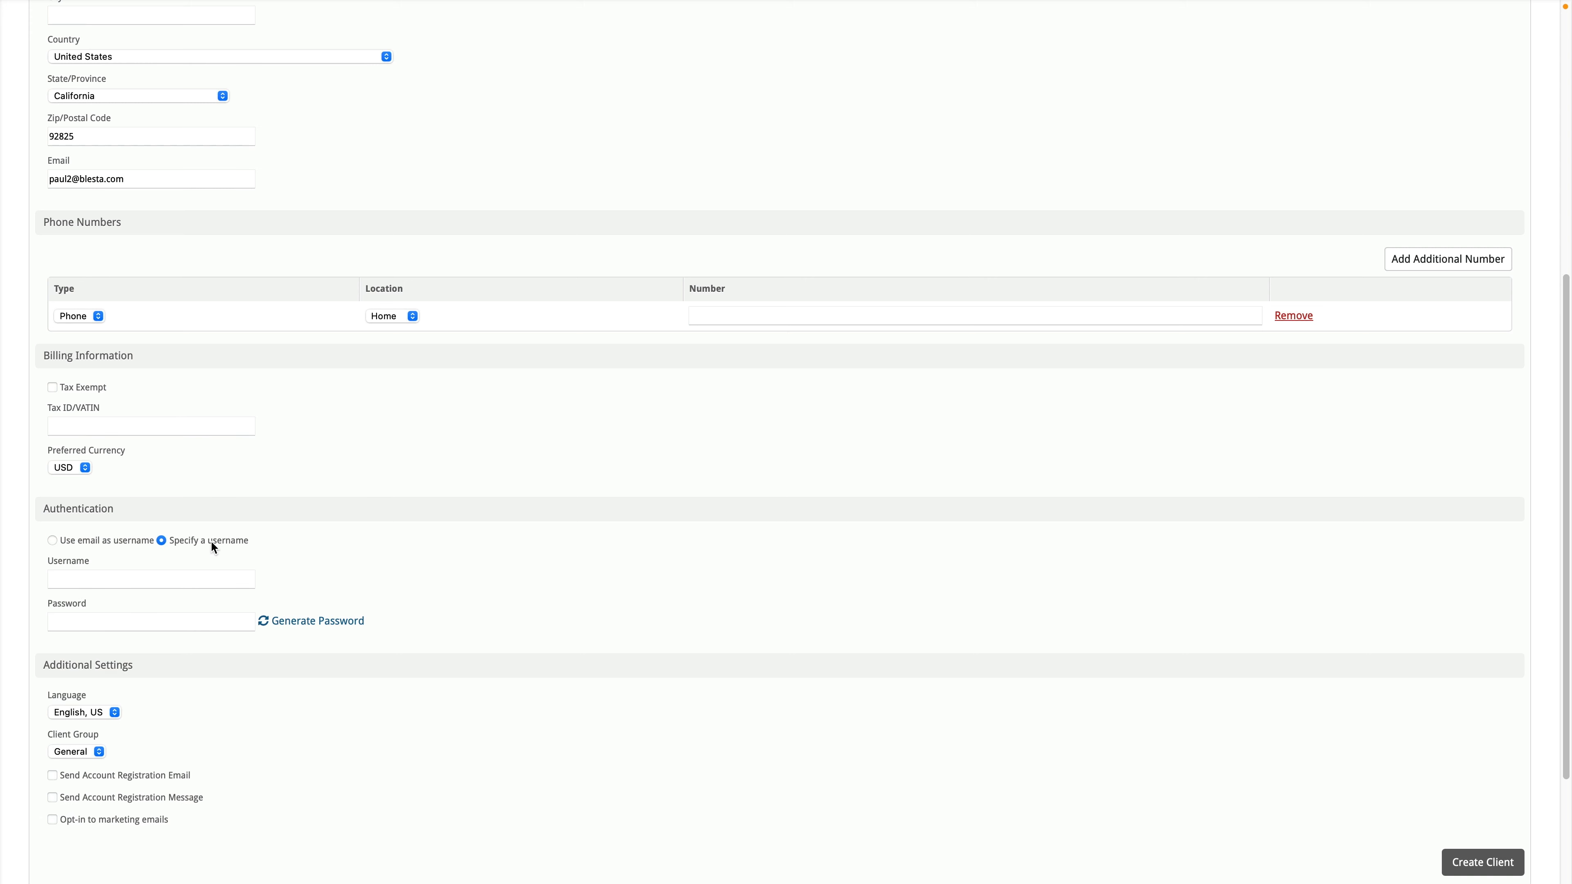
pyautogui.click(98, 544)
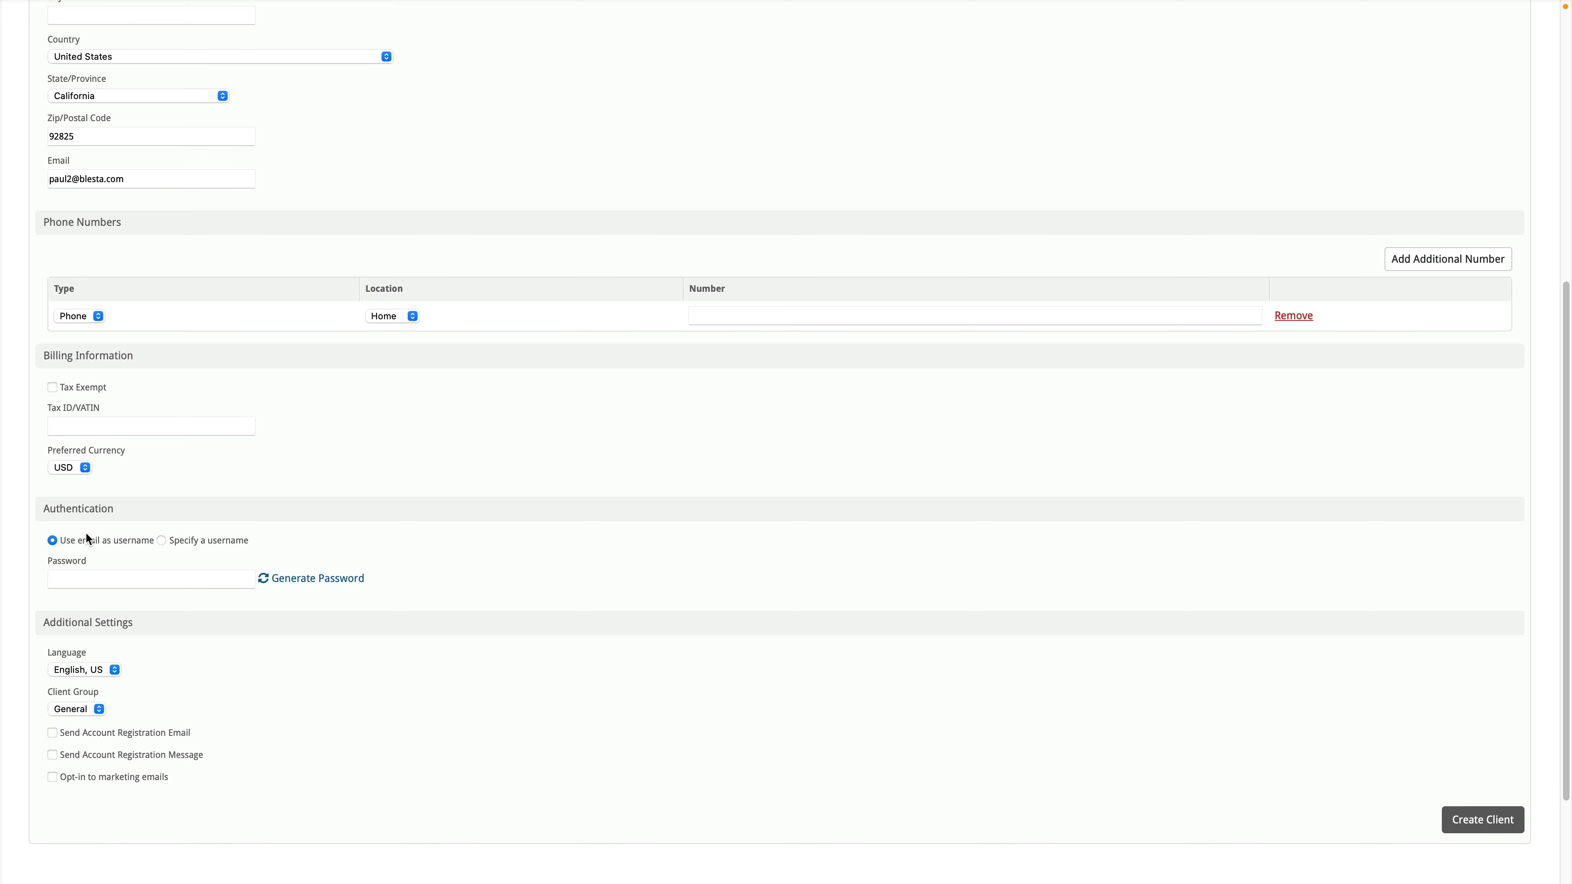
pyautogui.click(157, 572)
pyautogui.write('••••••')
# Step: Create the client account and decline saving the password in the browser
pyautogui.scroll(-1, 154, 687)
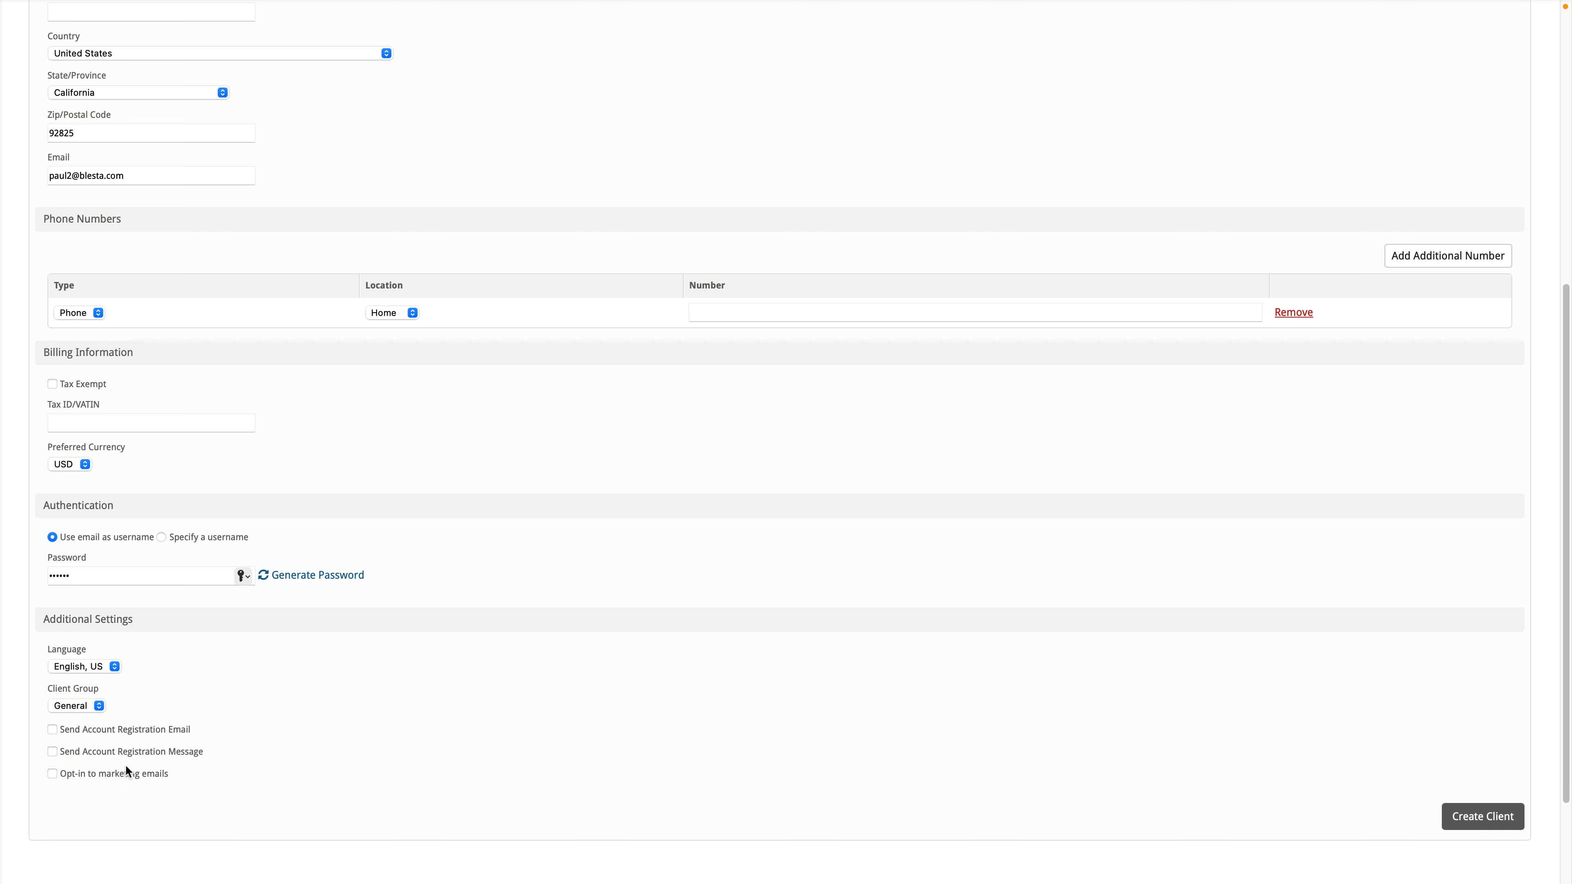
pyautogui.click(1539, 817)
pyautogui.click(1482, 818)
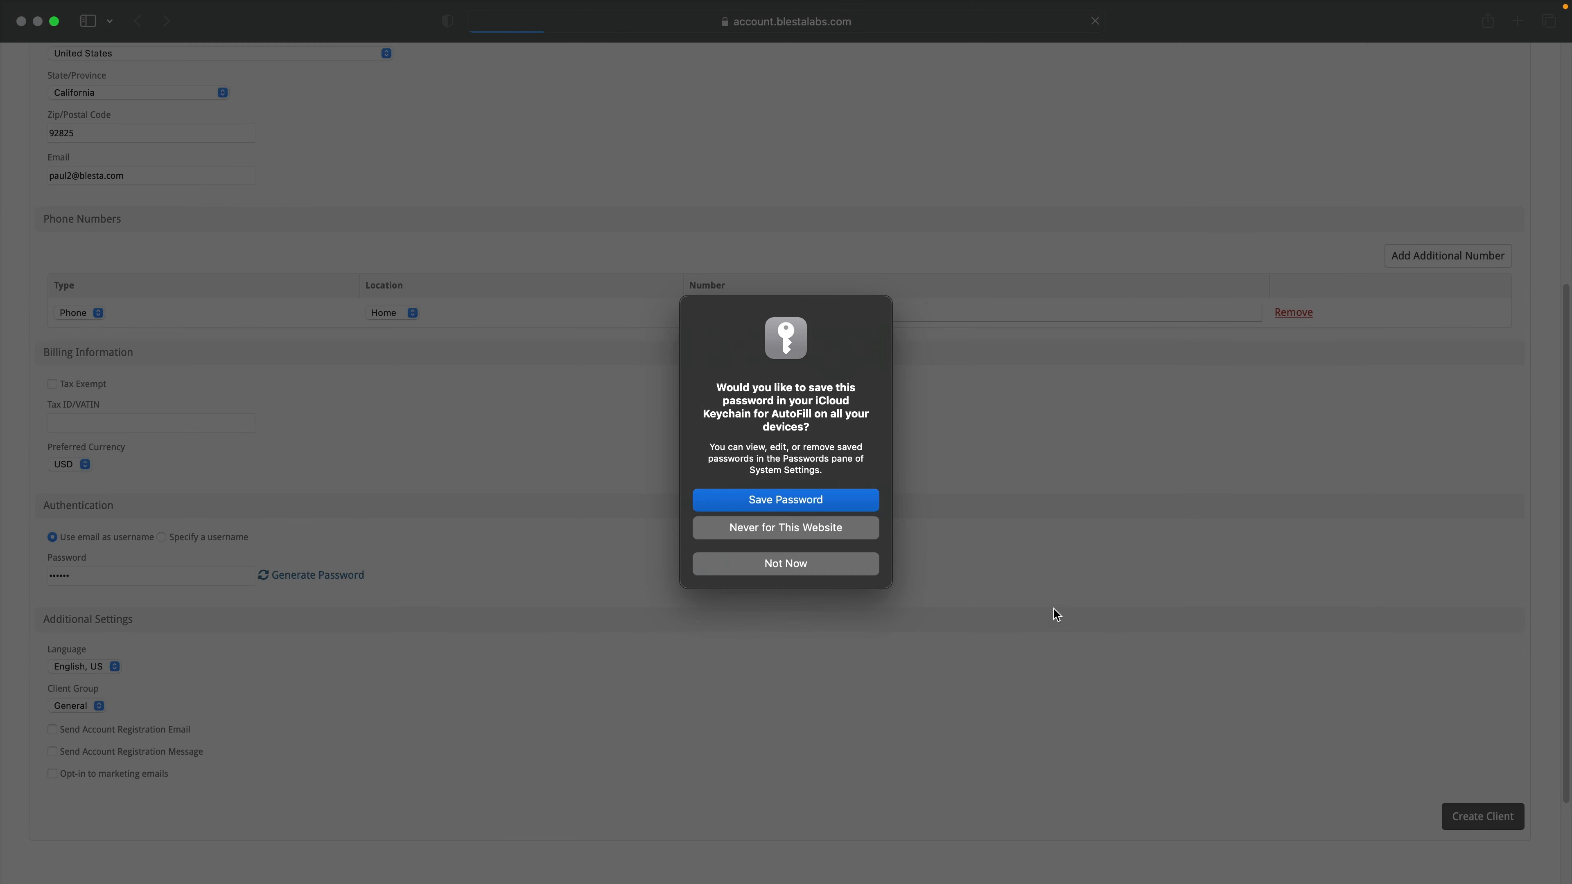
pyautogui.click(799, 564)
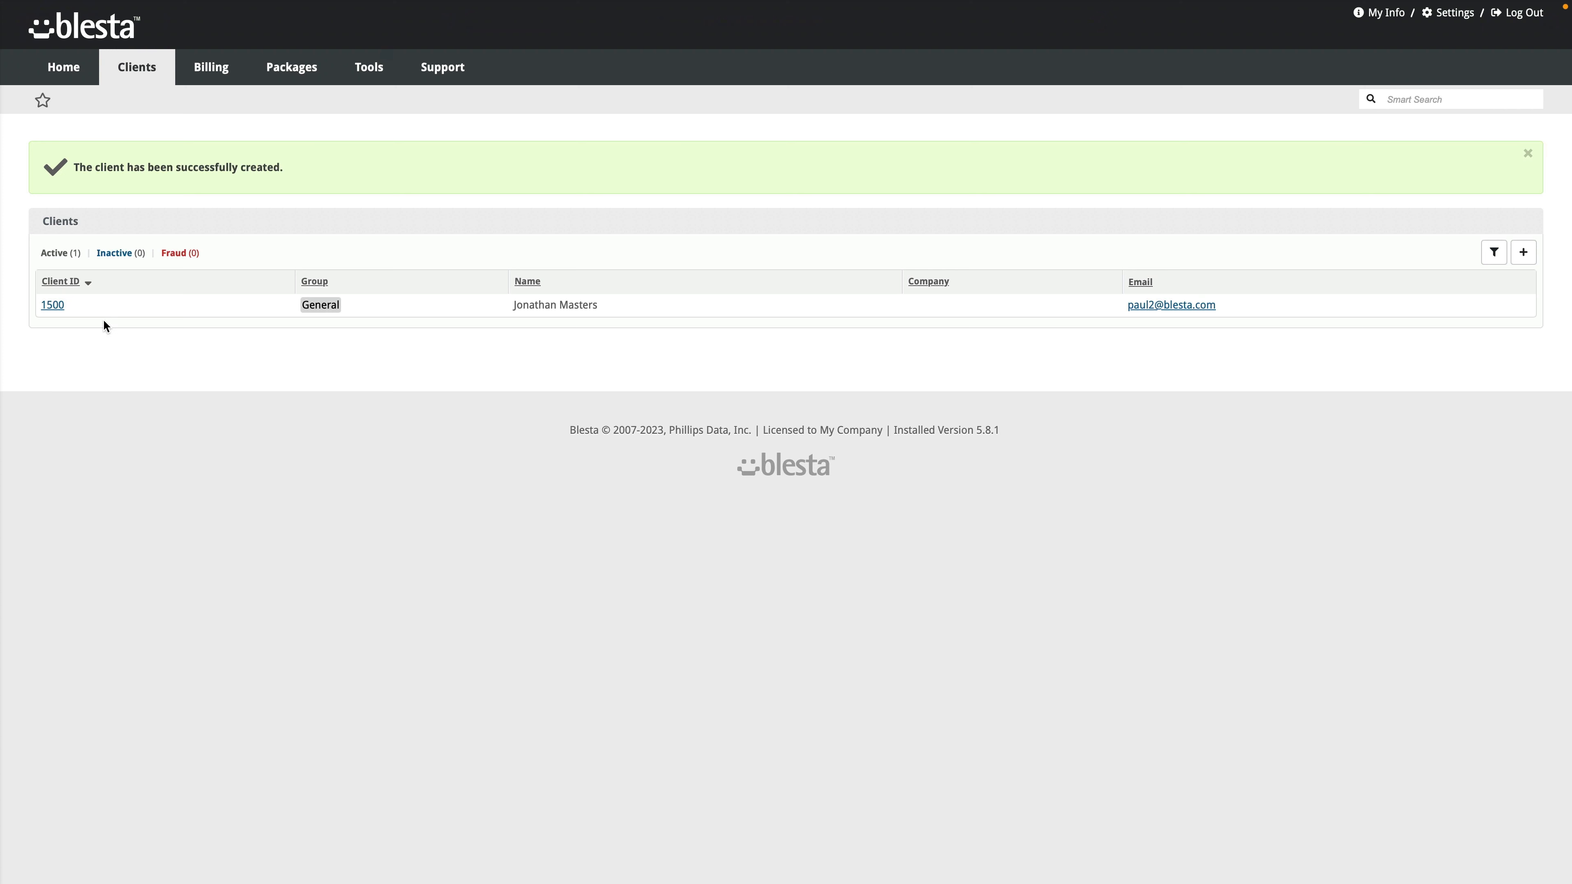
# Step: Open Client #1500's overview page and look over its sections
pyautogui.click(53, 305)
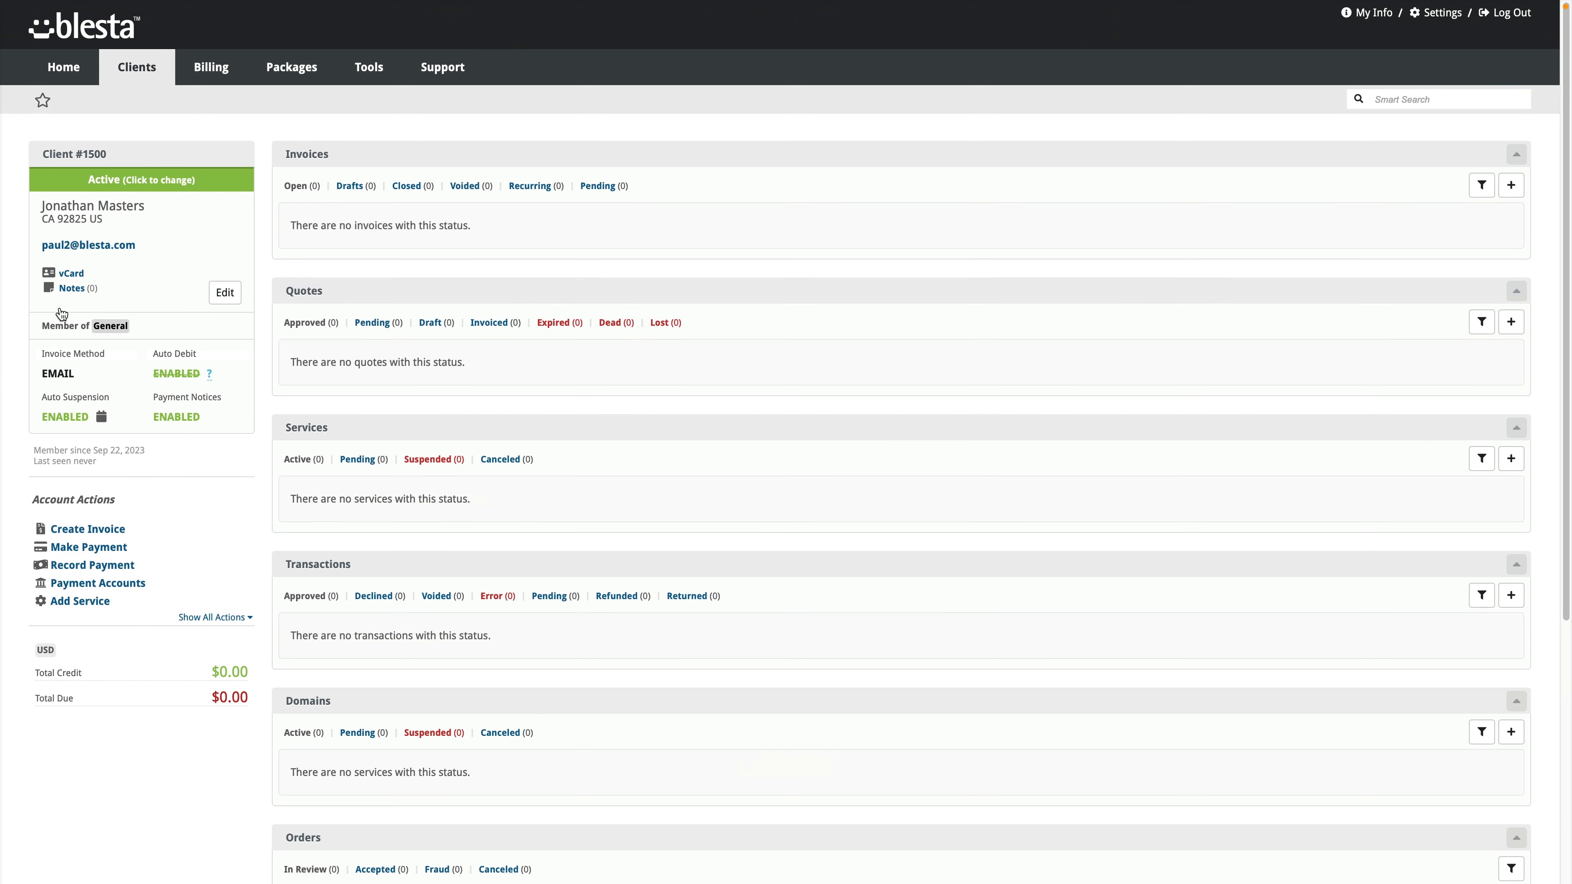
pyautogui.scroll(-4, 253, 492)
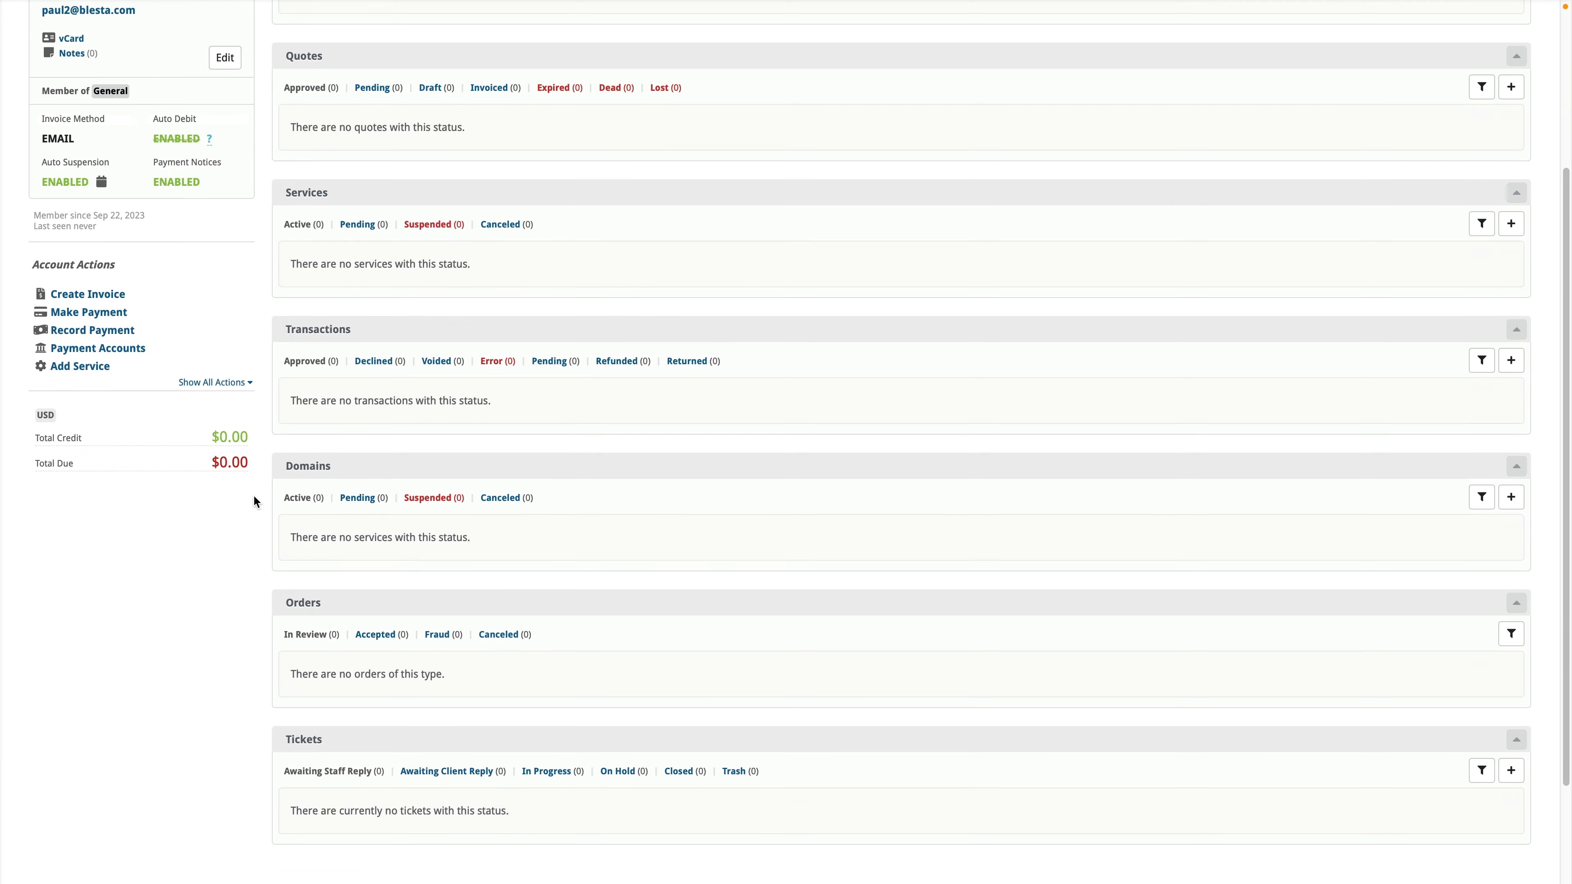
pyautogui.scroll(-2, 253, 500)
pyautogui.scroll(6, 320, 574)
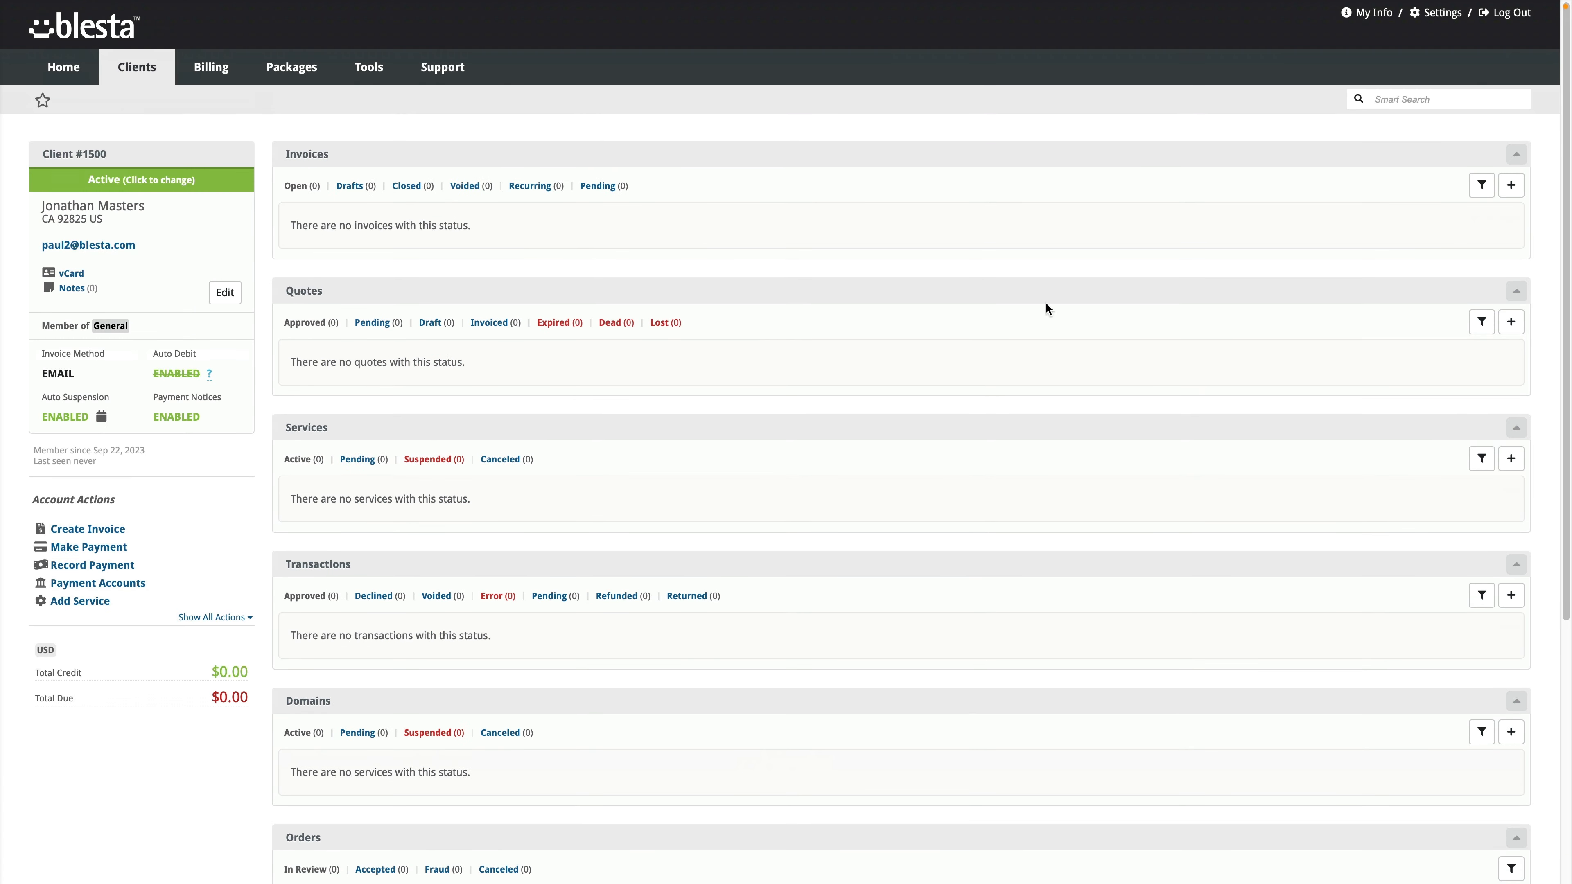
# Step: Collapse Quotes and move it above Invoices, then place Domains directly under Services
pyautogui.click(1515, 292)
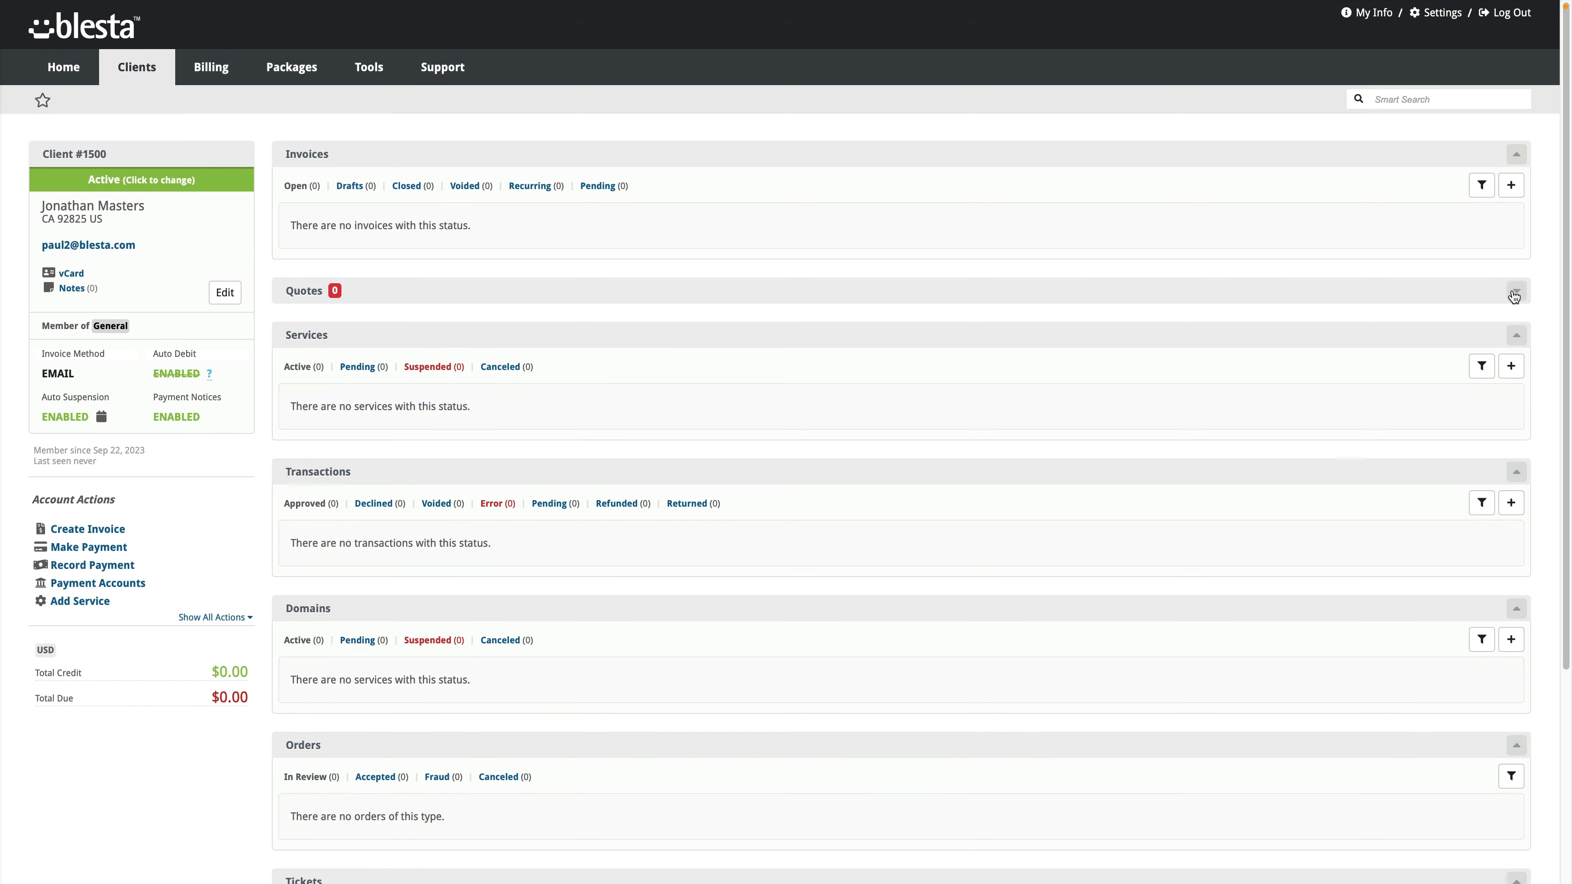
pyautogui.moveTo(1228, 291); pyautogui.dragTo(1236, 252)
pyautogui.moveTo(1146, 280); pyautogui.dragTo(1148, 250)
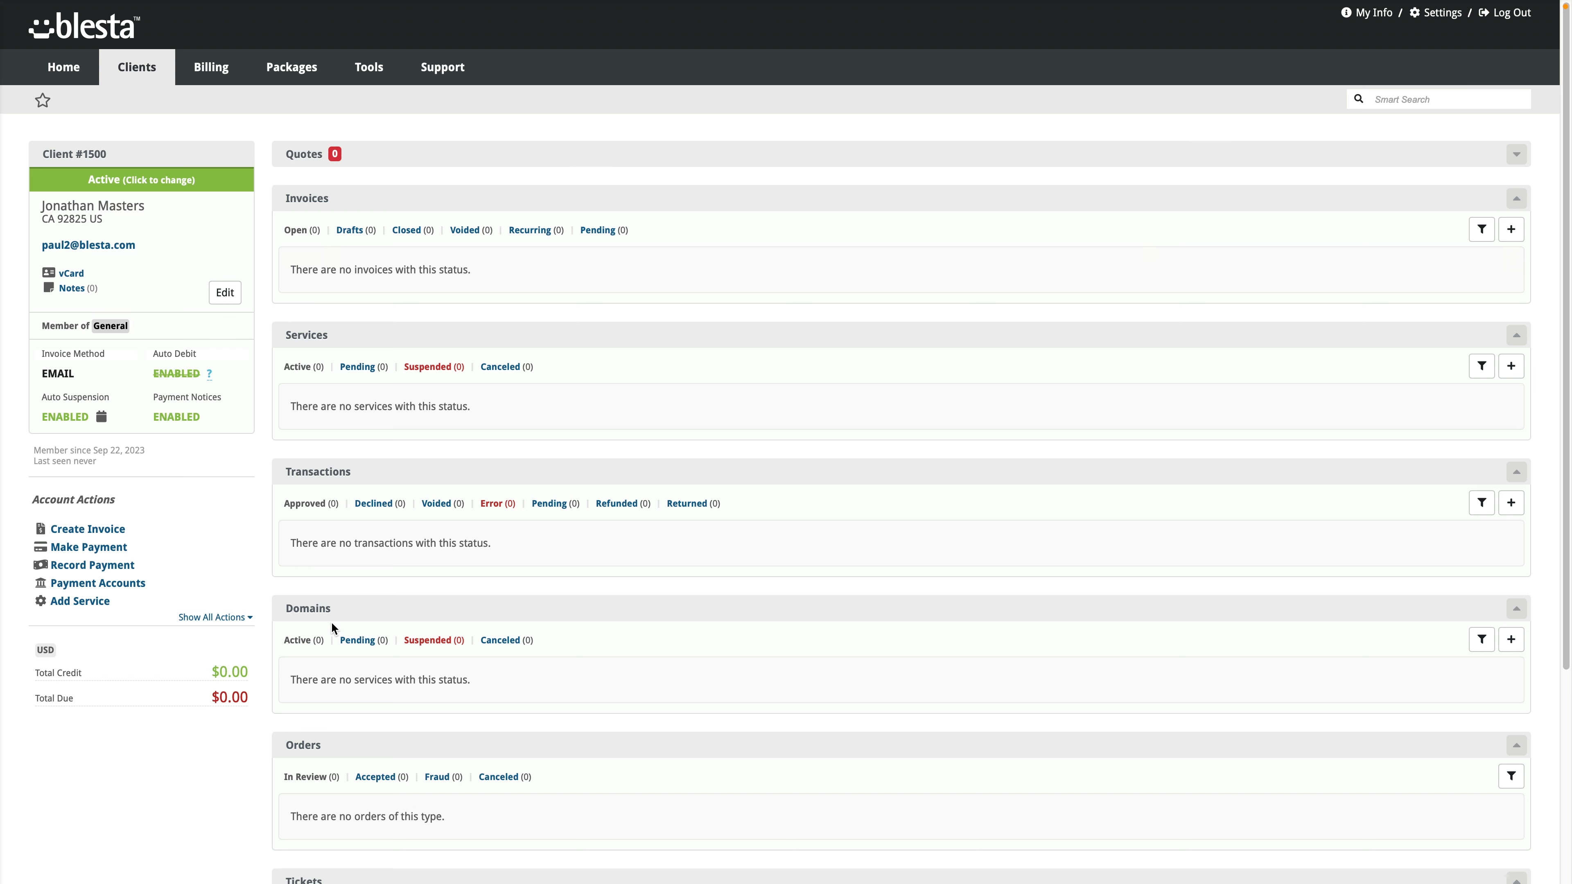
pyautogui.moveTo(355, 609); pyautogui.dragTo(304, 585)
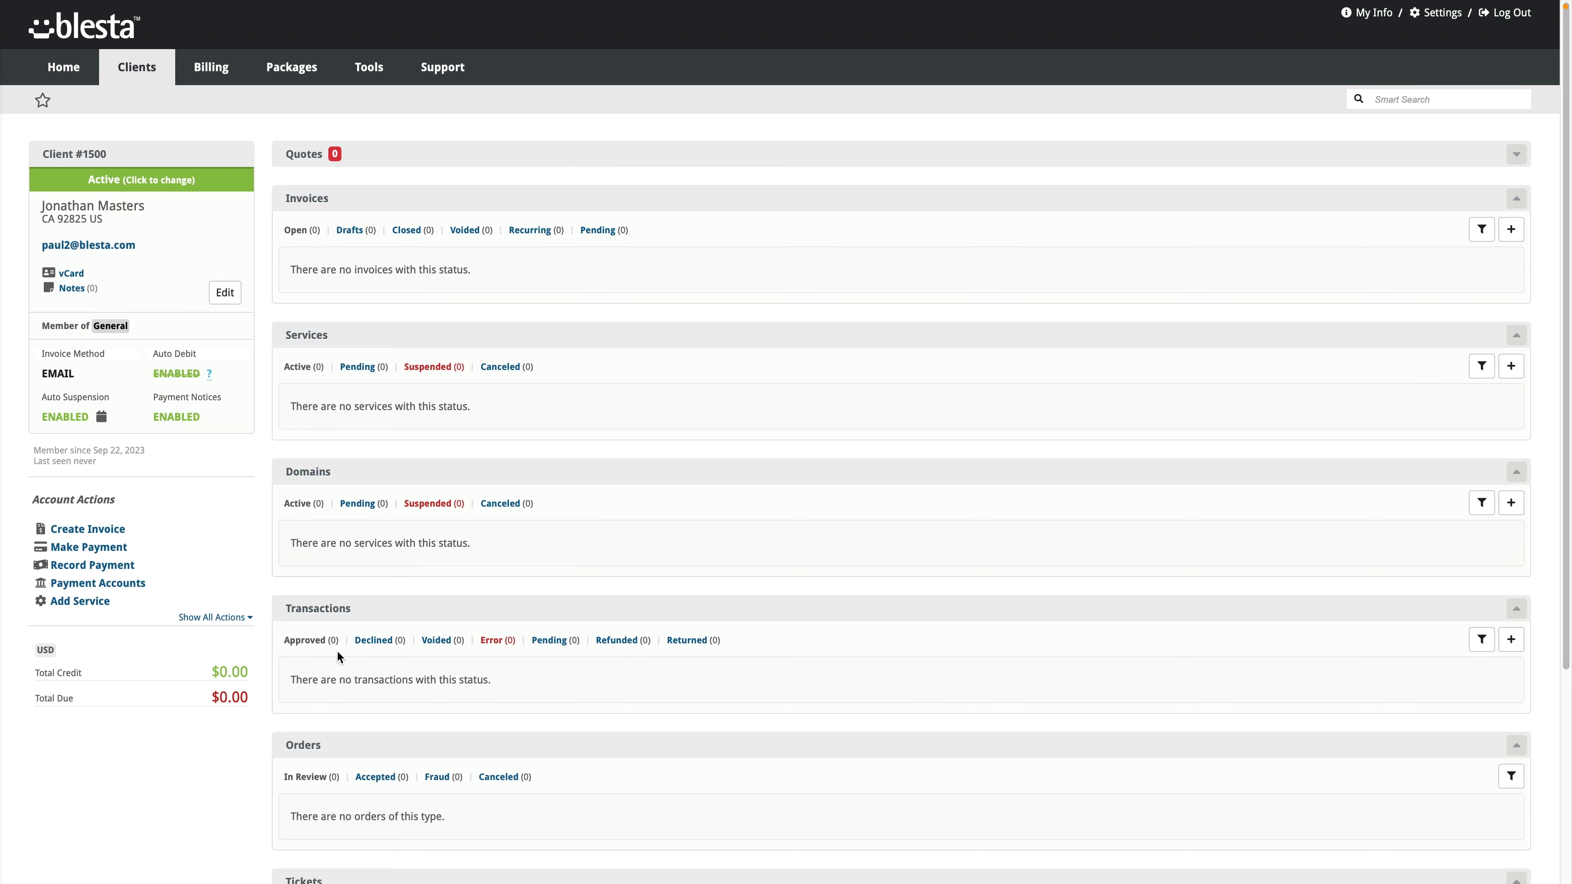
pyautogui.scroll(-5, 336, 650)
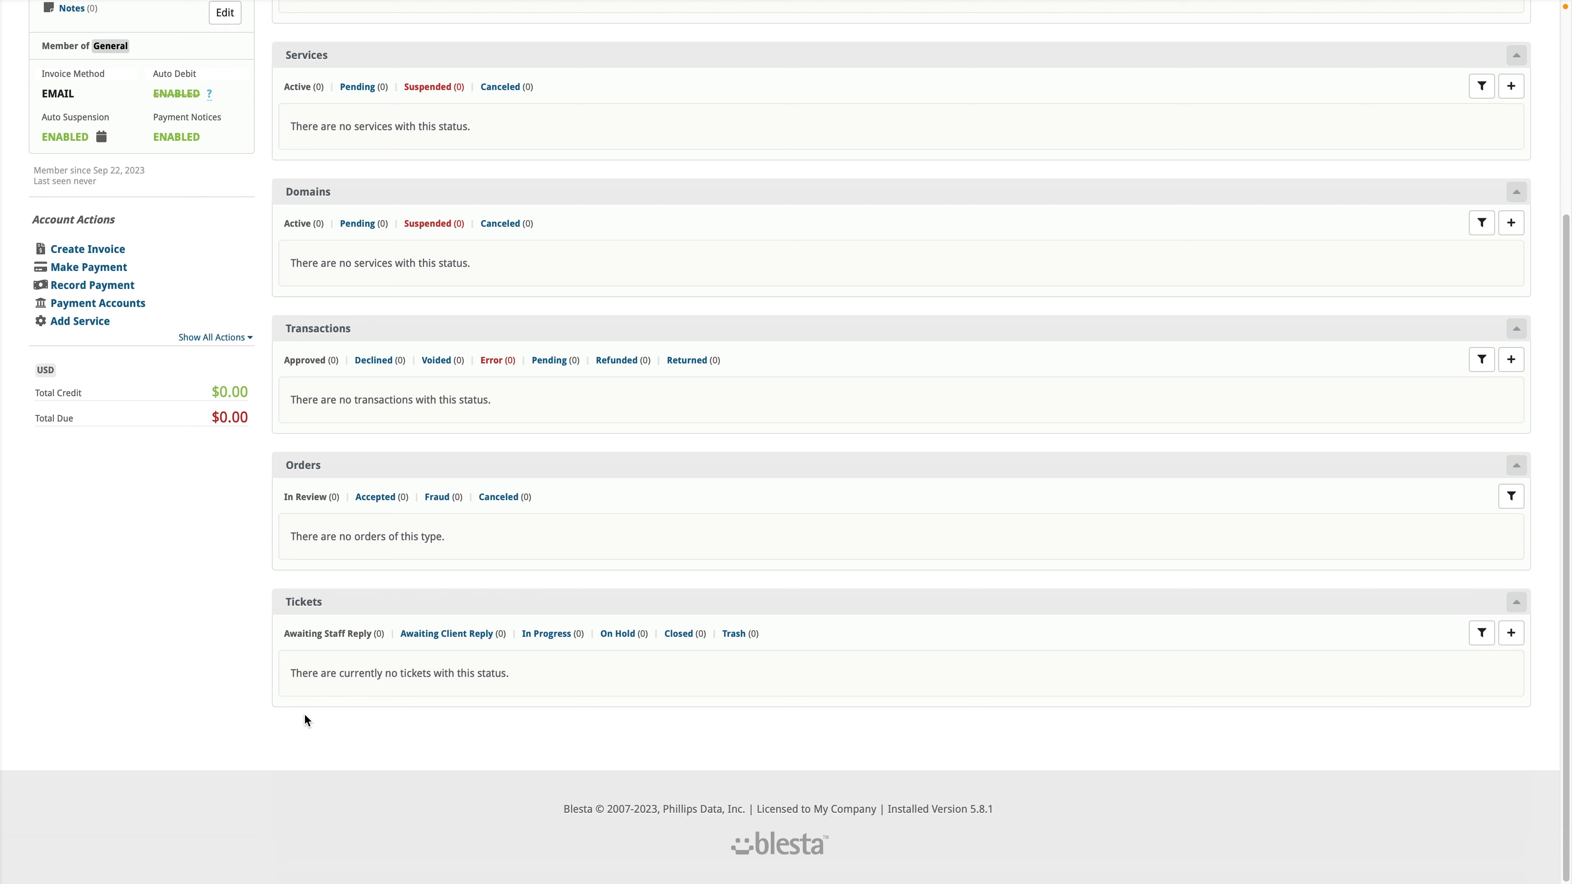
pyautogui.scroll(5, 303, 720)
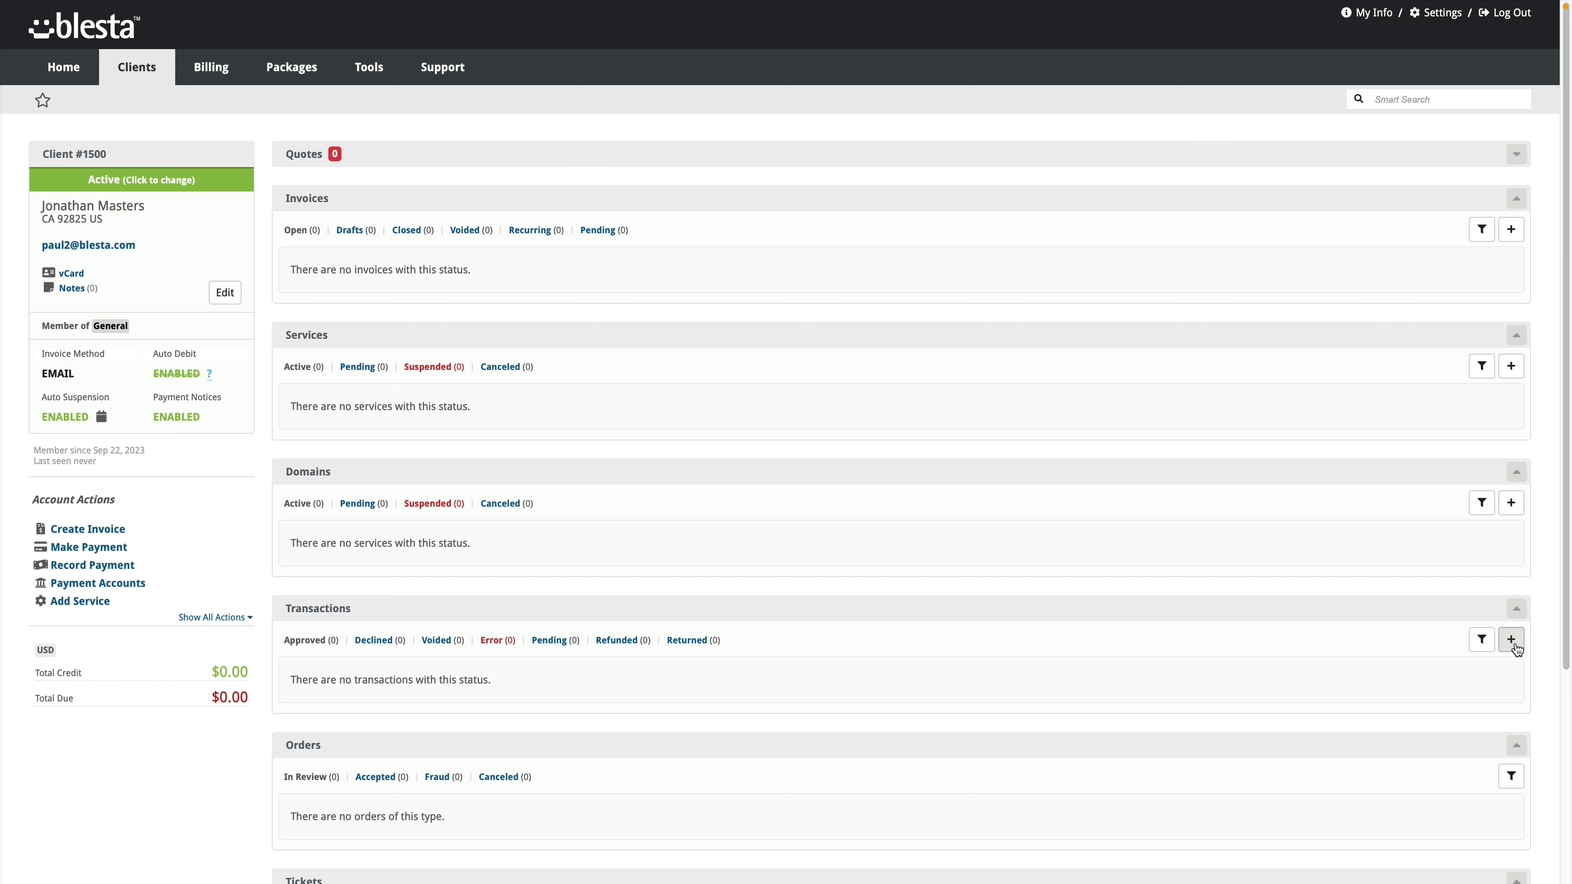
# Step: Expand Account Actions to list every action, including Add Contact, Email Client and Delete Client
pyautogui.click(218, 620)
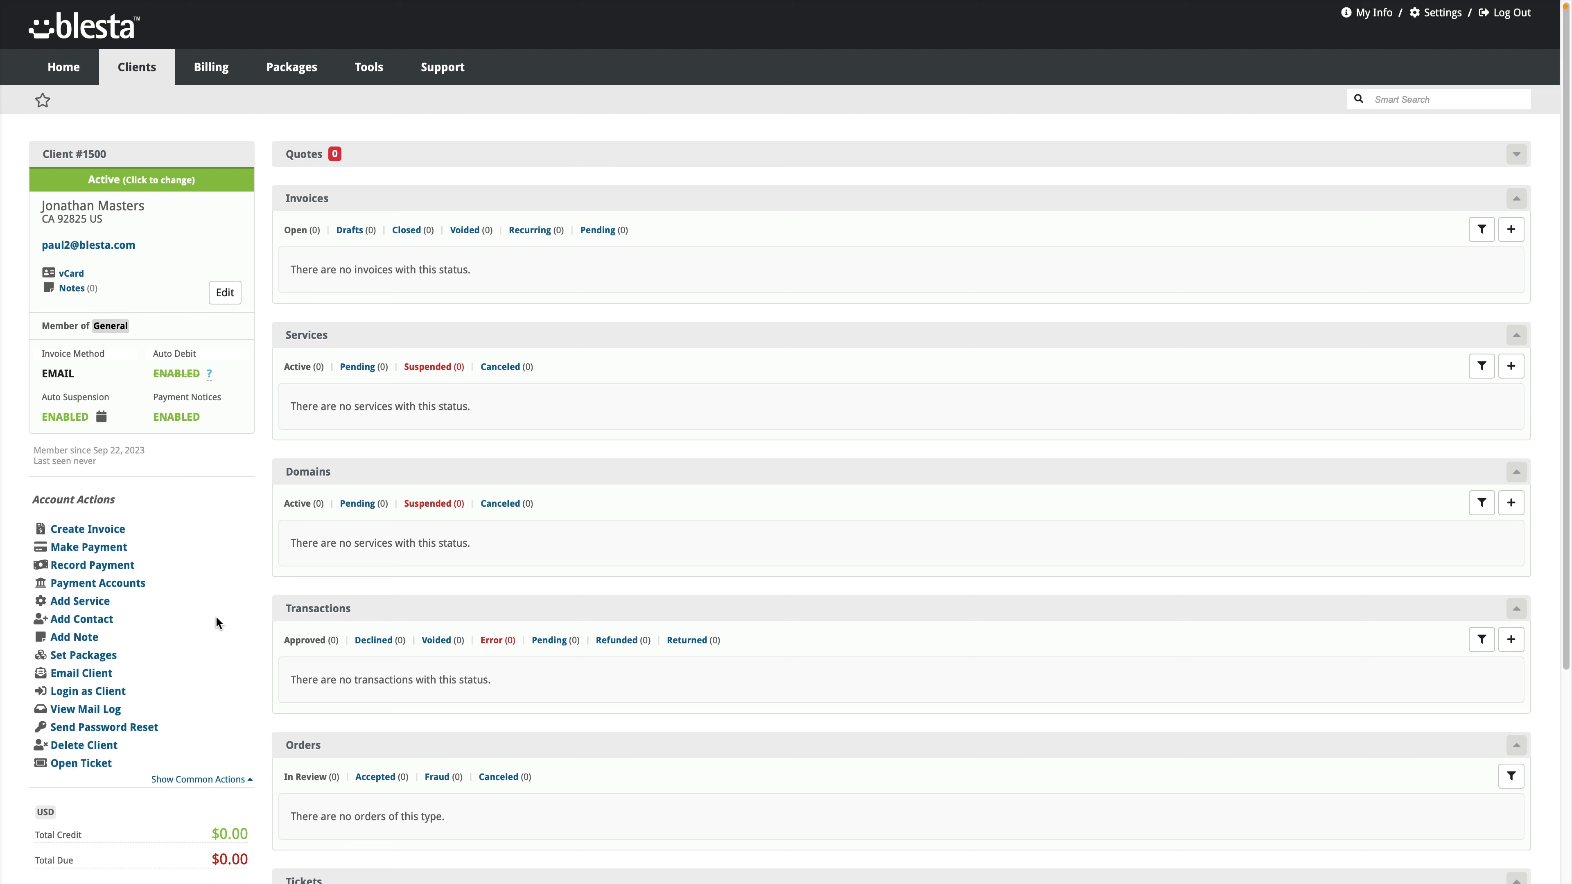
pyautogui.scroll(-3, 312, 619)
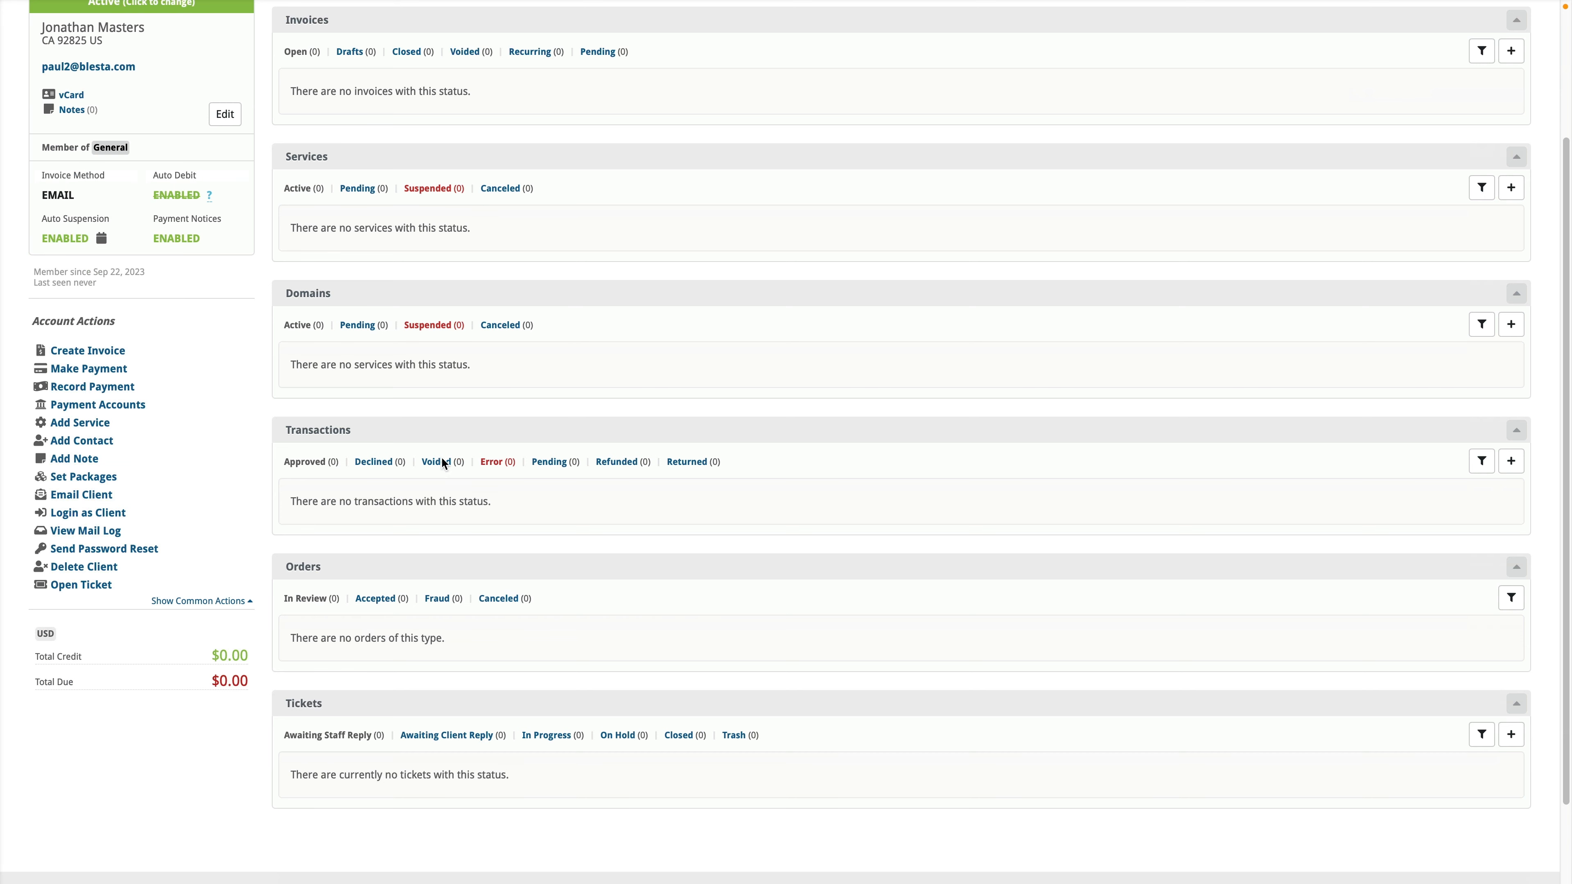
pyautogui.scroll(3, 347, 502)
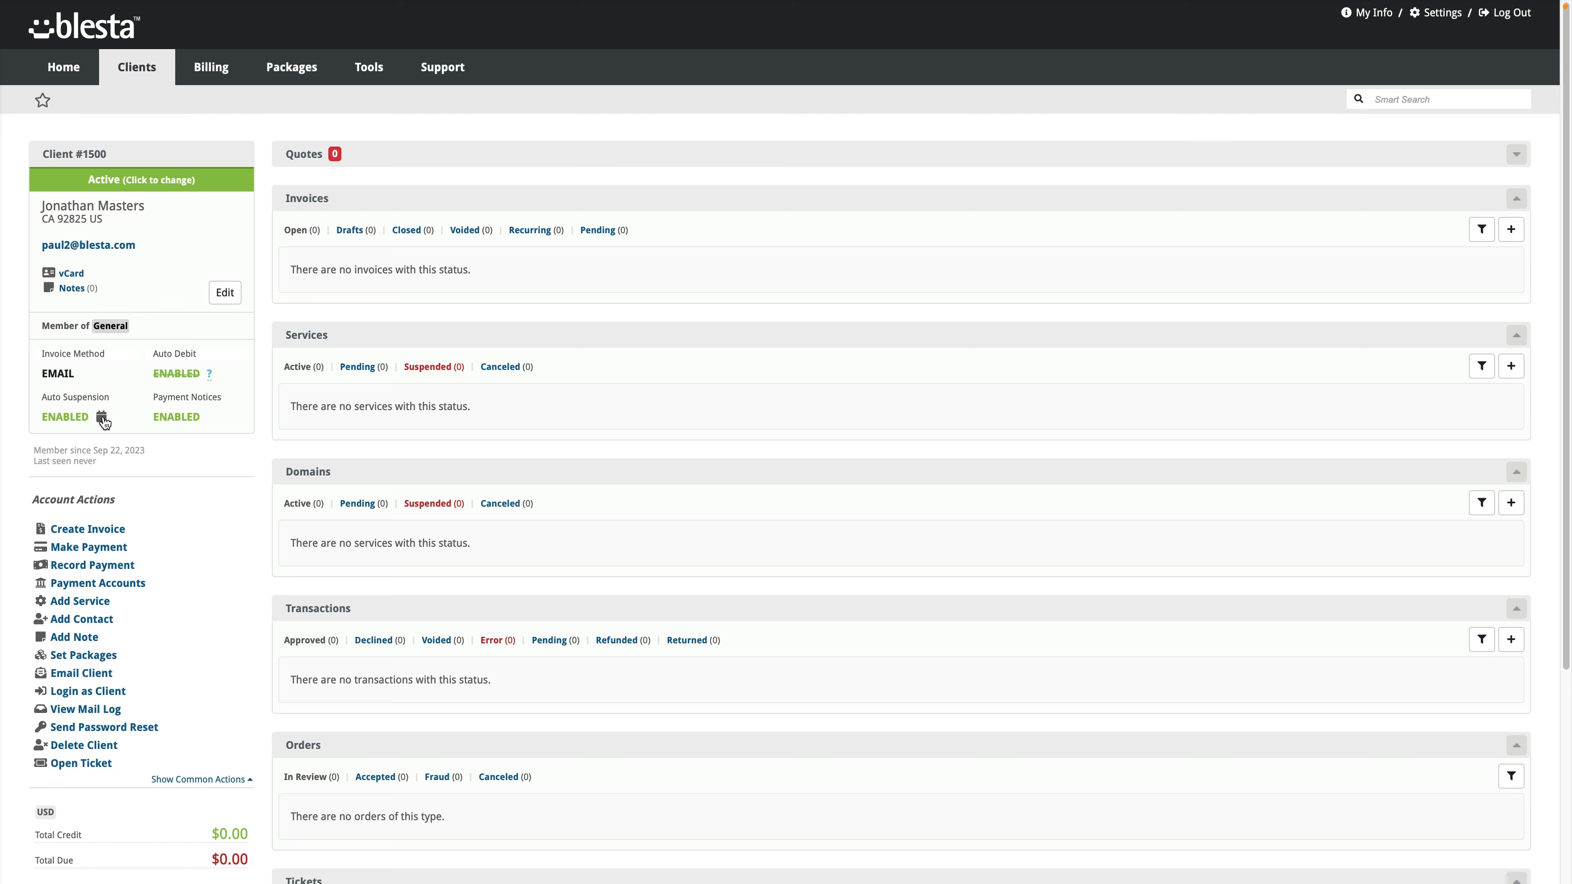
# Step: Delay the client's auto suspension until September 29, 2023 and save it
pyautogui.click(102, 417)
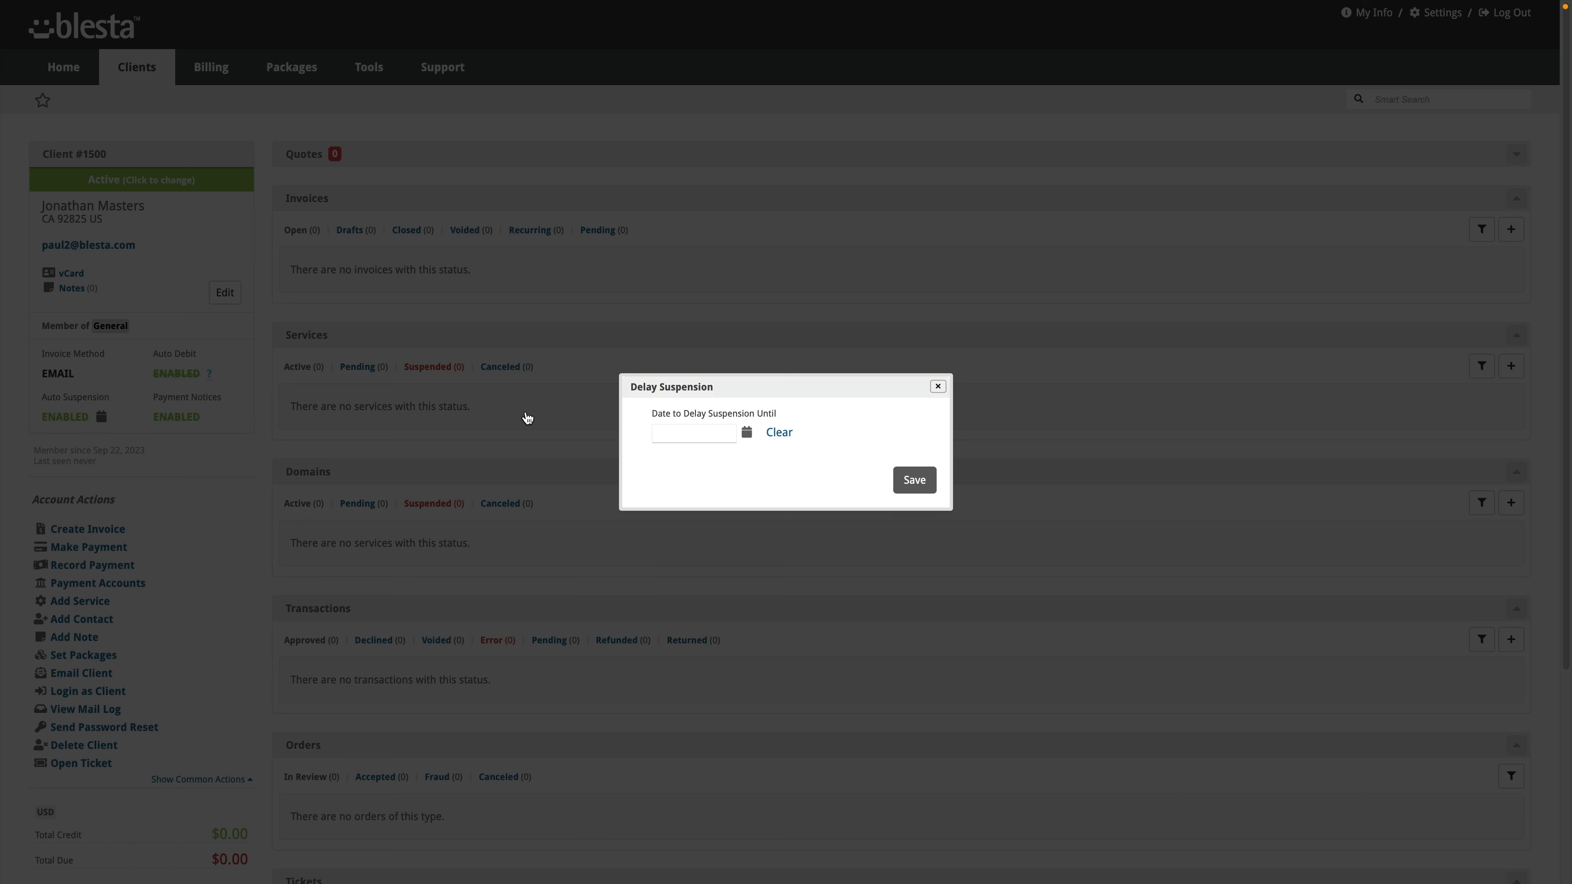
pyautogui.click(747, 432)
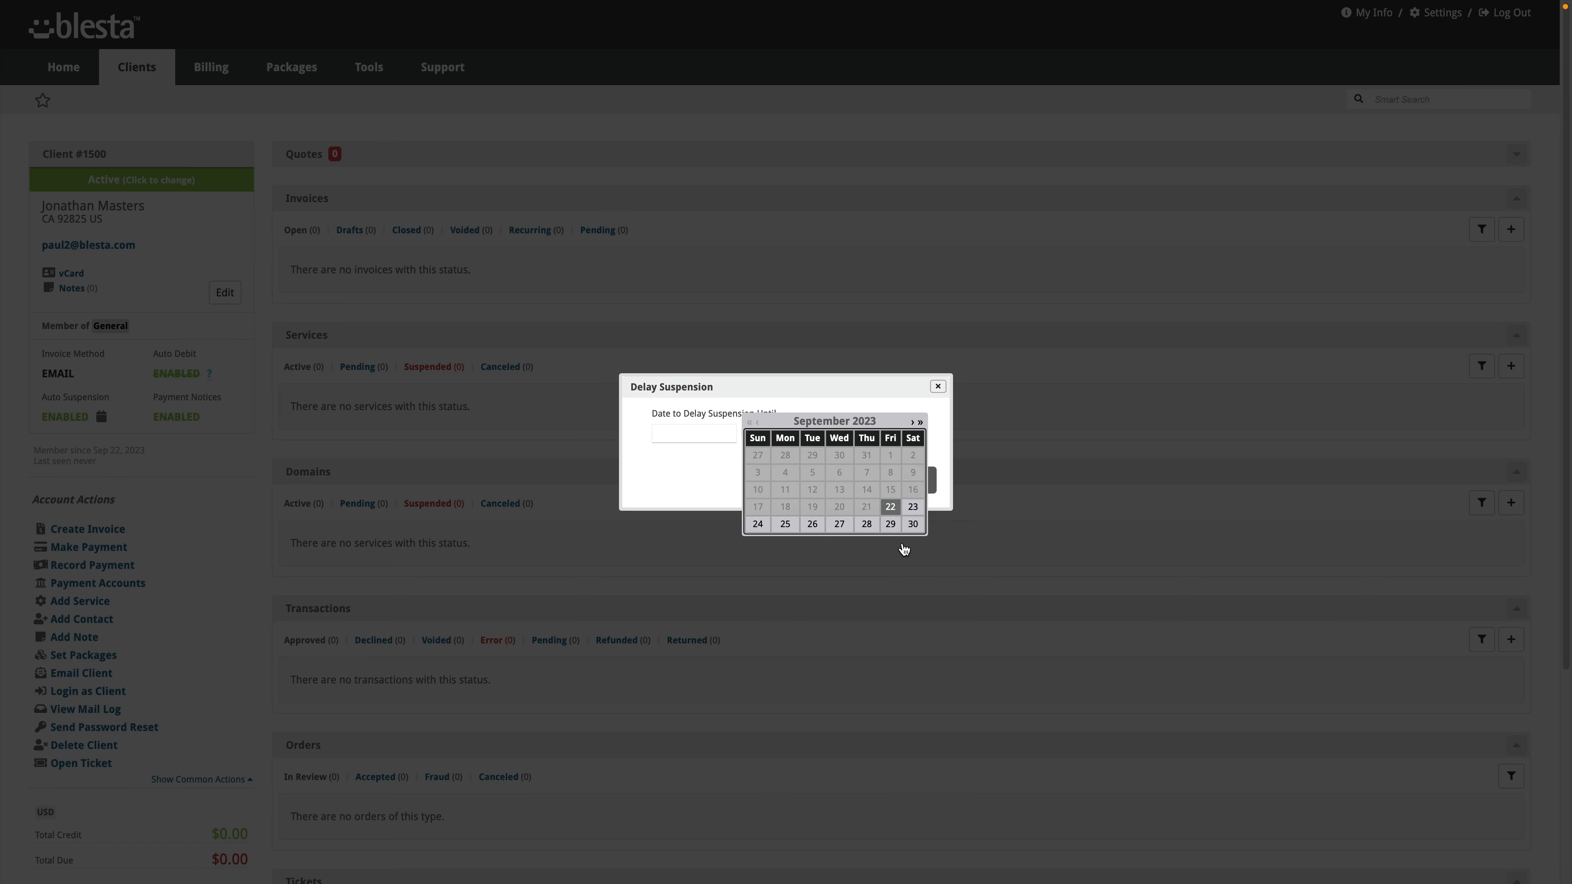
pyautogui.click(890, 524)
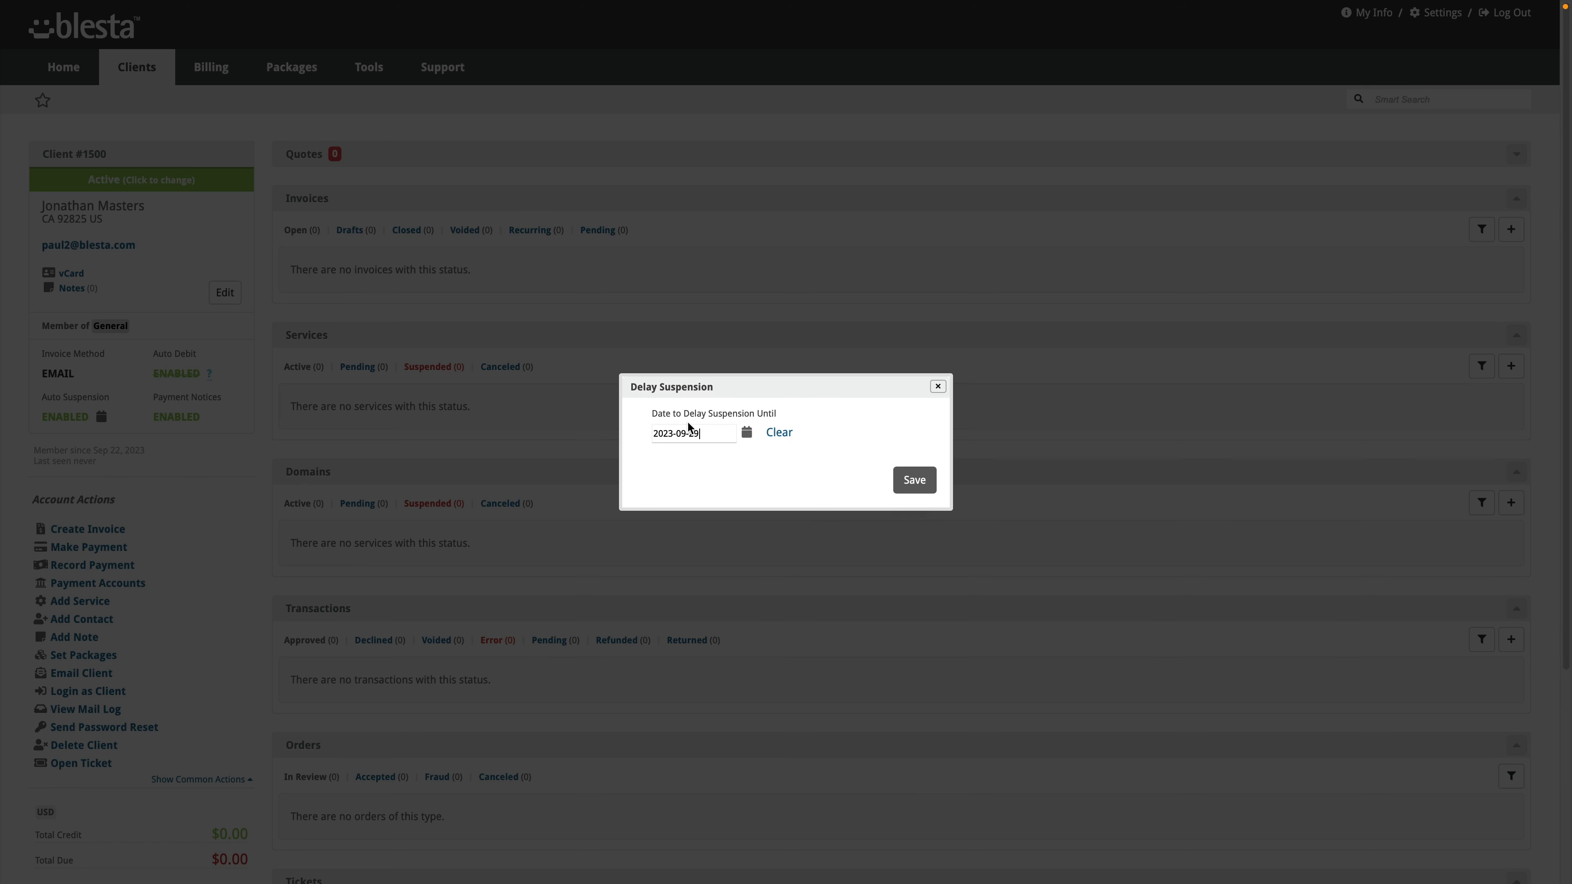
pyautogui.click(904, 479)
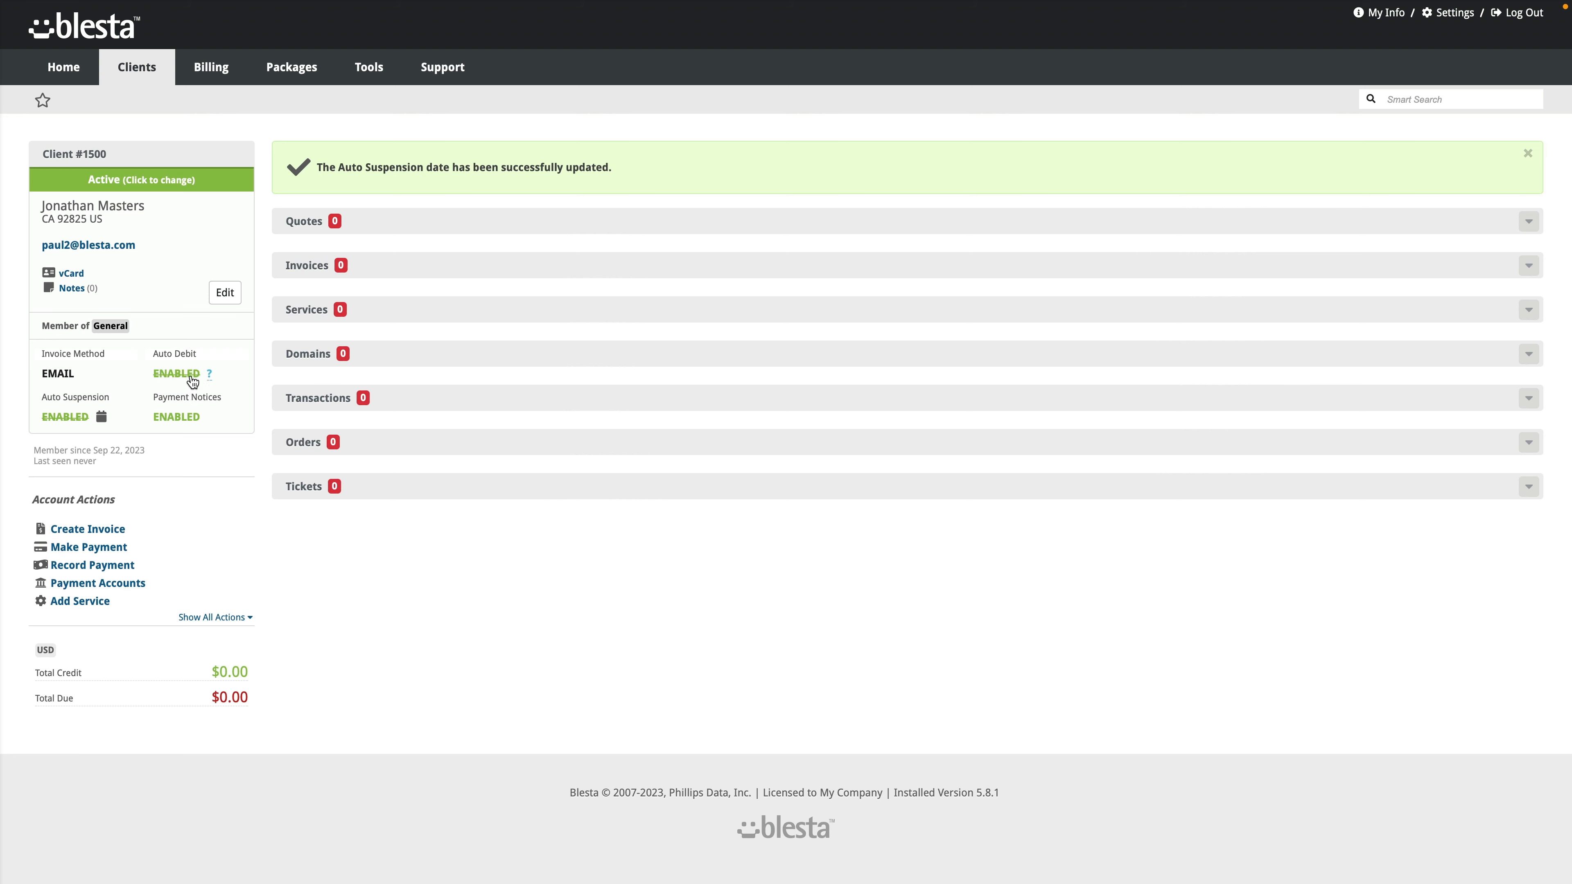
pyautogui.moveTo(210, 376)
# Step: Expand the Tickets, Orders, Transactions, Domains, Services and Invoices sections on the client overview
pyautogui.click(1529, 488)
pyautogui.click(1528, 443)
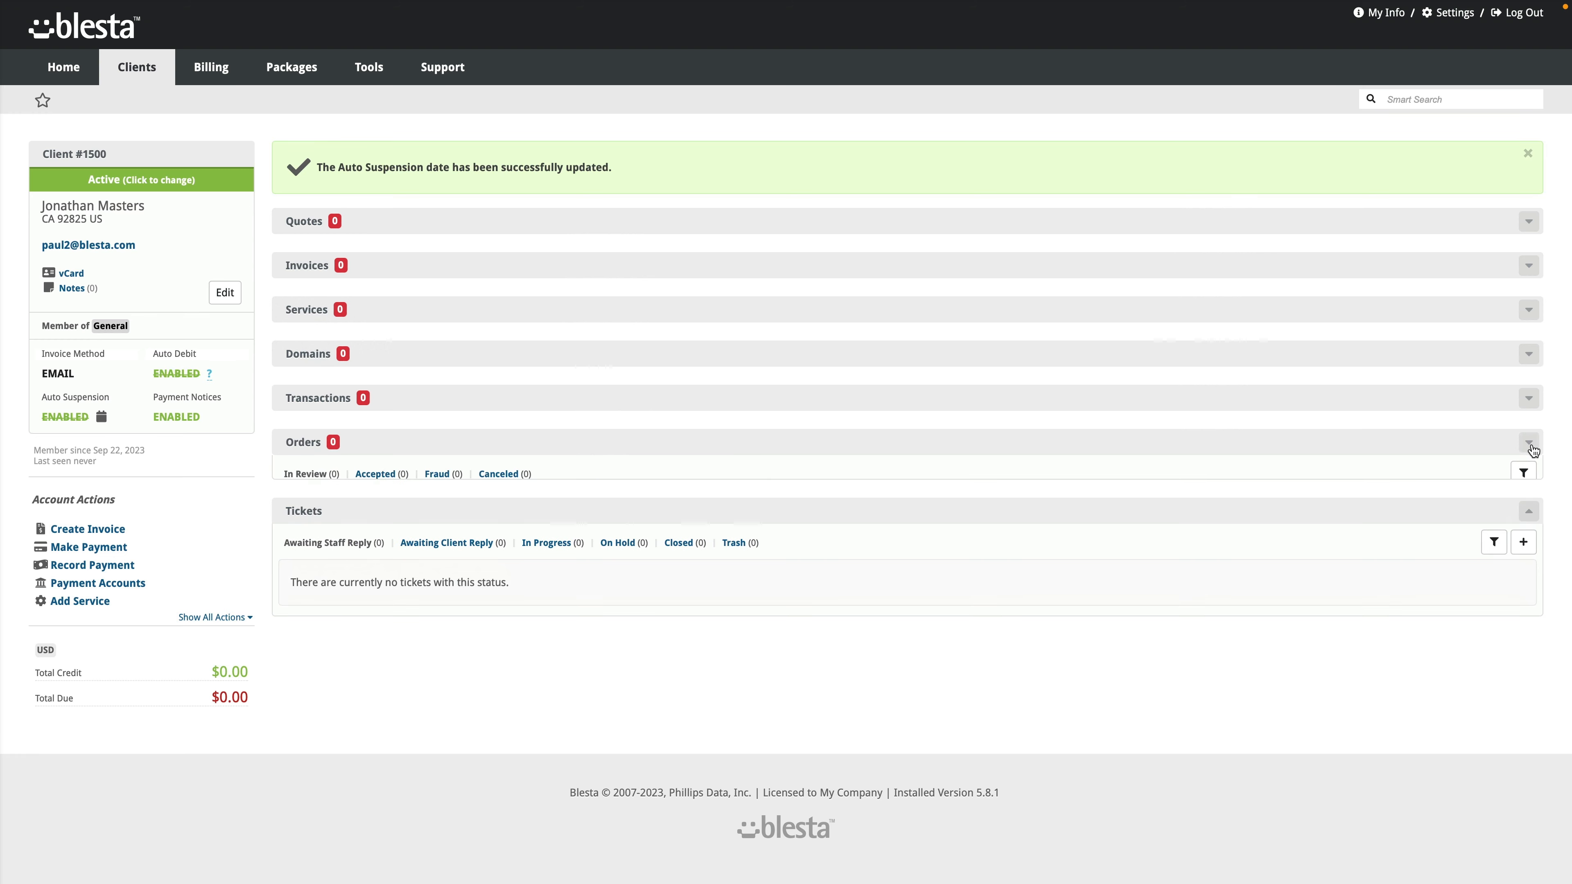
pyautogui.click(1532, 398)
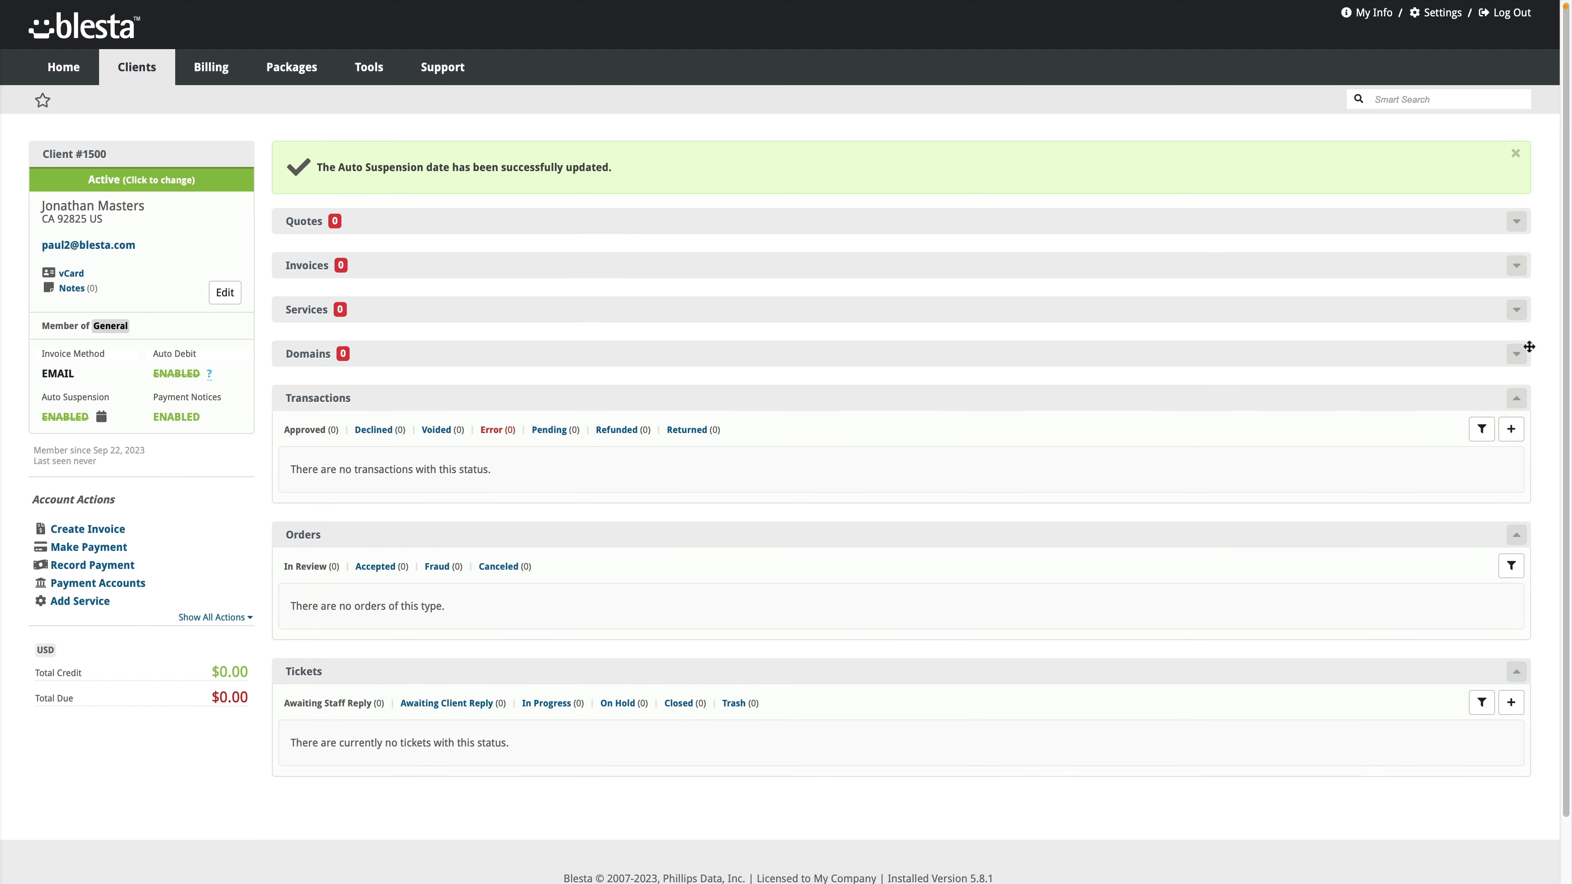
pyautogui.click(1528, 354)
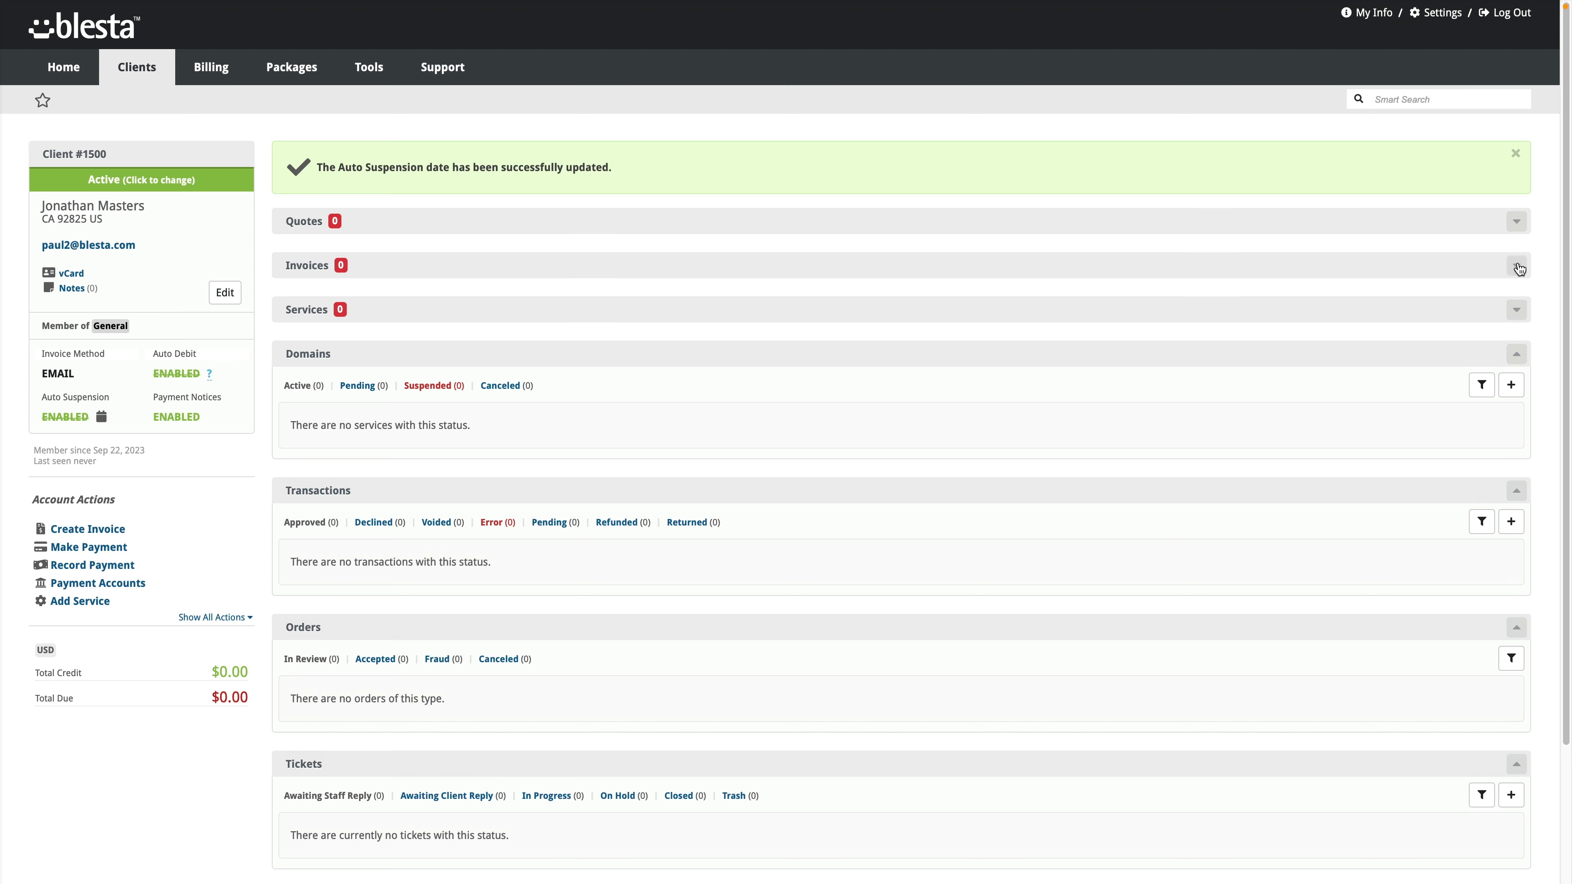
pyautogui.click(1516, 305)
pyautogui.click(1515, 266)
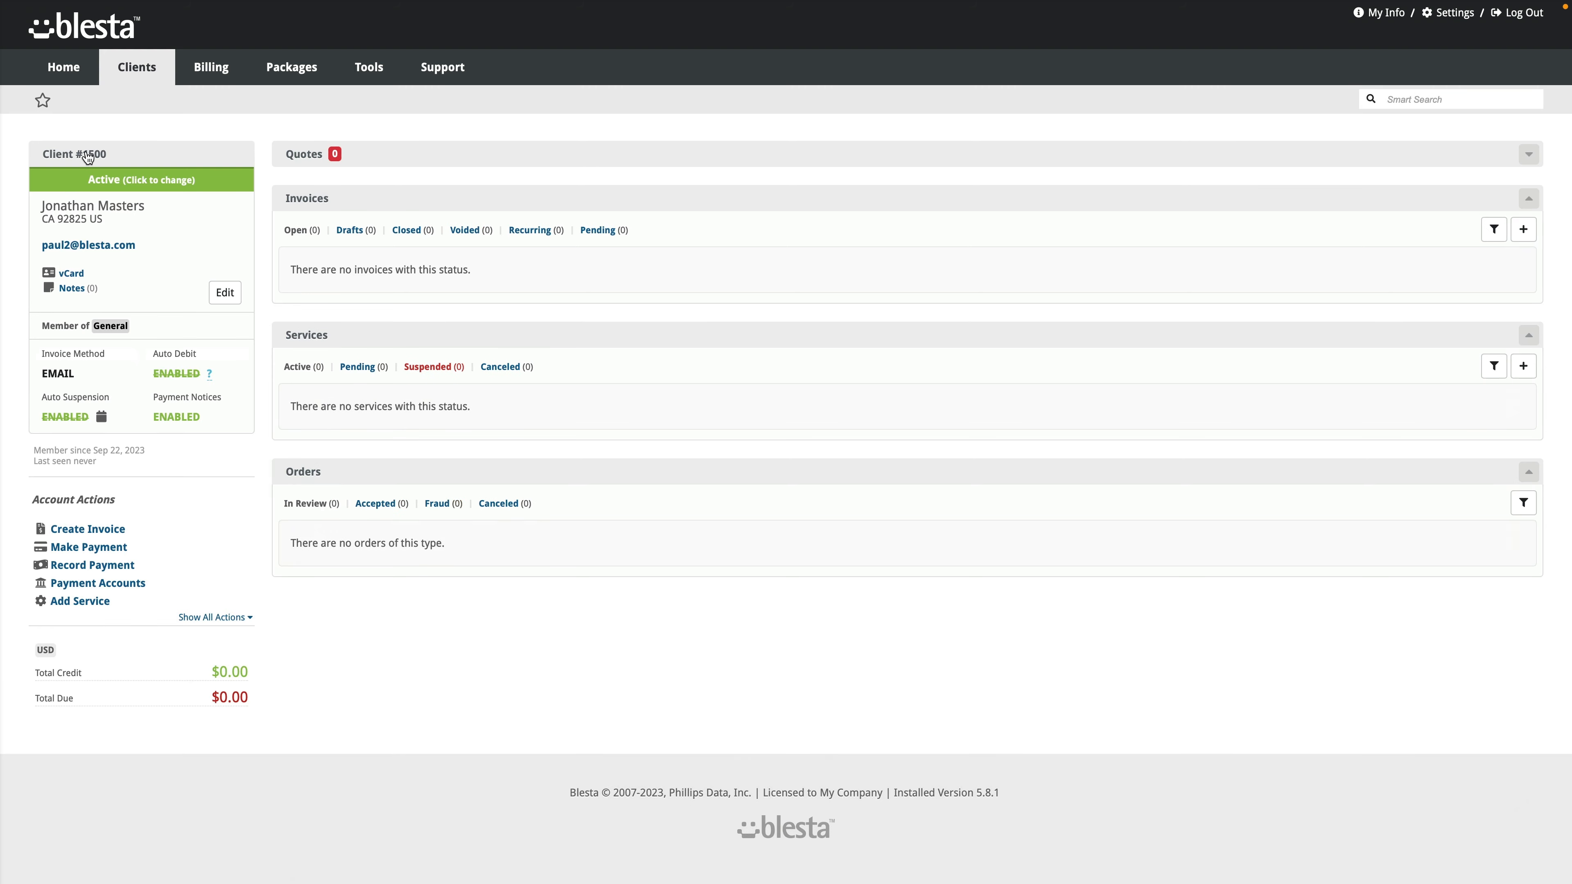
# Step: Reload the client overview and toggle Payment Notices off and back on
pyautogui.click(87, 156)
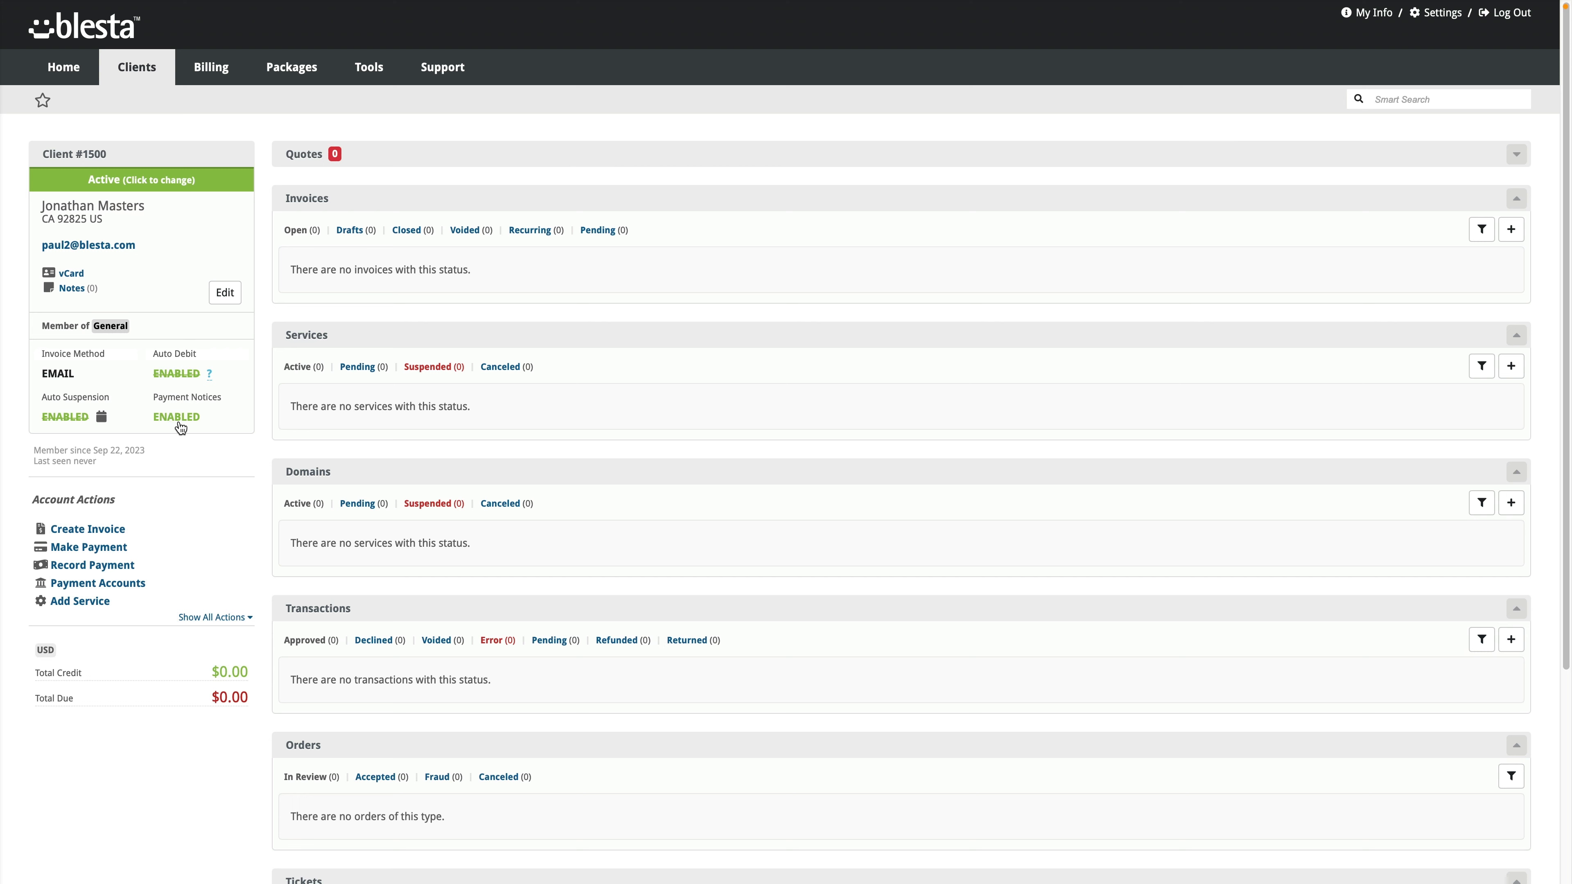
pyautogui.click(183, 419)
pyautogui.click(186, 420)
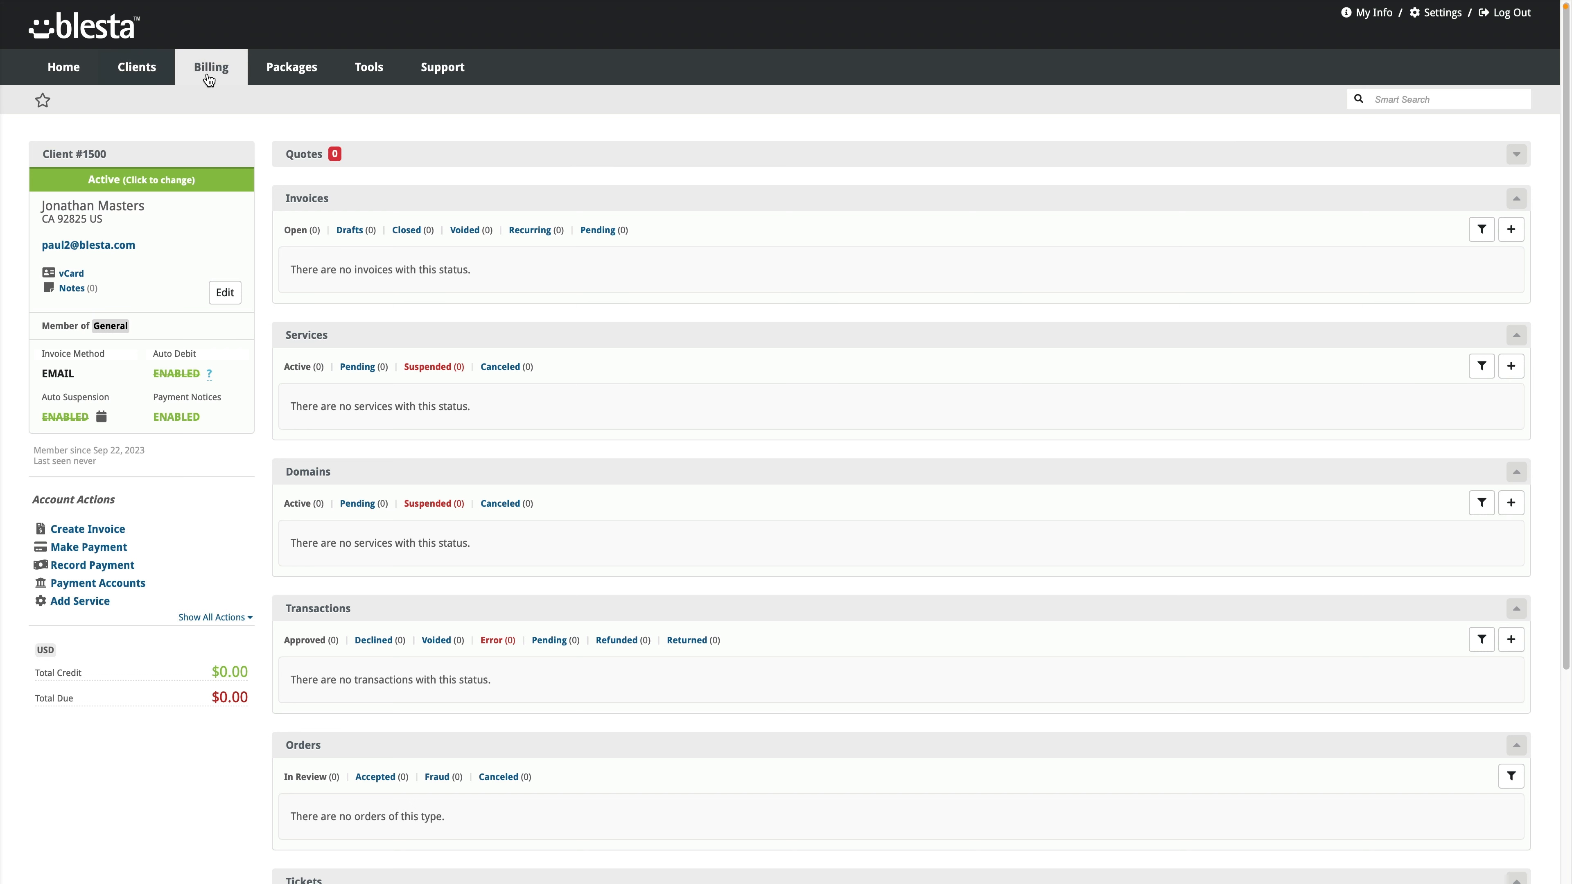
# Step: Enable the affiliate system and save the general settings with 10% commission and 180-day cookie
pyautogui.moveTo(145, 77)
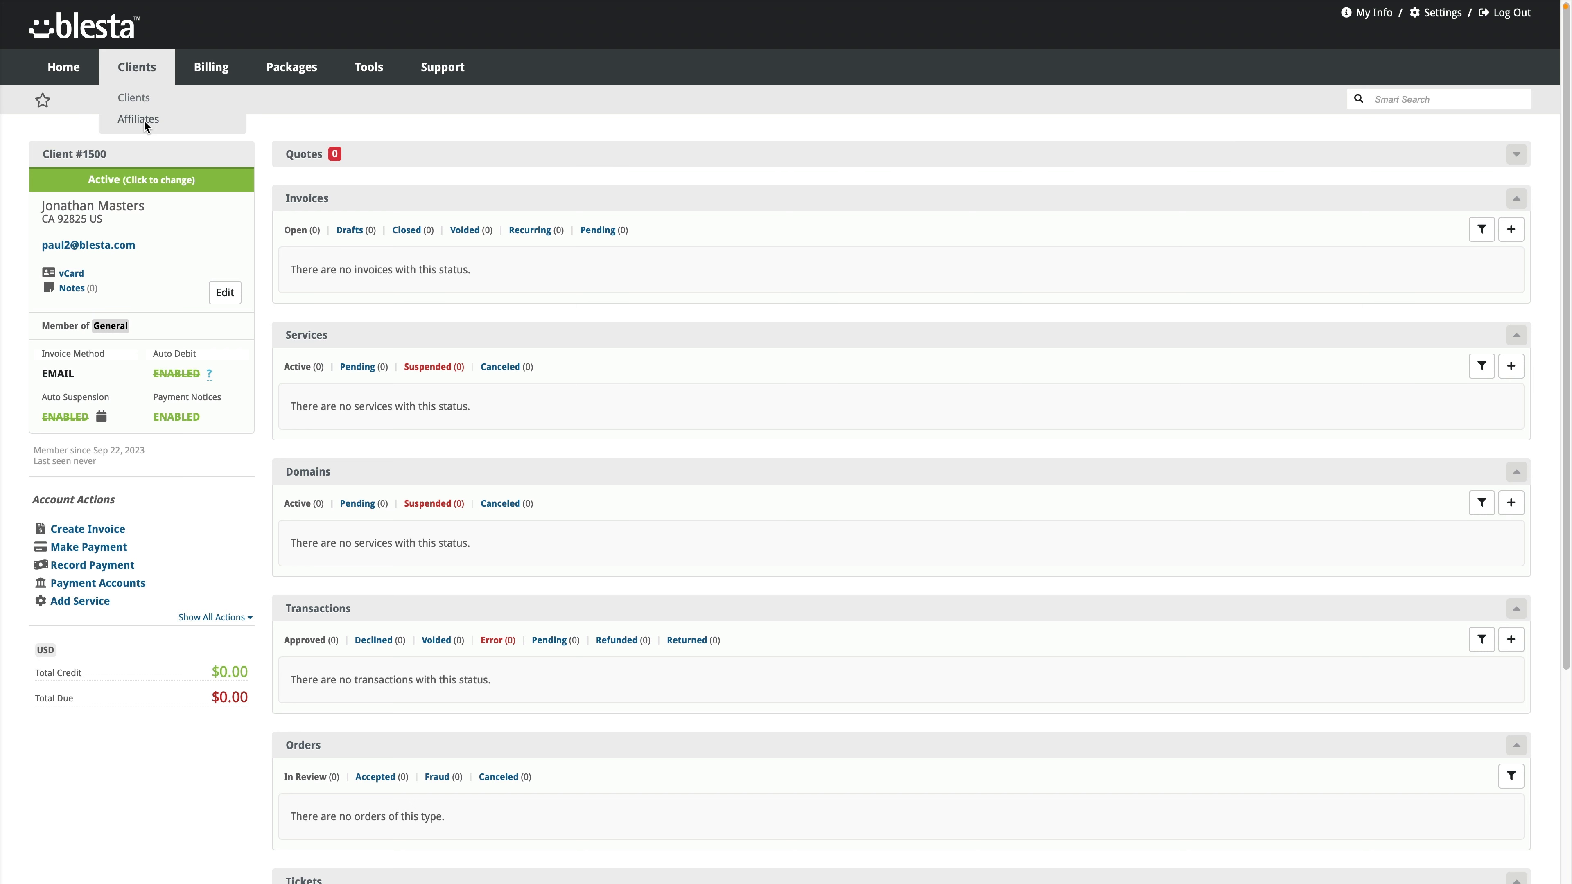
pyautogui.click(144, 119)
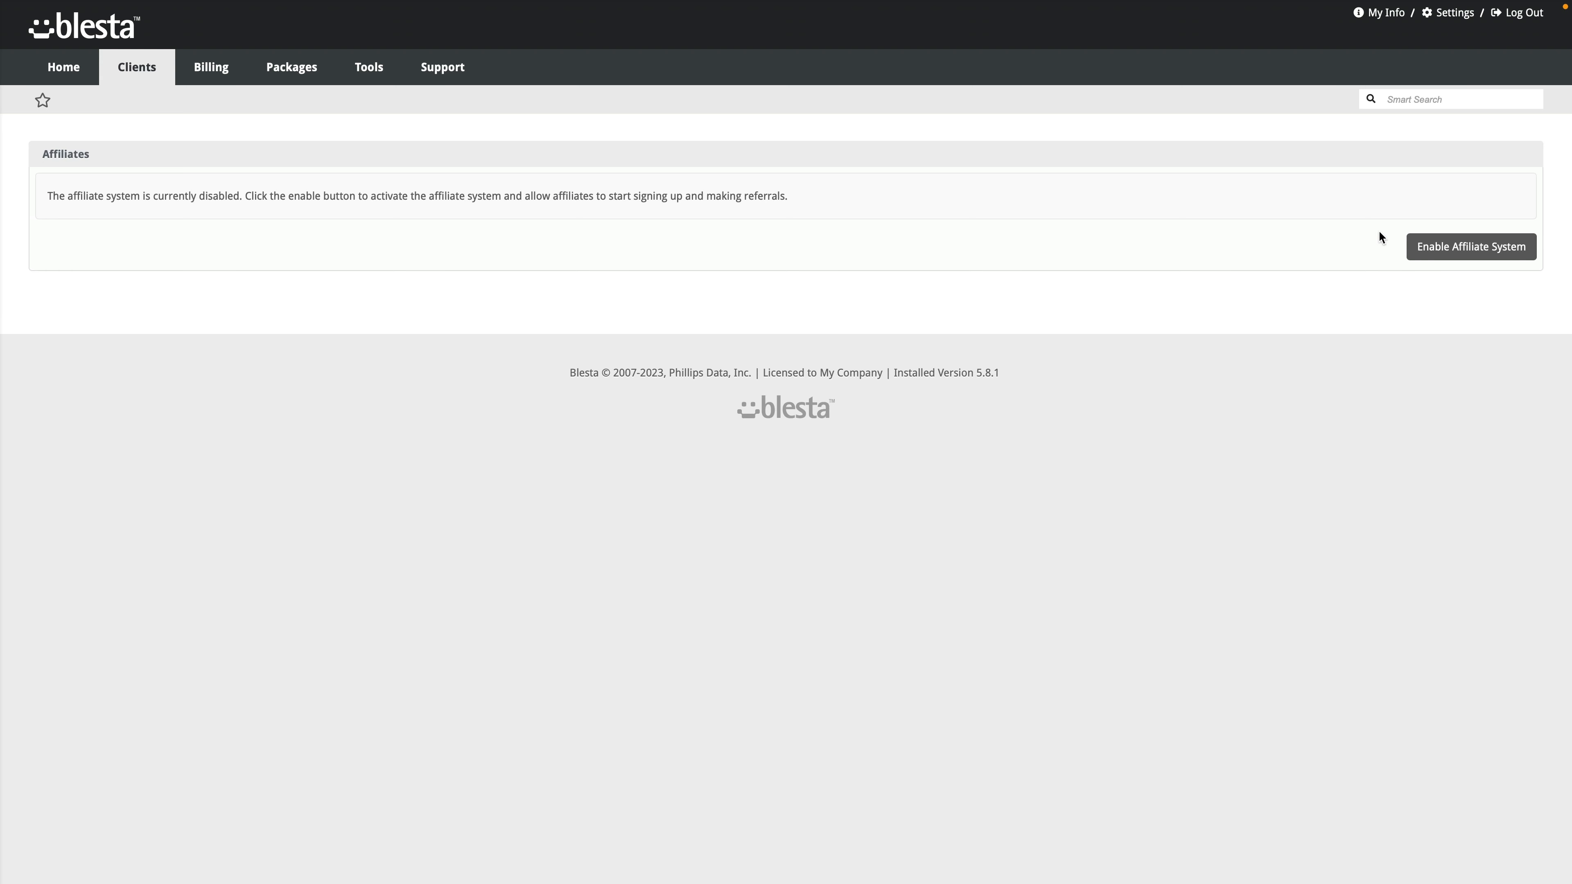
pyautogui.click(1434, 252)
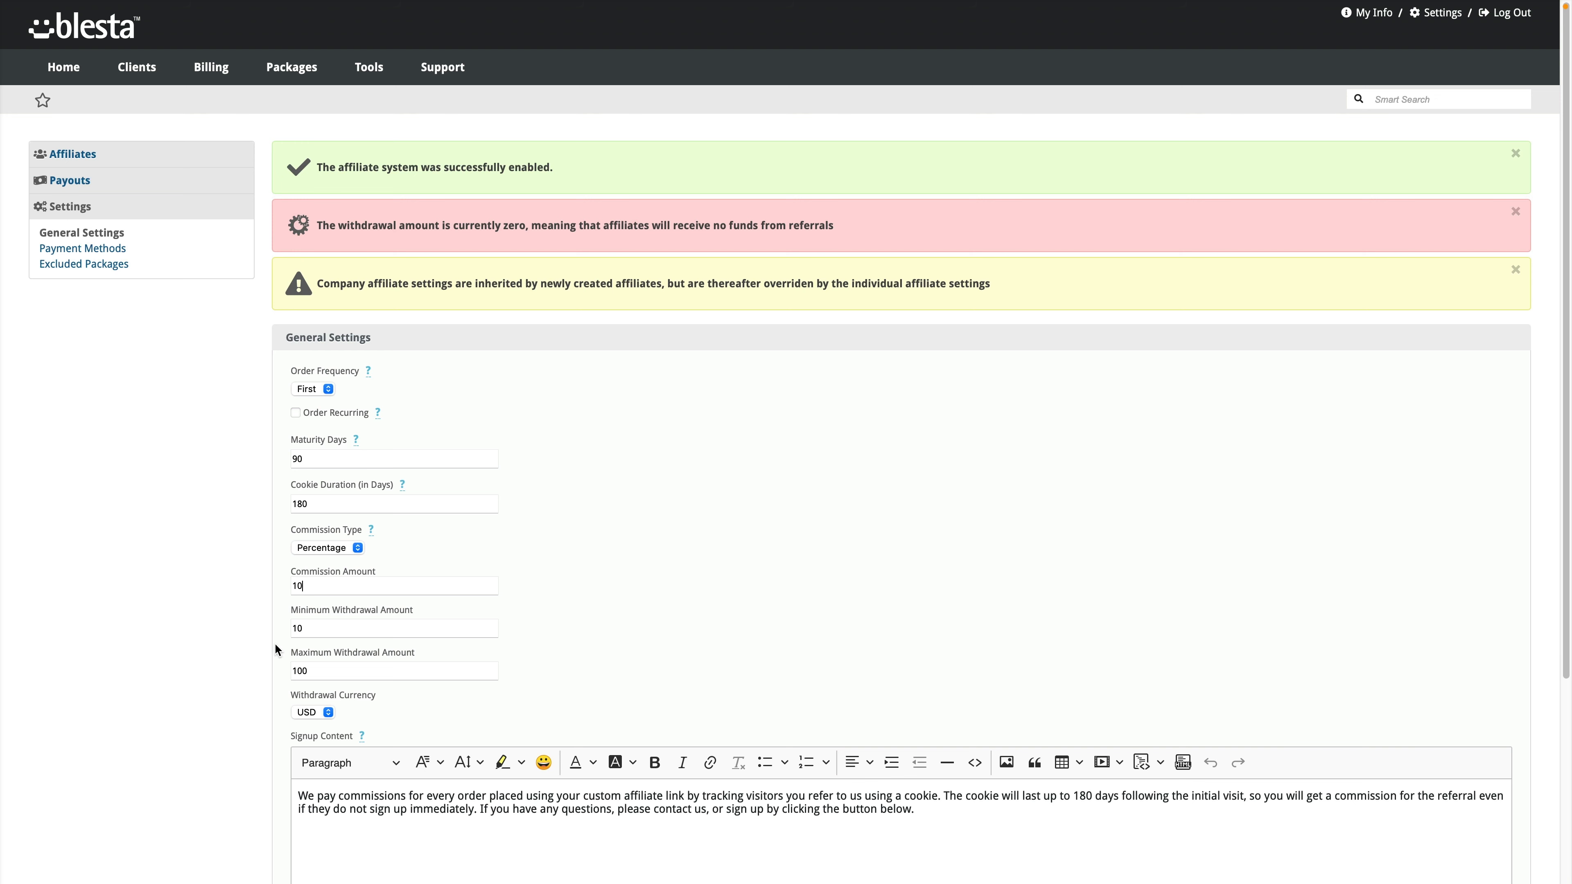
pyautogui.scroll(-3, 285, 628)
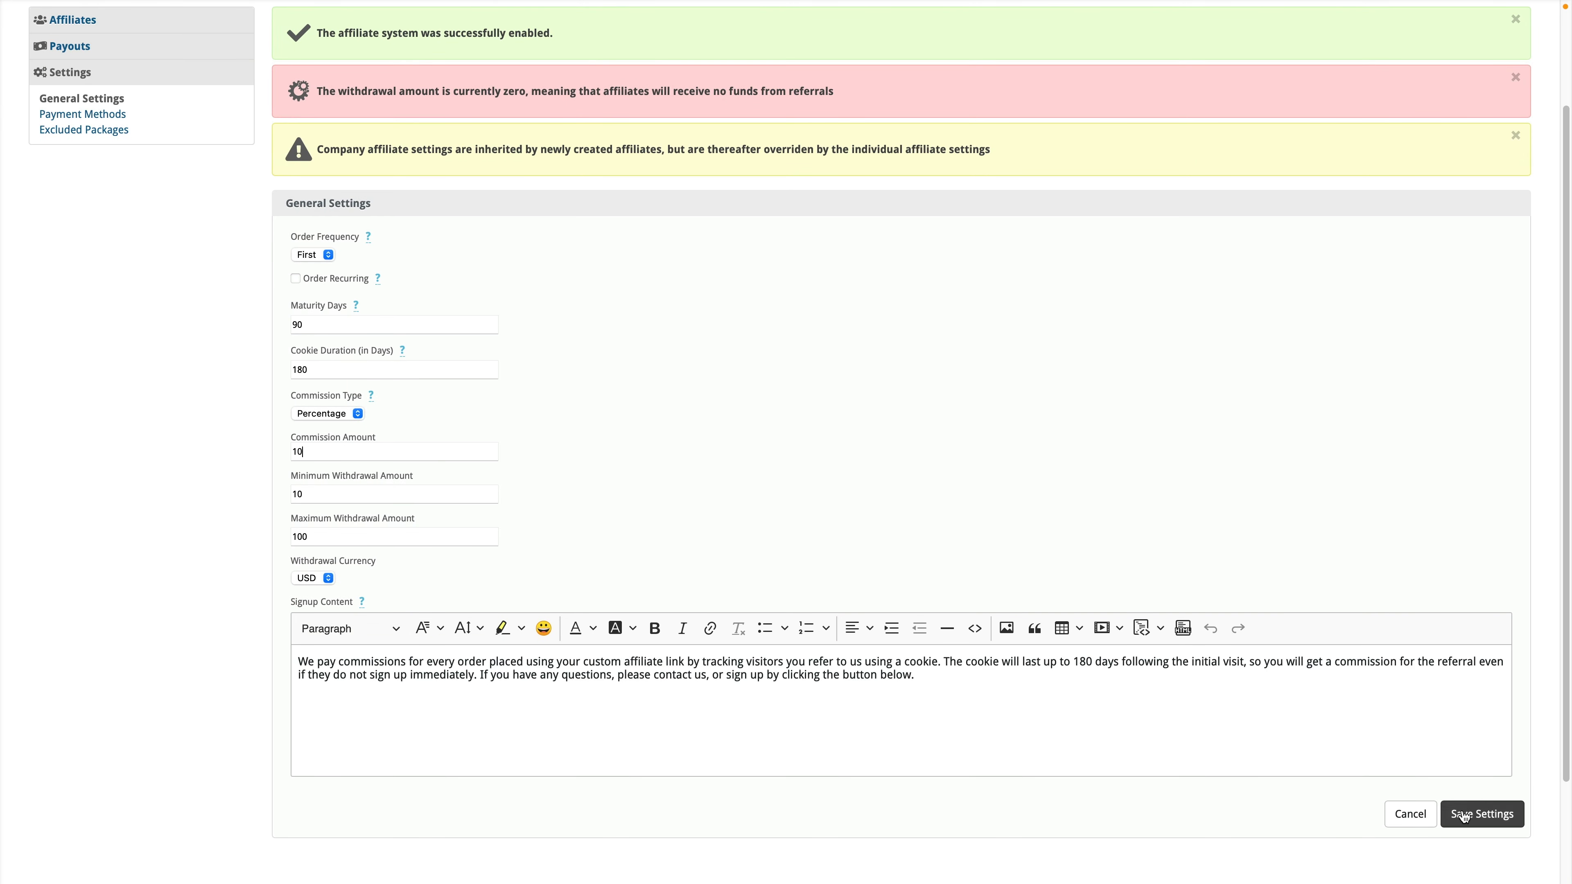
pyautogui.click(1468, 815)
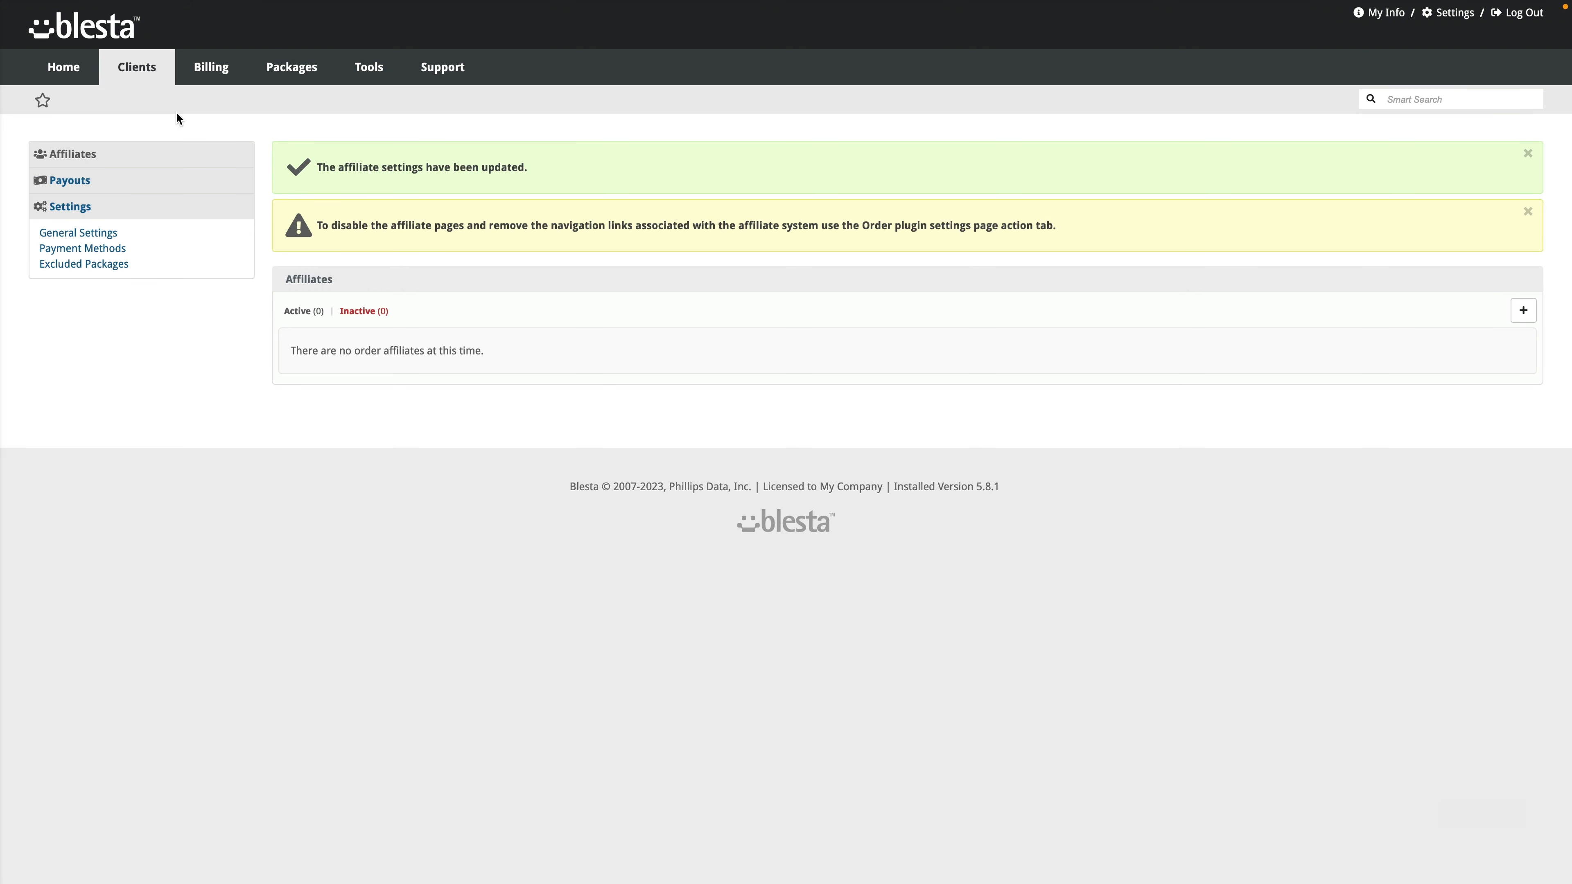
# Step: Open Billing > Overview and look over its statistics and revenue charts
pyautogui.moveTo(152, 74)
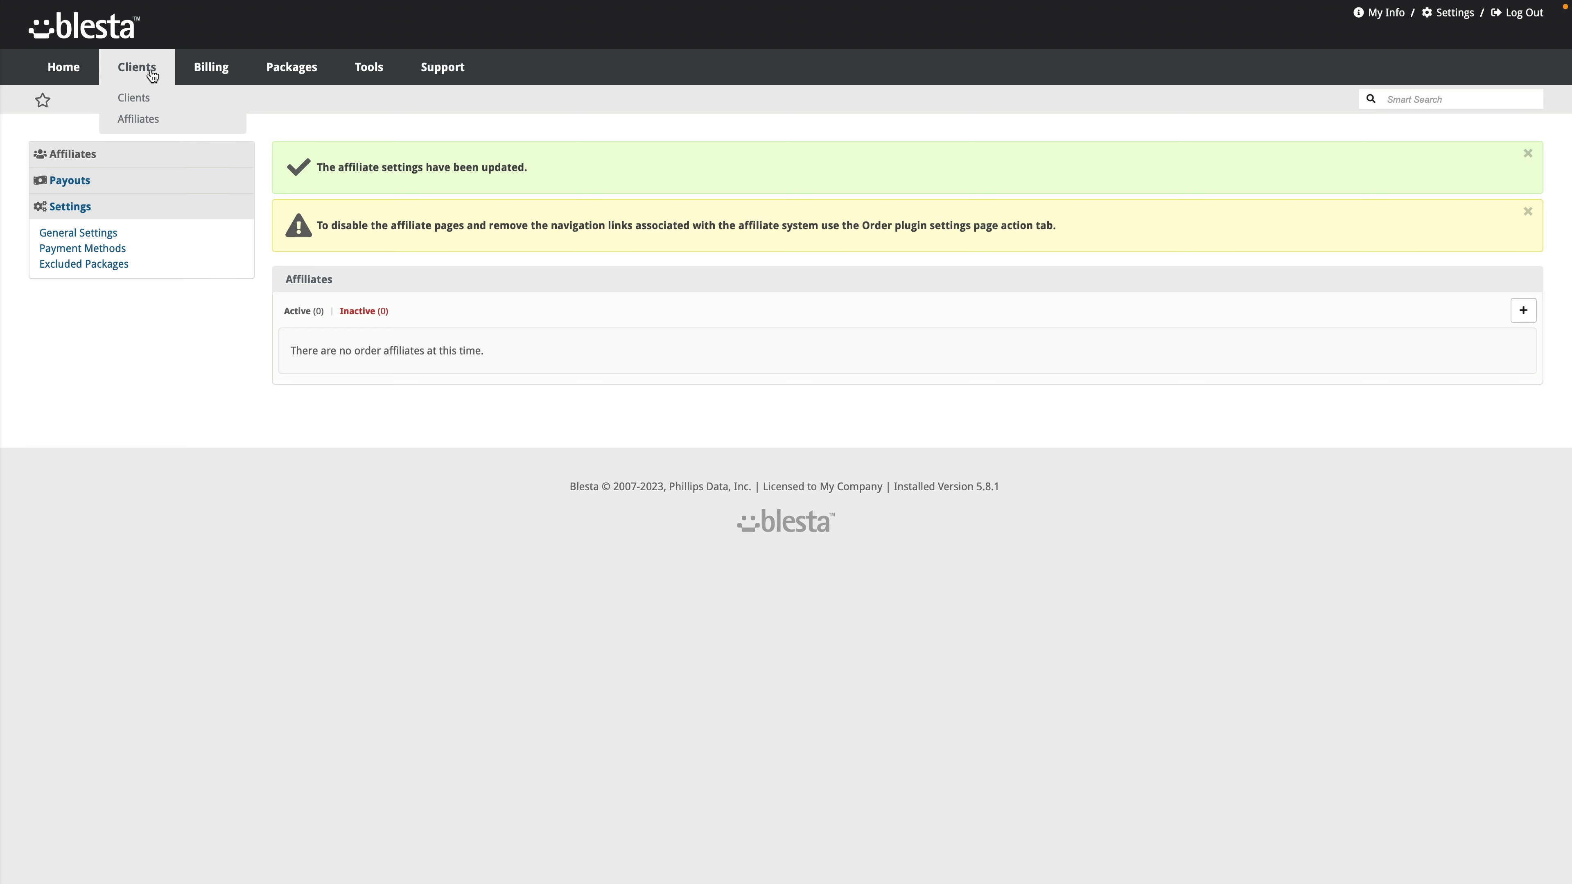
pyautogui.moveTo(204, 75)
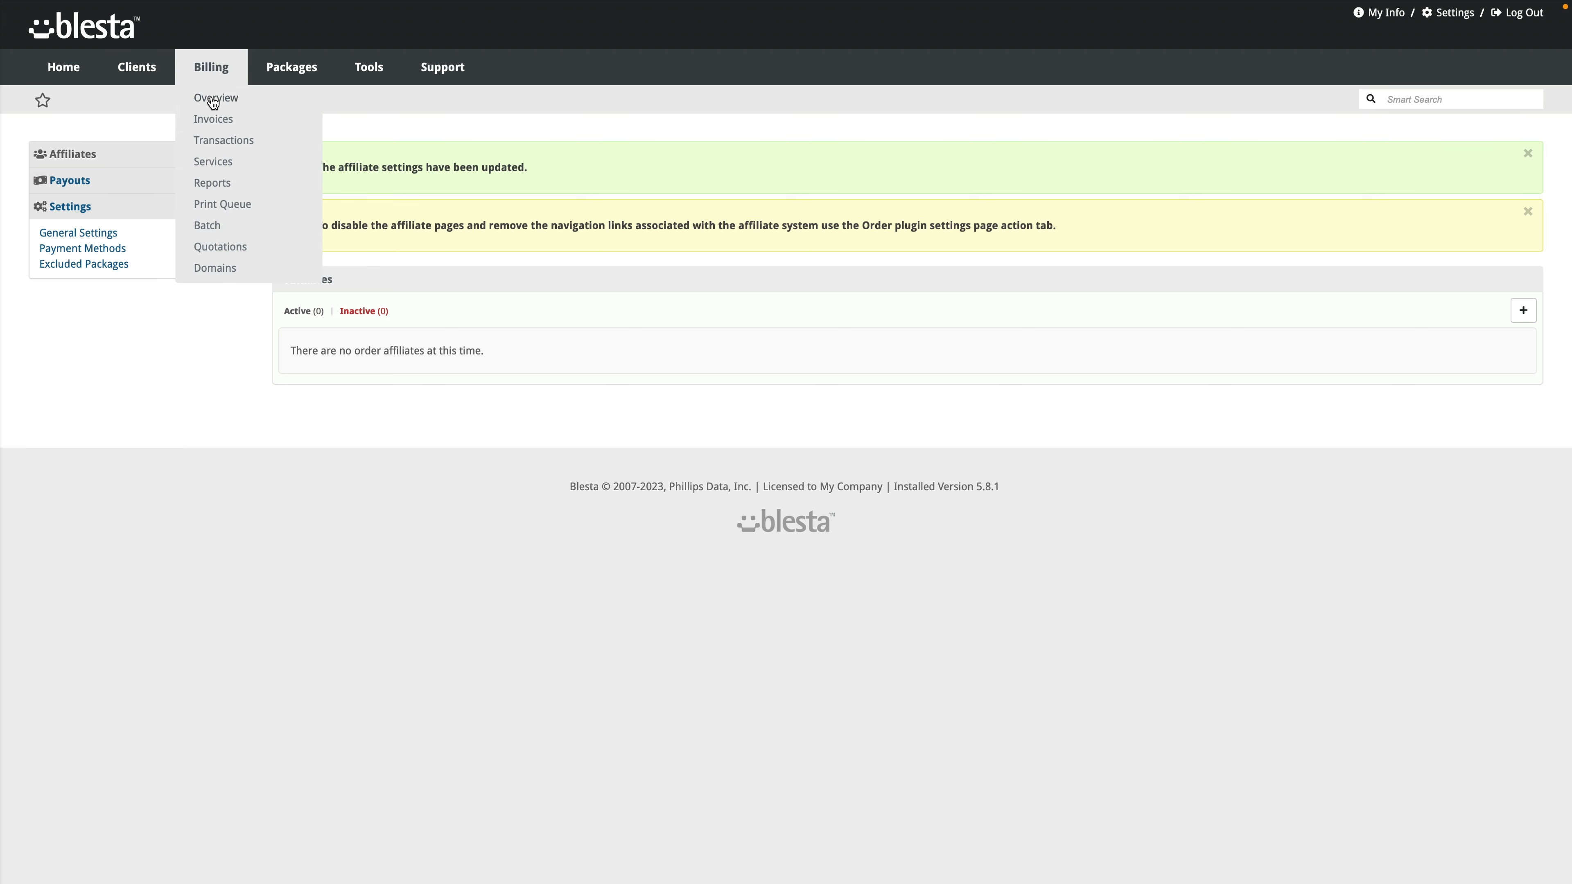
pyautogui.click(214, 99)
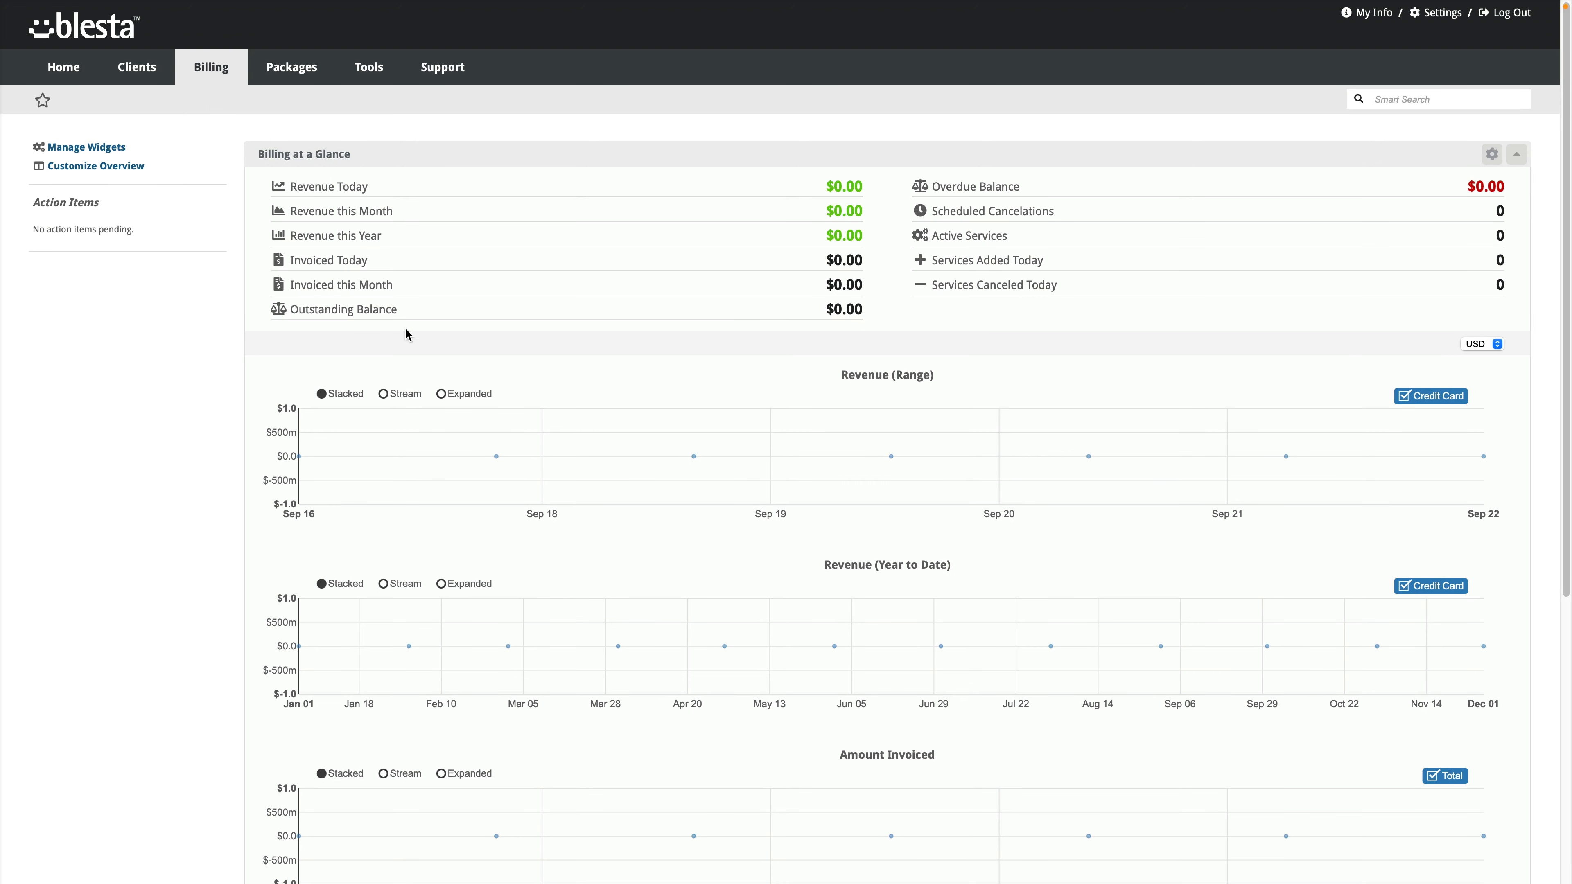
pyautogui.scroll(-5, 404, 326)
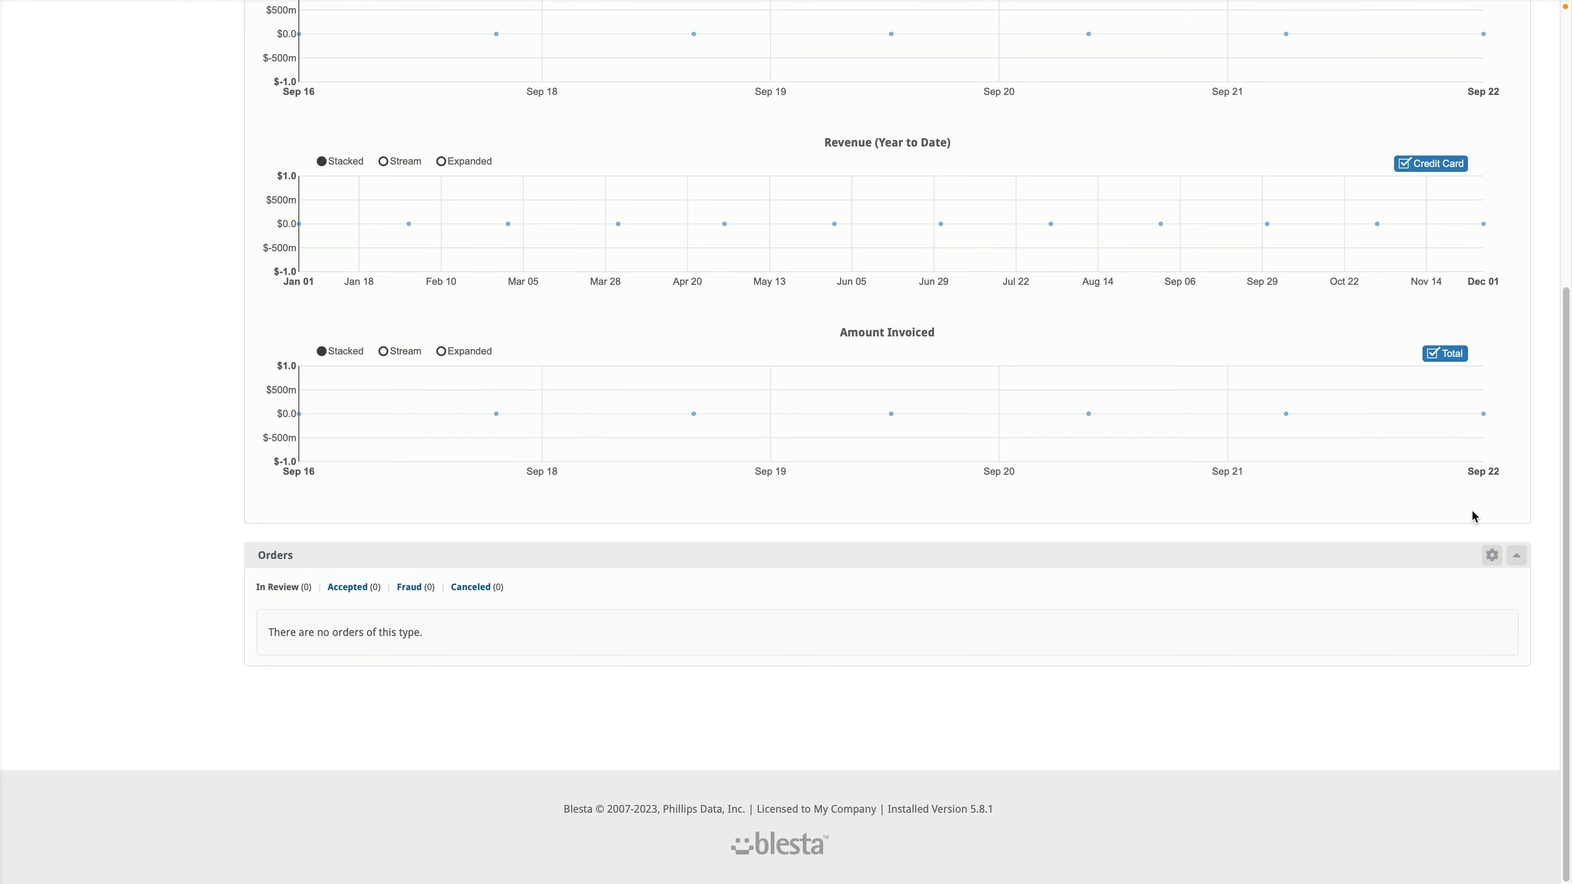
pyautogui.scroll(5, 560, 496)
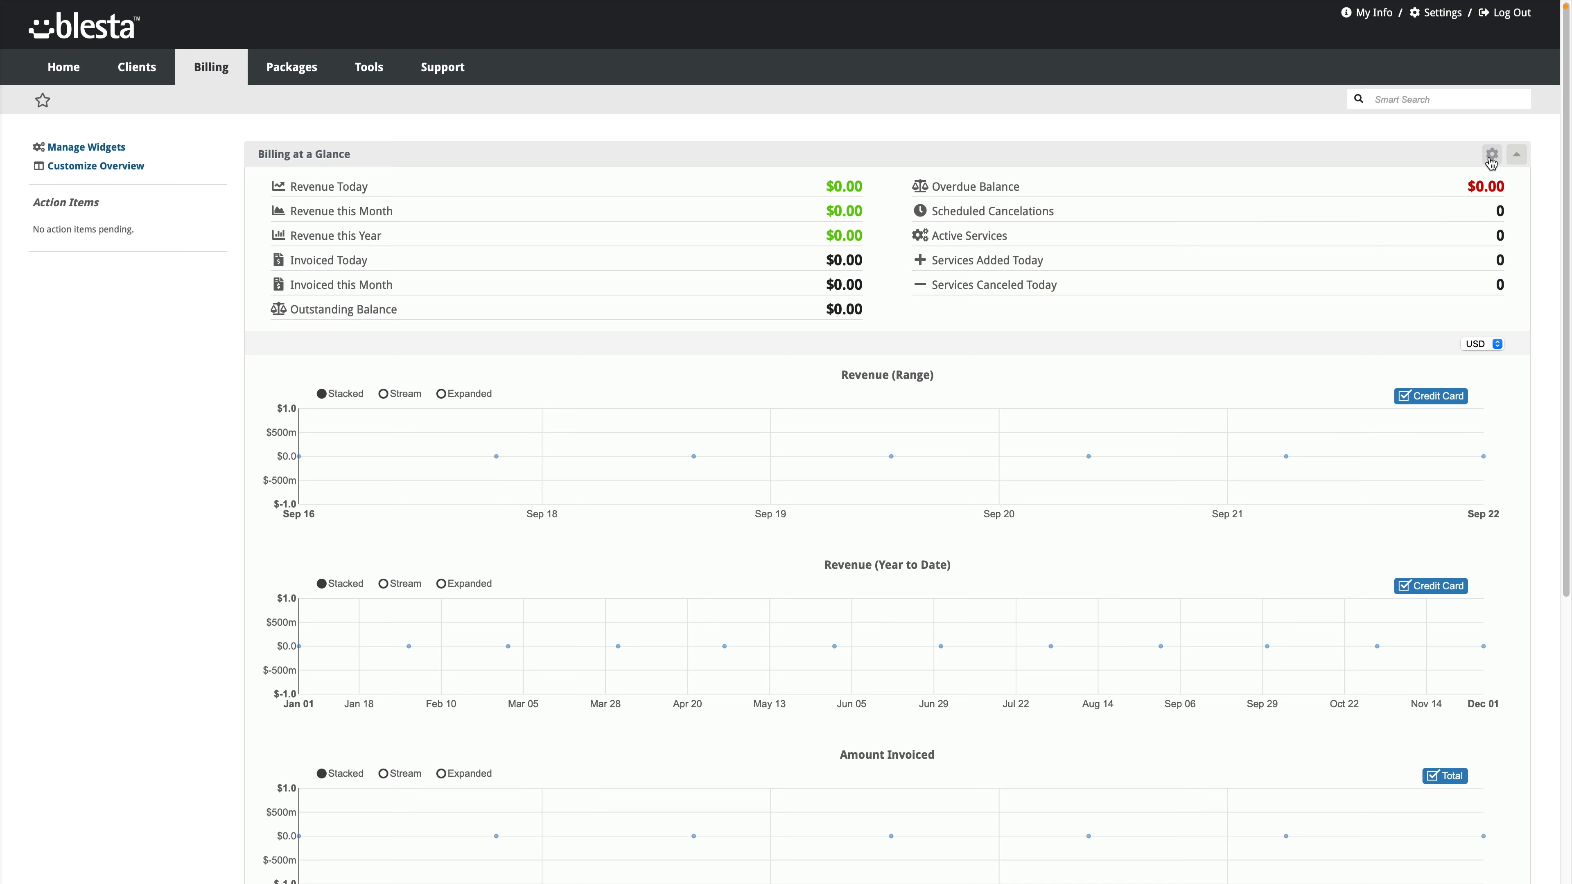
# Step: Review the Billing at a Glance widget options, then return to the overview without changes
pyautogui.click(1491, 156)
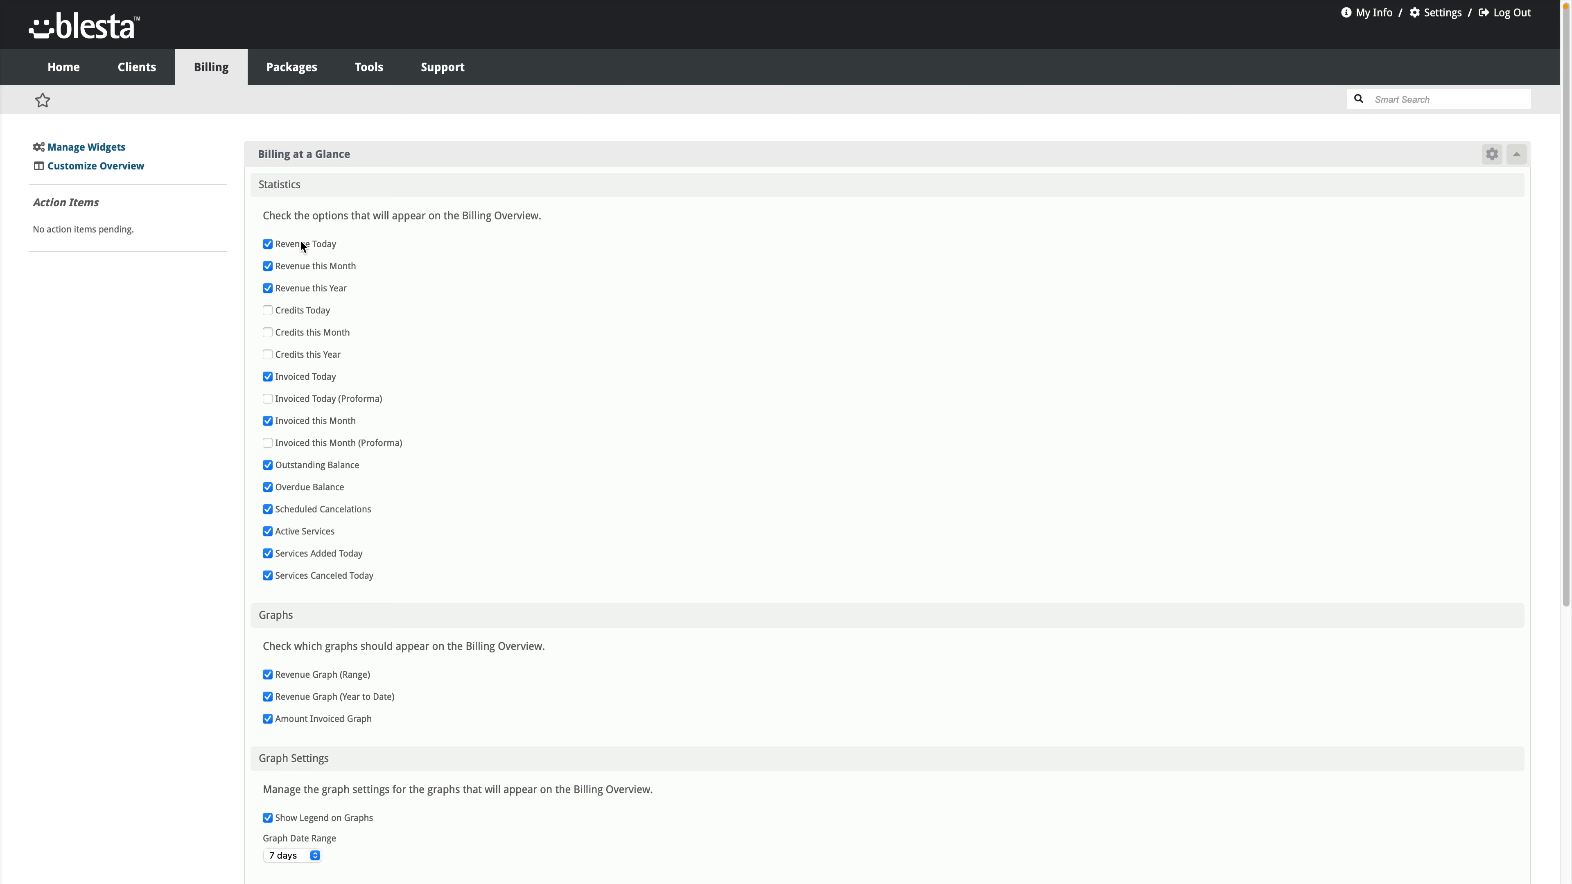
pyautogui.scroll(-4, 306, 617)
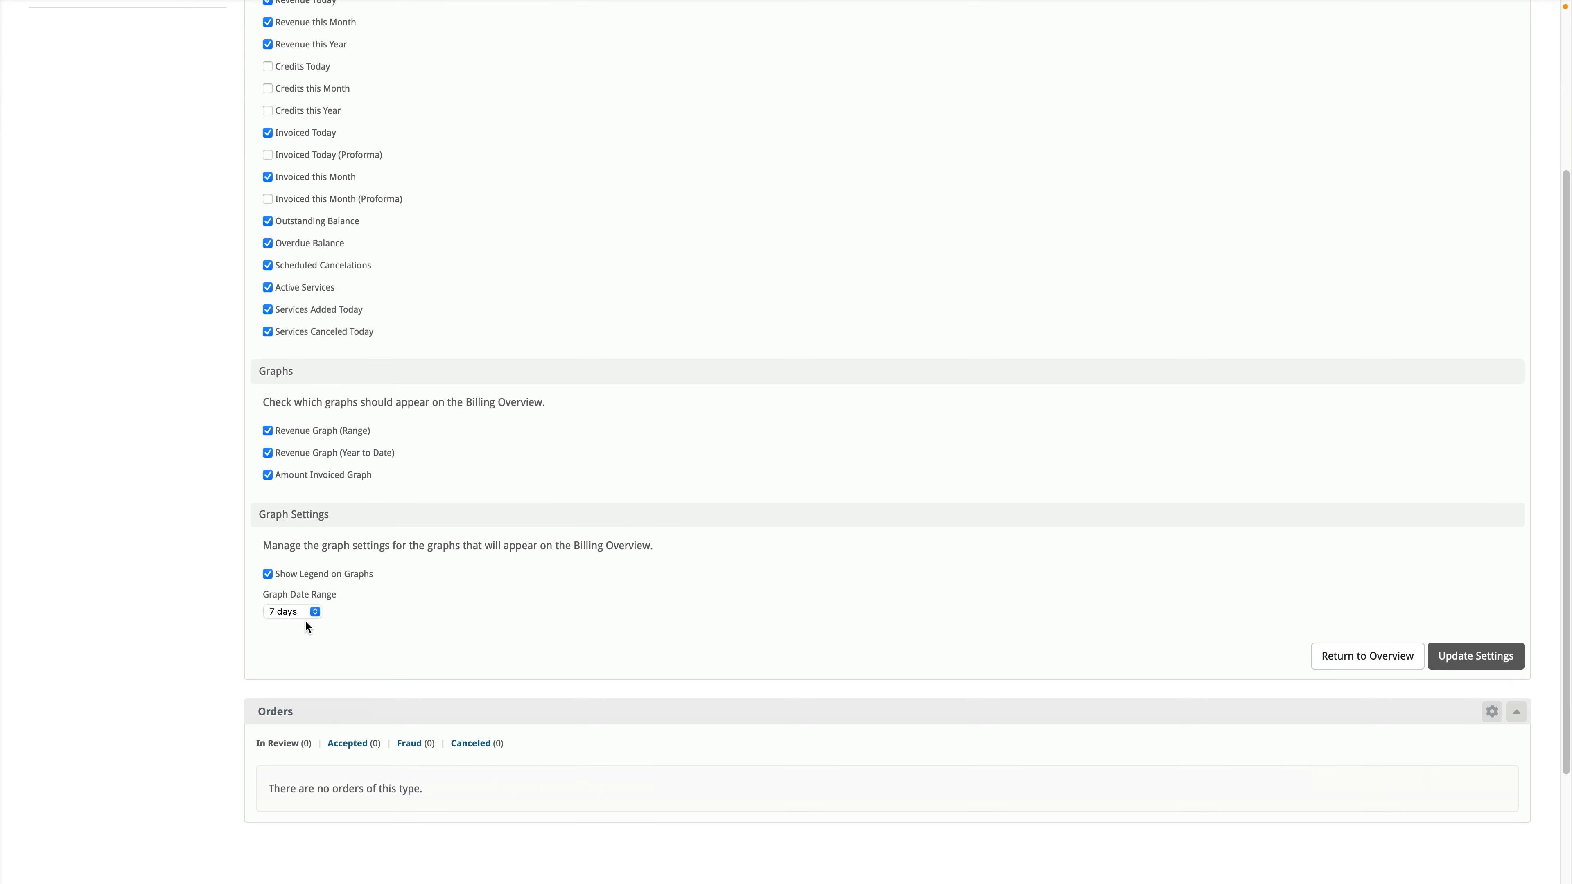
pyautogui.scroll(4, 305, 619)
pyautogui.scroll(-5, 1386, 393)
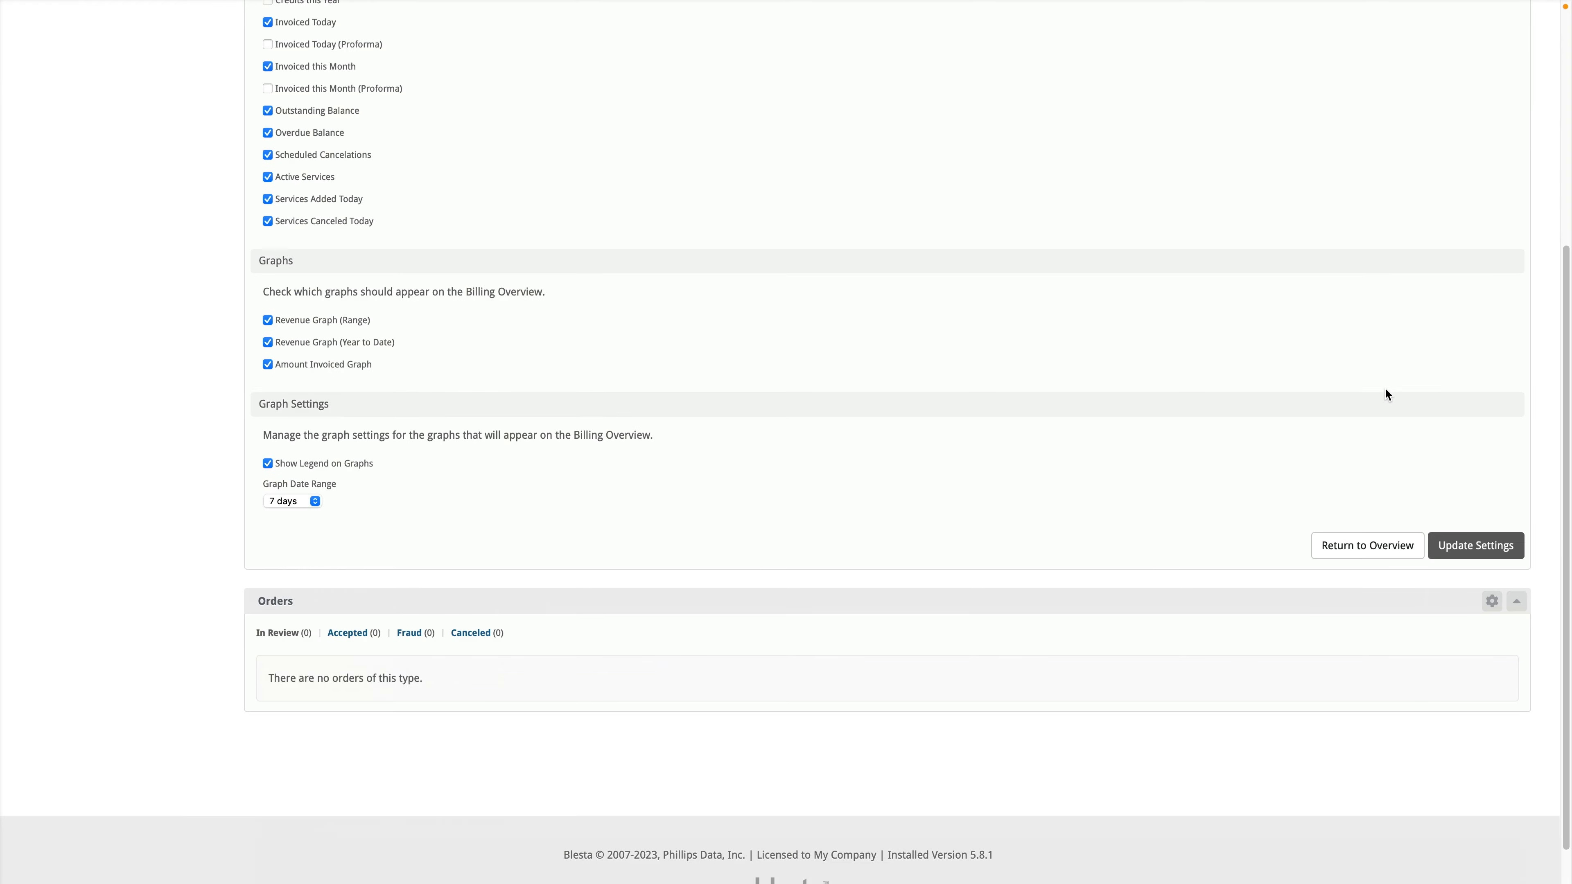
pyautogui.click(1368, 499)
pyautogui.scroll(6, 321, 248)
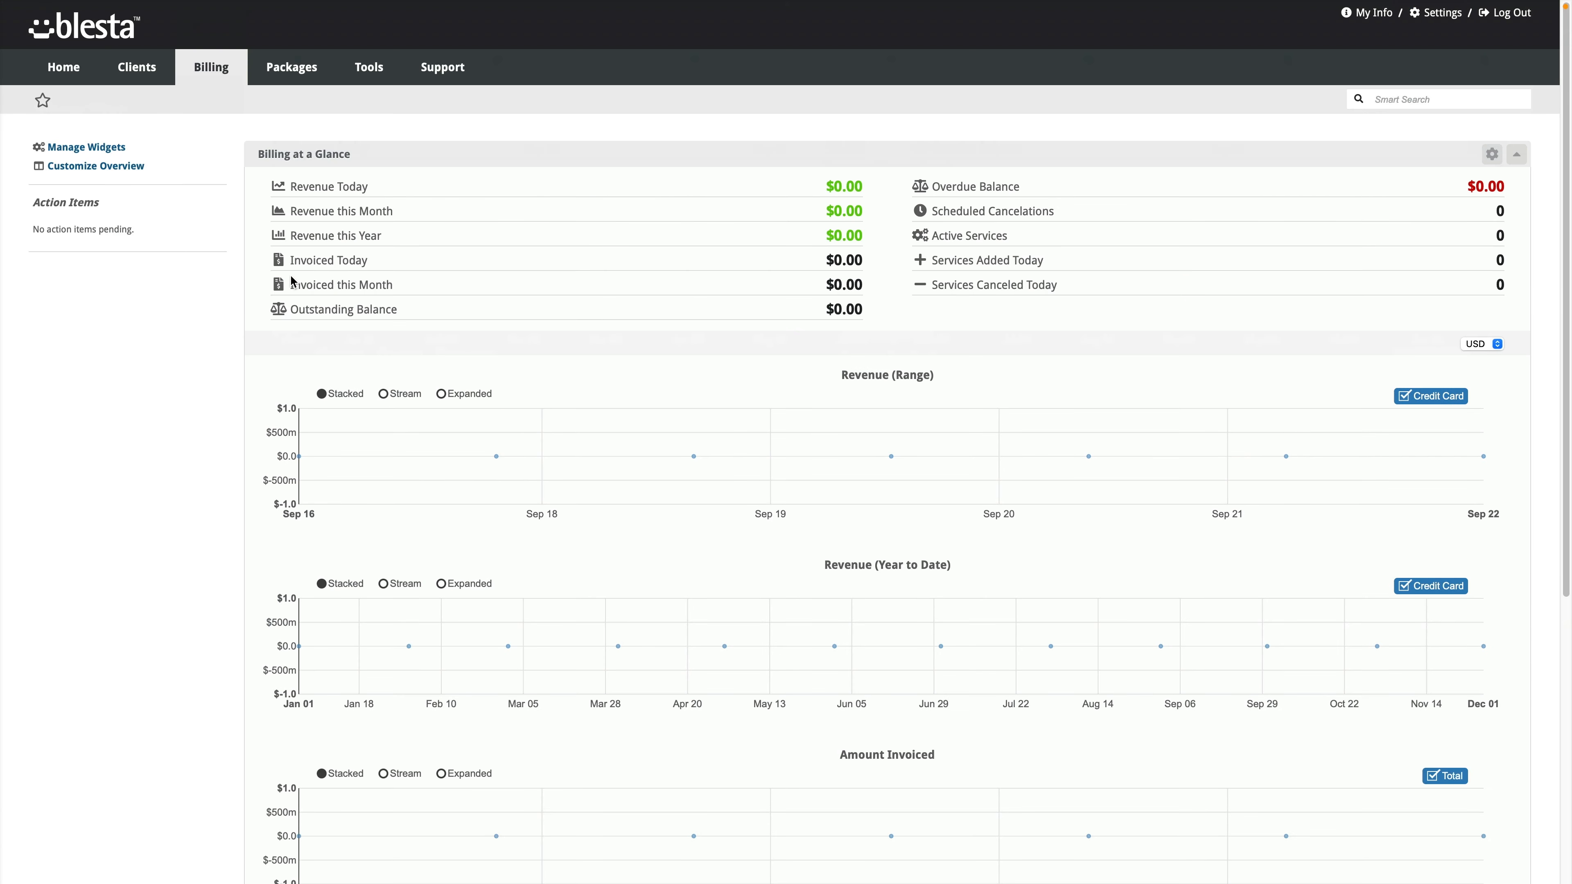
# Step: Browse the Billing lists: Invoices, Transactions, Services, Domains, Quotations, and finally Print Queue
pyautogui.moveTo(225, 84)
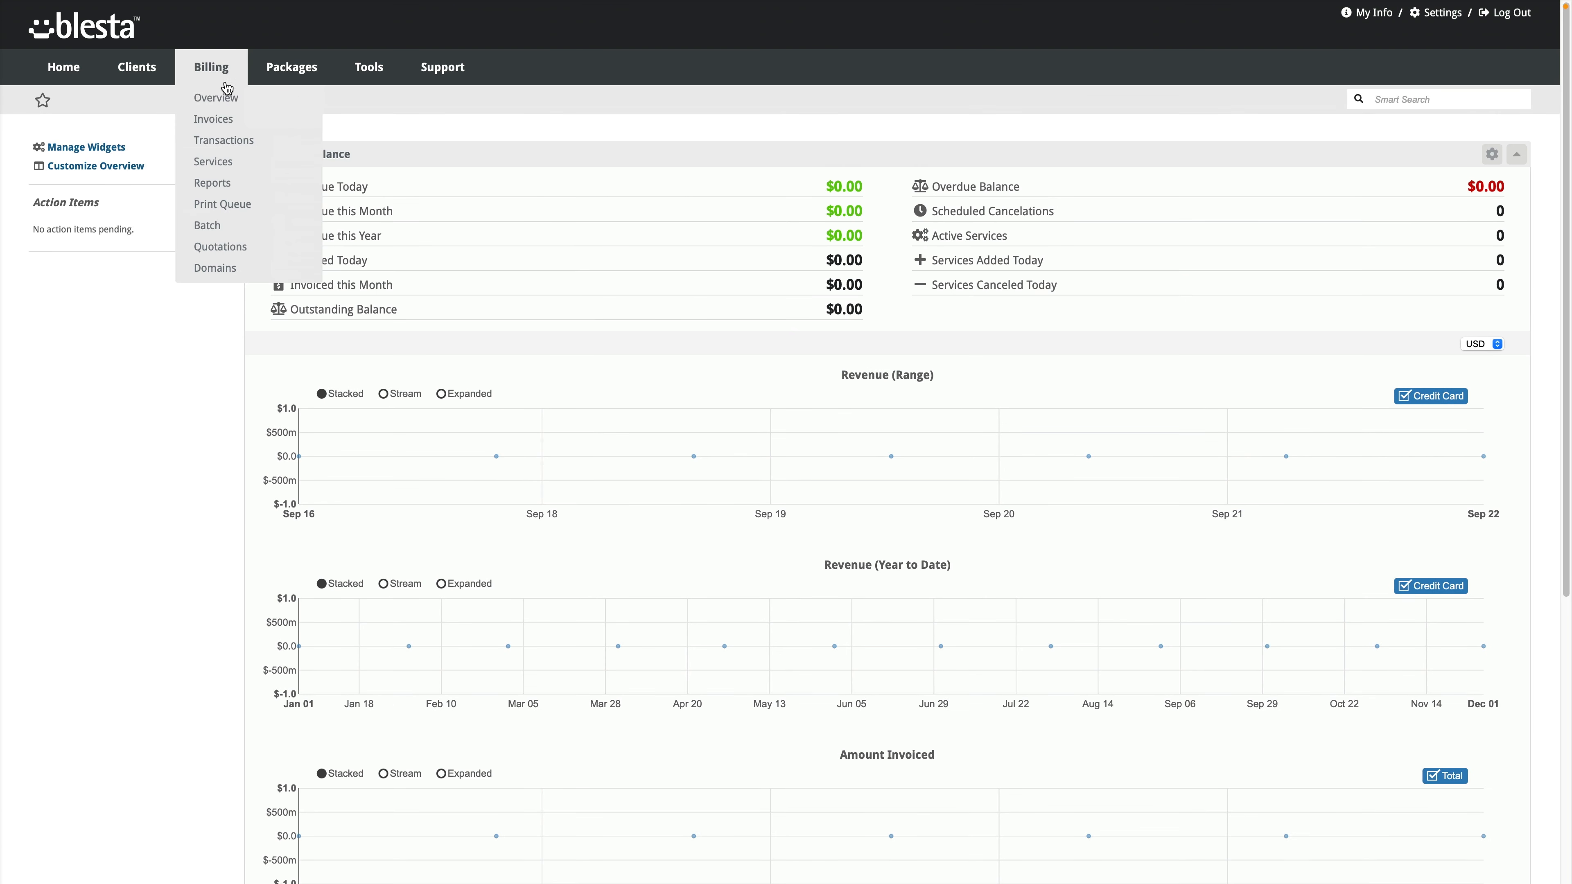
pyautogui.click(212, 118)
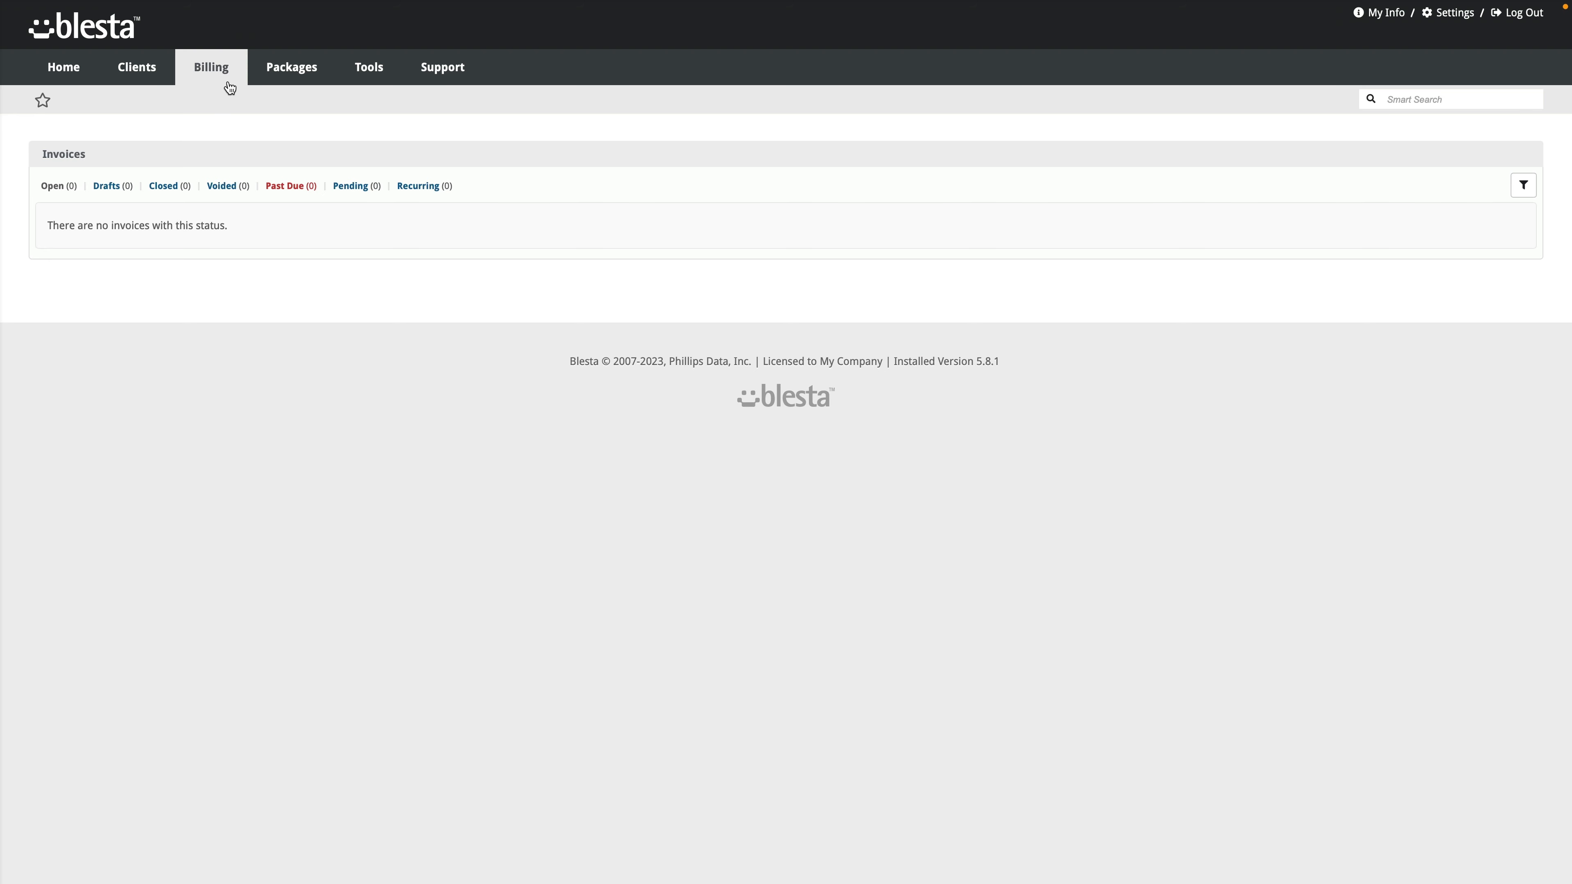
pyautogui.moveTo(215, 73)
pyautogui.click(224, 144)
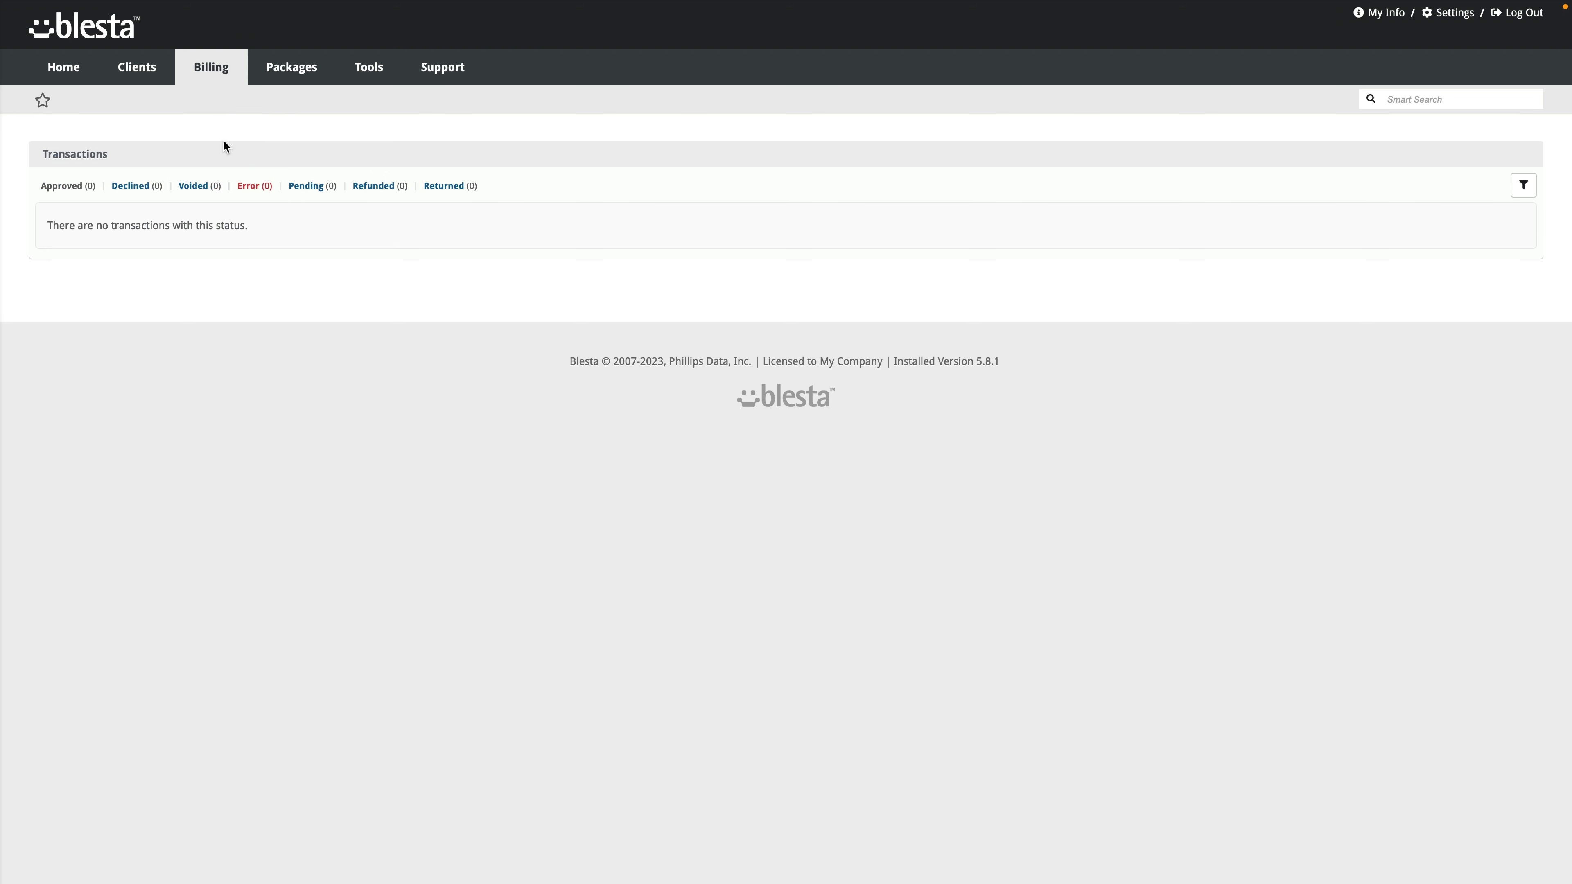
pyautogui.click(226, 165)
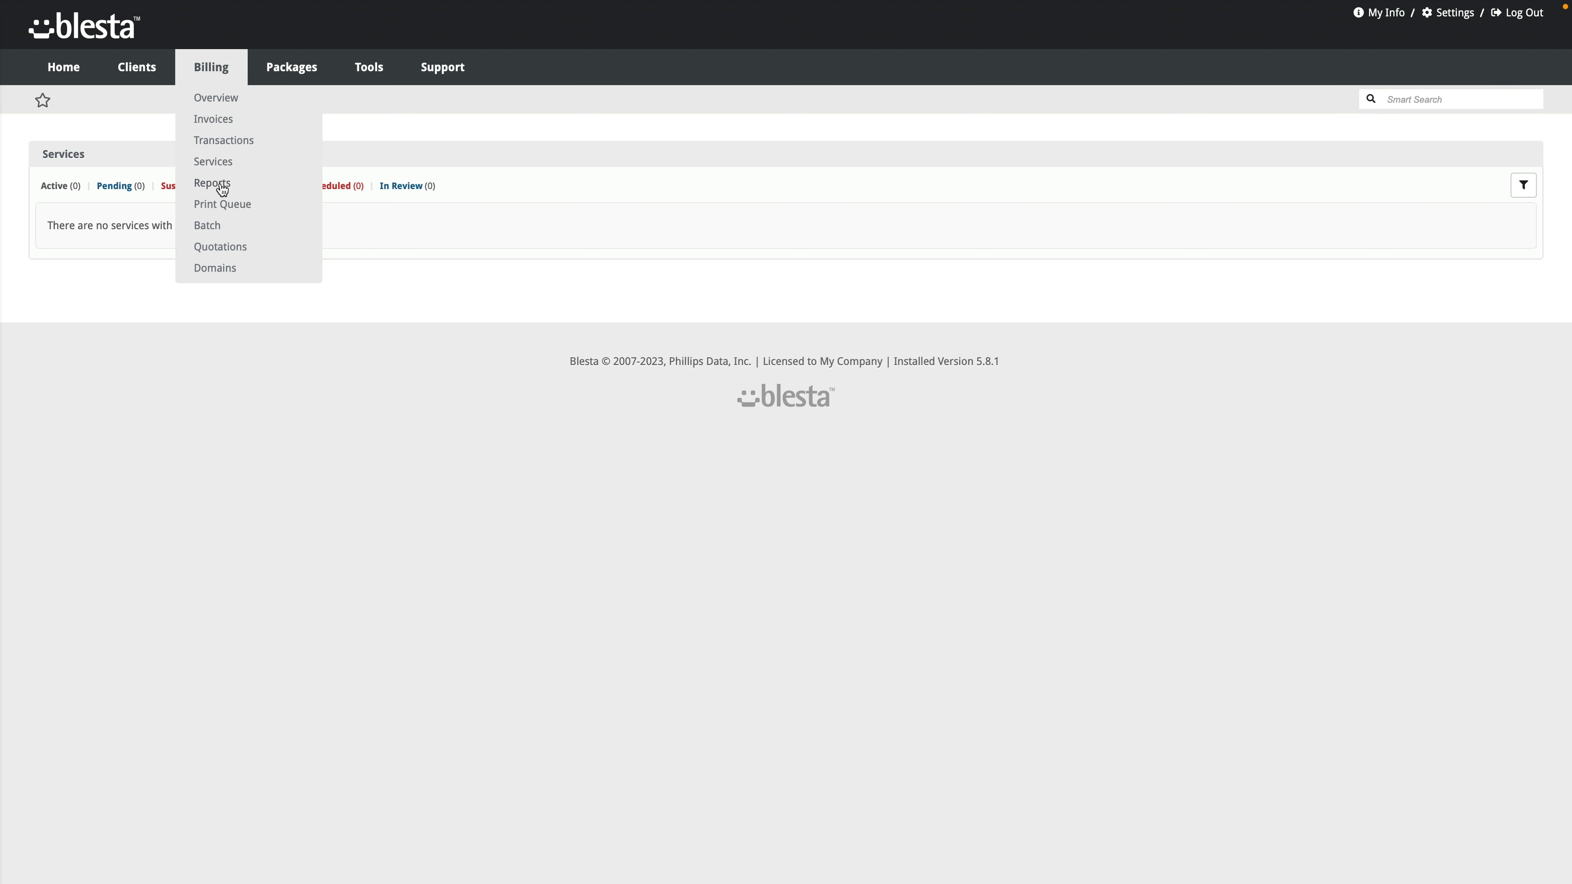
pyautogui.click(222, 267)
pyautogui.click(226, 247)
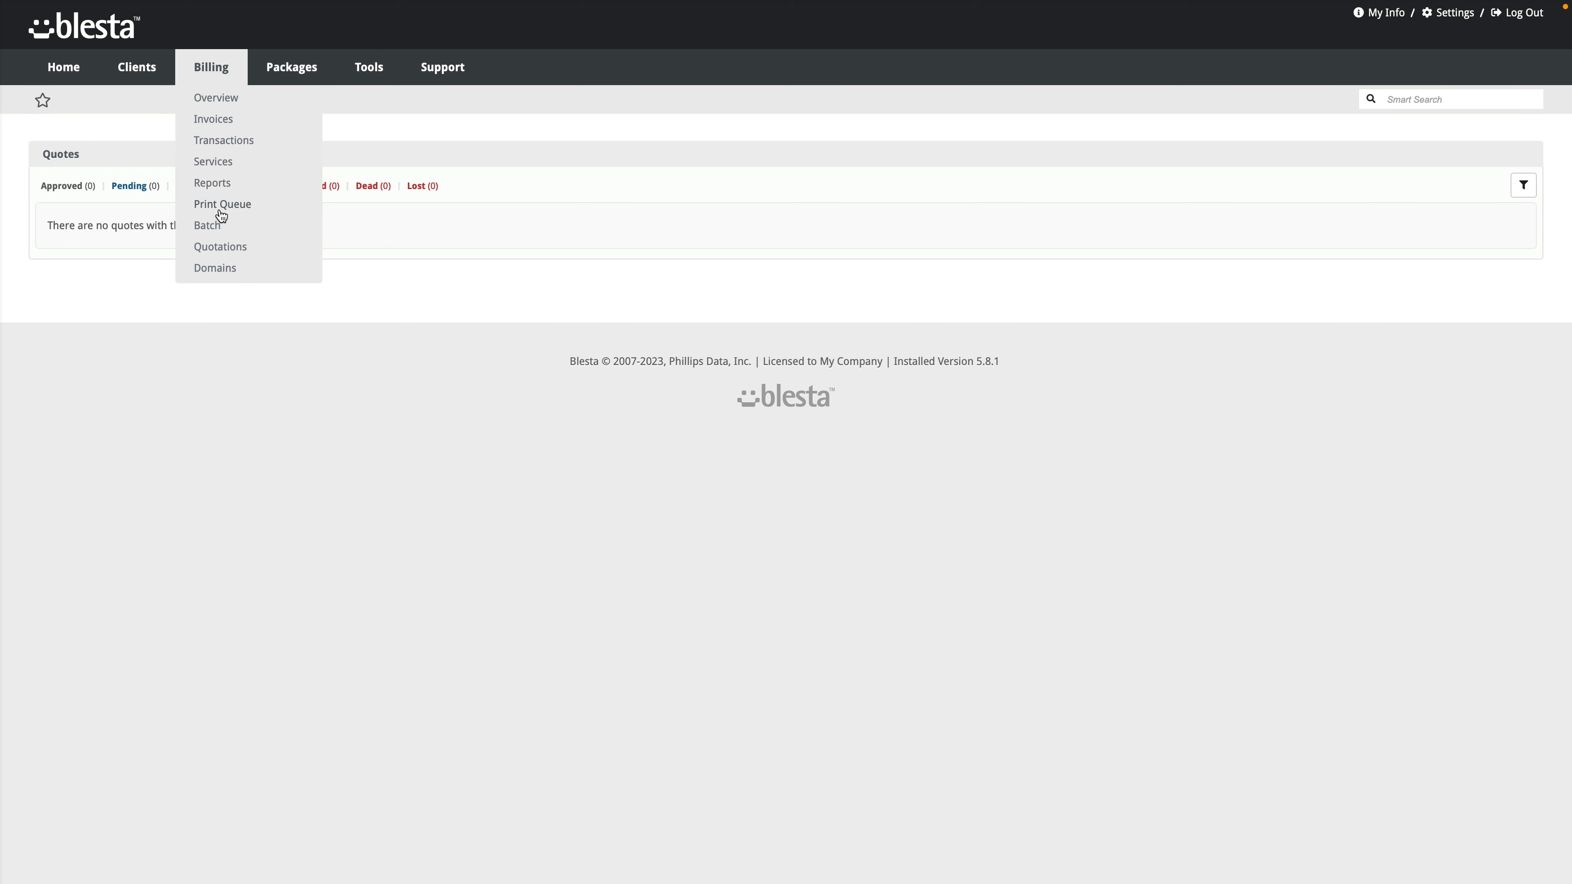
pyautogui.click(227, 211)
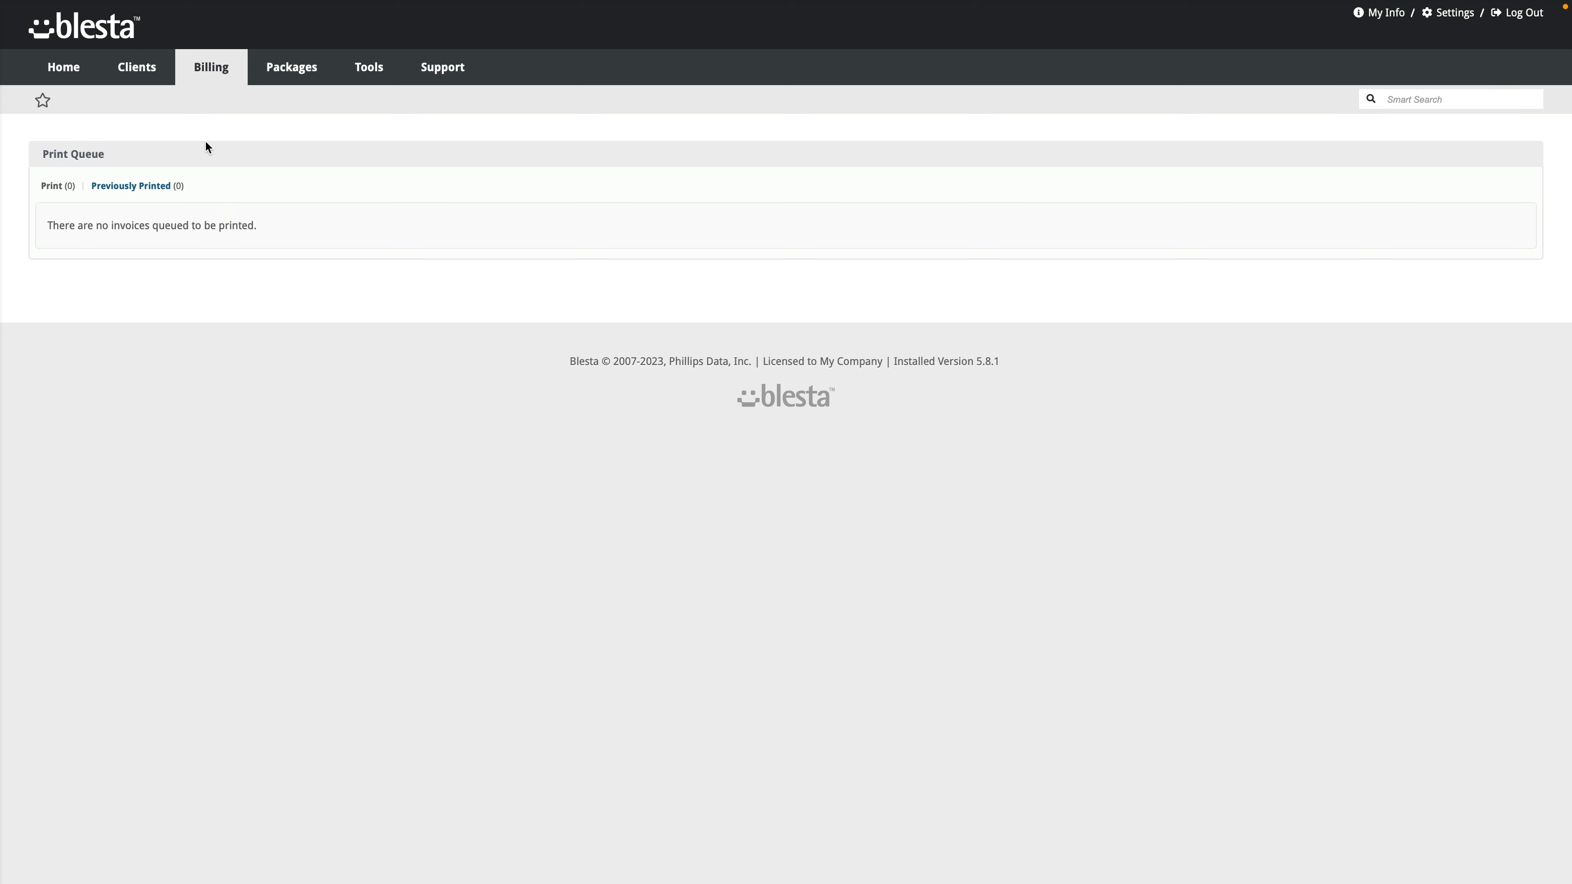
# Step: Open Billing > Reports and set the report format to CSV
pyautogui.moveTo(210, 73)
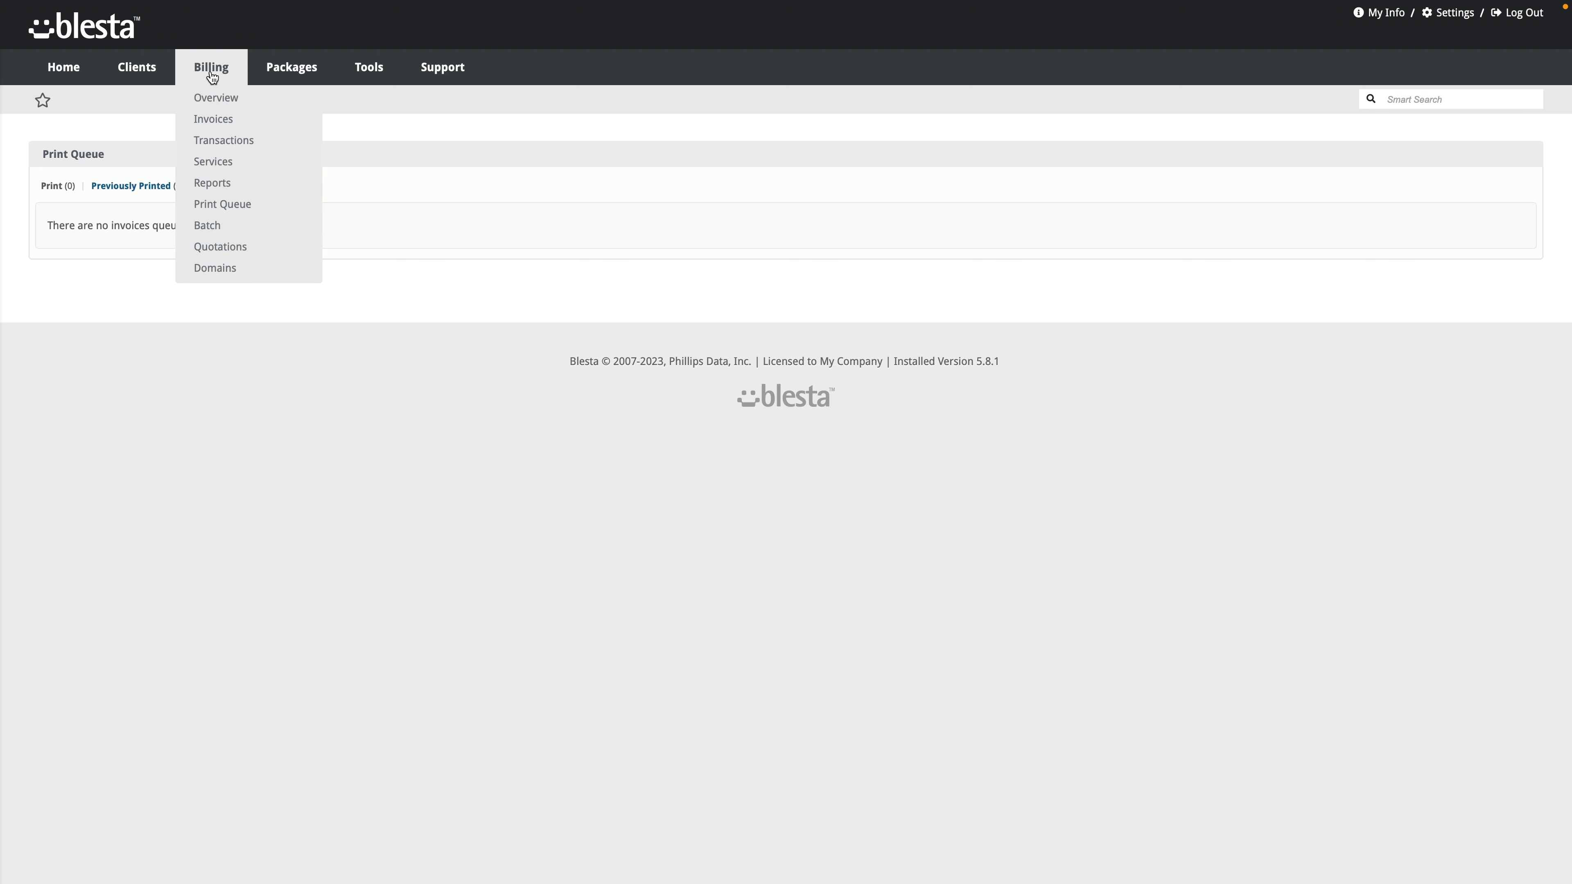
pyautogui.click(228, 184)
pyautogui.click(124, 229)
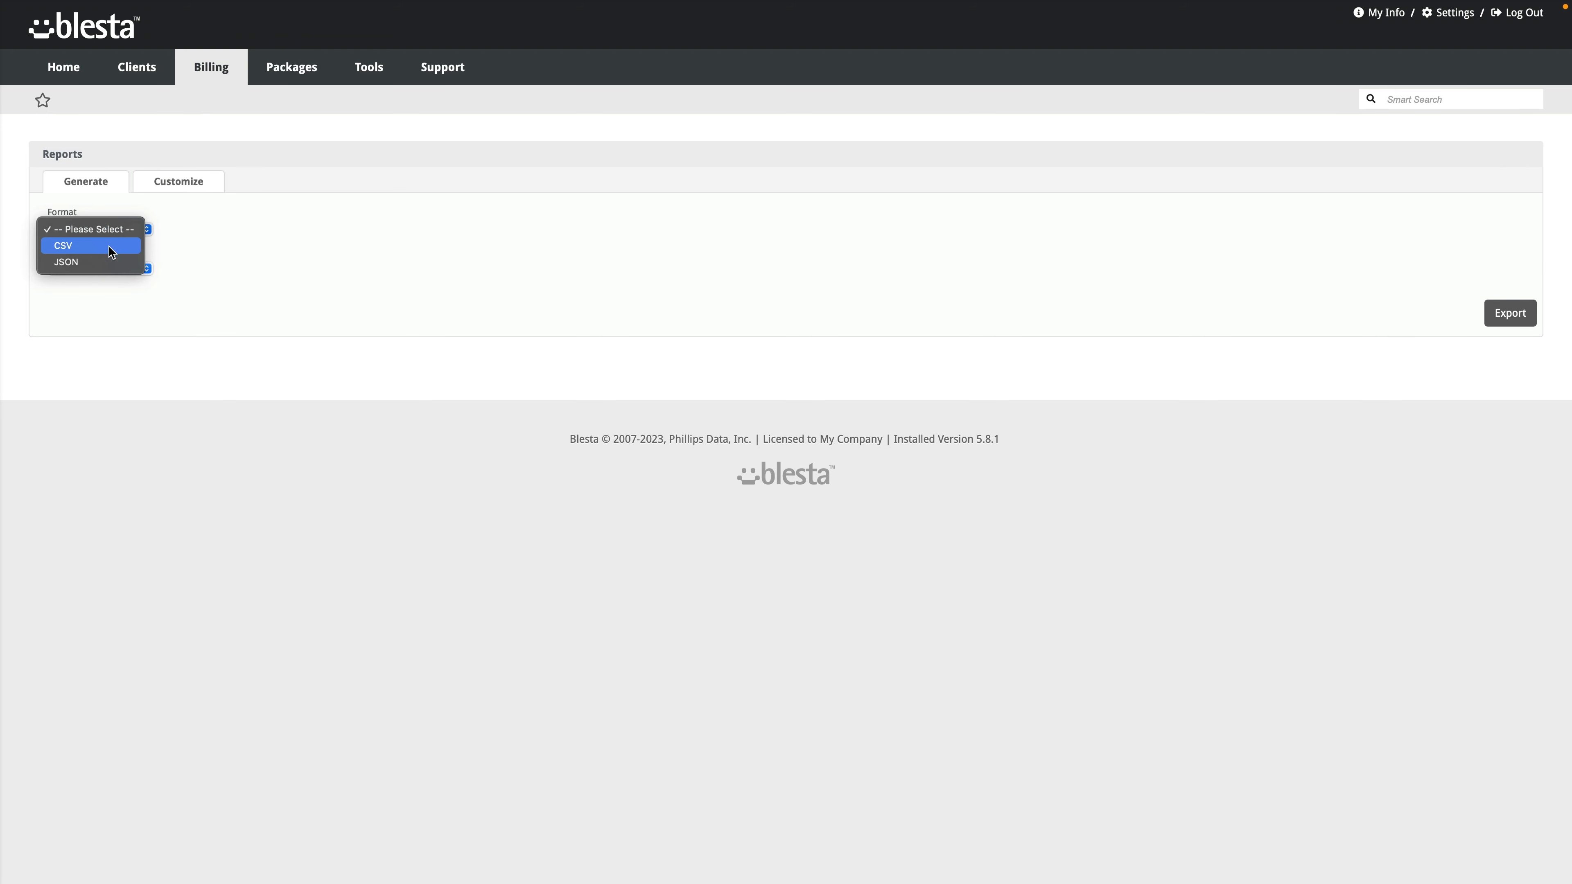
pyautogui.click(107, 247)
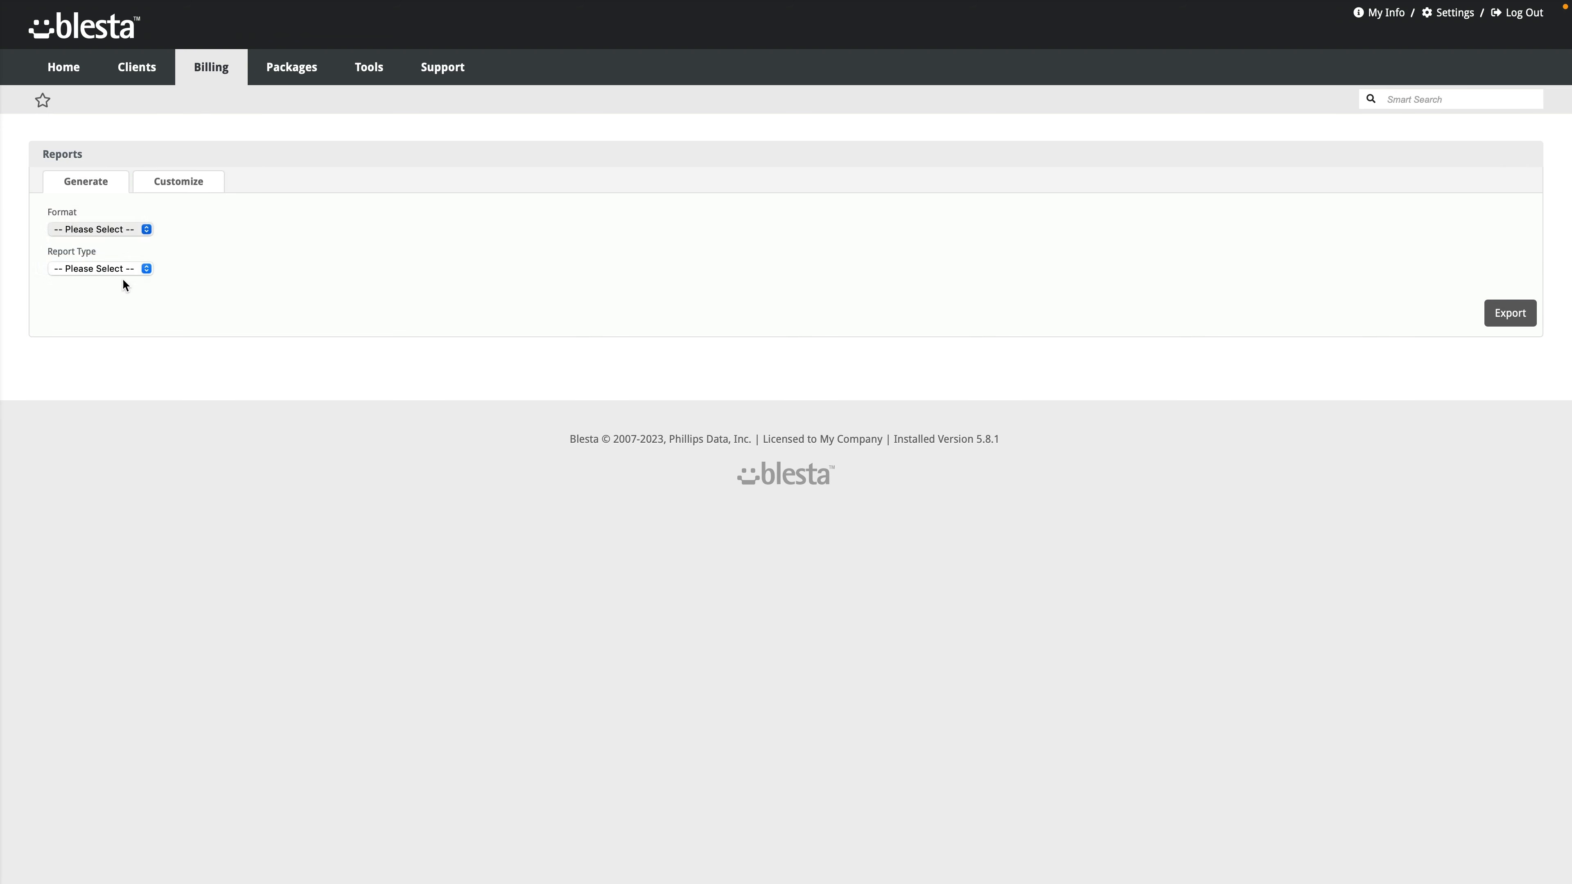
# Step: Glance at the report types without picking one, then add a new custom report under Customize
pyautogui.click(152, 266)
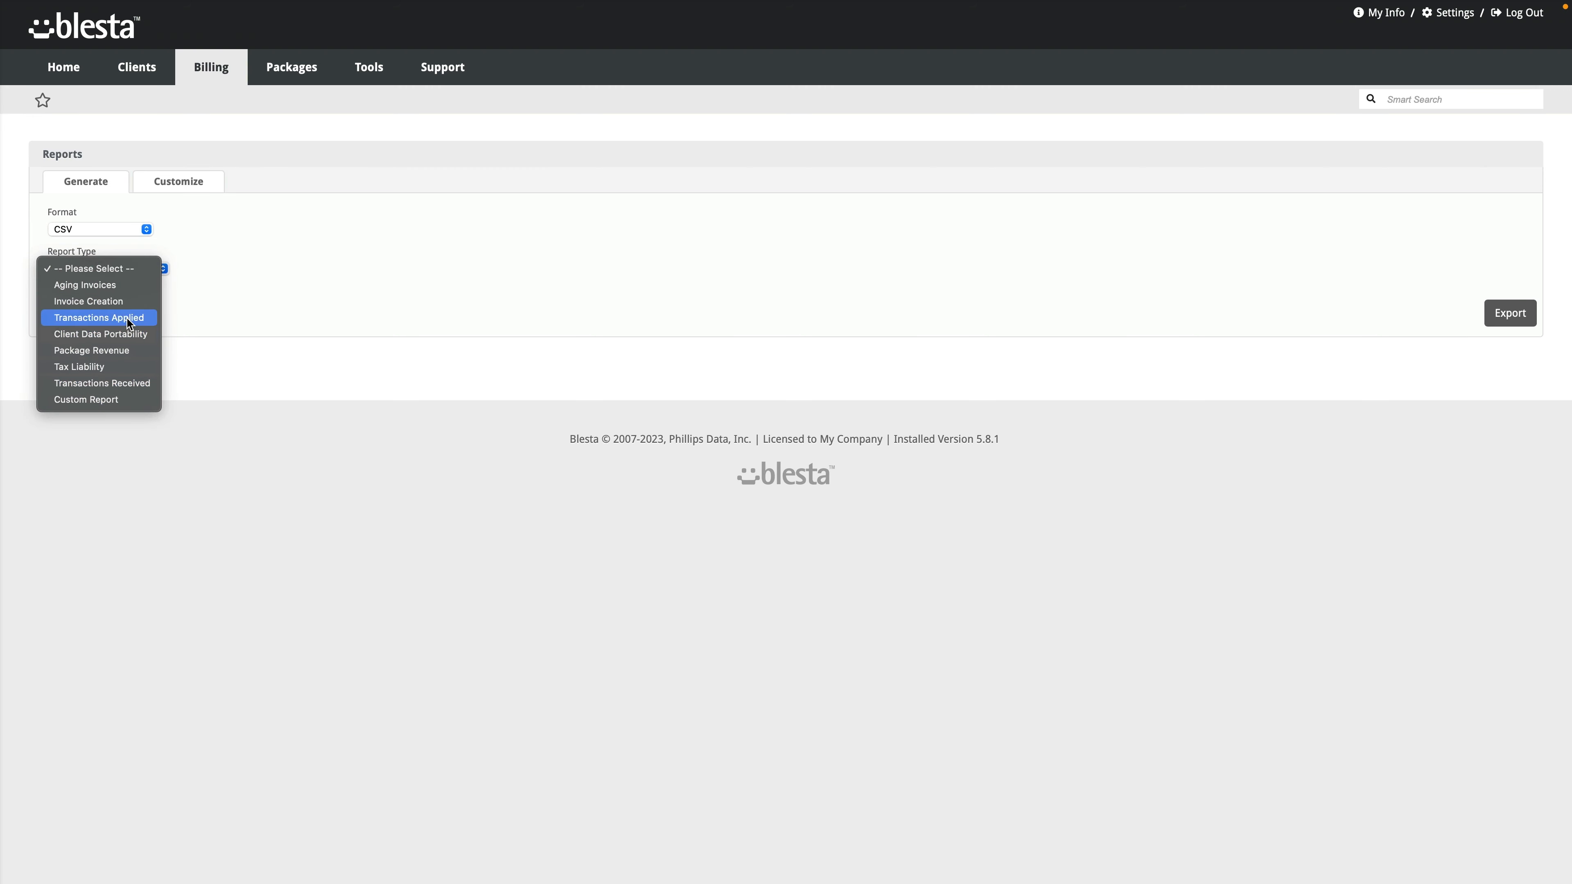
pyautogui.click(241, 408)
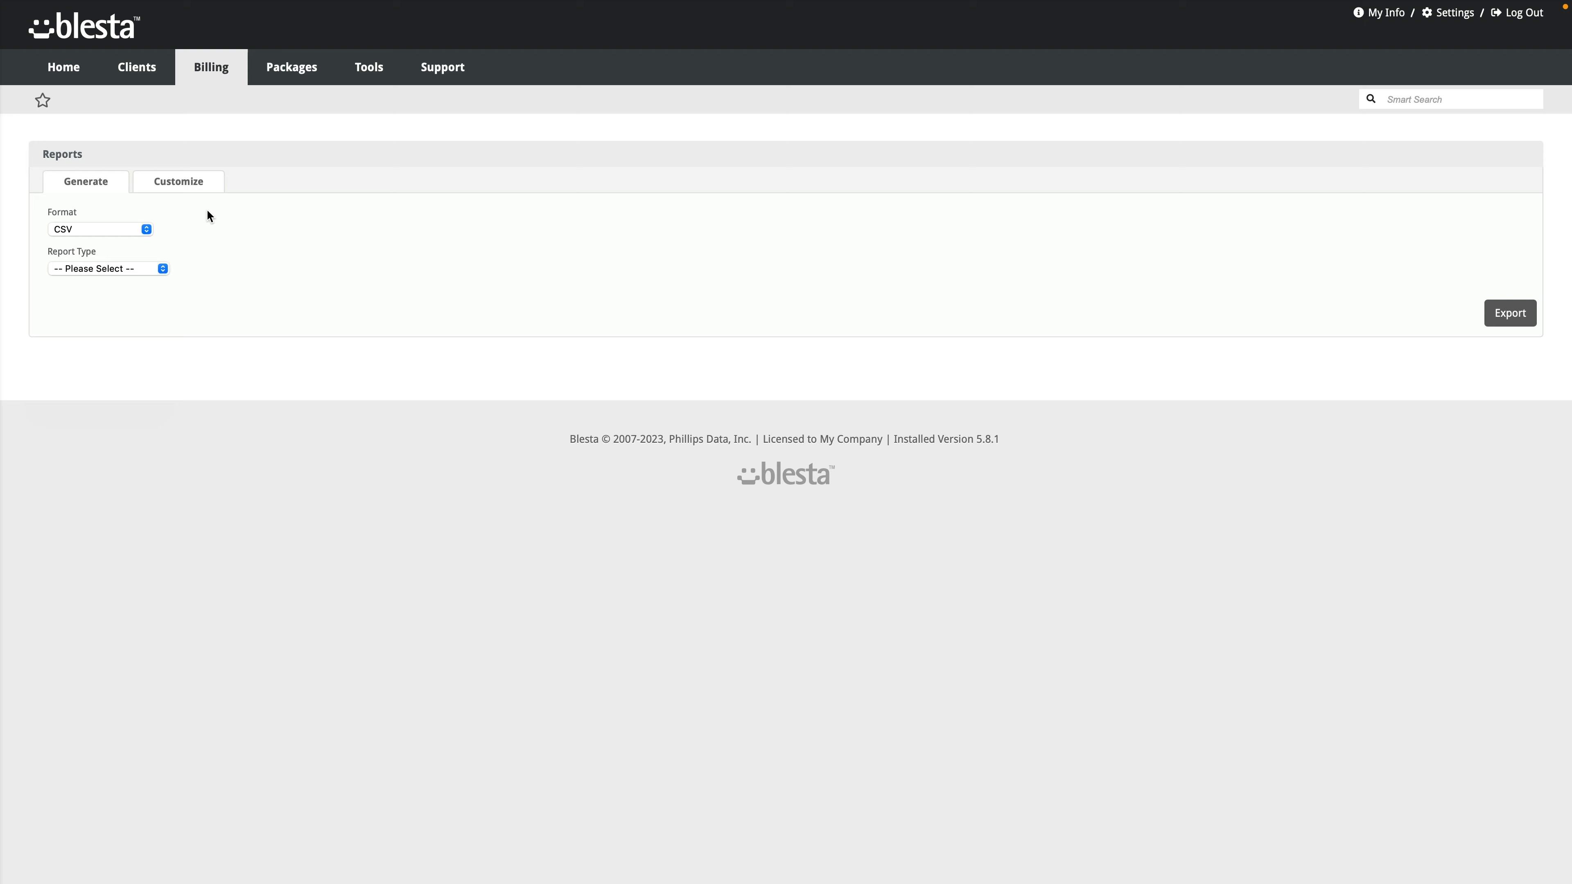
pyautogui.click(192, 182)
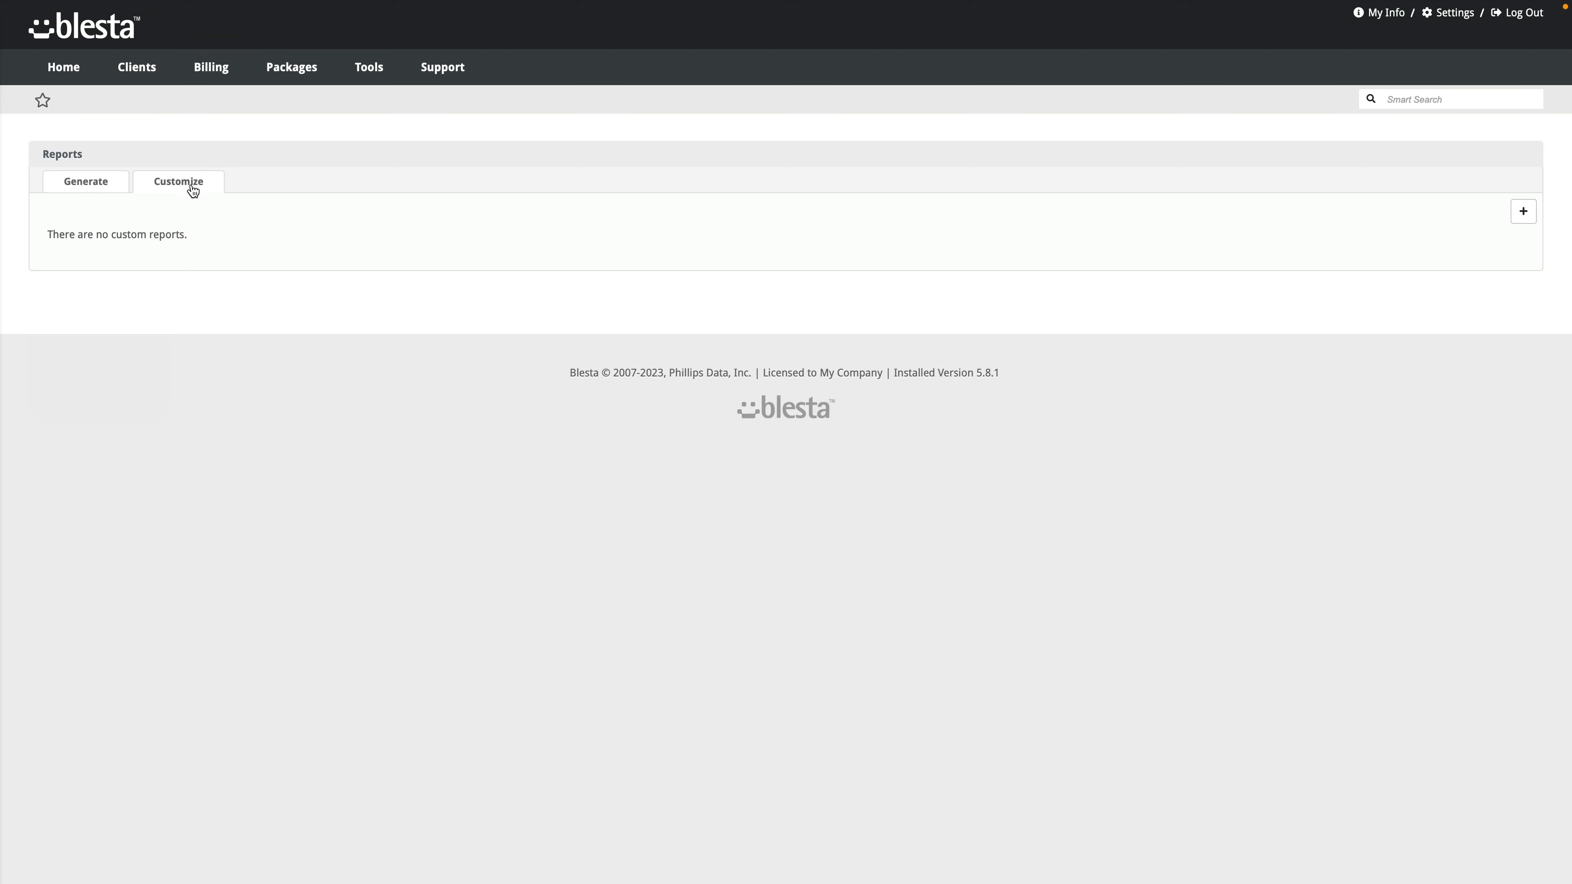
pyautogui.click(1522, 210)
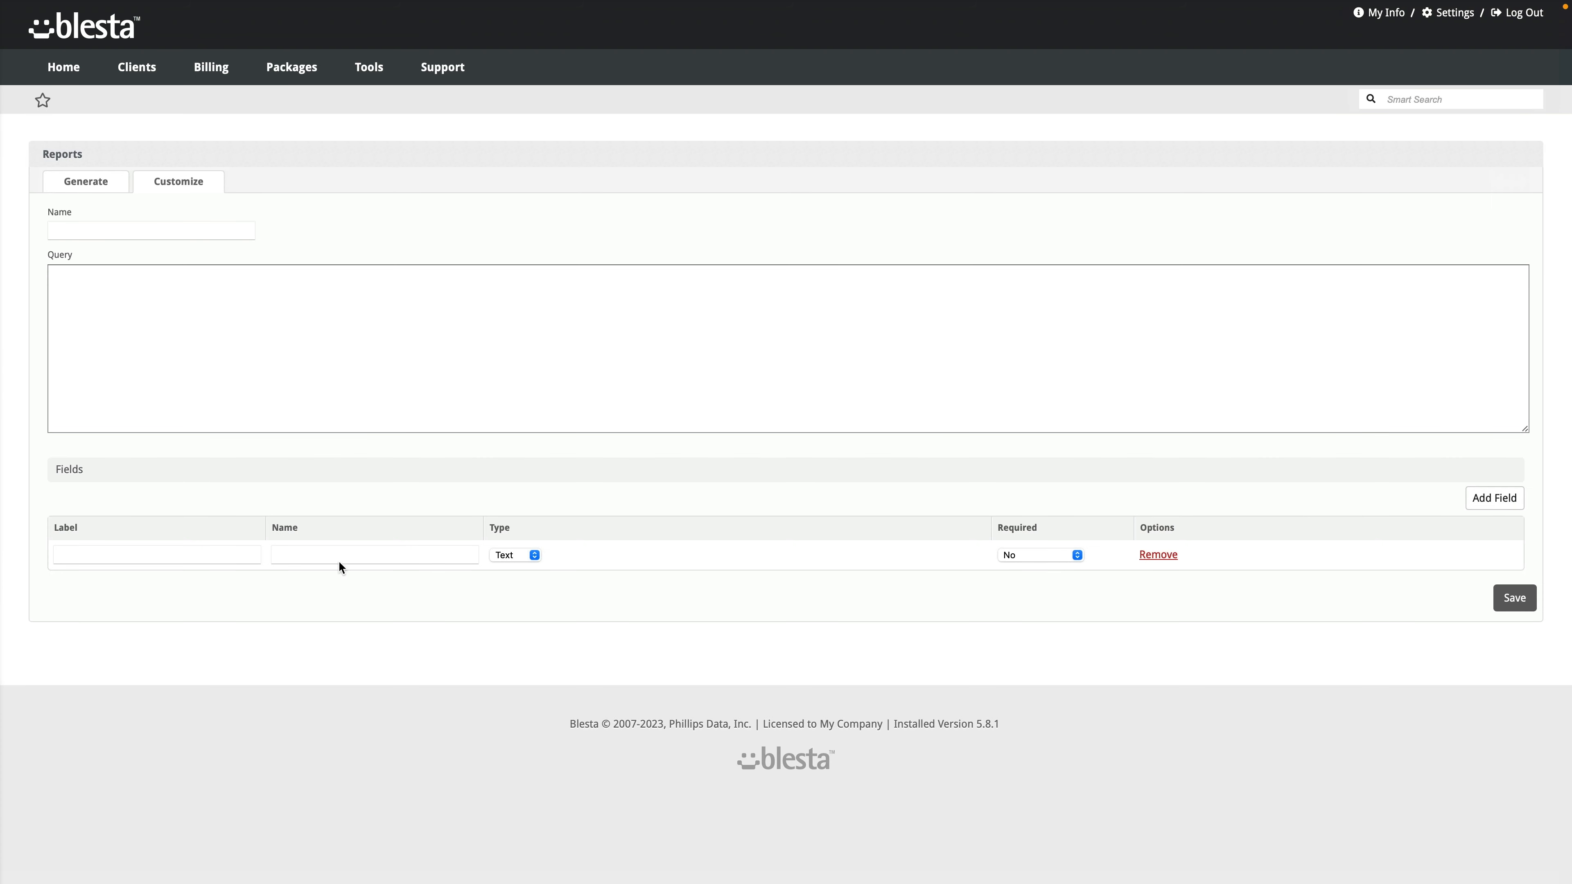
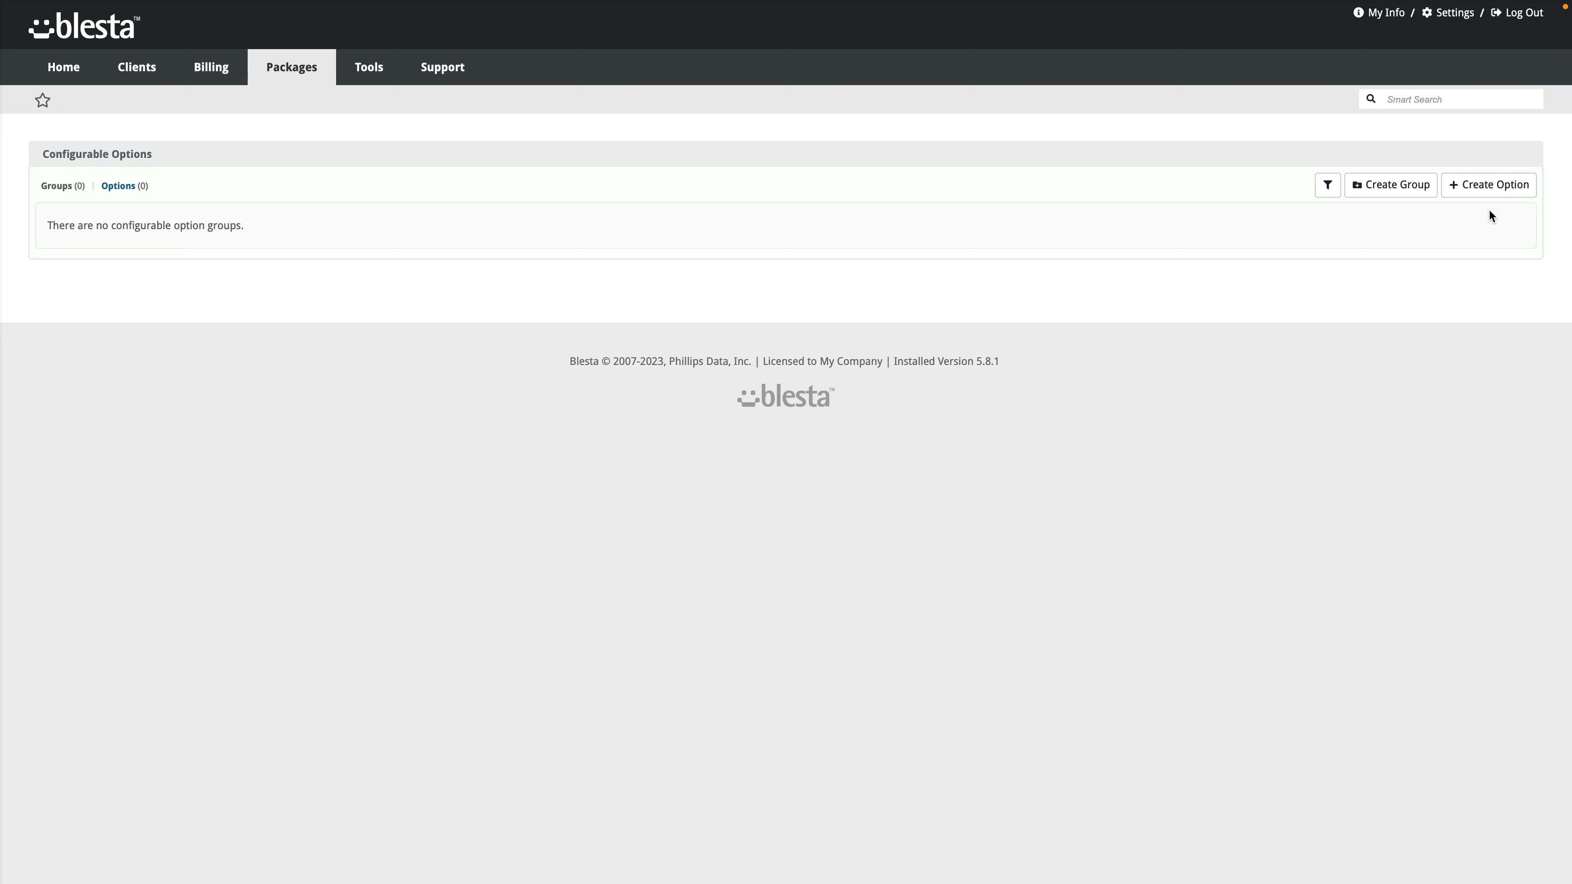
# Step: Open a blank New Package Option form from the Configurable Options page
pyautogui.click(1491, 194)
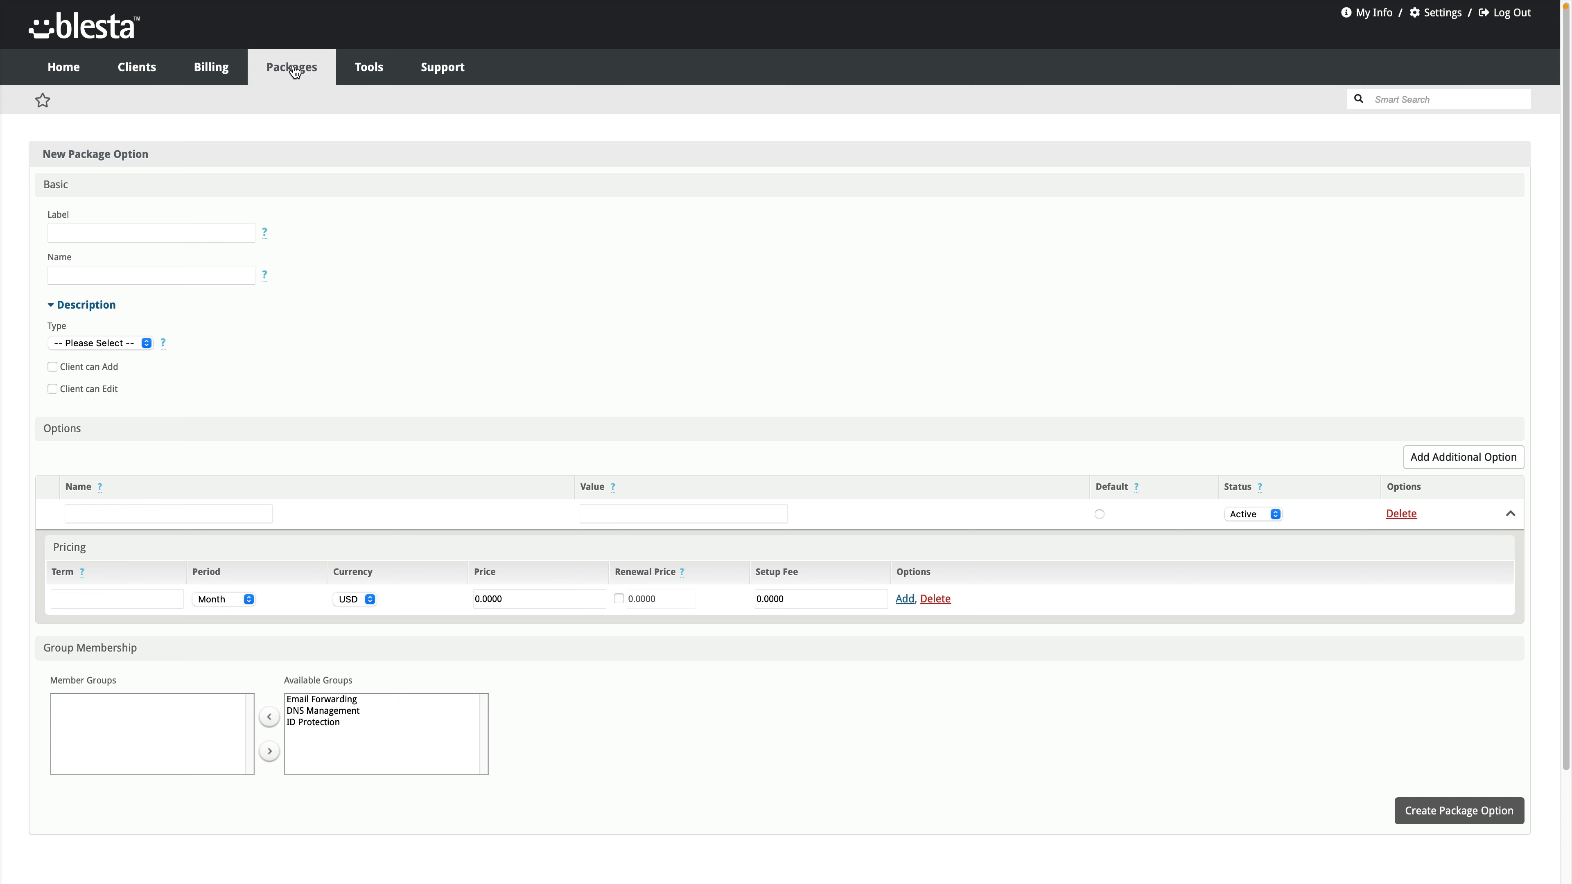
pyautogui.moveTo(295, 71)
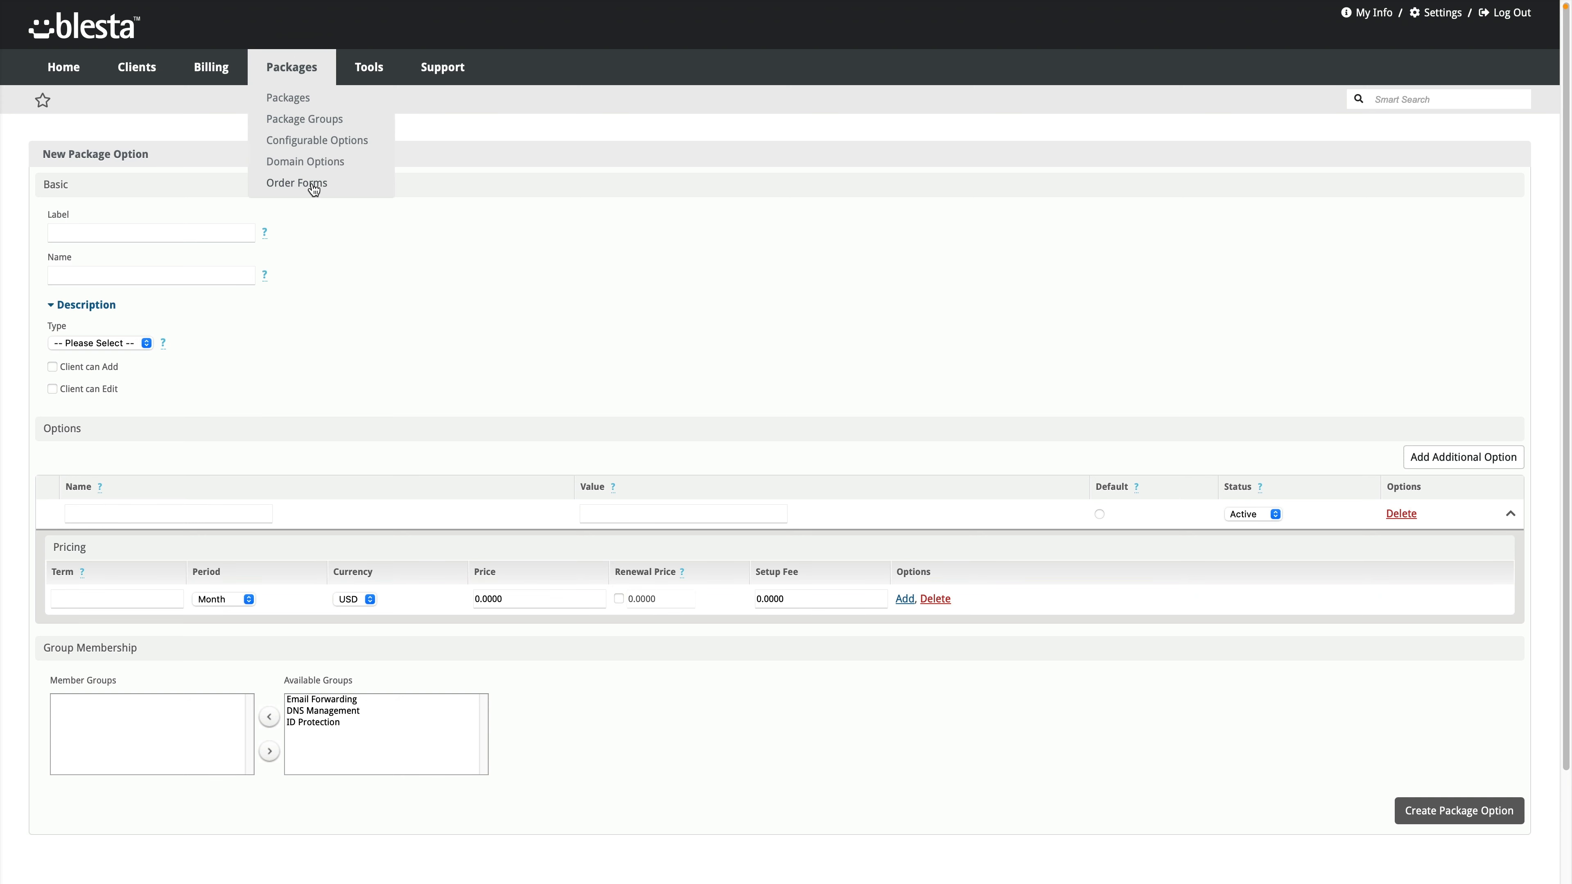
# Step: Open Domain Options TLD pricing, view the .org pricing, and close it unchanged
pyautogui.click(316, 162)
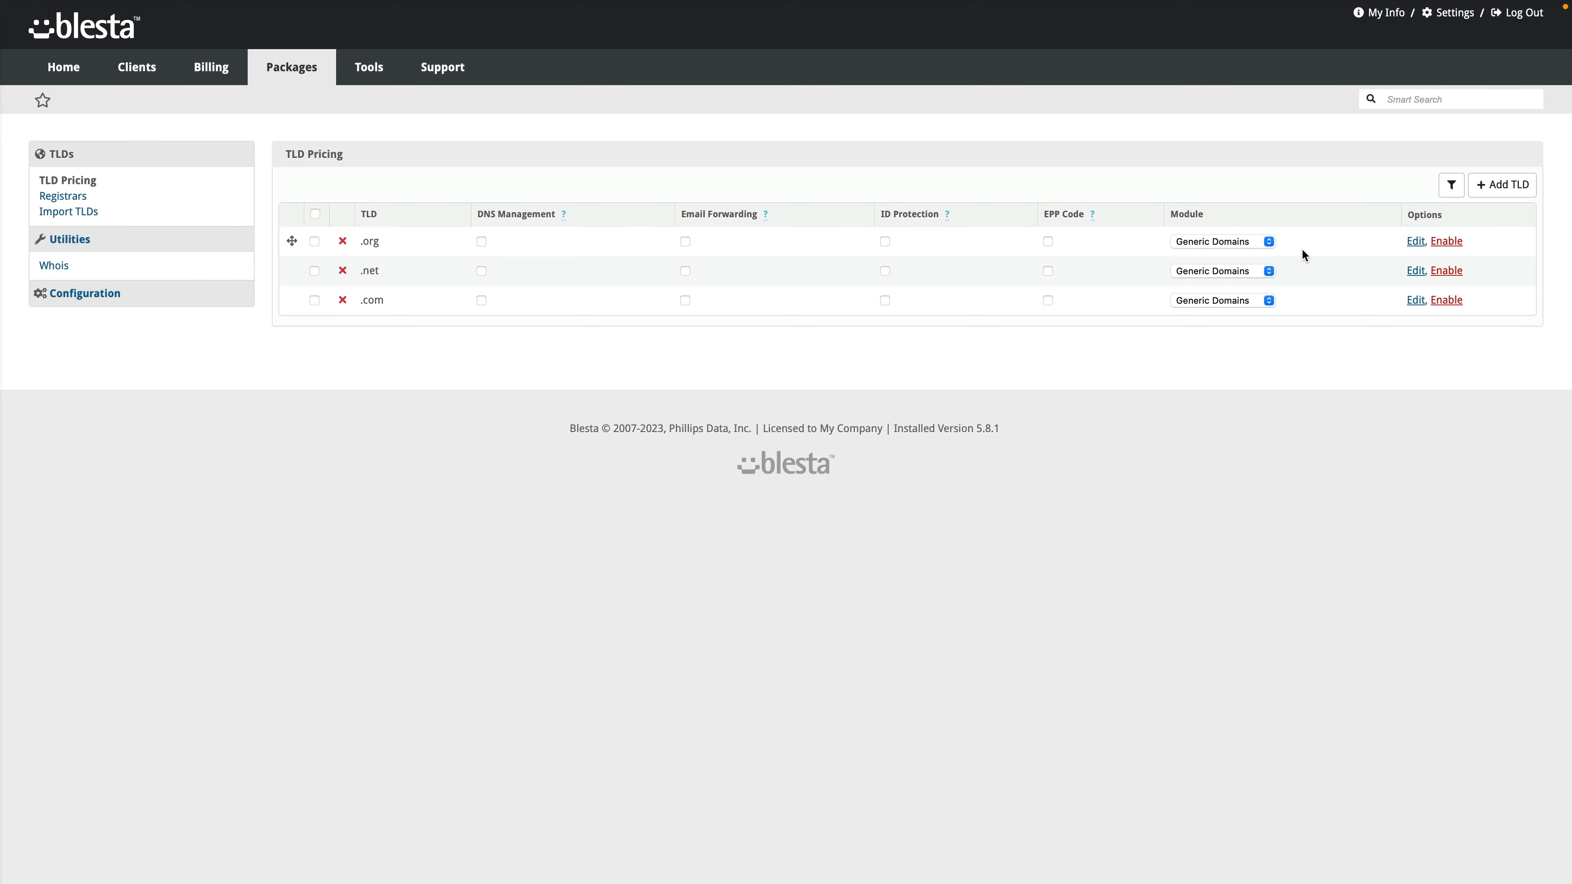
pyautogui.click(1416, 243)
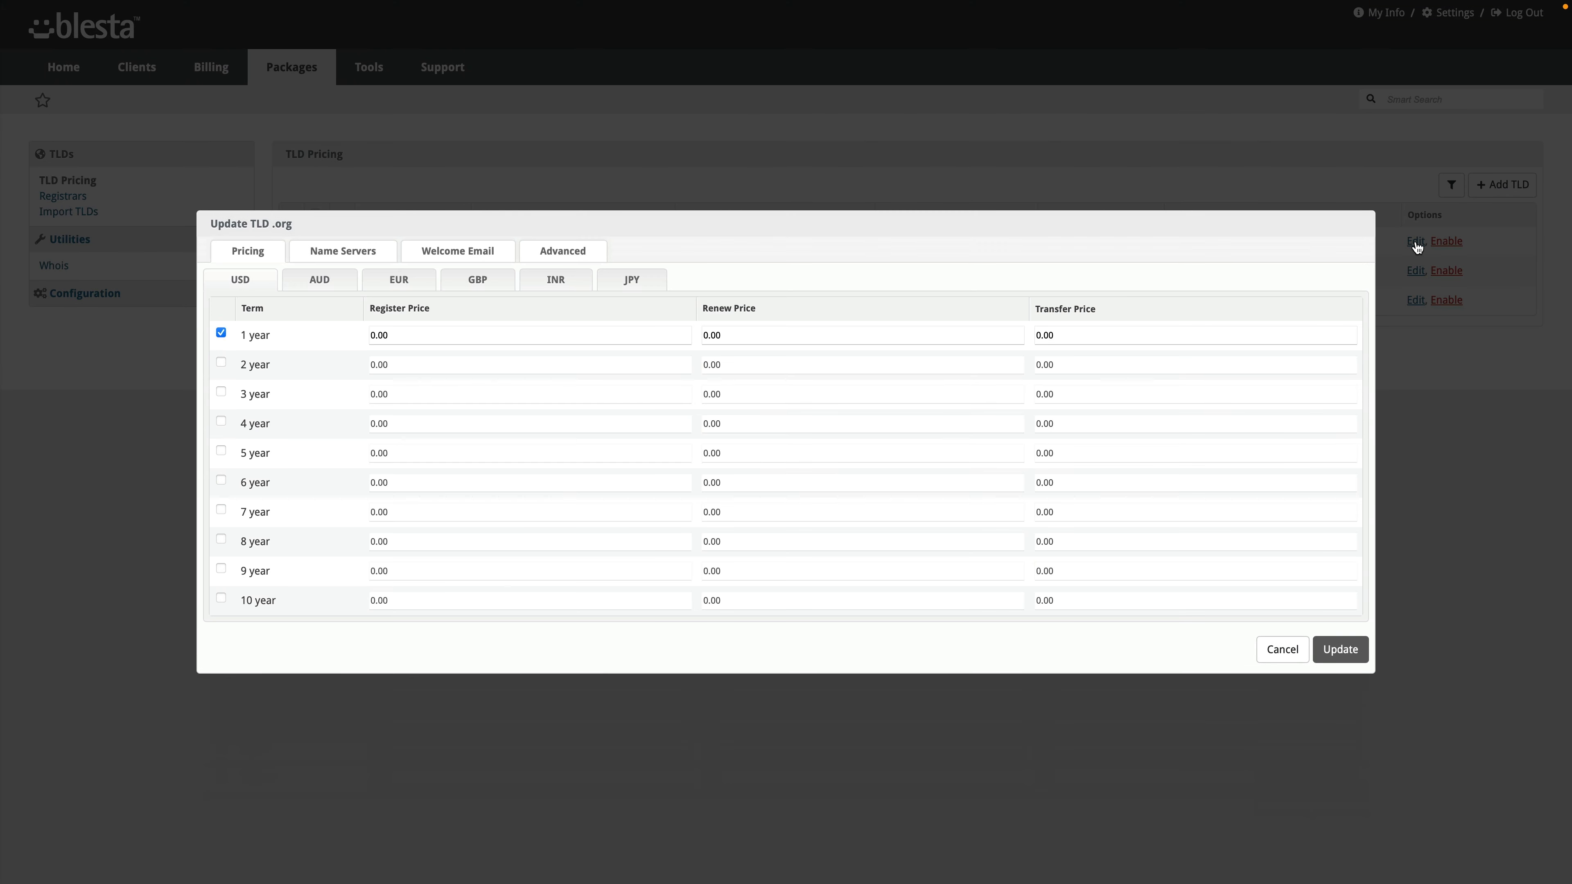
pyautogui.click(1279, 649)
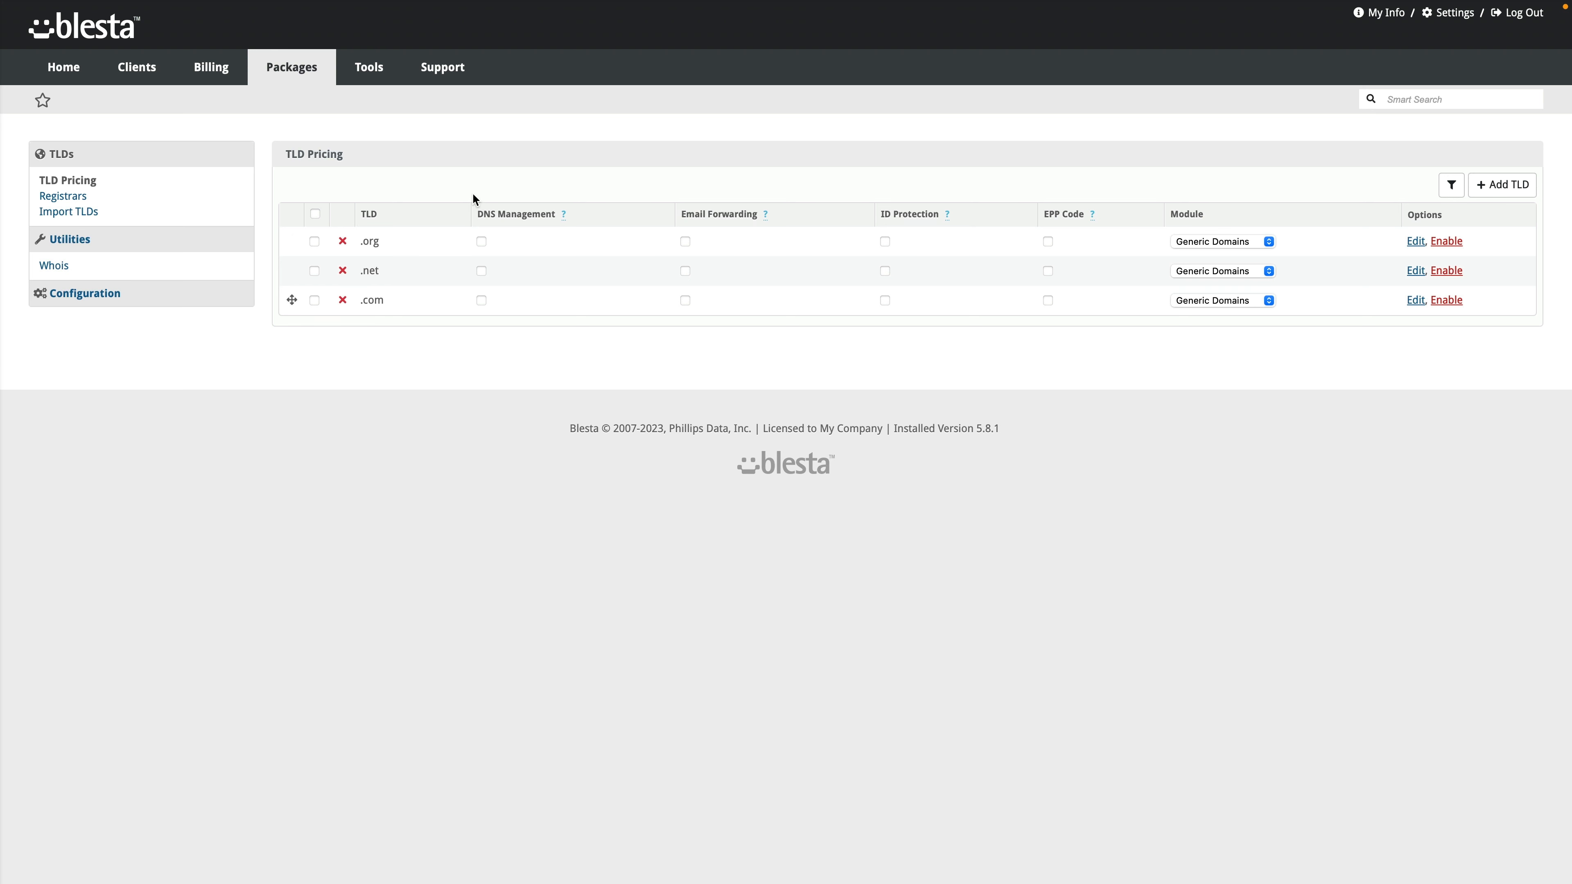
pyautogui.moveTo(367, 80)
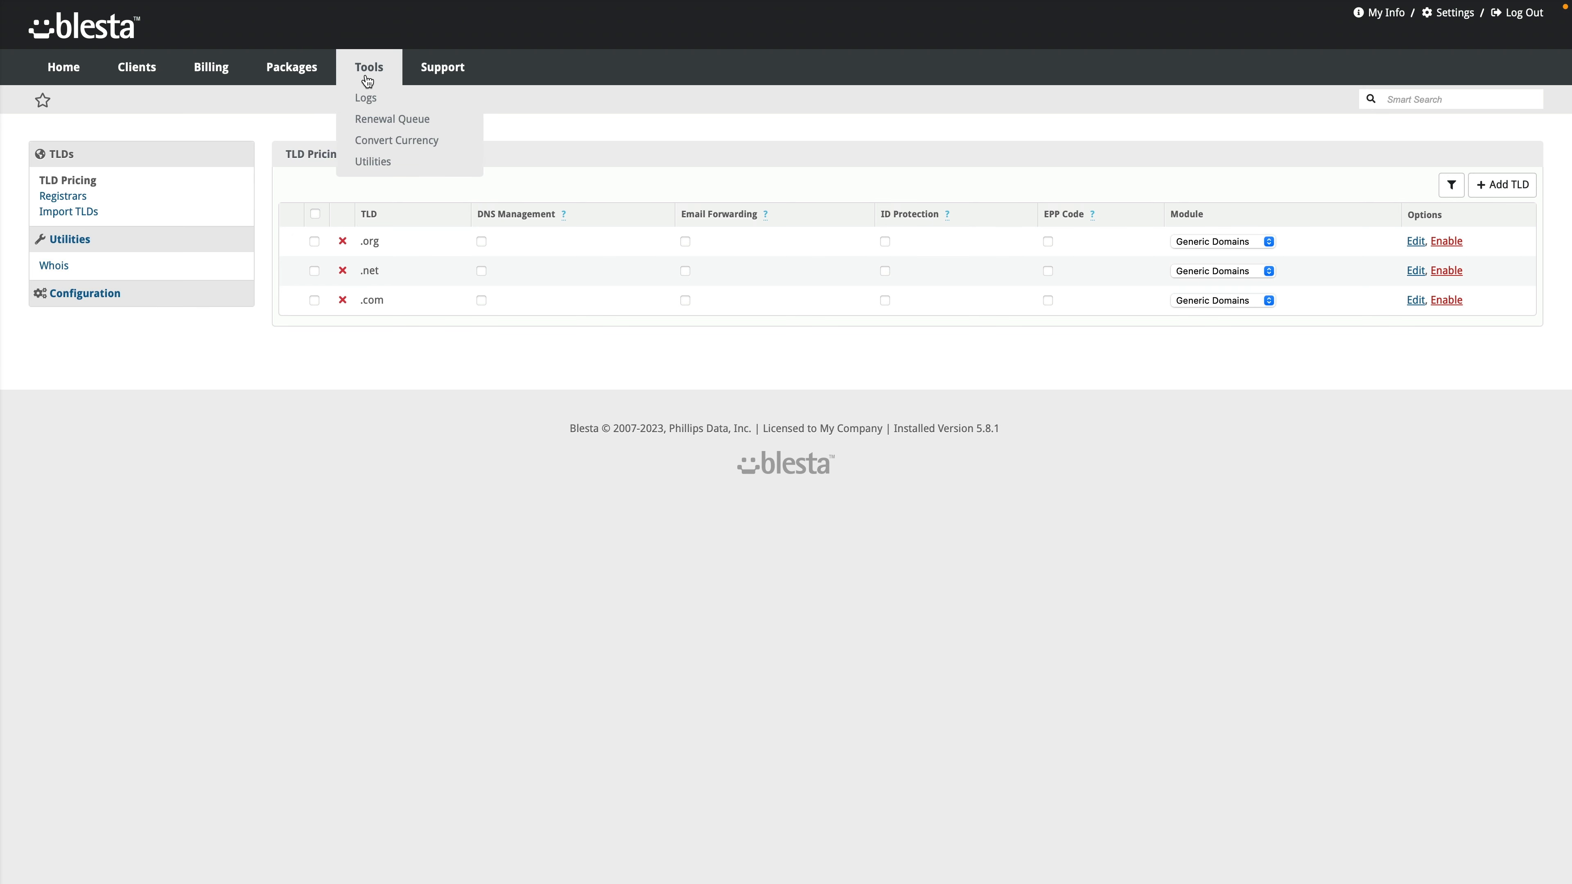
# Step: Go through the Gateway, Email, User Login, Contact, Account Access, Transaction, Cron and Invoice Delivery logs
pyautogui.click(365, 99)
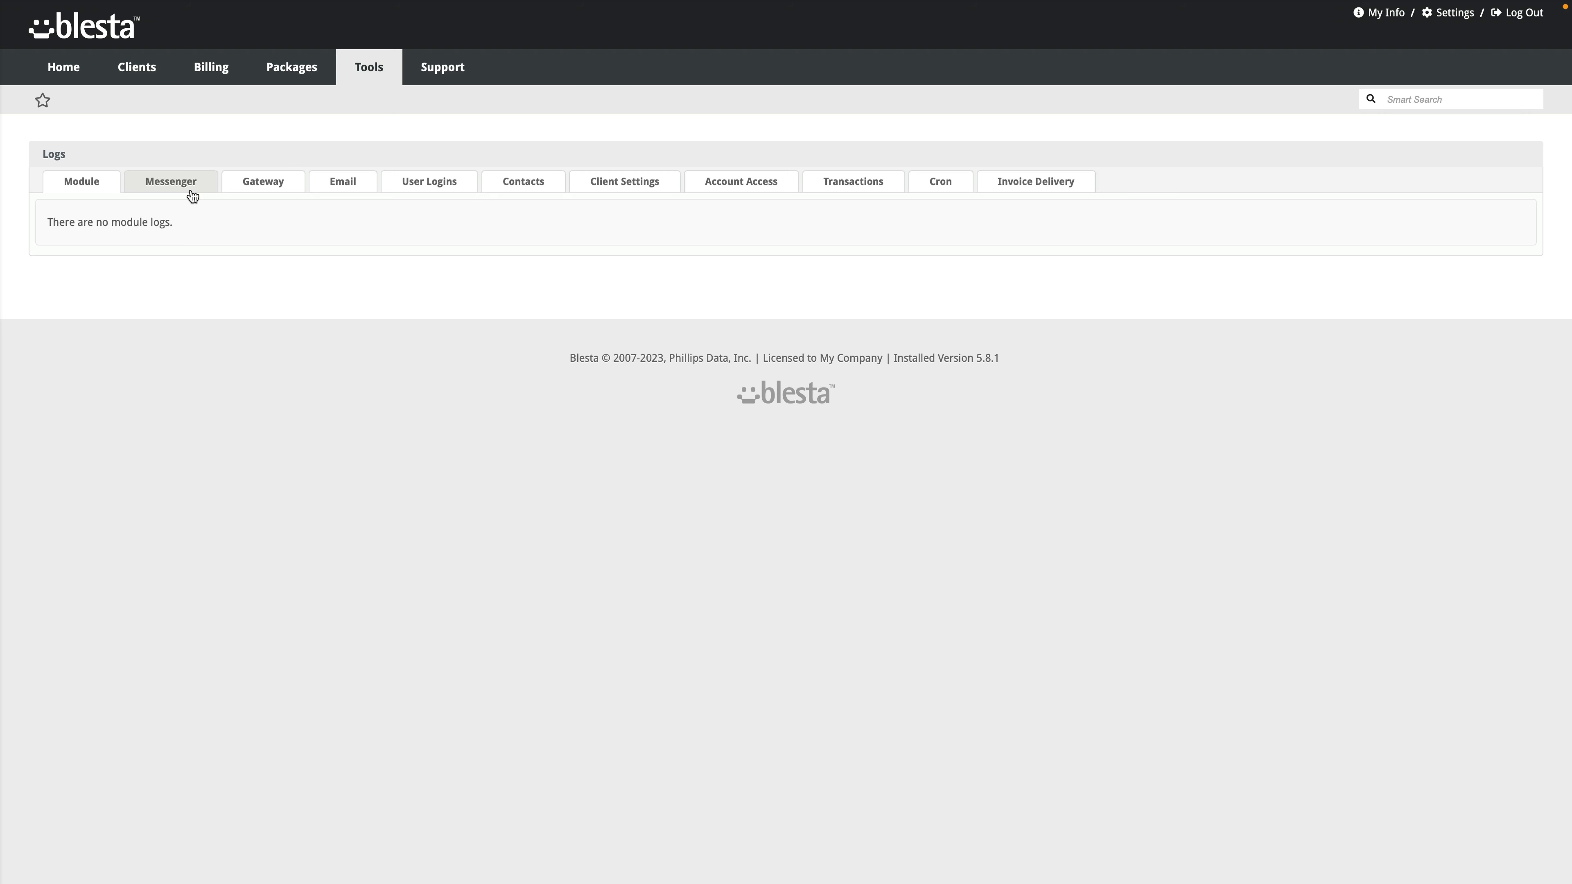
pyautogui.click(277, 191)
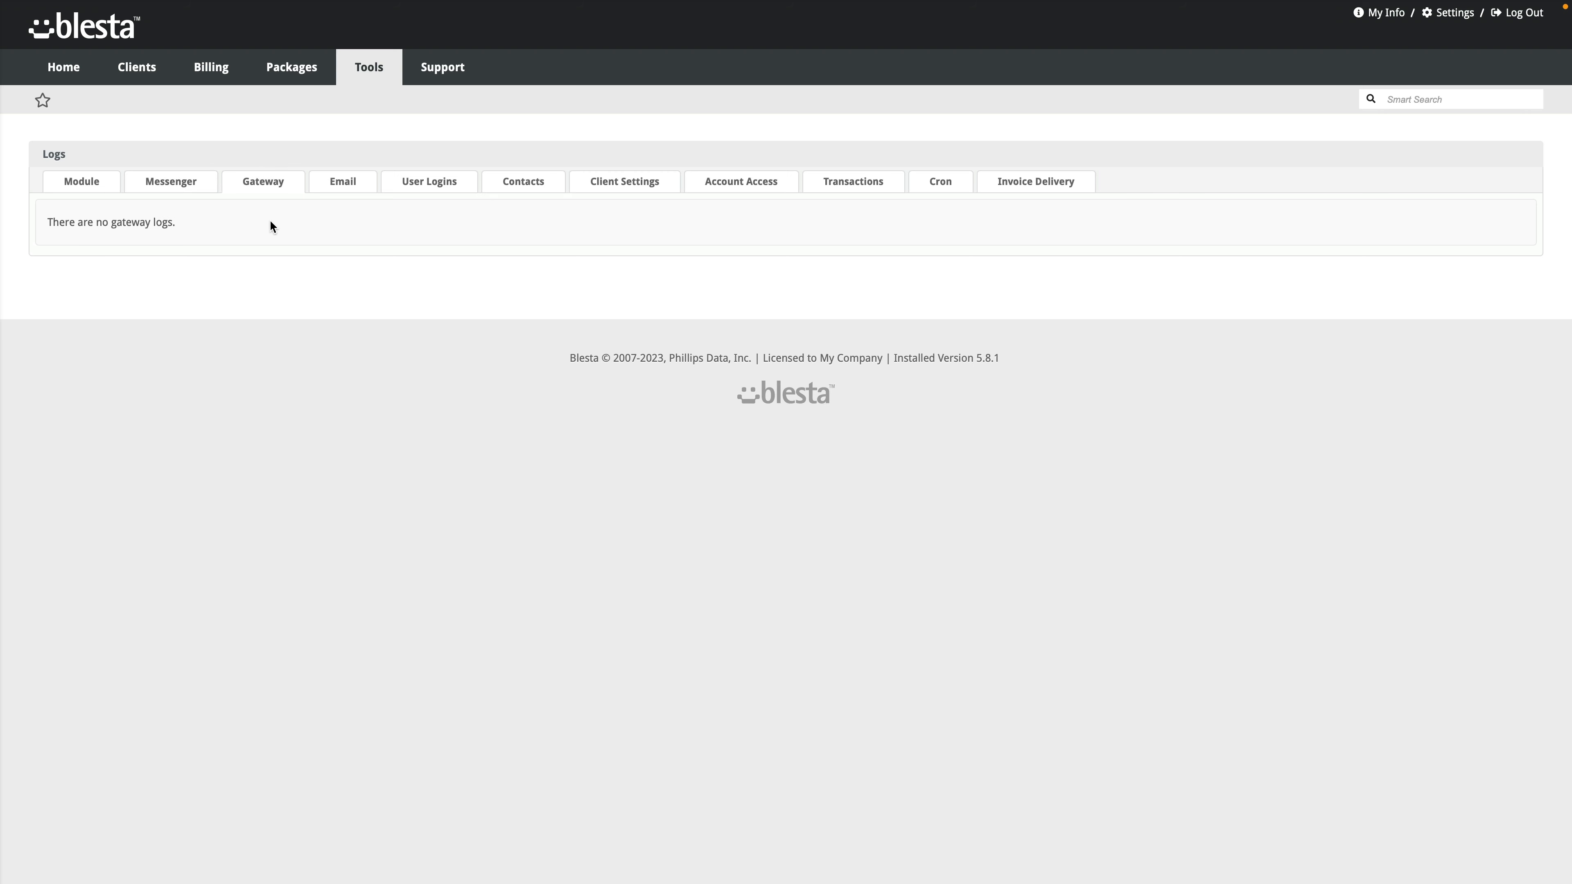
pyautogui.click(342, 183)
pyautogui.click(424, 192)
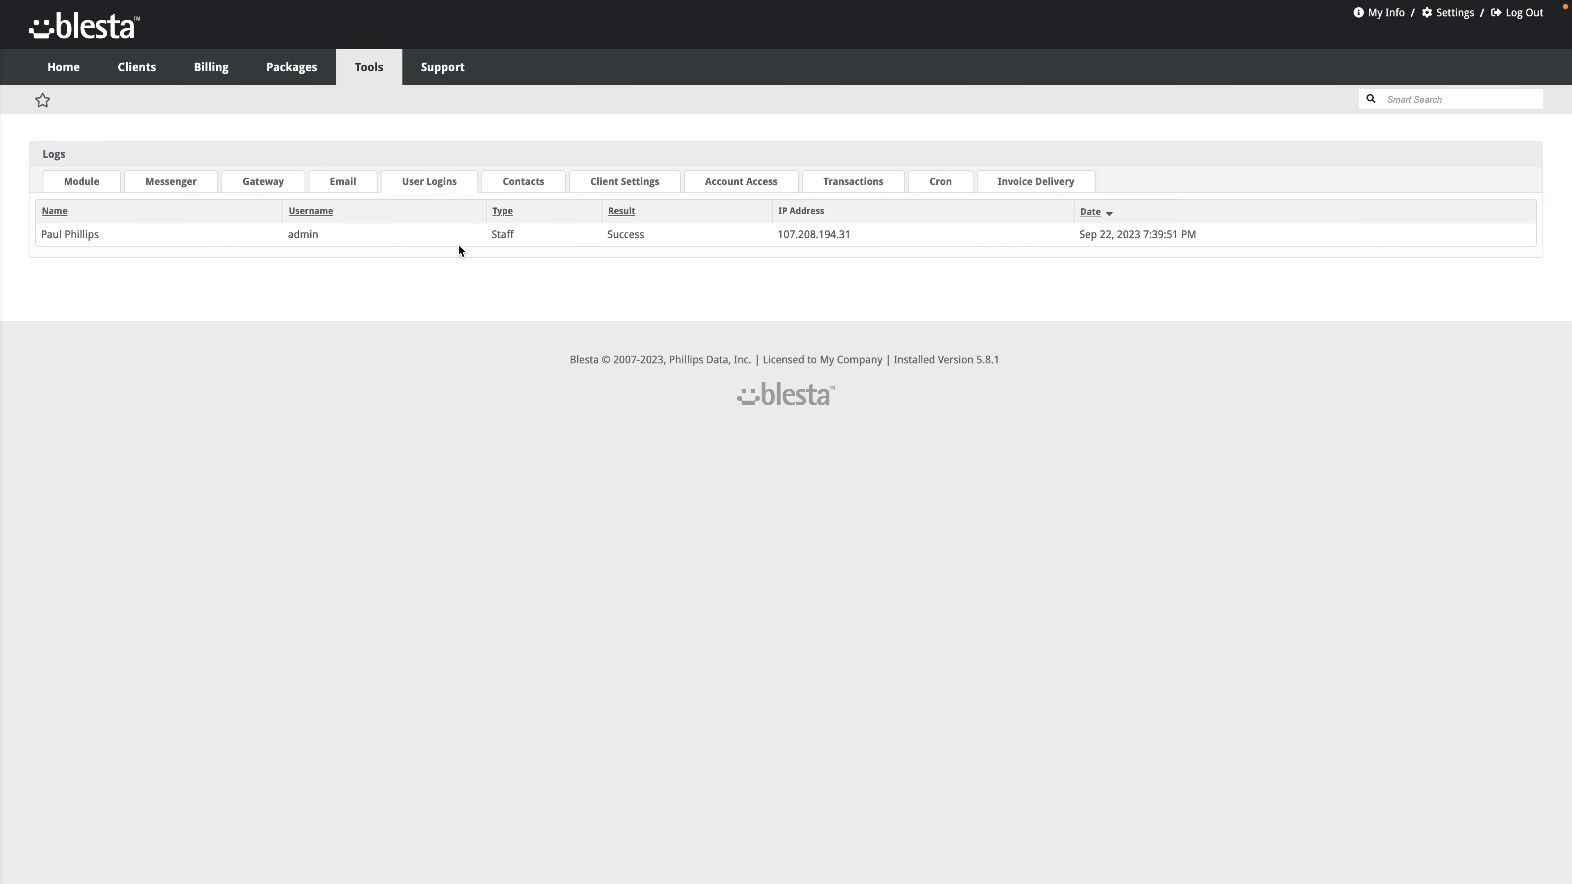
pyautogui.click(519, 186)
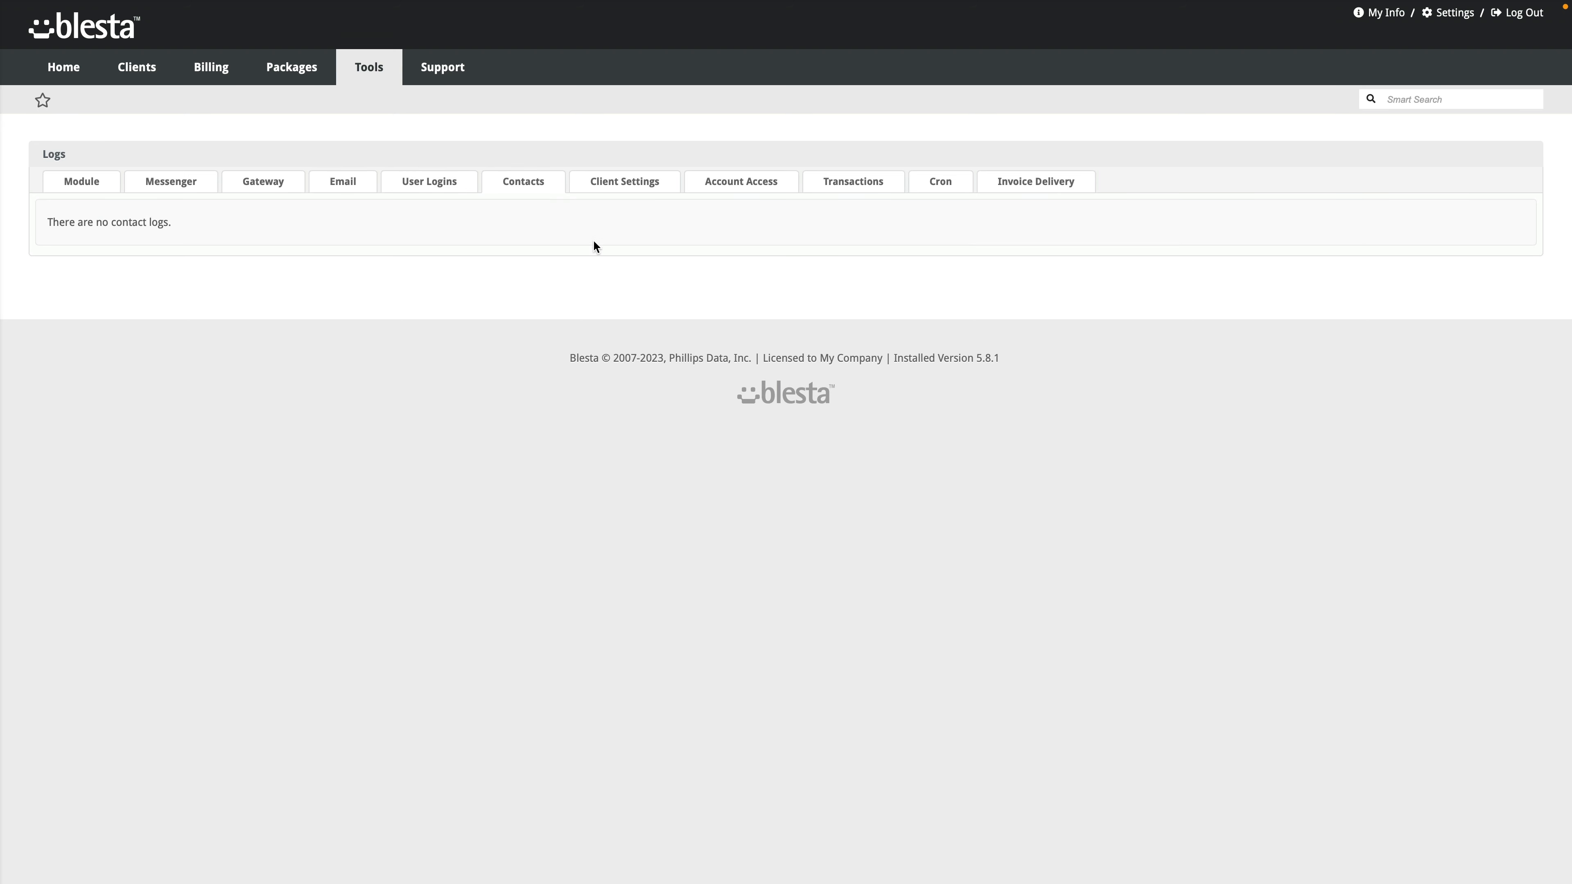
pyautogui.click(636, 186)
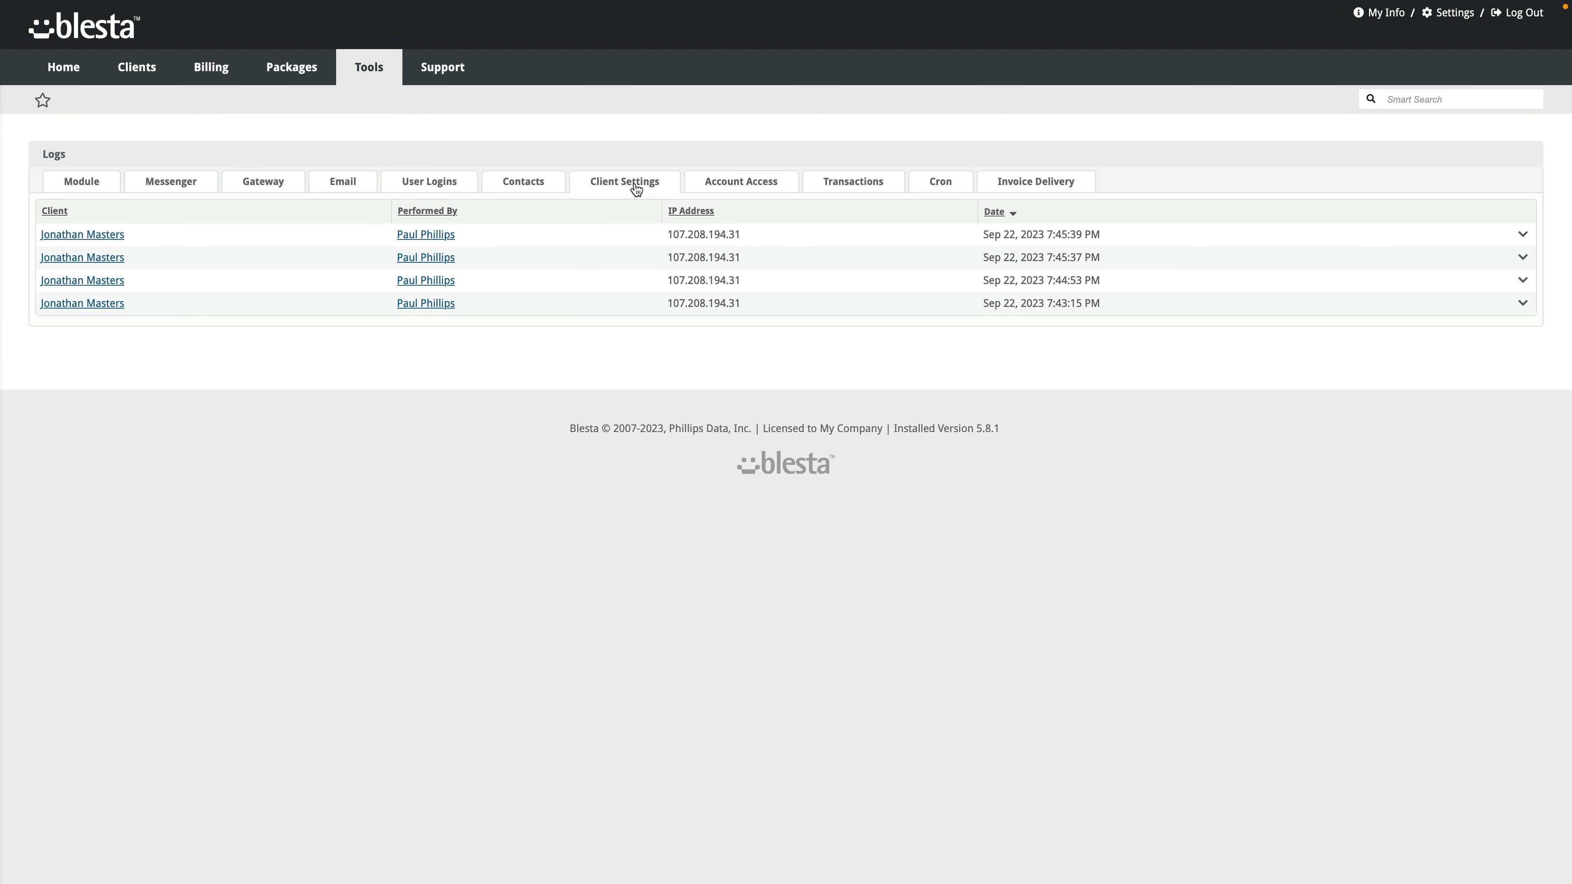
pyautogui.click(776, 186)
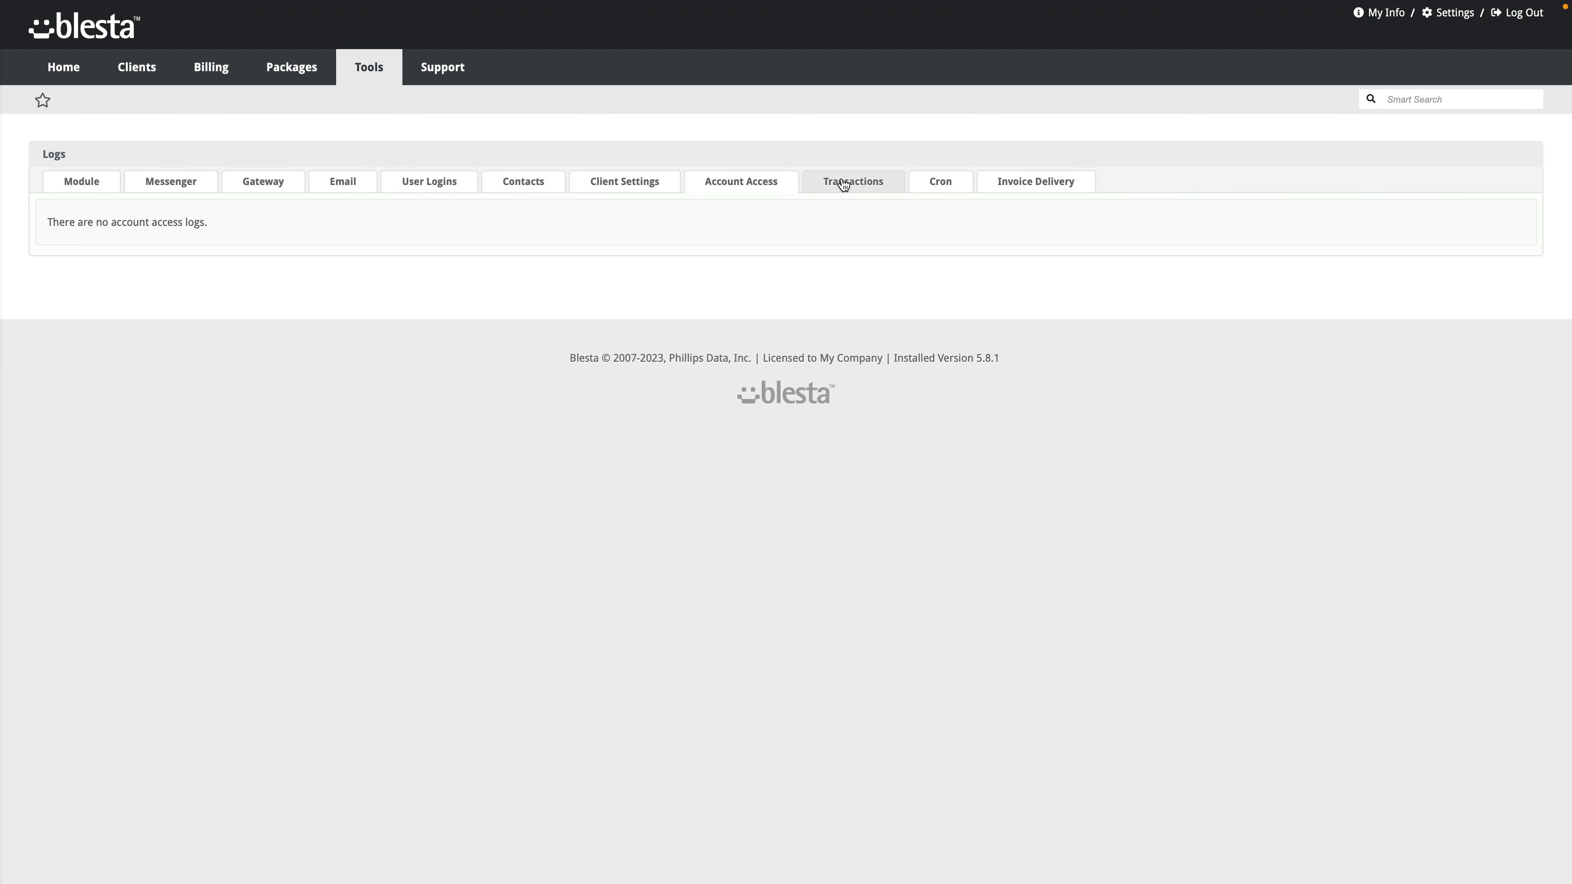
pyautogui.click(872, 185)
pyautogui.click(951, 188)
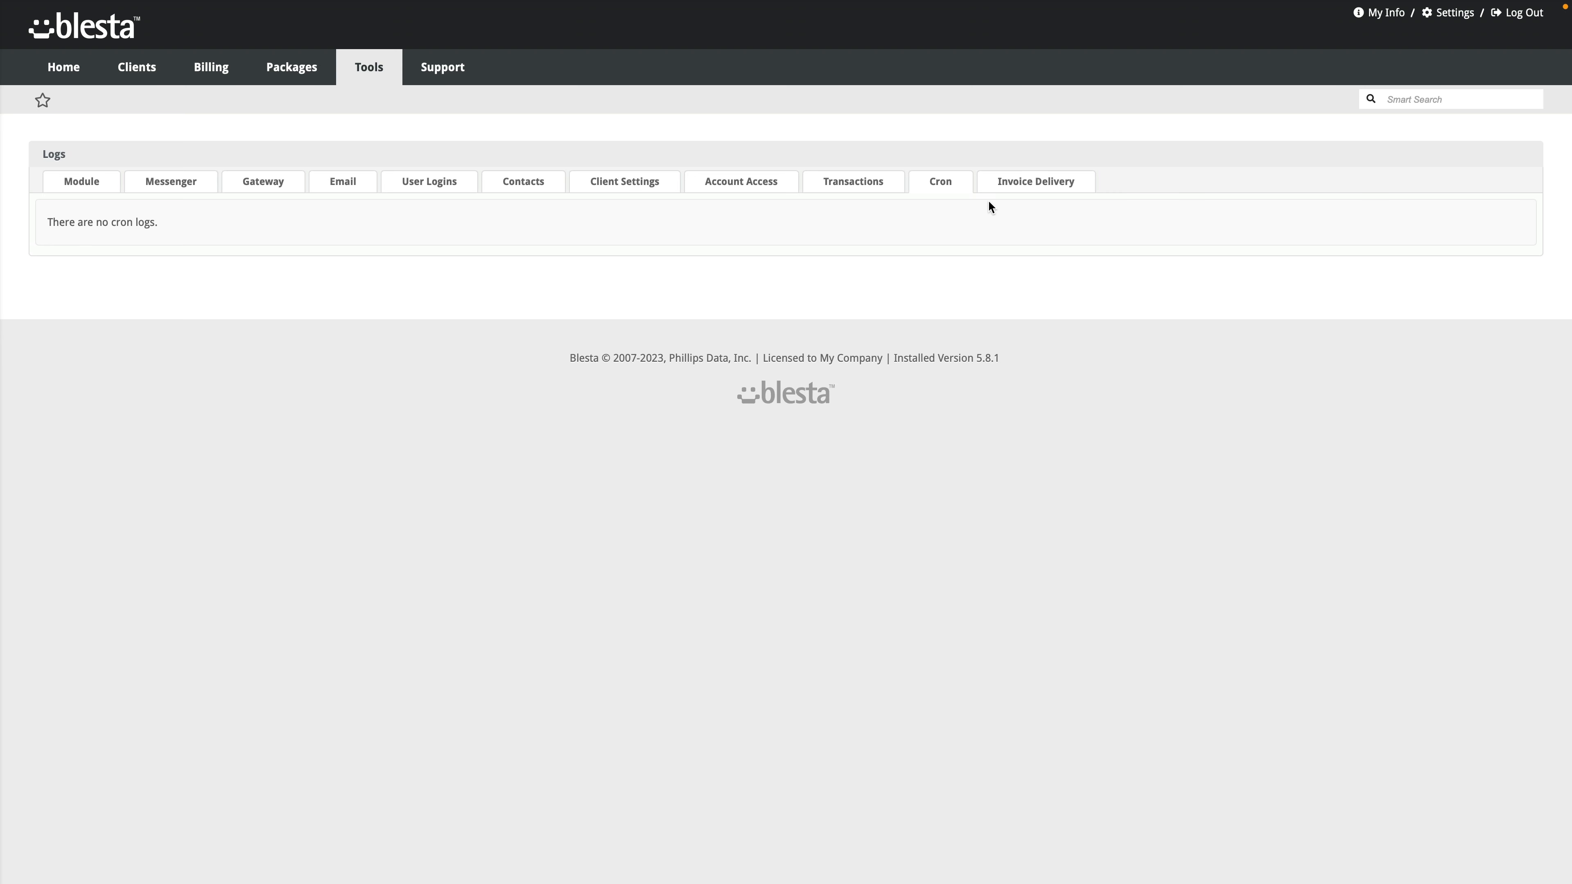
pyautogui.click(1027, 184)
pyautogui.moveTo(439, 81)
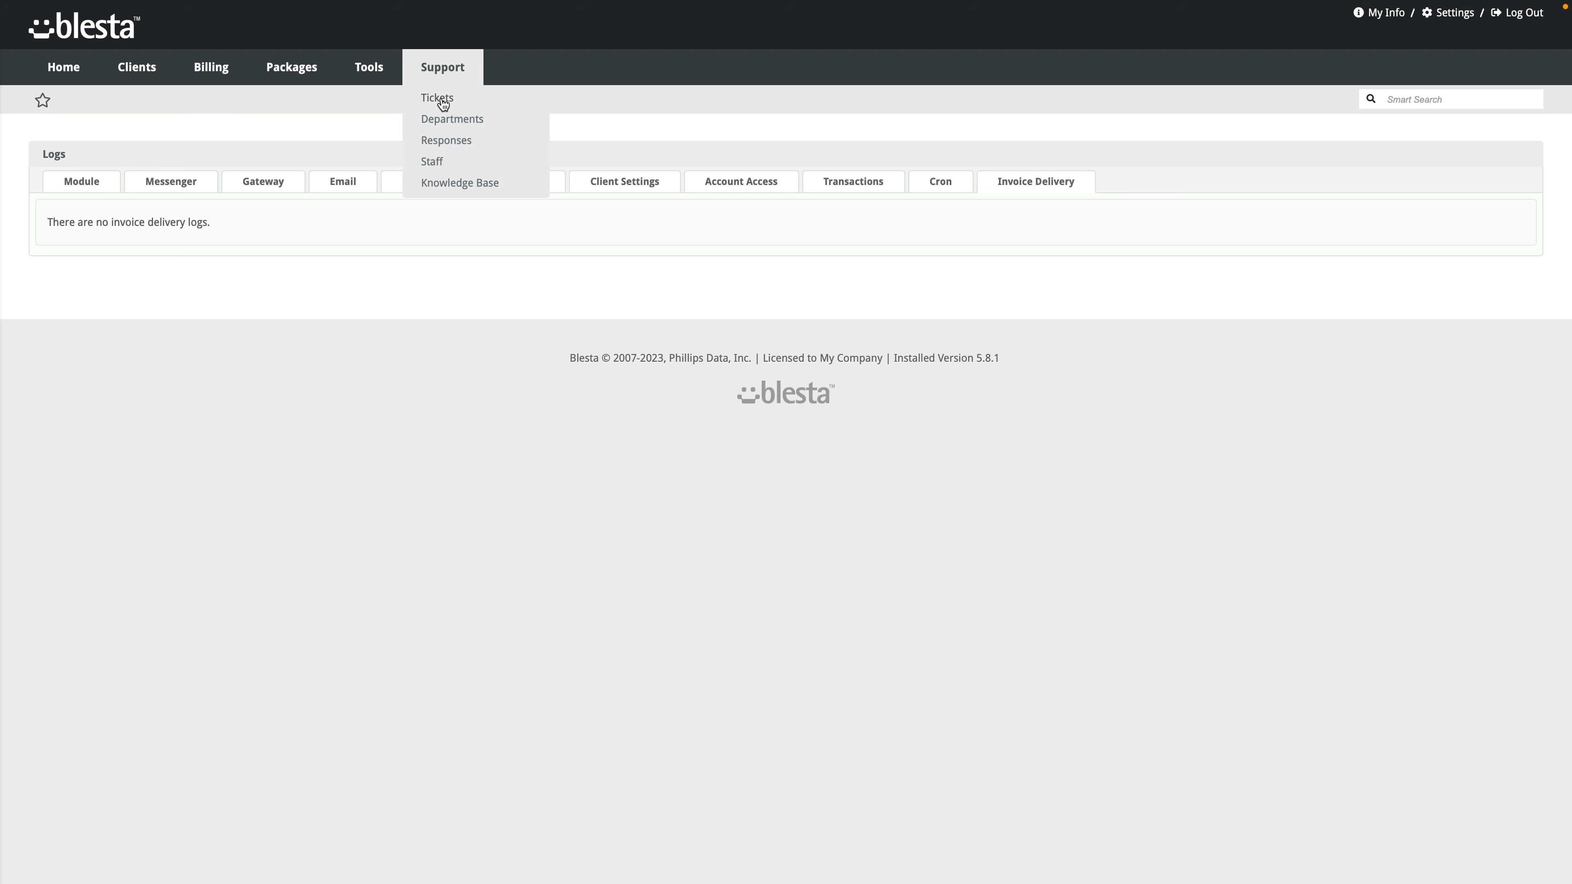
# Step: Check the Support Tickets list, then open the empty Support Departments list
pyautogui.click(442, 99)
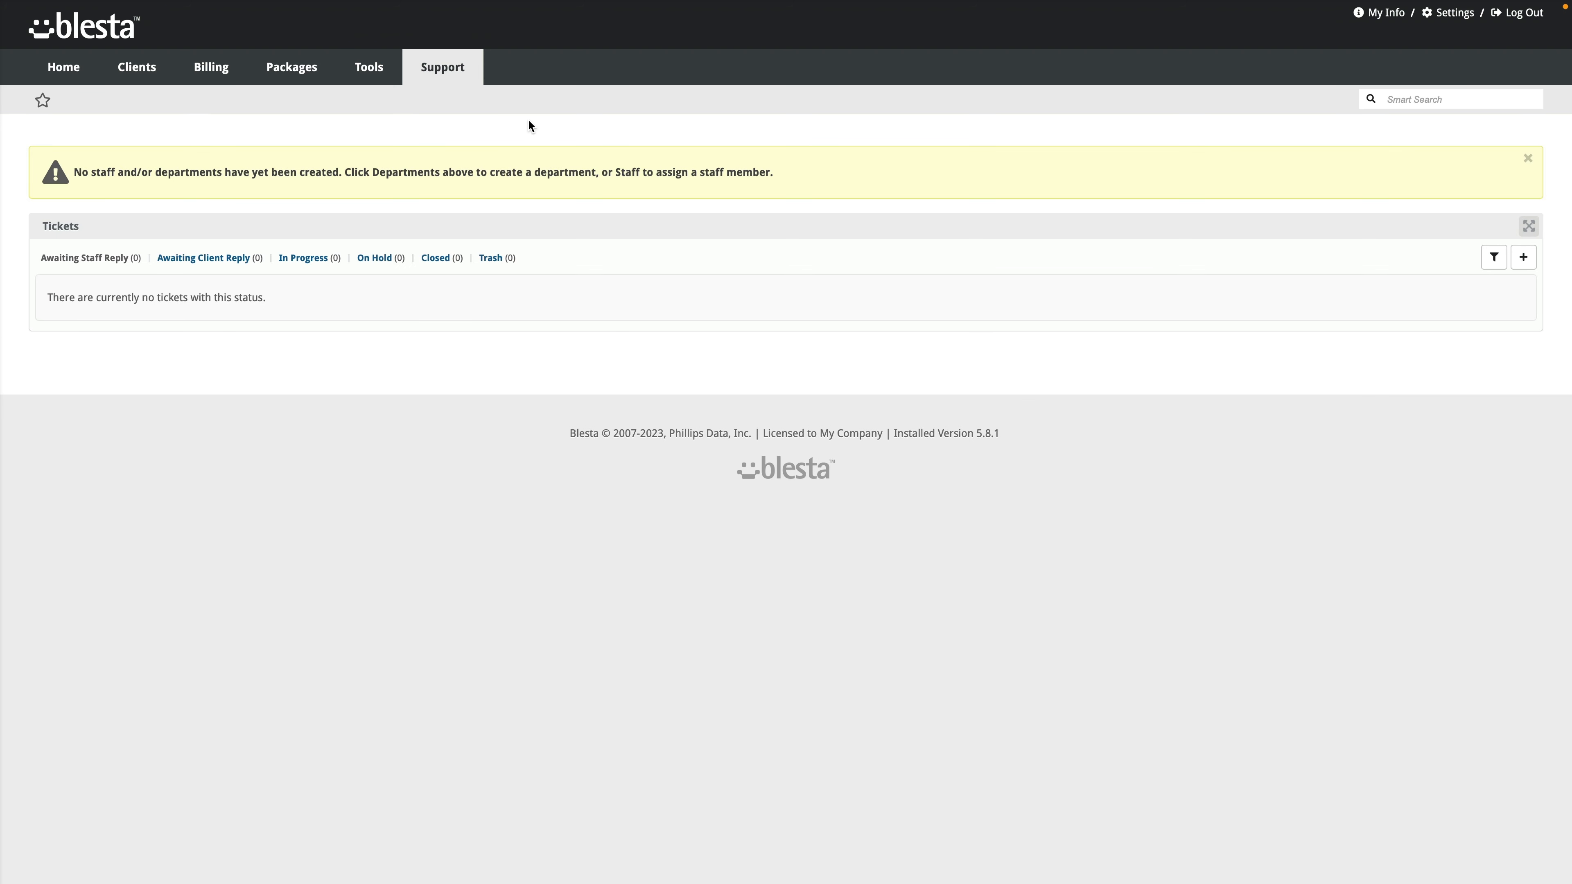
pyautogui.moveTo(442, 75)
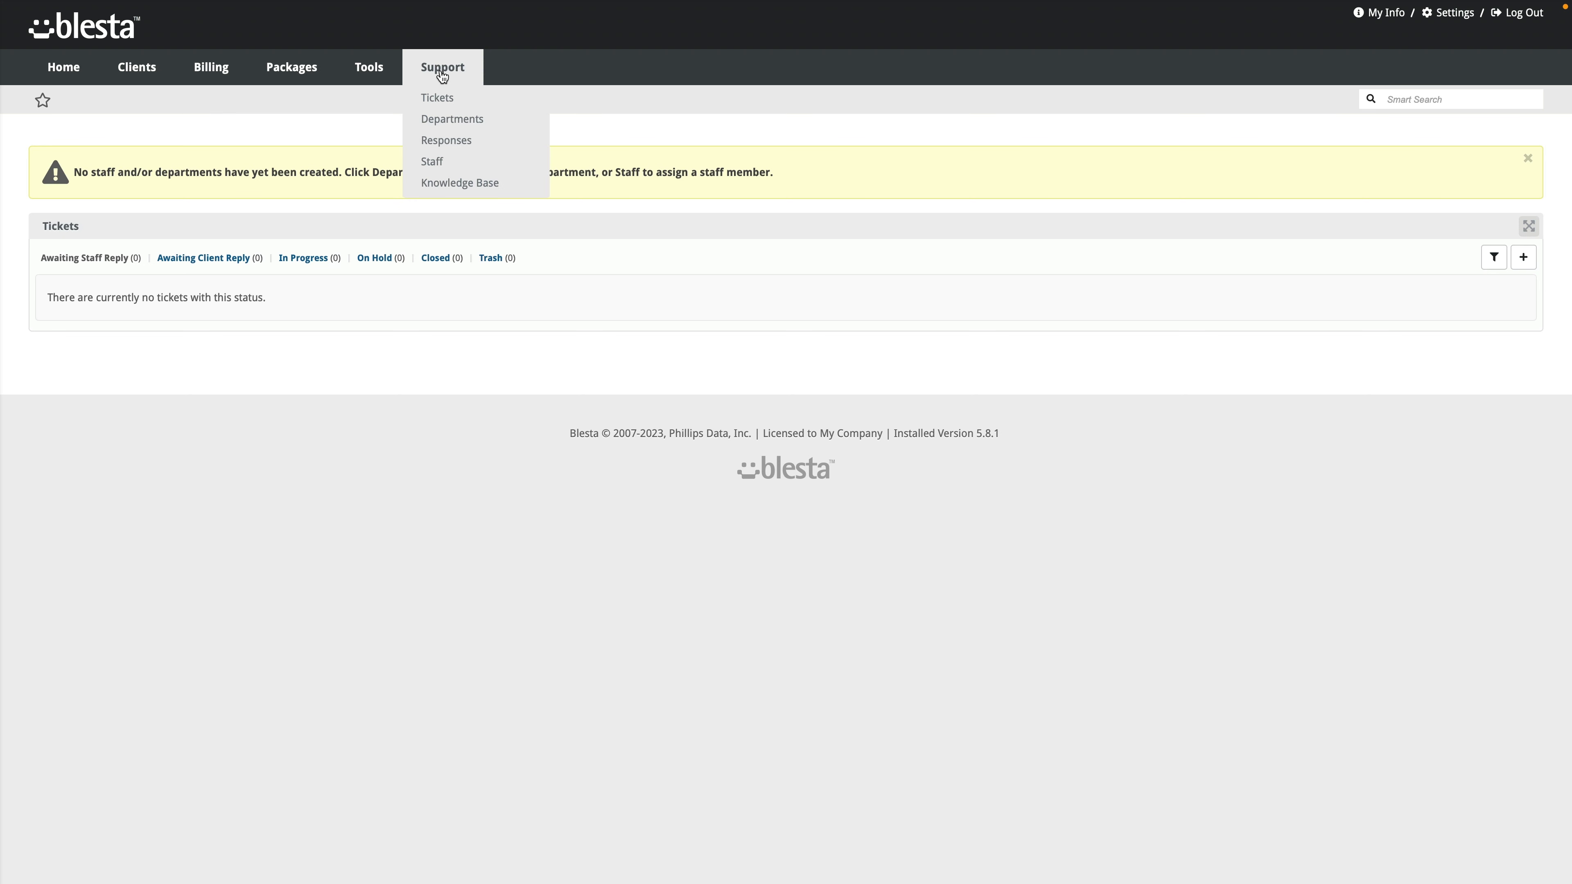
pyautogui.click(449, 124)
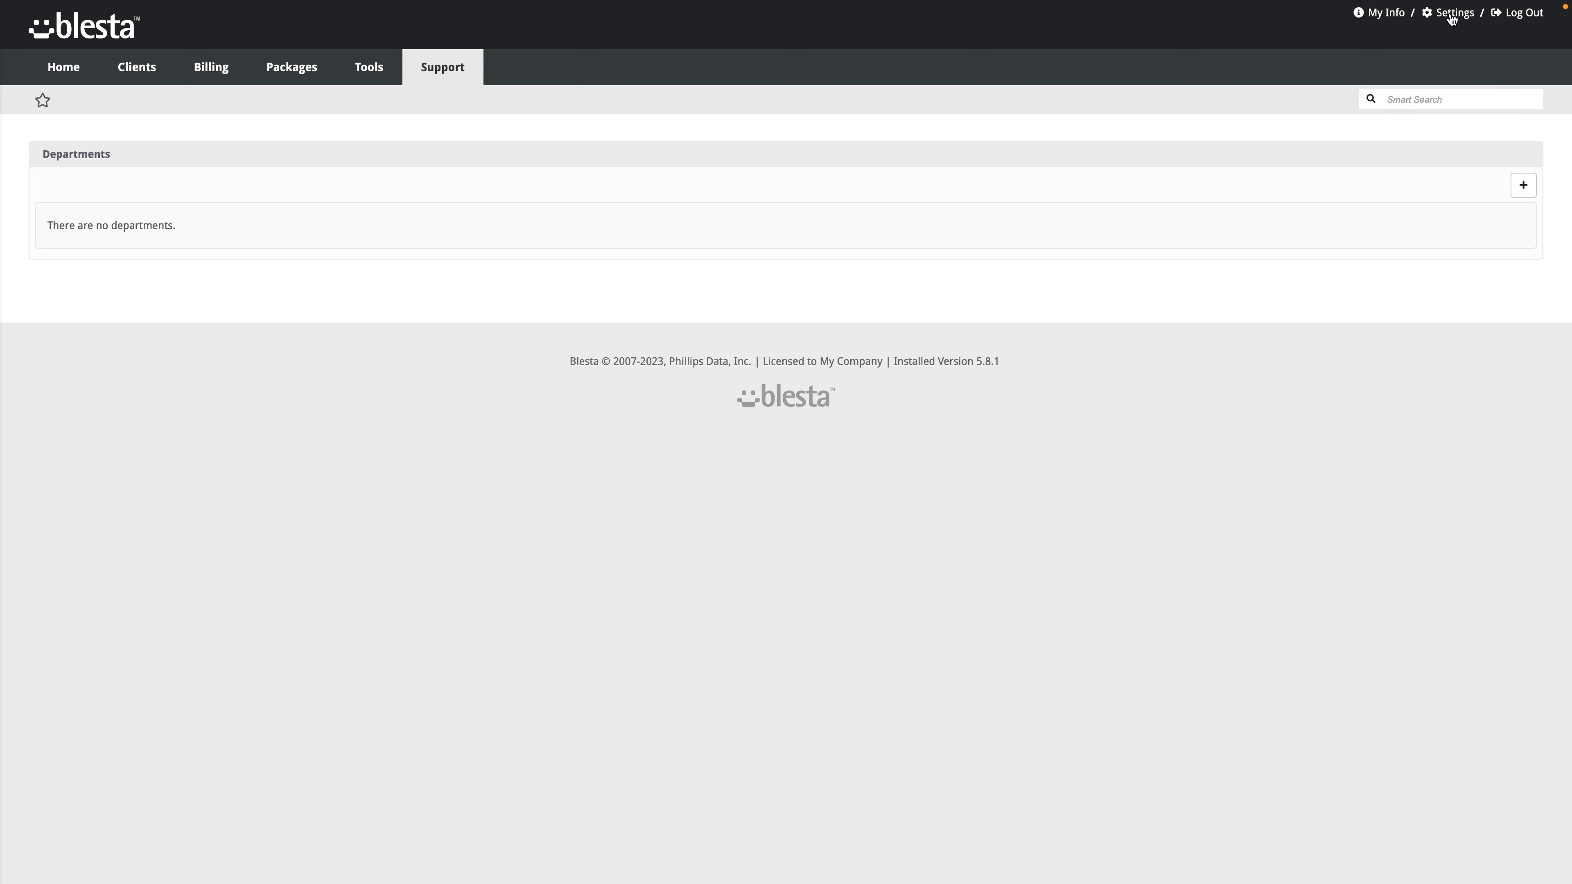
# Step: In Settings, compare the Company and System tabs, then open System > General basic setup
pyautogui.click(1451, 15)
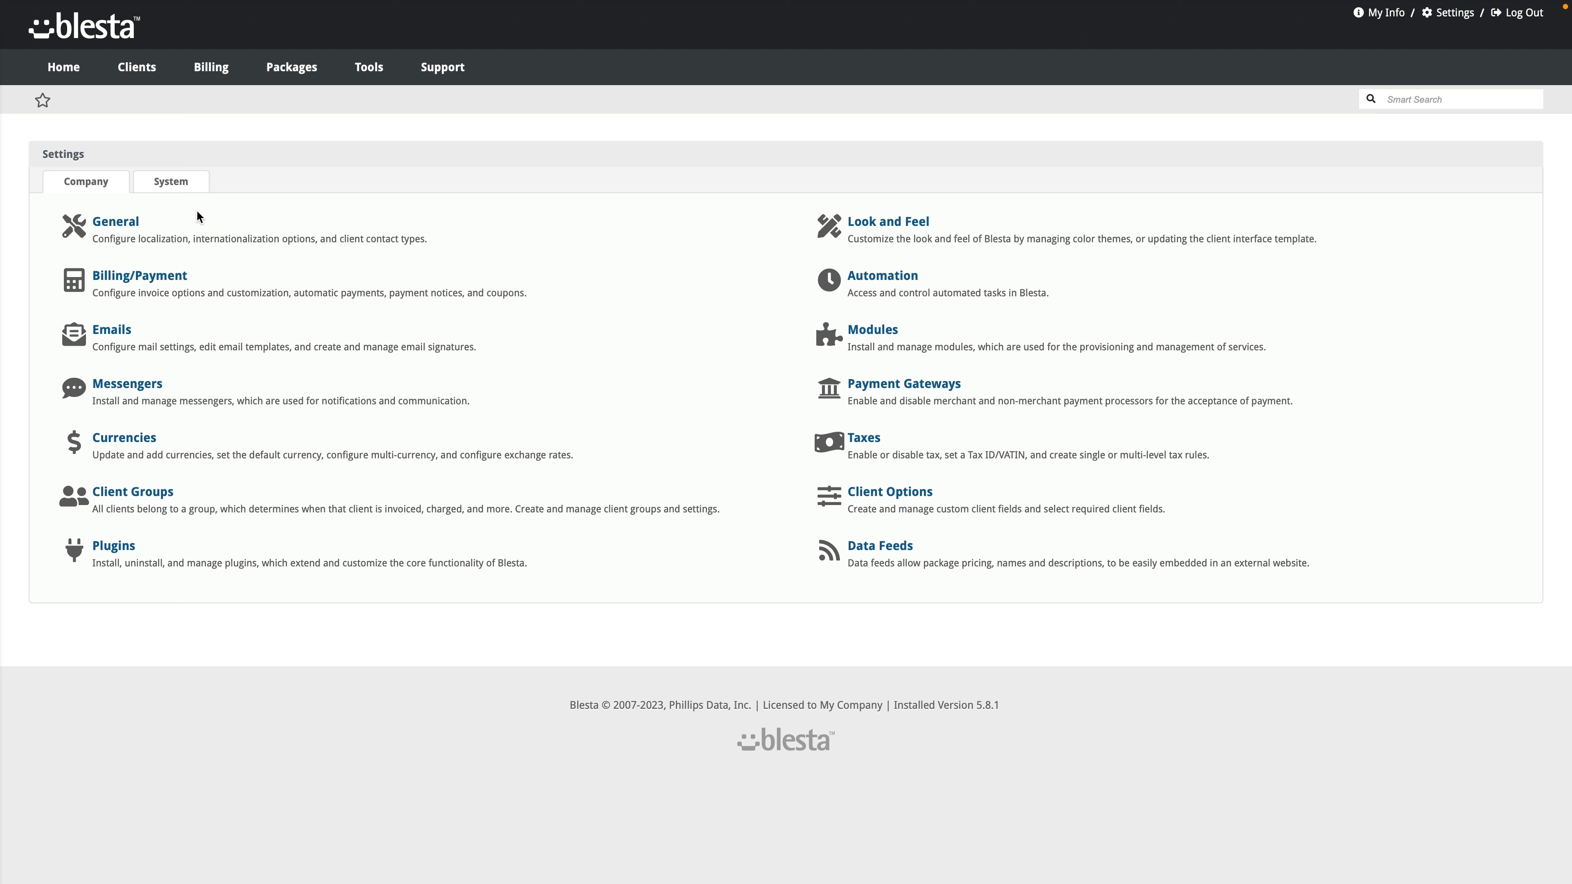
pyautogui.click(190, 187)
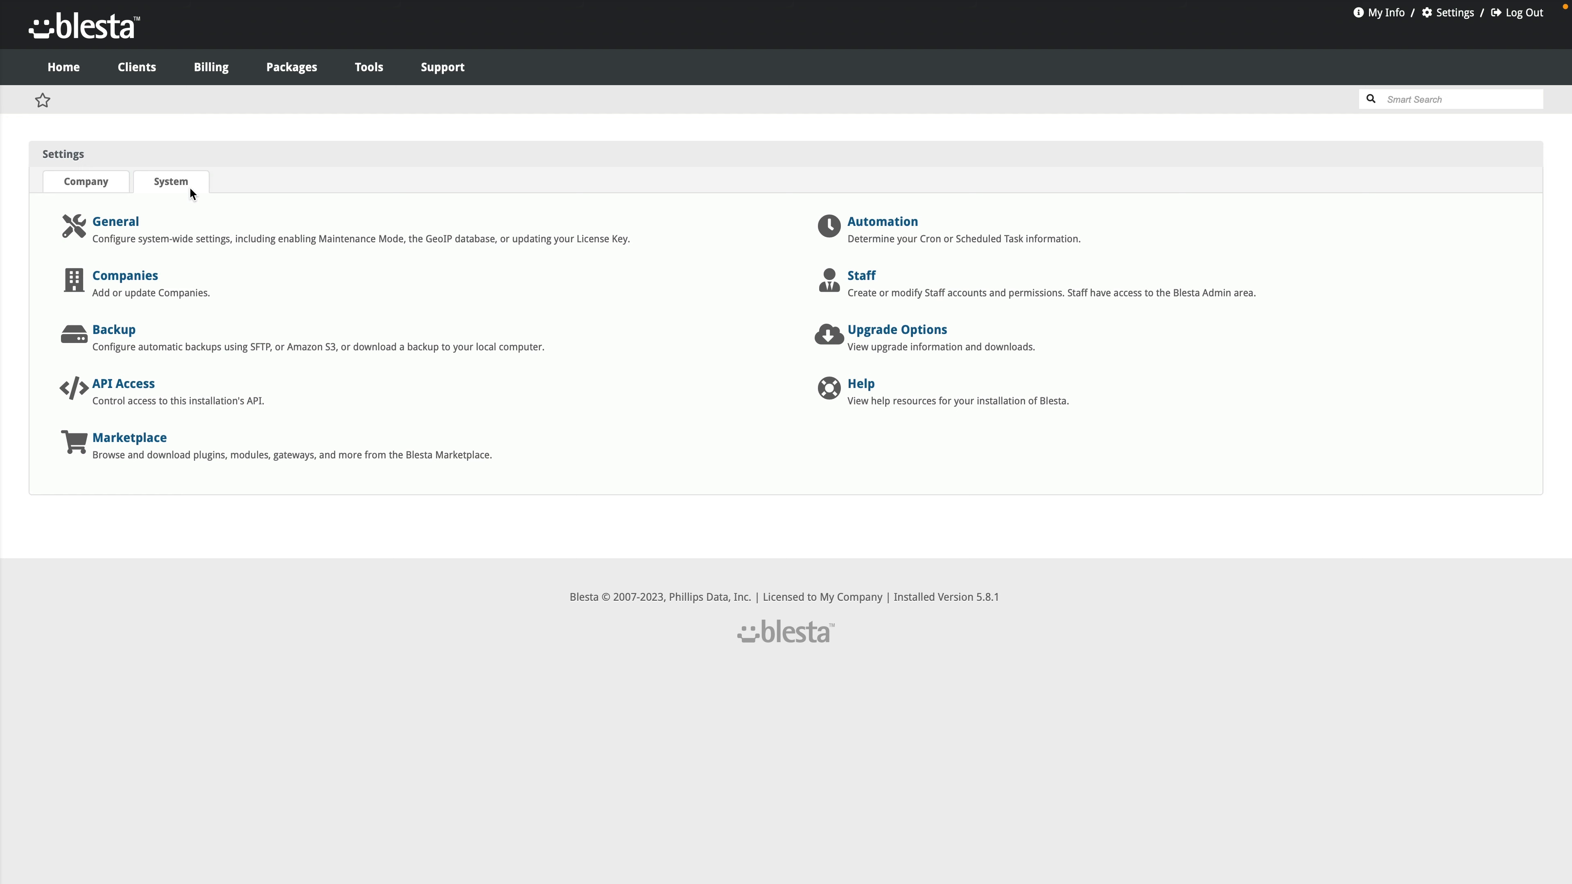
pyautogui.click(112, 186)
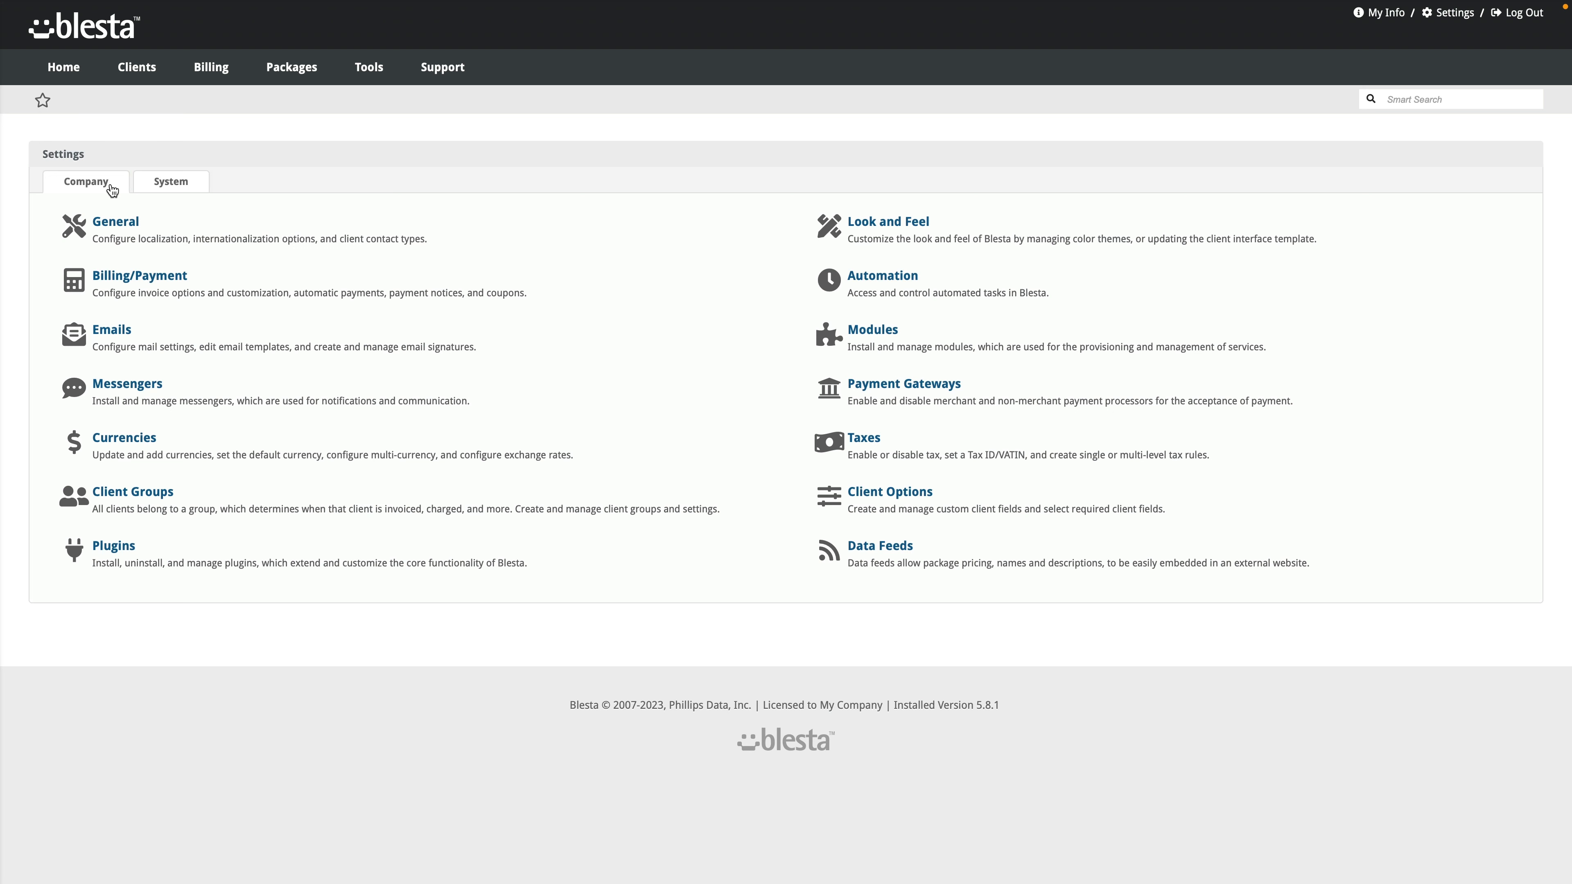
pyautogui.click(167, 186)
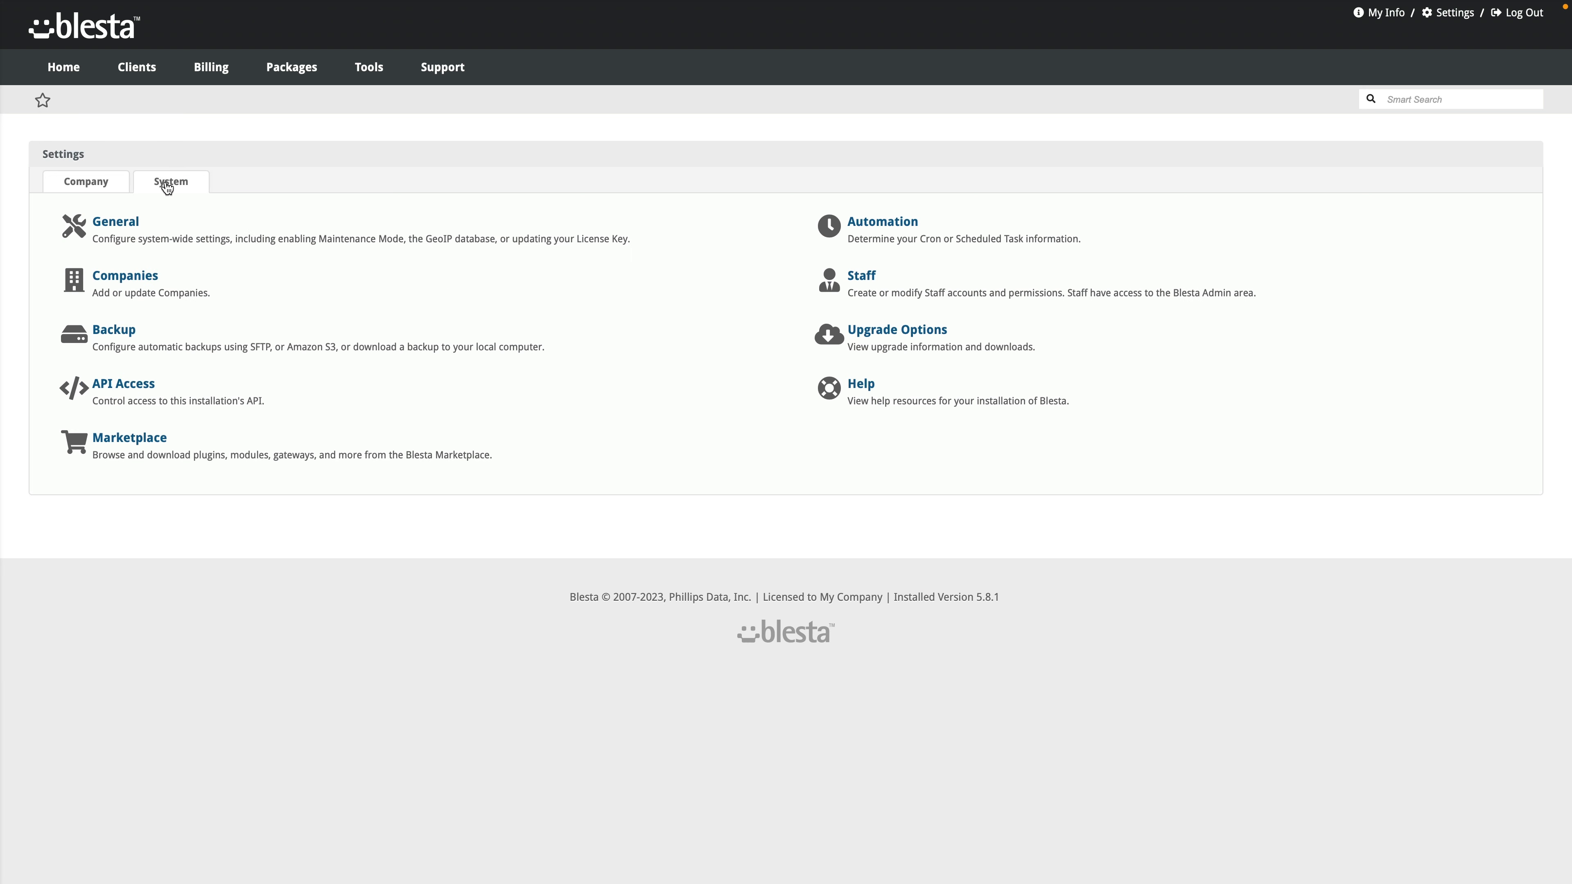
pyautogui.click(124, 232)
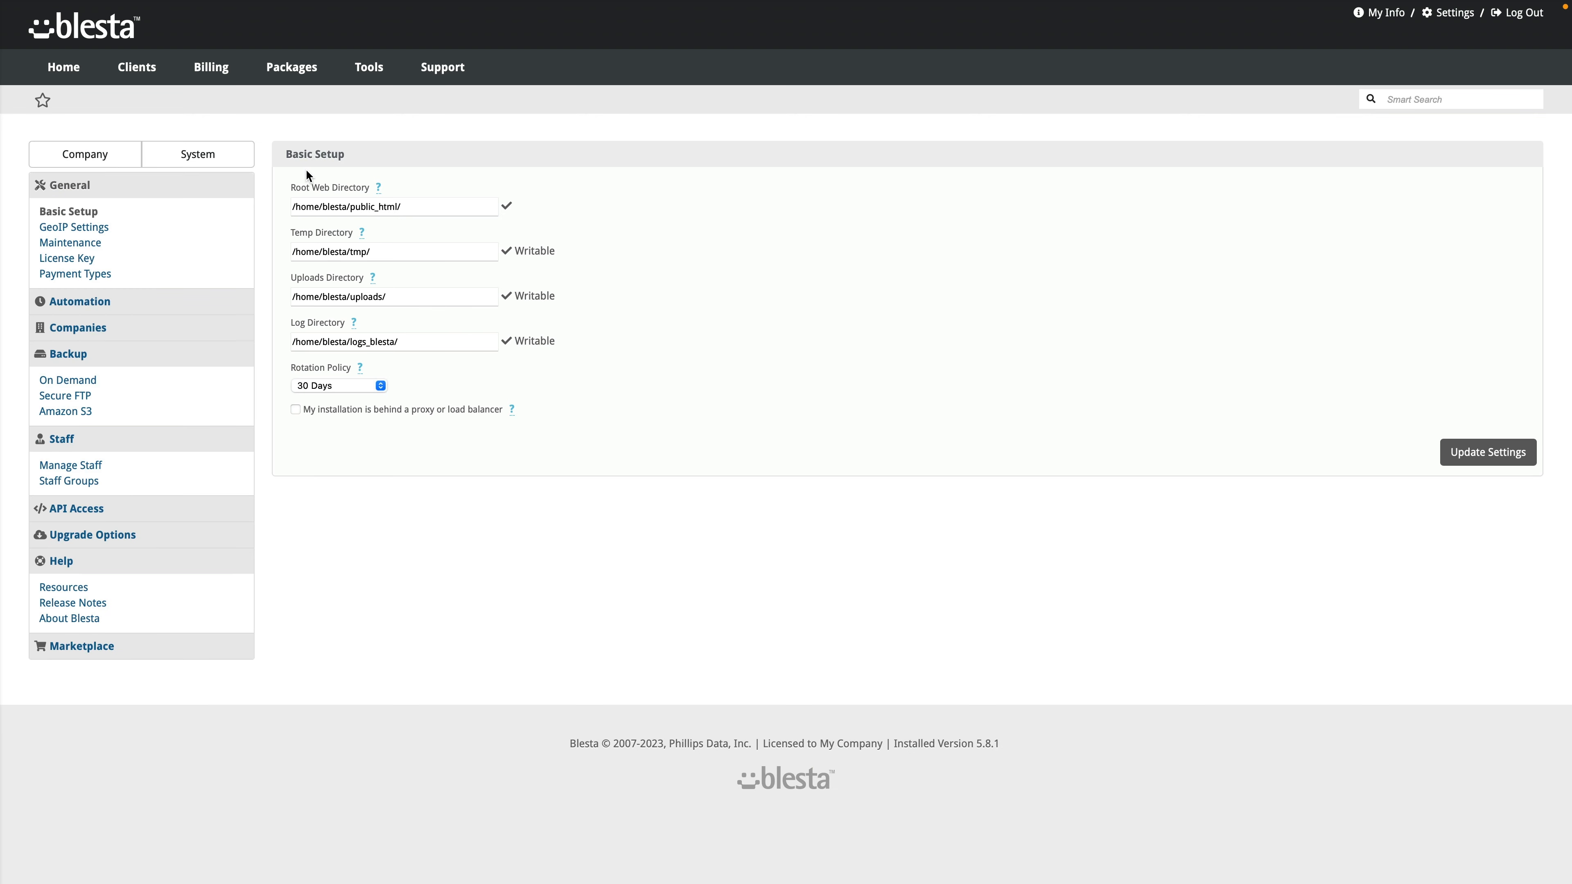
pyautogui.click(379, 386)
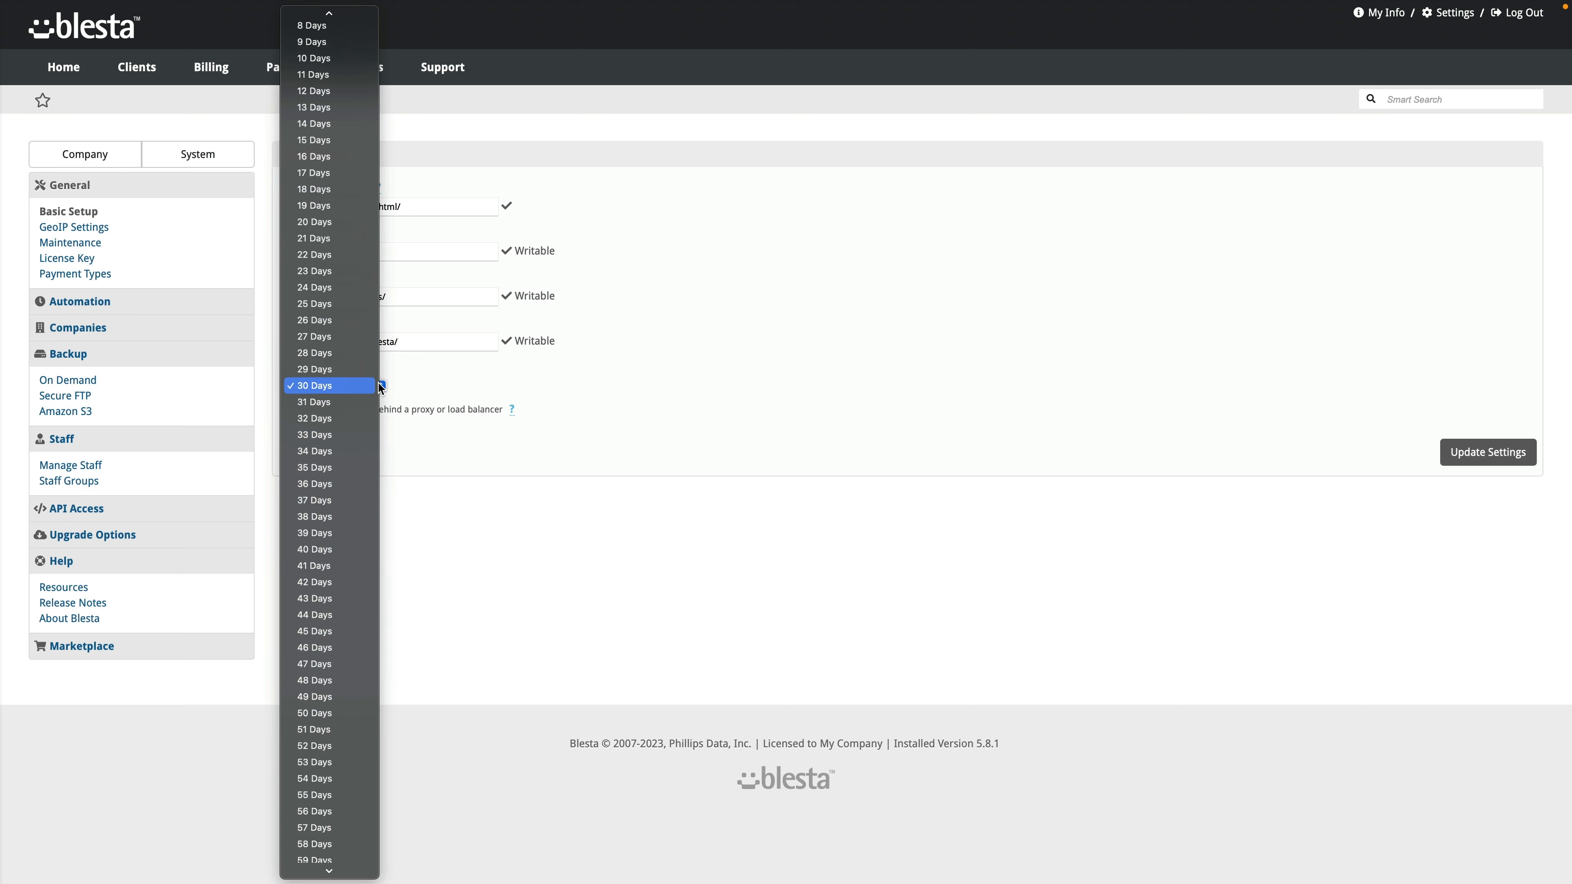
pyautogui.click(411, 390)
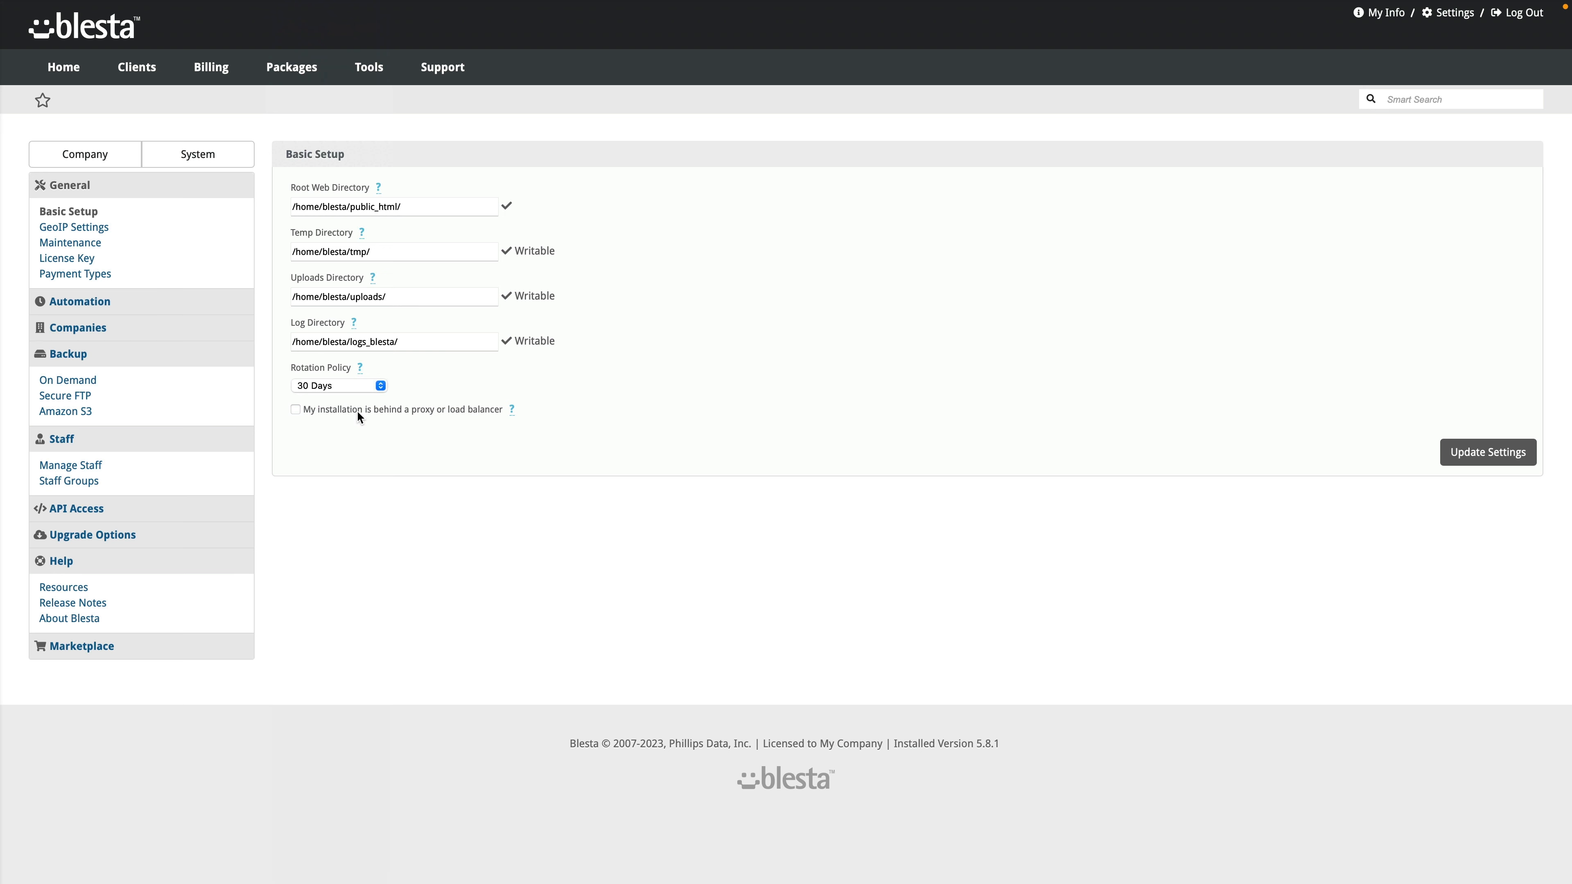
# Step: Start a new staff group from the Staff Groups list
pyautogui.moveTo(512, 412)
pyautogui.click(91, 469)
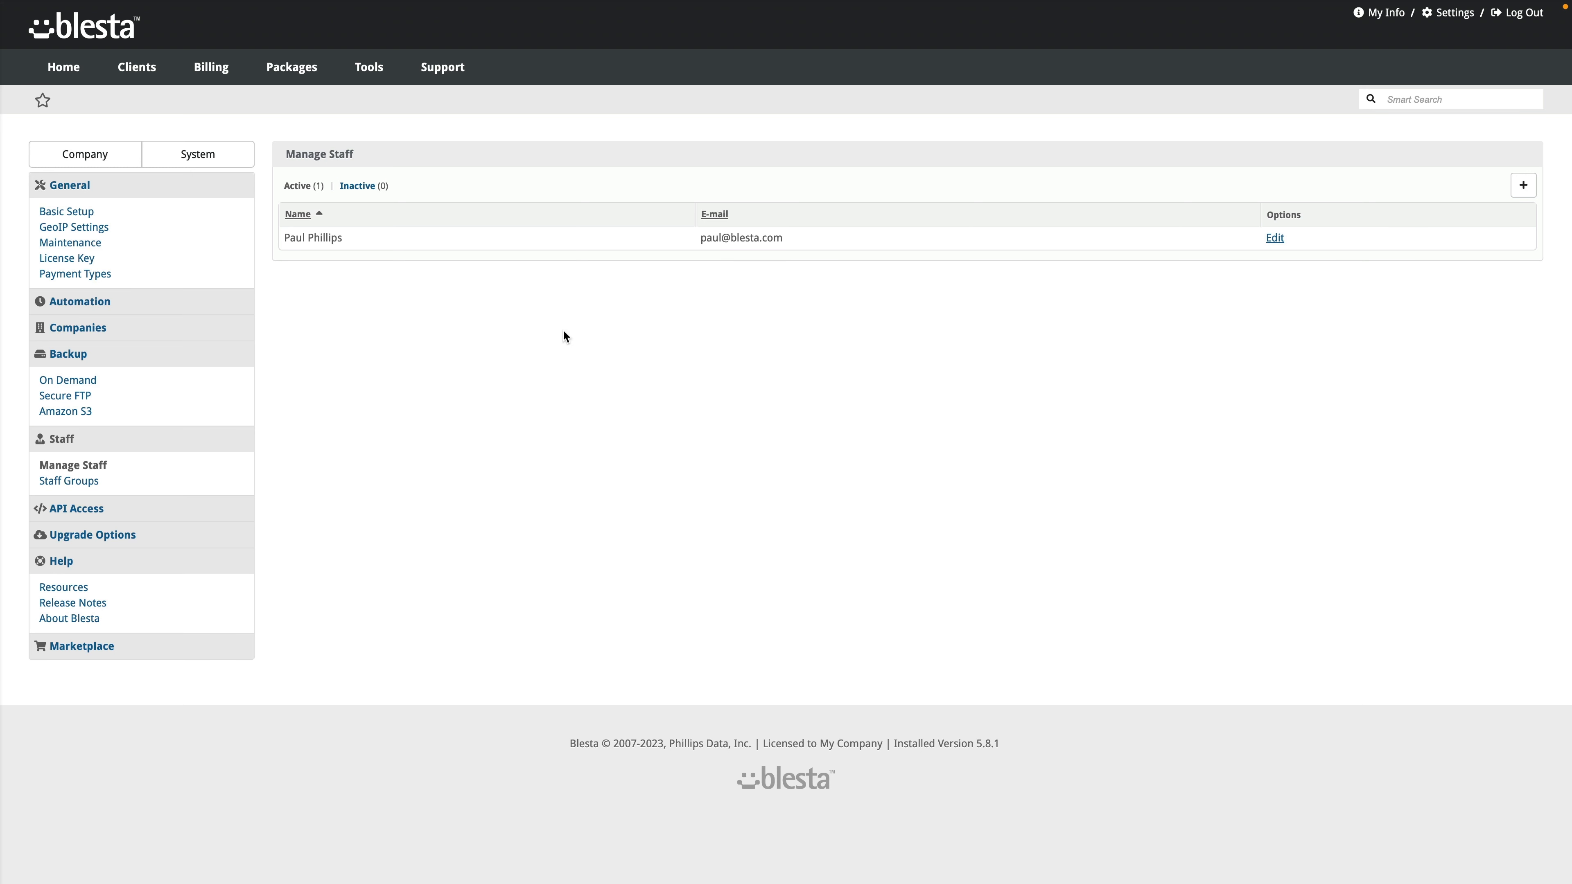
pyautogui.click(83, 486)
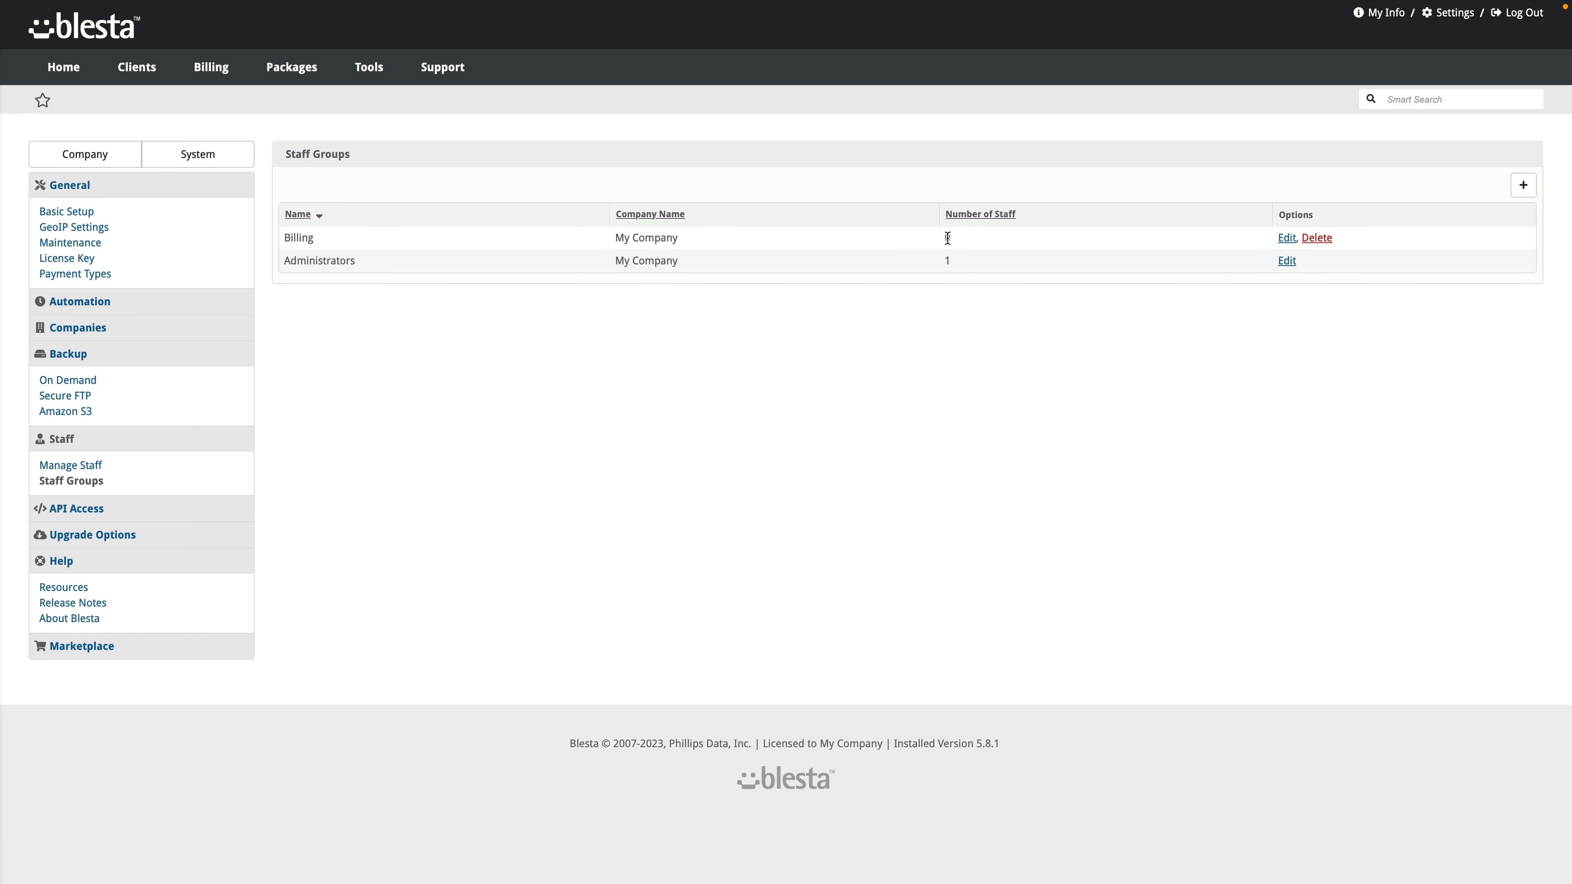
pyautogui.click(1523, 187)
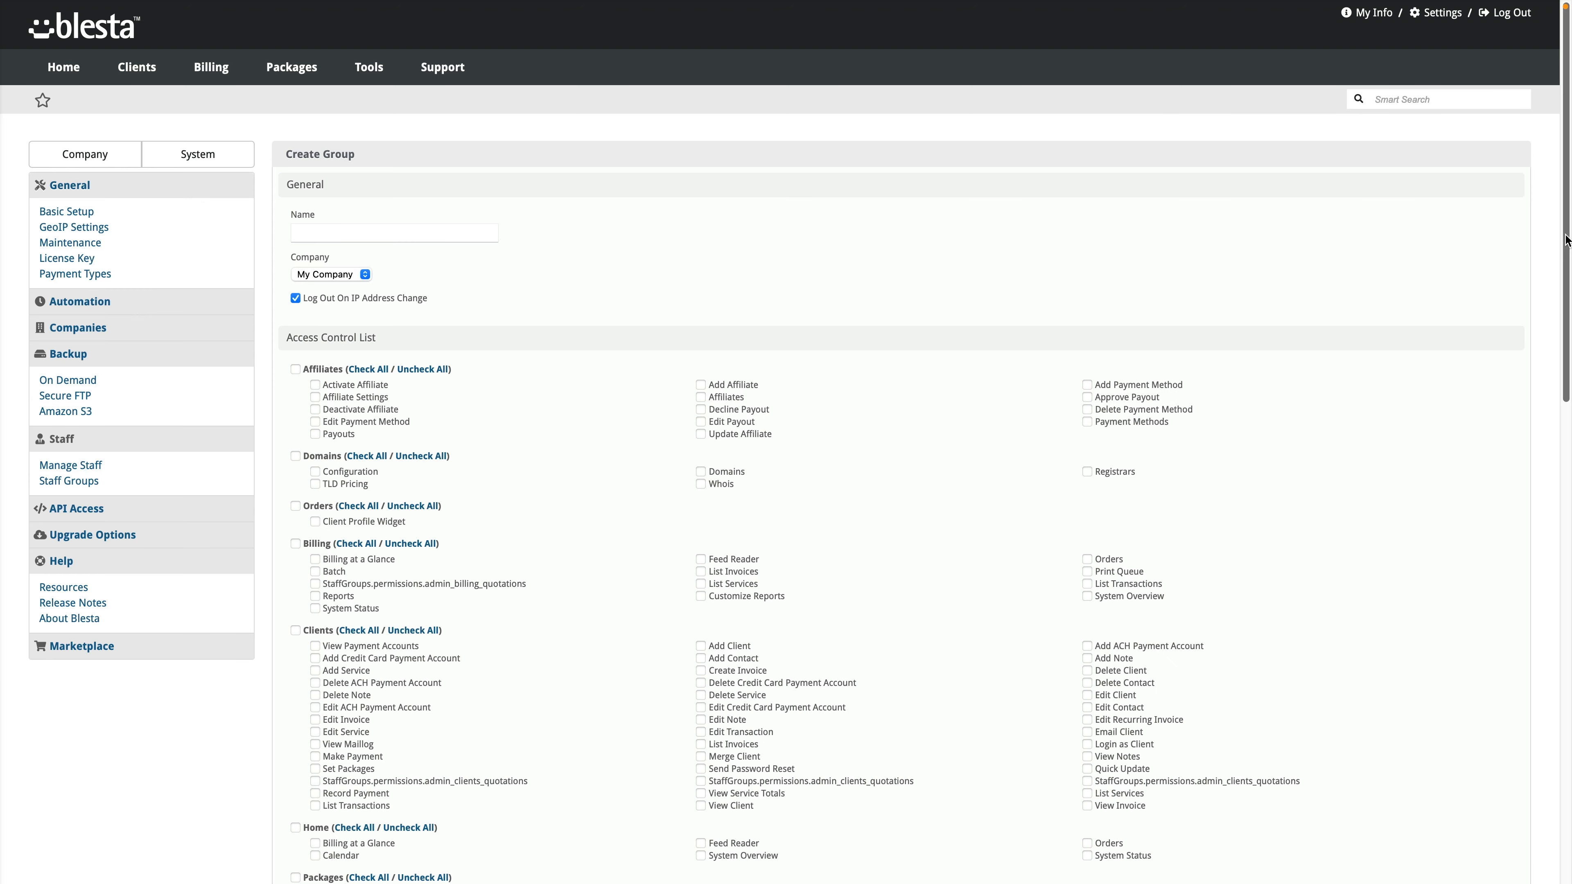
# Step: Tick all Support permissions in the group's access list and return to the form's top
pyautogui.moveTo(1566, 241); pyautogui.dragTo(1460, 361)
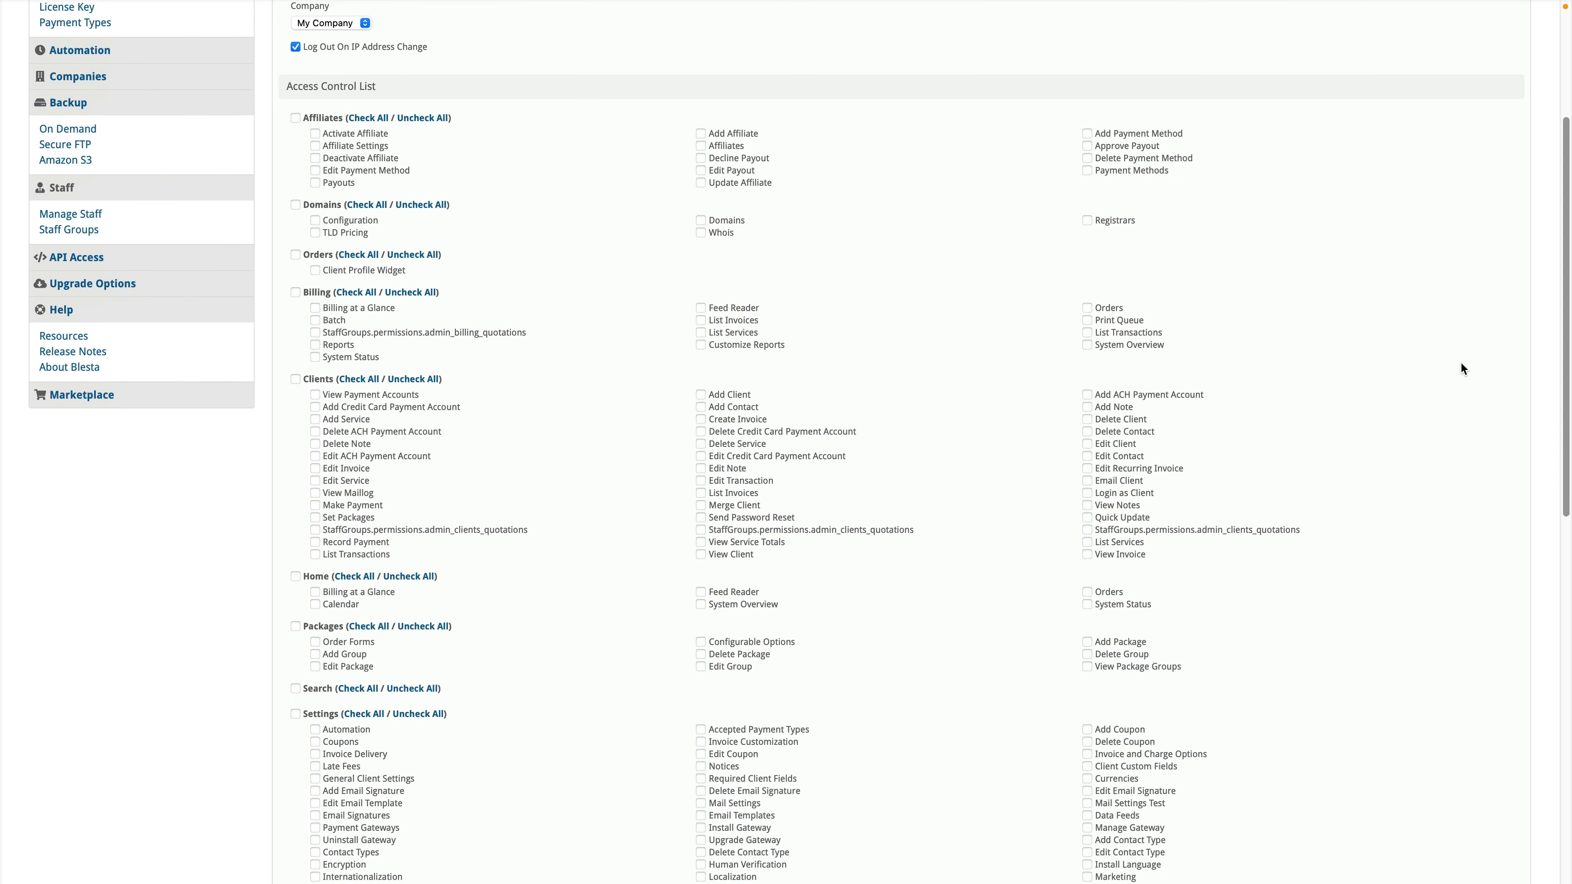
pyautogui.scroll(-2, 371, 371)
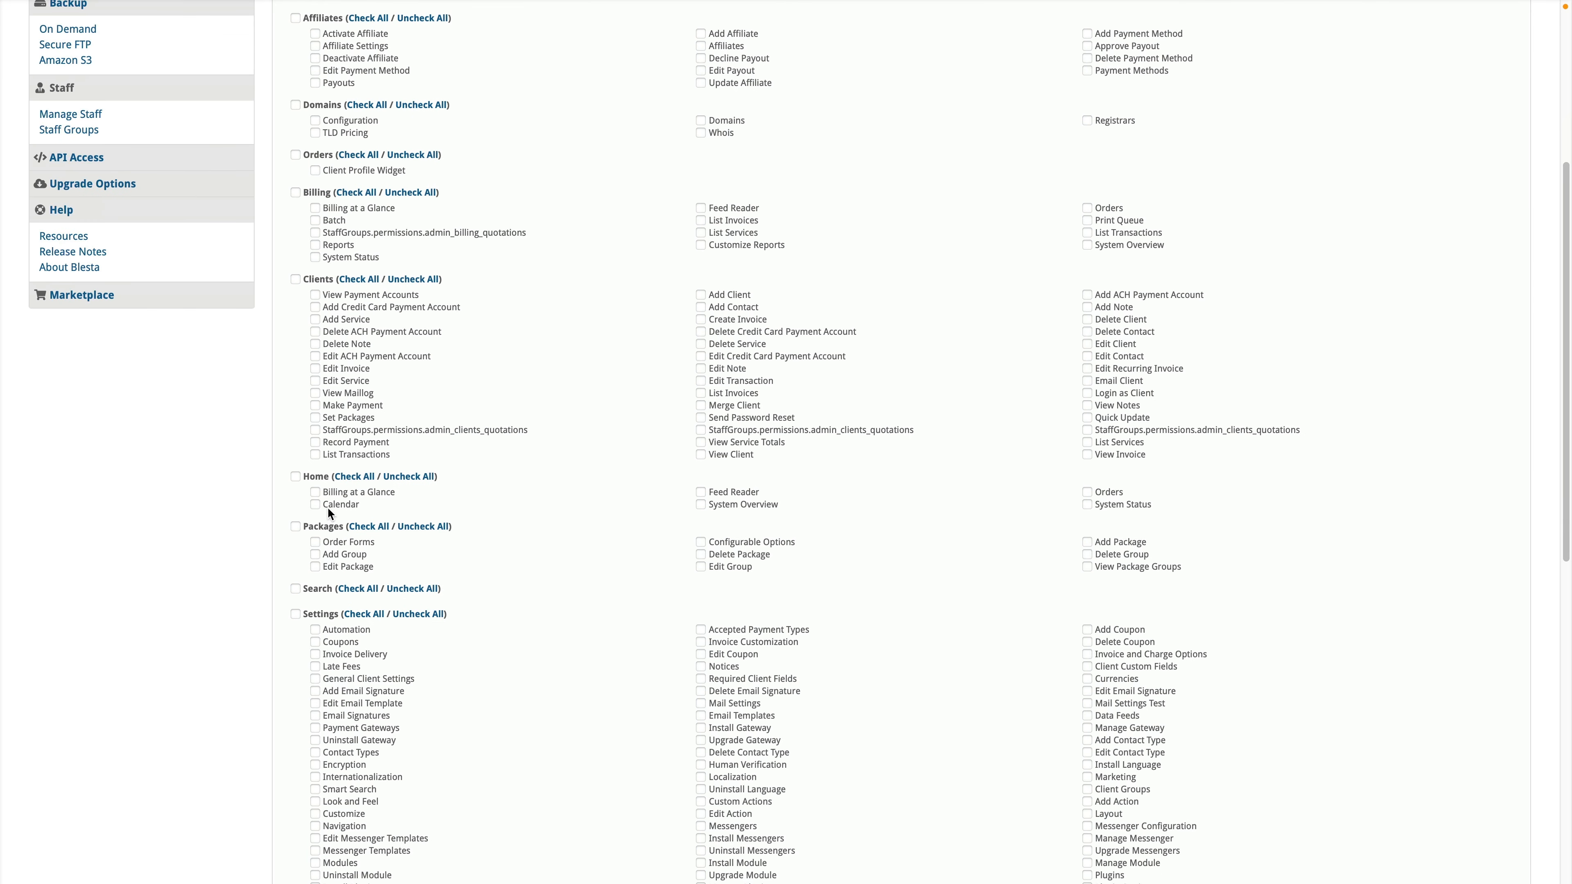
pyautogui.scroll(-12, 332, 528)
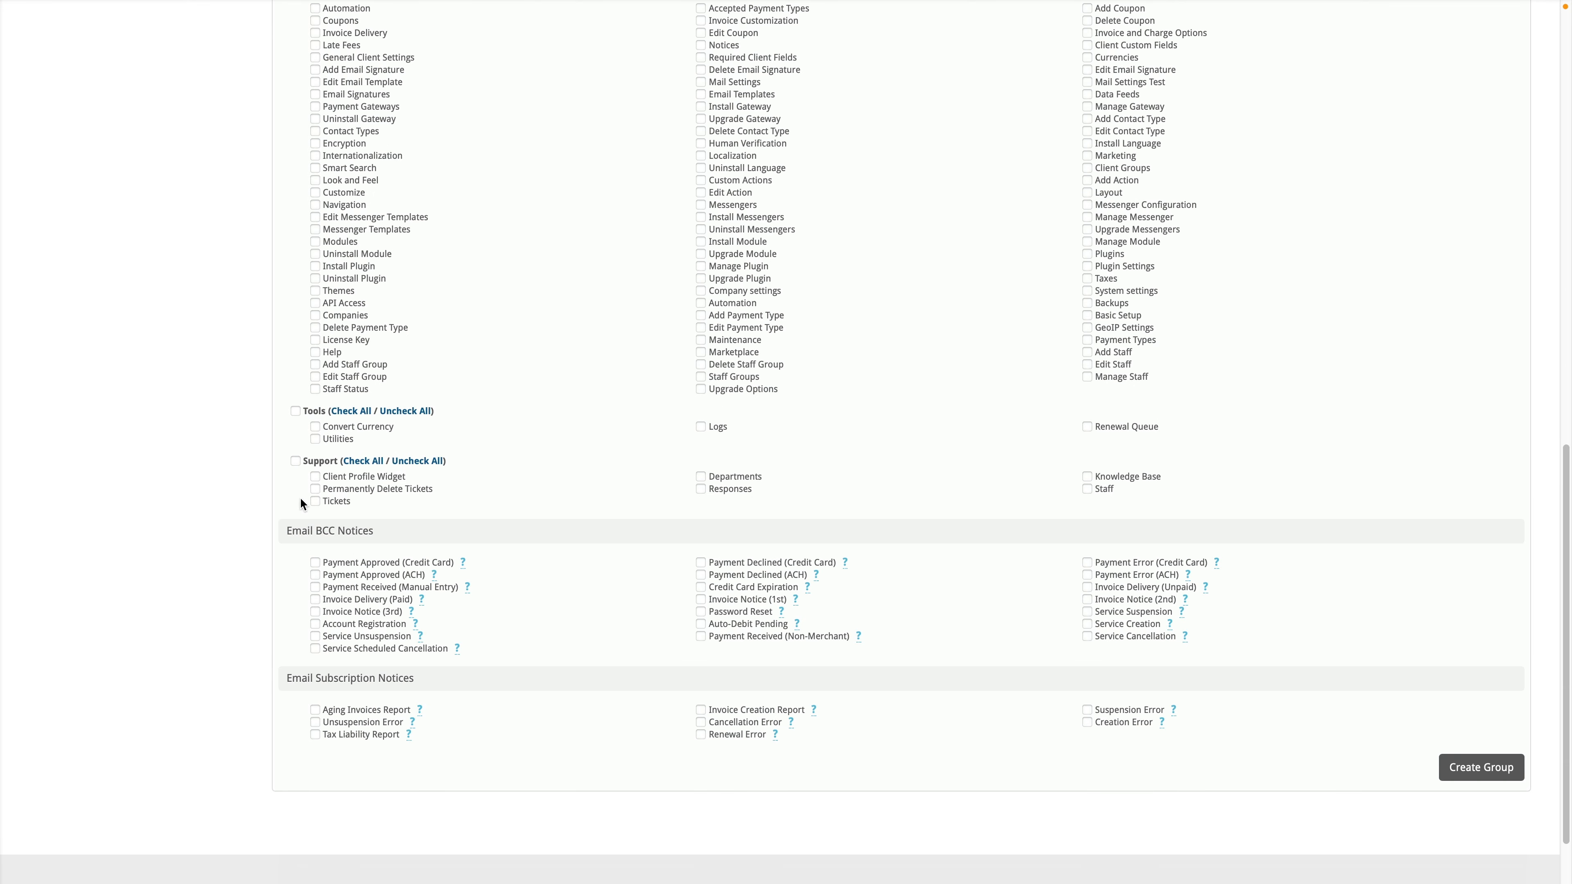
pyautogui.click(295, 461)
pyautogui.press('Home')
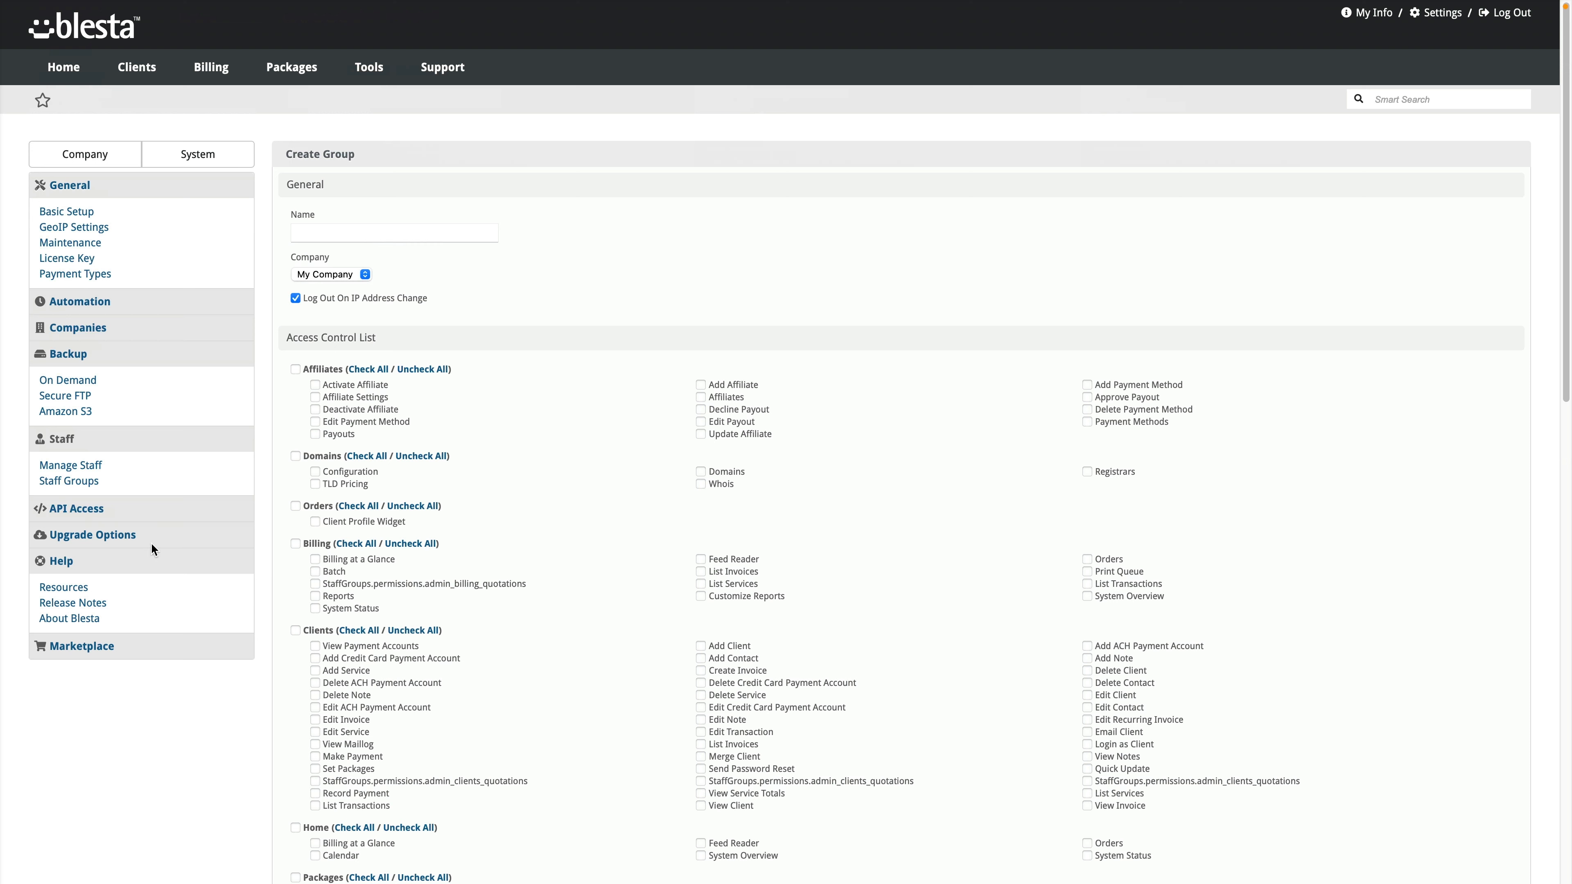
# Step: Add a staff member in the Billing - My Company group, two-factor left at None
pyautogui.click(92, 468)
pyautogui.click(1525, 186)
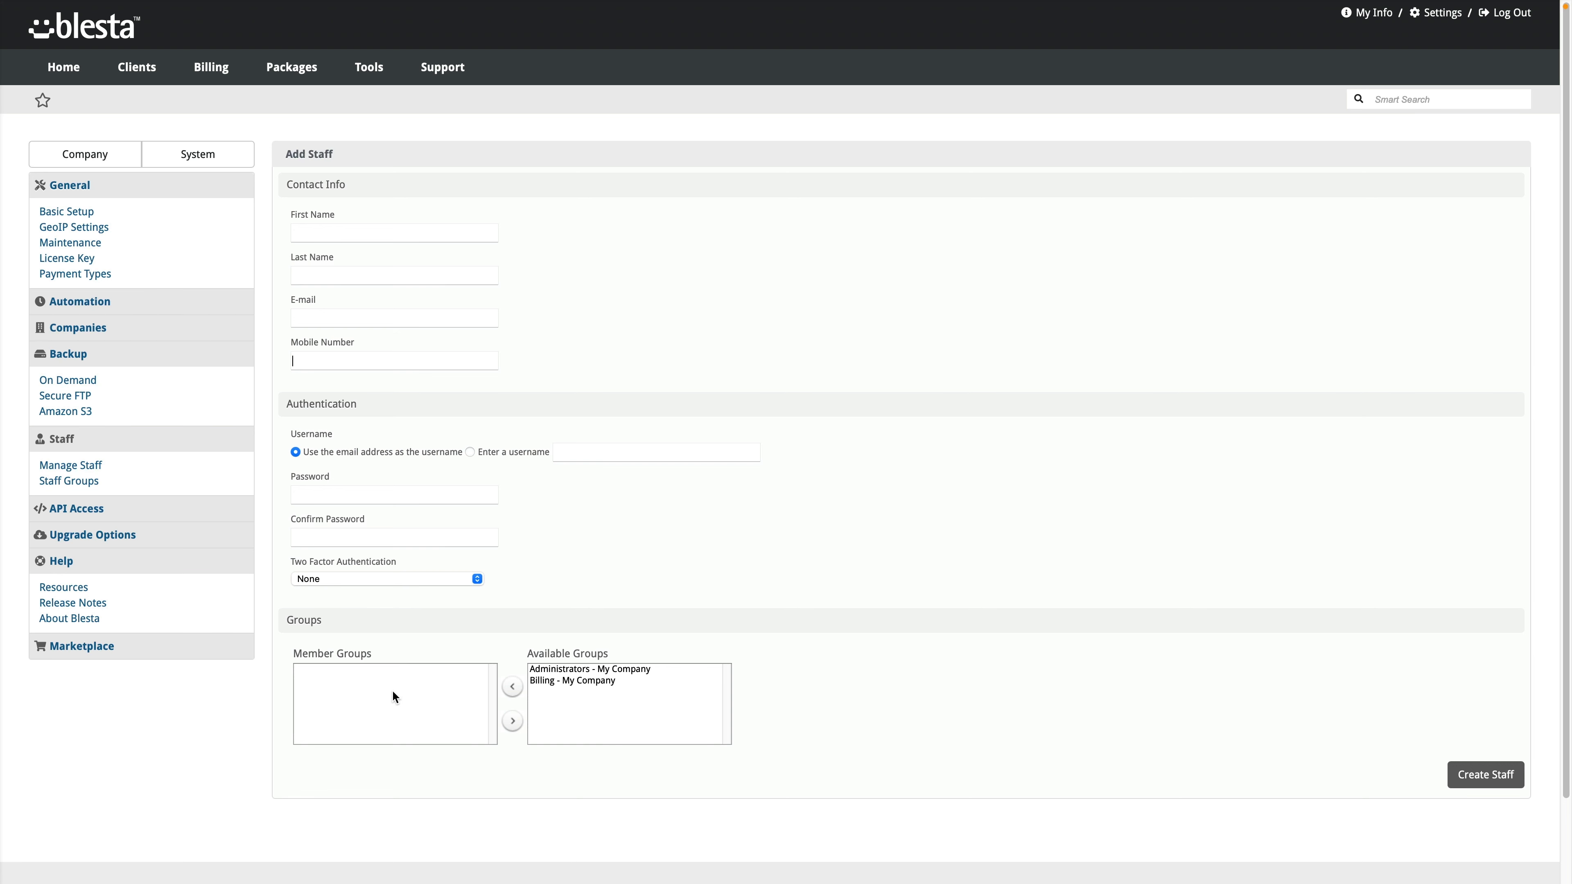
pyautogui.click(574, 681)
pyautogui.click(514, 693)
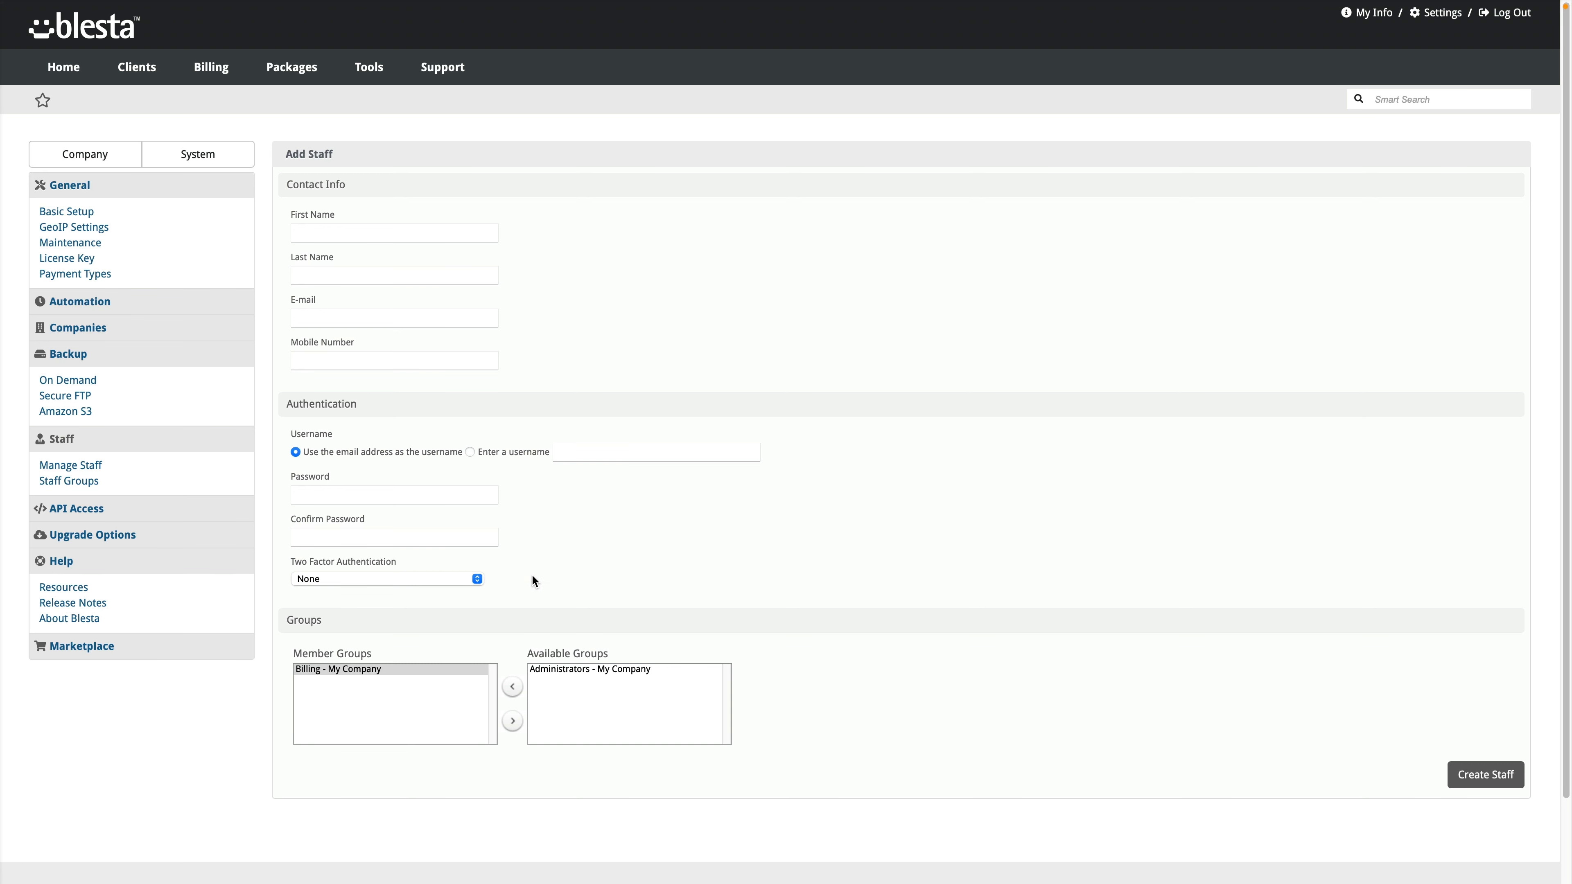
pyautogui.click(467, 578)
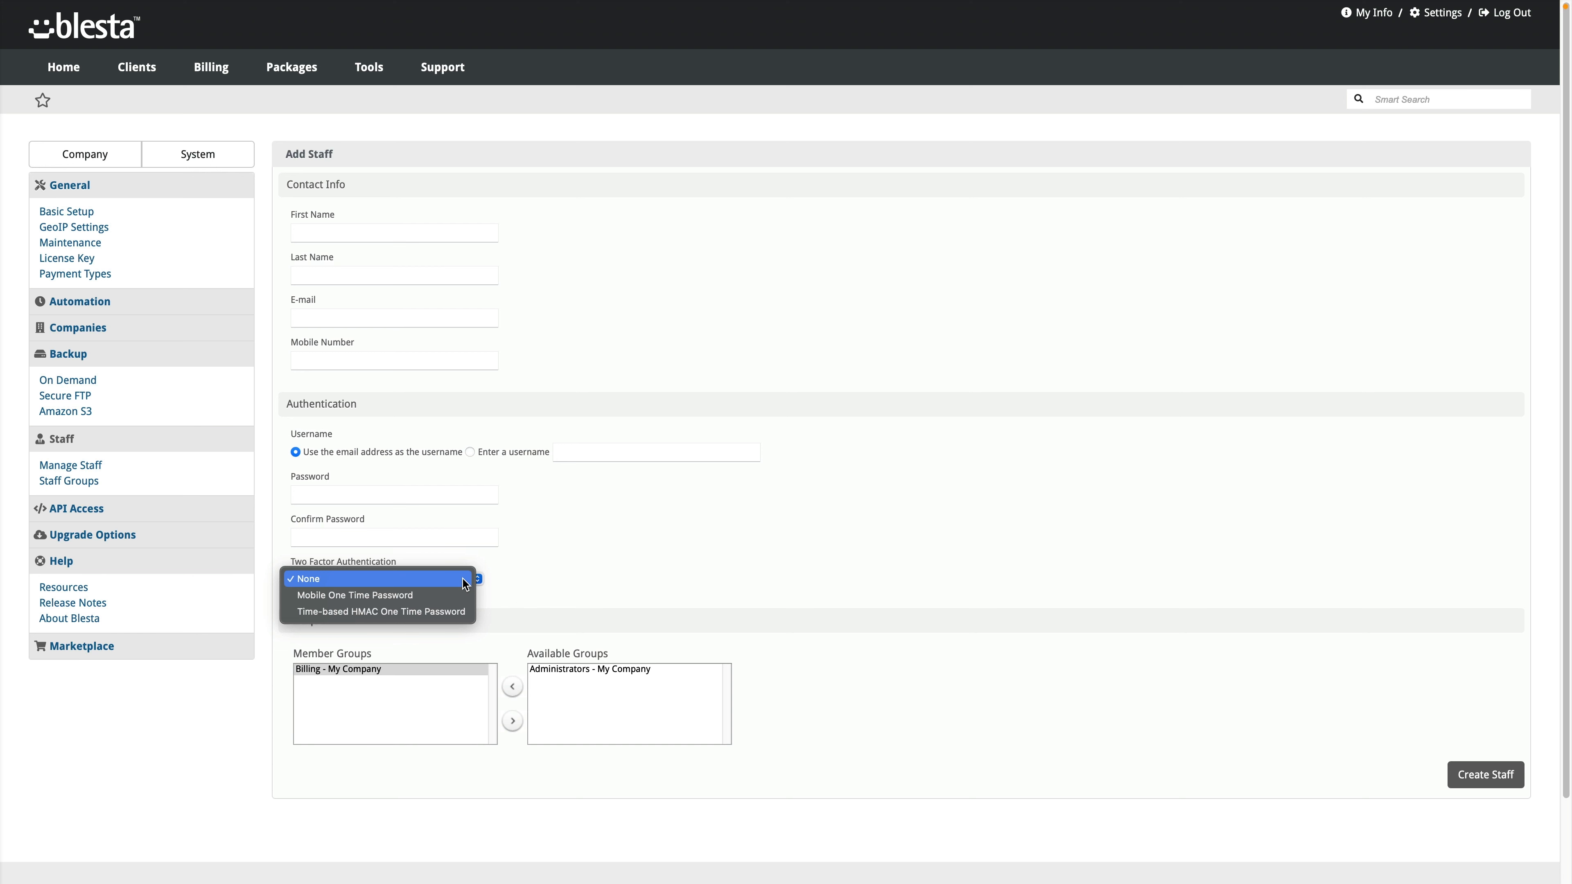
pyautogui.click(551, 586)
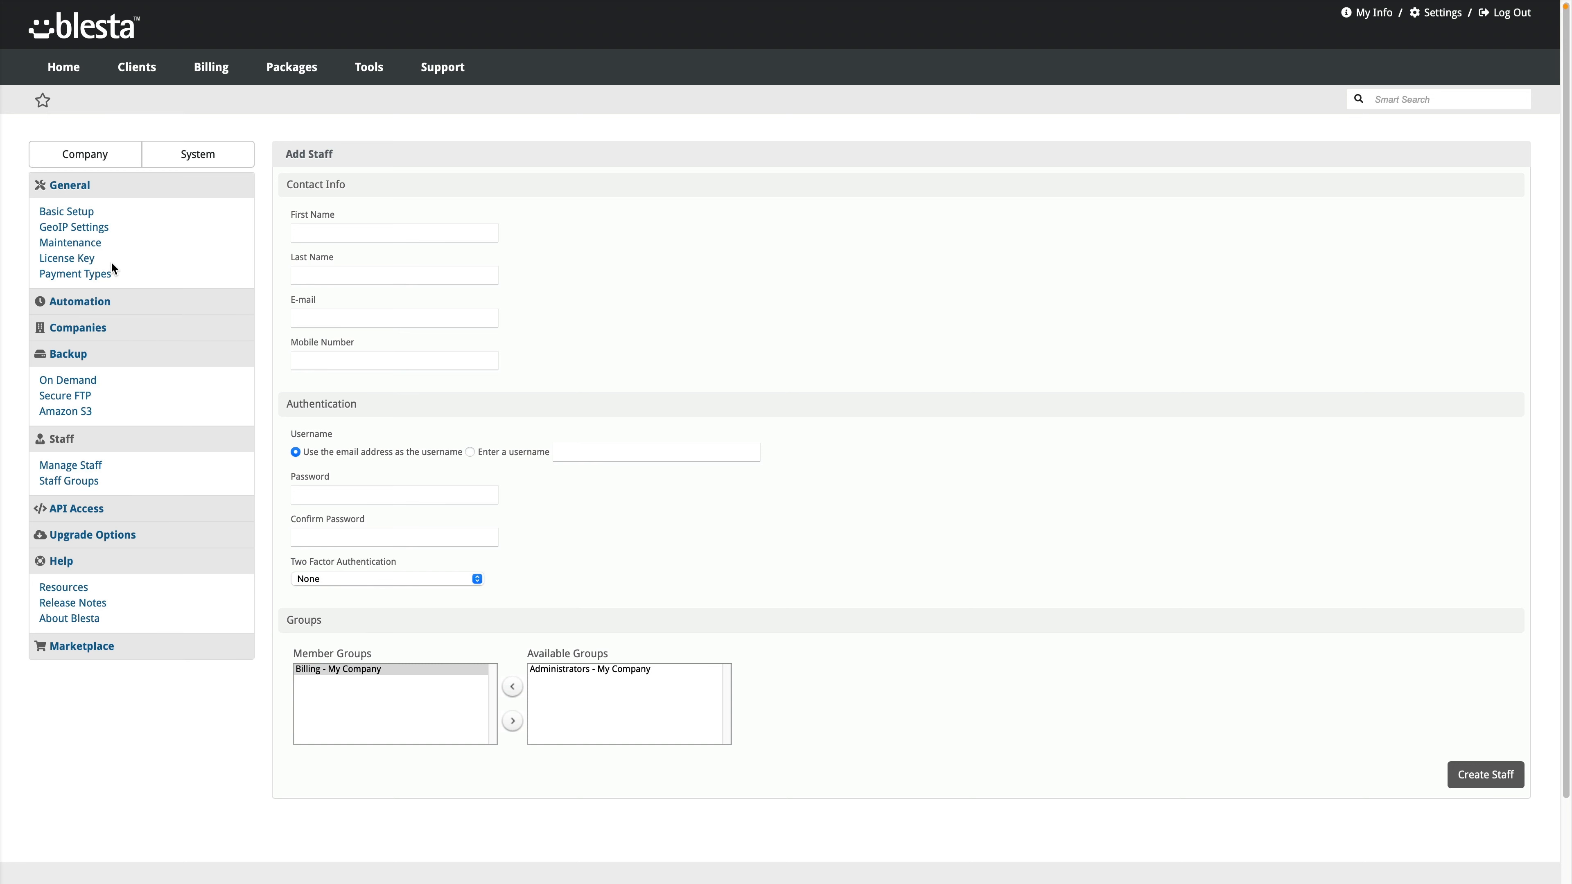
# Step: Visit the License Key page, then go to the company Settings overview
pyautogui.click(83, 264)
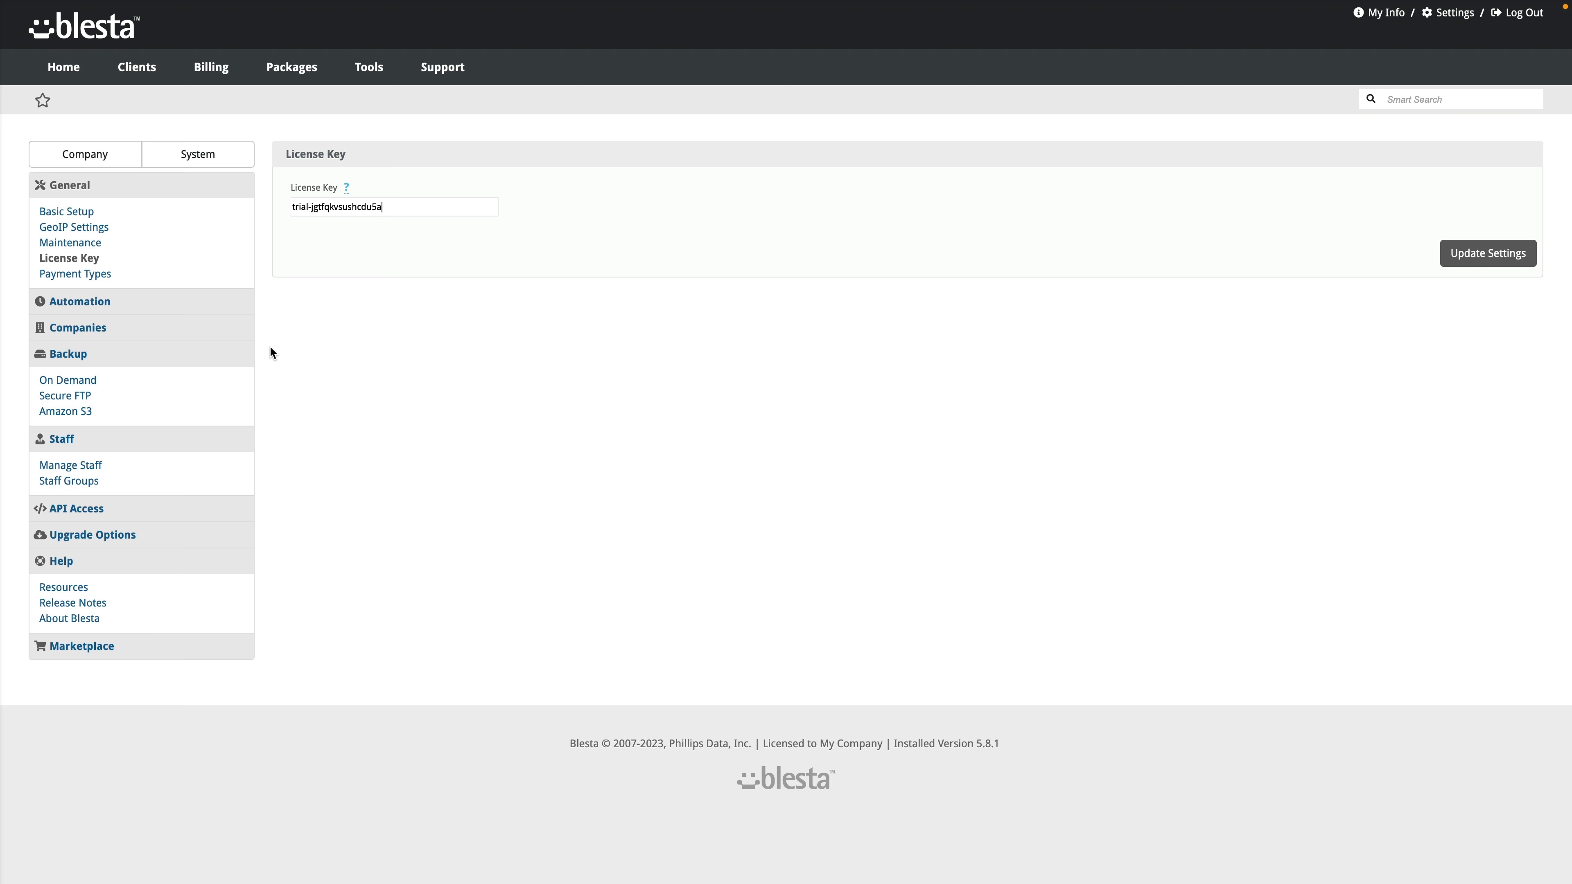
pyautogui.click(117, 160)
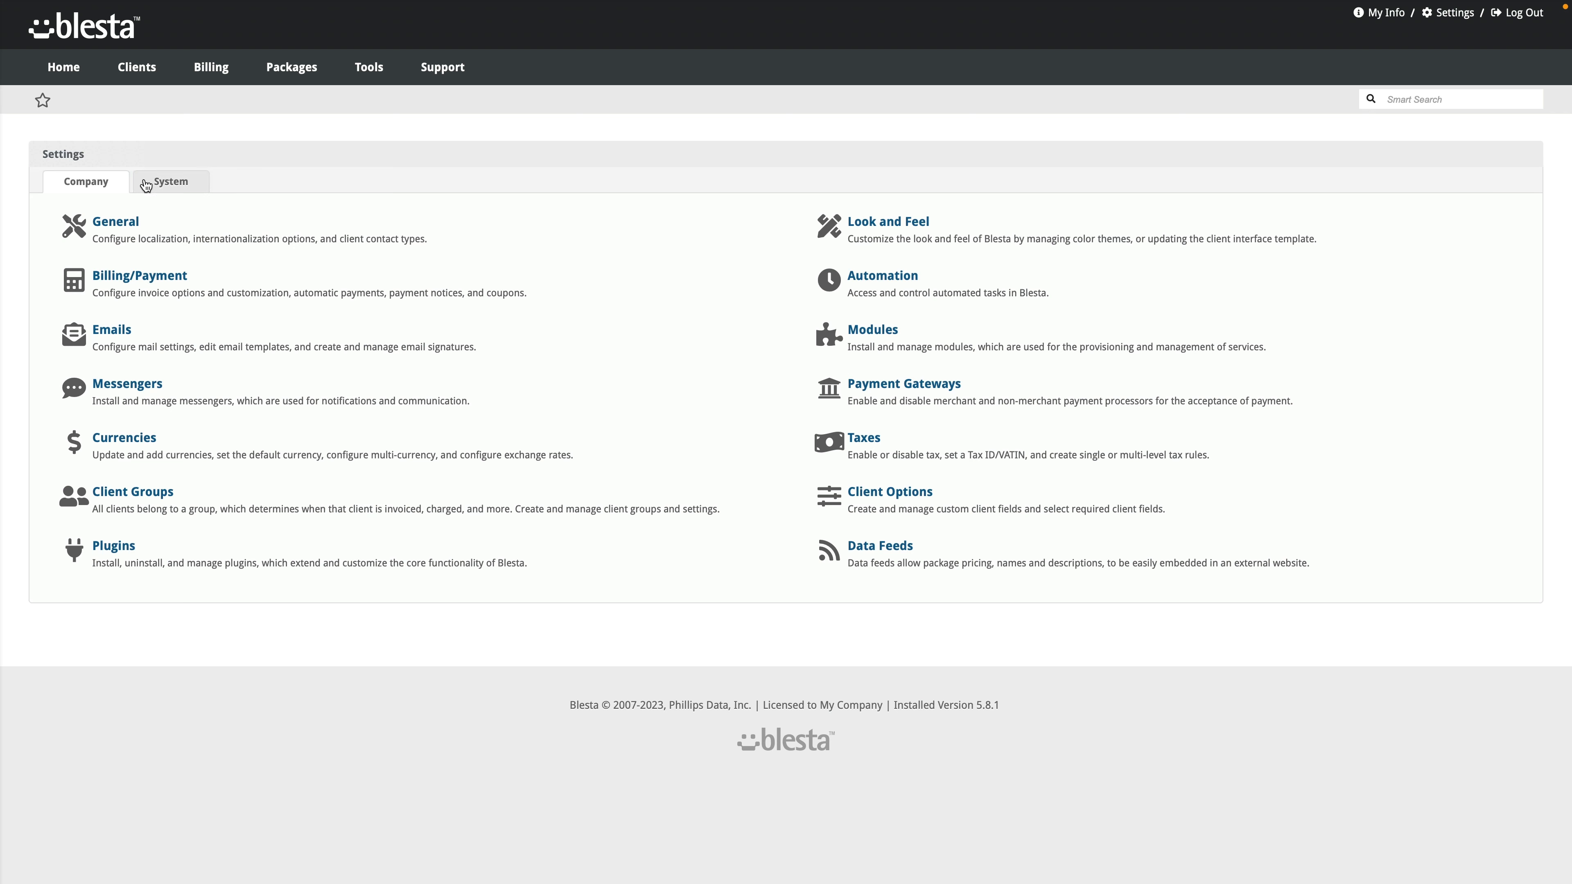
# Step: Apply the Yesteryear staff theme, switch back to FIVE, then view the Client themes
pyautogui.click(898, 225)
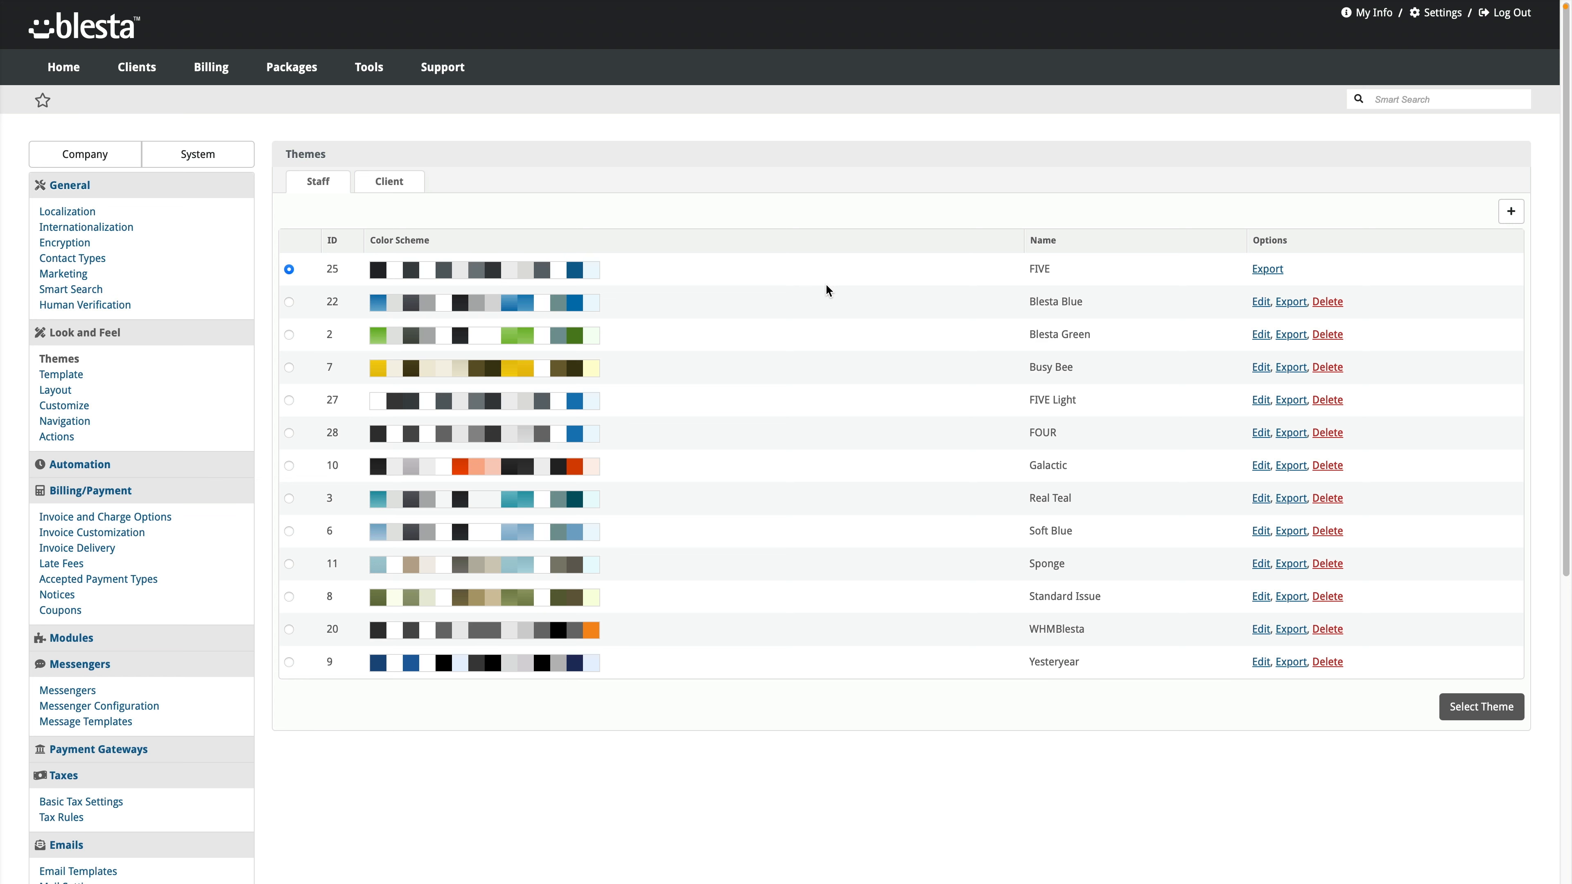
pyautogui.click(290, 662)
pyautogui.click(1452, 709)
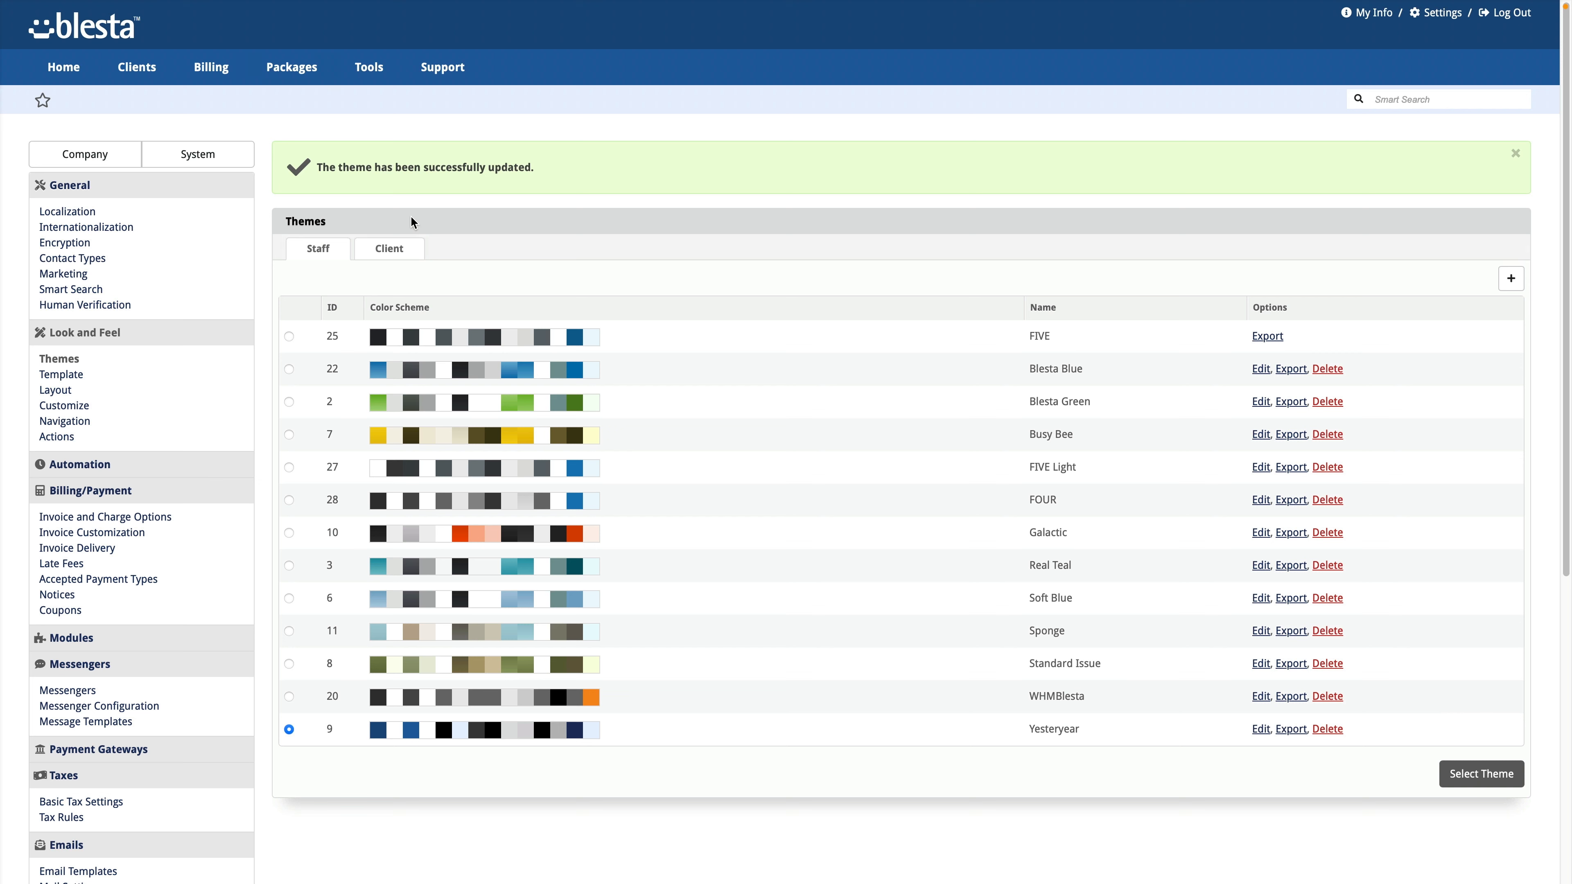
pyautogui.click(289, 336)
pyautogui.click(1471, 781)
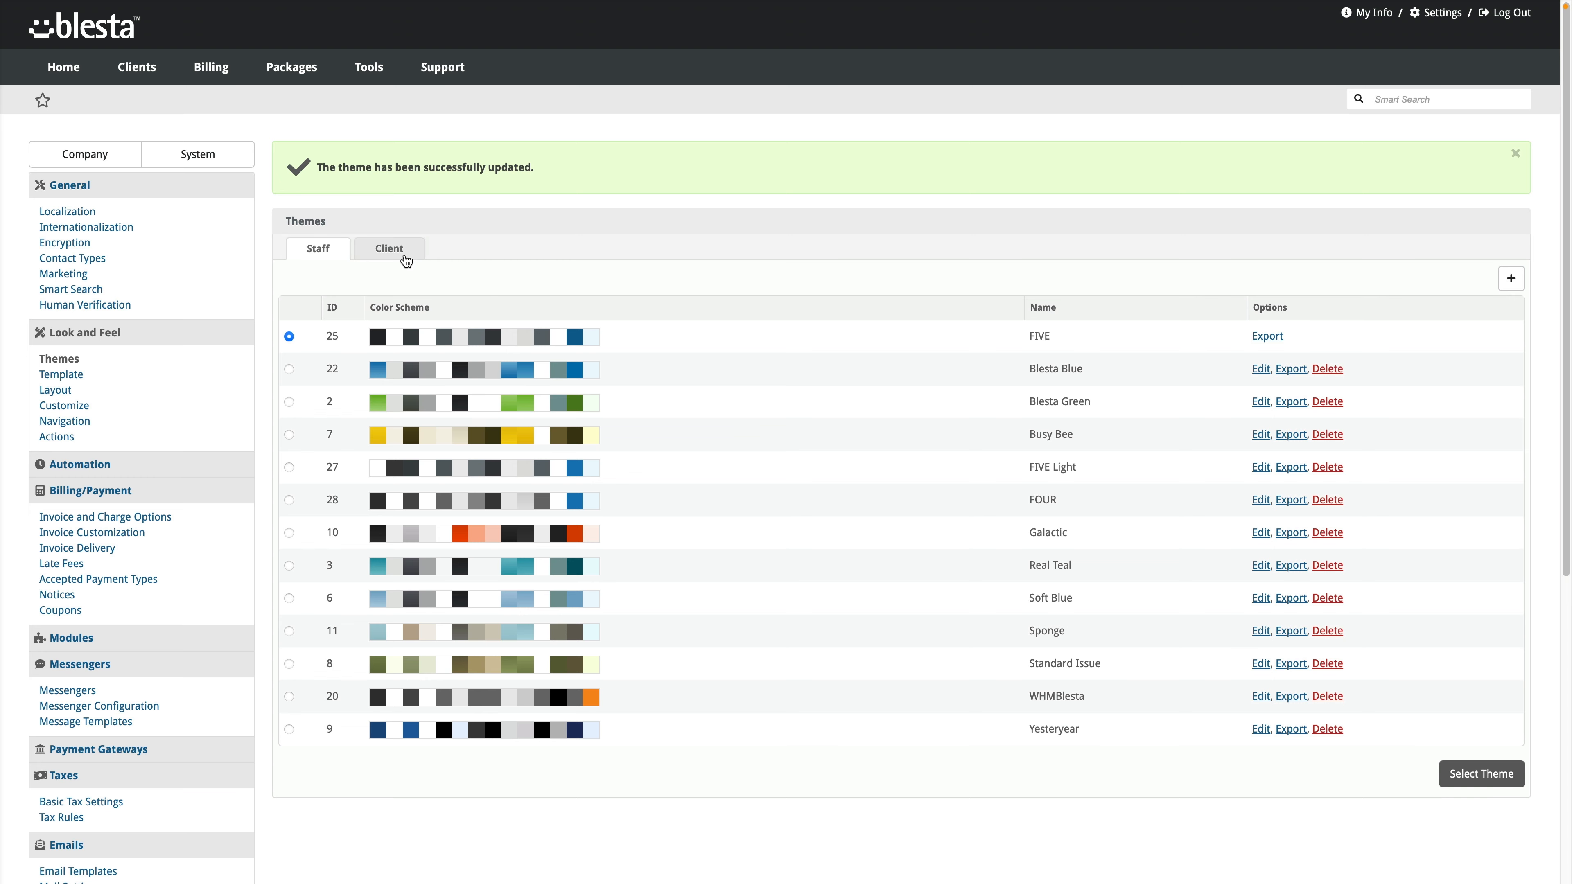
pyautogui.click(406, 262)
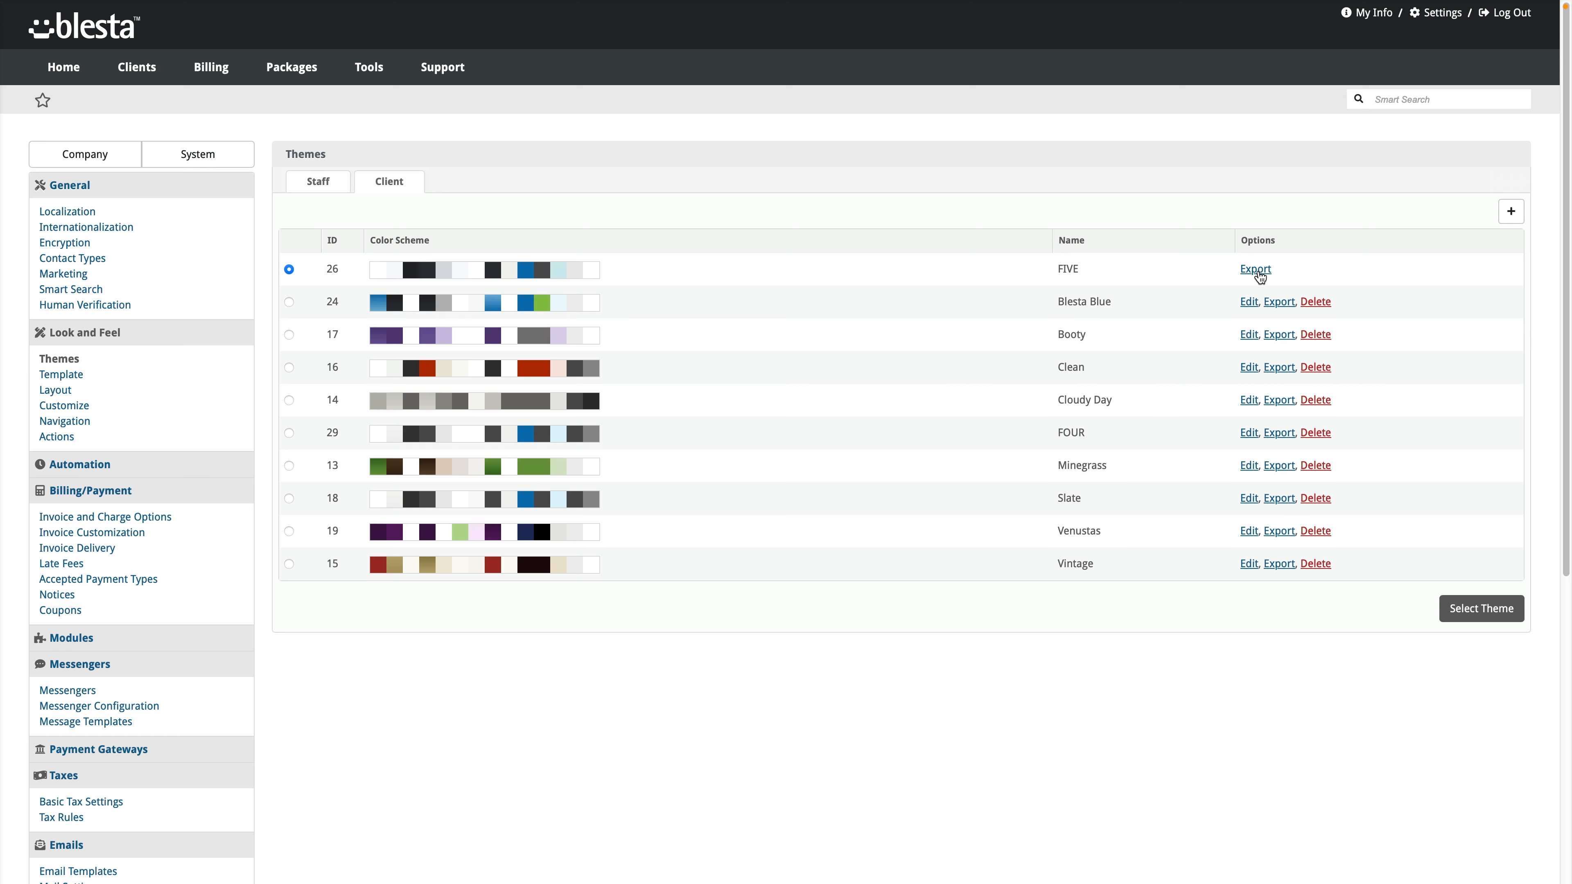
# Step: Glance at the New Theme form, then open Blesta Blue's colour settings for editing
pyautogui.click(1511, 212)
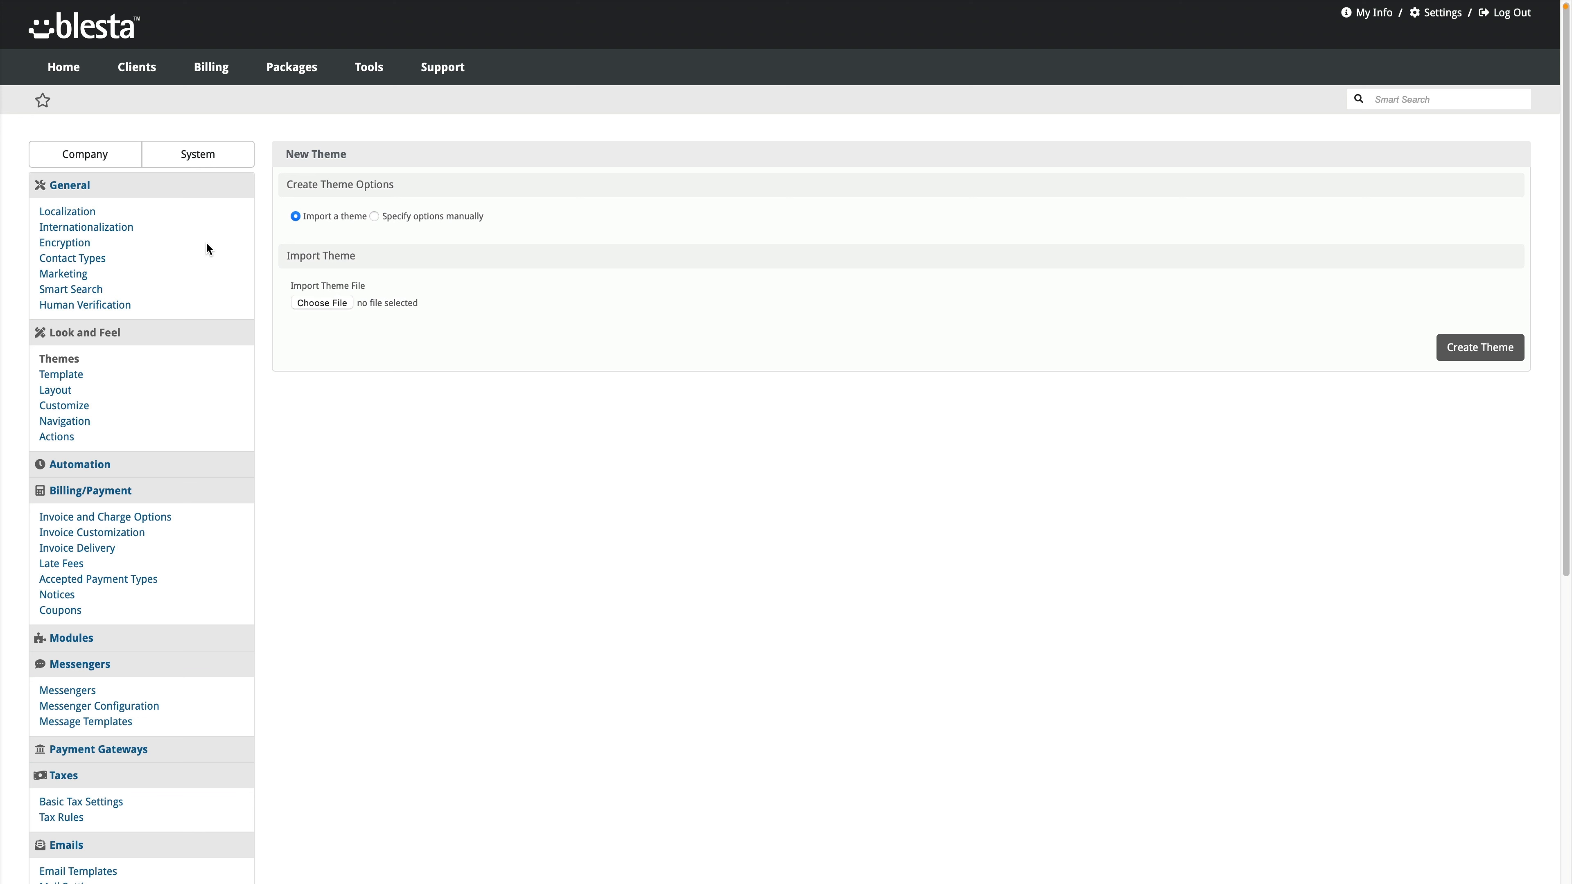
pyautogui.click(72, 362)
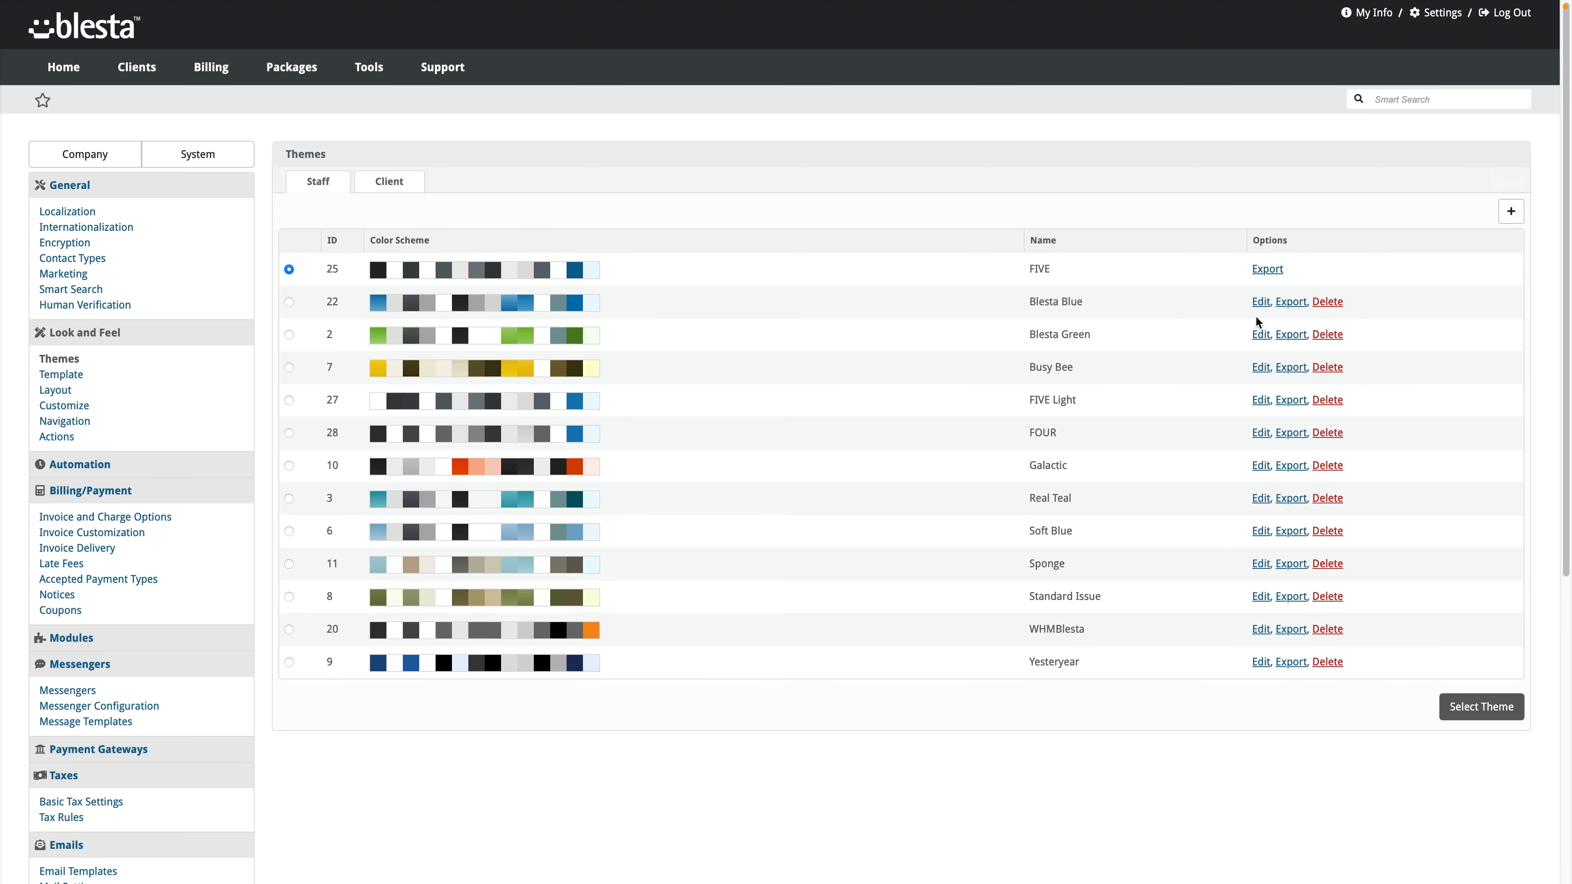
pyautogui.click(1260, 302)
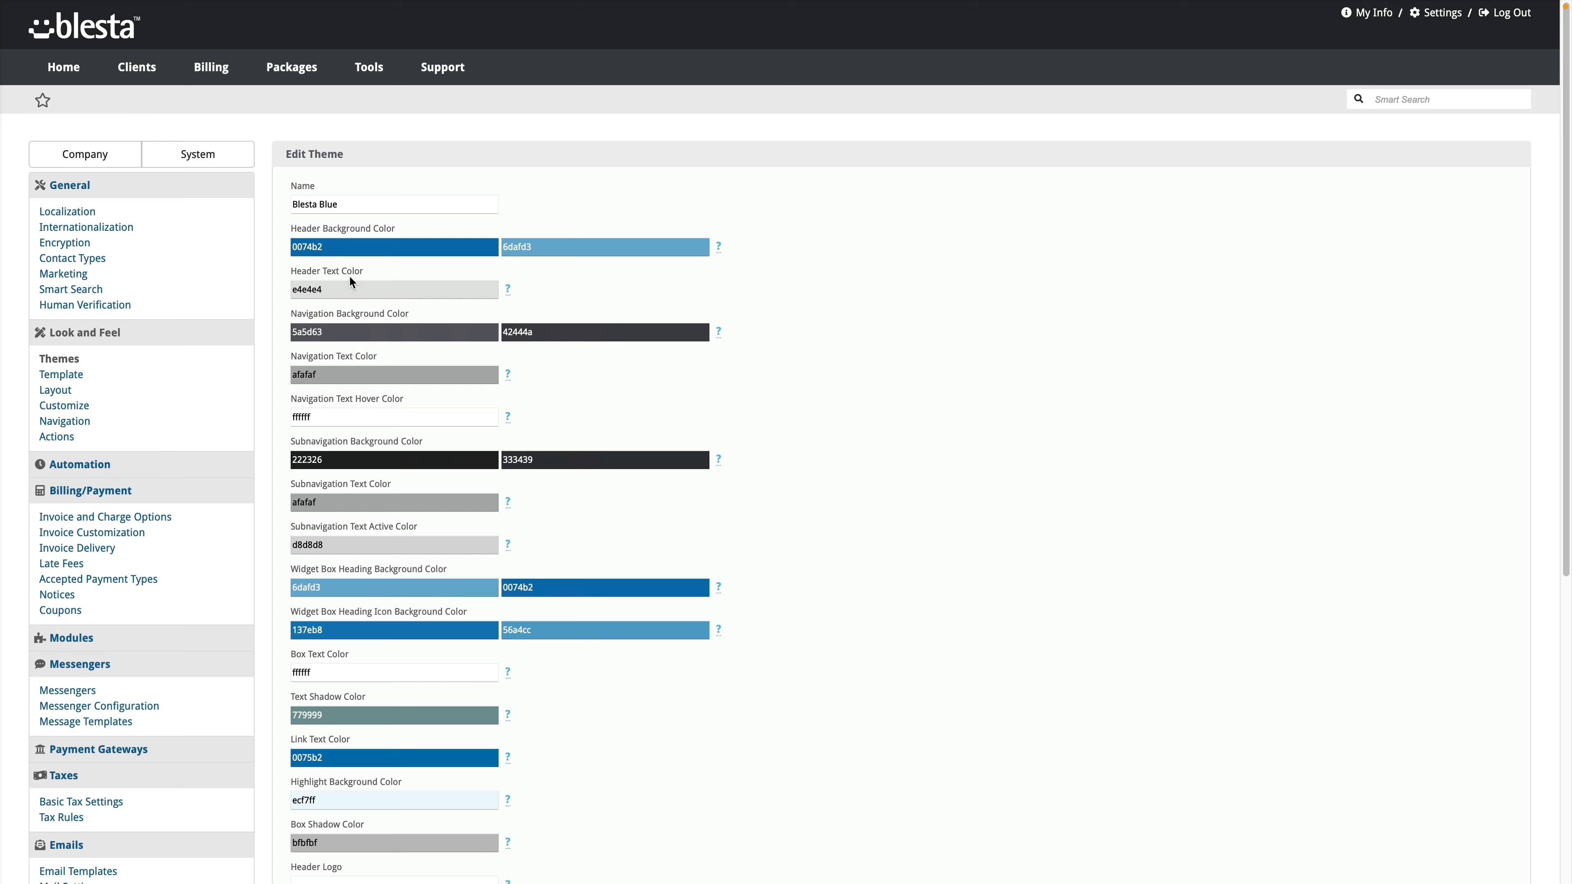
pyautogui.scroll(-1, 354, 285)
pyautogui.scroll(-7, 371, 443)
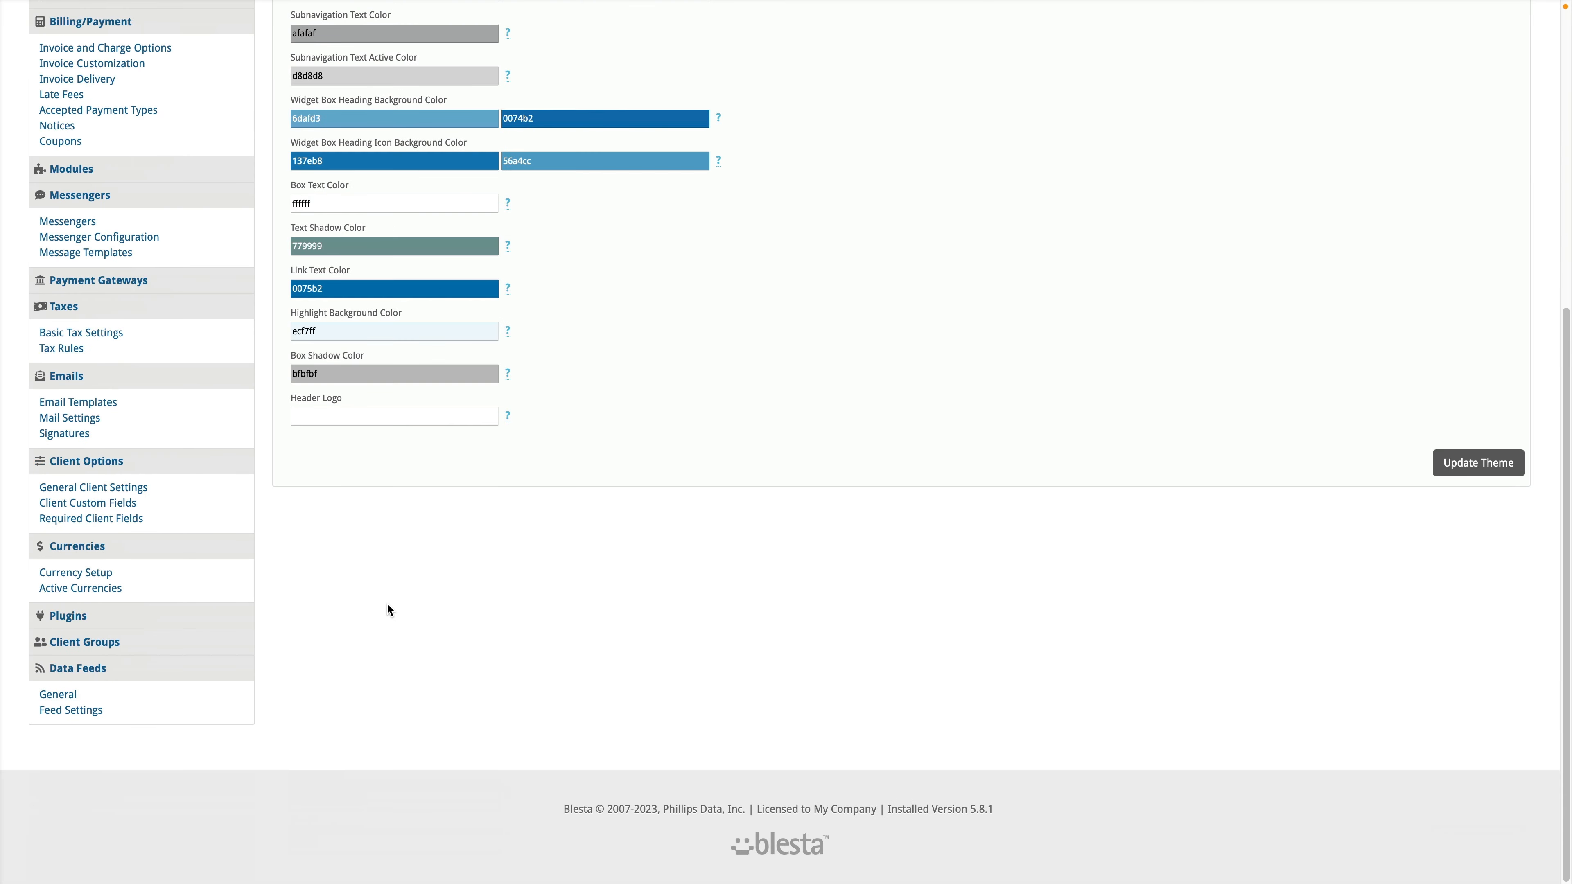
pyautogui.scroll(8, 396, 607)
pyautogui.scroll(-5, 561, 793)
pyautogui.scroll(5, 527, 867)
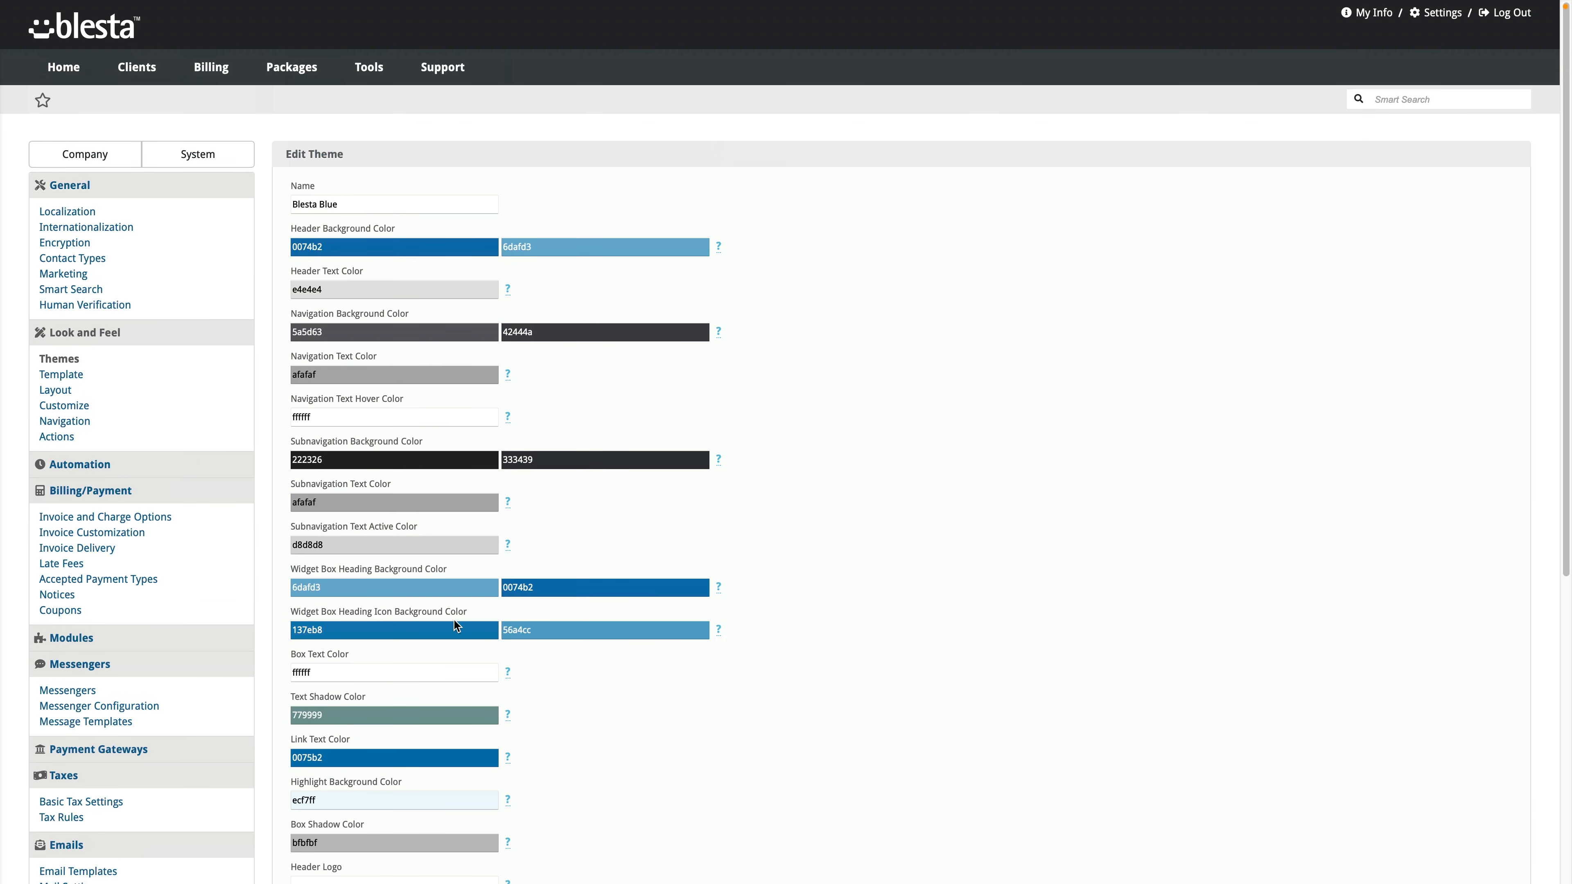
# Step: Review the template dropdowns, keeping Bootstrap for clients and Default for admin
pyautogui.click(65, 375)
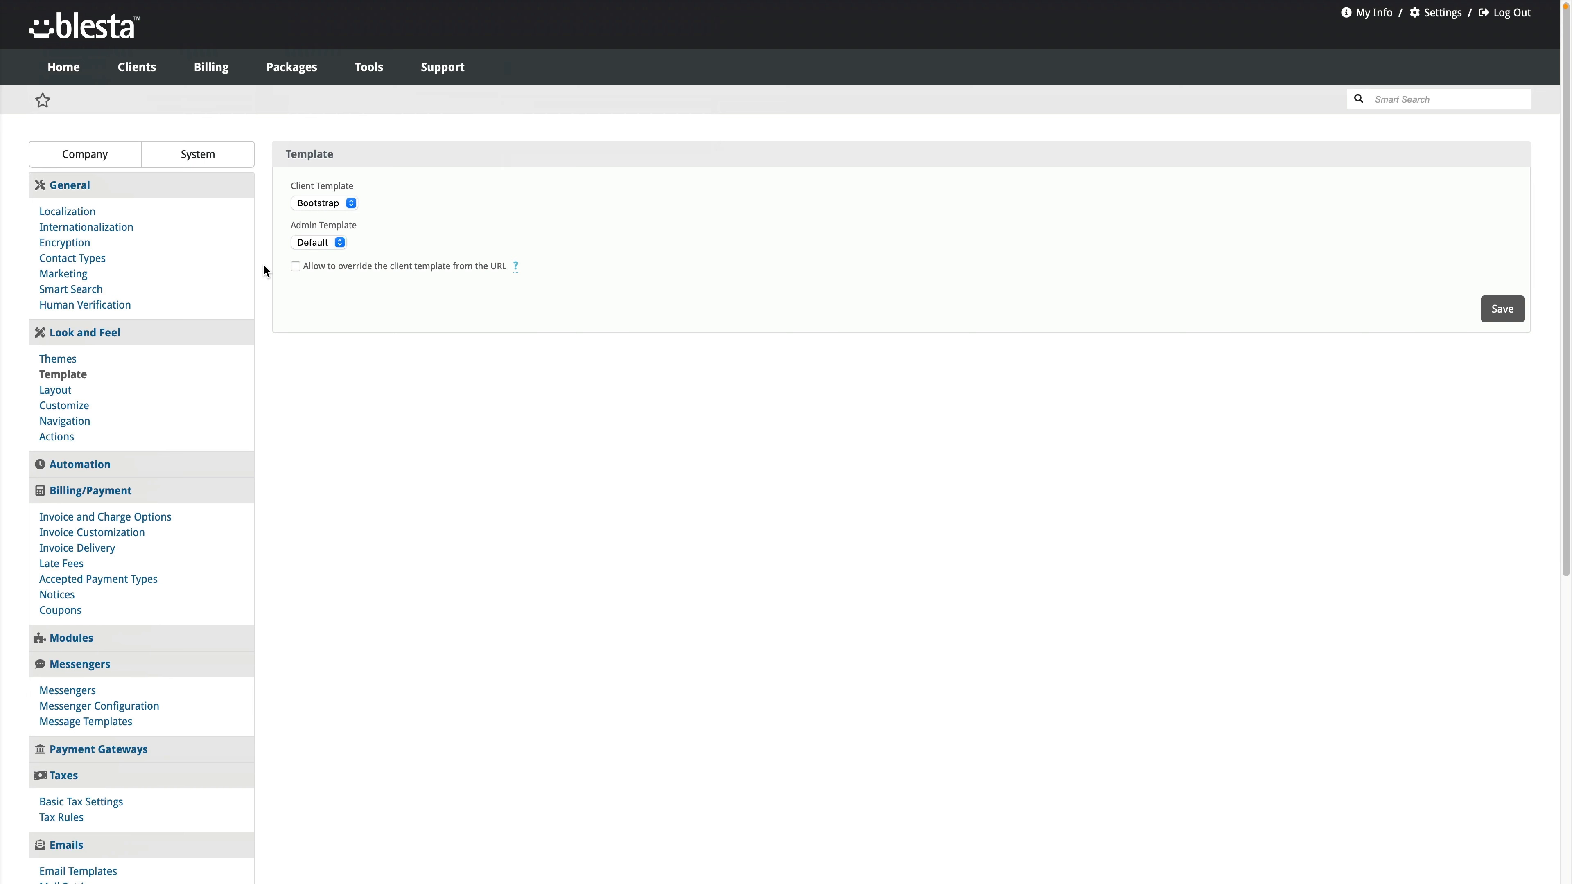
pyautogui.click(350, 203)
pyautogui.click(380, 203)
pyautogui.click(340, 242)
pyautogui.click(379, 246)
pyautogui.click(347, 203)
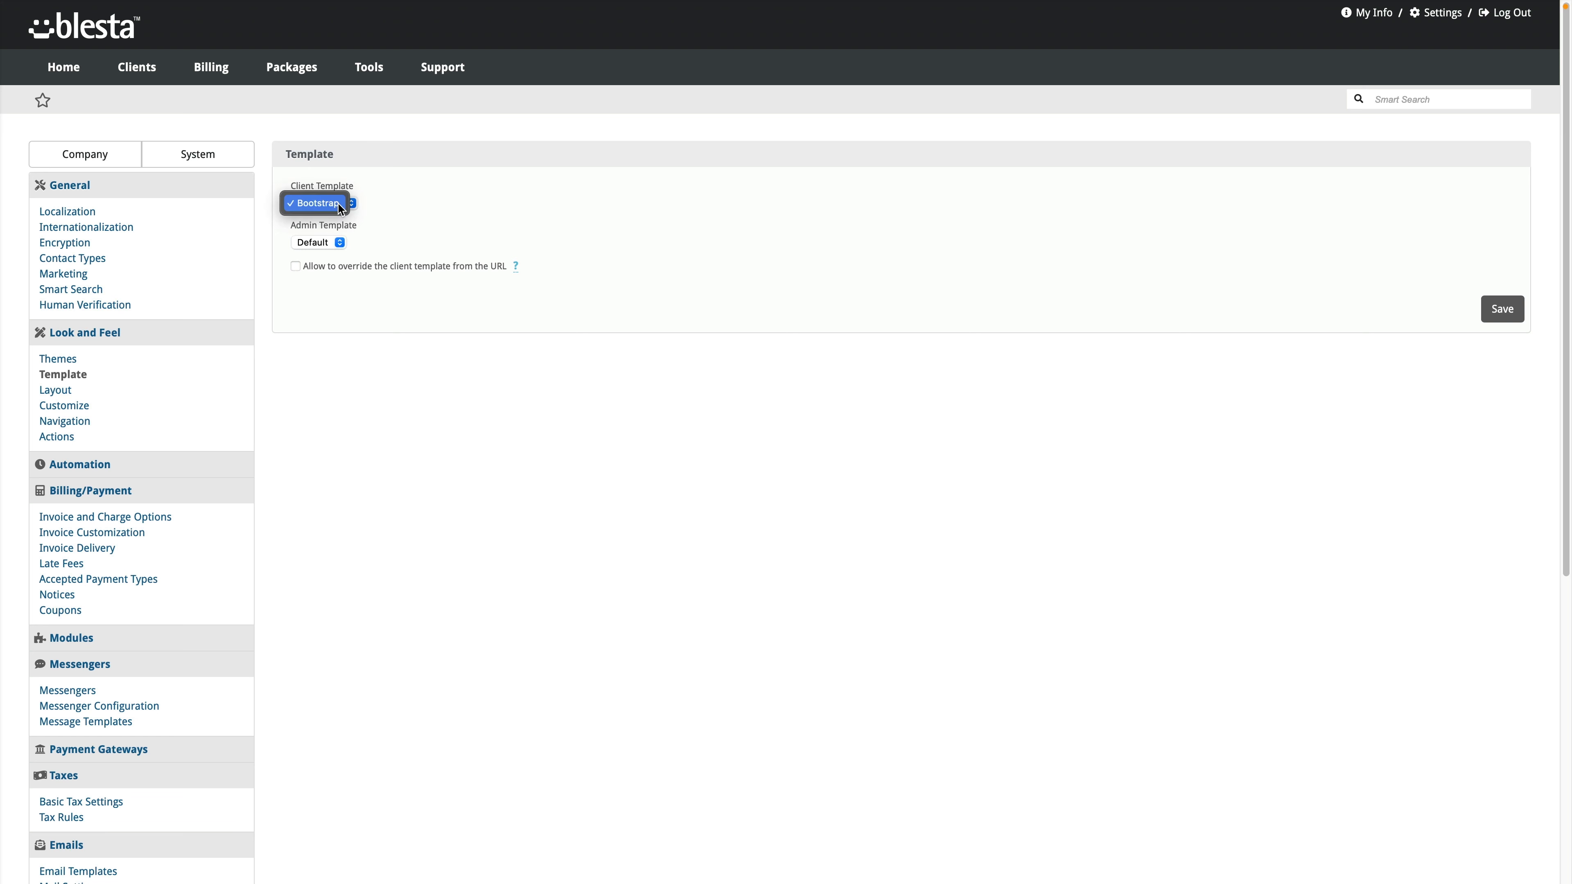
pyautogui.click(383, 209)
pyautogui.click(334, 243)
pyautogui.click(394, 239)
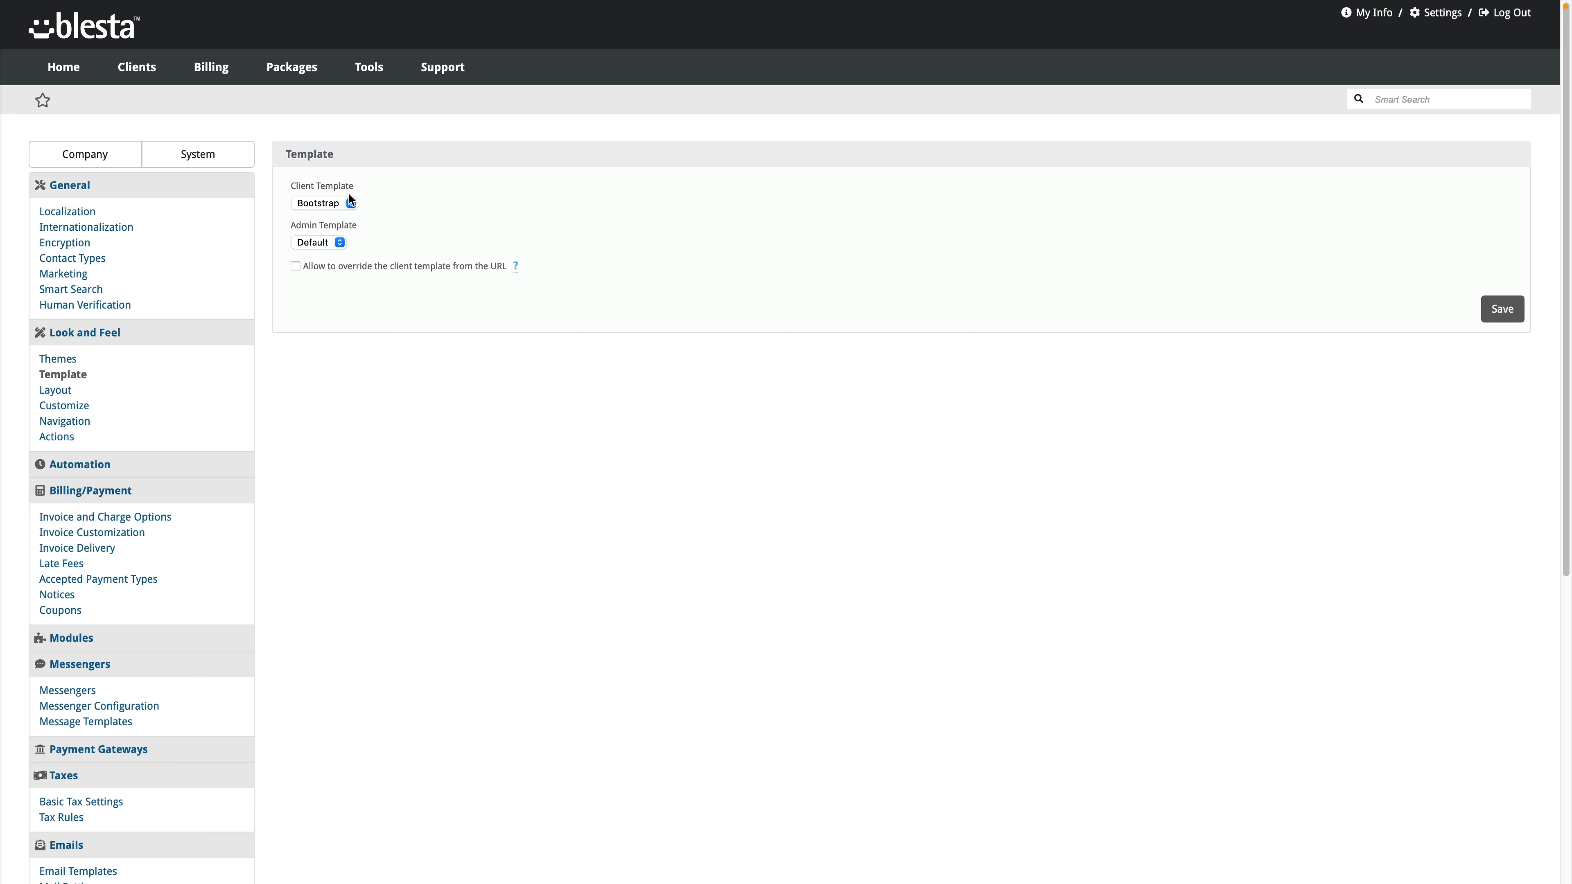
pyautogui.click(326, 242)
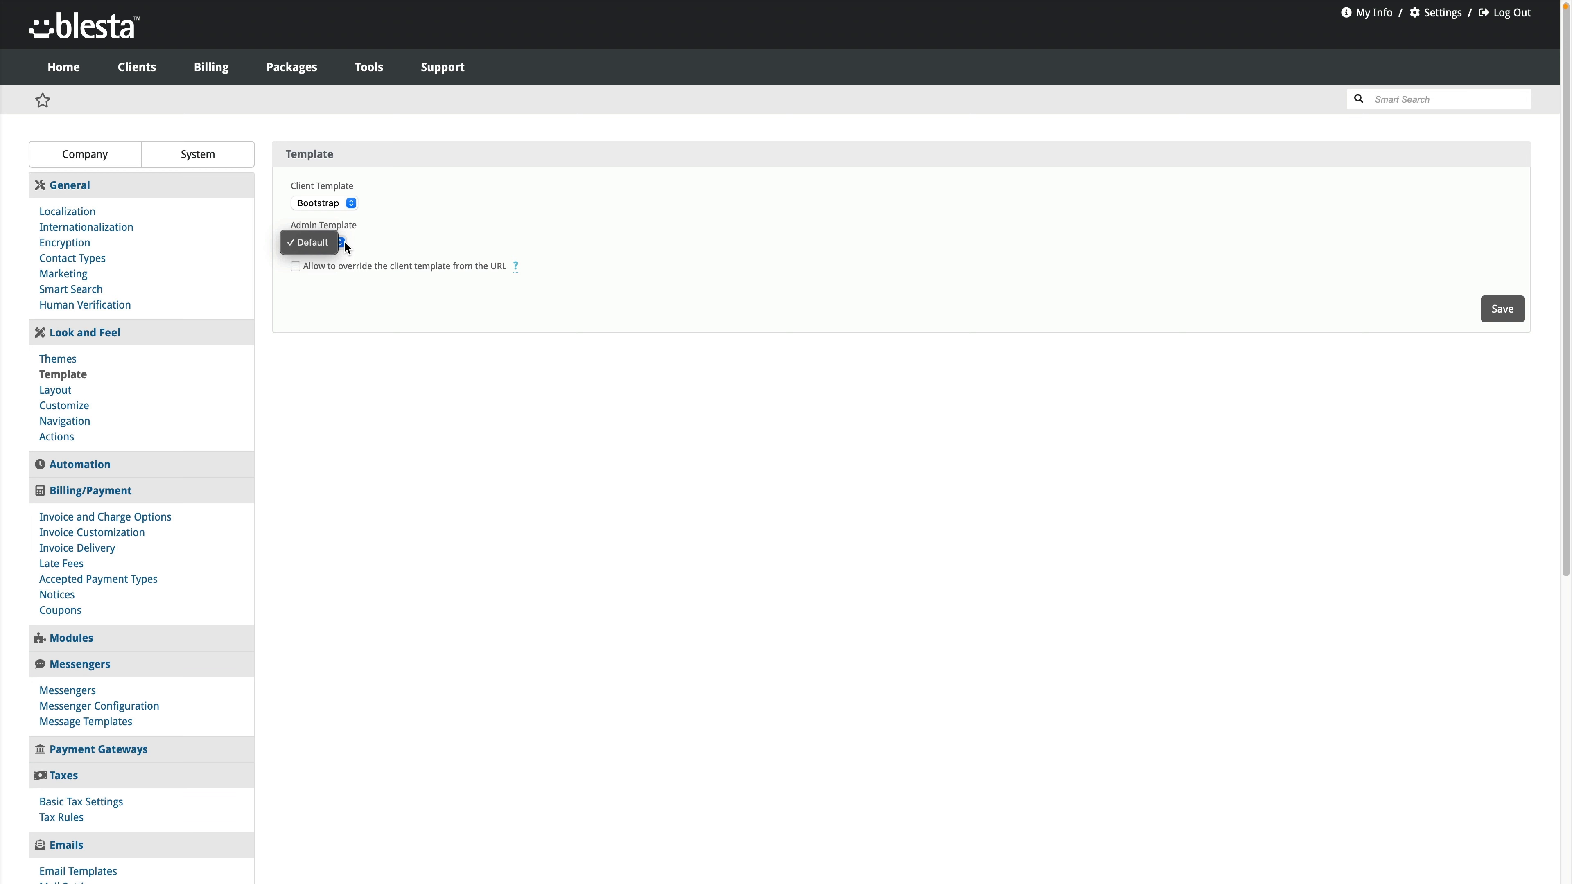
pyautogui.click(389, 292)
pyautogui.moveTo(516, 267)
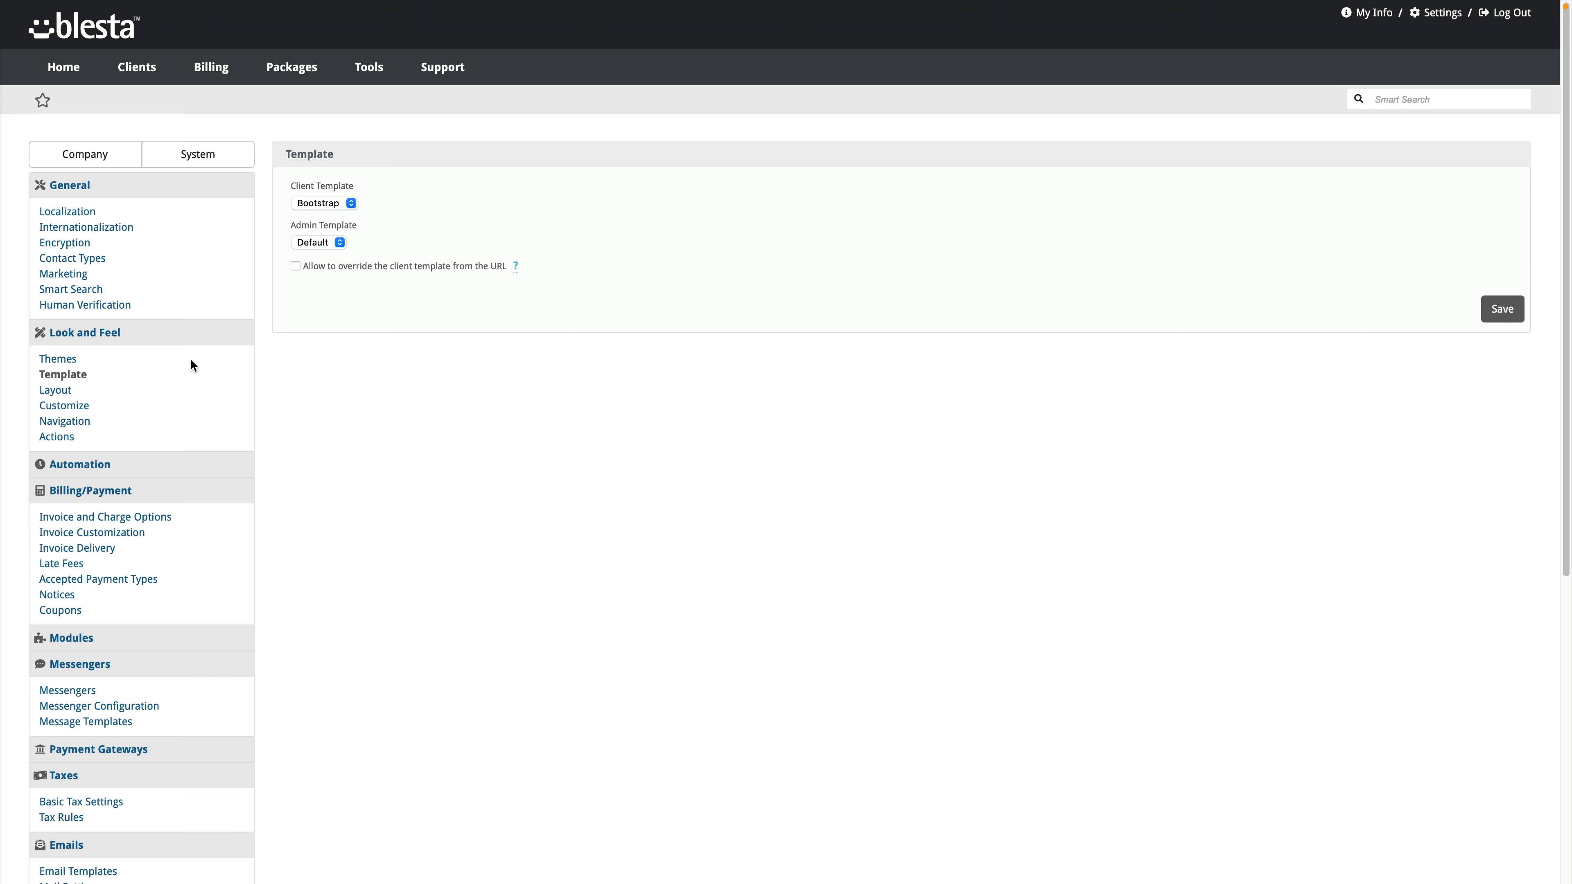
pyautogui.click(57, 390)
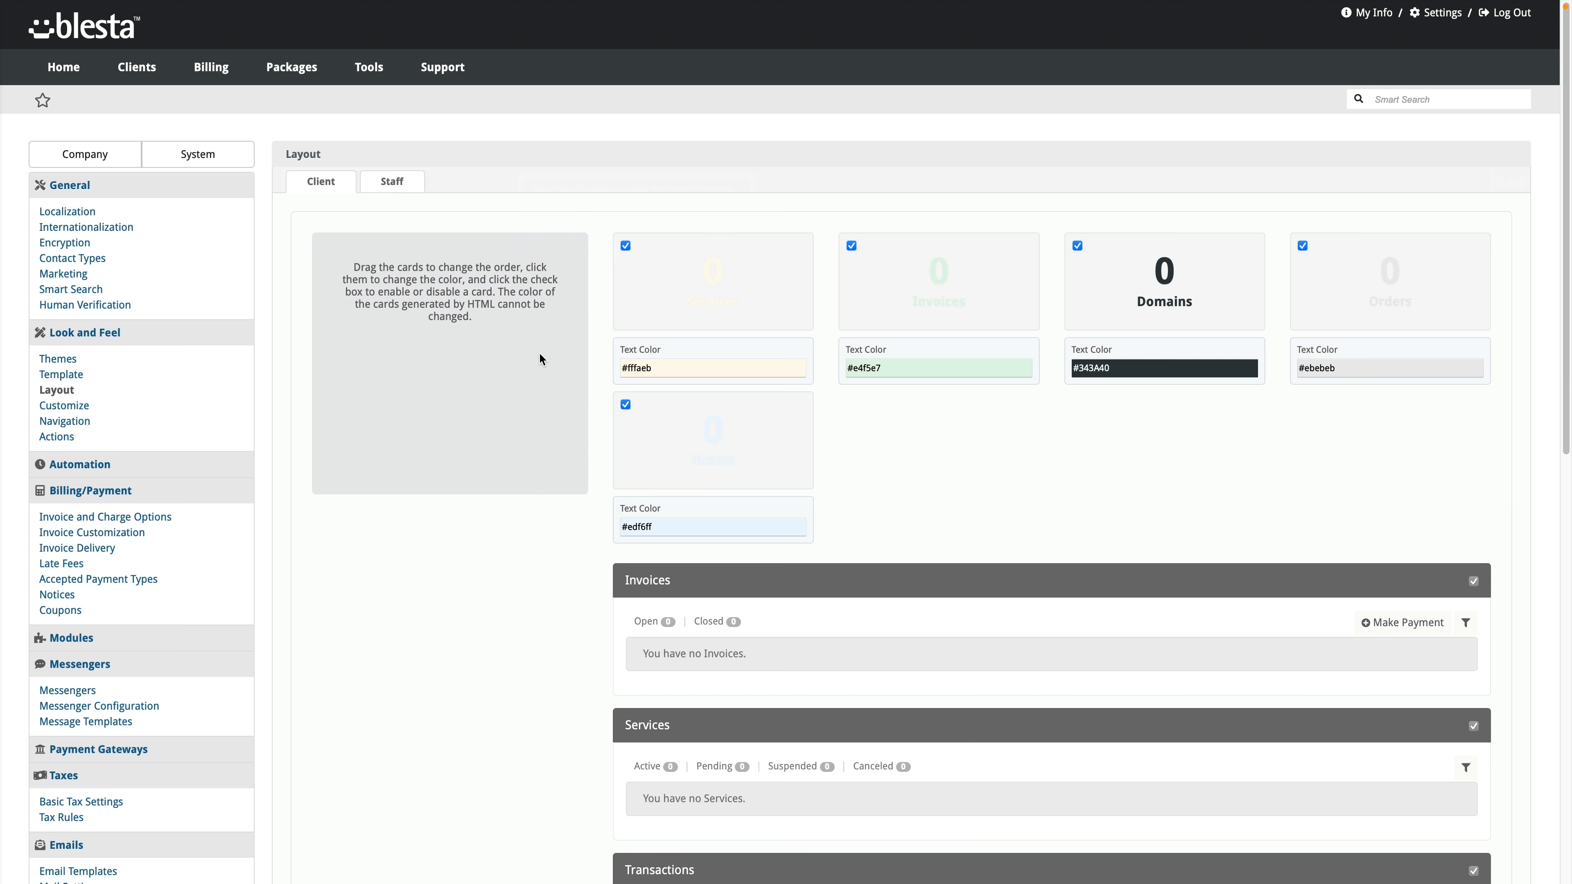
# Step: On the Client dashboard layout, drag the Domains widget above Transactions
pyautogui.click(386, 183)
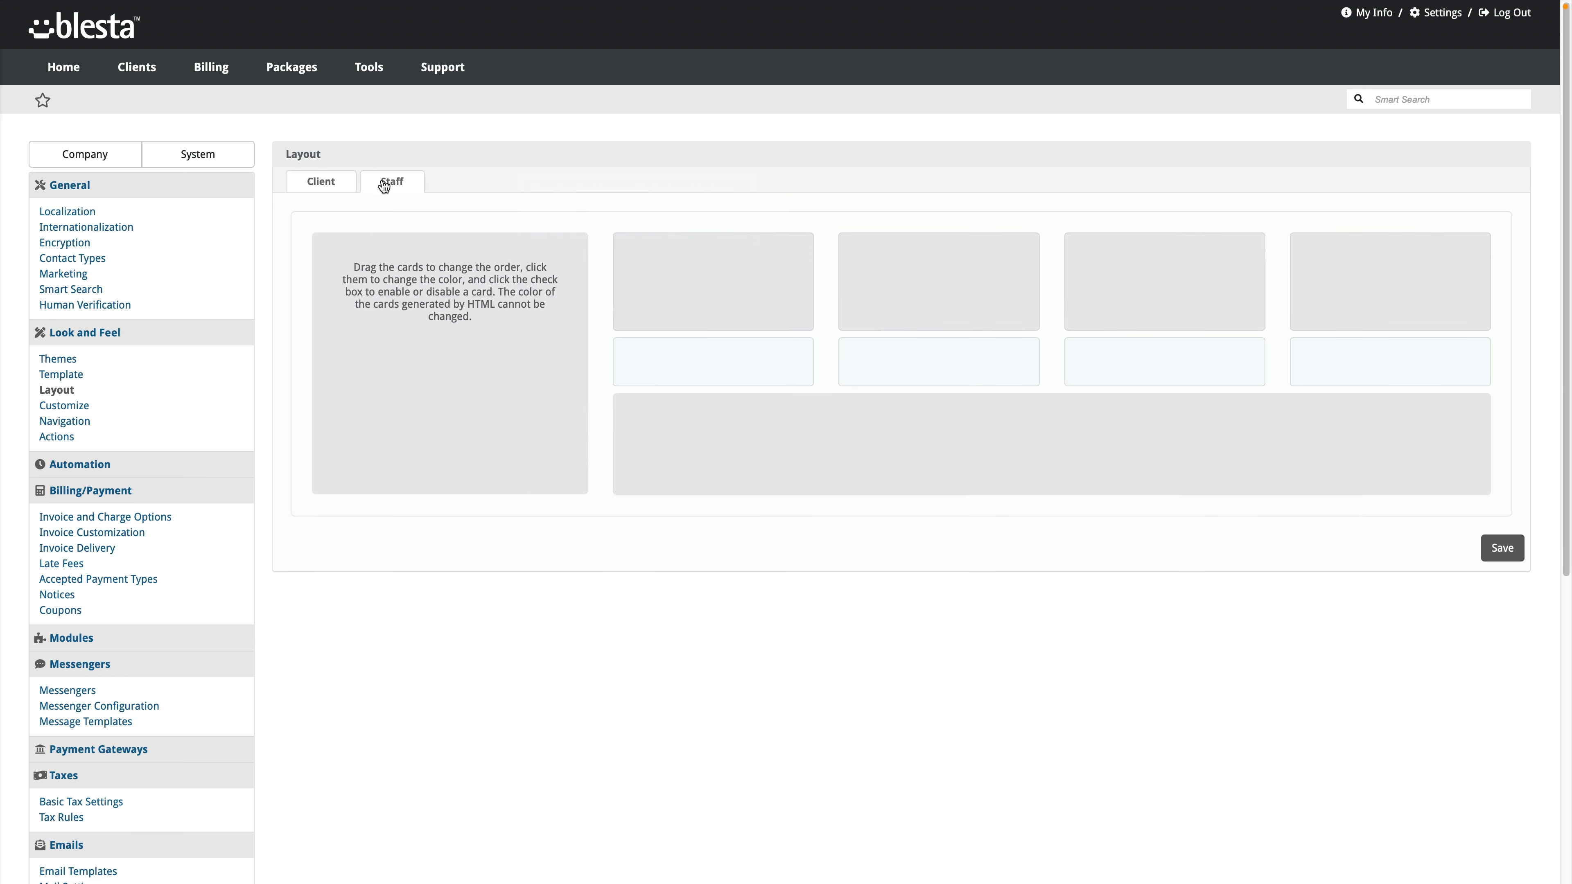
pyautogui.click(318, 185)
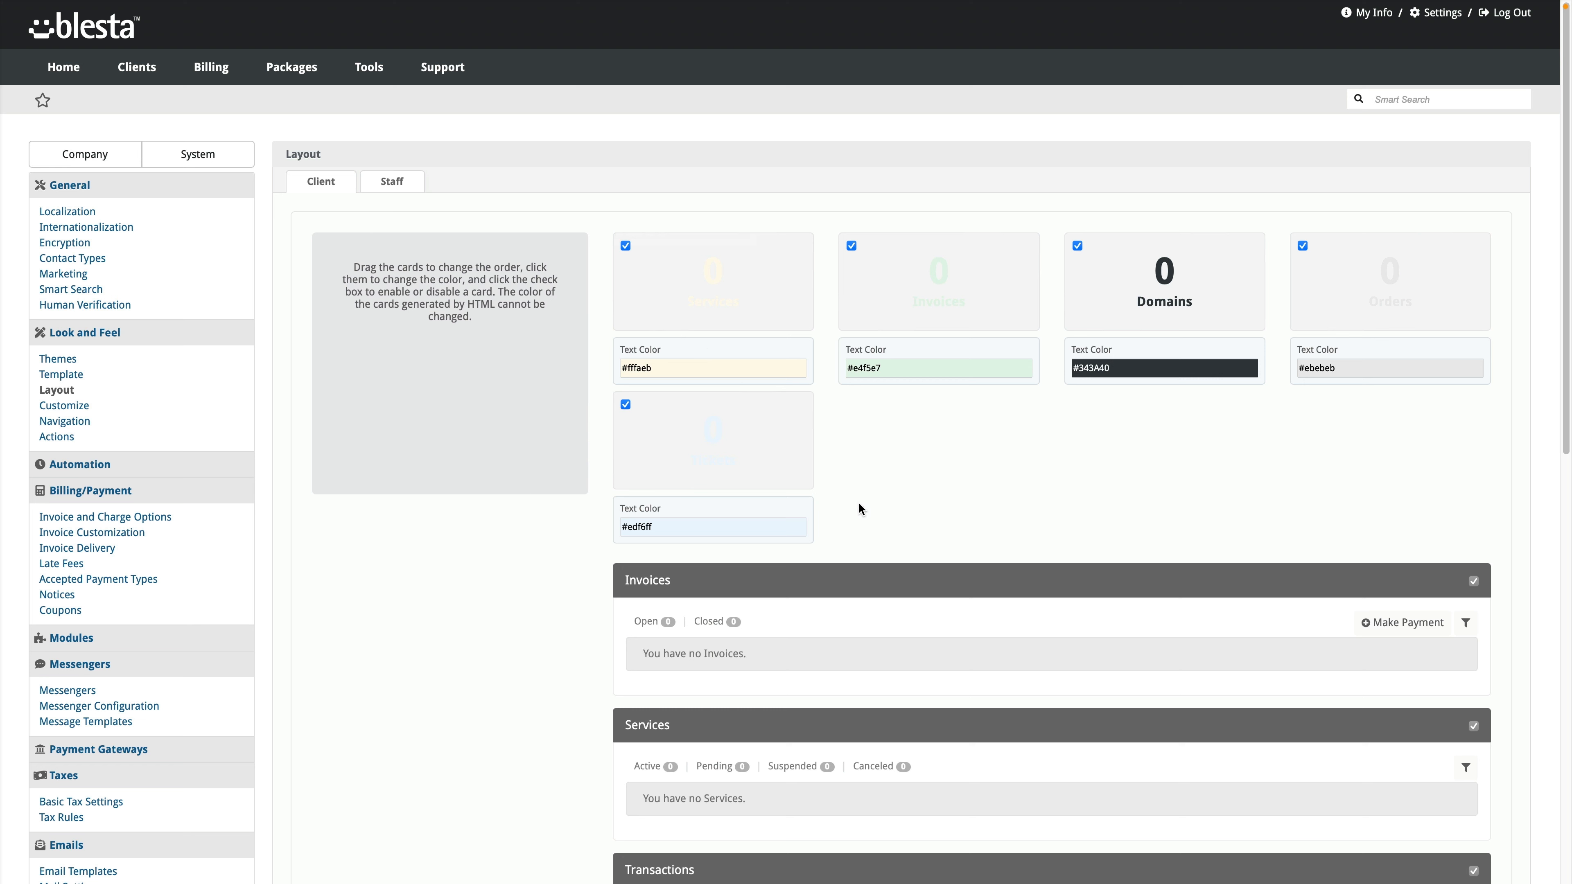
pyautogui.scroll(-8, 852, 509)
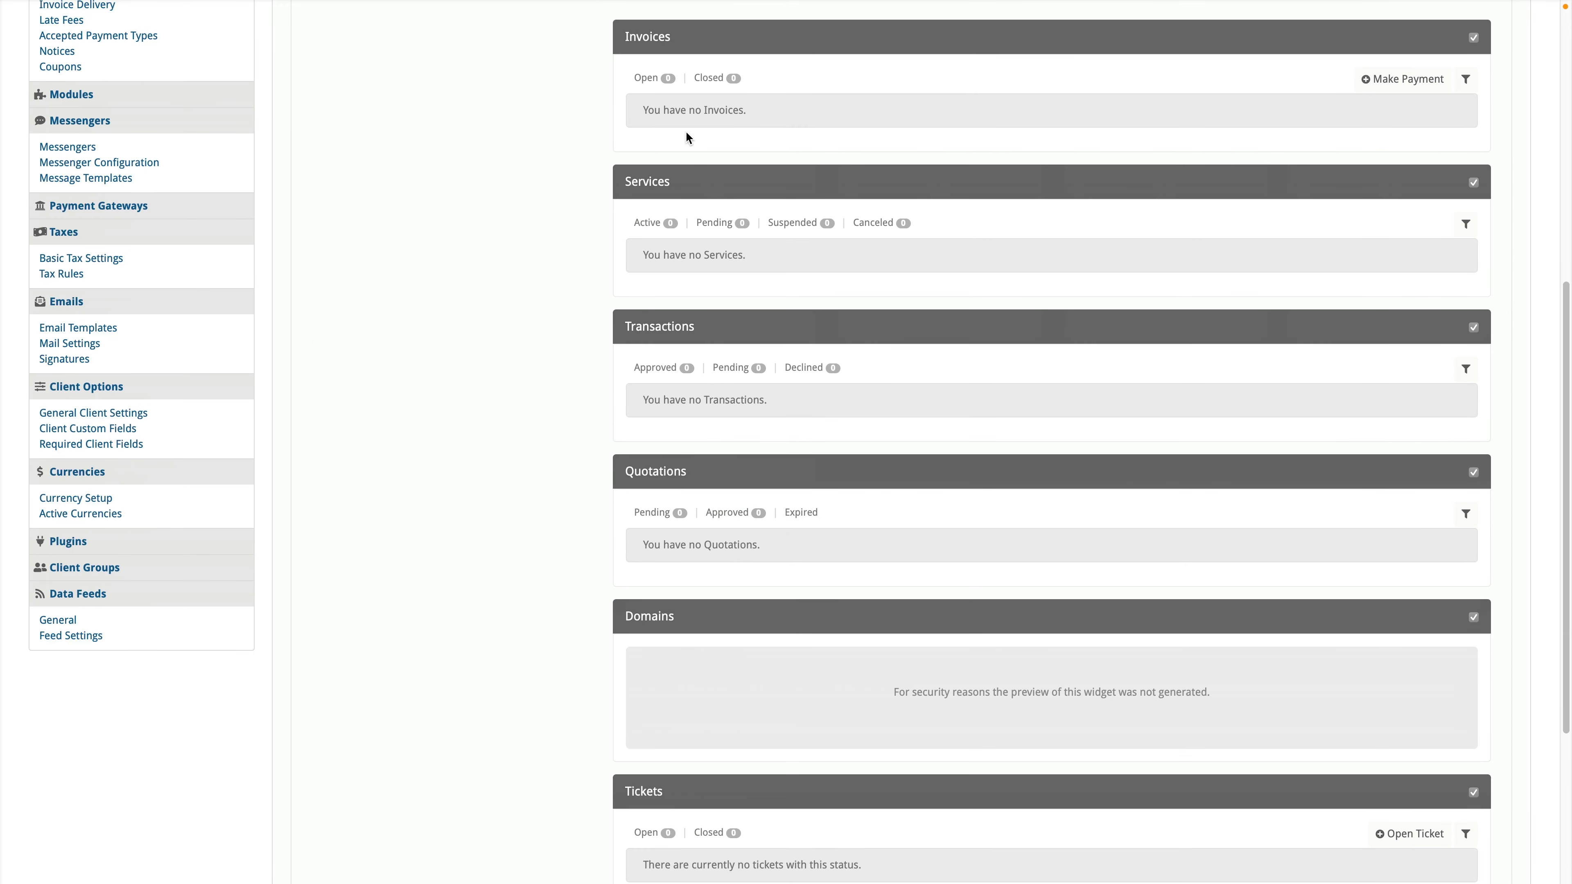
pyautogui.scroll(-1, 798, 414)
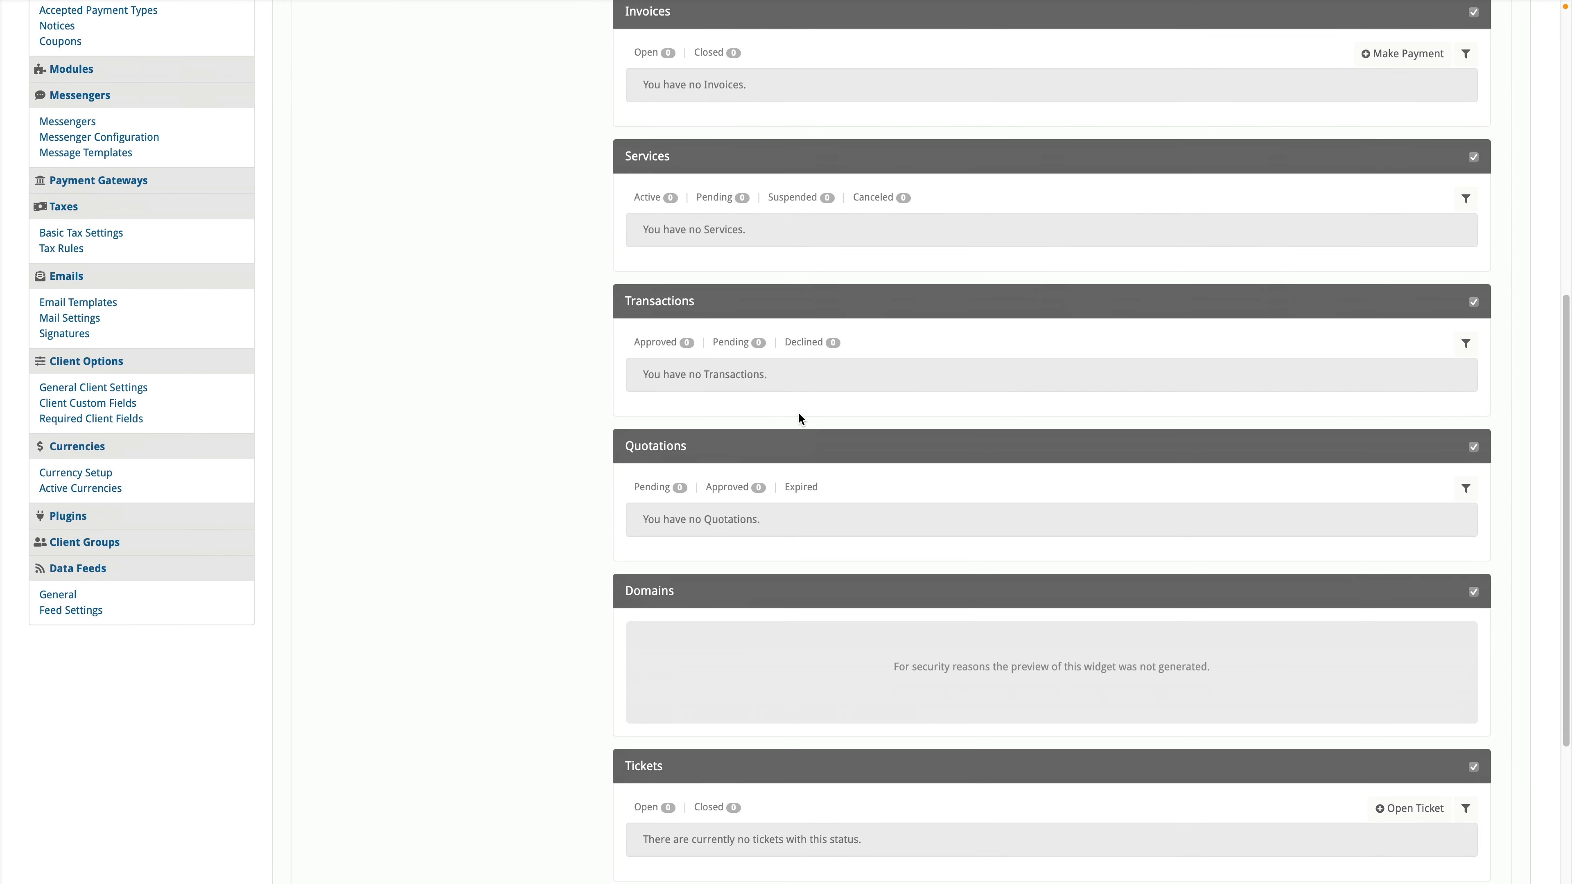
pyautogui.scroll(-3, 840, 425)
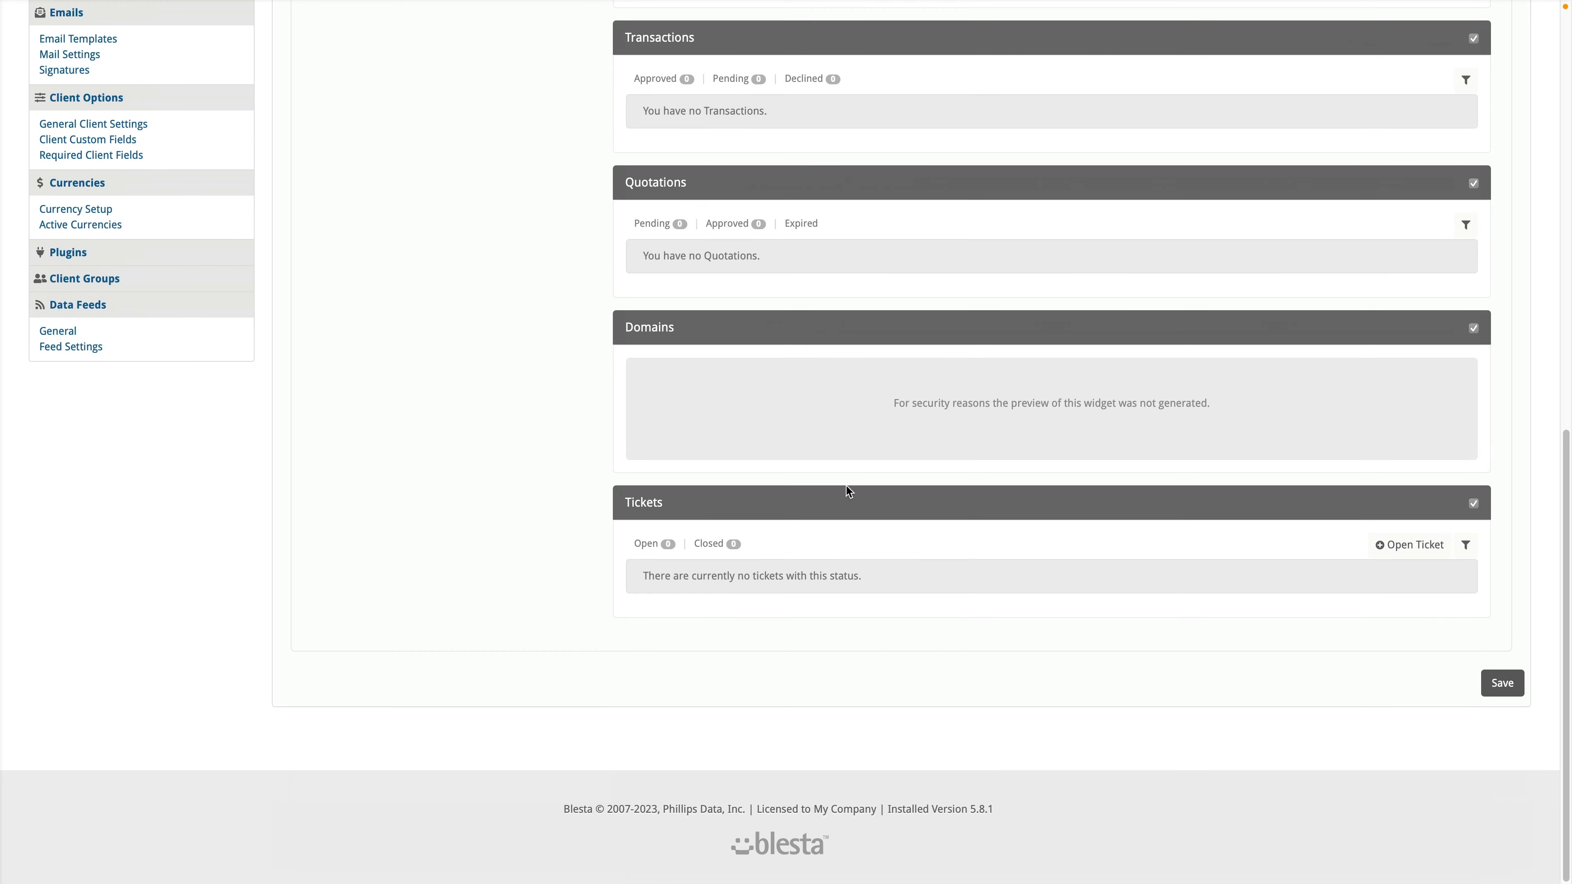
pyautogui.scroll(6, 829, 514)
pyautogui.scroll(-2, 810, 758)
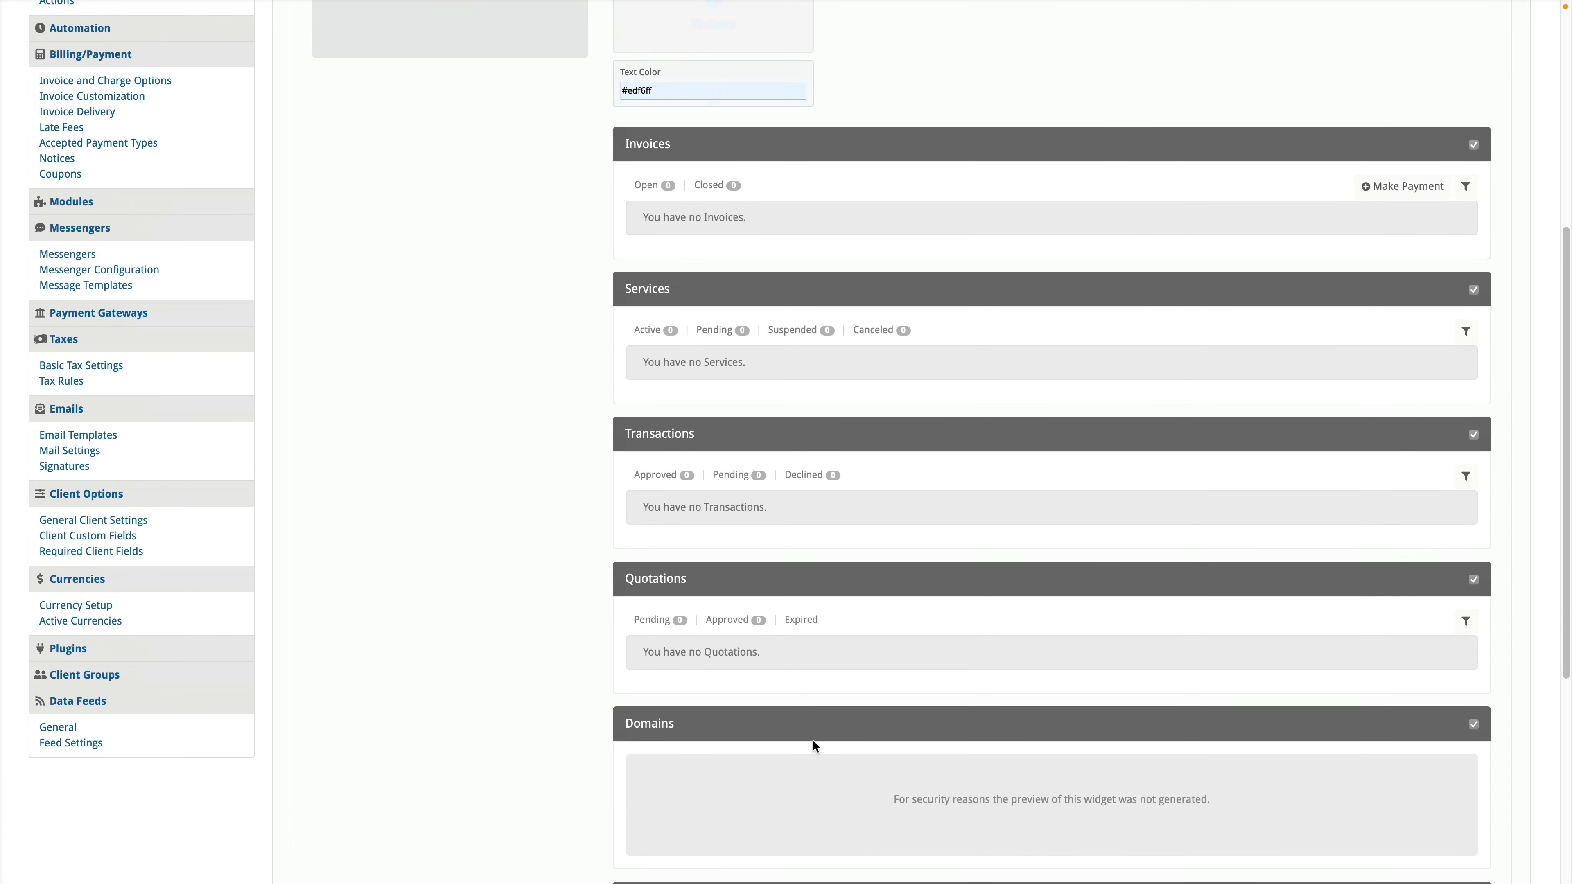
pyautogui.moveTo(816, 729); pyautogui.dragTo(786, 534)
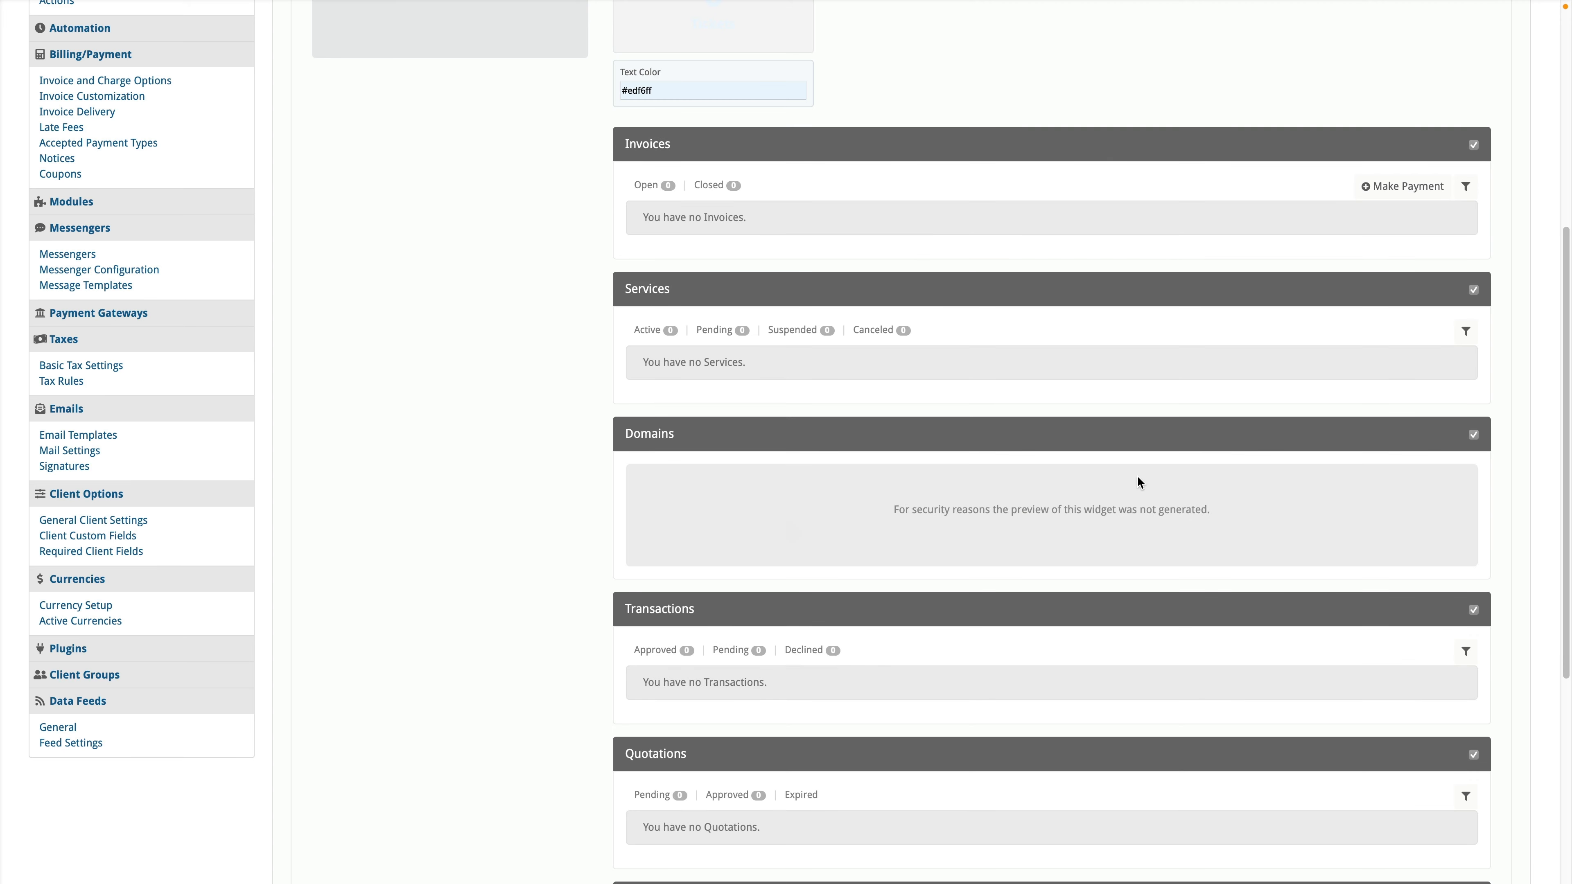
pyautogui.scroll(7, 585, 458)
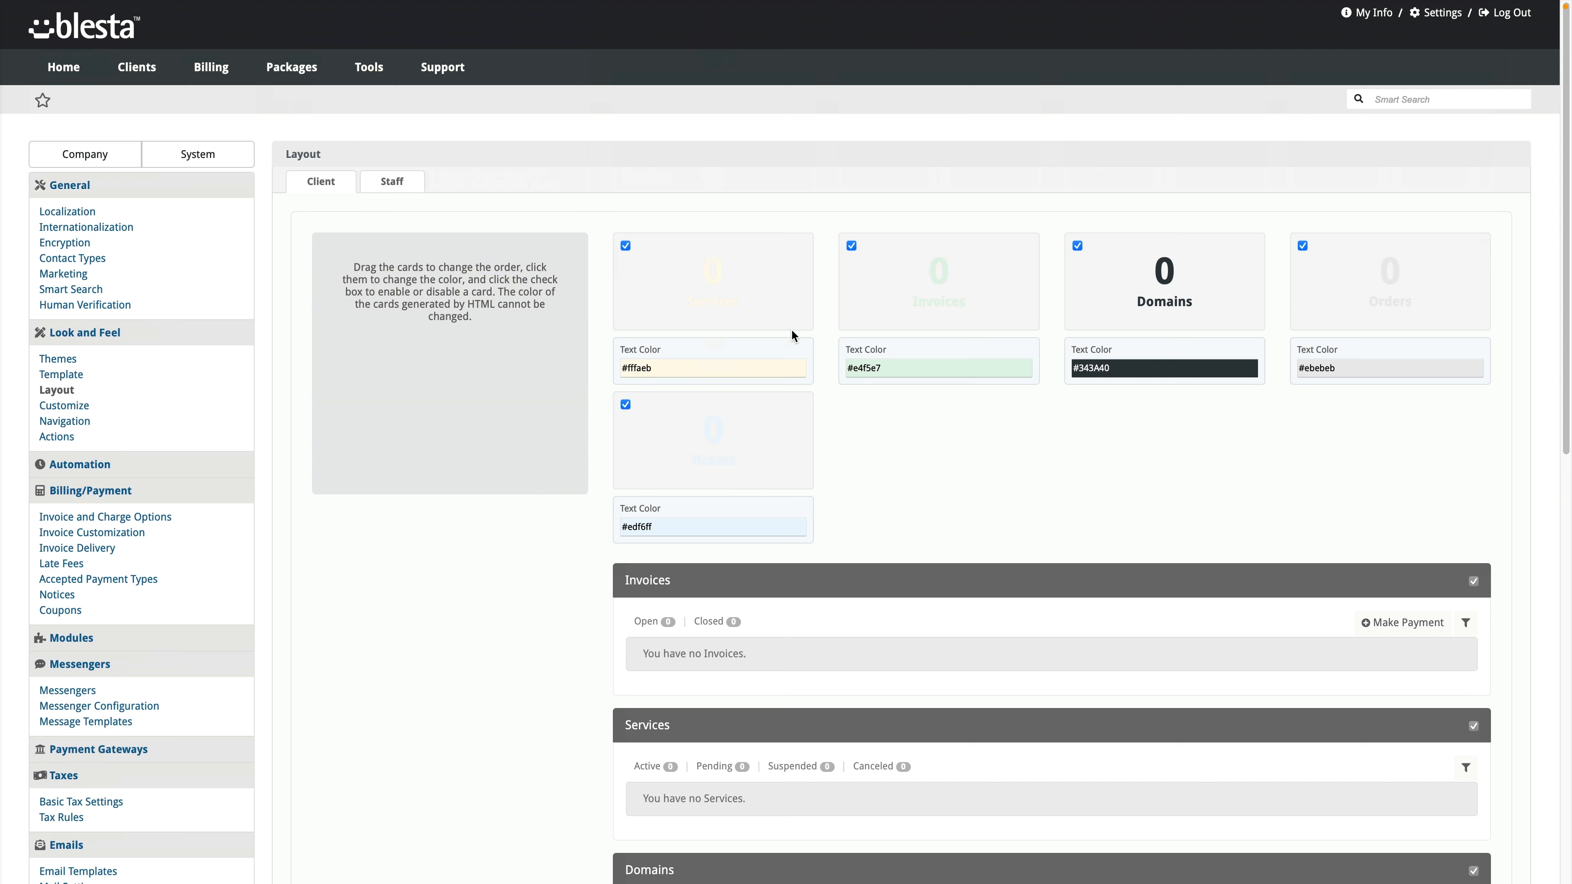
# Step: Check the Domains card Text Color without changing it, and save the client layout
pyautogui.click(1146, 365)
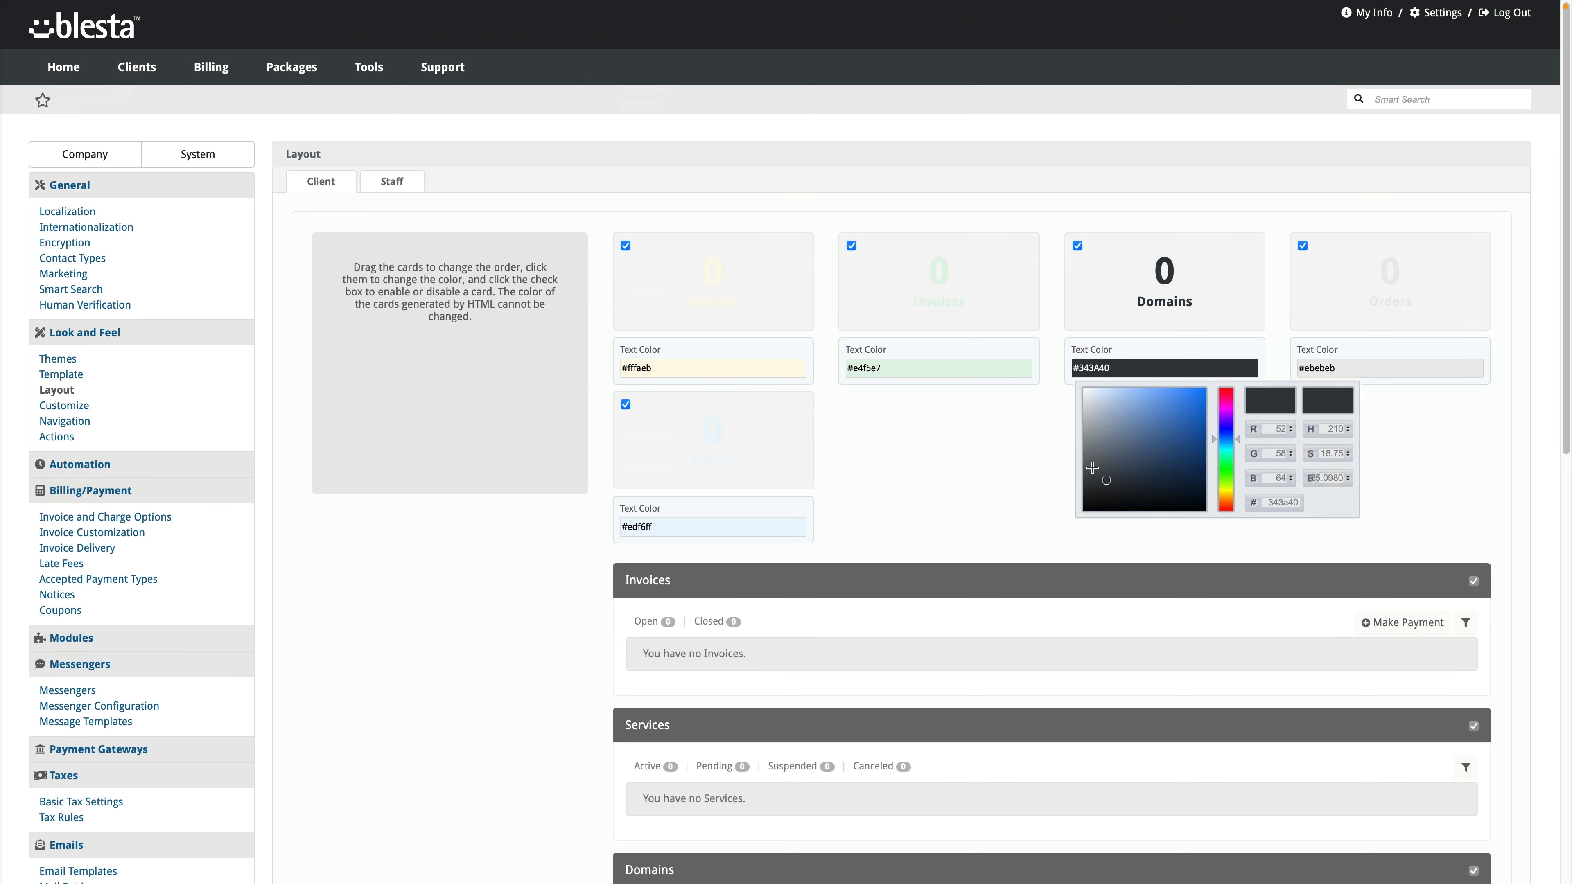
pyautogui.click(1038, 510)
pyautogui.scroll(-7, 414, 411)
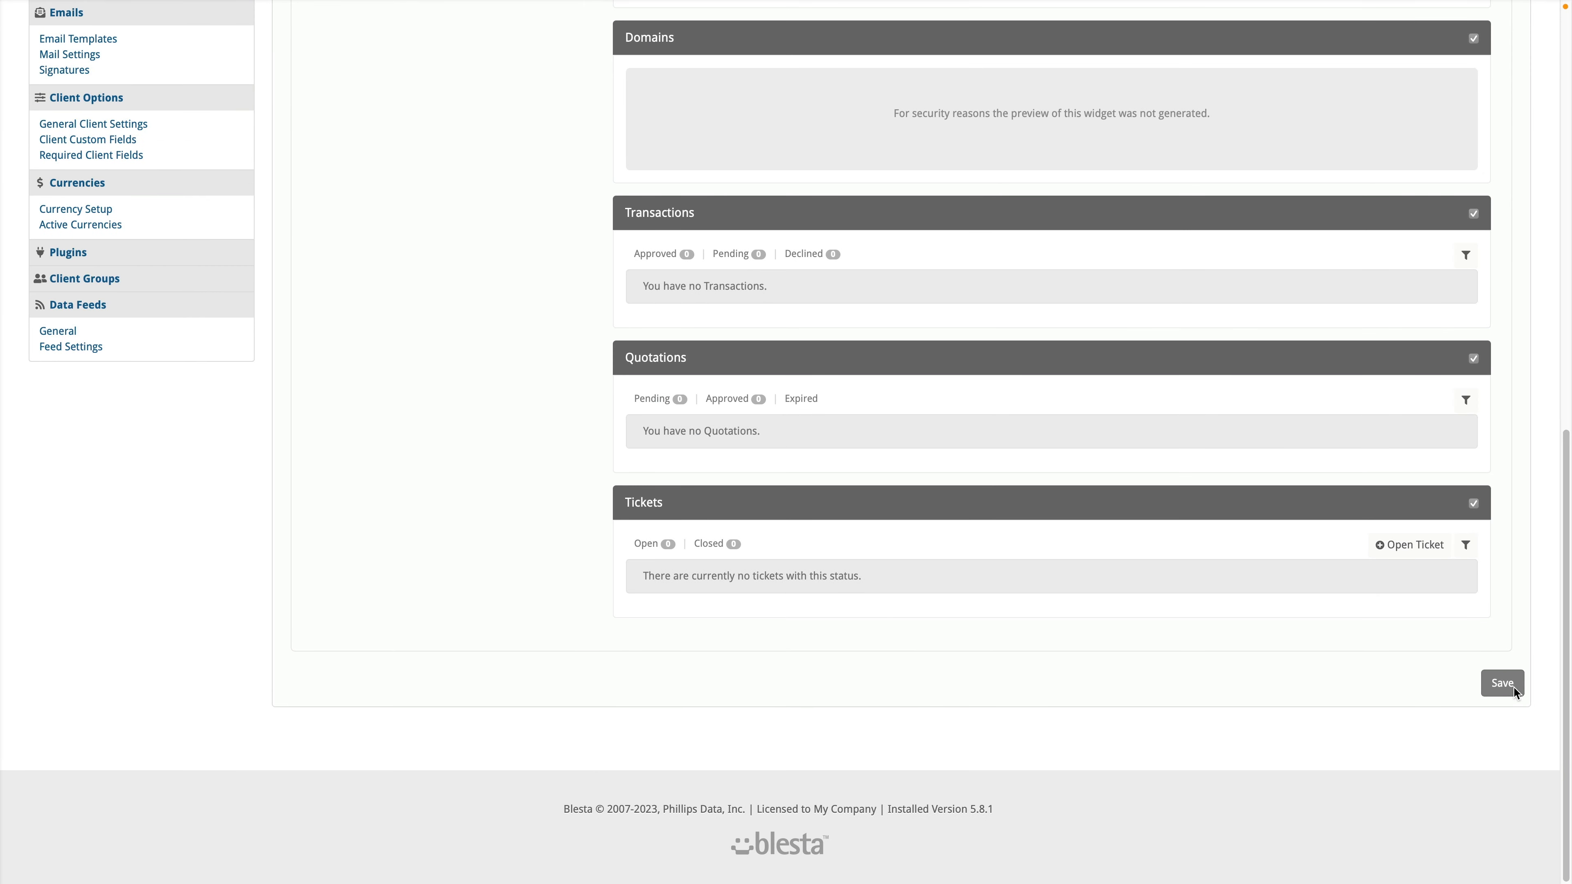
pyautogui.click(1501, 683)
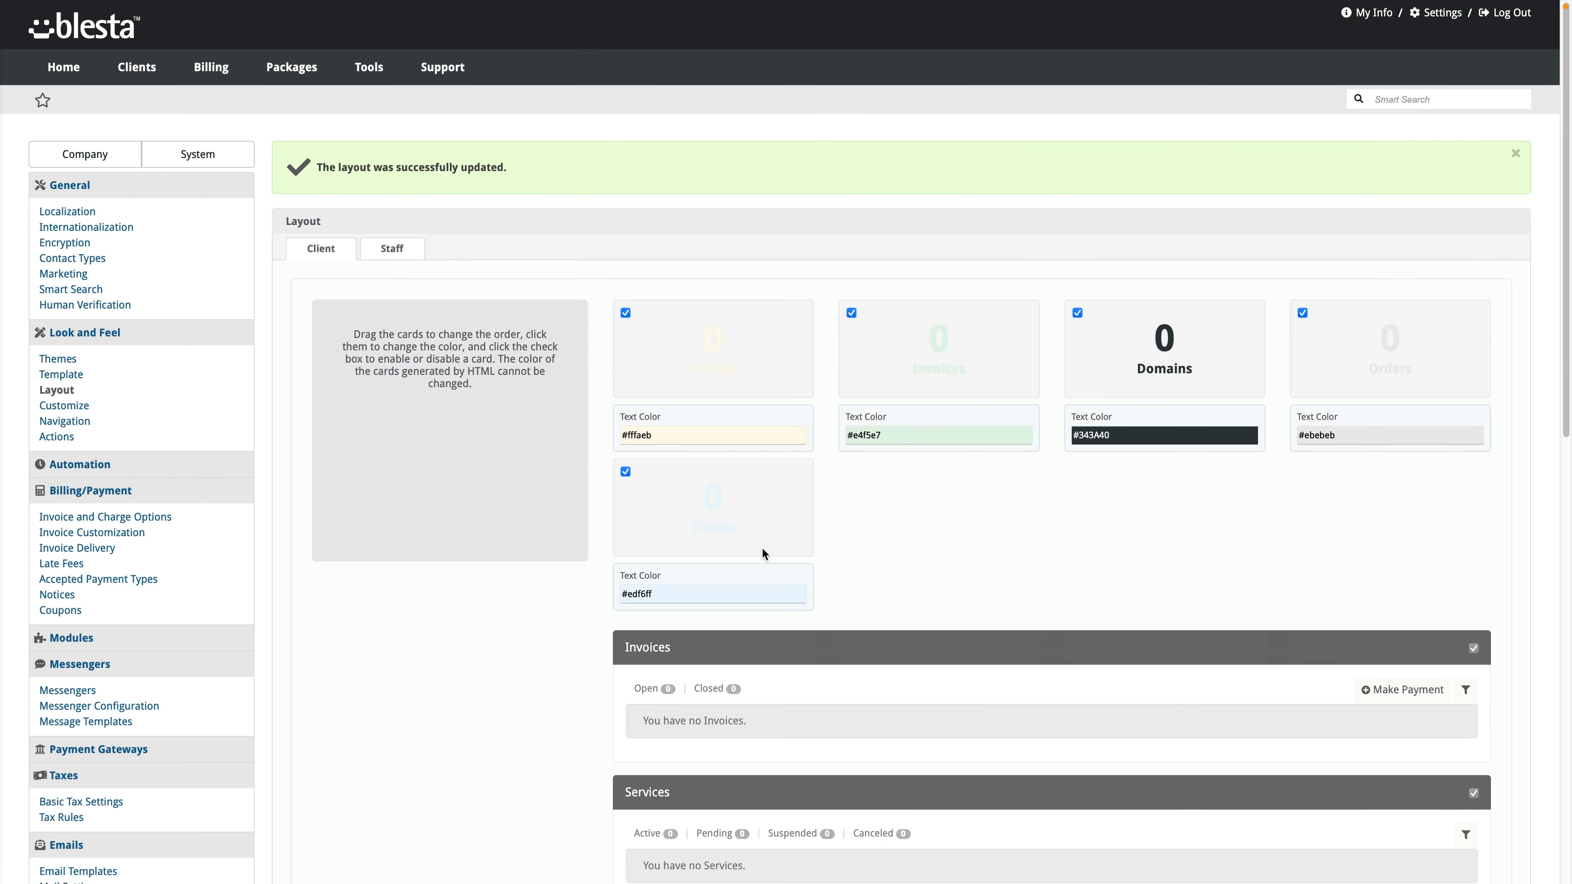
# Step: In Customize, drag the logo area taller in both the client and staff header previews
pyautogui.click(64, 405)
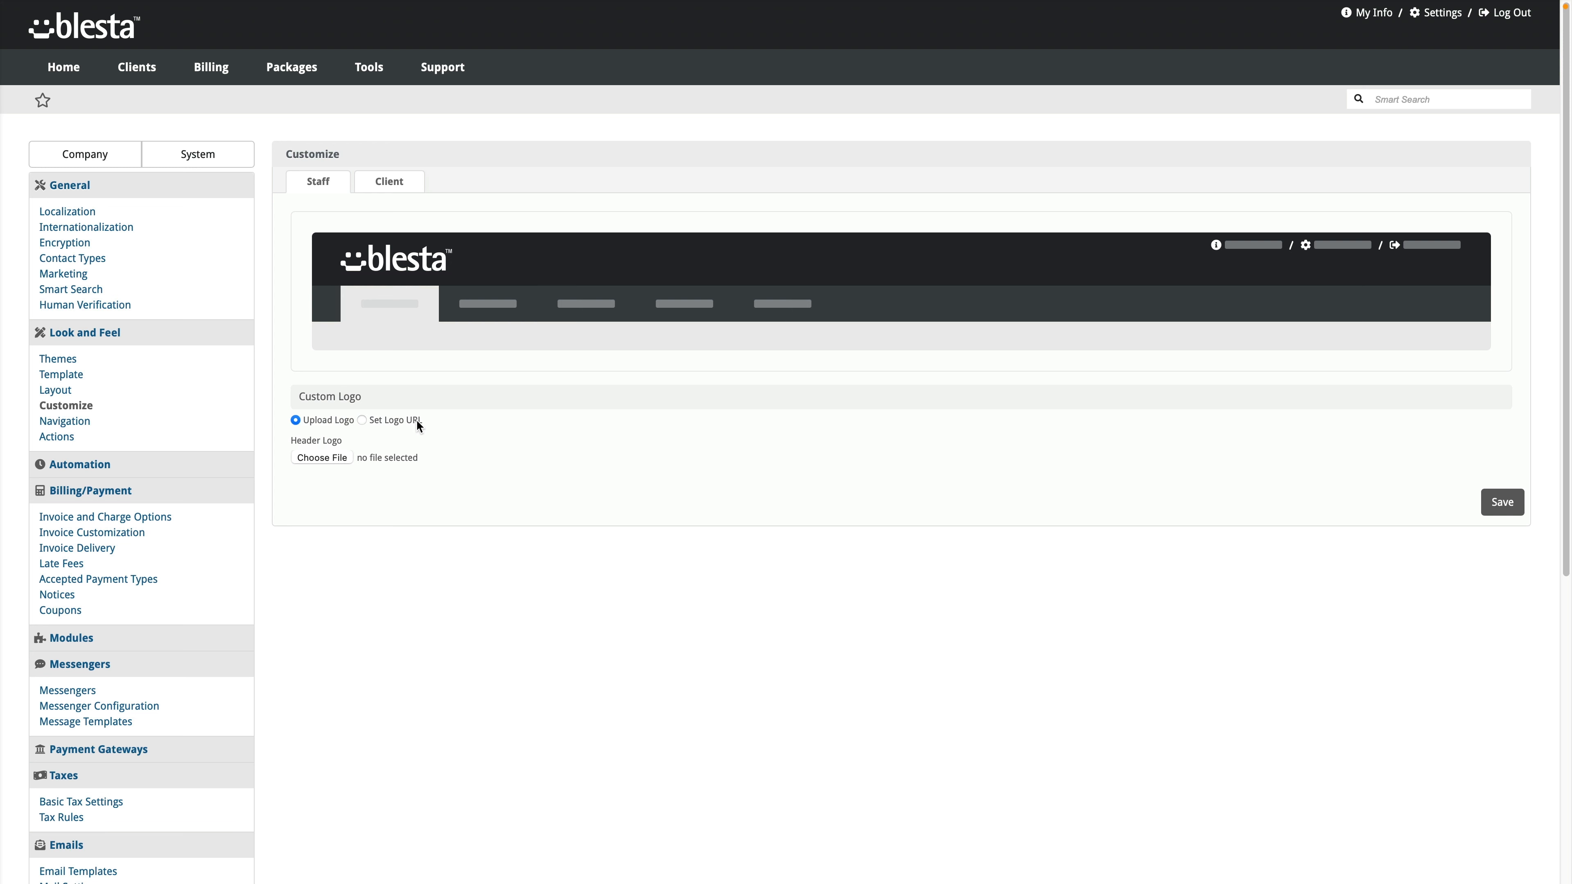
pyautogui.click(397, 184)
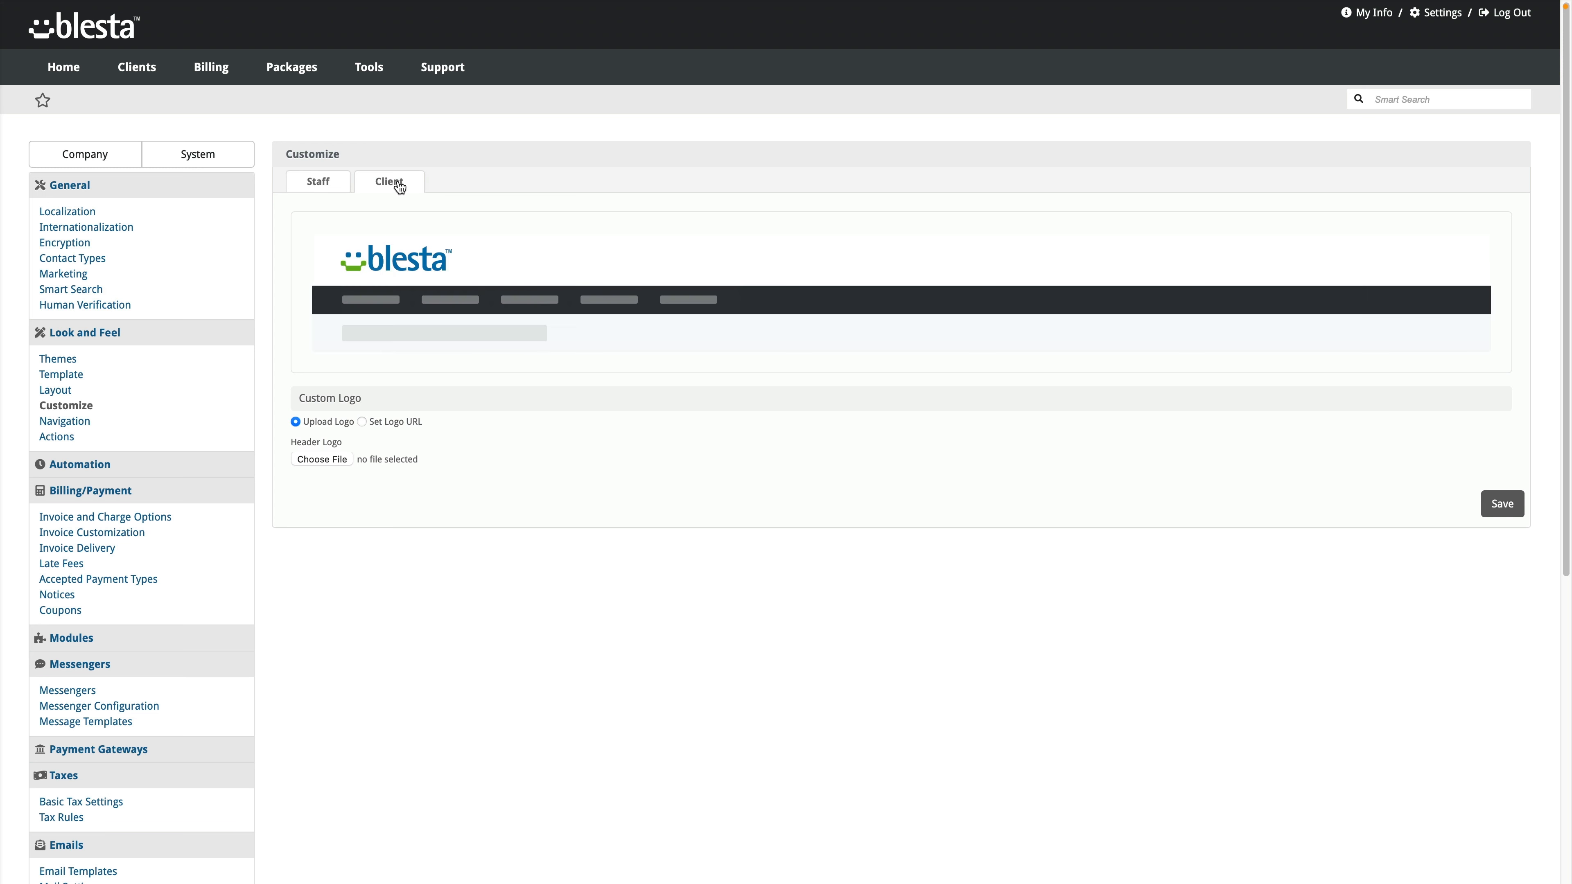
pyautogui.click(333, 187)
pyautogui.click(382, 188)
pyautogui.moveTo(450, 276); pyautogui.dragTo(462, 294)
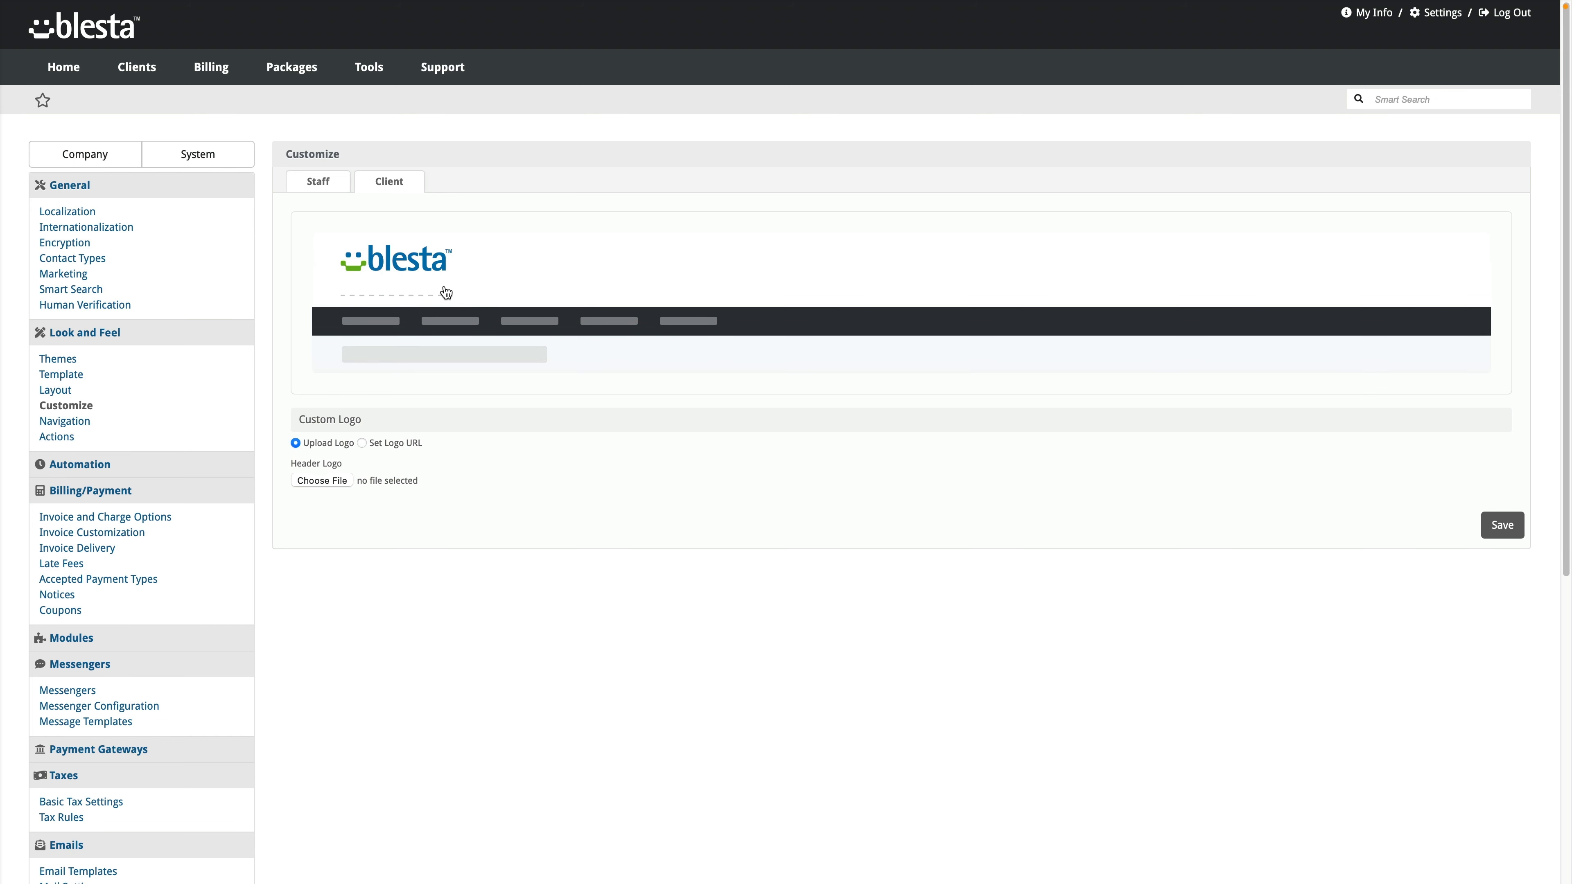
pyautogui.click(336, 188)
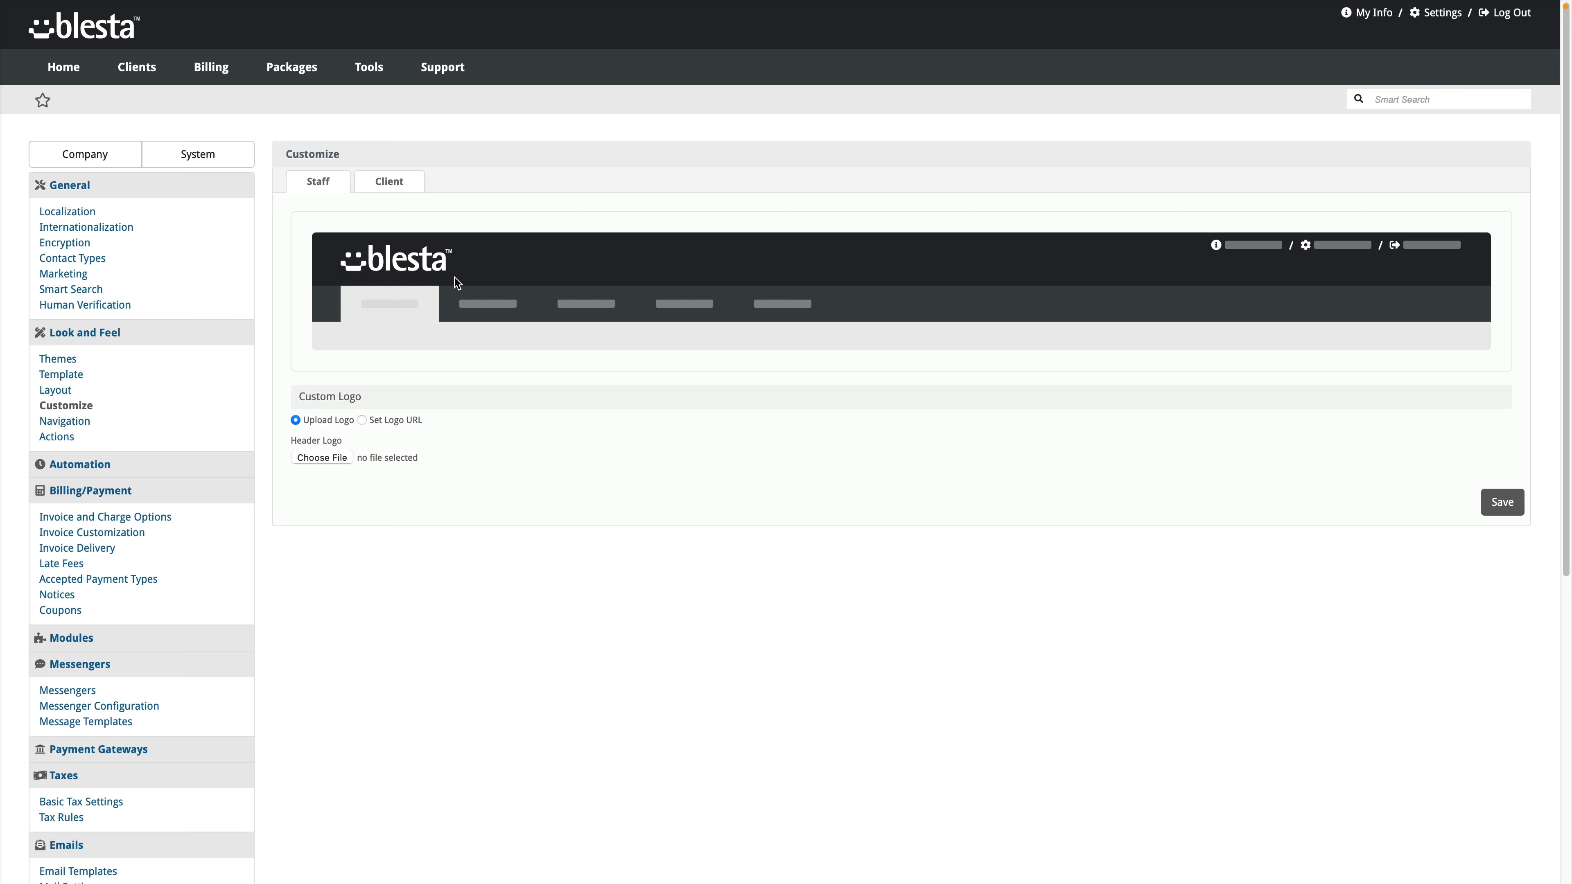
pyautogui.moveTo(454, 278)
pyautogui.mouseDown()
pyautogui.moveTo(473, 312)
pyautogui.moveTo(450, 307)
pyautogui.moveTo(450, 278)
pyautogui.mouseUp()
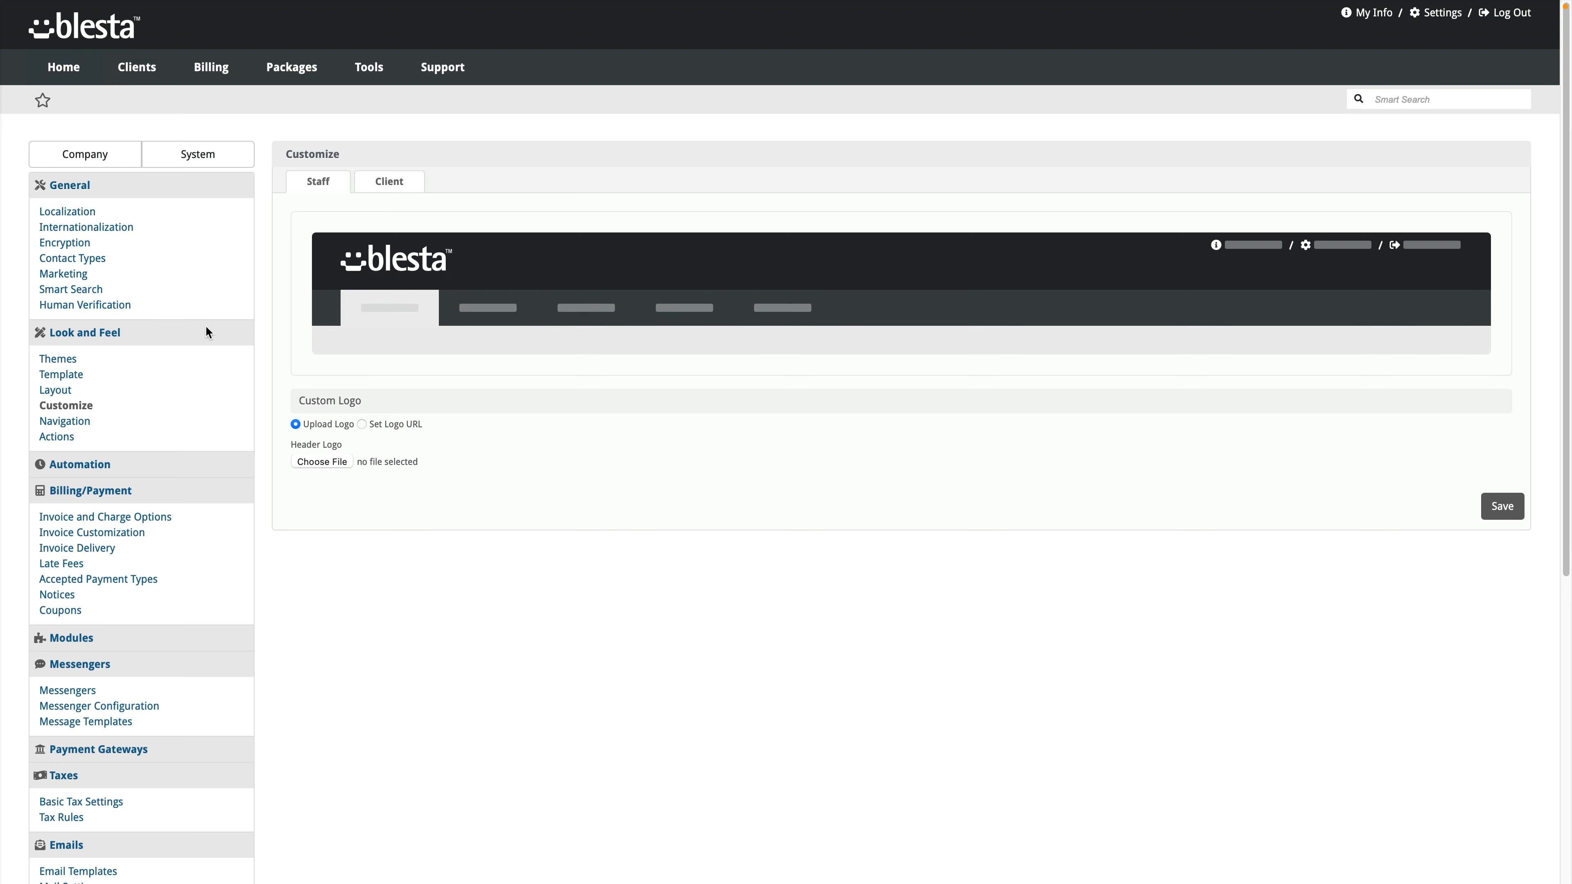
# Step: Open Navigation settings and look over the Client and Public navigation menus
pyautogui.click(76, 427)
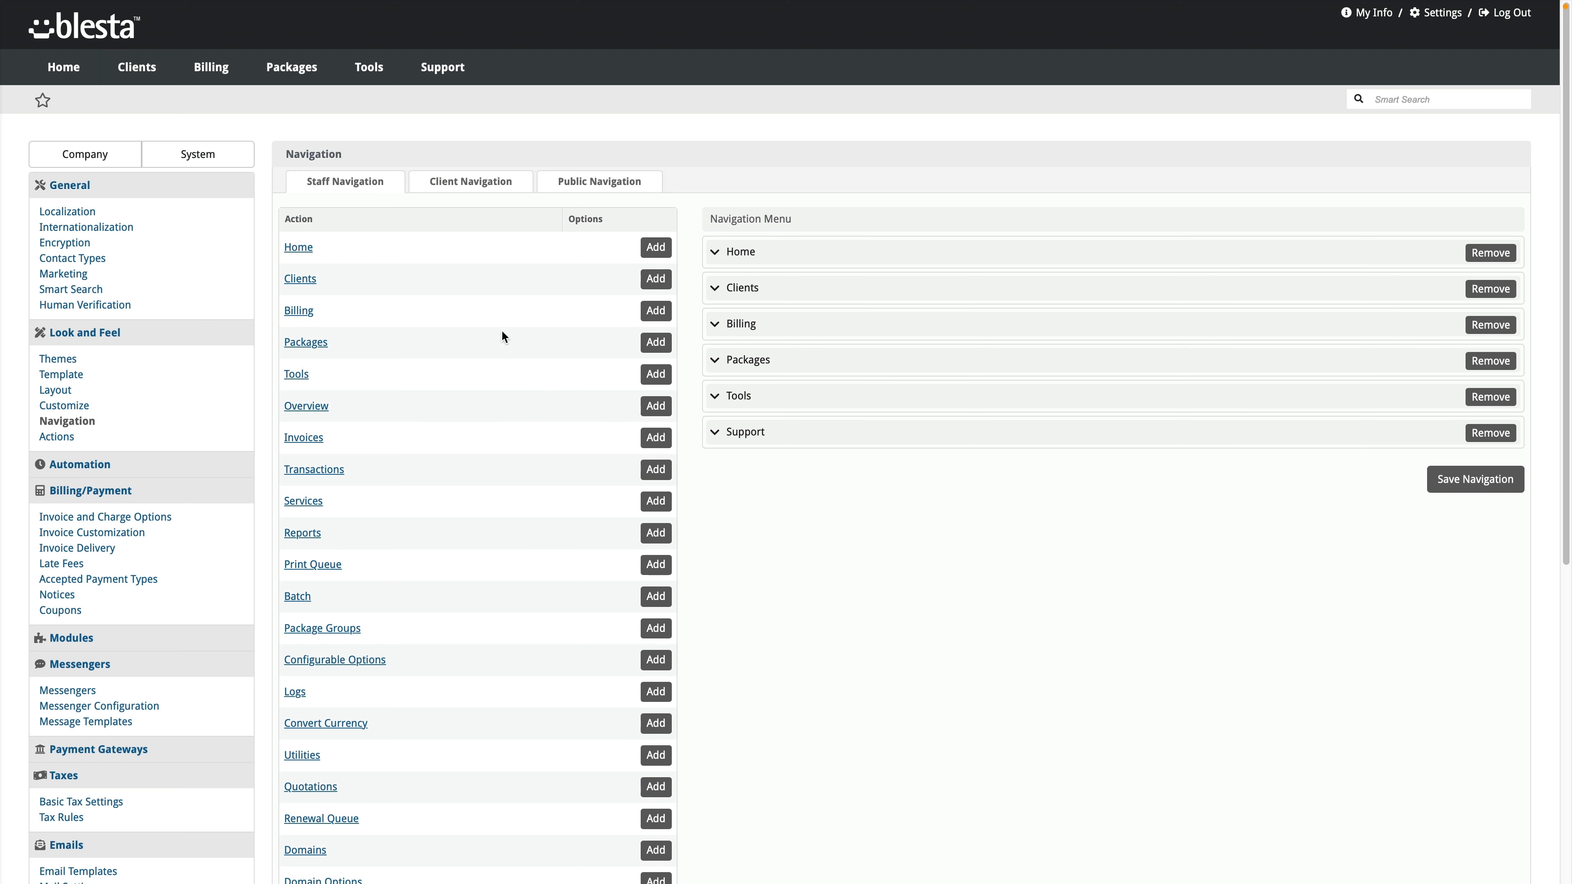
pyautogui.click(484, 186)
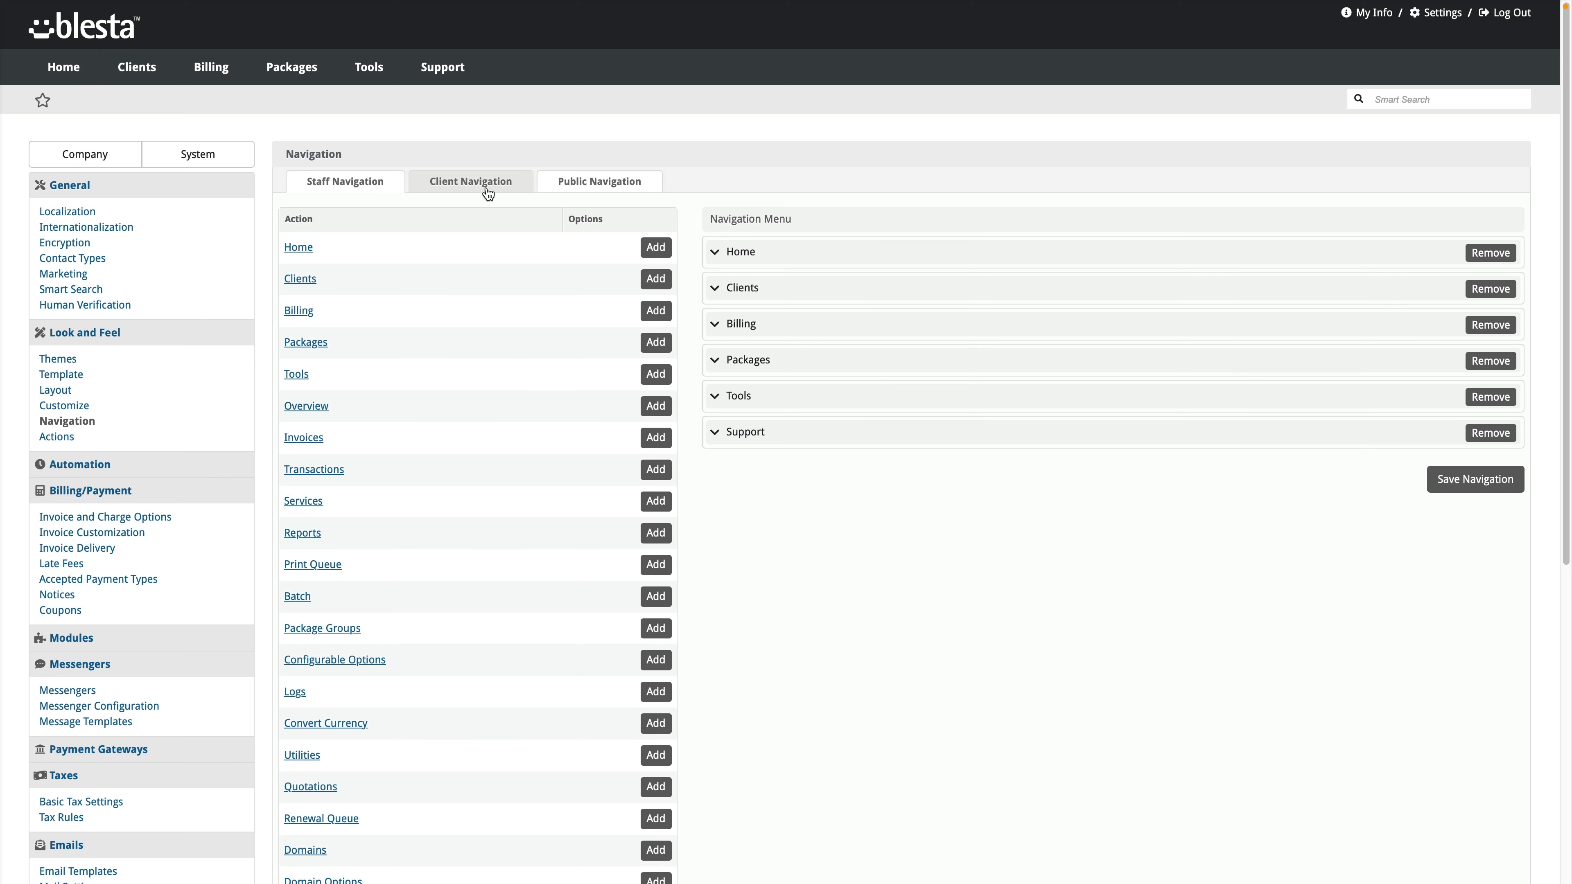
pyautogui.click(580, 194)
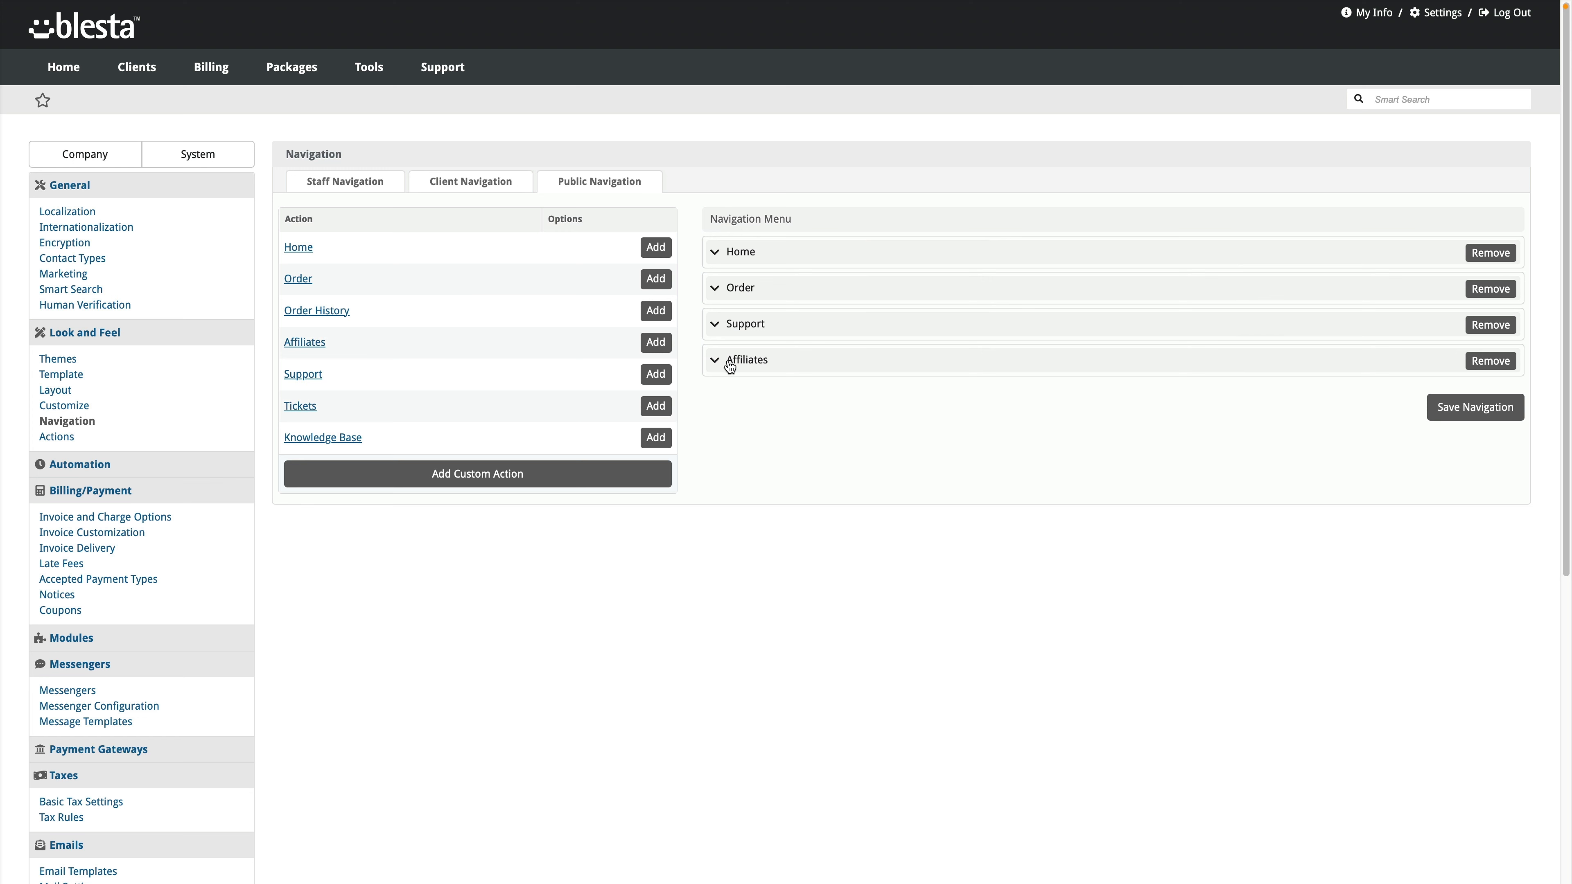
pyautogui.click(496, 180)
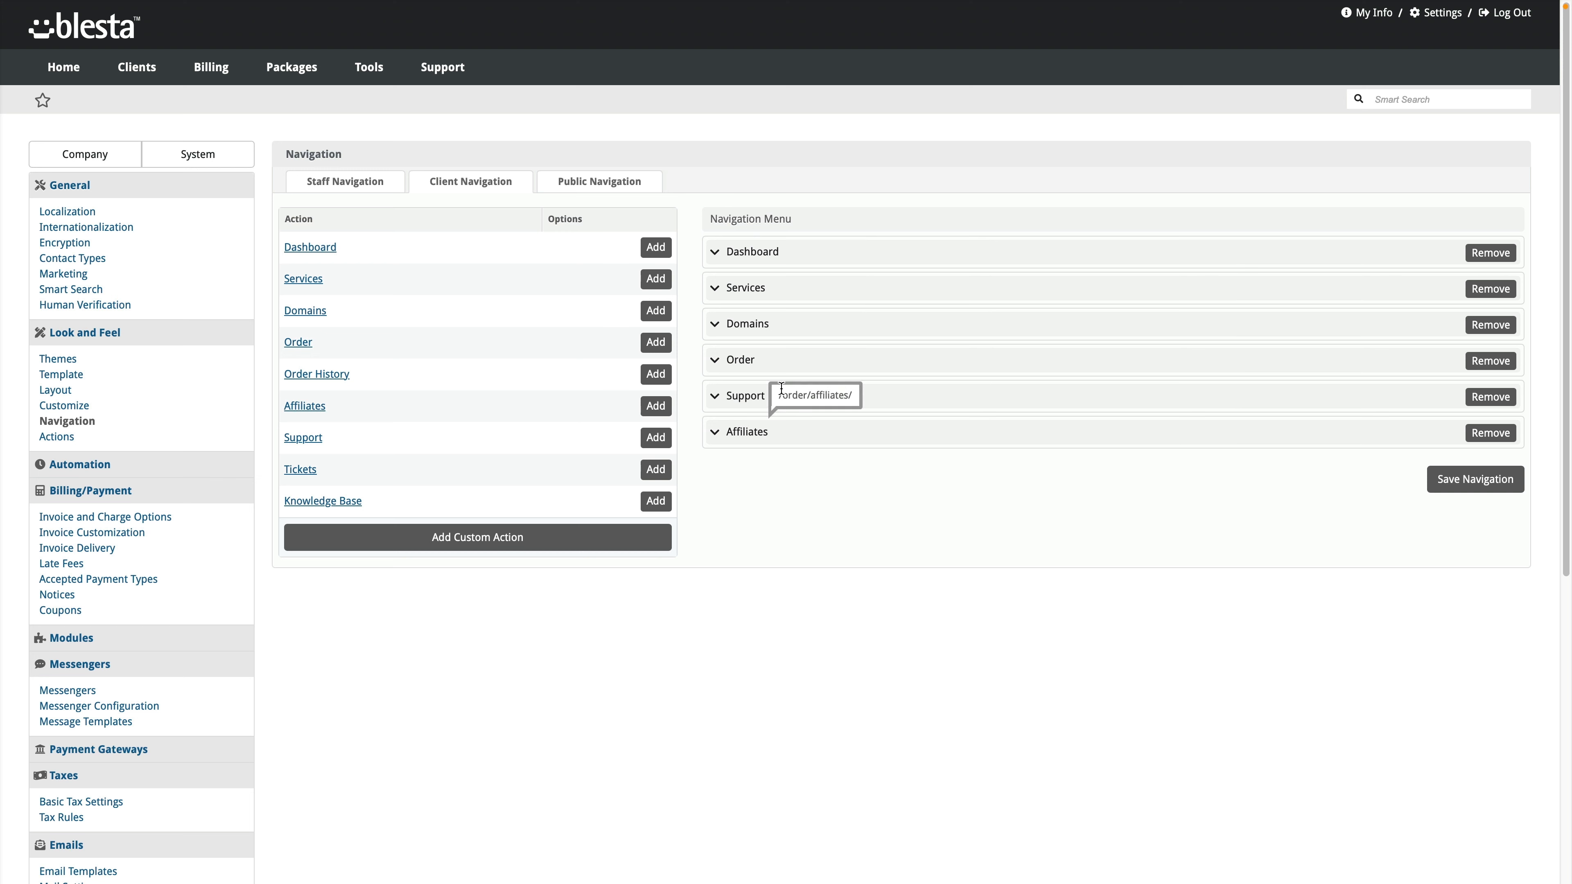
# Step: Expand the Client menu's Domains, Services, Dashboard and Order entries, and try reordering Order History
pyautogui.click(716, 326)
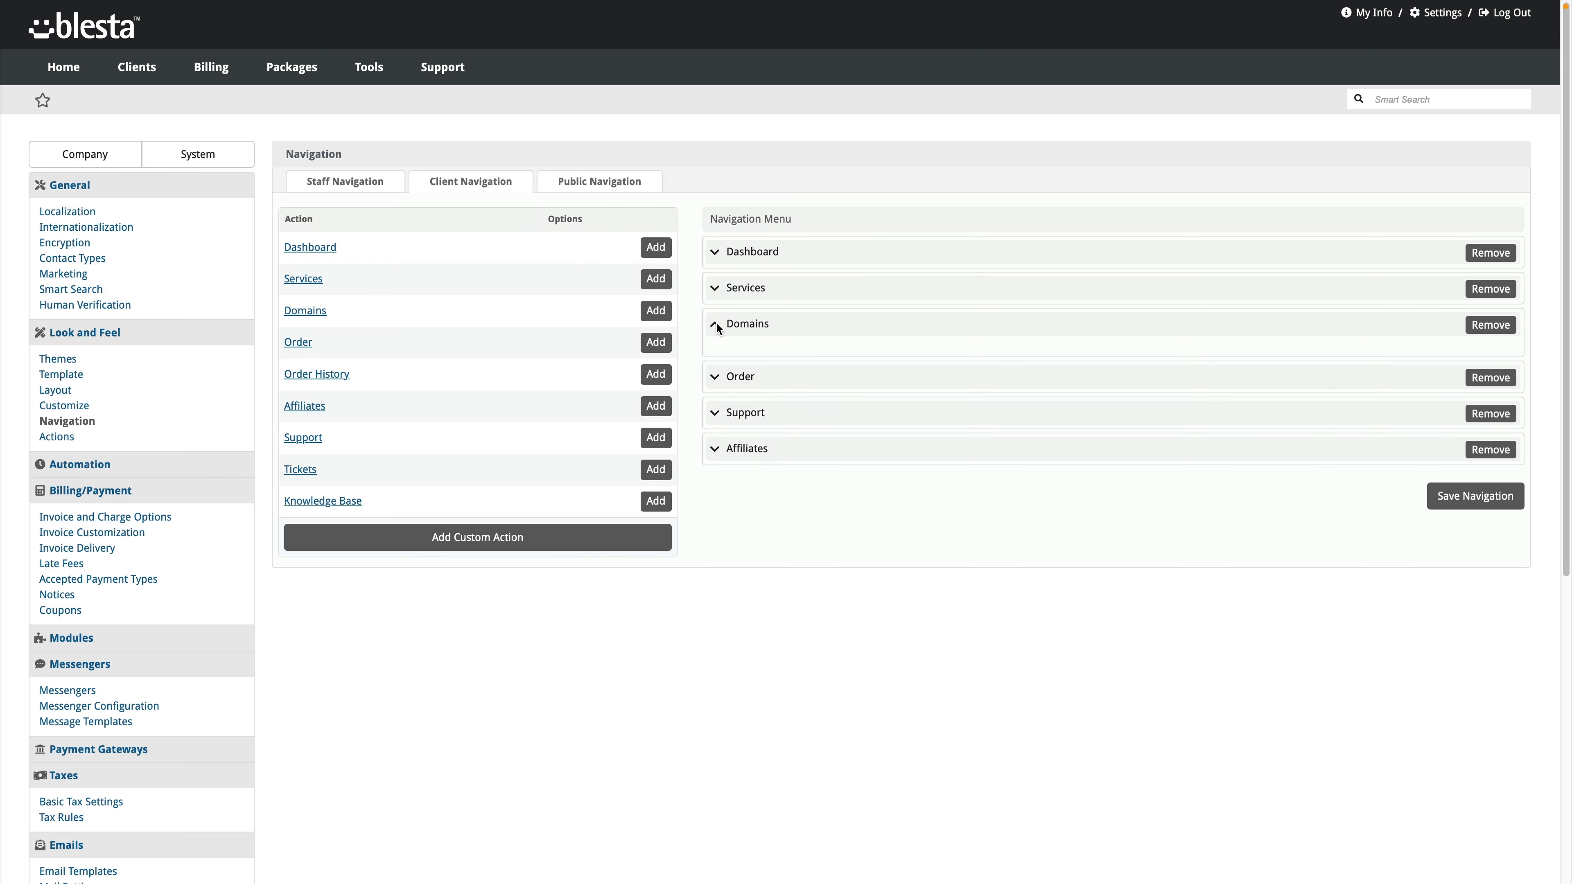
pyautogui.click(716, 322)
pyautogui.click(714, 291)
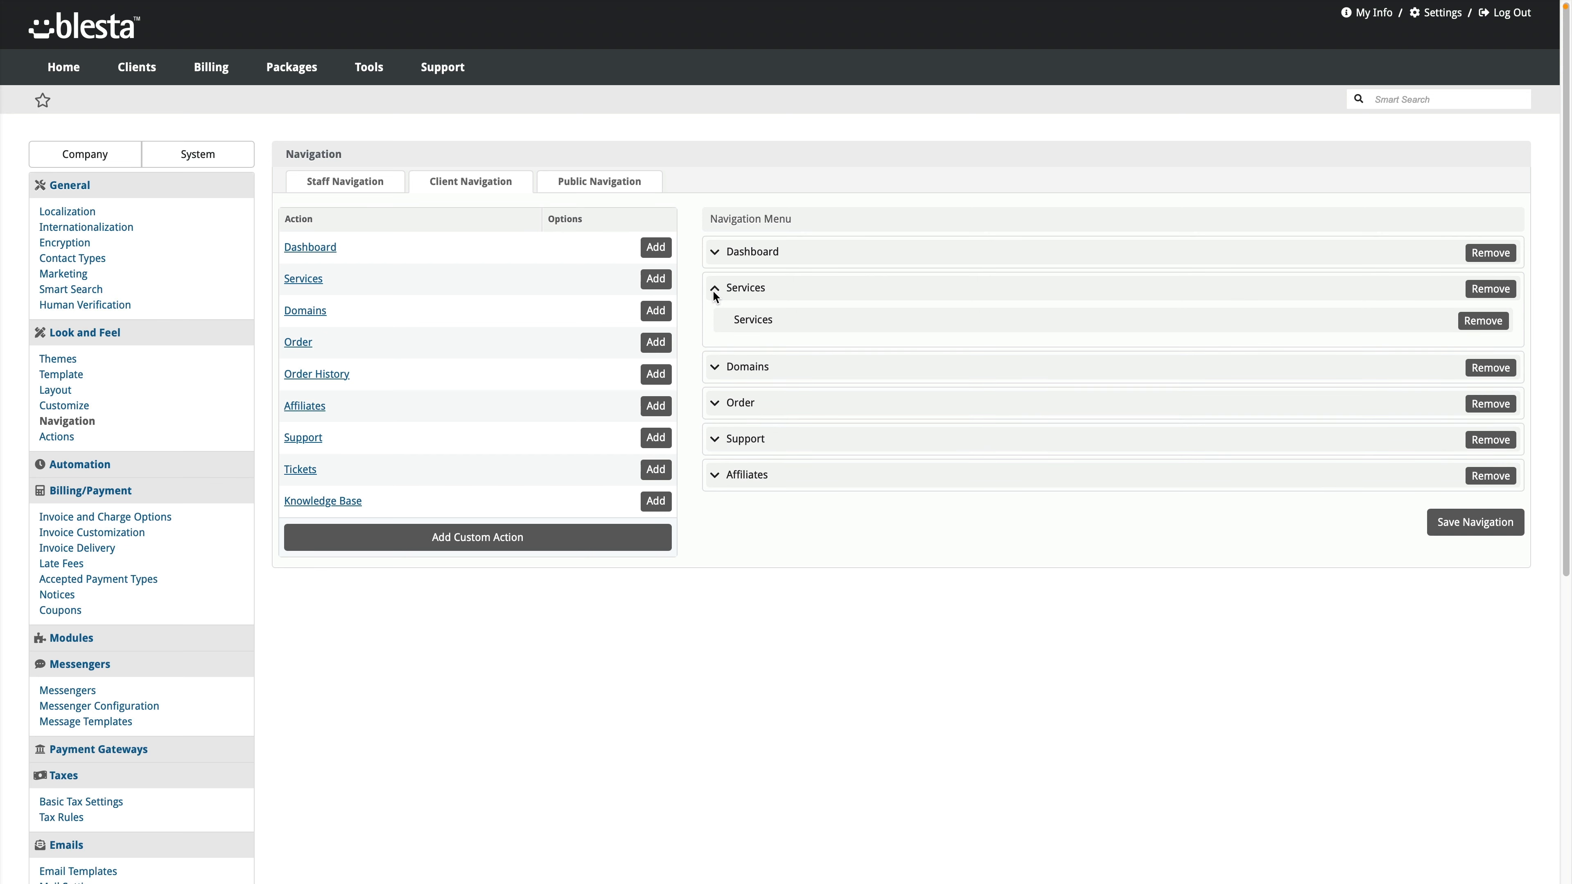
pyautogui.click(715, 252)
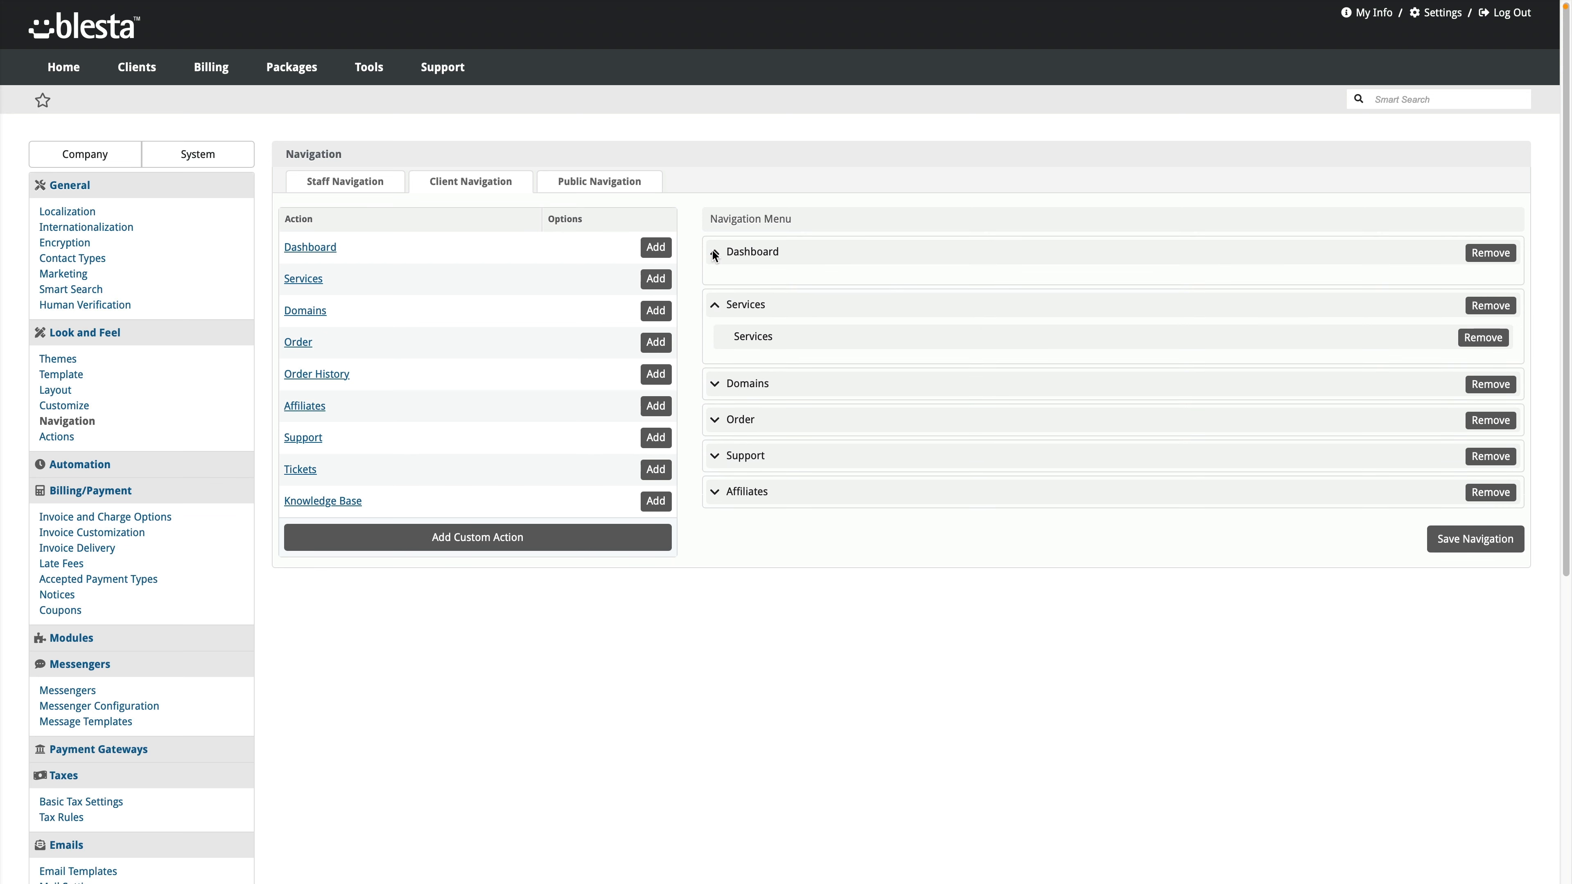
pyautogui.click(715, 252)
pyautogui.click(714, 403)
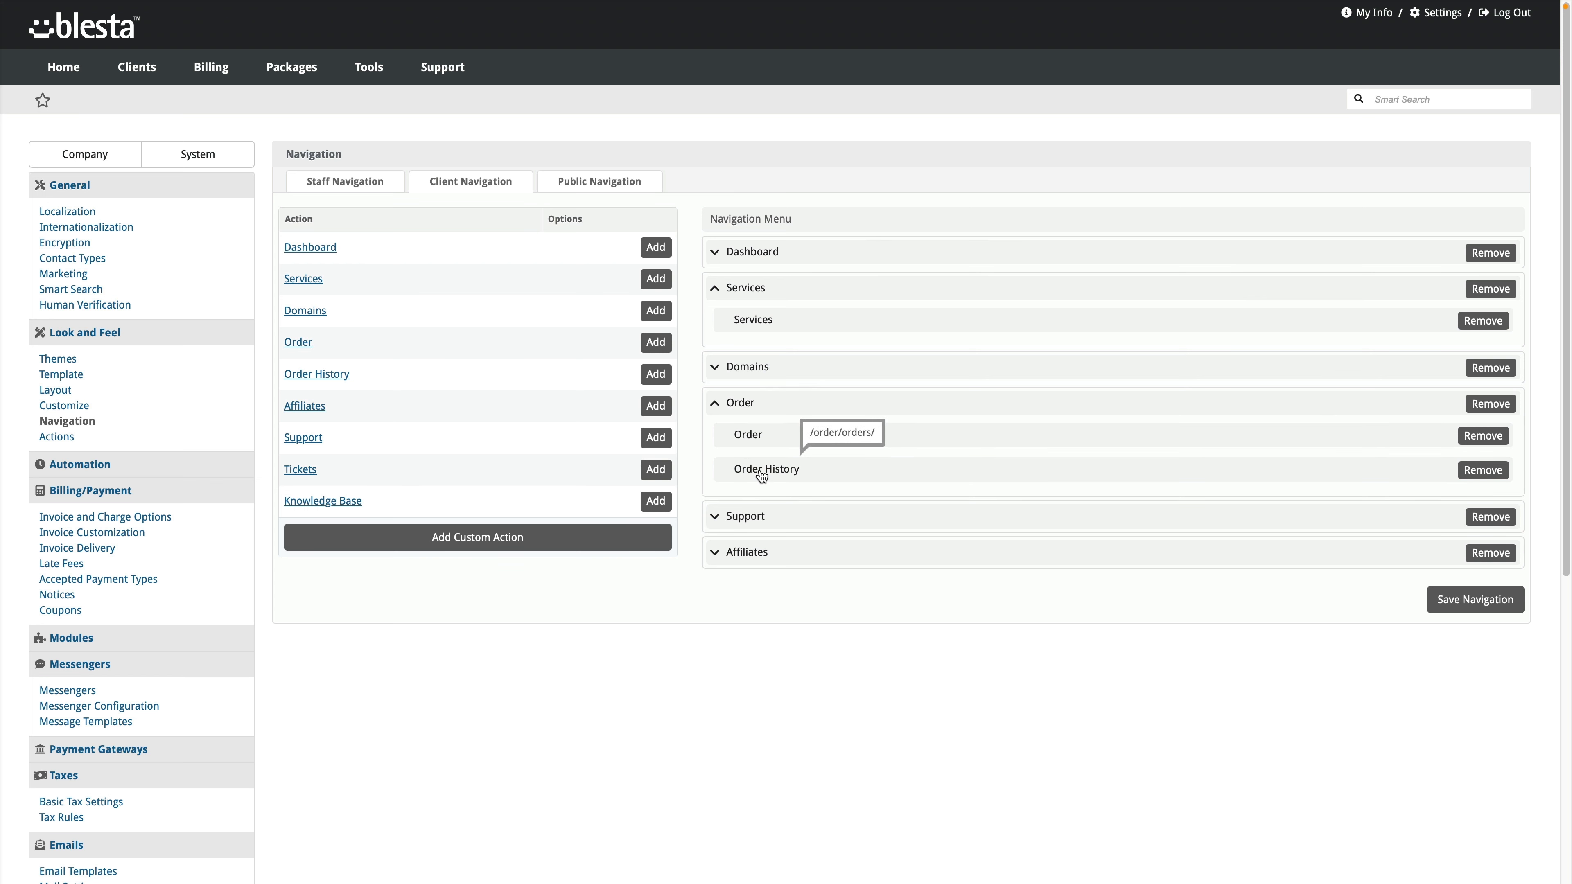
pyautogui.moveTo(761, 475)
pyautogui.mouseDown()
pyautogui.moveTo(761, 439)
pyautogui.moveTo(761, 458)
pyautogui.mouseUp()
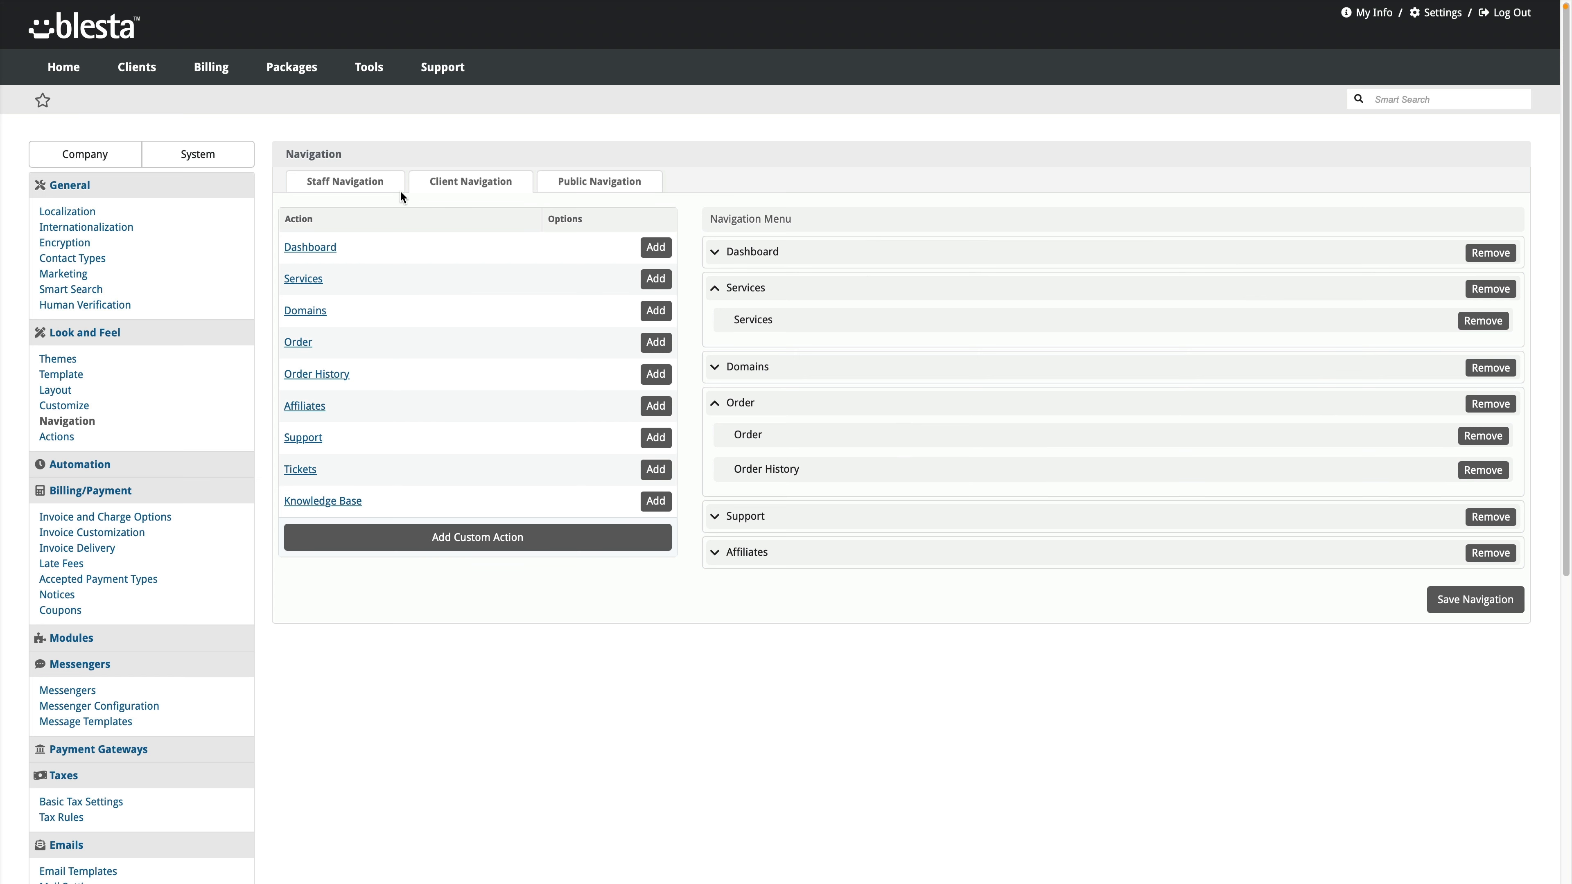
# Step: Switch back to the Staff Navigation menu and scroll through its entries
pyautogui.click(383, 187)
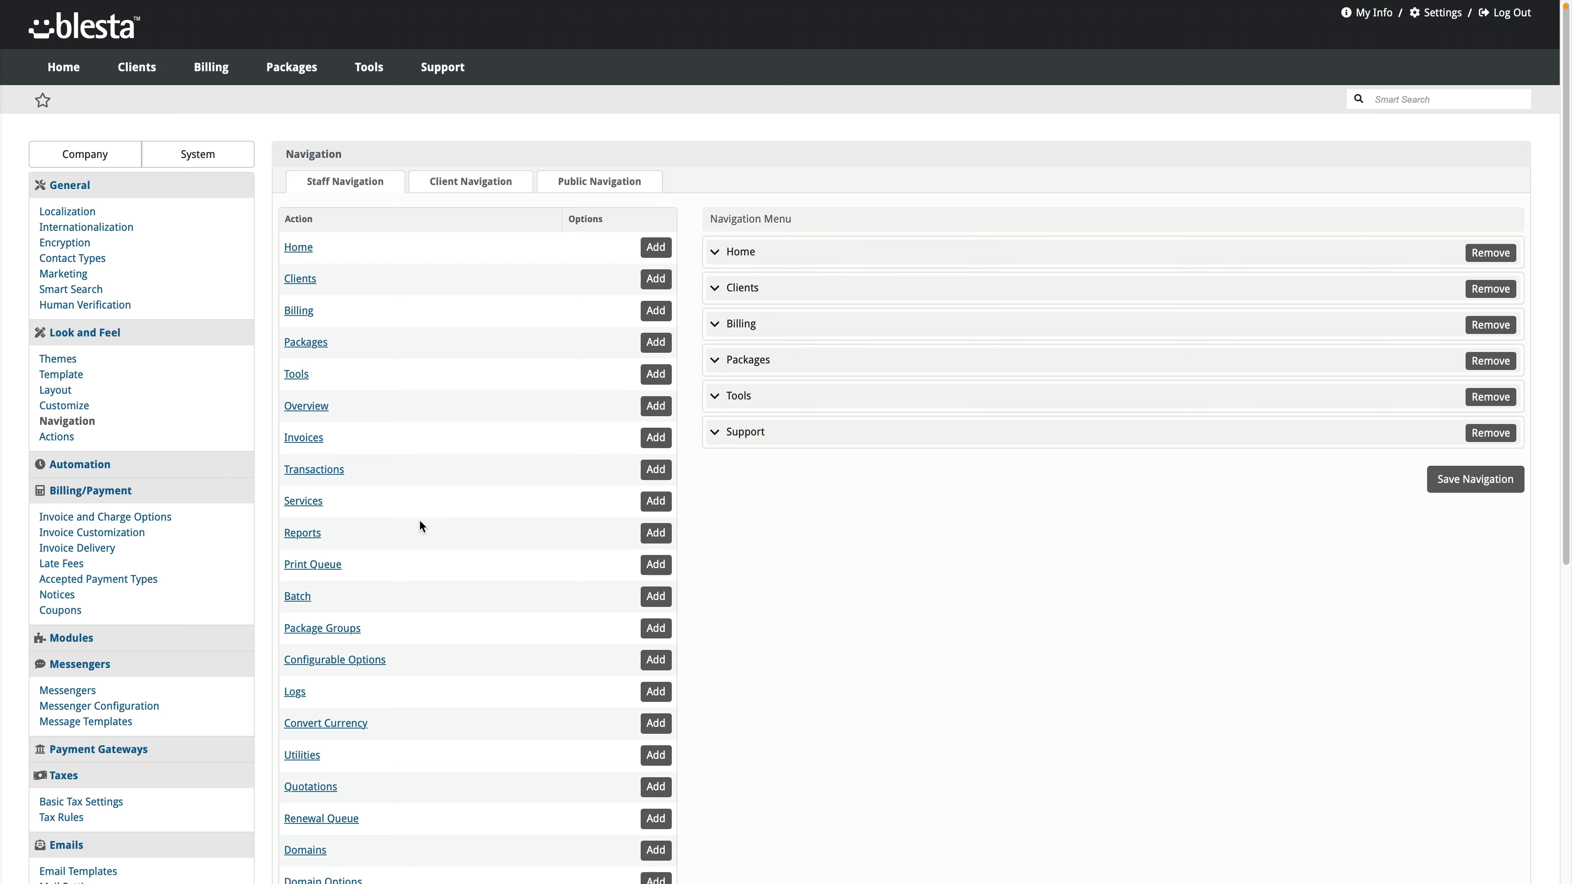
pyautogui.scroll(-1, 487, 495)
pyautogui.scroll(-10, 494, 493)
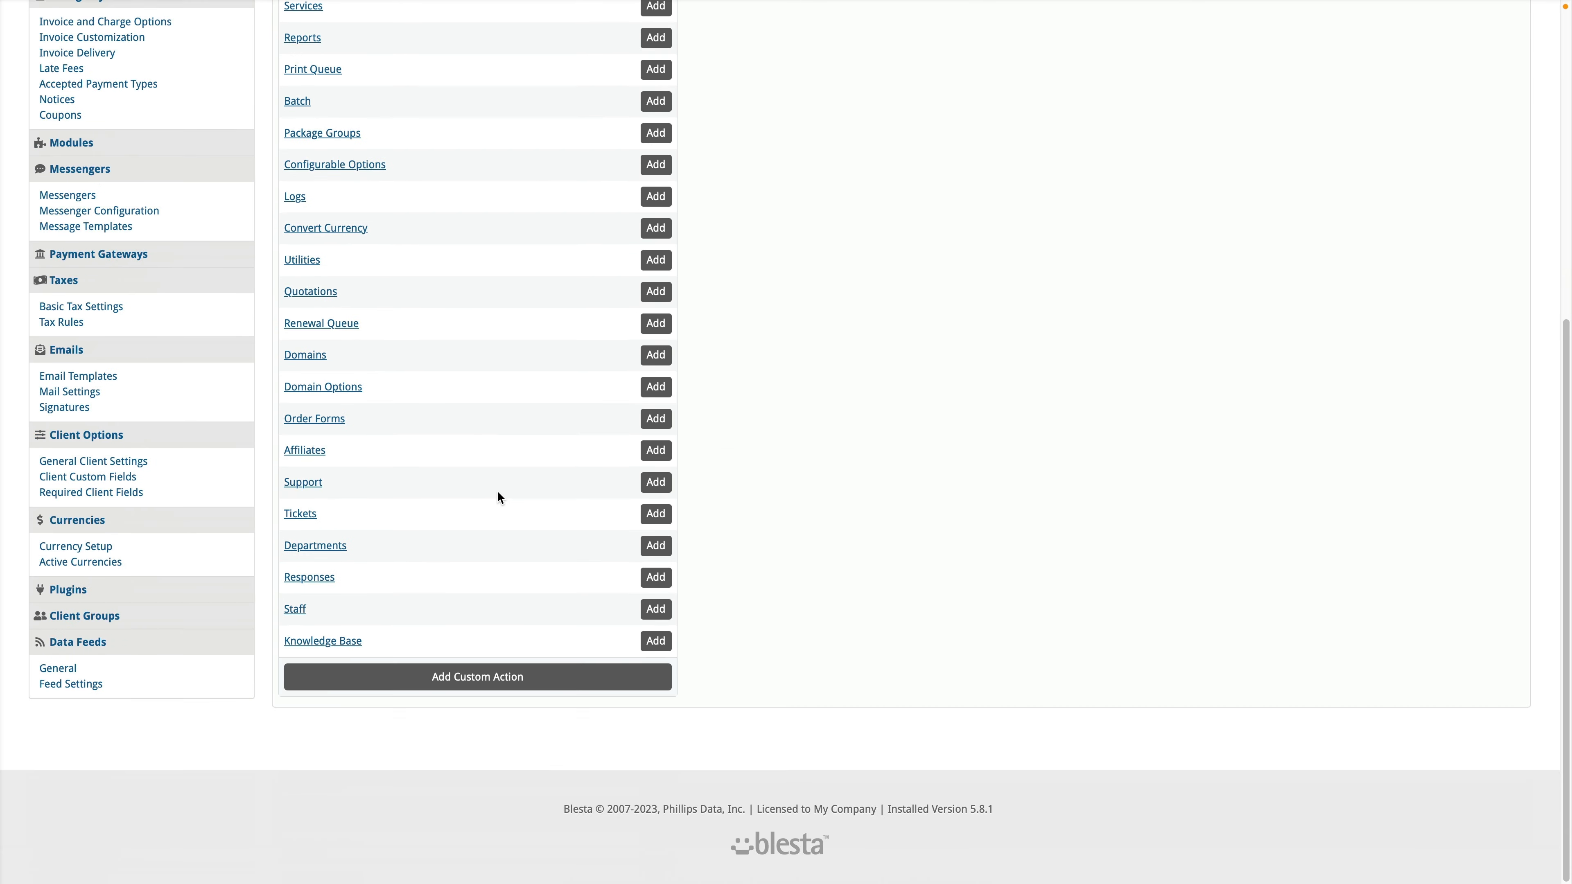
pyautogui.scroll(10, 499, 497)
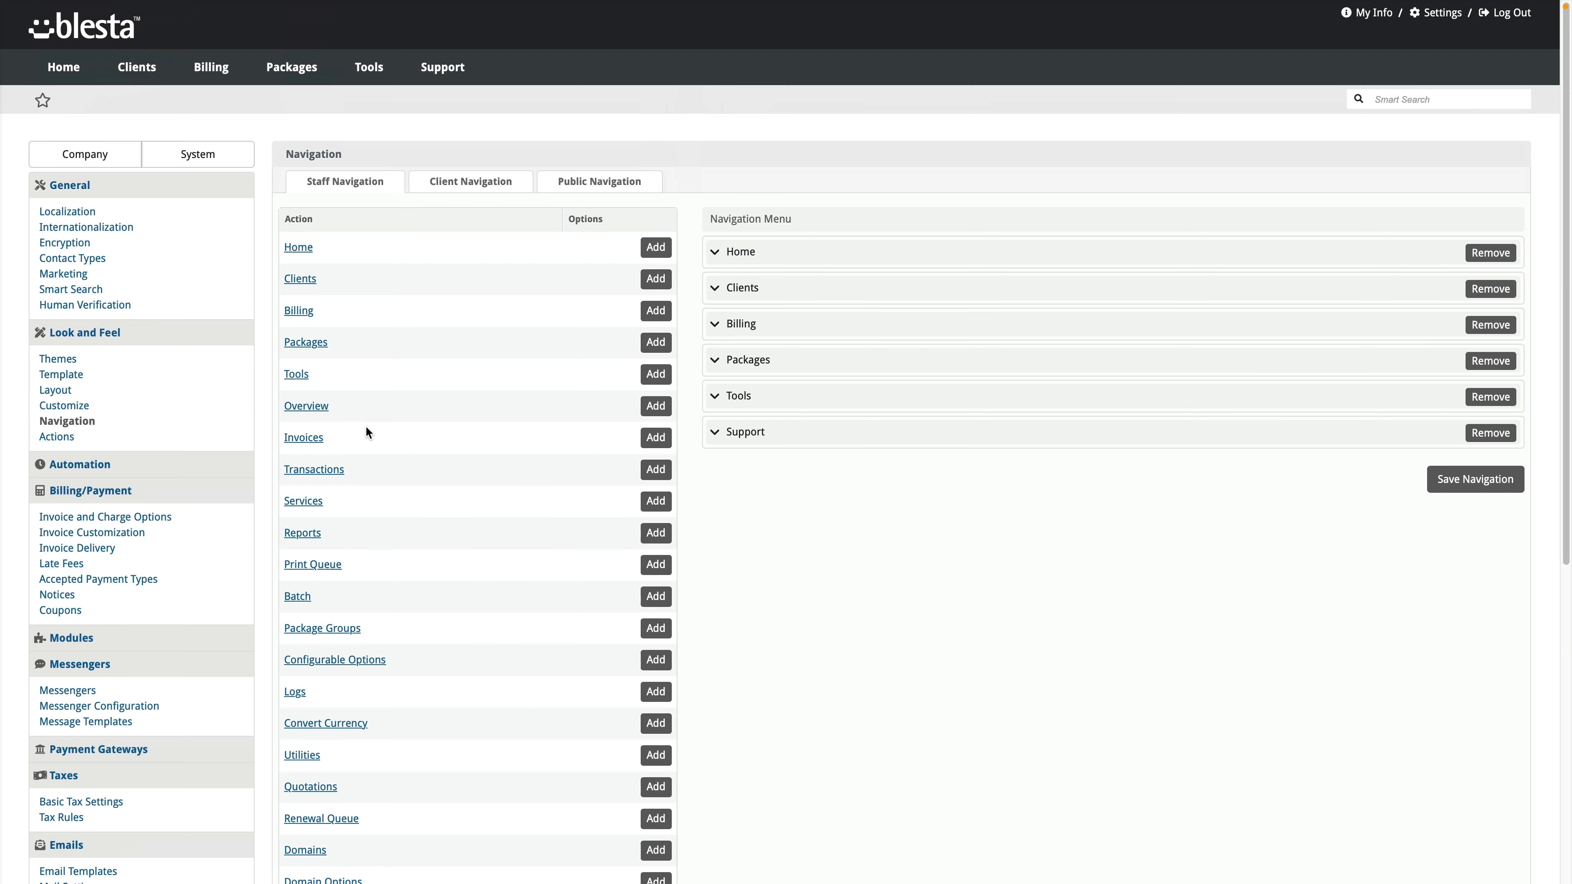
pyautogui.click(57, 440)
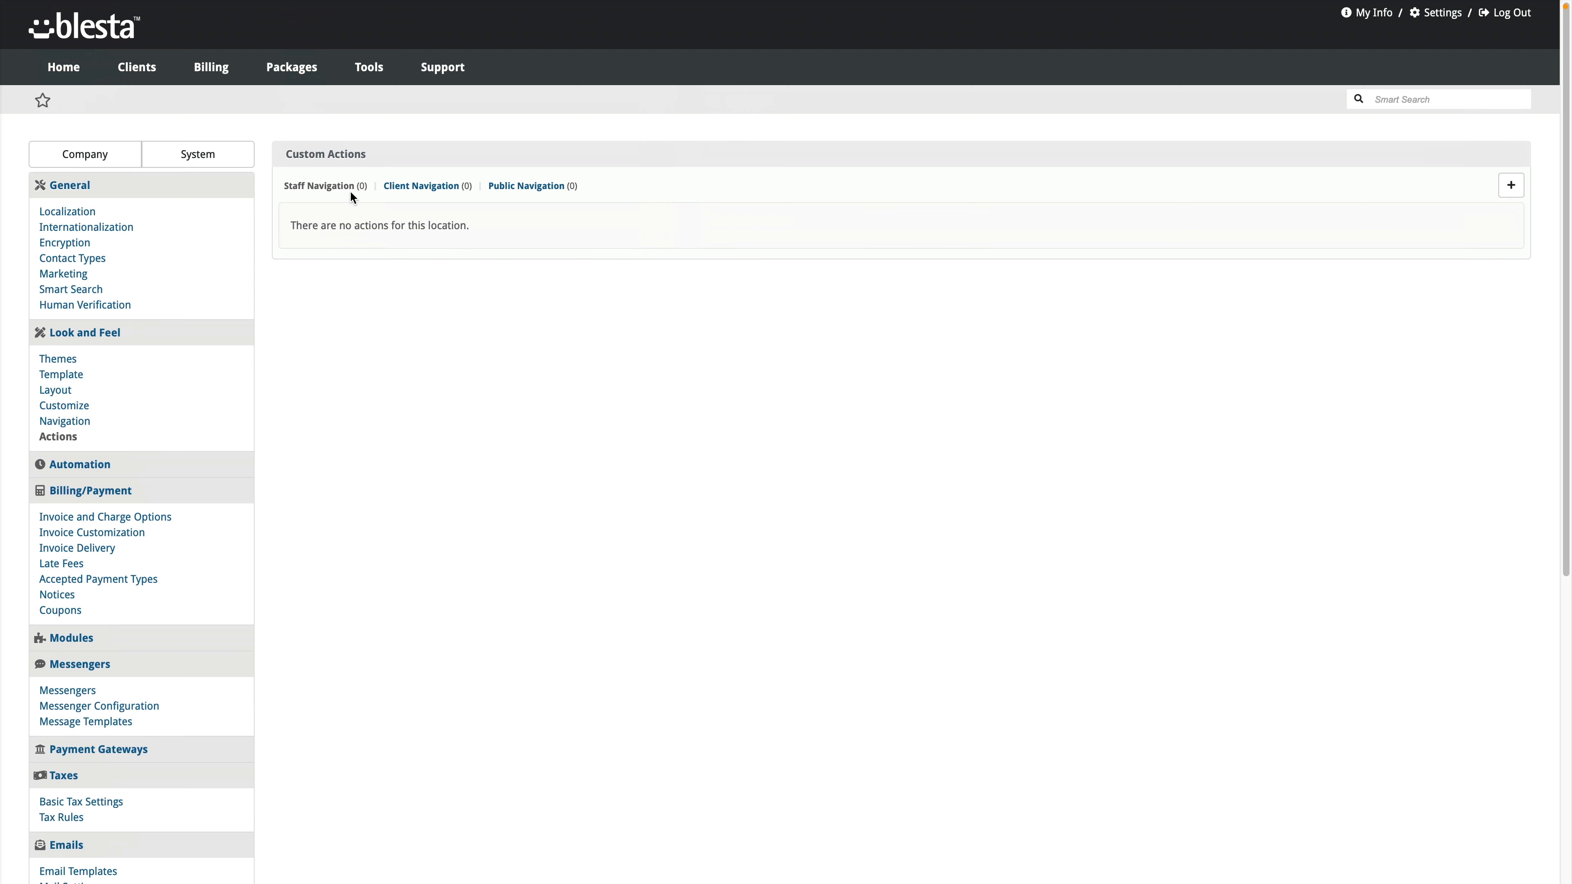
pyautogui.click(1511, 186)
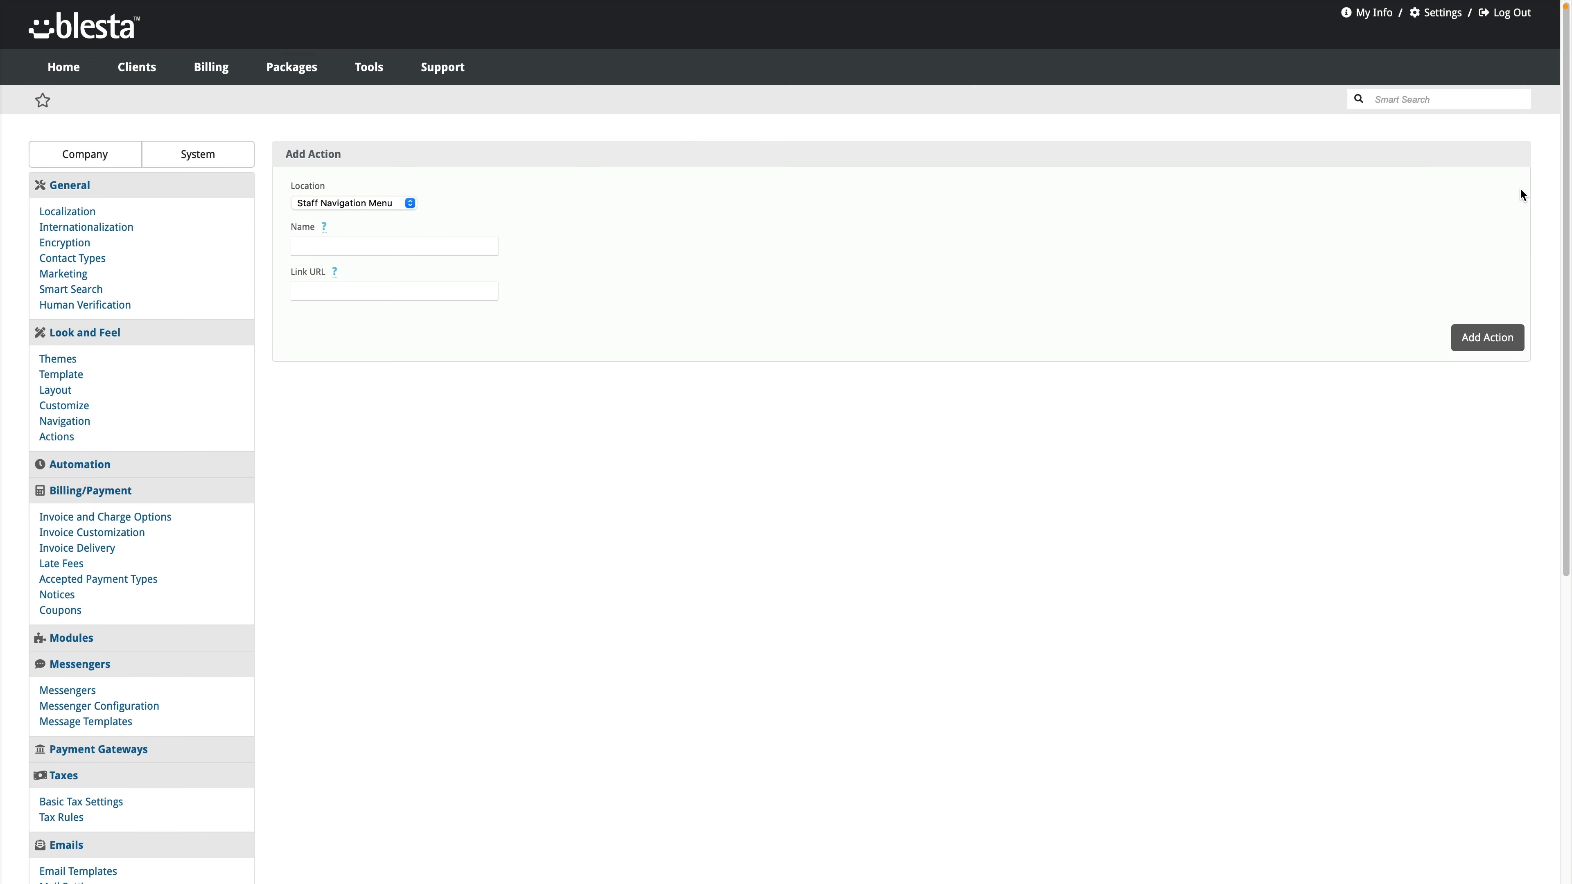
pyautogui.click(366, 249)
pyautogui.scroll(-1, 114, 472)
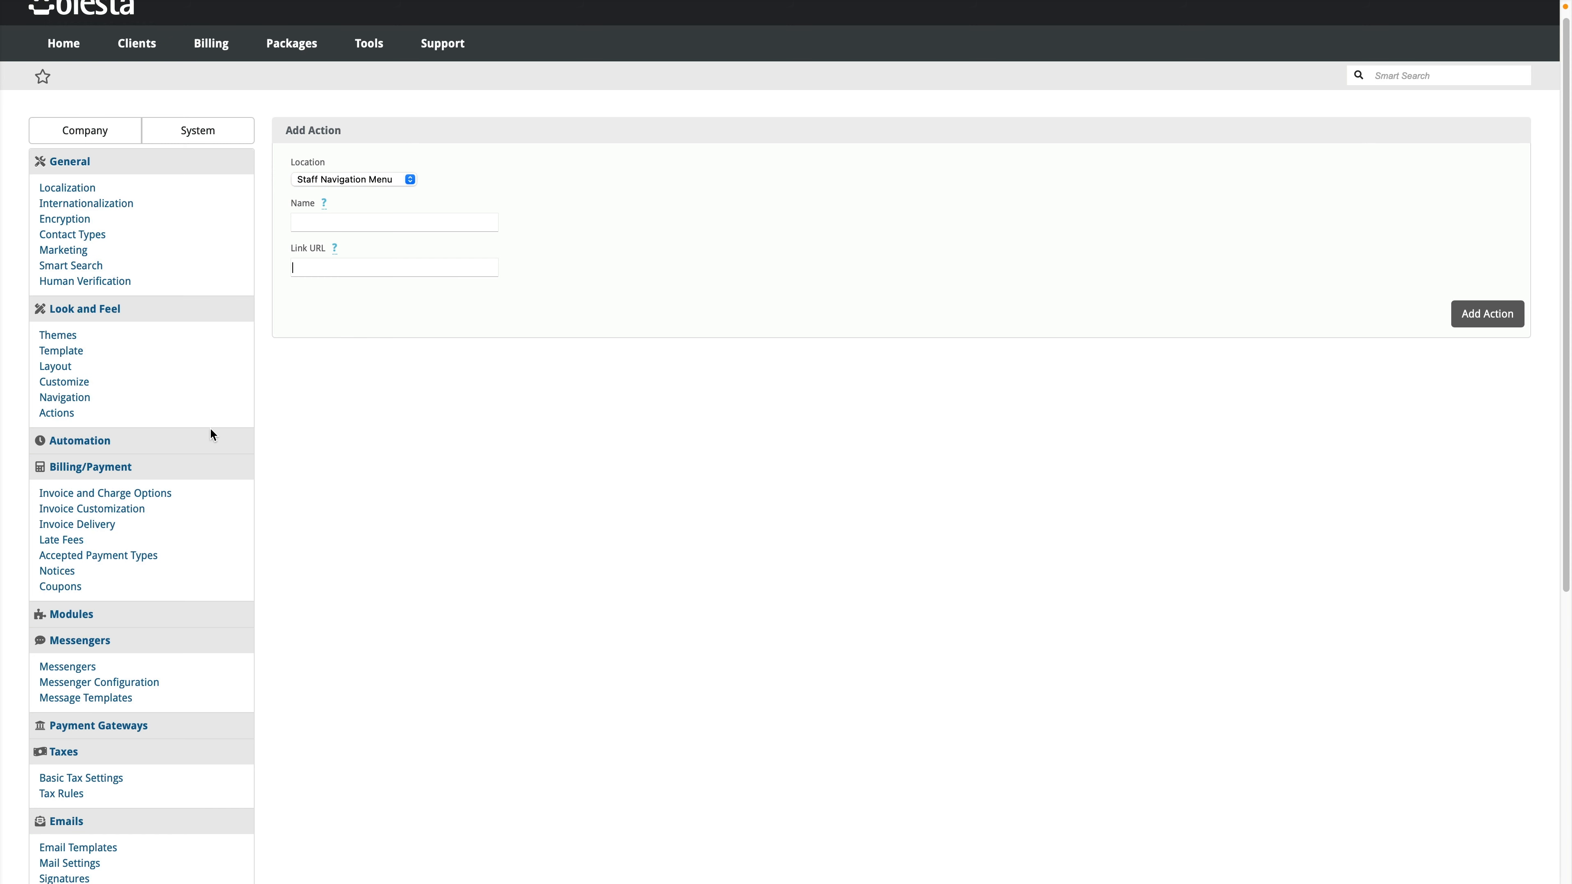
pyautogui.click(61, 413)
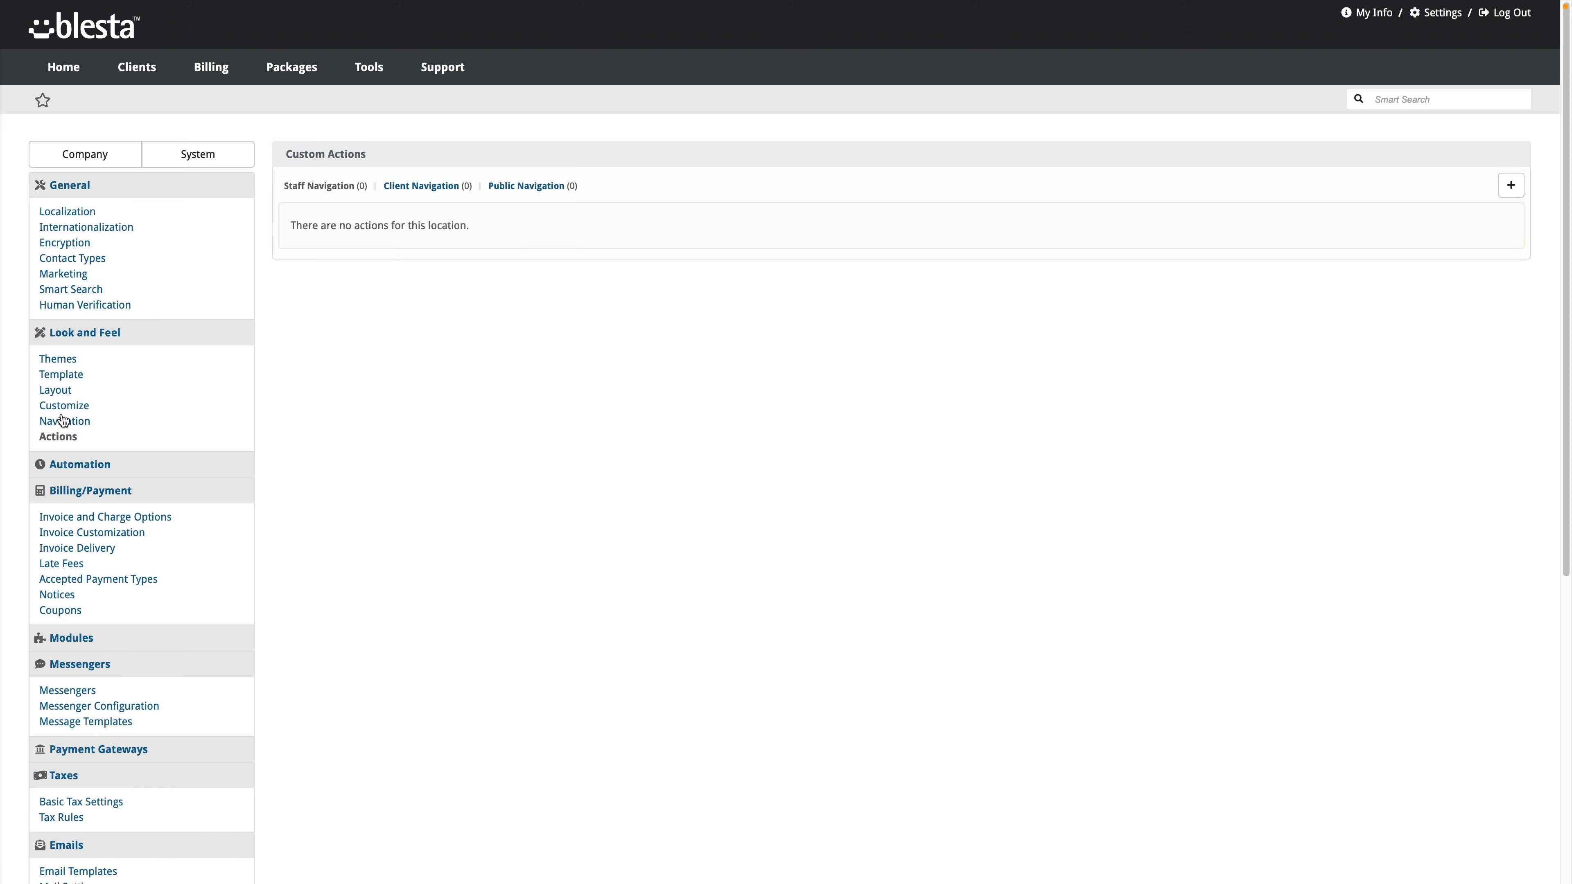
pyautogui.click(71, 424)
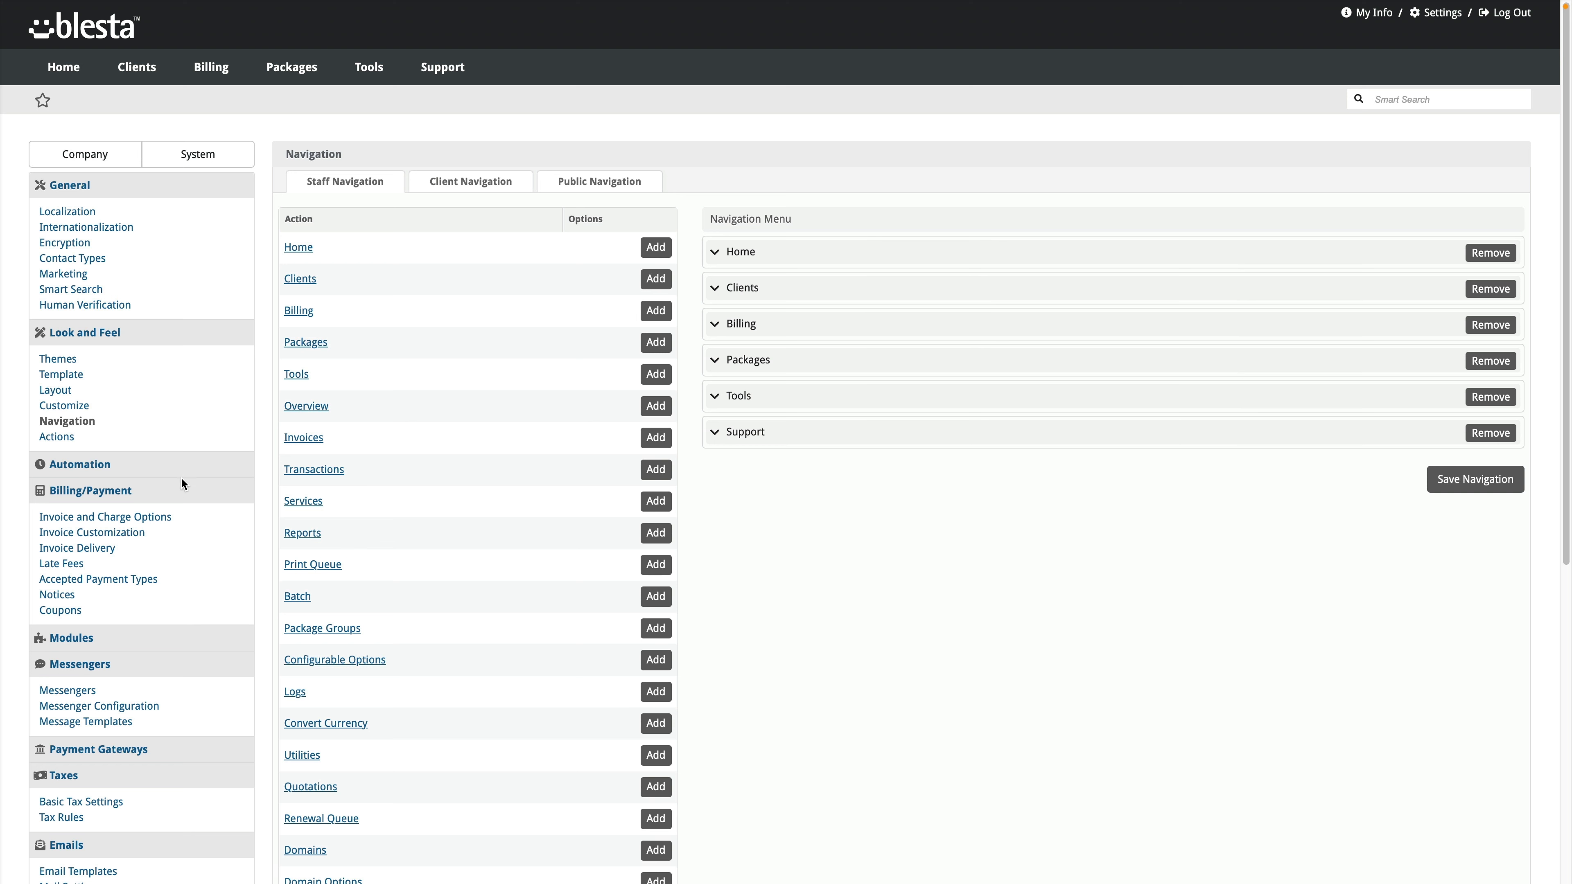
# Step: Open the Invoice and Charge options, keeping Invoice Days Before Renewal at 5 Days
pyautogui.click(112, 492)
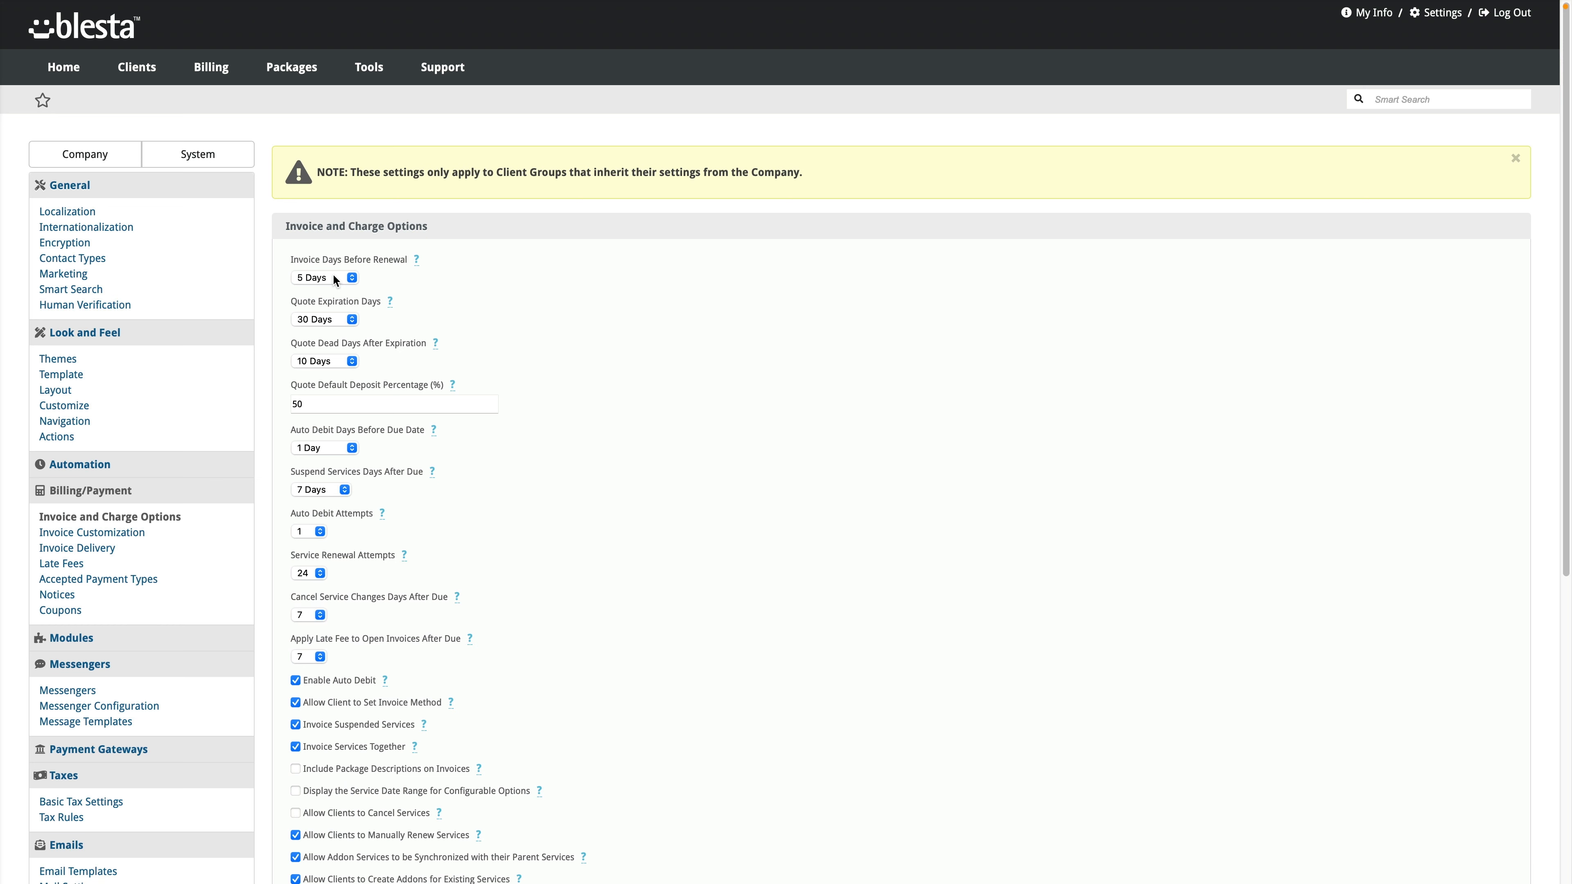
pyautogui.click(333, 277)
pyautogui.click(432, 283)
pyautogui.scroll(-5, 394, 374)
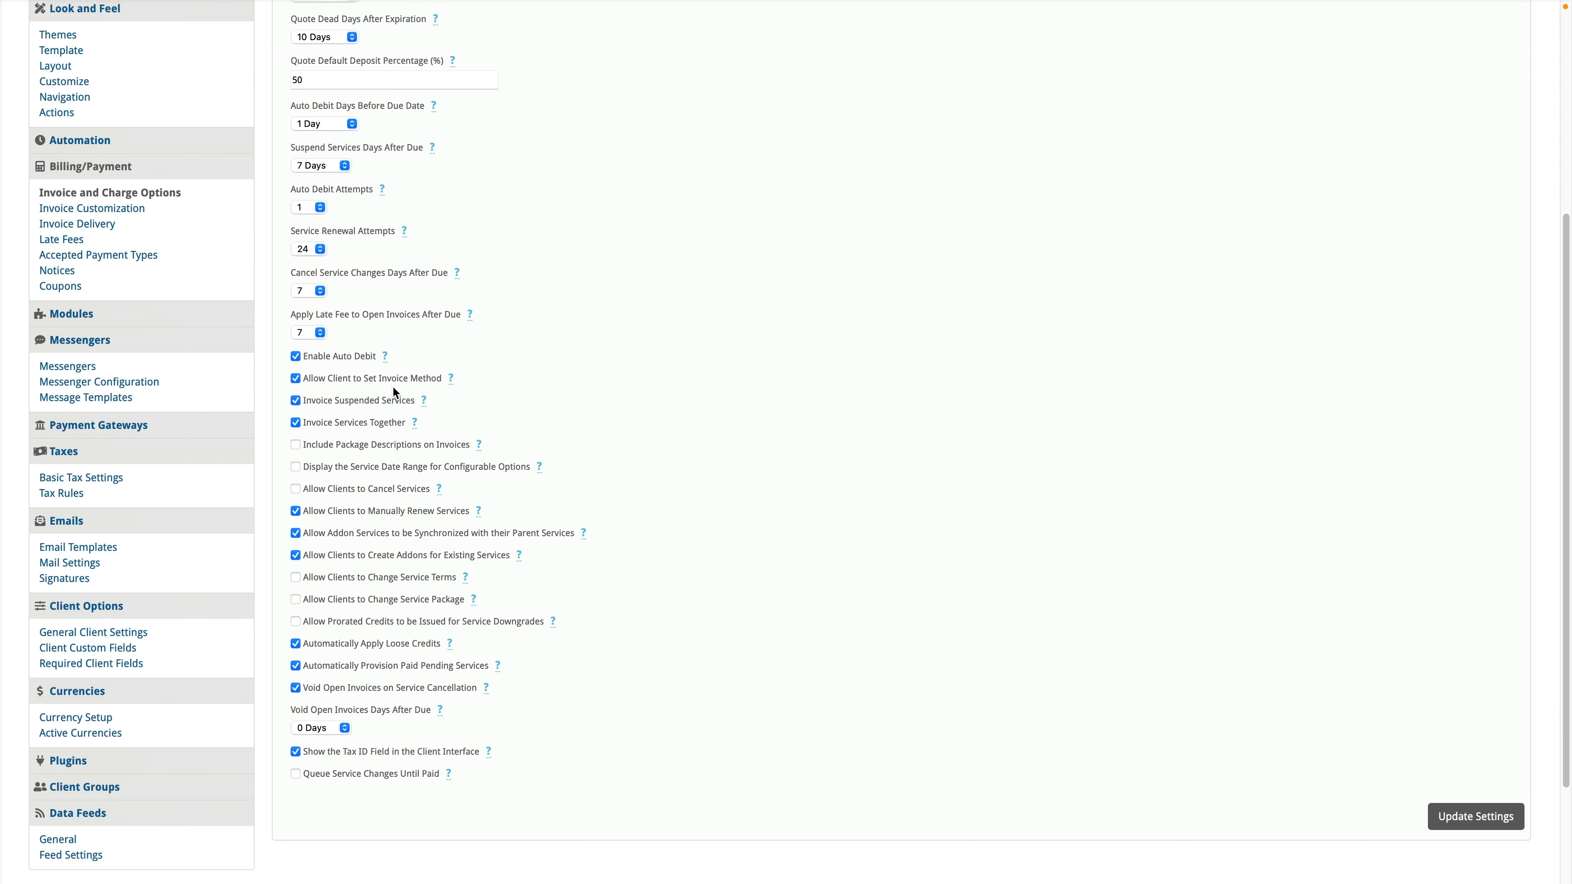
pyautogui.scroll(5, 392, 385)
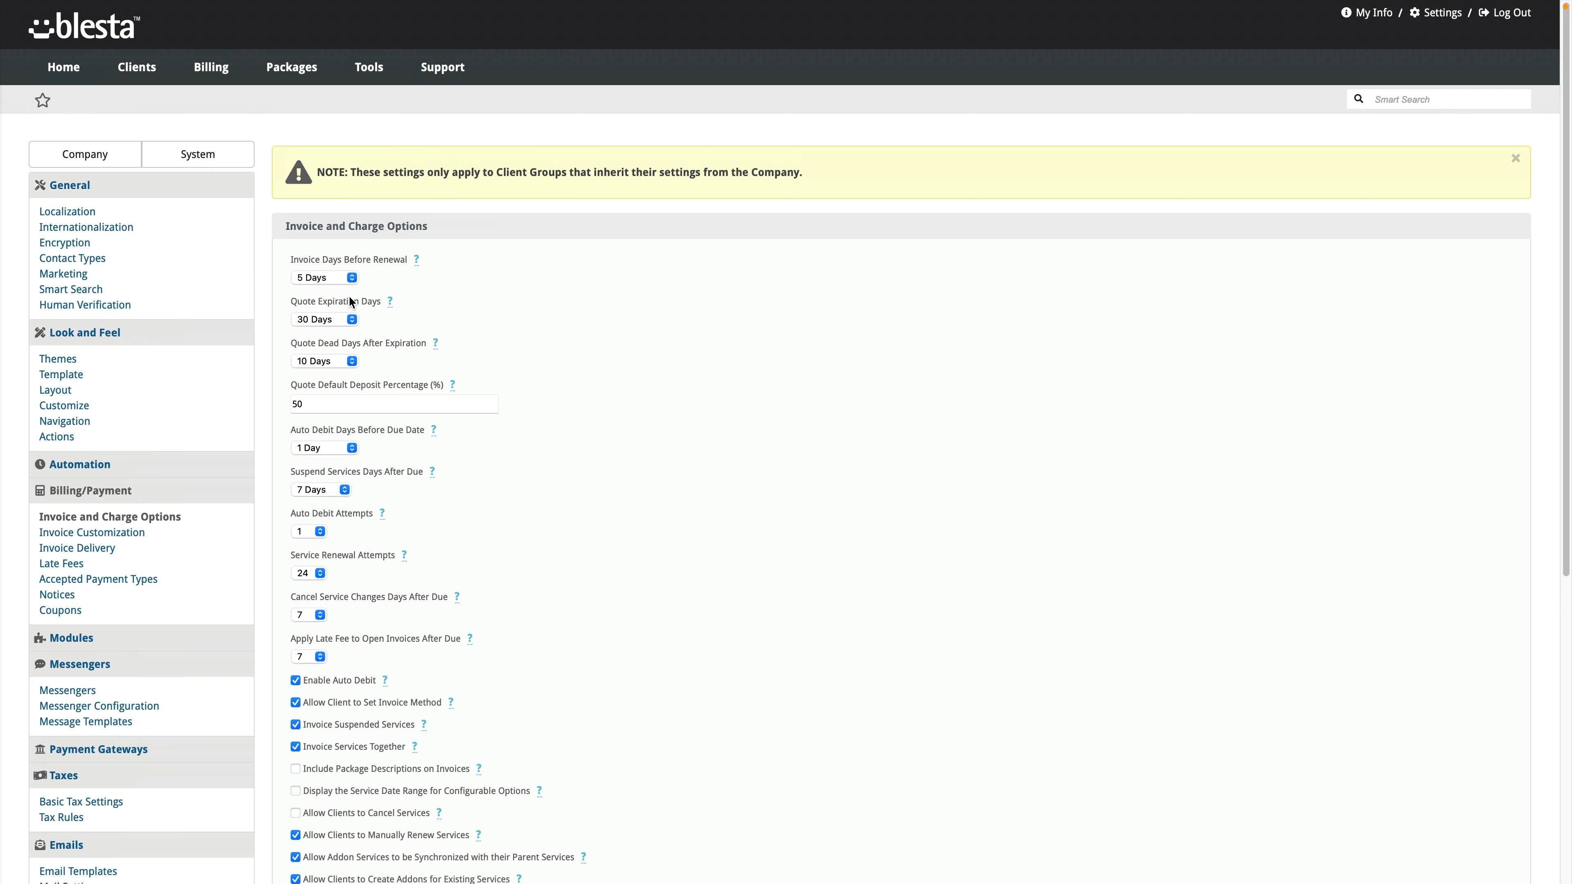
pyautogui.scroll(-2, 346, 402)
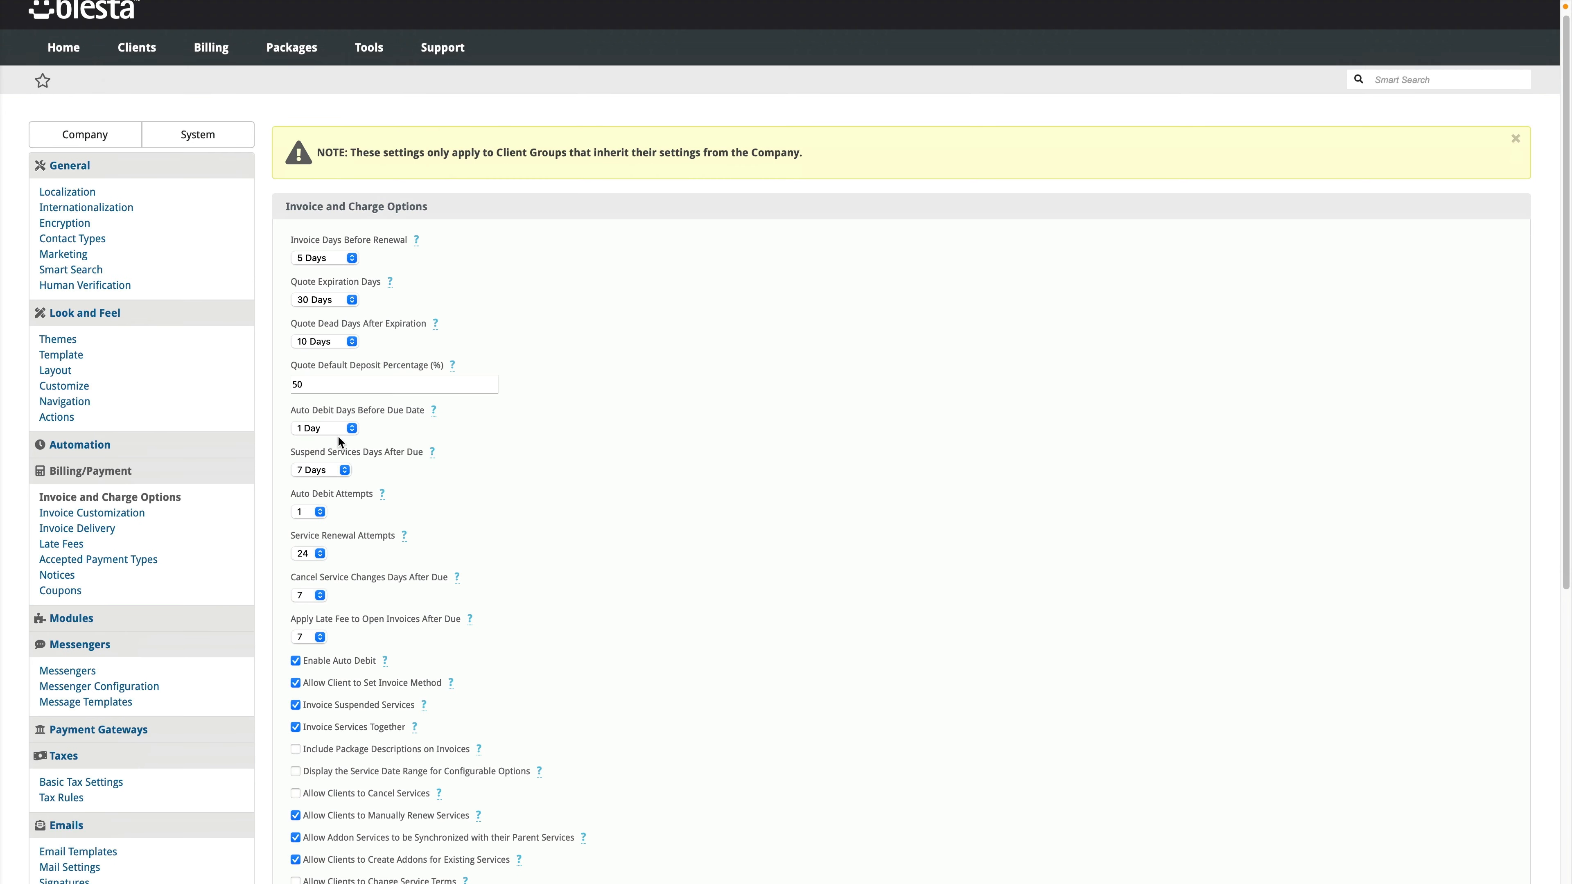
pyautogui.scroll(-5, 400, 521)
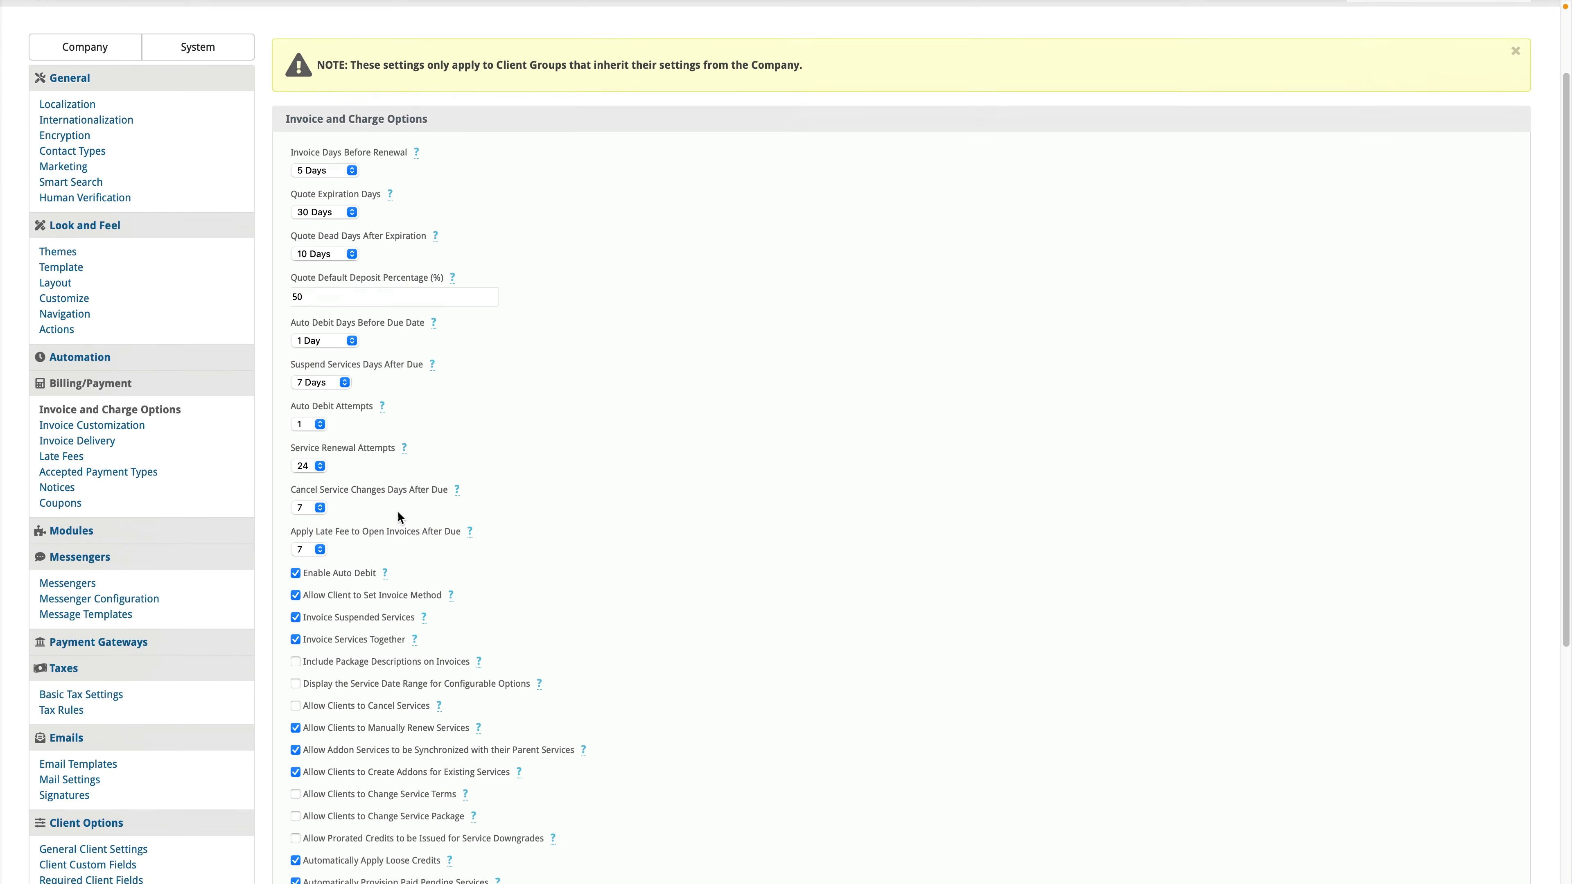
pyautogui.scroll(-4, 424, 531)
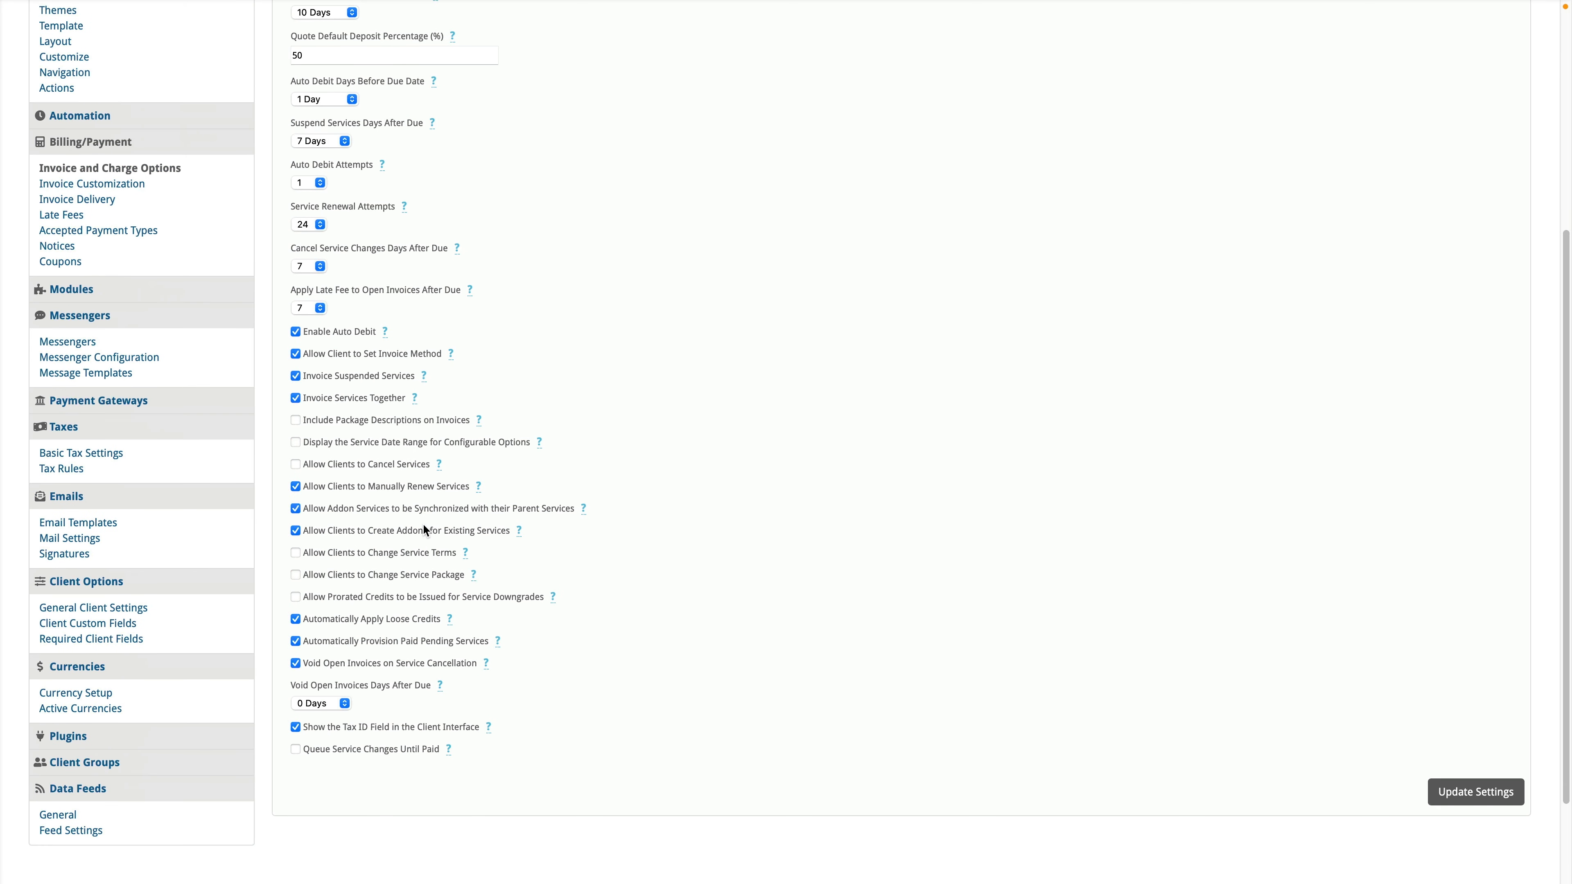
pyautogui.scroll(-1, 475, 531)
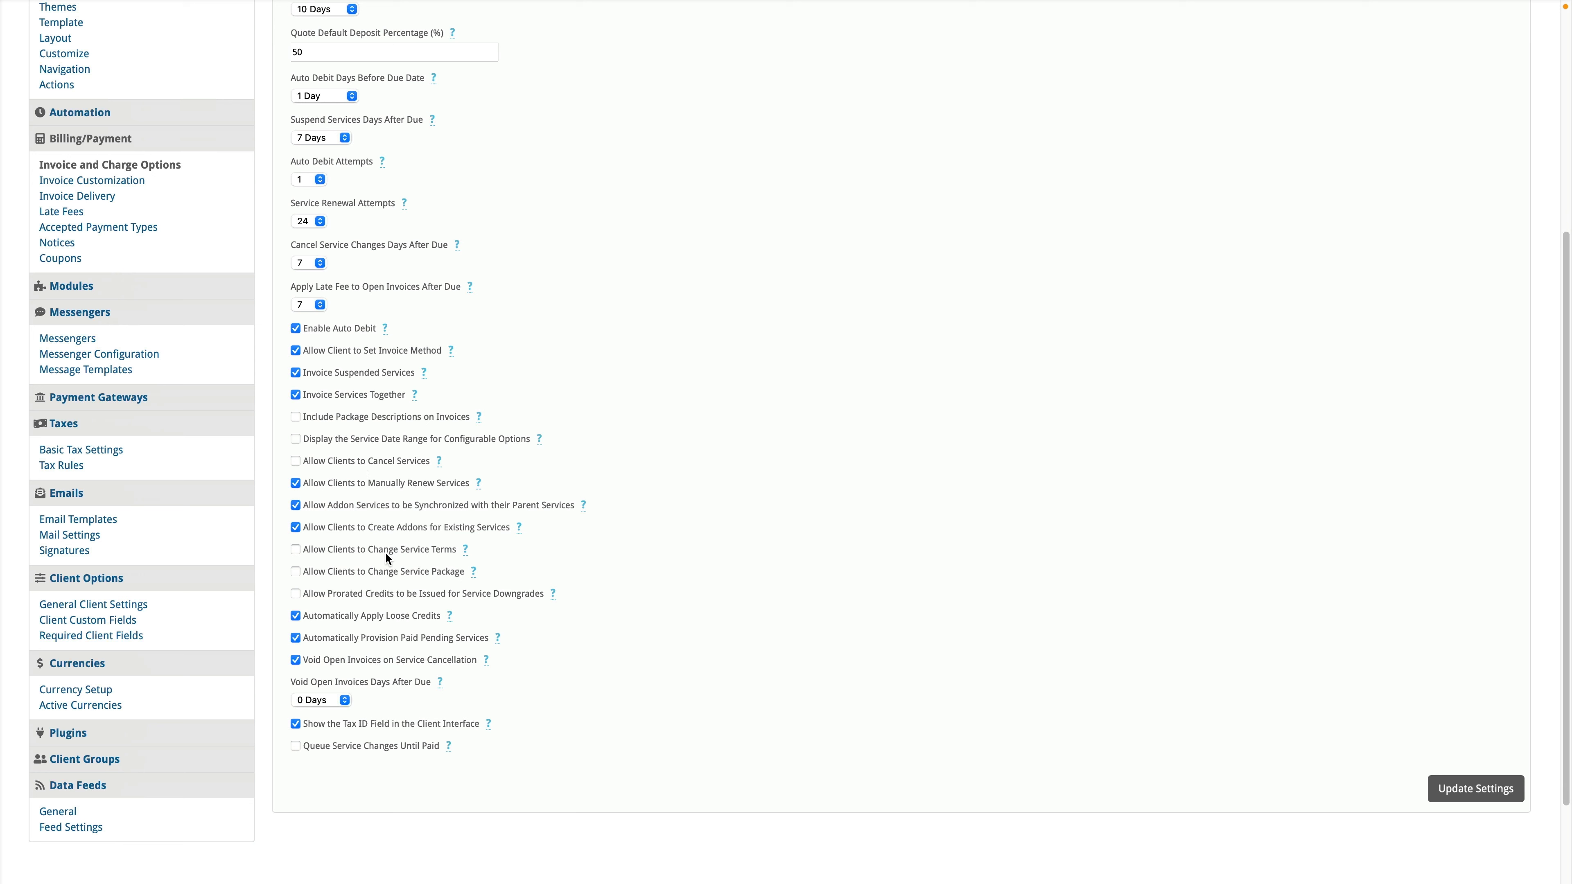
# Step: Allow clients to cancel services, change service terms and change service package, then save
pyautogui.click(387, 551)
pyautogui.click(365, 462)
pyautogui.click(381, 579)
pyautogui.doubleClick(420, 596)
pyautogui.click(1464, 793)
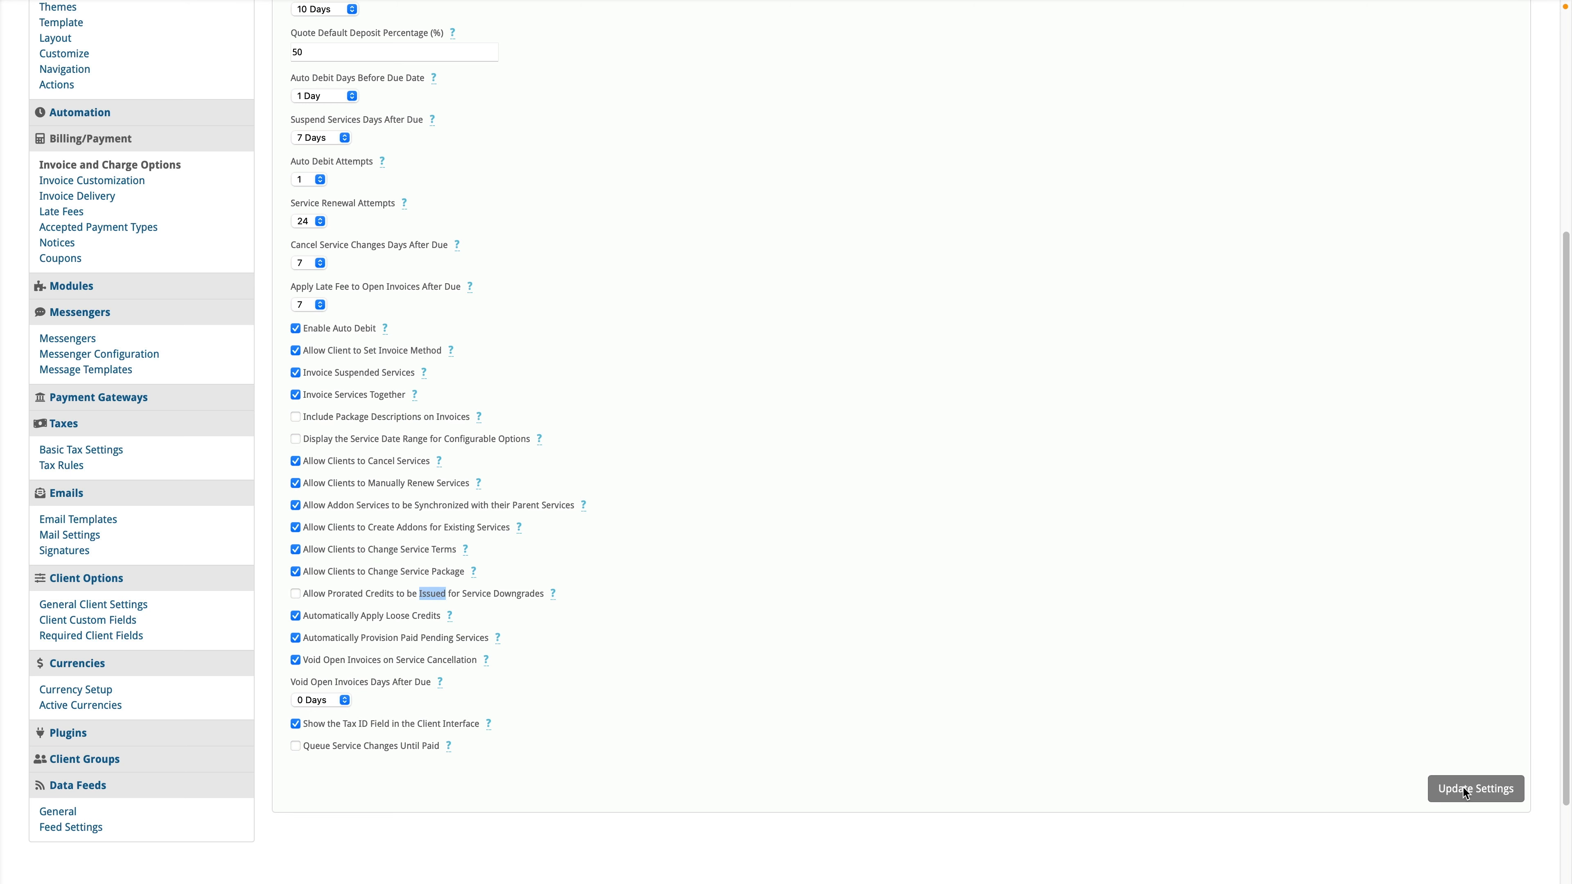
# Step: Turn on Queue Service Changes Until Paid and update the settings again
pyautogui.scroll(-8, 519, 596)
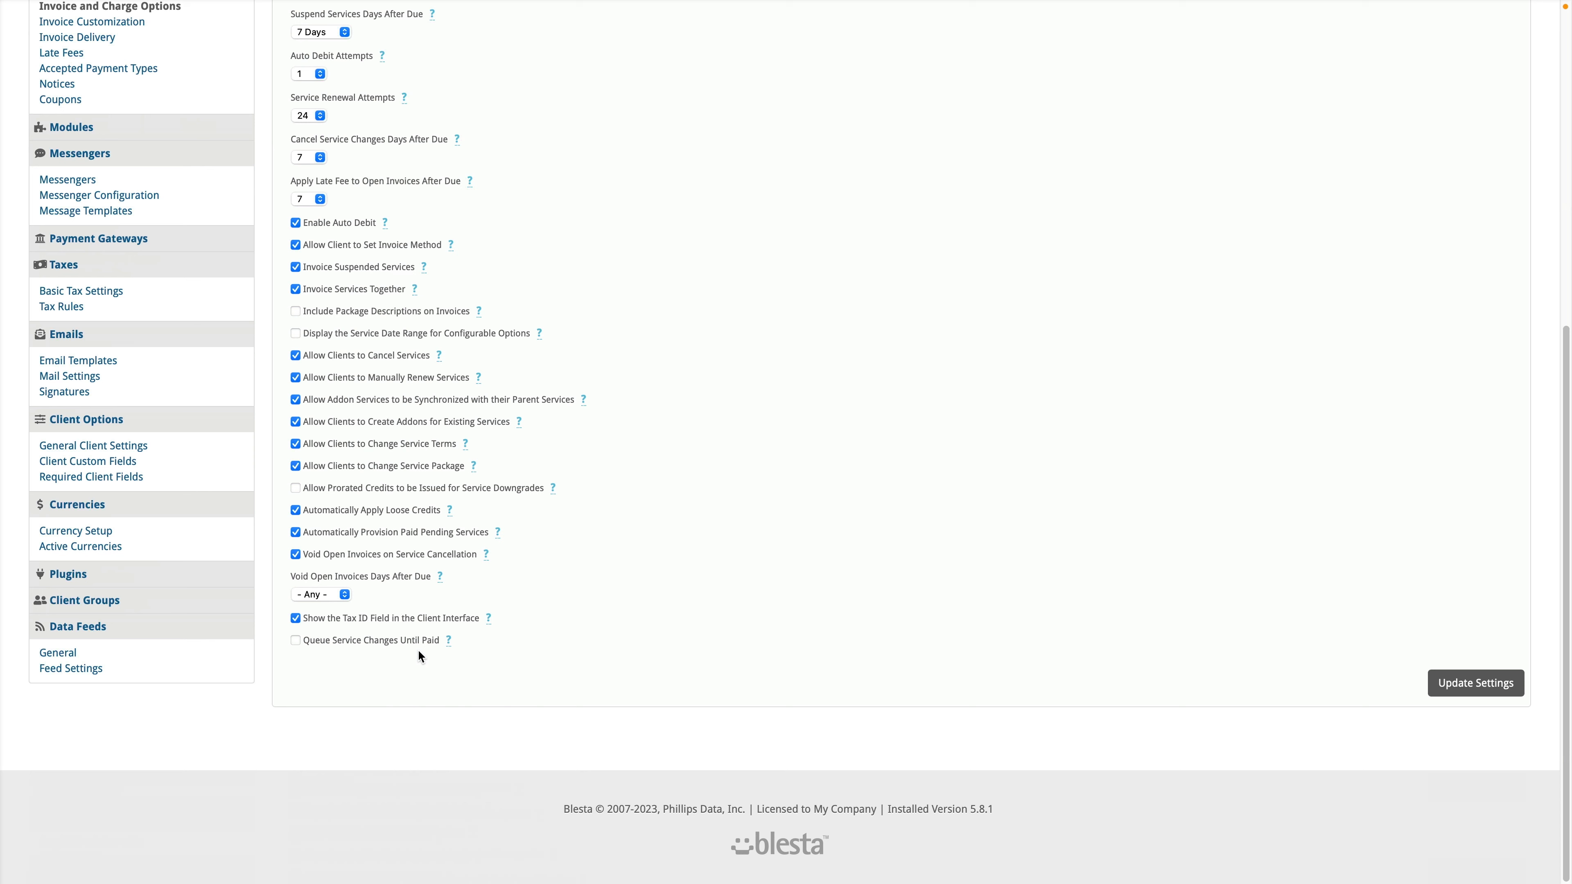
pyautogui.click(412, 639)
pyautogui.click(1507, 689)
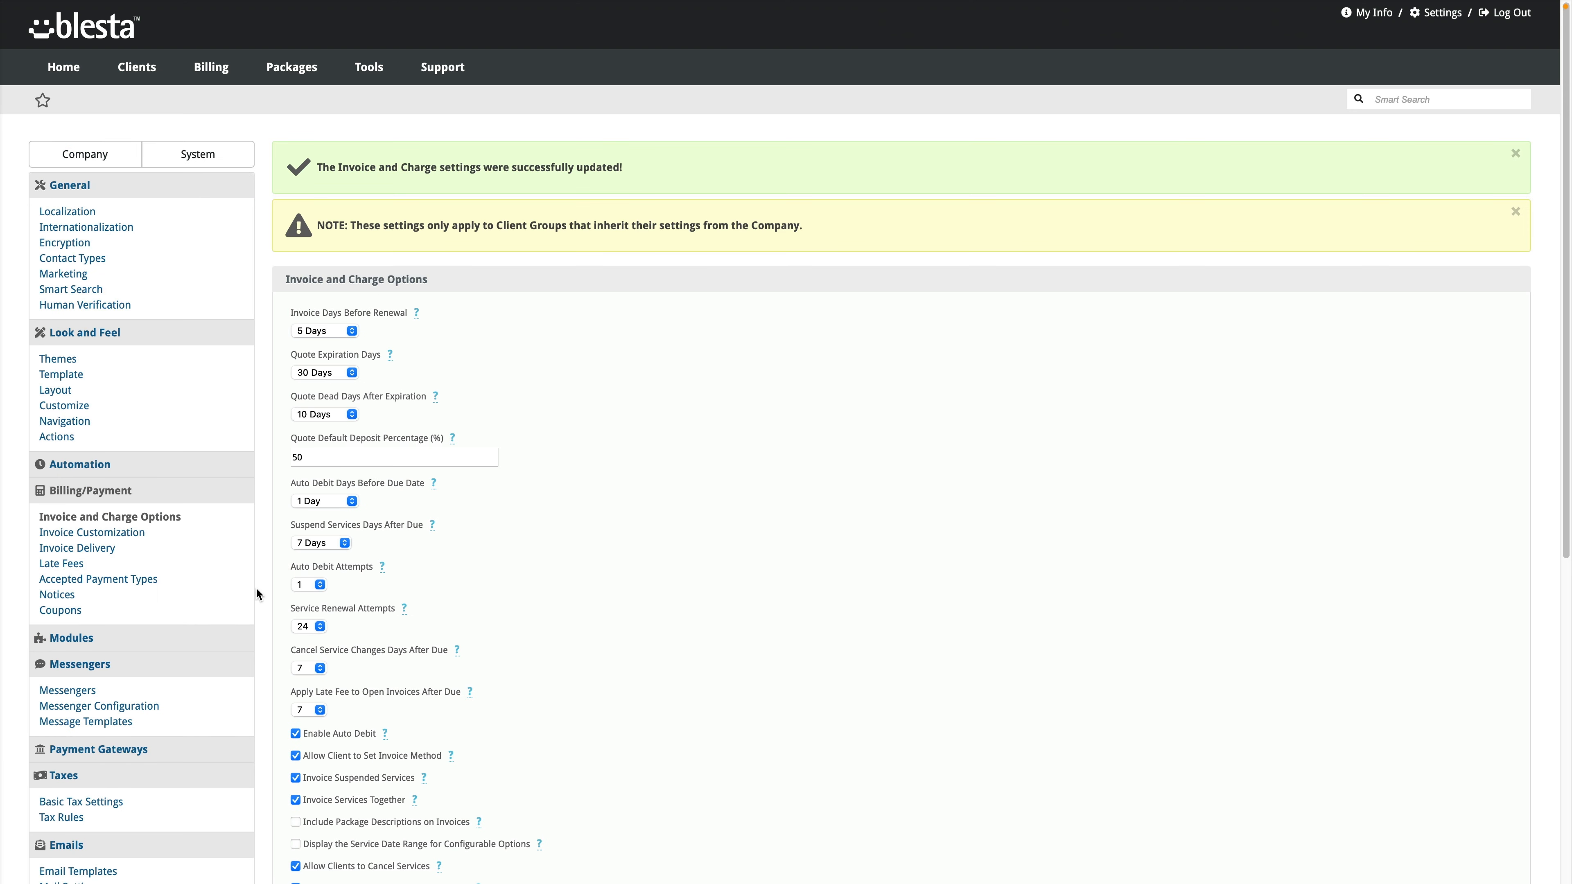
pyautogui.scroll(-7, 248, 591)
# Step: Open the General client group in Client Groups for editing
pyautogui.click(88, 677)
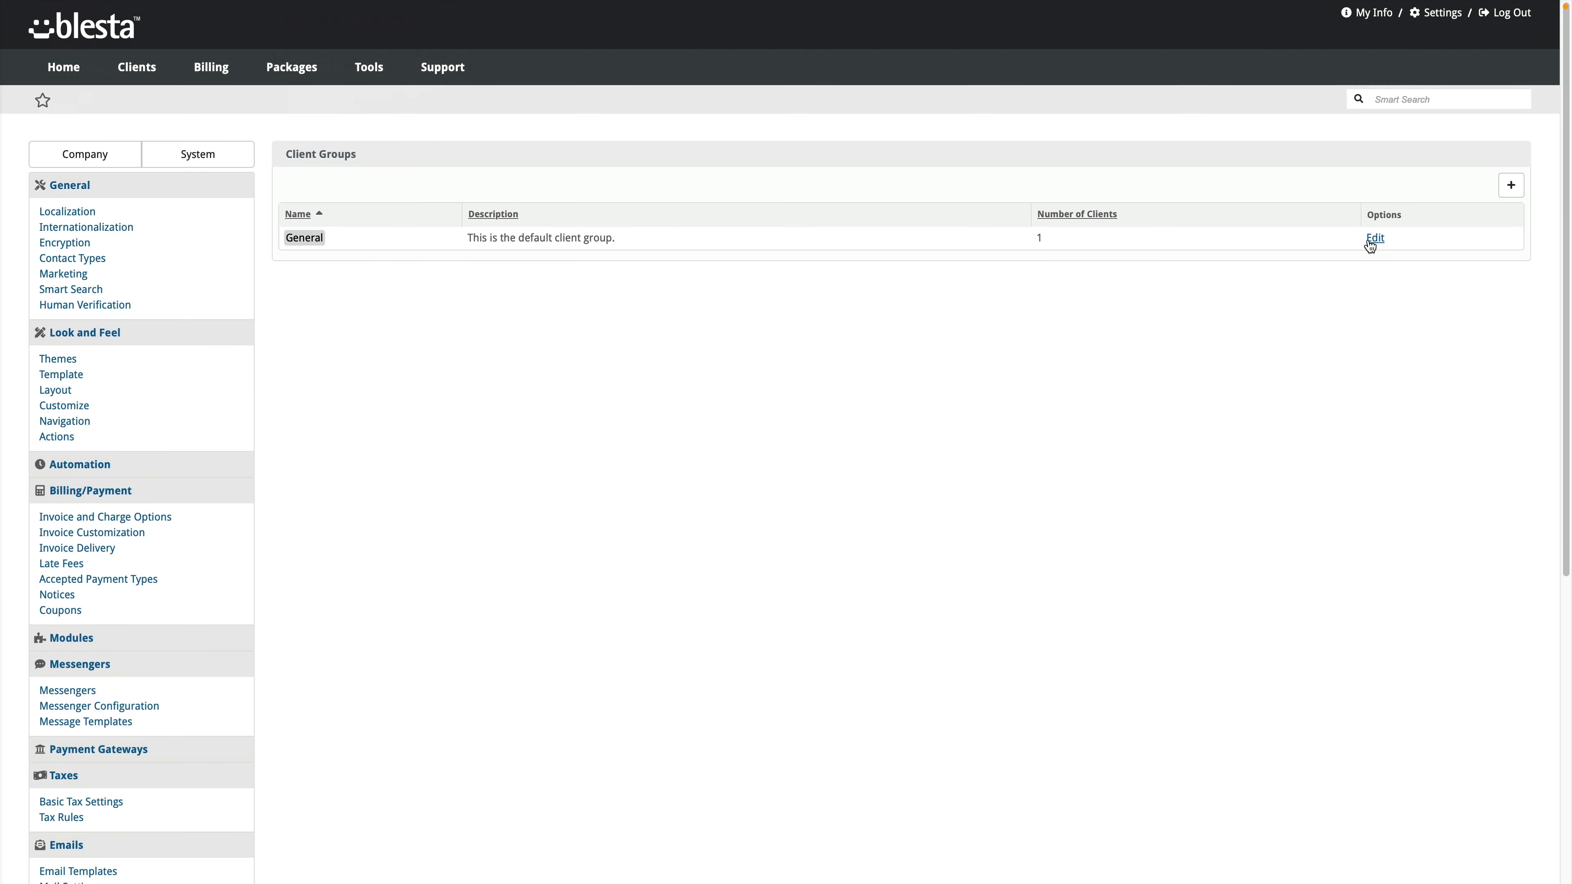
pyautogui.click(1370, 241)
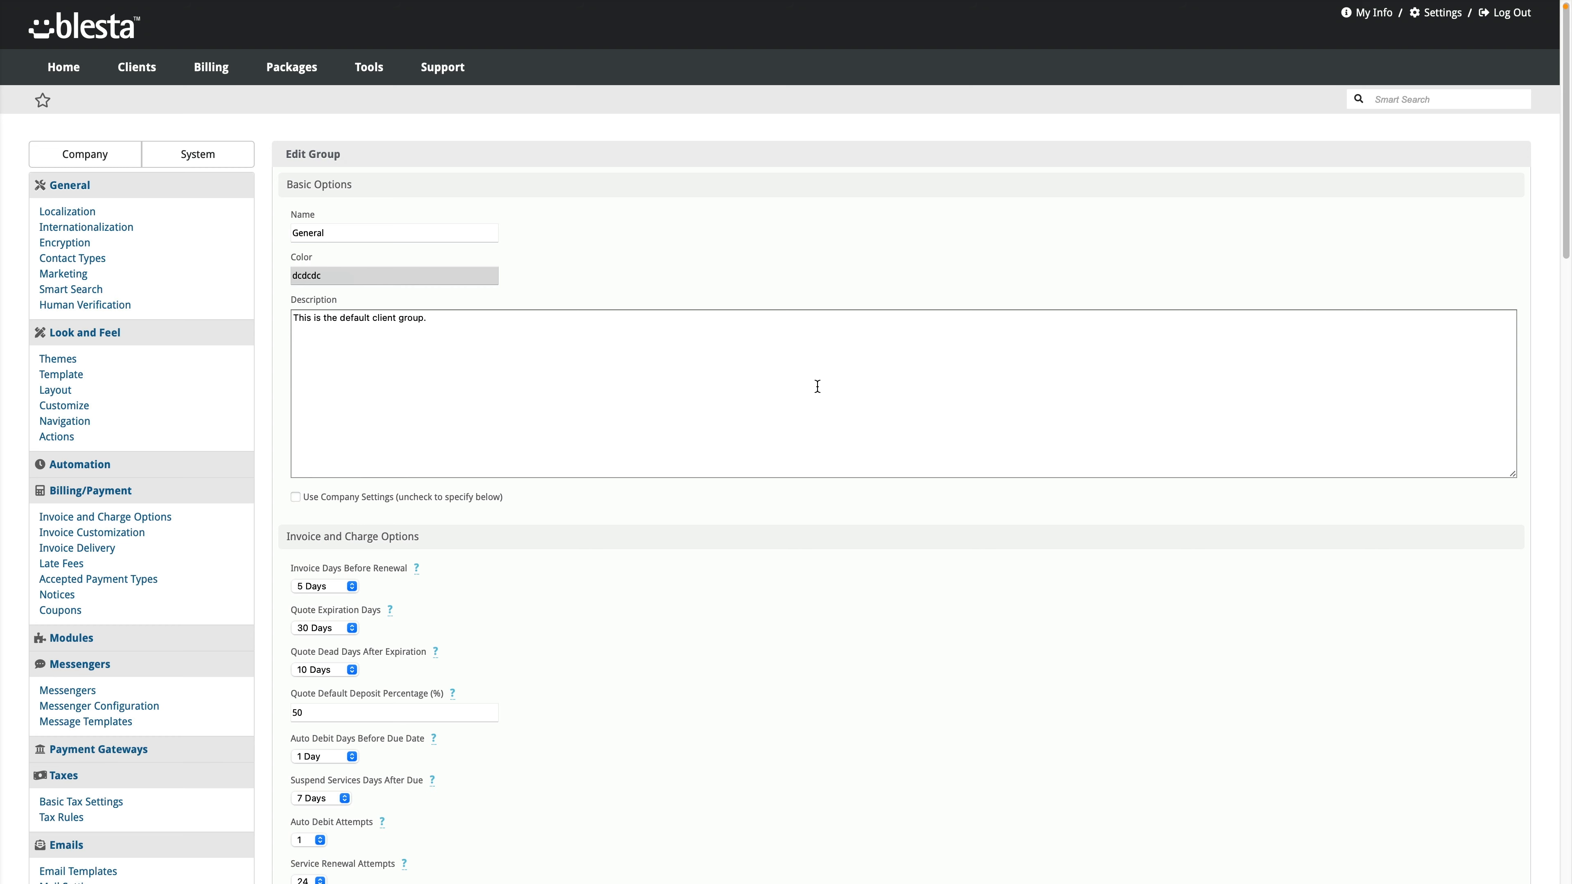
pyautogui.scroll(-9, 371, 521)
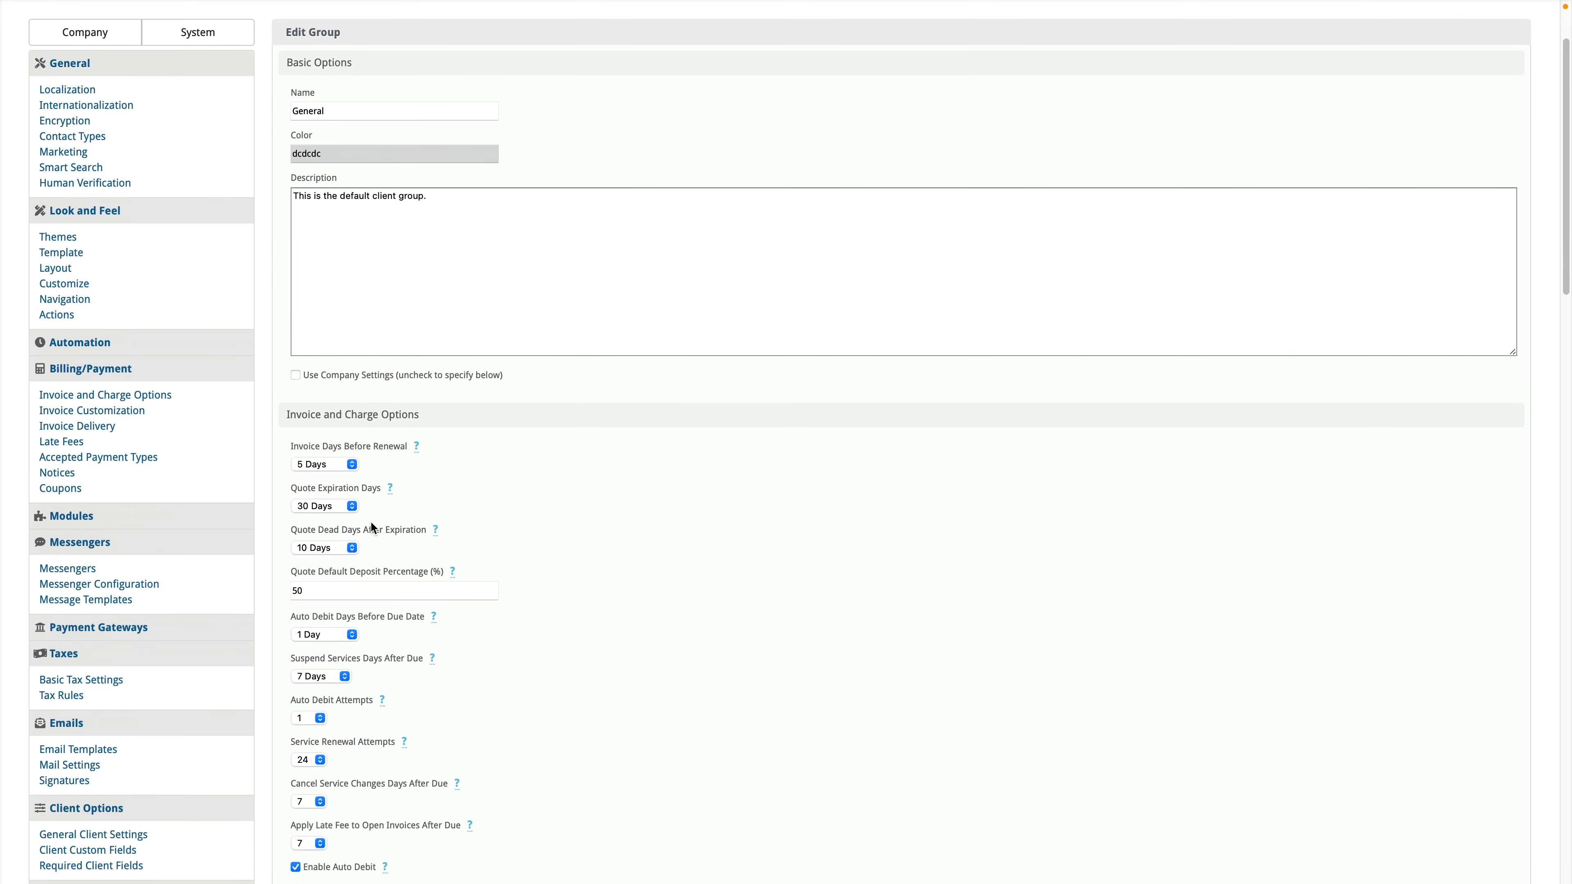
pyautogui.scroll(9, 343, 451)
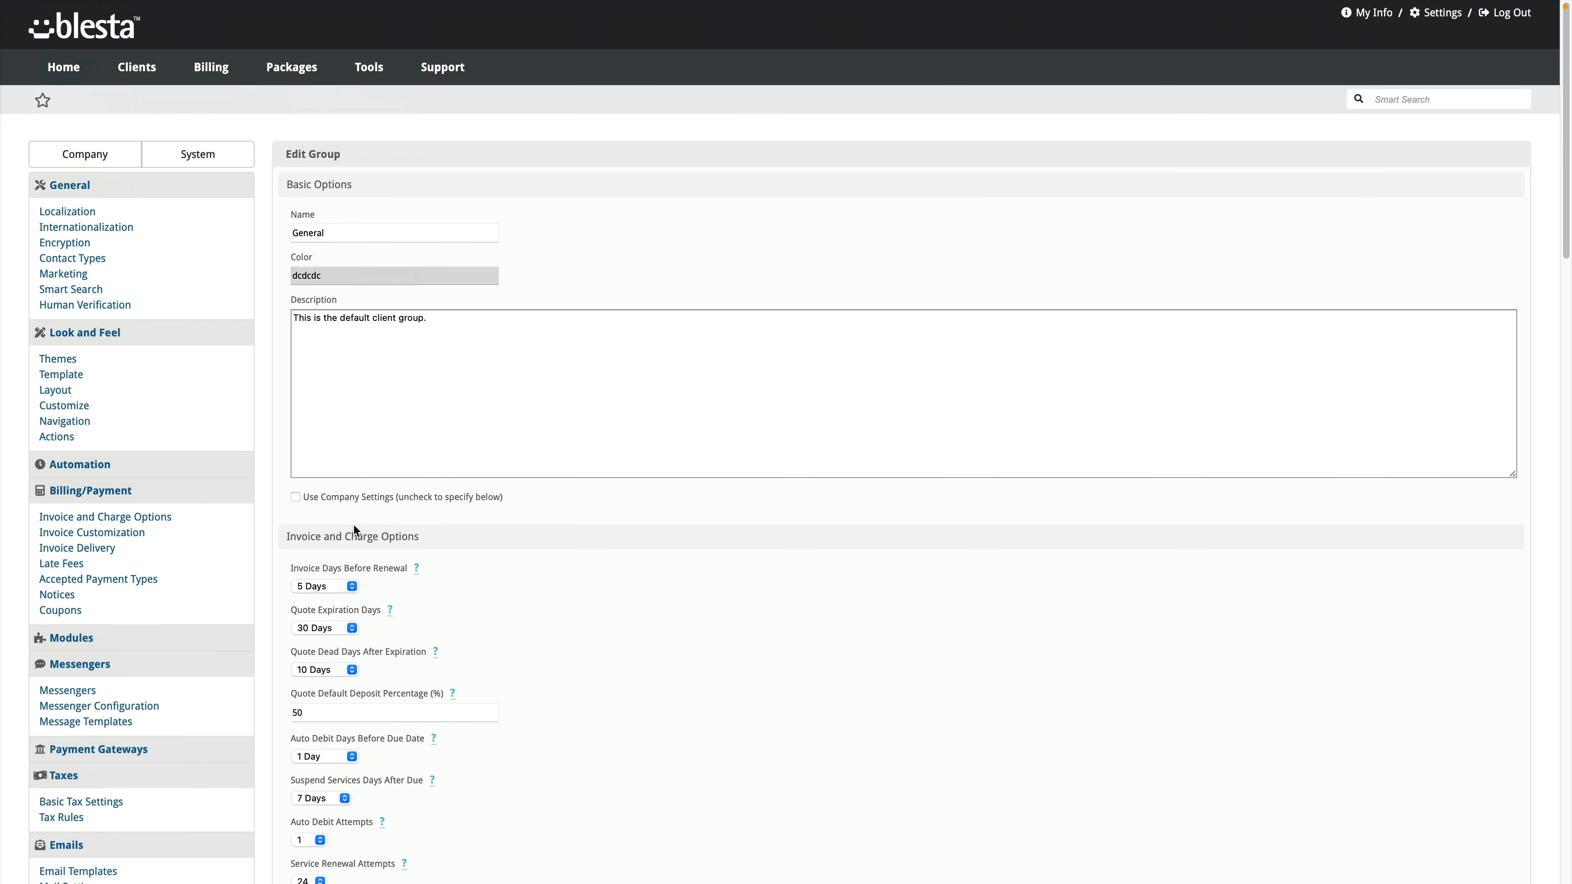
pyautogui.scroll(-3, 363, 550)
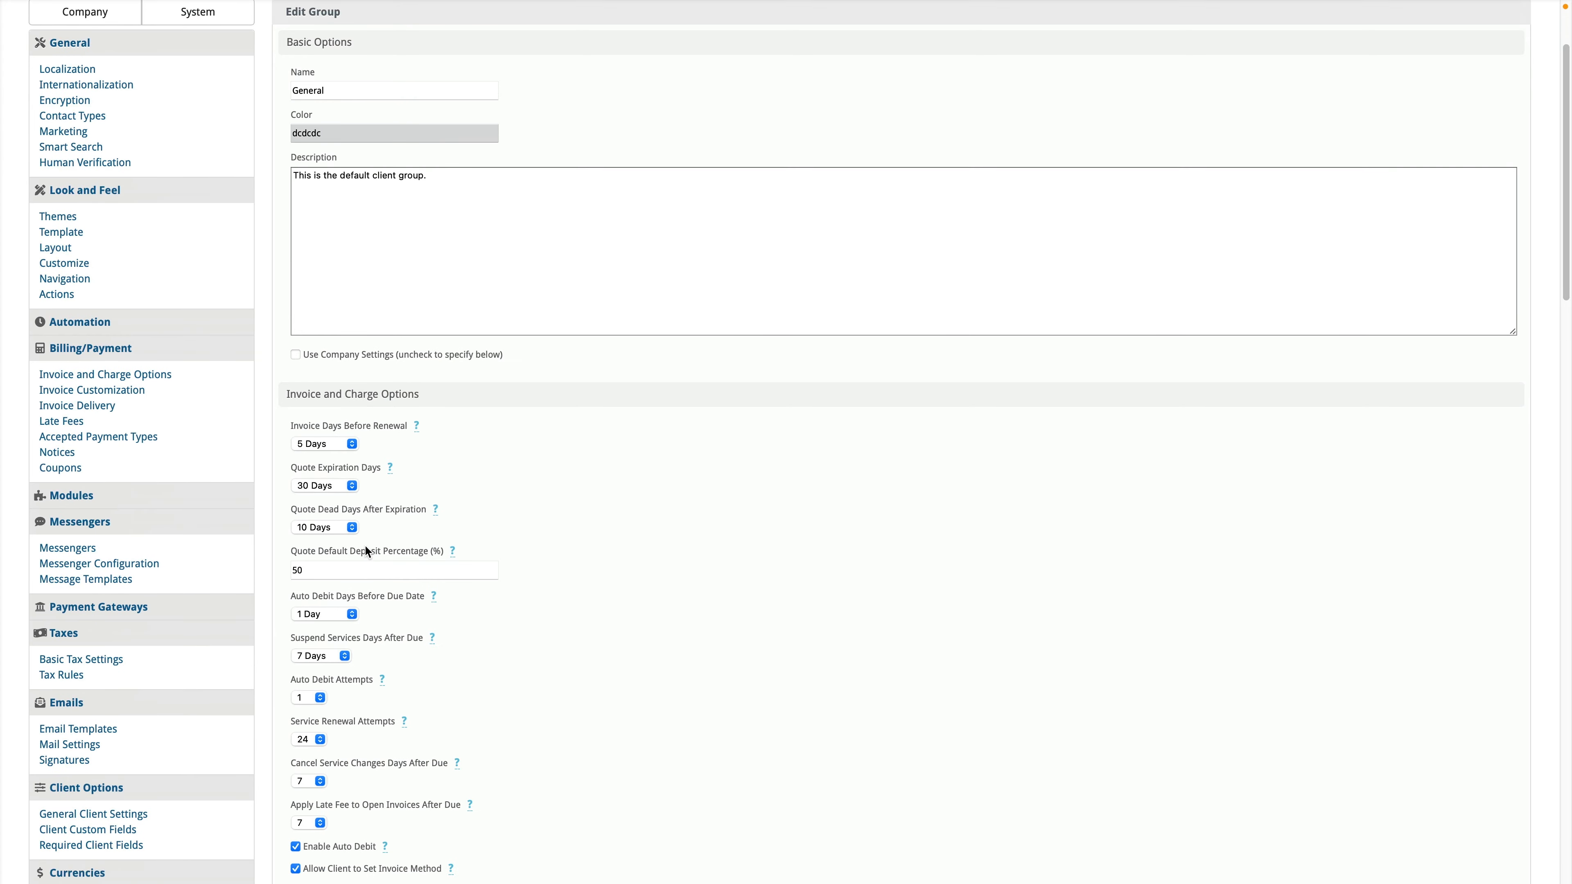
pyautogui.scroll(-15, 351, 511)
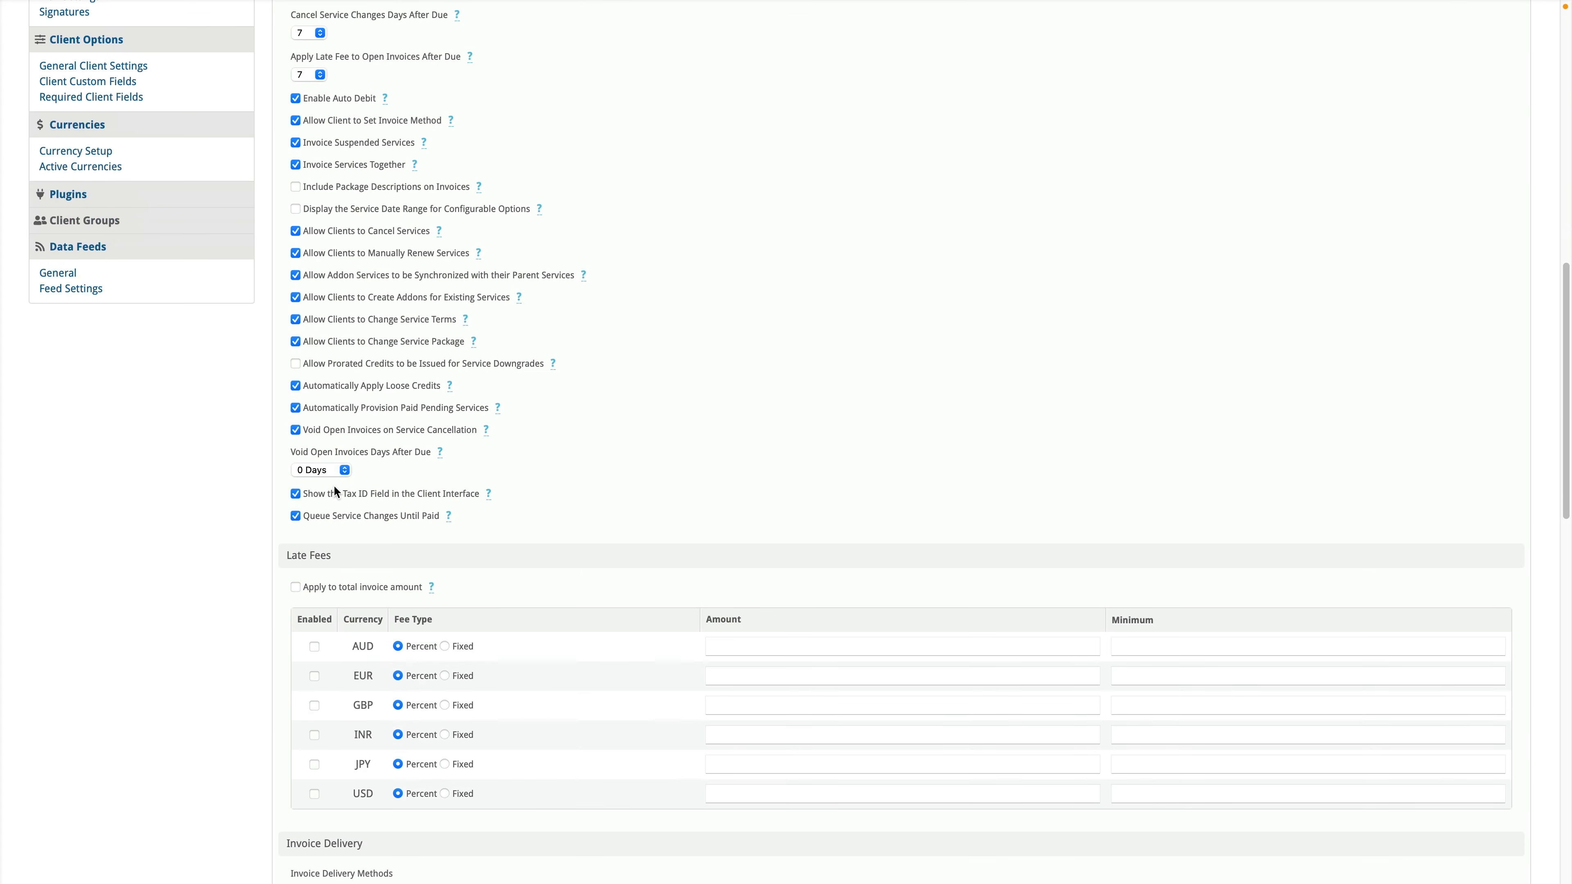
pyautogui.scroll(-3, 333, 487)
pyautogui.scroll(20, 333, 487)
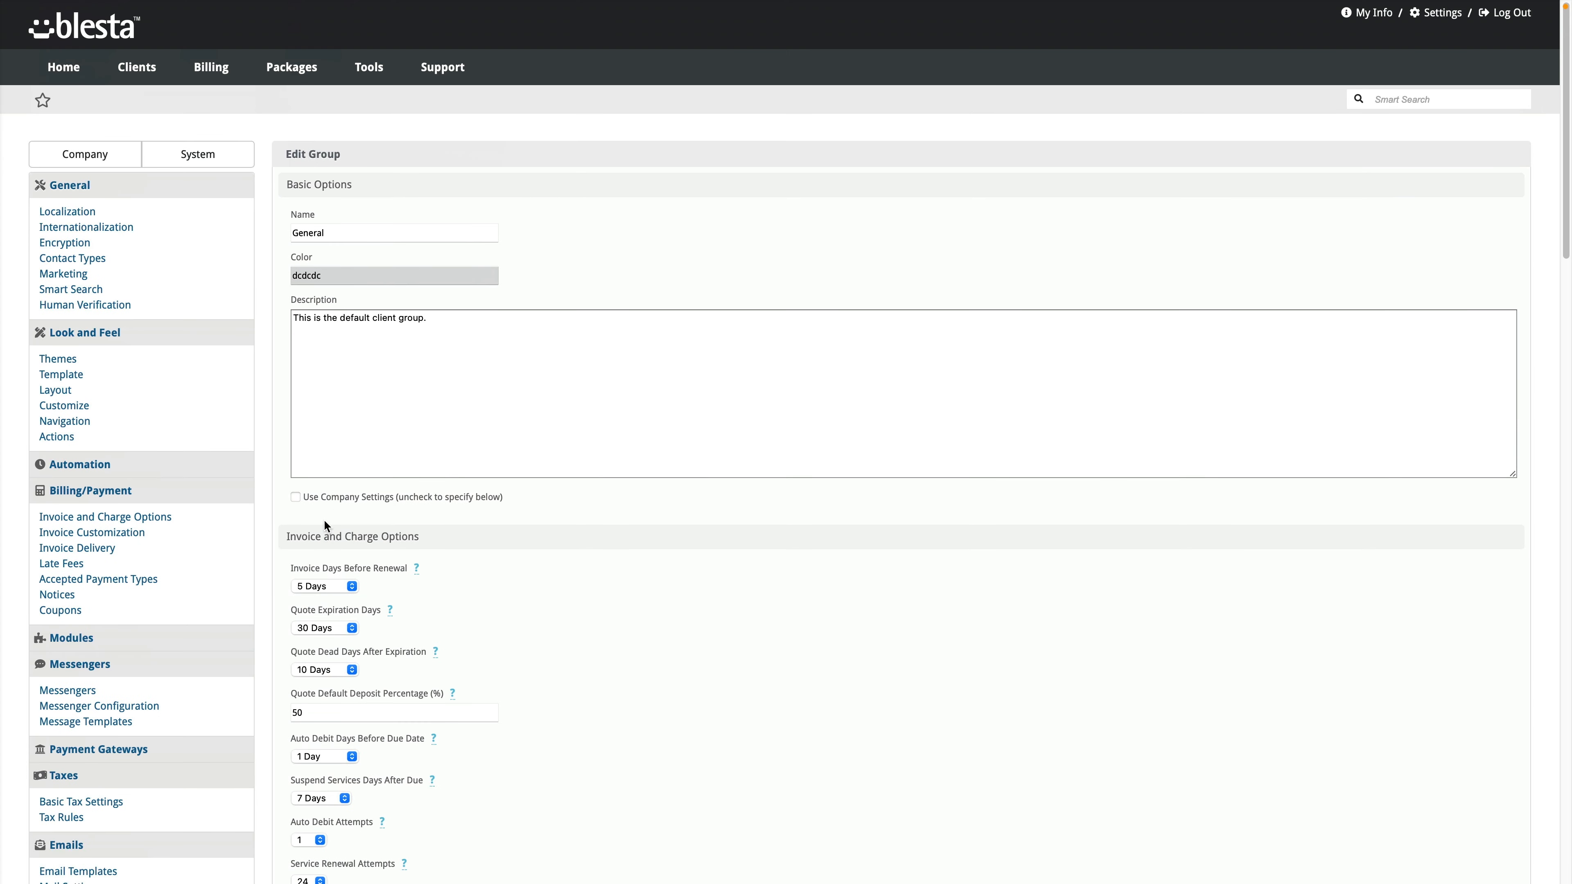
# Step: Toggle Use Company Settings on and back off, then review the group's invoice, late fee and required field settings
pyautogui.click(330, 500)
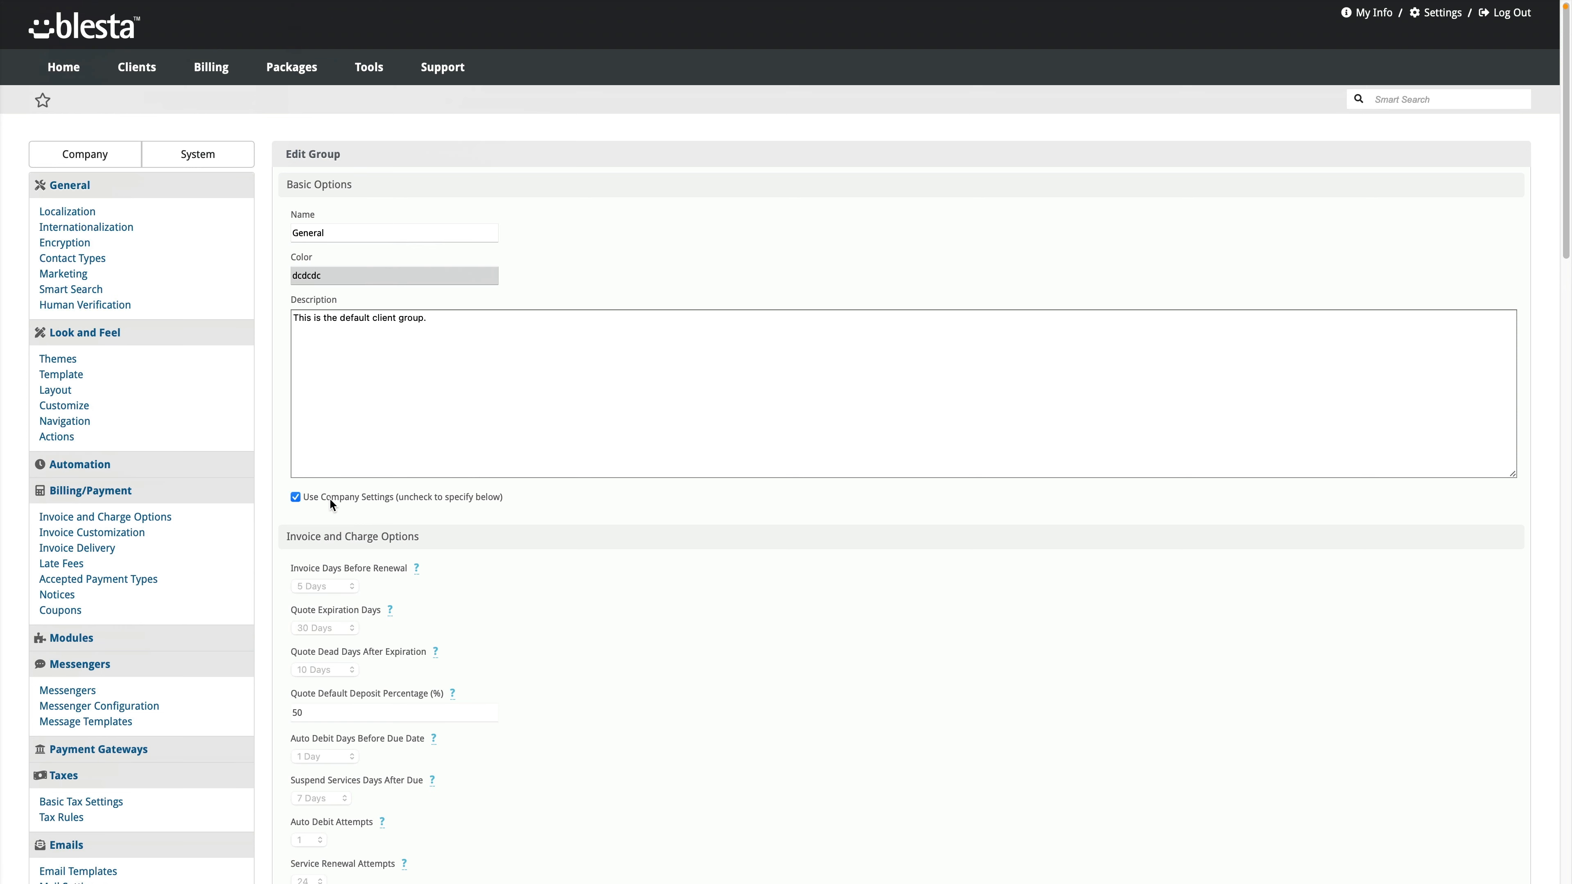
pyautogui.click(340, 499)
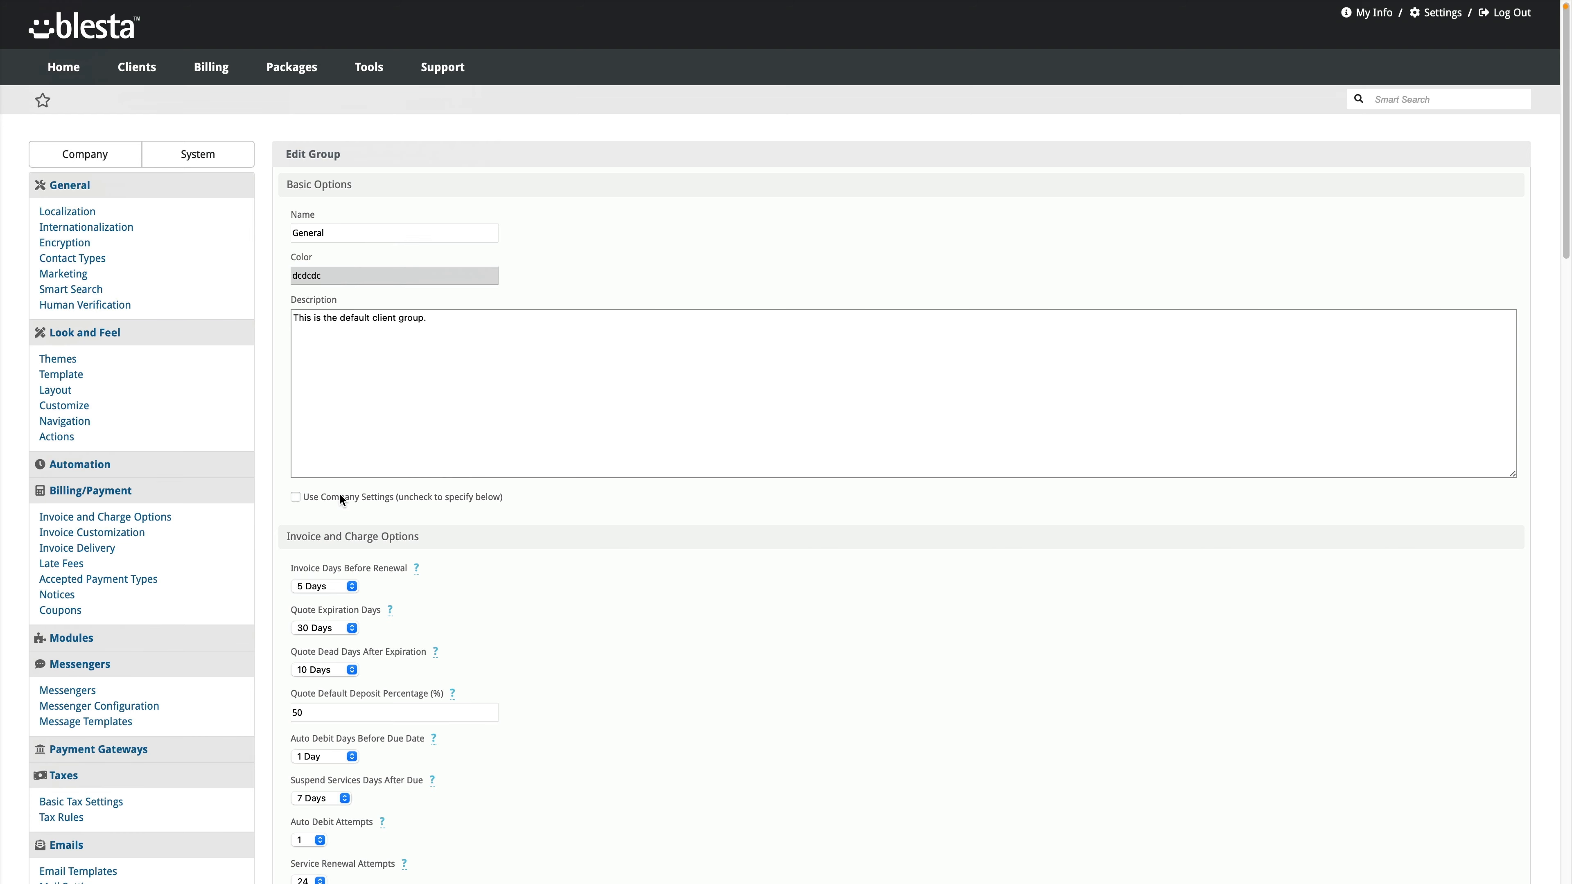
pyautogui.scroll(-20, 485, 731)
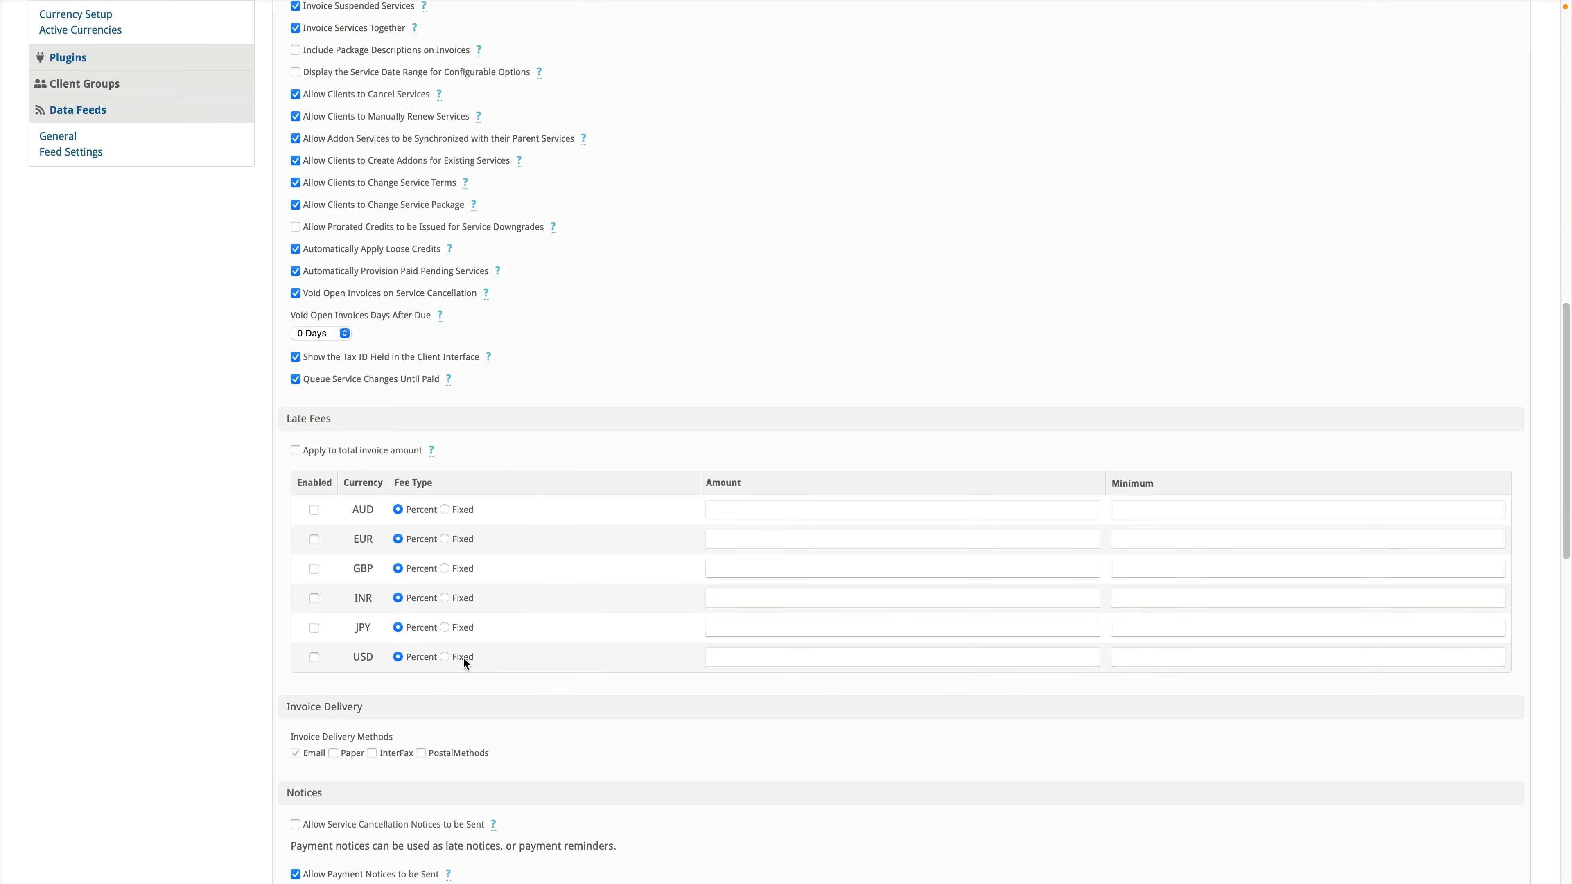
pyautogui.scroll(-10, 462, 657)
pyautogui.scroll(-3, 463, 656)
pyautogui.scroll(6, 456, 653)
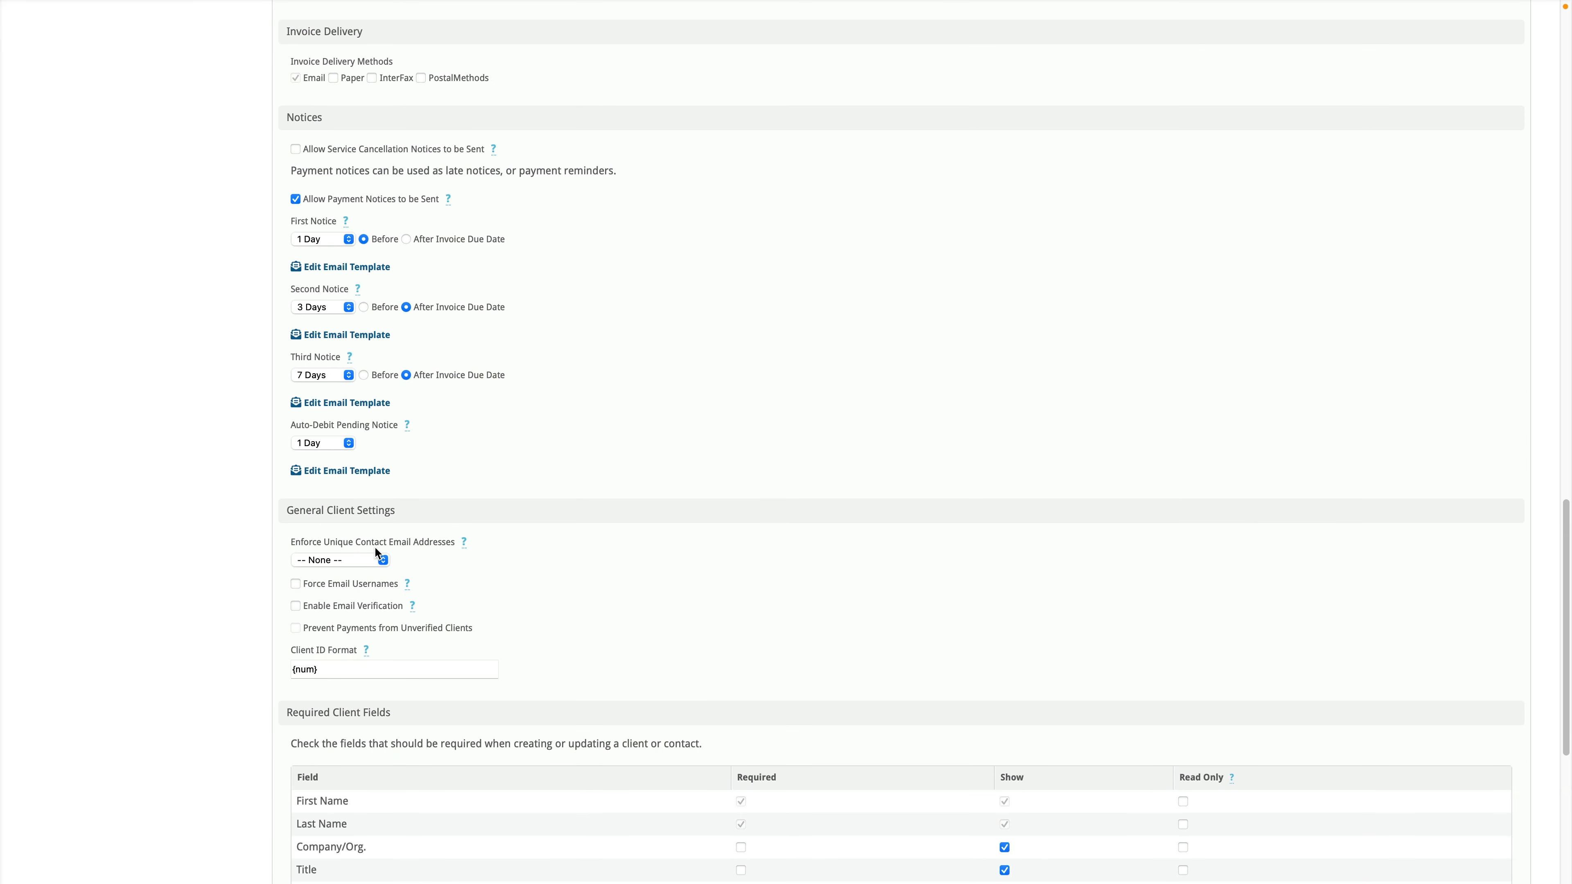
pyautogui.scroll(-1, 433, 607)
pyautogui.scroll(-3, 439, 609)
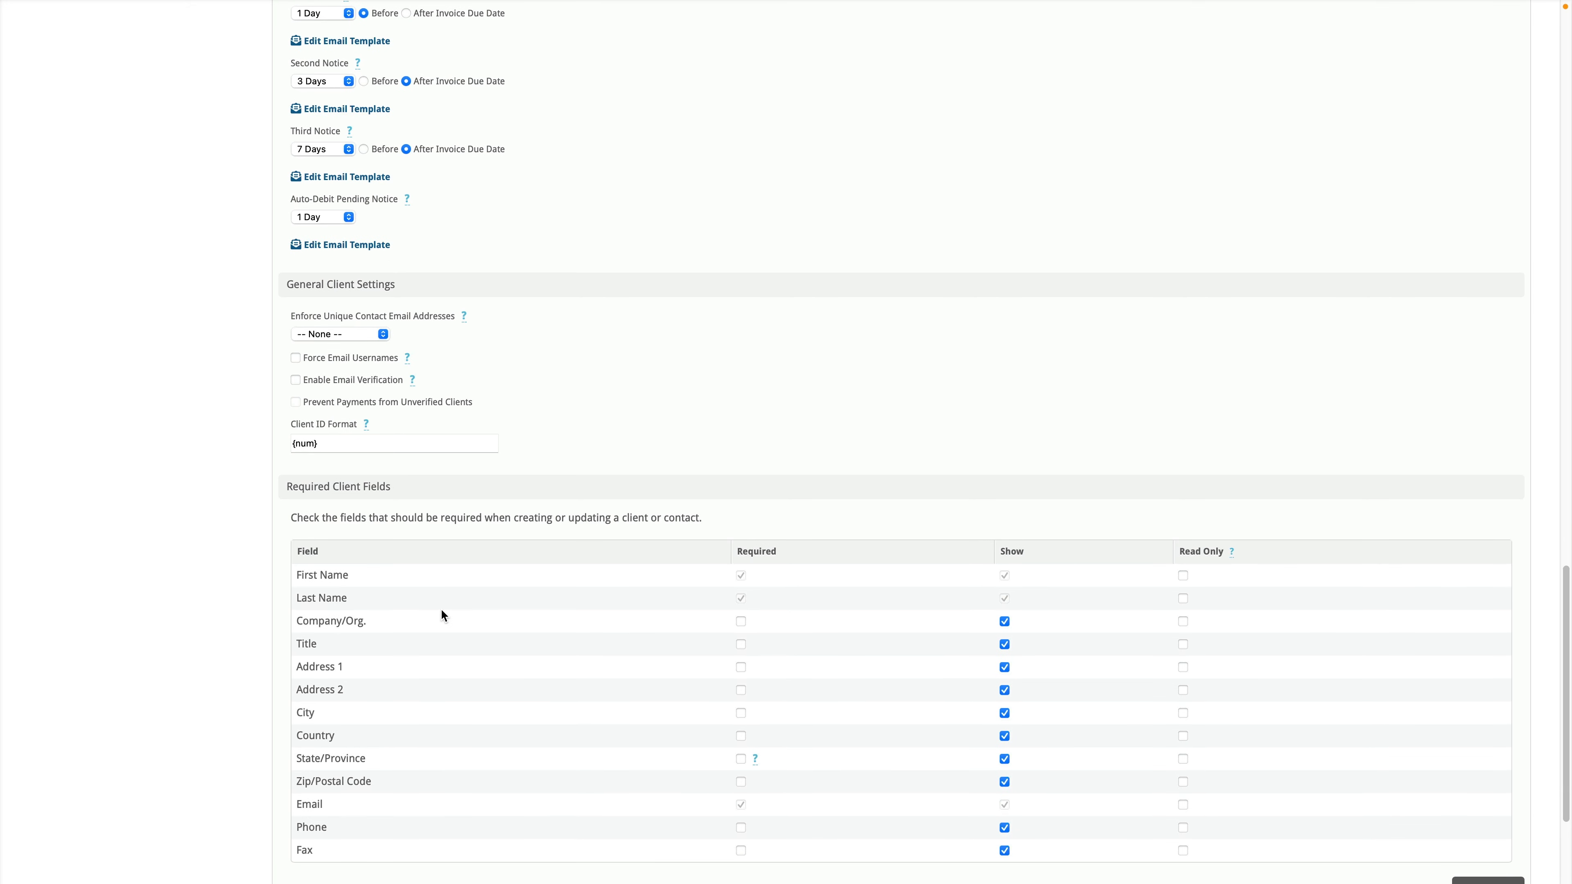
pyautogui.scroll(-2, 440, 608)
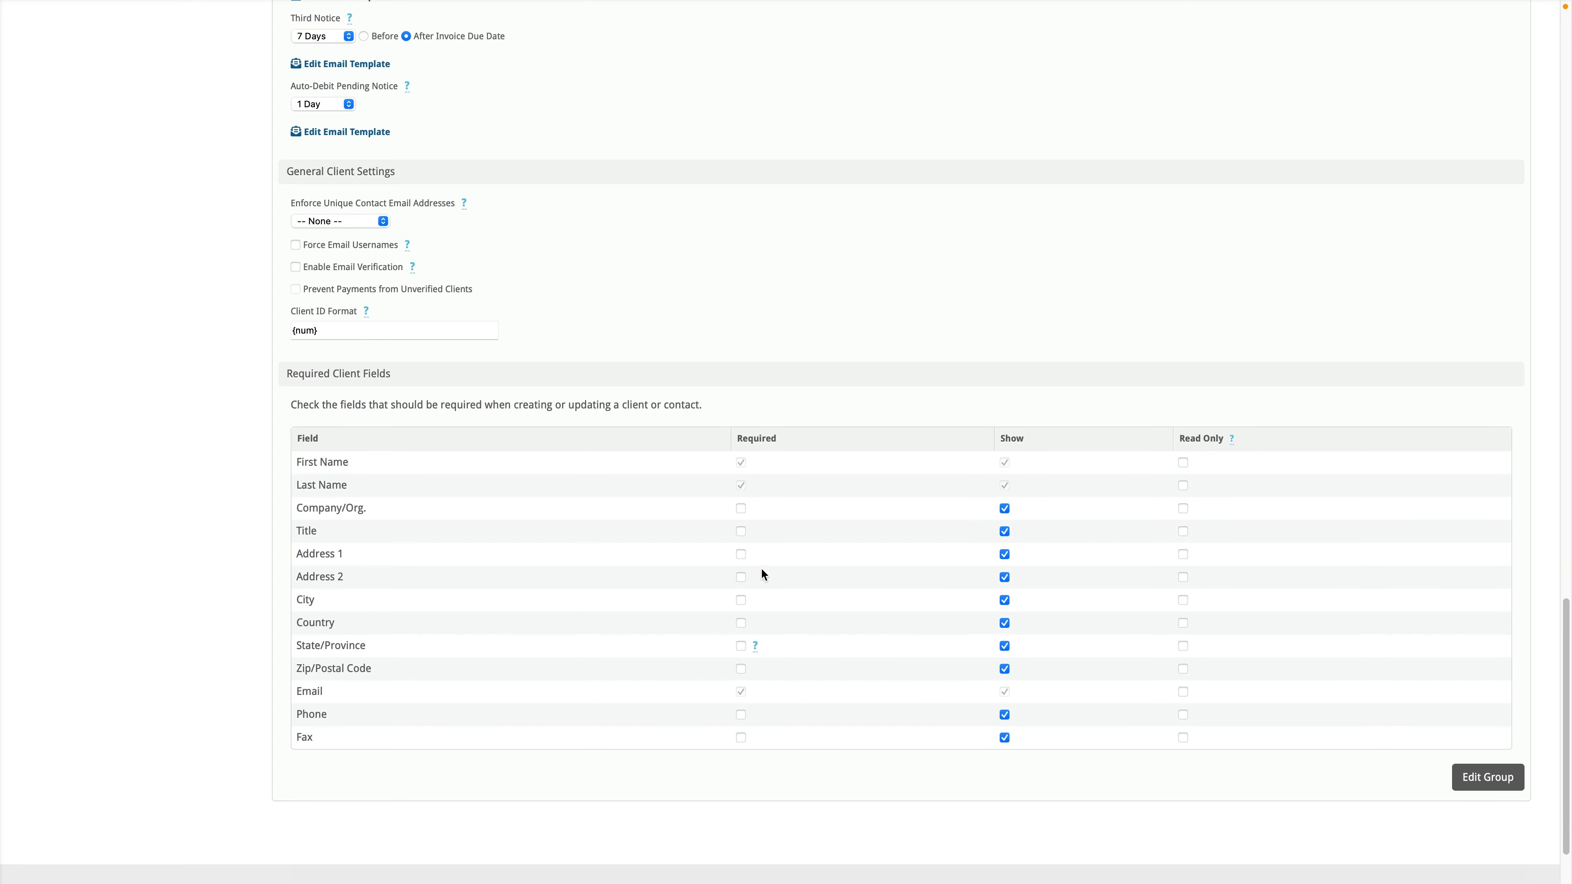
pyautogui.scroll(20, 579, 596)
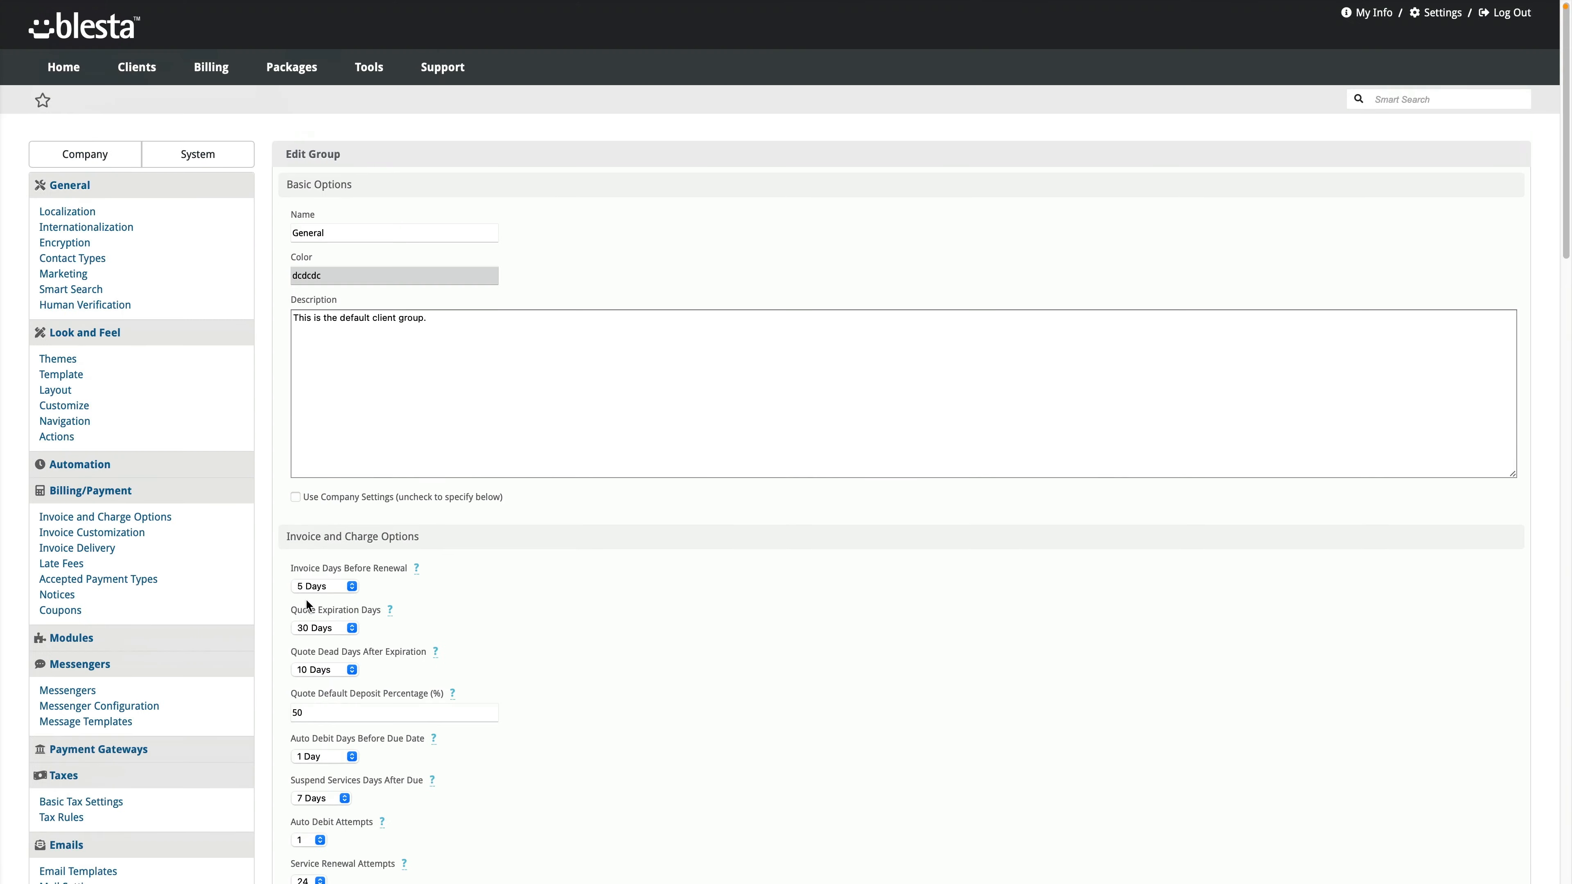
pyautogui.scroll(-1, 300, 579)
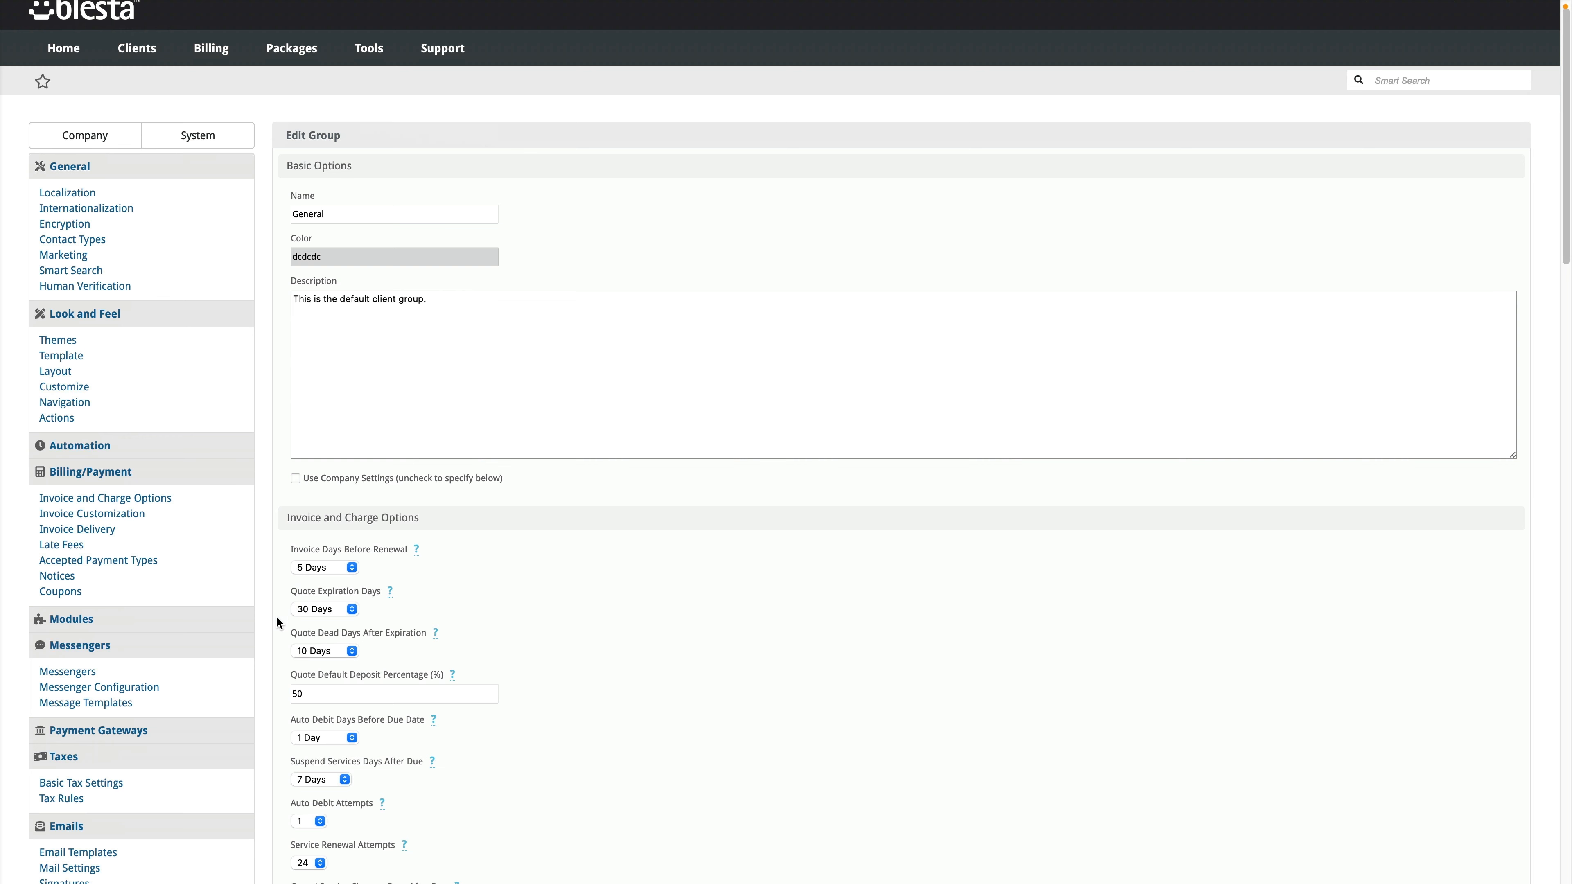
pyautogui.scroll(-1, 276, 616)
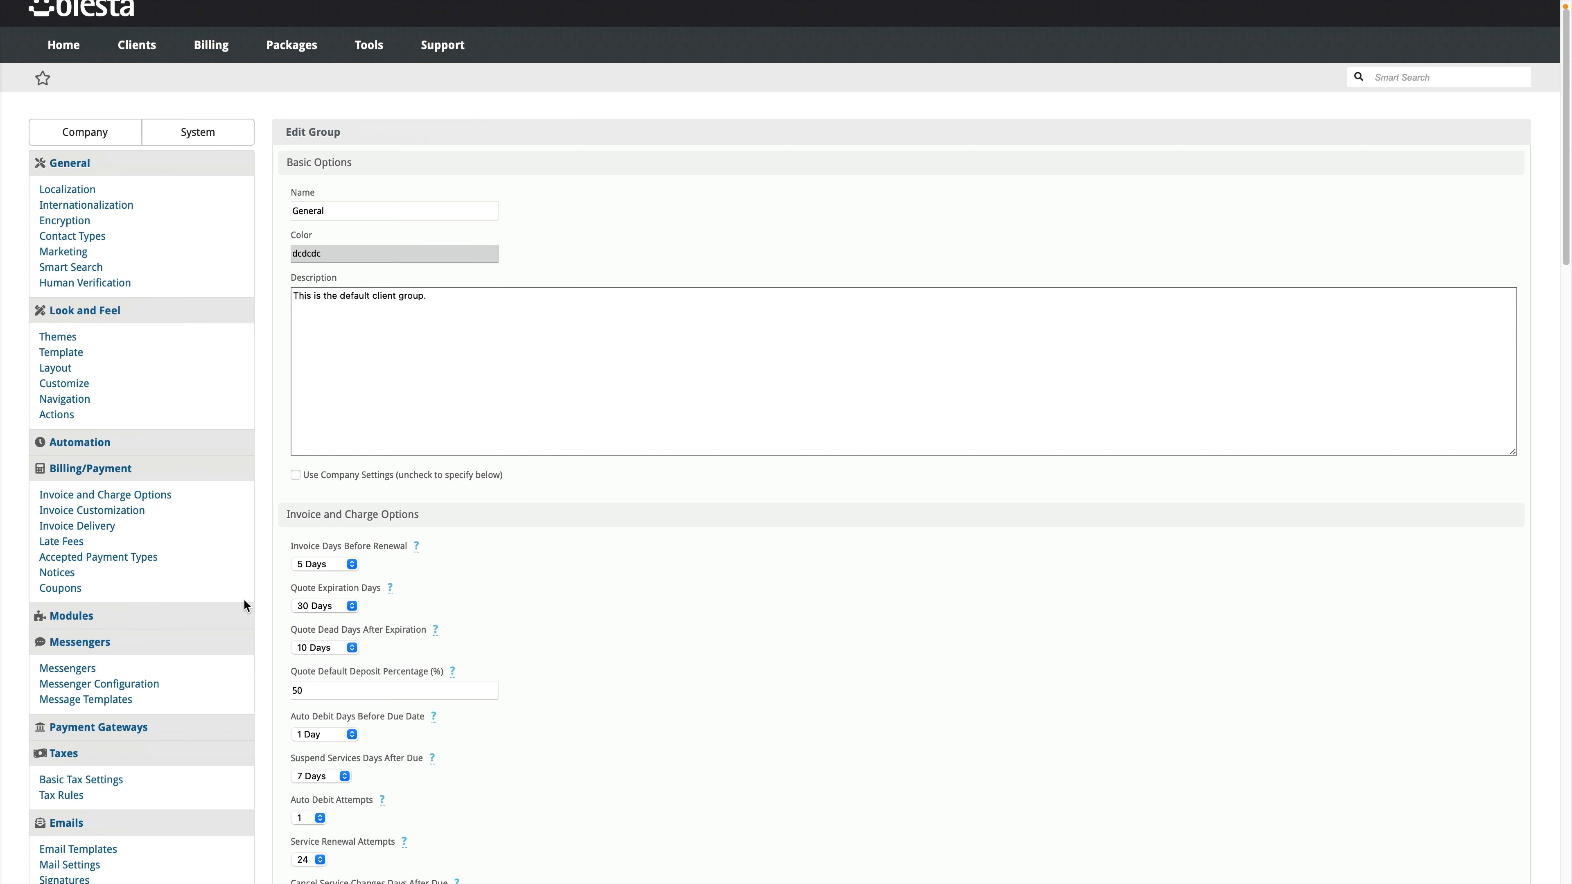
pyautogui.scroll(-5, 244, 605)
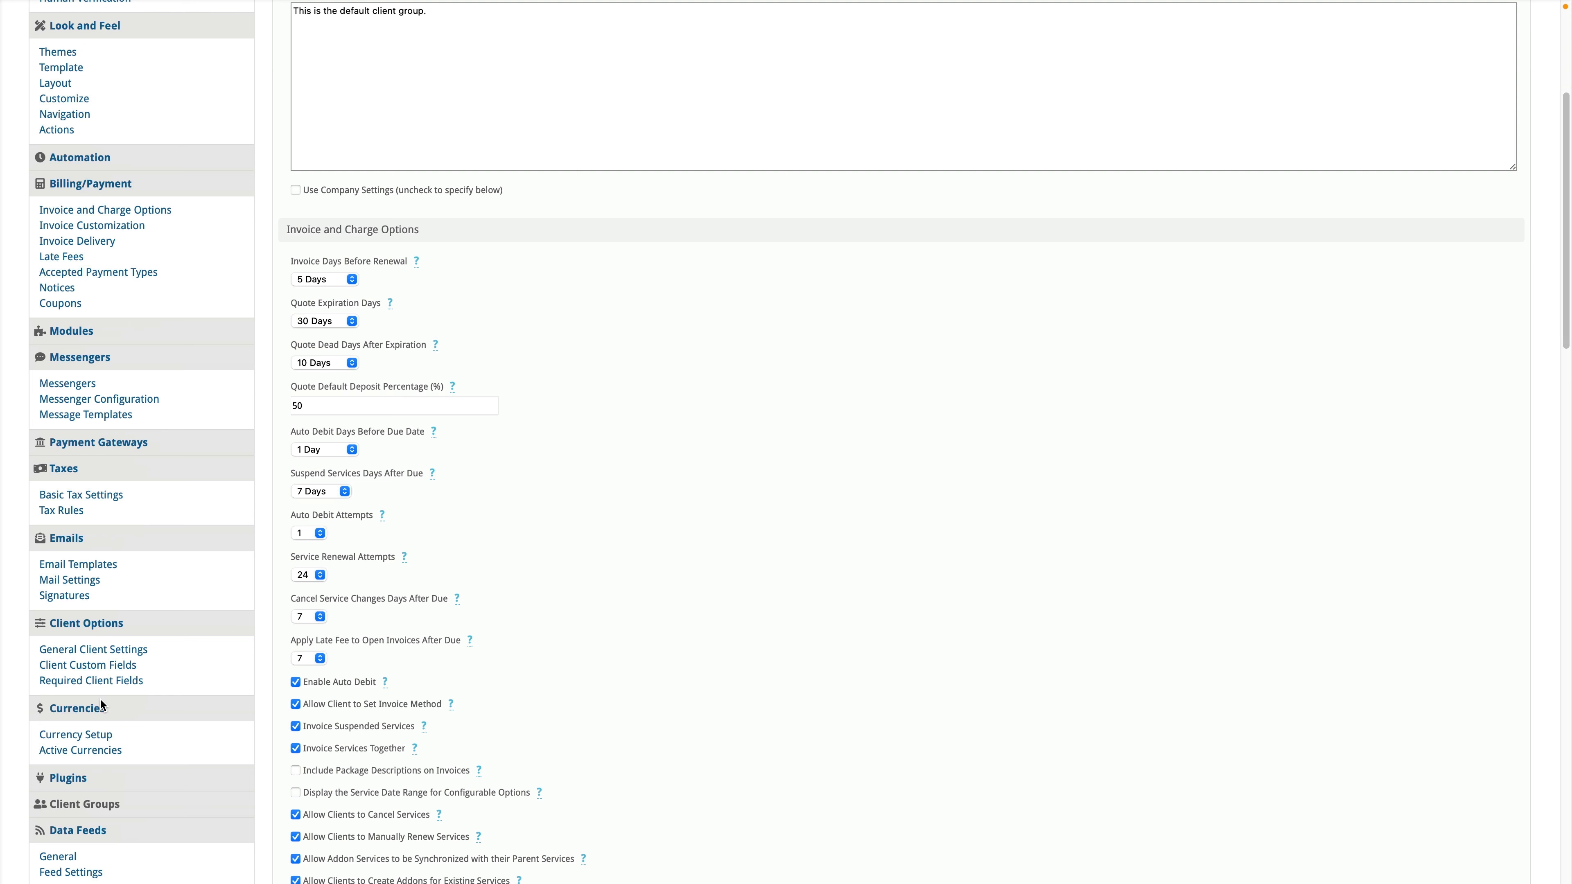
# Step: Open Currency Setup and keep USD as the default currency
pyautogui.click(98, 736)
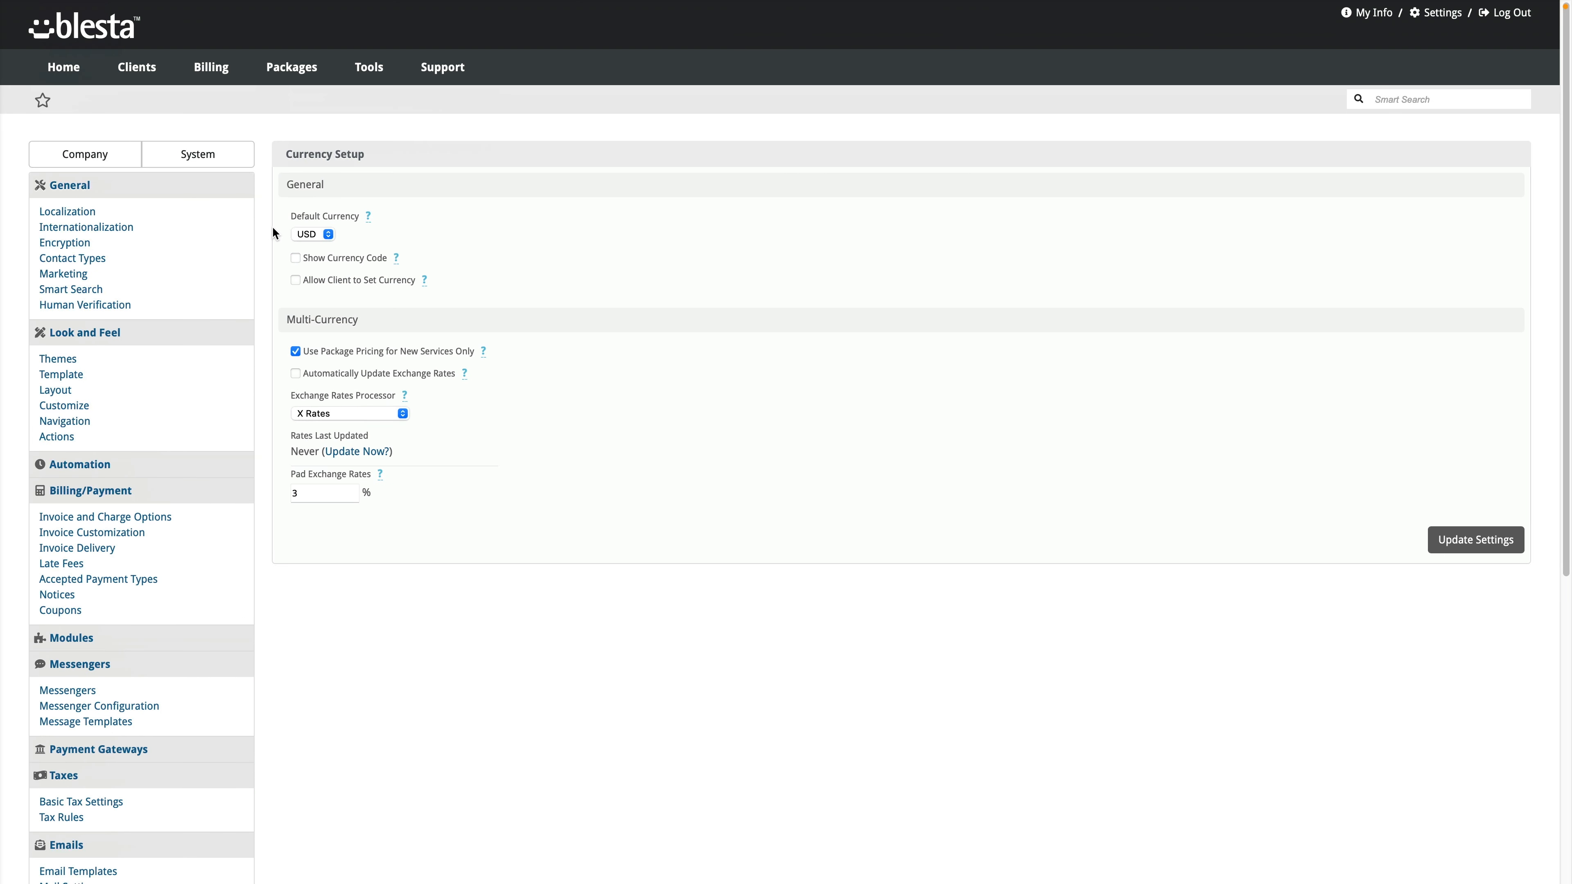
pyautogui.click(327, 234)
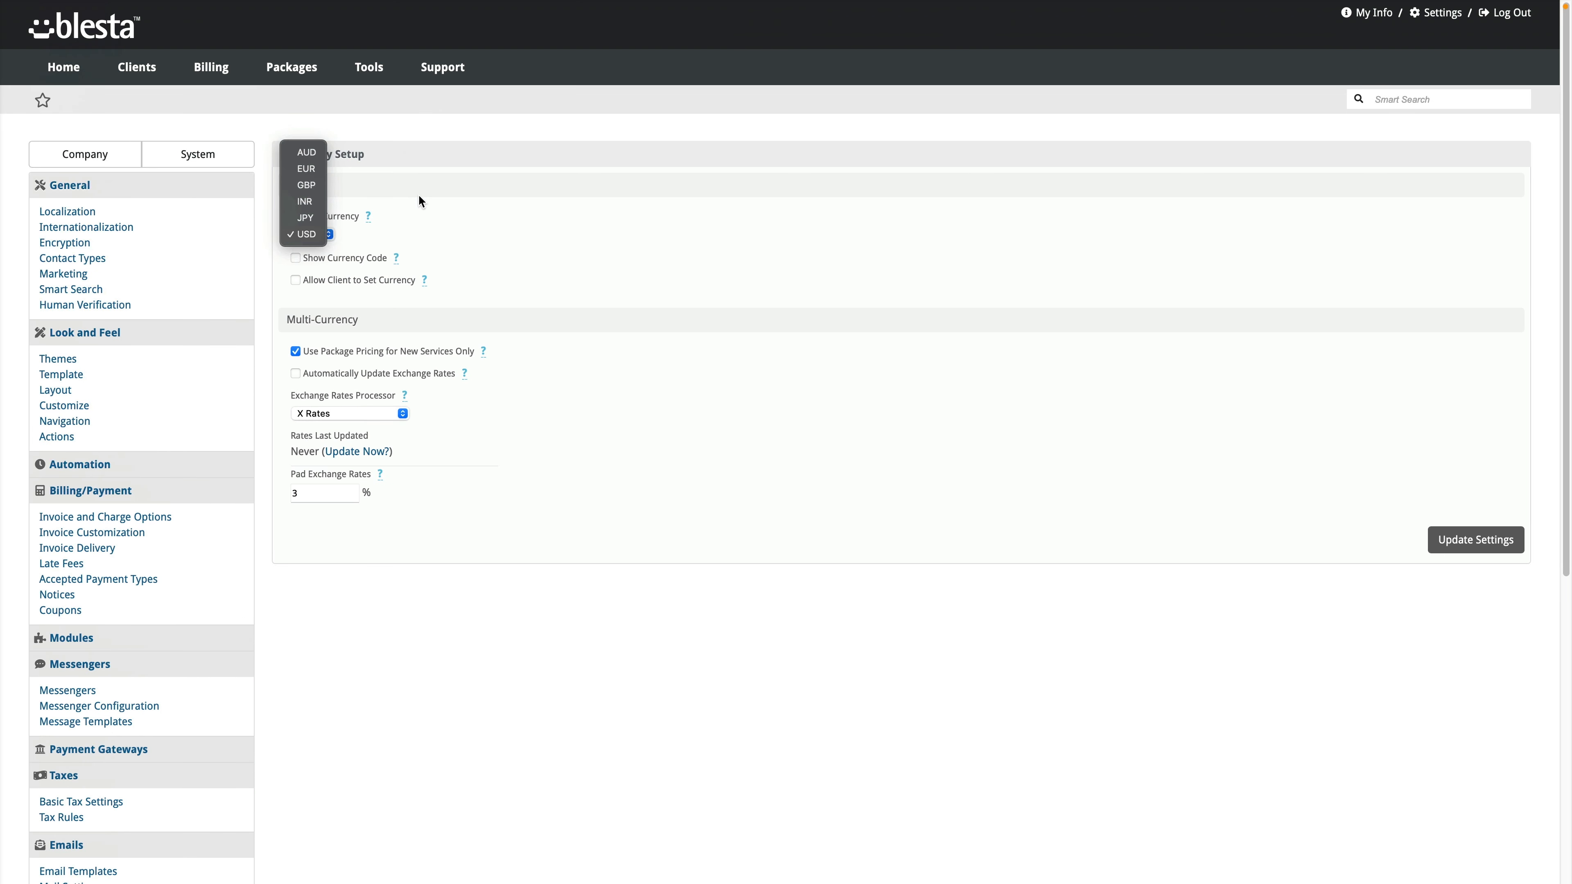
pyautogui.click(485, 171)
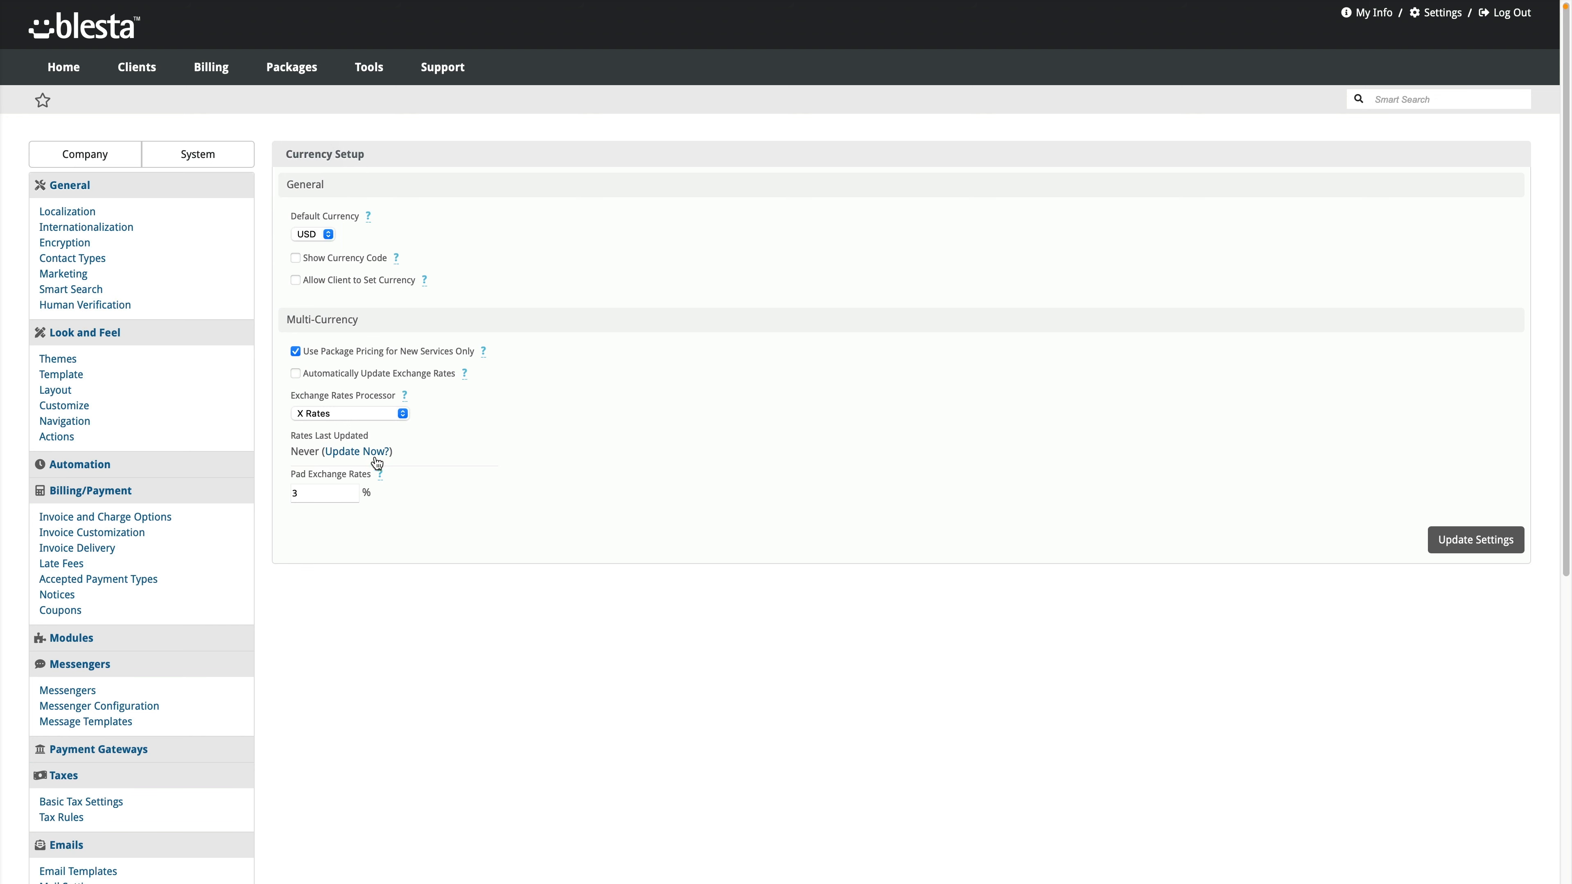
pyautogui.scroll(-3, 273, 684)
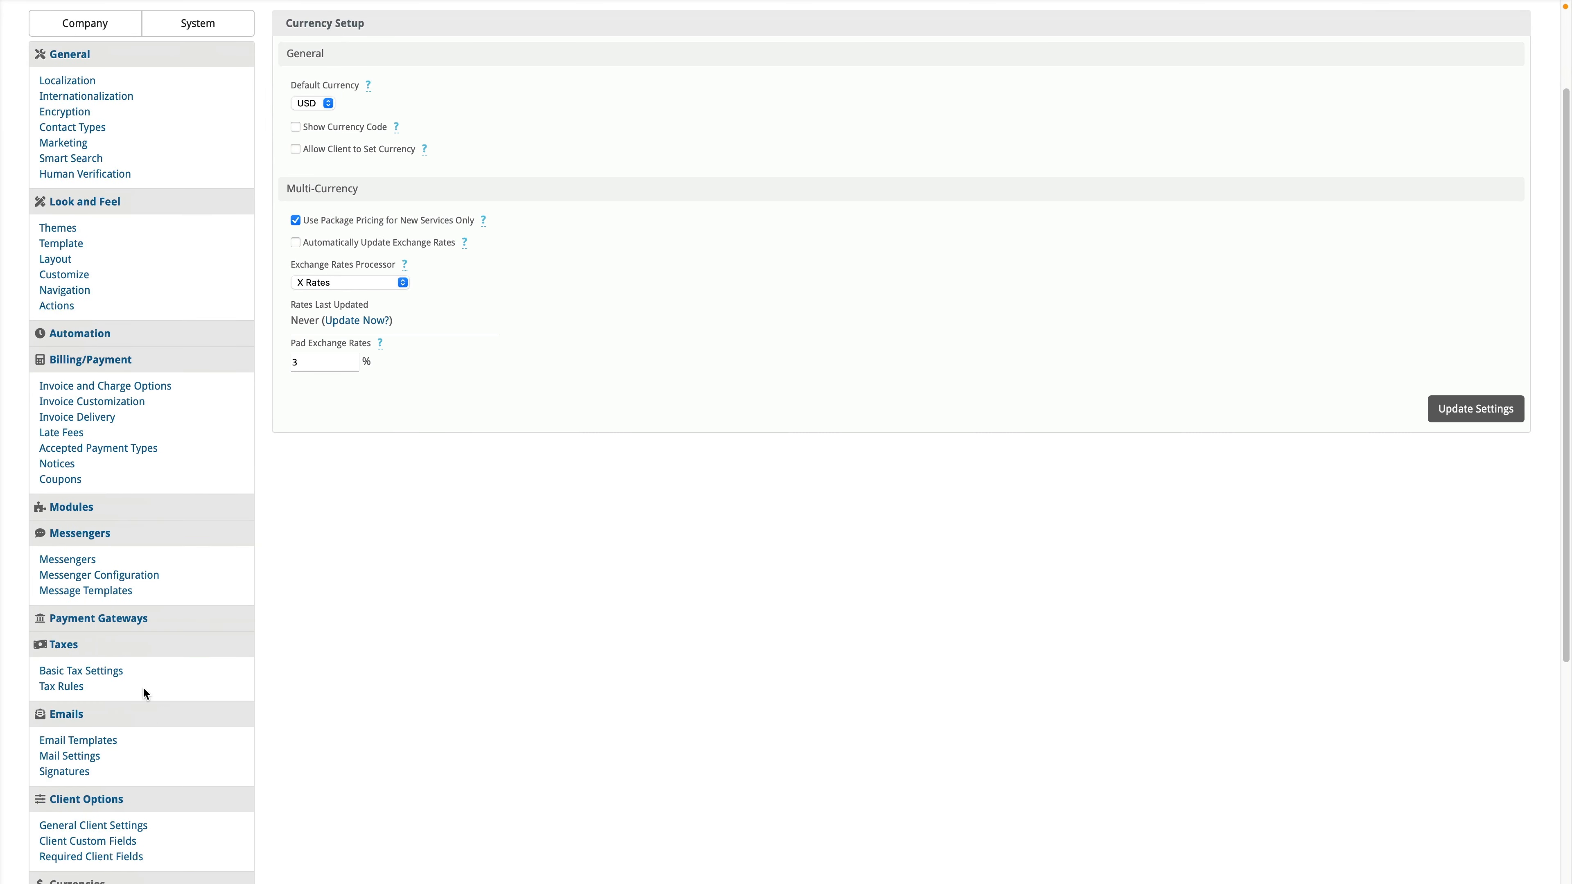
pyautogui.scroll(-5, 92, 648)
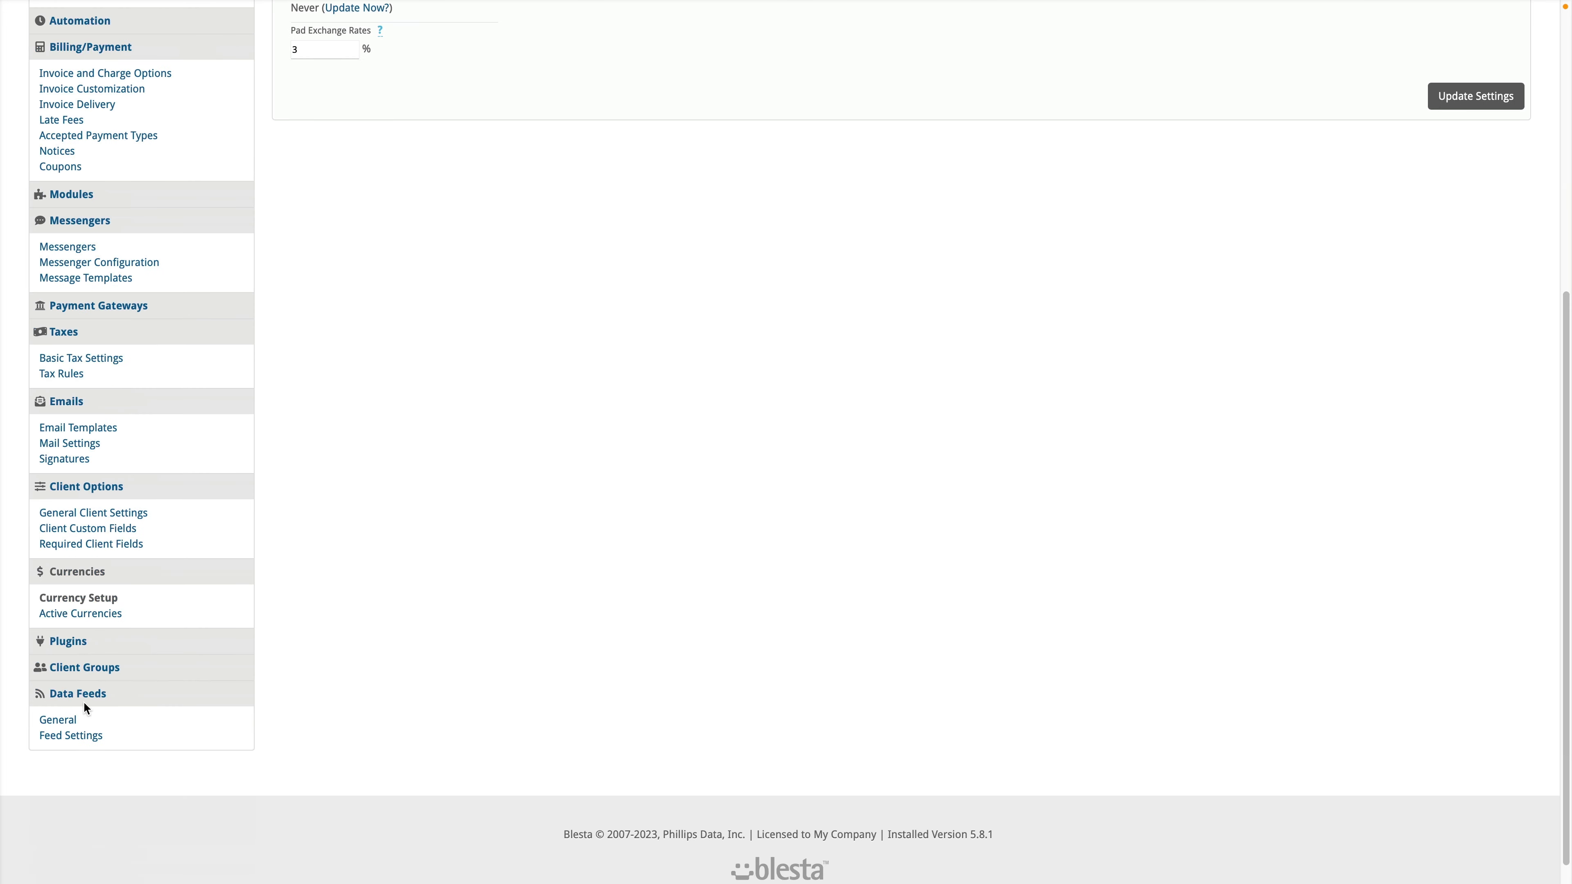
# Step: From Active Currencies, start a new currency and submit the empty Create Currency form
pyautogui.click(83, 616)
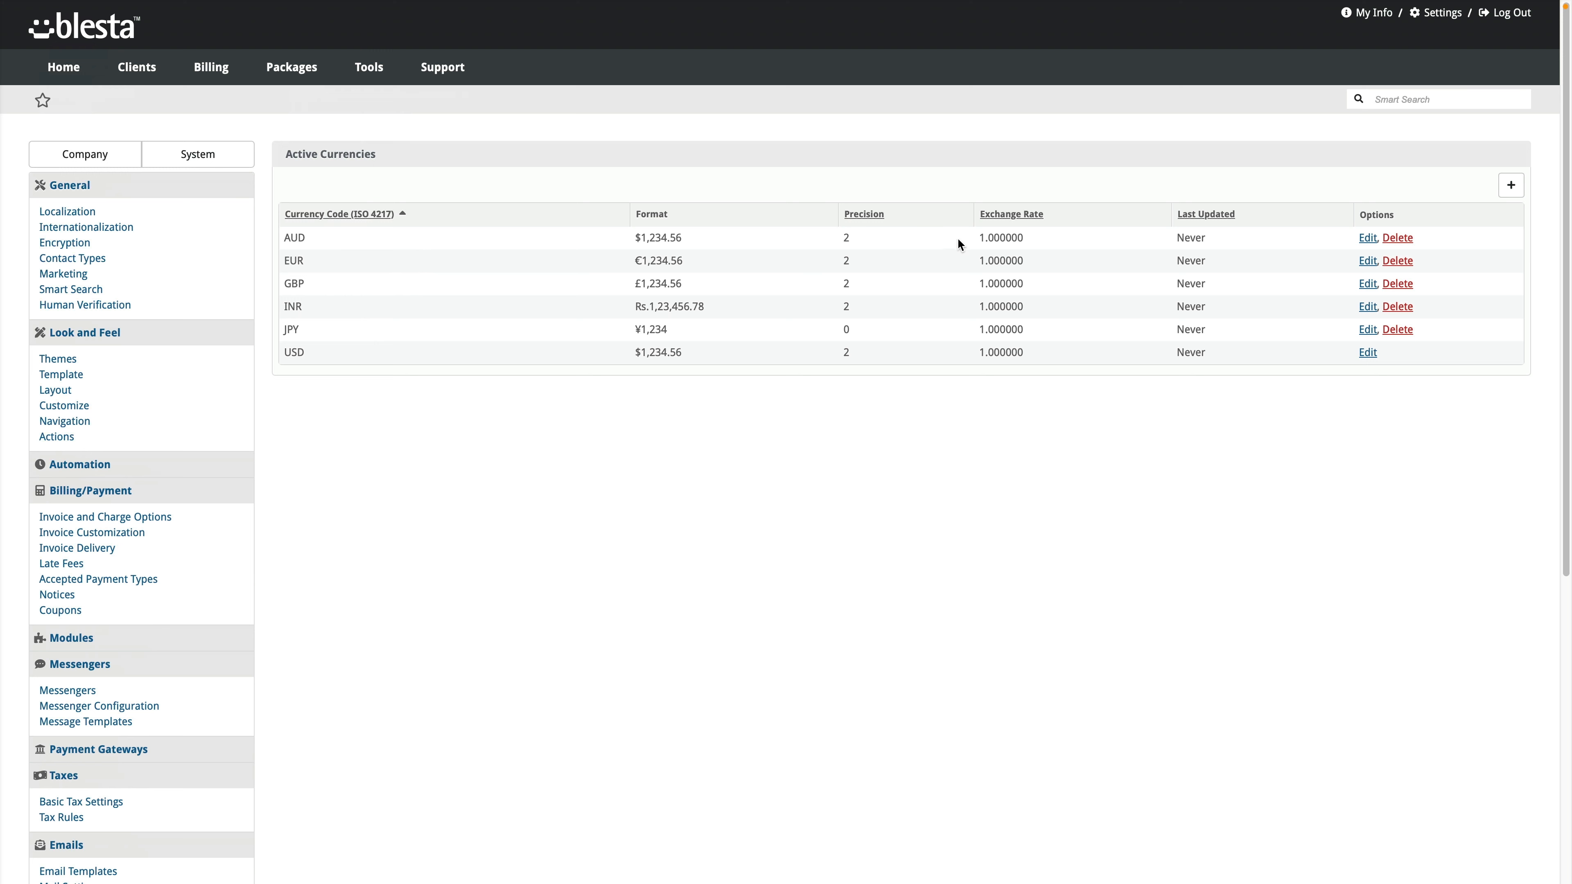
pyautogui.click(1504, 190)
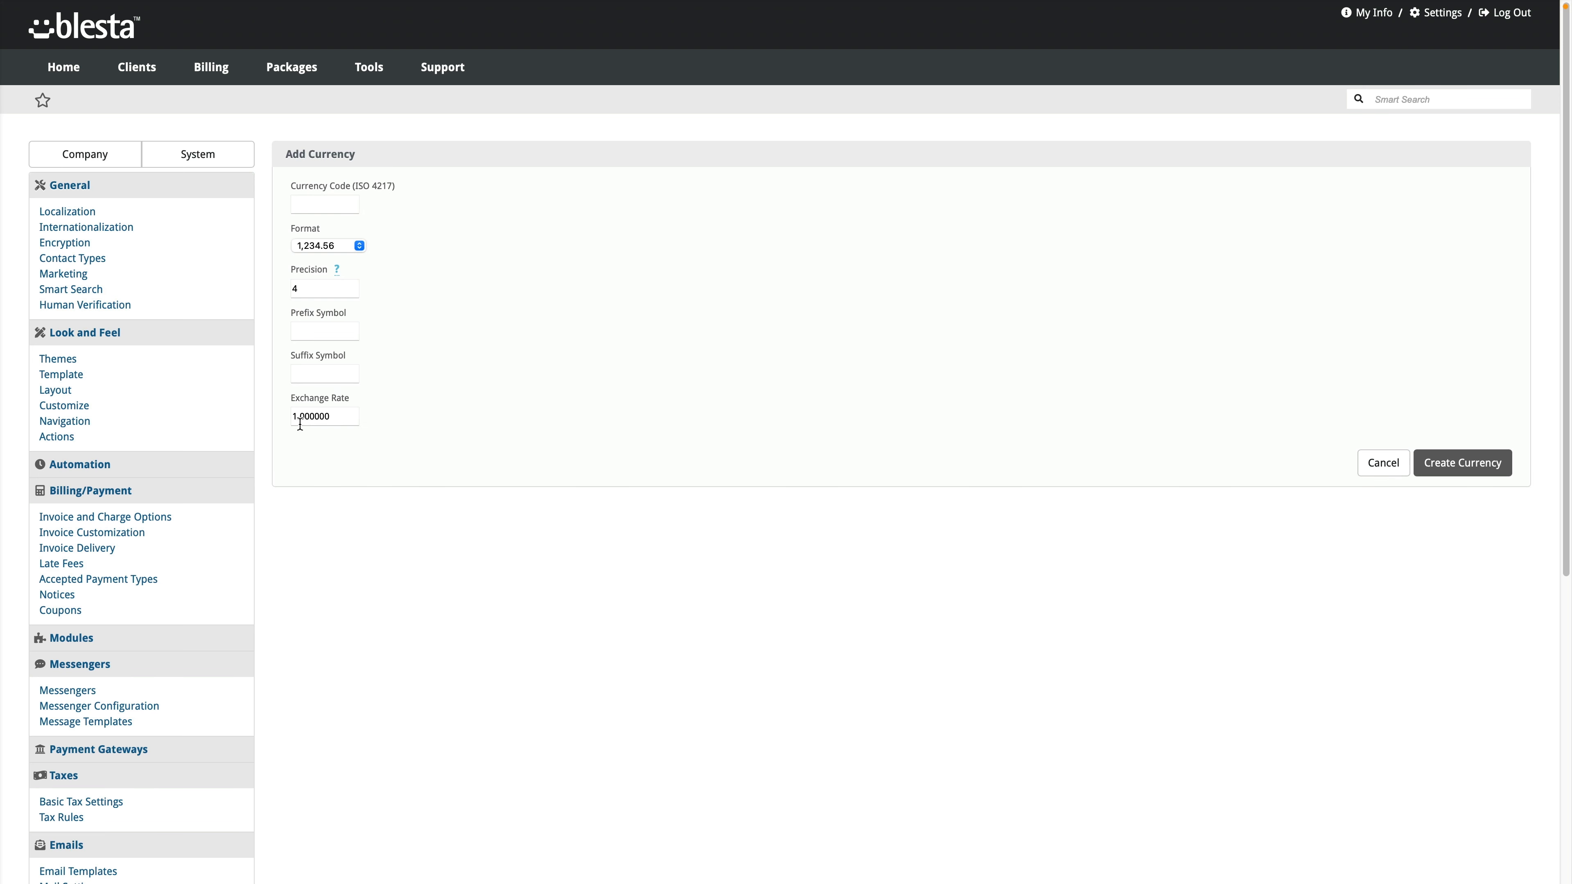
pyautogui.click(1461, 463)
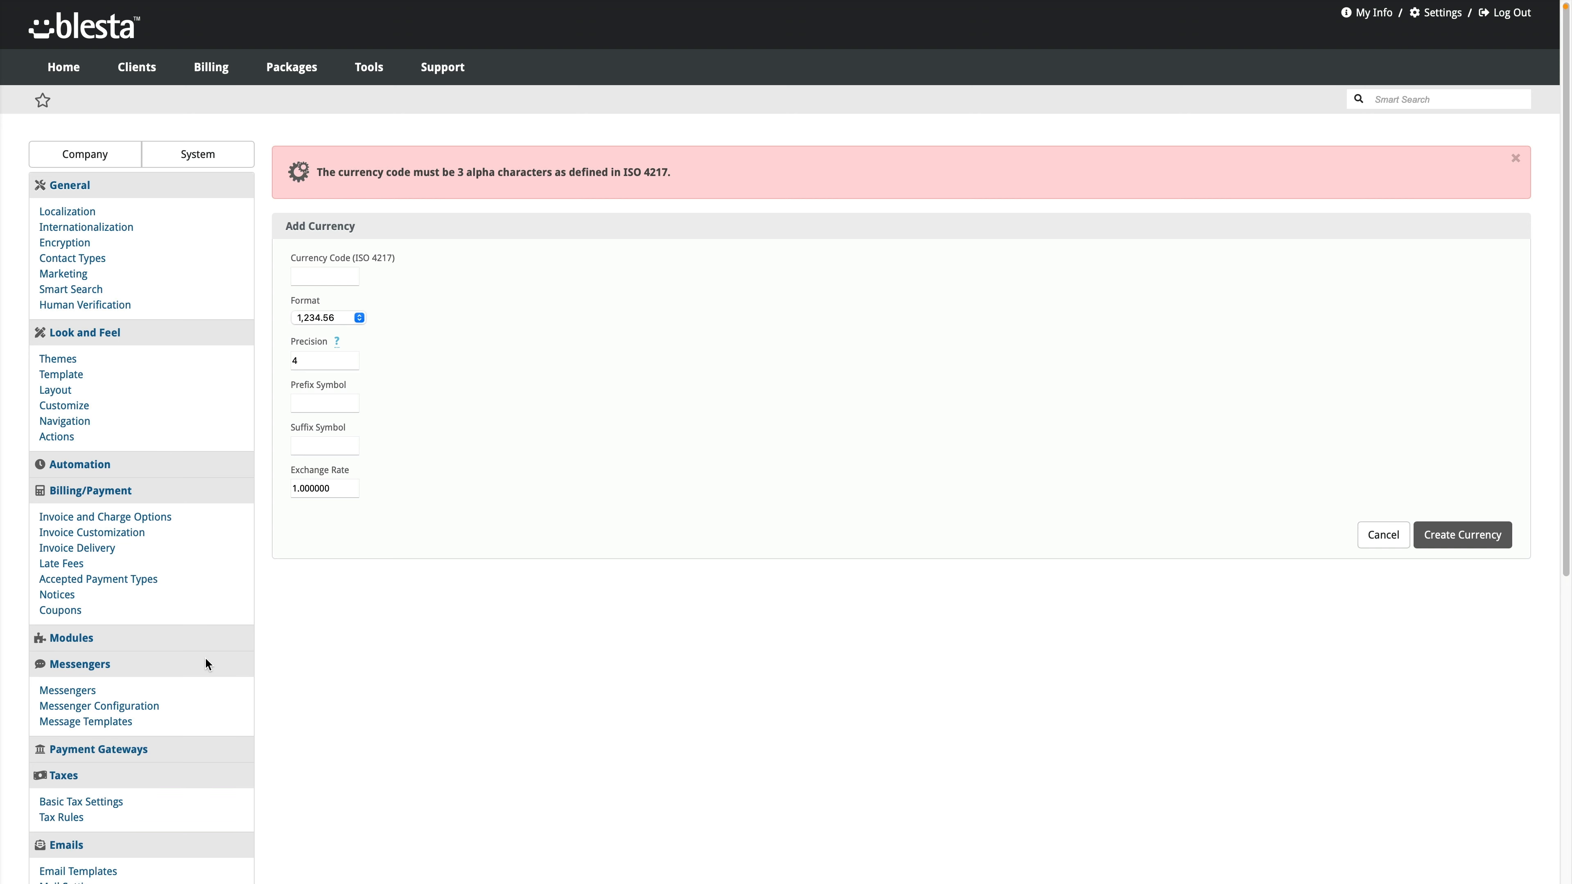
pyautogui.scroll(-5, 151, 660)
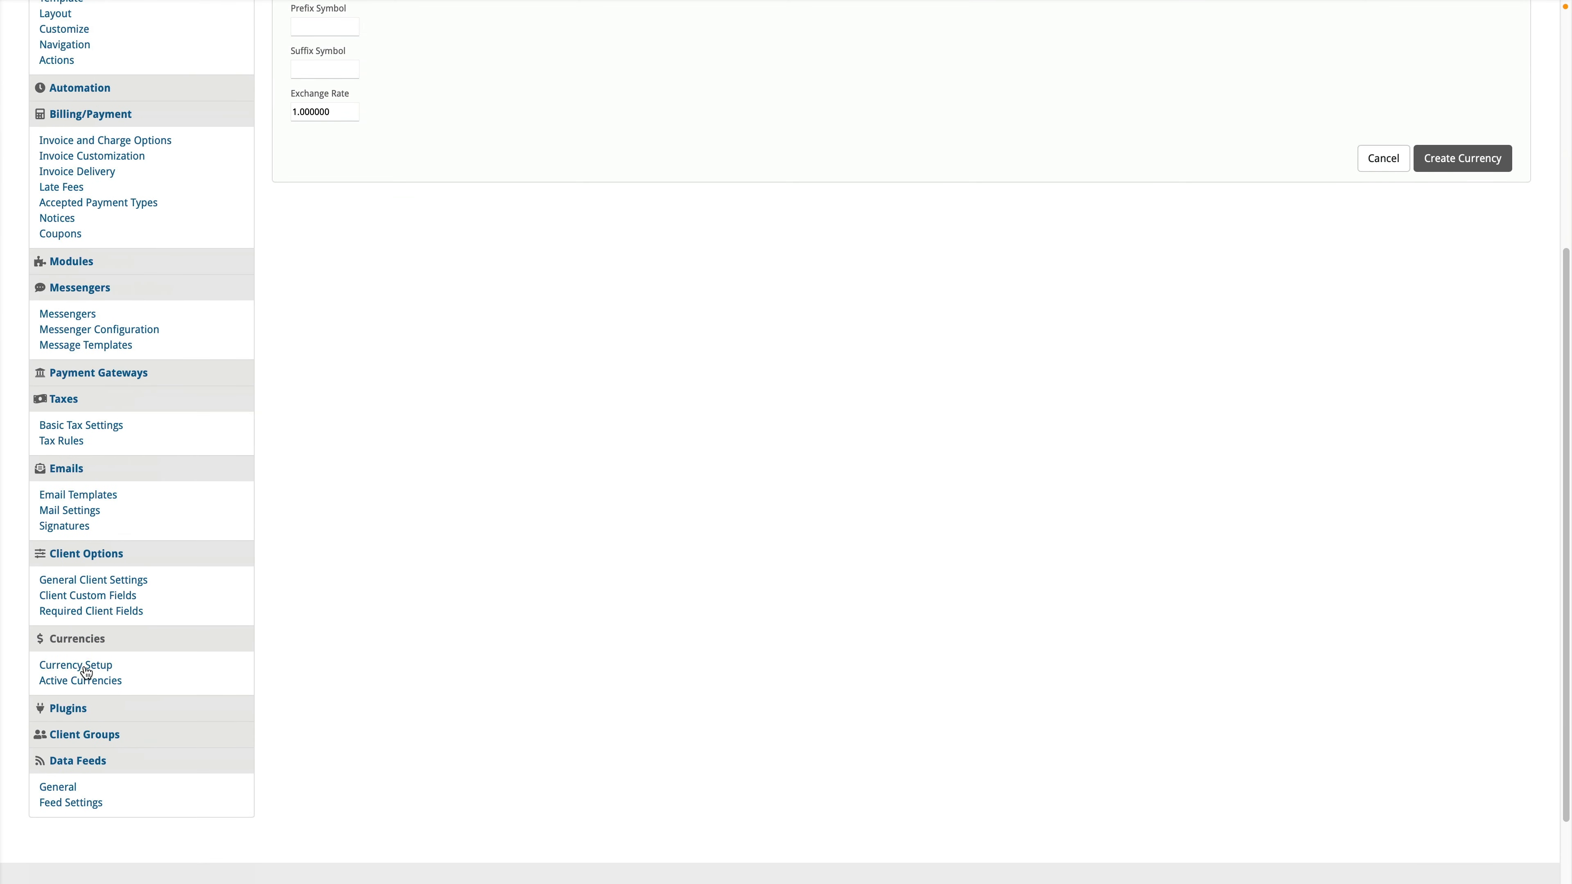
pyautogui.click(85, 668)
# Step: Keep USD as default currency, enable automatic exchange rate updates and keep X Rates as processor
pyautogui.click(328, 235)
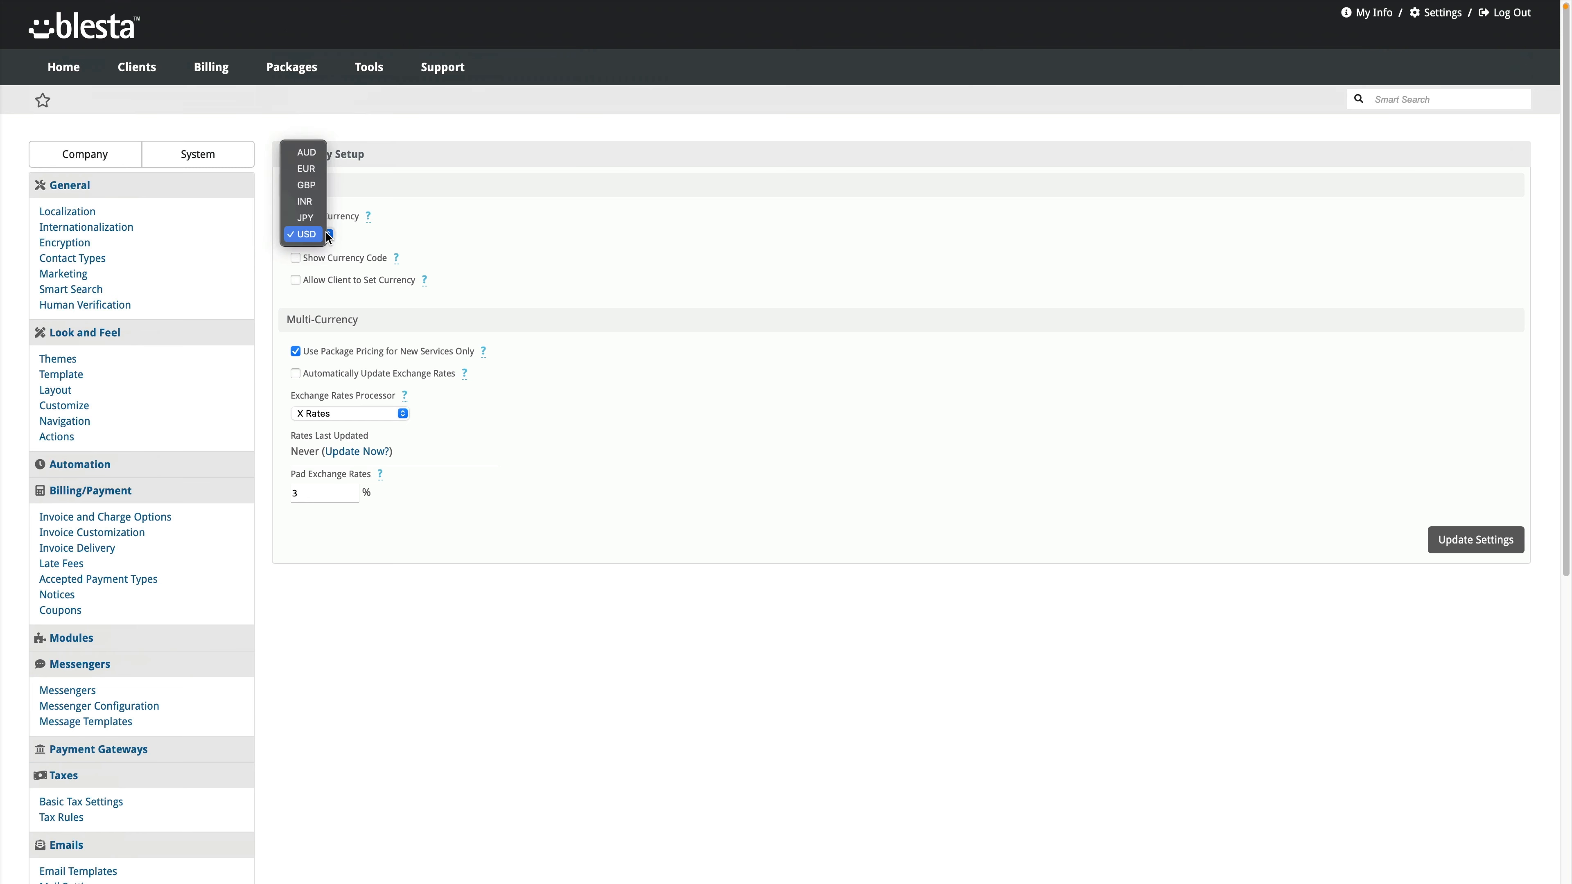
pyautogui.click(322, 233)
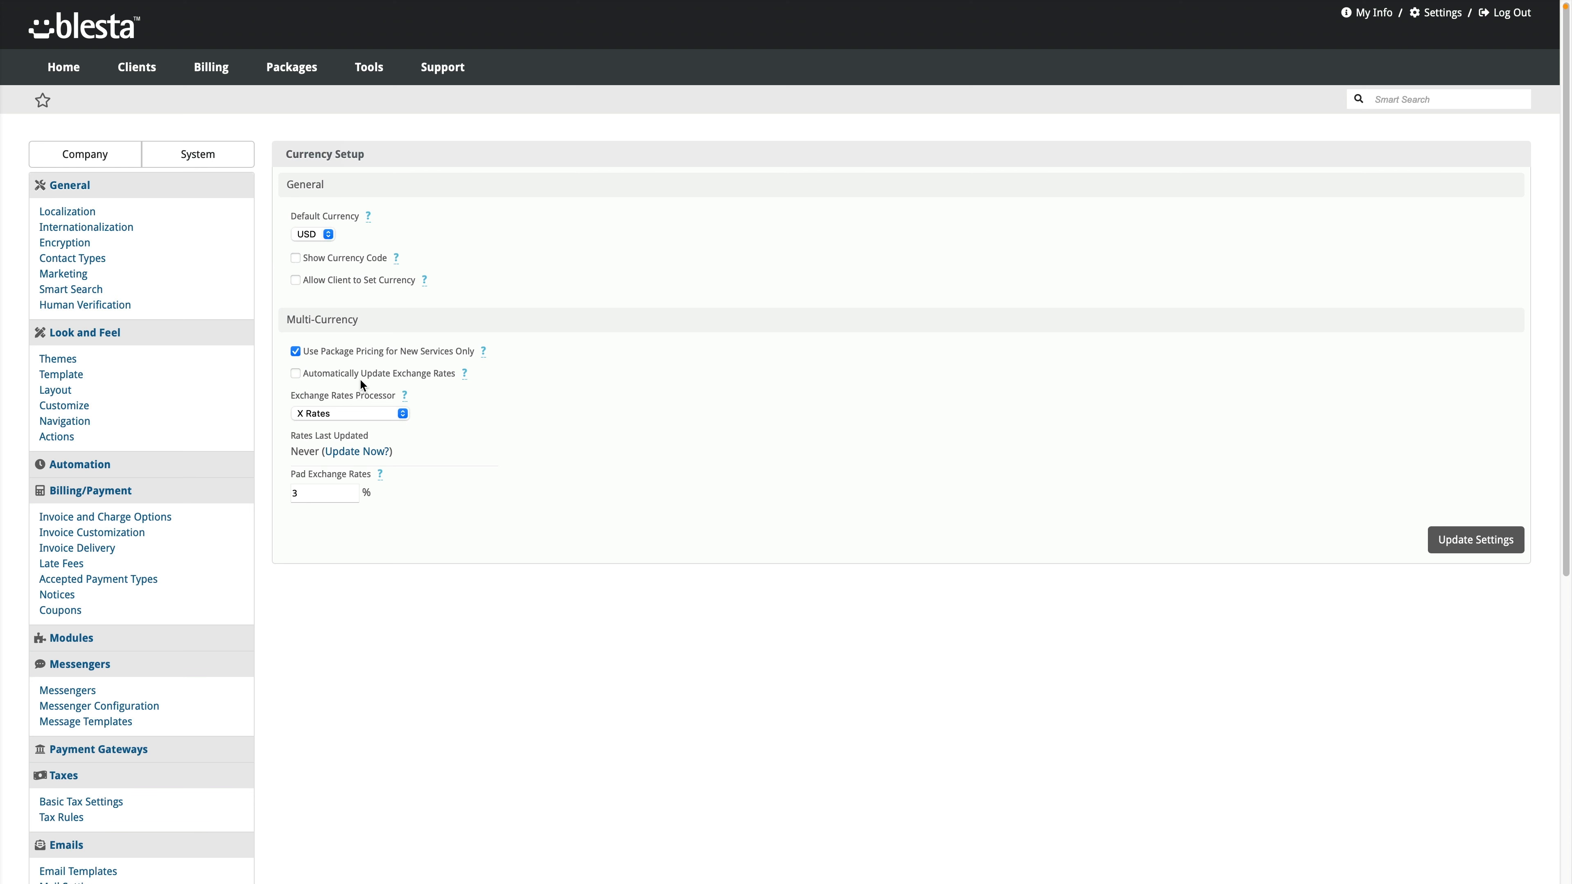
pyautogui.click(347, 372)
pyautogui.click(396, 415)
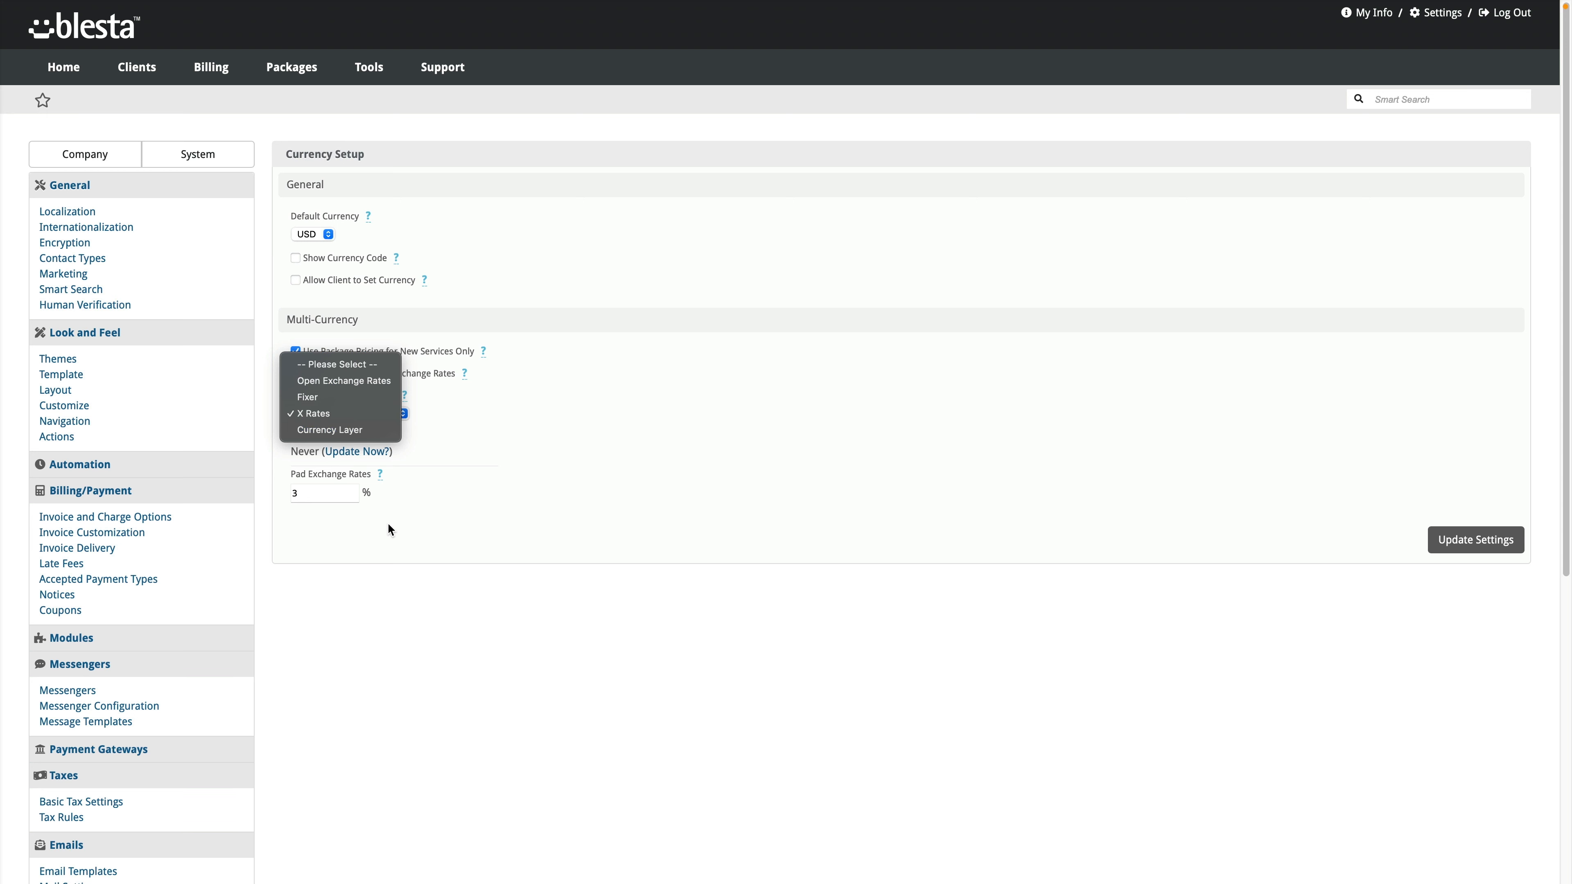
pyautogui.click(387, 524)
pyautogui.click(392, 417)
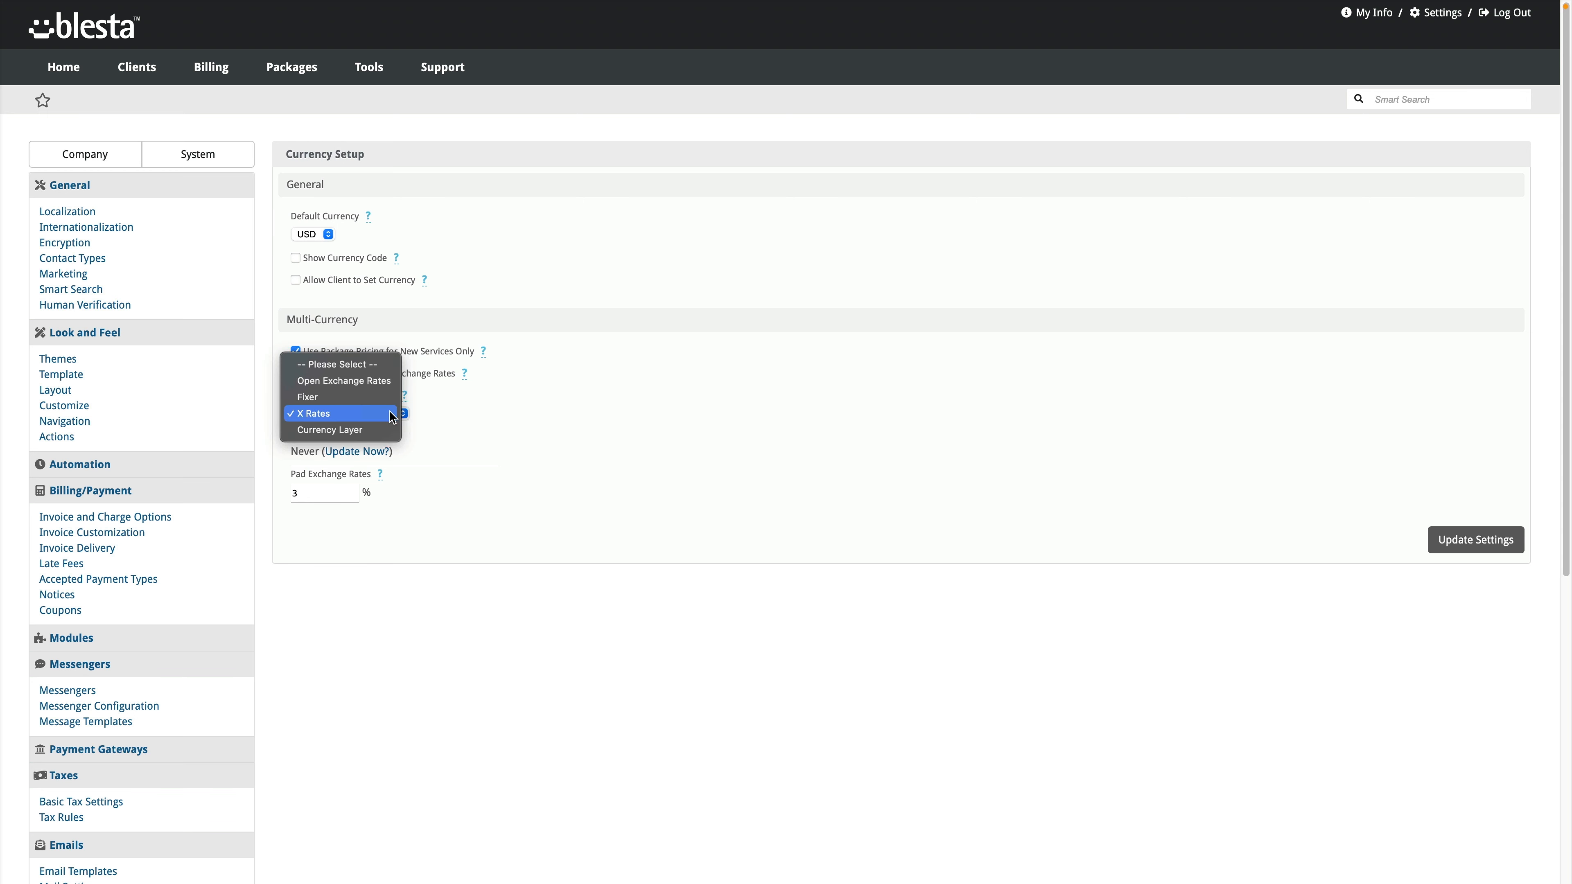
pyautogui.click(366, 595)
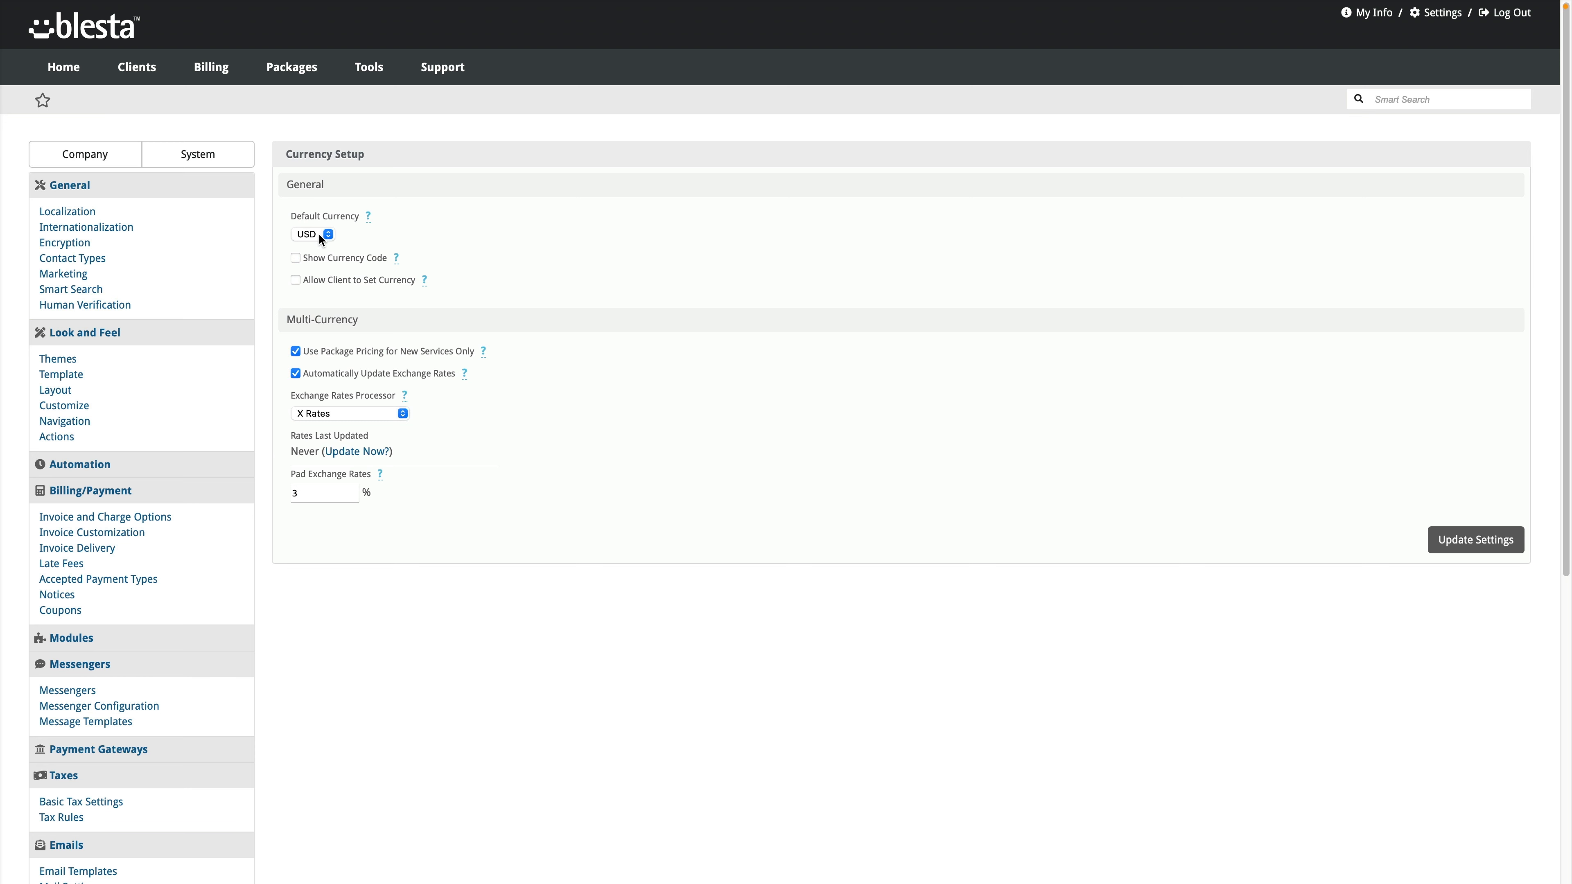
# Step: Go to Active Currencies and select the USD exchange rate value 1.000000
pyautogui.scroll(-4, 71, 750)
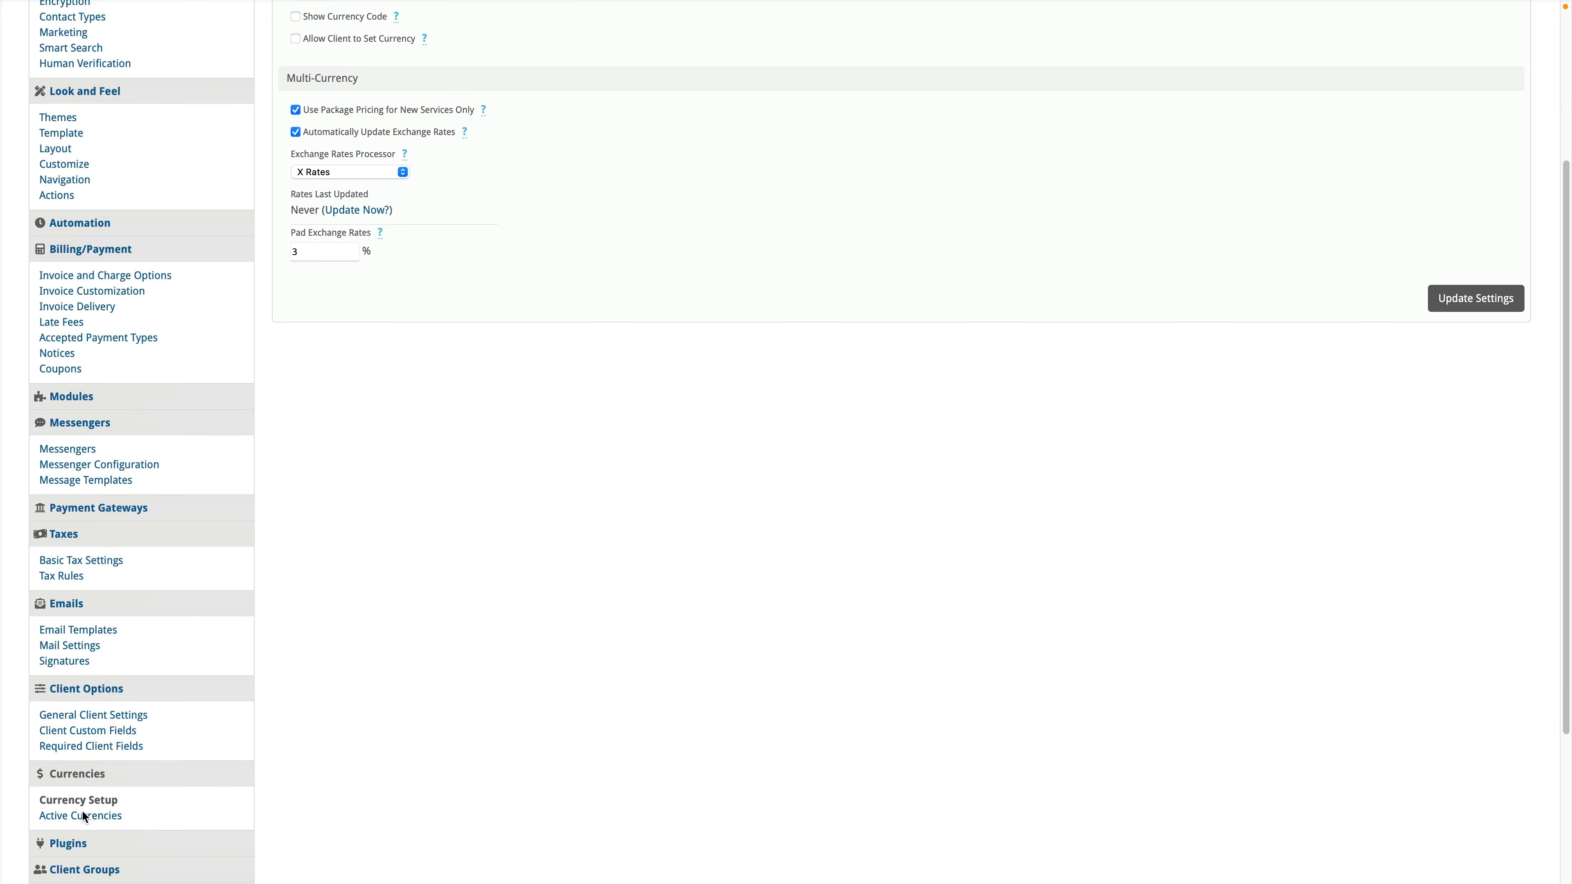
pyautogui.click(81, 815)
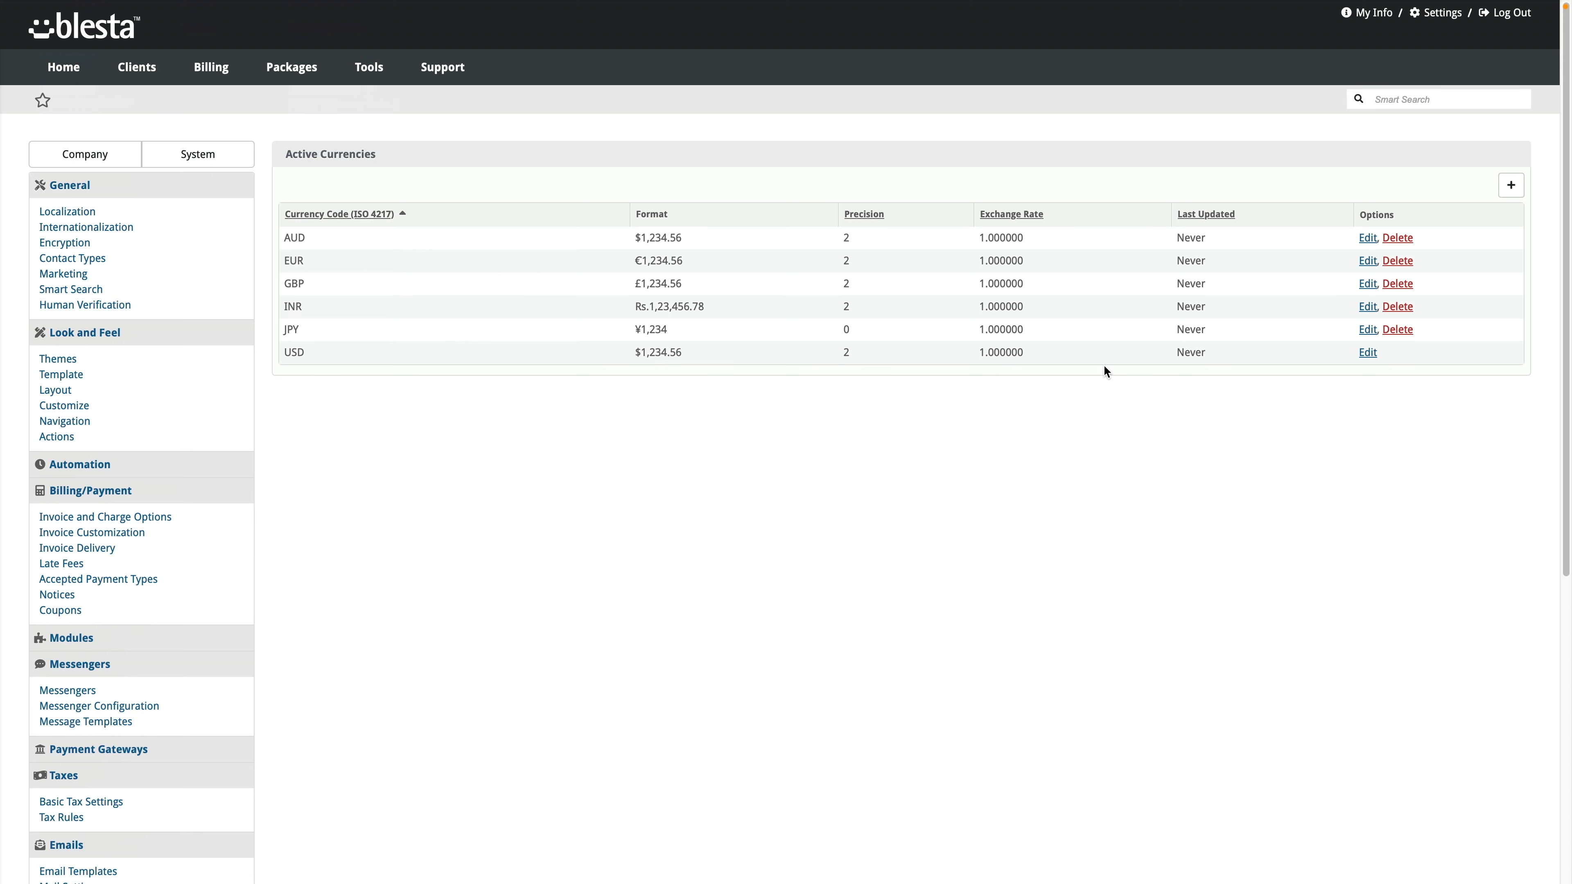
pyautogui.moveTo(985, 354); pyautogui.dragTo(1026, 354)
pyautogui.scroll(-5, 147, 706)
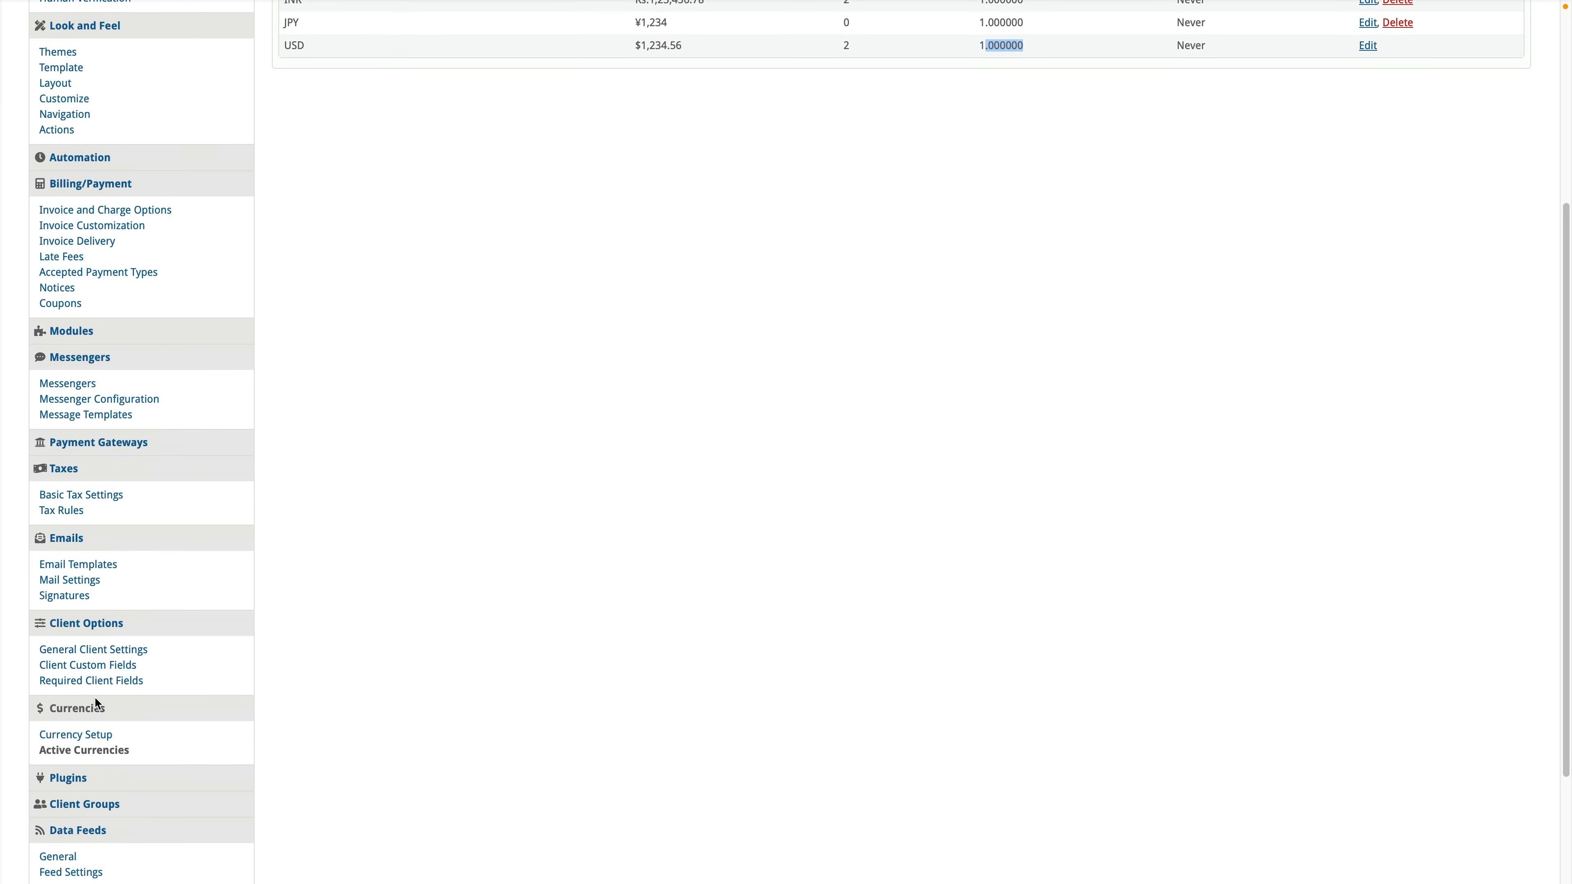
# Step: Update exchange rates from Currency Setup and view new rates like AUD 1.599409, EUR 0.967520
pyautogui.click(91, 736)
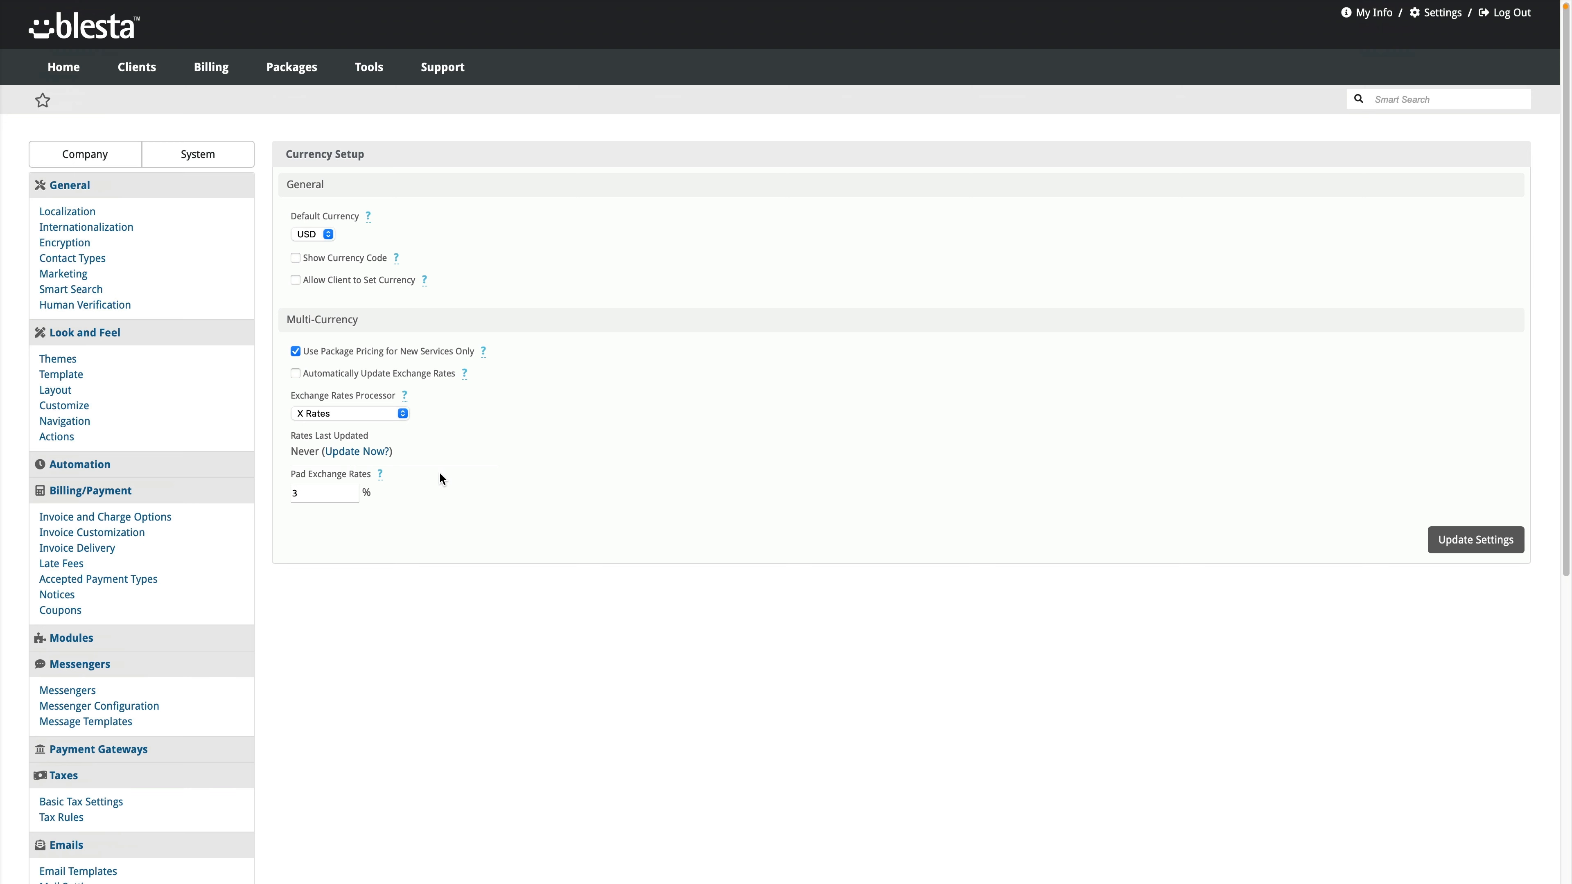
pyautogui.scroll(-2, 105, 711)
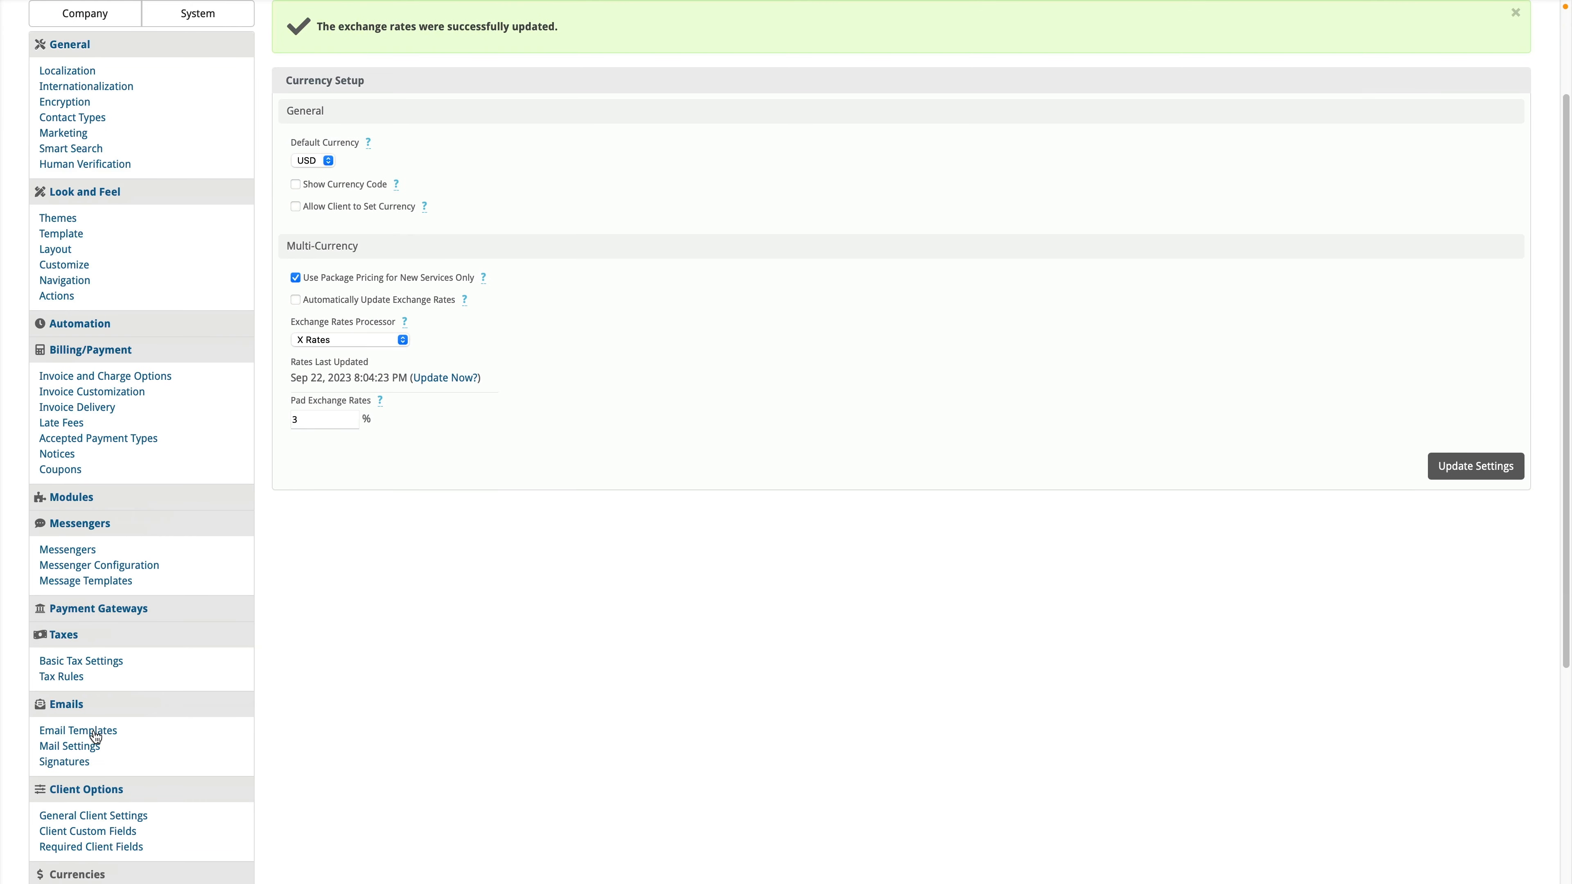
pyautogui.scroll(-2, 96, 737)
pyautogui.scroll(-1, 99, 773)
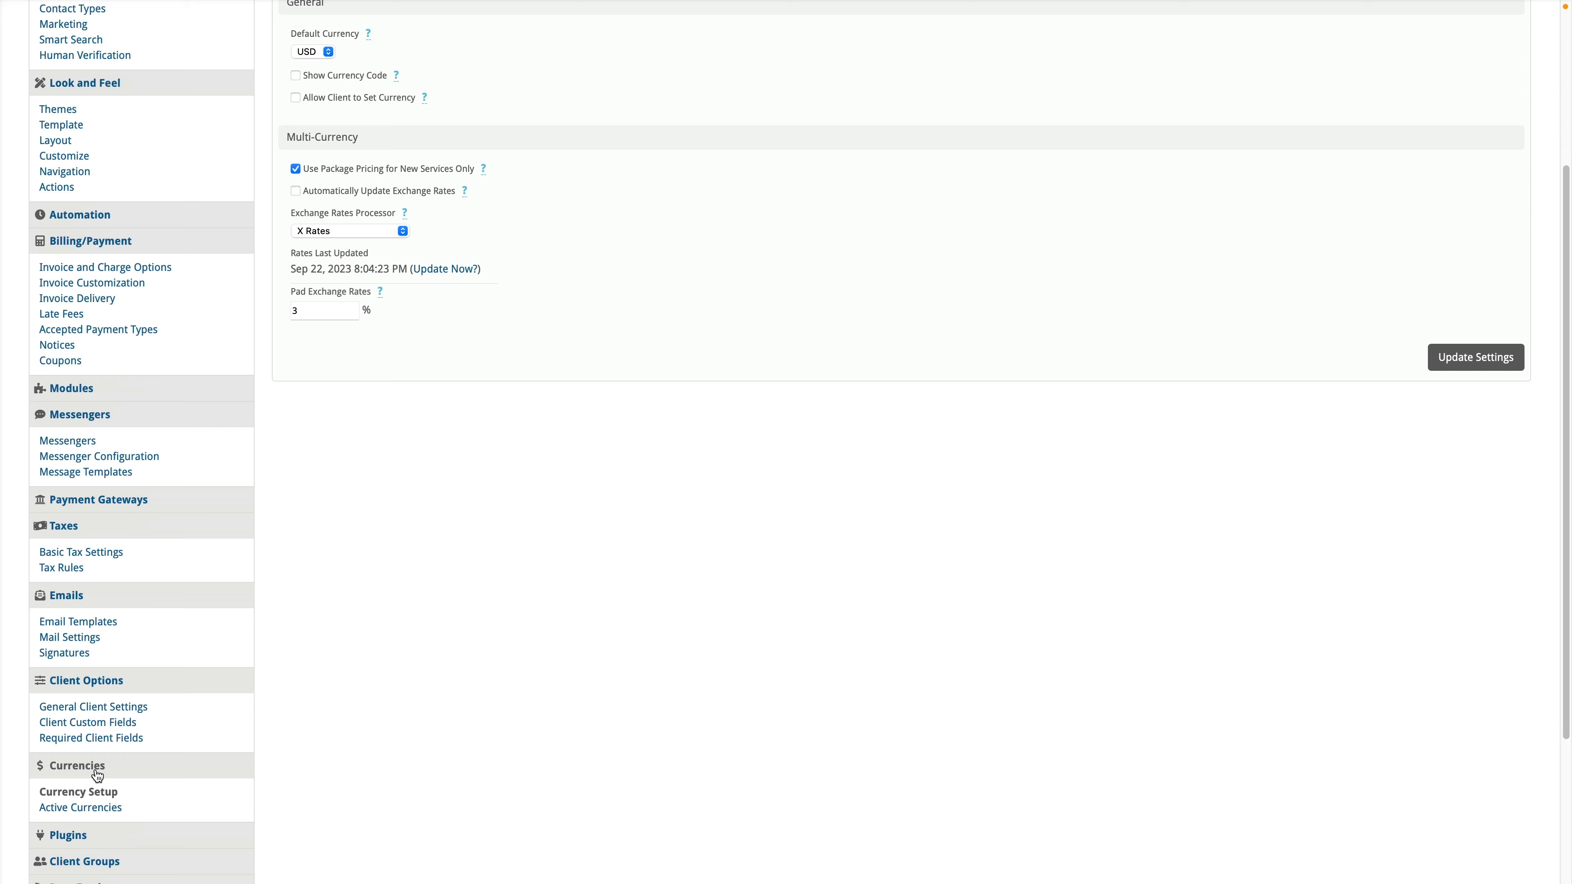
pyautogui.click(102, 808)
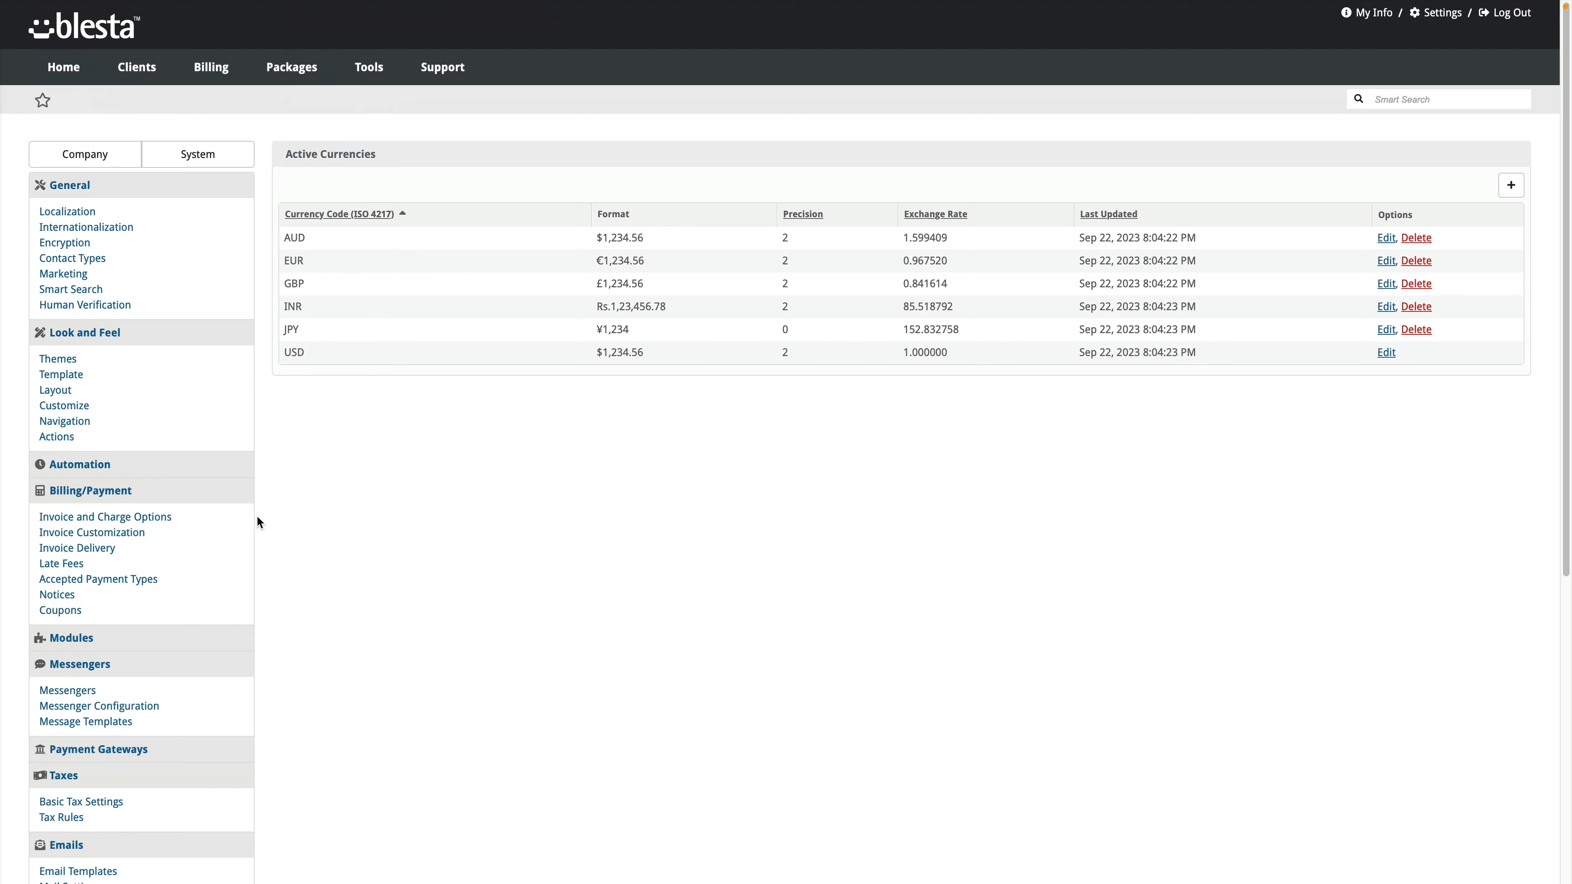
pyautogui.scroll(-3, 124, 786)
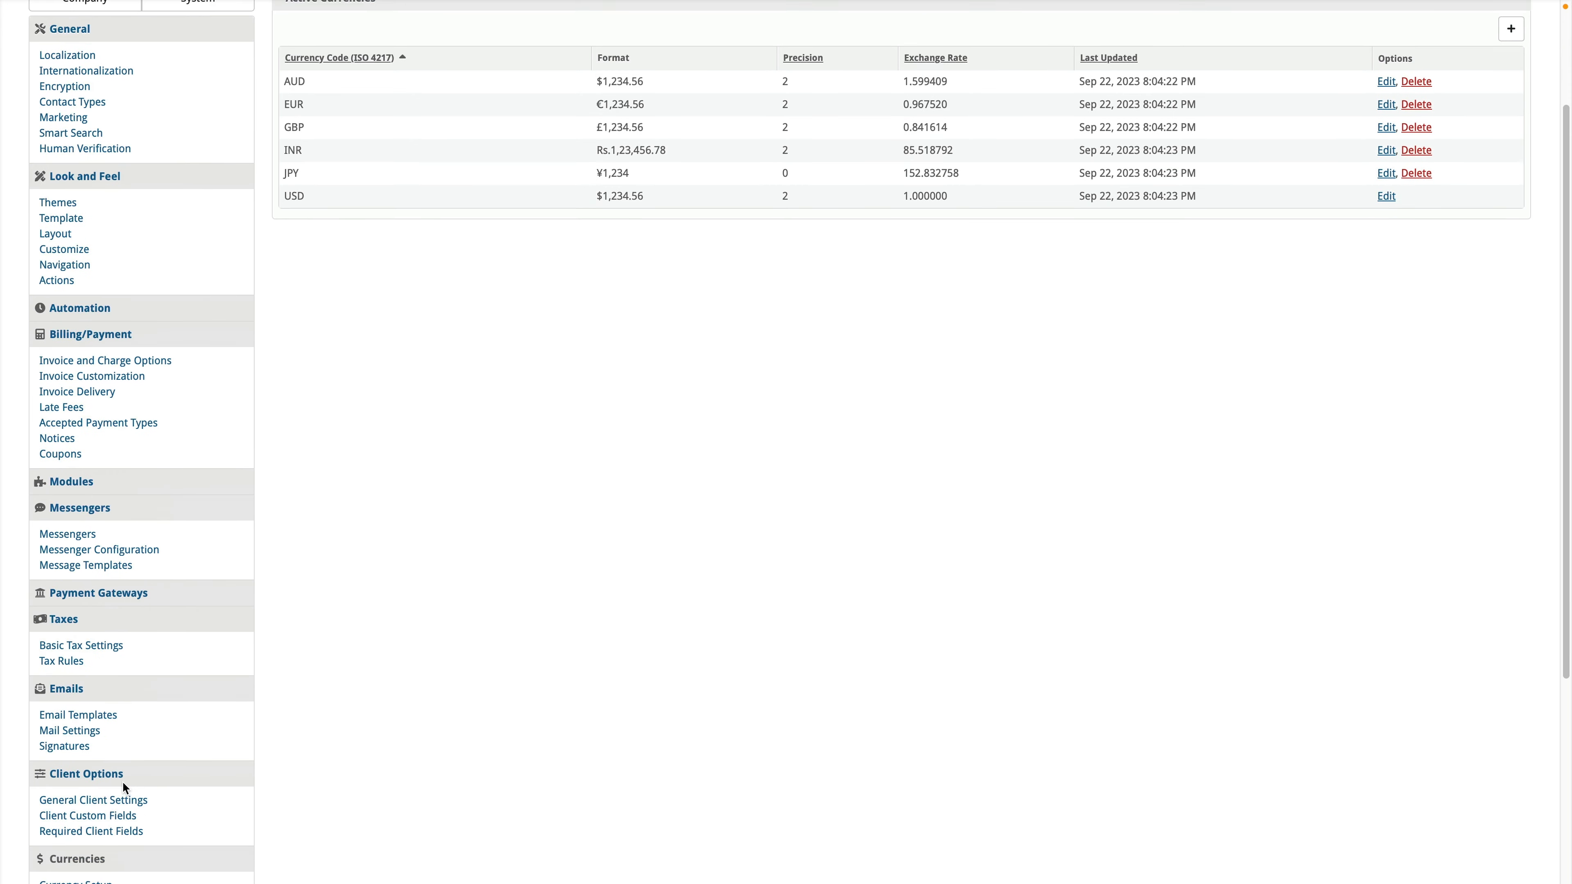
pyautogui.scroll(-5, 124, 786)
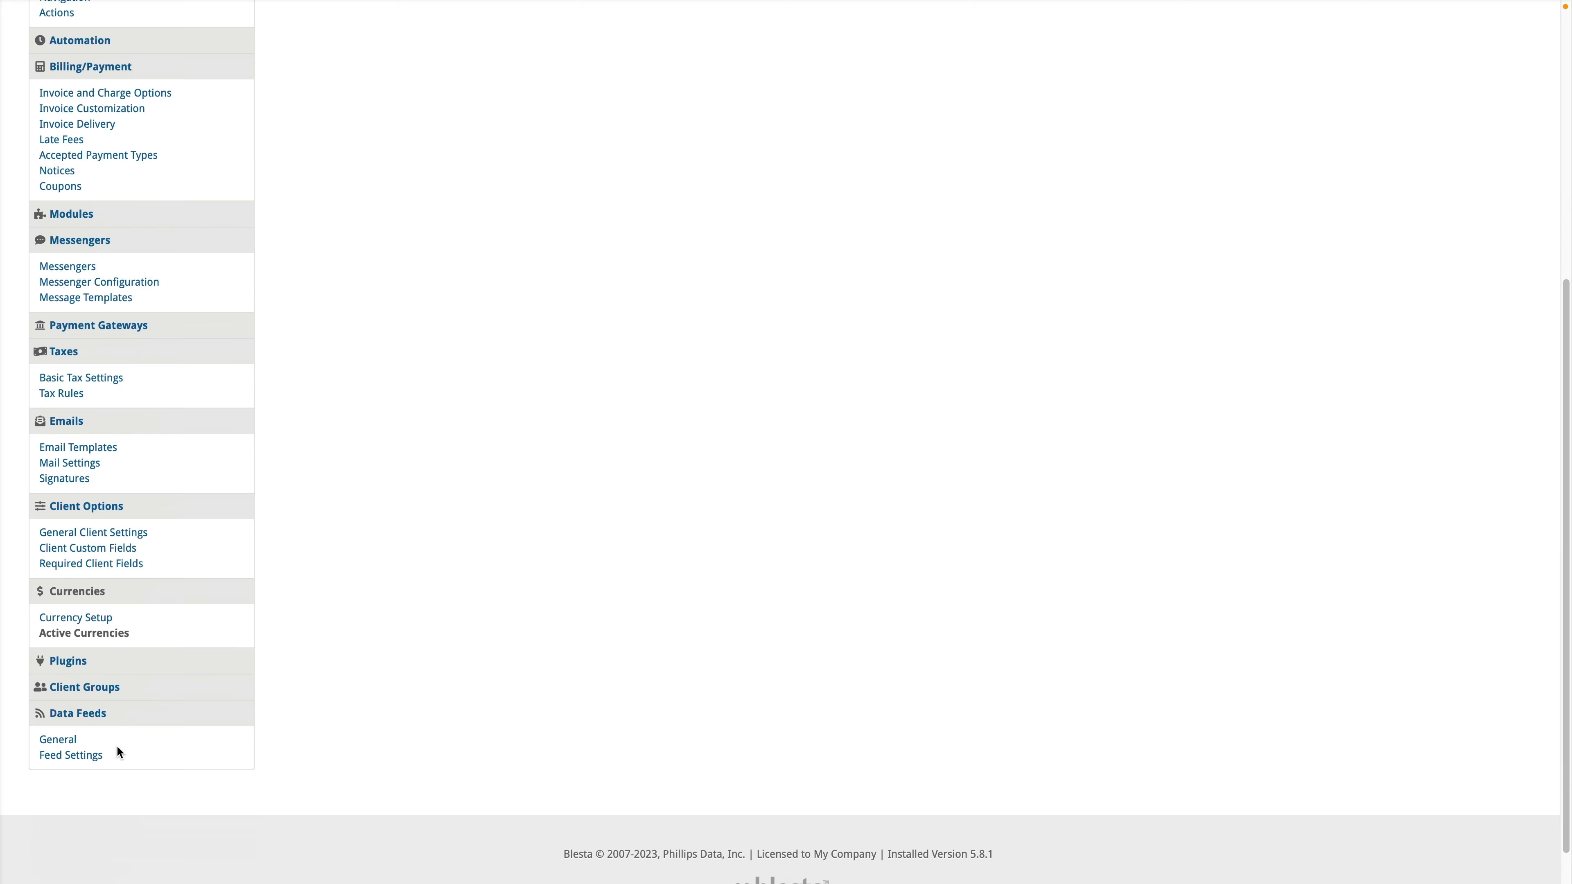
# Step: Open Basic Tax Settings and review tax, UK VAT and EU VAT validation, all unchecked
pyautogui.scroll(8, 119, 752)
pyautogui.scroll(-3, 297, 710)
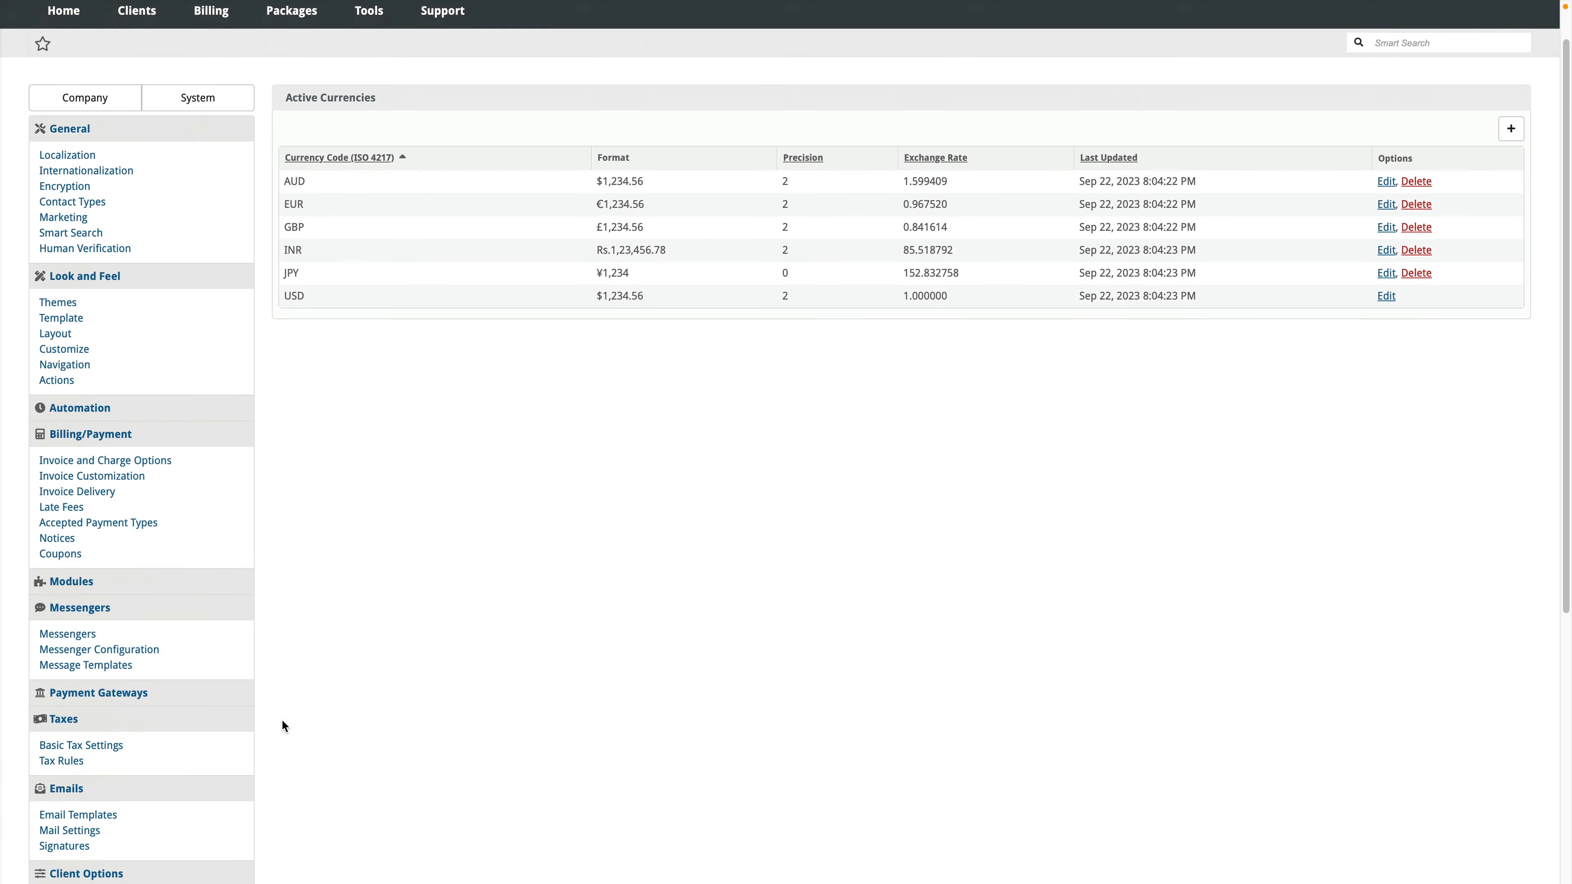
pyautogui.click(73, 657)
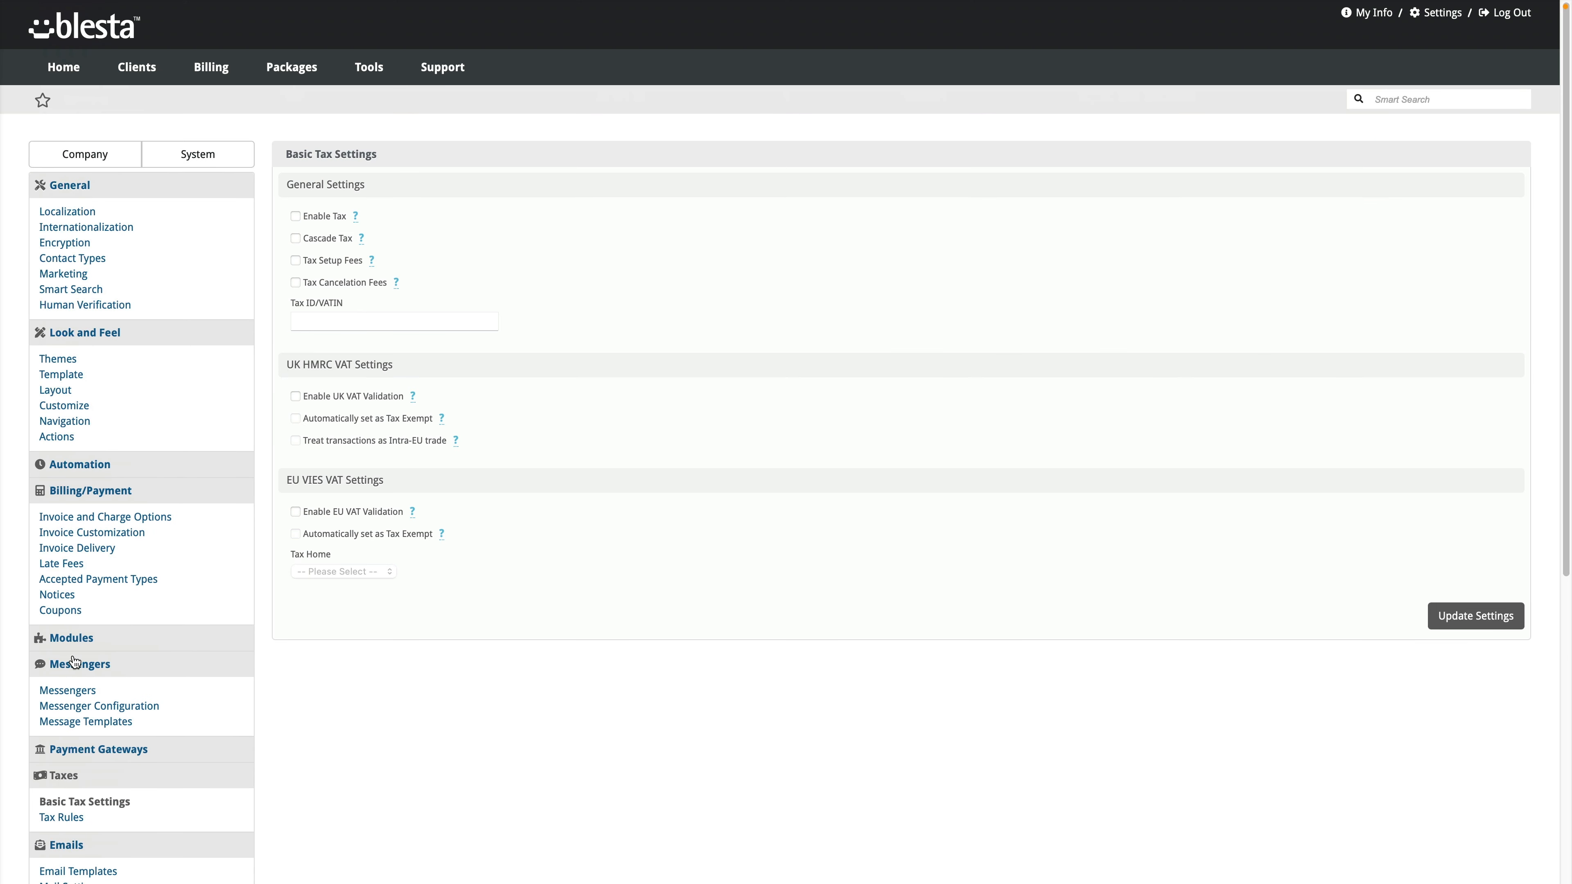
pyautogui.scroll(-2, 122, 665)
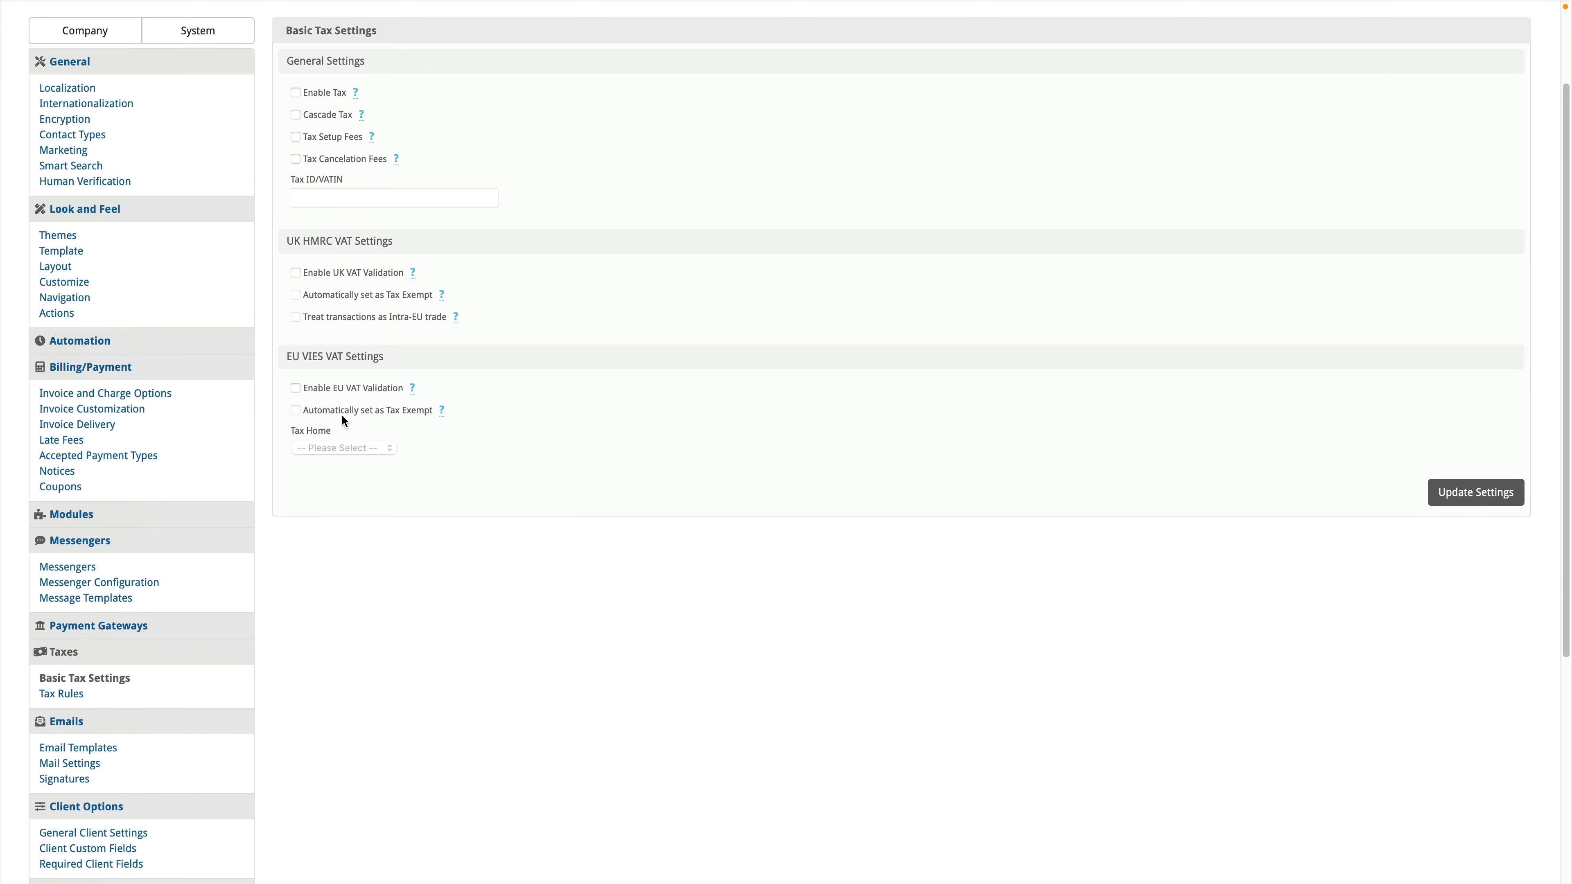
pyautogui.scroll(2, 408, 483)
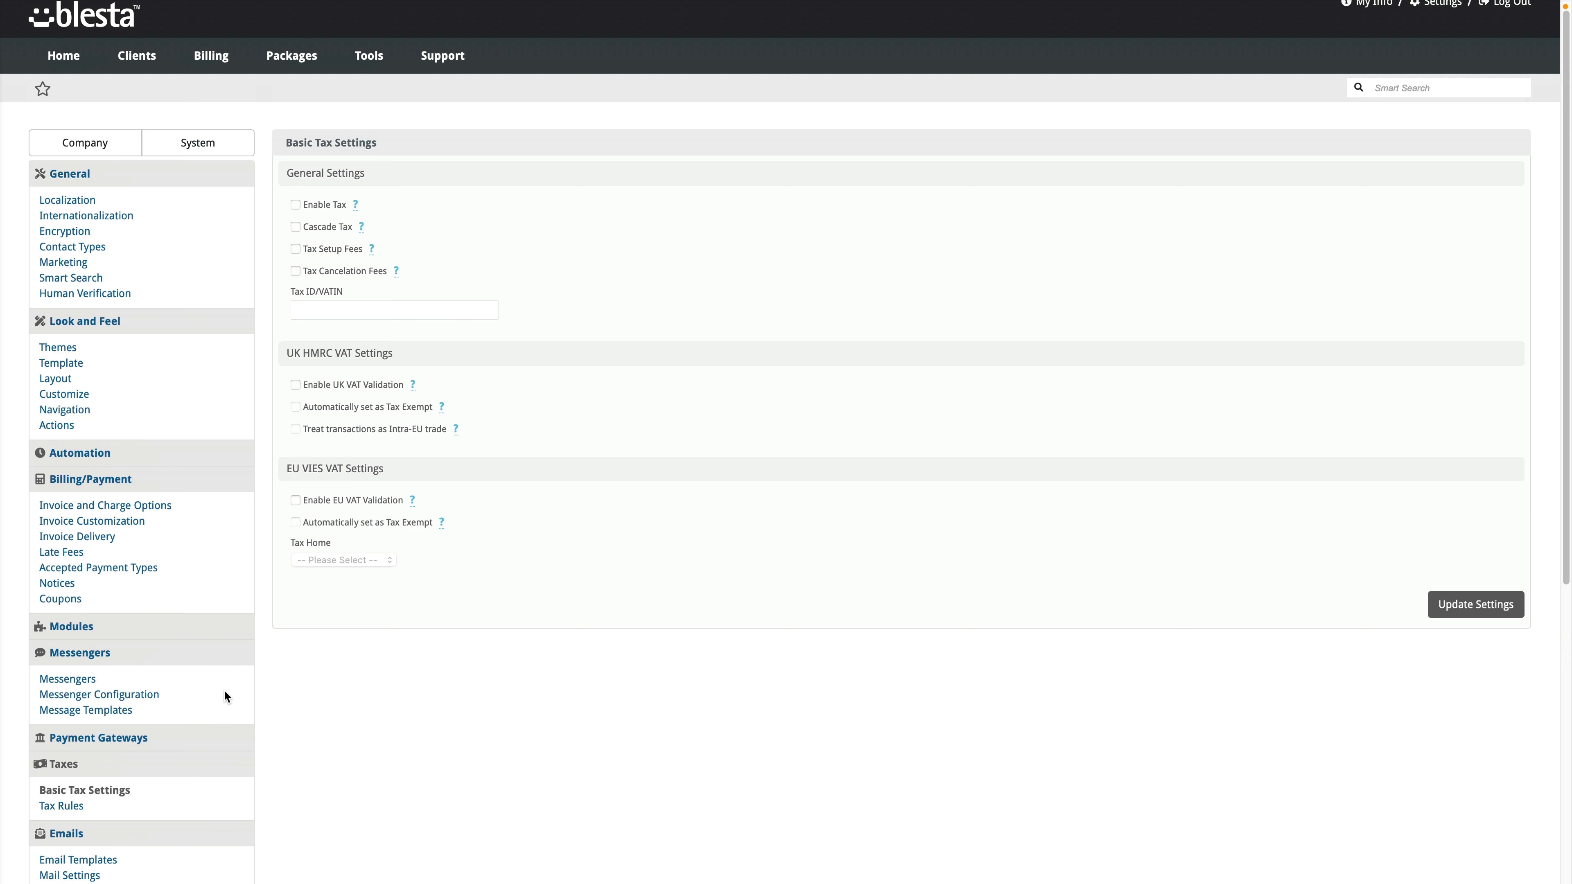
pyautogui.scroll(-1, 215, 672)
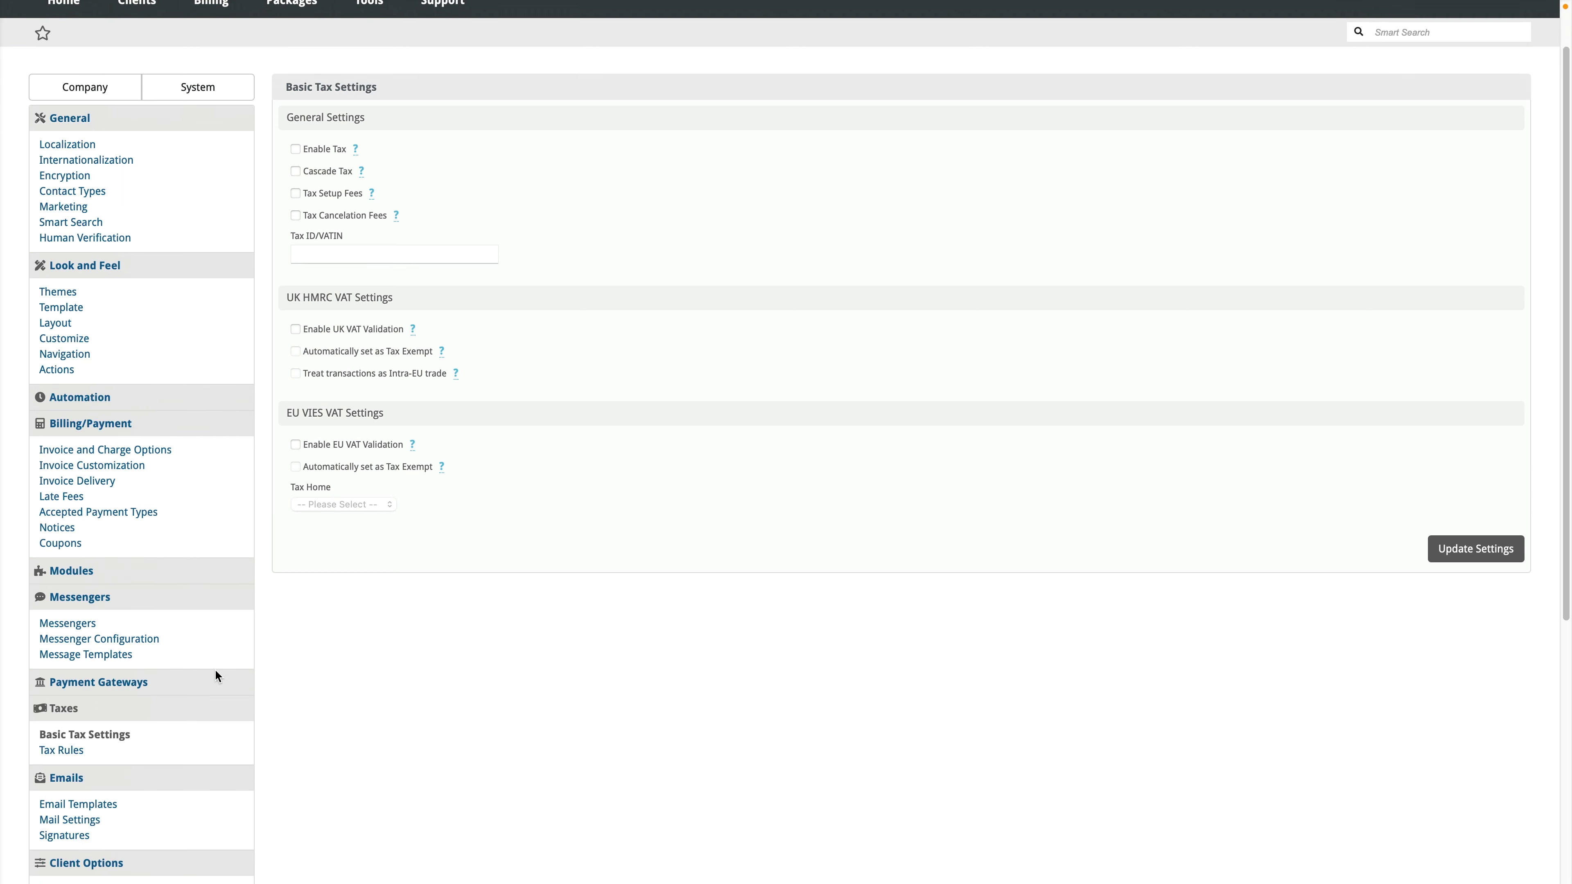
pyautogui.scroll(-7, 215, 669)
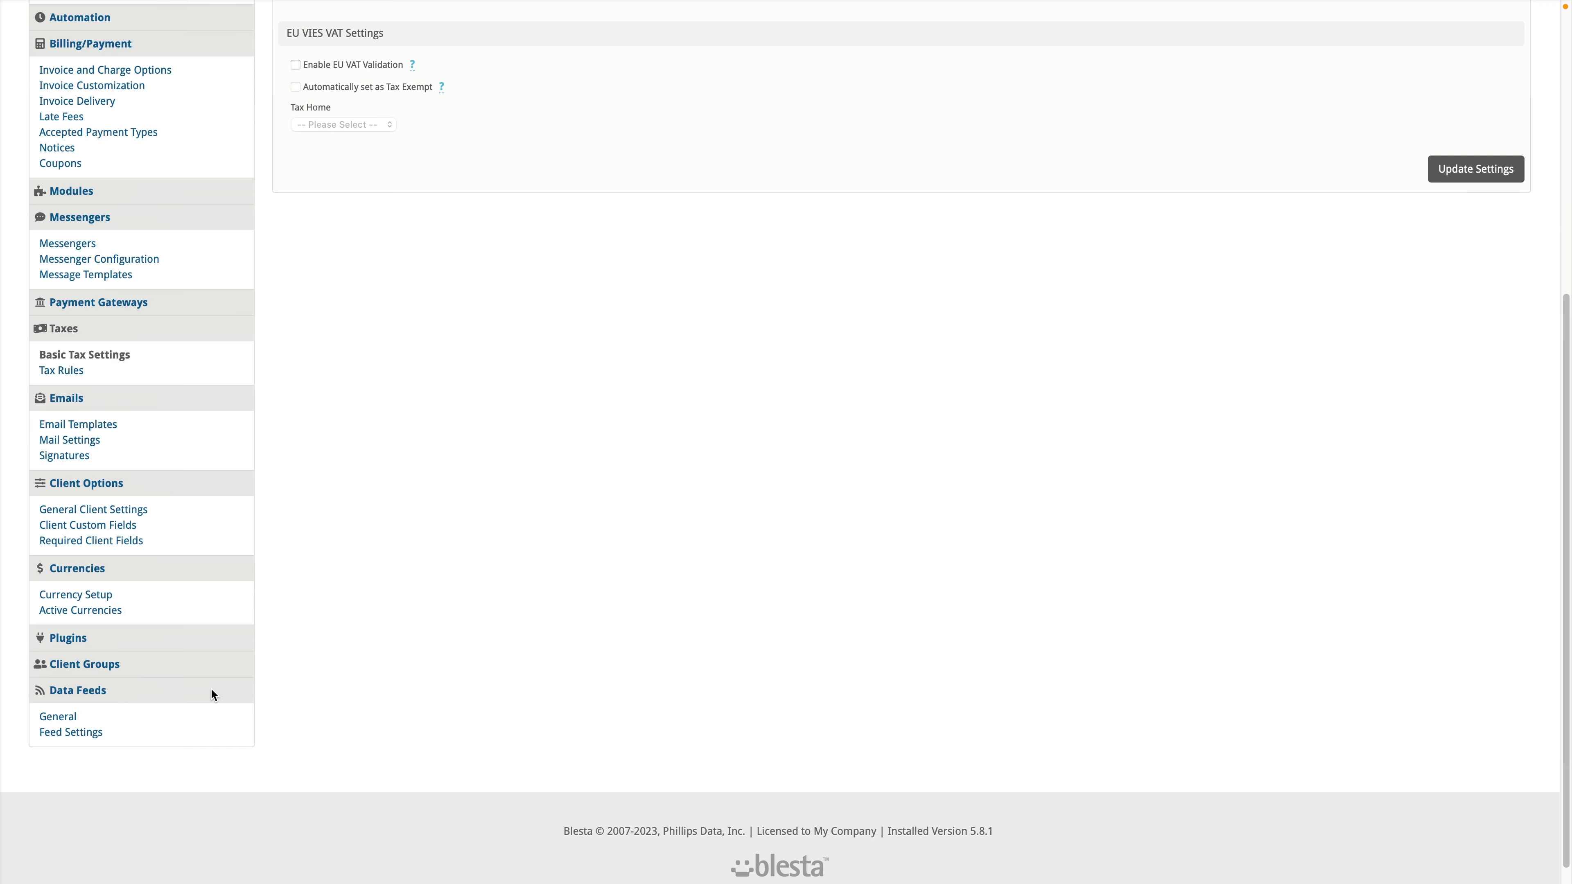
# Step: Install the PayPal Payments Standard gateway from the available payment gateways
pyautogui.click(114, 306)
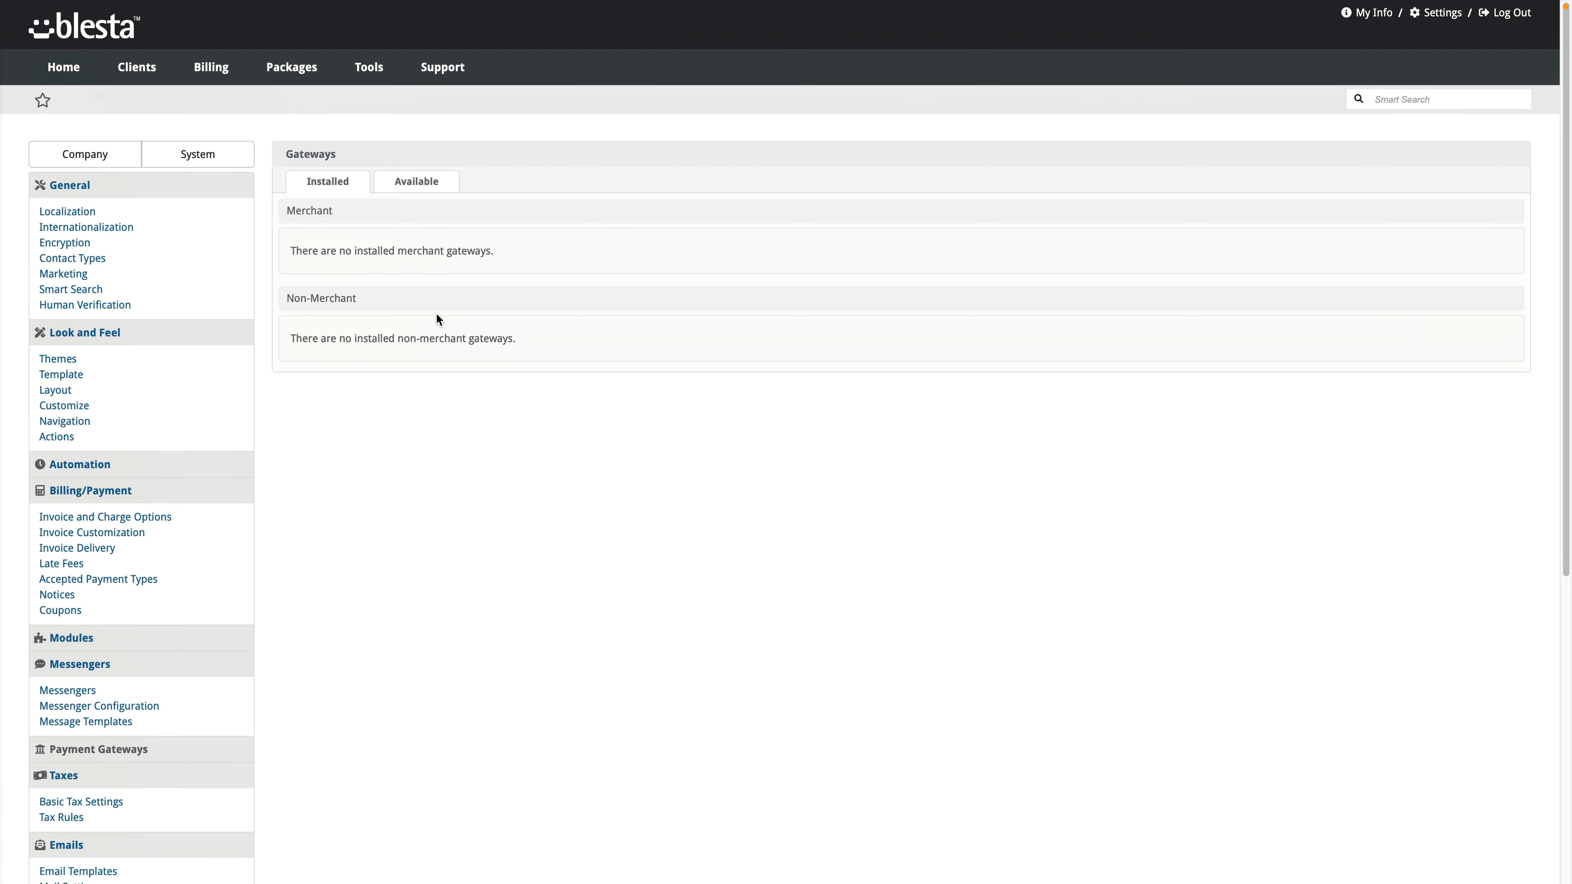
pyautogui.click(435, 192)
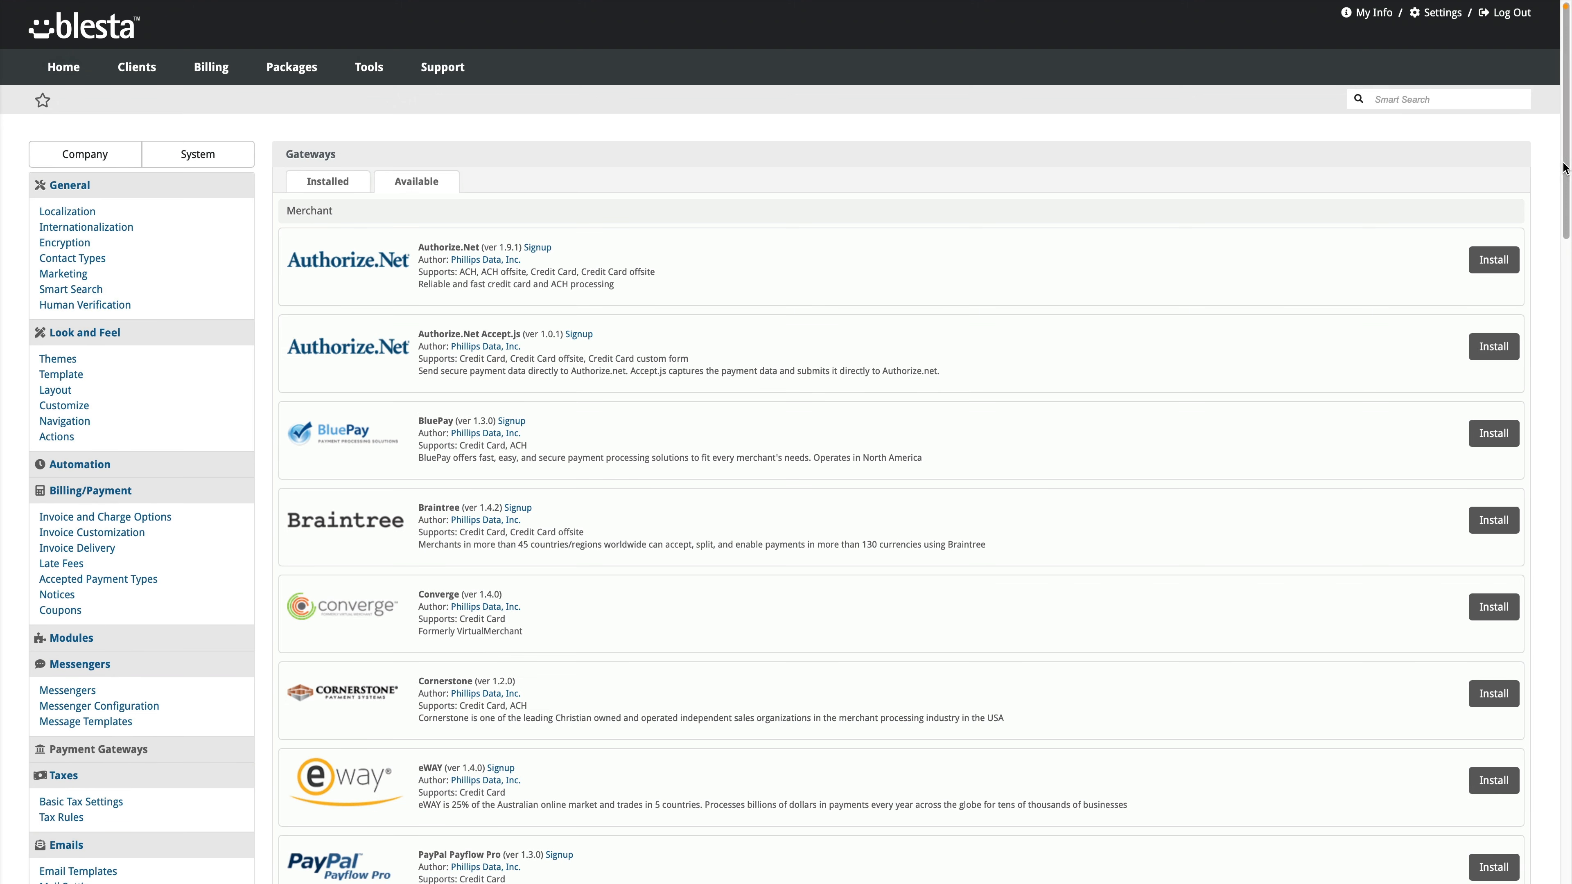
pyautogui.moveTo(1563, 166); pyautogui.dragTo(1528, 683)
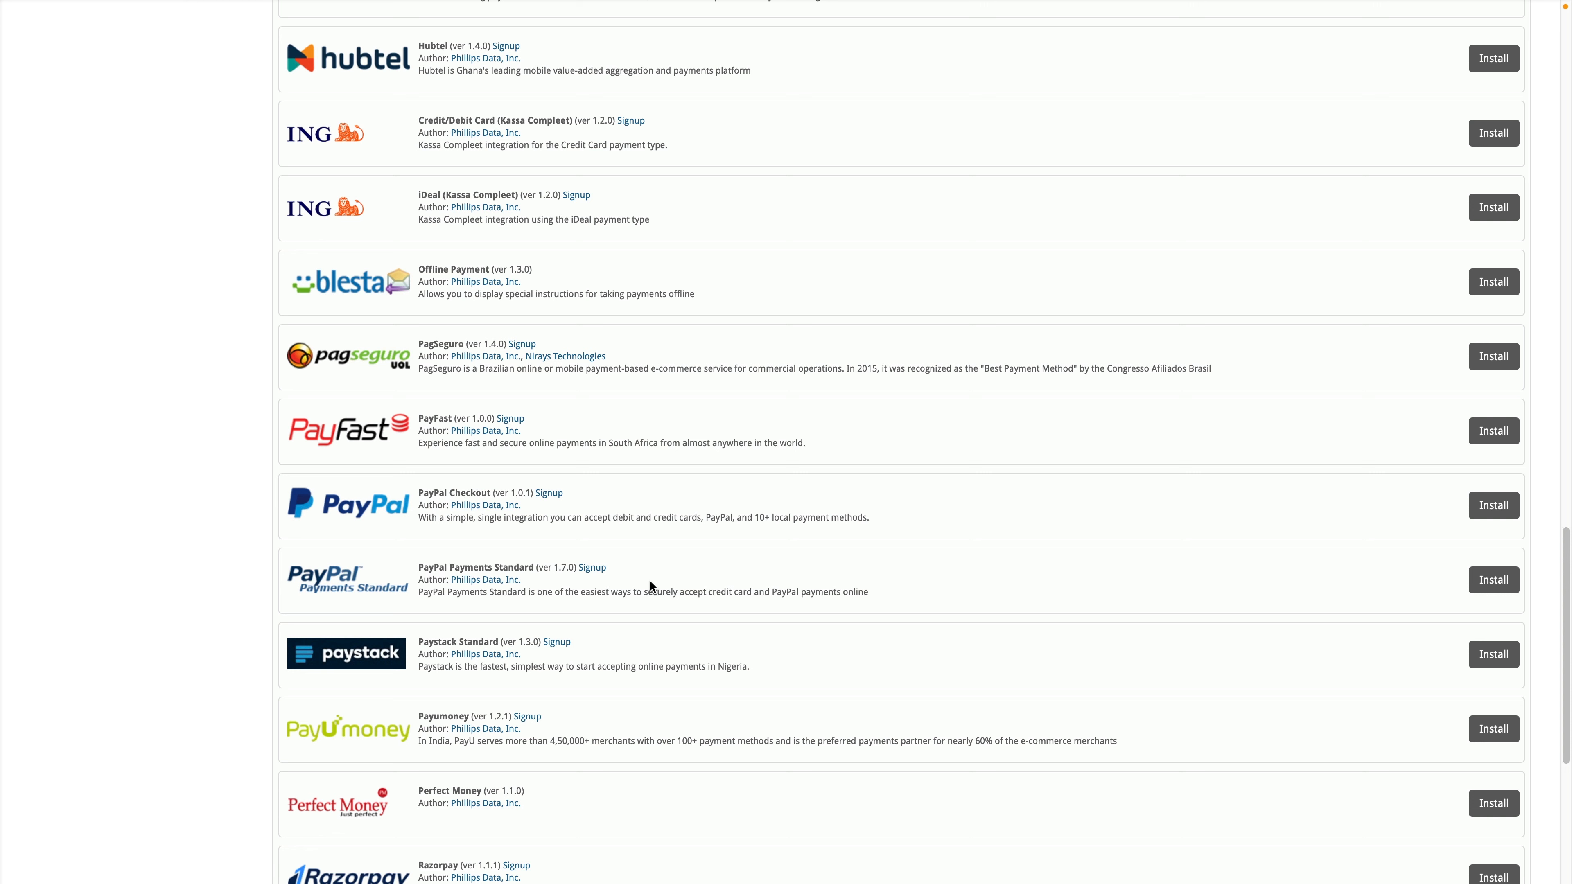
pyautogui.click(1494, 580)
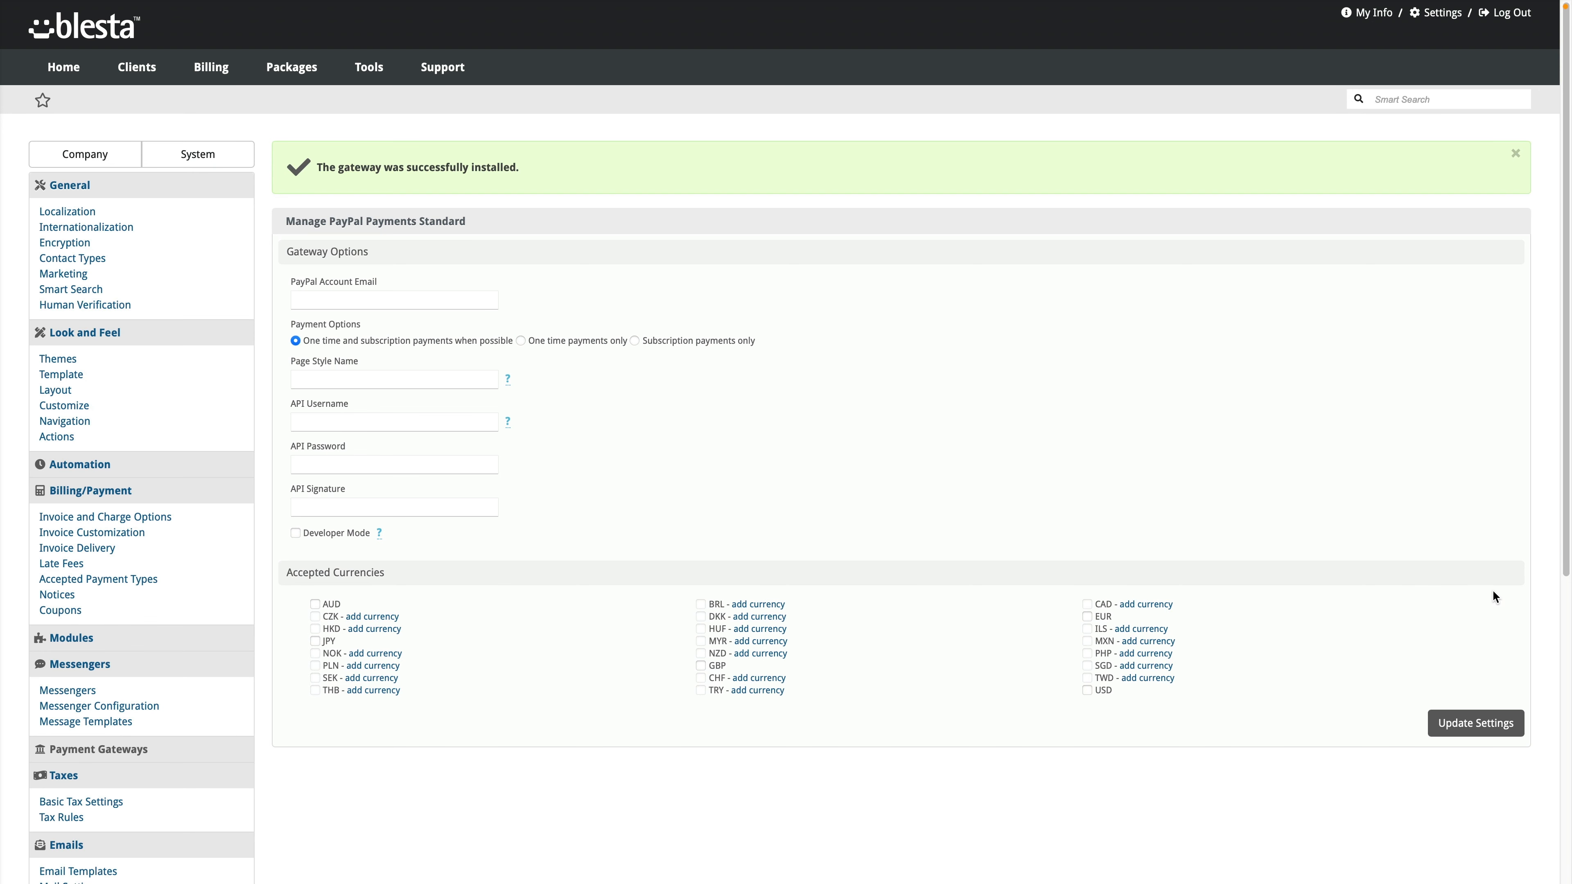
# Step: Save PayPal Payments Standard with the account email and one-time/subscription payments allowed, then open Modules
pyautogui.click(347, 304)
pyautogui.click(368, 340)
pyautogui.click(1483, 724)
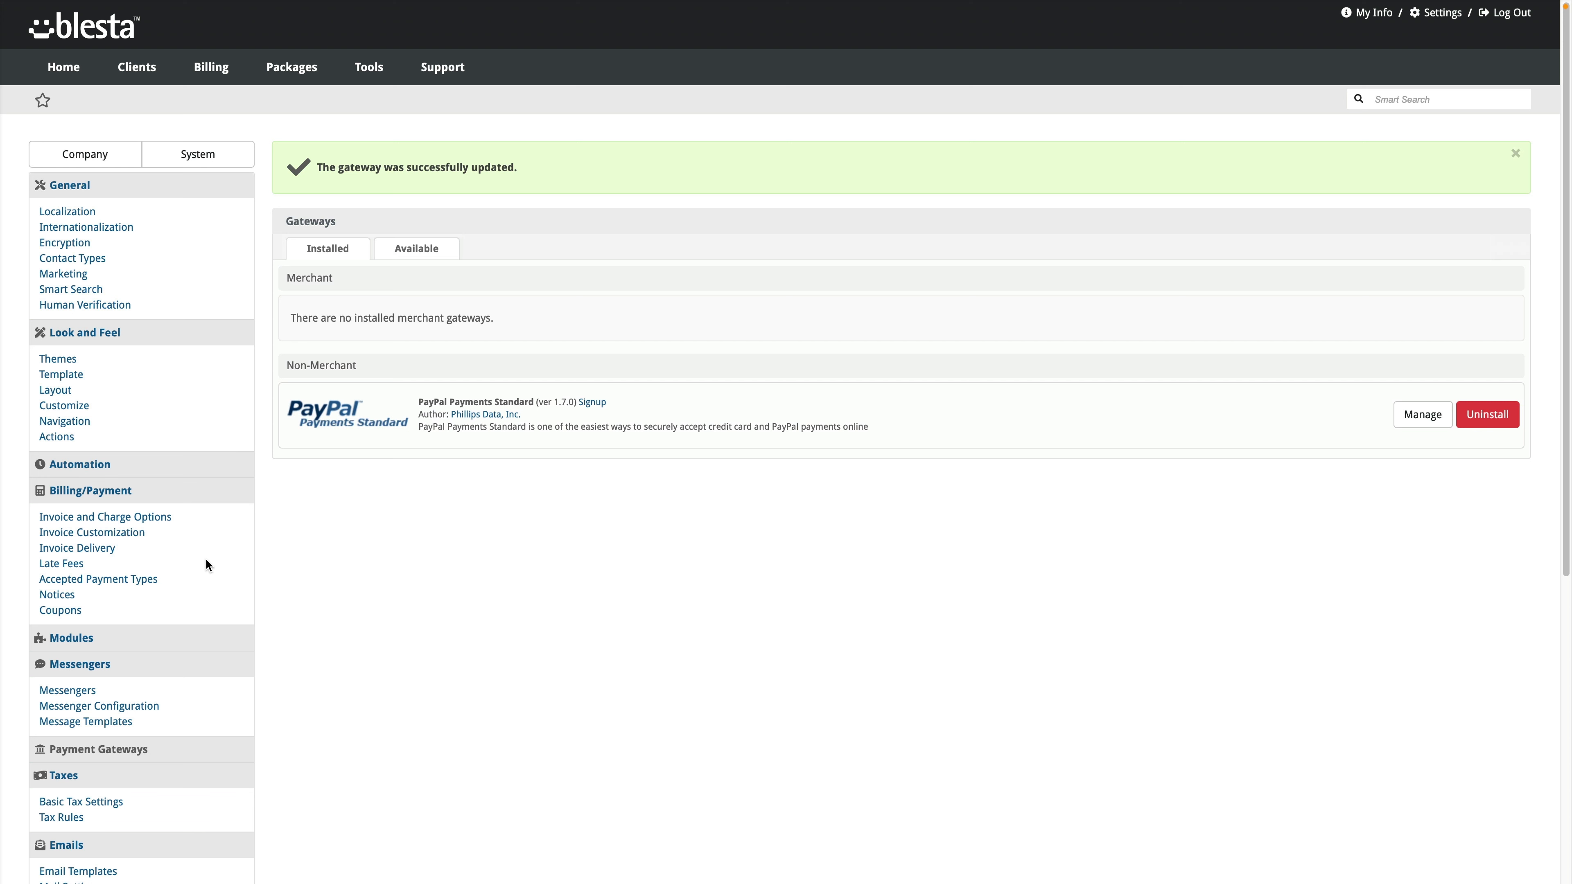
pyautogui.click(93, 640)
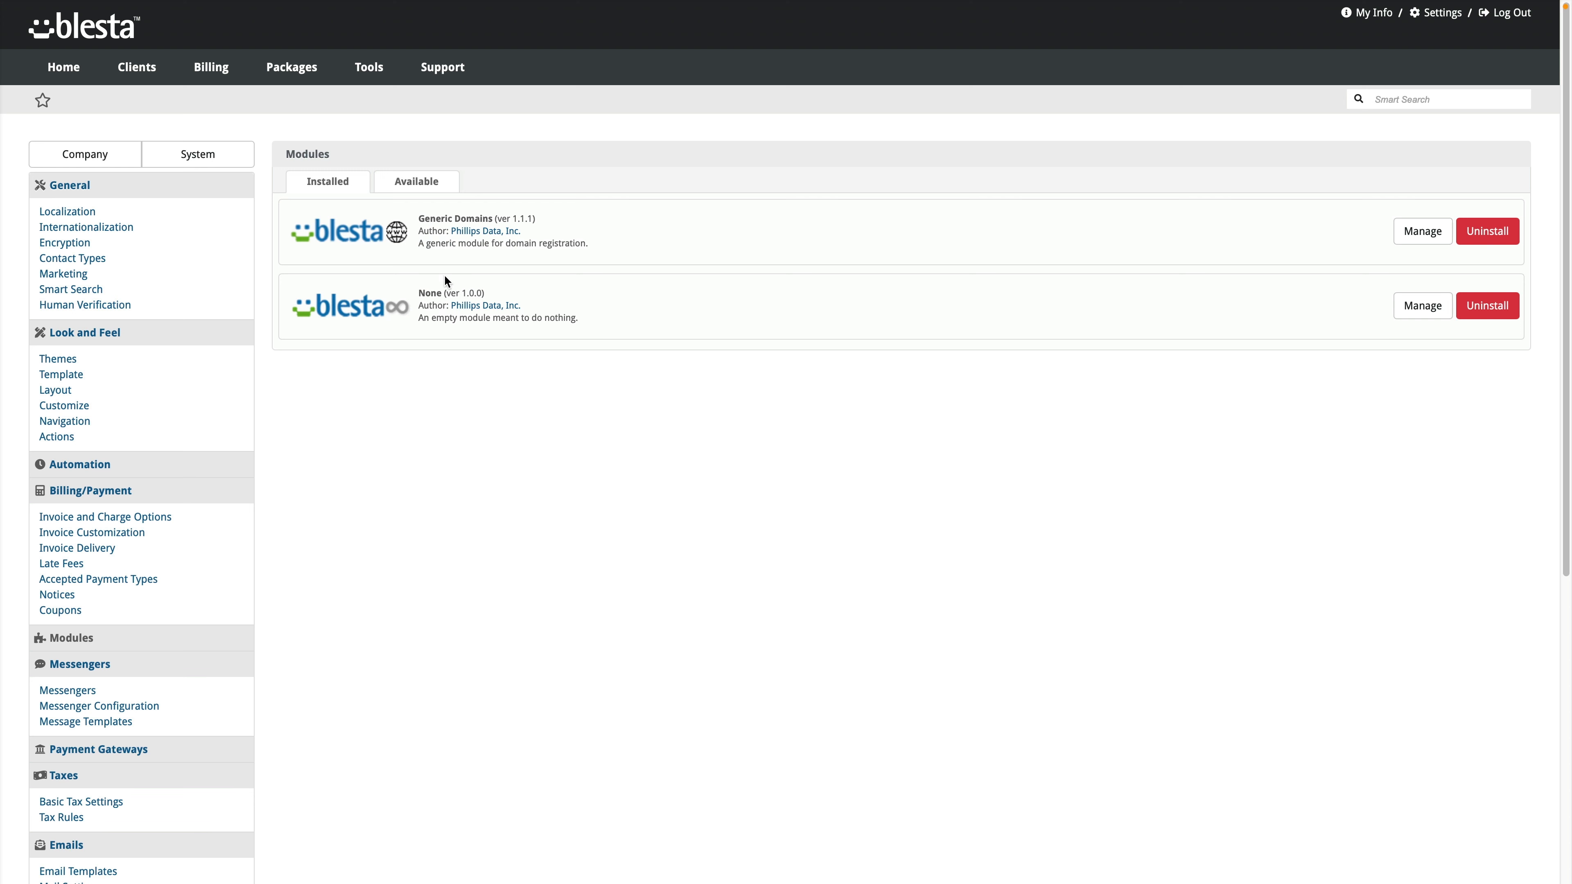
# Step: Install the cPanel module from the available modules and begin adding a server group
pyautogui.click(427, 185)
pyautogui.scroll(-10, 643, 409)
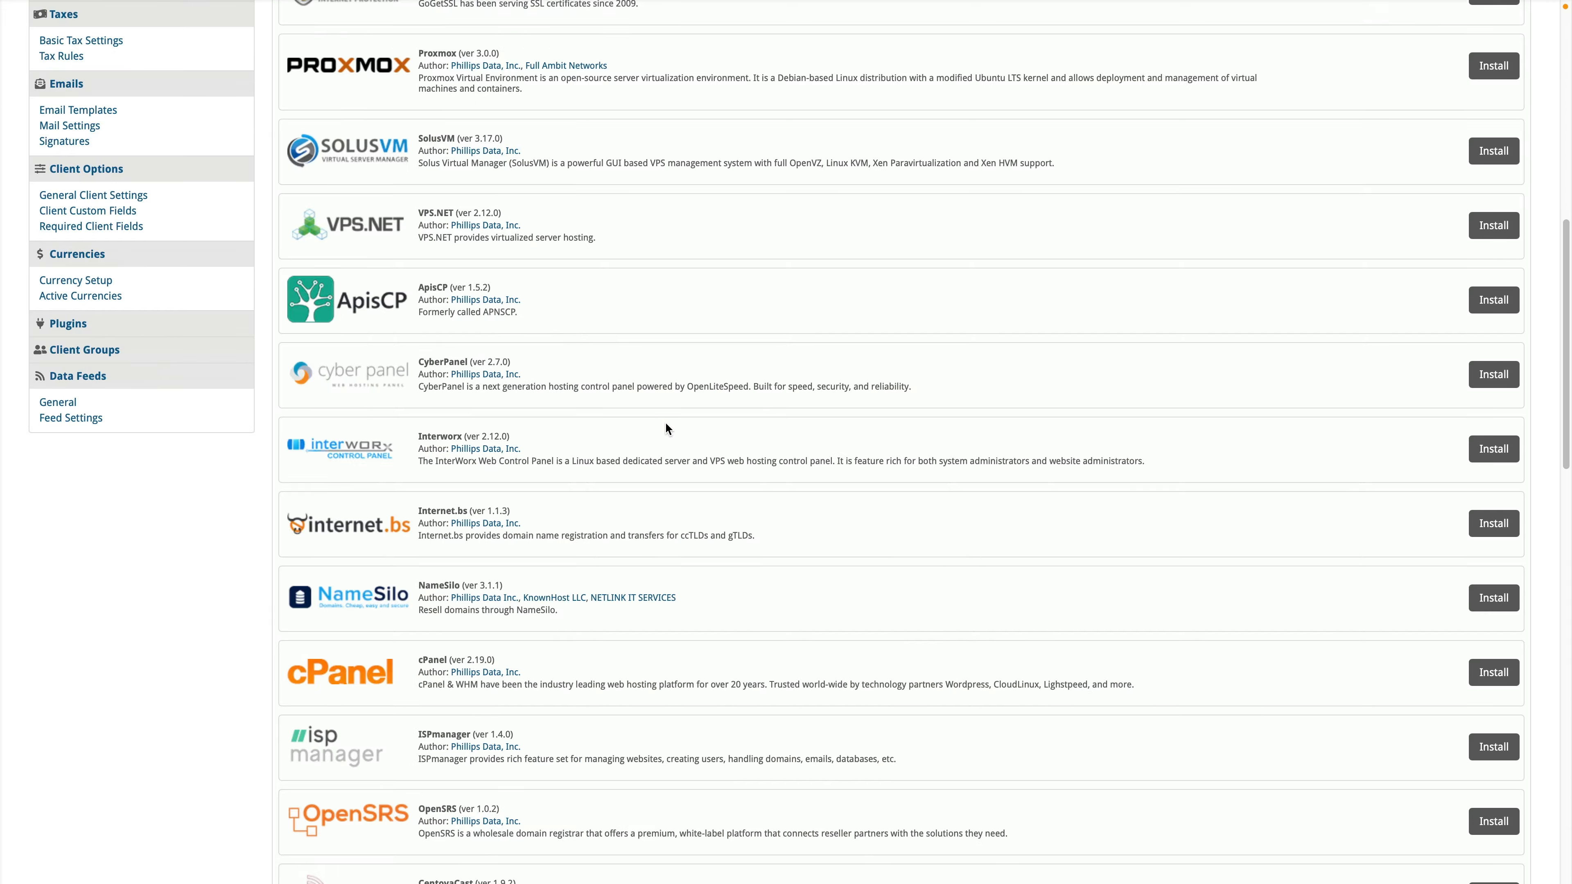
pyautogui.scroll(-5, 667, 428)
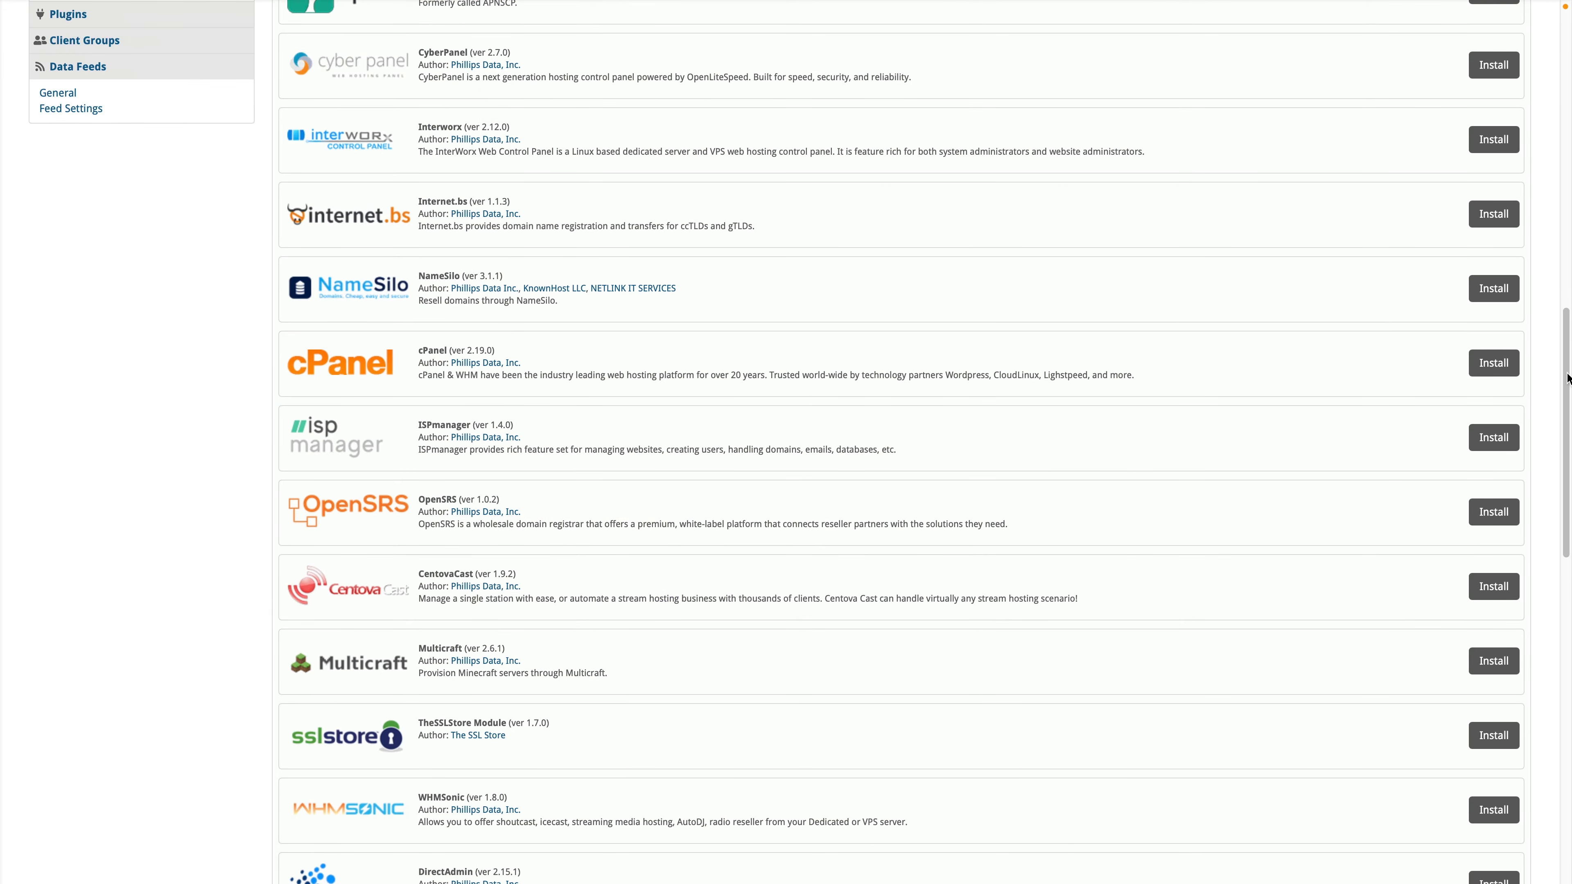
pyautogui.moveTo(1567, 375); pyautogui.dragTo(1543, 336)
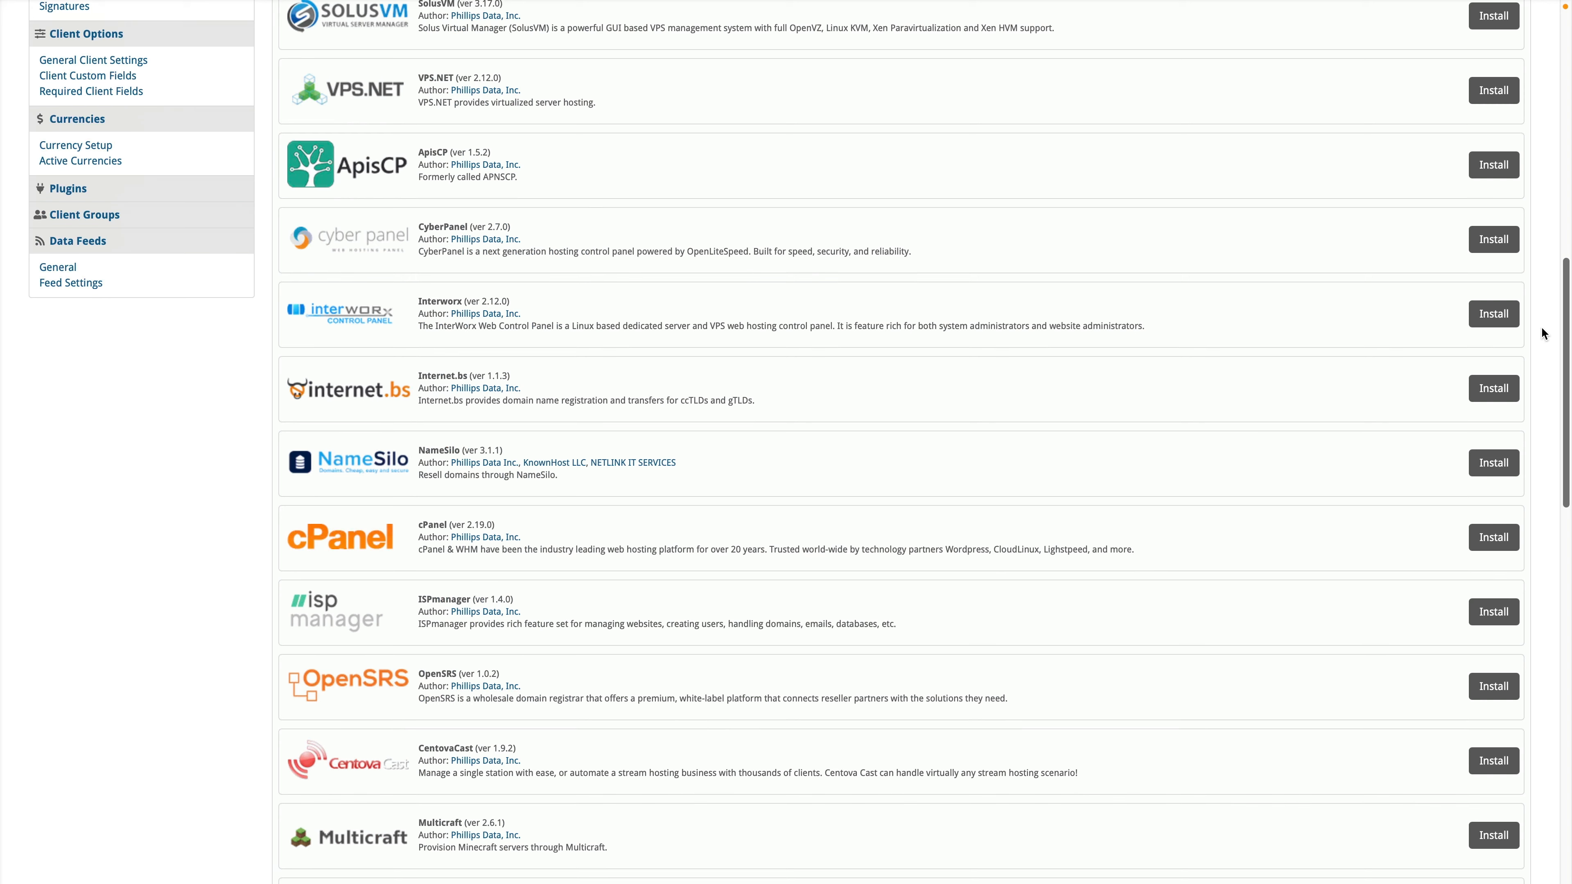
pyautogui.click(1475, 549)
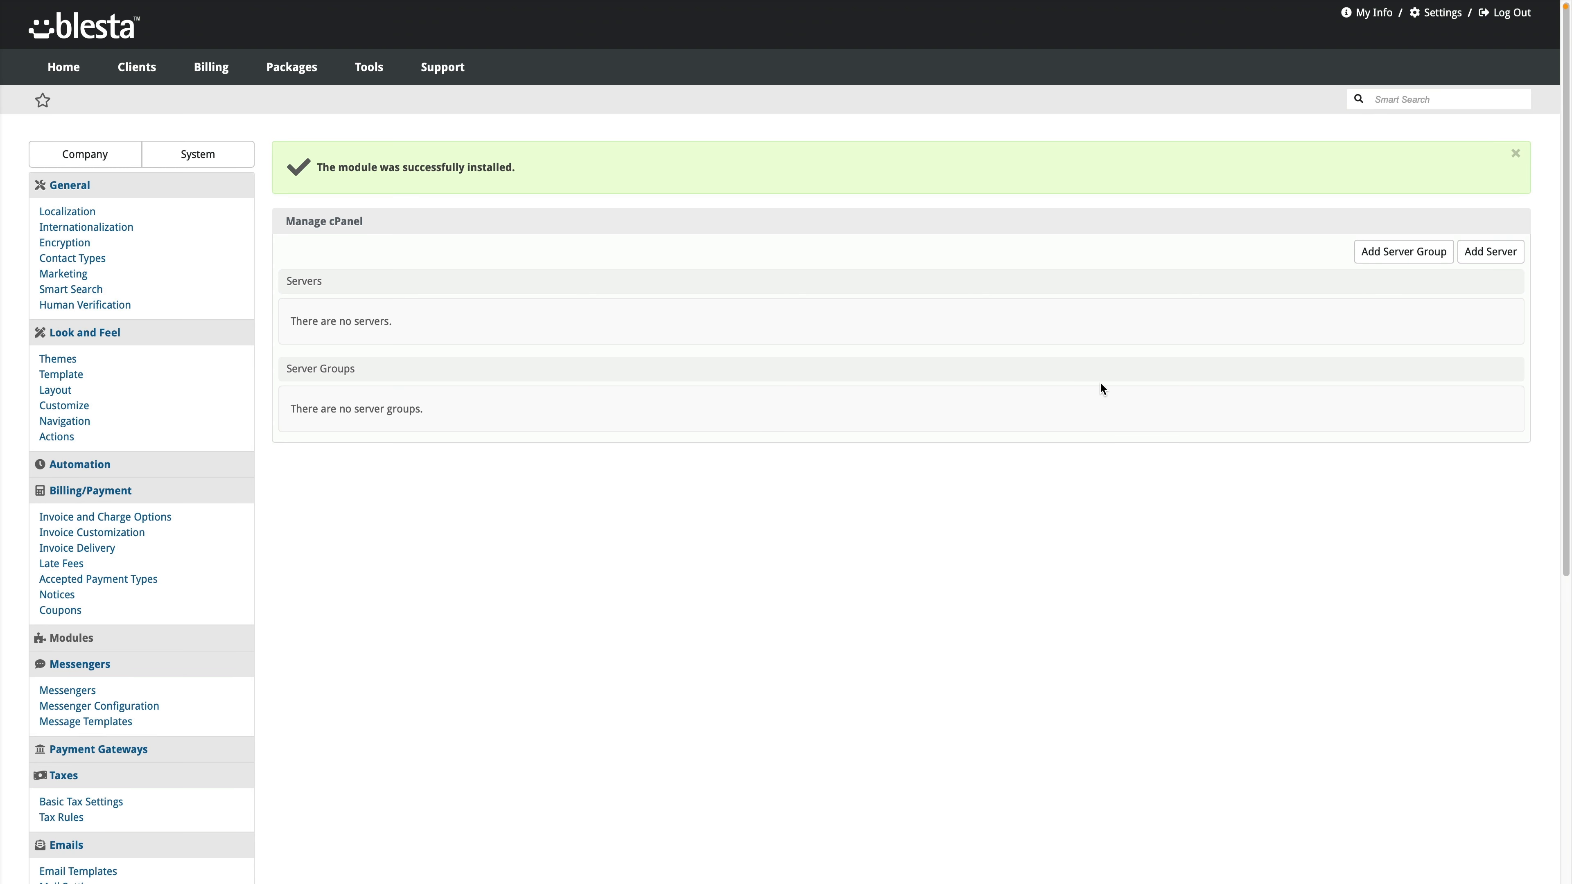
pyautogui.click(1397, 252)
# Step: Create the cPanel server group 'Los Angeles' and open the Add Server form
pyautogui.click(402, 211)
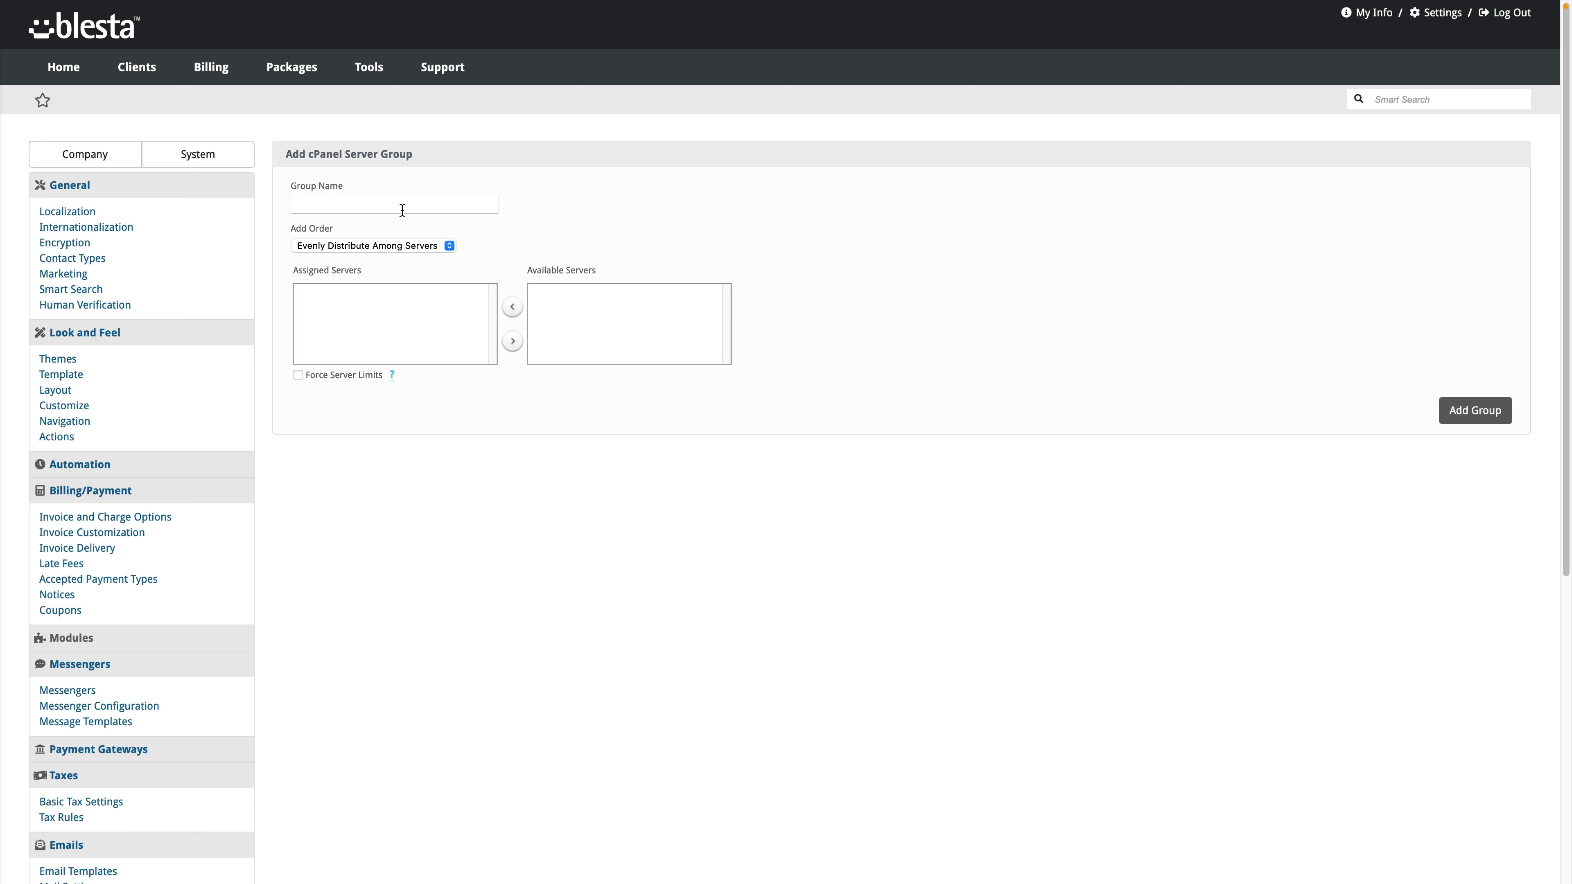
pyautogui.write('Los Angele')
pyautogui.press('BackSpace')
pyautogui.press('BackSpace')
pyautogui.press('BackSpace')
pyautogui.write('geles')
pyautogui.click(1476, 412)
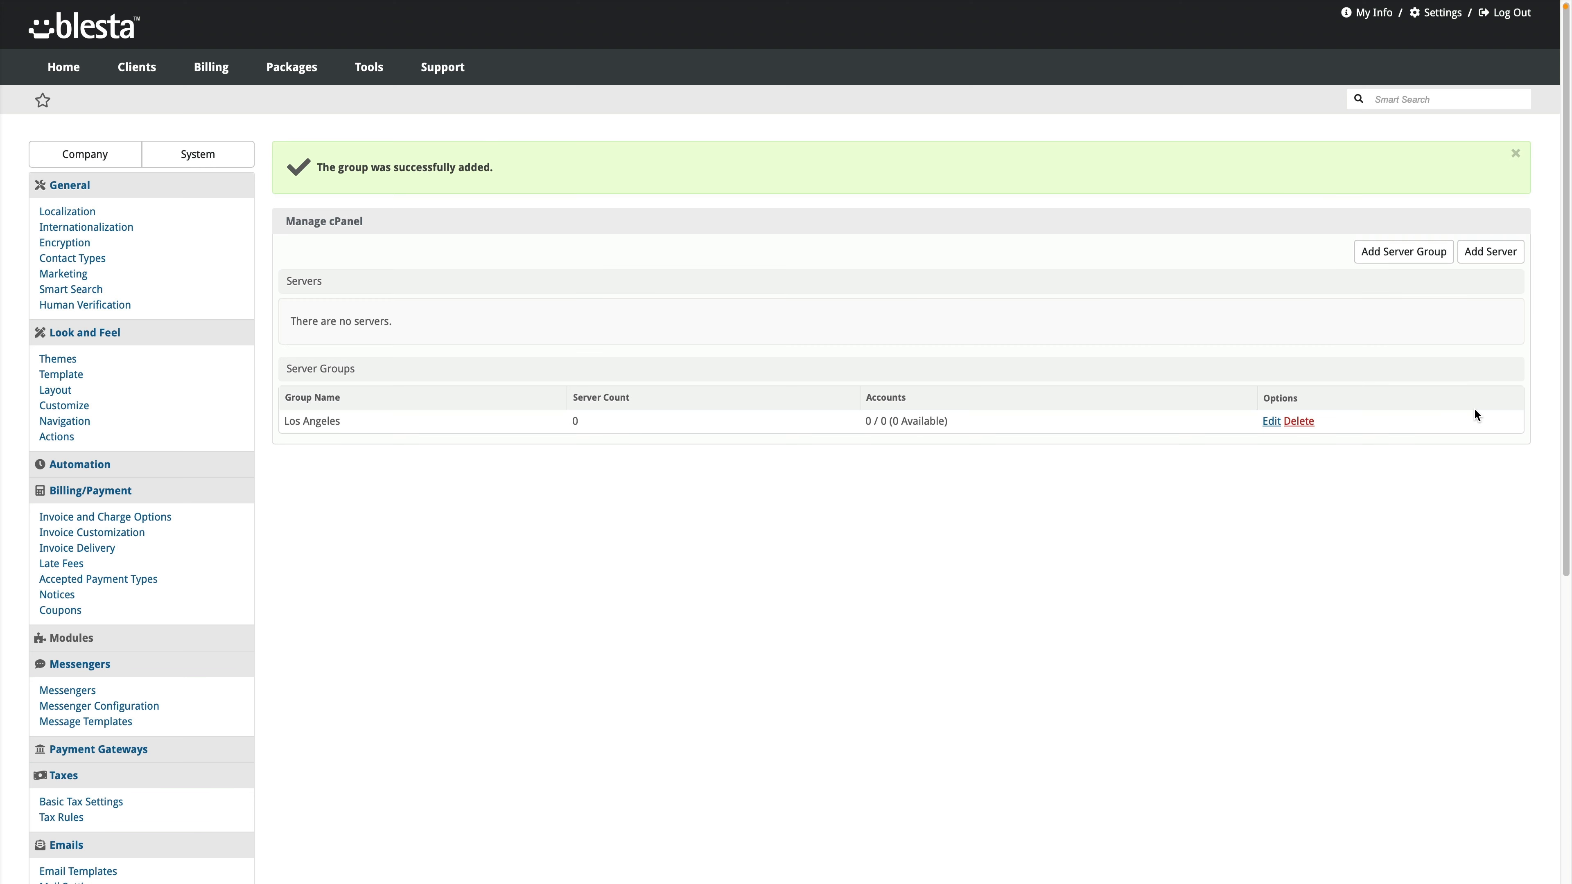
pyautogui.click(1494, 258)
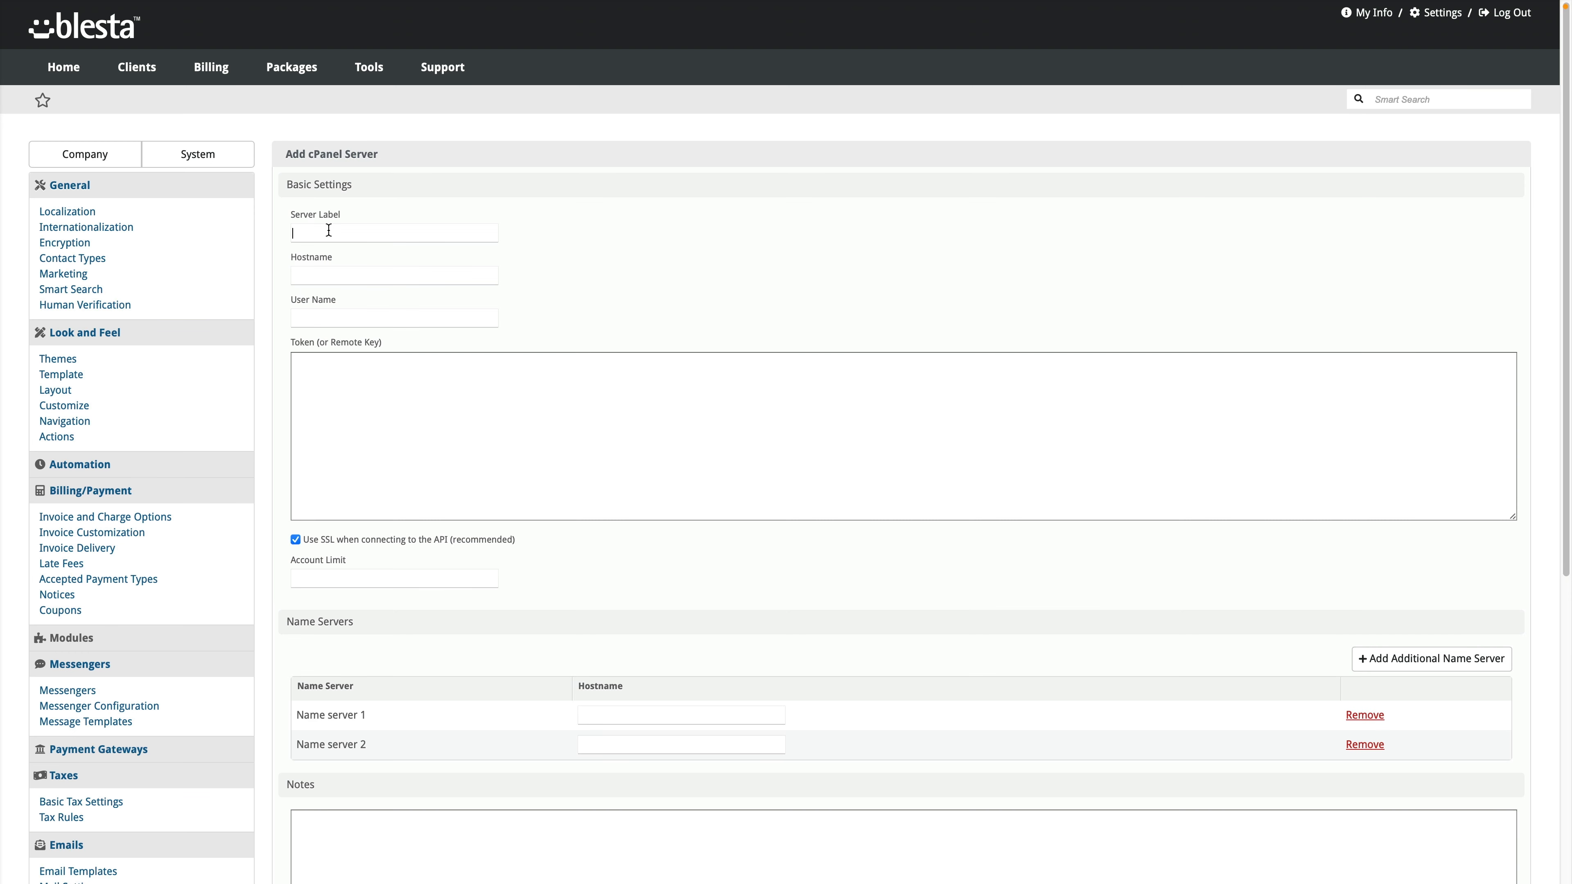
# Step: Enter server label Dev and user name root, and paste the server's API token
pyautogui.write('Dev')
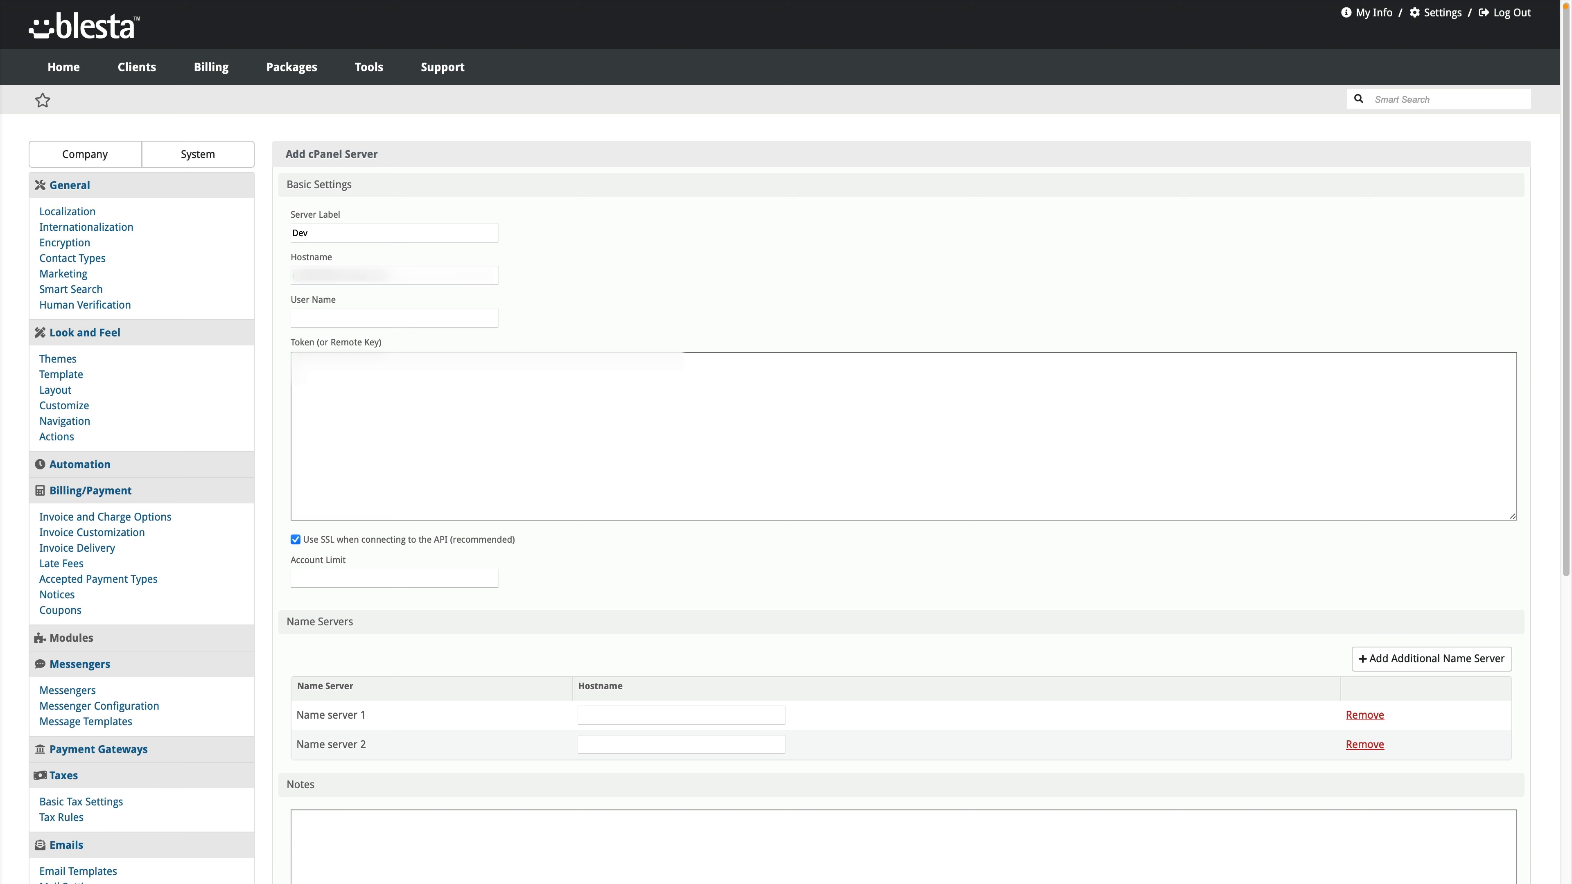
pyautogui.write('root')
pyautogui.click(359, 415)
pyautogui.press('super+v')
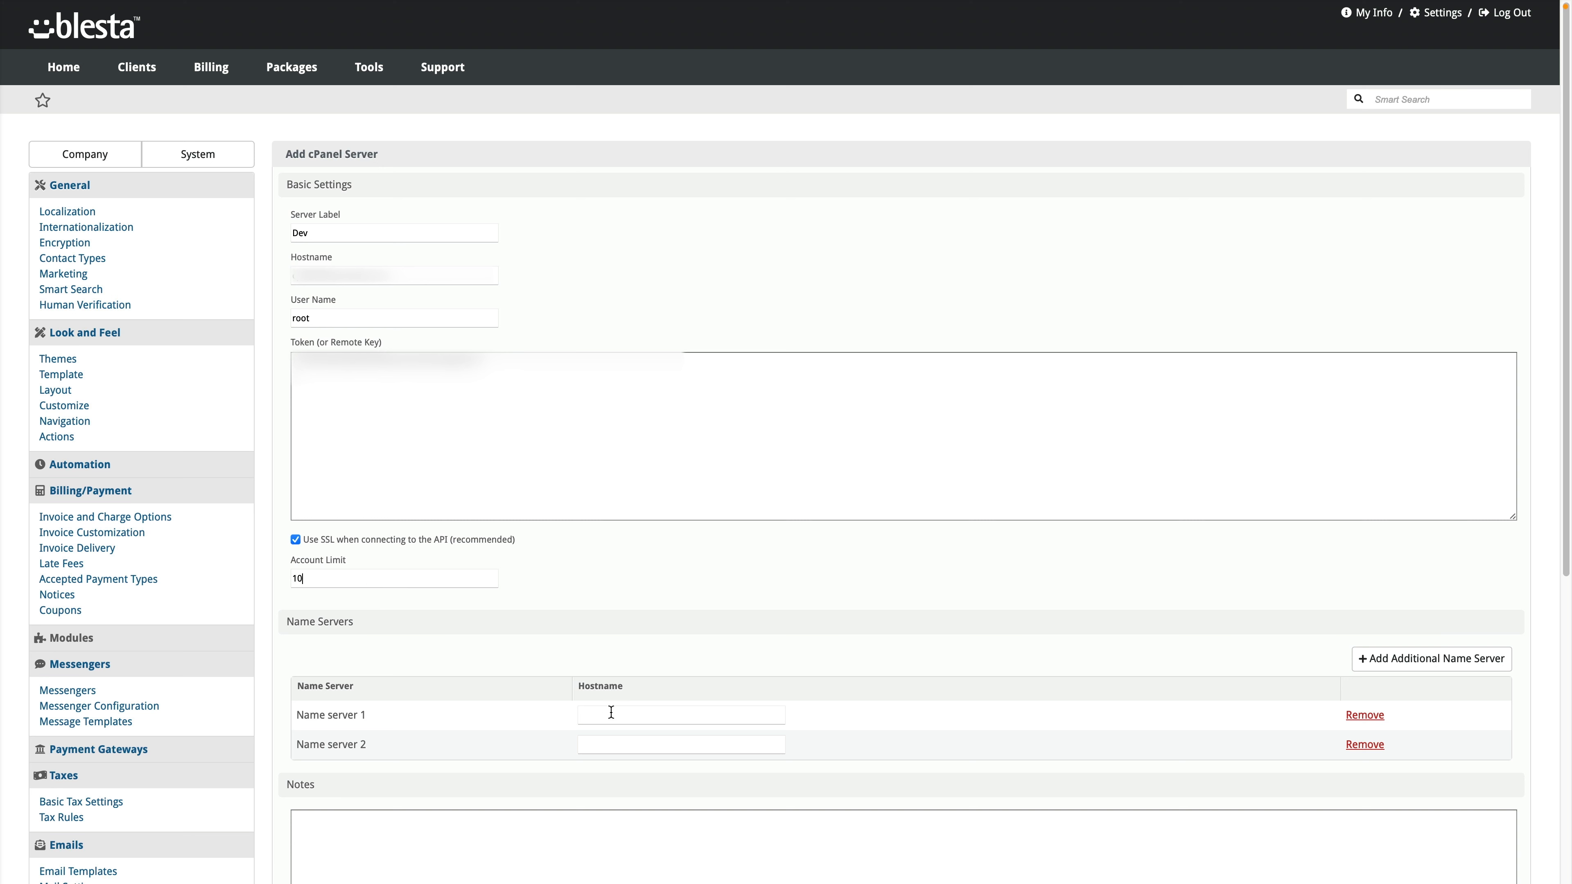
# Step: Set name servers ns1.blestalabs.com and ns2.blestalabs.com and save the Dev server
pyautogui.write('ns1.blesta.c')
pyautogui.press('BackSpace')
pyautogui.press('BackSpace')
pyautogui.write('labs.com')
pyautogui.press('Tab')
pyautogui.write('ns2.blestalabs.com')
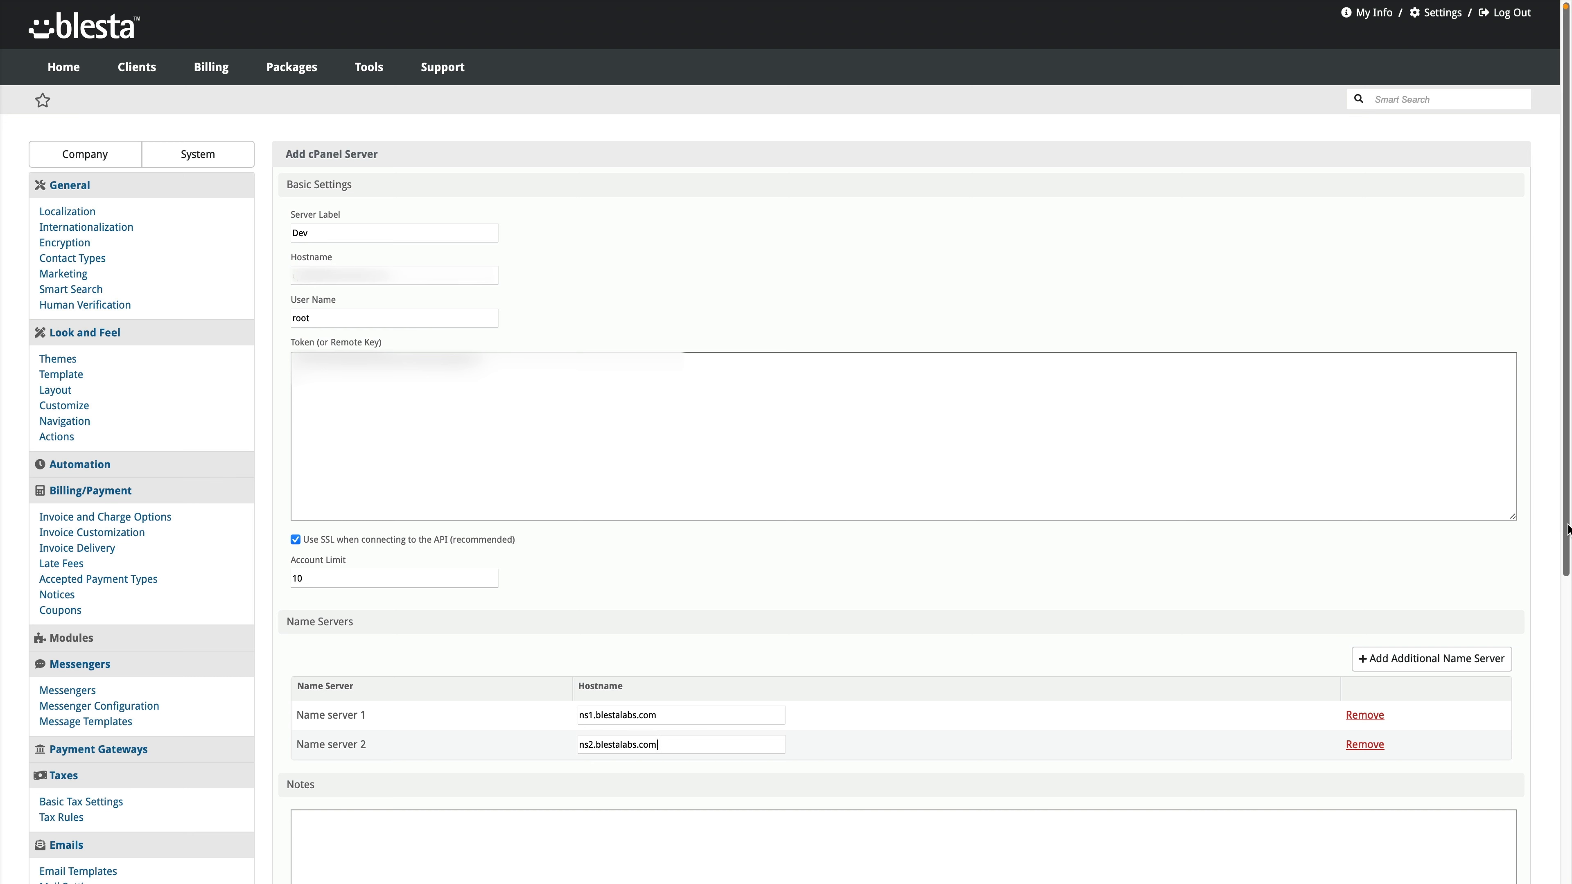
pyautogui.scroll(-3, 1554, 686)
pyautogui.scroll(-3, 1554, 686)
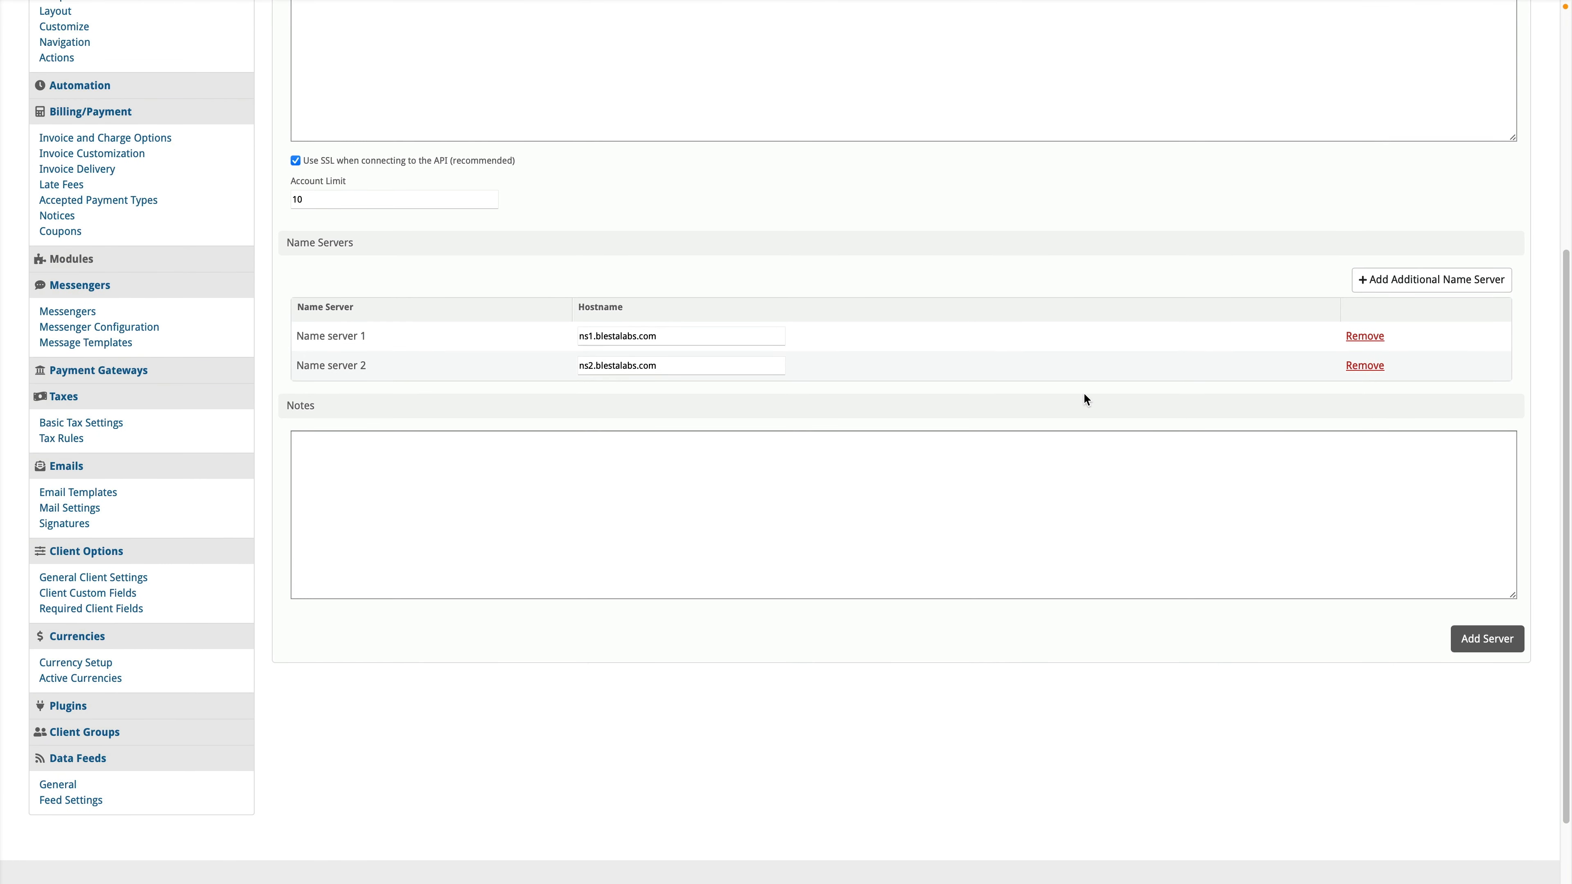
pyautogui.scroll(-2, 1460, 644)
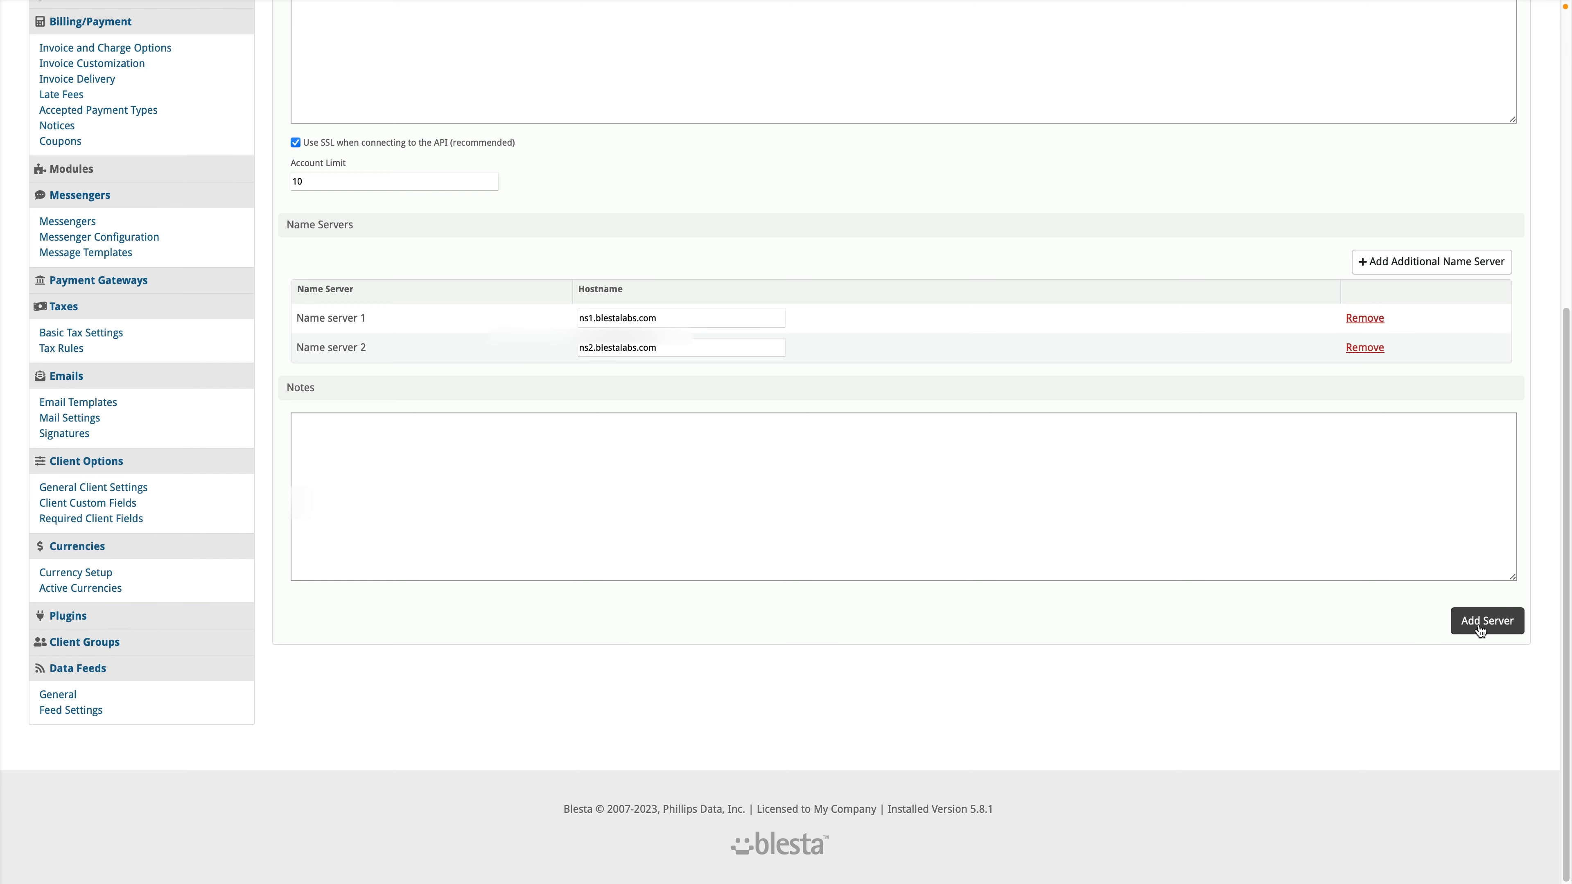
pyautogui.click(1480, 630)
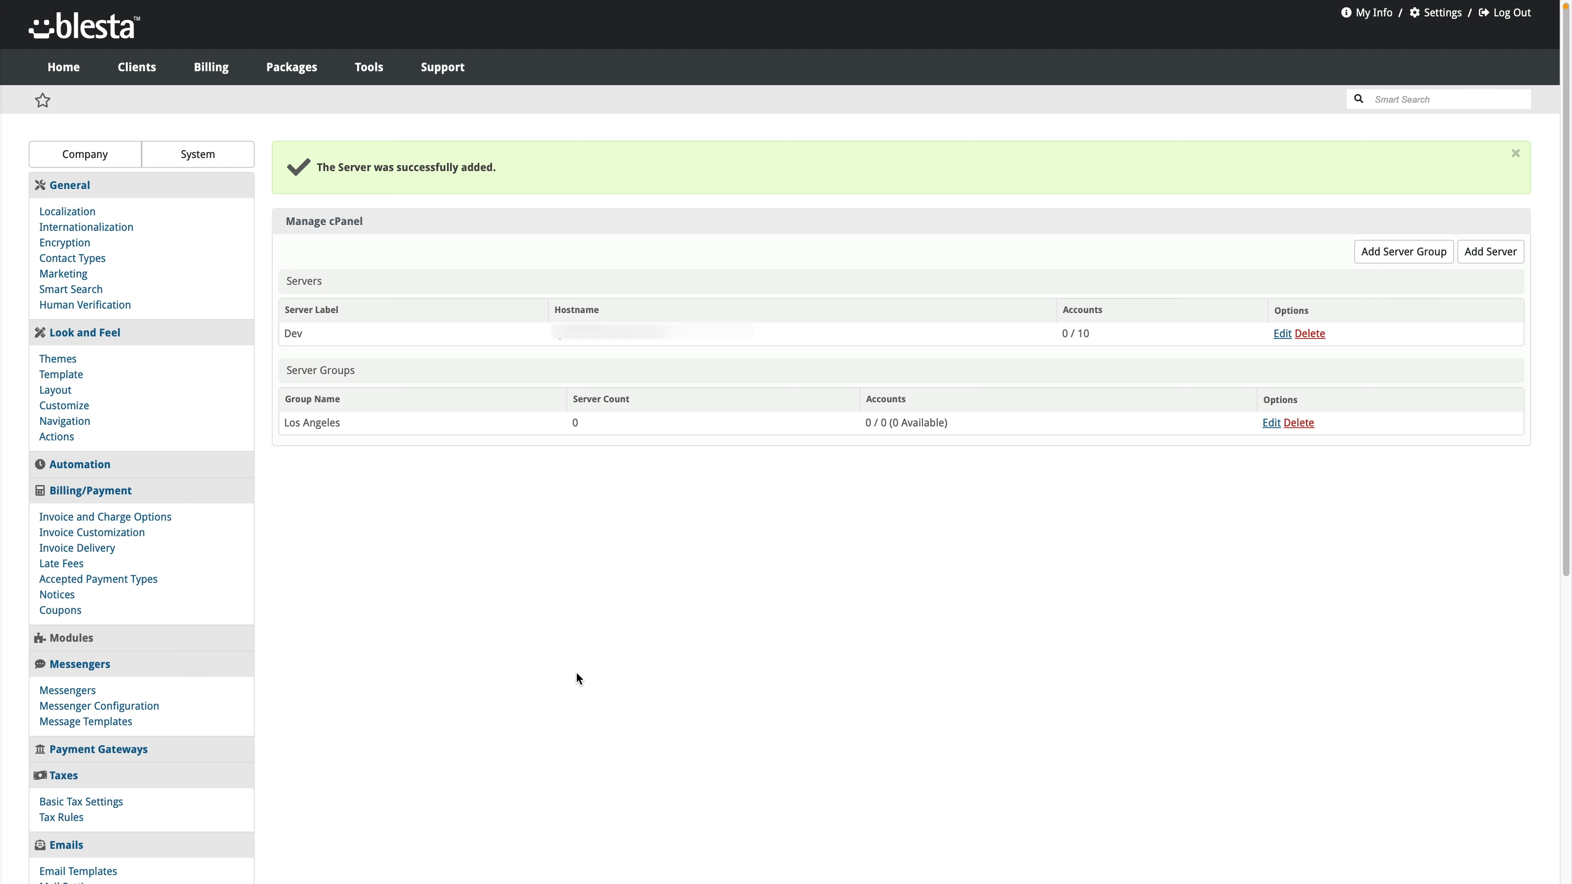
pyautogui.moveTo(290, 73)
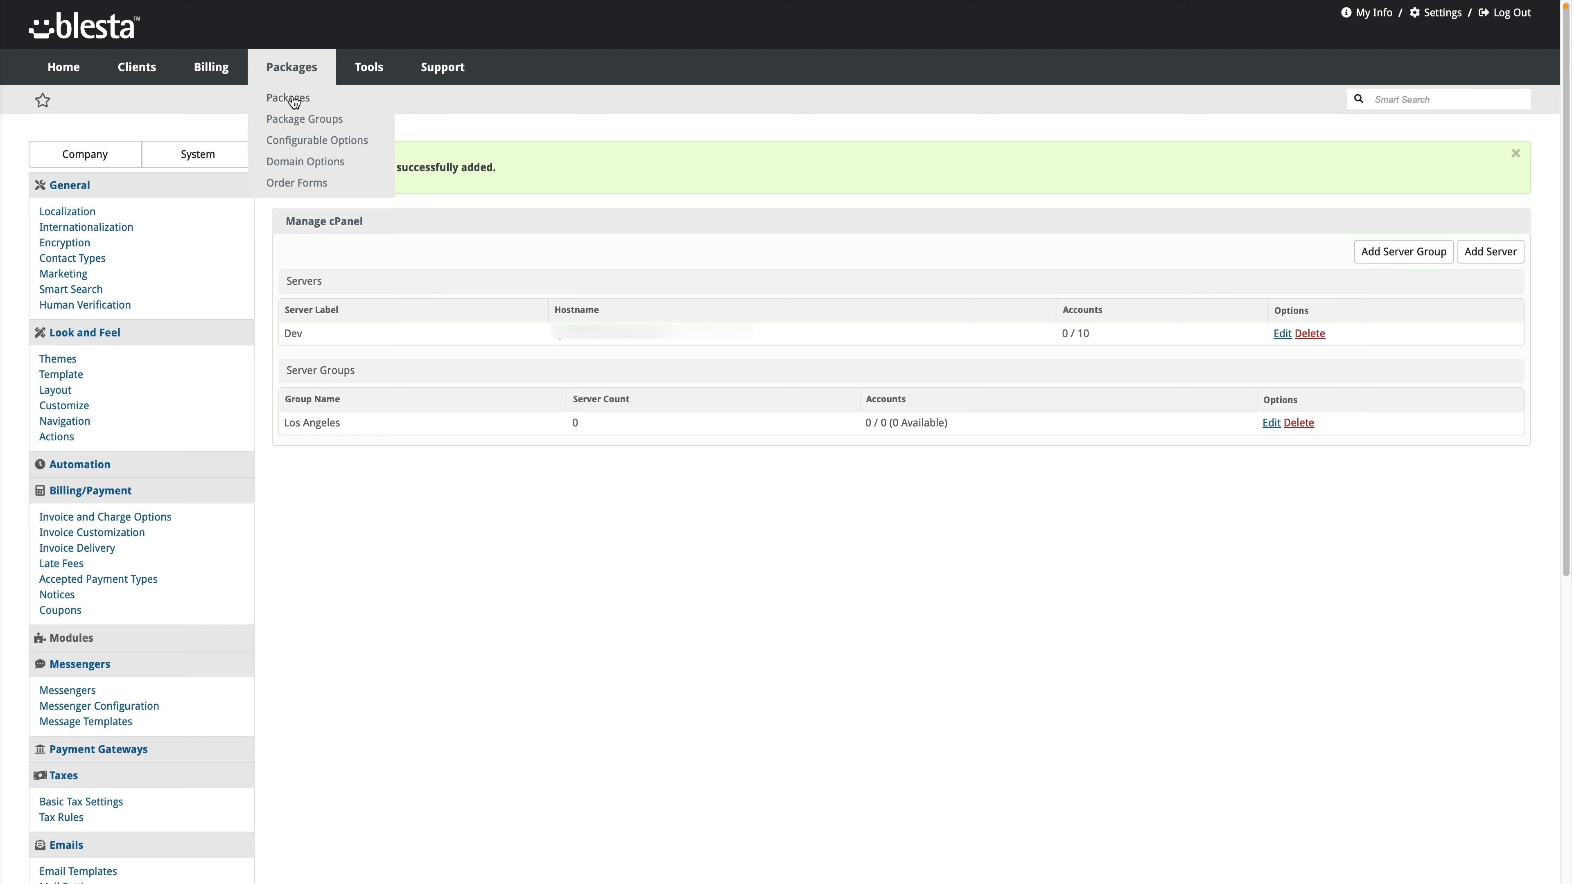
# Step: Start a new package named cPanel Bronze priced at 5 USD for 1 month
pyautogui.click(293, 99)
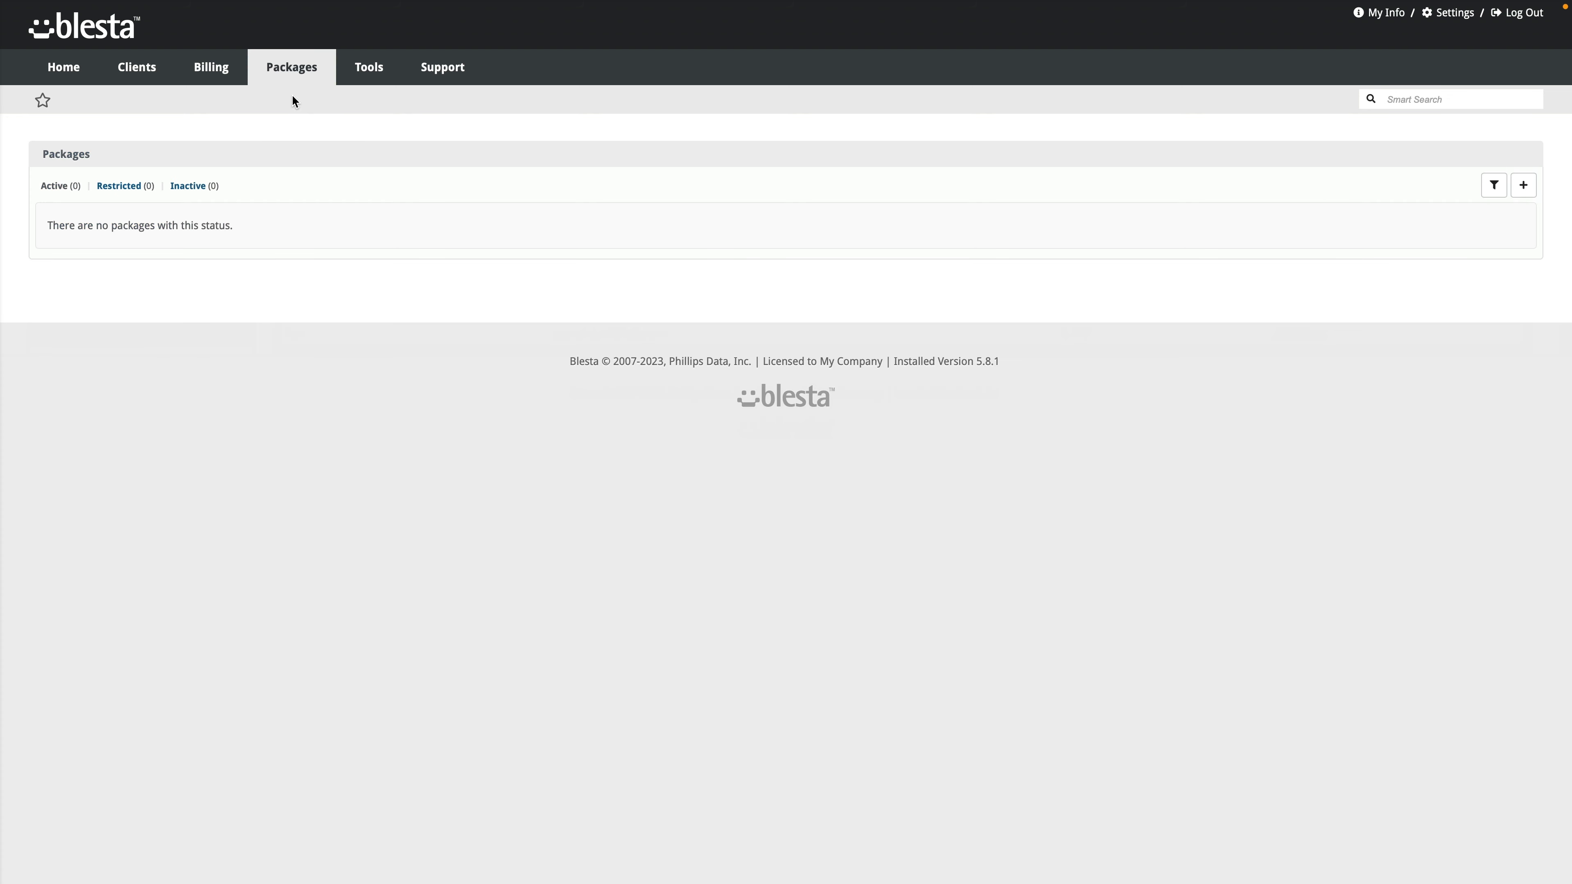
pyautogui.click(1522, 185)
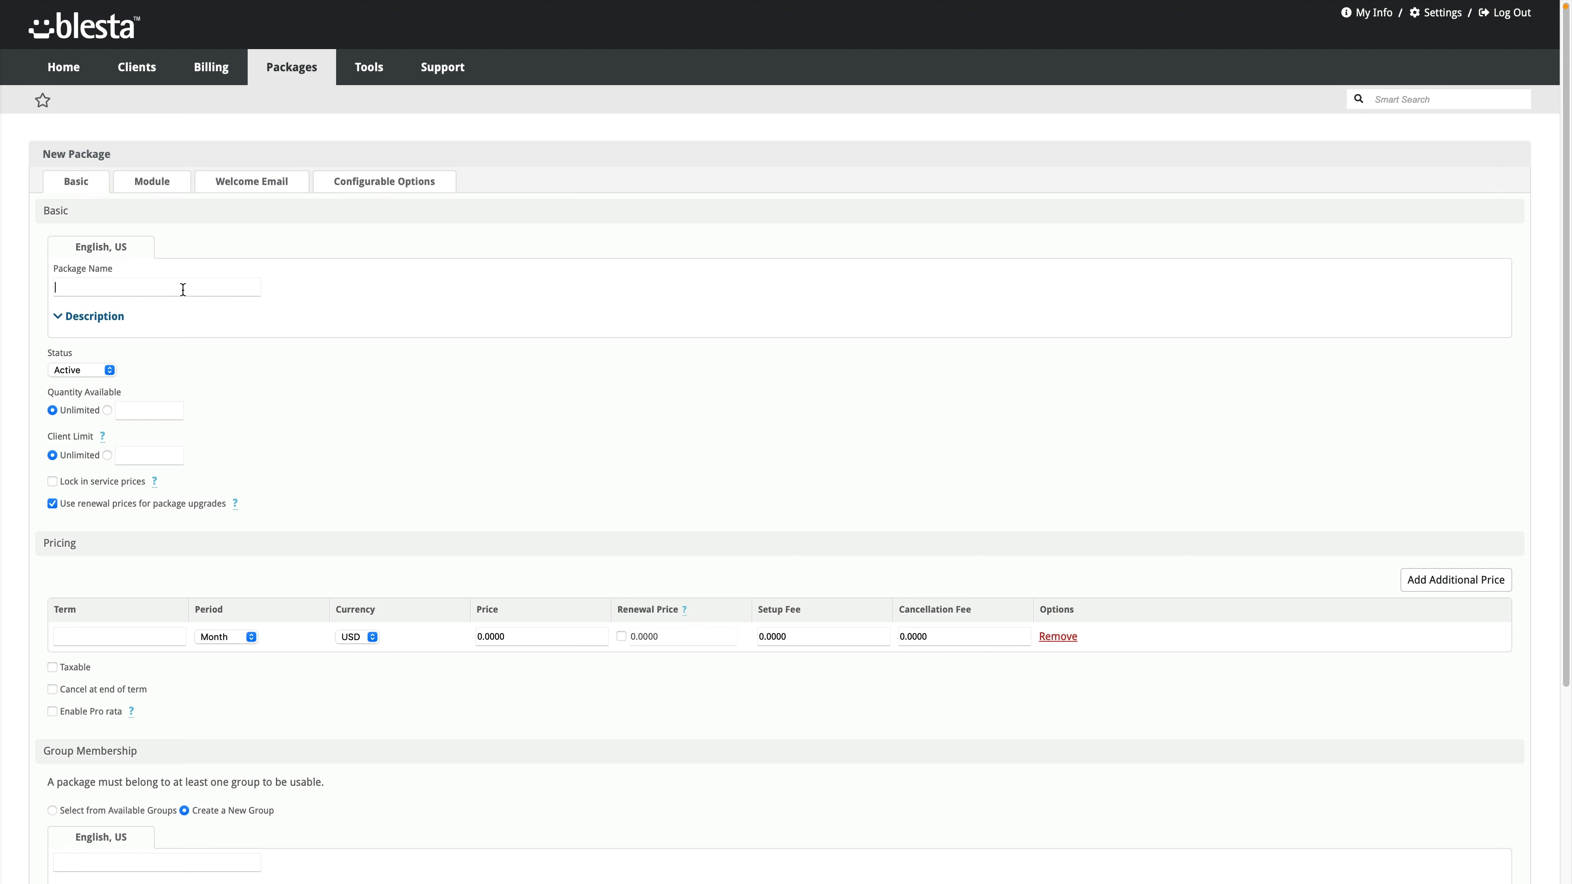
pyautogui.write('cPanel Bron')
pyautogui.write('ze')
pyautogui.write('1')
pyautogui.press('Tab')
pyautogui.write('5')
pyautogui.press('Tab')
pyautogui.scroll(-1, 660, 666)
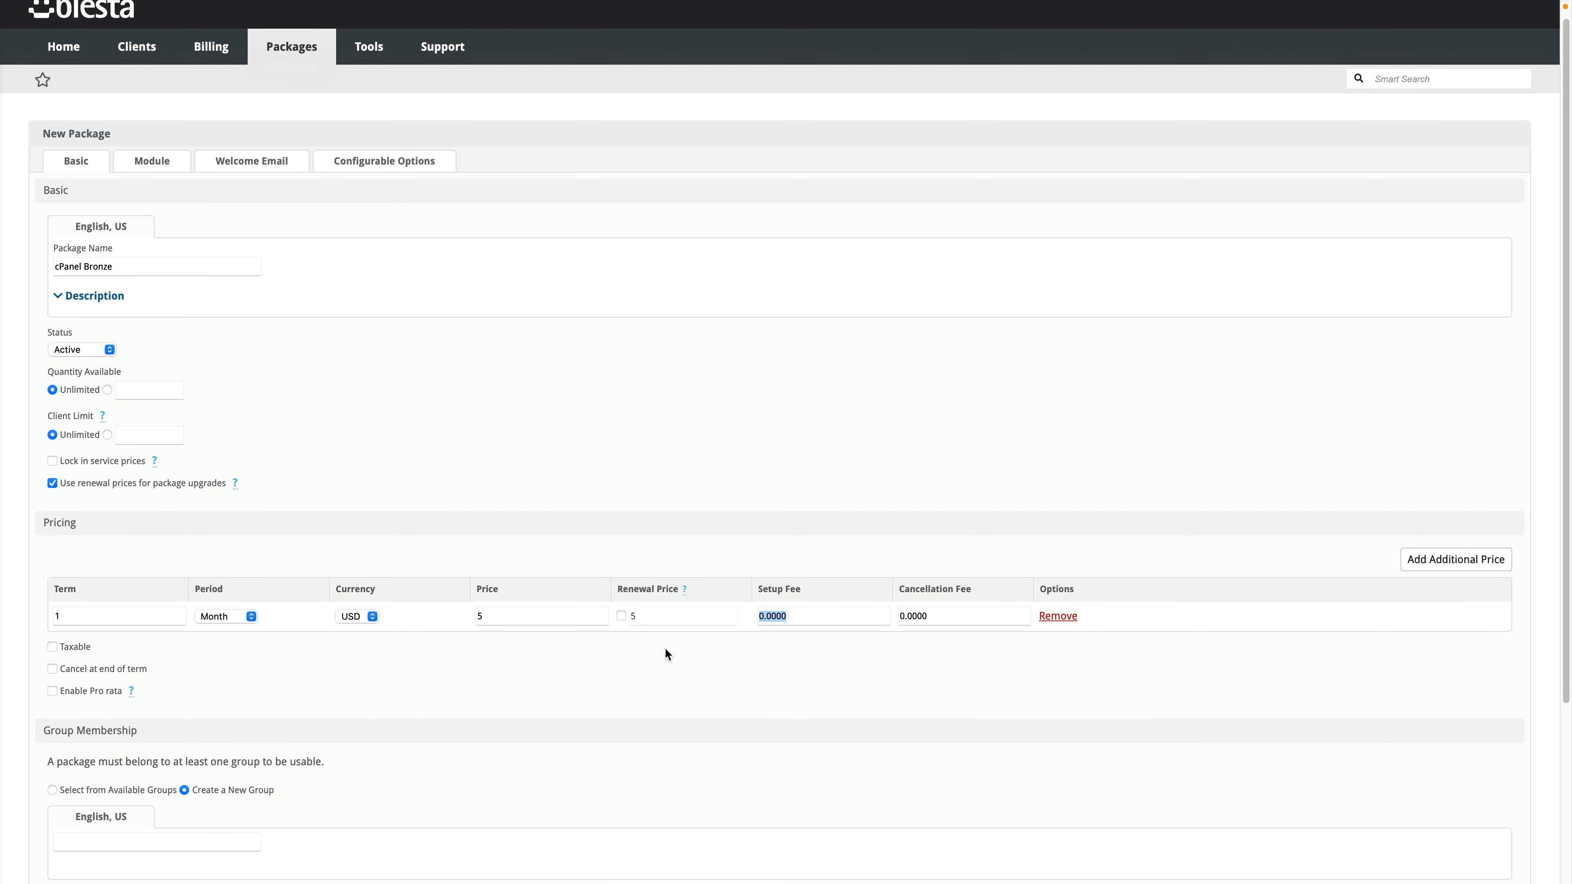
pyautogui.scroll(-1, 721, 646)
pyautogui.scroll(-1, 591, 635)
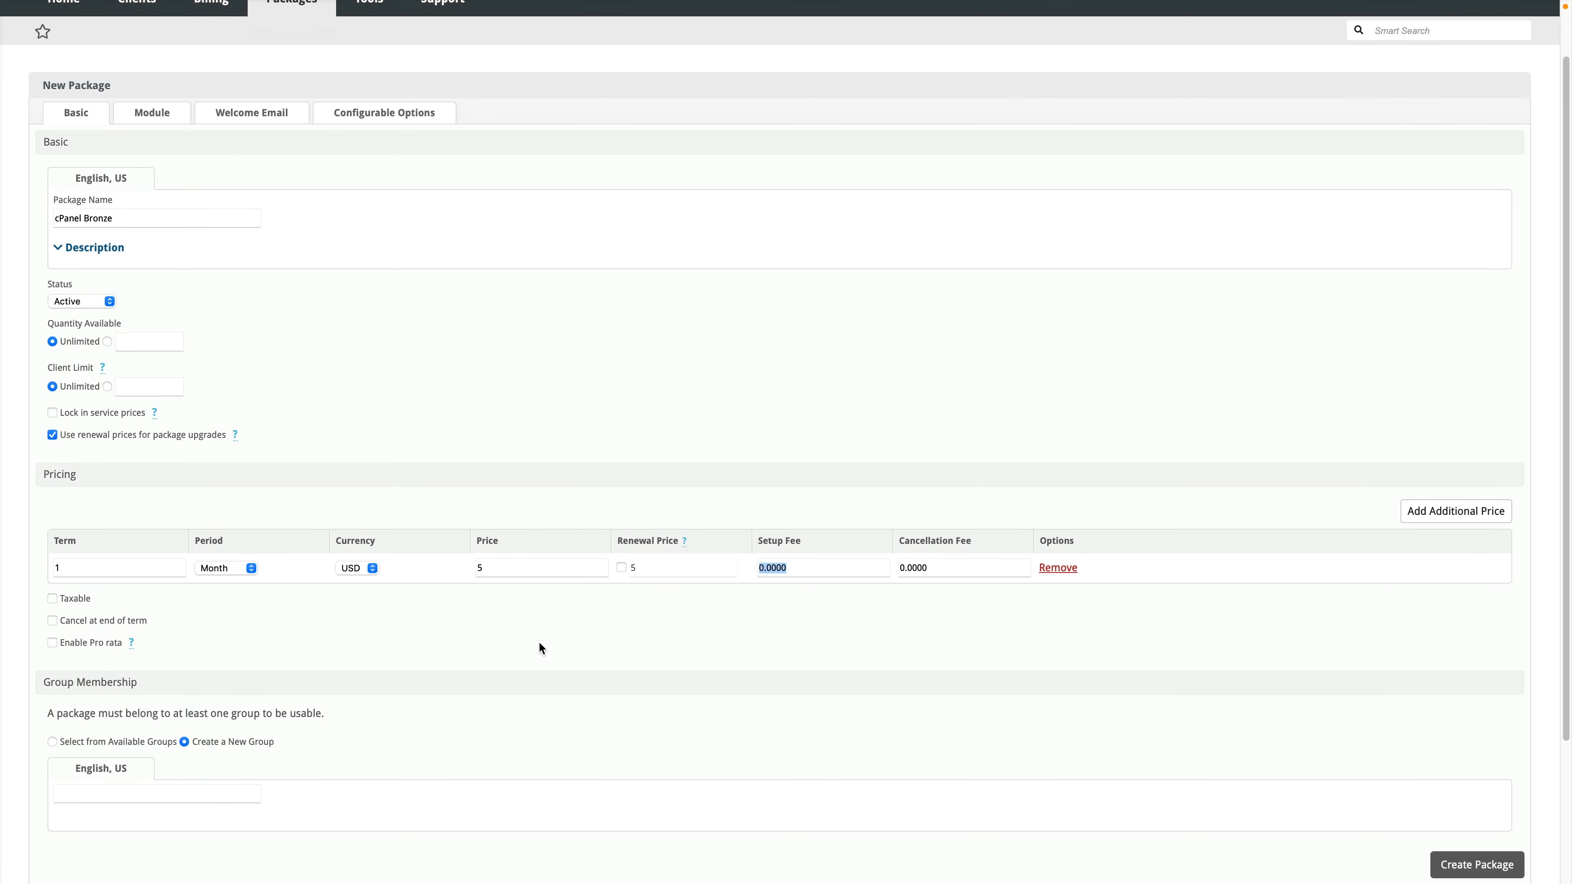
# Step: Add price rows of 15 USD for 3 months and 50 USD for 1 year
pyautogui.click(1479, 514)
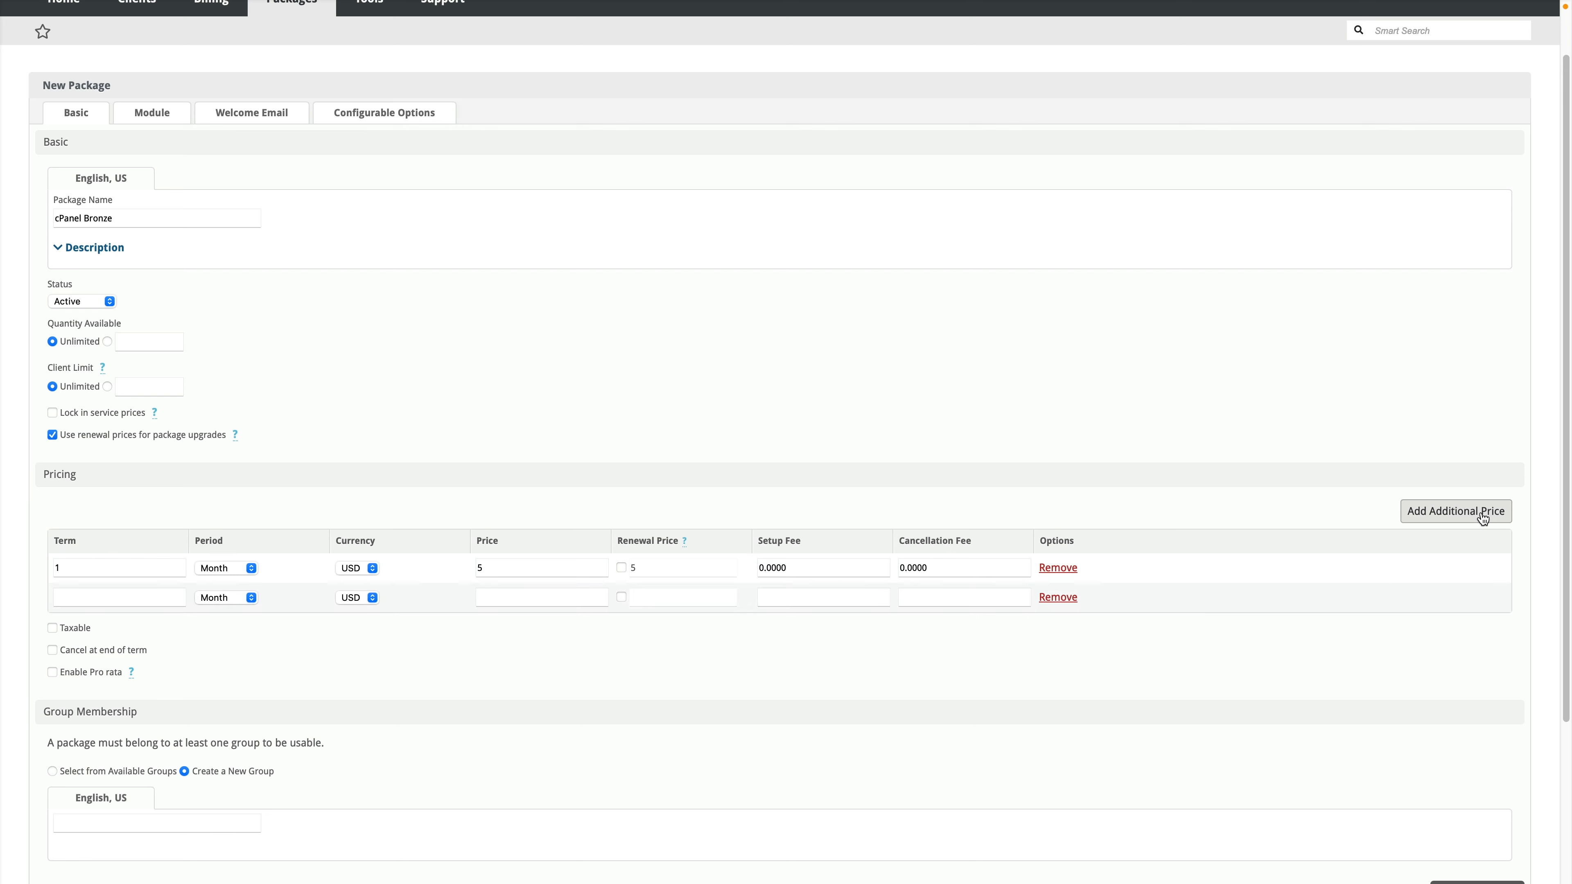
pyautogui.click(145, 601)
pyautogui.write('3')
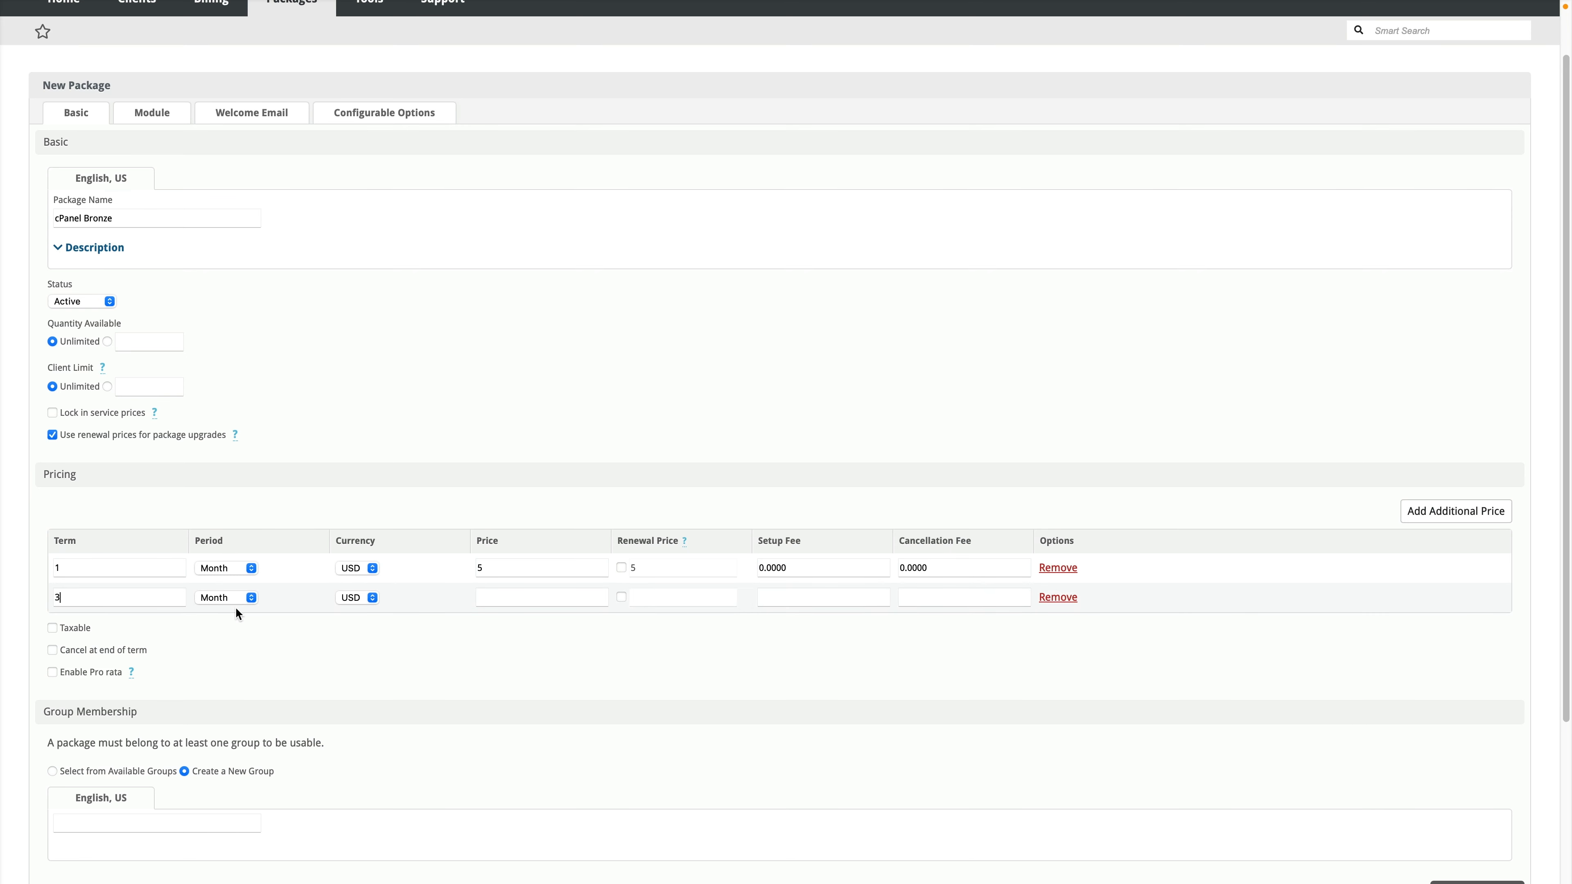
pyautogui.click(507, 599)
pyautogui.write('15')
pyautogui.click(1478, 512)
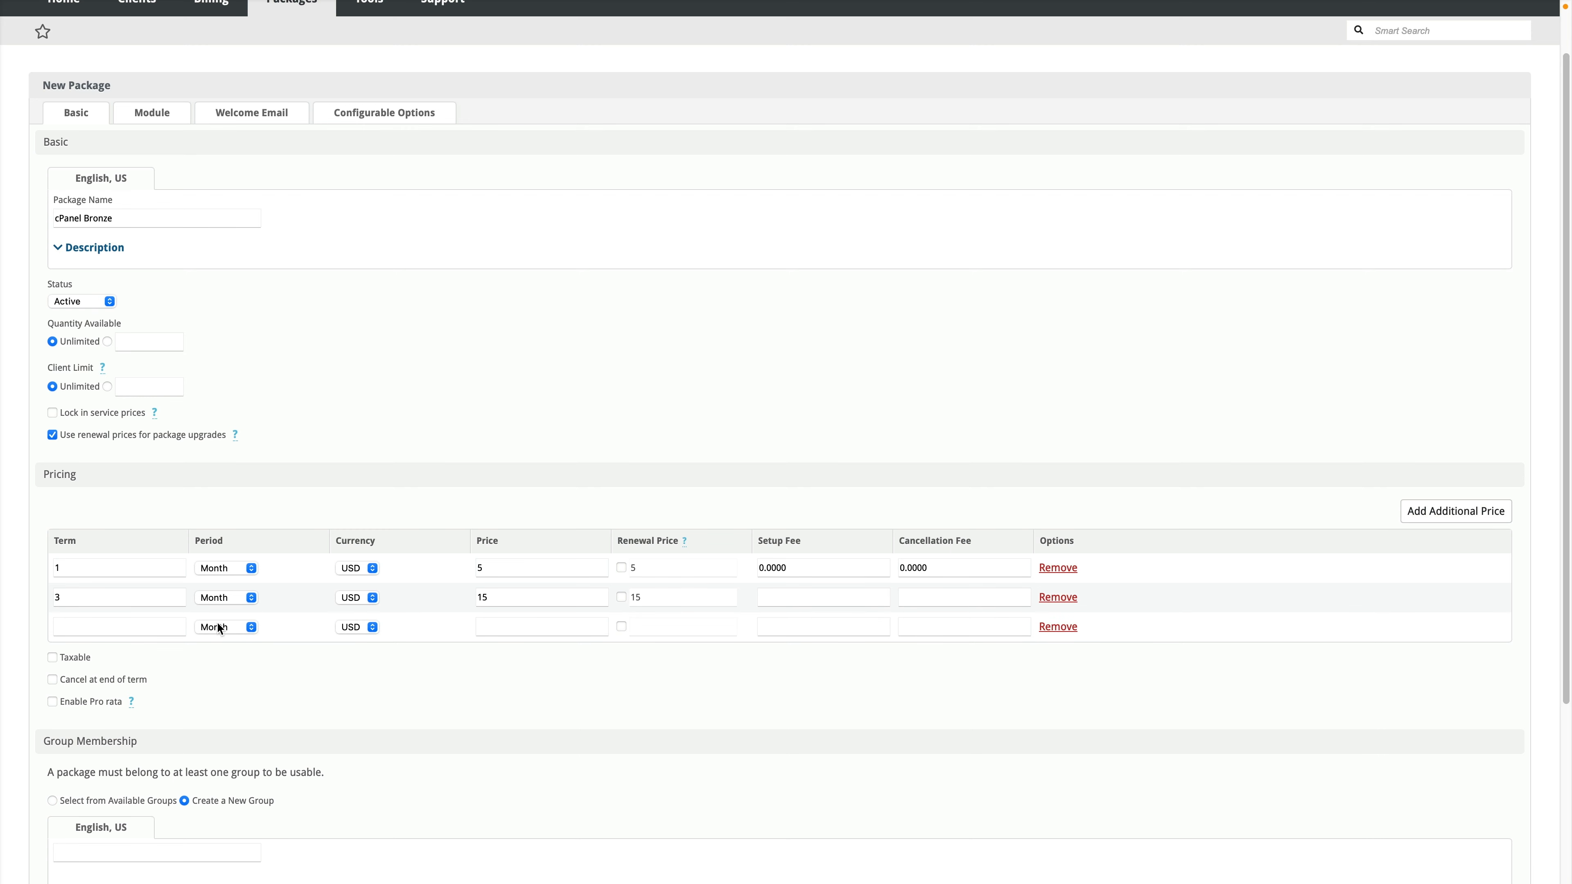
pyautogui.click(172, 625)
pyautogui.write('1')
pyautogui.click(222, 632)
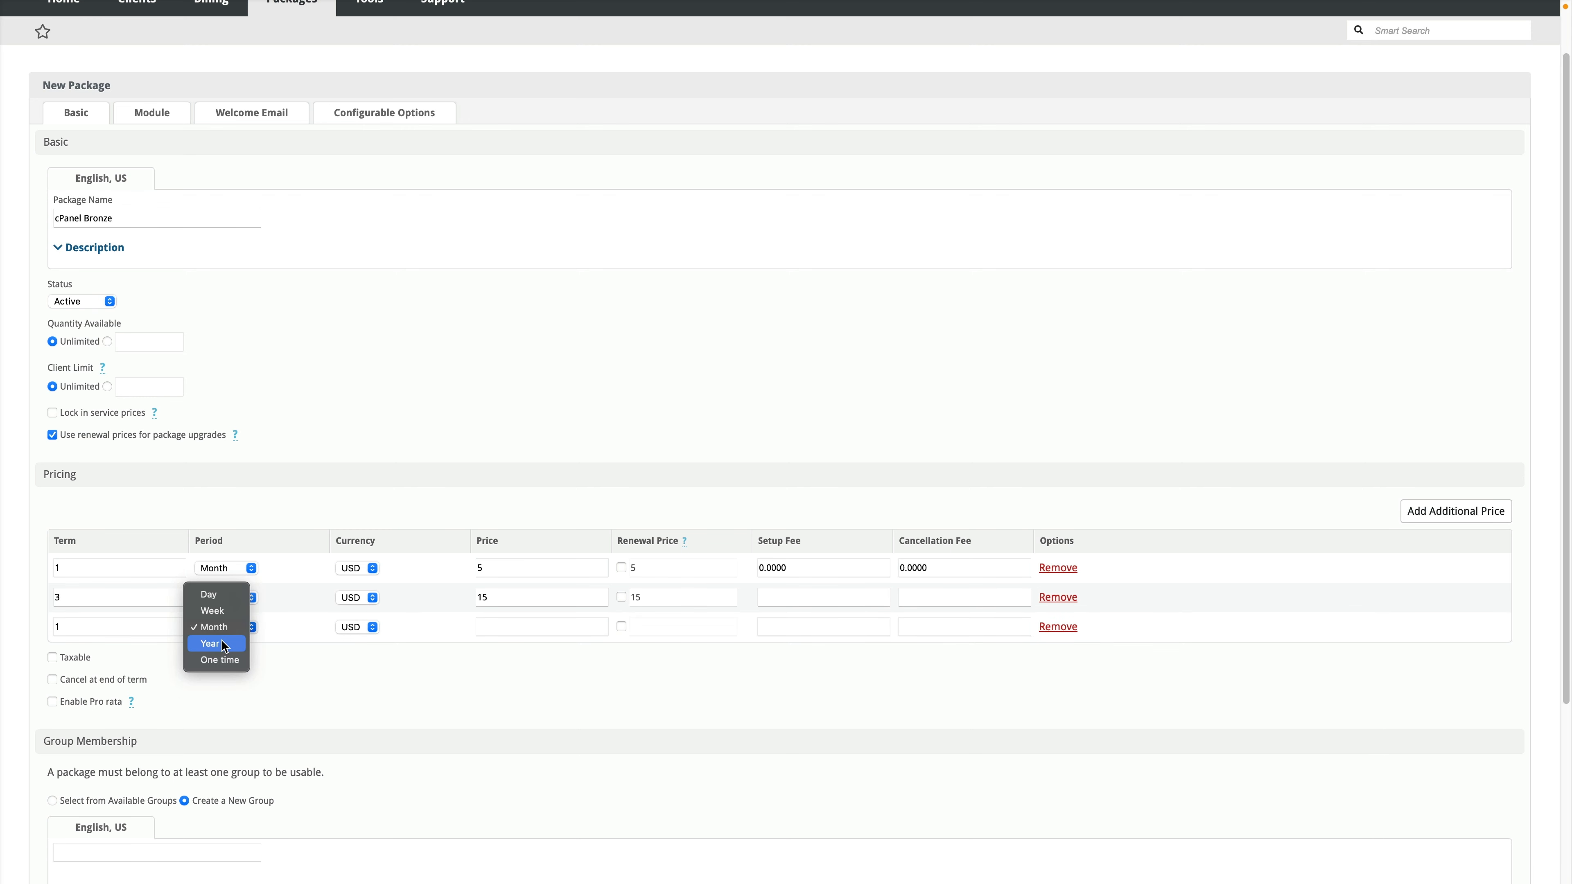
pyautogui.click(223, 646)
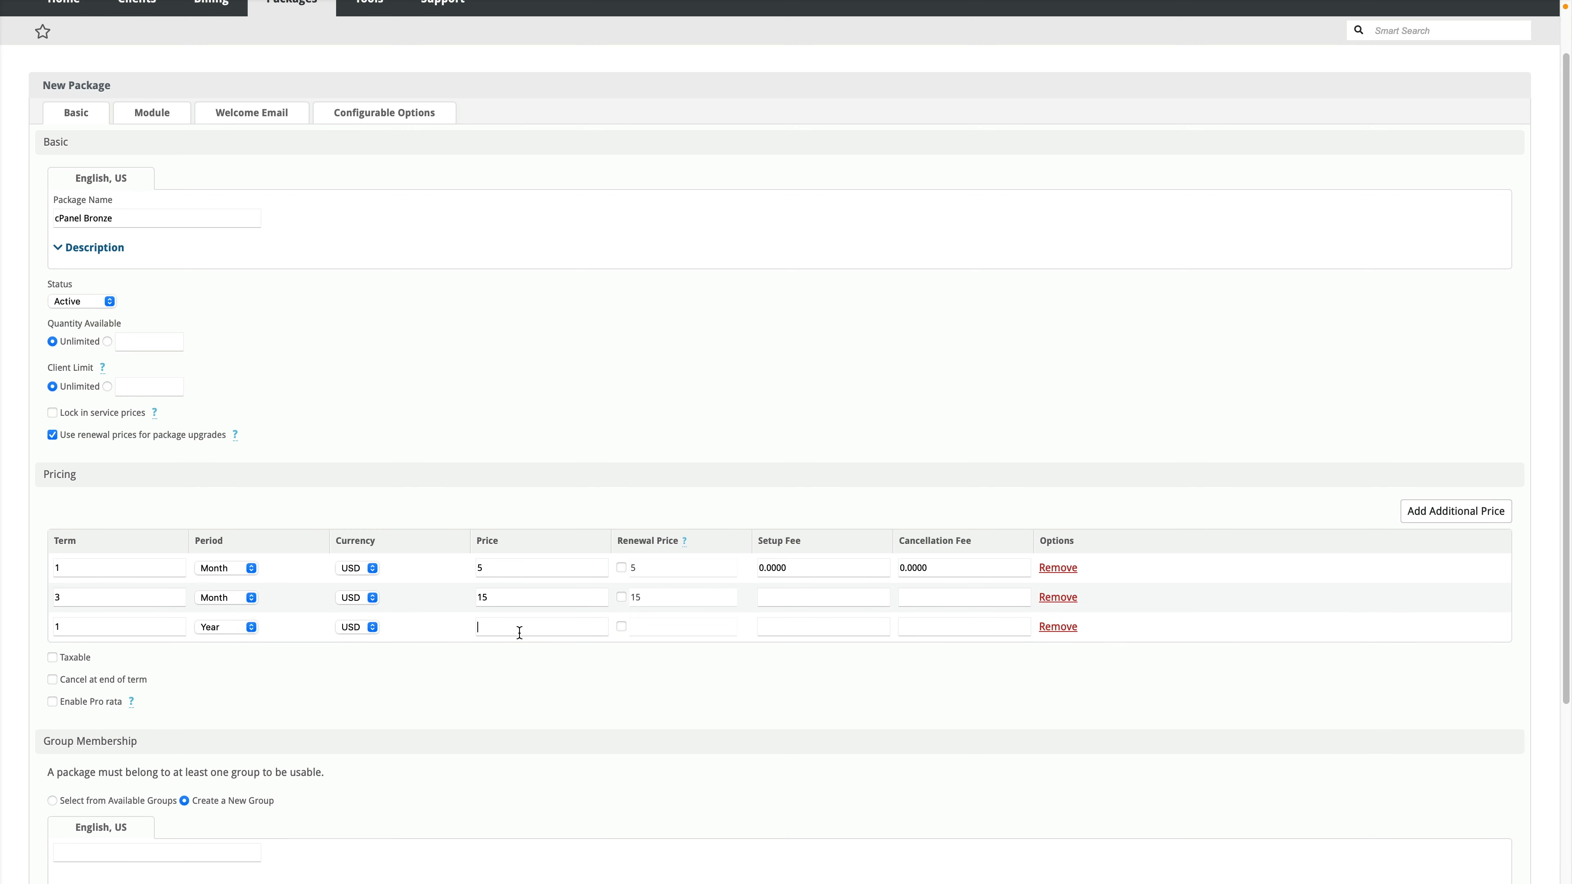
pyautogui.write('50')
pyautogui.press('Tab')
pyautogui.press('Tab')
pyautogui.scroll(2, 218, 675)
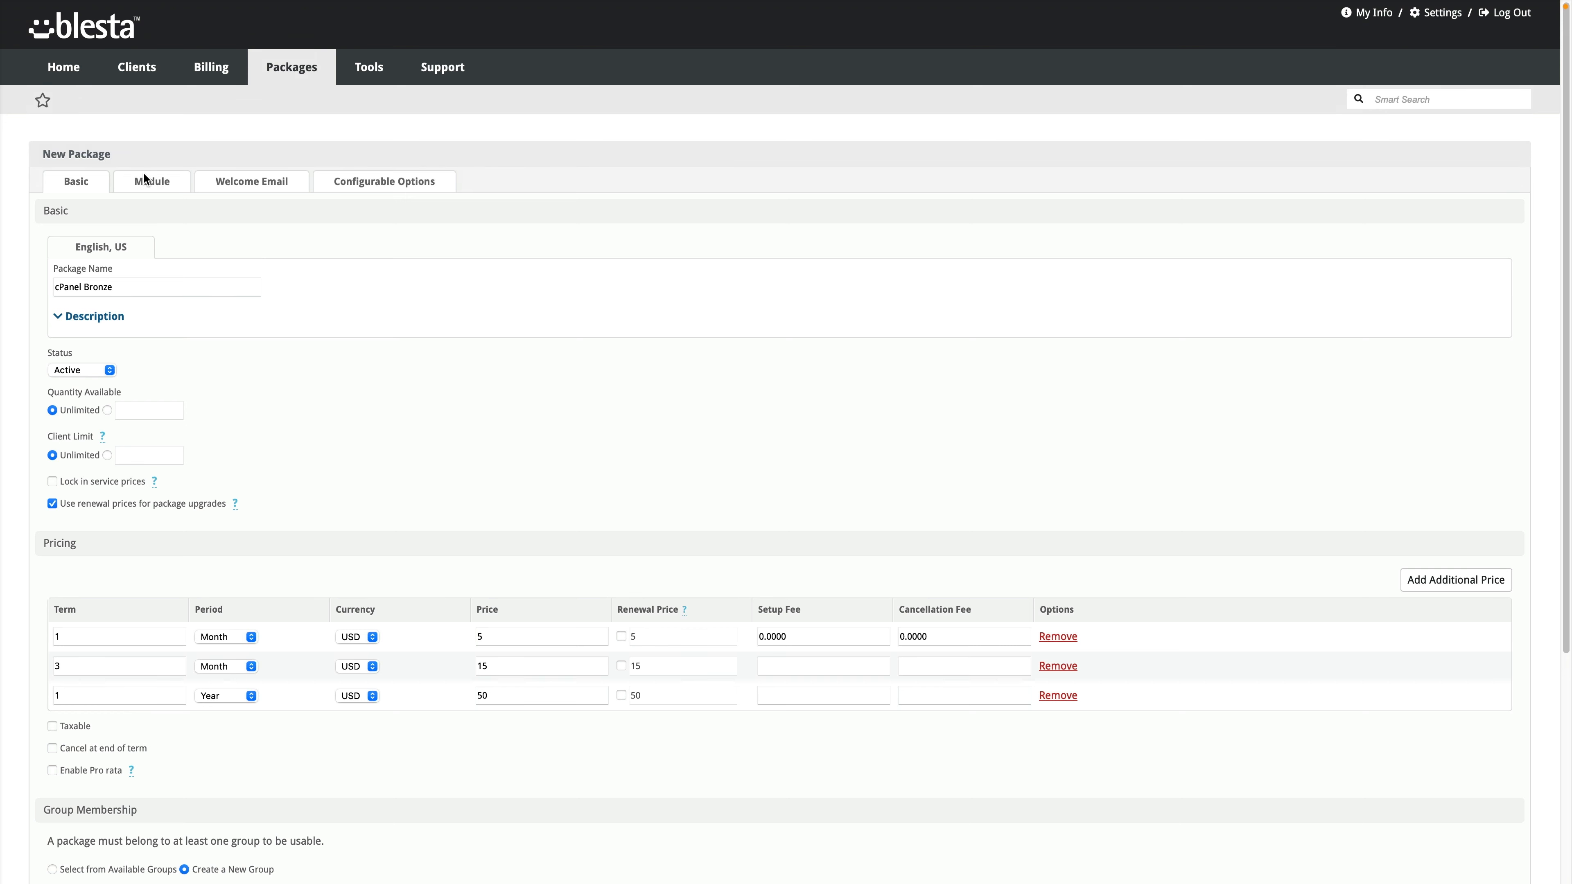
# Step: Set the package module to cPanel with group Any, server Dev and cPanel package Bronze
pyautogui.click(155, 186)
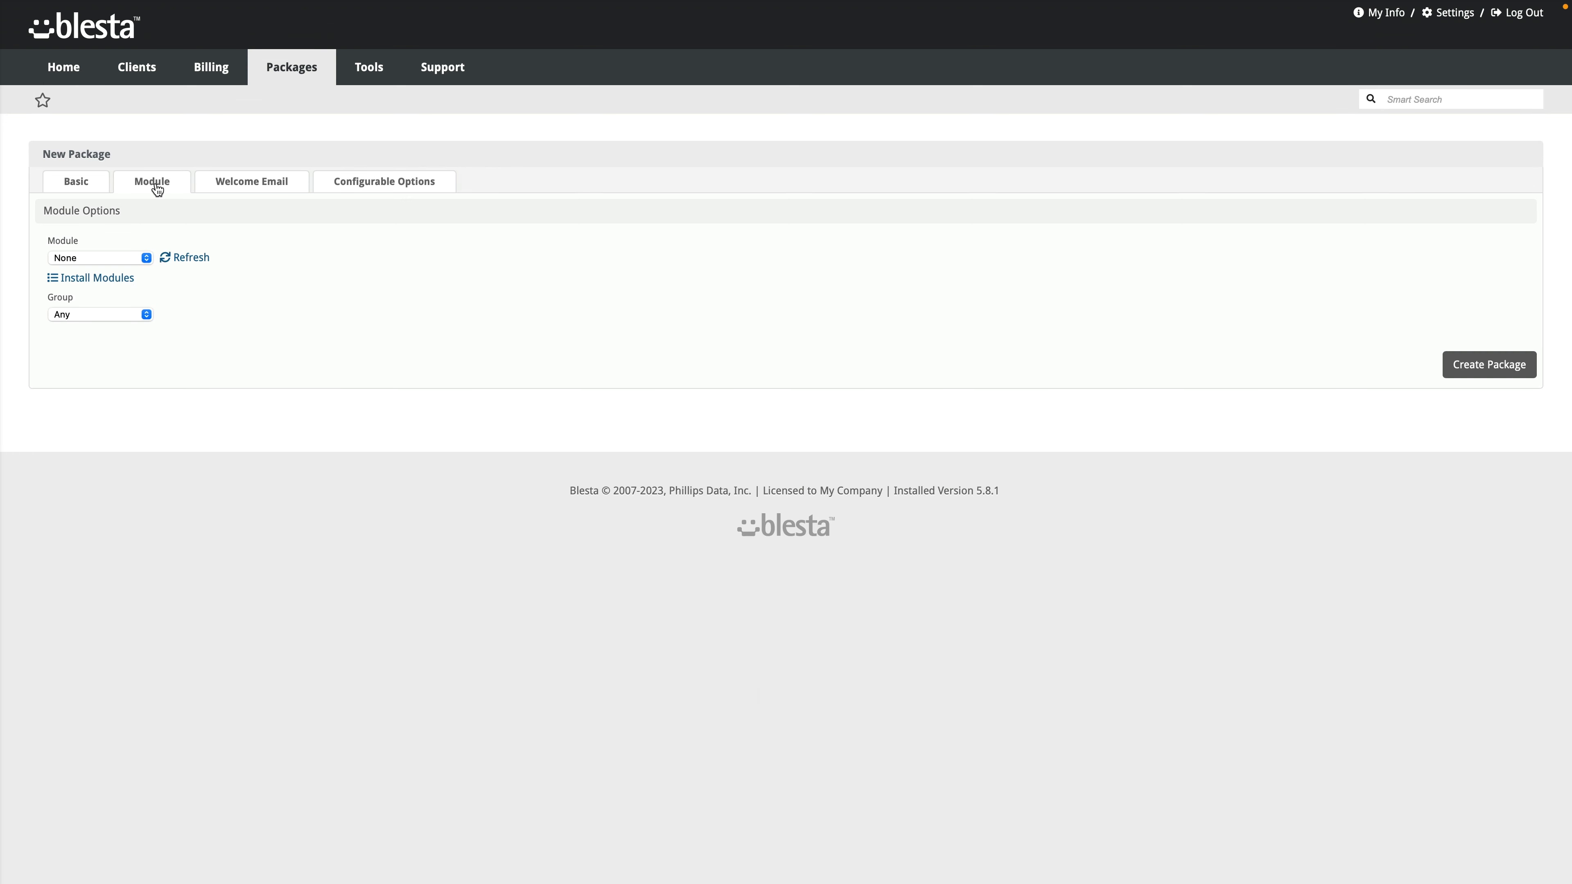
pyautogui.click(128, 257)
pyautogui.click(128, 226)
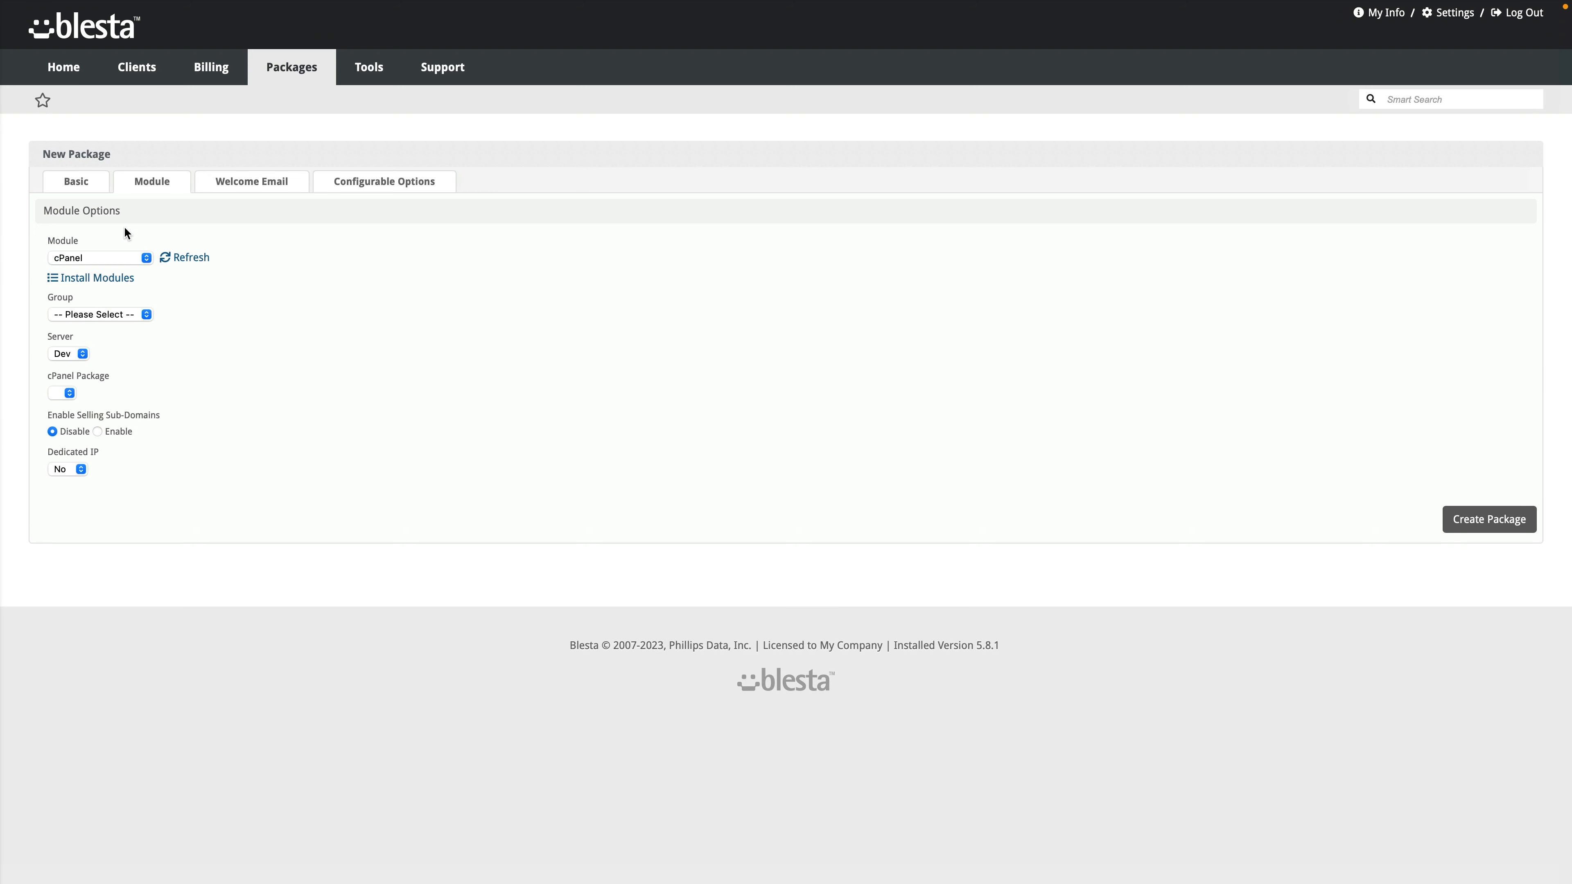
pyautogui.click(128, 313)
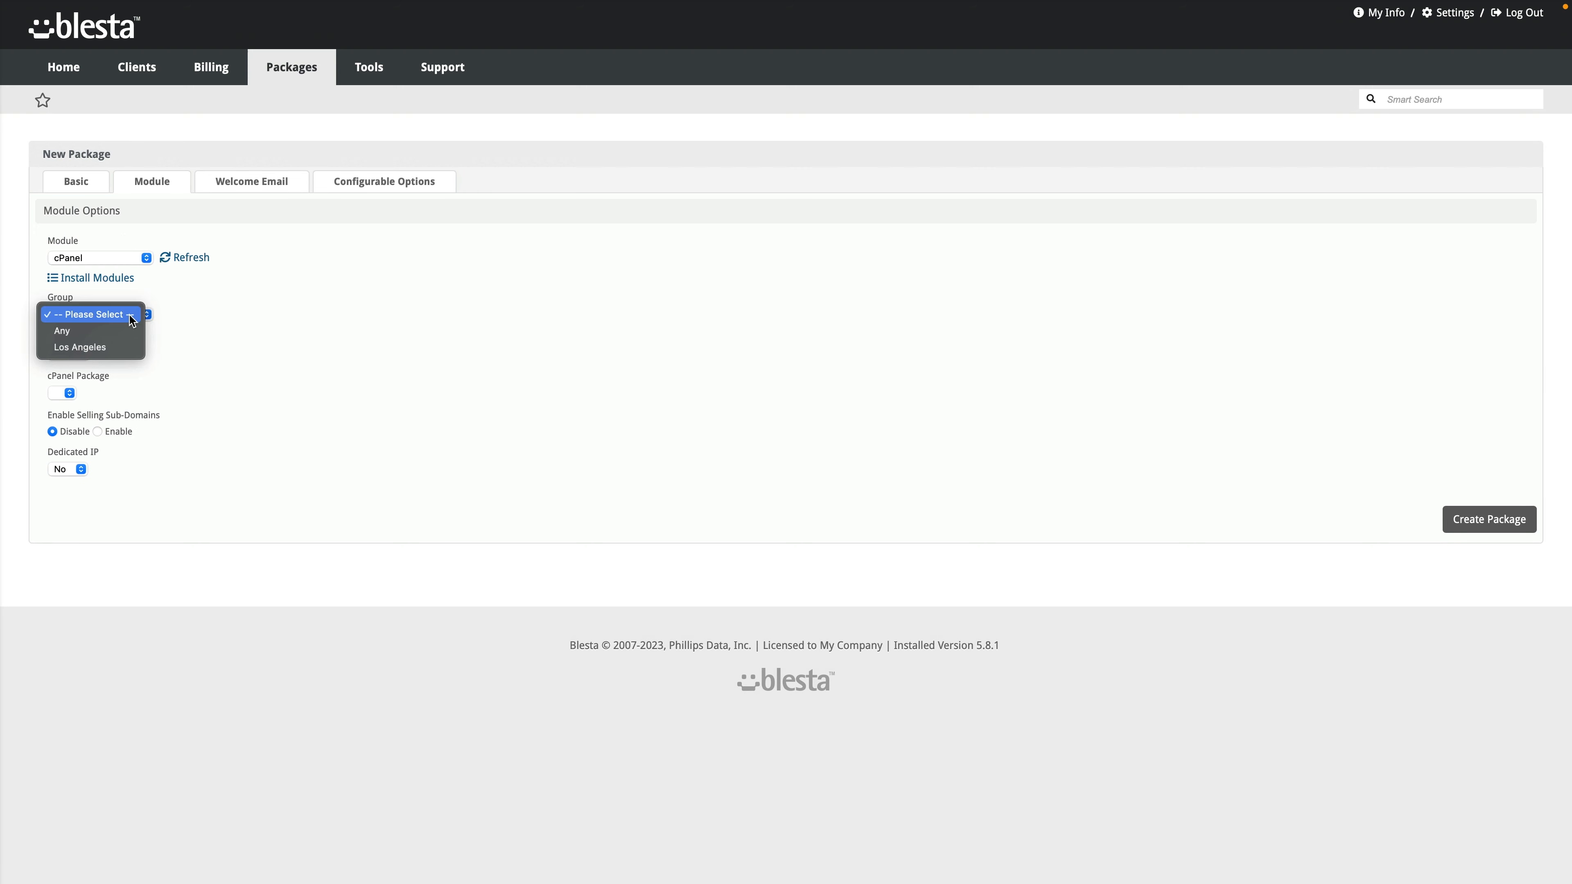
pyautogui.click(120, 348)
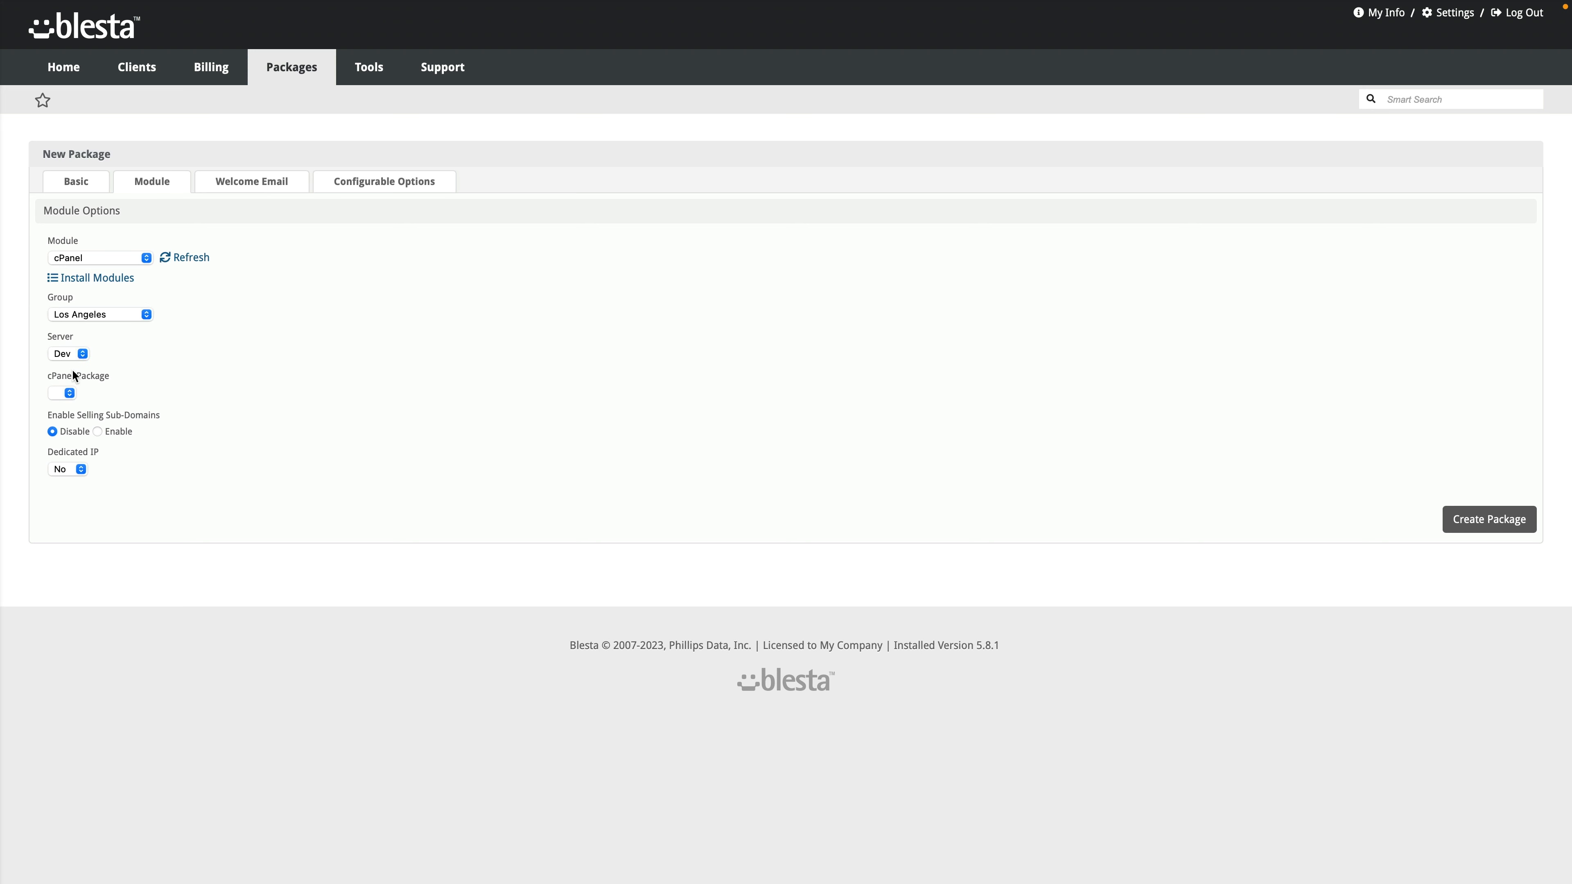
pyautogui.click(121, 354)
pyautogui.click(124, 316)
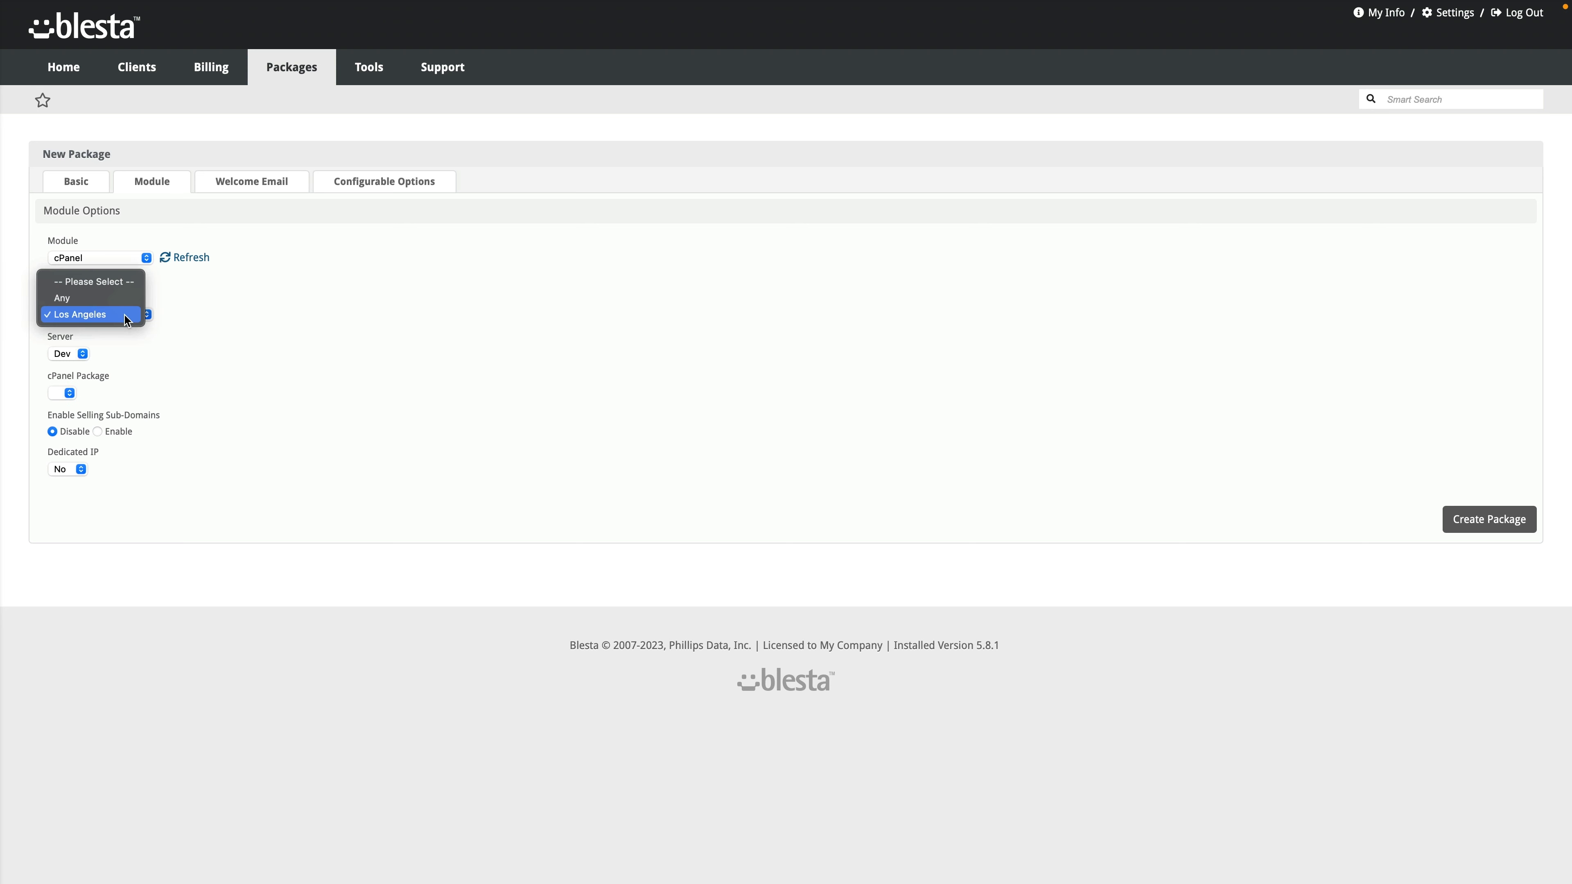
pyautogui.click(124, 301)
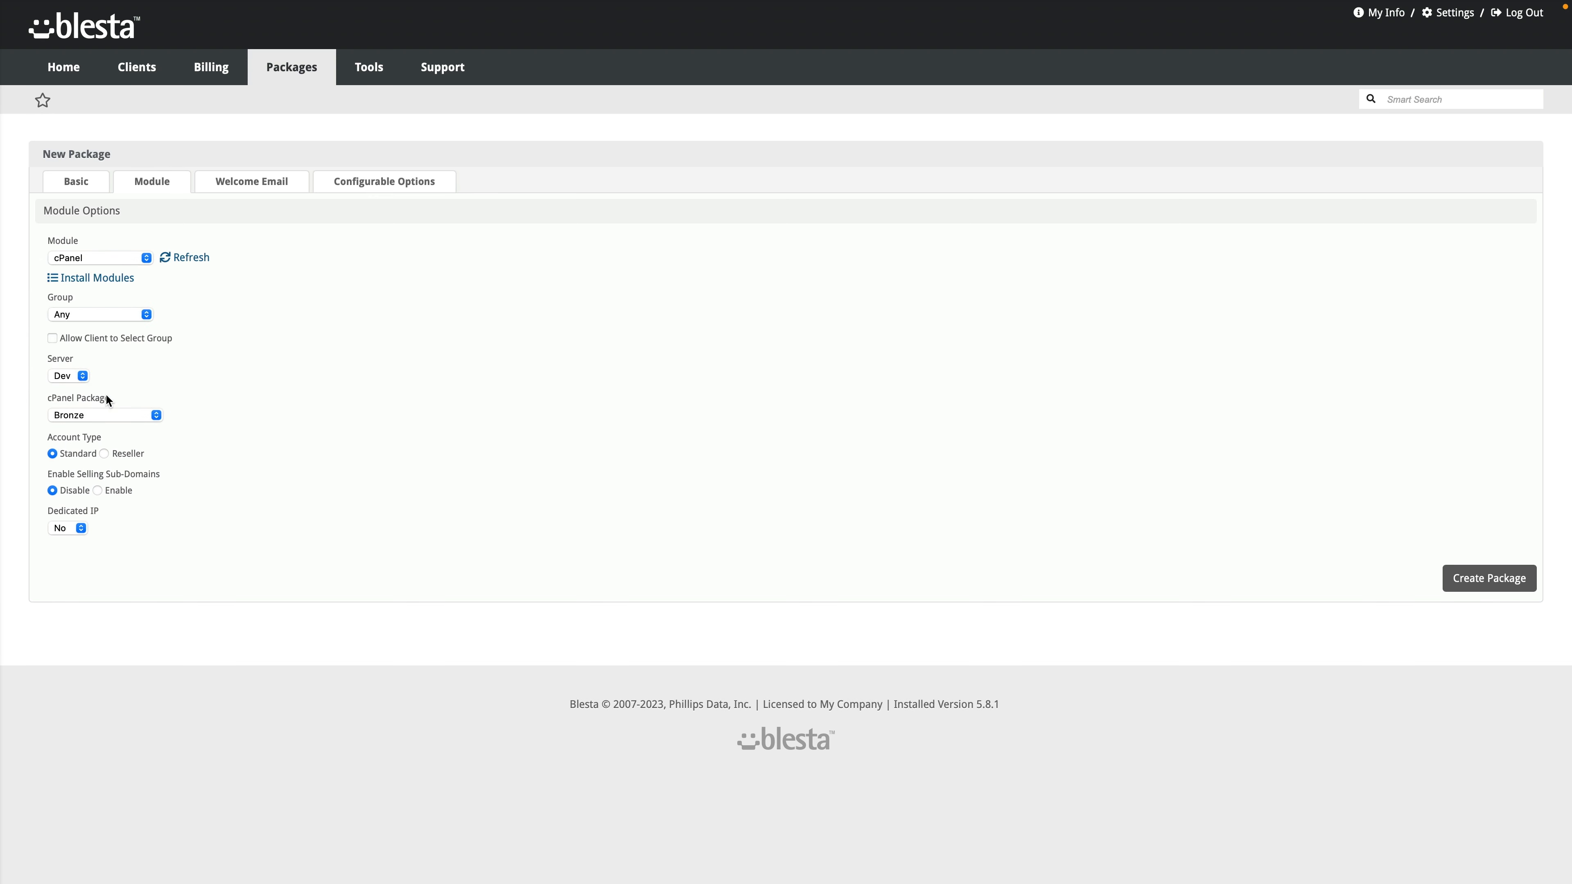
pyautogui.click(146, 418)
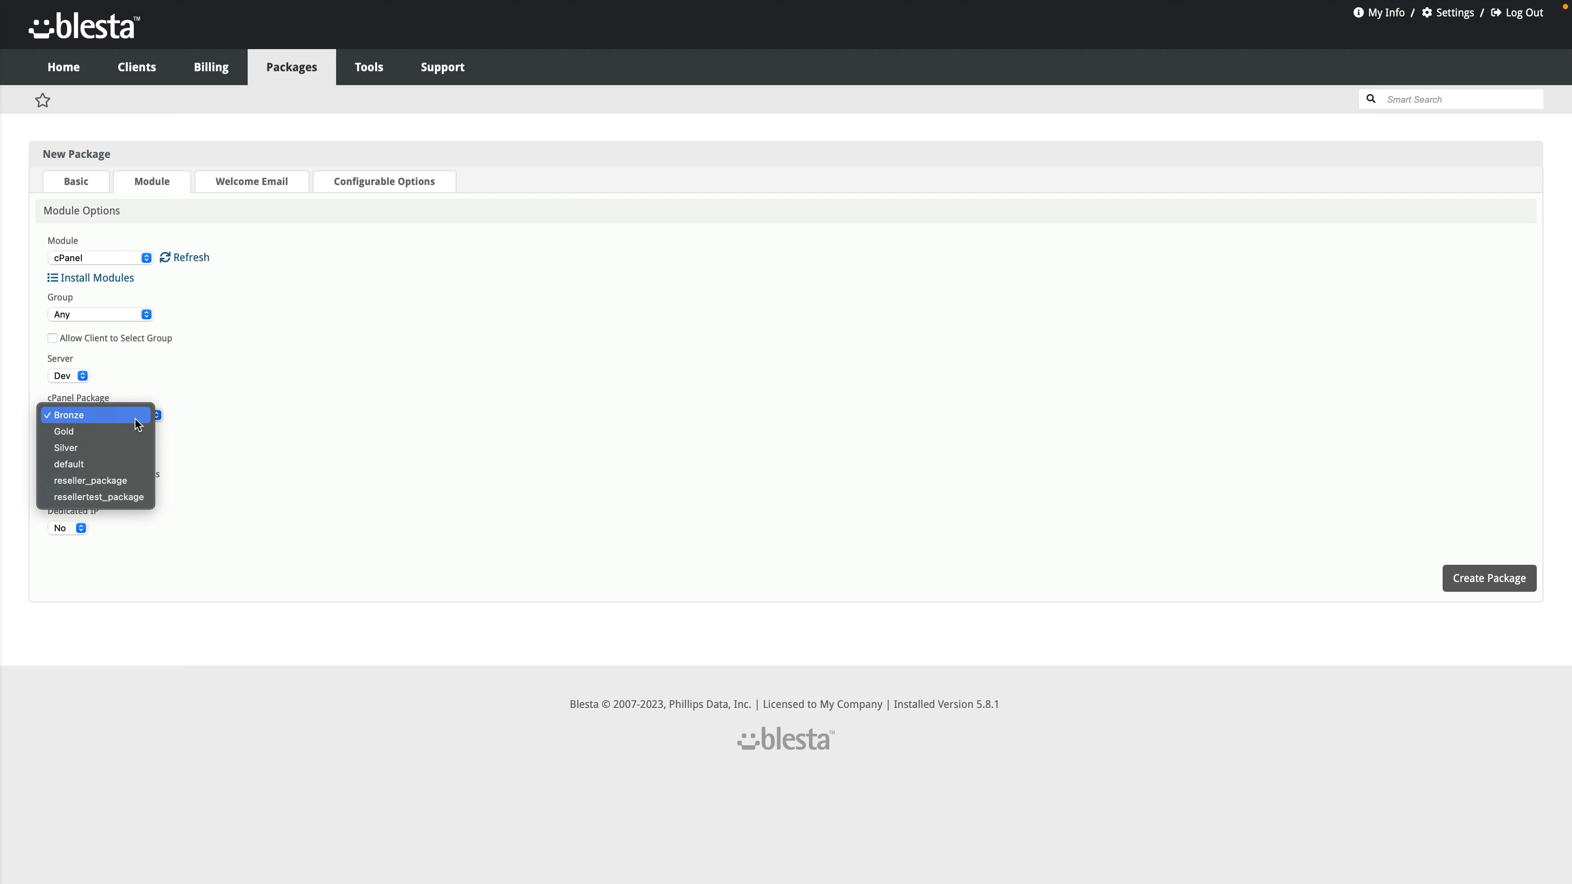
pyautogui.click(134, 419)
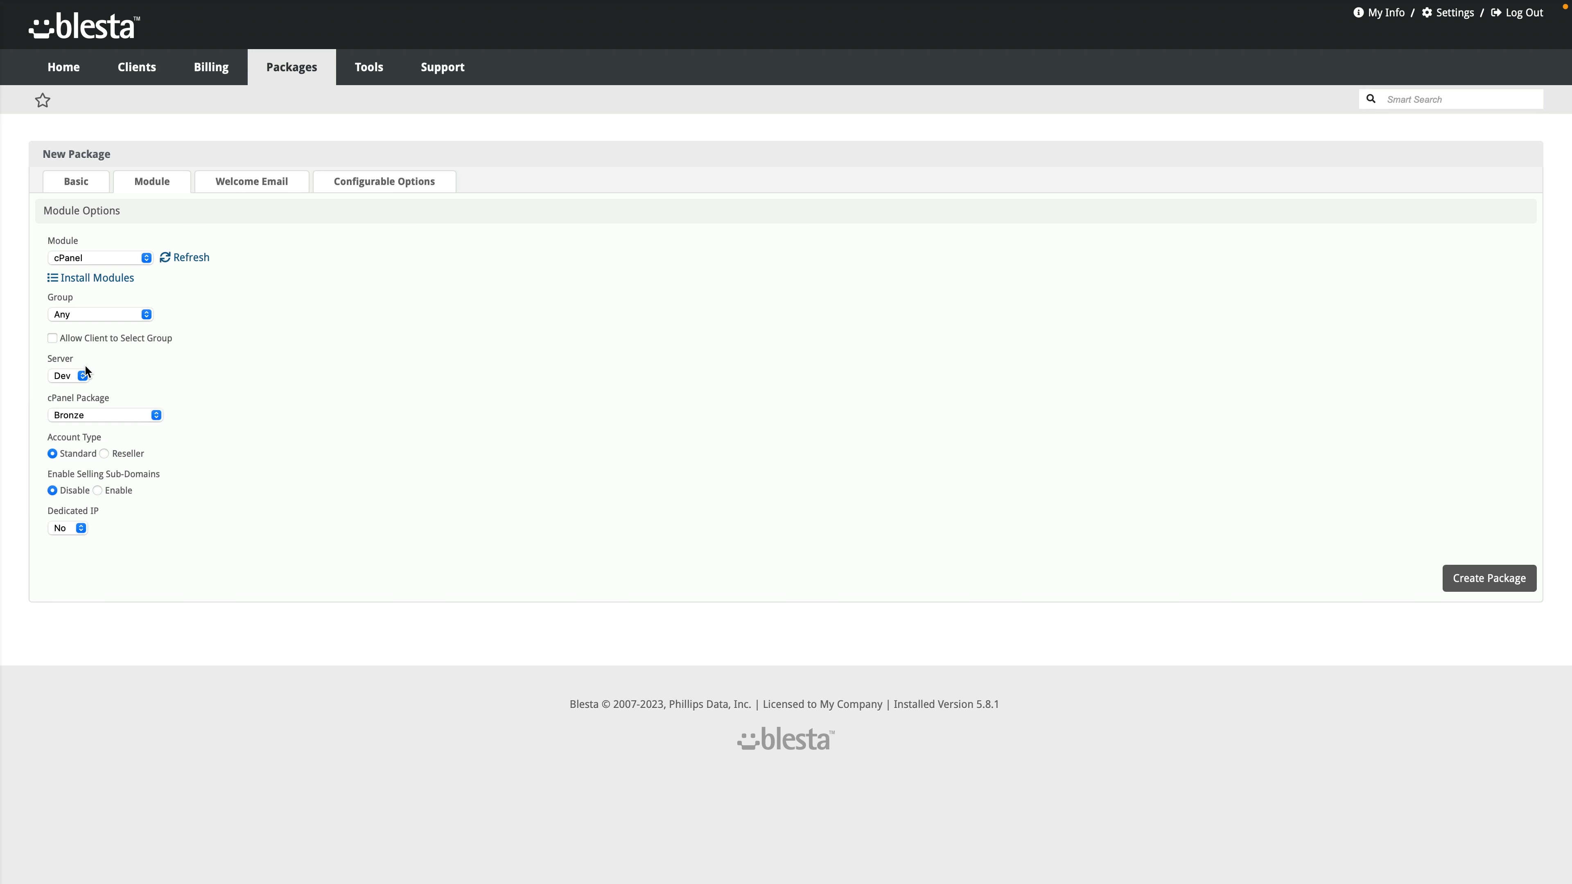
pyautogui.click(105, 315)
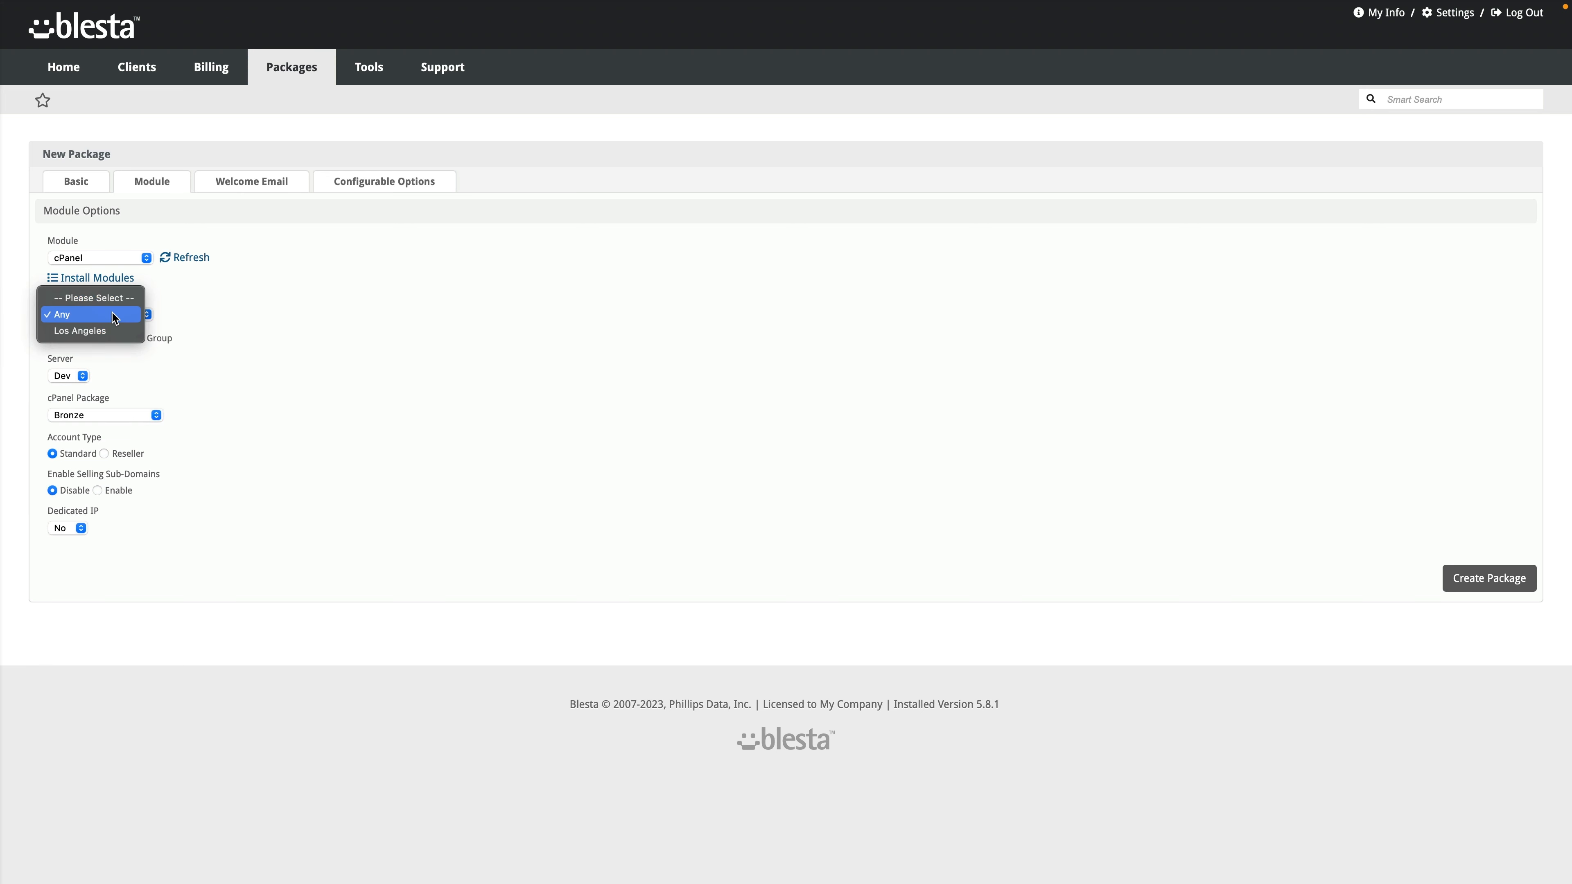
pyautogui.click(212, 322)
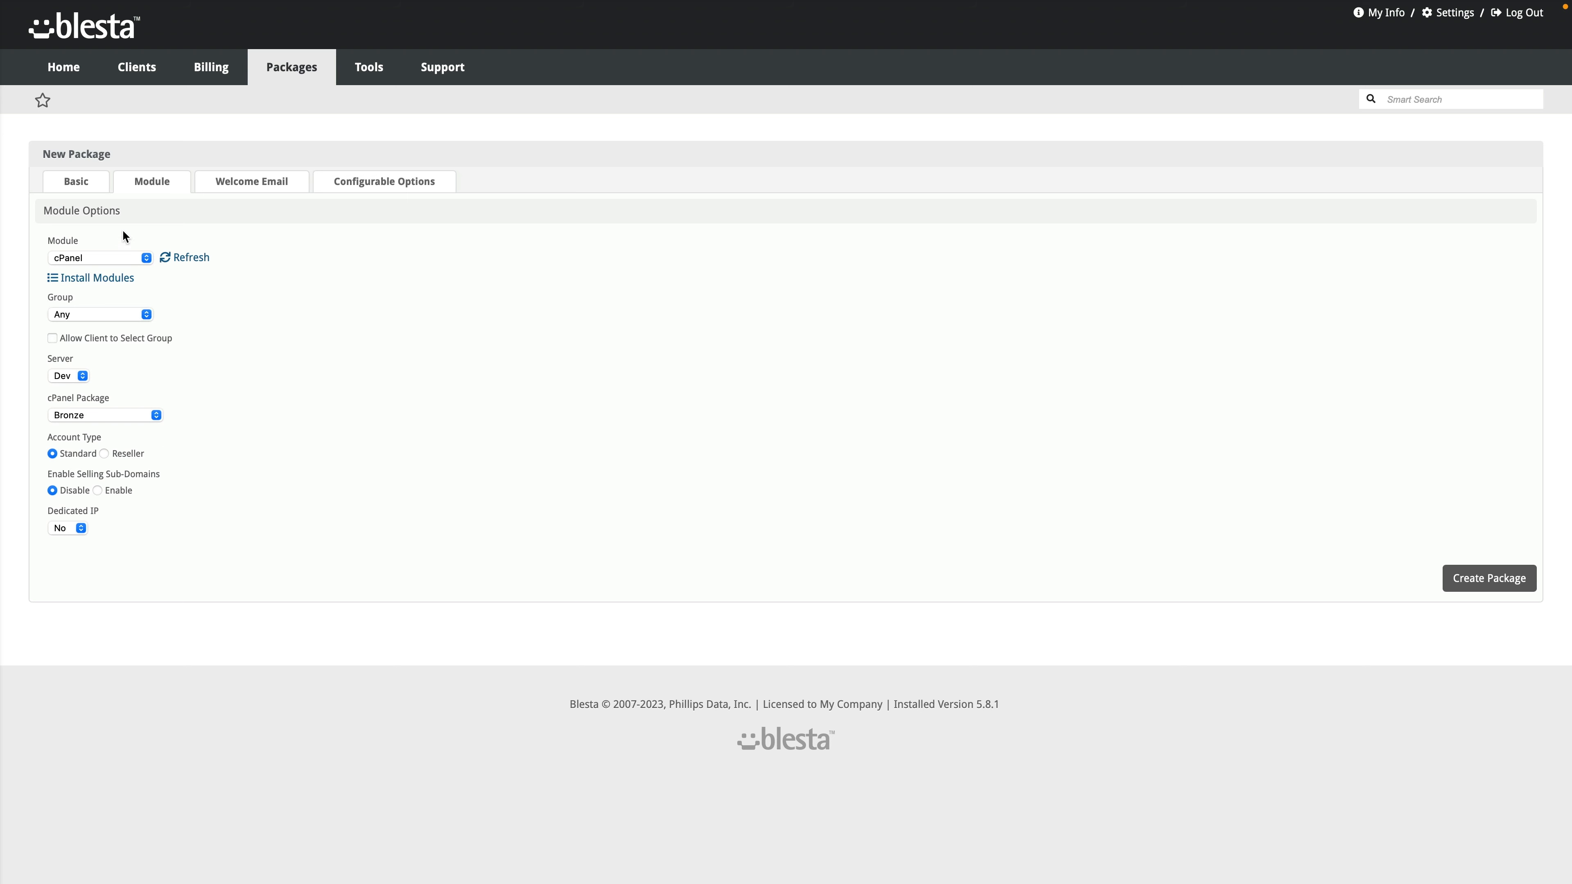
pyautogui.click(241, 194)
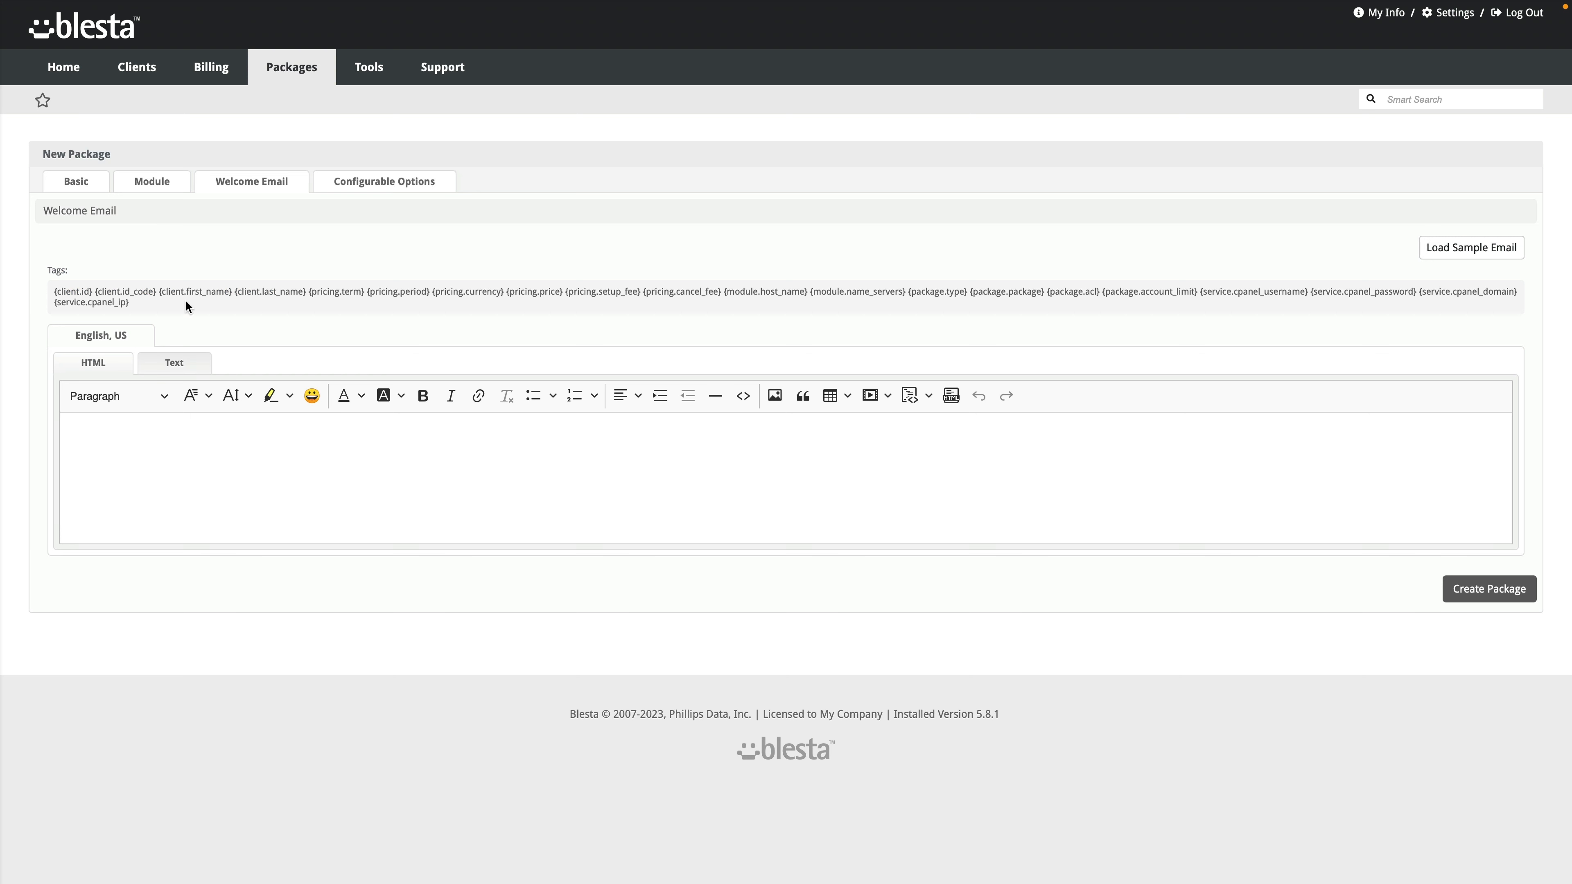
# Step: Load the sample cPanel activation message as the welcome email, then return to Basic details
pyautogui.click(1494, 253)
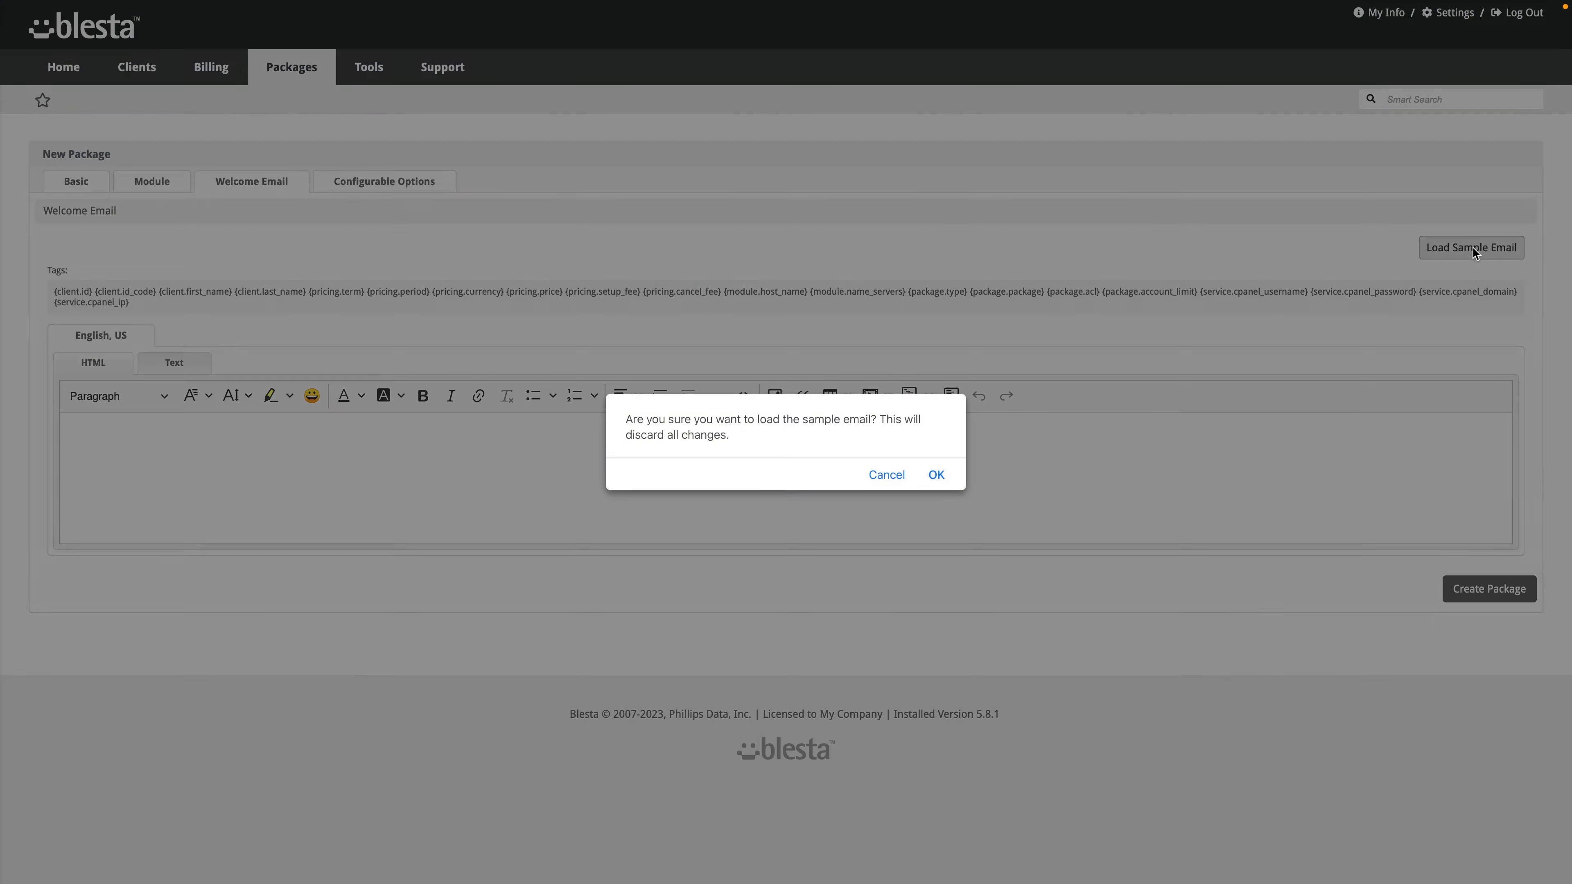
pyautogui.click(935, 476)
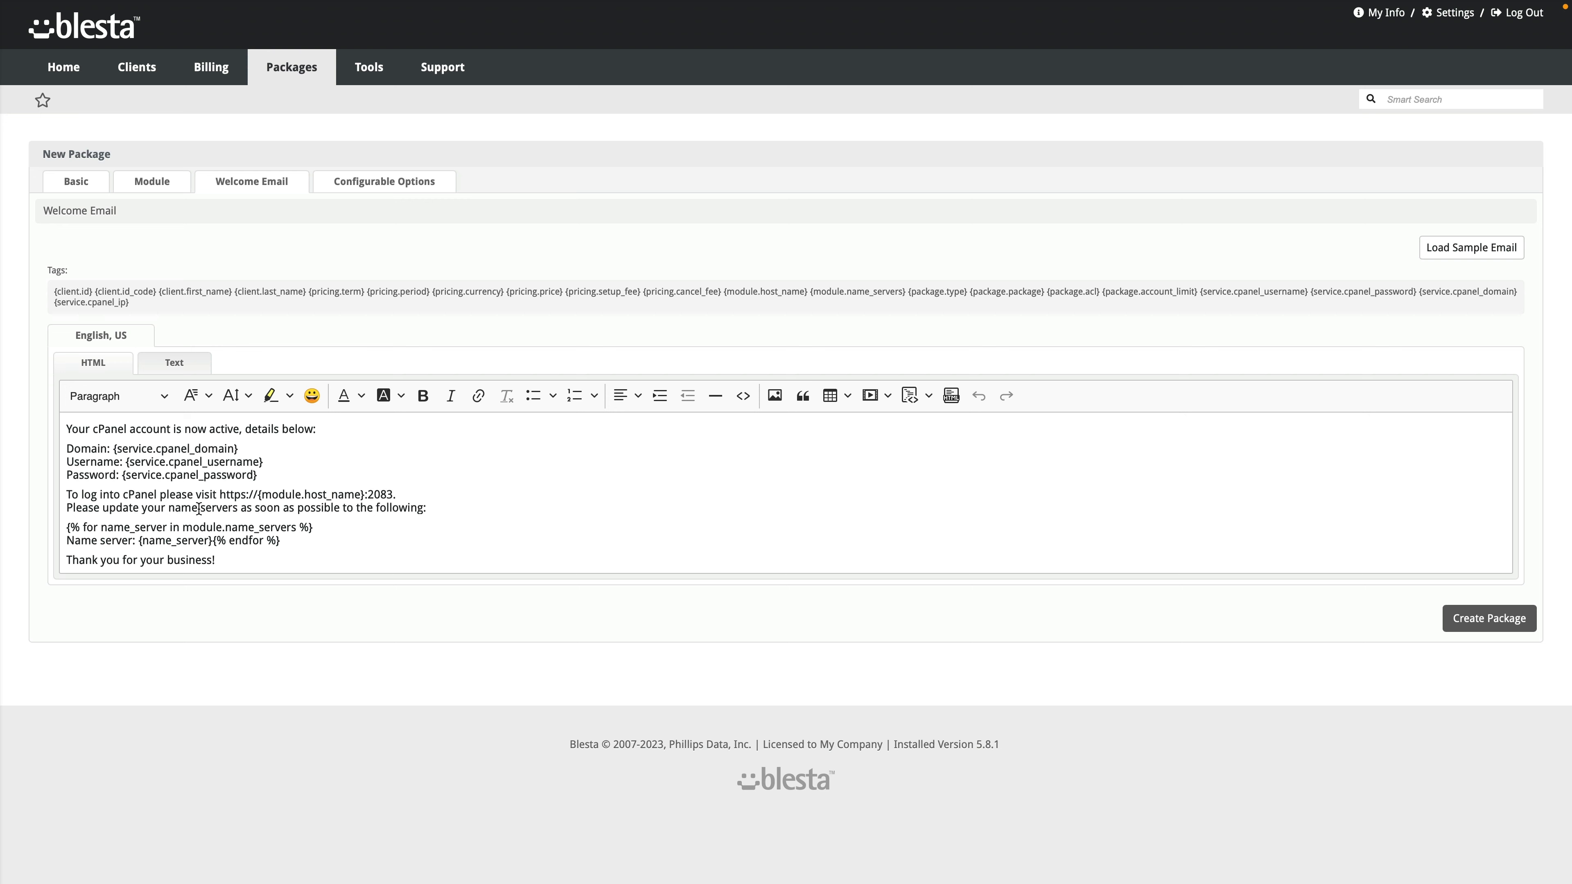
pyautogui.click(181, 369)
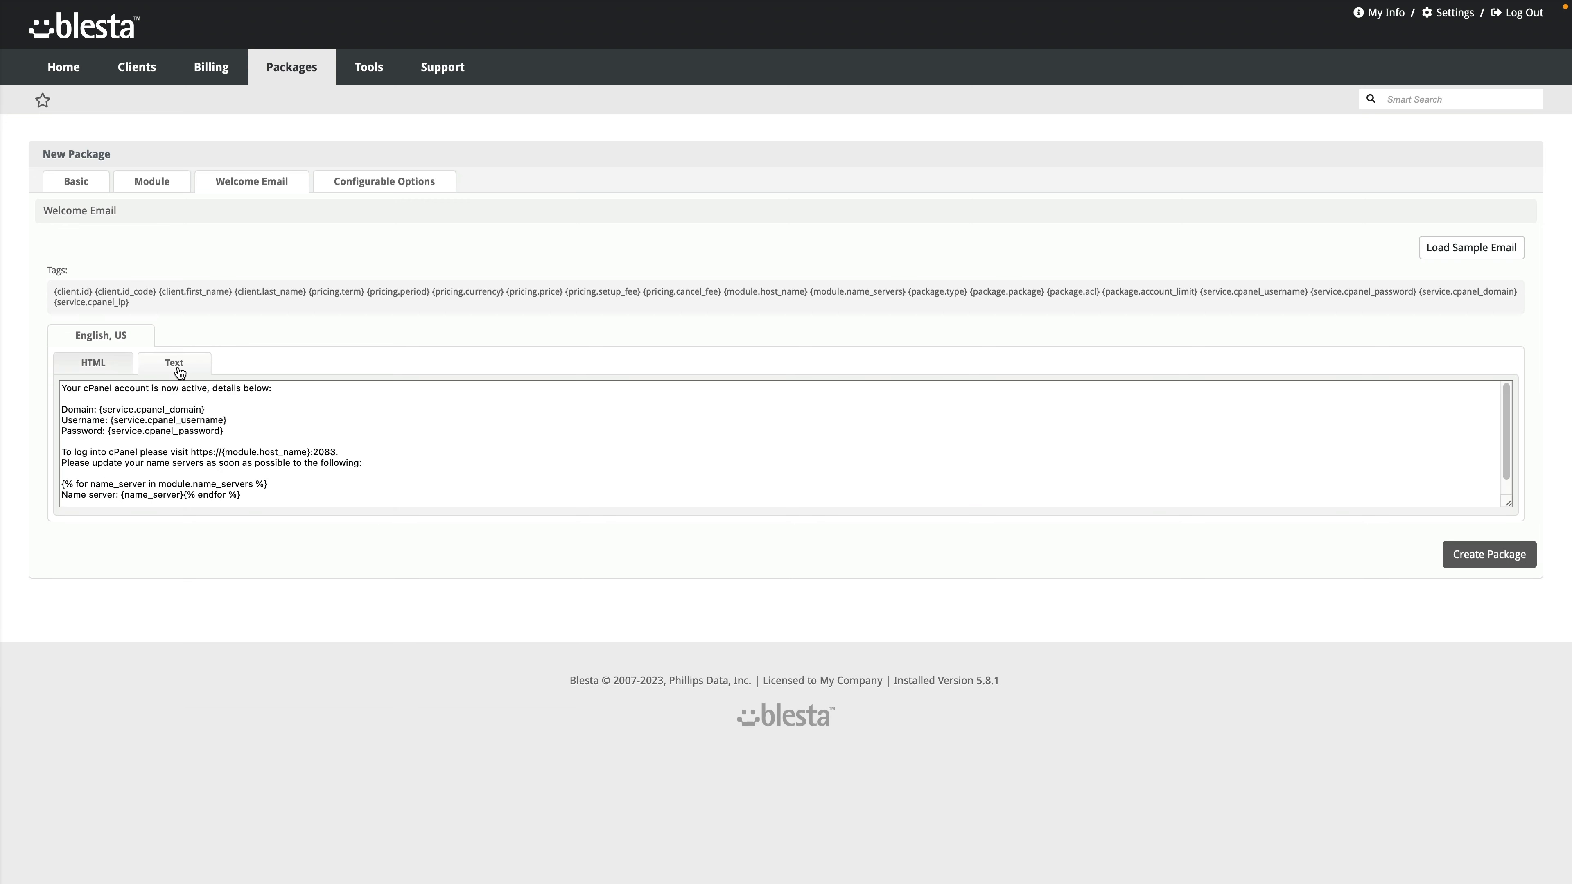
pyautogui.click(100, 365)
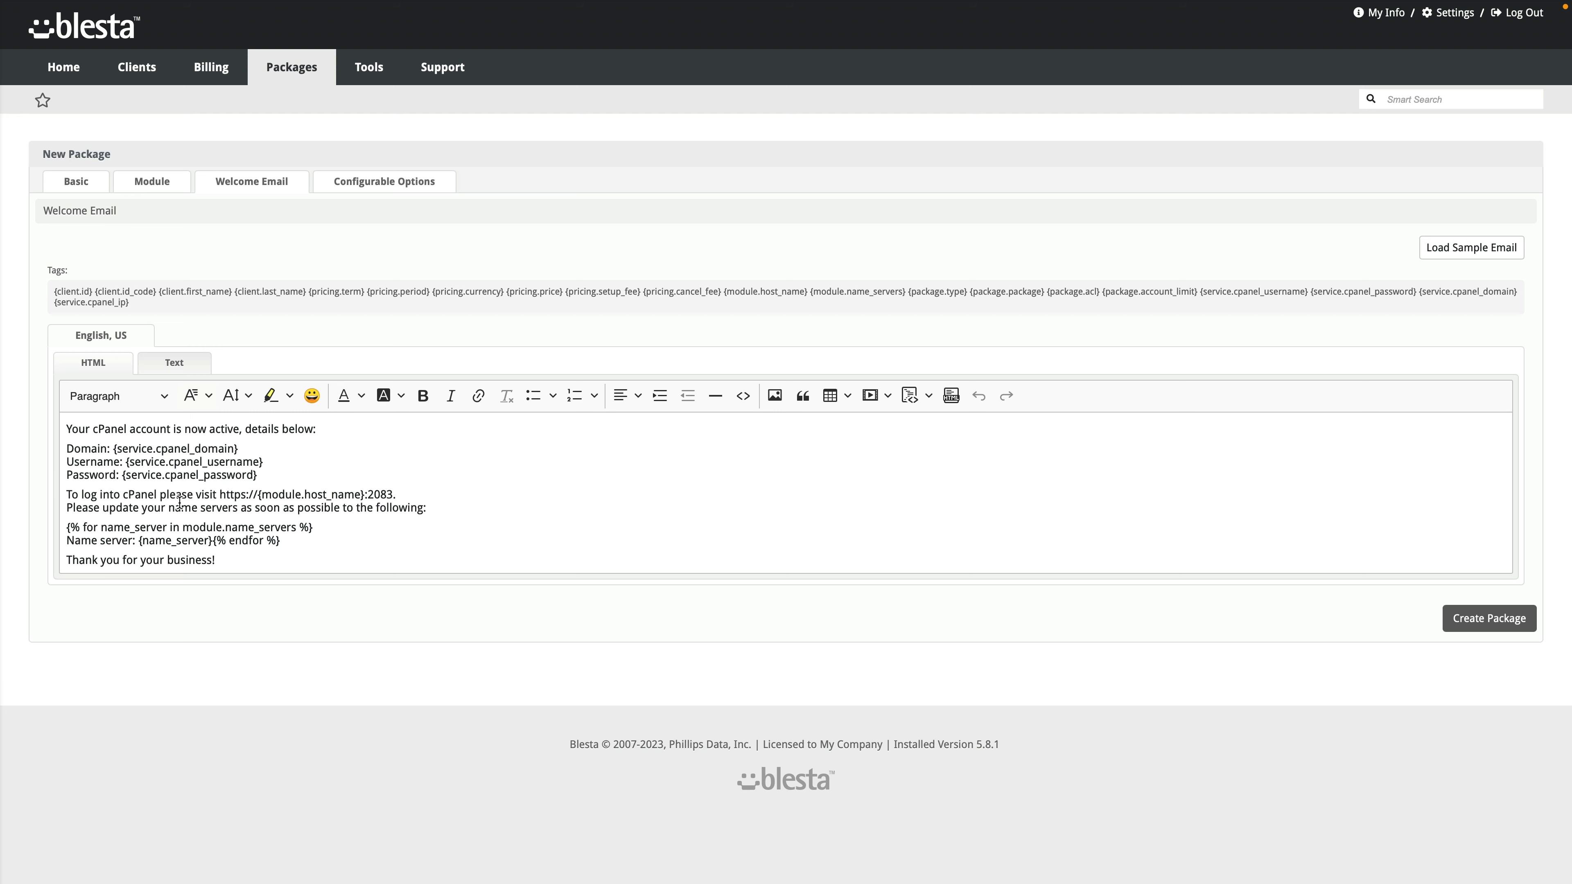
pyautogui.click(362, 185)
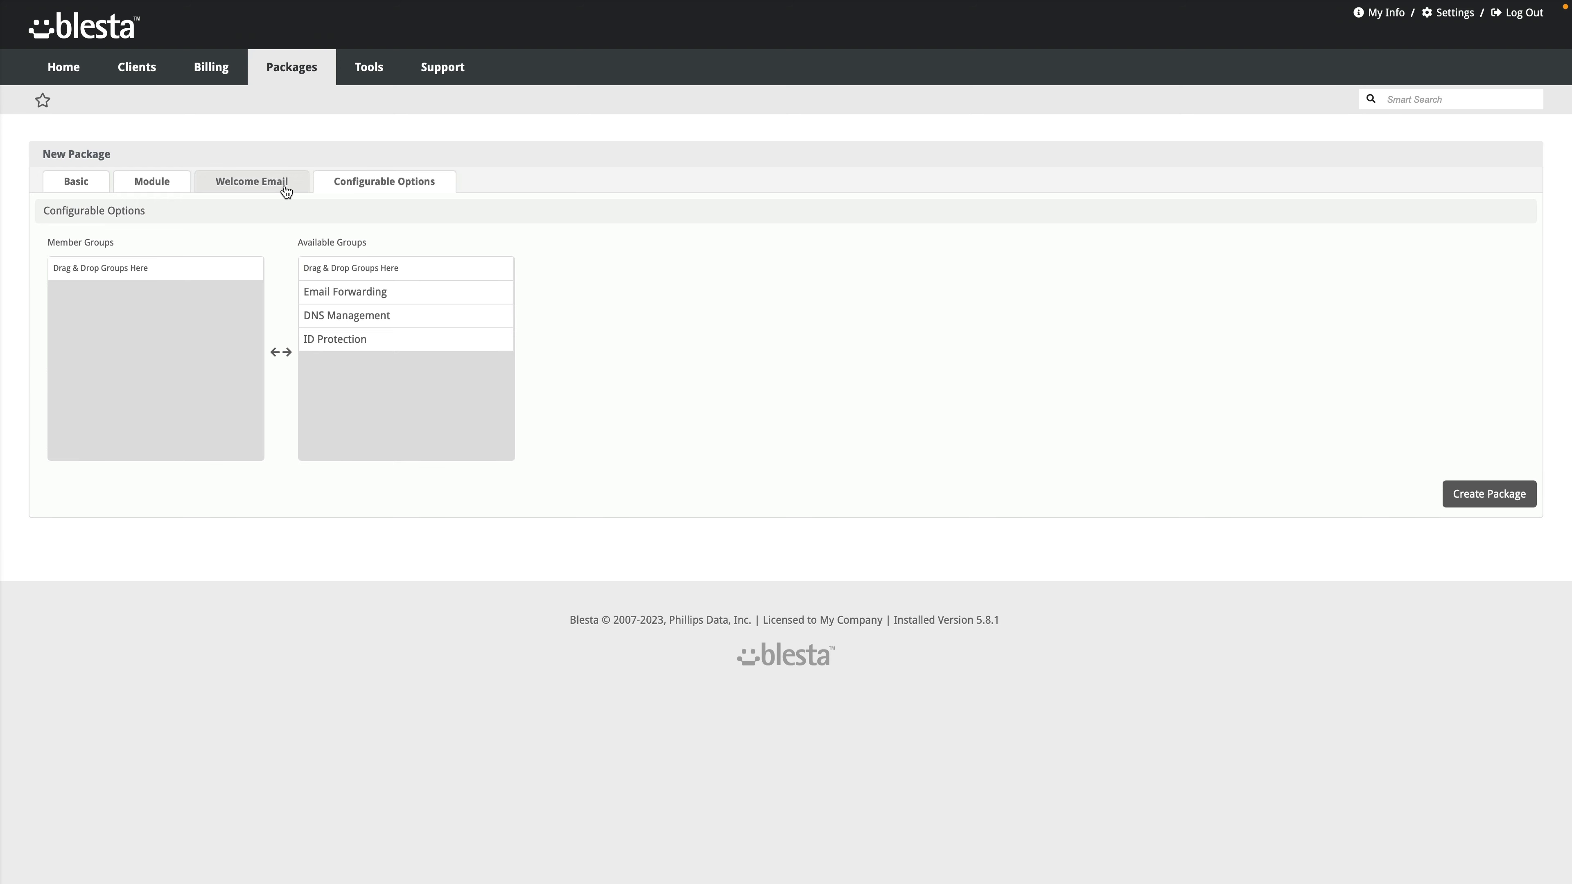
pyautogui.click(260, 193)
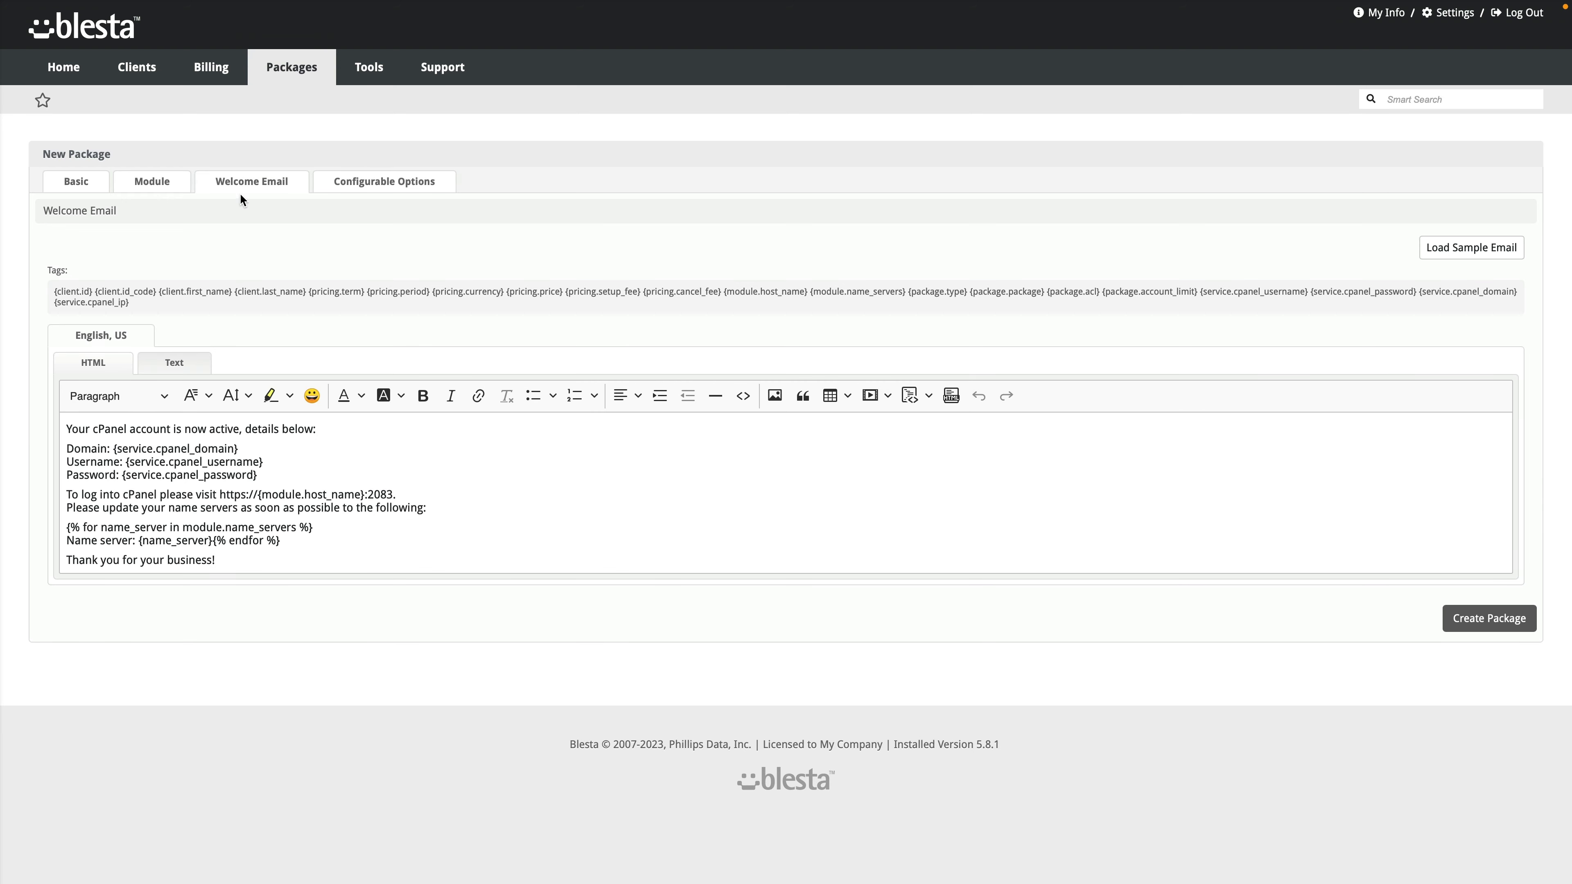
pyautogui.click(164, 190)
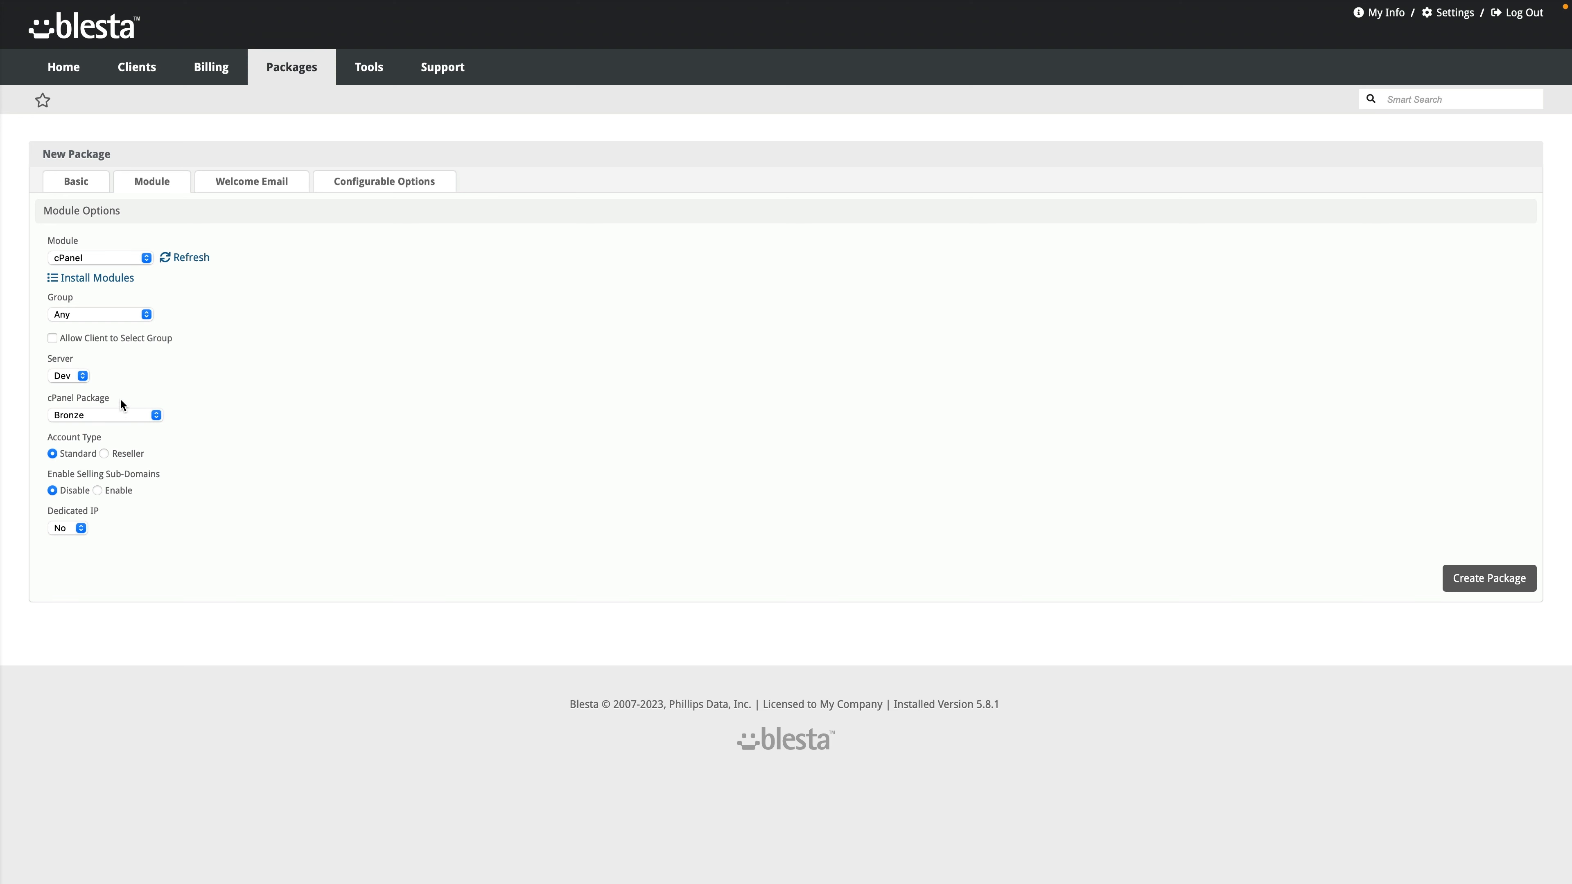
pyautogui.click(94, 186)
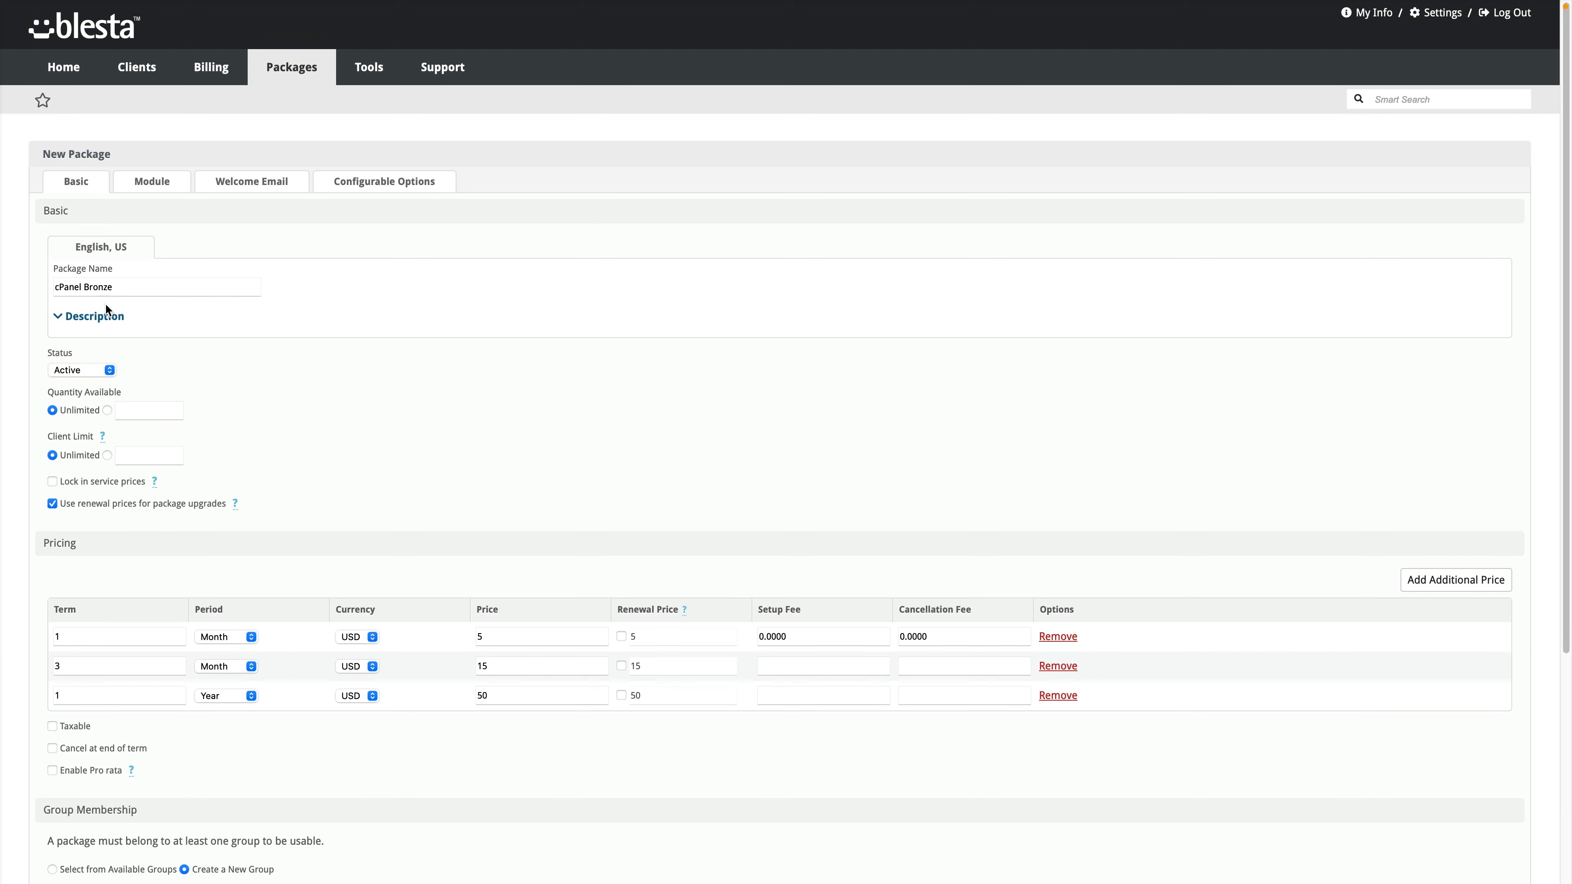
# Step: Describe the package as 'cPanel Bronze 10GB disk', put it in new group 'cPanel Hosting', and create it
pyautogui.click(65, 318)
pyautogui.click(168, 421)
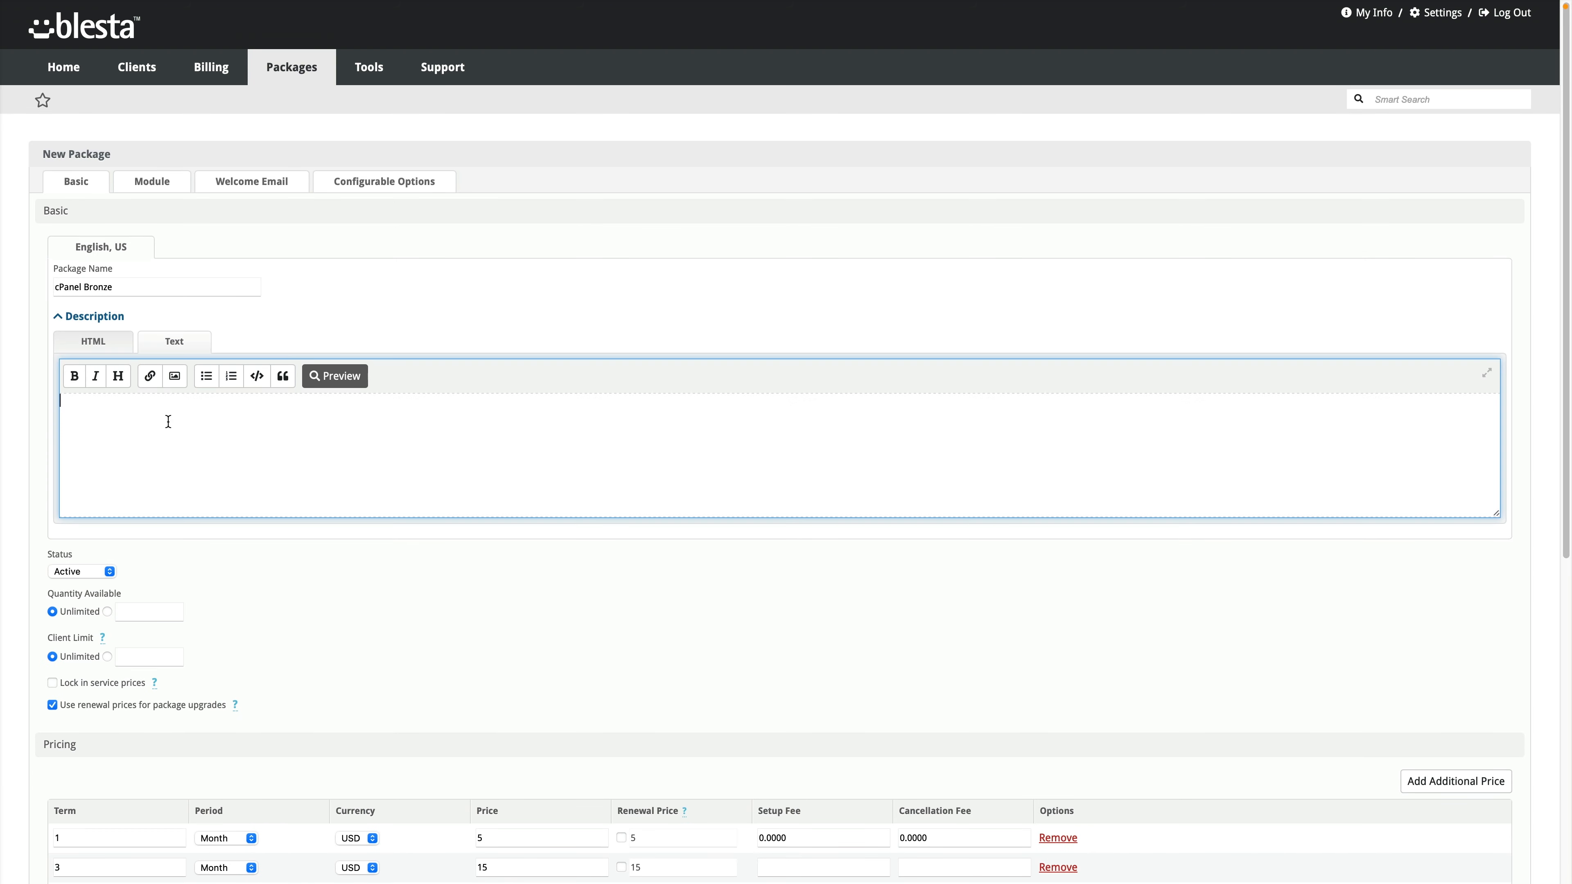
pyautogui.write('cPanel Bro')
pyautogui.write('nze ')
pyautogui.write('10G')
pyautogui.write('B disk')
pyautogui.scroll(-6, 179, 542)
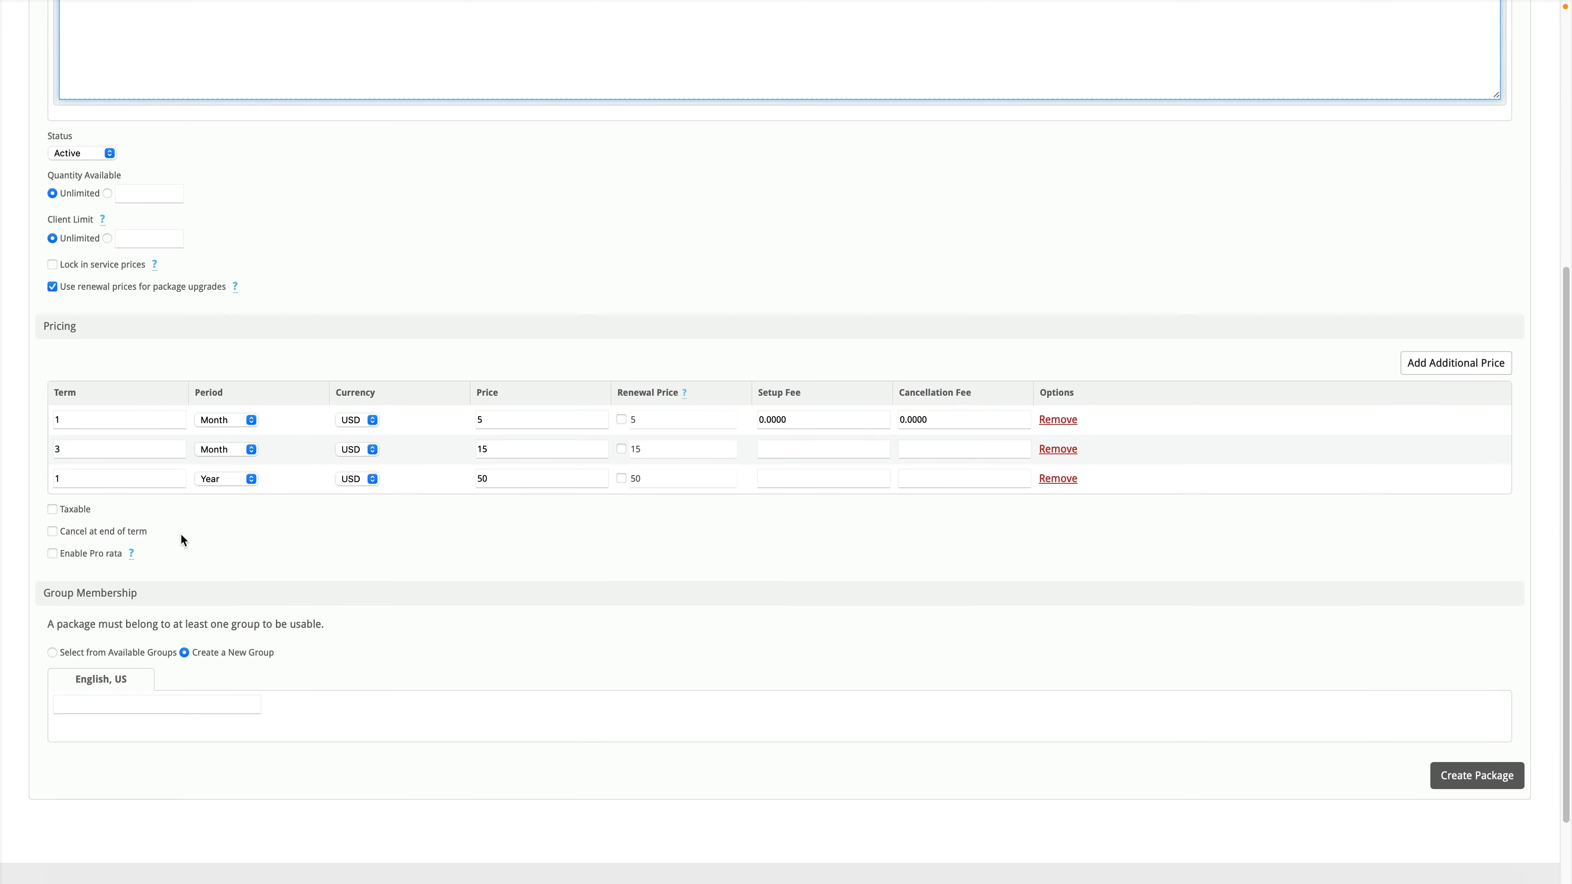
pyautogui.scroll(-1, 180, 544)
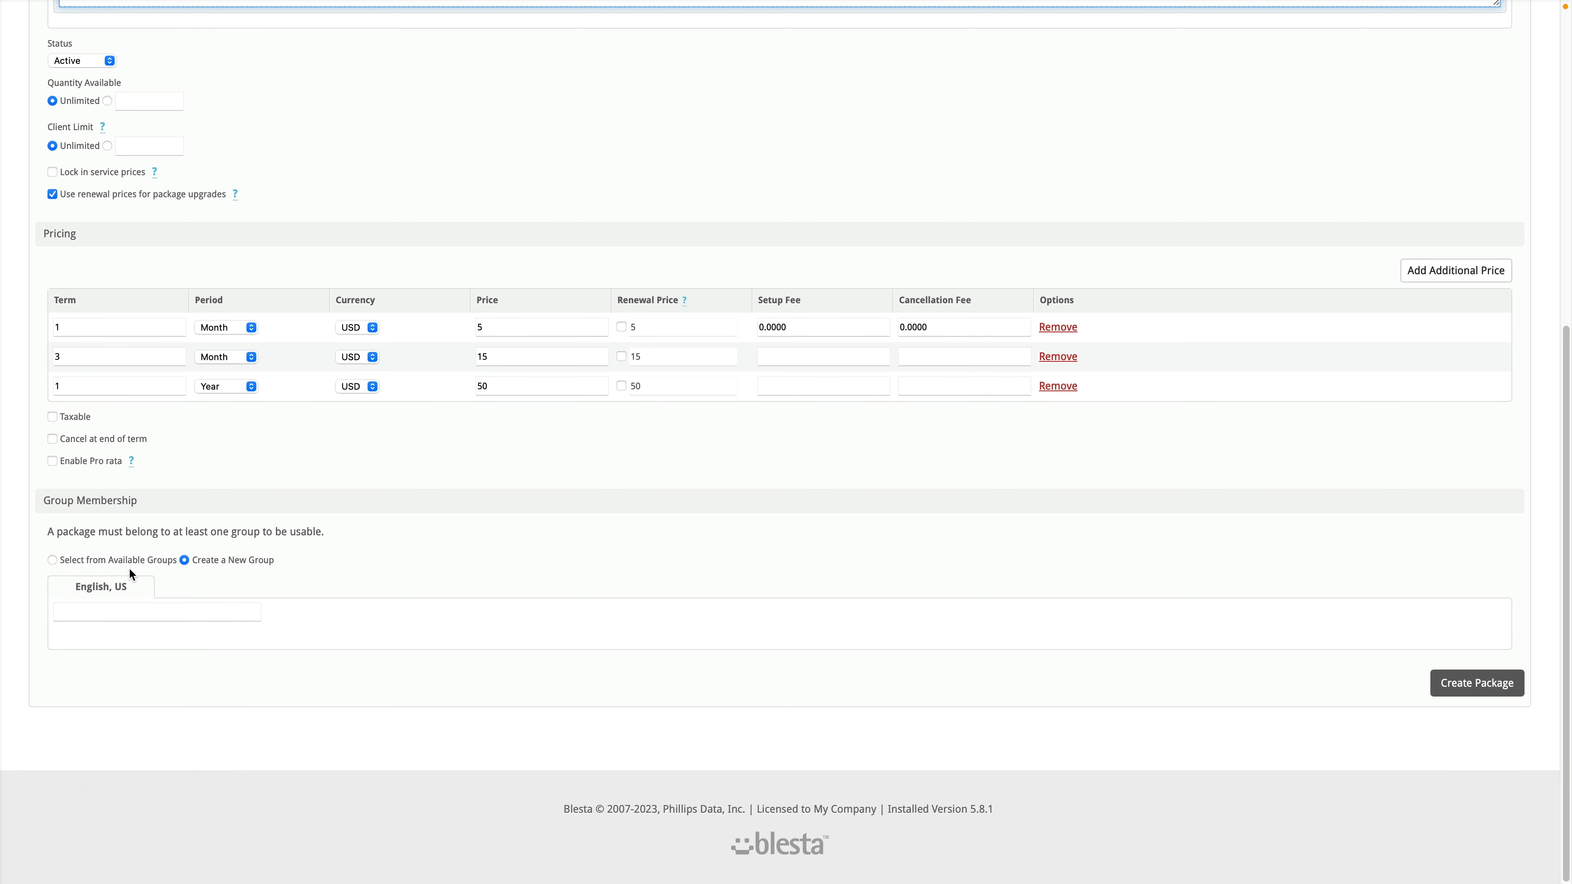
pyautogui.click(233, 558)
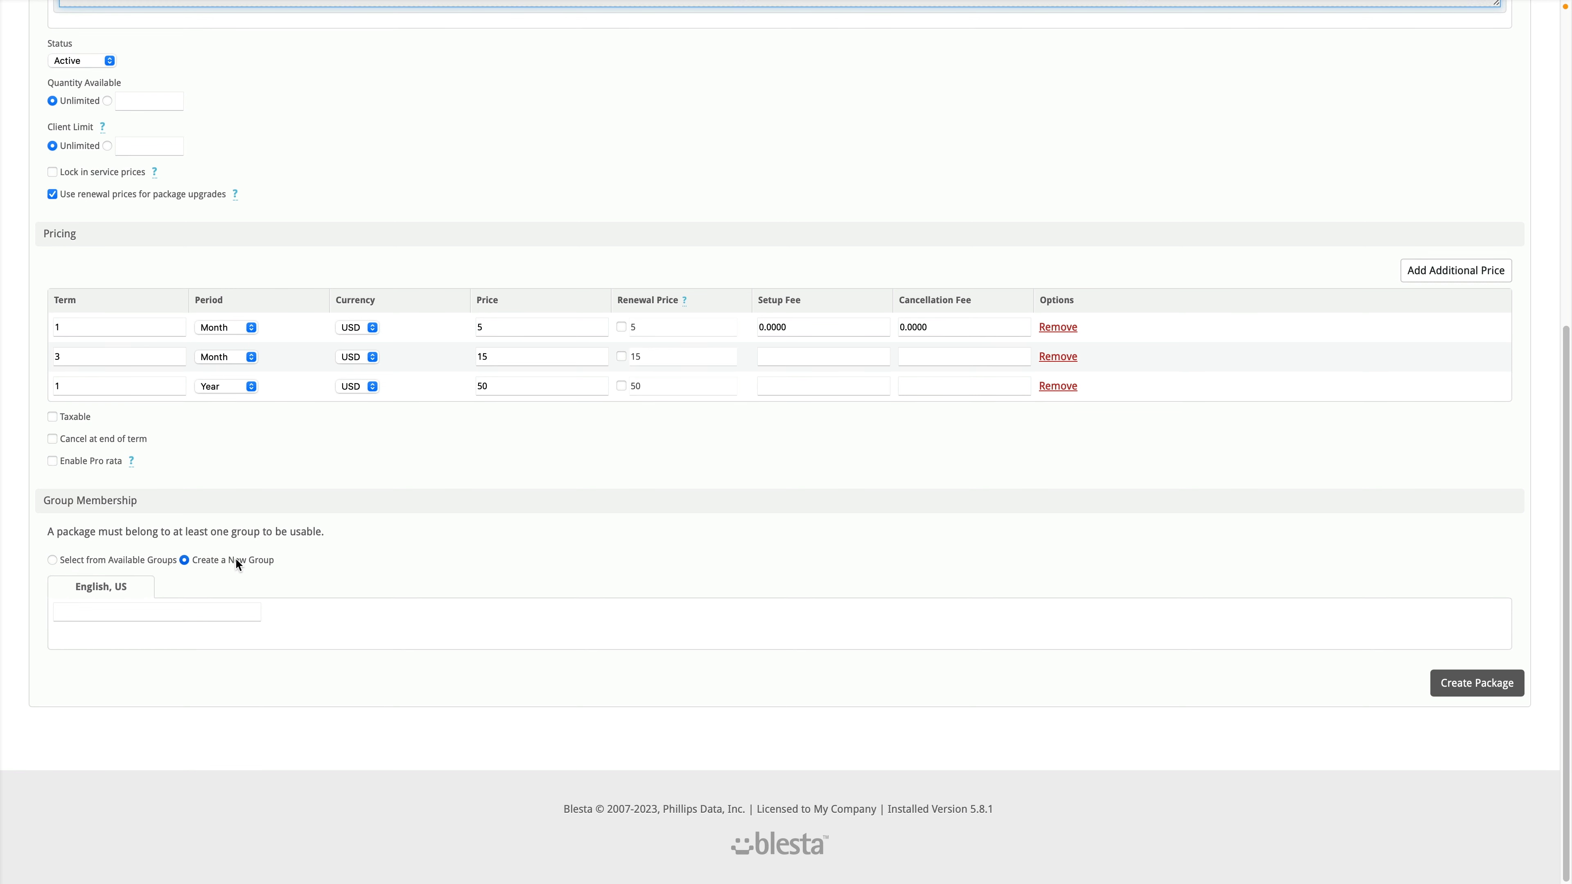
pyautogui.click(208, 614)
pyautogui.write('cPanel')
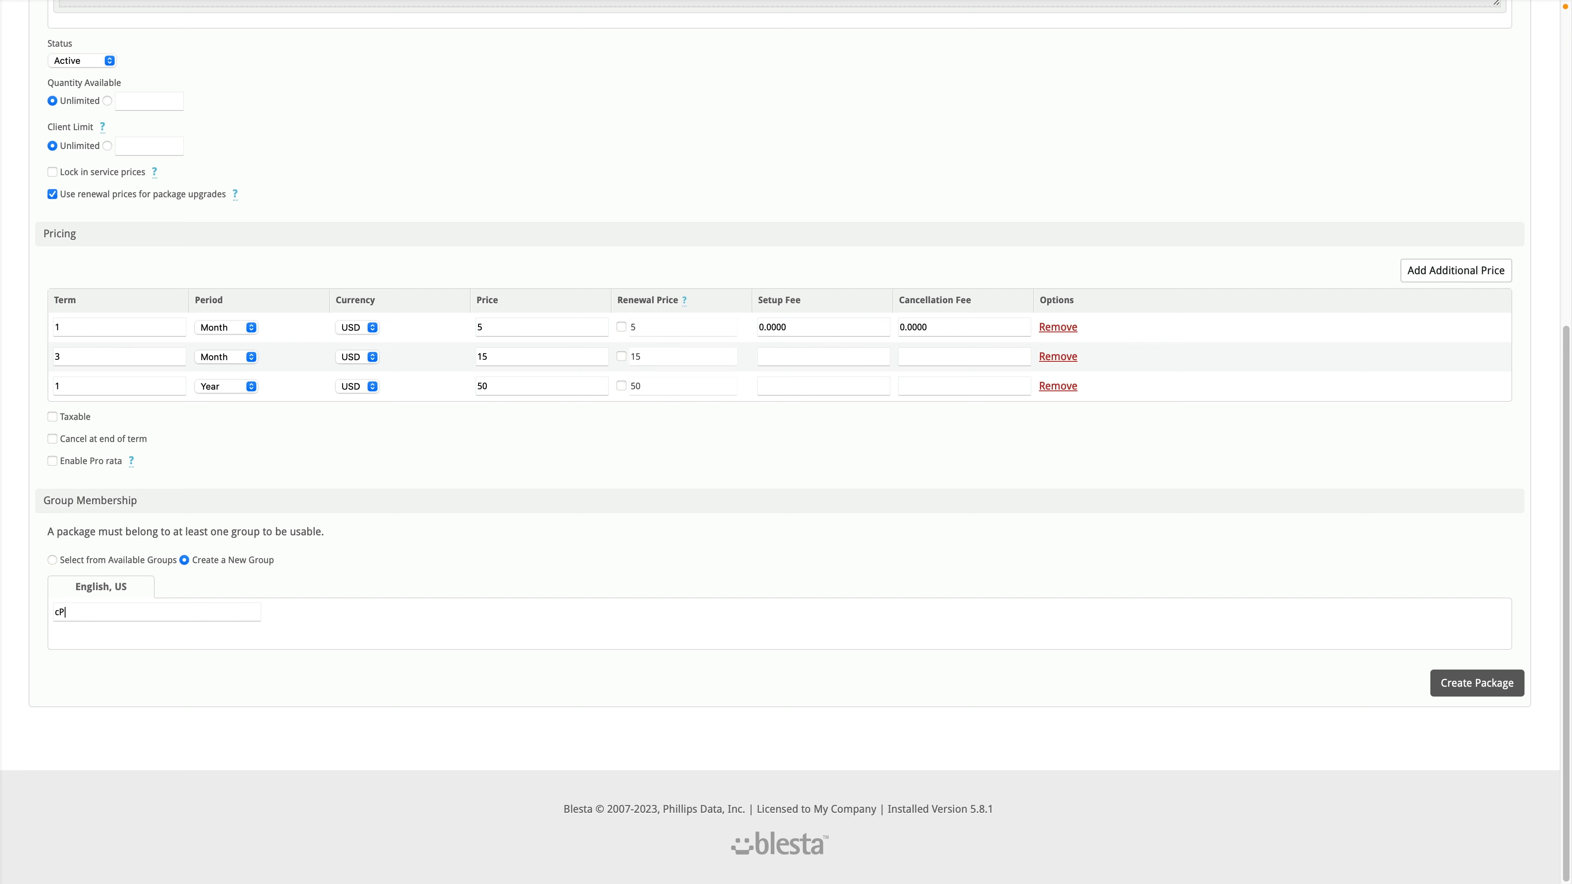
pyautogui.write(' Hosting')
pyautogui.click(1503, 689)
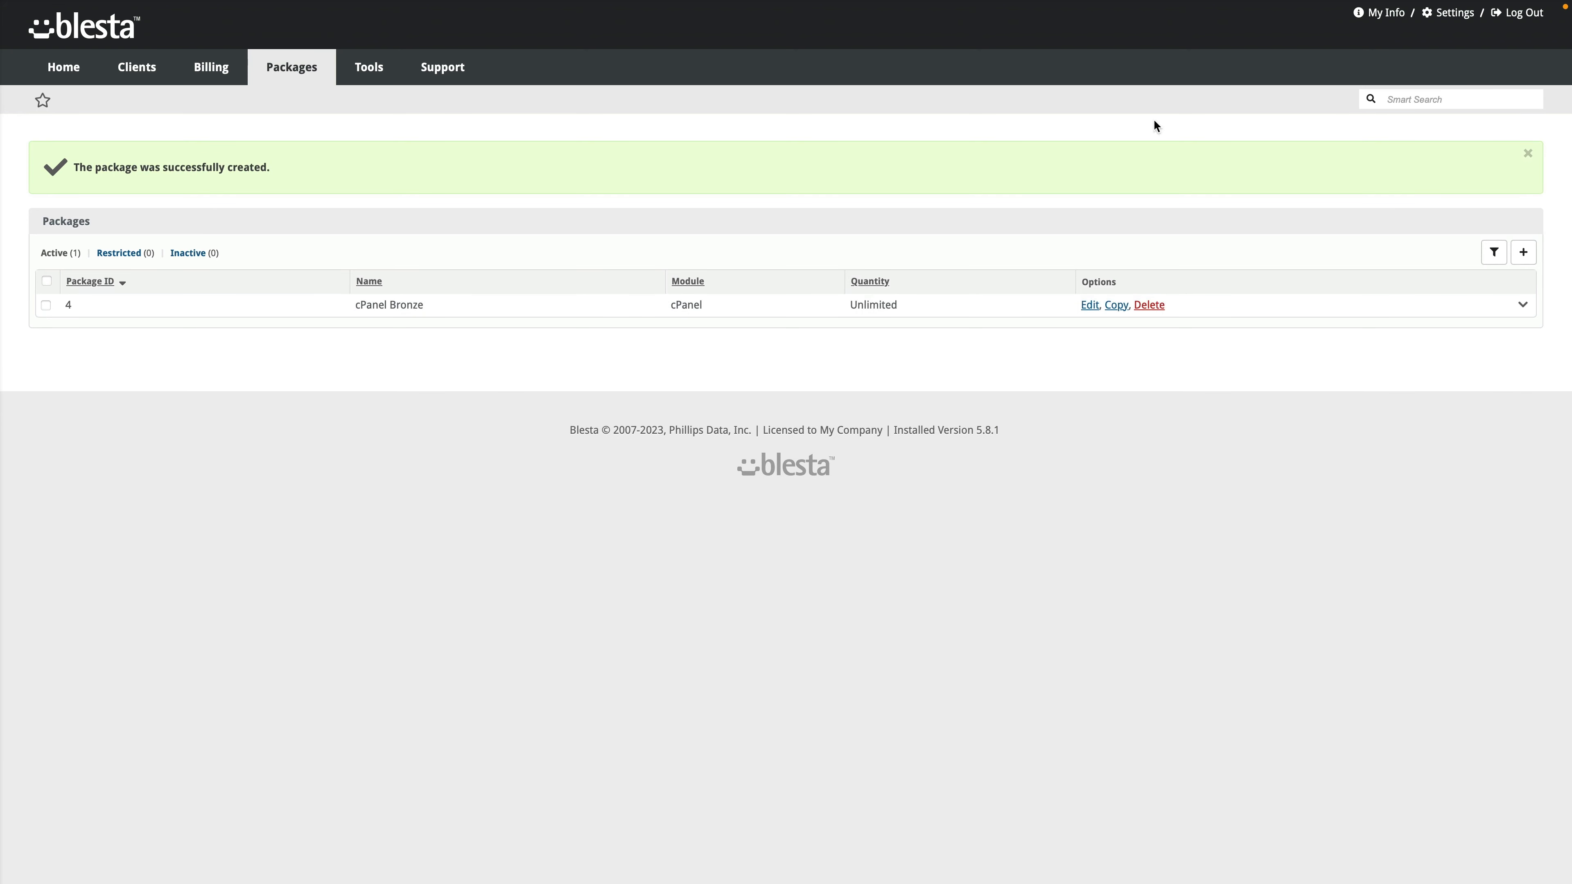
# Step: Edit the cPanel Los Angeles group to include the Dev server, then reopen Packages
pyautogui.click(1455, 13)
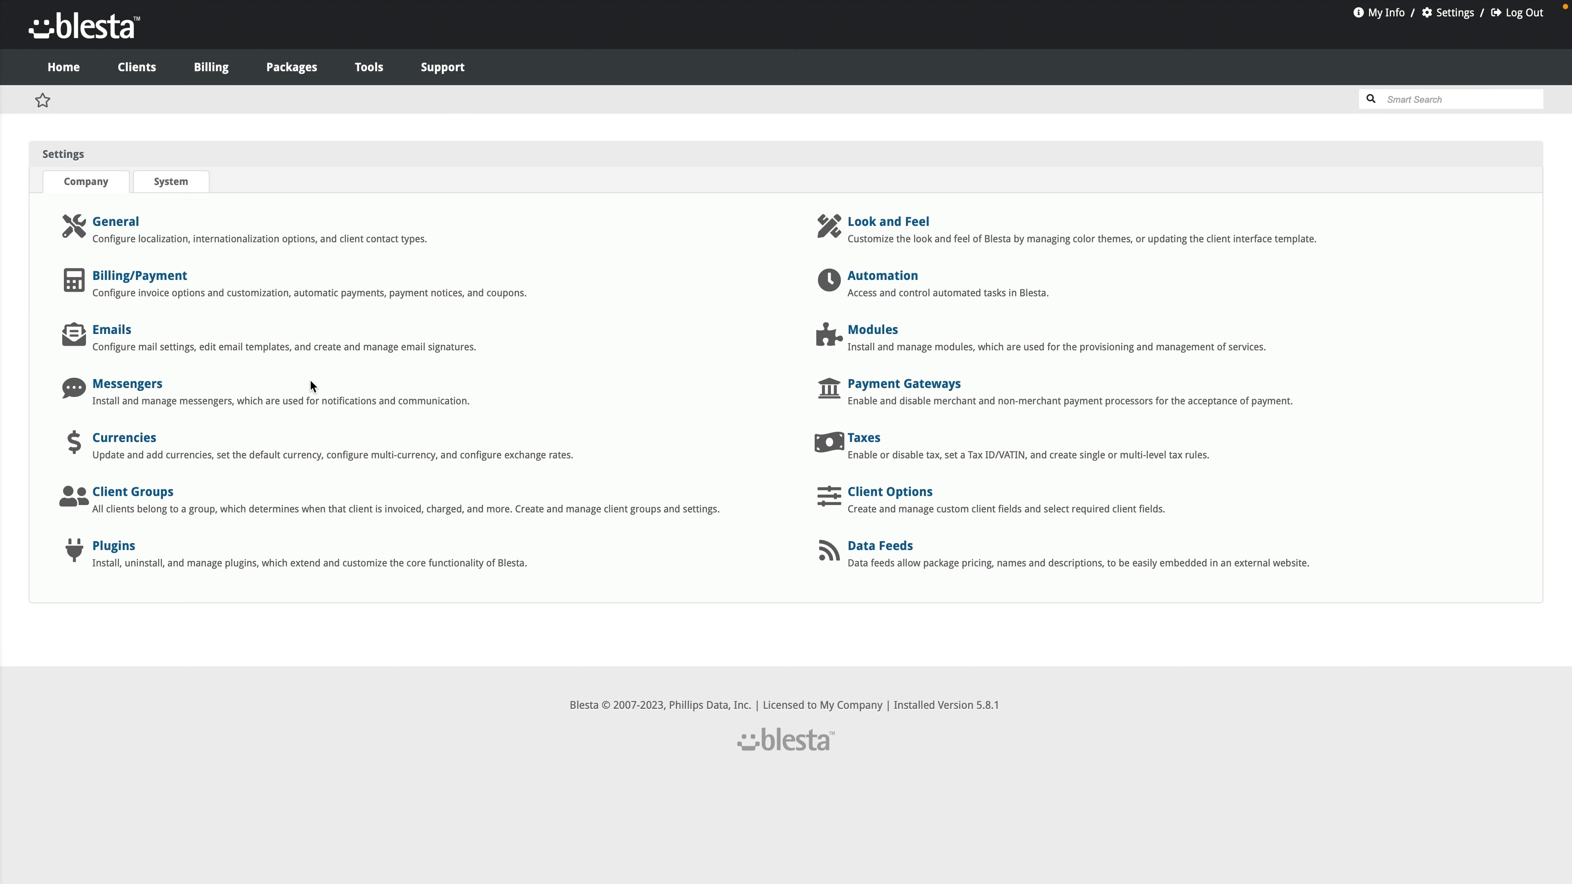
pyautogui.click(885, 334)
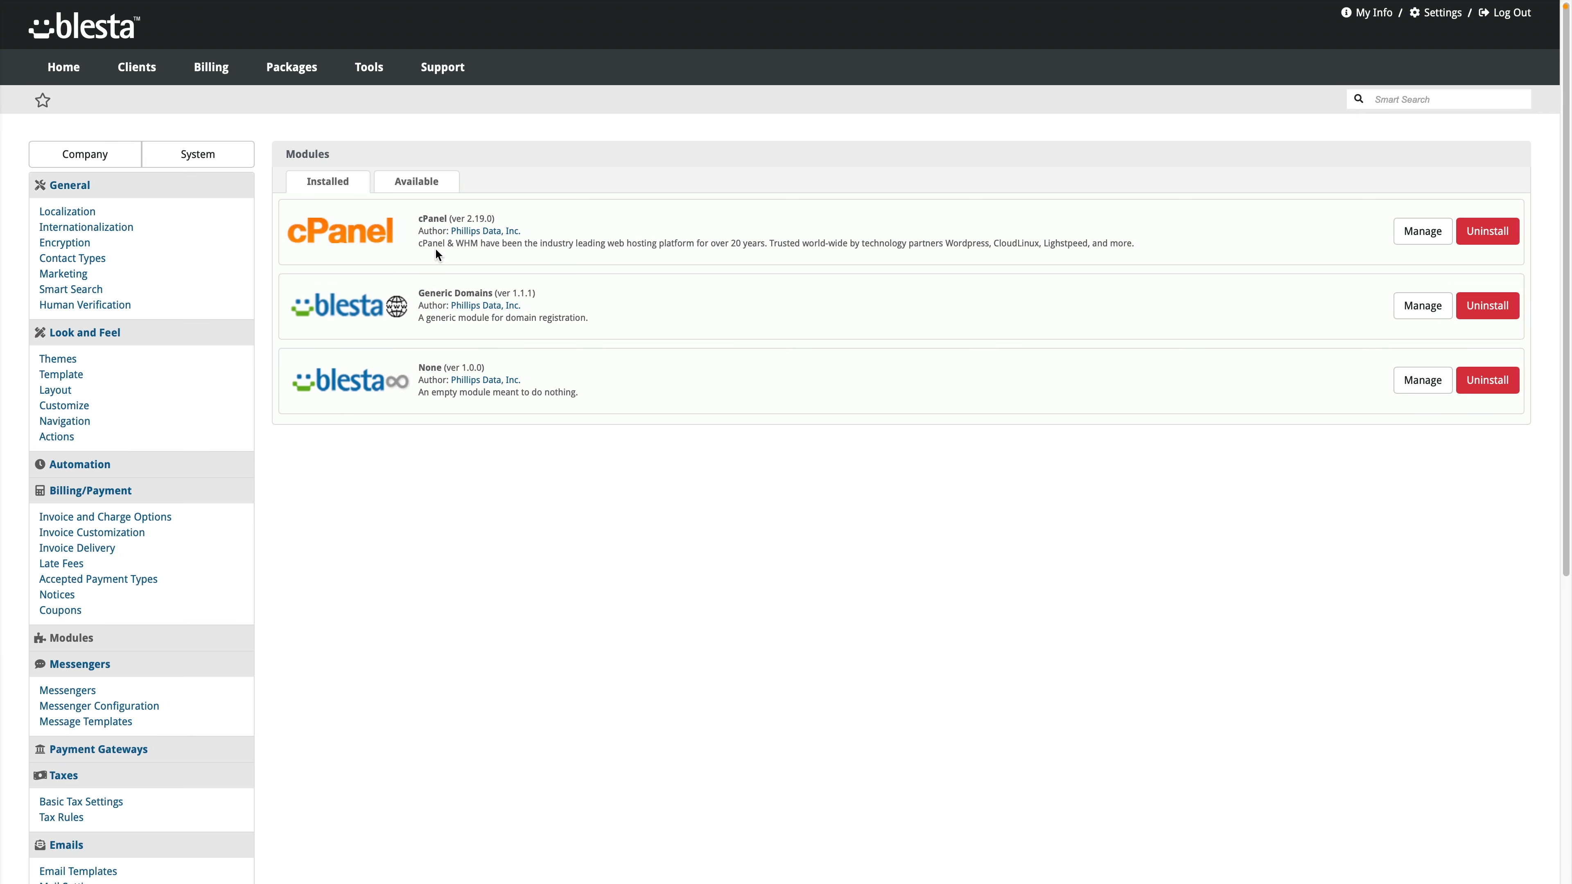
pyautogui.click(1409, 239)
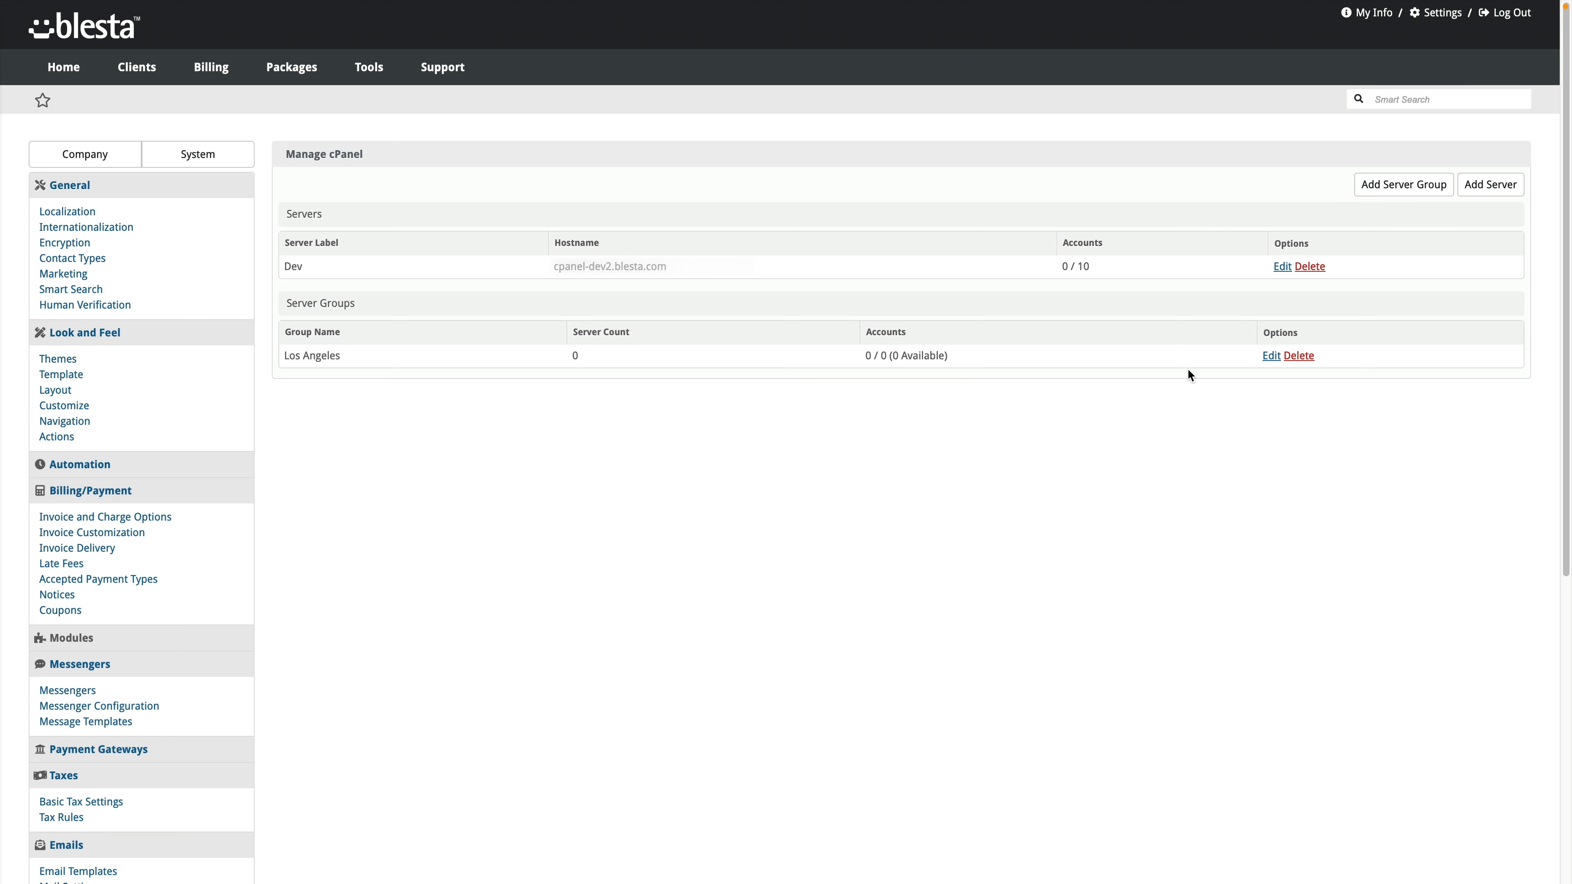
pyautogui.click(1270, 356)
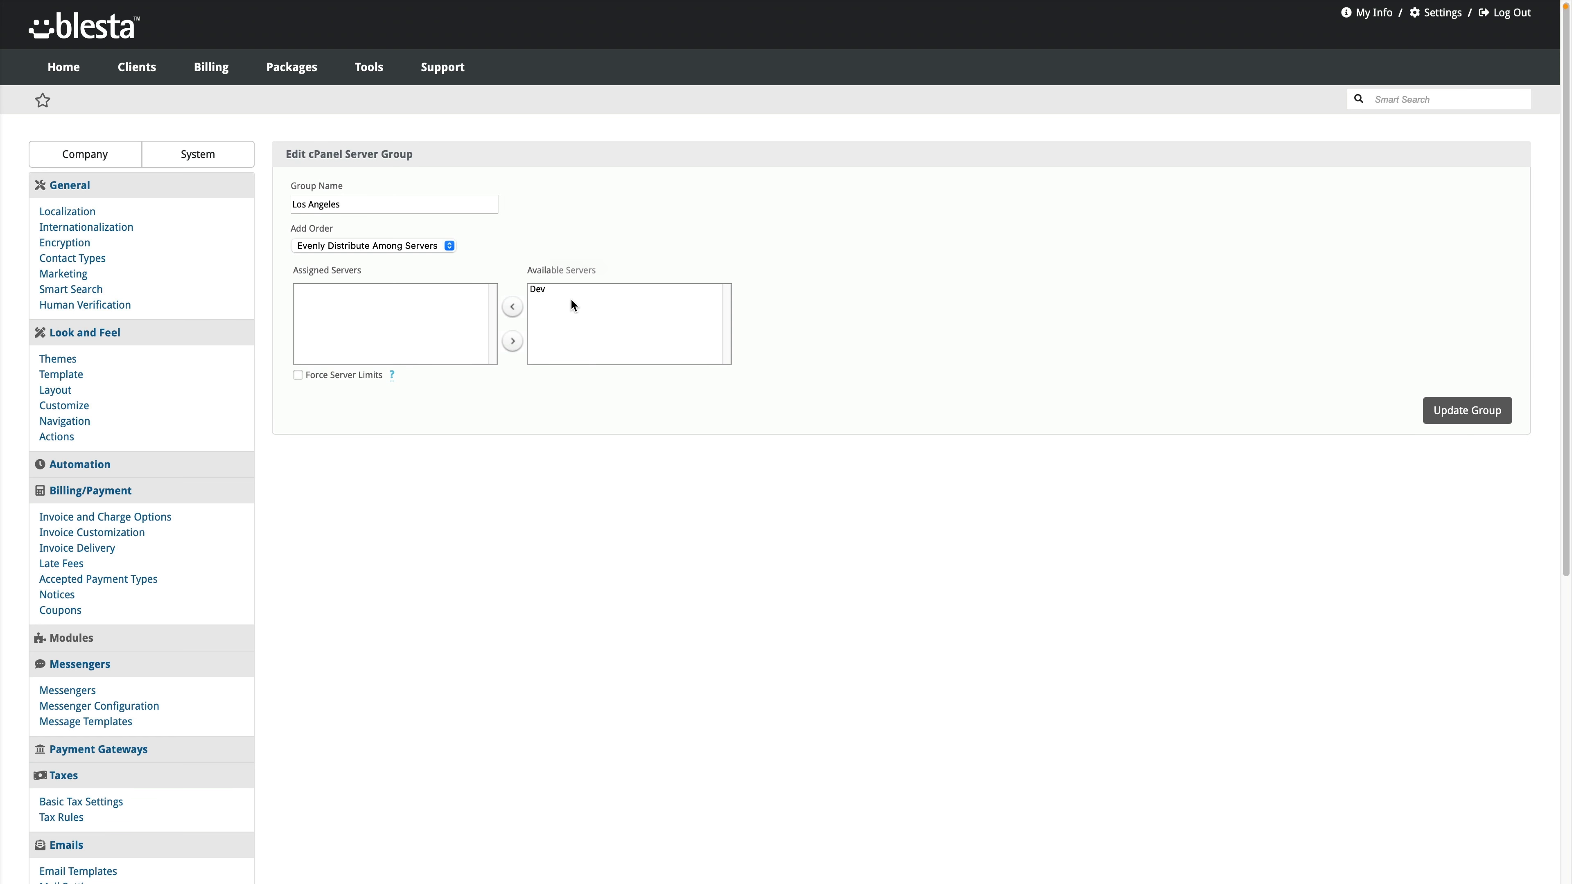
pyautogui.click(539, 289)
pyautogui.click(513, 307)
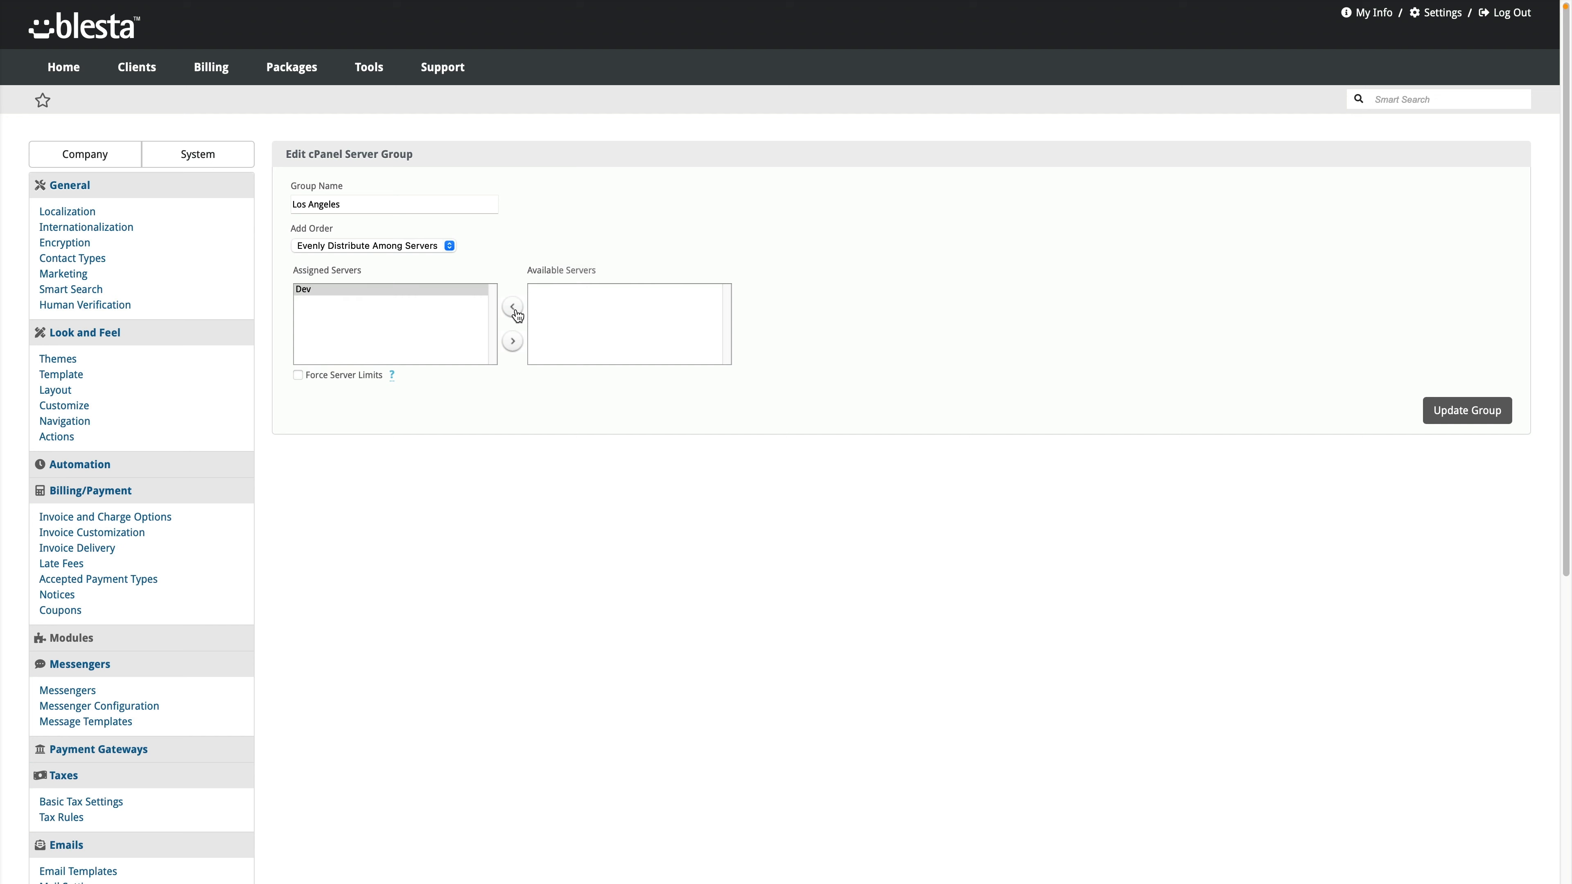
pyautogui.click(1487, 422)
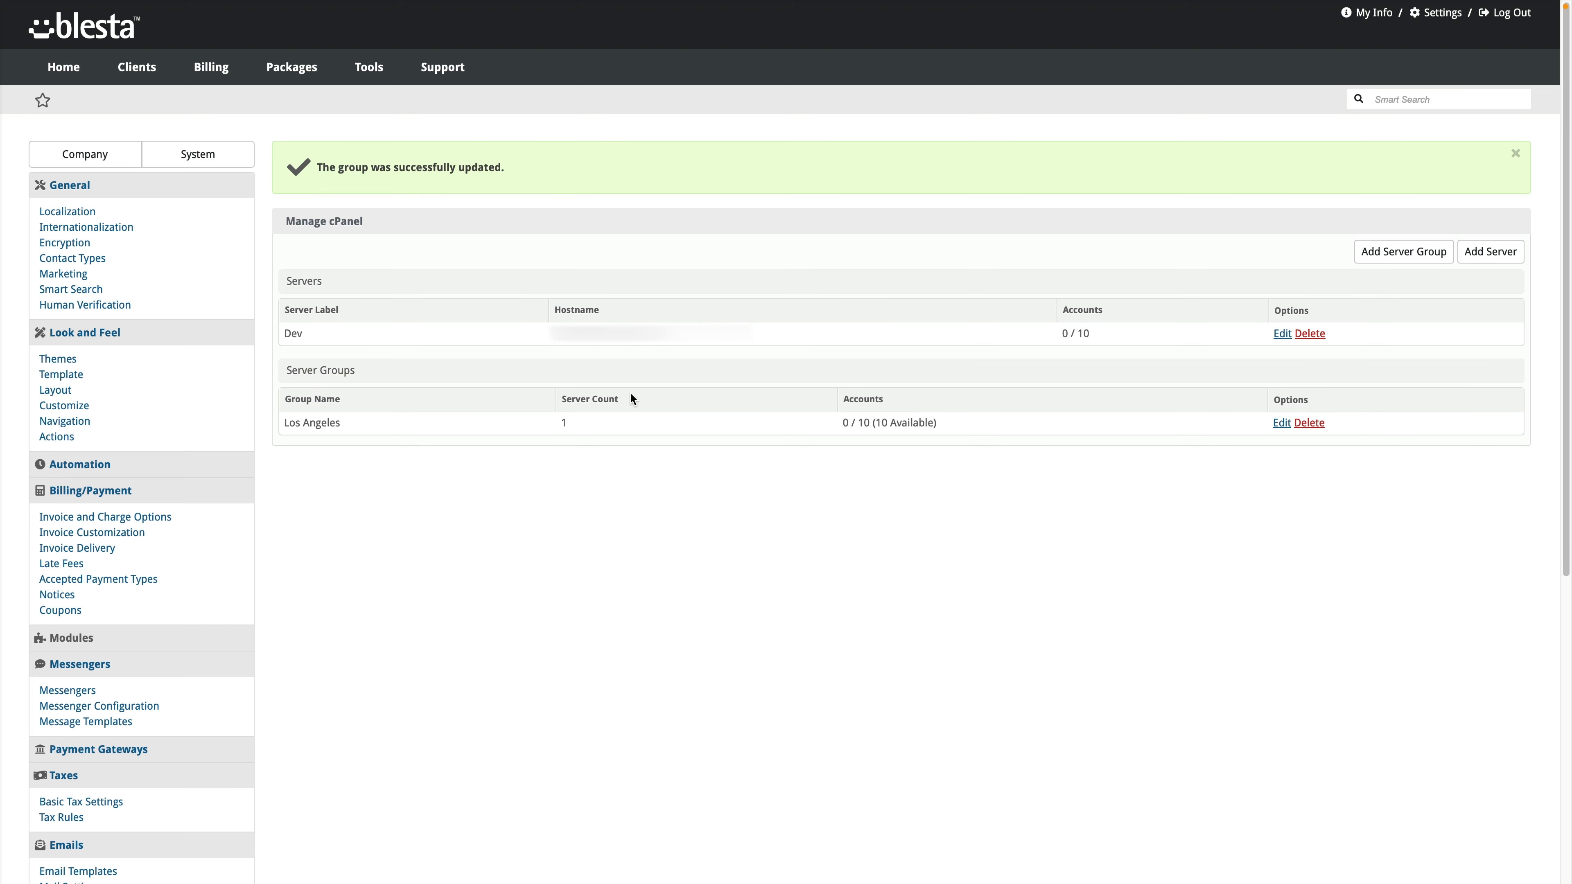
pyautogui.click(288, 98)
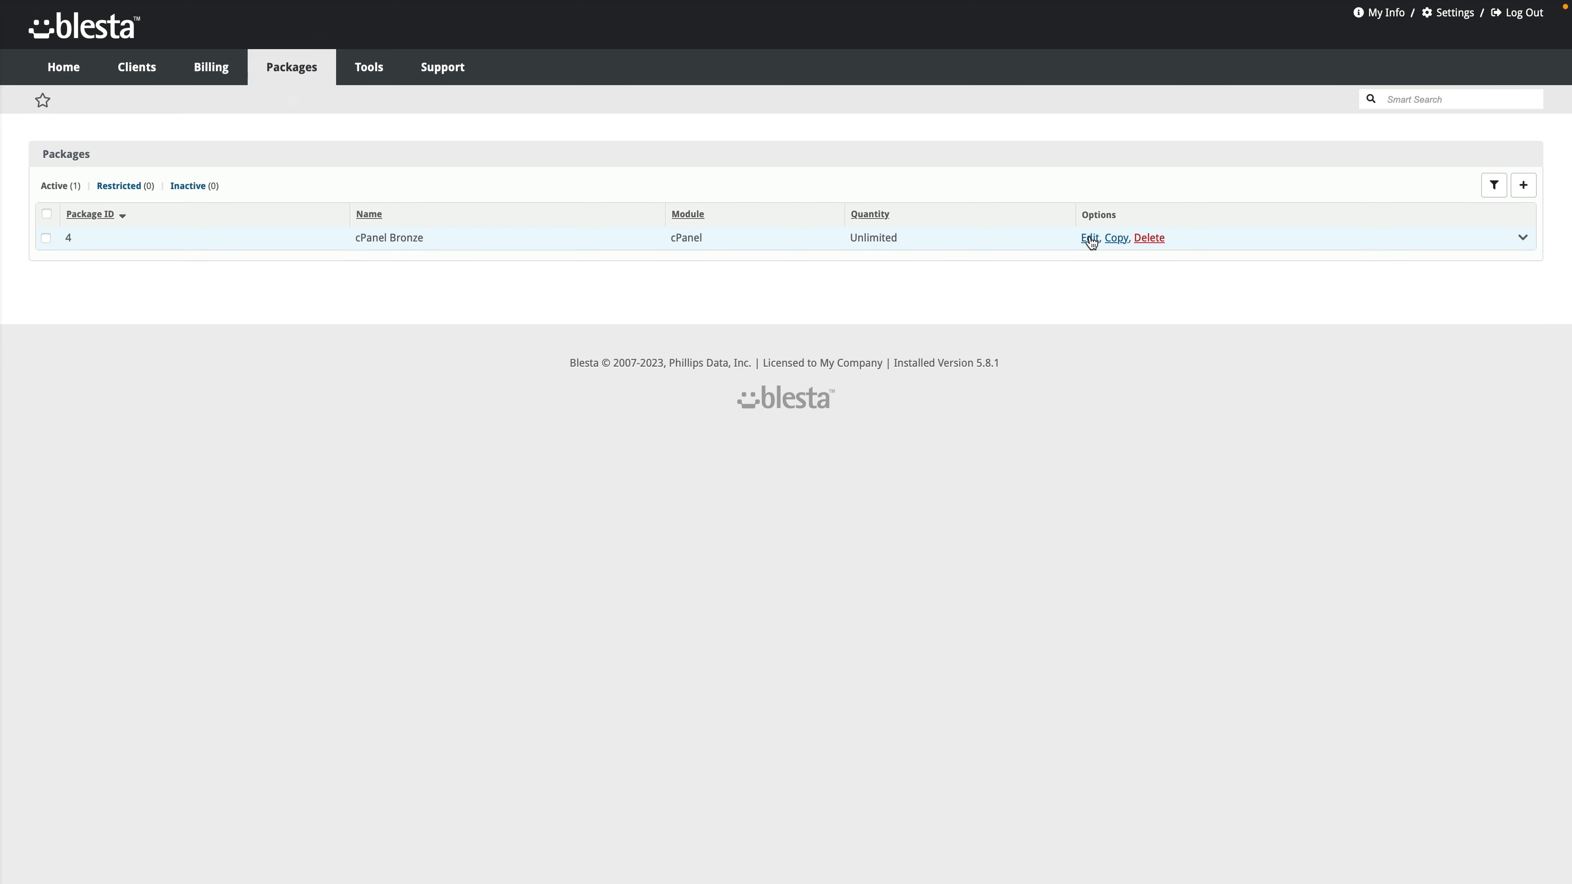
pyautogui.click(1035, 246)
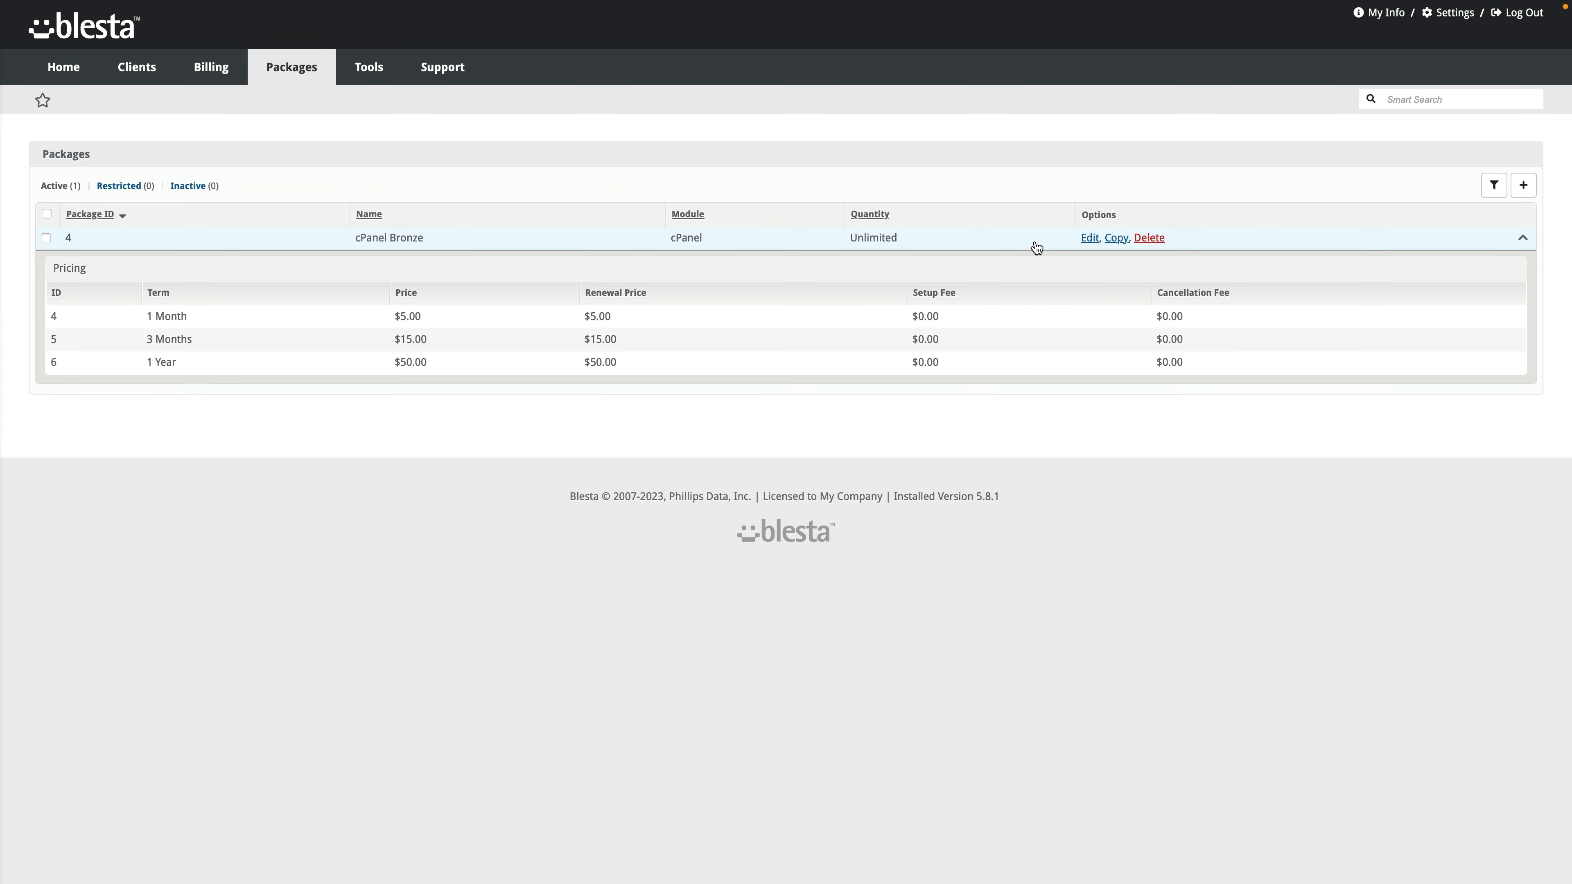
pyautogui.click(1035, 246)
pyautogui.click(1035, 246)
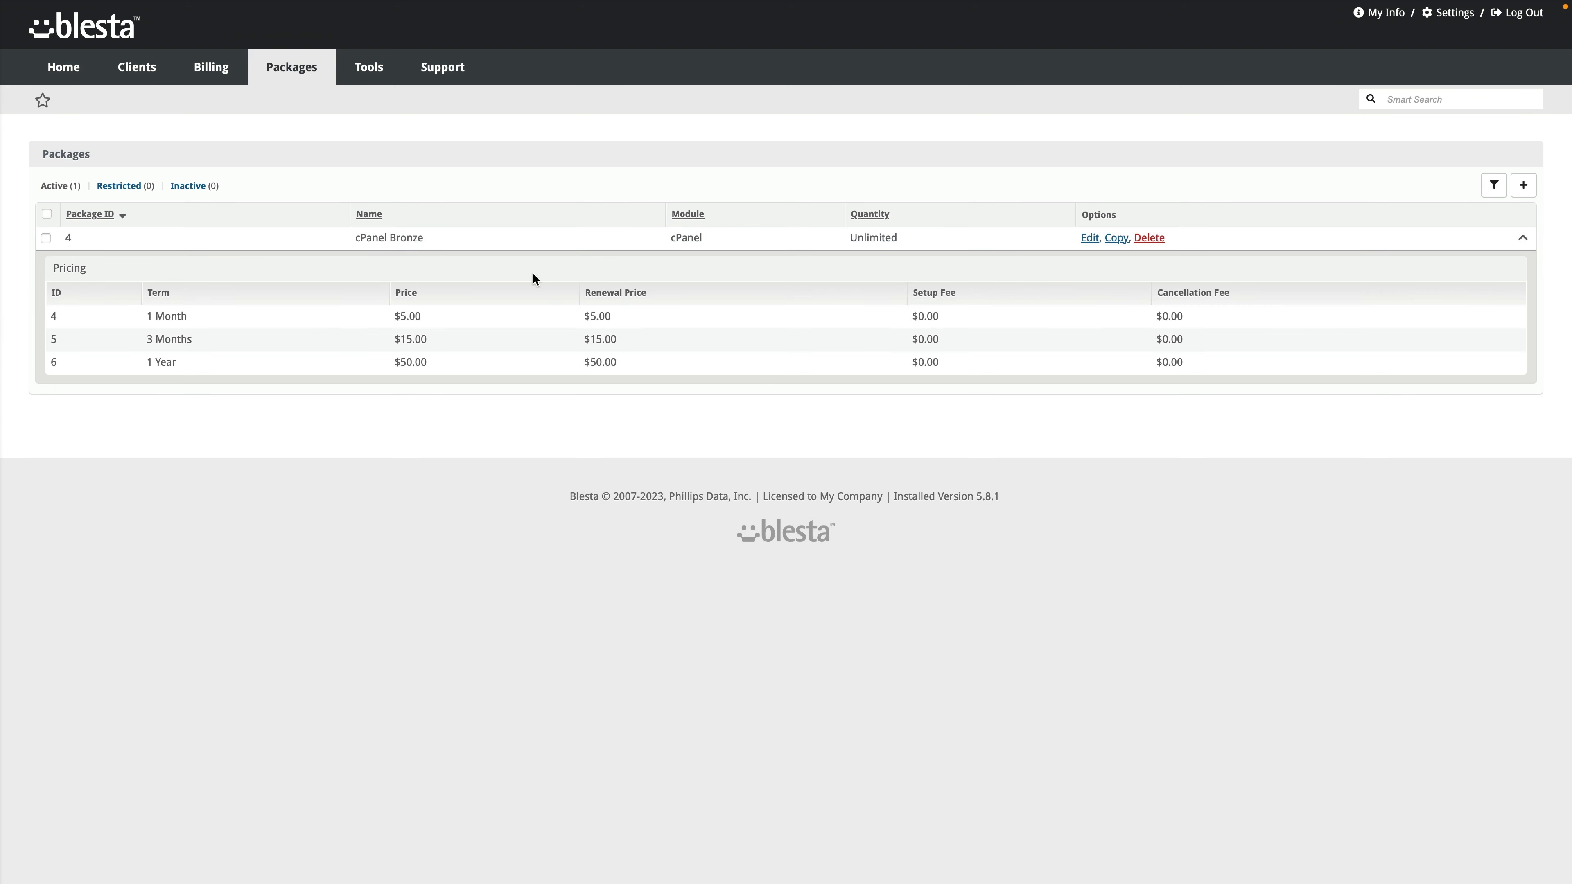
pyautogui.click(273, 239)
pyautogui.click(262, 246)
pyautogui.tripleClick(250, 356)
pyautogui.click(983, 242)
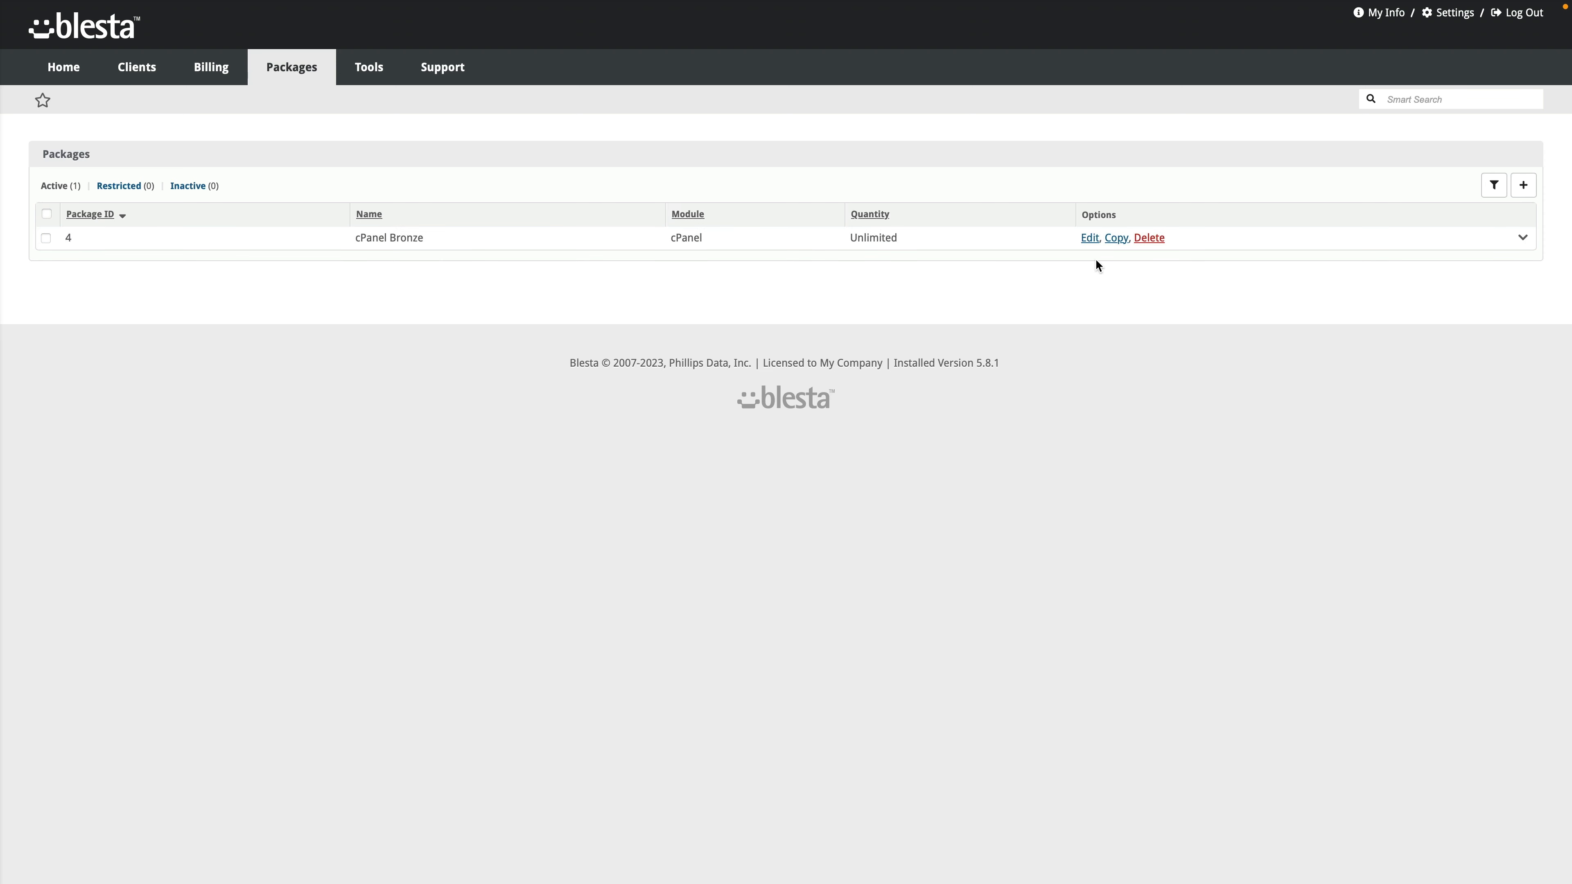
# Step: Copy cPanel Bronze as a new package named cPanel Silver with 20GB disk in the description
pyautogui.click(1117, 239)
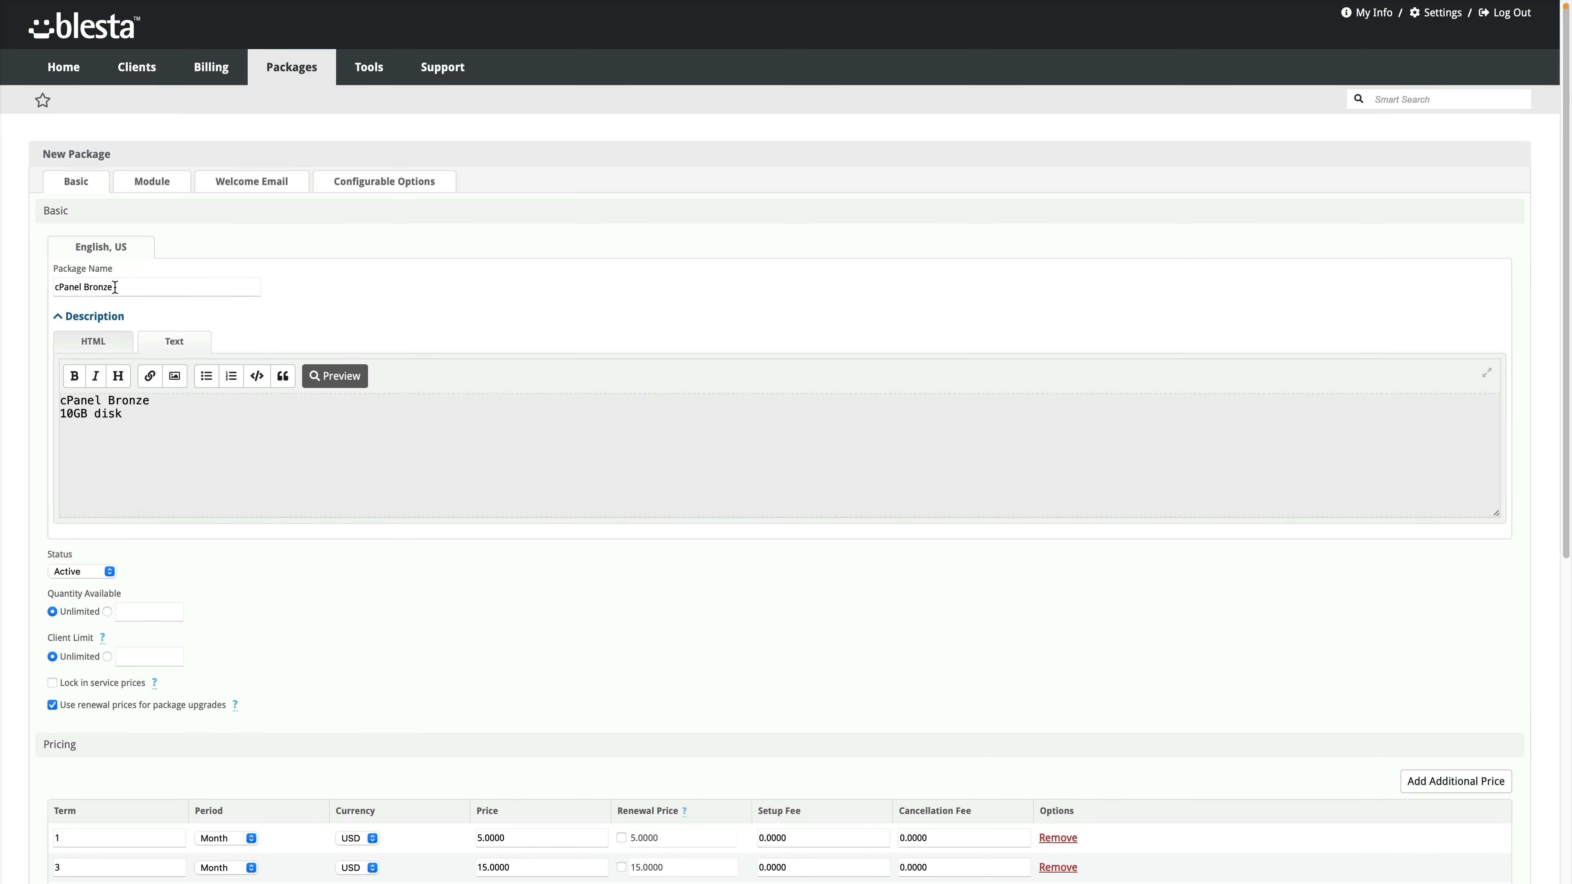
pyautogui.moveTo(113, 287); pyautogui.dragTo(84, 288)
pyautogui.write('Silver')
pyautogui.moveTo(68, 413); pyautogui.dragTo(60, 414)
pyautogui.write('2')
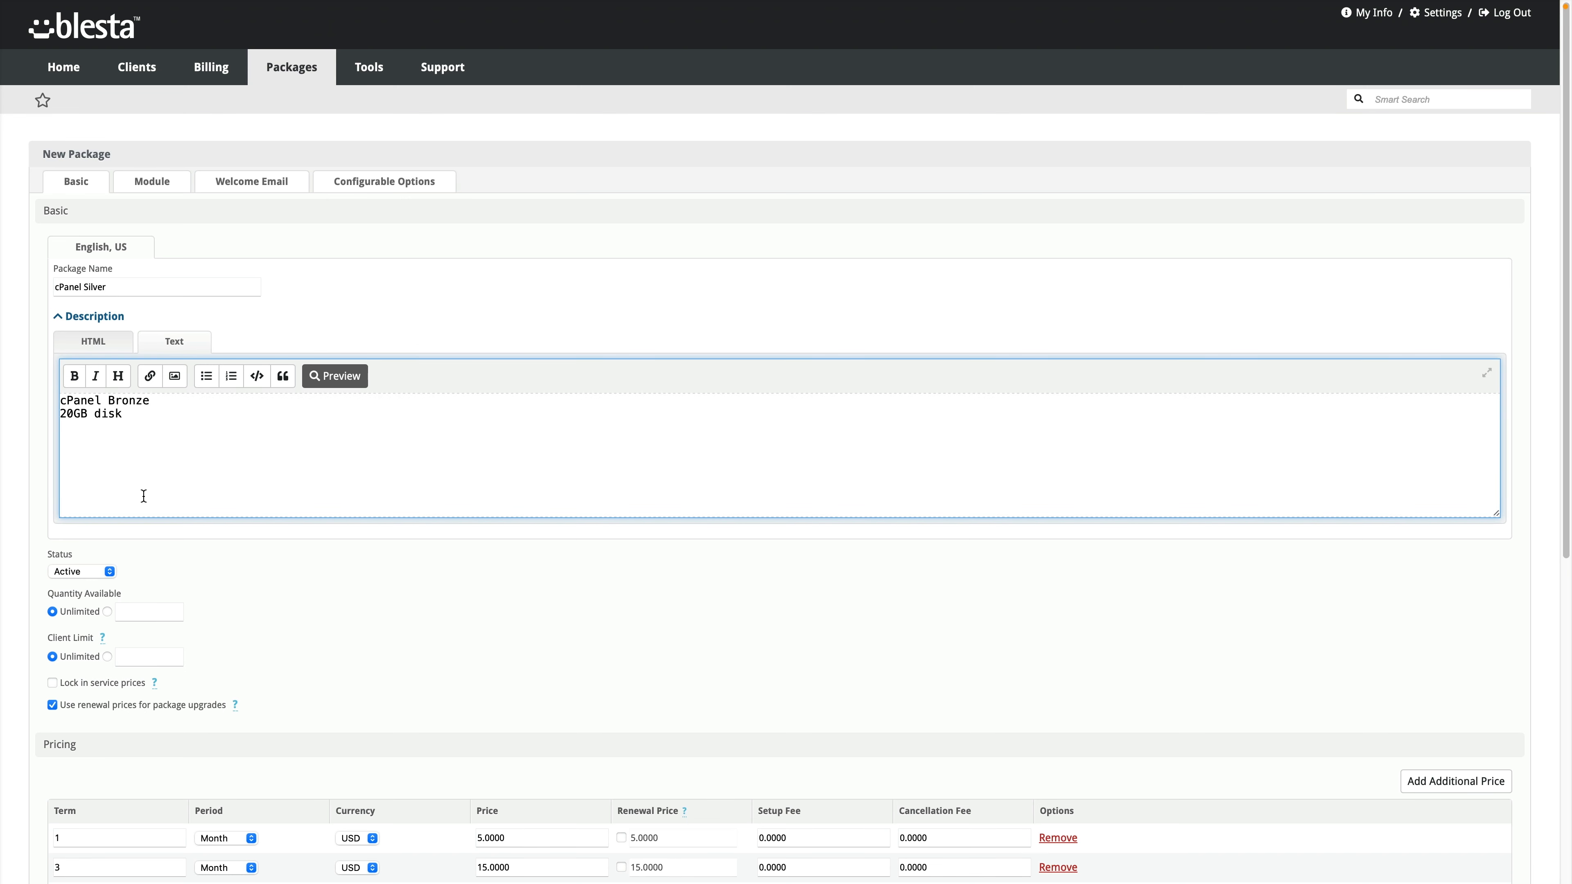
# Step: Set pricing to $10 monthly, $30 quarterly and $100 yearly, and assign the cPanel Hosting group
pyautogui.scroll(-8, 284, 555)
pyautogui.moveTo(485, 349); pyautogui.dragTo(476, 382)
pyautogui.write('10')
pyautogui.write('30')
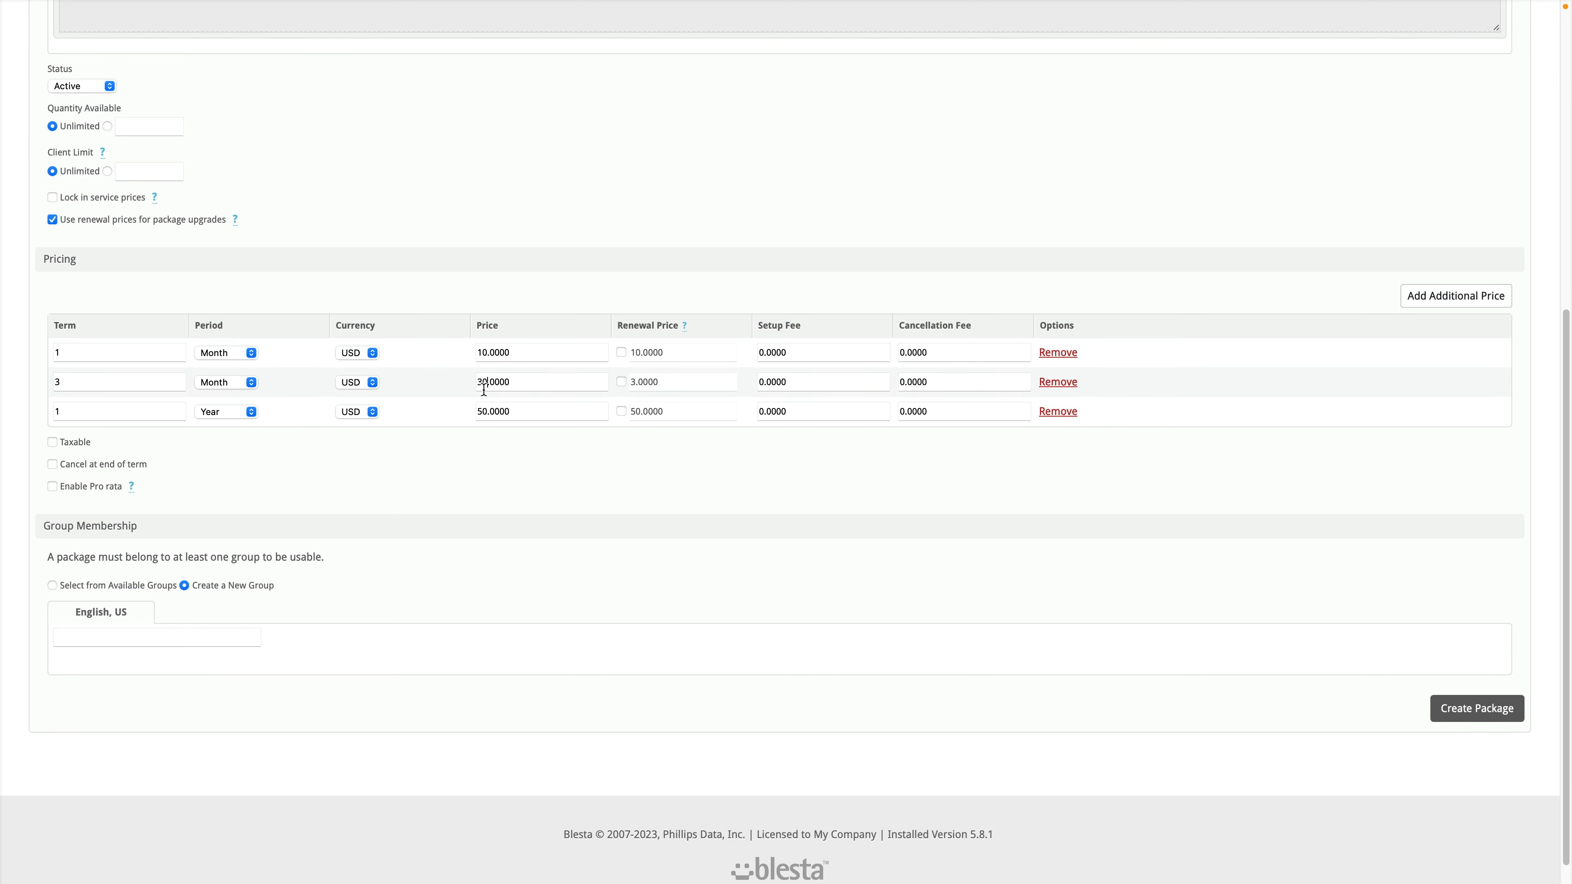
pyautogui.moveTo(481, 414); pyautogui.dragTo(476, 413)
pyautogui.write('10')
pyautogui.click(86, 585)
pyautogui.click(86, 626)
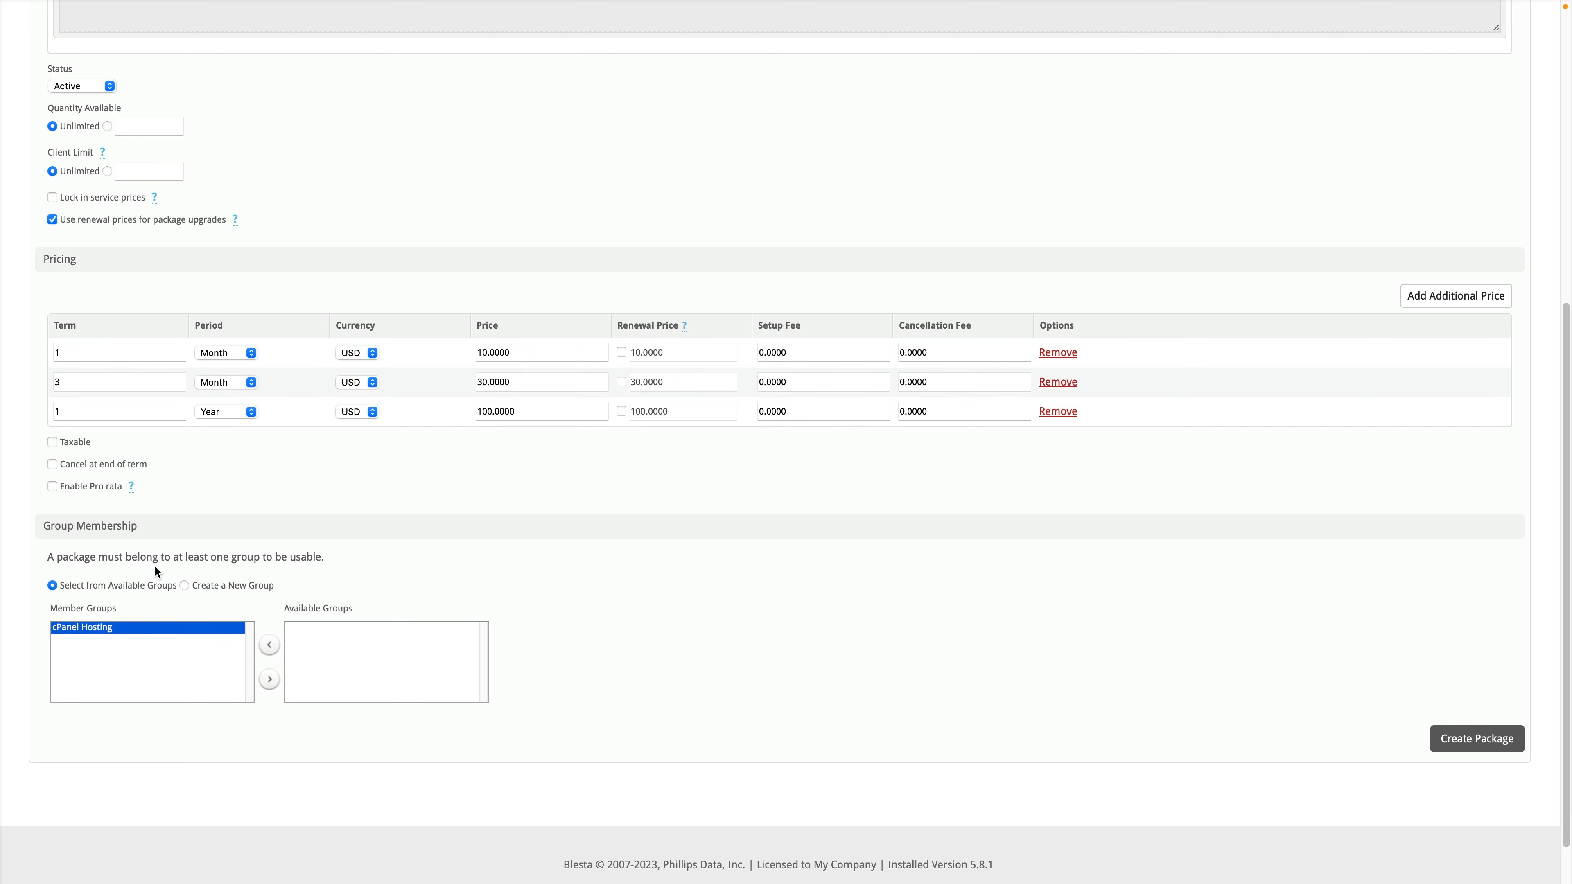
# Step: Choose the Silver cPanel package in module settings and create the cPanel Silver package
pyautogui.scroll(10, 161, 561)
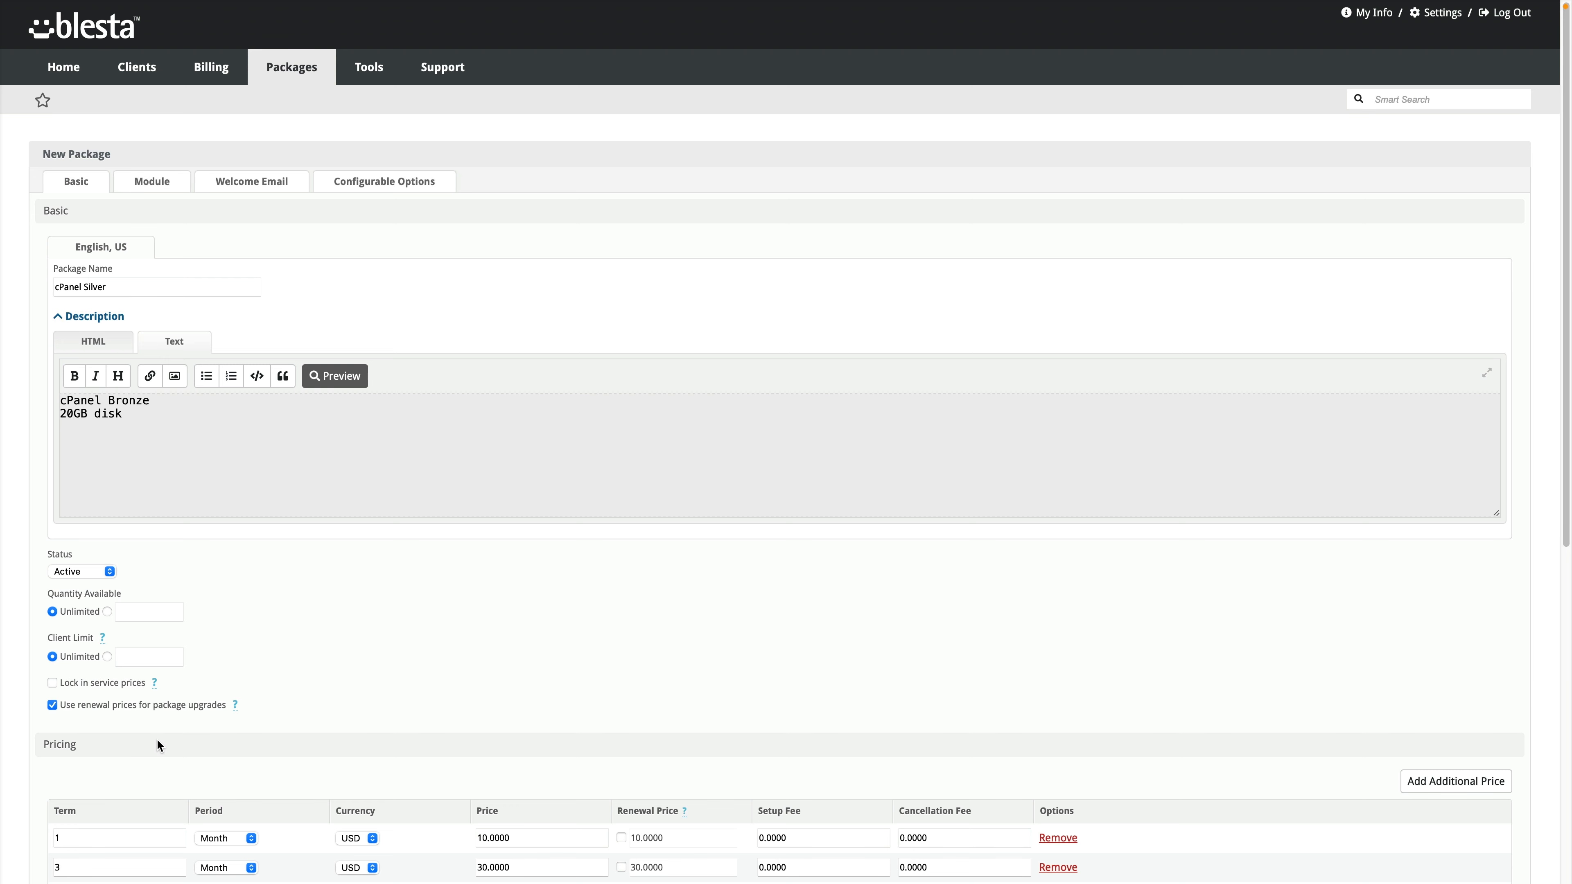
pyautogui.click(162, 182)
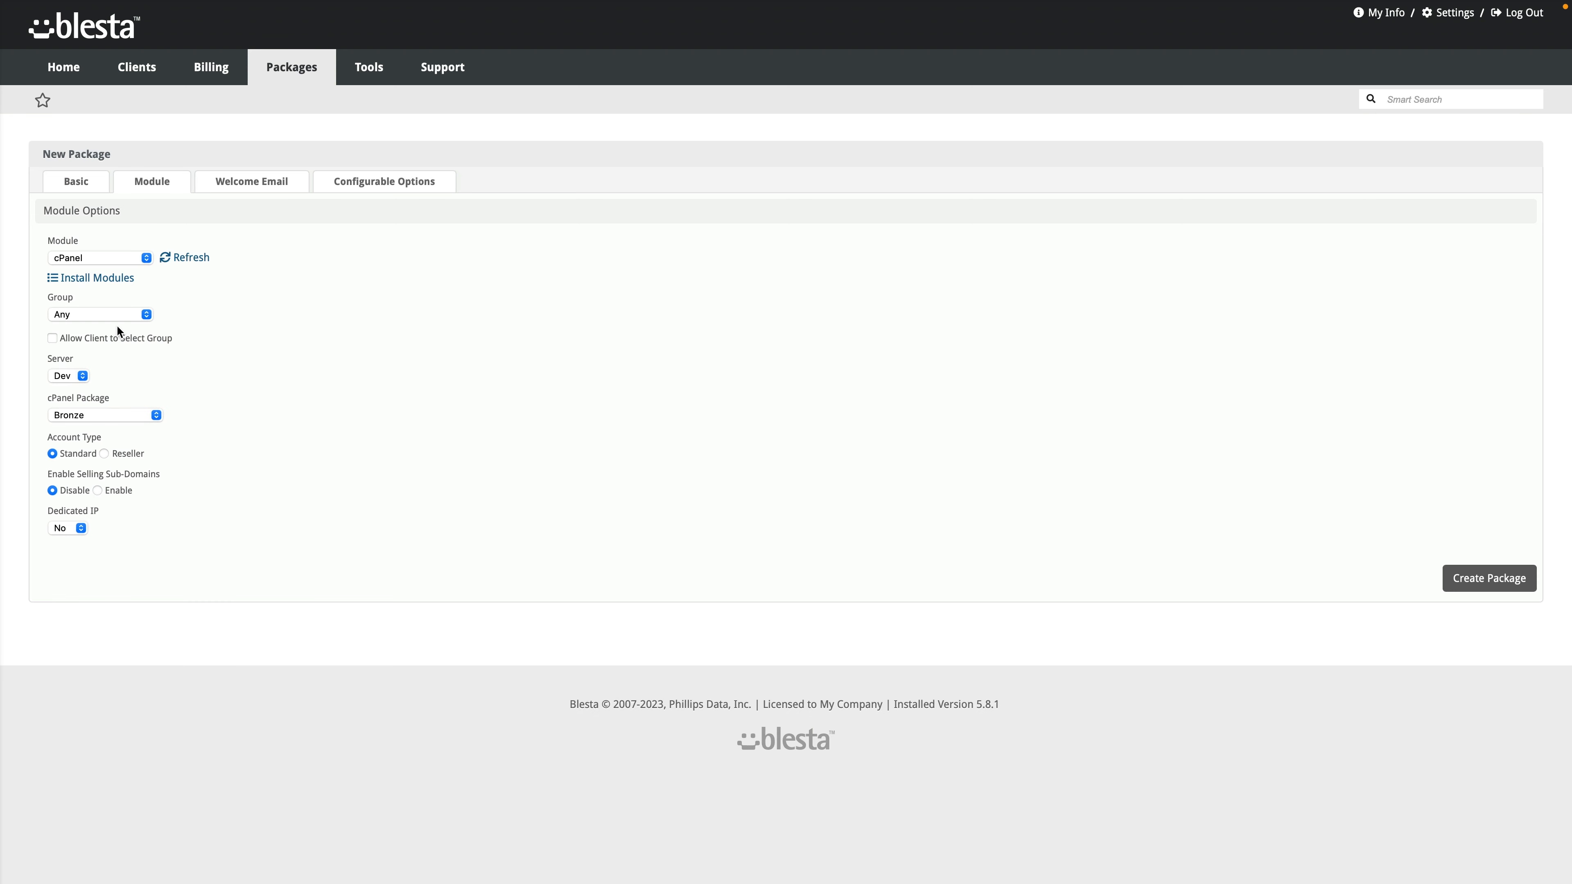
pyautogui.click(96, 415)
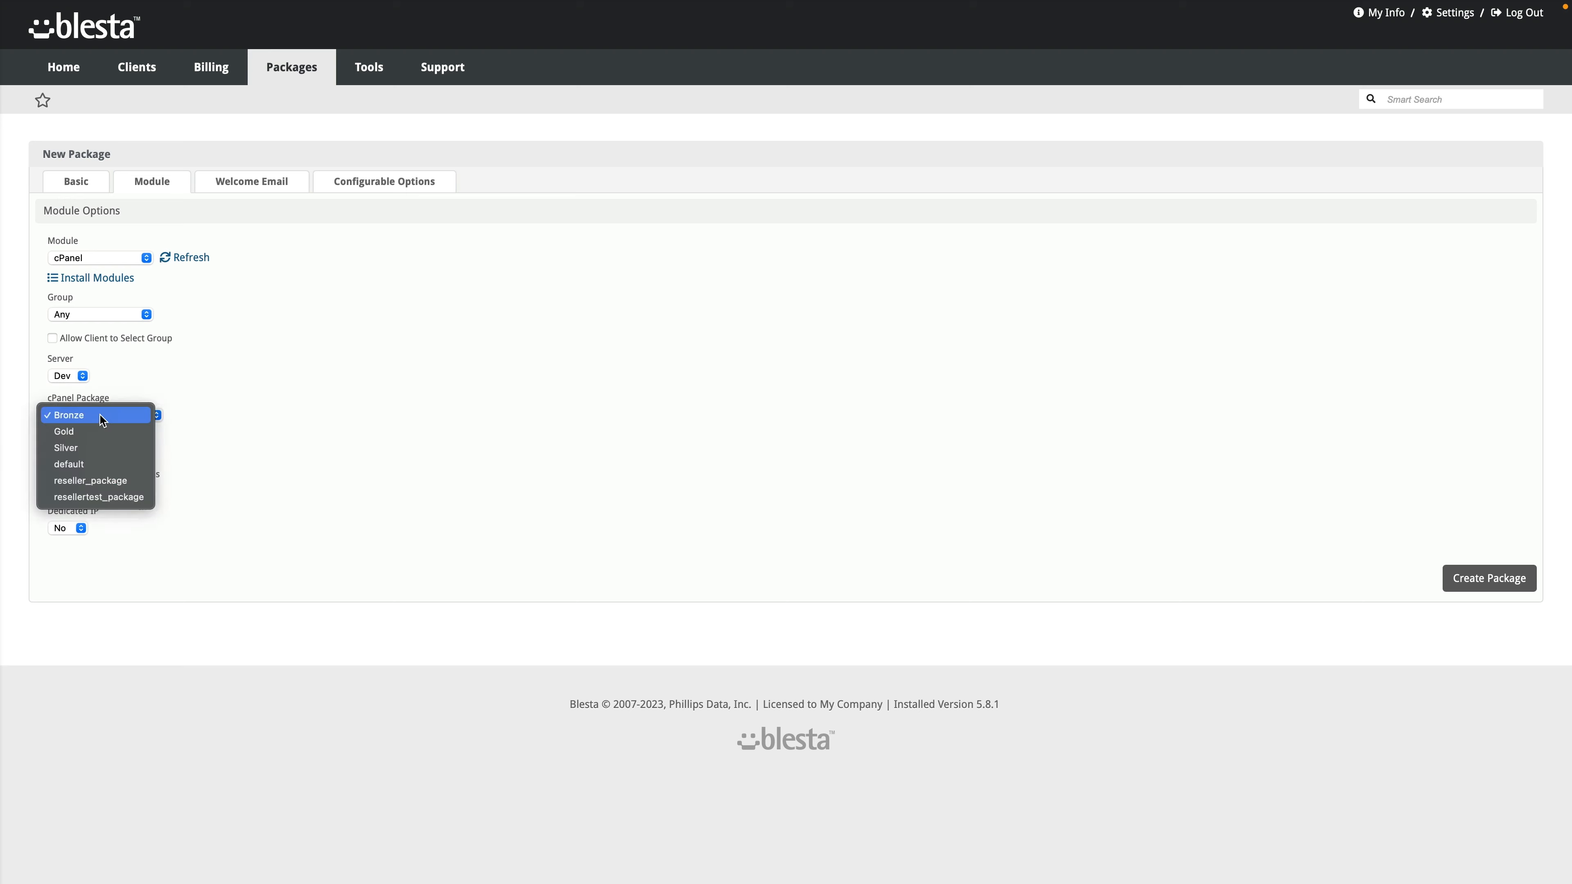
pyautogui.click(94, 447)
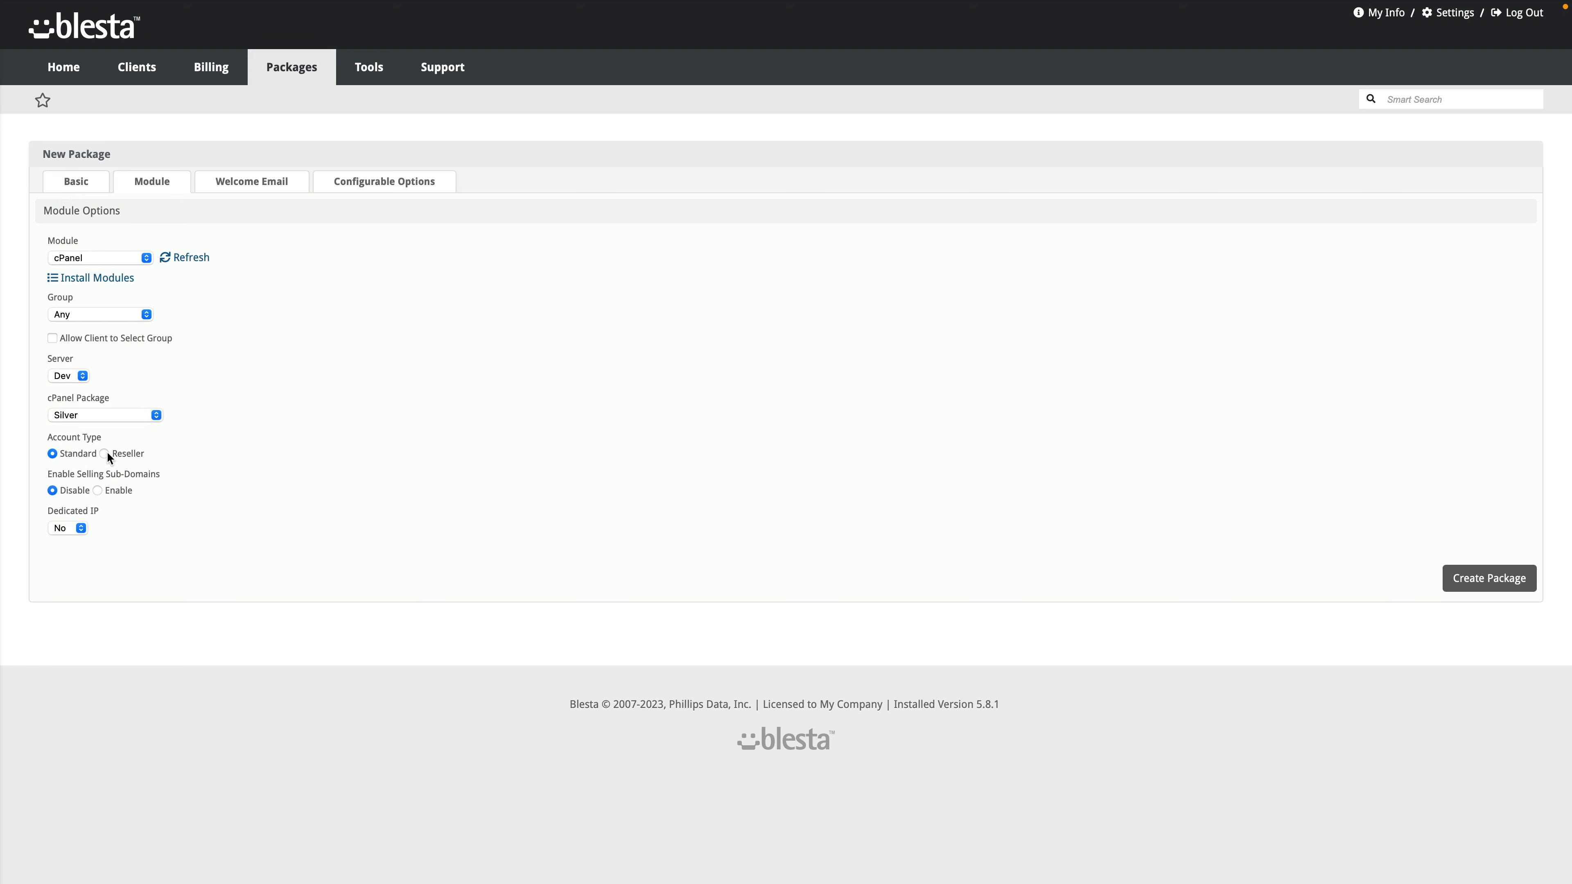
pyautogui.click(243, 186)
pyautogui.click(76, 185)
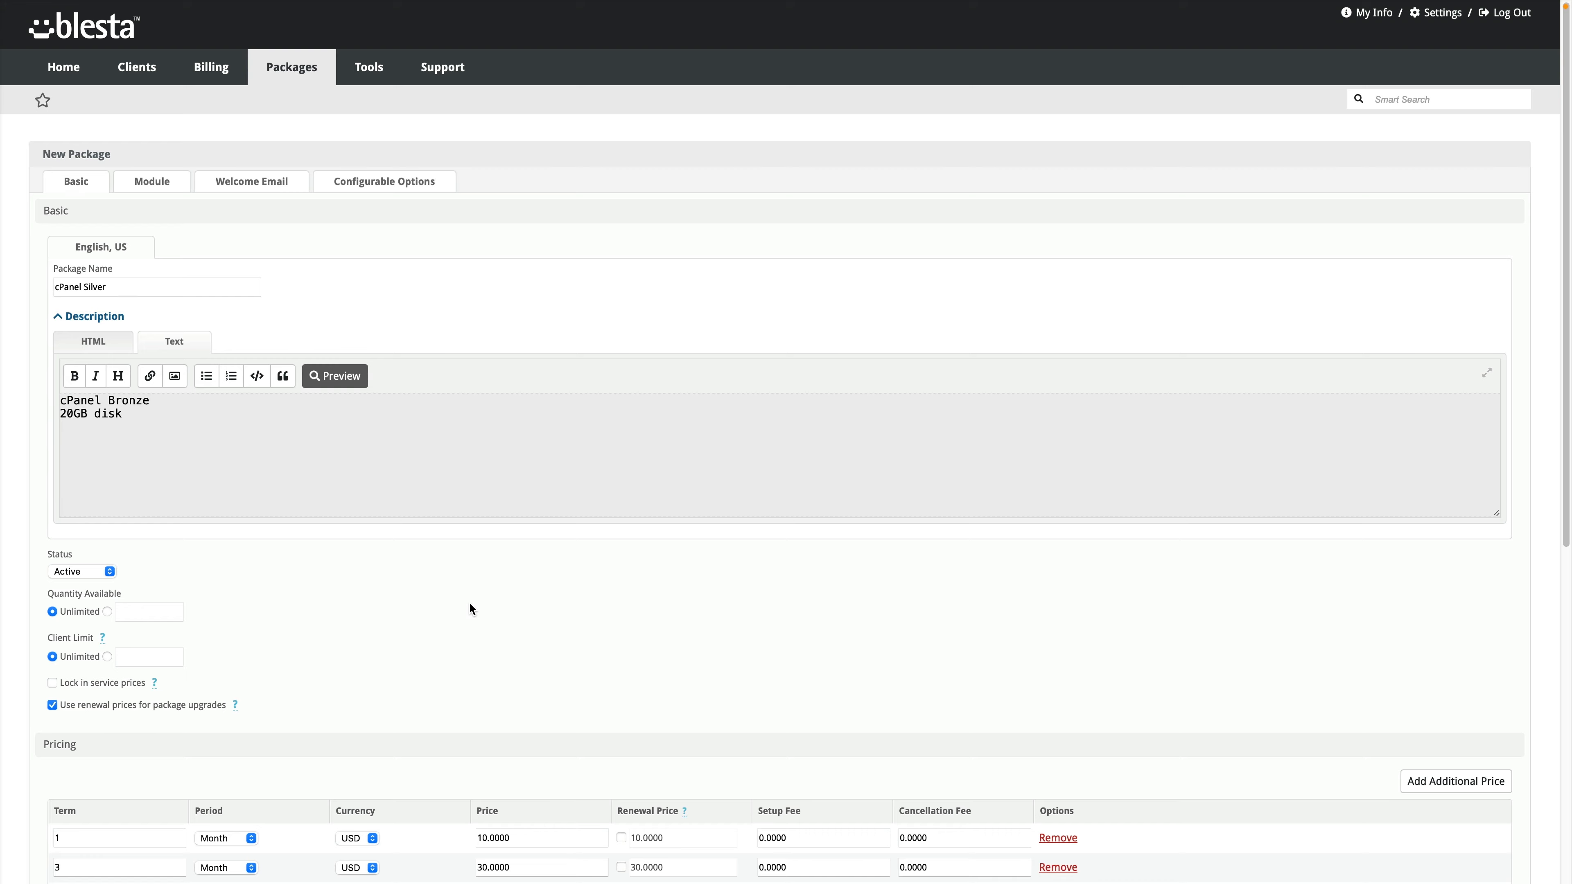
pyautogui.scroll(-8, 619, 613)
pyautogui.click(1478, 686)
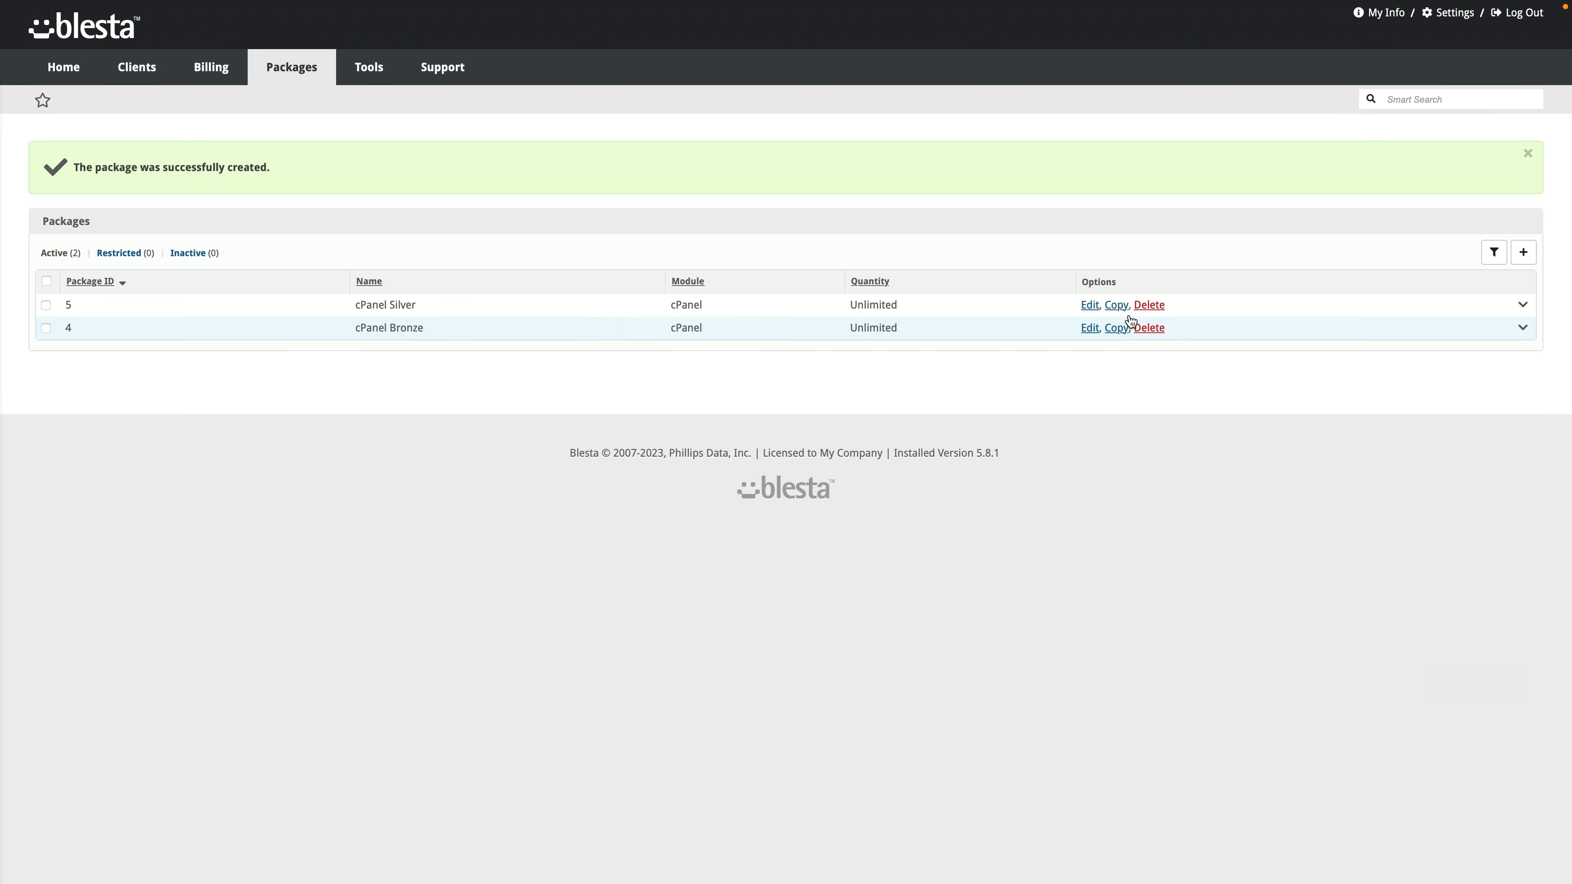
# Step: Copy cPanel Silver as cPanel Gold, naming Gold in the description with 40GB disk
pyautogui.click(1117, 305)
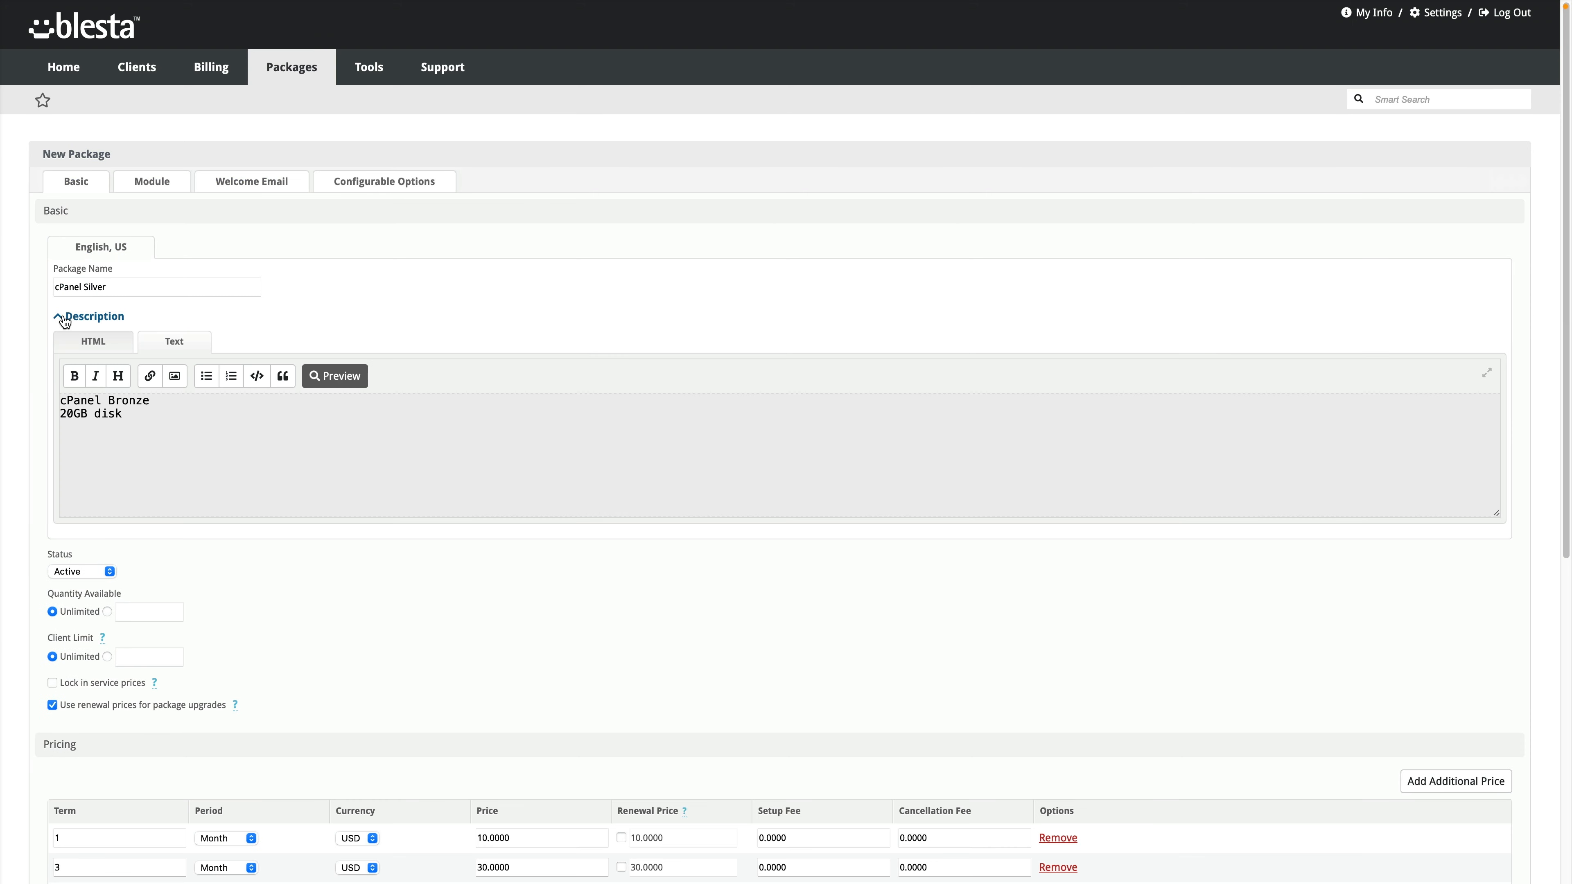
pyautogui.doubleClick(94, 286)
pyautogui.write('Gold')
pyautogui.doubleClick(127, 400)
pyautogui.write('Gold')
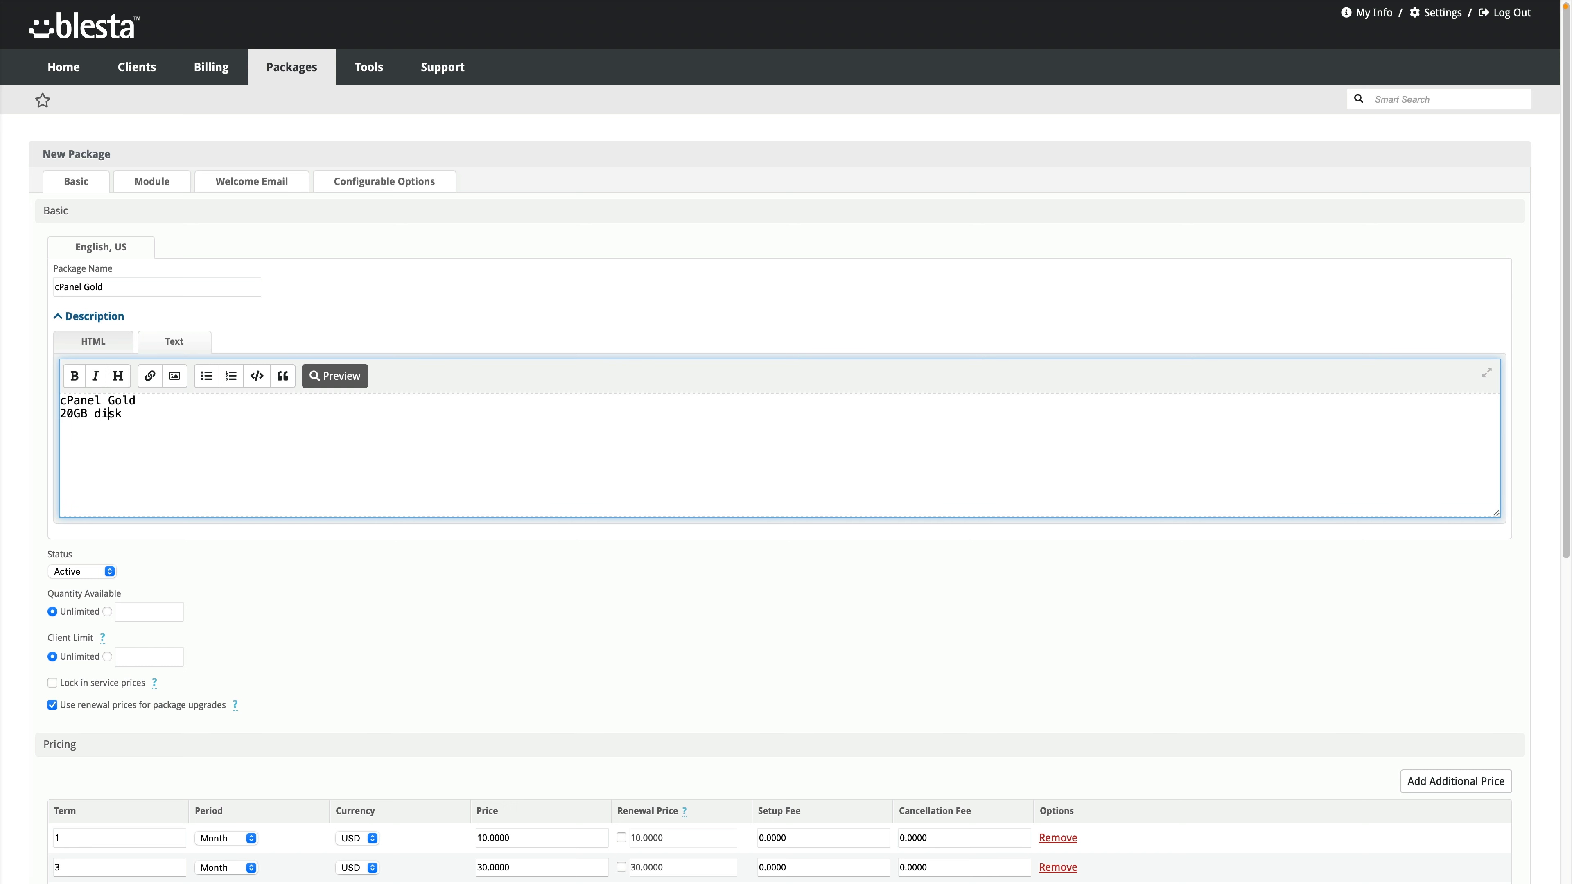
pyautogui.hotkey('shift', 'Left')
pyautogui.write('4')
# Step: Set pricing to $20/$60/$200 and assign the package to the cPanel Hosting group
pyautogui.scroll(-8, 501, 570)
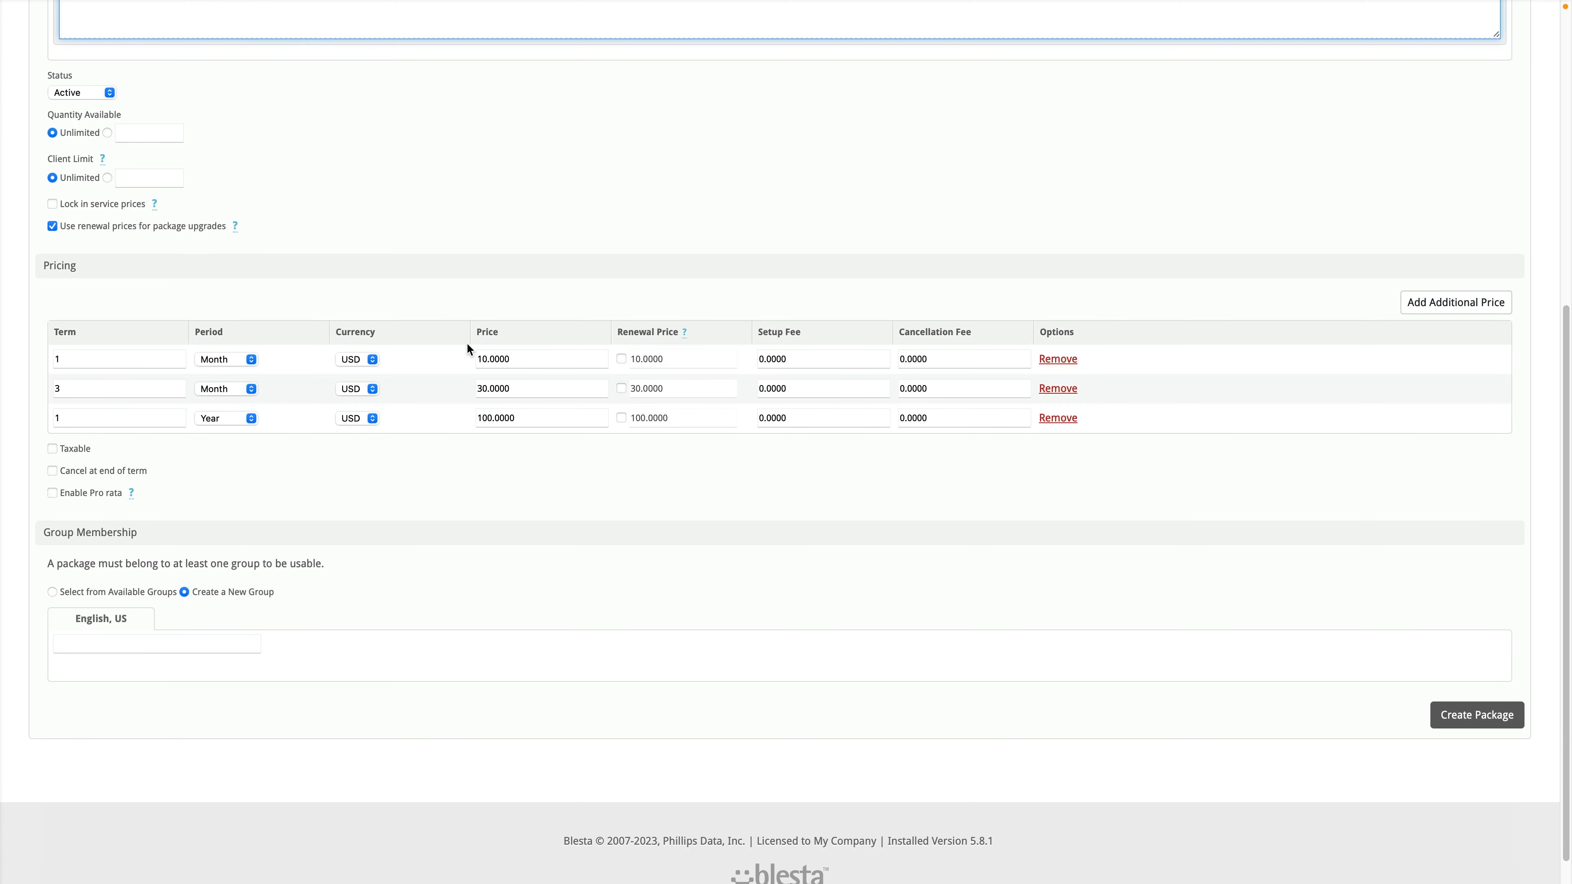
pyautogui.click(486, 358)
pyautogui.hotkey('shift', 'Left')
pyautogui.write('2')
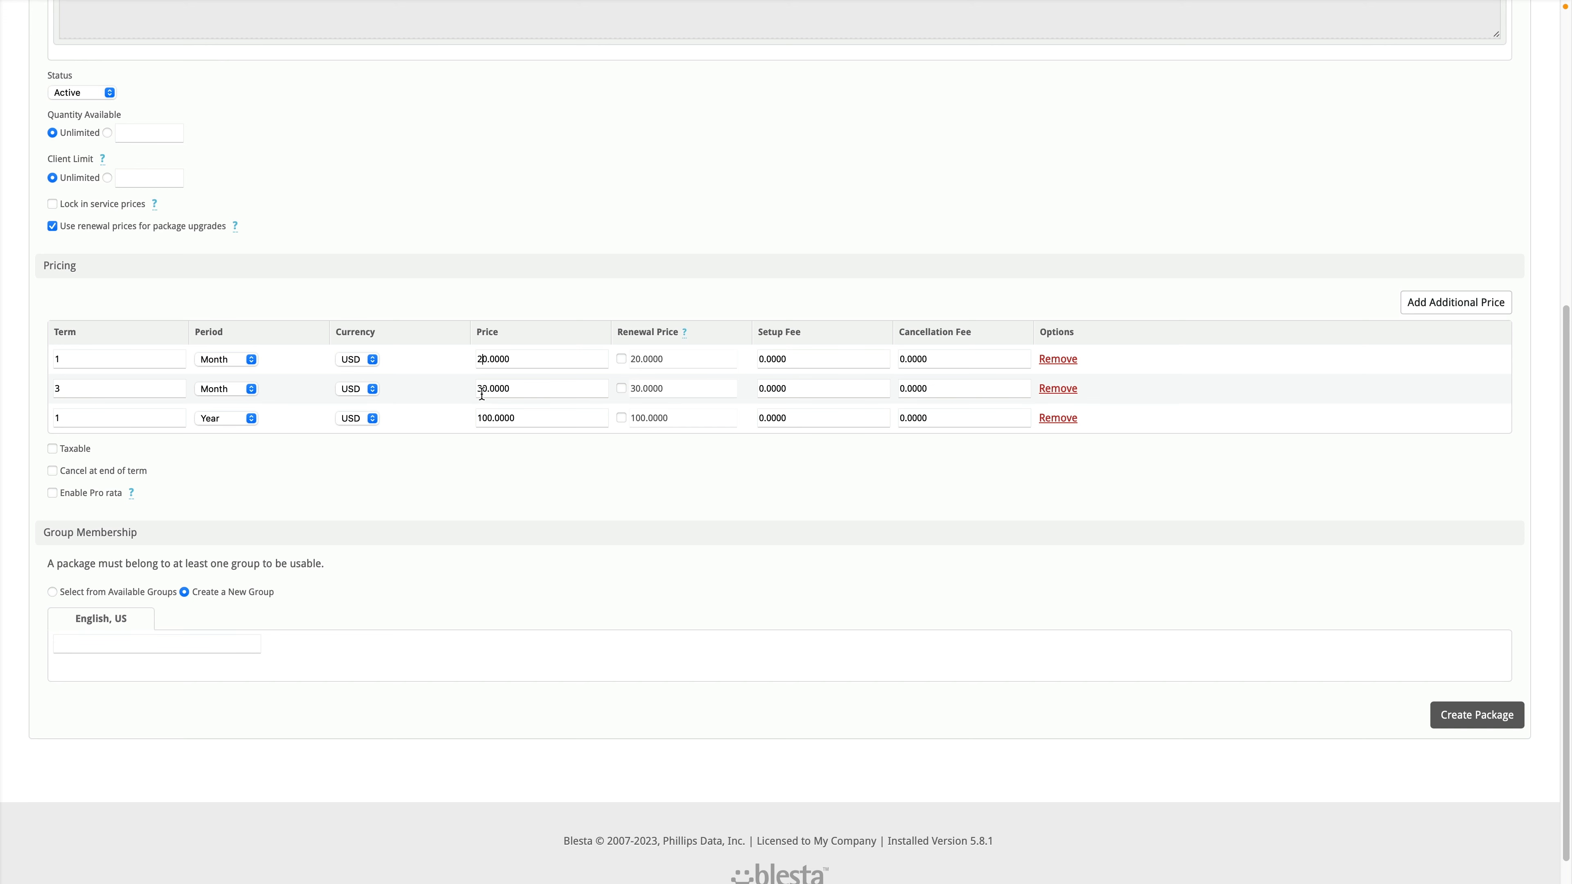
pyautogui.moveTo(481, 394); pyautogui.dragTo(476, 419)
pyautogui.write('6')
pyautogui.write('2')
pyautogui.click(82, 593)
# Step: Choose the Gold cPanel package in module settings and create the cPanel Gold package
pyautogui.scroll(15, 217, 530)
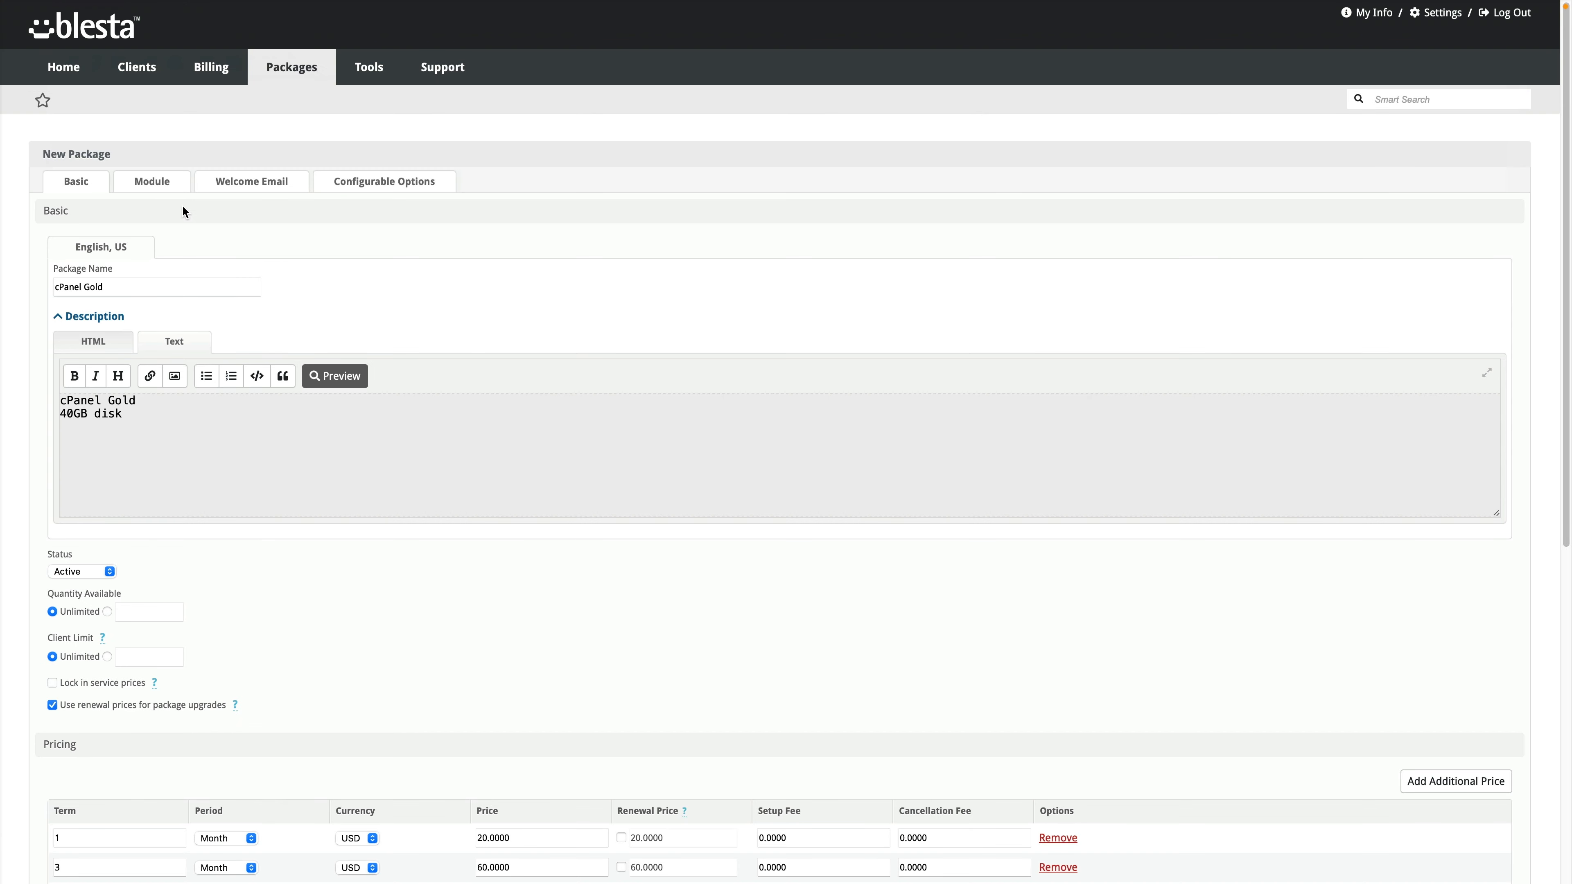
pyautogui.click(163, 182)
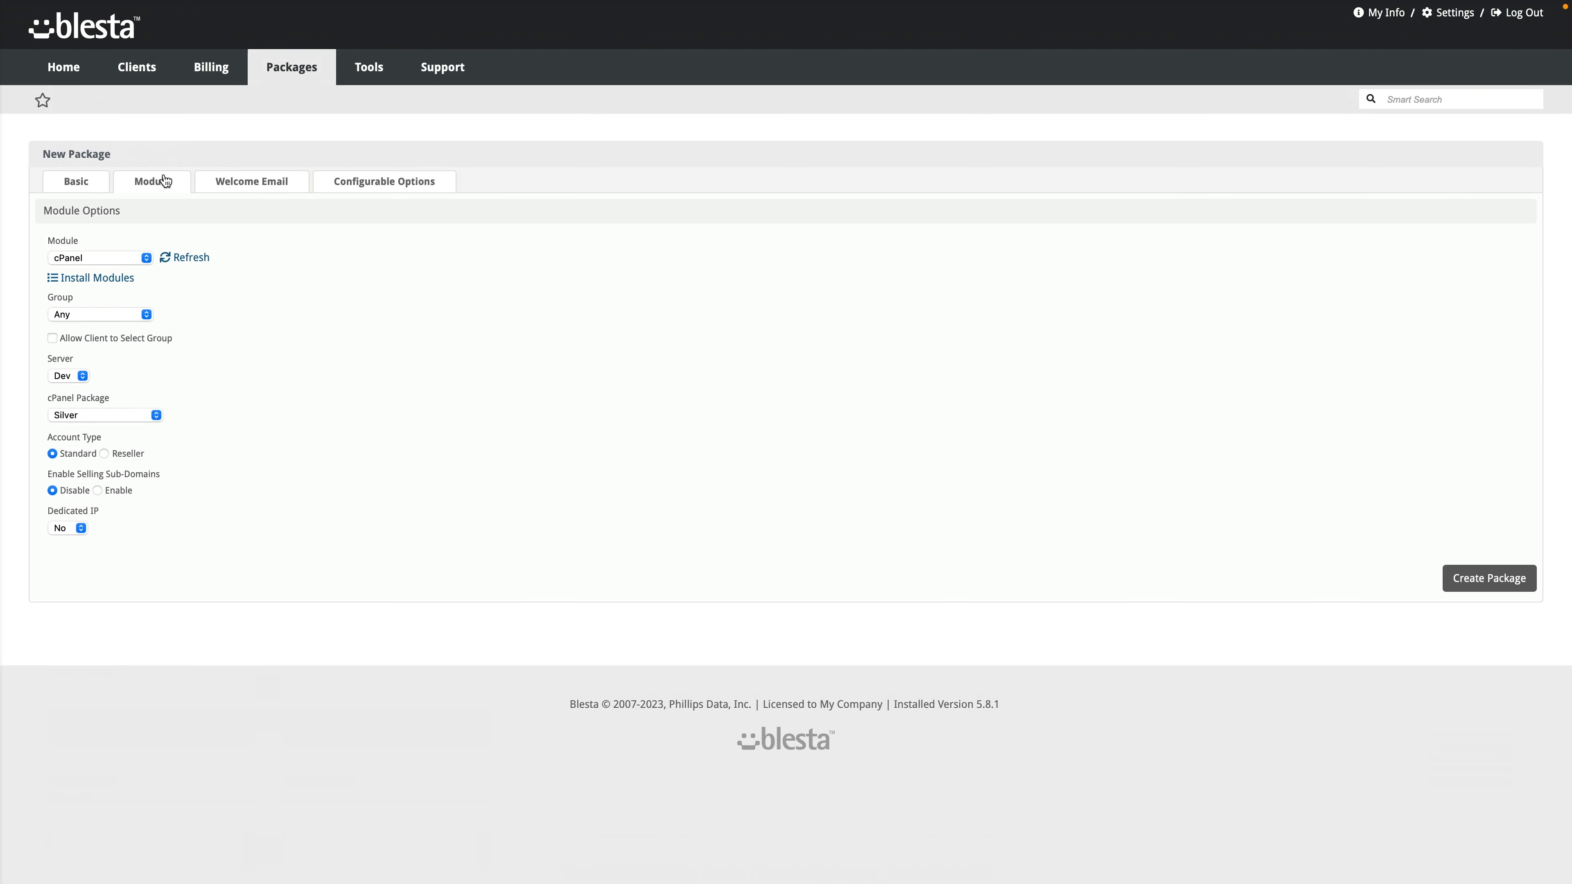
pyautogui.click(115, 414)
pyautogui.click(99, 398)
pyautogui.click(93, 186)
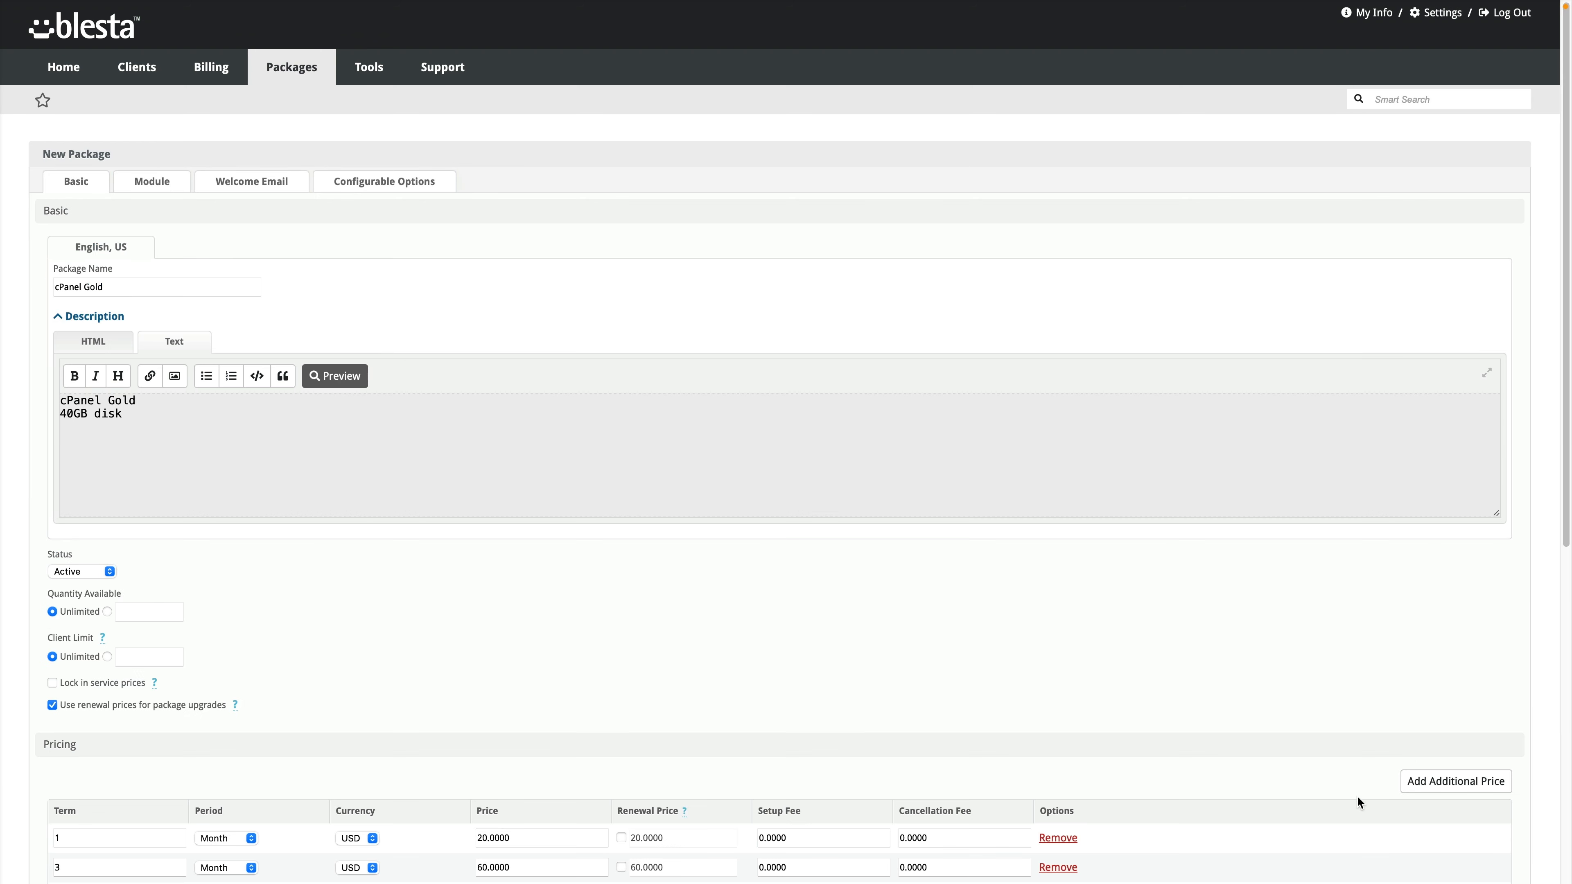
pyautogui.scroll(-9, 1442, 759)
pyautogui.click(1484, 687)
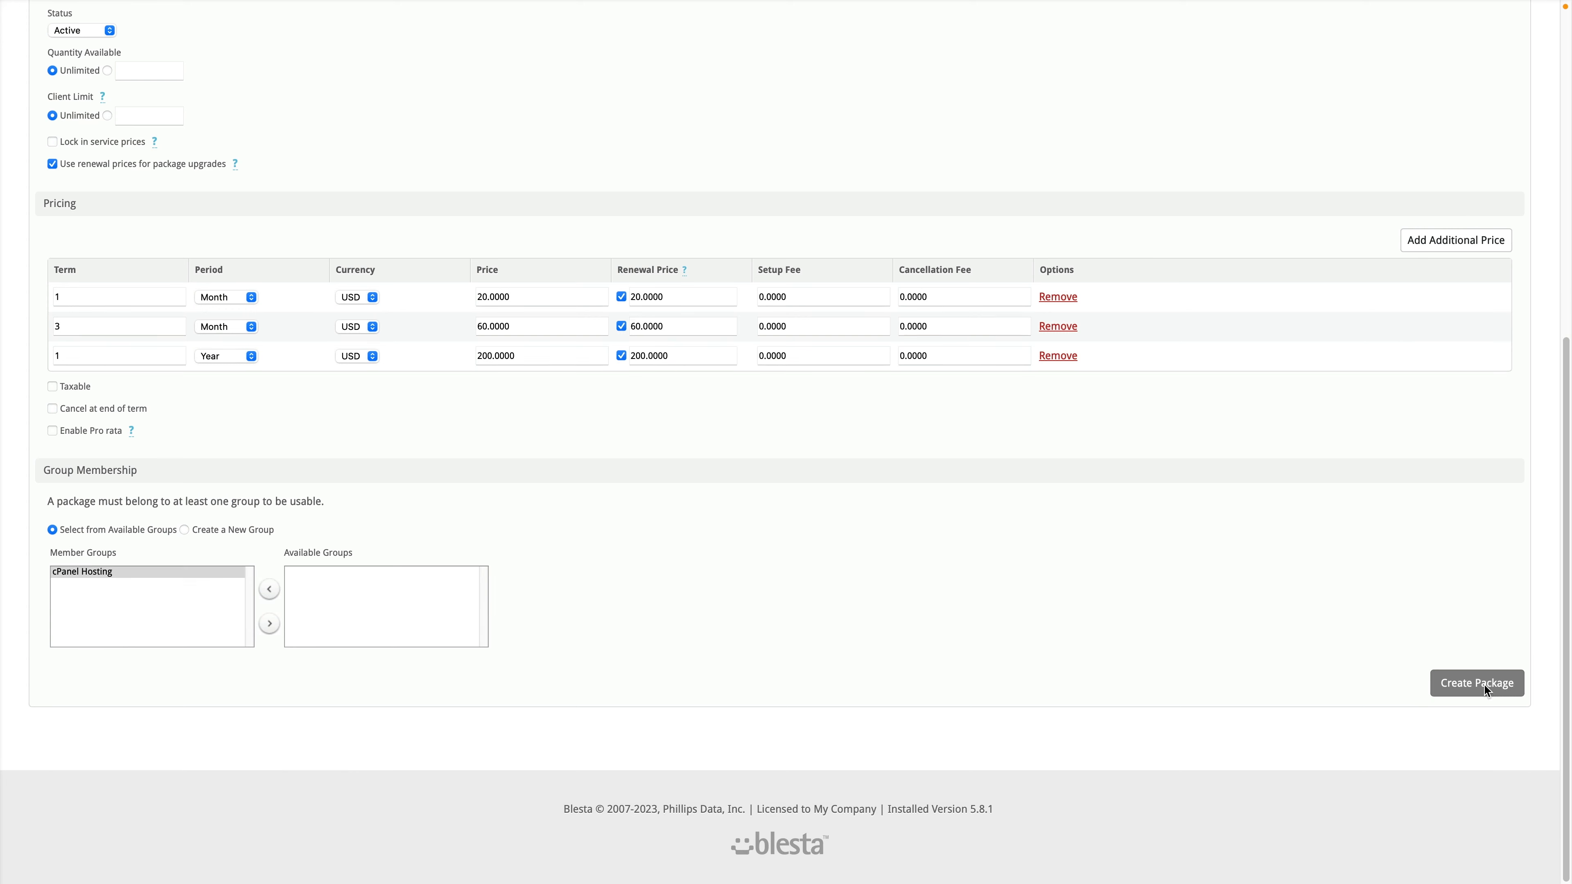
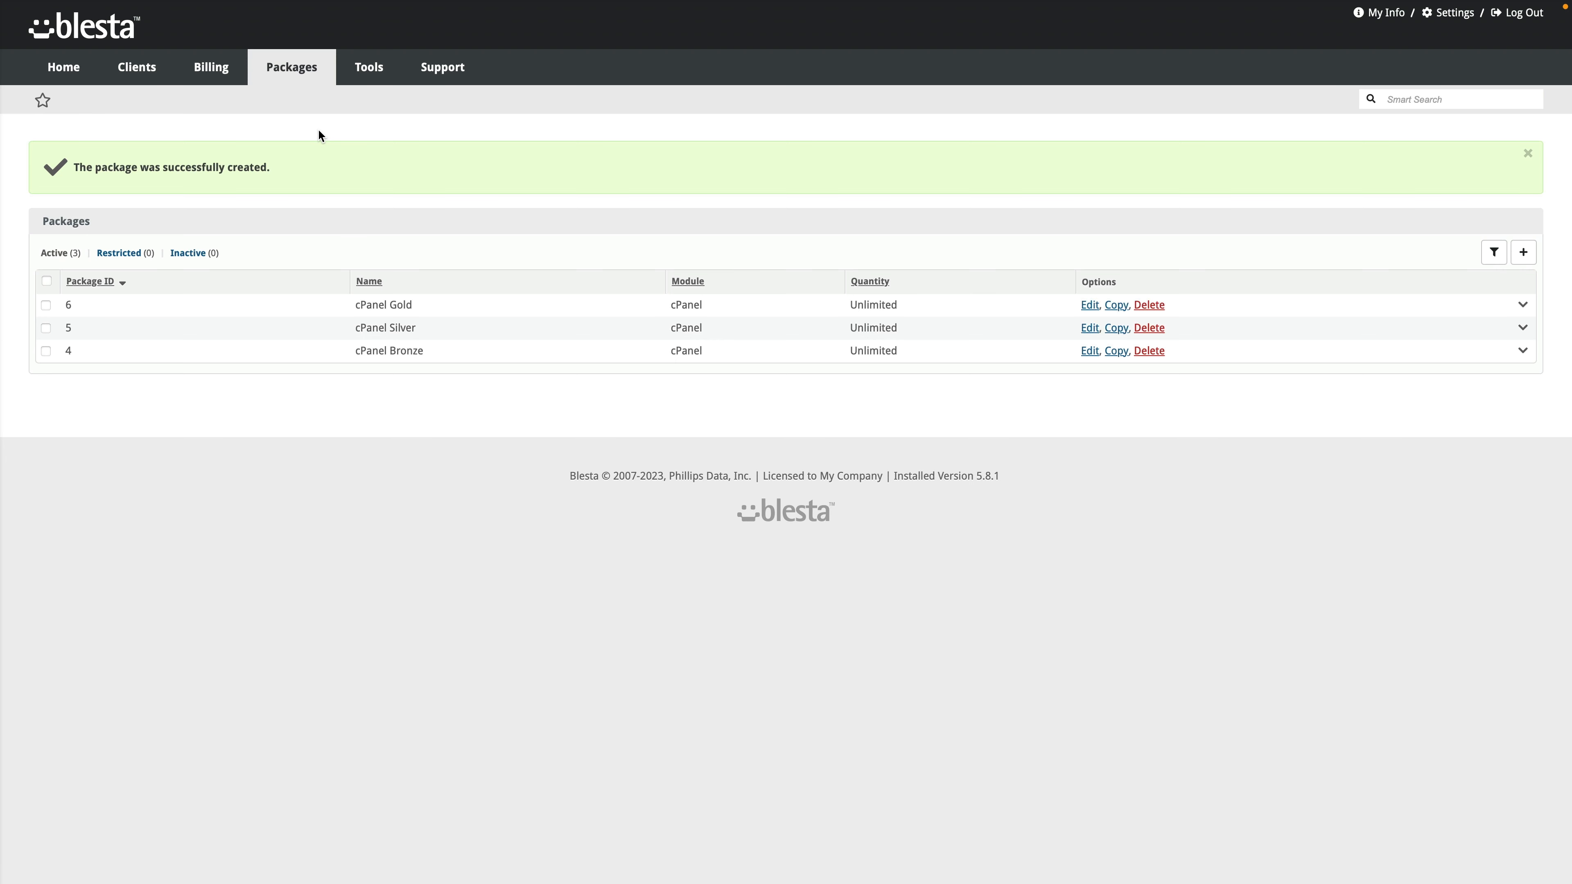
# Step: Browse the domain registrar modules under Domain Options, then return to the TLD Pricing list
pyautogui.moveTo(303, 79)
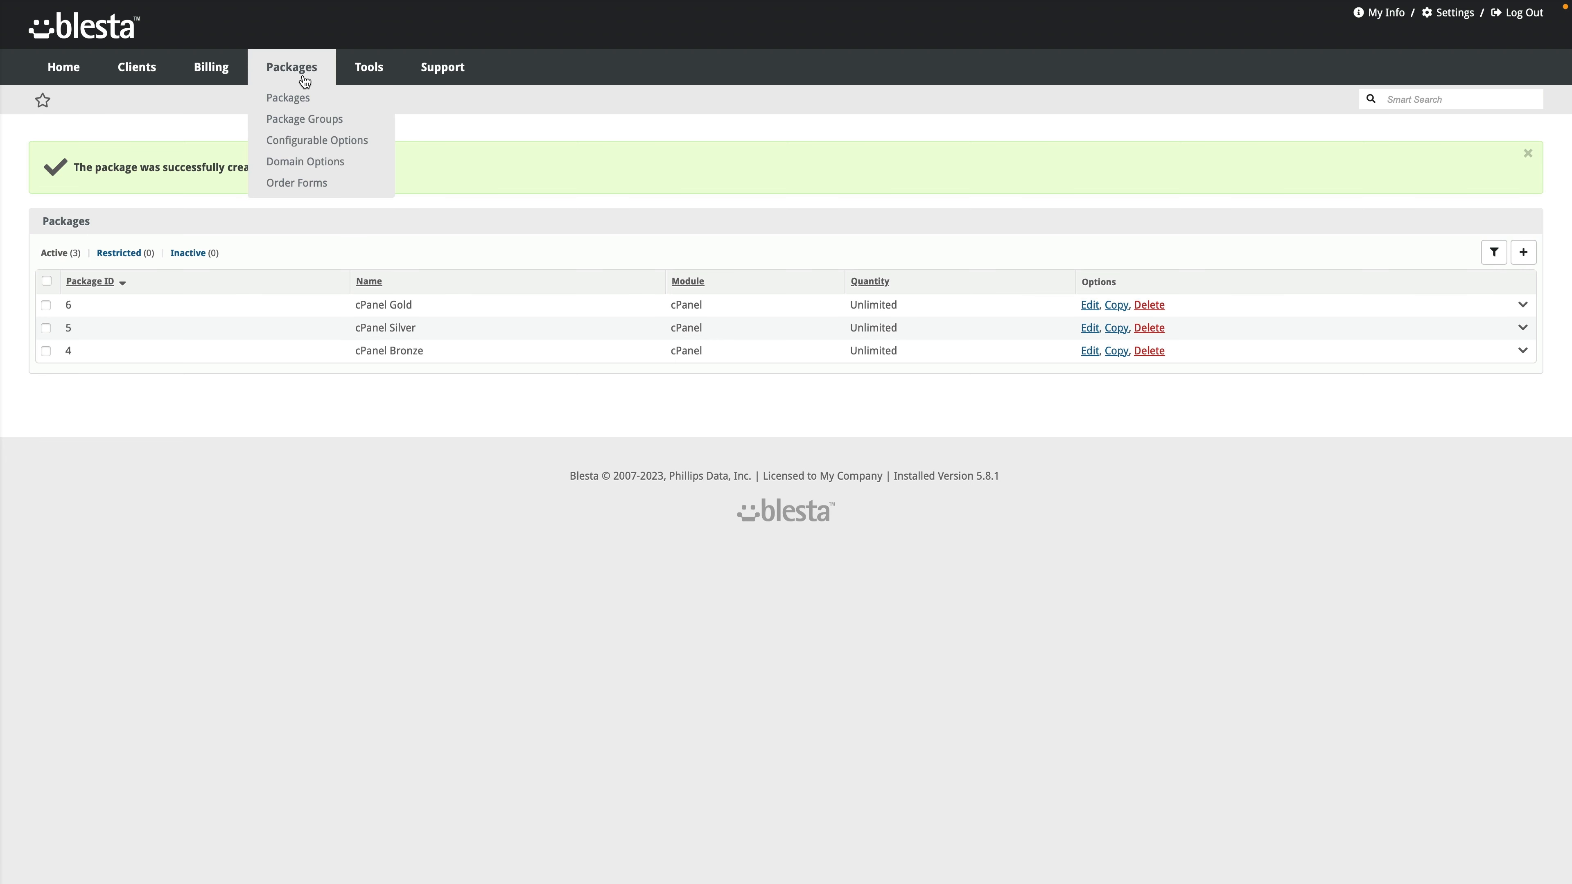
pyautogui.click(315, 162)
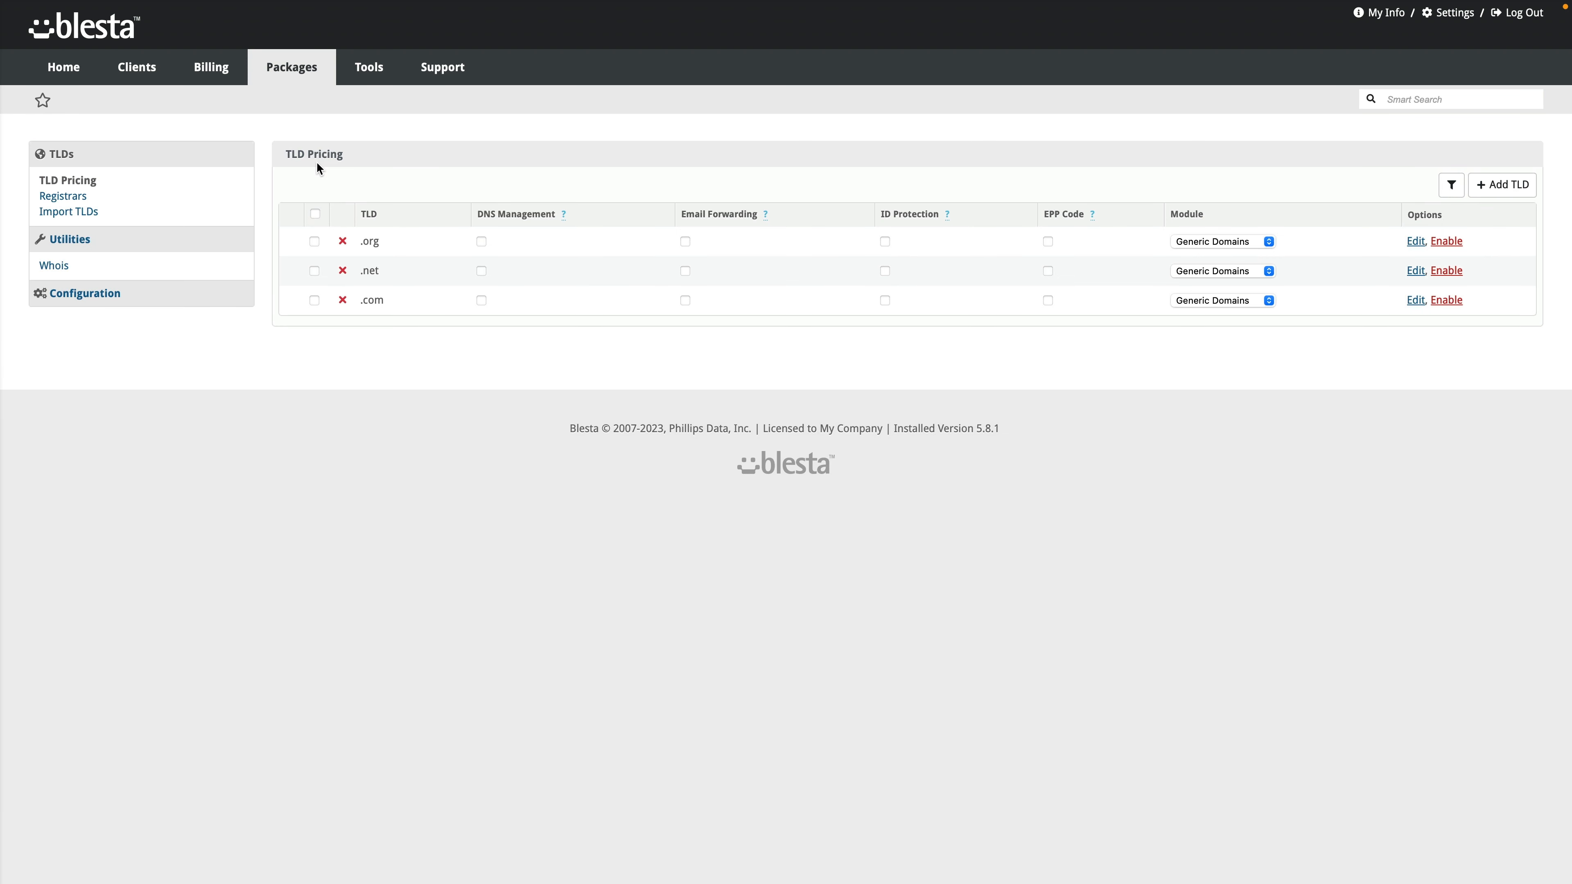
pyautogui.click(63, 197)
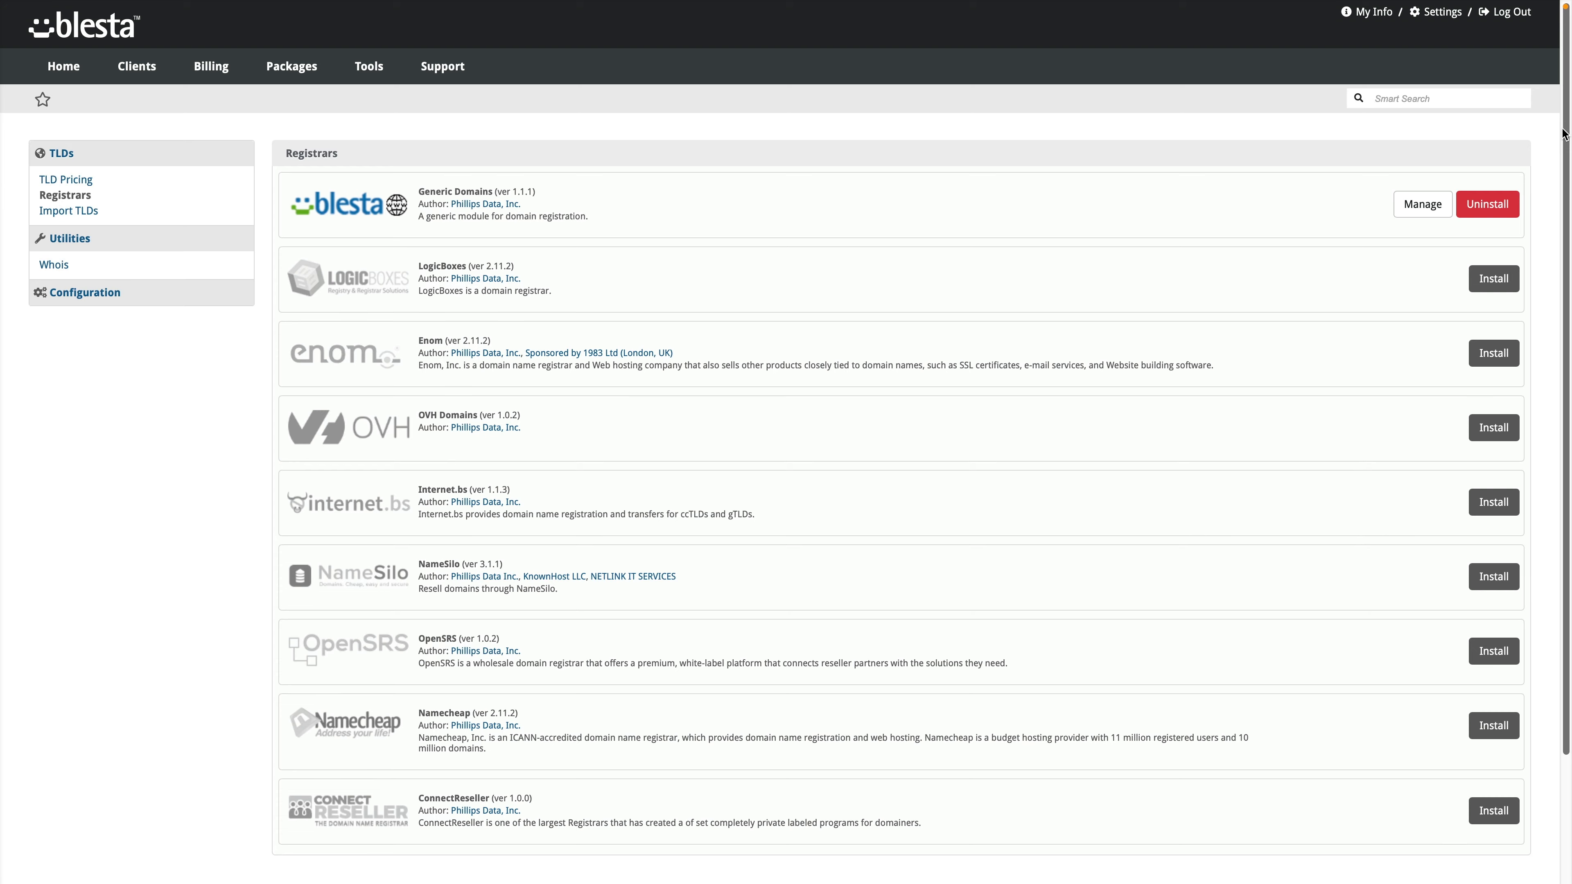
pyautogui.moveTo(1557, 137); pyautogui.dragTo(1547, 270)
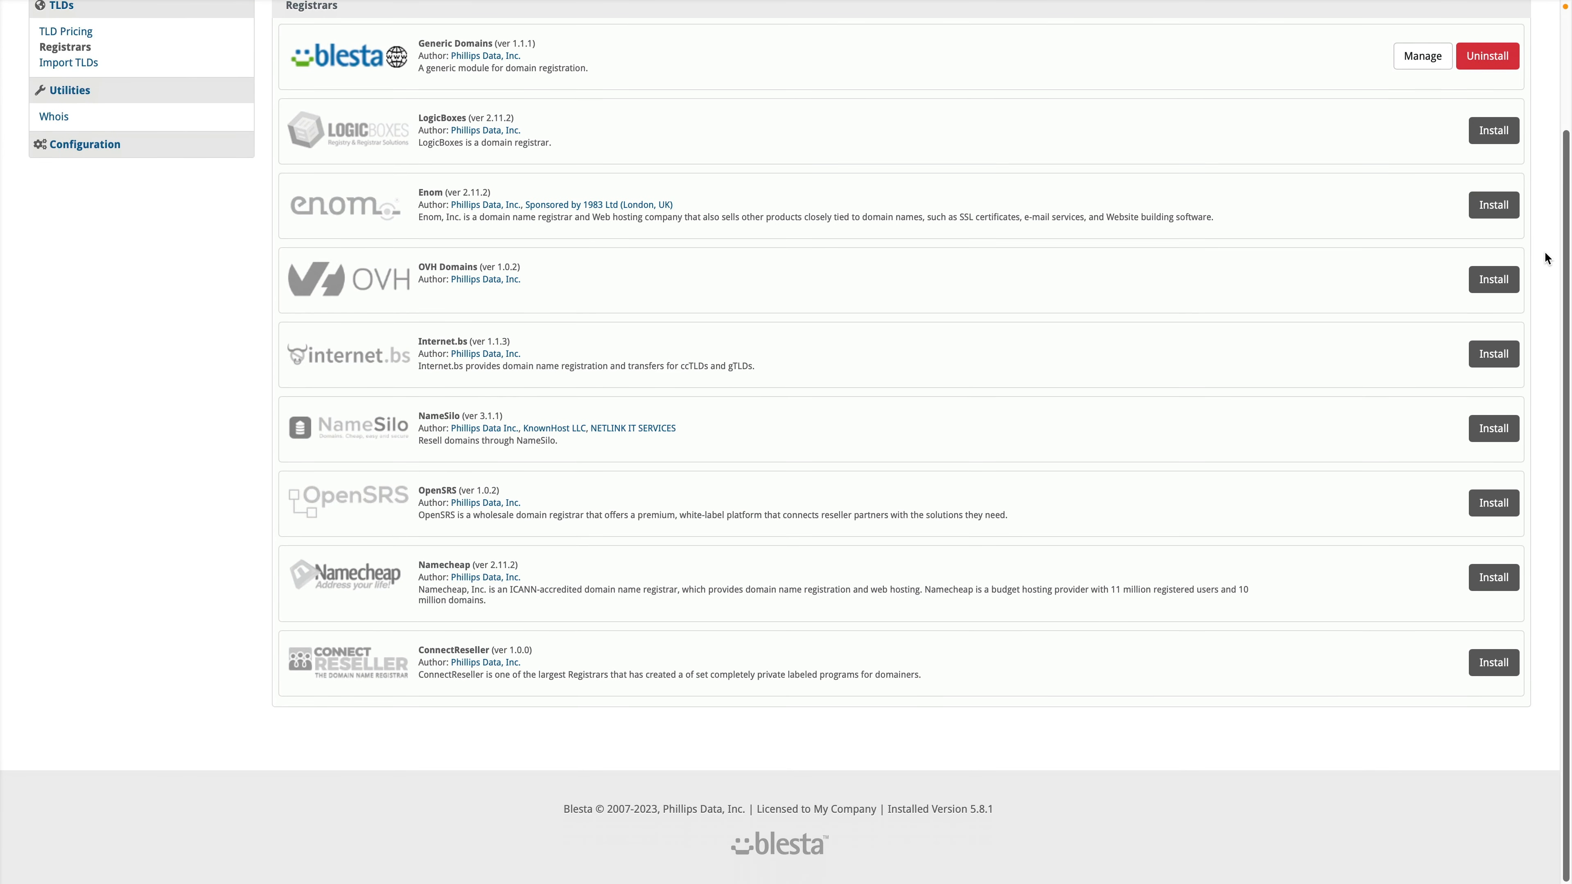
pyautogui.scroll(2, 1533, 211)
pyautogui.scroll(-1, 1533, 183)
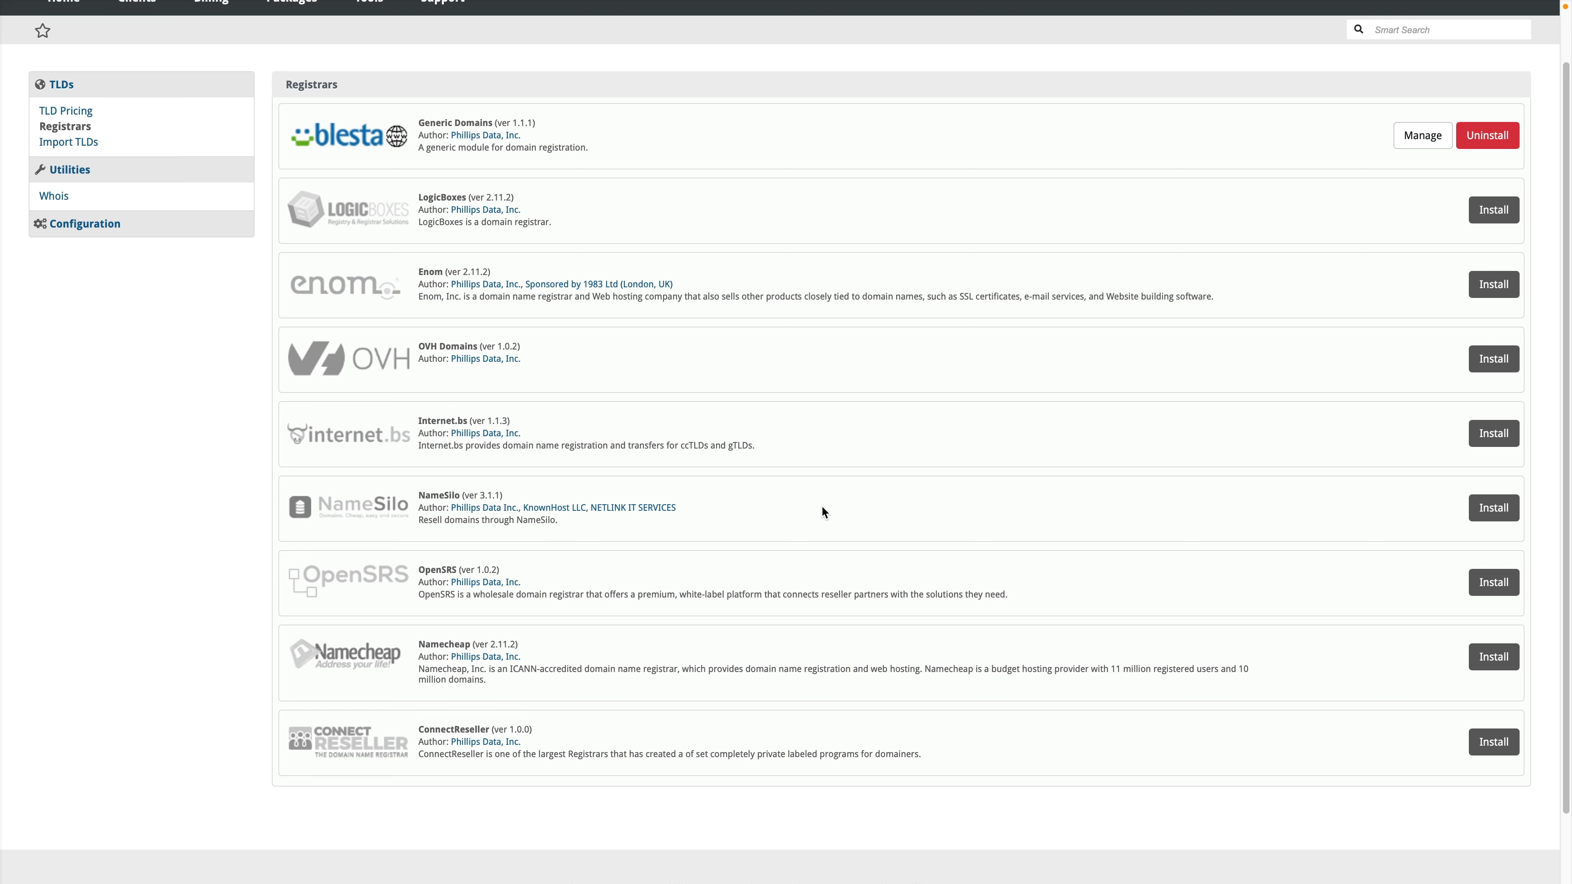
pyautogui.scroll(1, 821, 510)
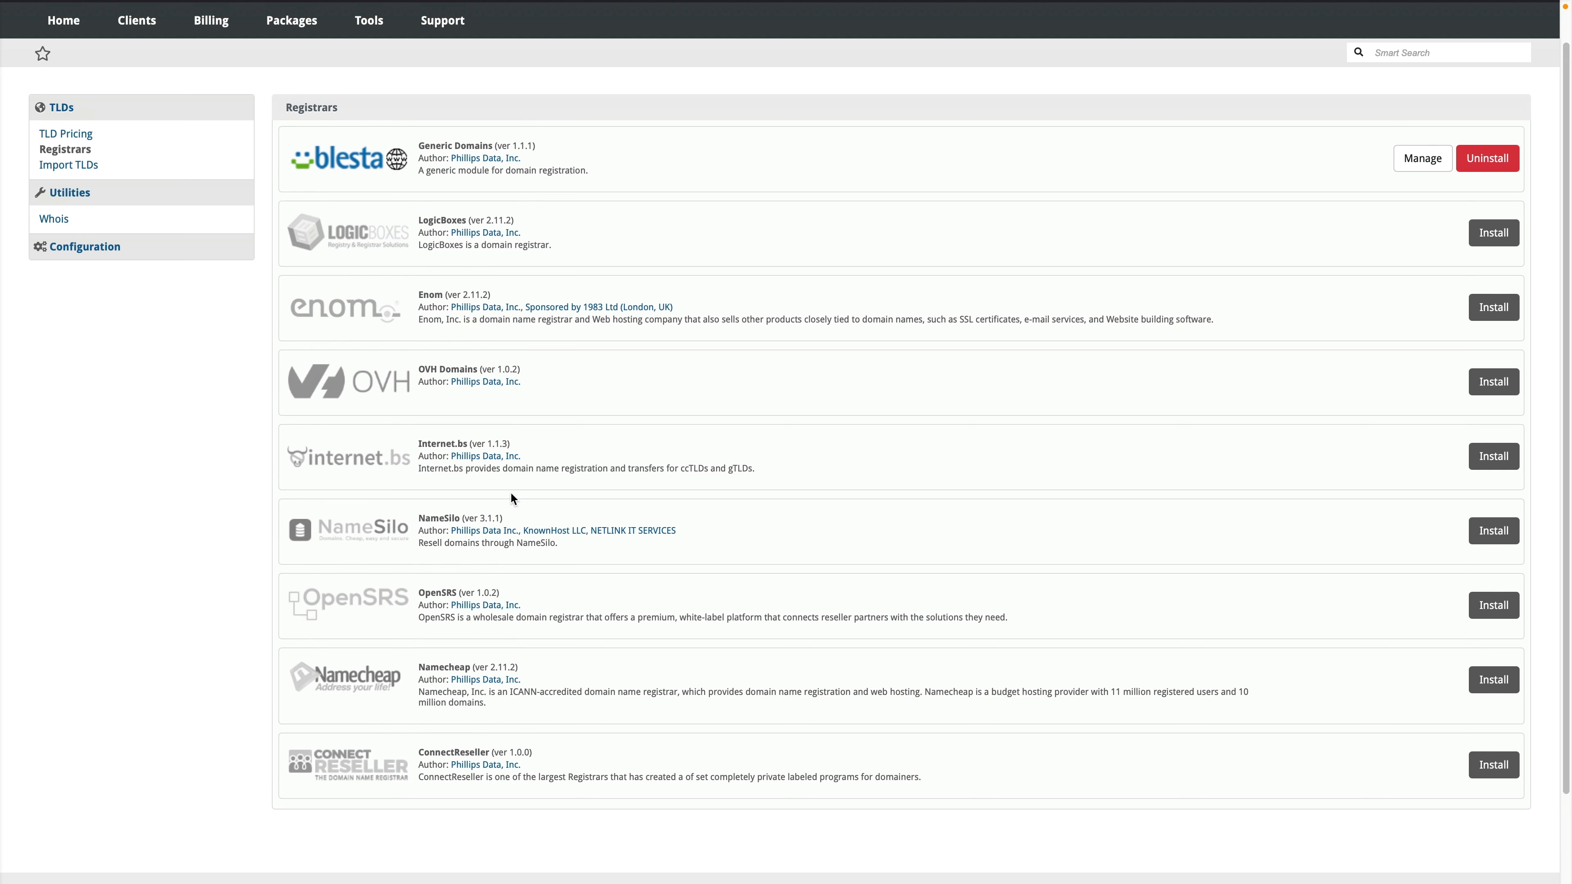
pyautogui.scroll(2, 311, 453)
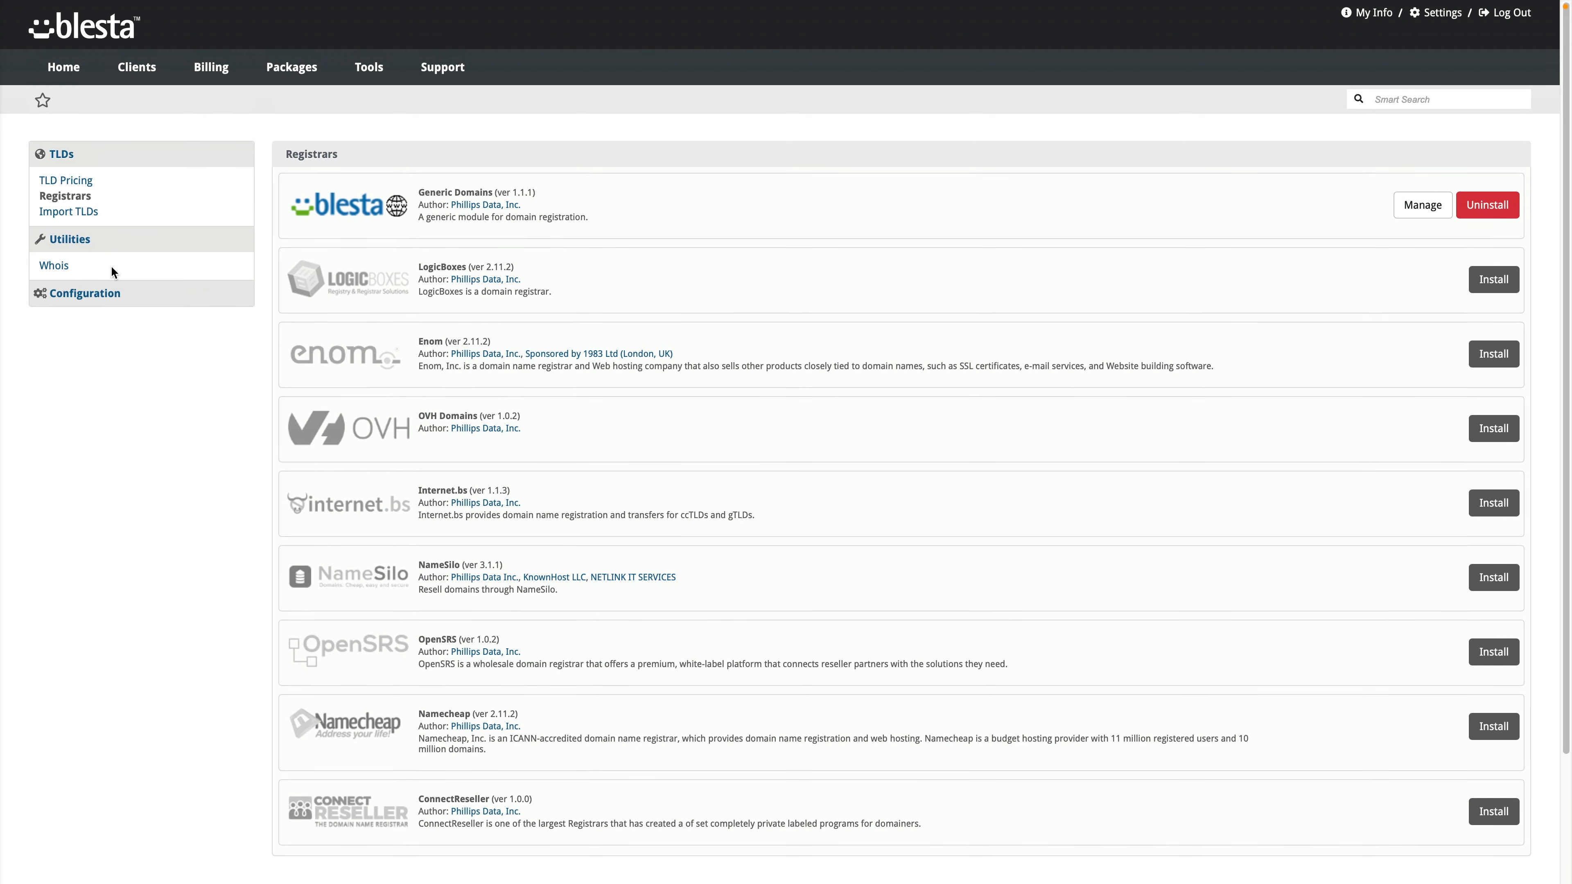
pyautogui.click(74, 186)
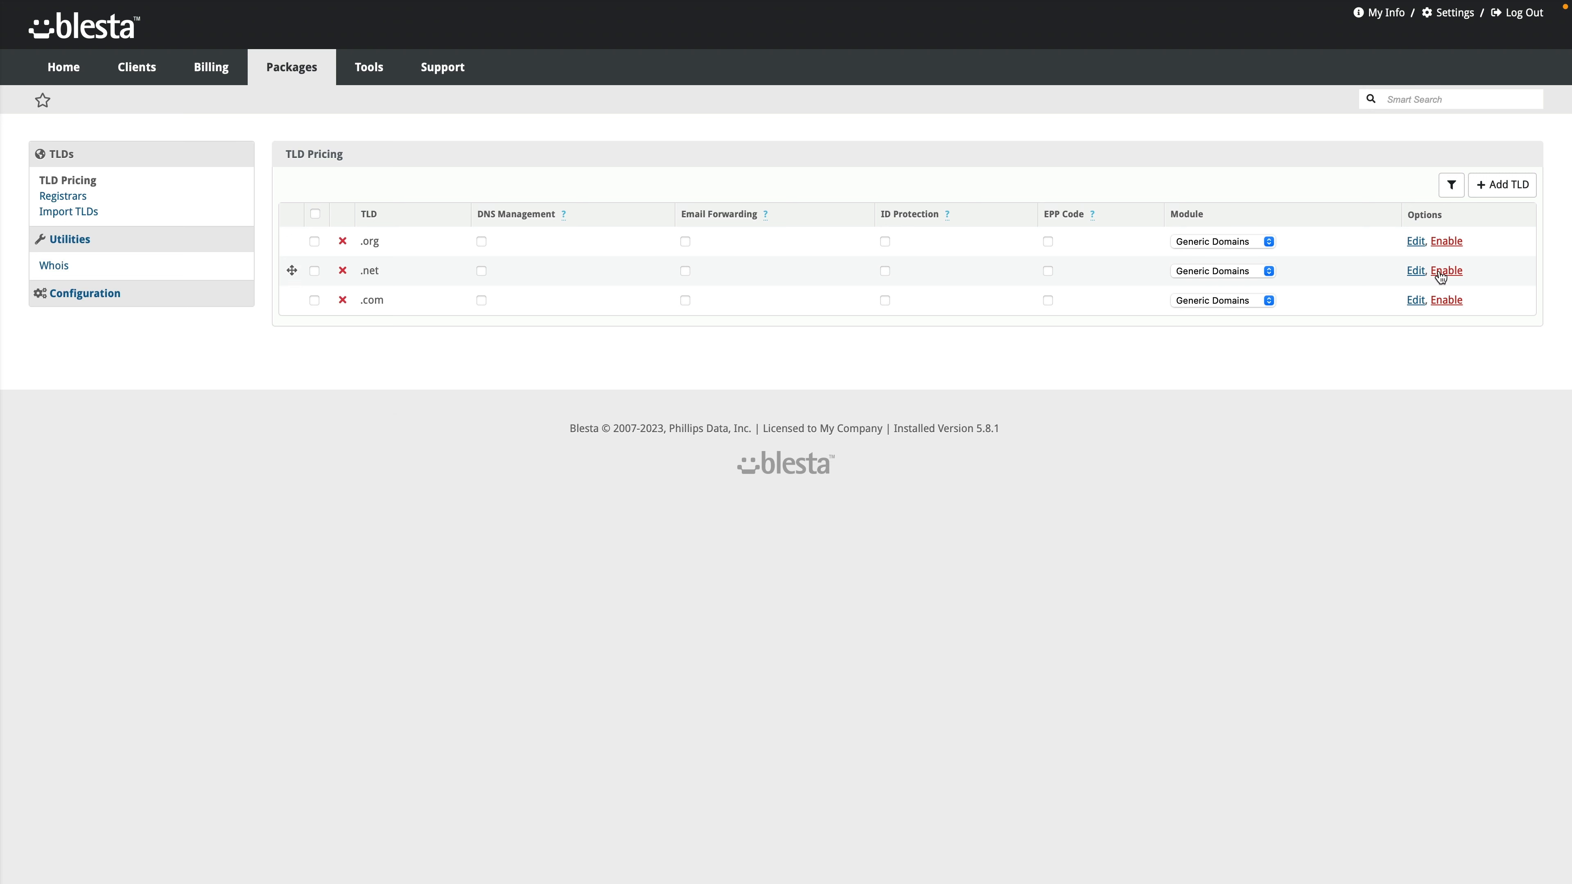
# Step: Set the .com 1-year USD prices to 15 register, 16 renew and 13 transfer
pyautogui.click(1251, 239)
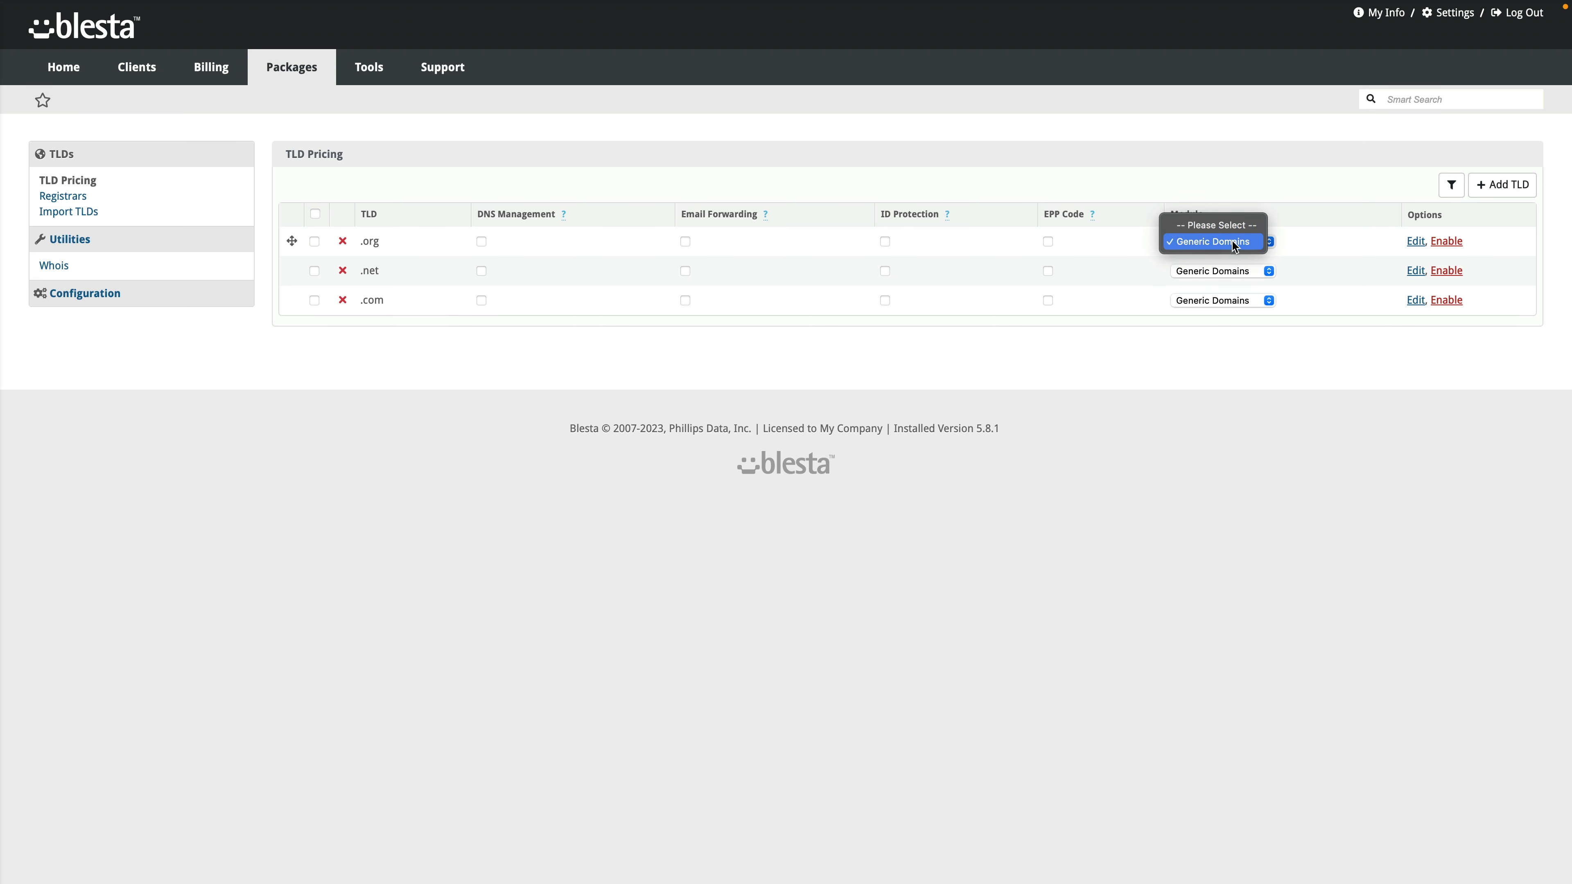
pyautogui.click(1231, 240)
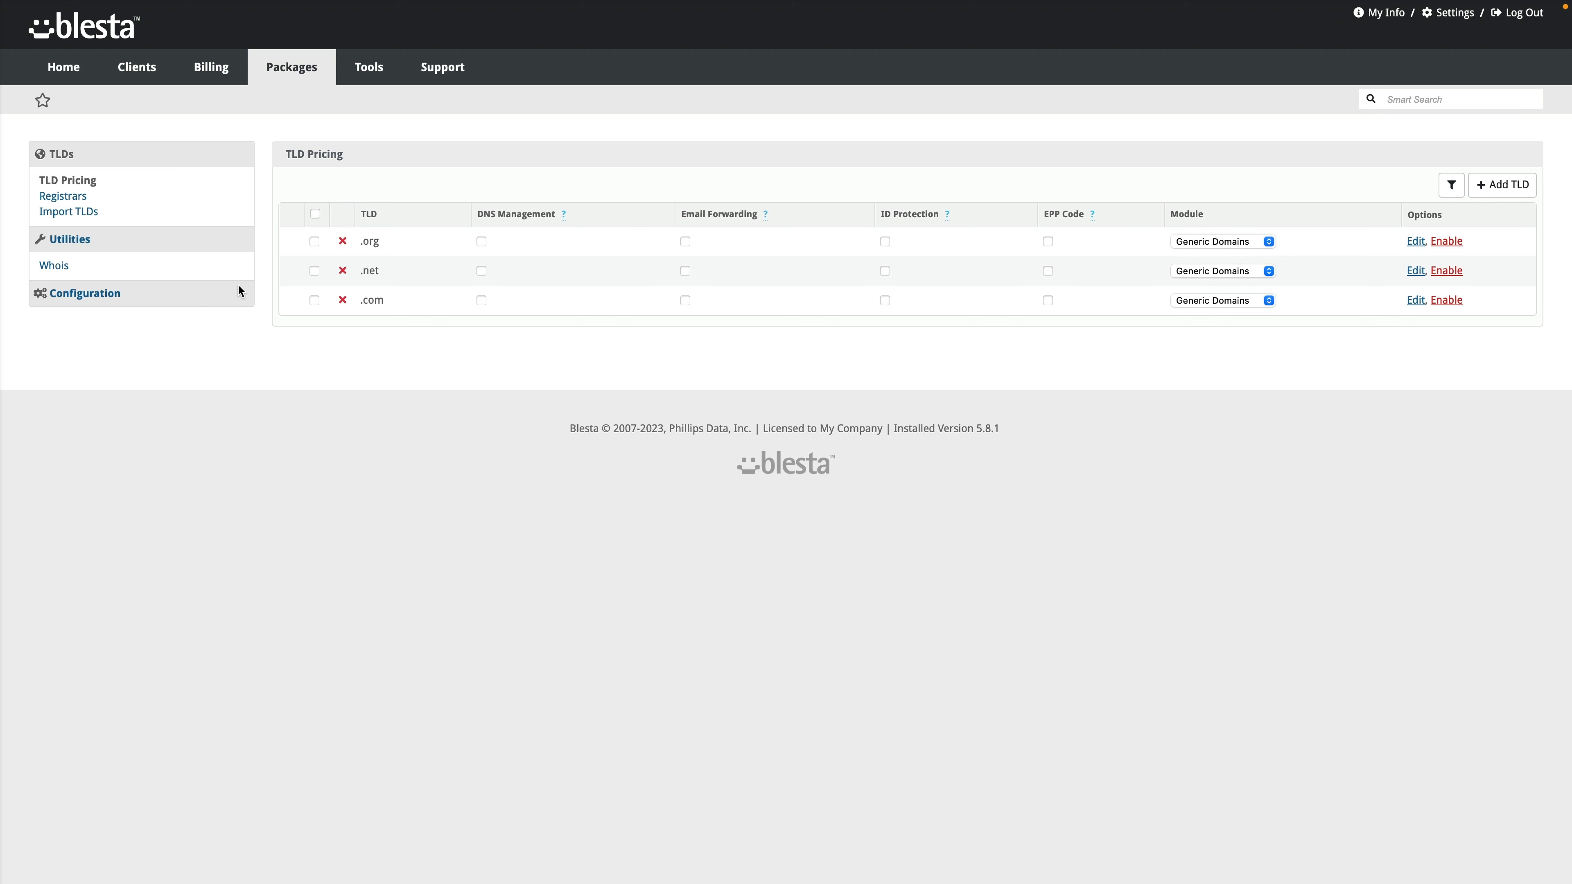
pyautogui.click(1412, 301)
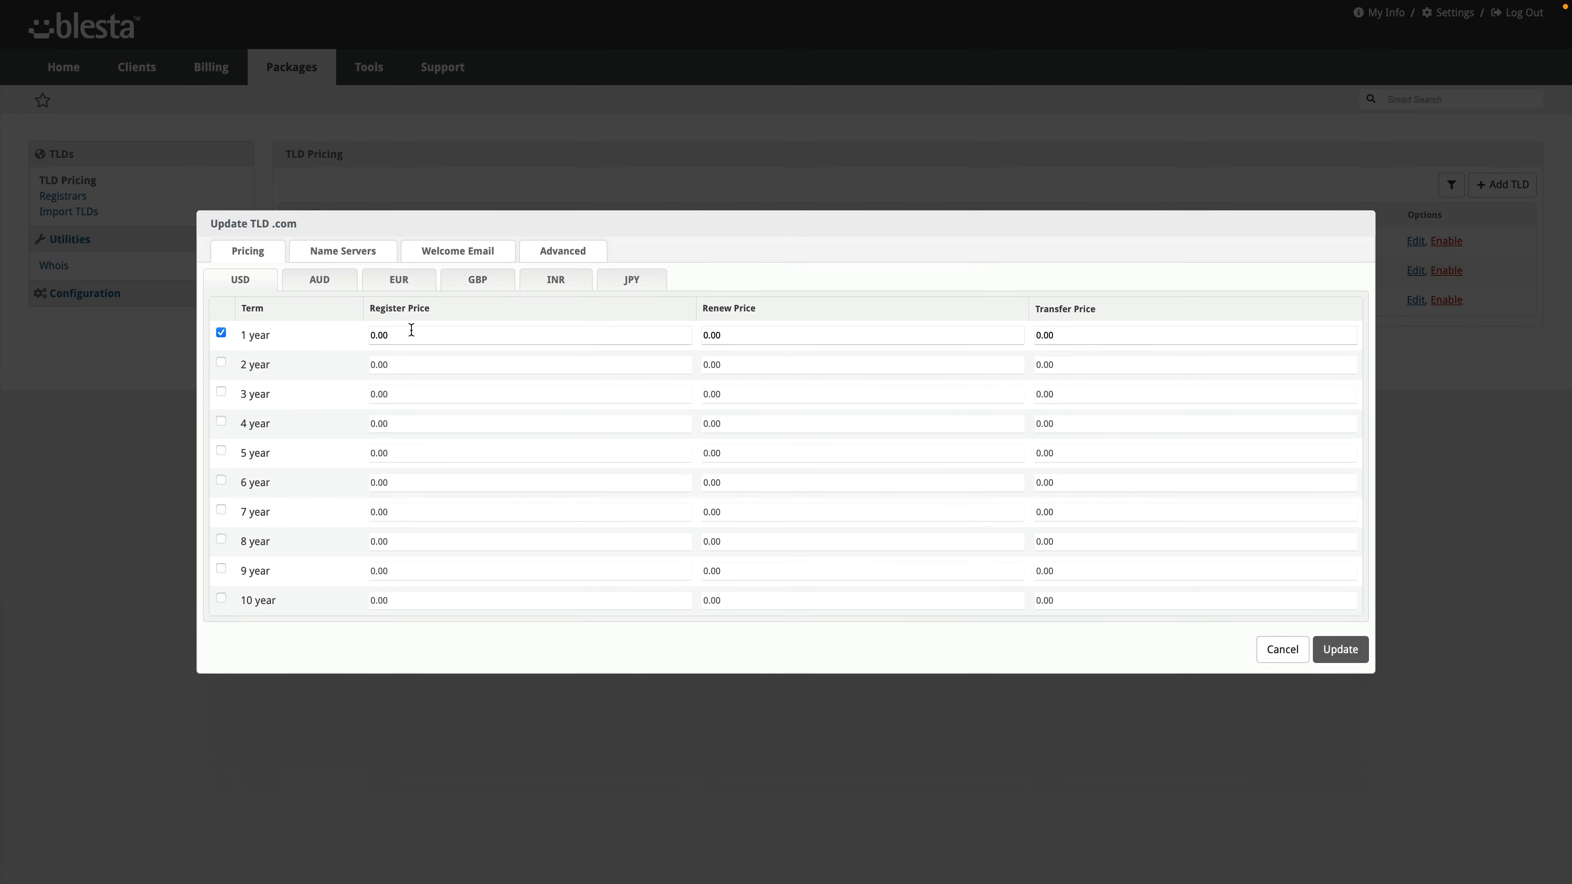
pyautogui.doubleClick(414, 334)
pyautogui.write('15')
pyautogui.press('Tab')
pyautogui.write('16')
pyautogui.press('Tab')
pyautogui.write('13')
# Step: Add nameservers ns1.blestalabs.com and ns2.blestalabs.com and update the .com TLD
pyautogui.click(323, 283)
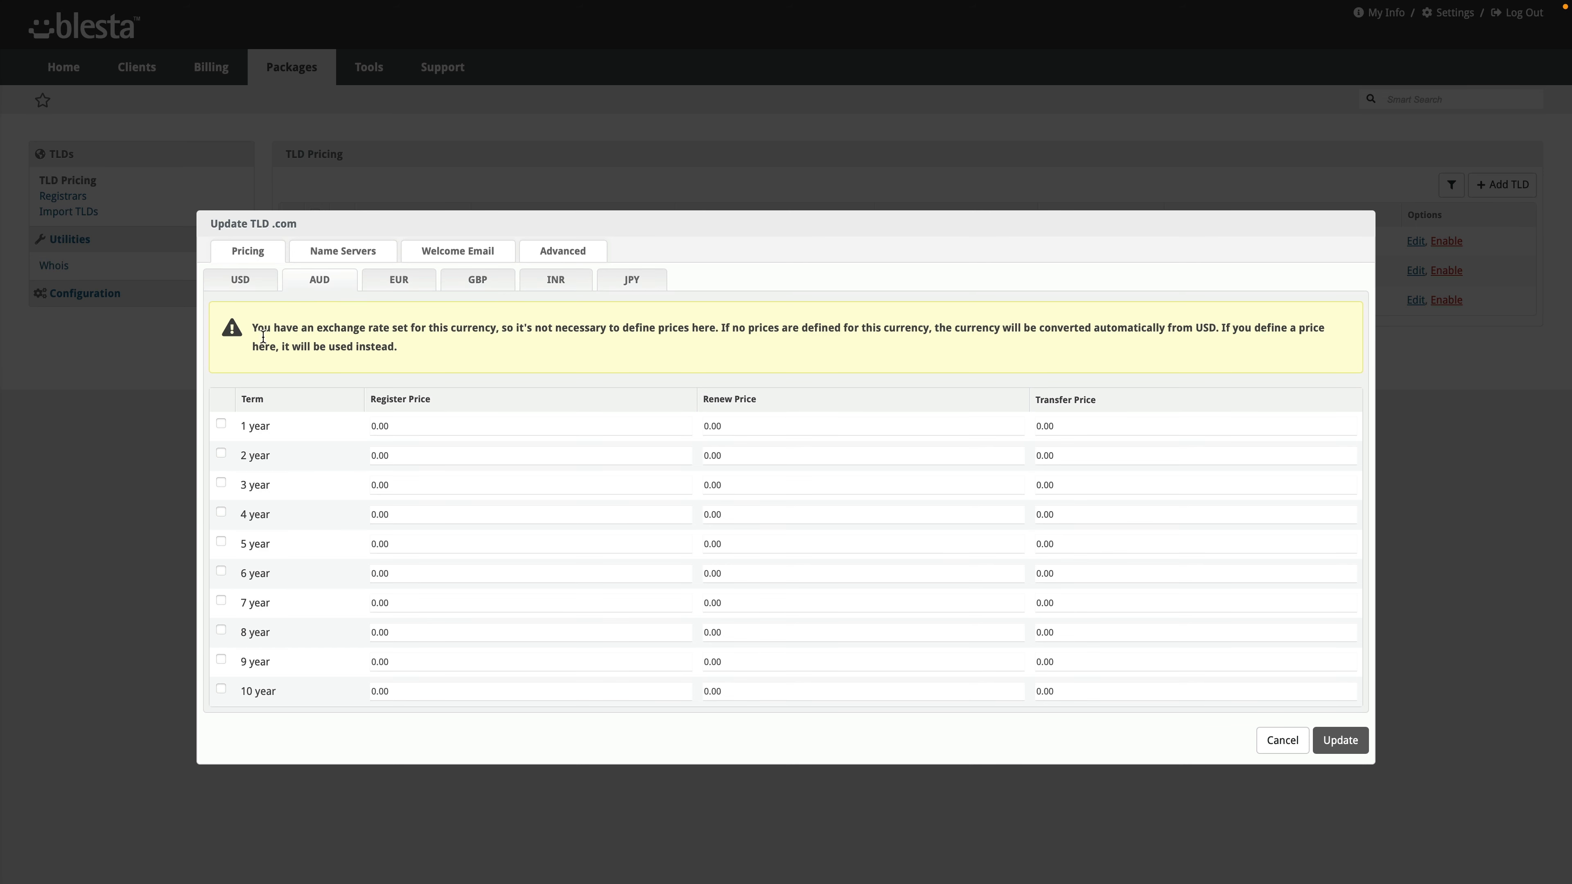
pyautogui.click(245, 283)
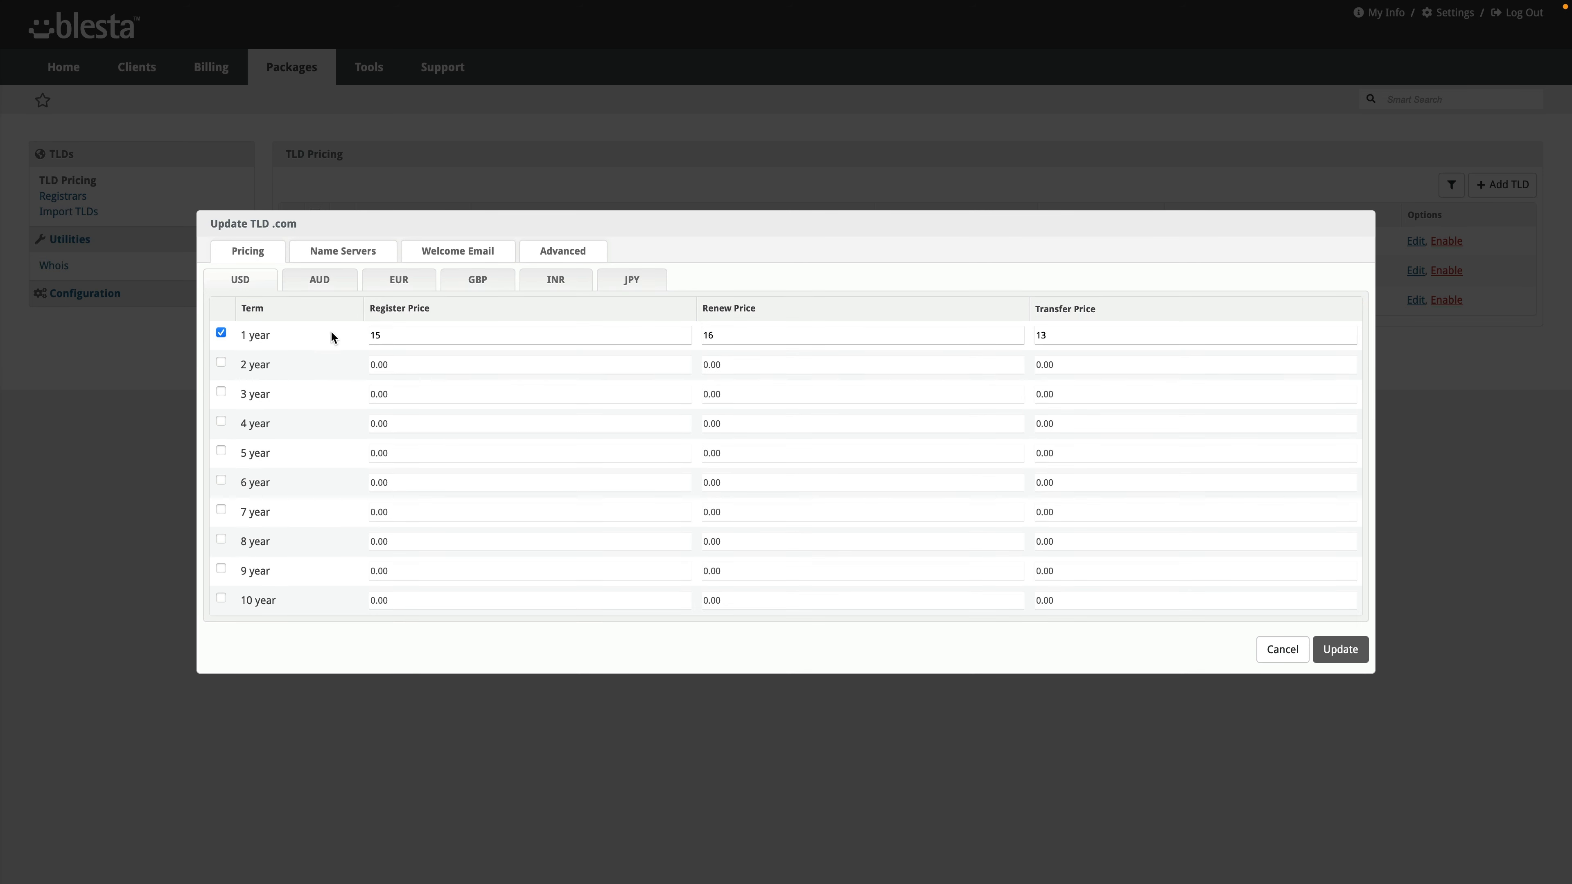
pyautogui.click(348, 253)
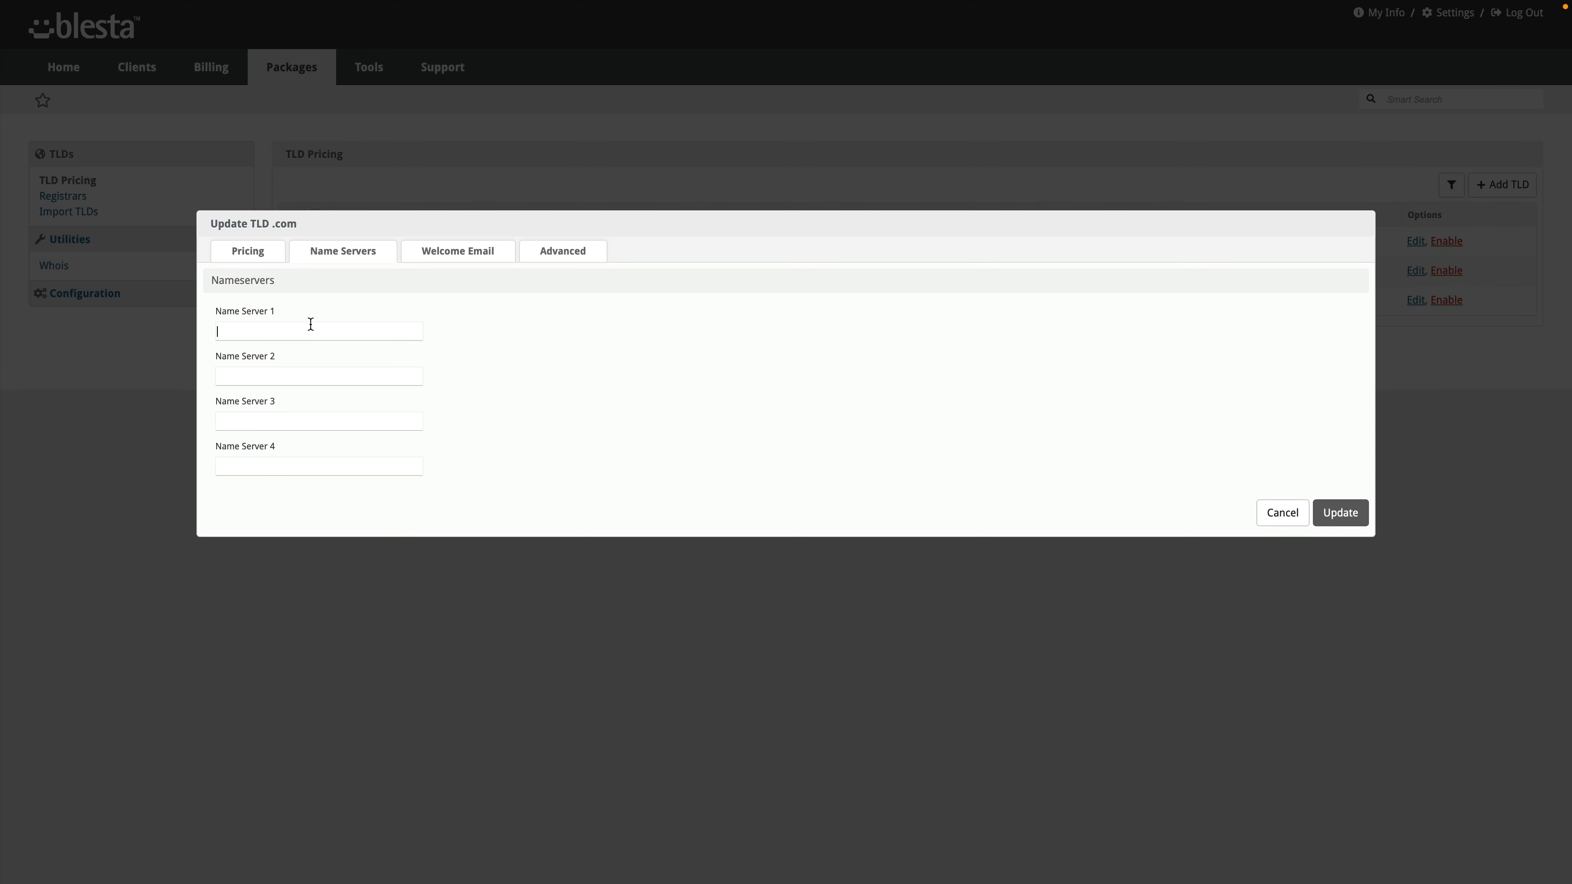
pyautogui.write('ns1.blestalabs.com')
pyautogui.write('ns2.blestalabs.com')
pyautogui.click(439, 250)
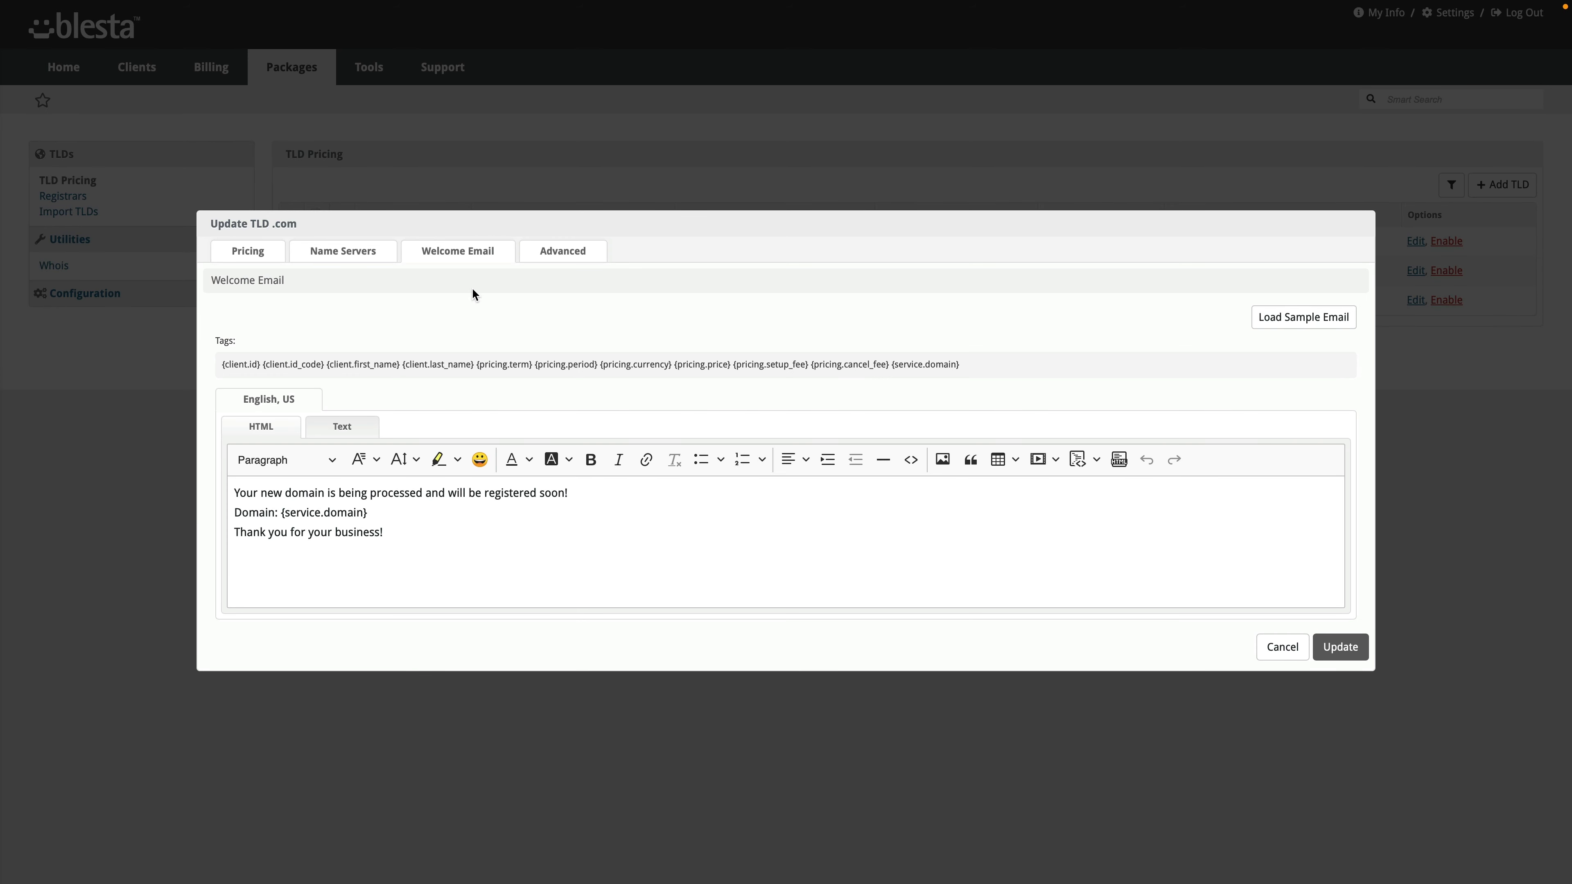
pyautogui.click(238, 251)
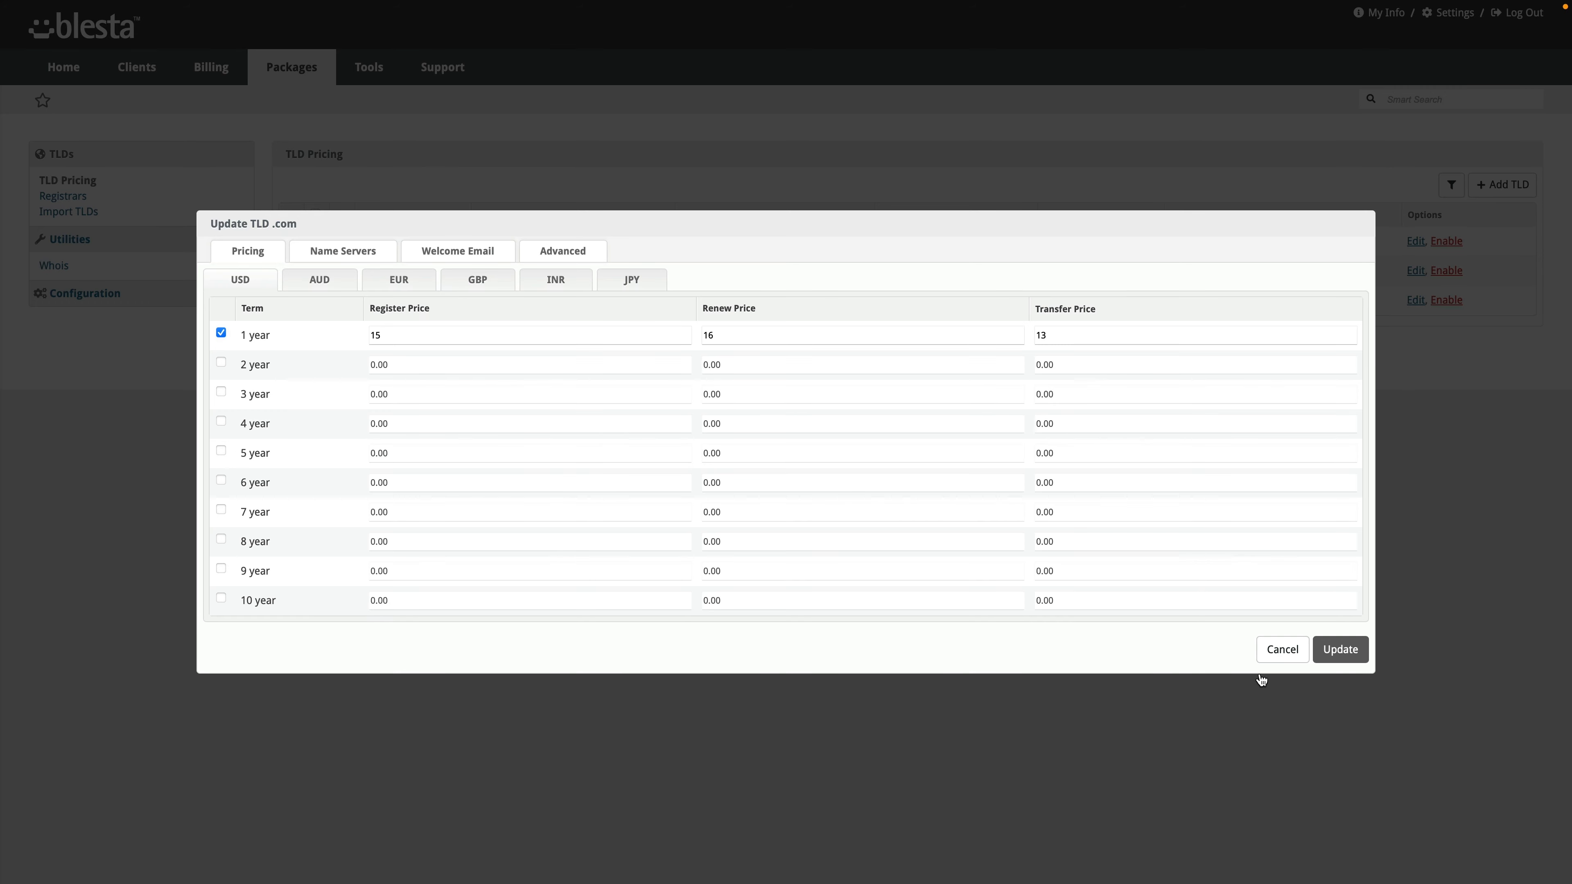
pyautogui.click(1341, 652)
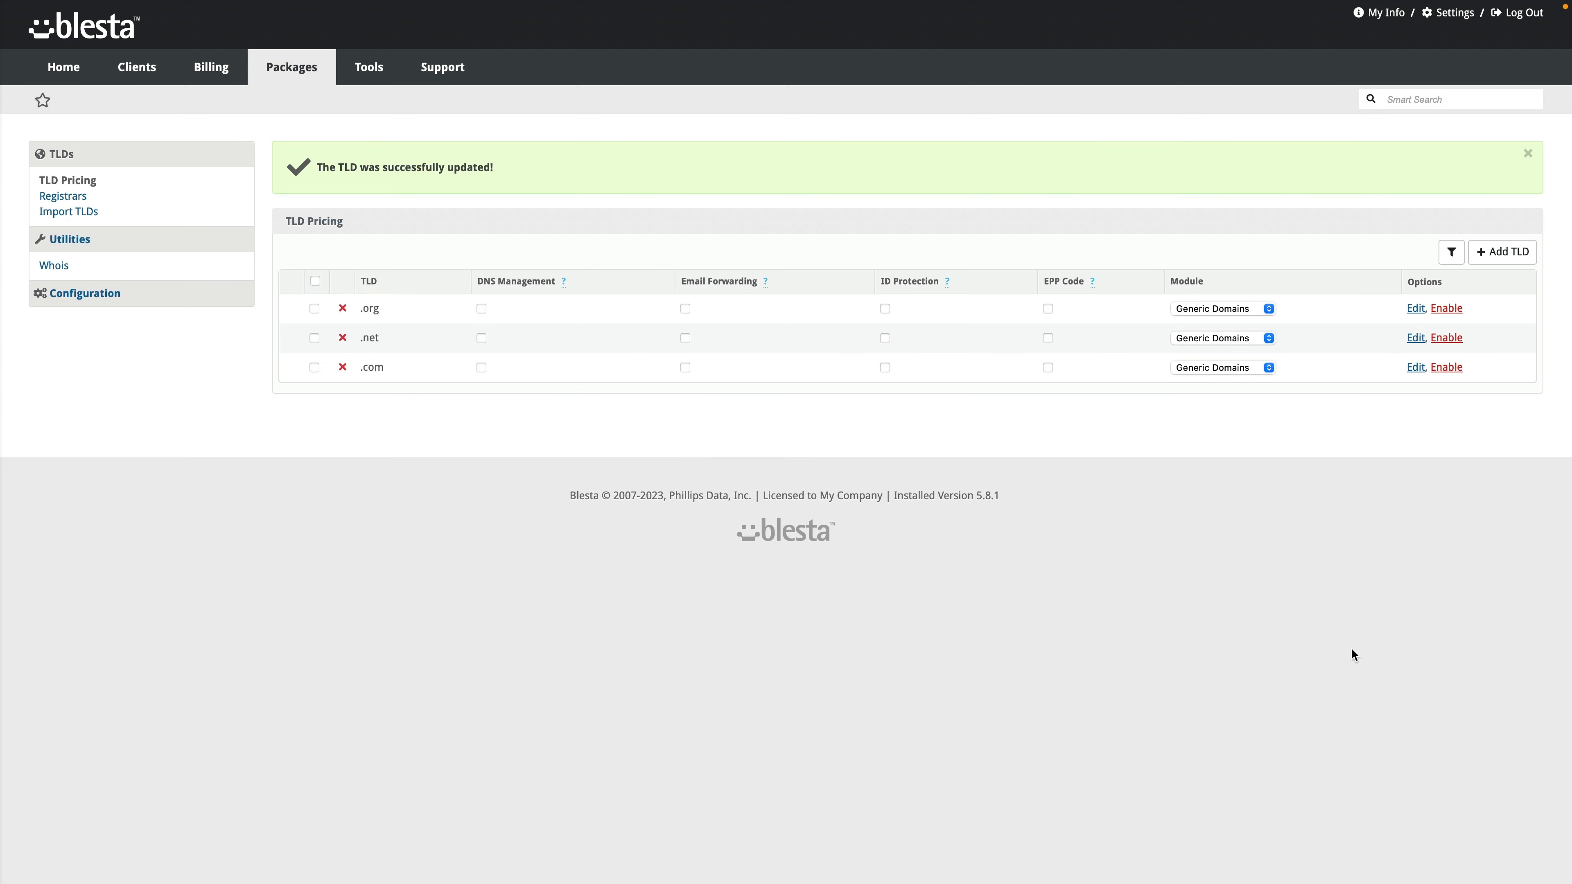
# Step: Set .com's status to Enabled, turn on its DNS Management, and dismiss the success notices
pyautogui.click(314, 367)
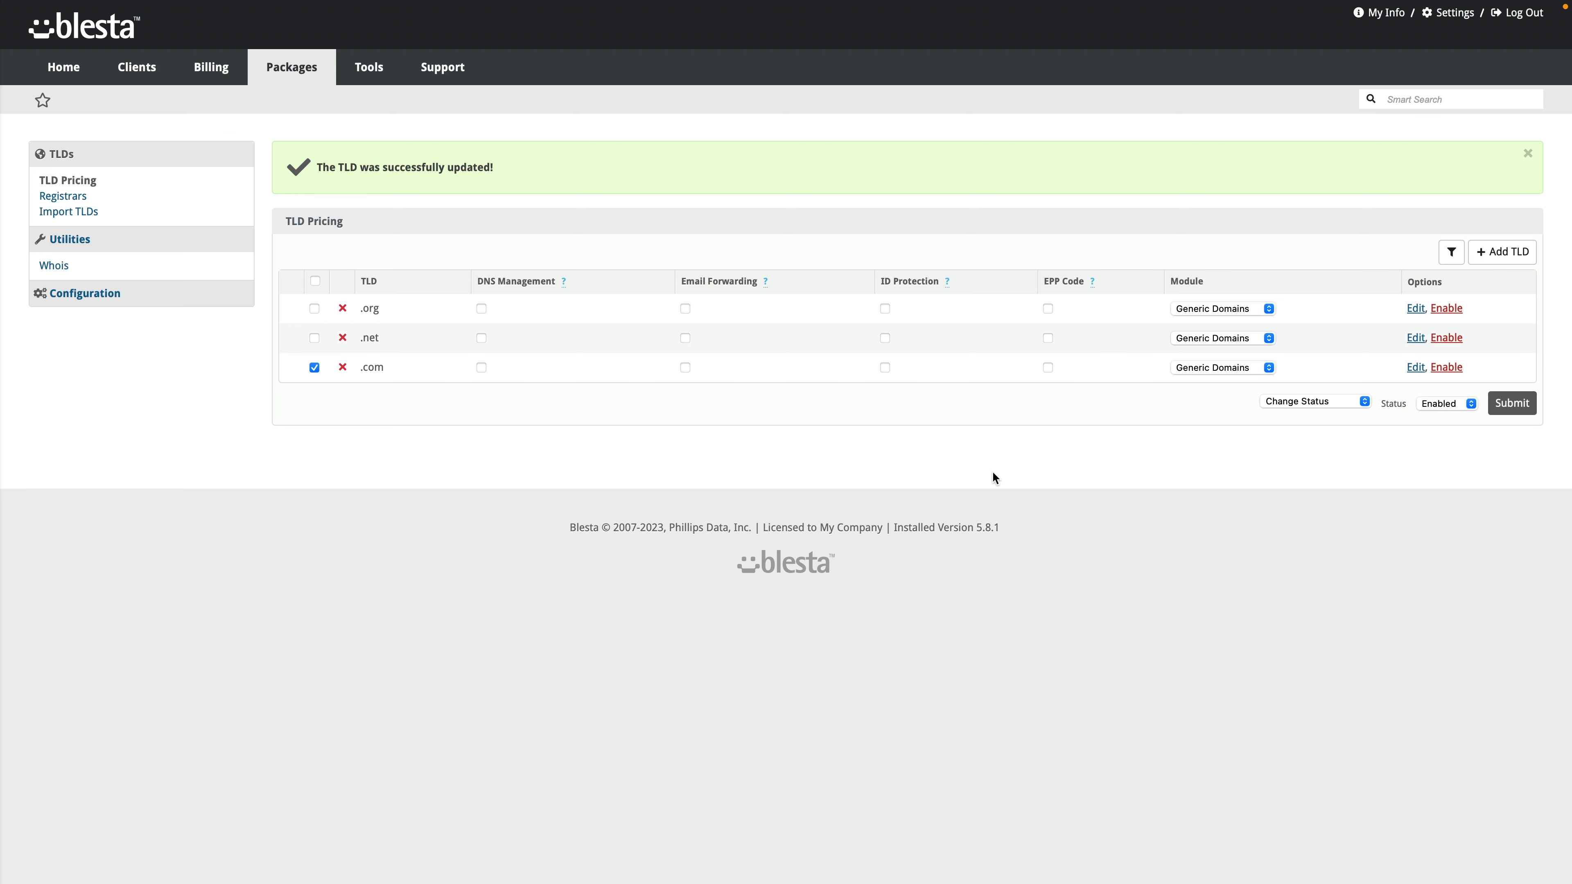
pyautogui.click(1510, 408)
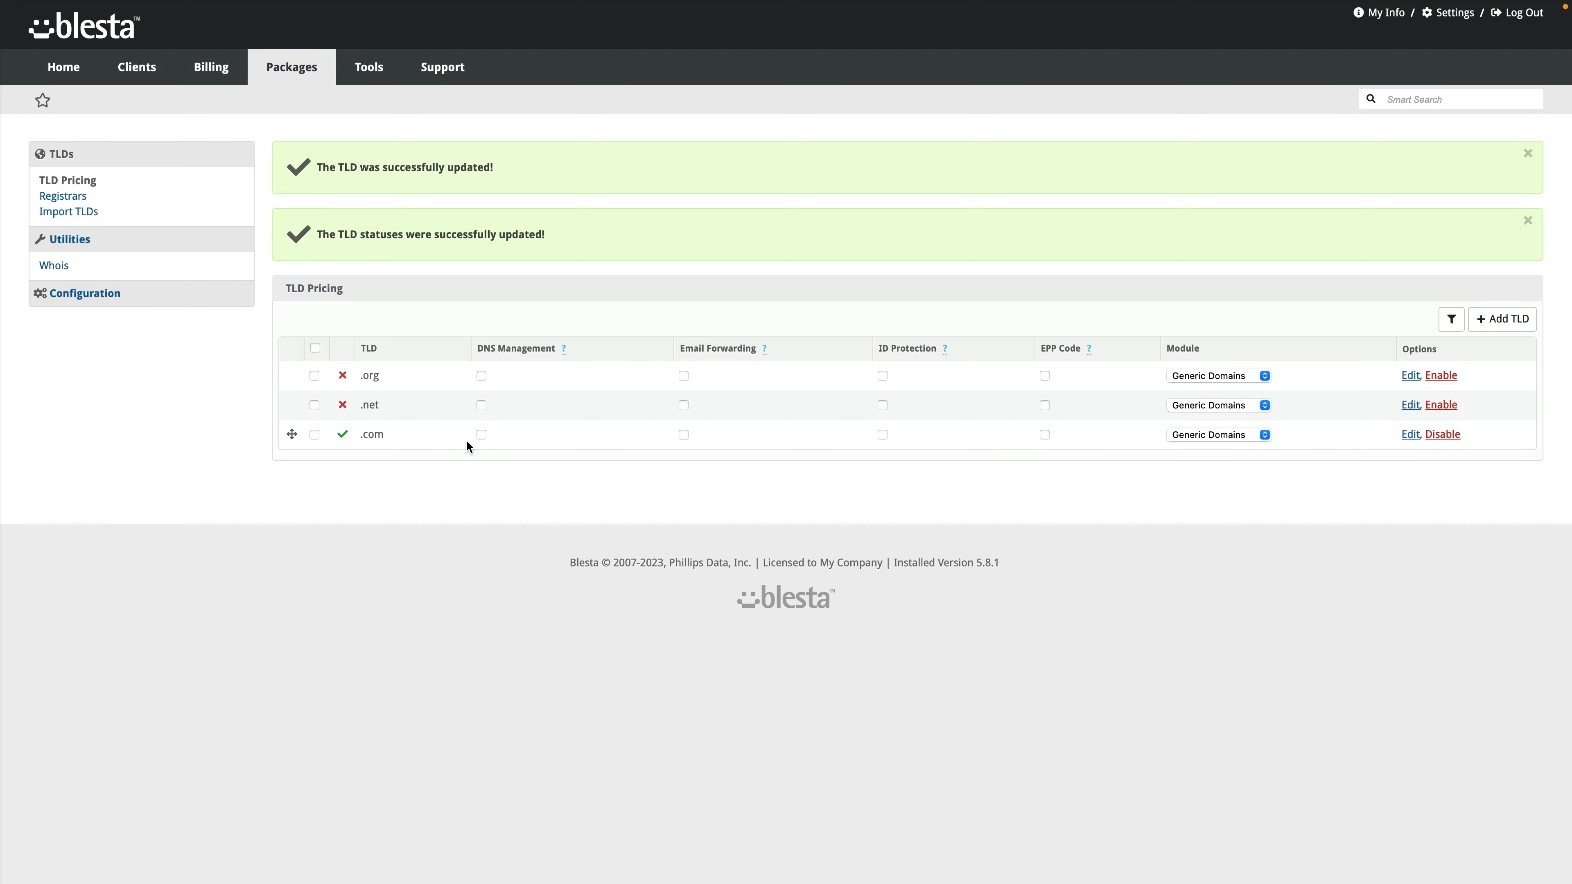
pyautogui.click(483, 434)
pyautogui.click(1528, 154)
pyautogui.click(1529, 164)
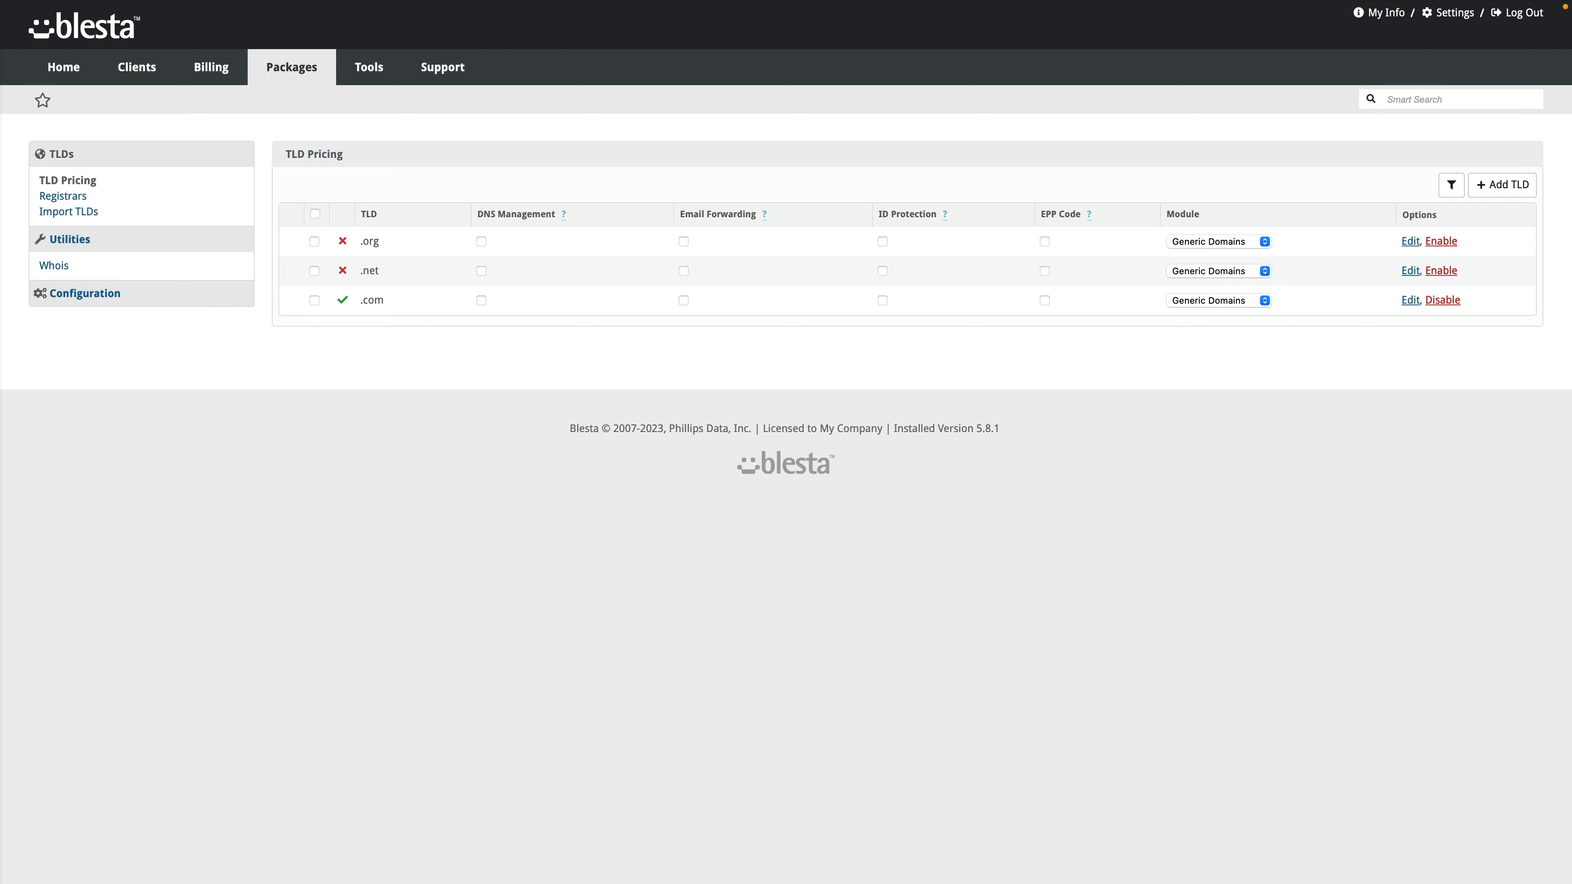
# Step: Browse the Generic Domains TLDs on the Import TLDs page, then go to the Whois lookup
pyautogui.click(86, 218)
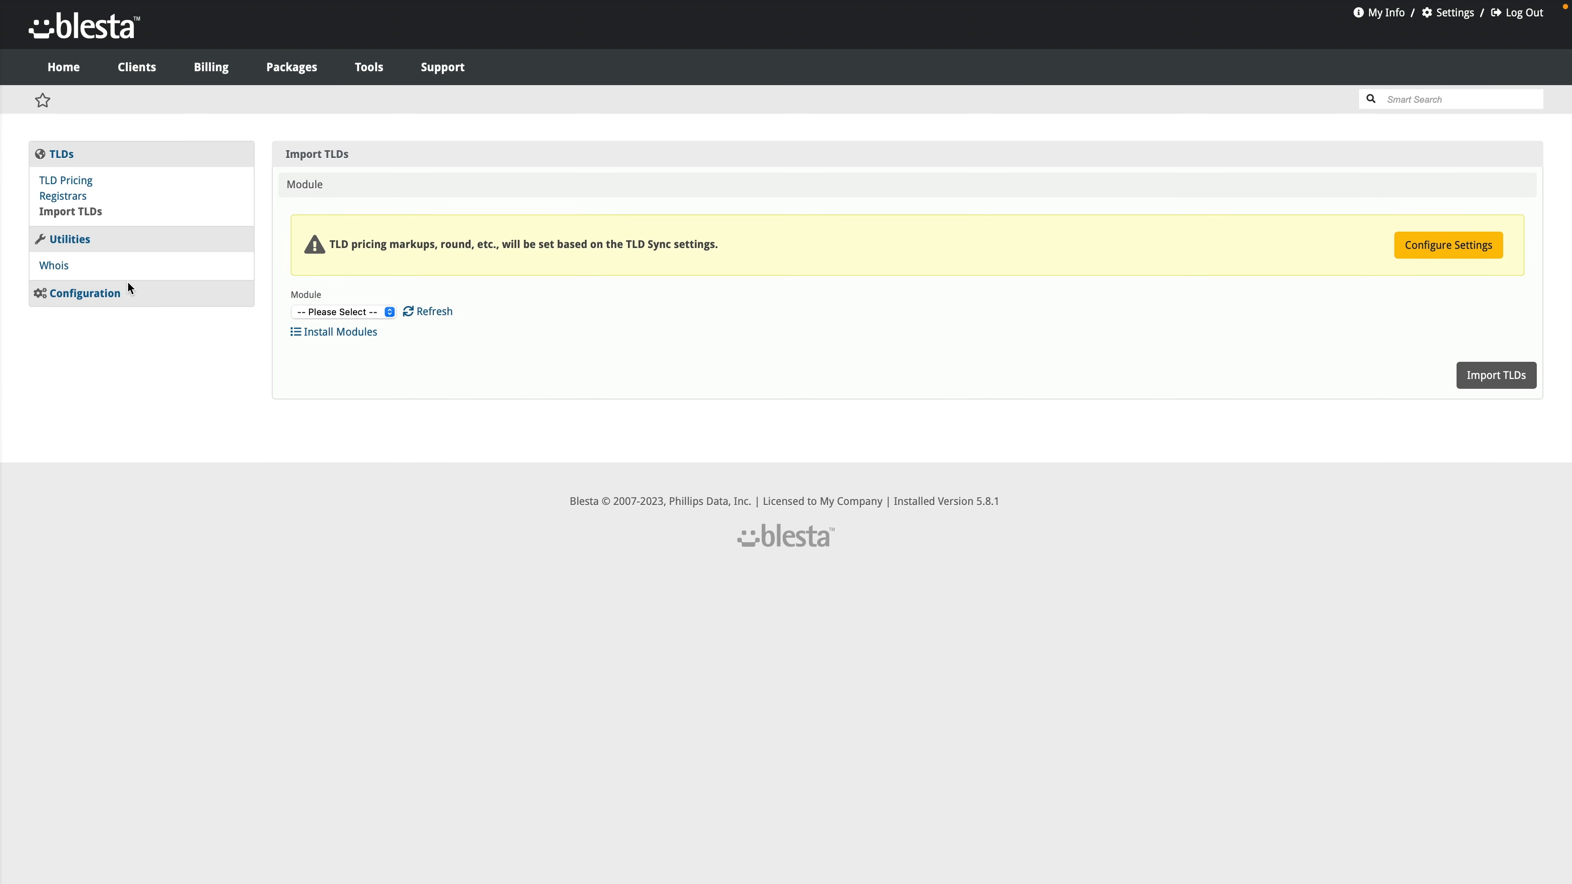
pyautogui.click(304, 312)
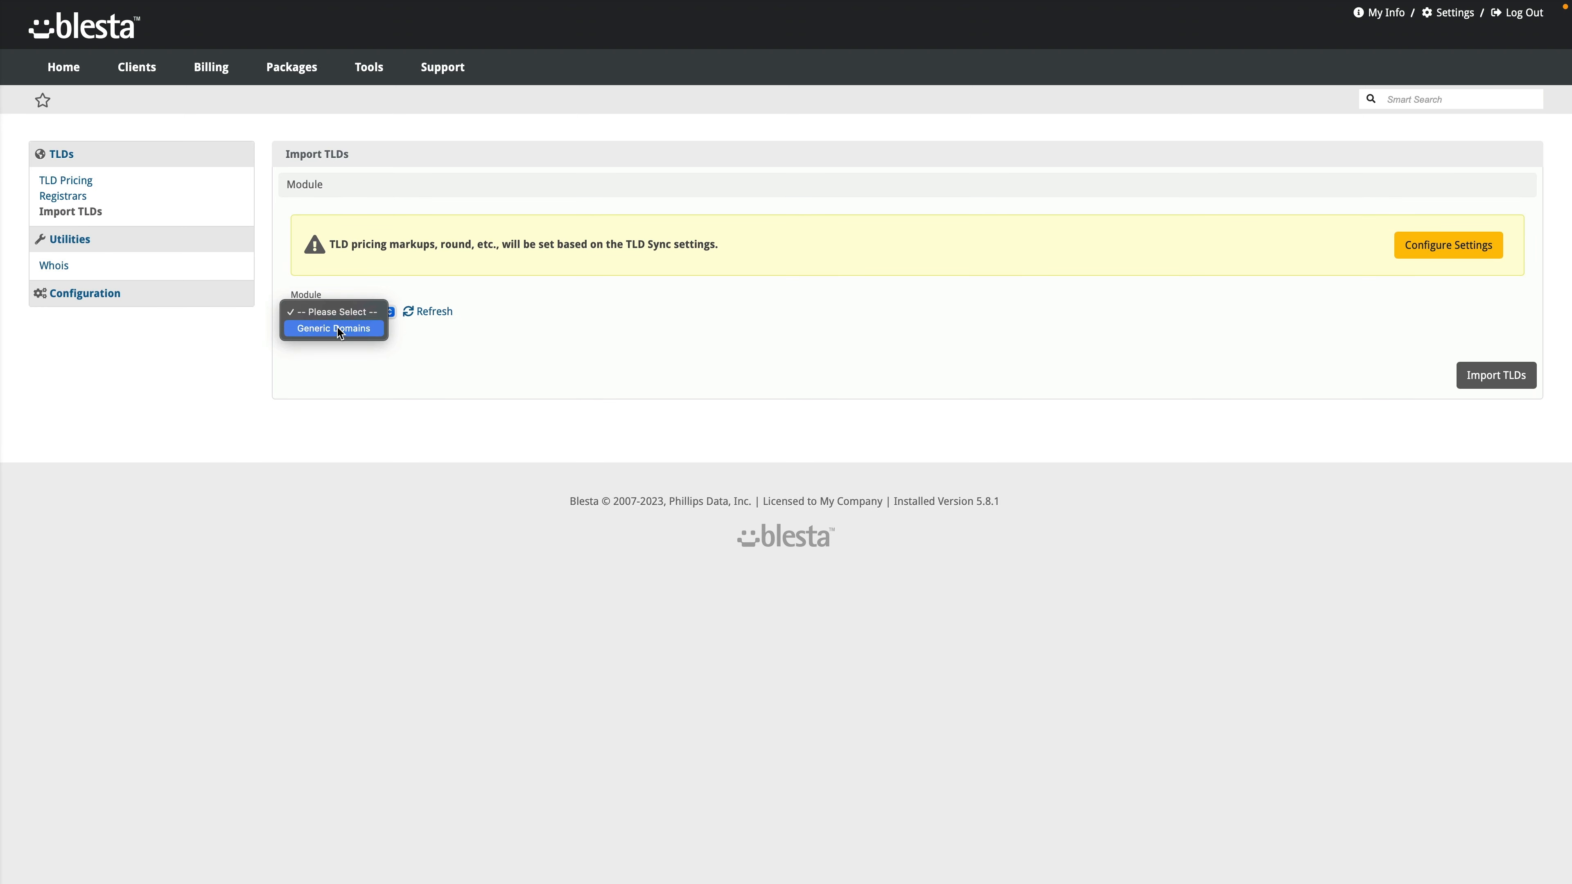
pyautogui.click(338, 328)
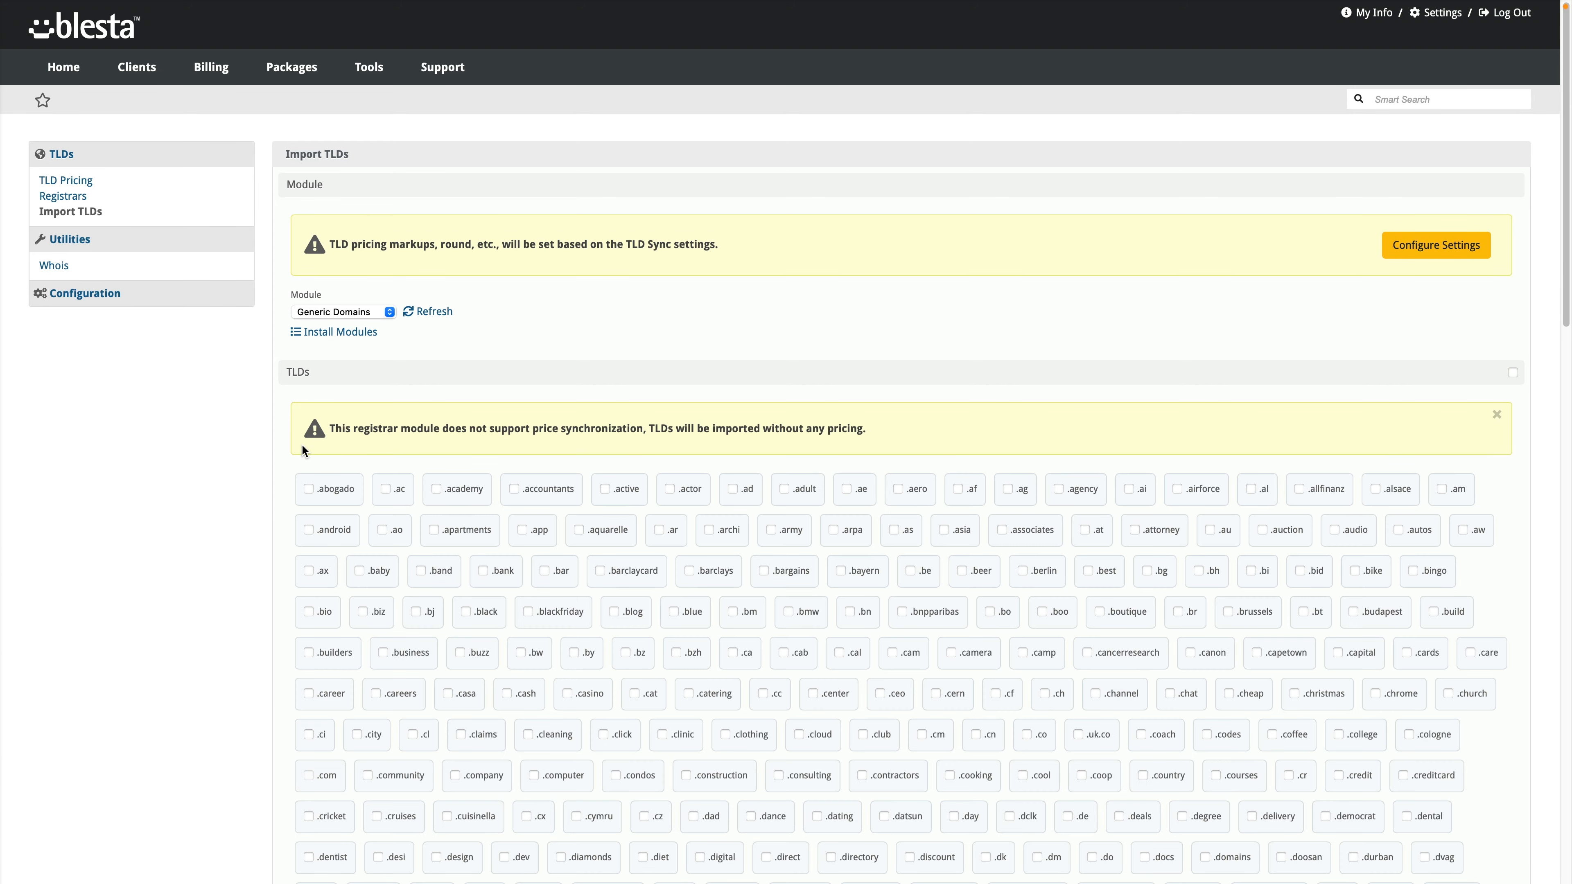
pyautogui.scroll(-15, 288, 474)
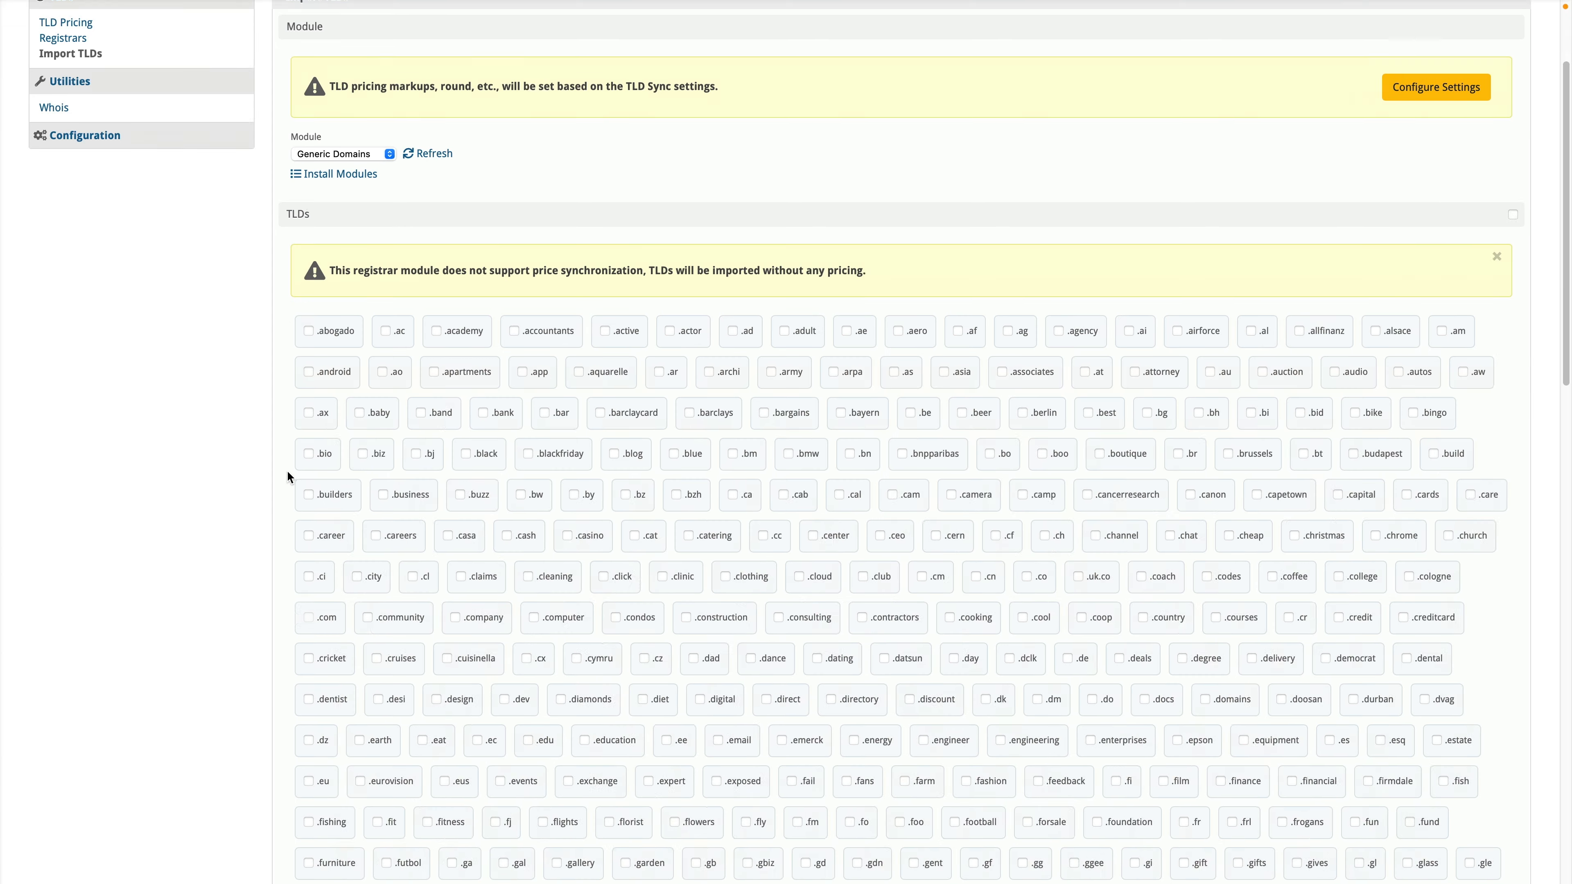
pyautogui.scroll(15, 294, 480)
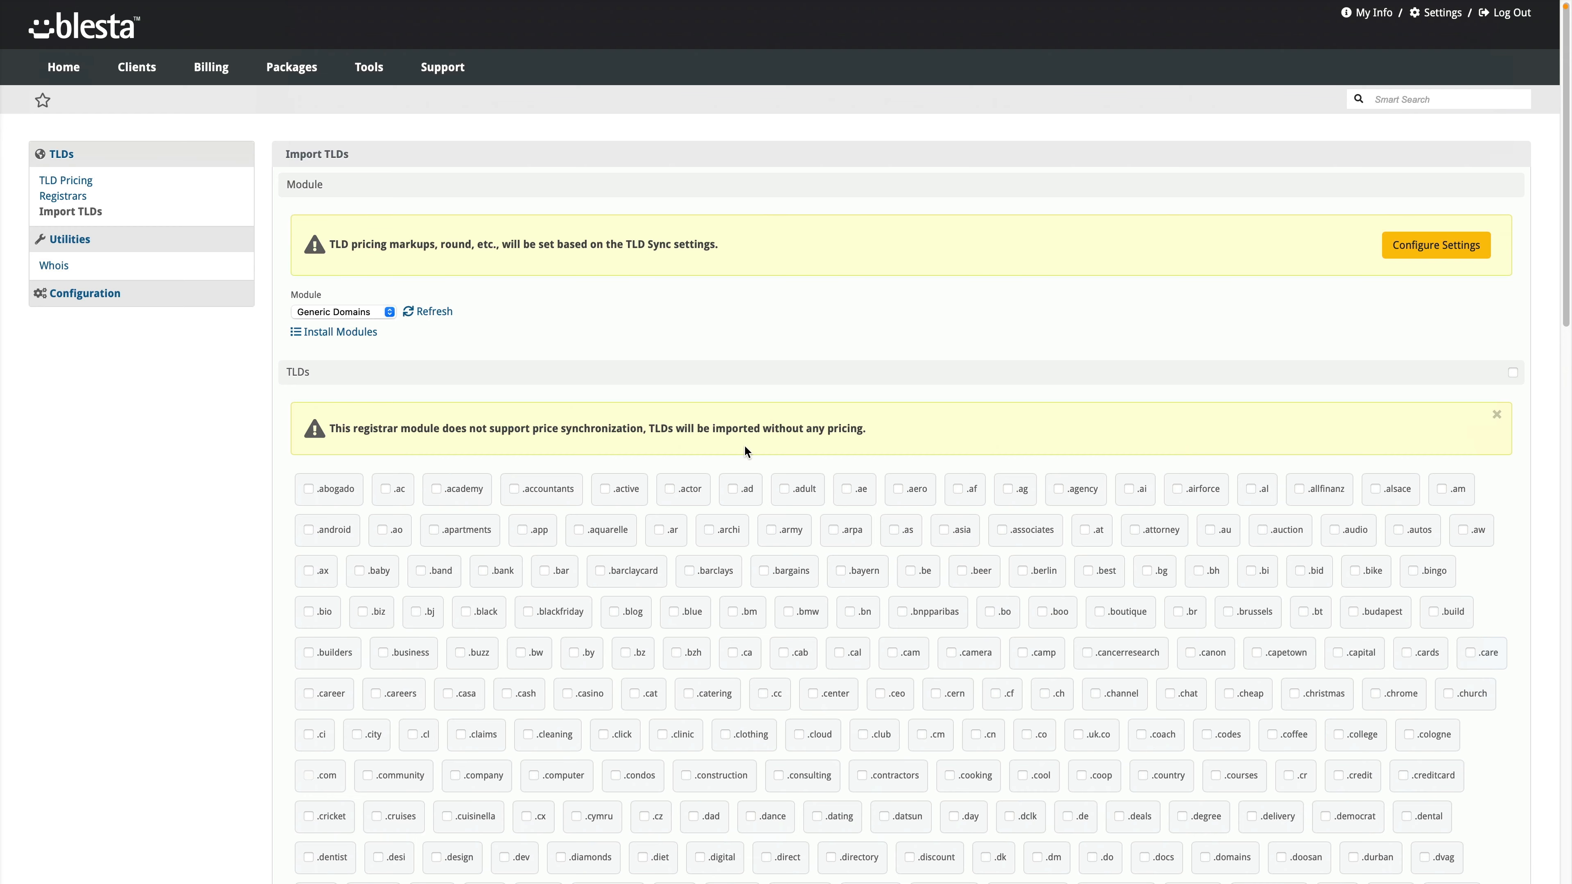
pyautogui.scroll(-20, 241, 446)
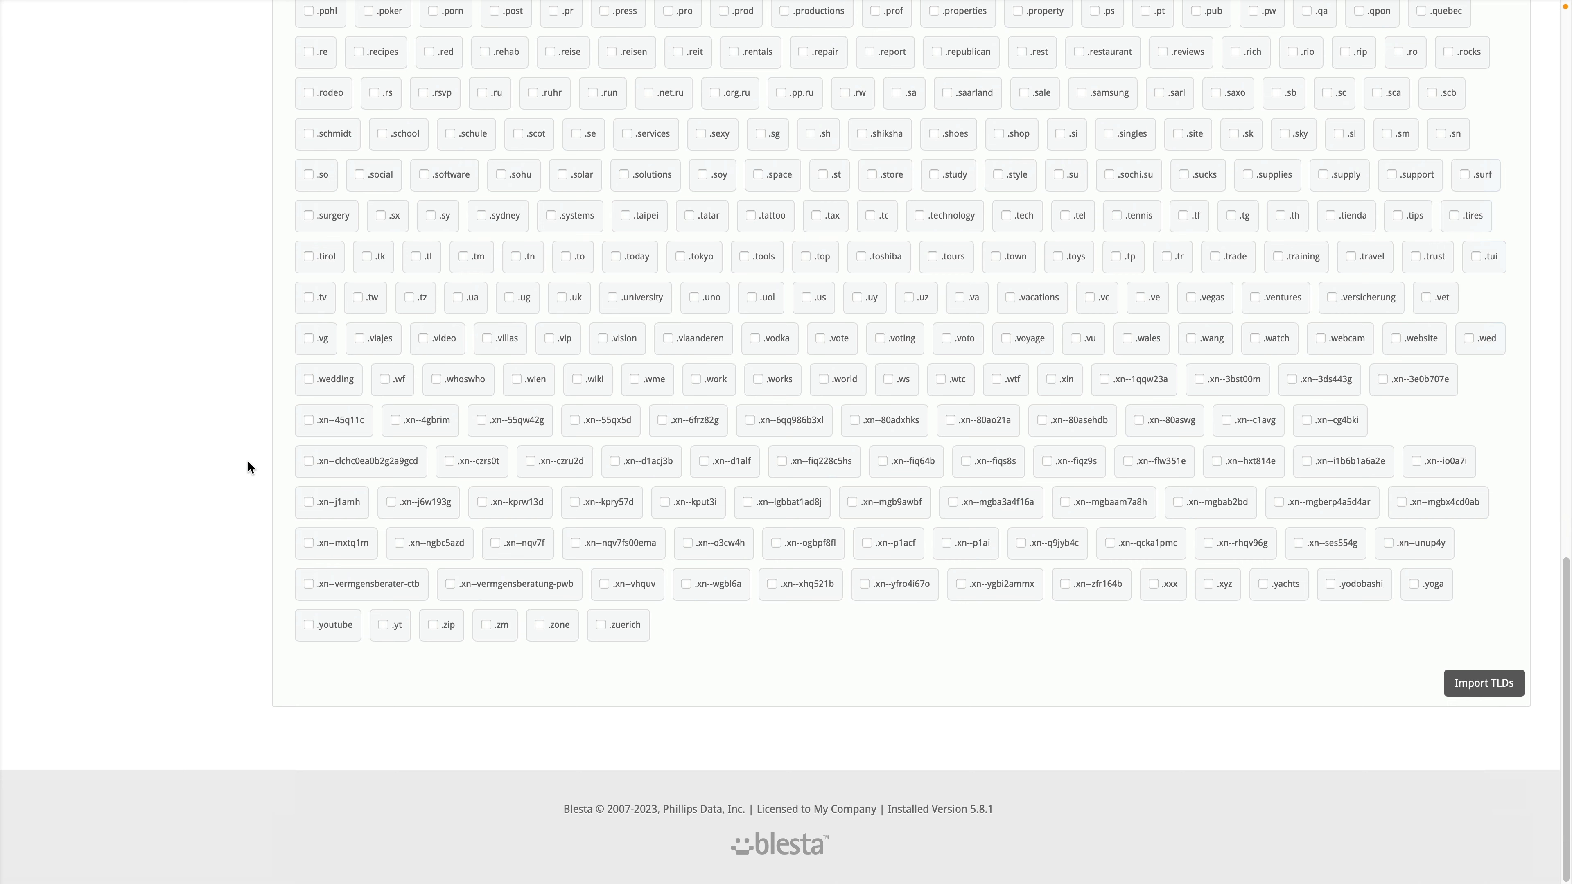
pyautogui.scroll(20, 247, 459)
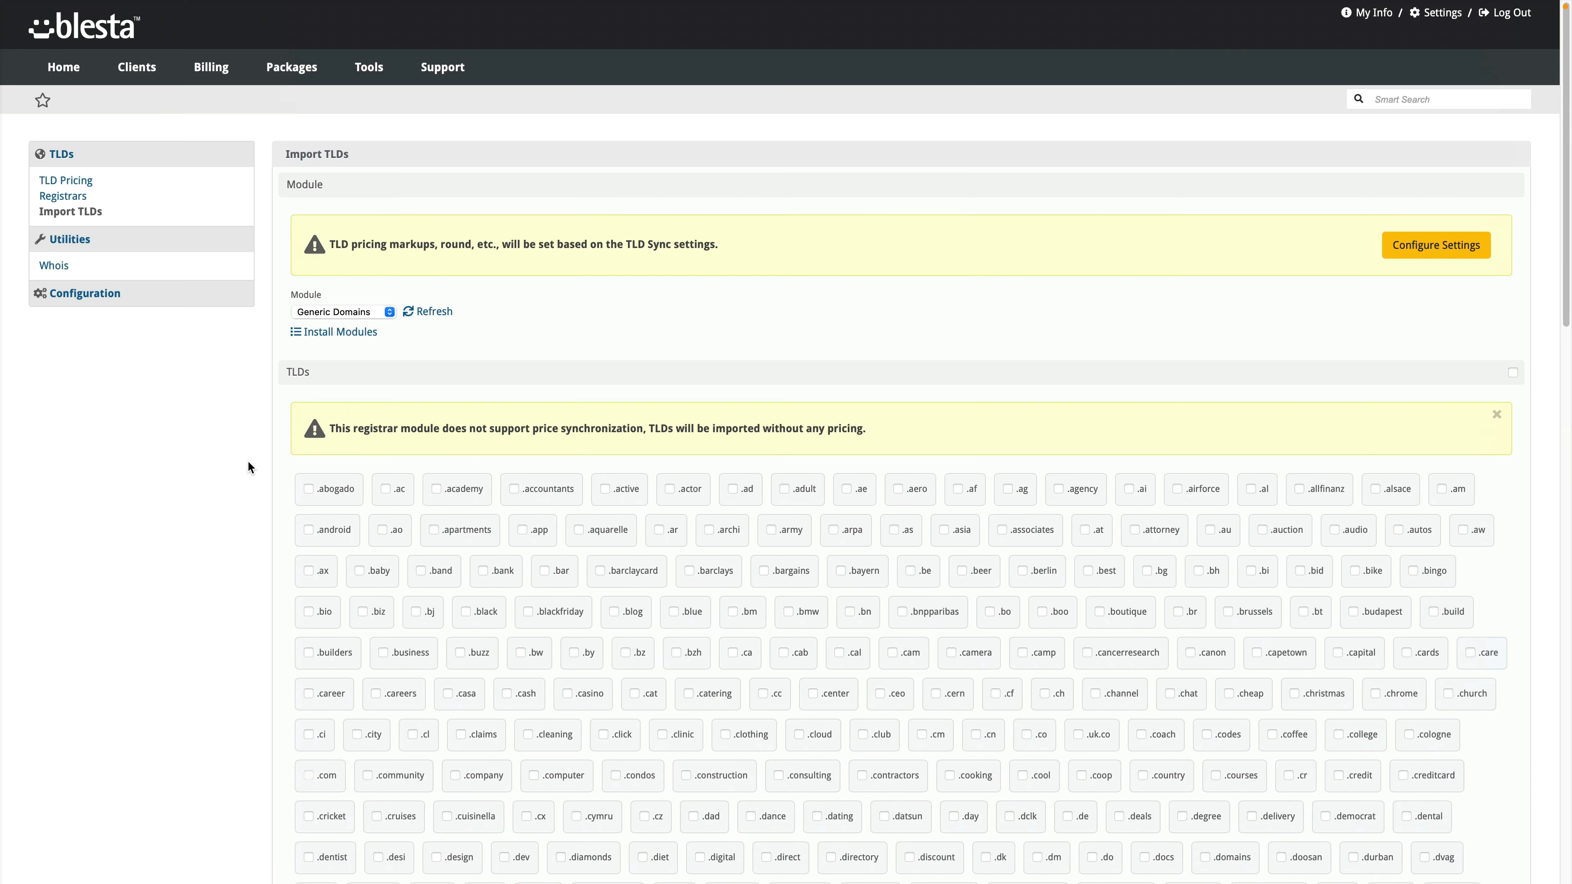
pyautogui.click(62, 274)
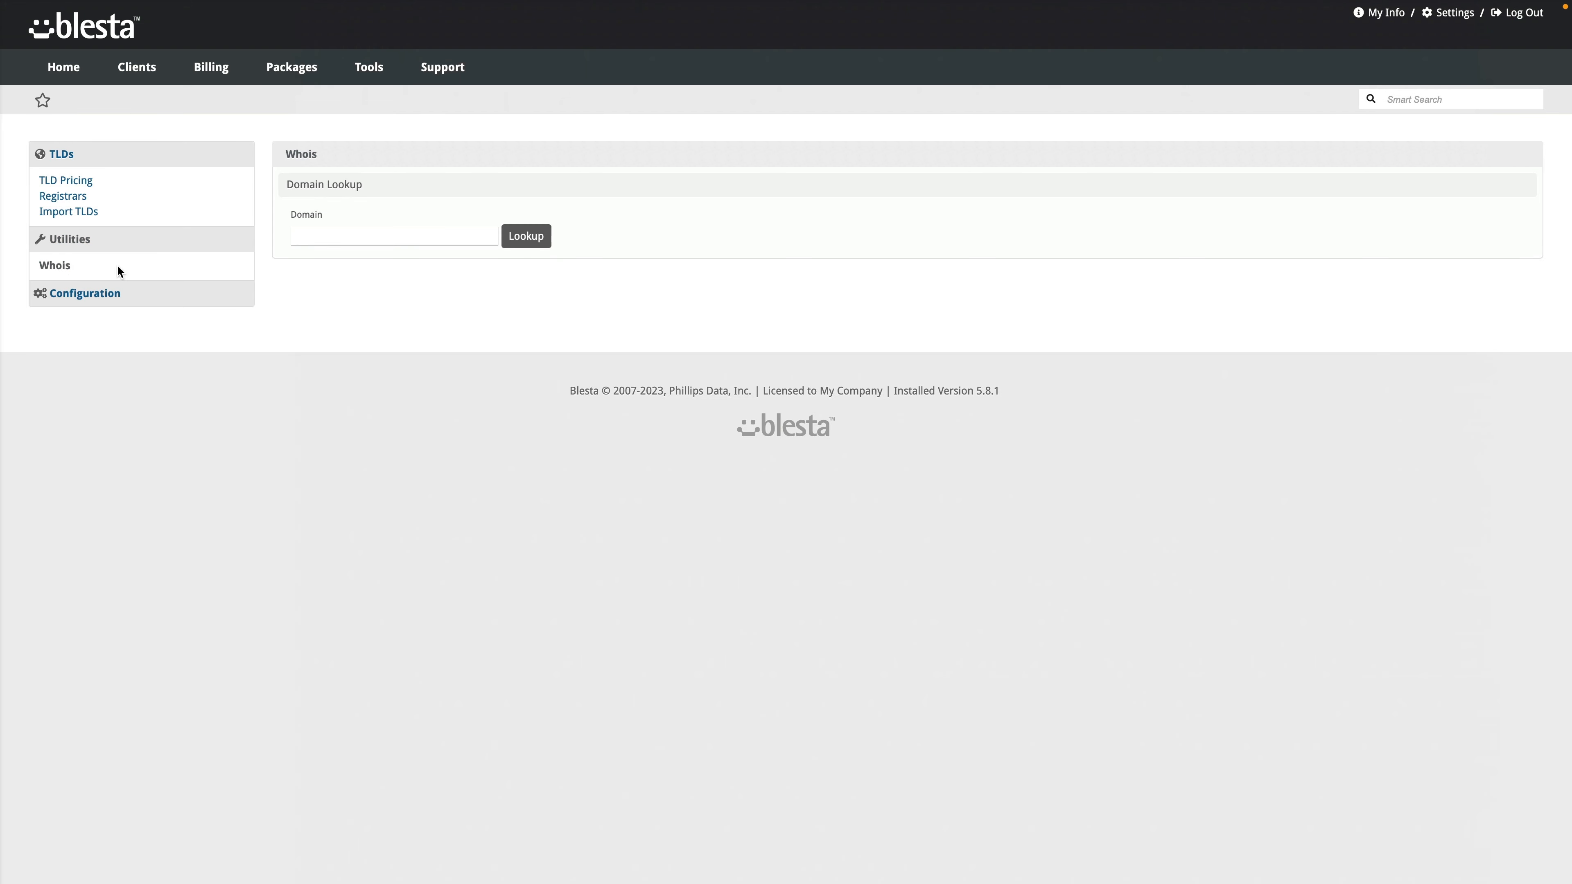
# Step: Mark .com as a spotlight TLD, then look over the Notifications, Advanced and TLD Sync tabs
pyautogui.click(73, 295)
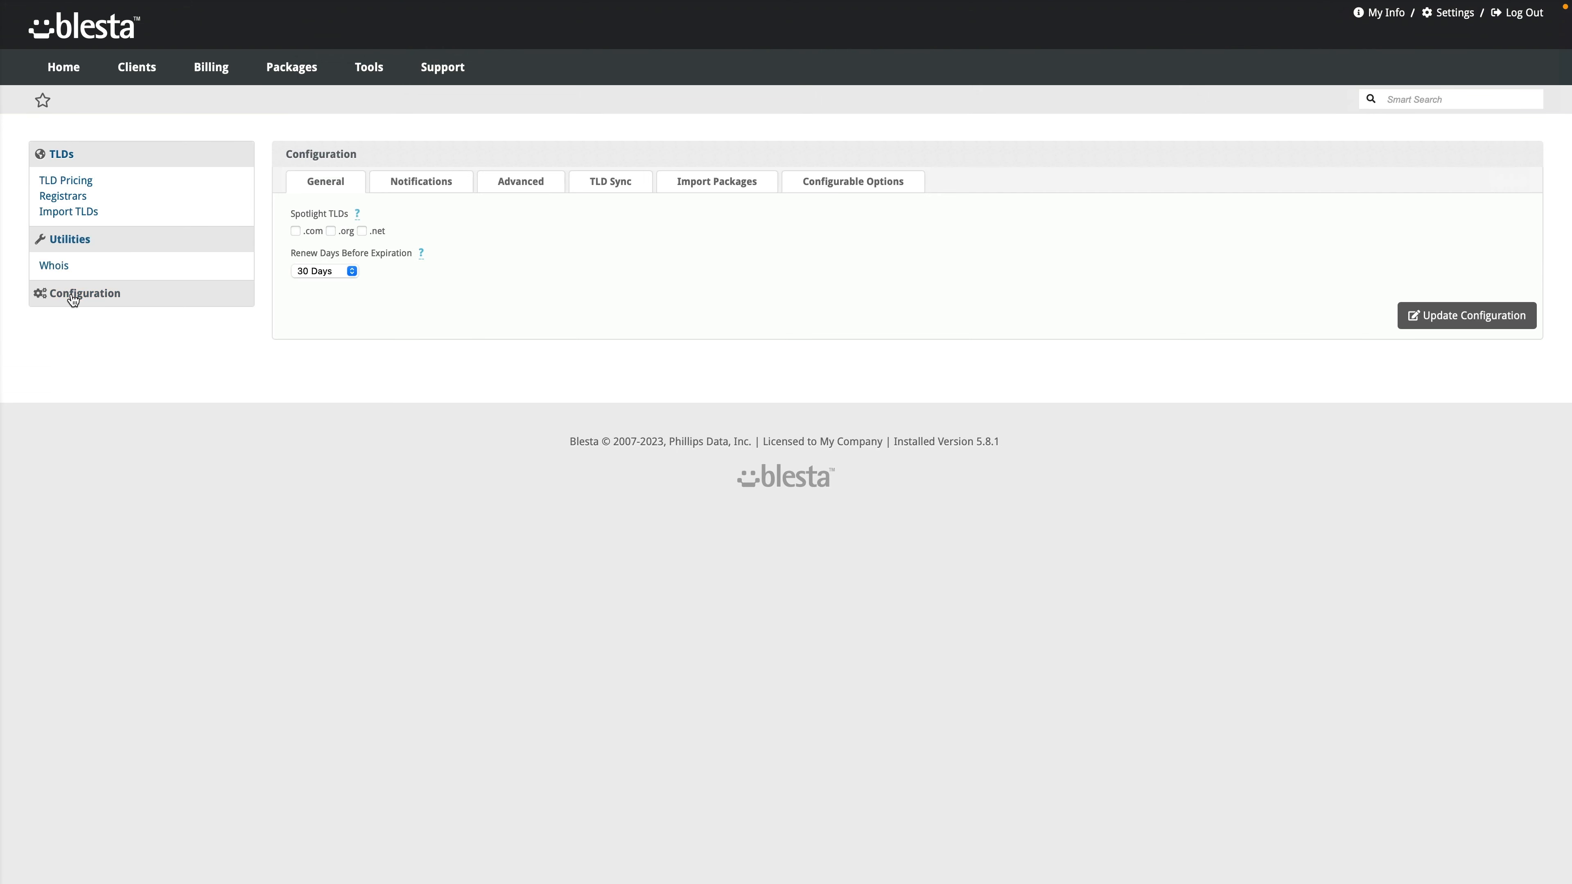
pyautogui.click(309, 231)
pyautogui.click(423, 188)
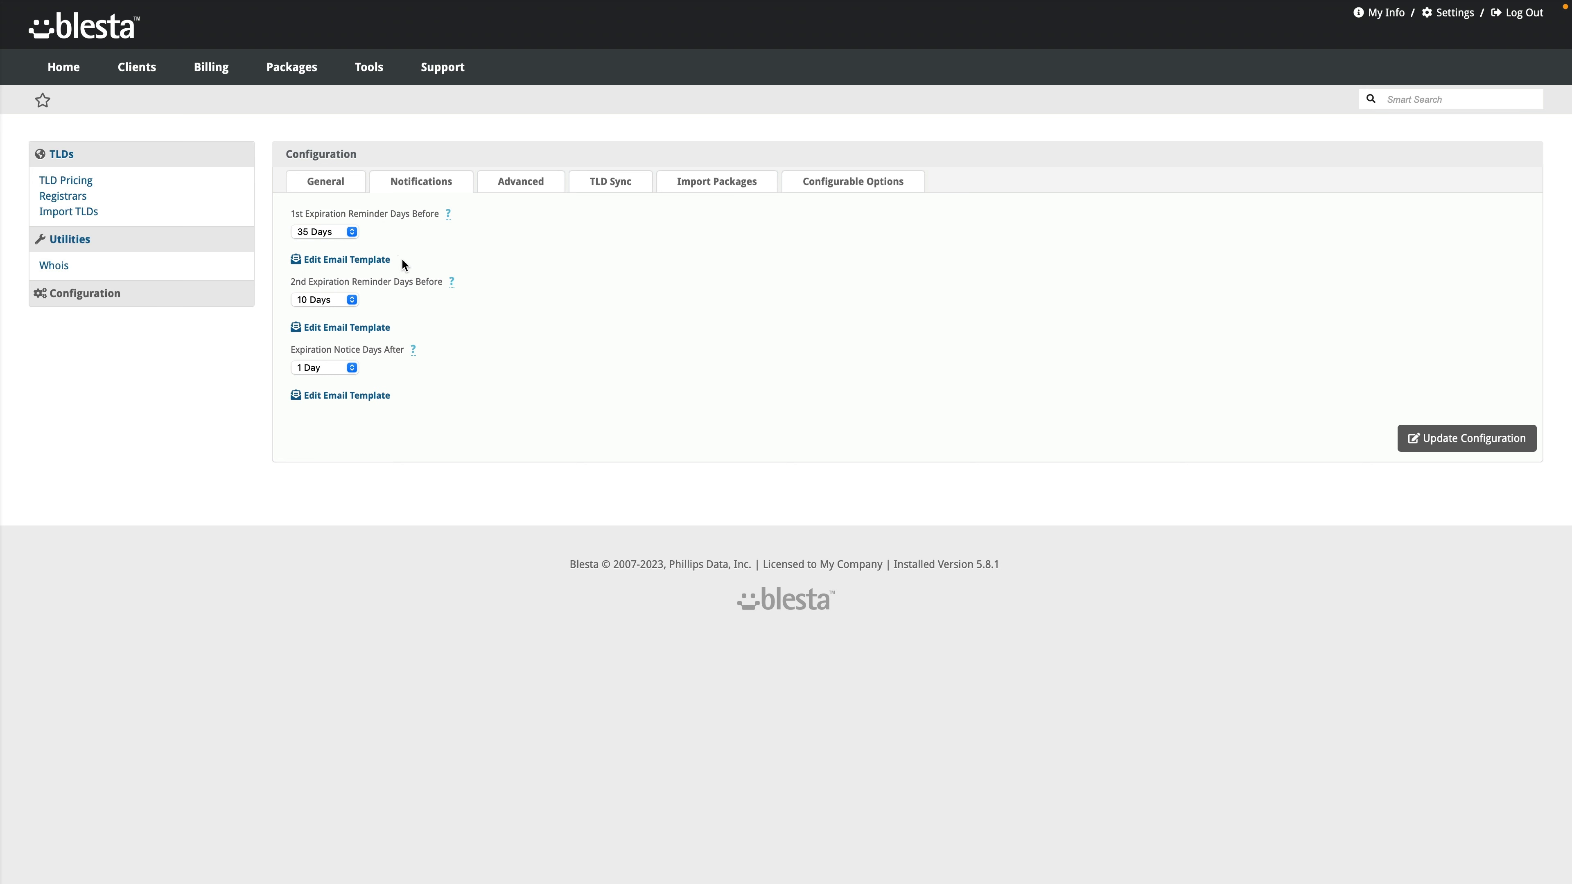
pyautogui.click(503, 191)
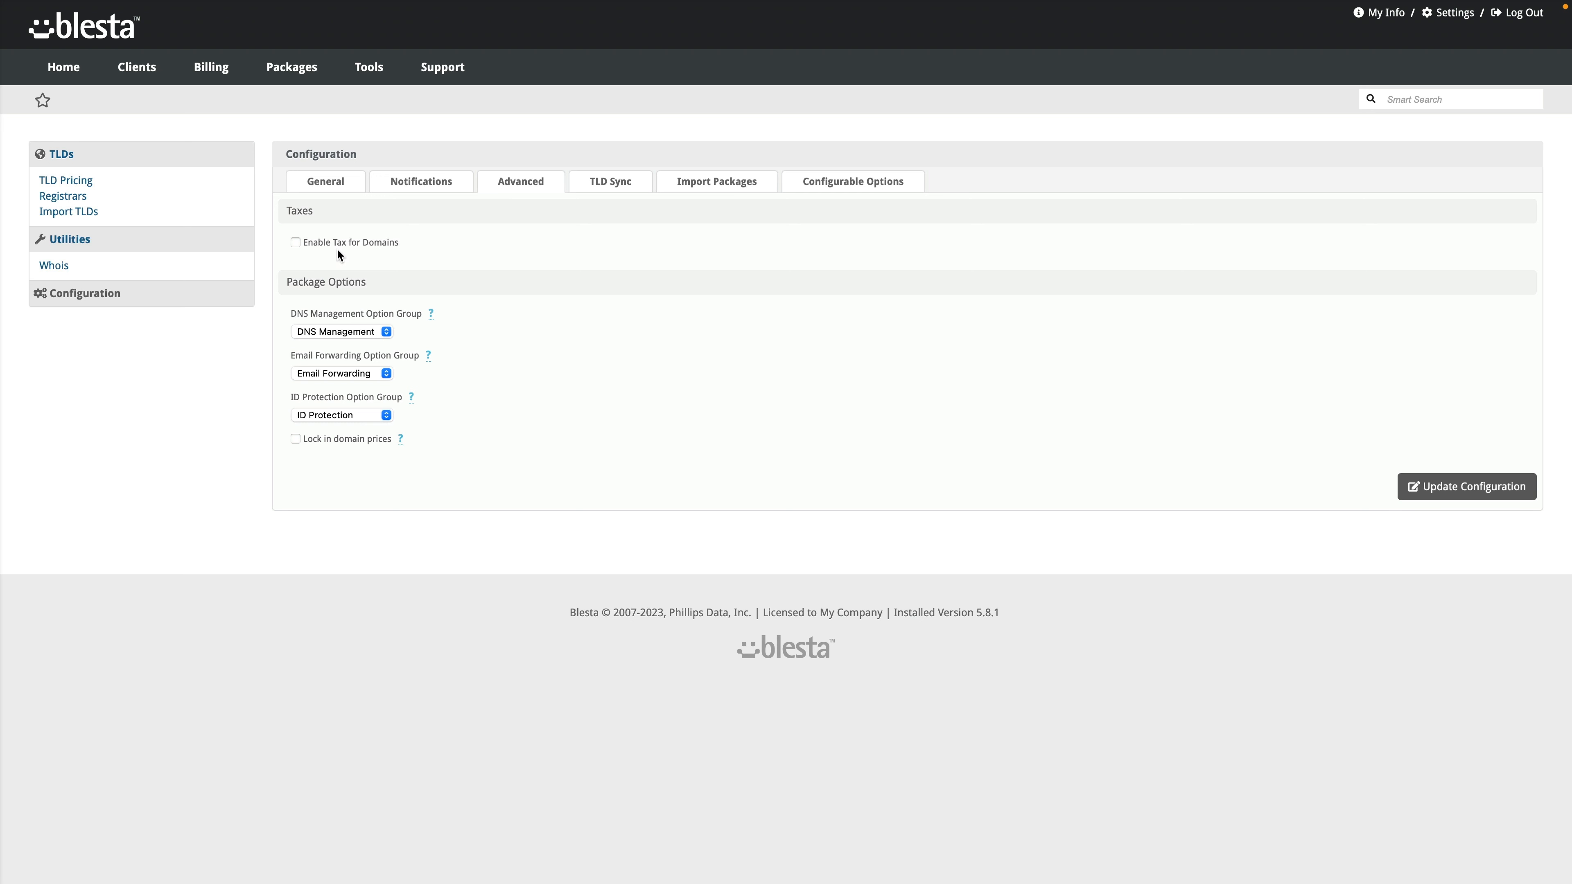
pyautogui.click(598, 187)
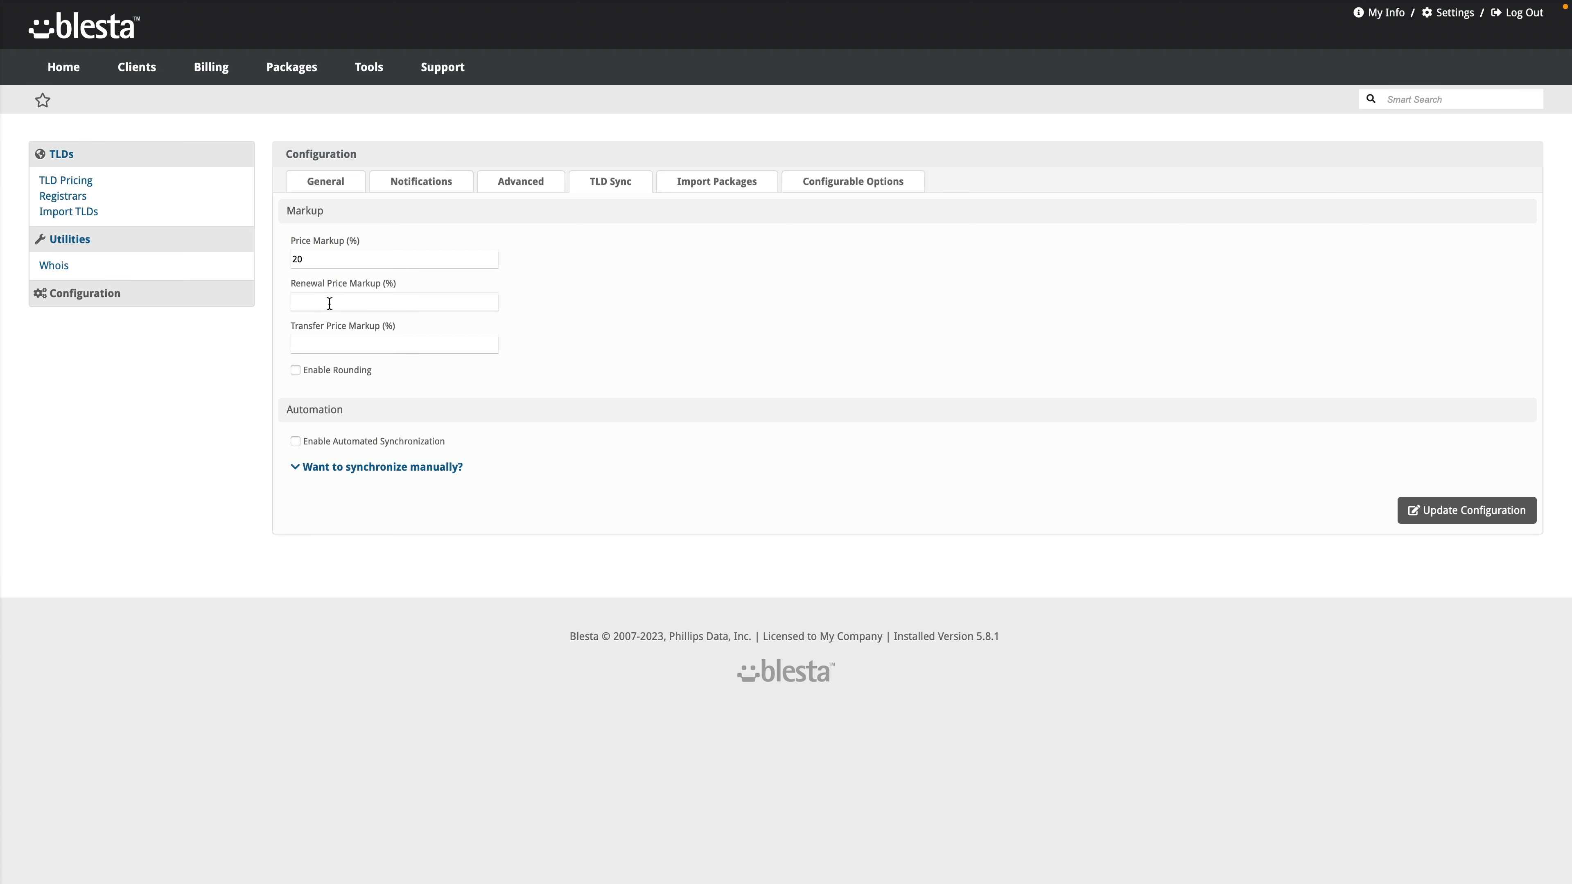
# Step: Enter a 15% renewal markup and a 5% transfer markup, with synced prices rounded up to .99
pyautogui.write('15')
pyautogui.click(338, 348)
pyautogui.write('5')
pyautogui.click(333, 369)
pyautogui.click(335, 407)
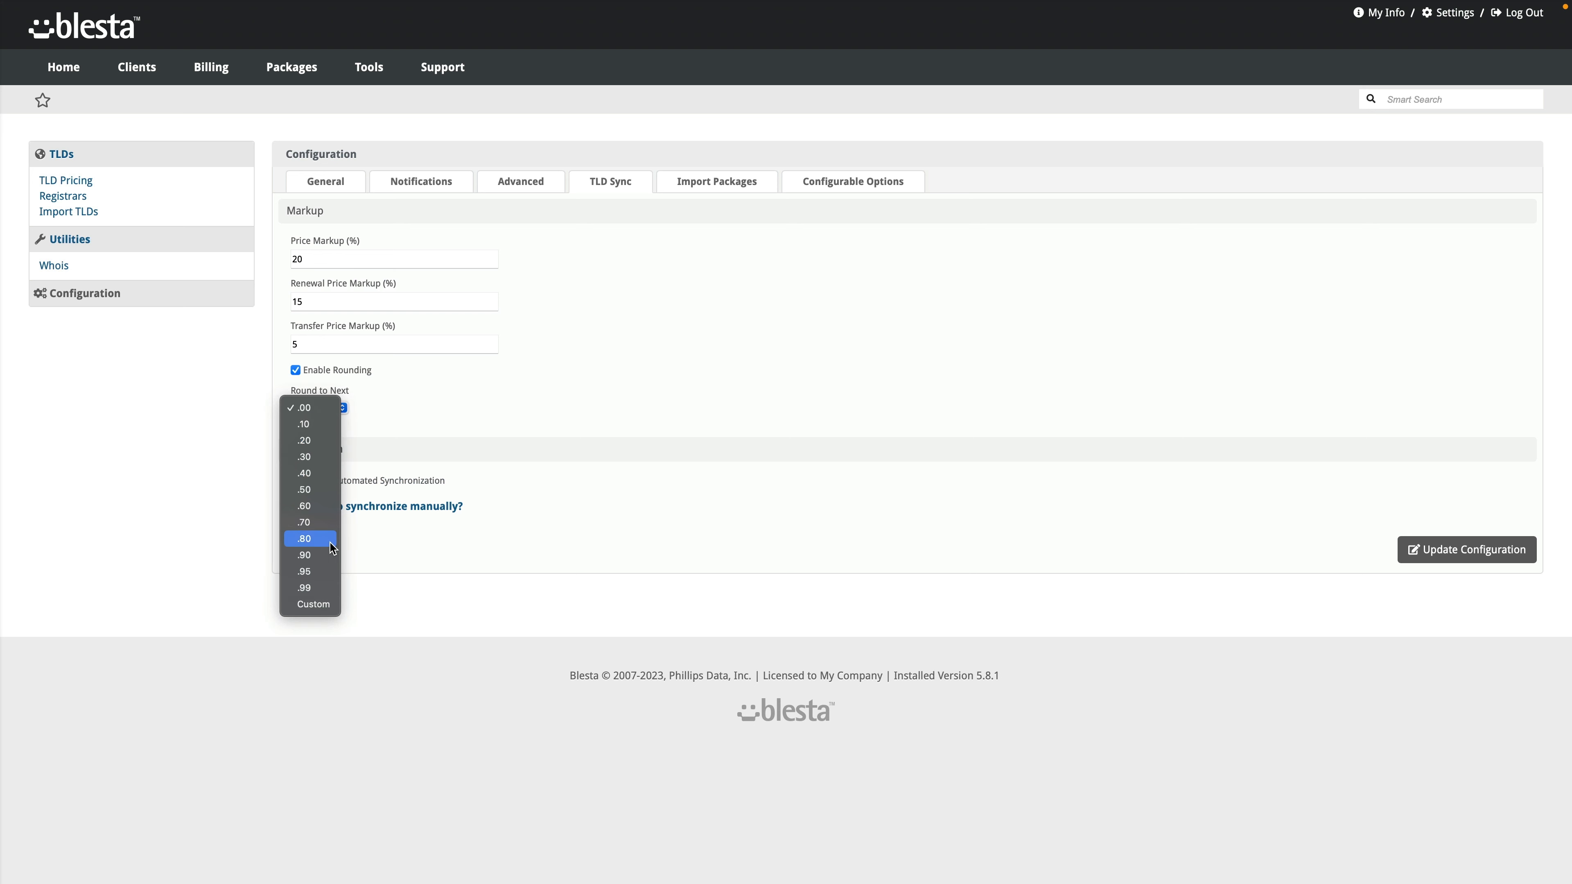
pyautogui.click(325, 586)
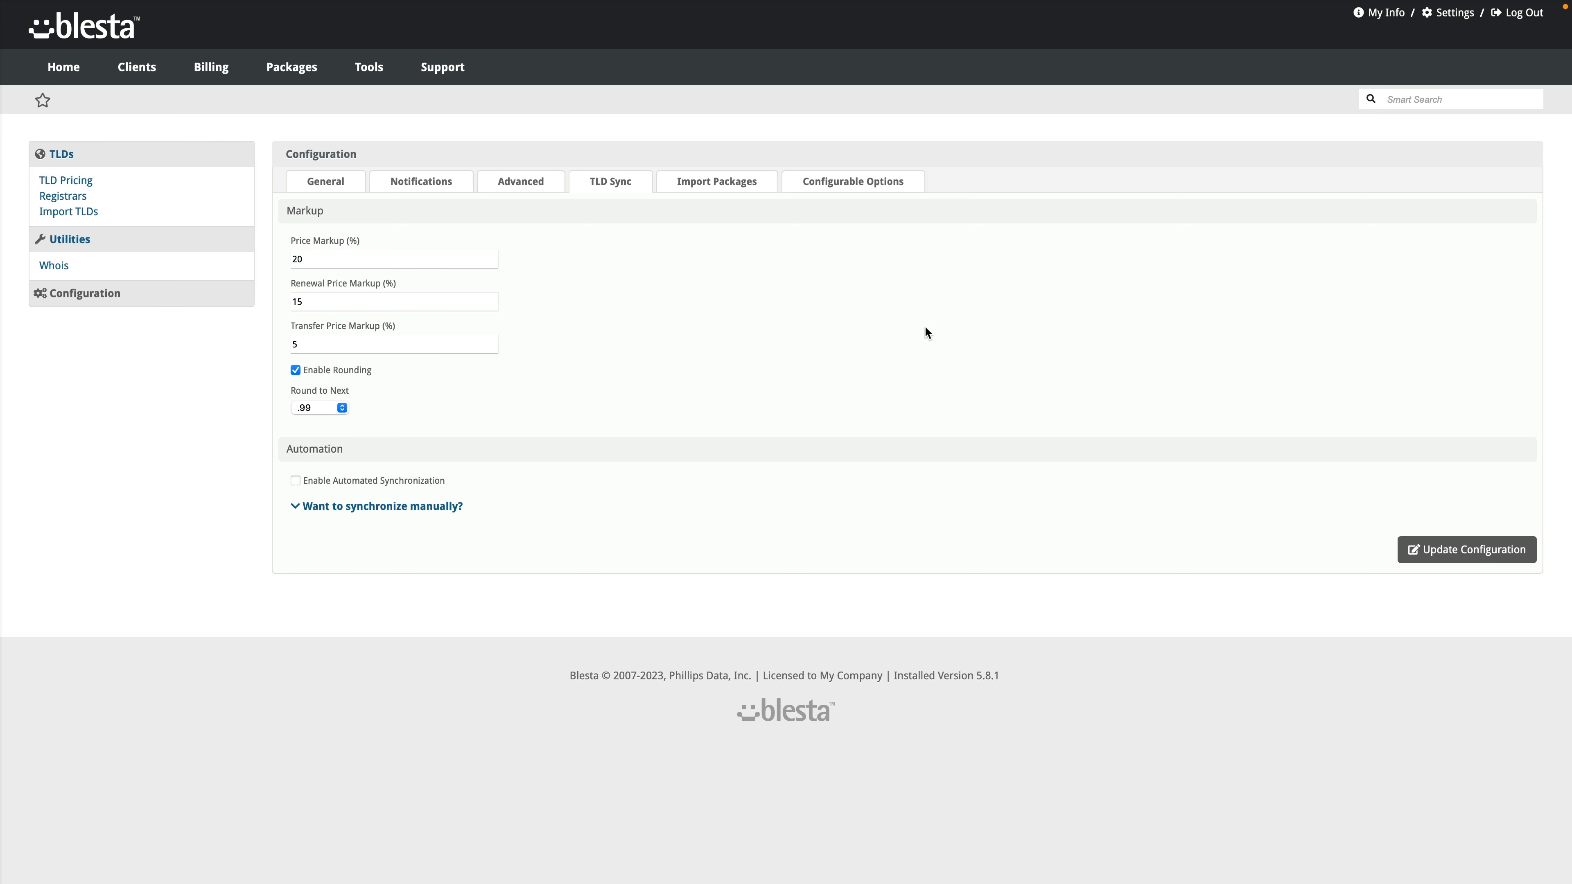
pyautogui.click(720, 183)
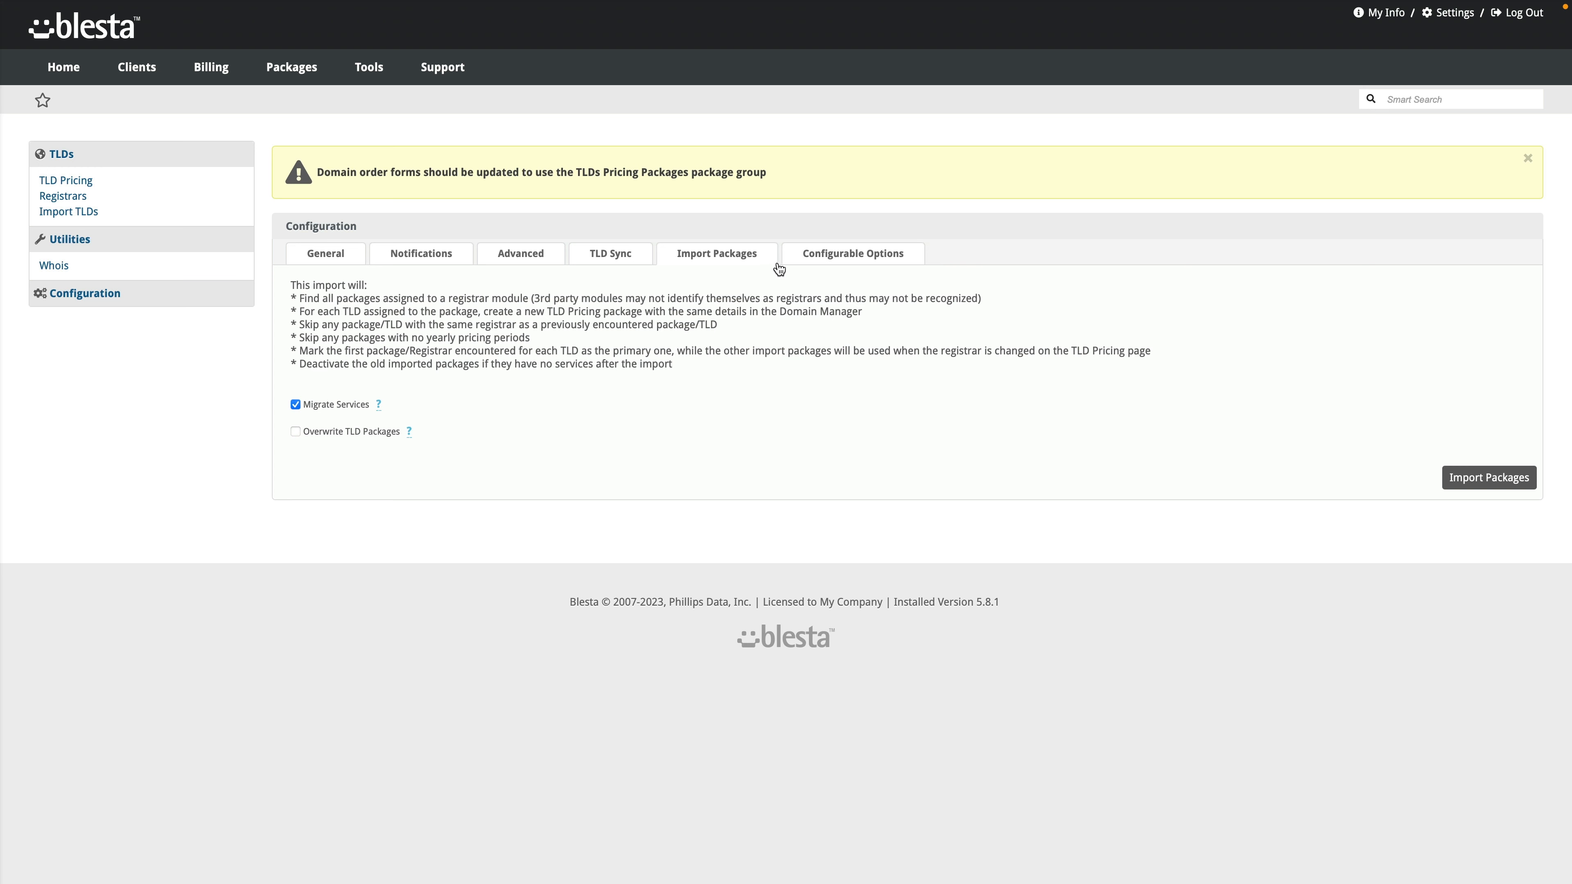
# Step: Look over the domain configurable options list and the other domain configuration tabs
pyautogui.click(823, 259)
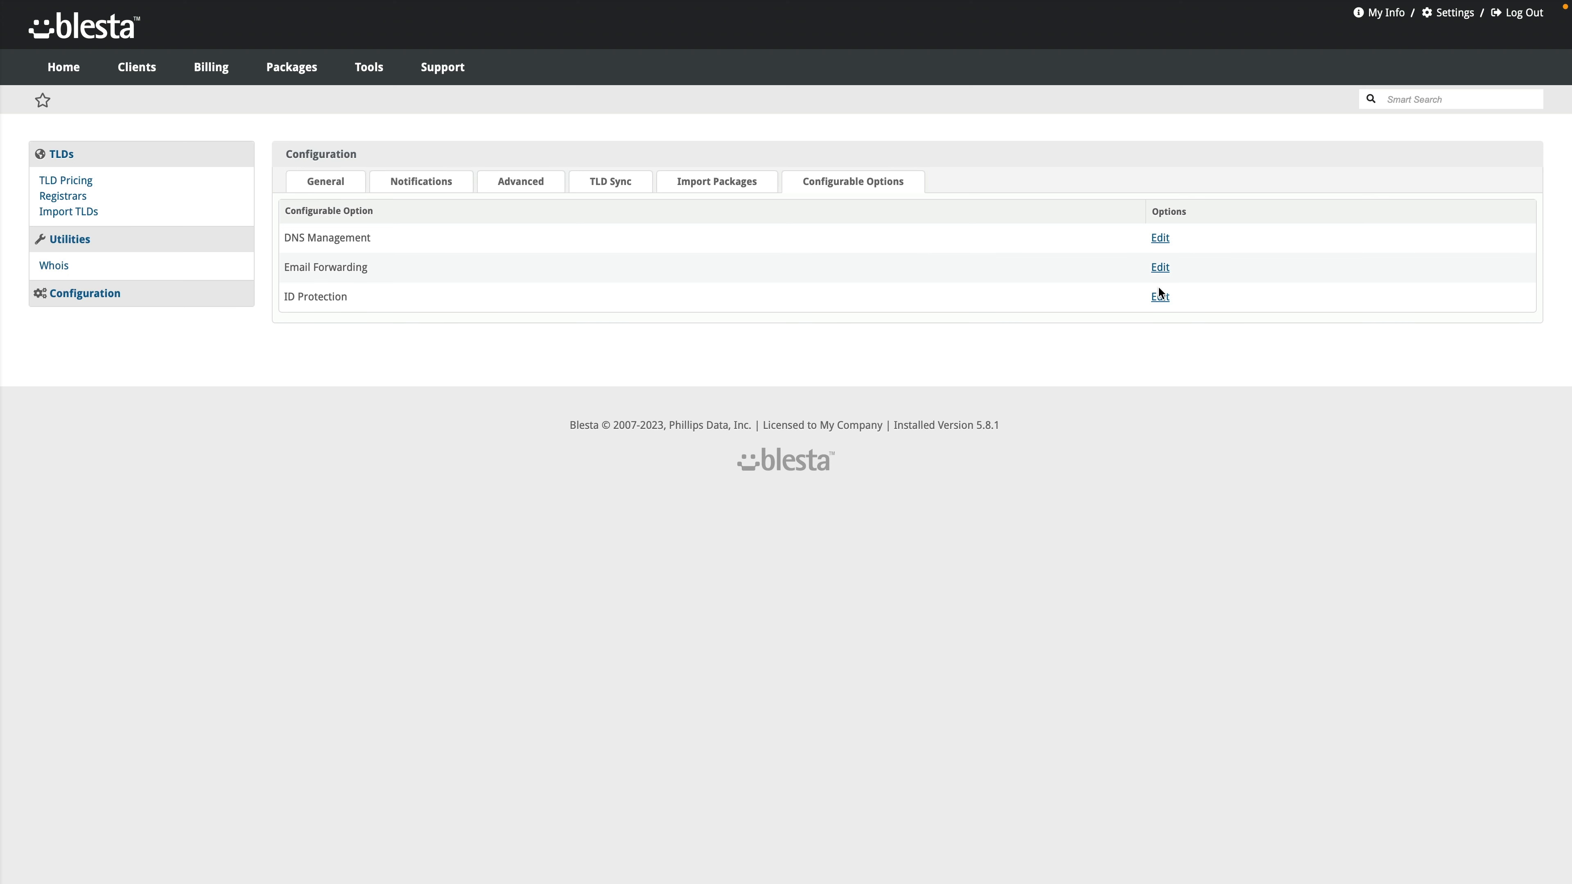
pyautogui.click(347, 180)
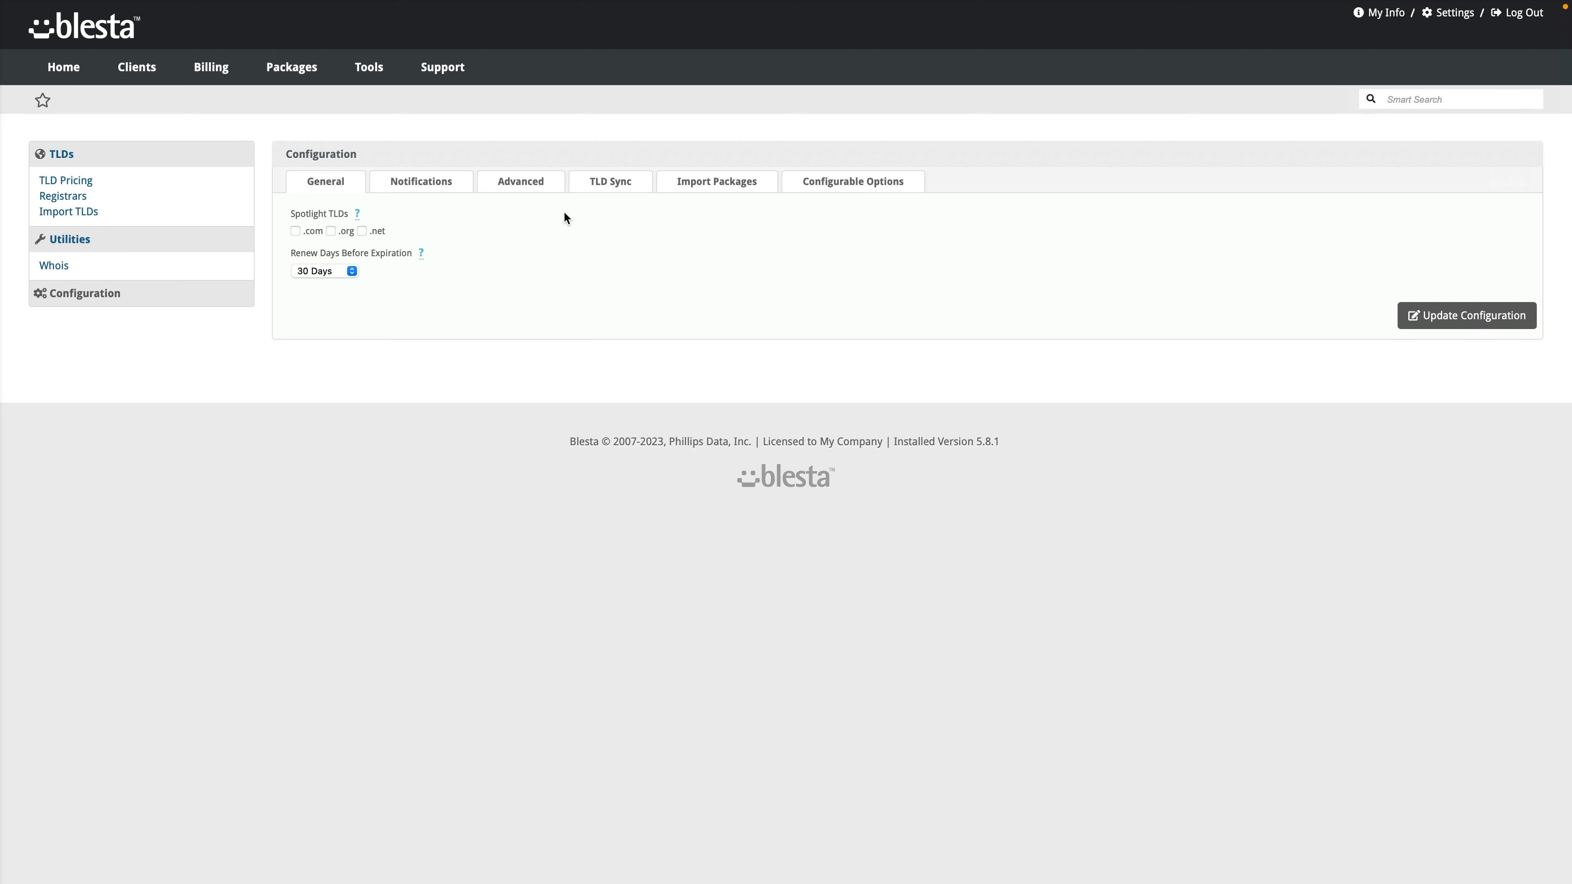
pyautogui.click(413, 186)
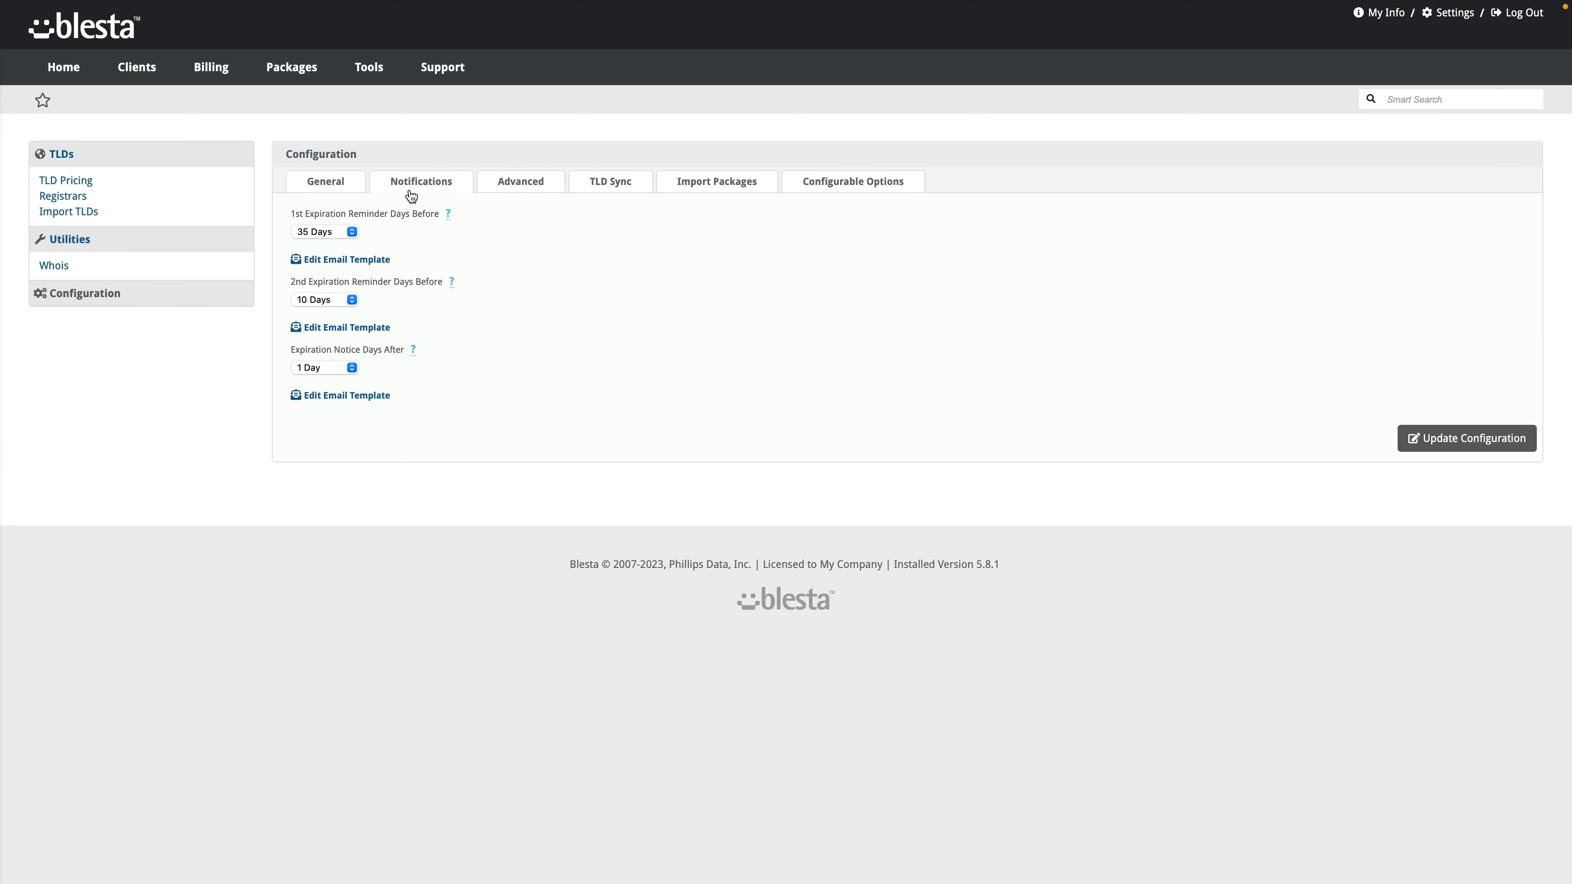
pyautogui.click(524, 186)
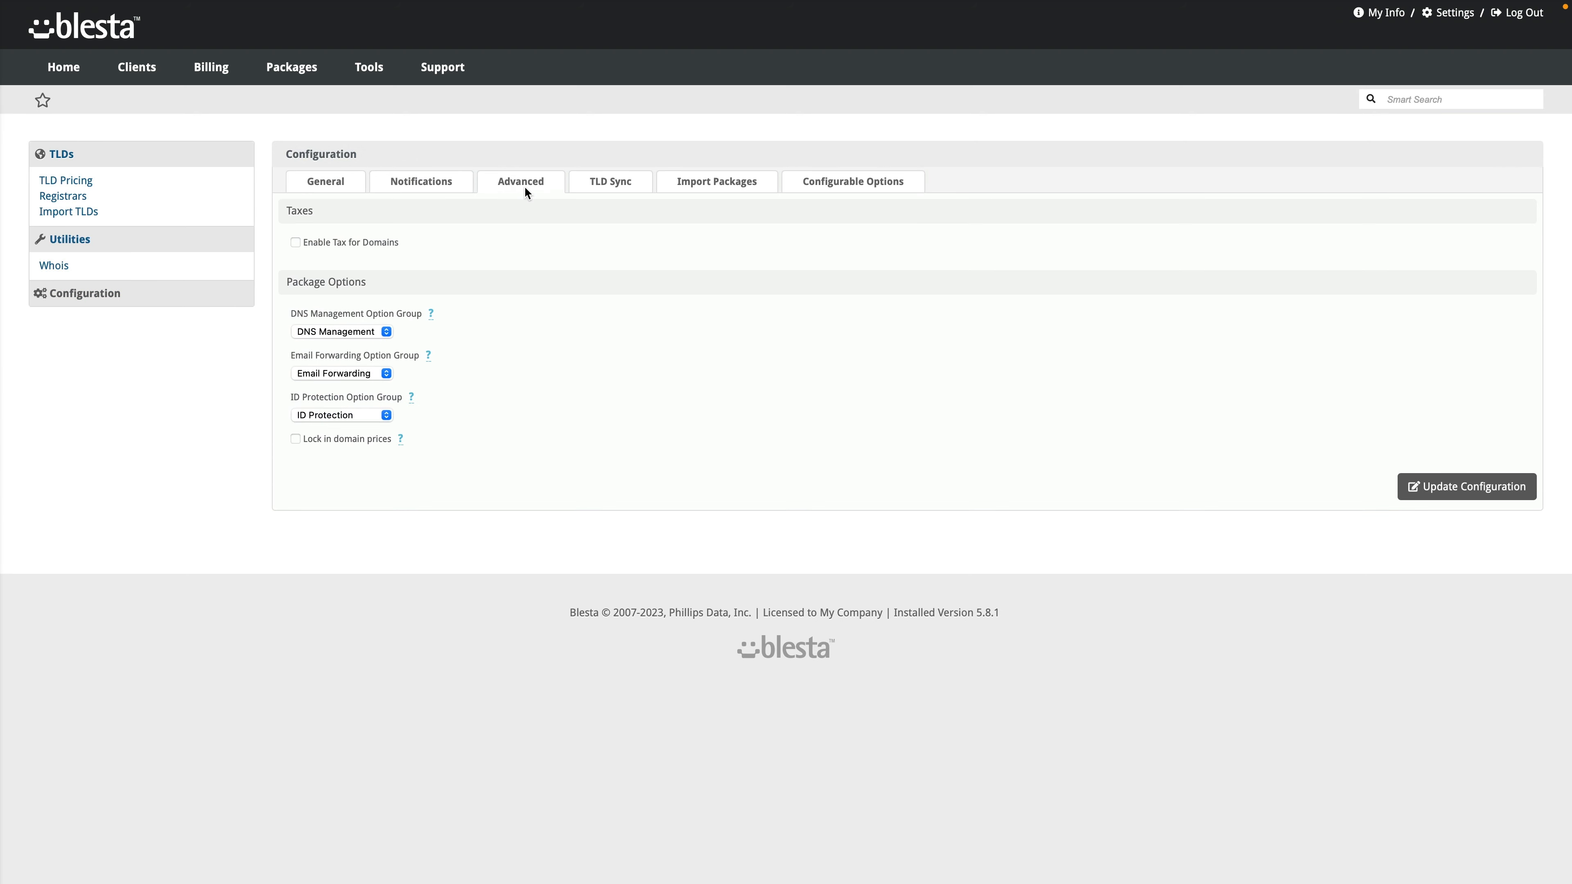
pyautogui.click(581, 188)
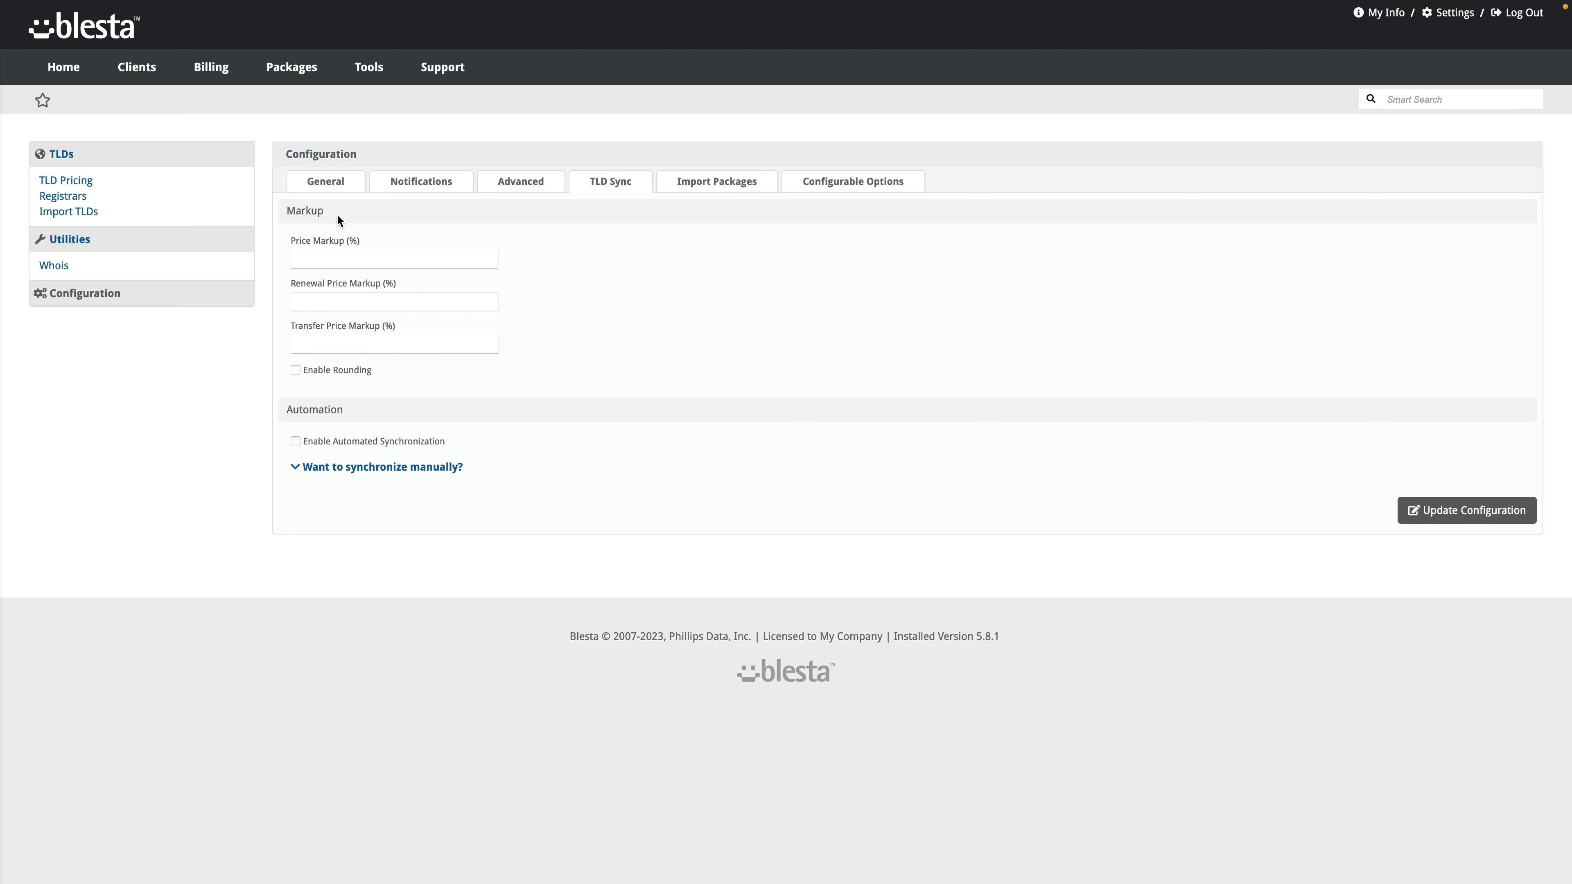
# Step: Enter TLD sync markups of 20%, 15% and 5% and save the Domain Manager configuration
pyautogui.click(328, 257)
pyautogui.write('20')
pyautogui.click(341, 301)
pyautogui.write('15')
pyautogui.click(343, 344)
pyautogui.write('5')
pyautogui.click(1440, 511)
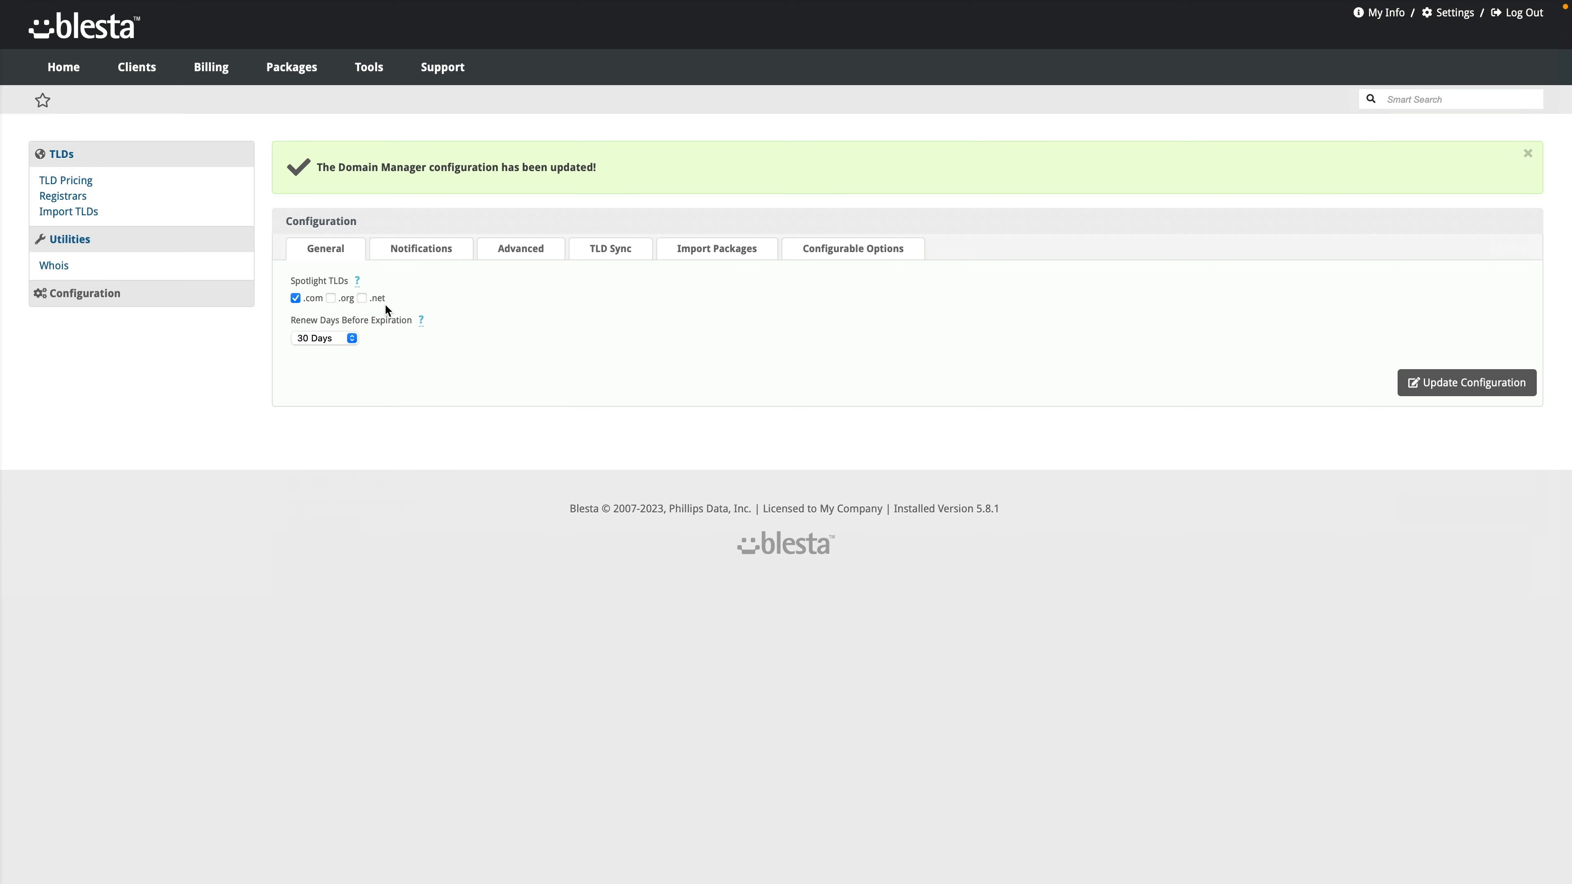
# Step: Enable rounding of synced prices to .99 and mark .com as a spotlight TLD
pyautogui.click(510, 255)
pyautogui.click(583, 257)
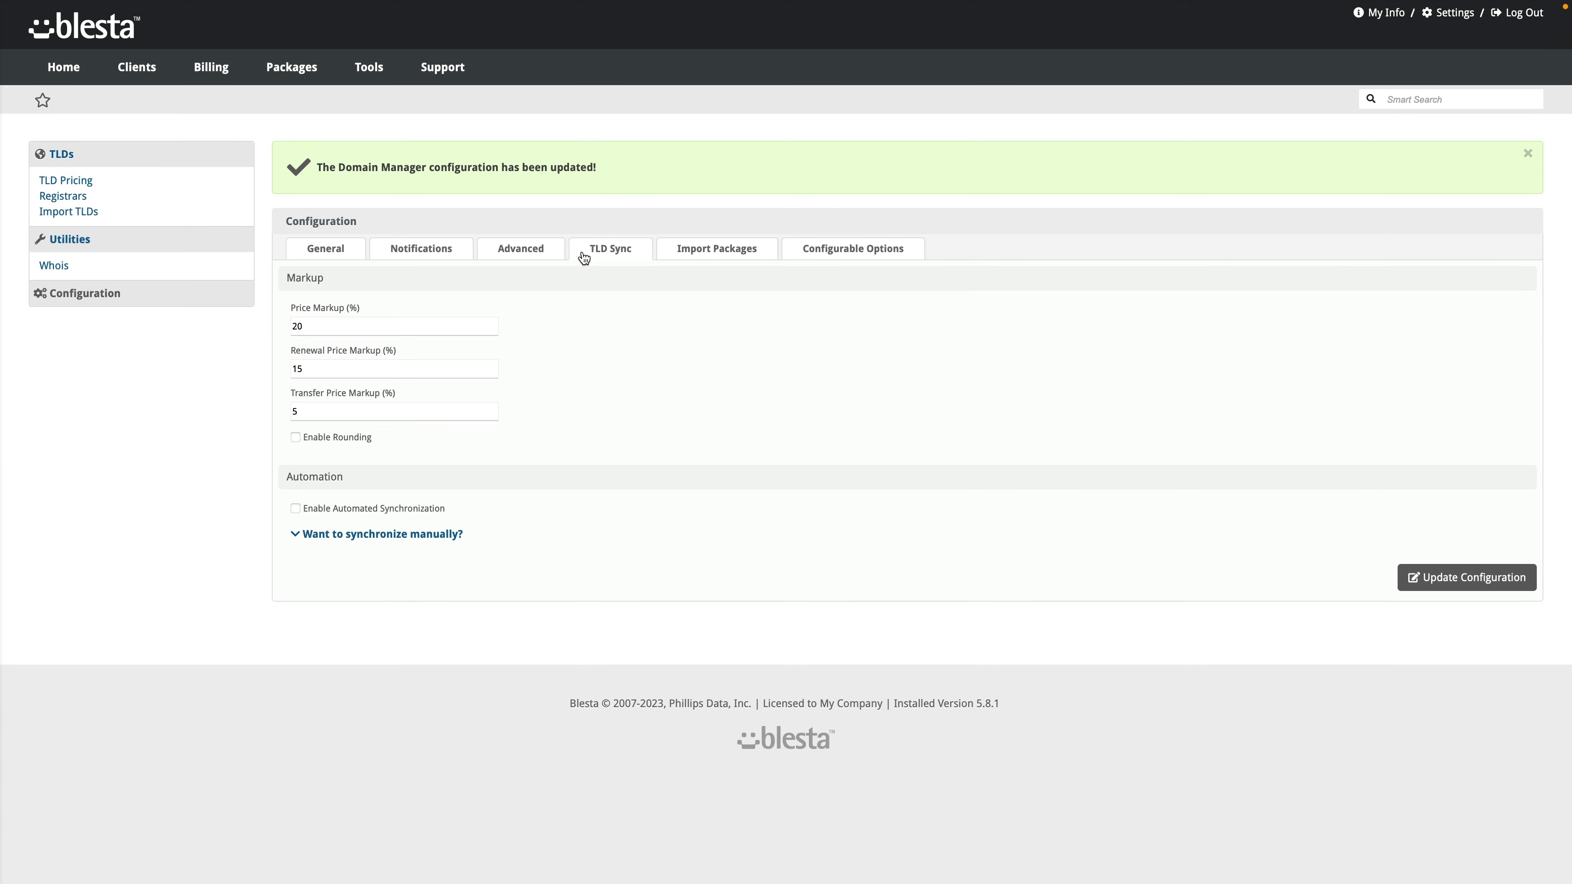
pyautogui.click(334, 436)
pyautogui.click(319, 474)
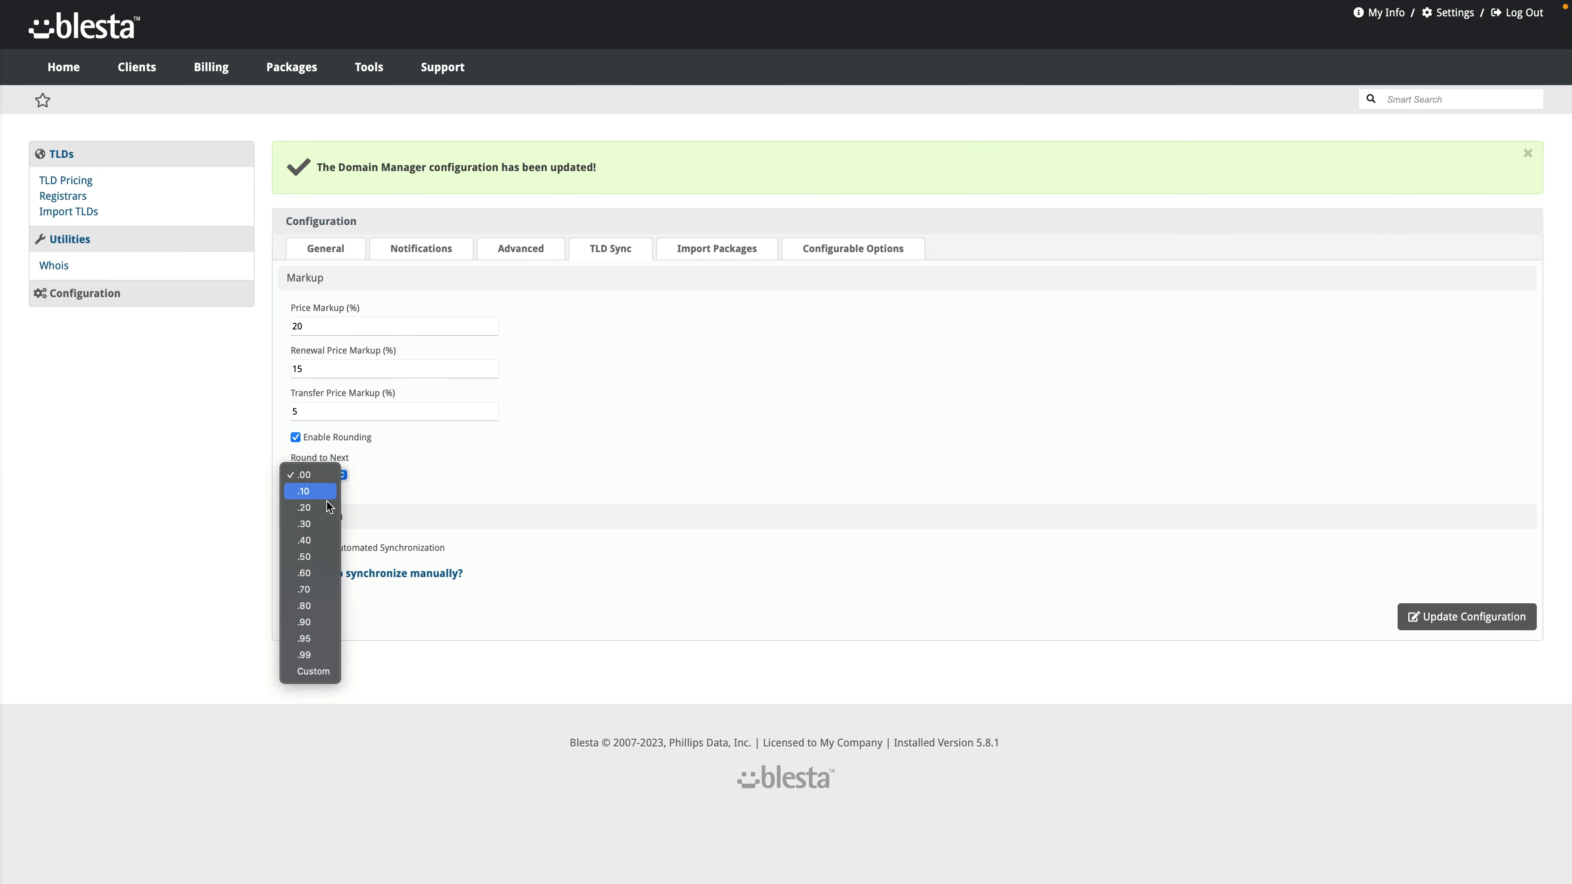
pyautogui.click(956, 641)
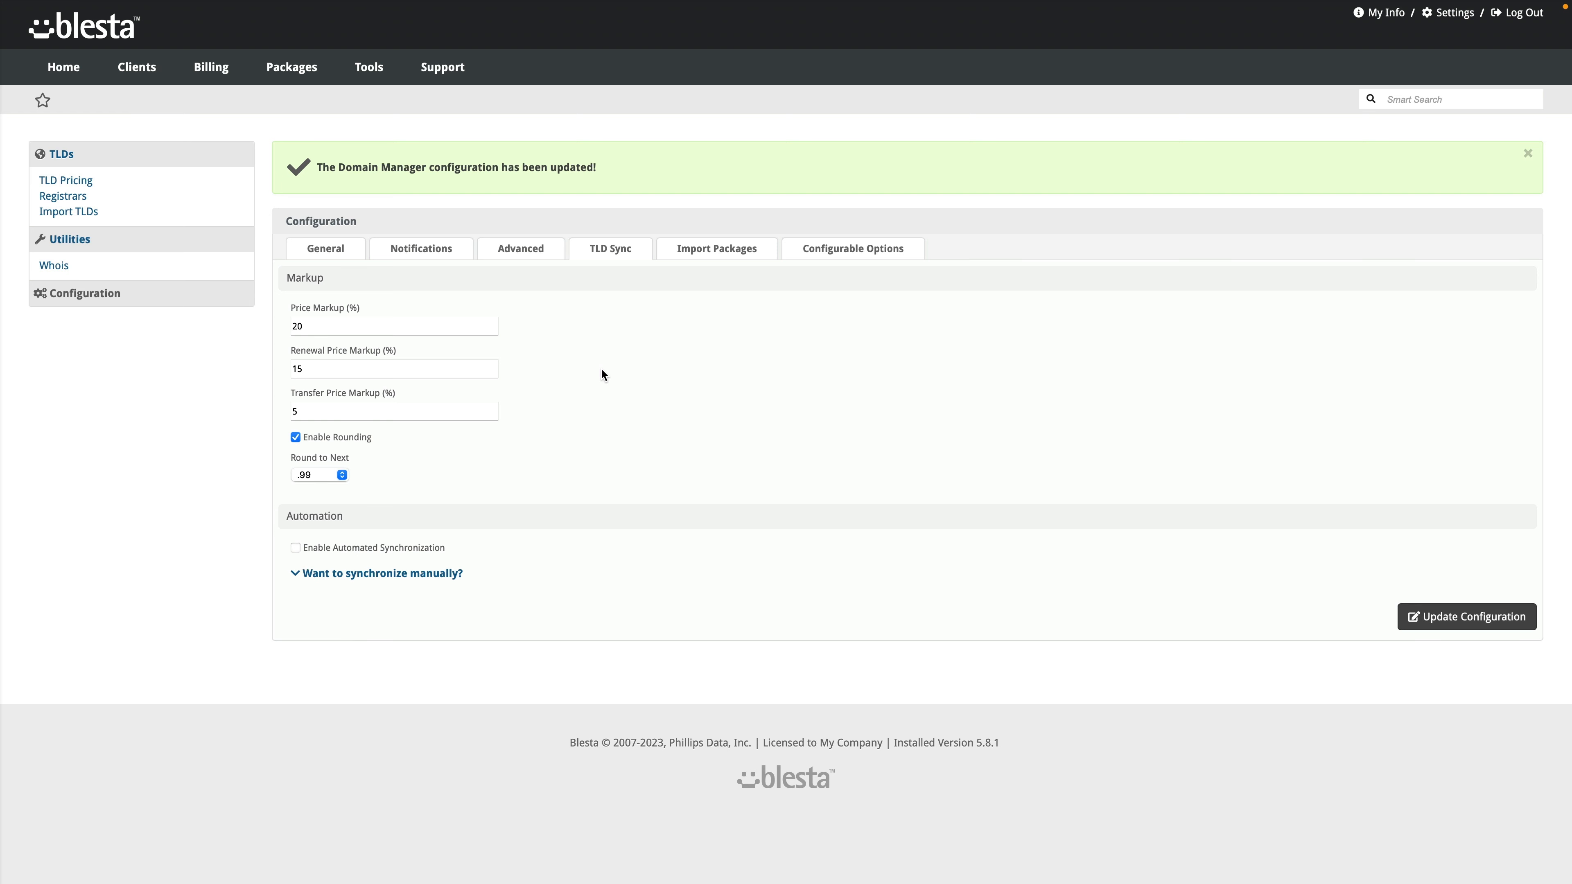
pyautogui.click(334, 253)
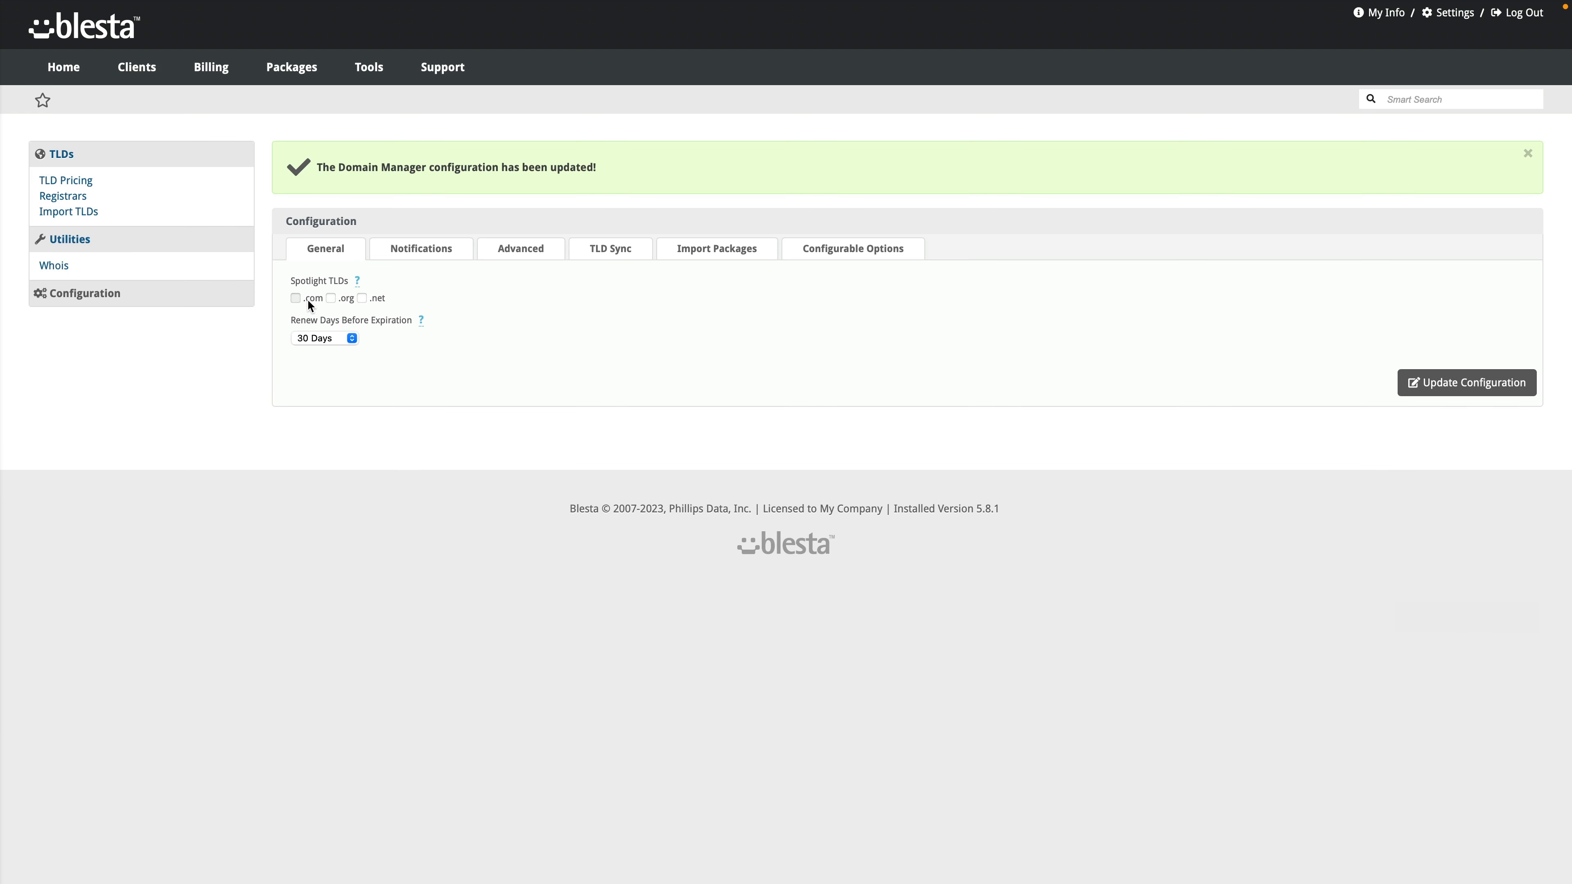
pyautogui.click(295, 298)
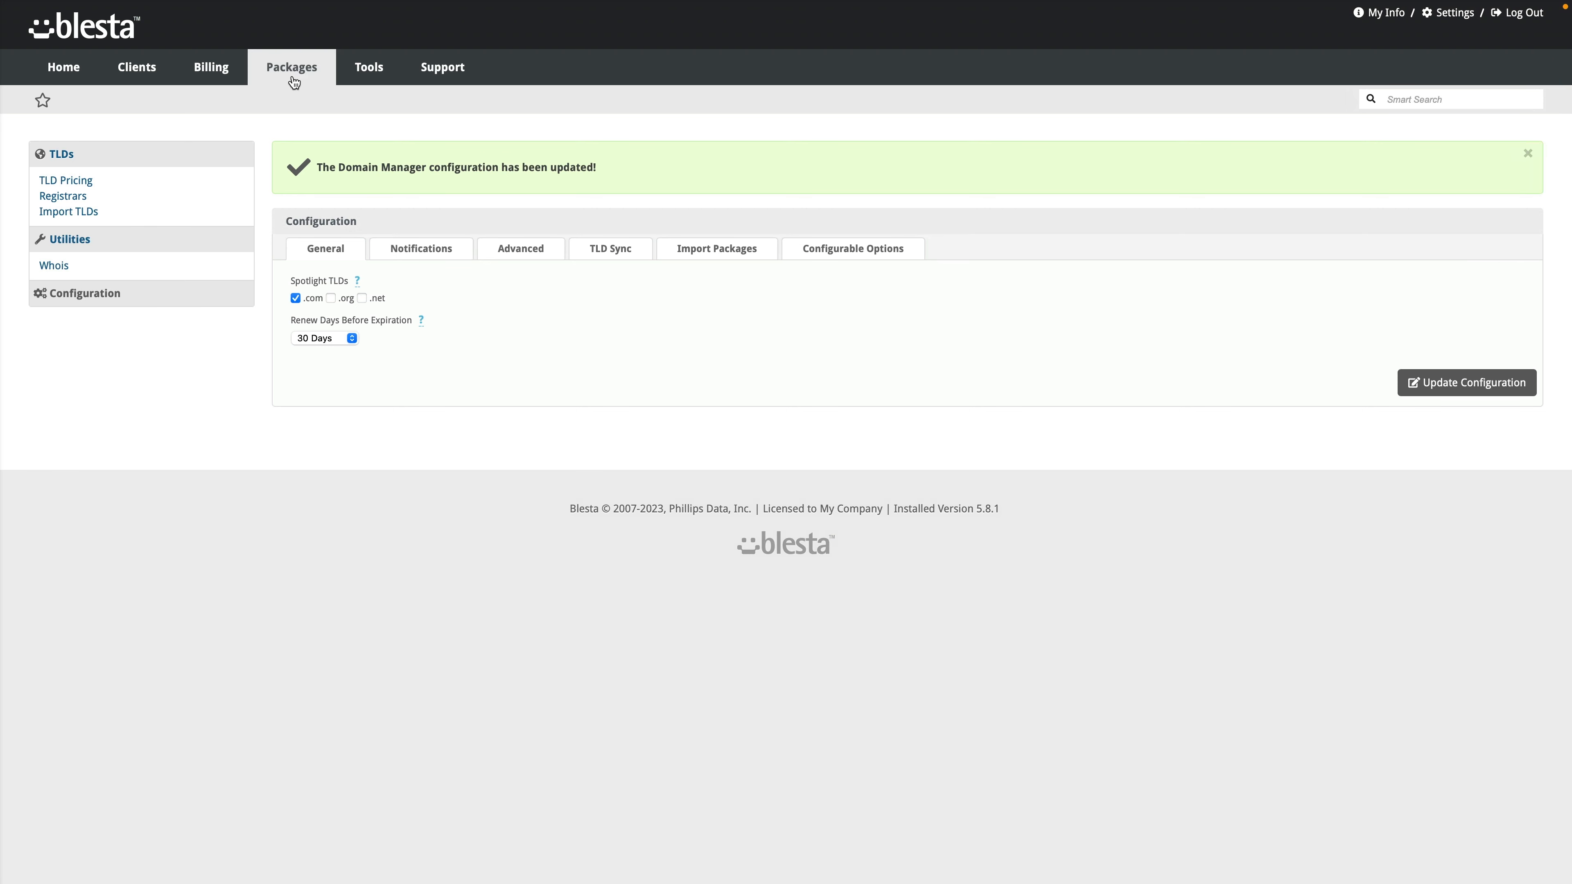
# Step: Review the order system Settings tab and its Anti-Fraud Type options, then return to Order Forms
pyautogui.moveTo(294, 82)
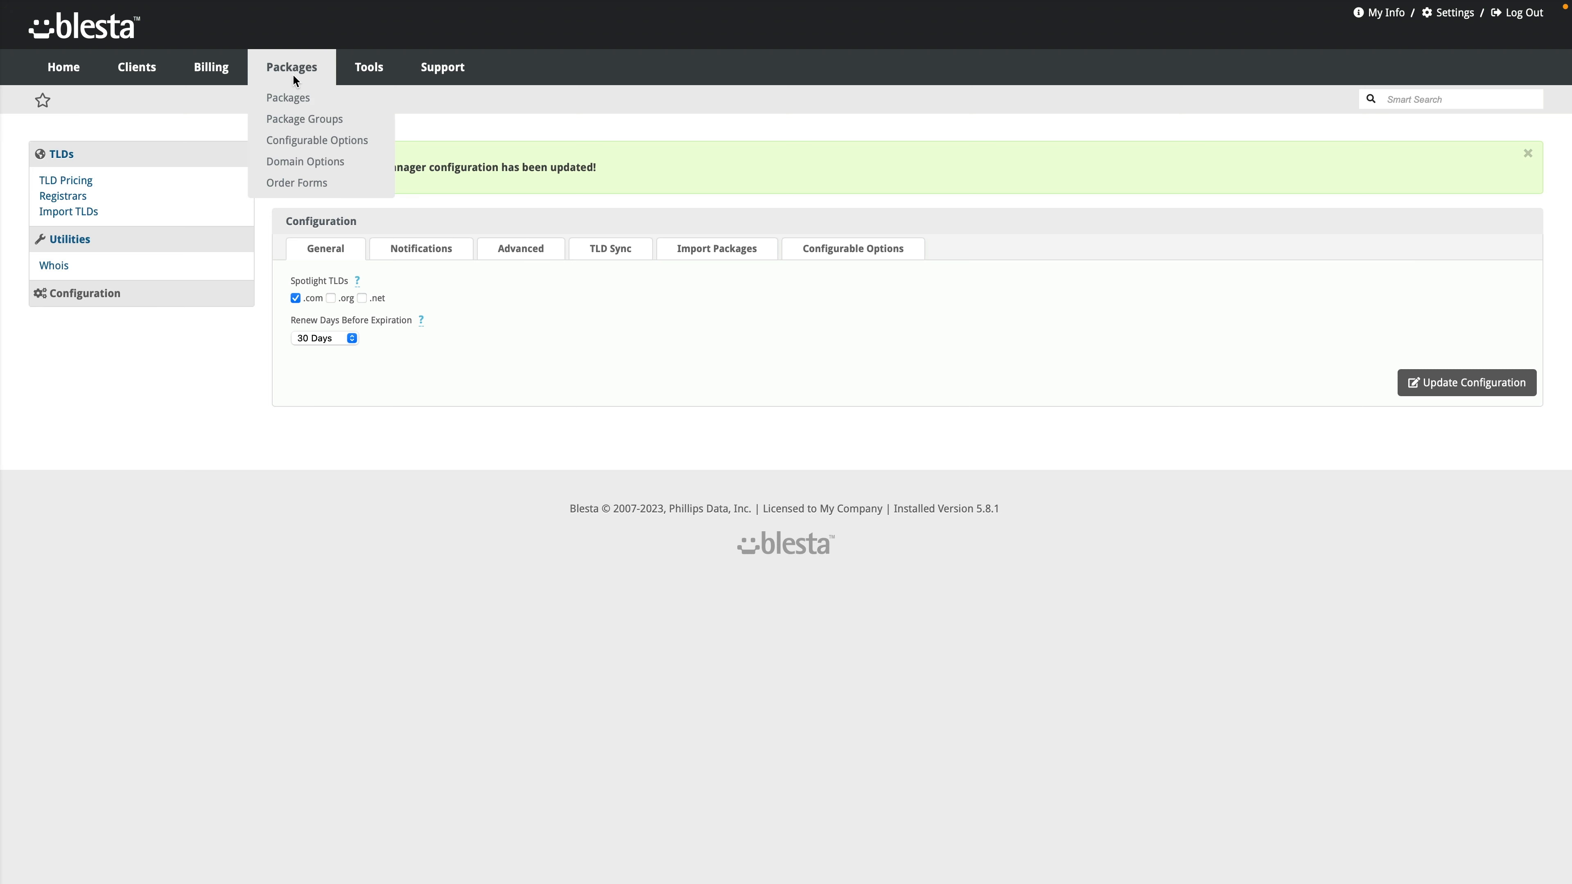
pyautogui.click(308, 177)
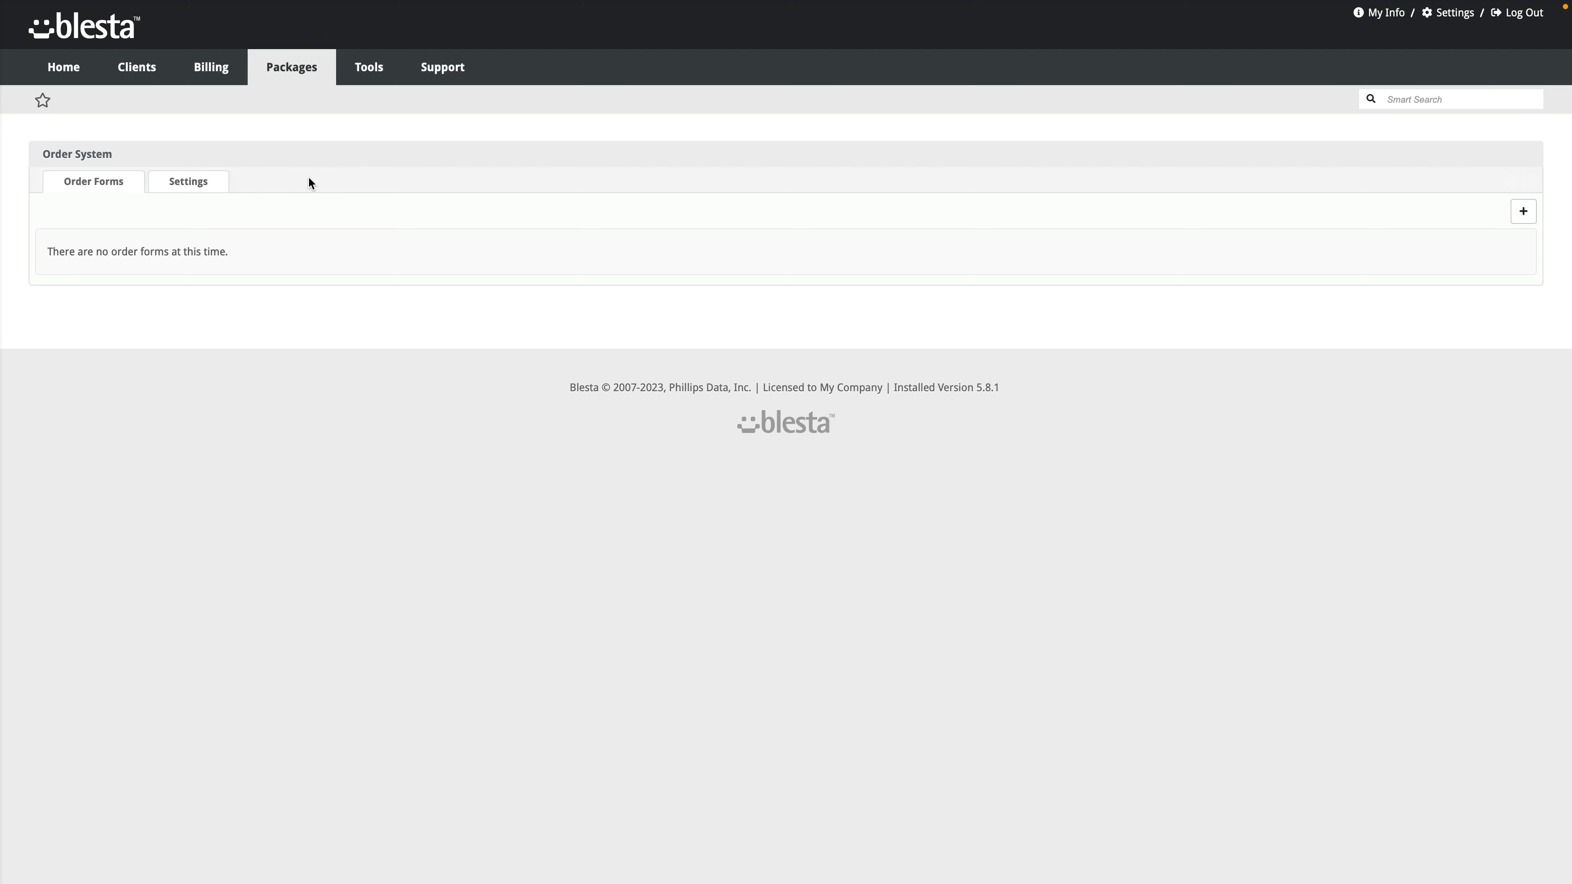
pyautogui.click(196, 188)
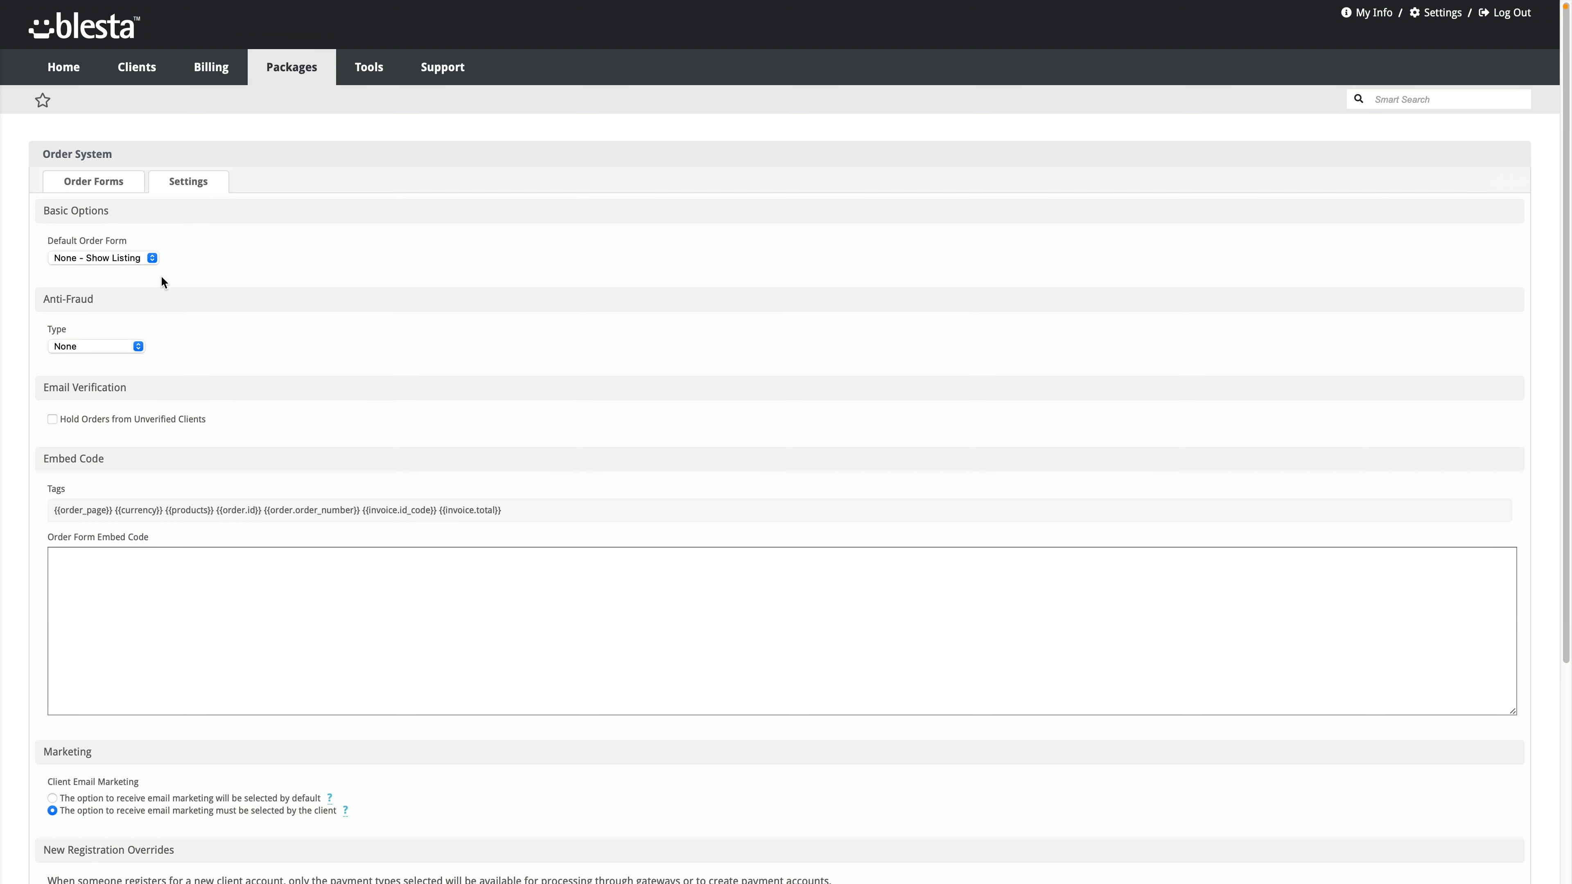
pyautogui.click(124, 352)
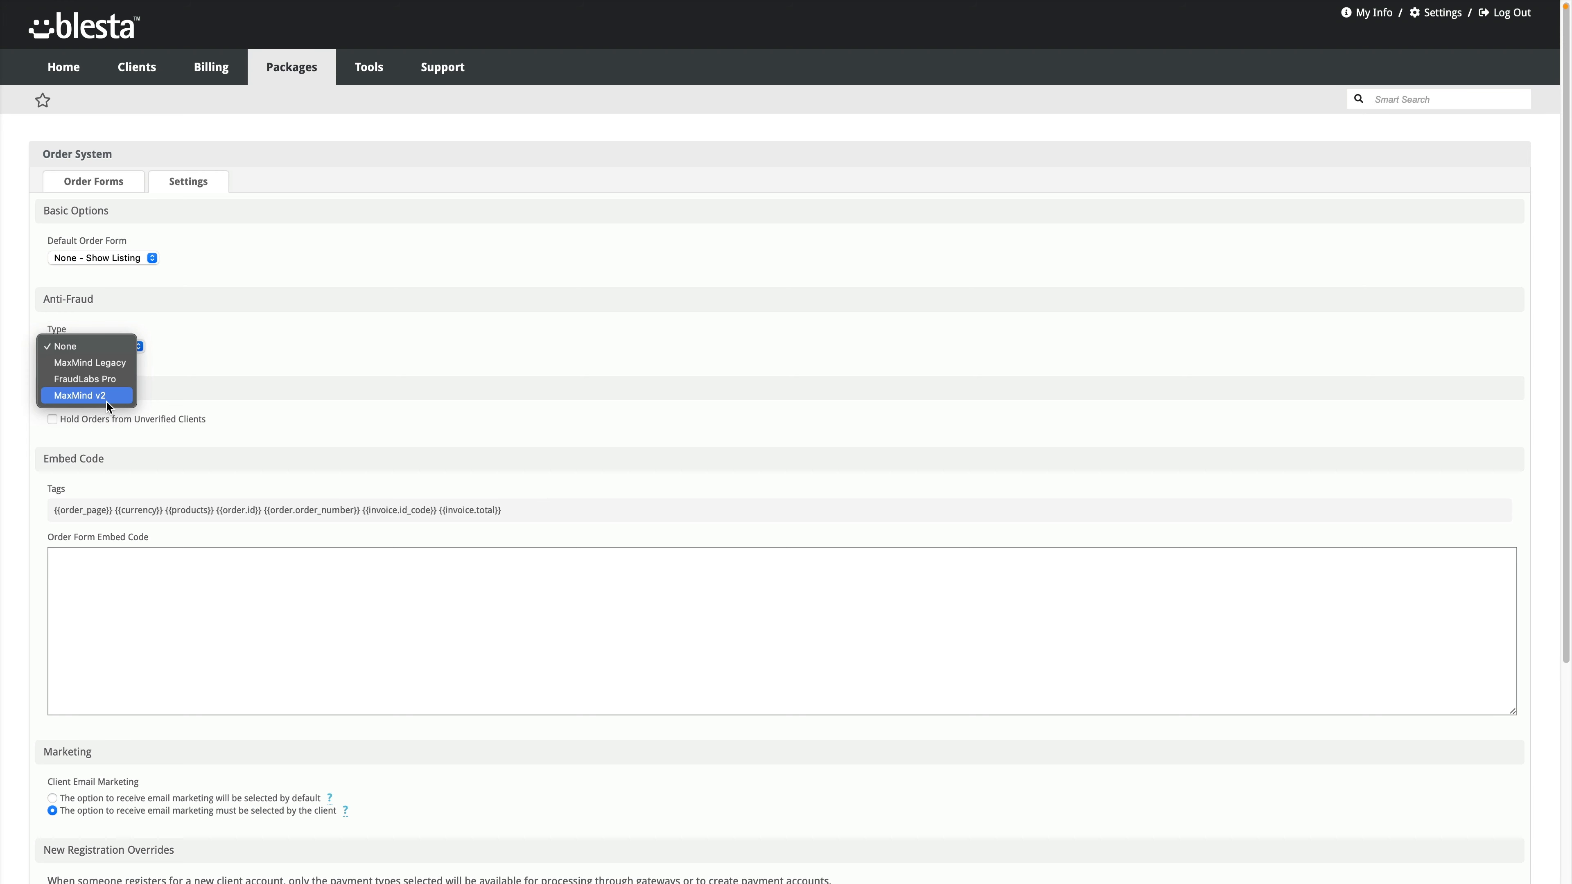
pyautogui.click(189, 403)
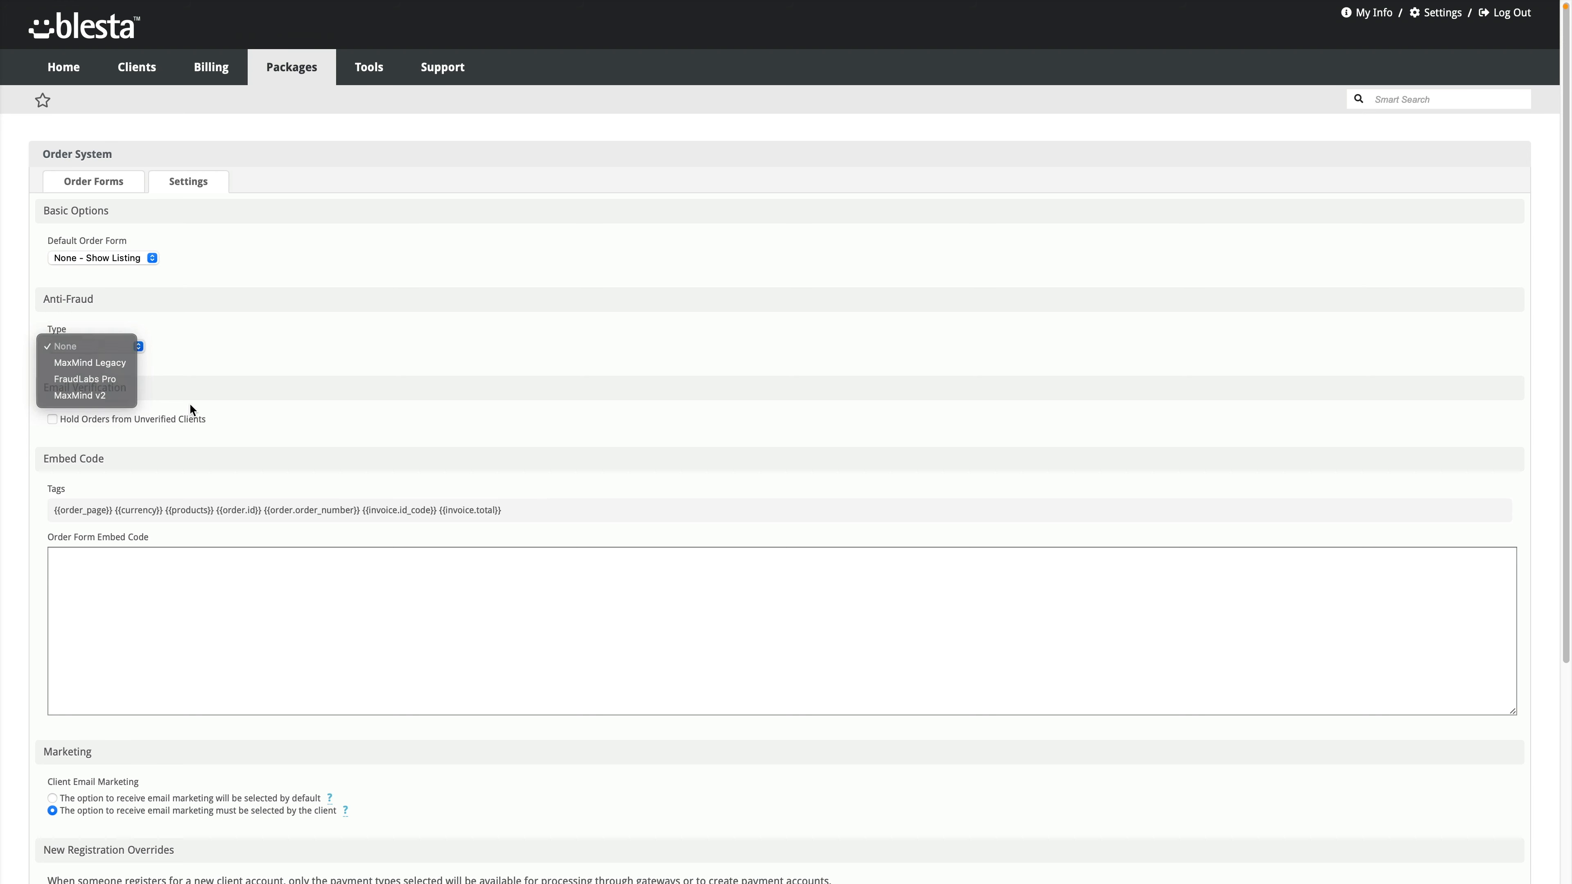
pyautogui.scroll(-1, 114, 472)
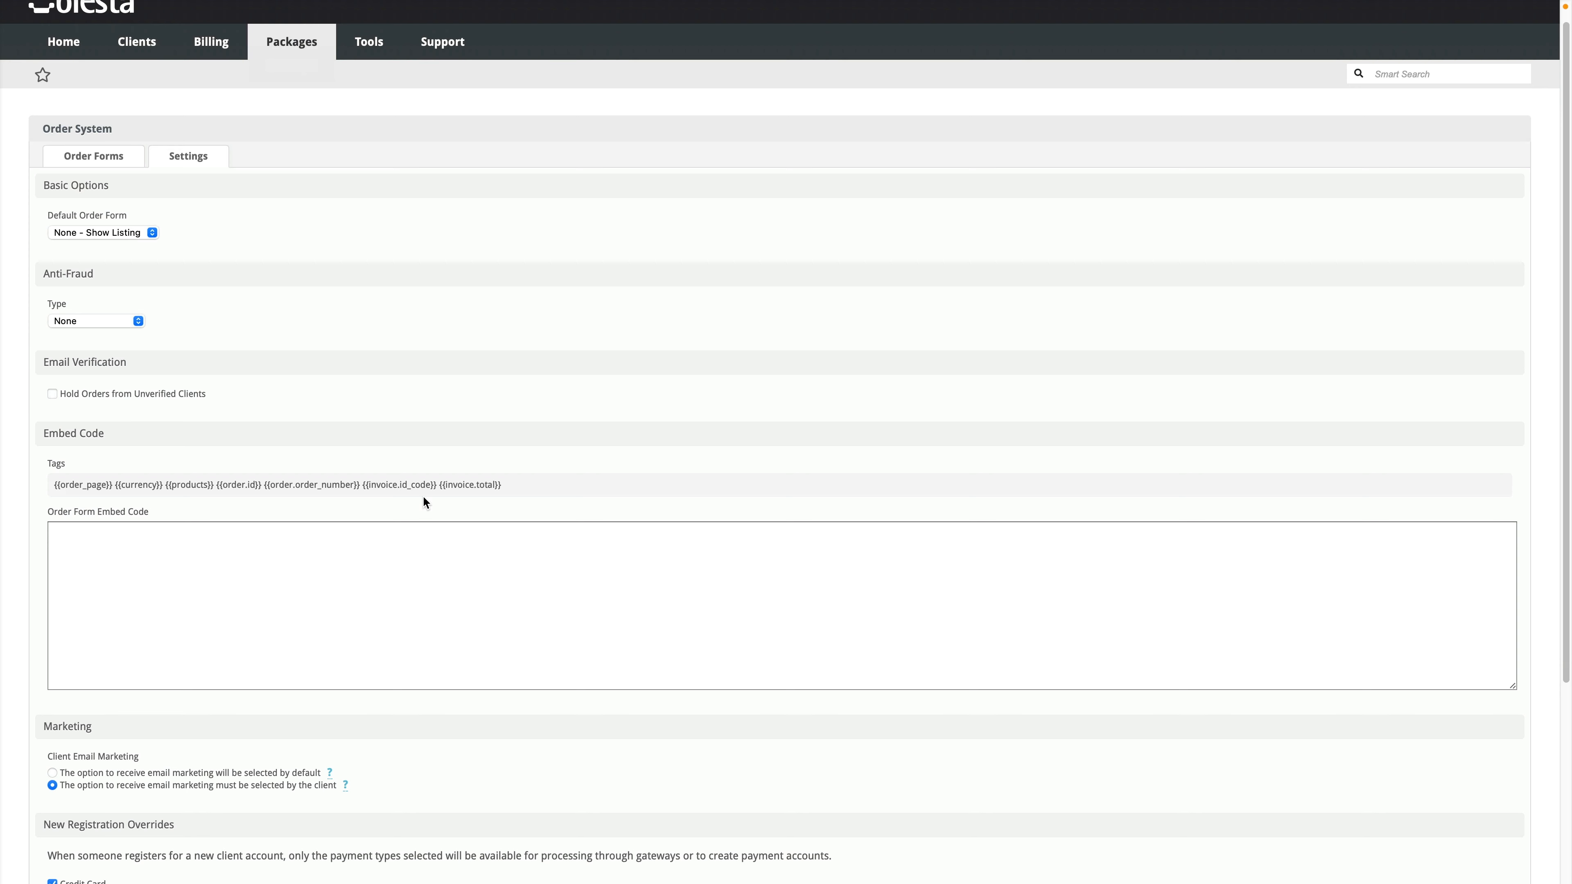
pyautogui.scroll(-3, 389, 560)
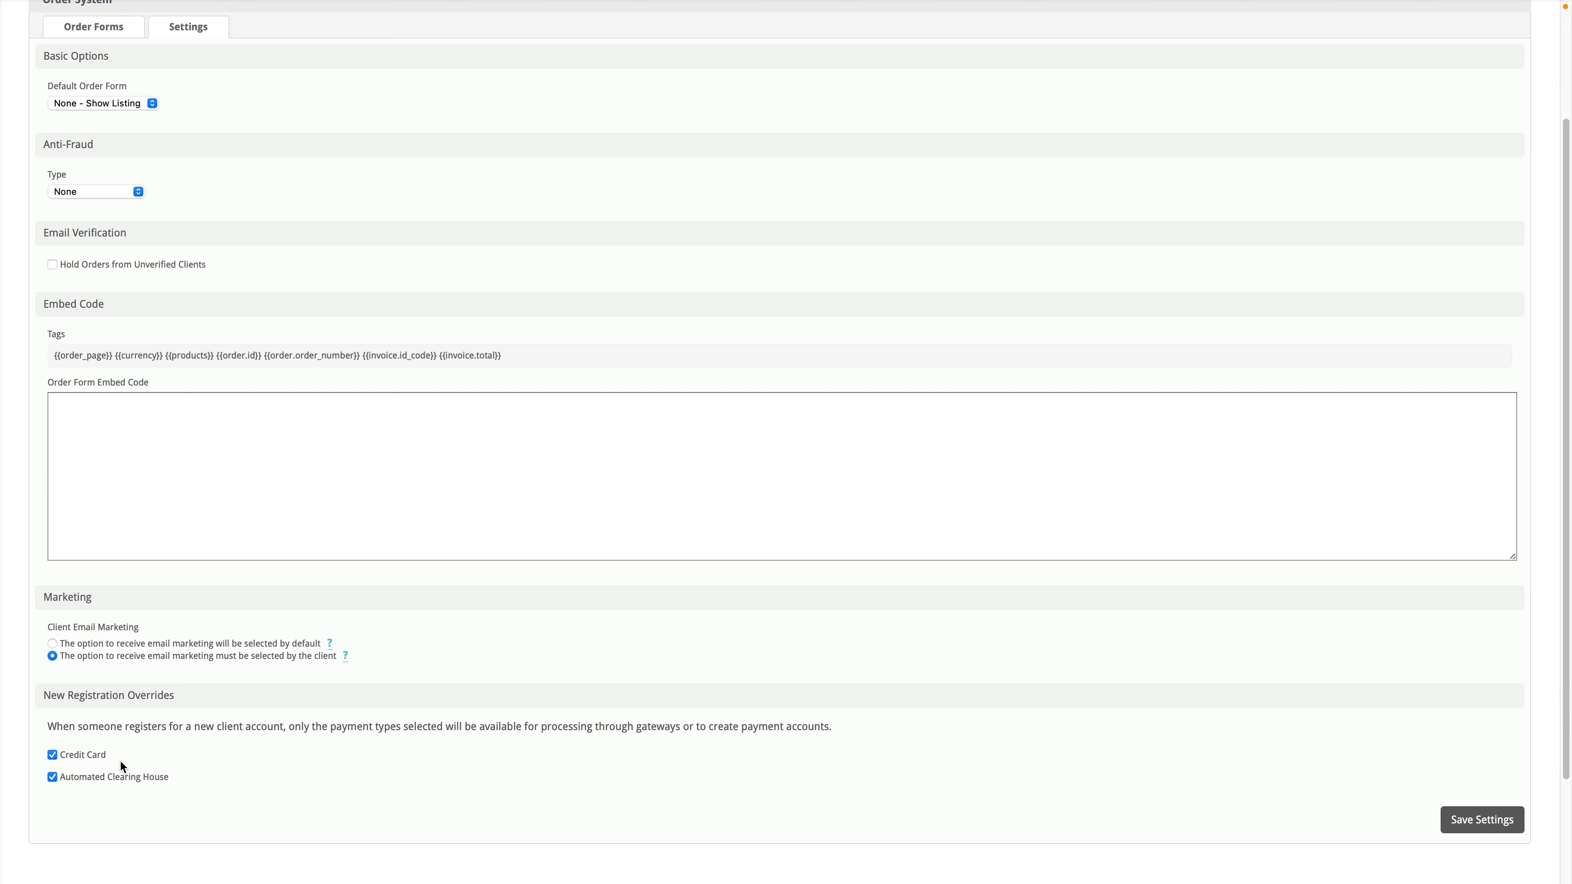
pyautogui.scroll(-1, 99, 743)
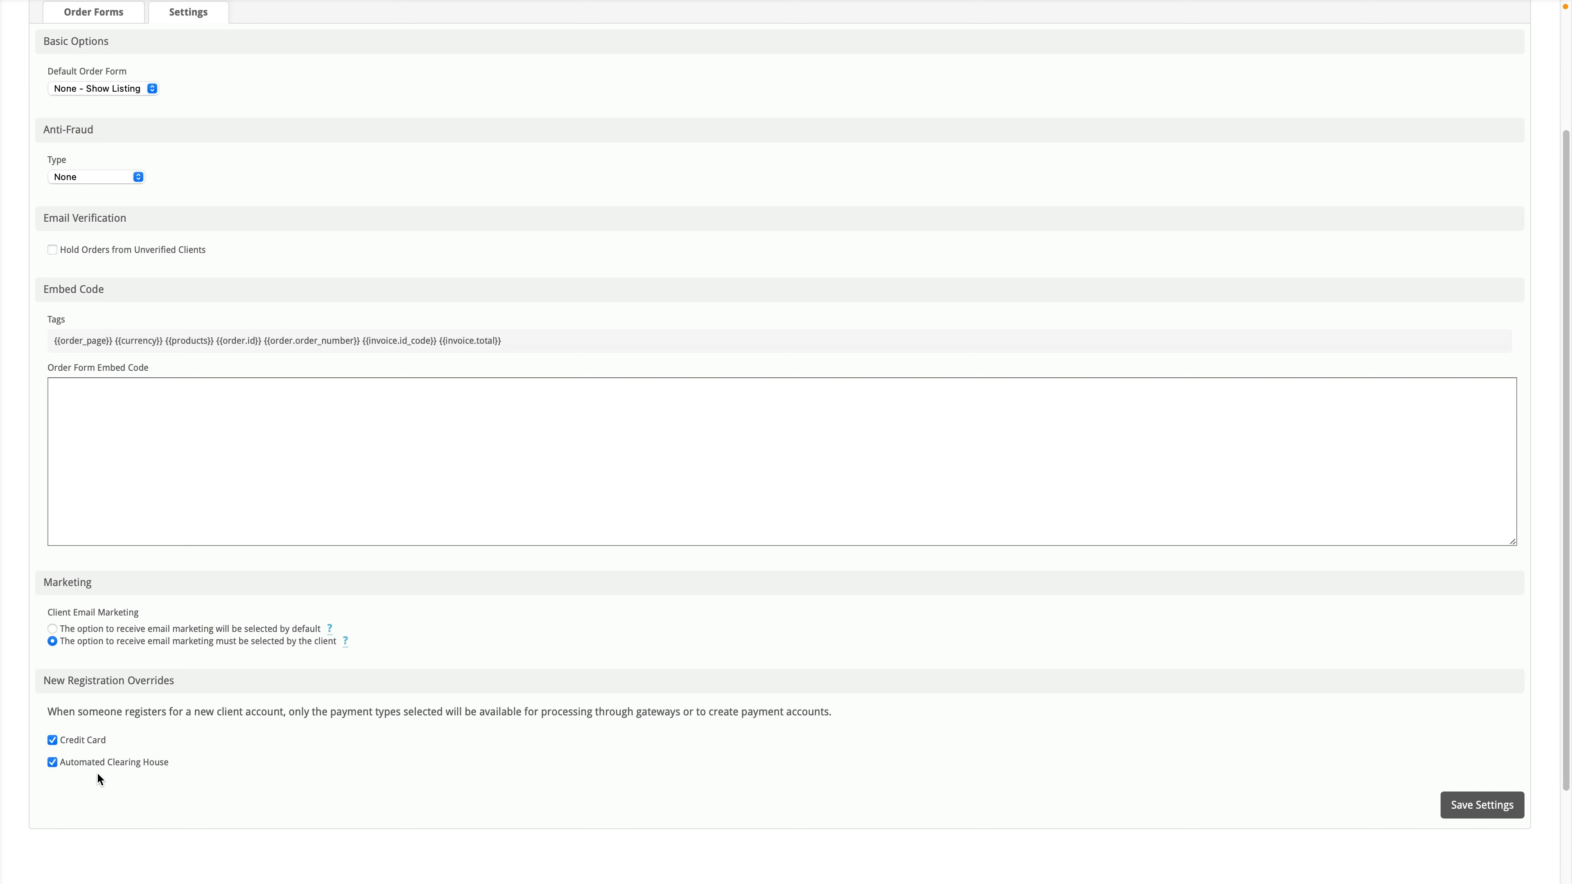
pyautogui.scroll(3, 175, 670)
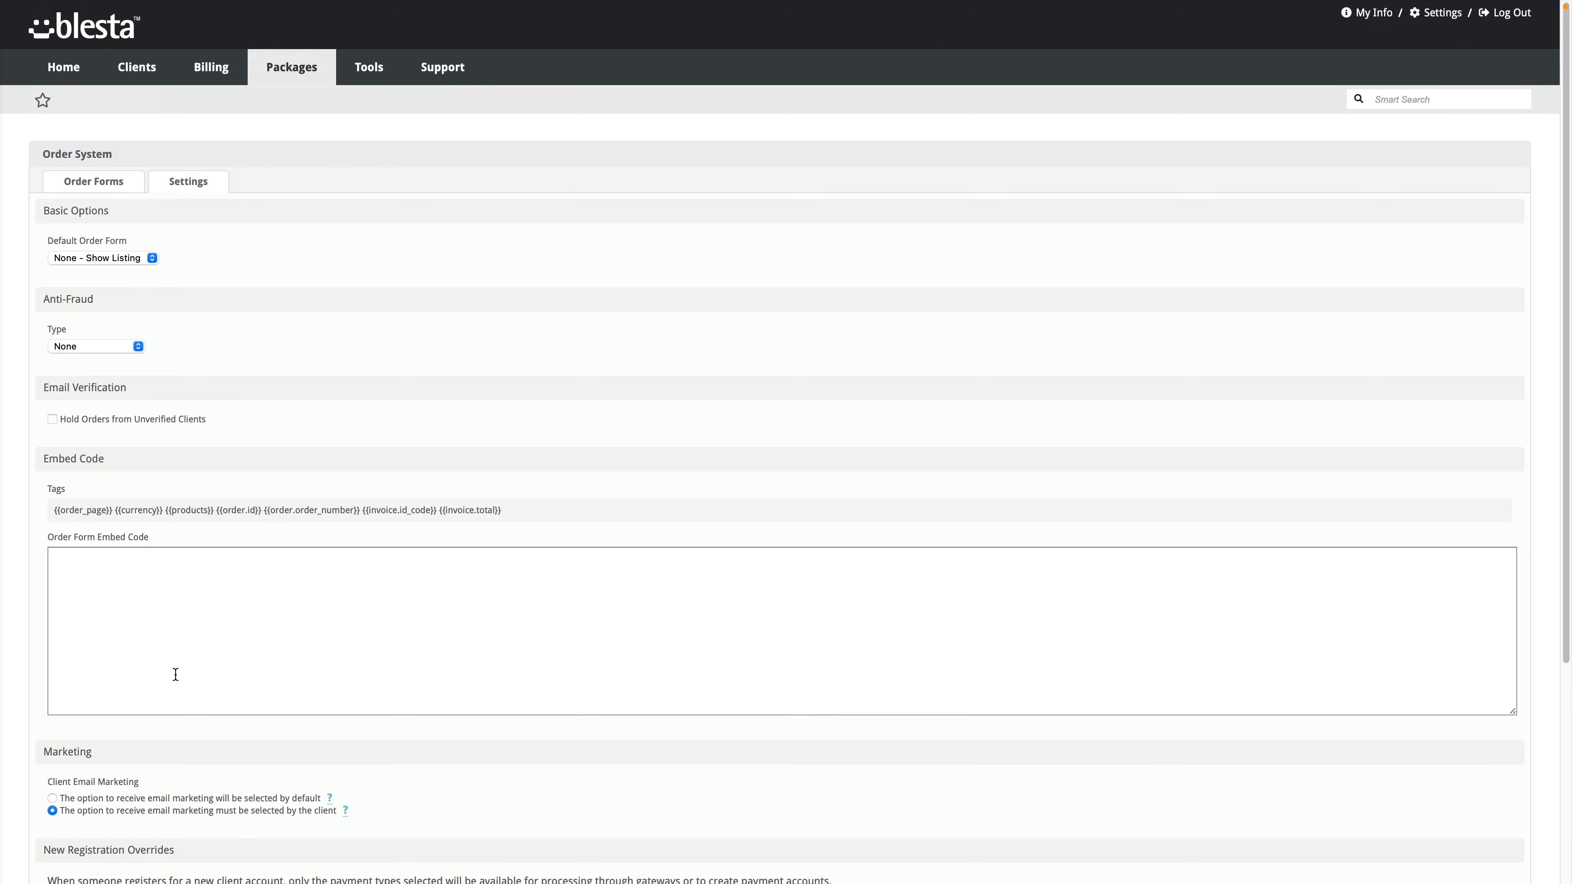
pyautogui.click(105, 185)
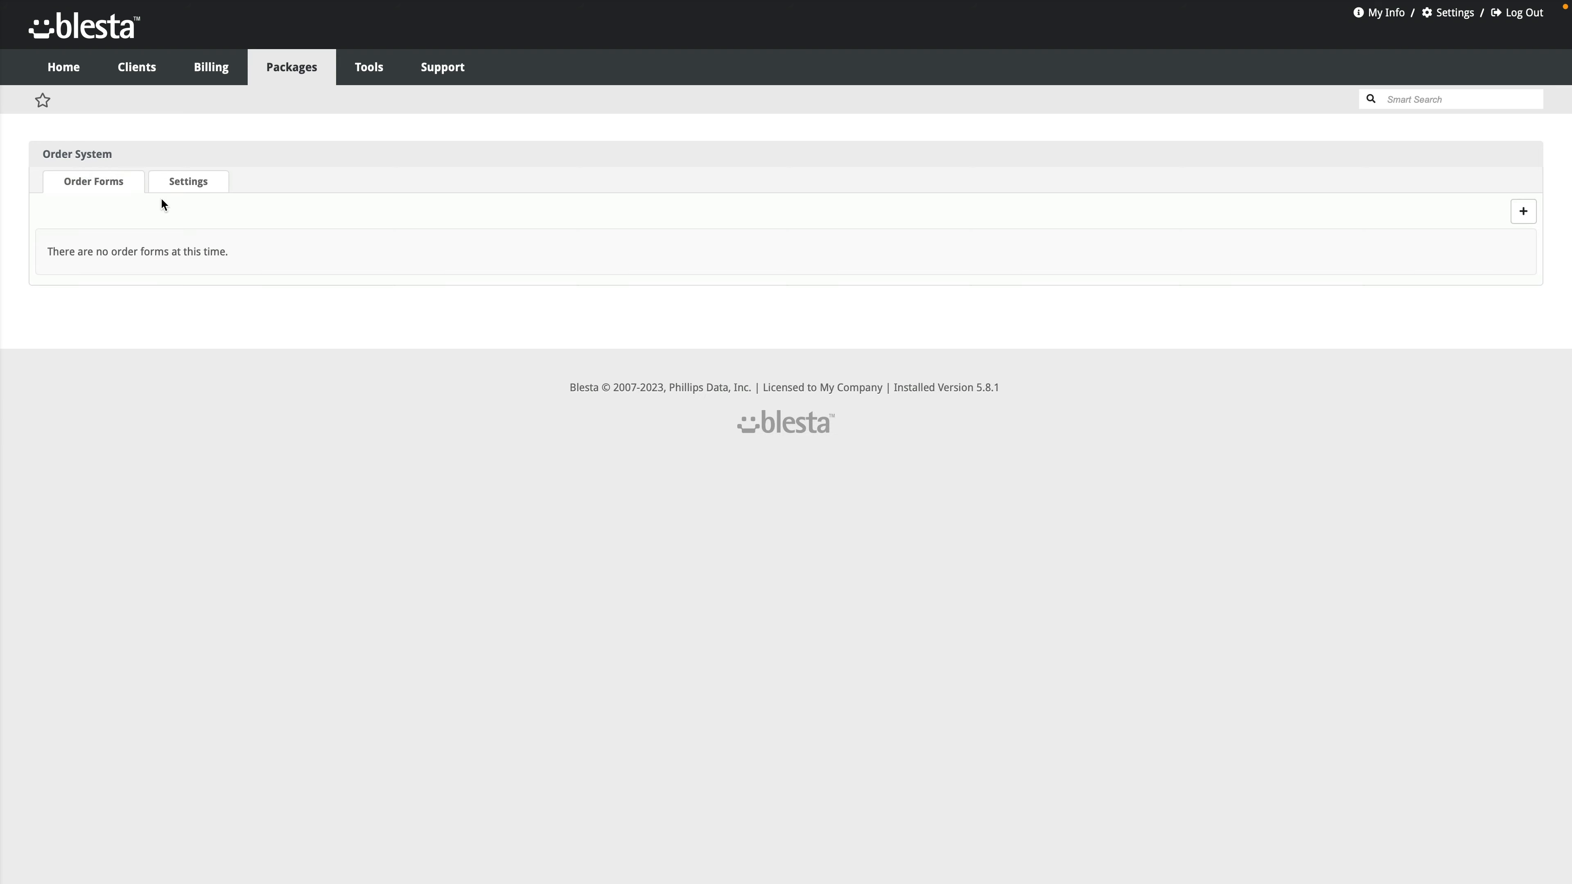
# Step: Start a new order form named Register with Public visibility
pyautogui.click(1523, 212)
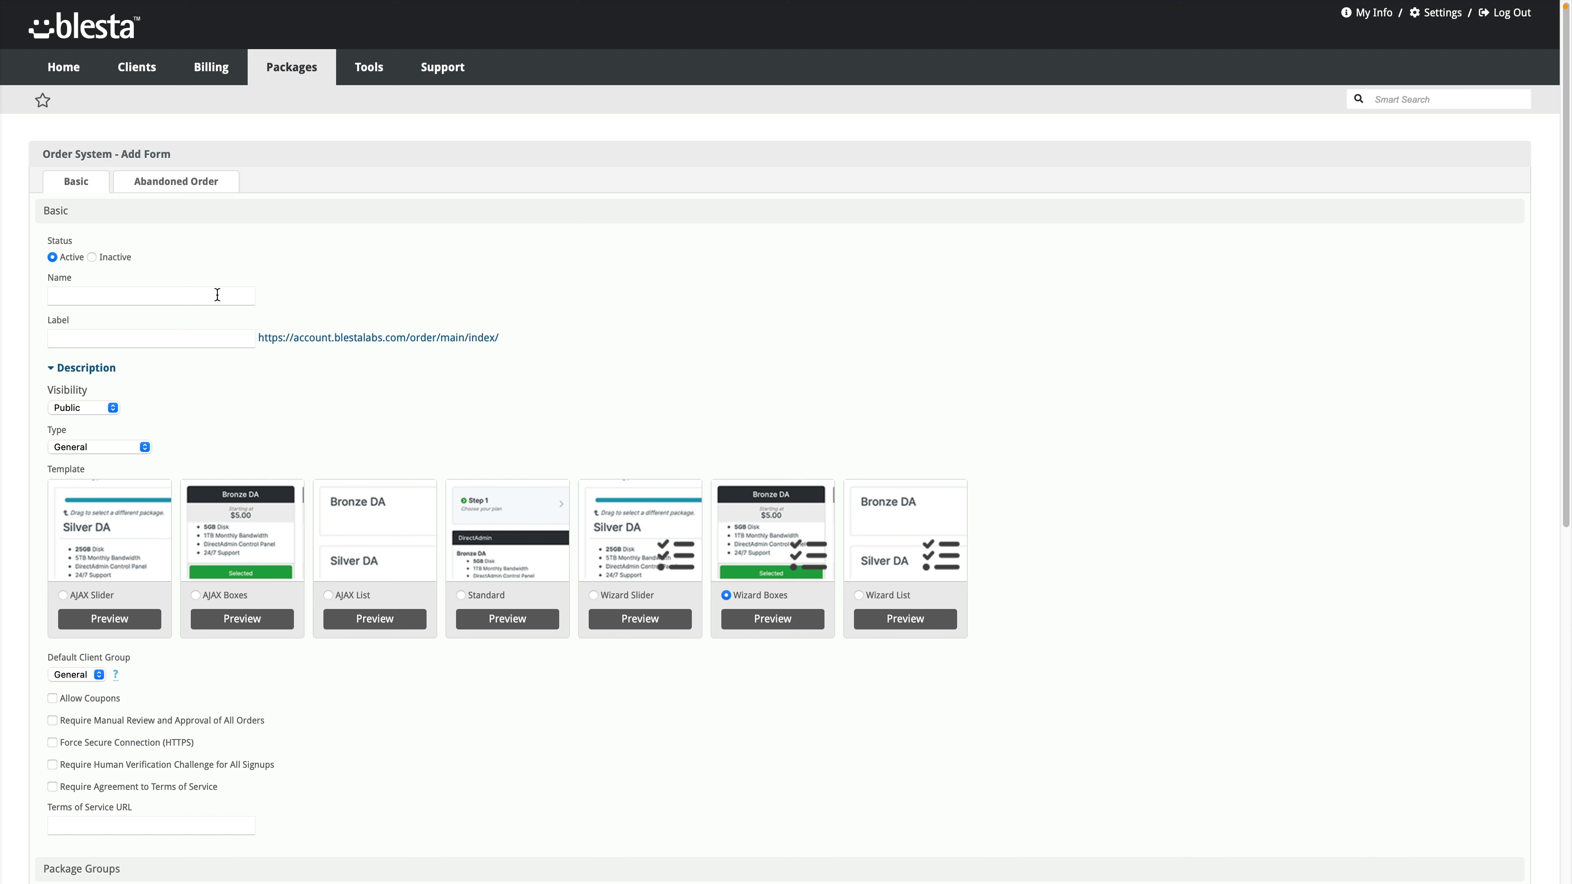
pyautogui.write('Register')
pyautogui.write('egister')
pyautogui.click(109, 409)
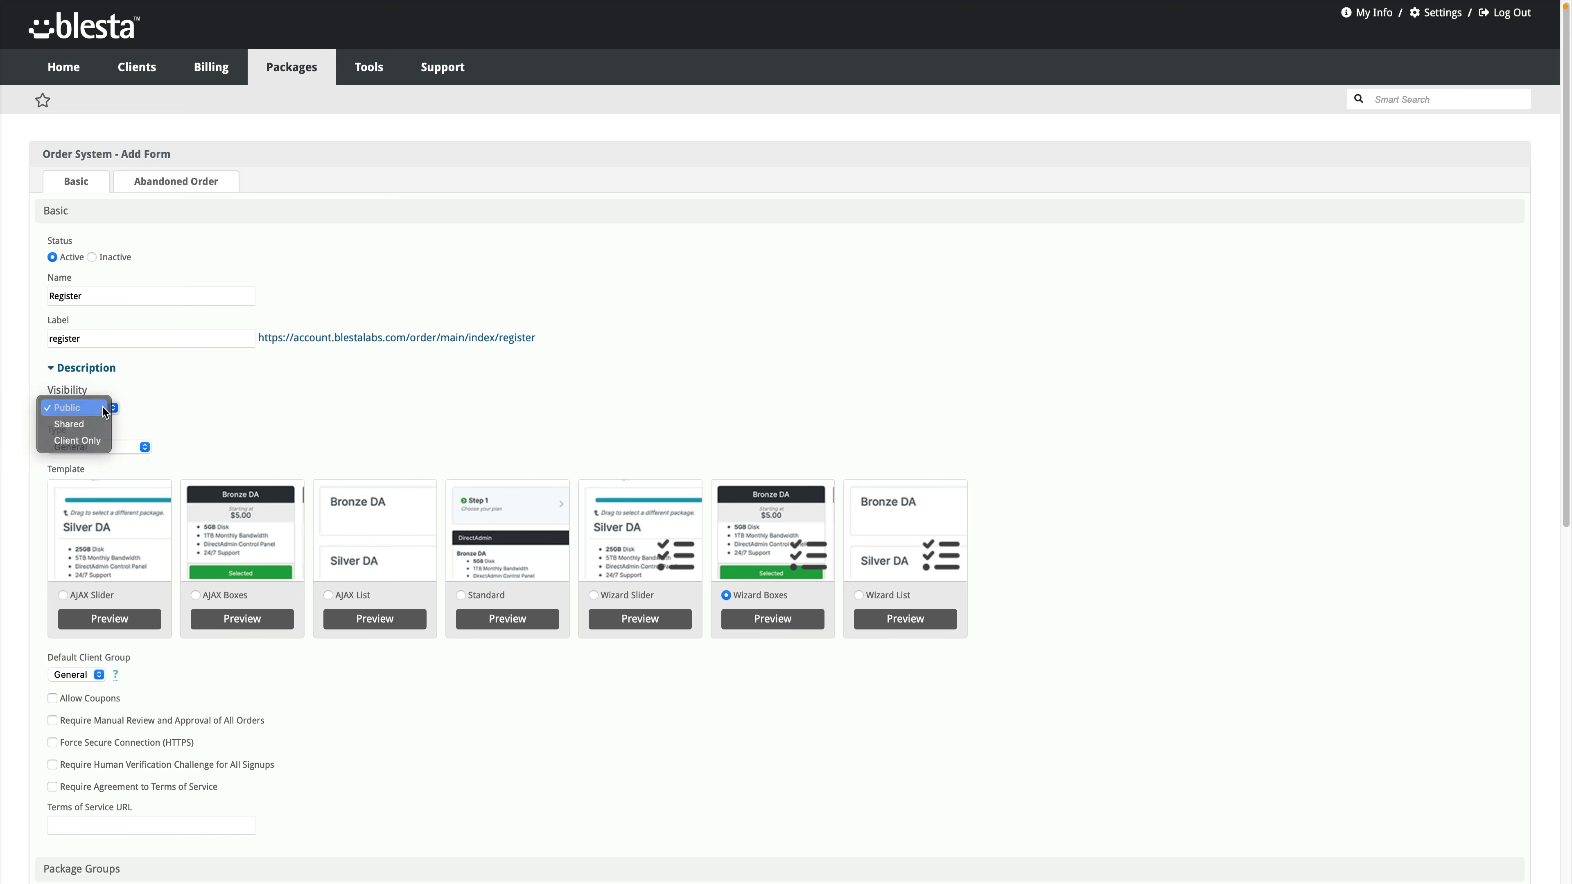
pyautogui.click(102, 407)
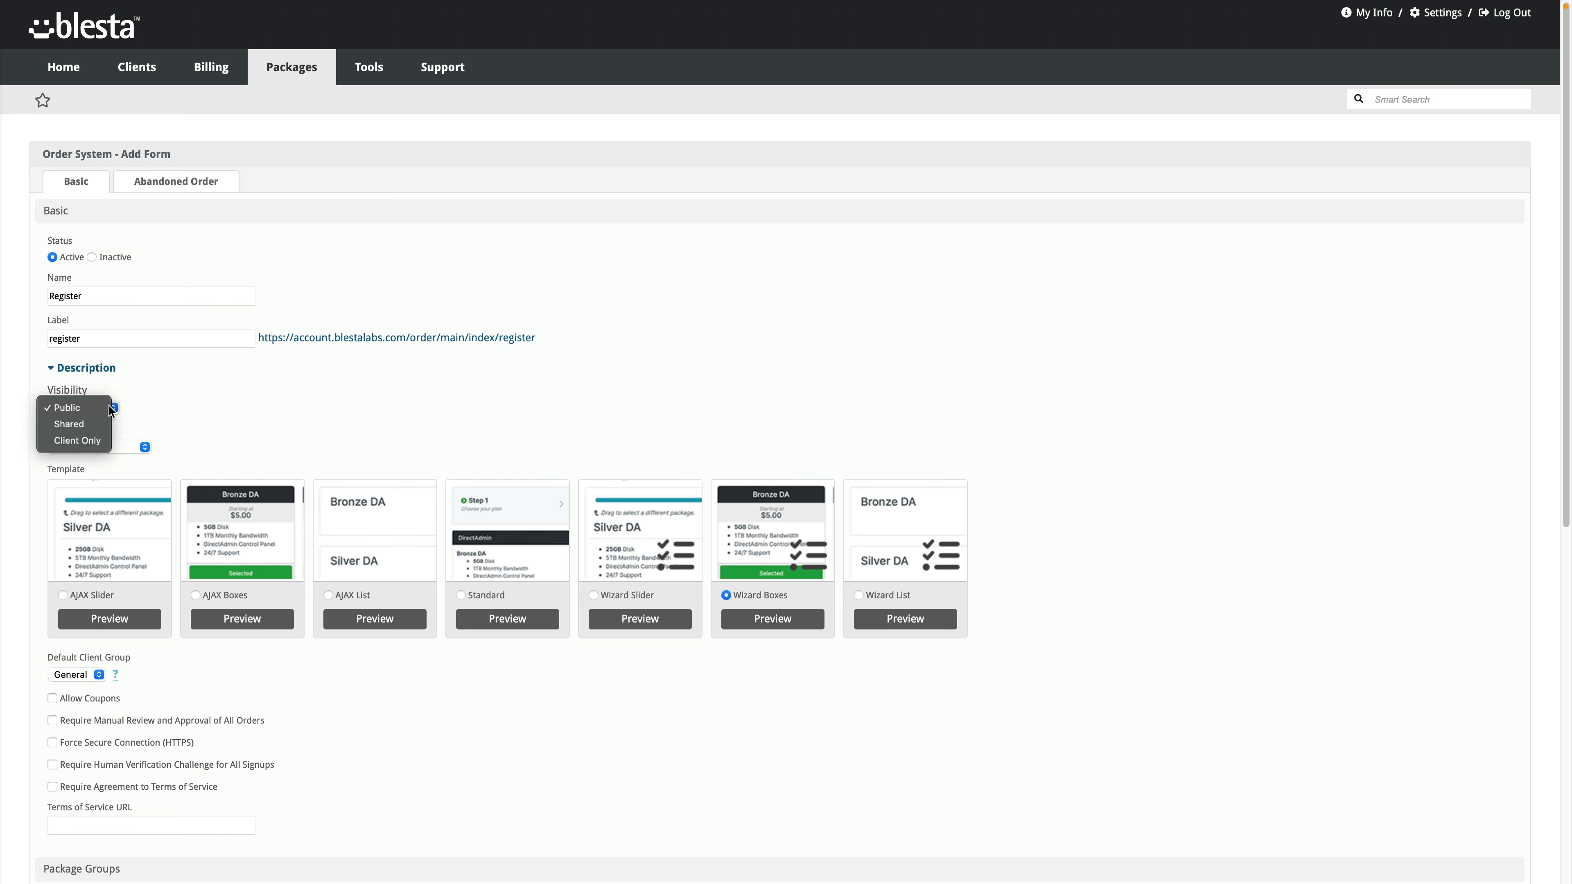
# Step: Give it type Client Registration, the Standard template and General client group, and add the form
pyautogui.click(137, 444)
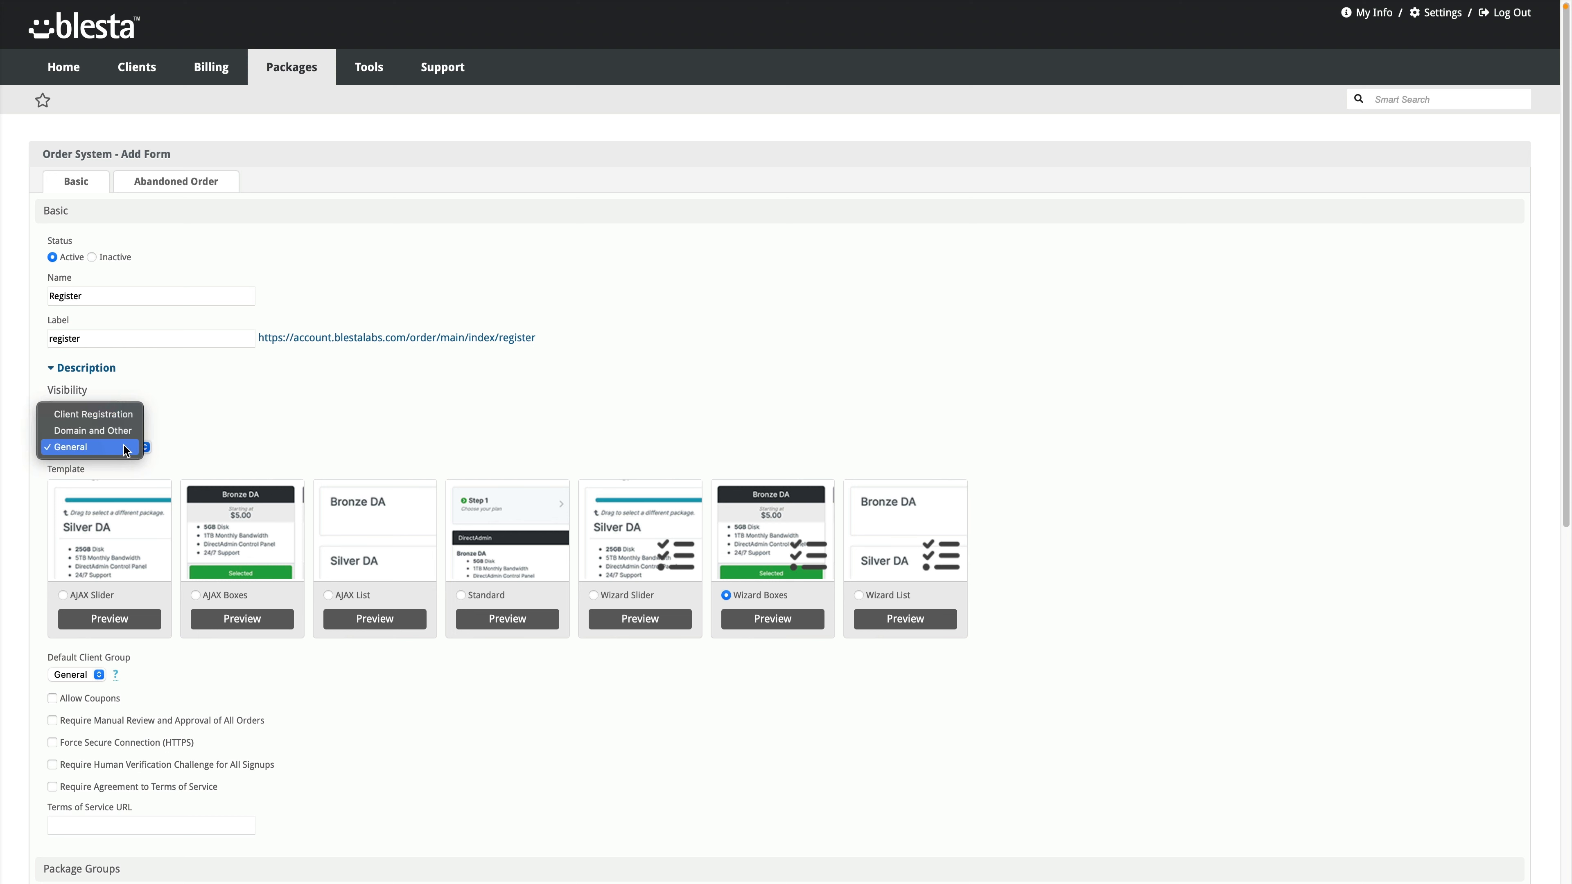
pyautogui.click(117, 416)
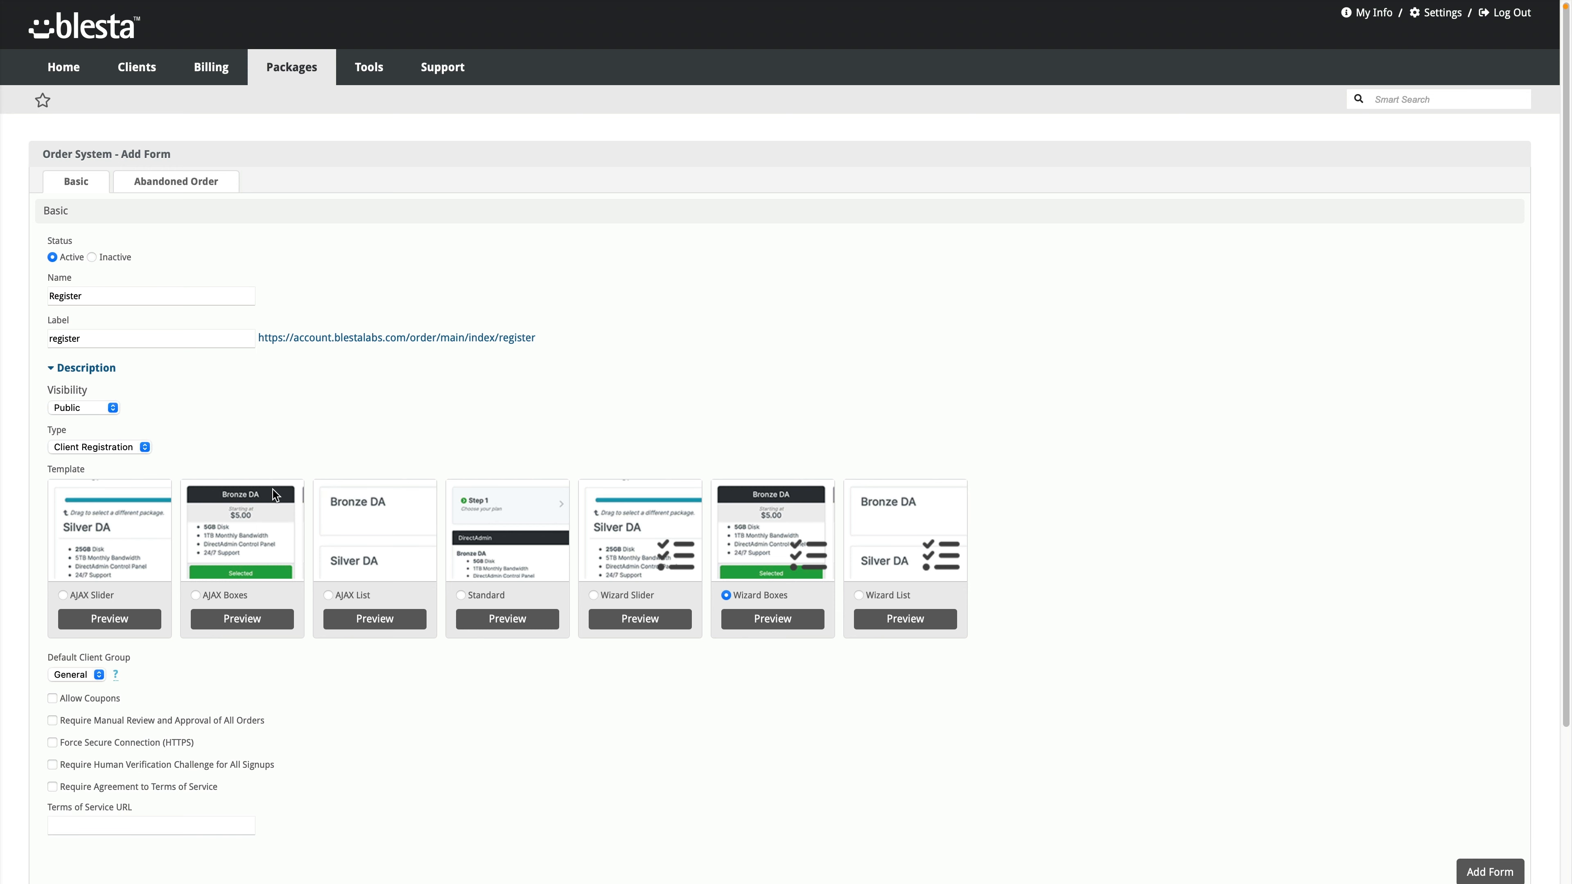
pyautogui.click(478, 594)
pyautogui.scroll(-3, 463, 593)
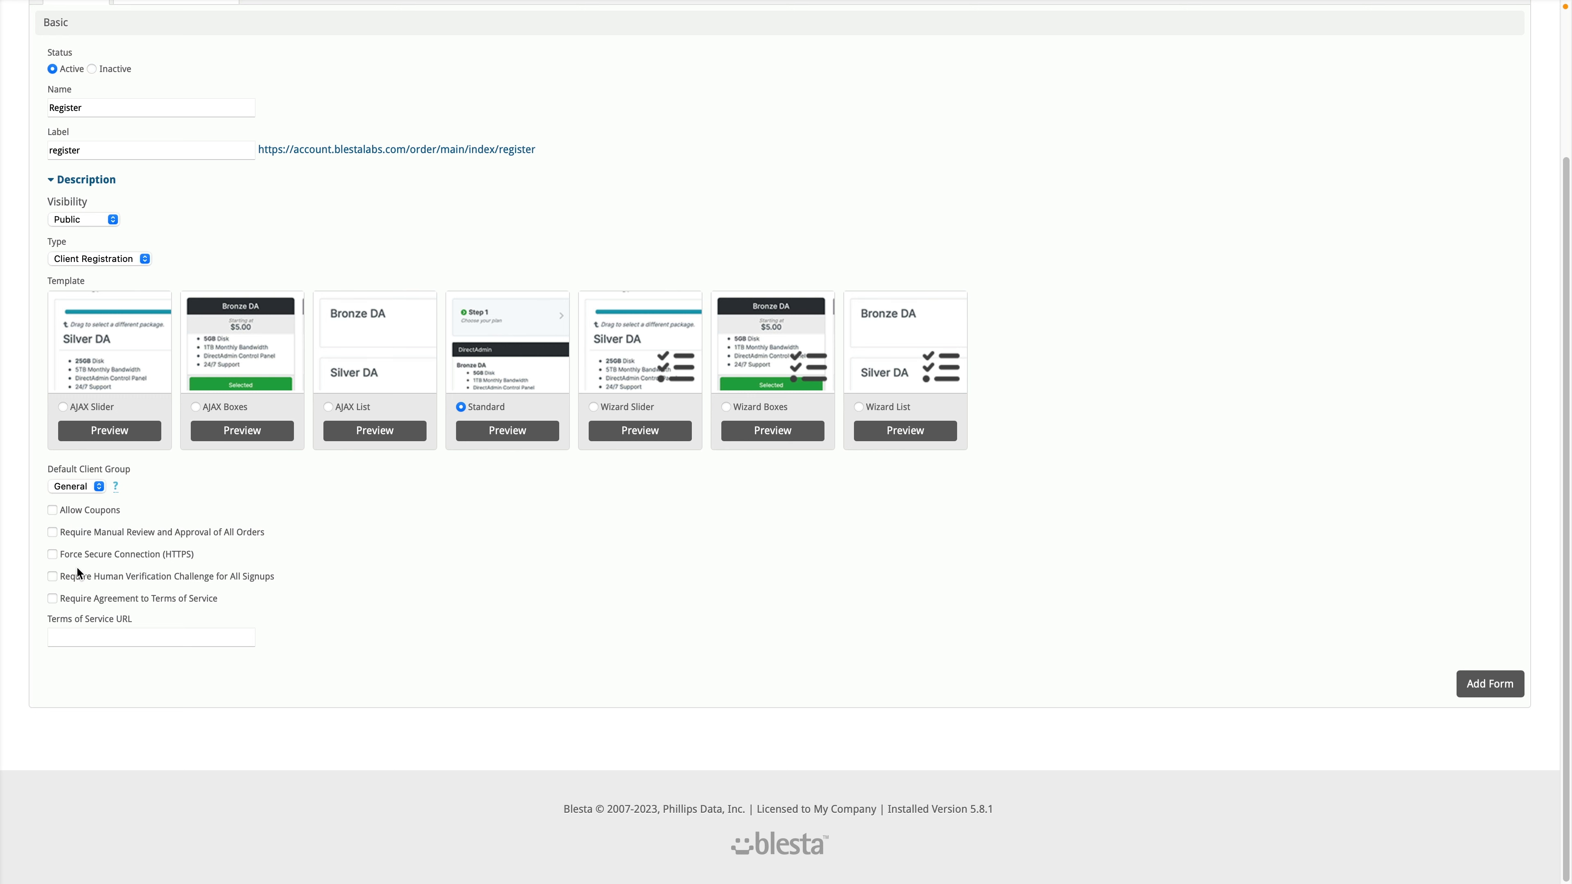
pyautogui.click(91, 487)
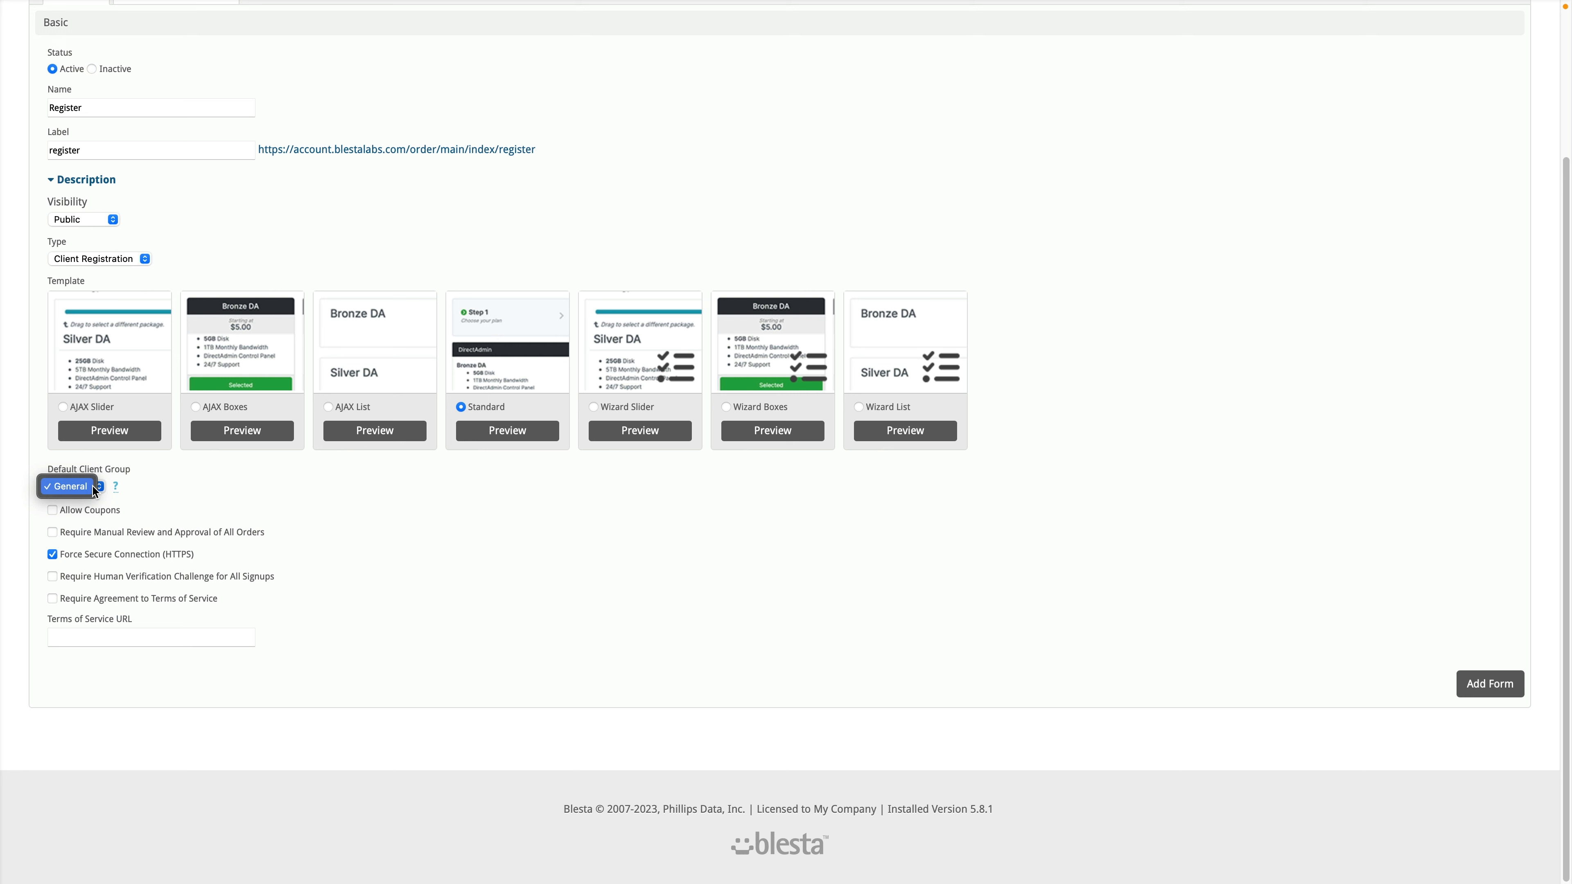
pyautogui.click(103, 470)
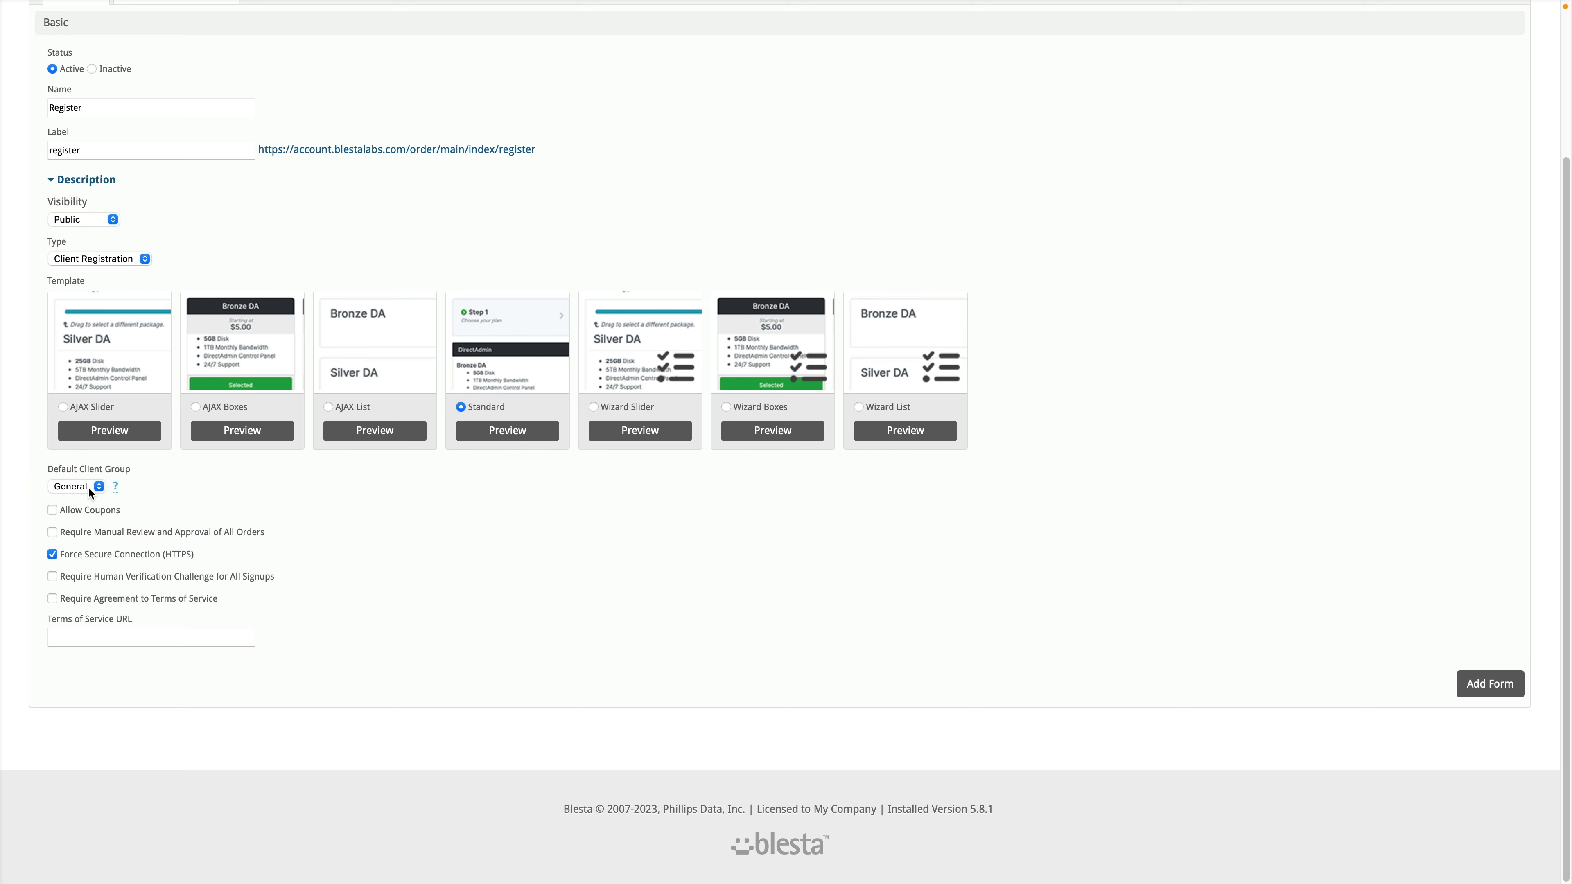
pyautogui.click(87, 486)
pyautogui.click(107, 472)
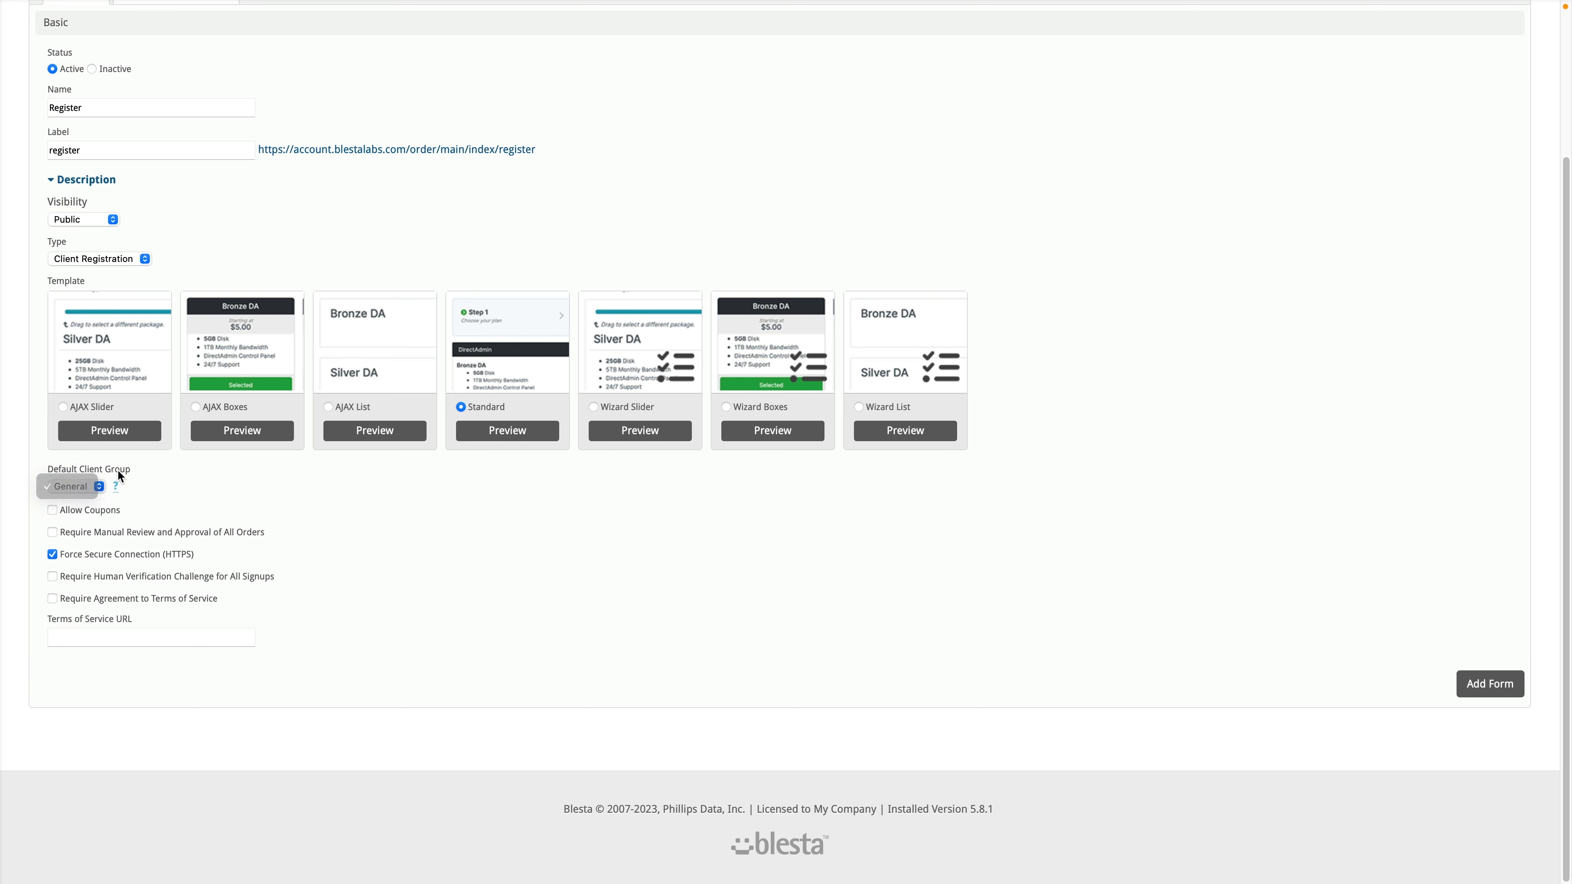
pyautogui.click(1478, 690)
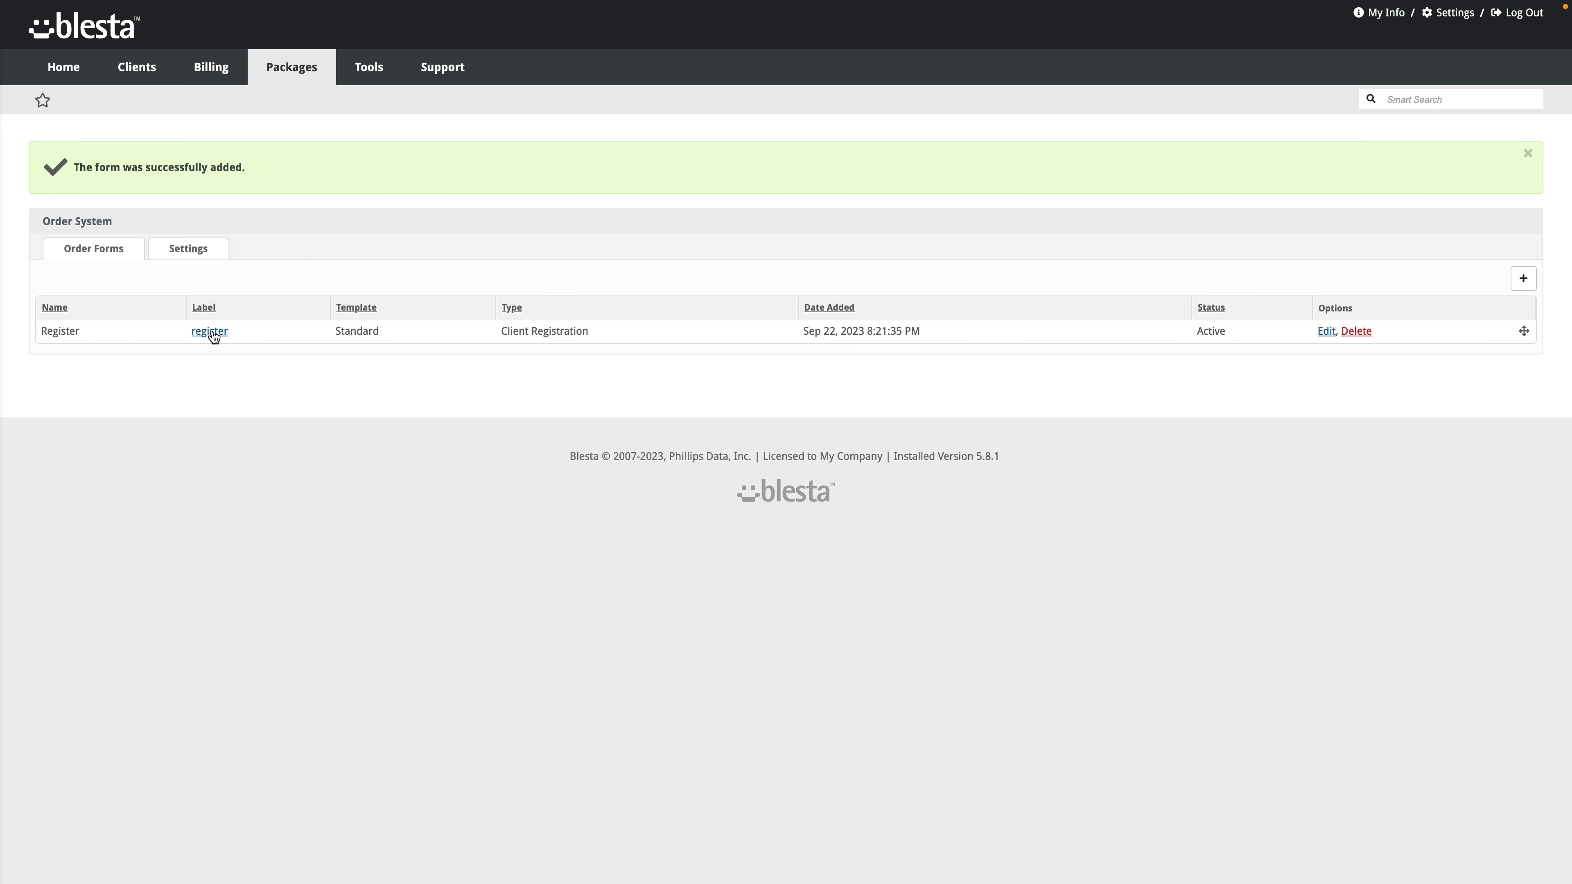
pyautogui.click(211, 331)
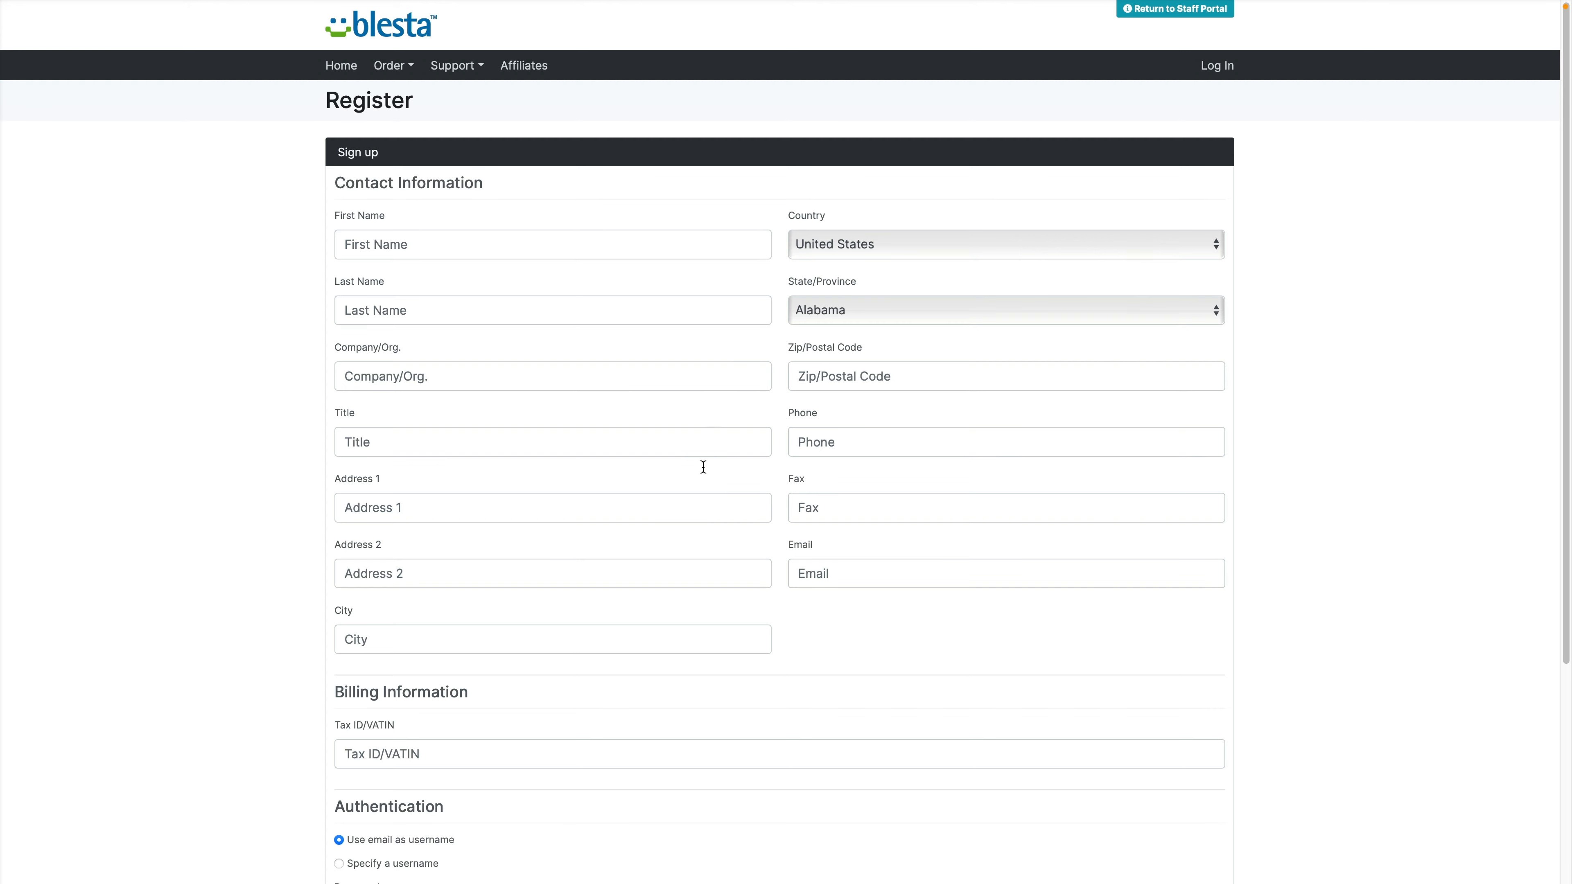
pyautogui.scroll(-5, 599, 525)
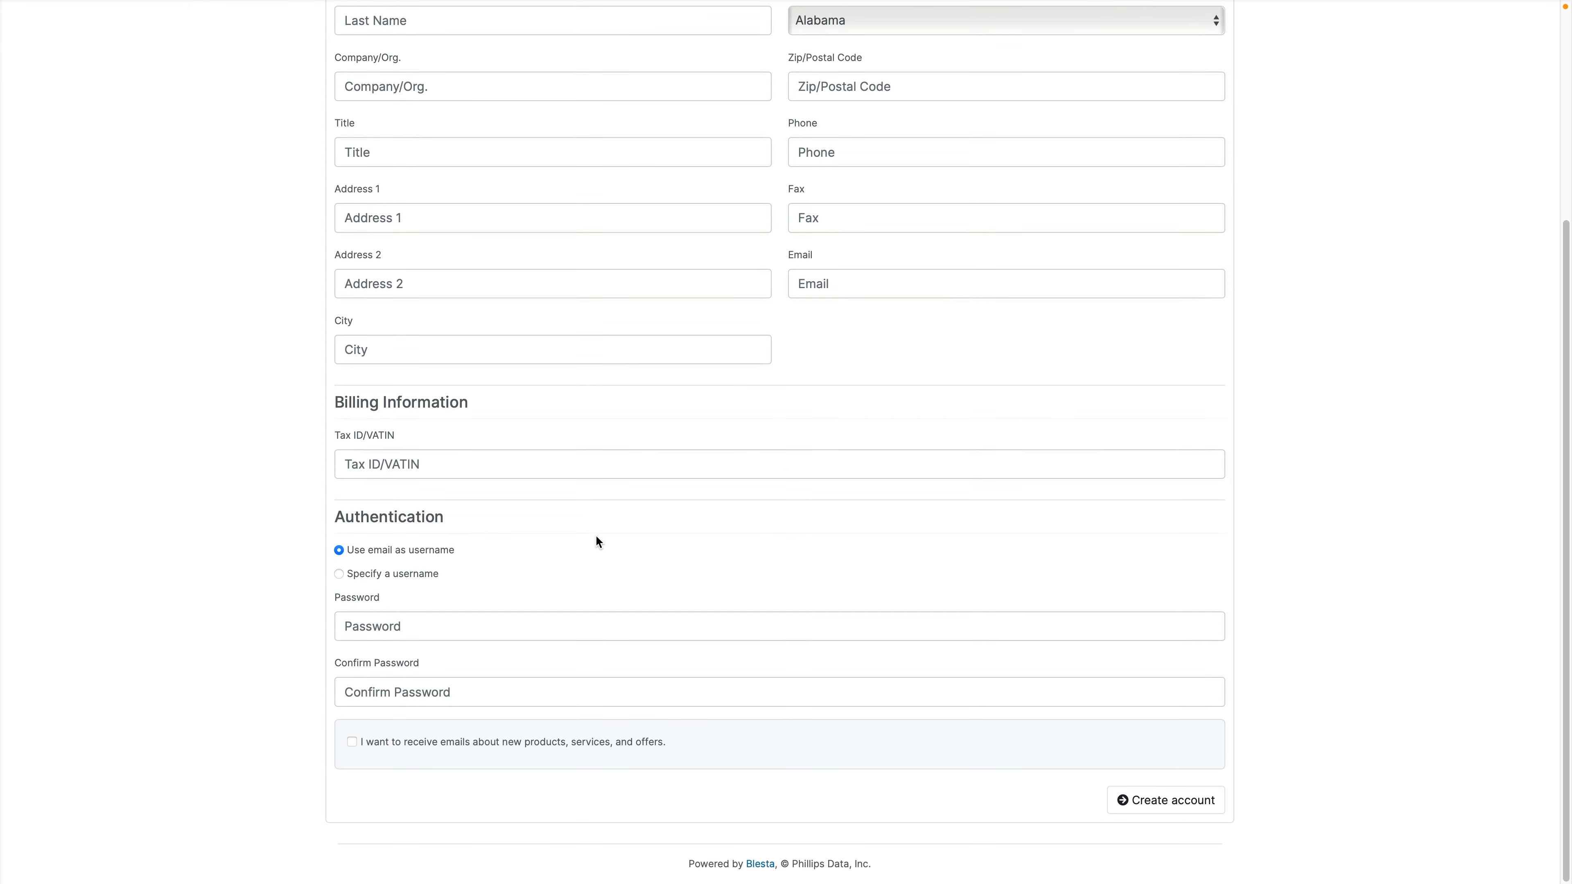
pyautogui.scroll(5, 595, 537)
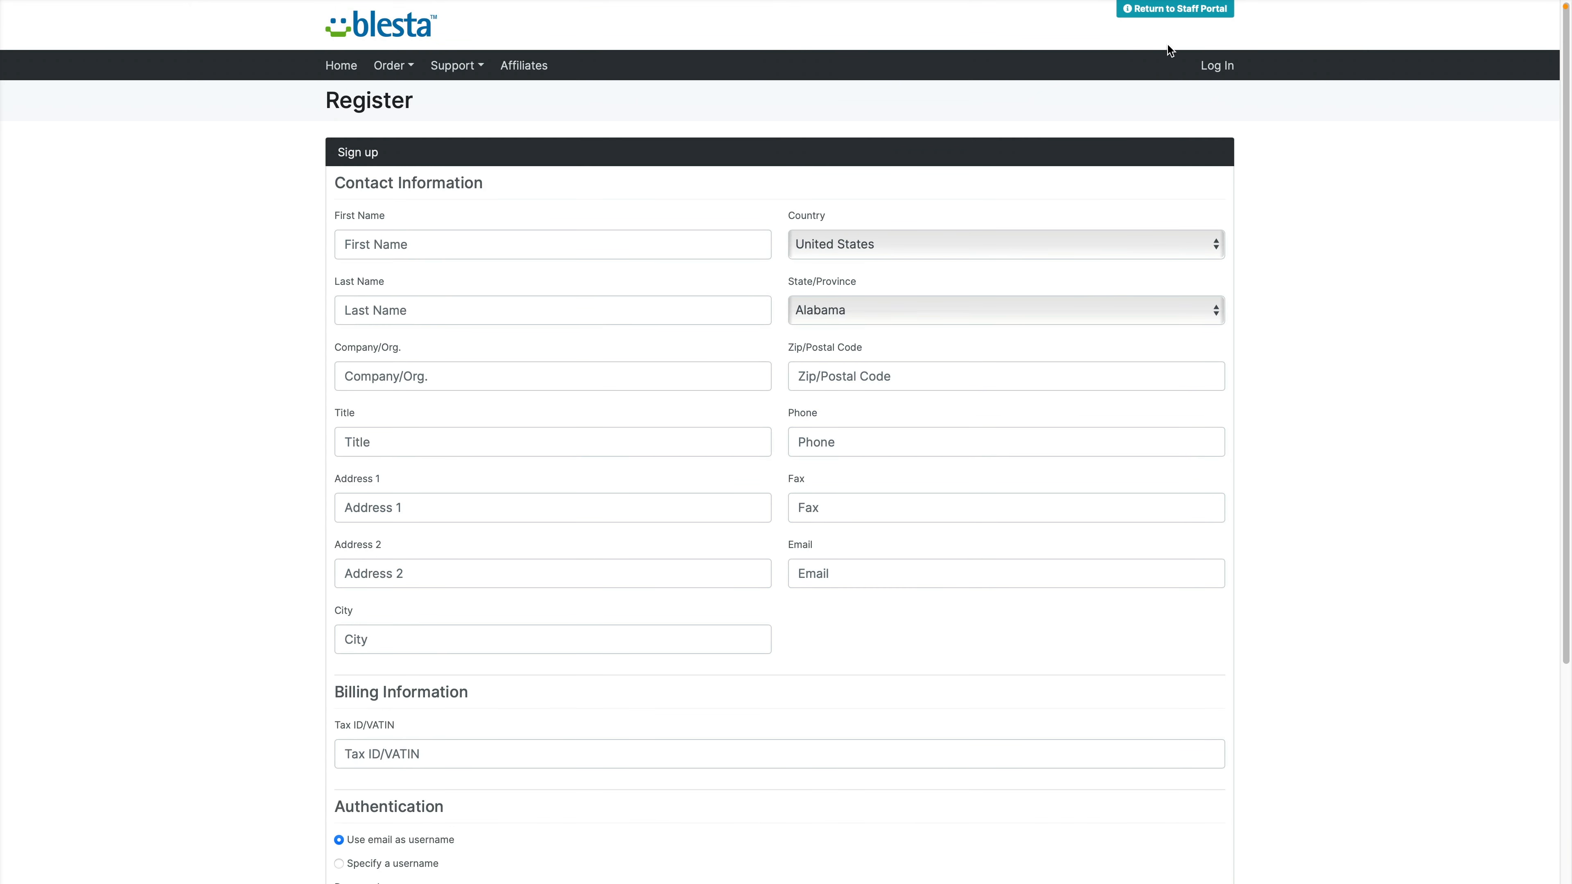
pyautogui.click(1187, 10)
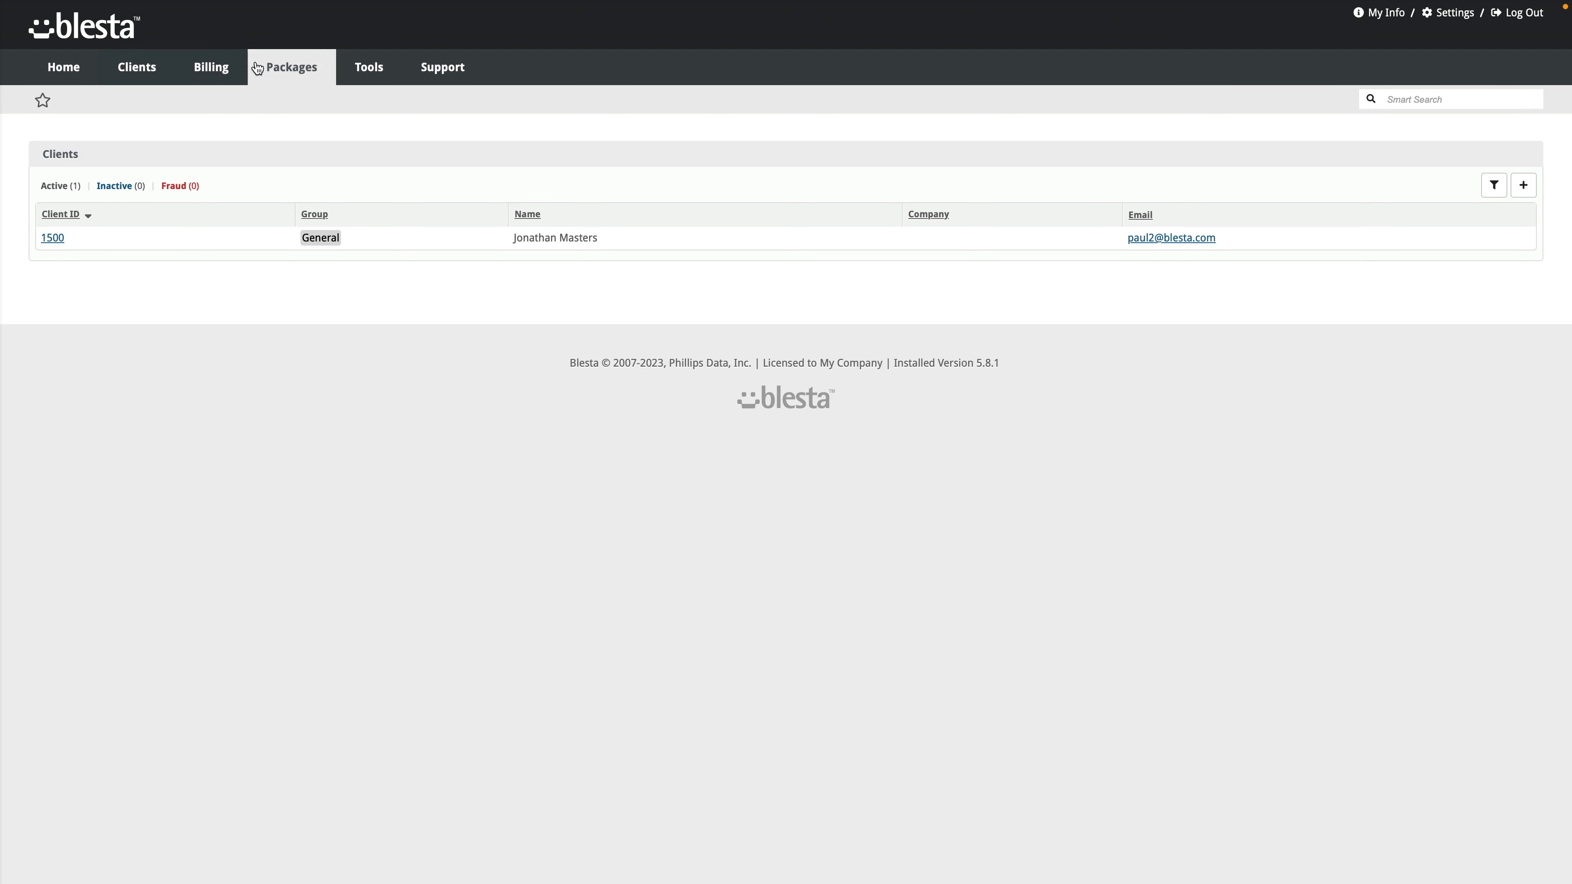
pyautogui.moveTo(274, 62)
pyautogui.click(291, 186)
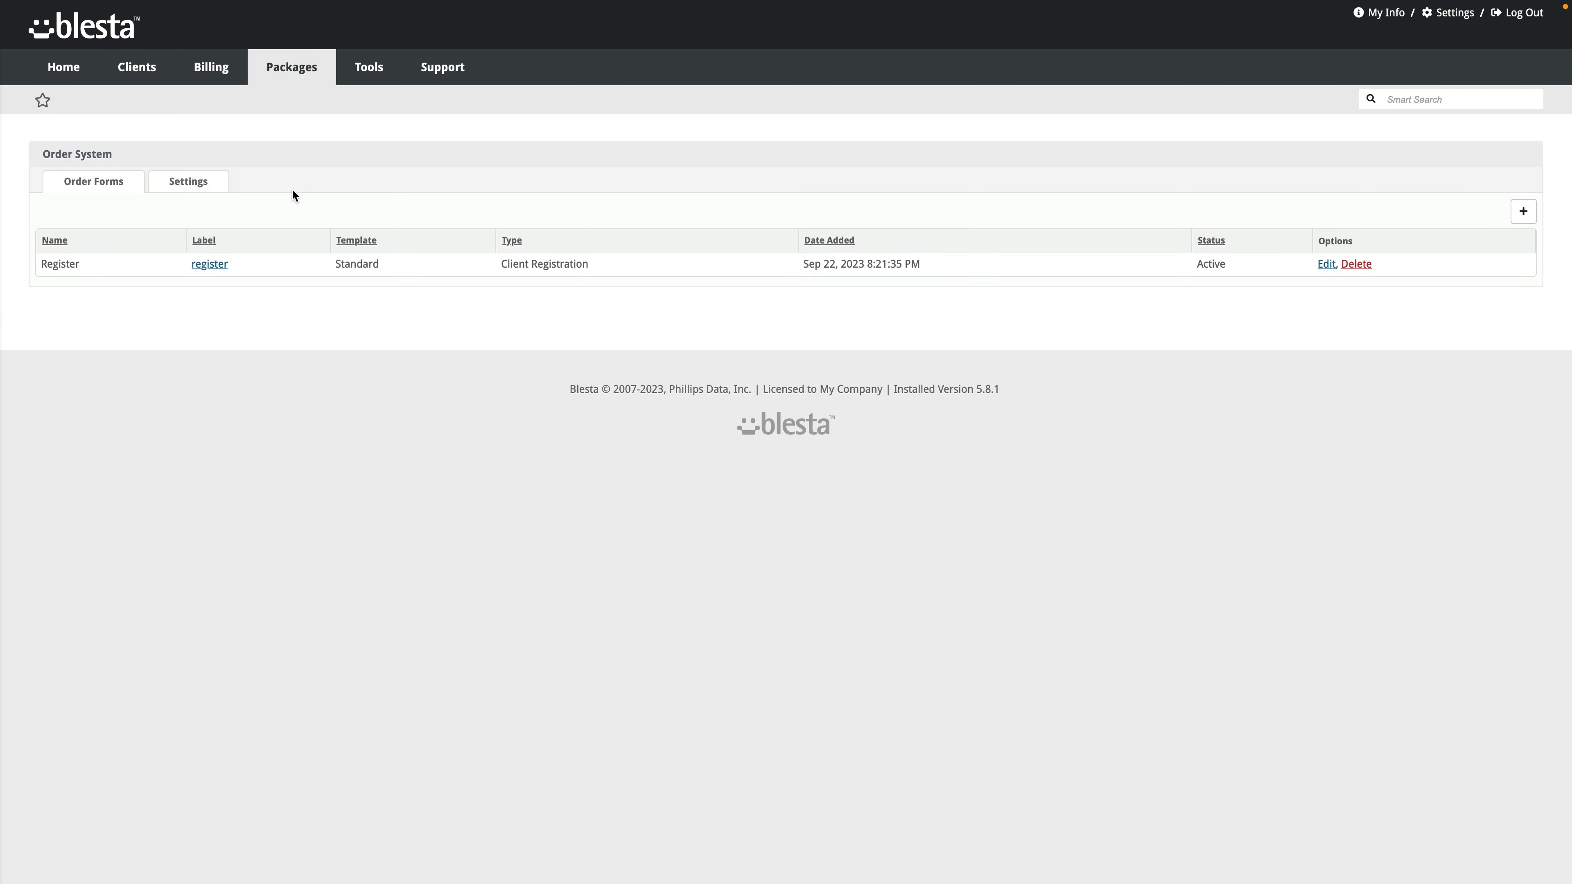
# Step: Start a new order form named 'Domain and Hosting' with label domainandhosting and Public visibility
pyautogui.click(1523, 211)
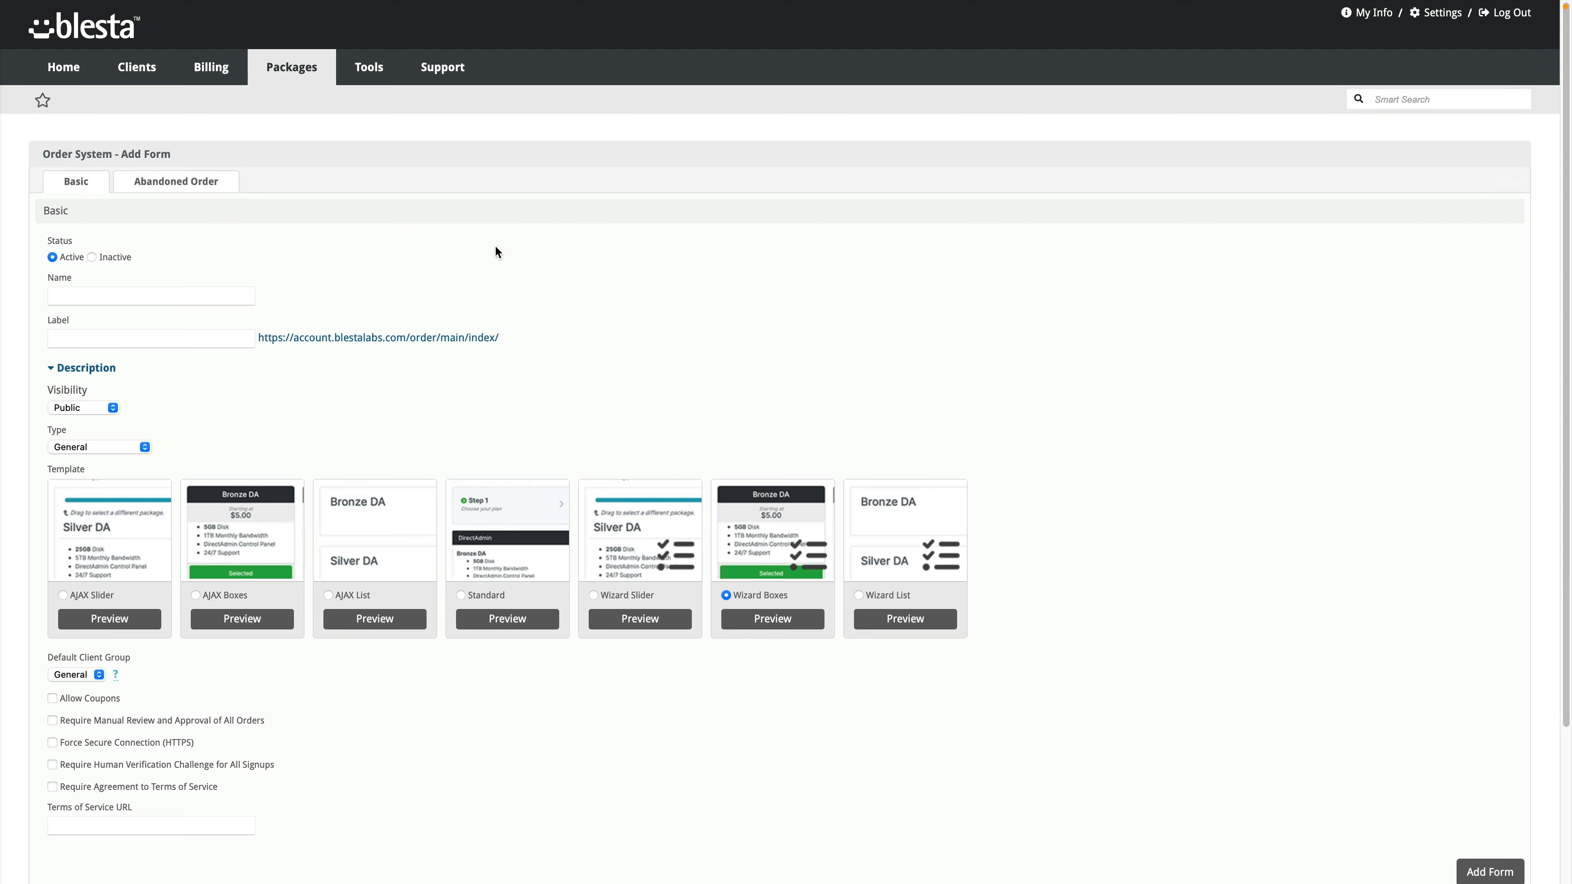
pyautogui.click(89, 298)
pyautogui.write('Domain a')
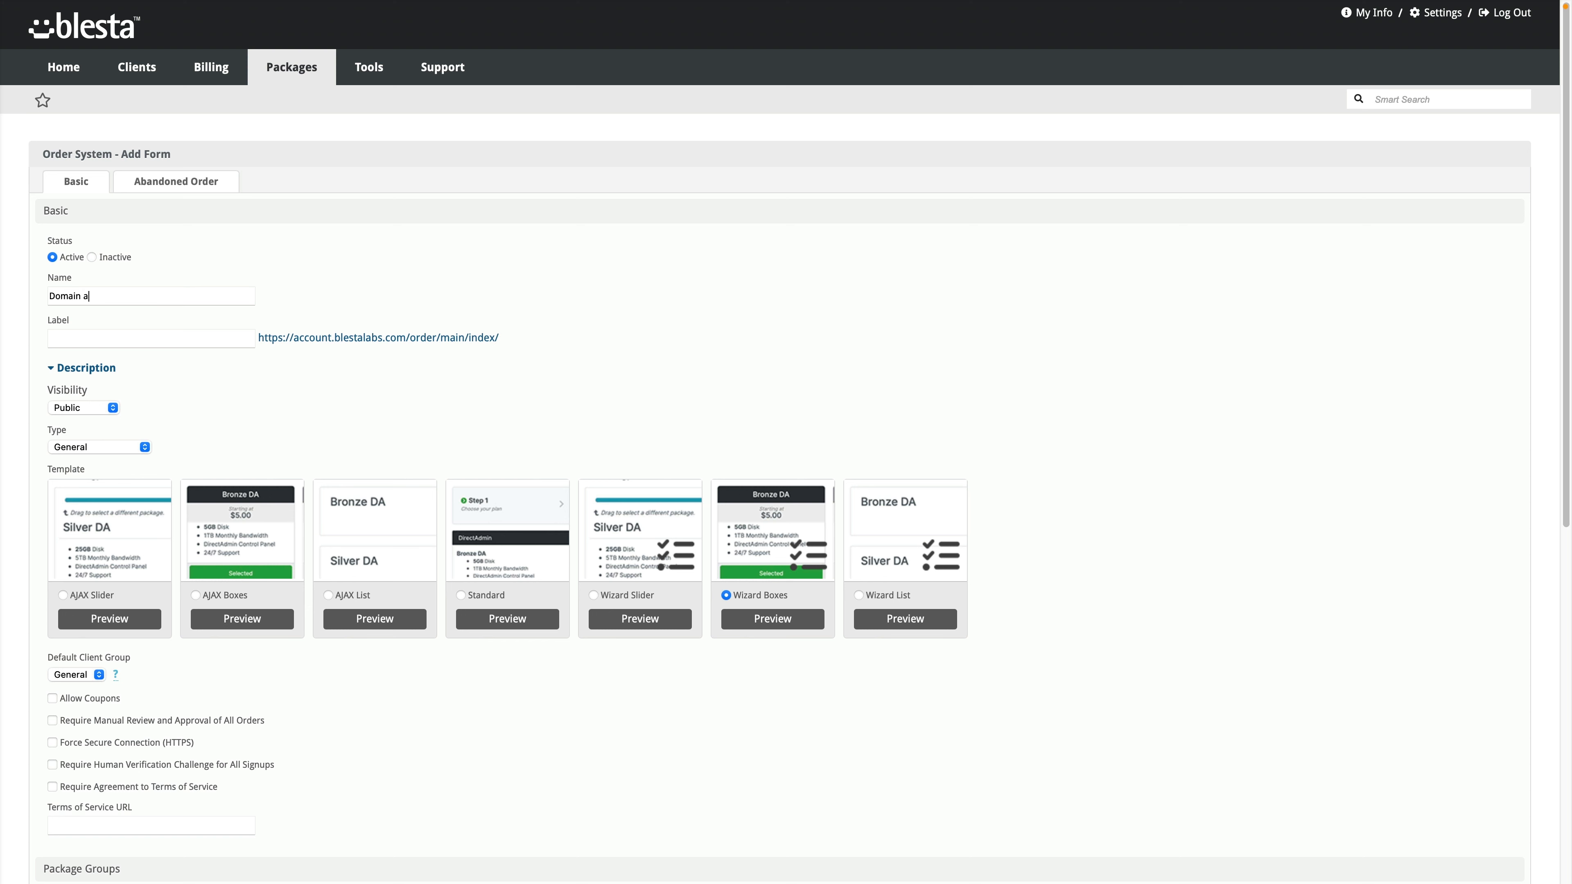
pyautogui.write('nd Hosting')
pyautogui.press('Tab')
pyautogui.write('domainandhosting')
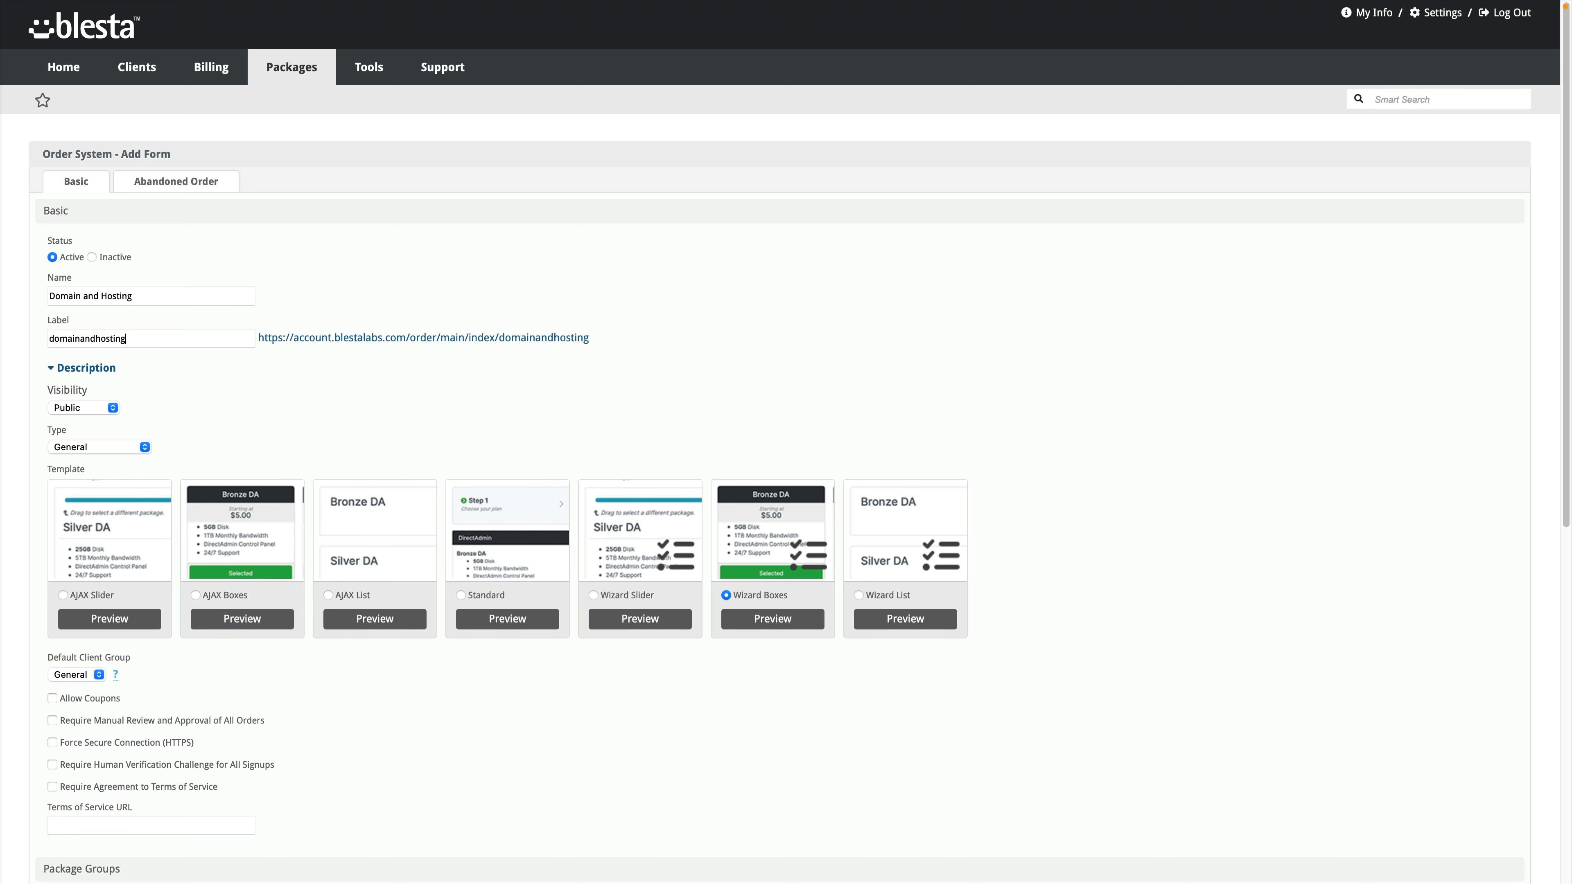
pyautogui.click(87, 408)
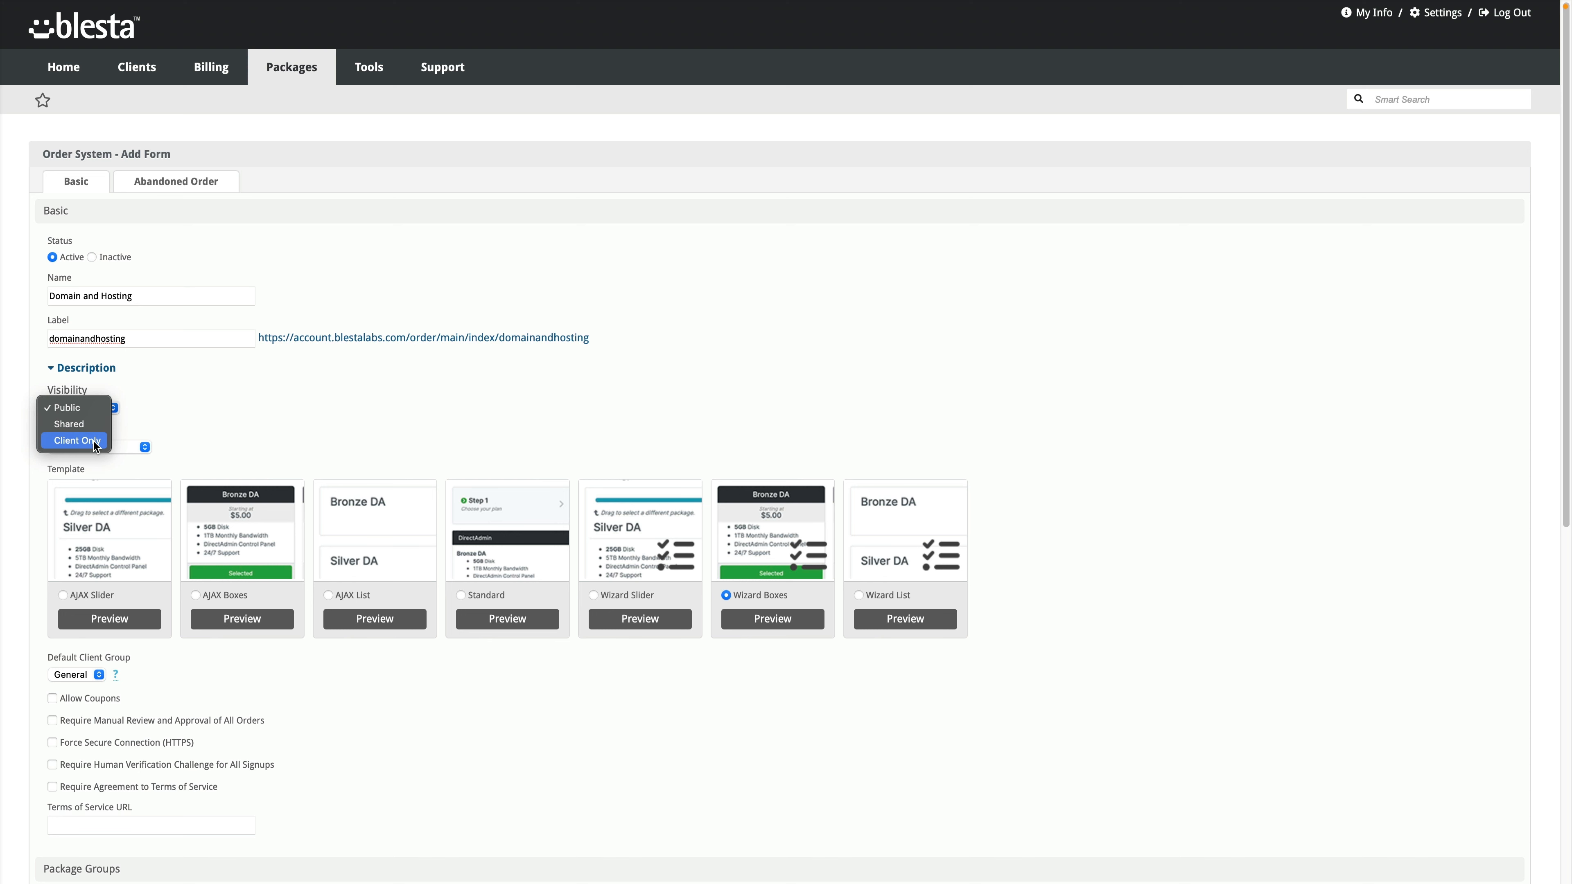
pyautogui.click(166, 396)
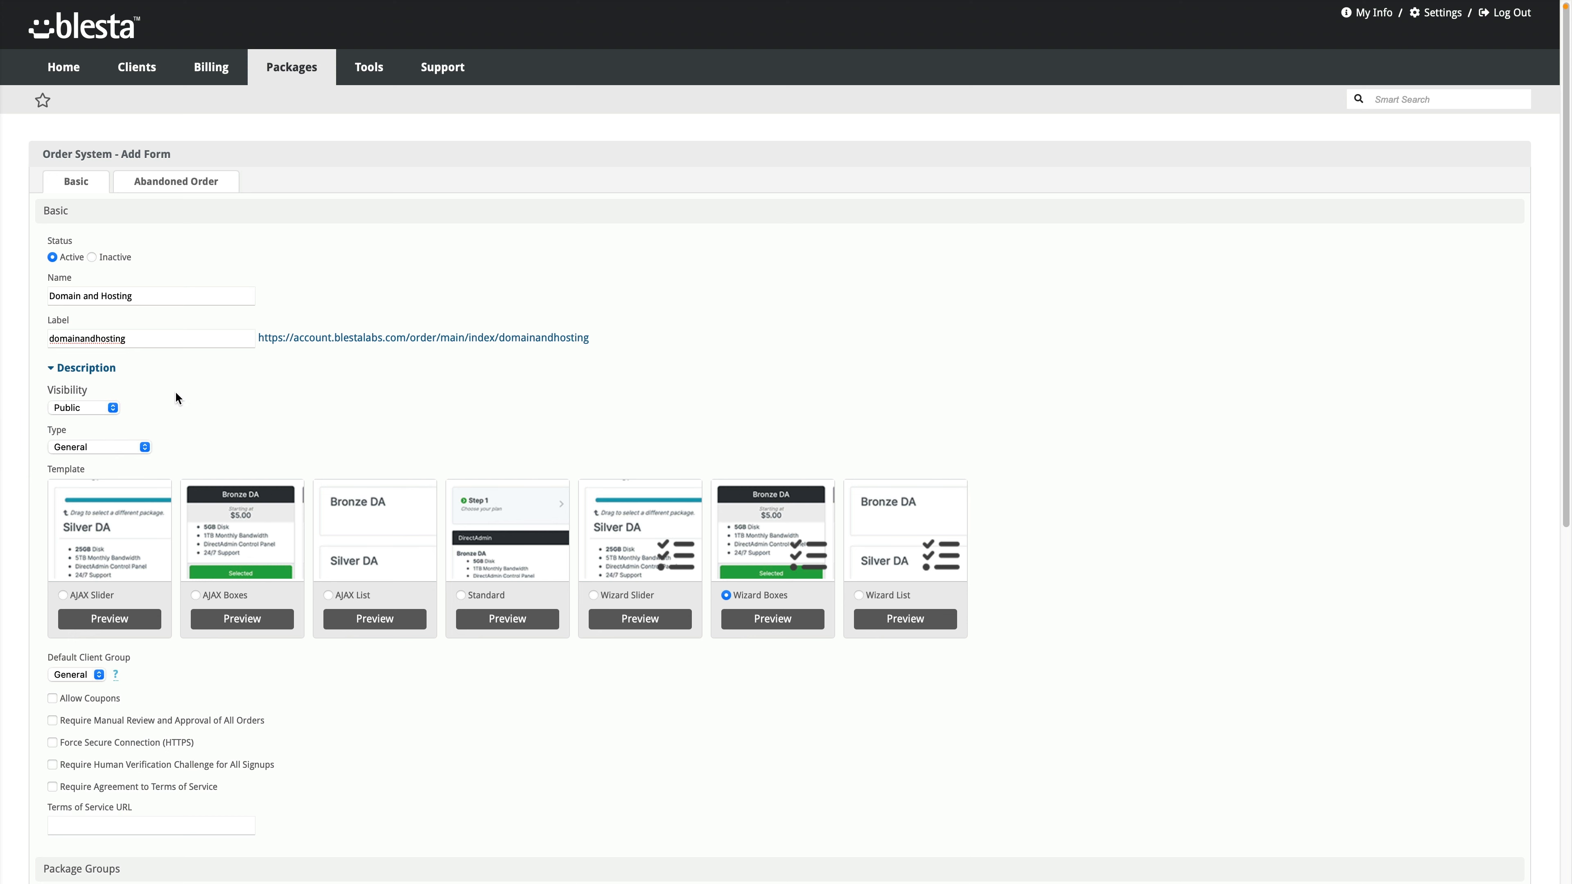
# Step: Set type Domain and Other with the Wizard List template and force HTTPS, leaving signup verification and terms off
pyautogui.click(125, 447)
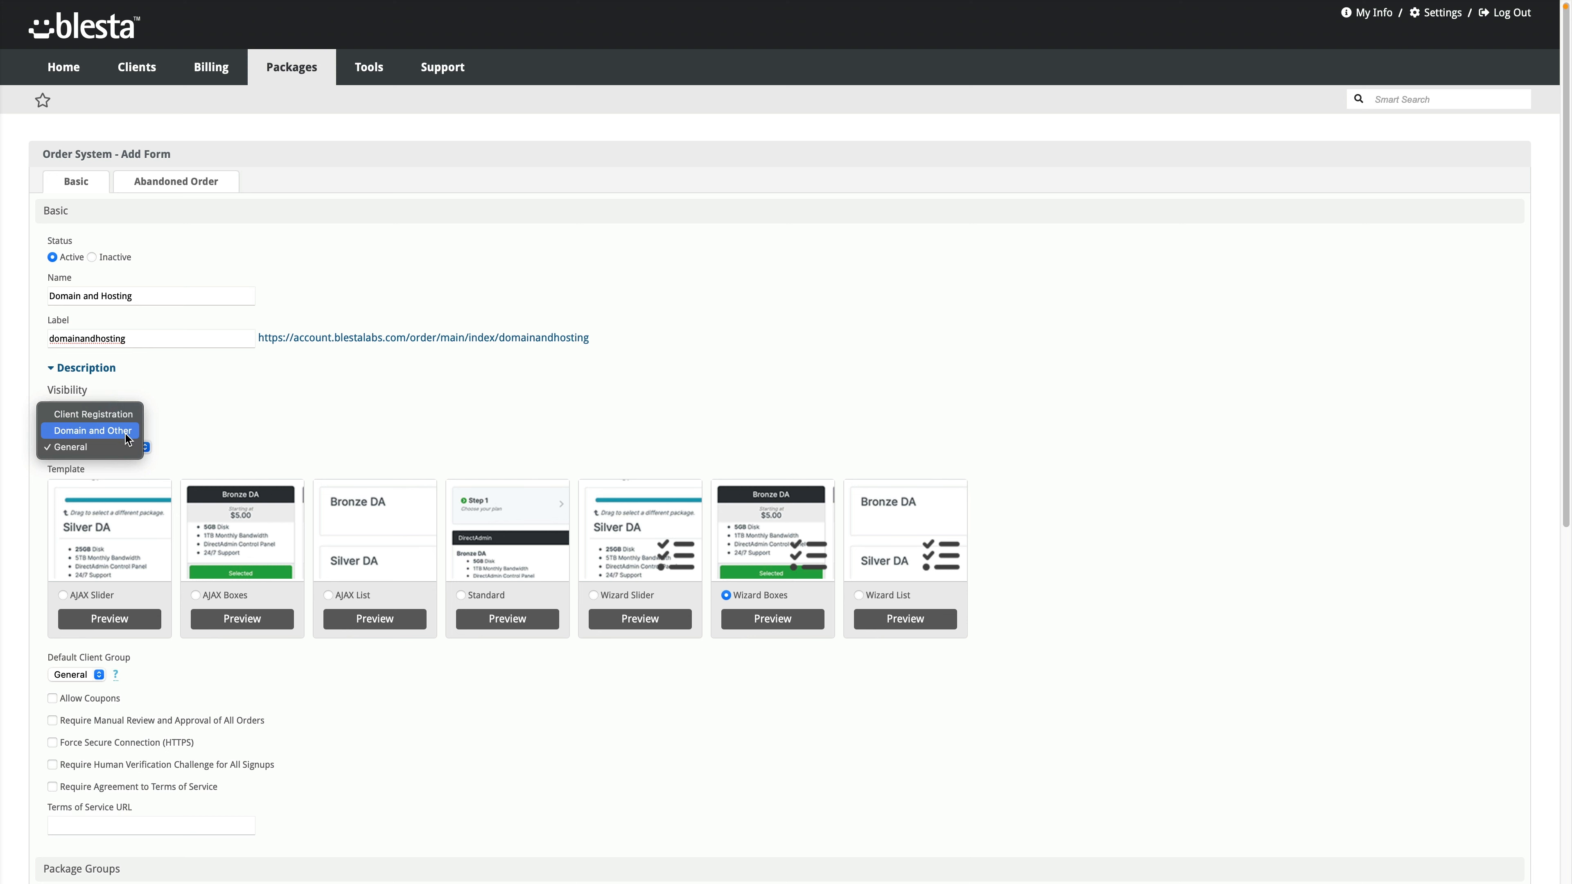
pyautogui.click(126, 433)
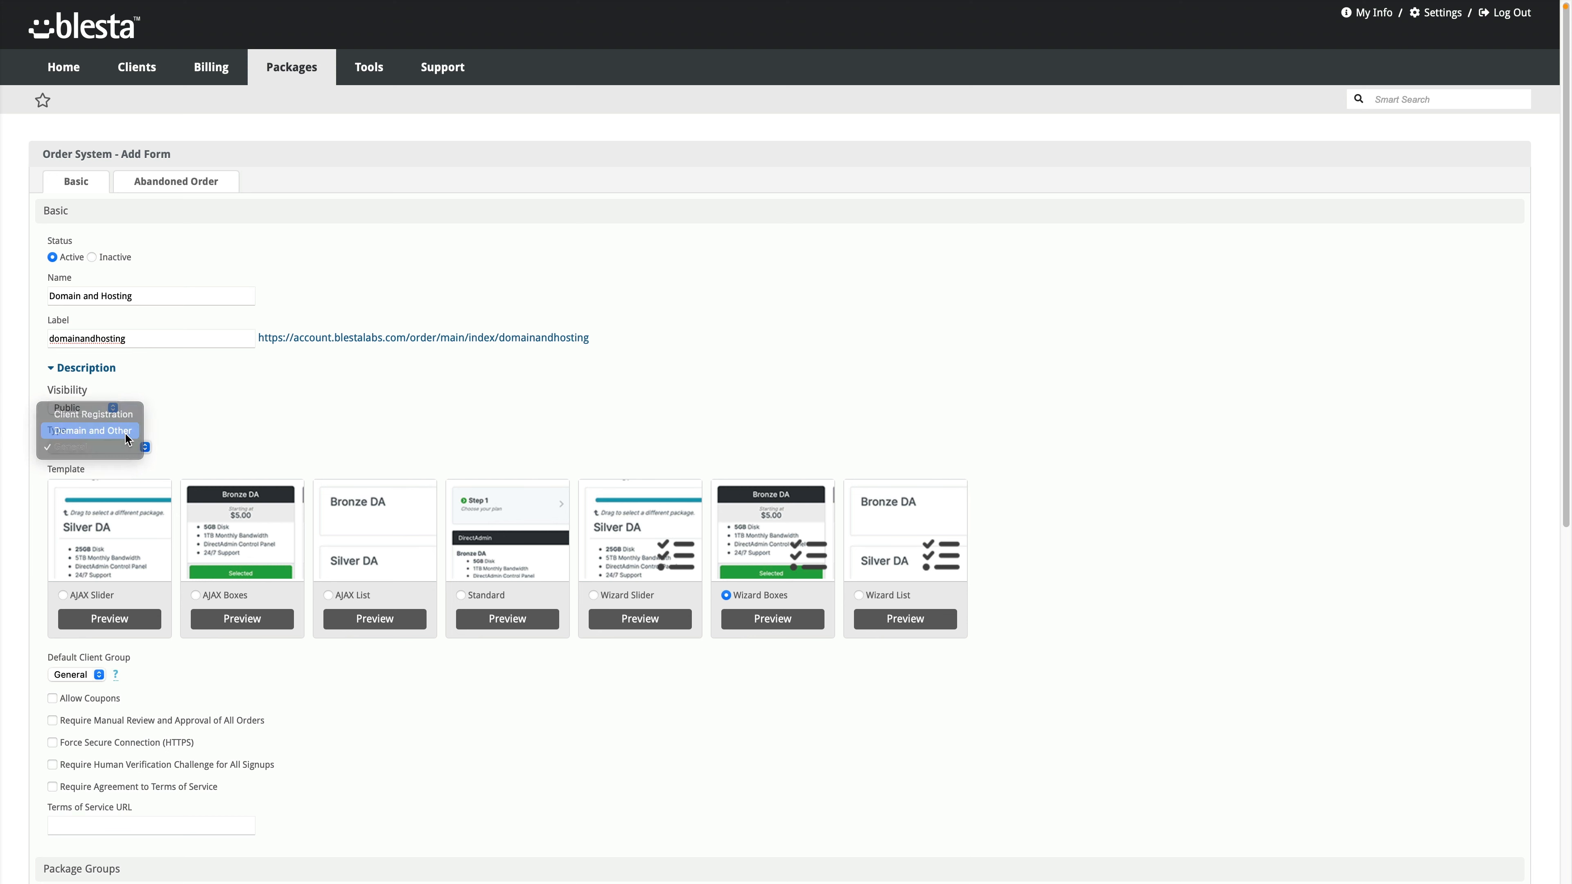
pyautogui.click(858, 595)
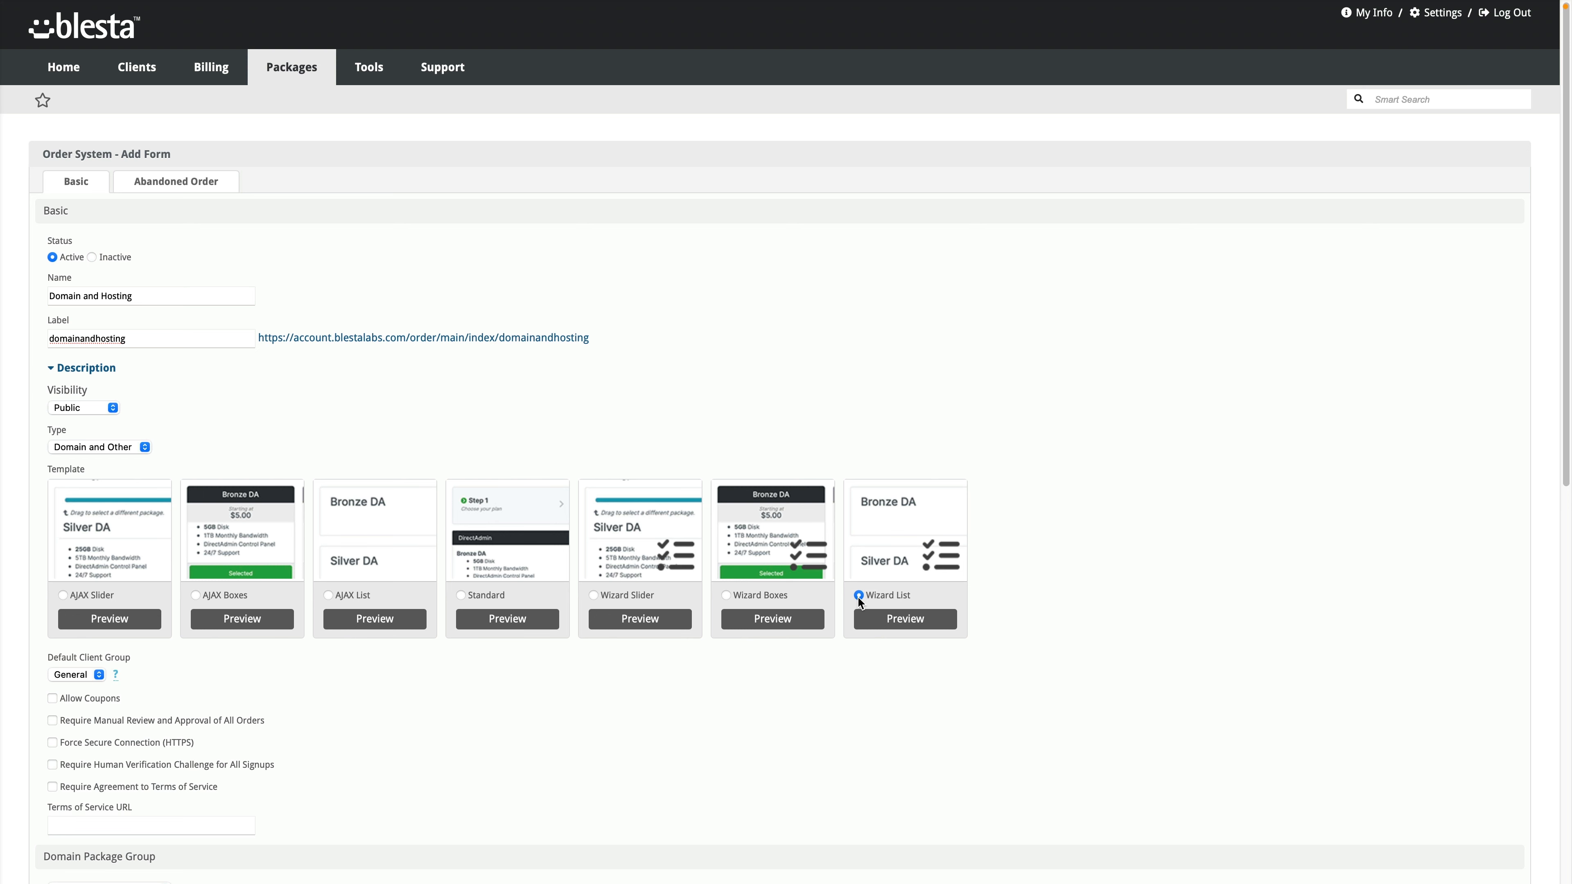
pyautogui.scroll(-2, 223, 673)
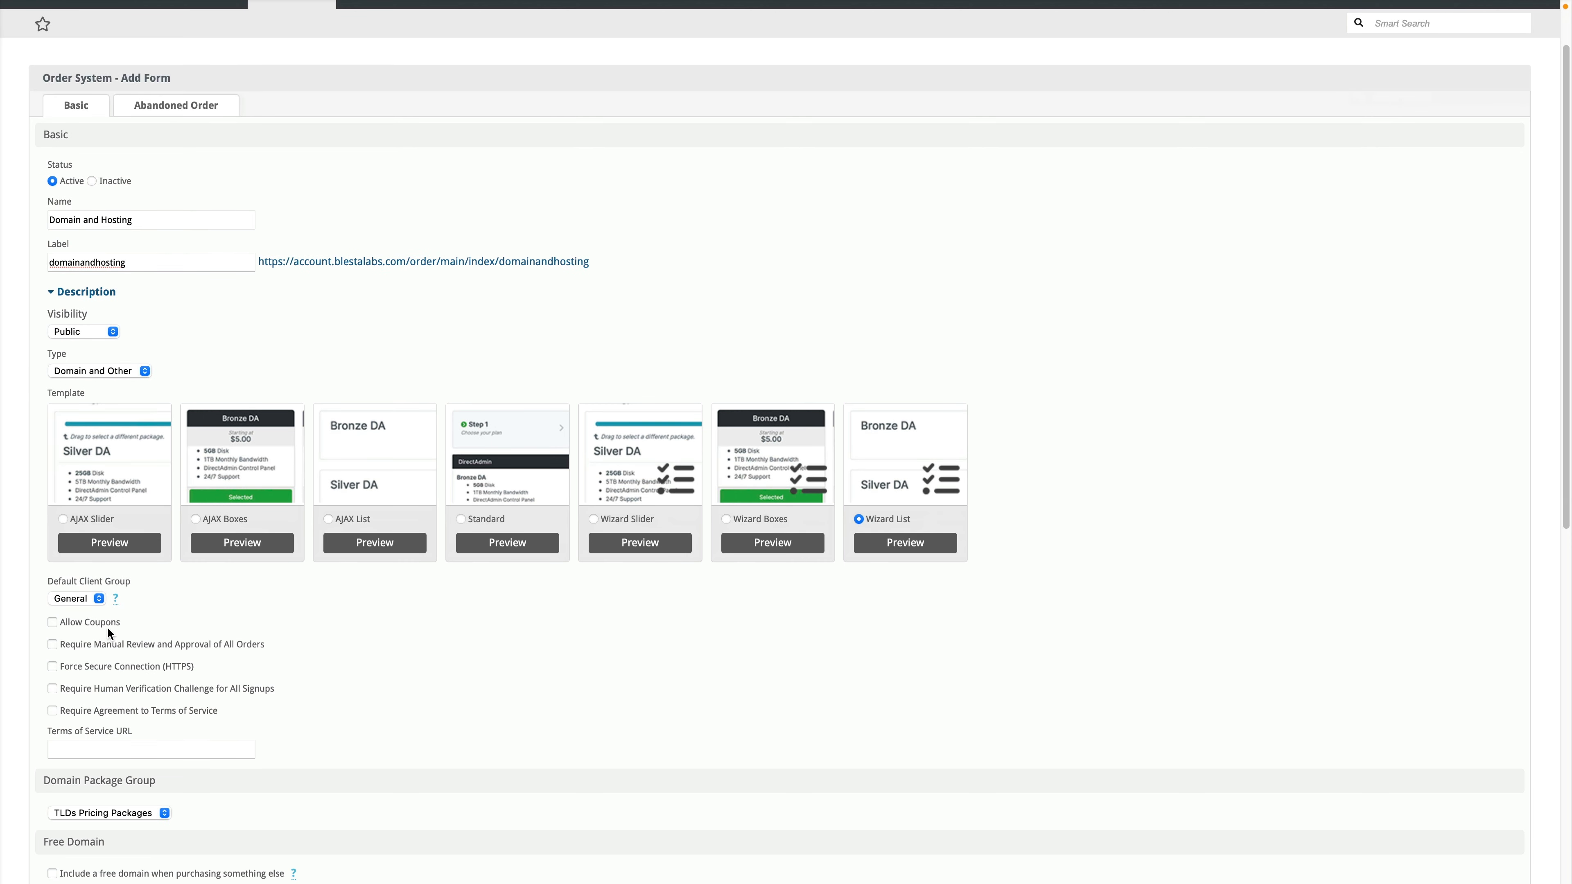
pyautogui.scroll(-3, 107, 626)
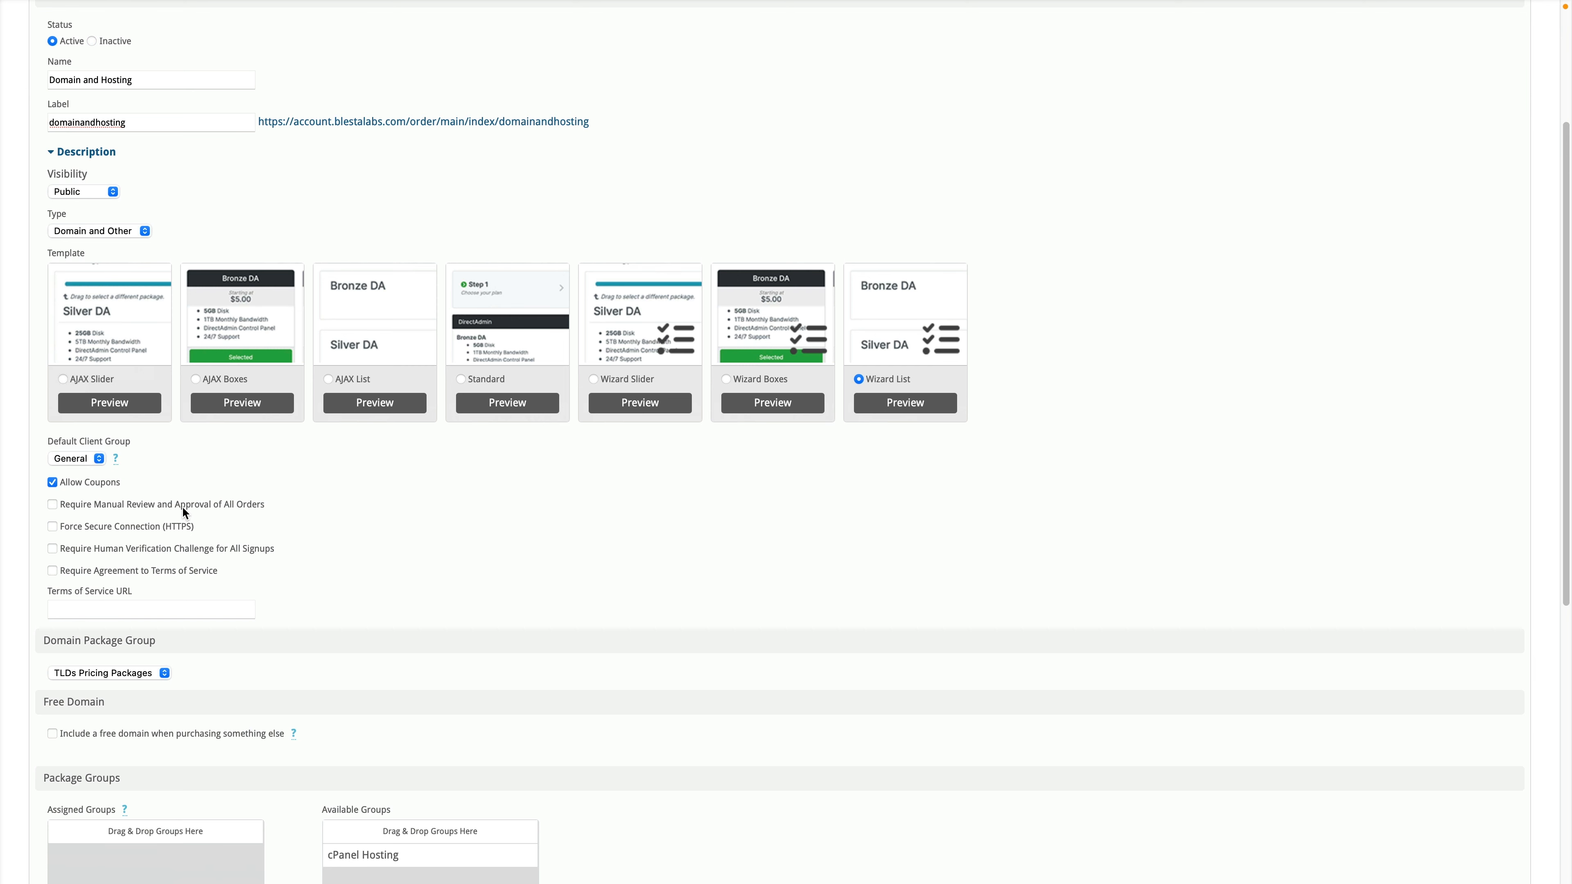
pyautogui.click(125, 524)
pyautogui.click(125, 550)
pyautogui.click(125, 554)
pyautogui.click(119, 573)
pyautogui.click(113, 570)
pyautogui.scroll(-5, 313, 601)
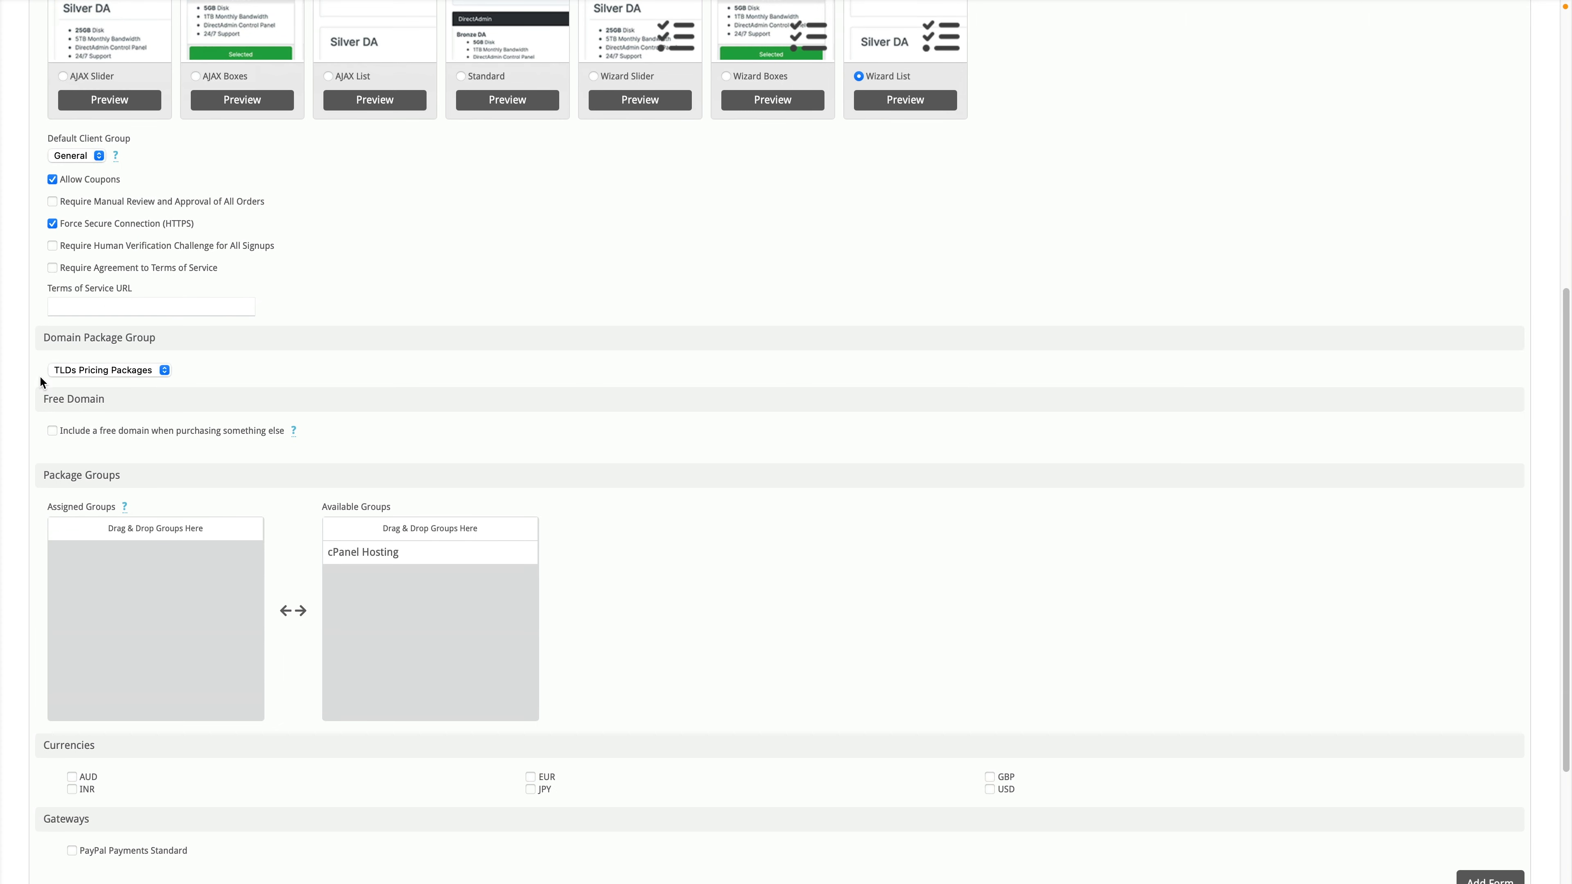
pyautogui.click(162, 369)
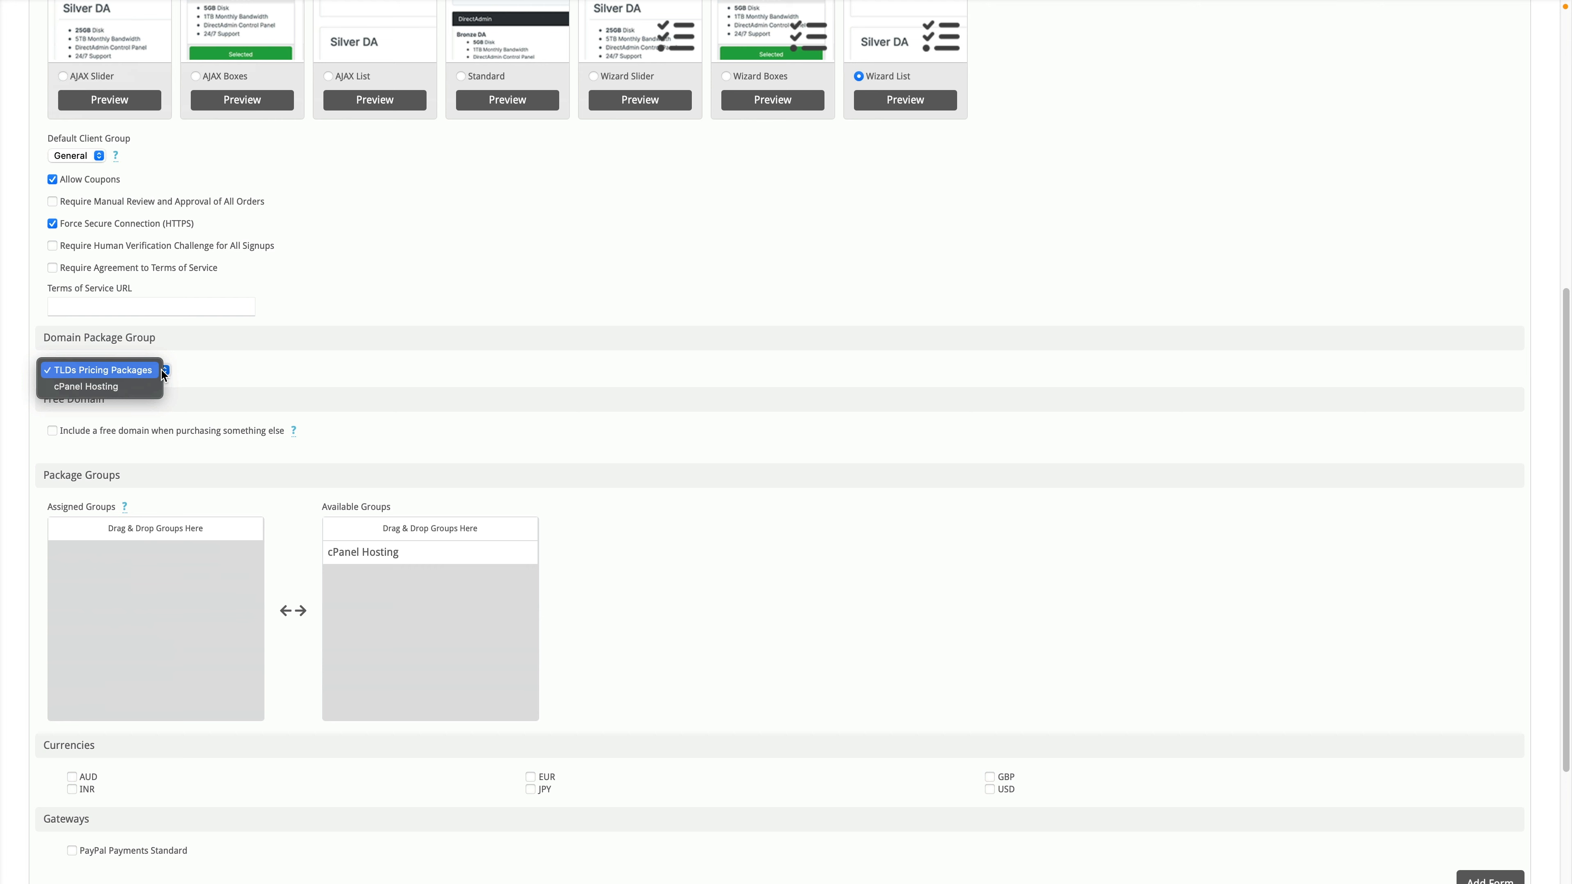
# Step: Enable the free domain offer with .com as approved TLD and cPanel Hosting as eligible group
pyautogui.click(193, 367)
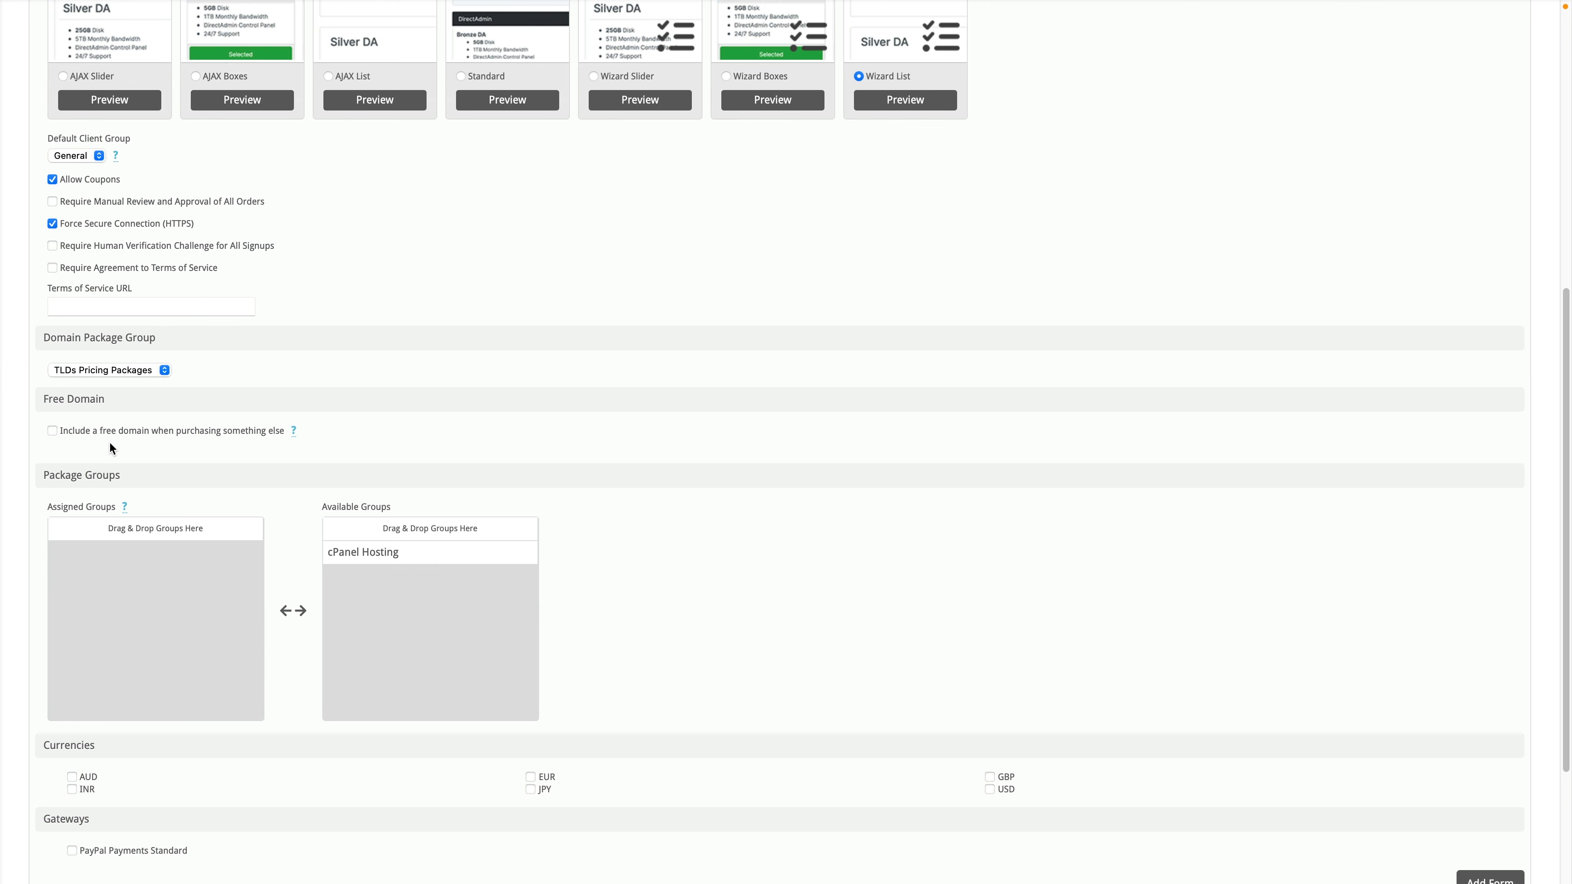
pyautogui.click(104, 429)
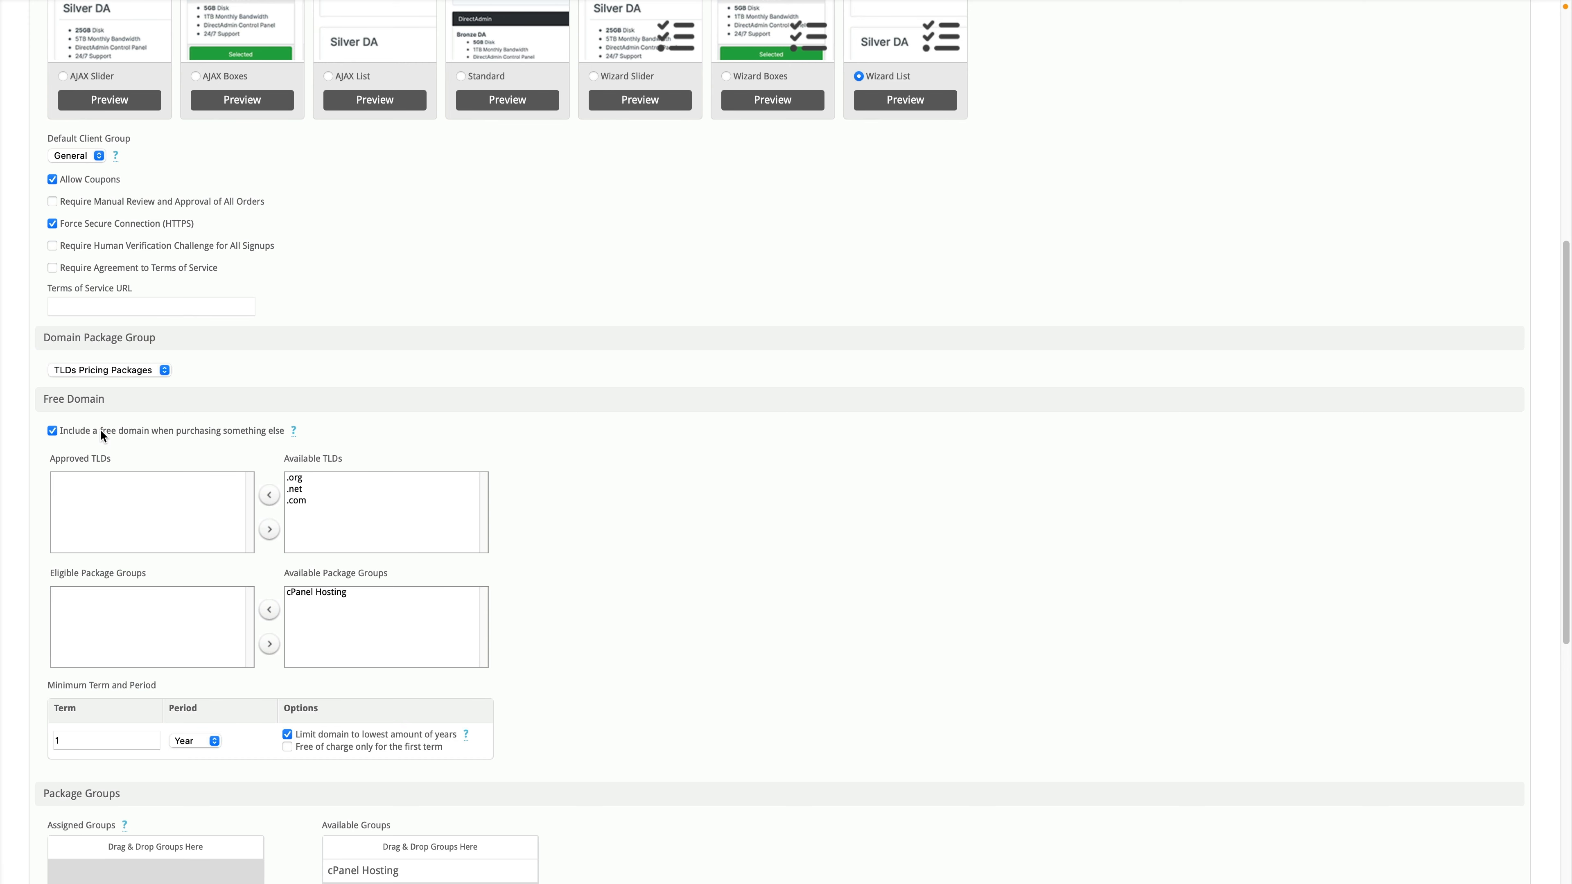
pyautogui.click(295, 501)
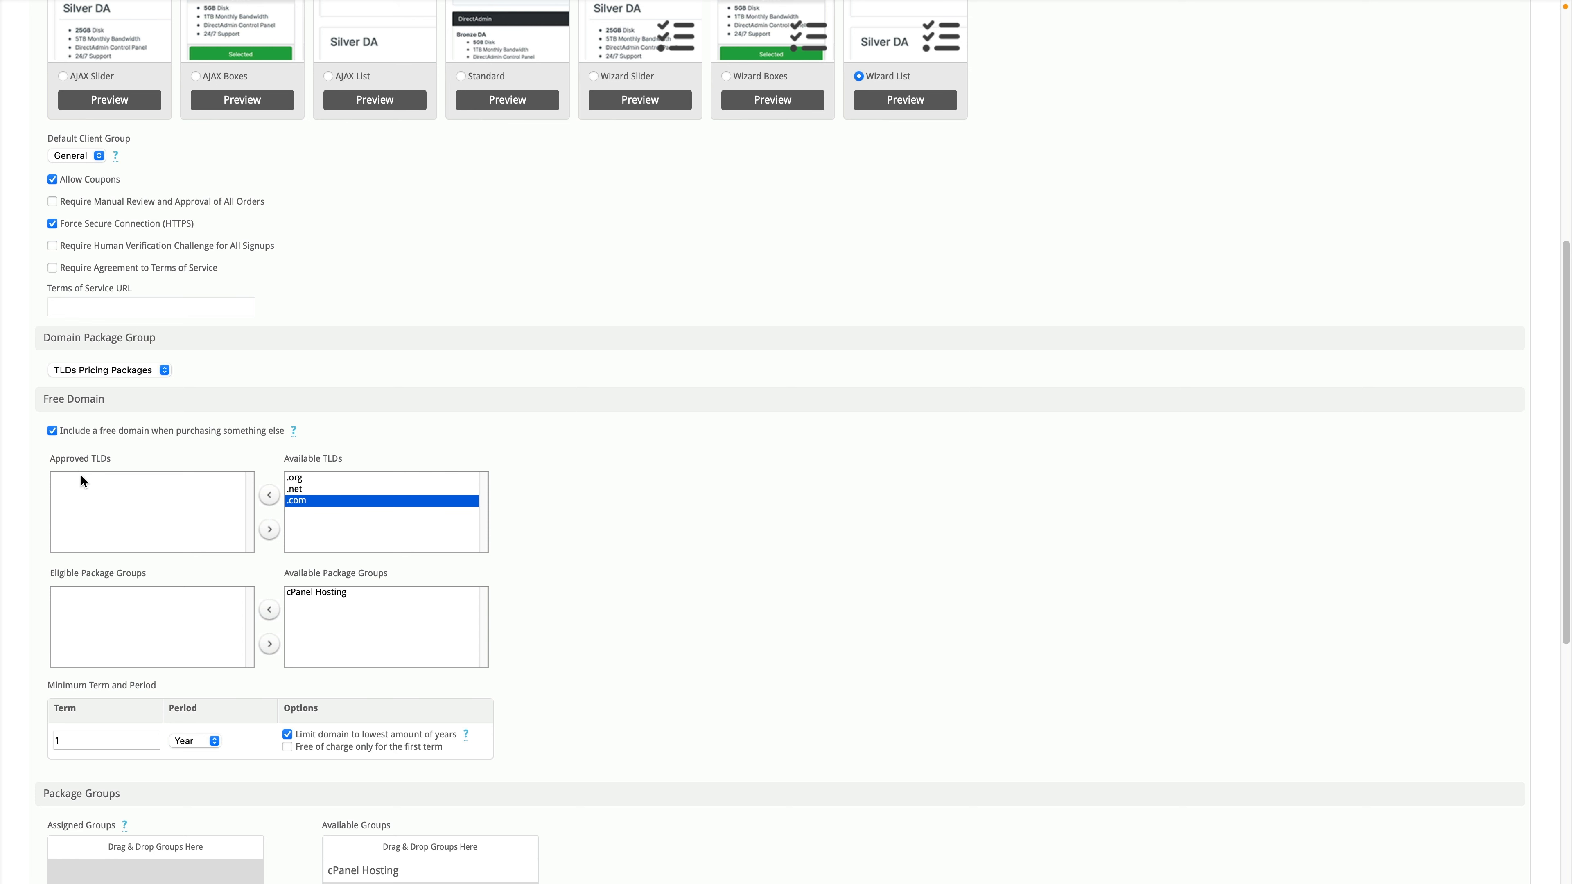
pyautogui.click(269, 495)
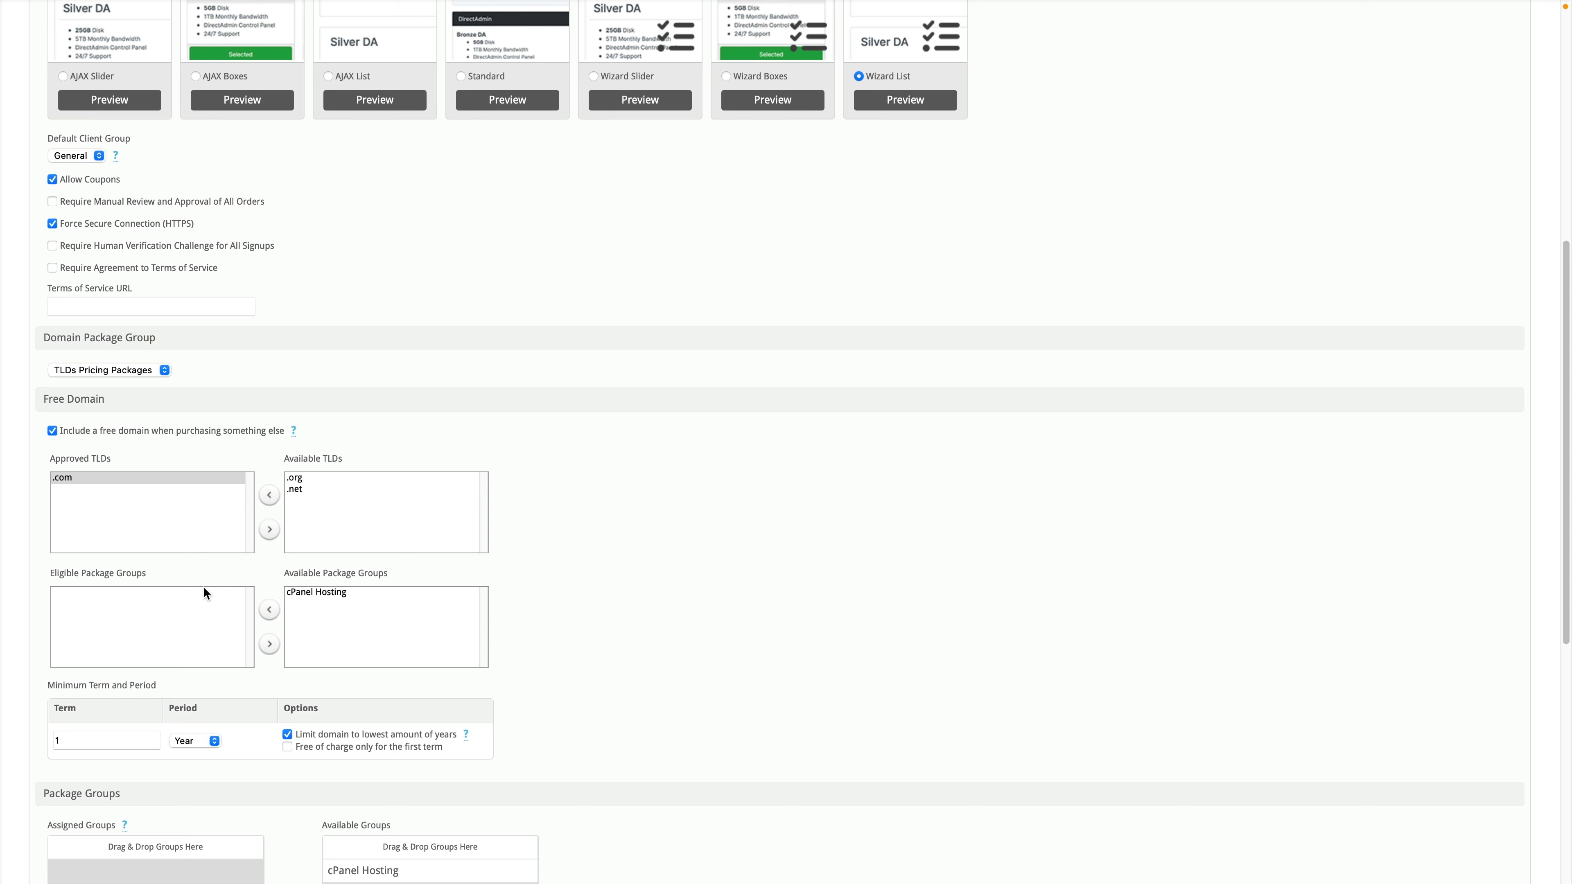
pyautogui.click(326, 592)
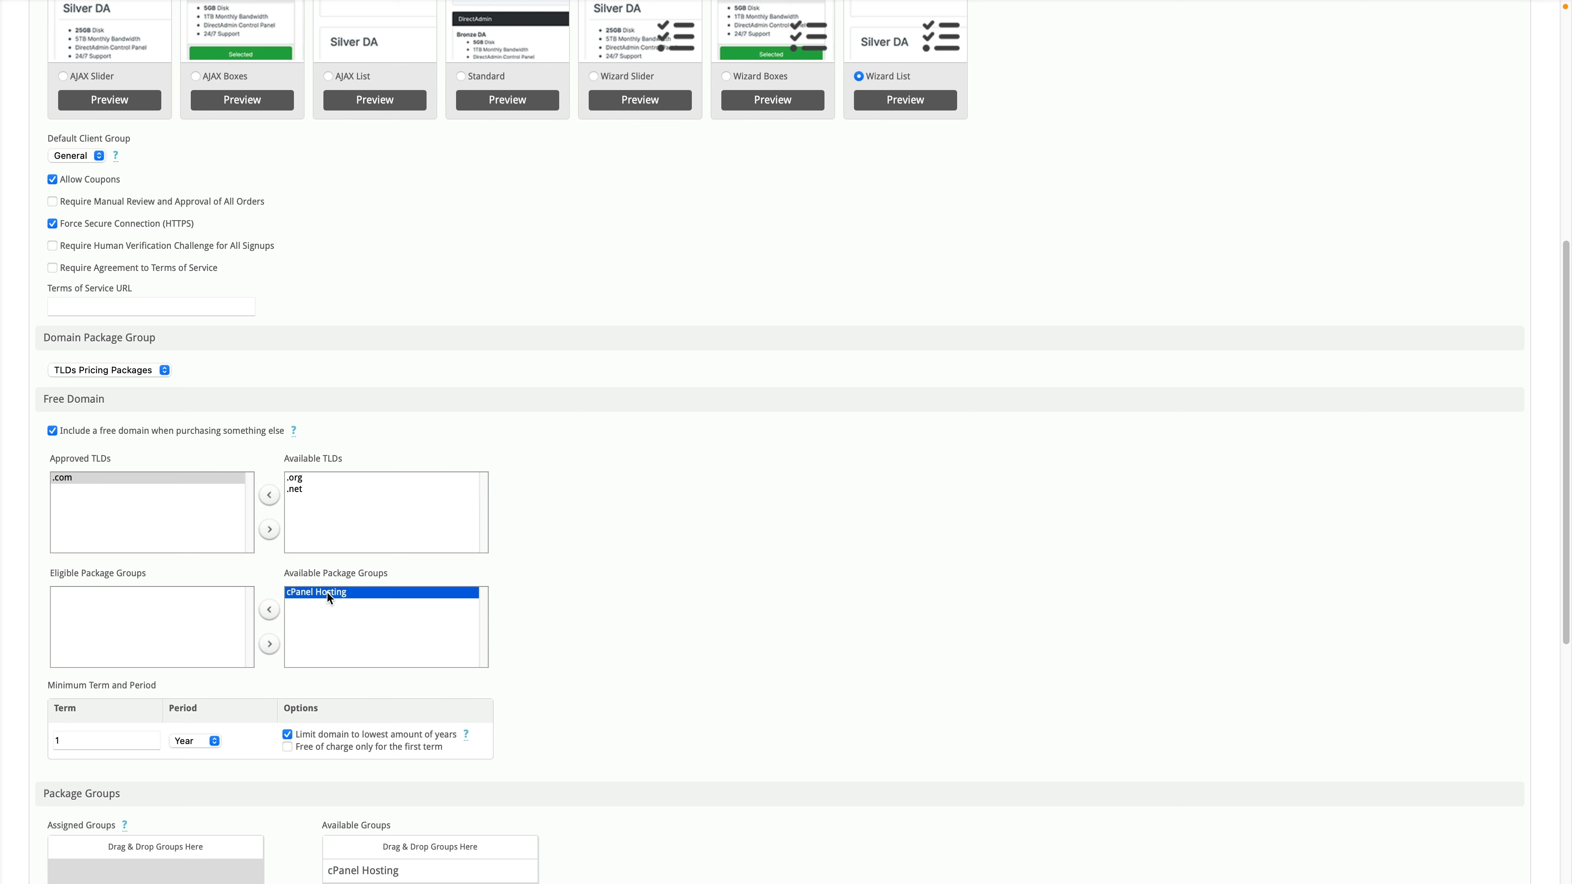
pyautogui.click(269, 612)
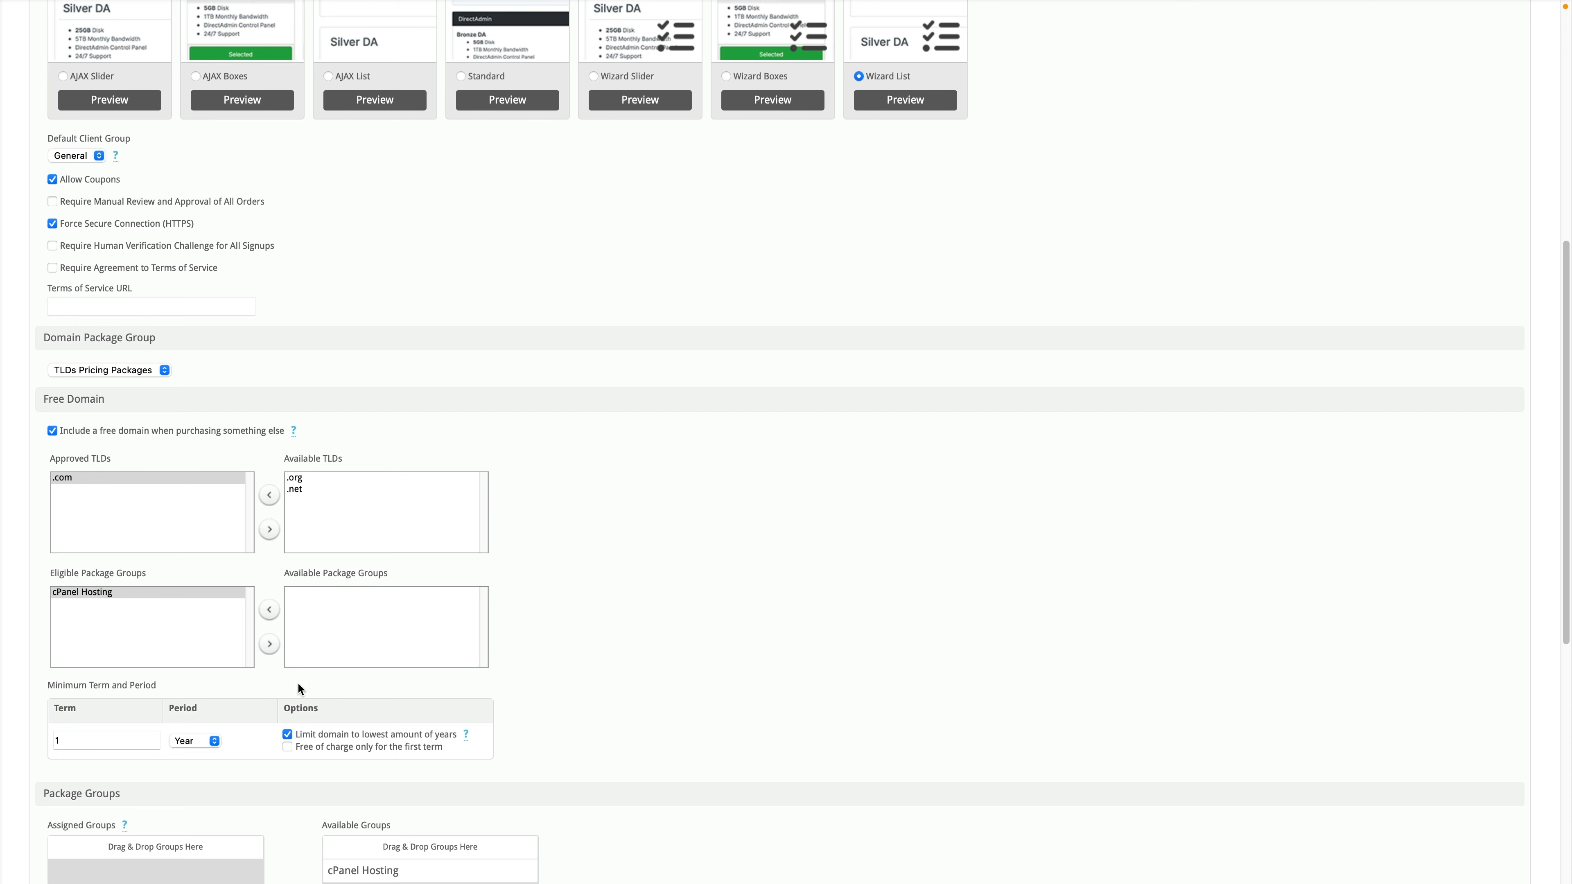
pyautogui.scroll(-1, 297, 689)
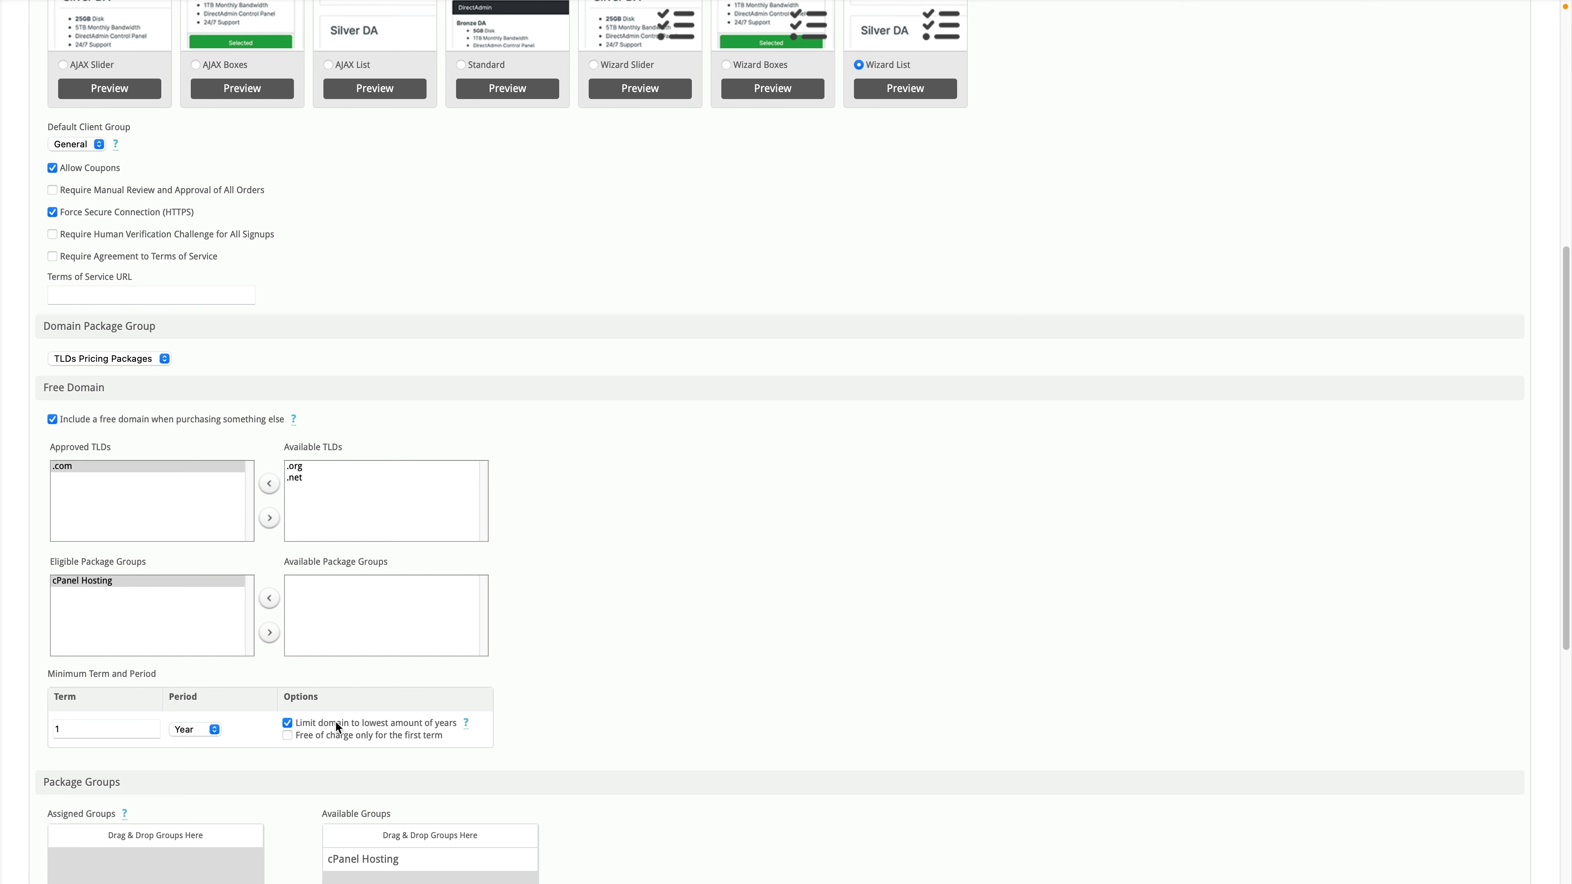
# Step: Move cPanel Hosting and .com back to Available and switch the free domain offer off
pyautogui.click(269, 633)
pyautogui.click(270, 518)
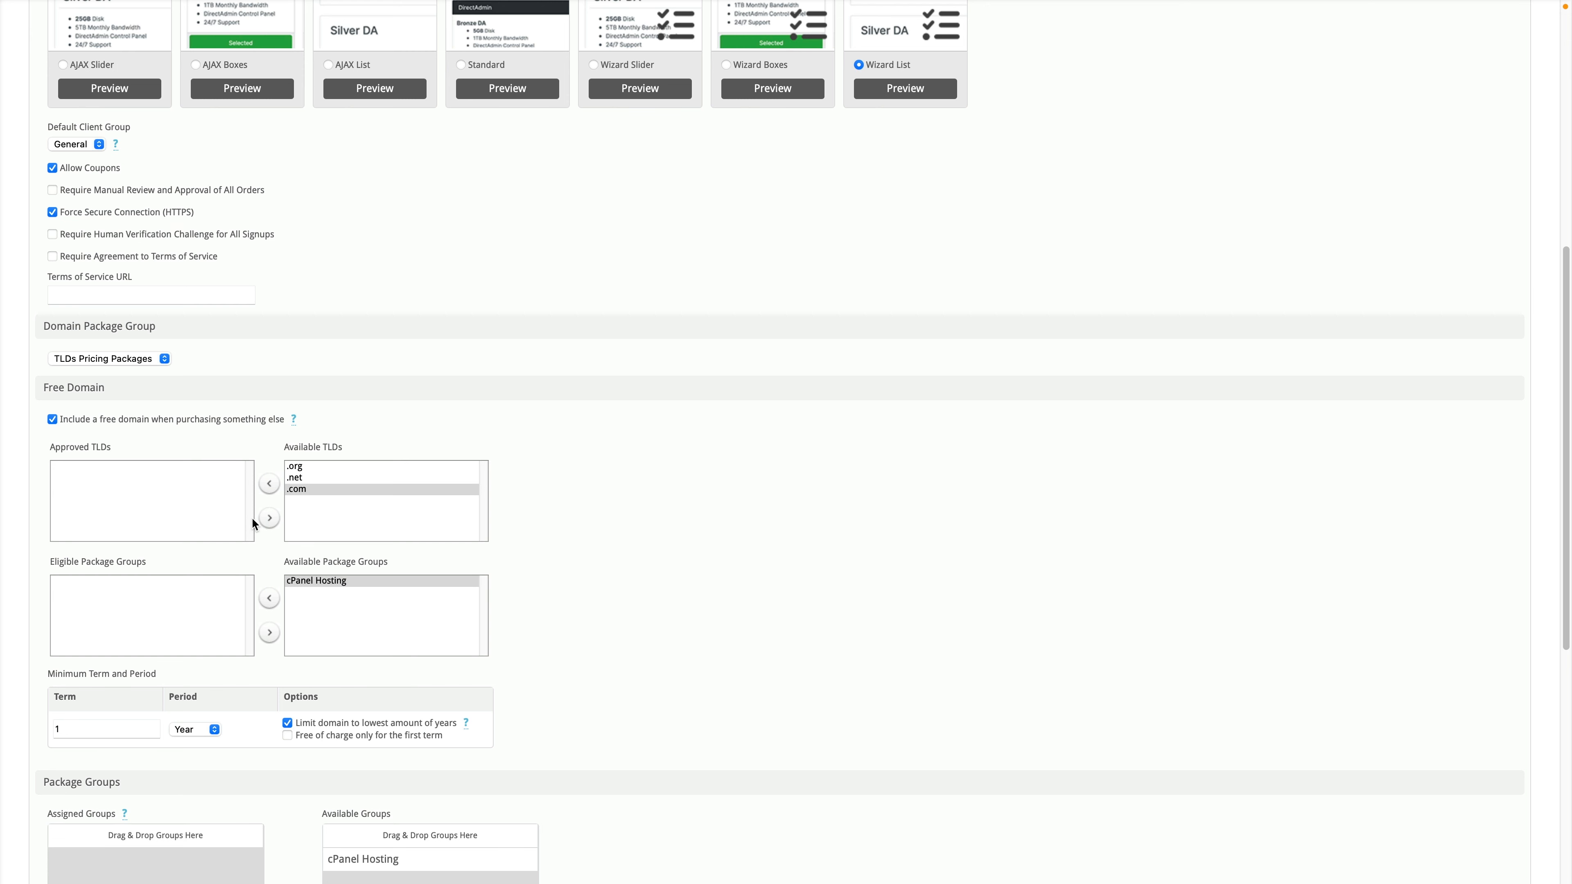
pyautogui.click(178, 413)
pyautogui.scroll(-2, 180, 415)
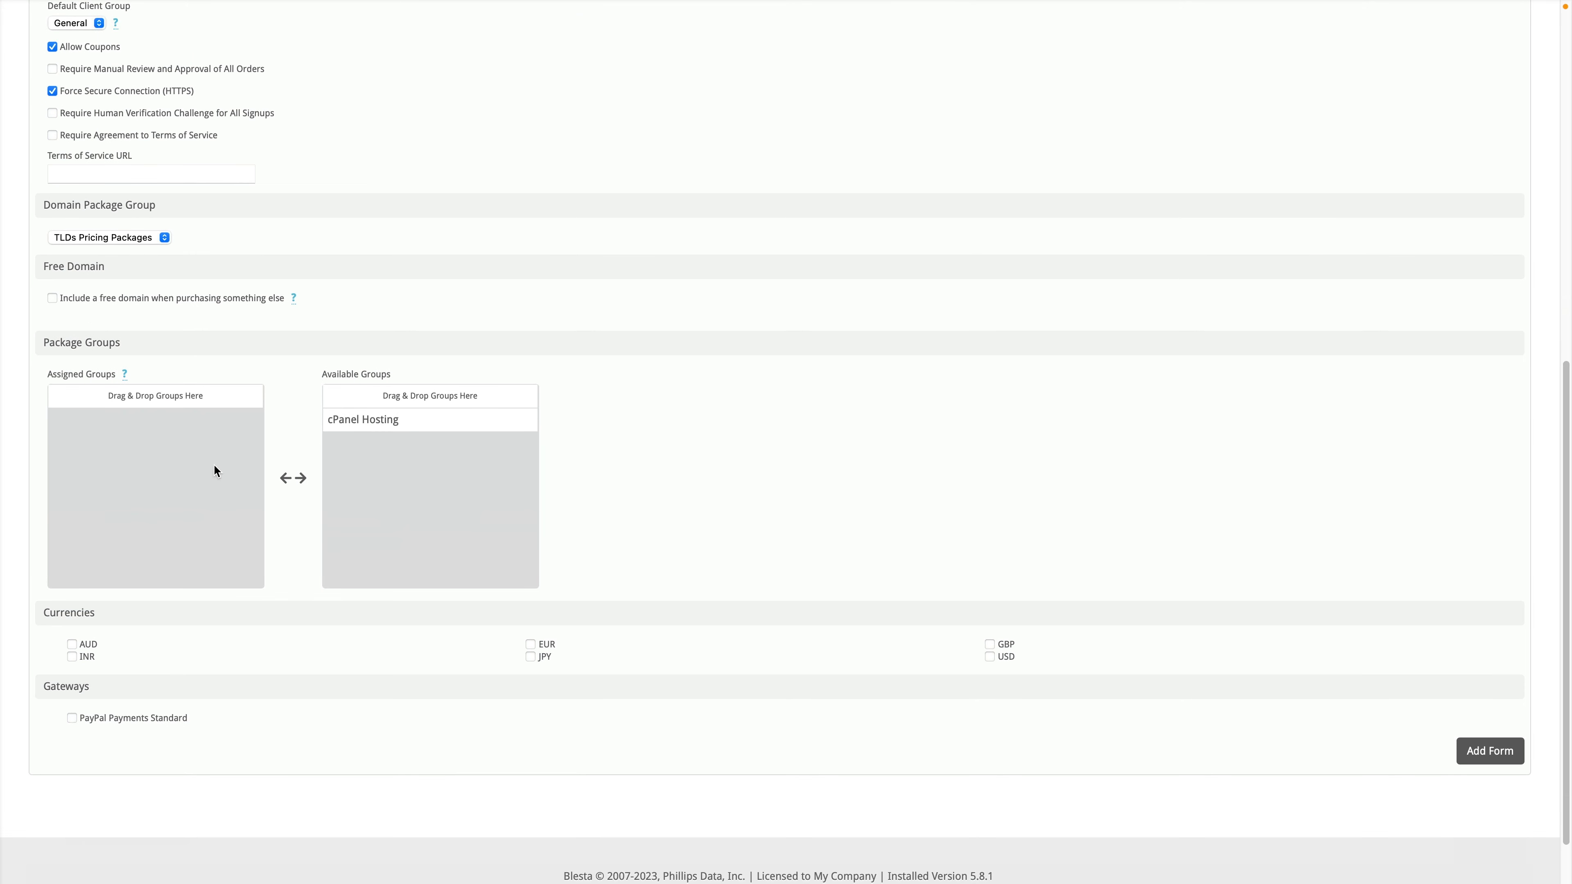
# Step: Assign the cPanel Hosting group, enable USD, and add the Domain and Hosting order form
pyautogui.moveTo(375, 419); pyautogui.dragTo(106, 421)
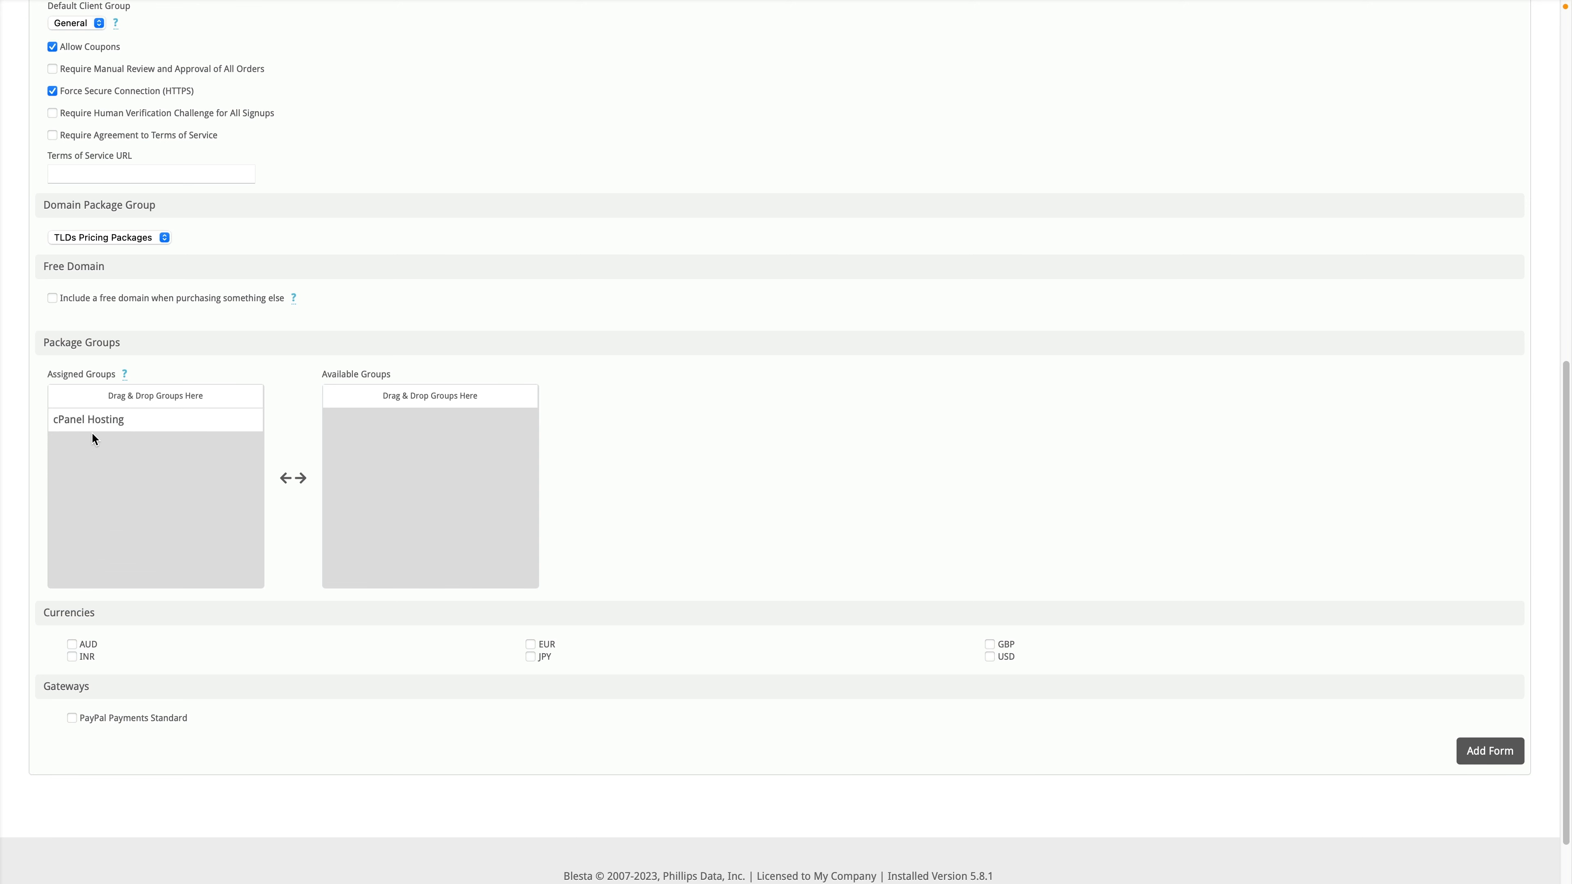
pyautogui.click(989, 657)
pyautogui.click(1472, 753)
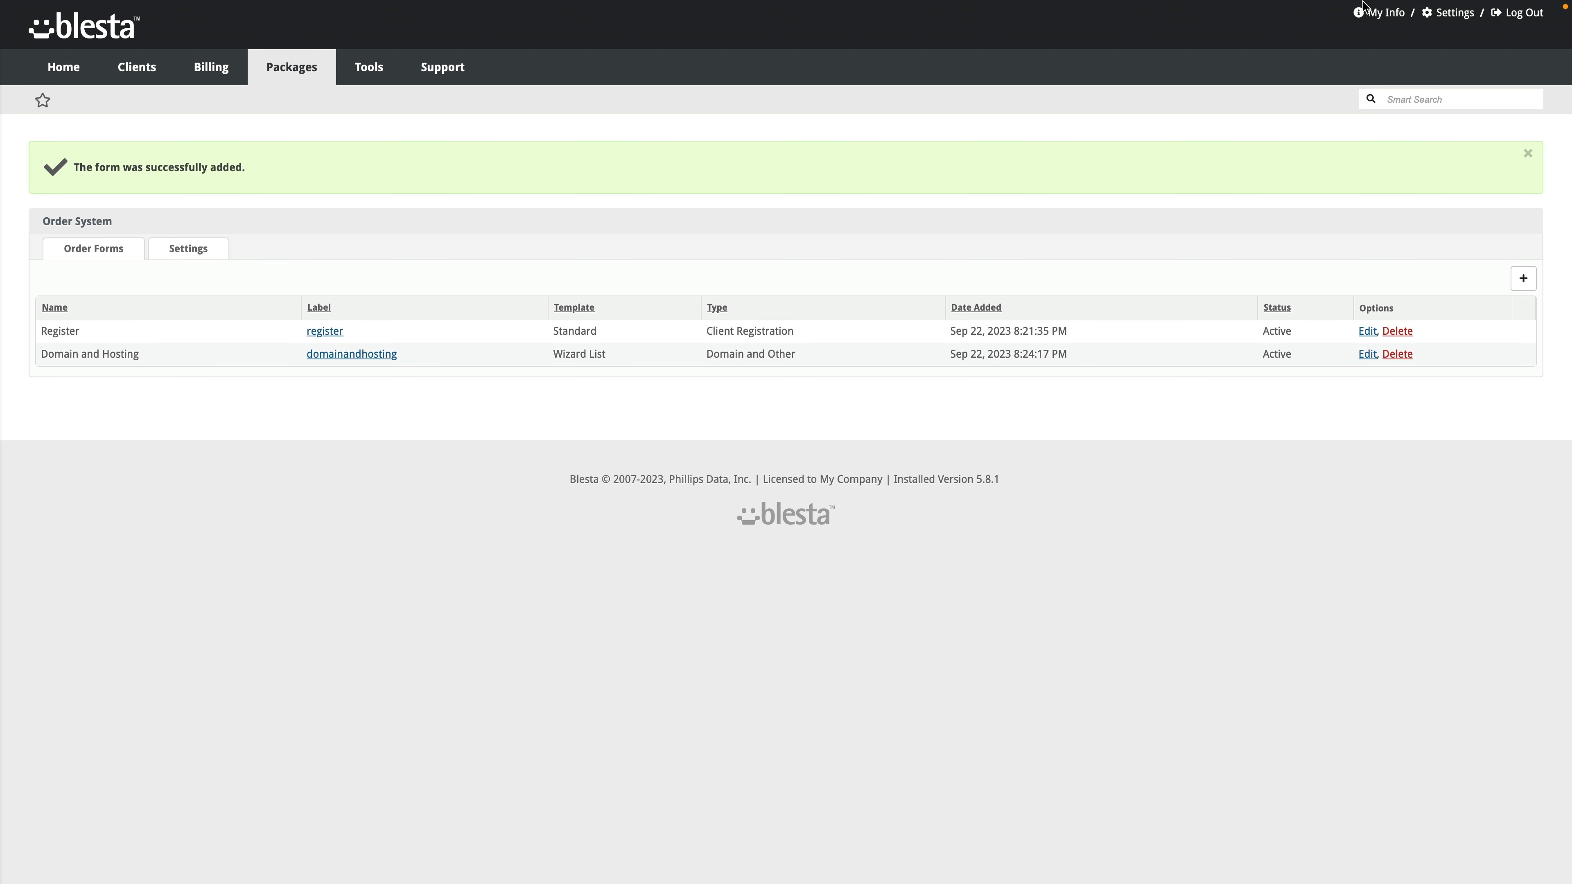
# Step: Log out of the staff area and load the site root by removing admin/login from the URL
pyautogui.click(1517, 17)
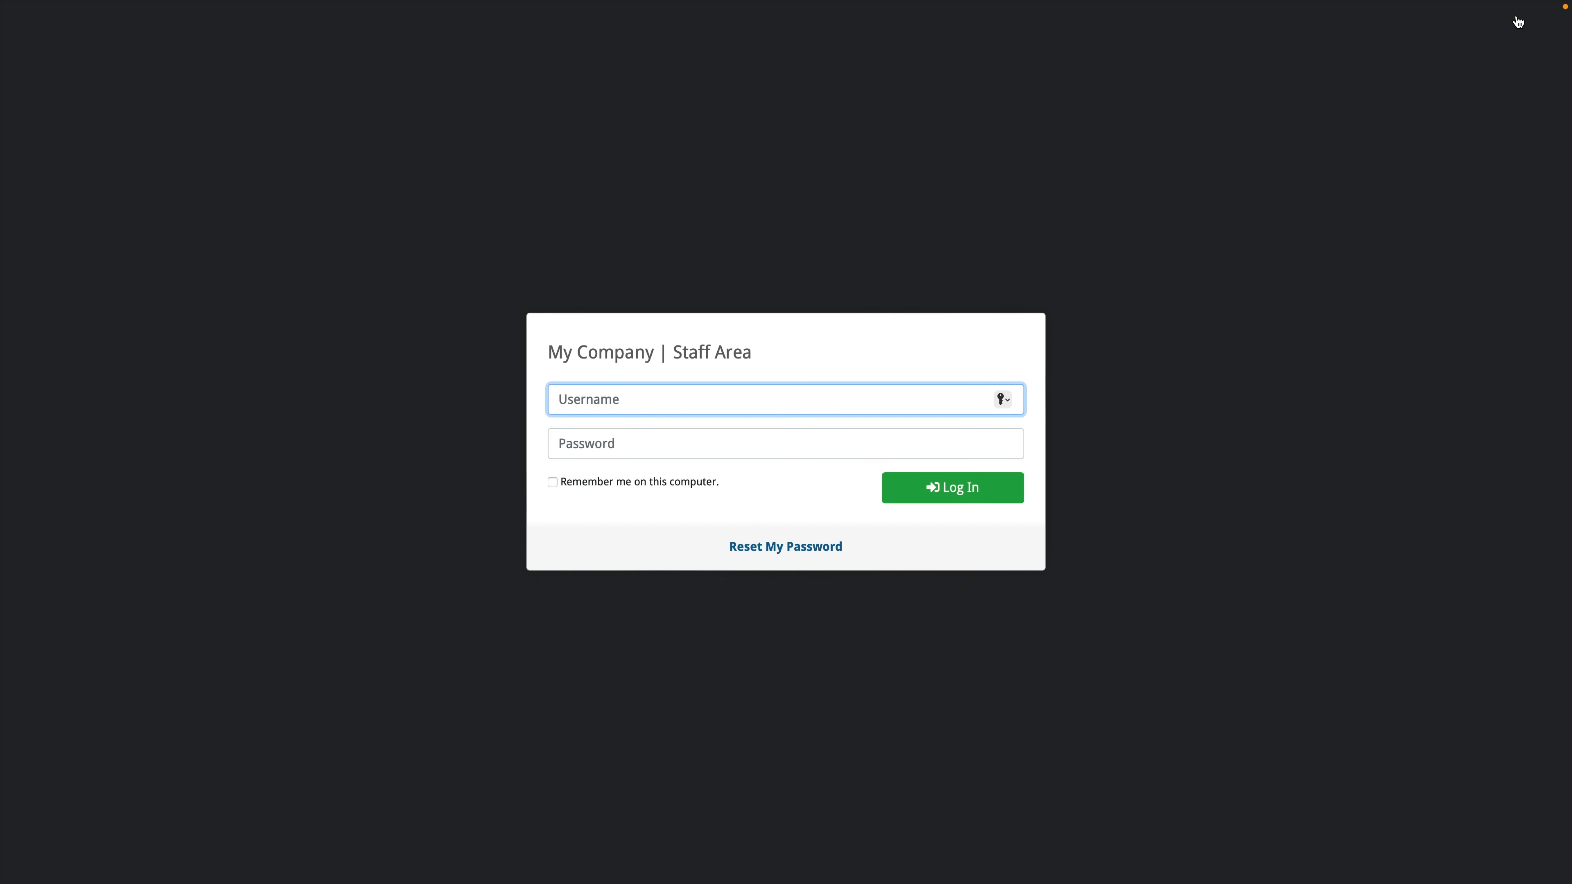
pyautogui.moveTo(452, 5)
pyautogui.click(697, 40)
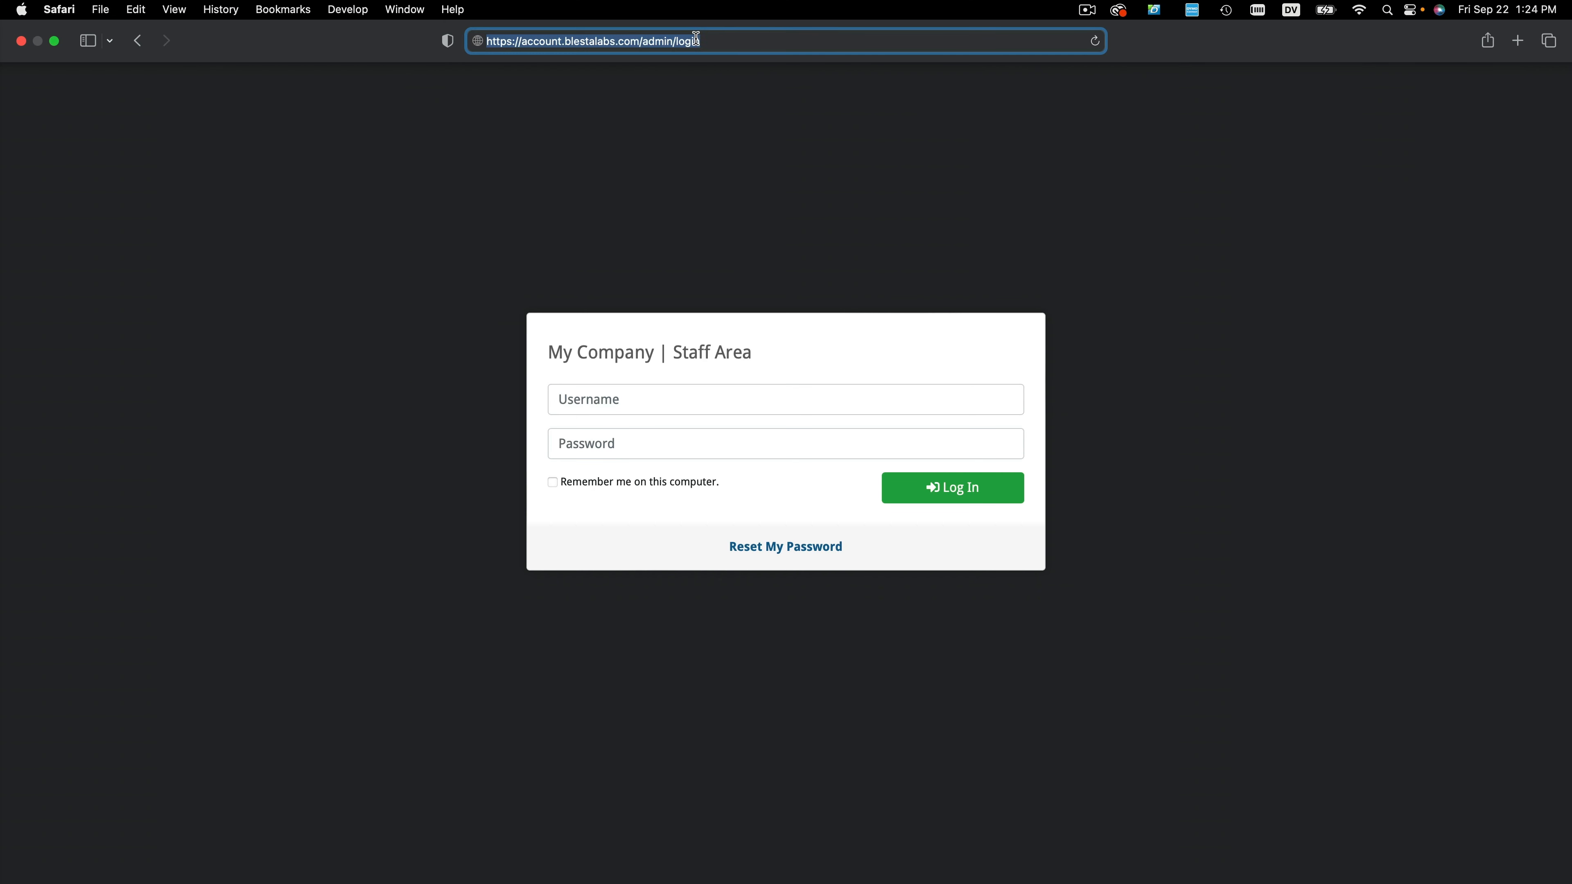
pyautogui.doubleClick(652, 41)
pyautogui.moveTo(716, 43); pyautogui.dragTo(645, 41)
pyautogui.press('BackSpace')
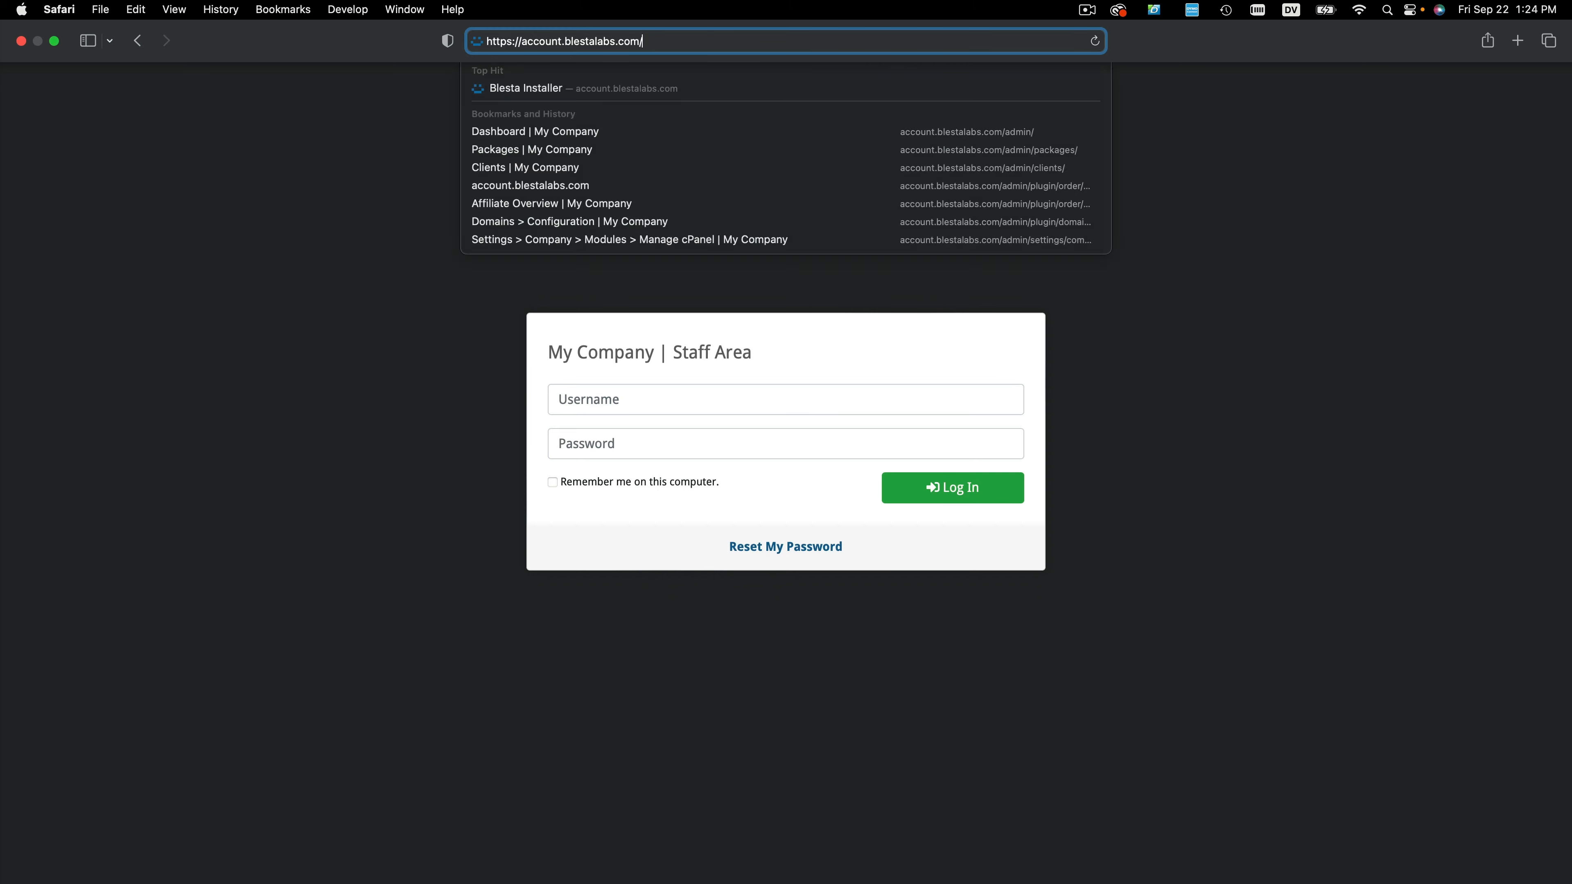
pyautogui.press('Return')
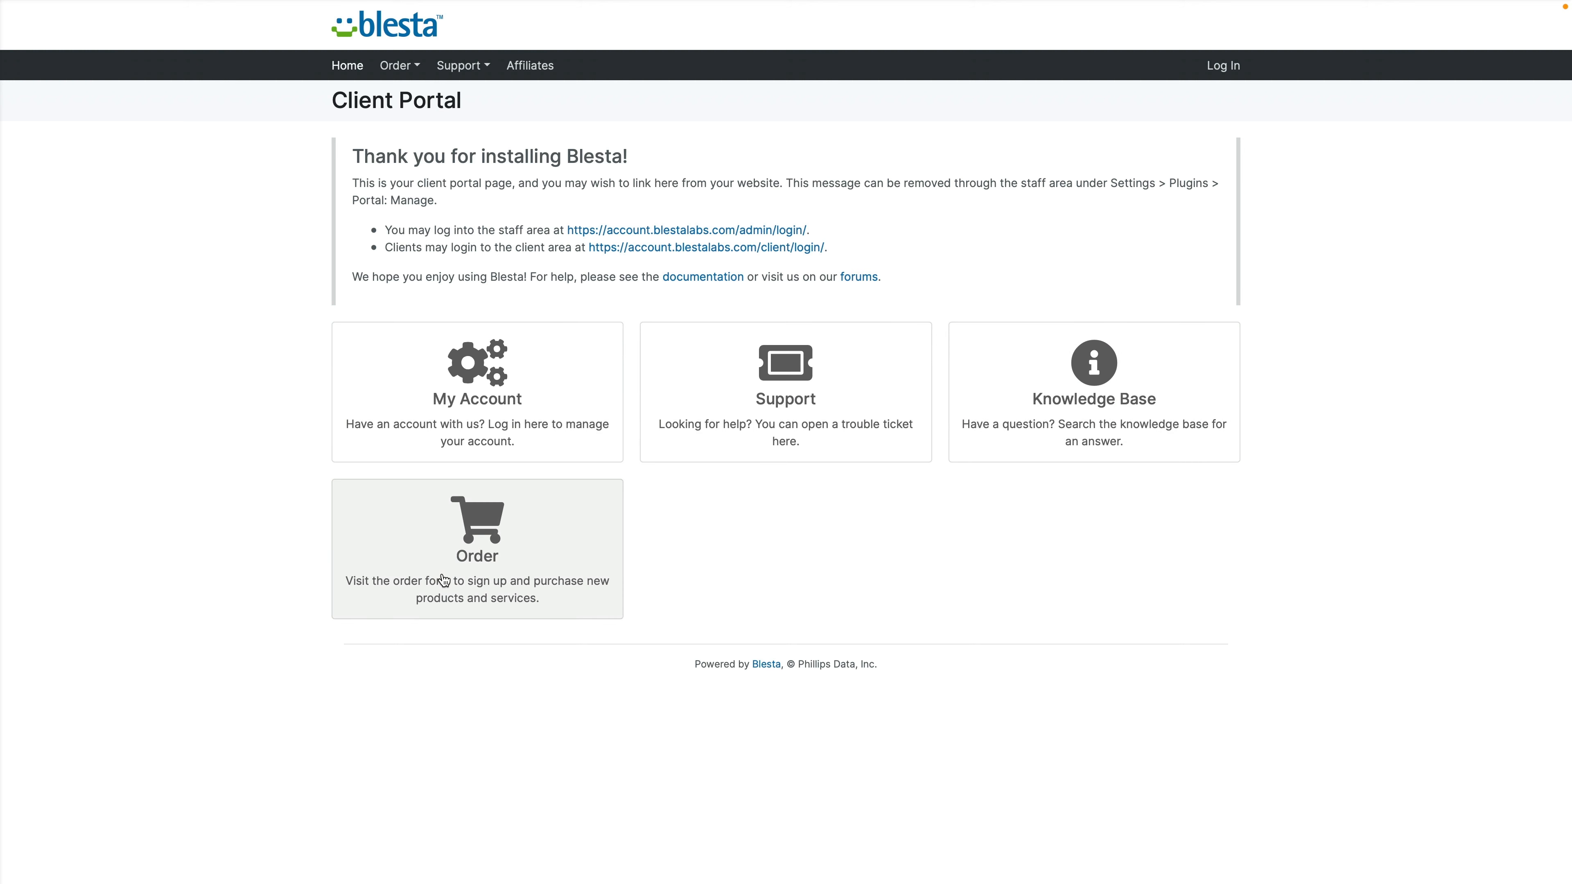
# Step: Search blestacularly.com on the Domain and Hosting form and order it for 1 Year at $15.00
pyautogui.click(477, 556)
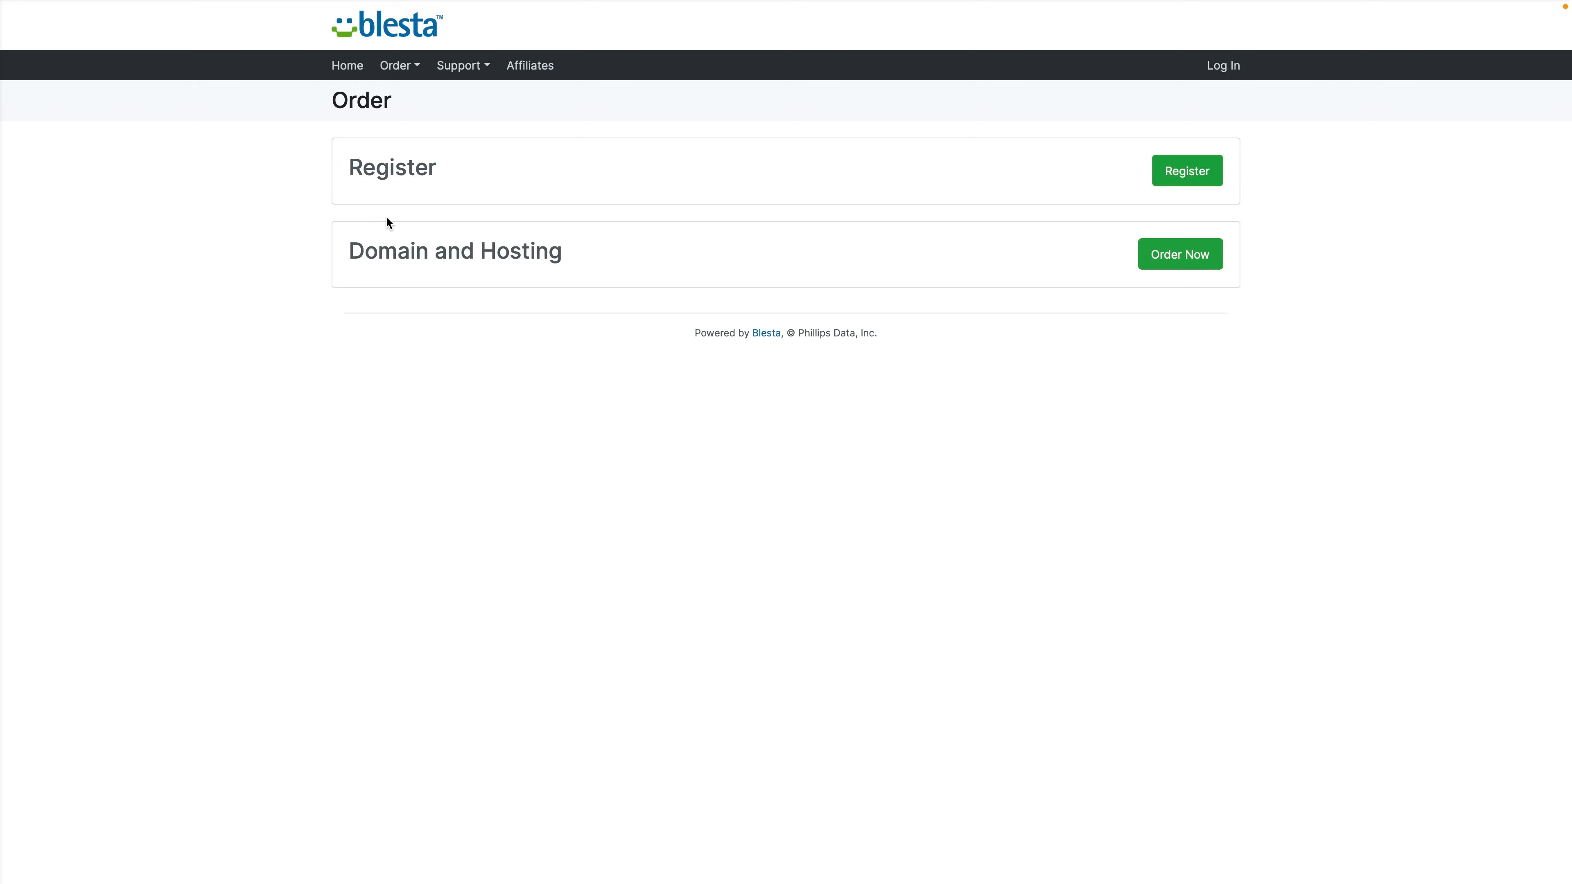
pyautogui.click(1187, 265)
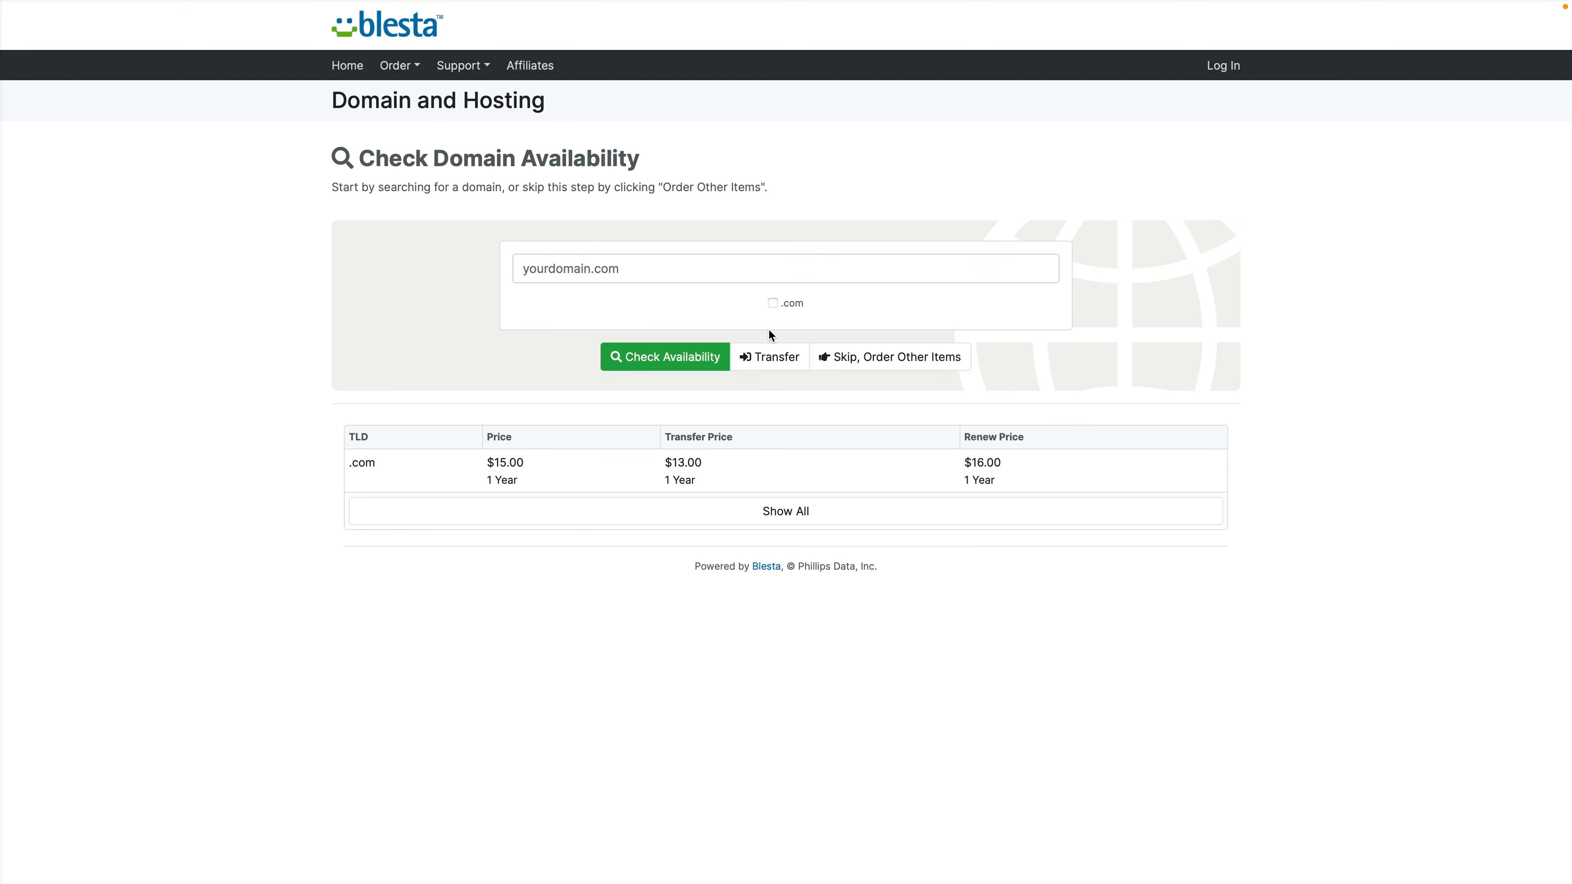
pyautogui.click(700, 279)
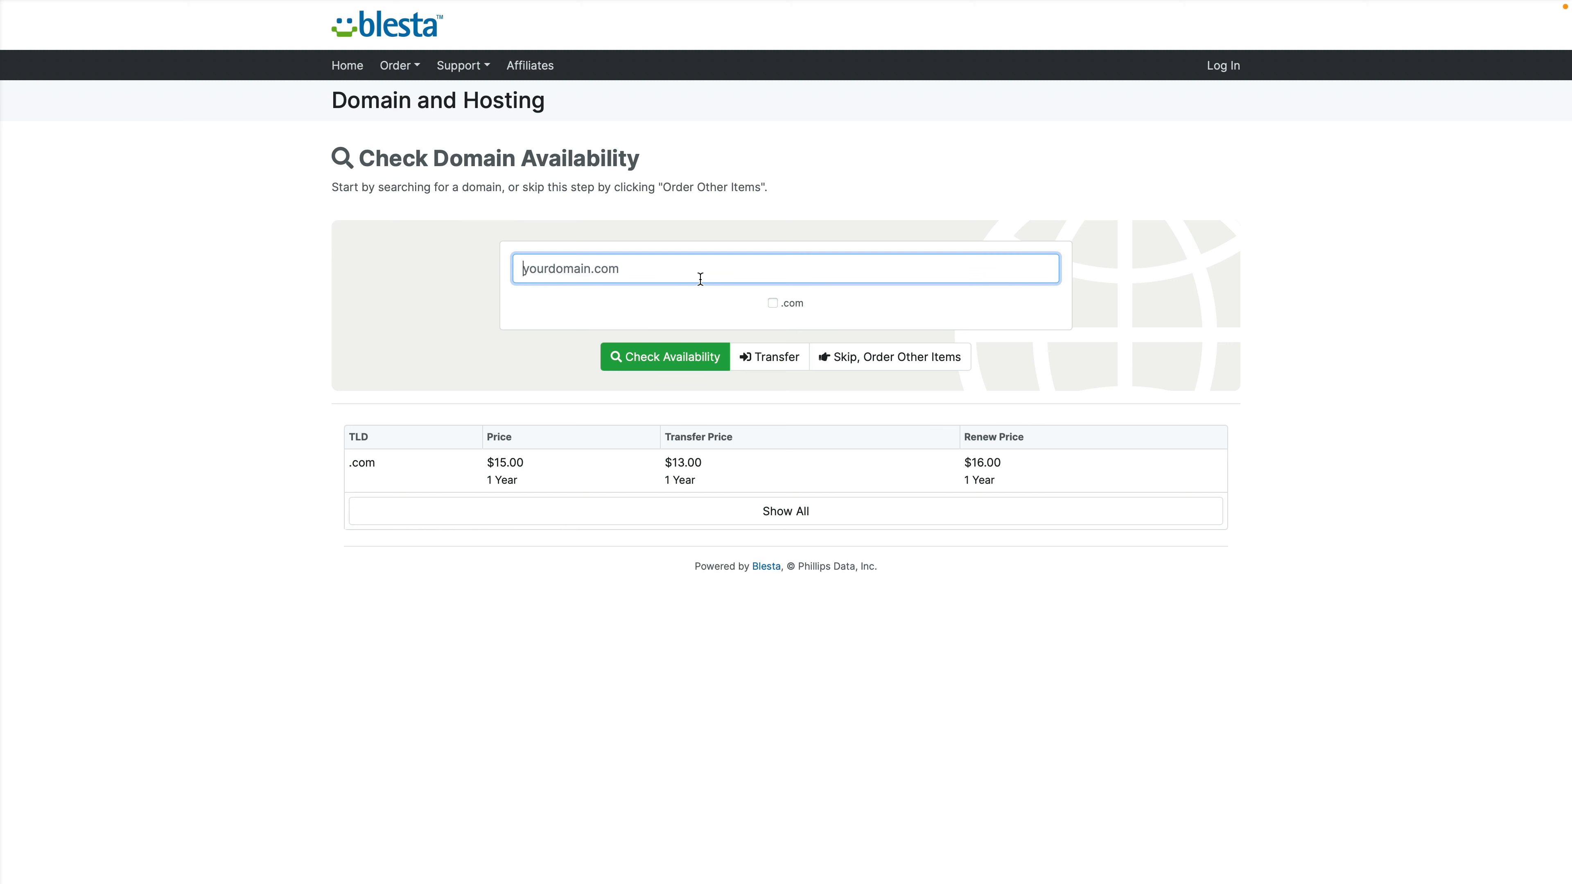
pyautogui.write('blestacularly.com')
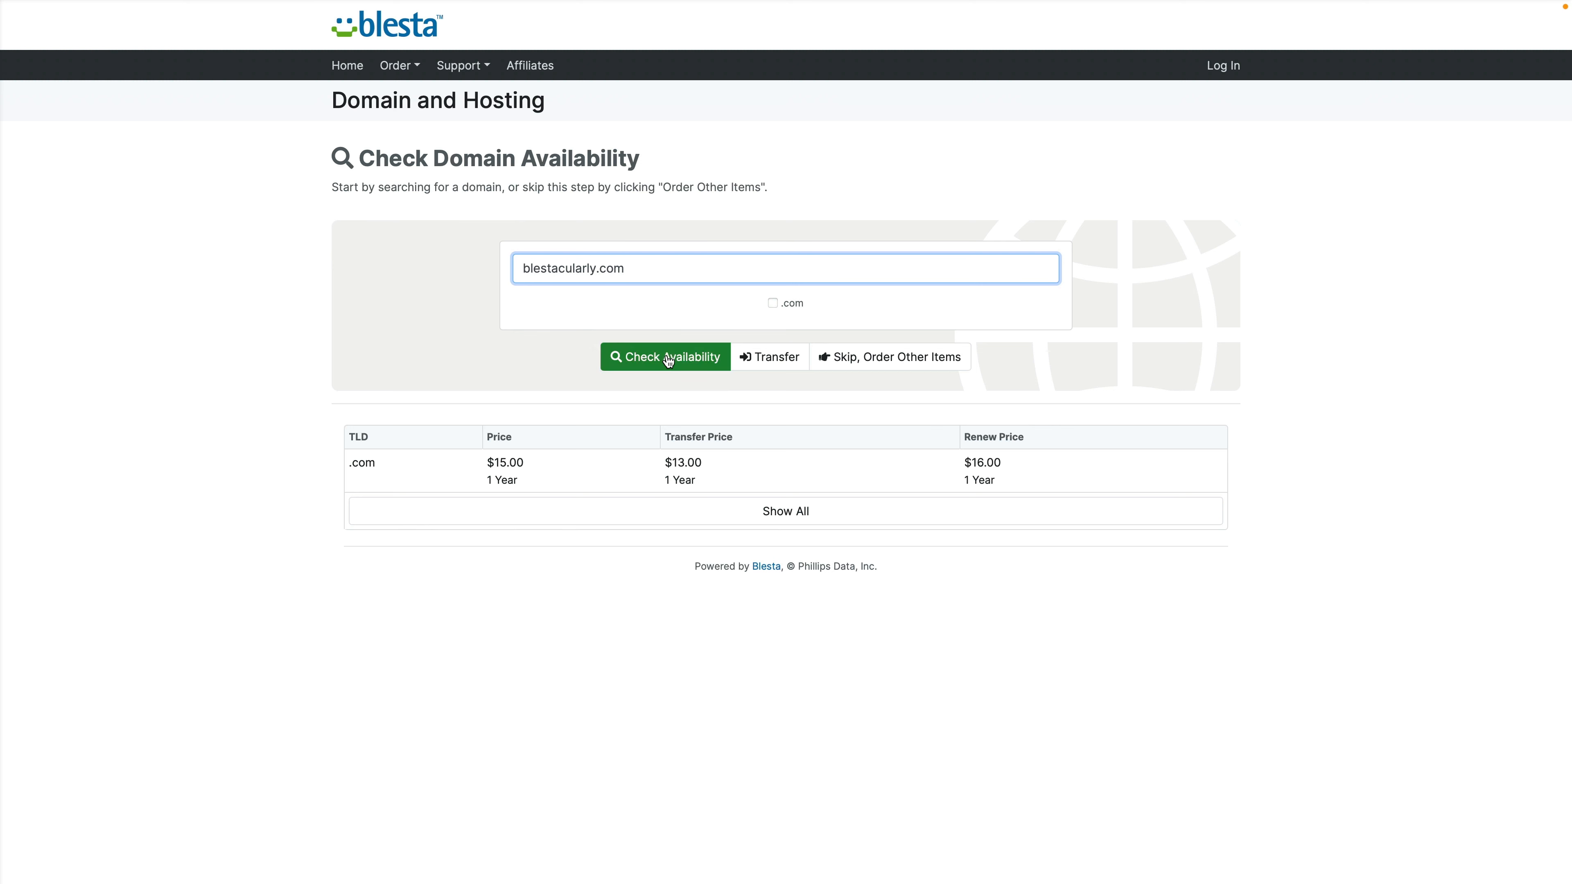
pyautogui.click(668, 359)
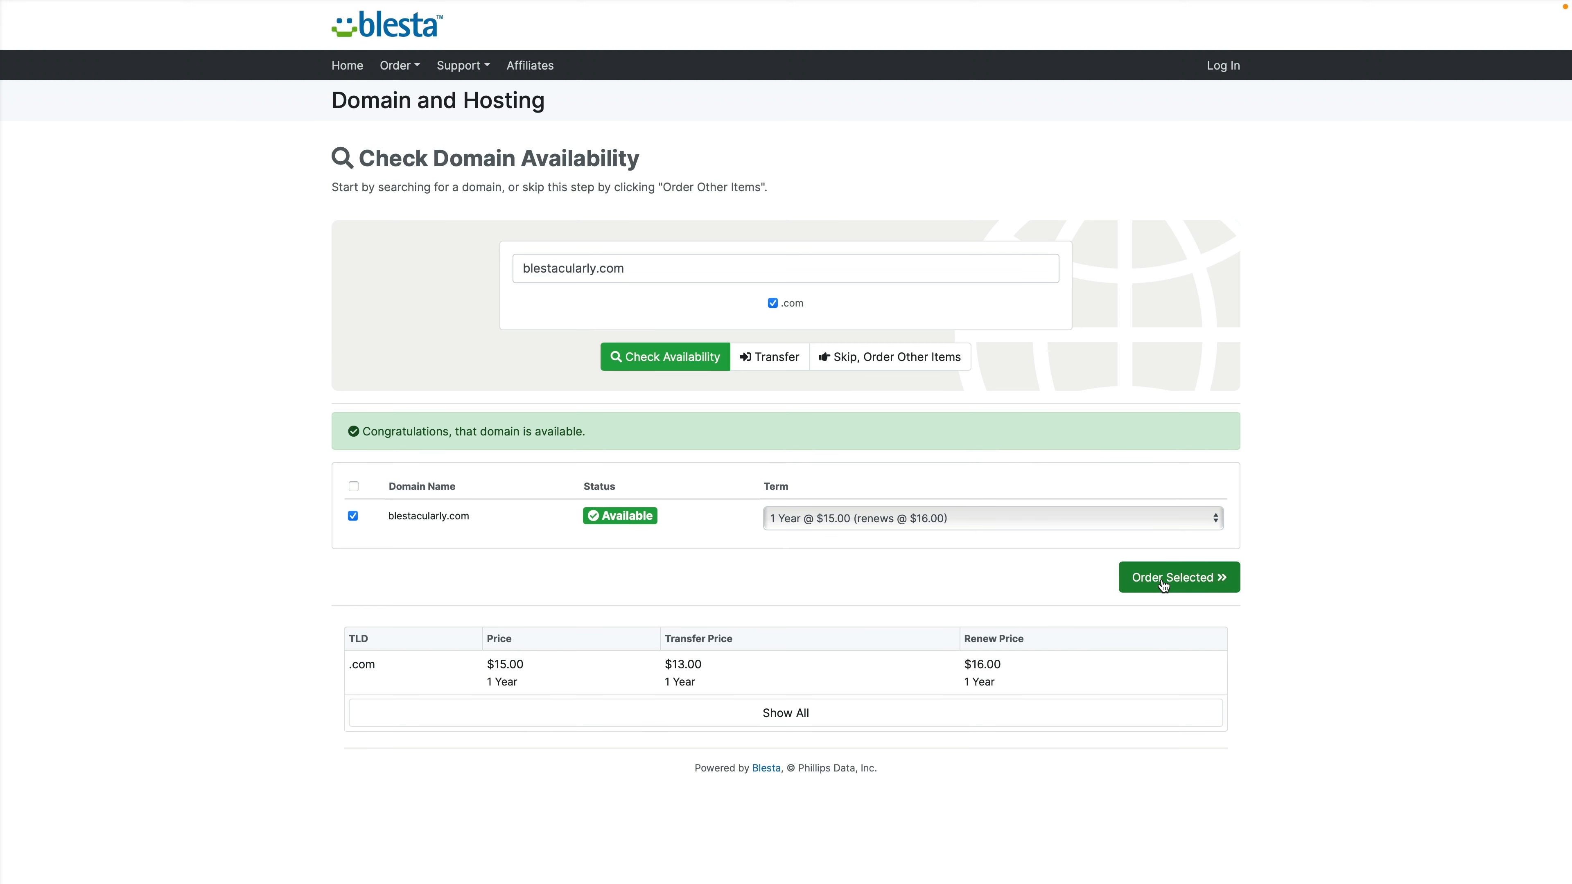
pyautogui.click(1152, 517)
pyautogui.click(1152, 514)
pyautogui.click(1181, 586)
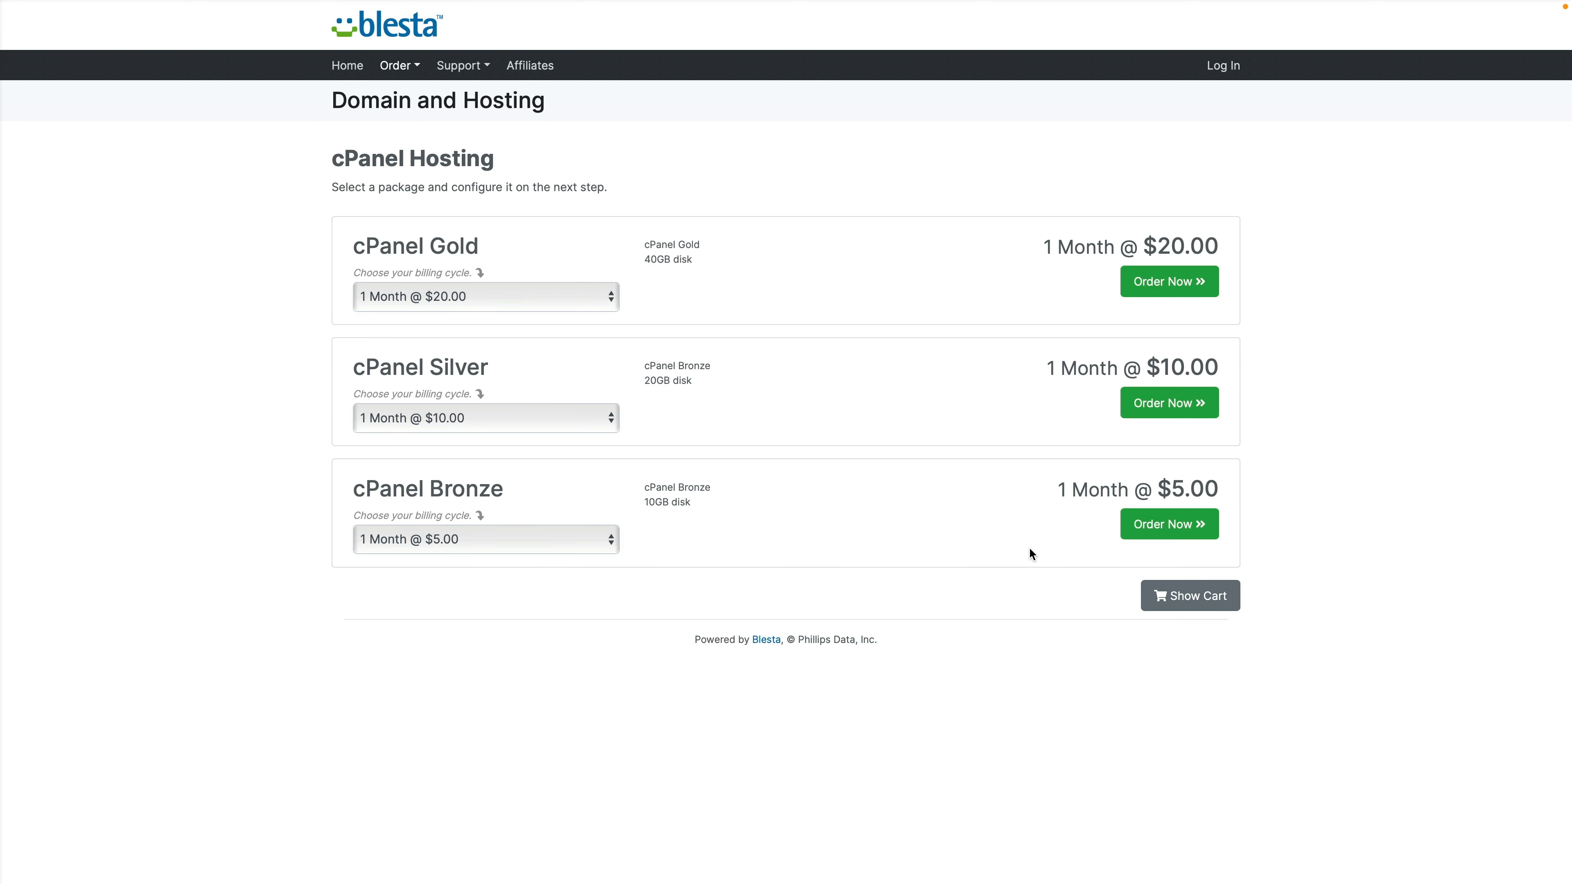
# Step: Add the cPanel Bronze package on the 1 Month @ $5.00 billing cycle
pyautogui.click(565, 546)
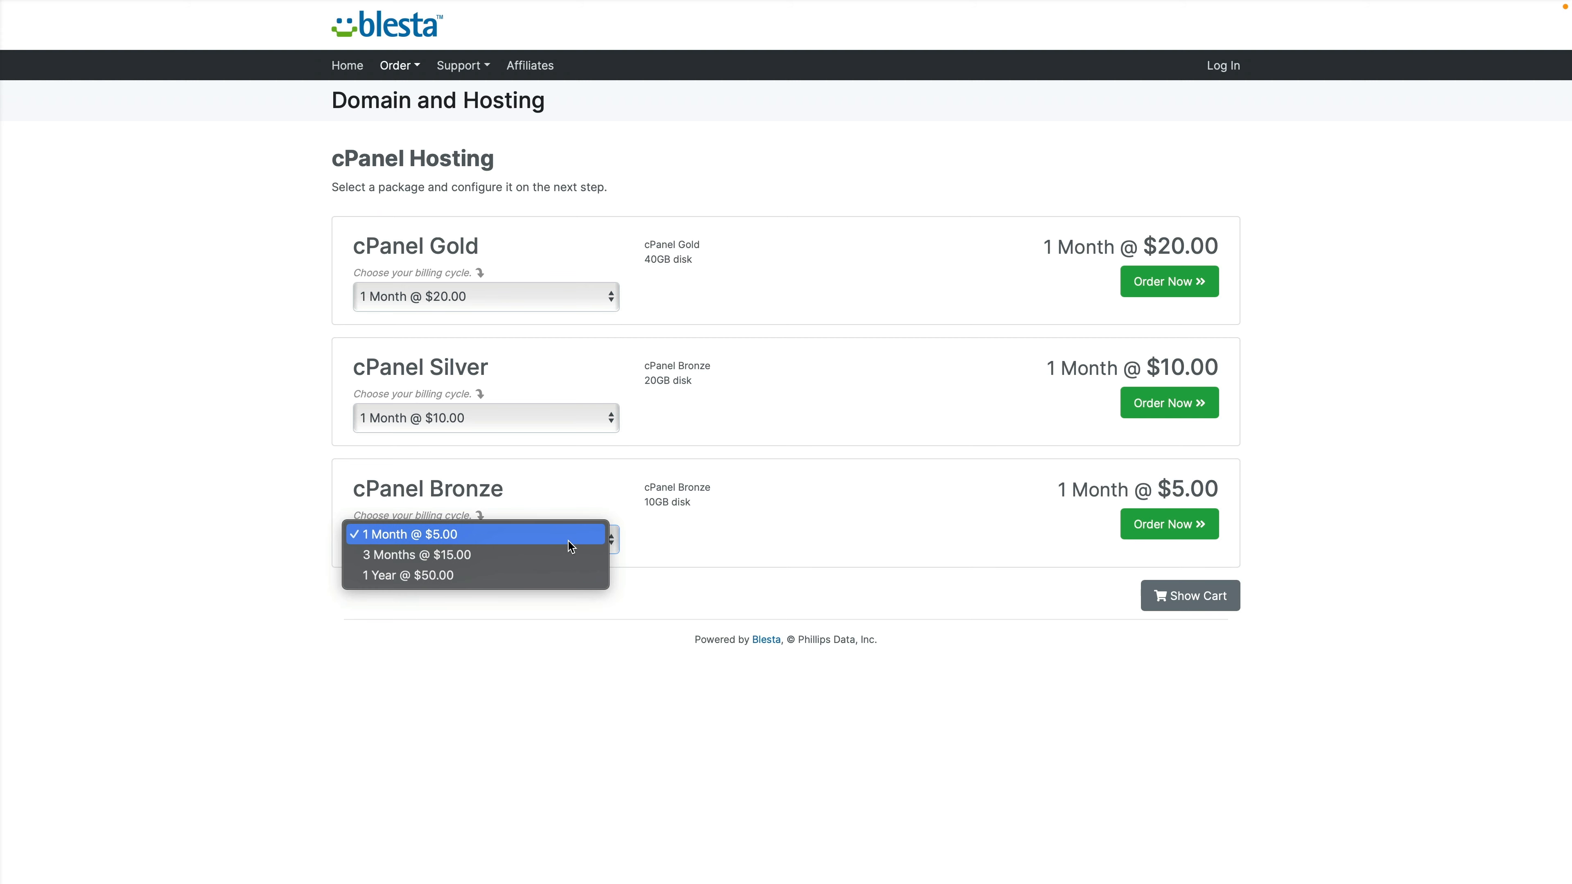
pyautogui.click(569, 542)
pyautogui.moveTo(698, 567); pyautogui.dragTo(1131, 533)
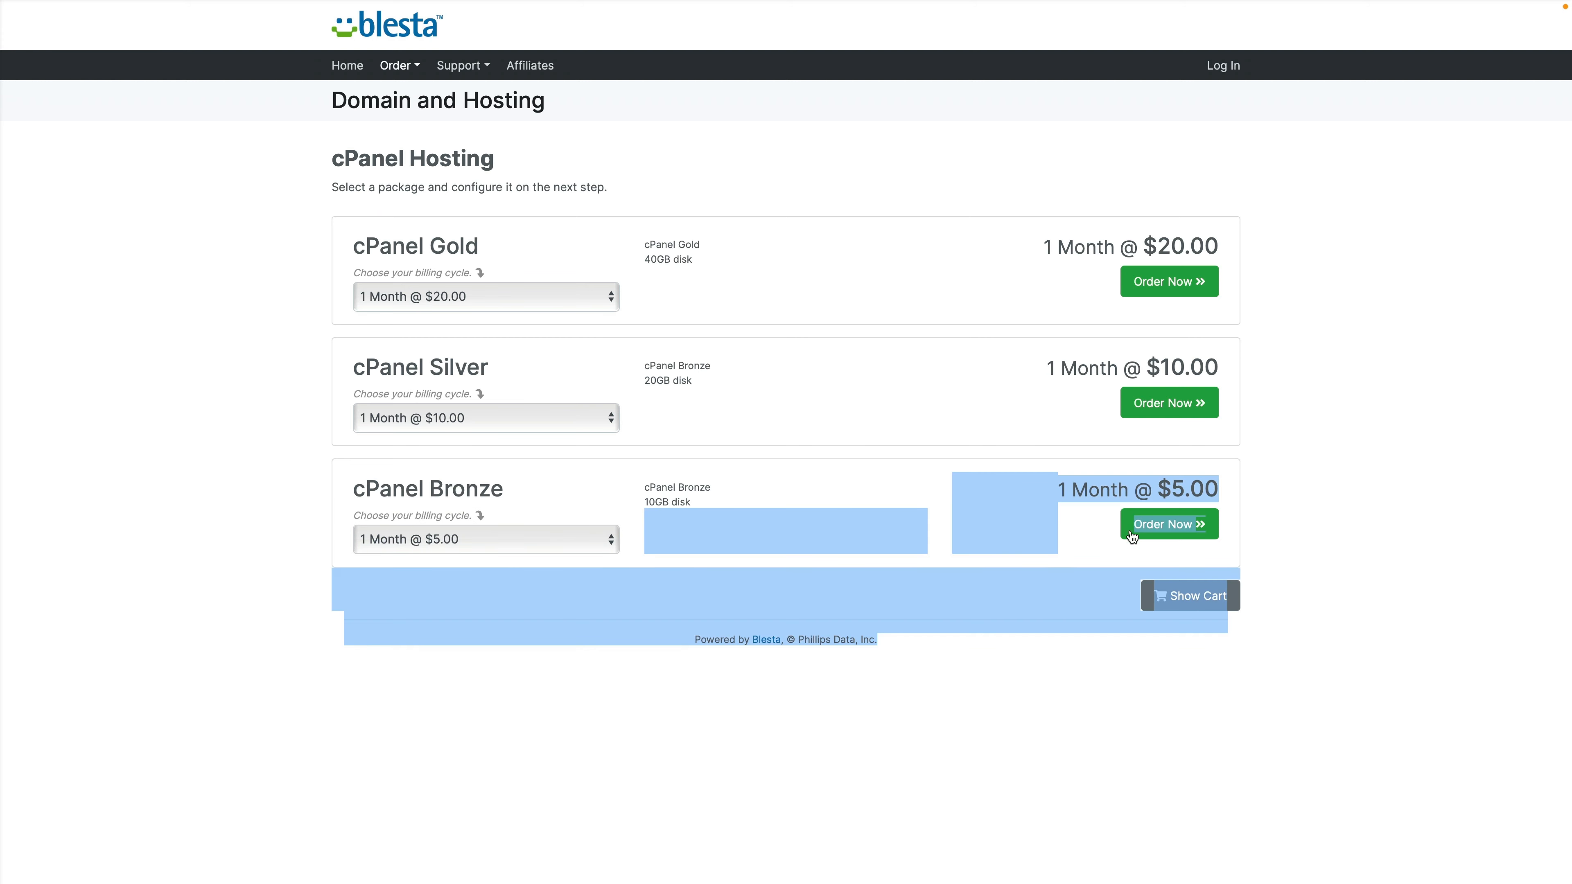
pyautogui.click(1173, 530)
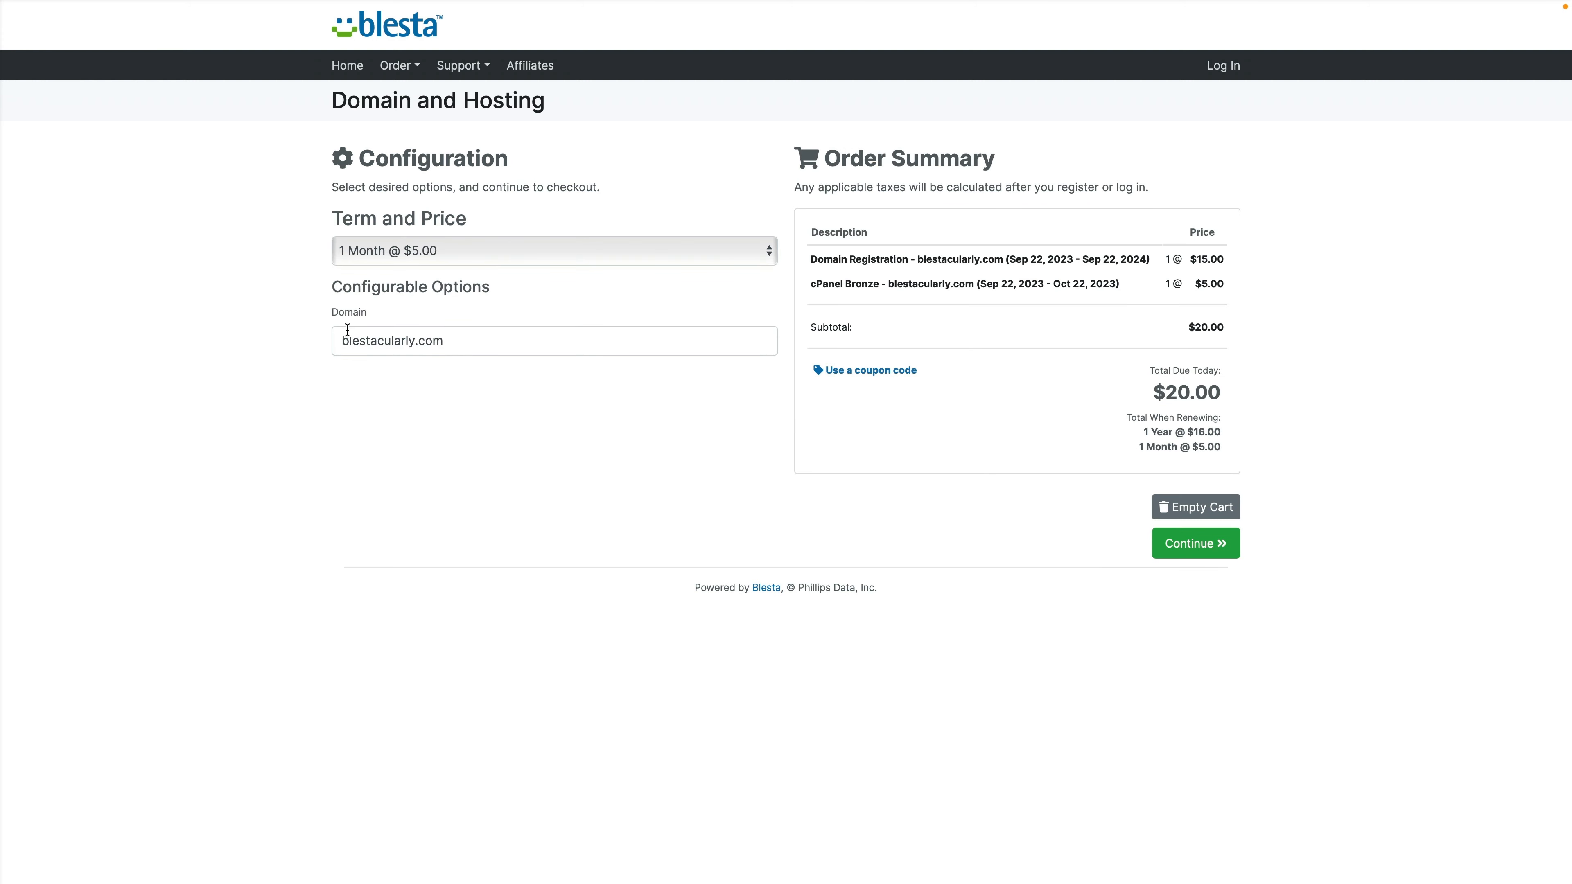
# Step: Continue to checkout and log in with the existing client's username and password
pyautogui.click(1191, 545)
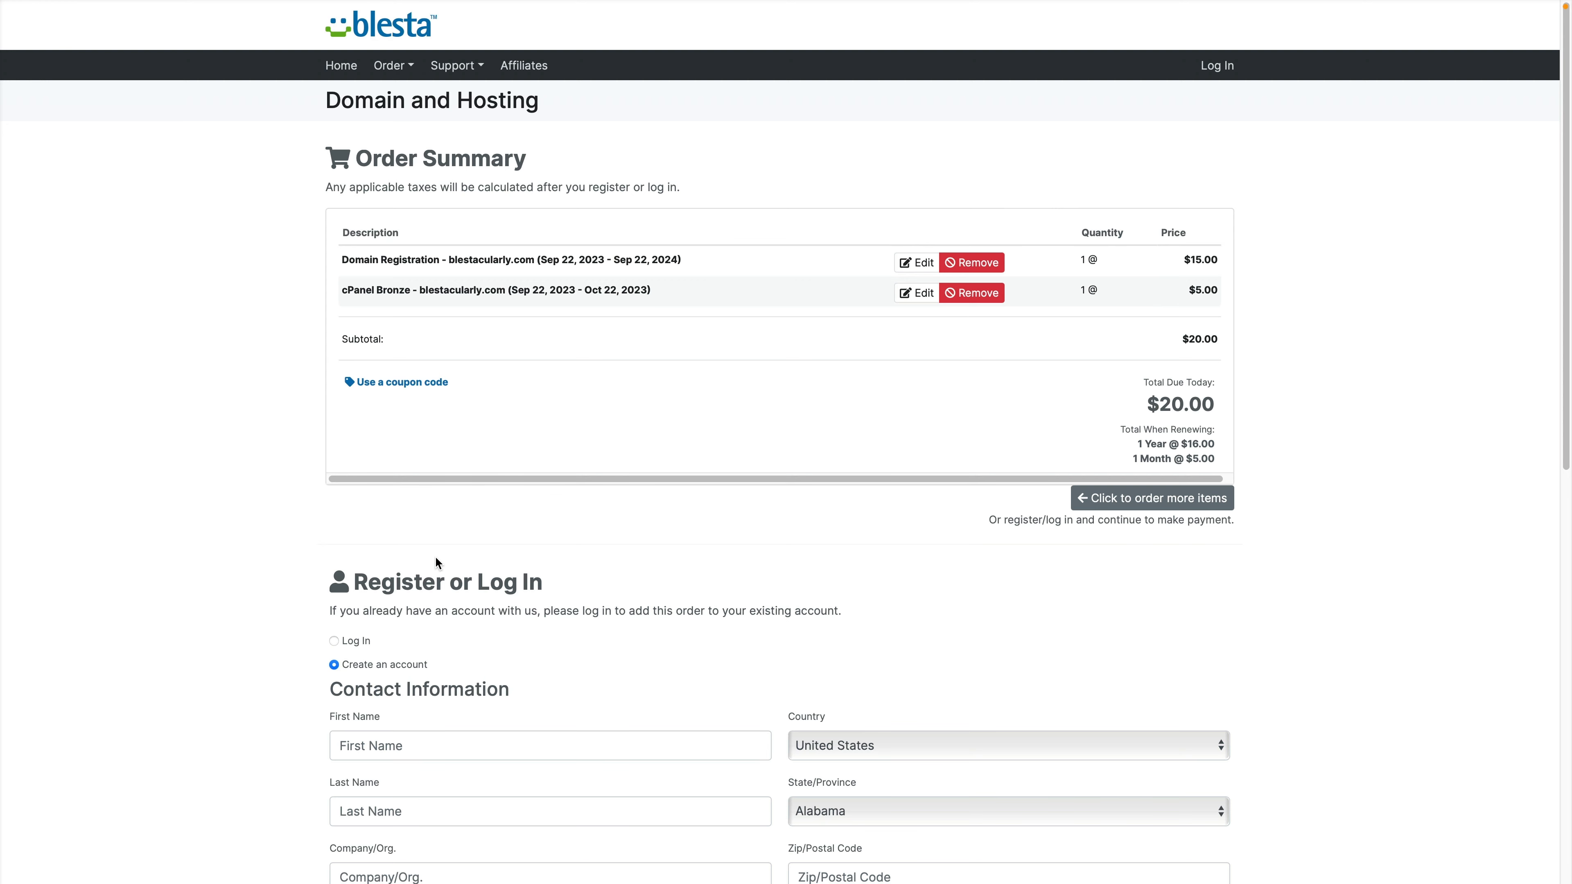
pyautogui.scroll(-10, 433, 561)
pyautogui.scroll(10, 433, 560)
pyautogui.click(370, 641)
pyautogui.click(400, 717)
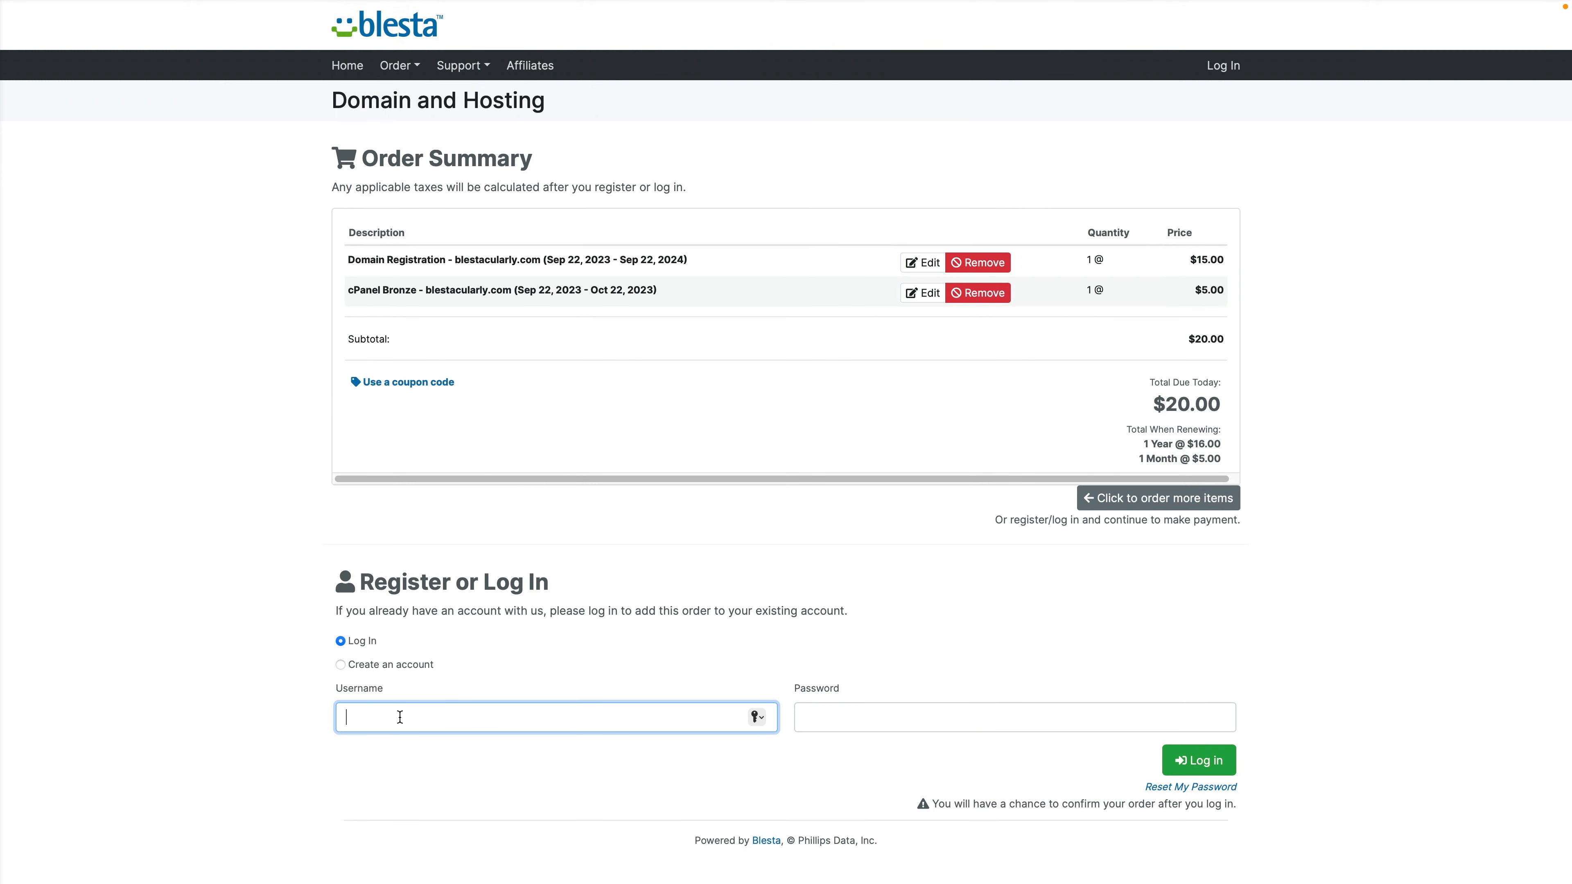
pyautogui.press('Tab')
pyautogui.write('pa')
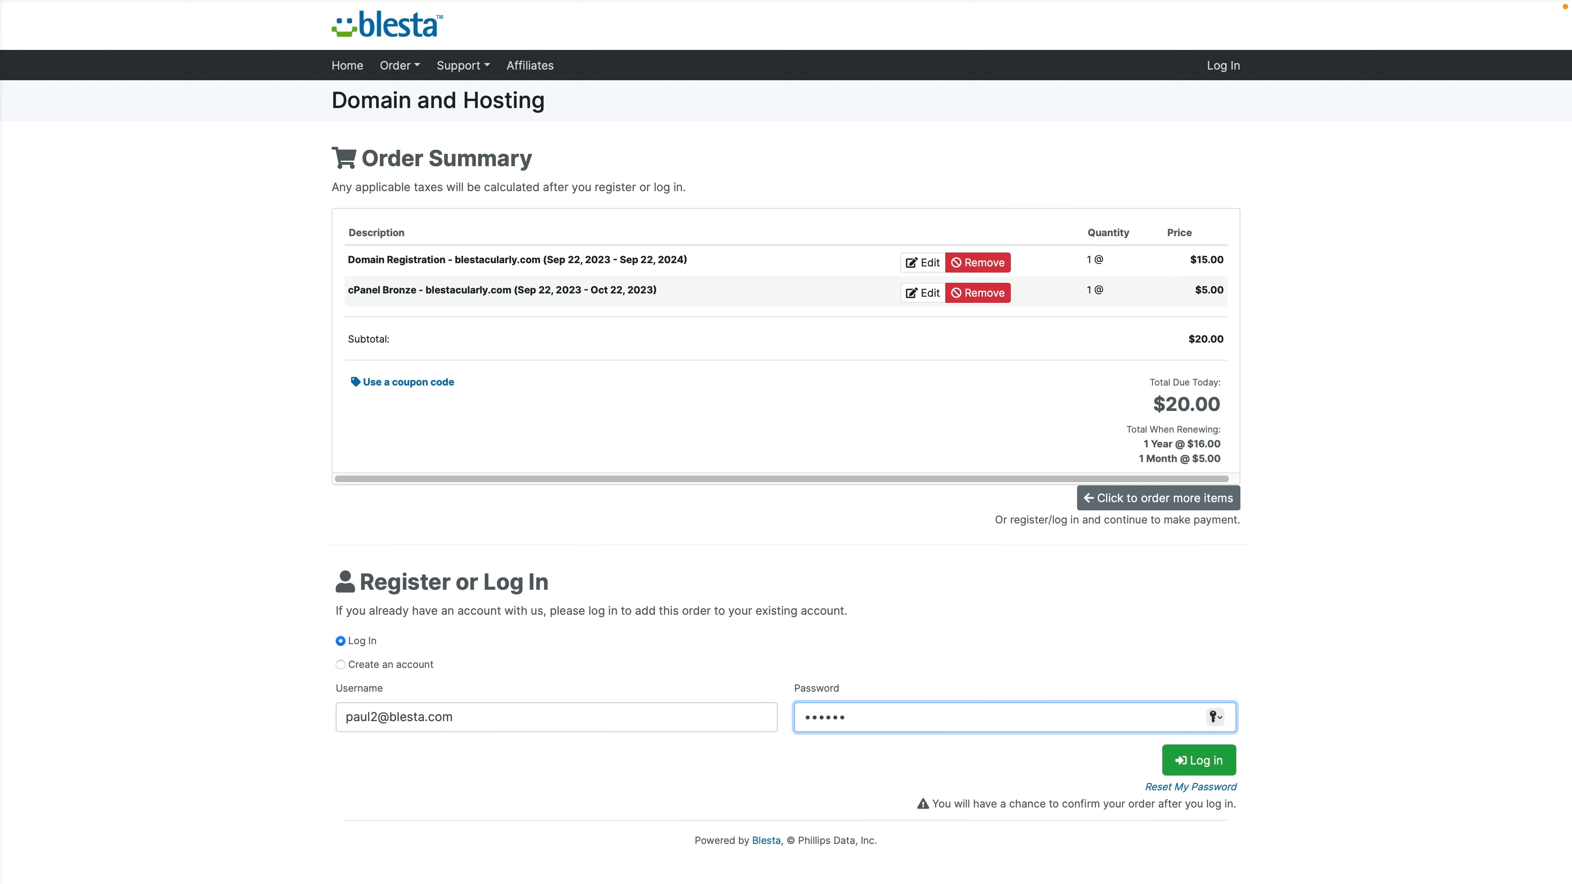
pyautogui.click(1193, 763)
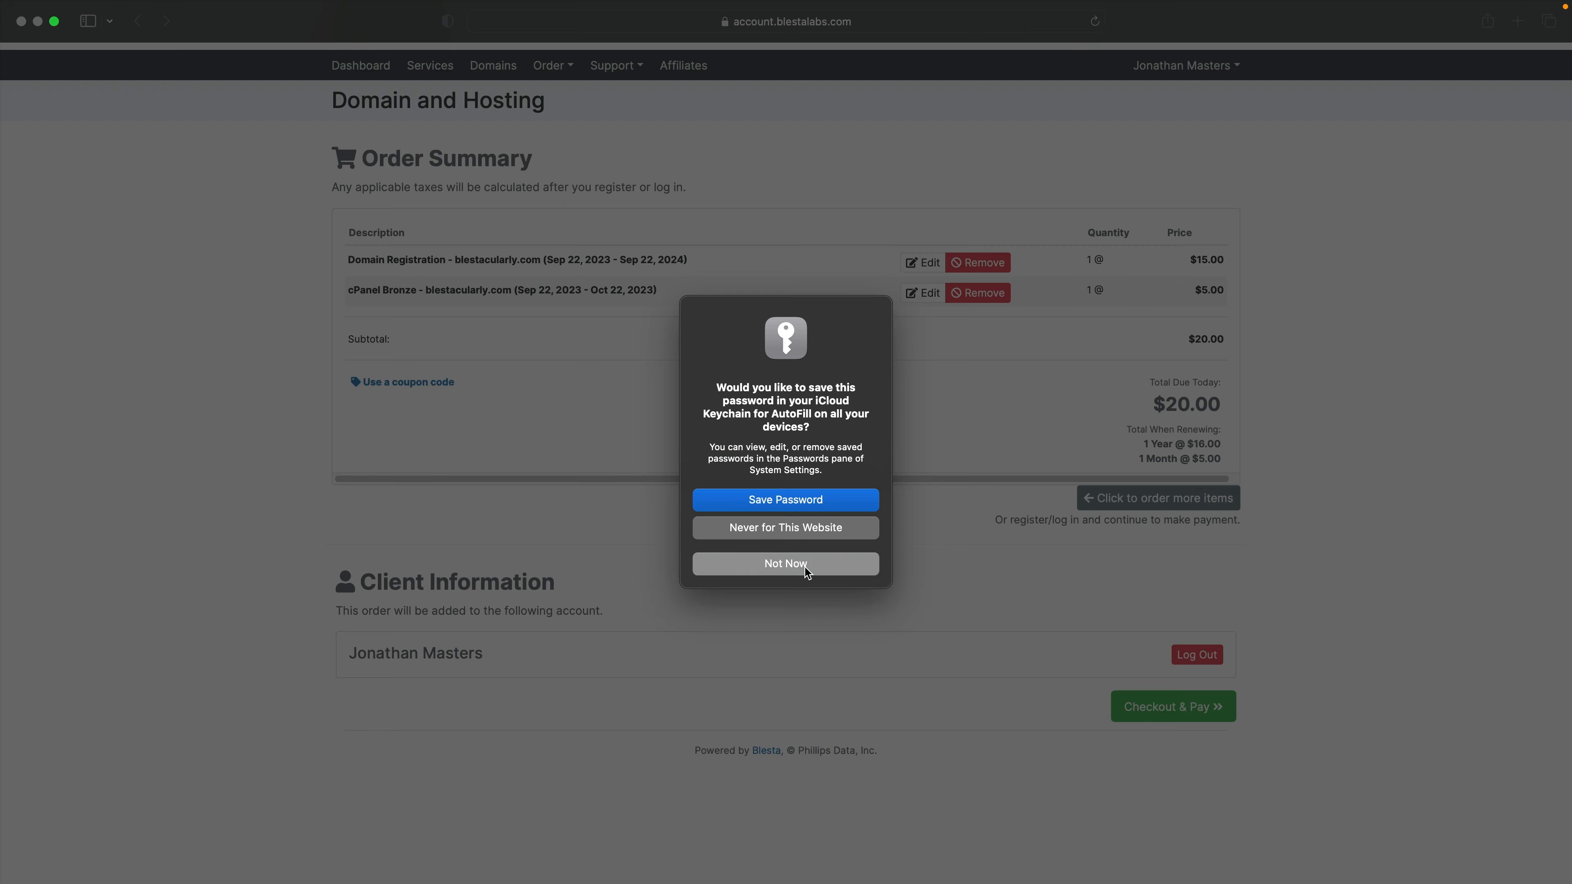
pyautogui.click(805, 564)
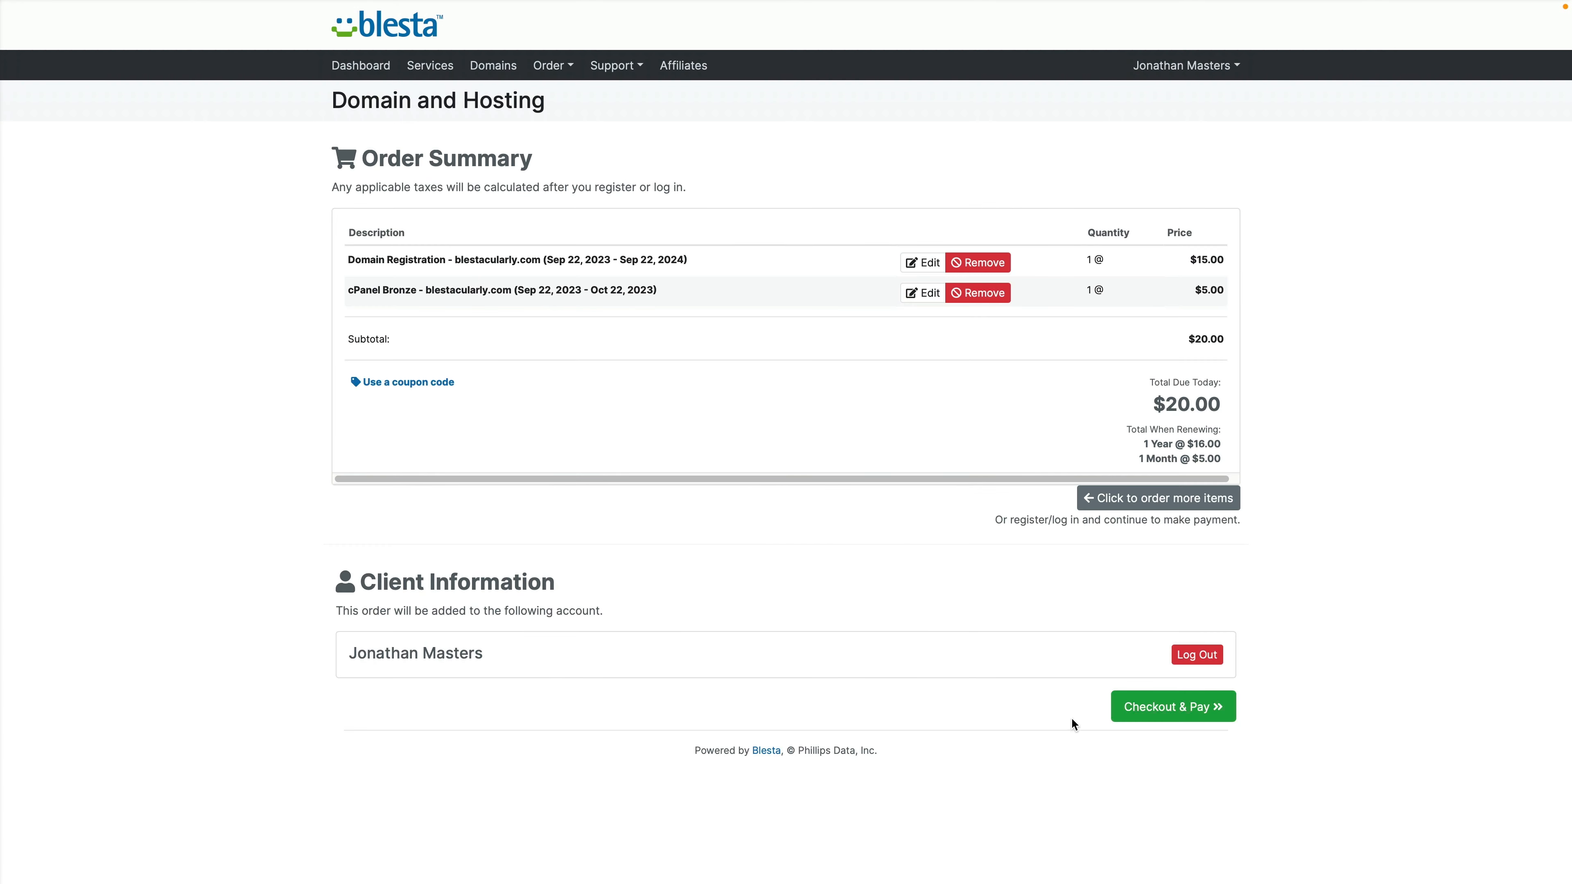
# Step: Check out the $20.00 order, pay via PayPal, and return after PayPal's error
pyautogui.click(1153, 716)
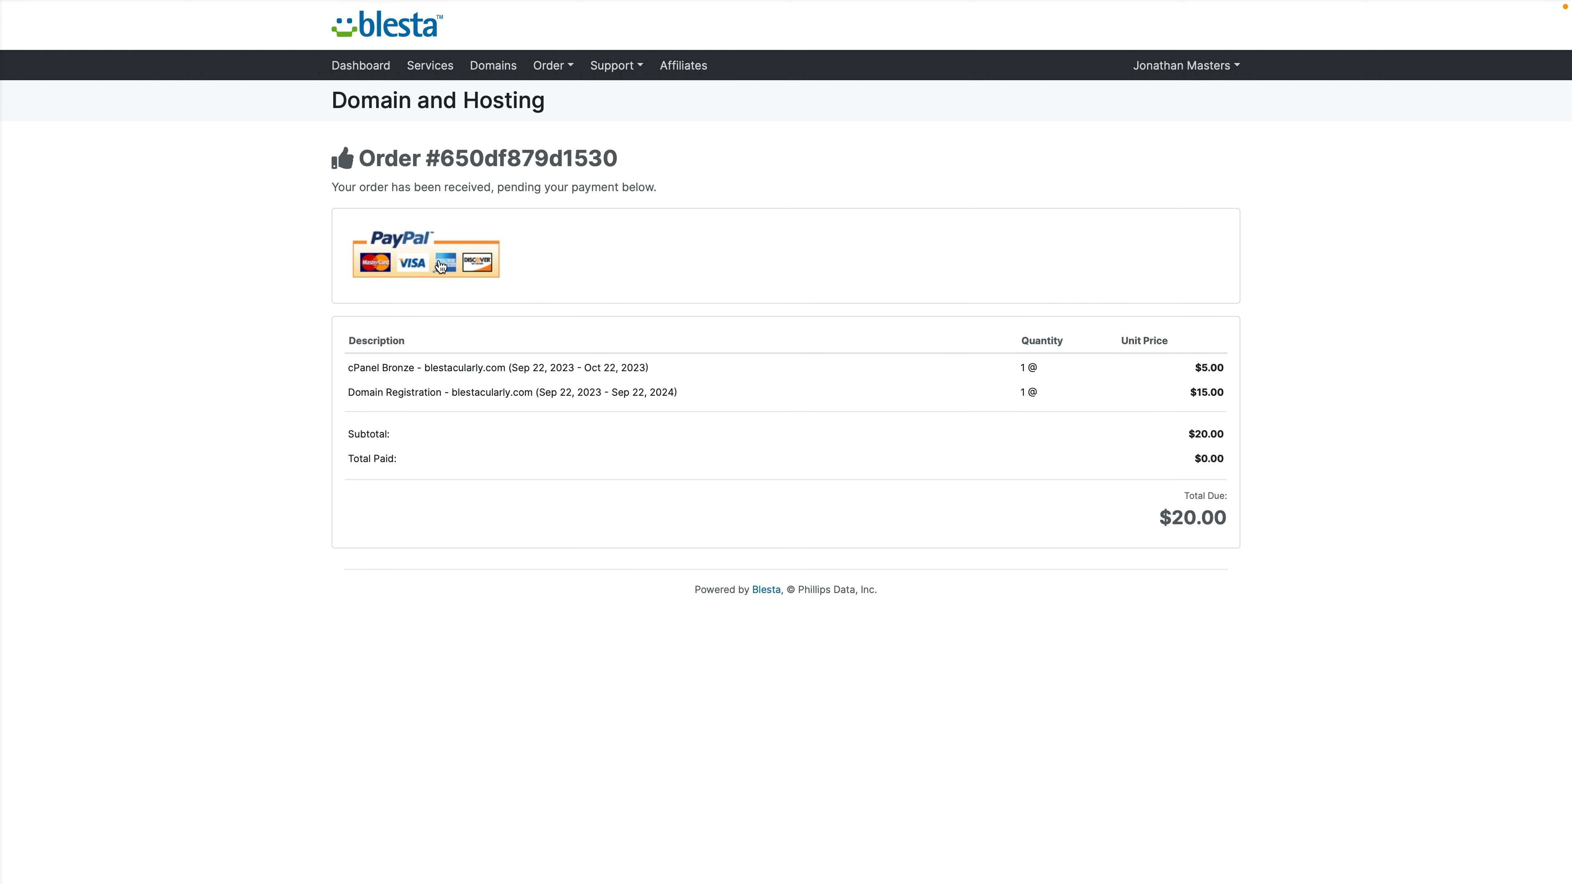
pyautogui.click(410, 263)
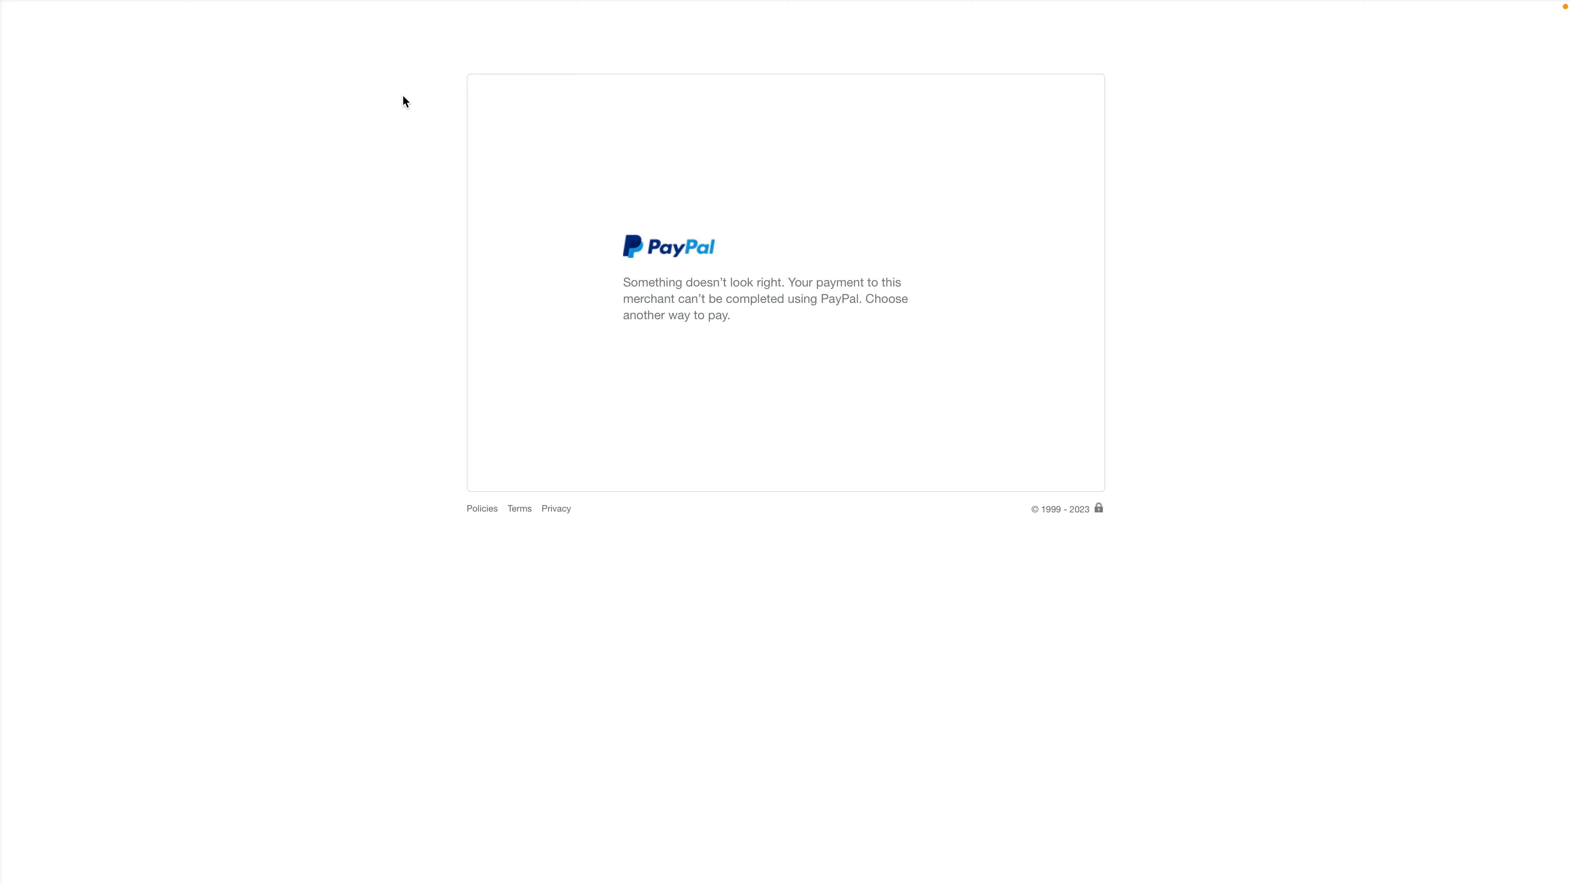
pyautogui.moveTo(386, 3)
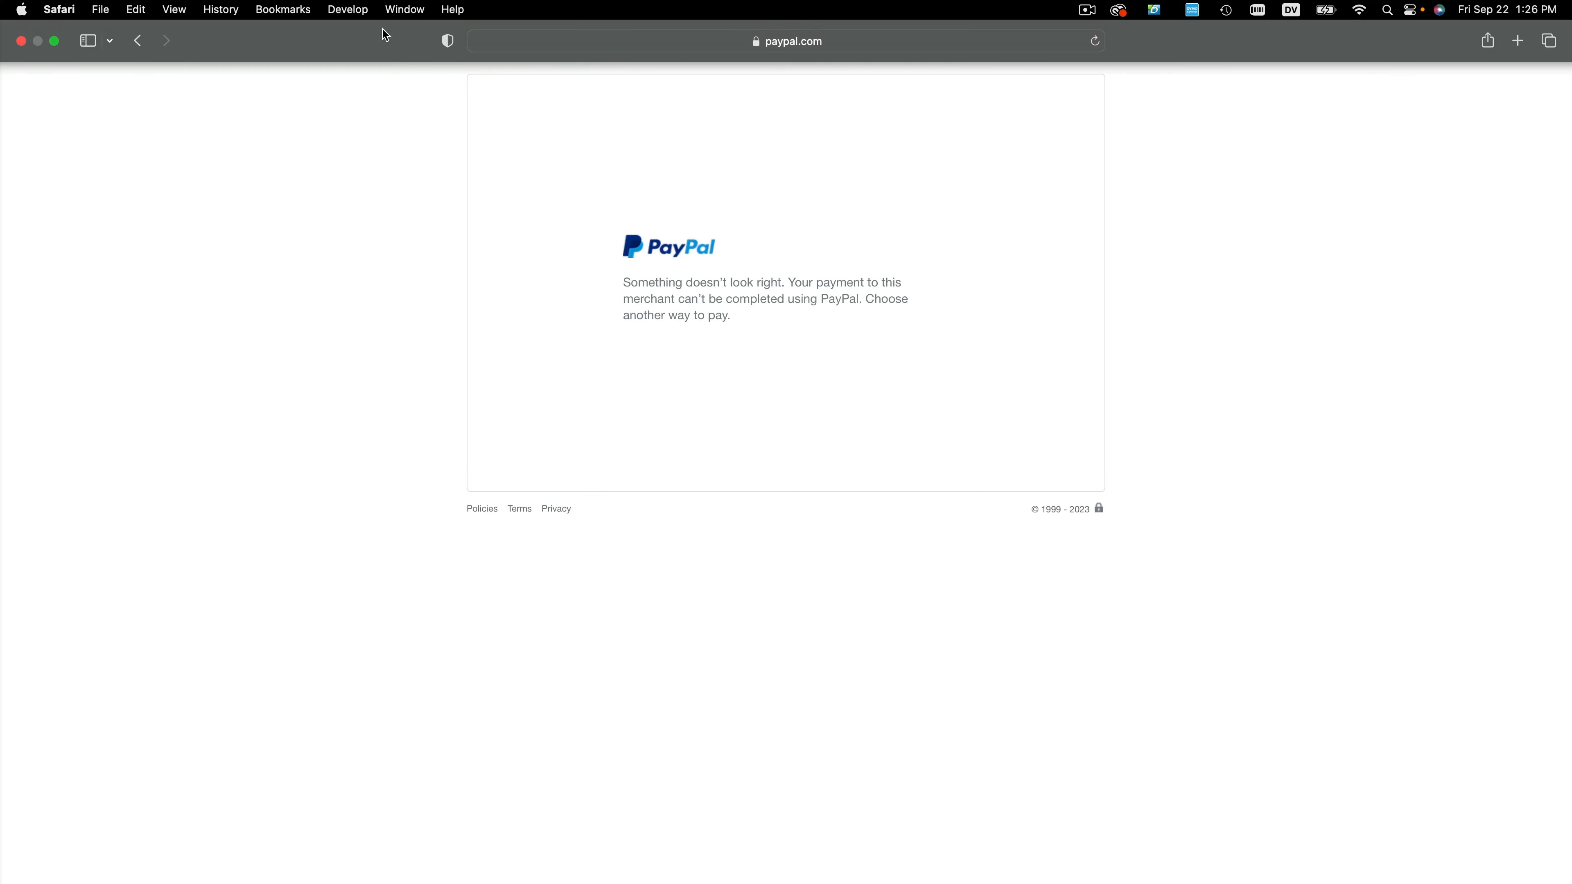
pyautogui.click(138, 41)
# Step: Open the client dashboard and log out of the client area from the account menu
pyautogui.click(360, 72)
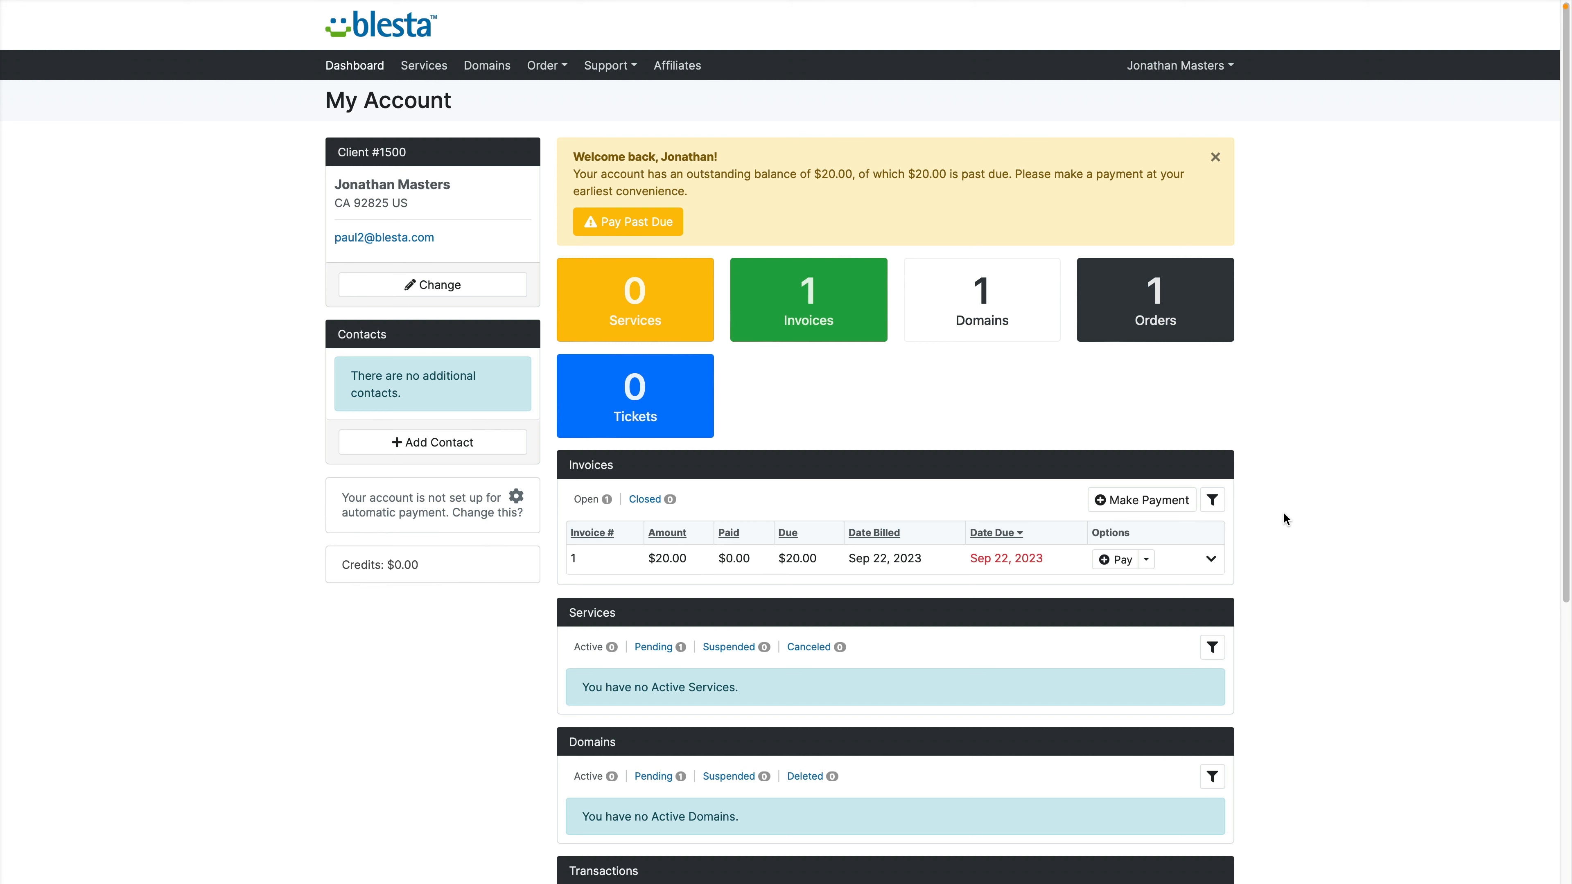
pyautogui.scroll(-5, 1296, 529)
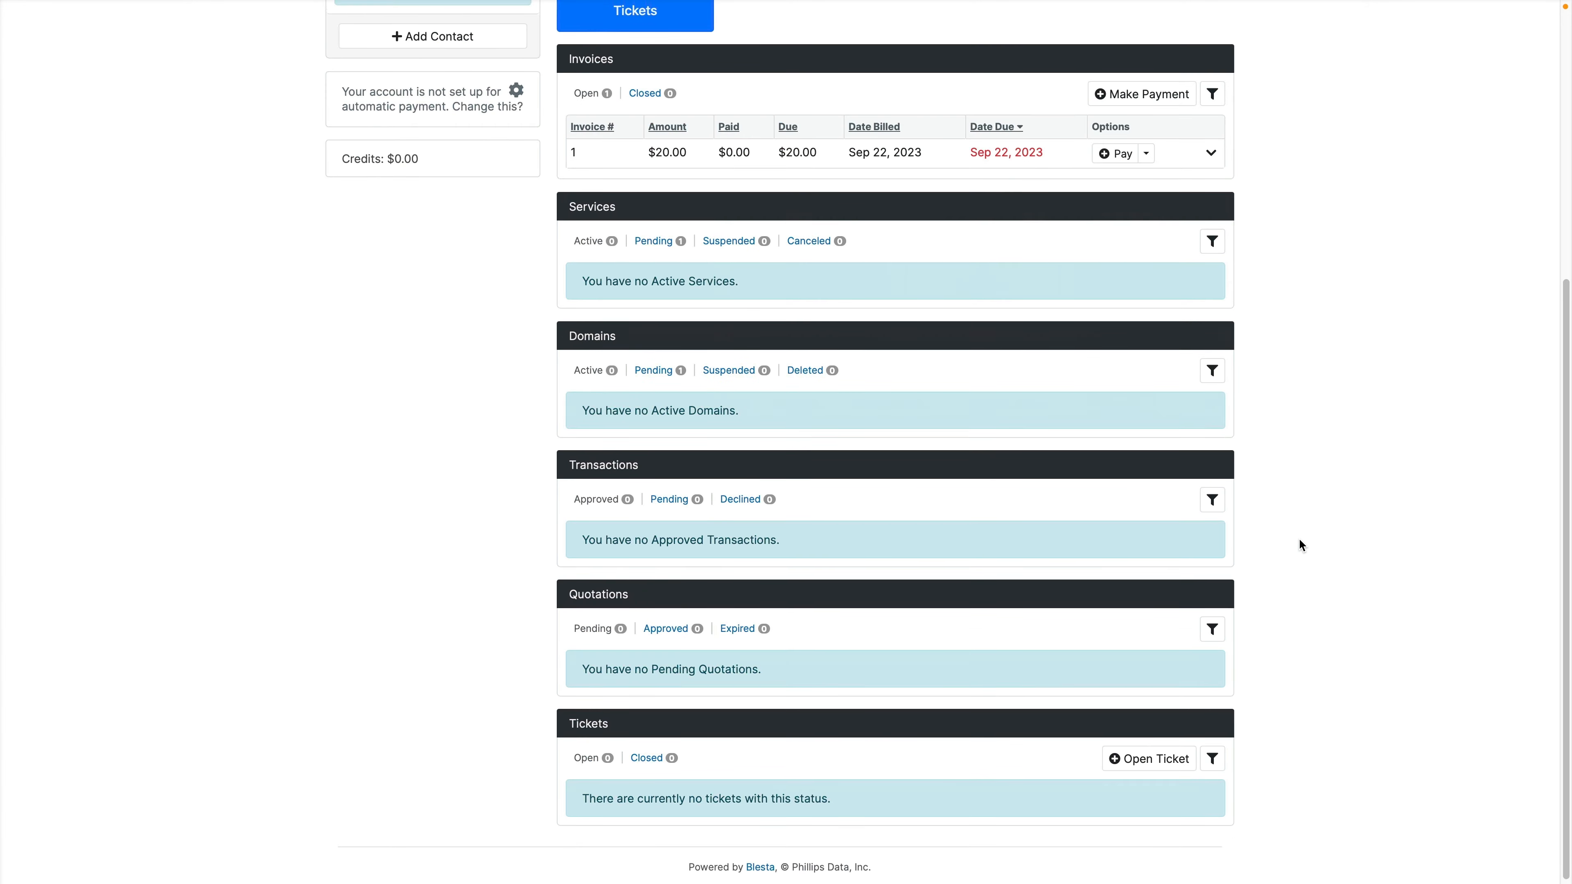
pyautogui.scroll(5, 1298, 541)
pyautogui.moveTo(1181, 2)
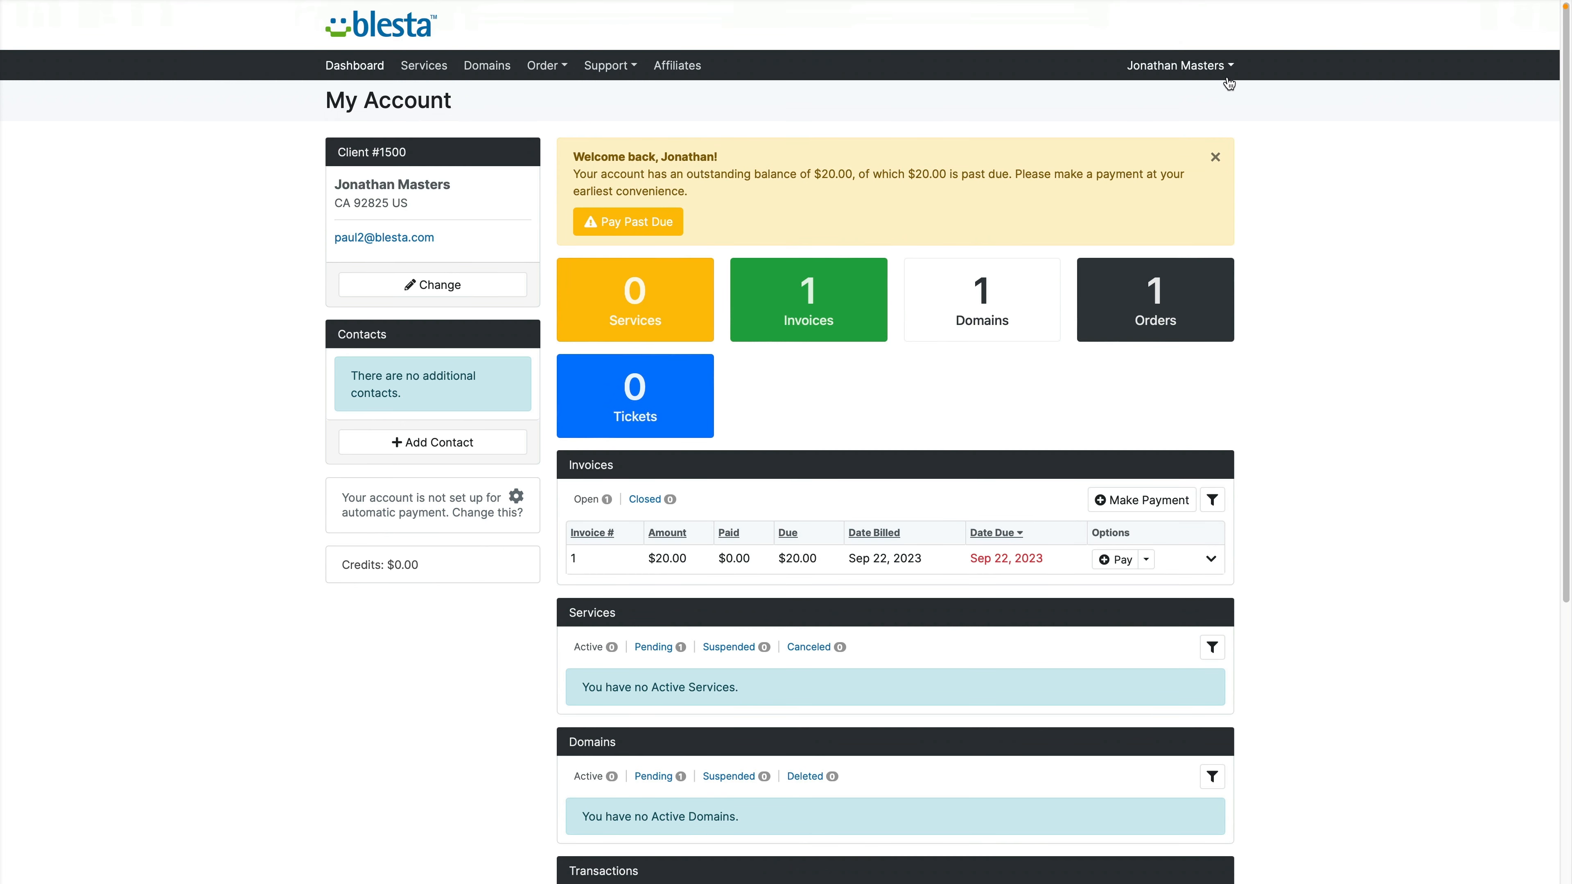
pyautogui.click(1222, 66)
pyautogui.click(1220, 256)
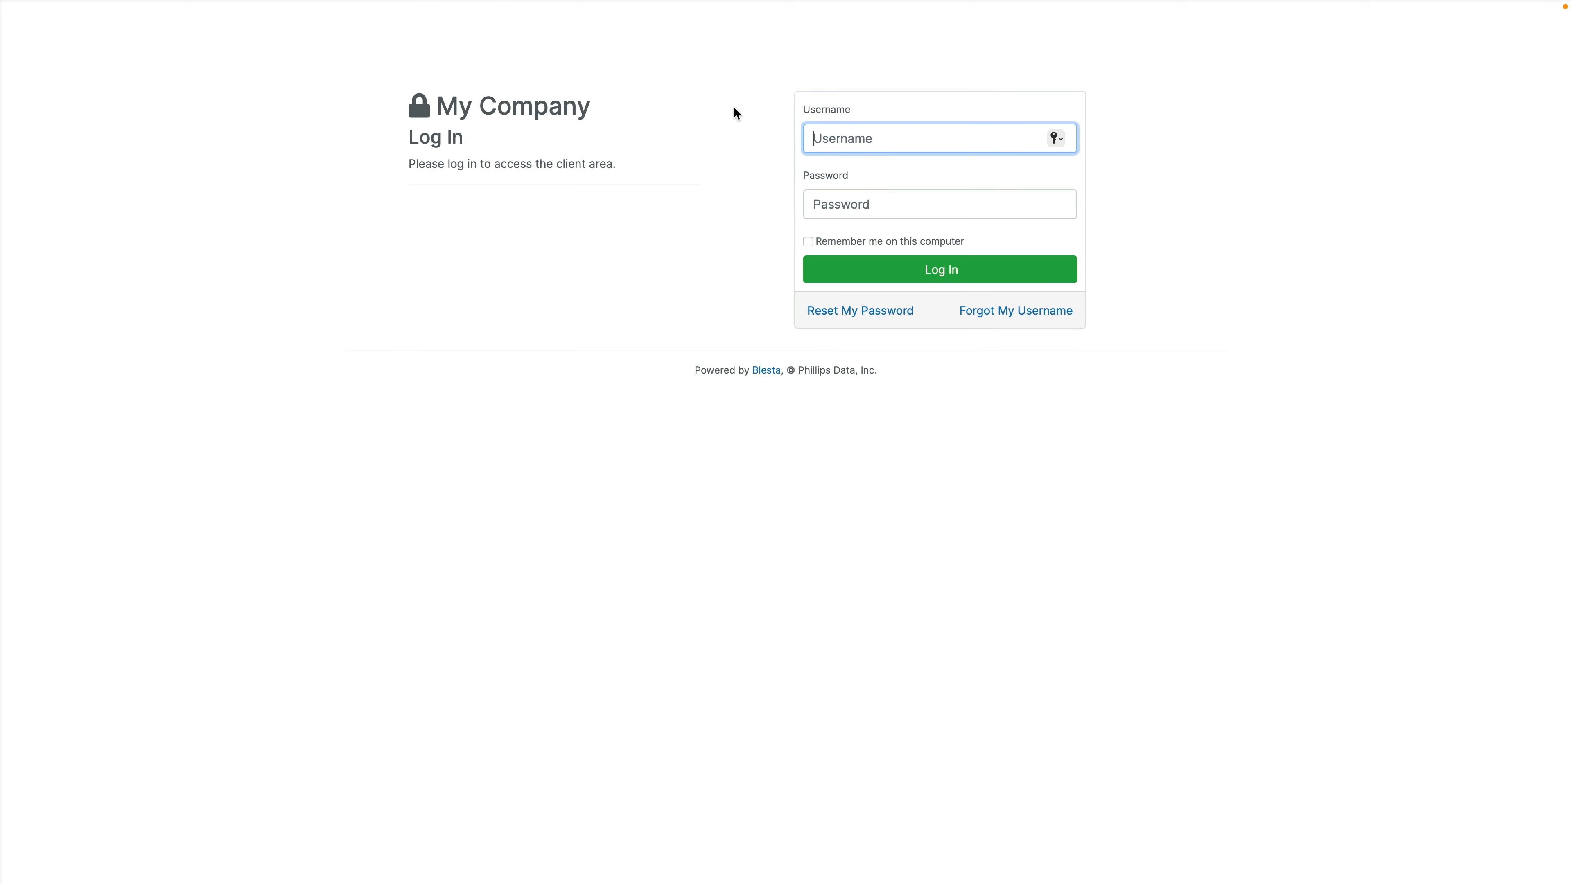
# Step: Load the admin login page and sign in to the staff area with the admin credentials
pyautogui.moveTo(736, 5)
pyautogui.click(724, 45)
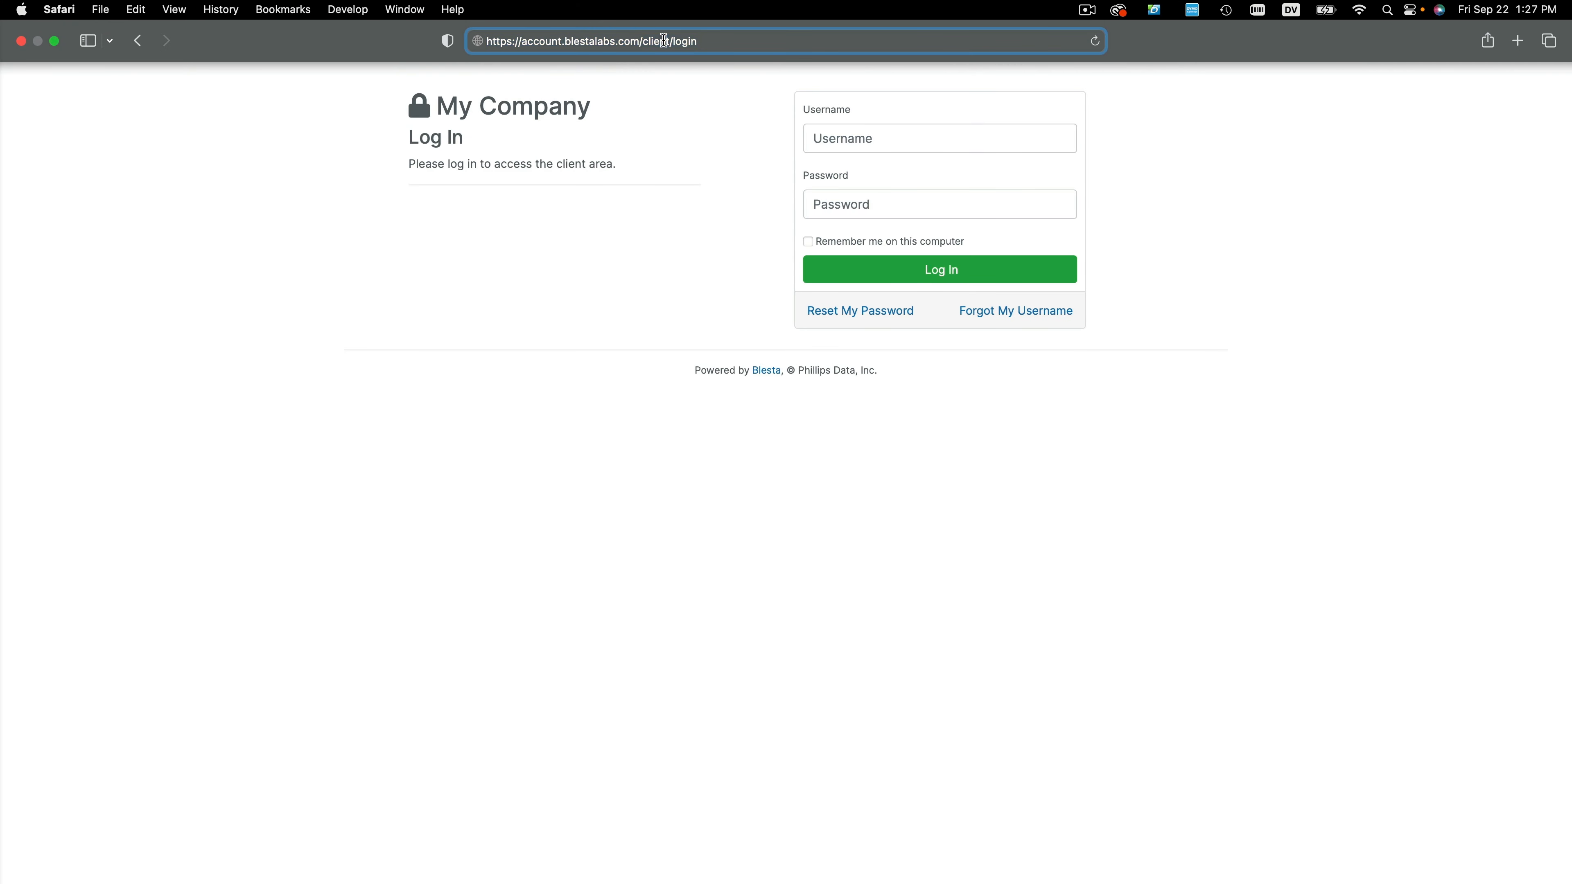
pyautogui.write('admin')
pyautogui.press('Return')
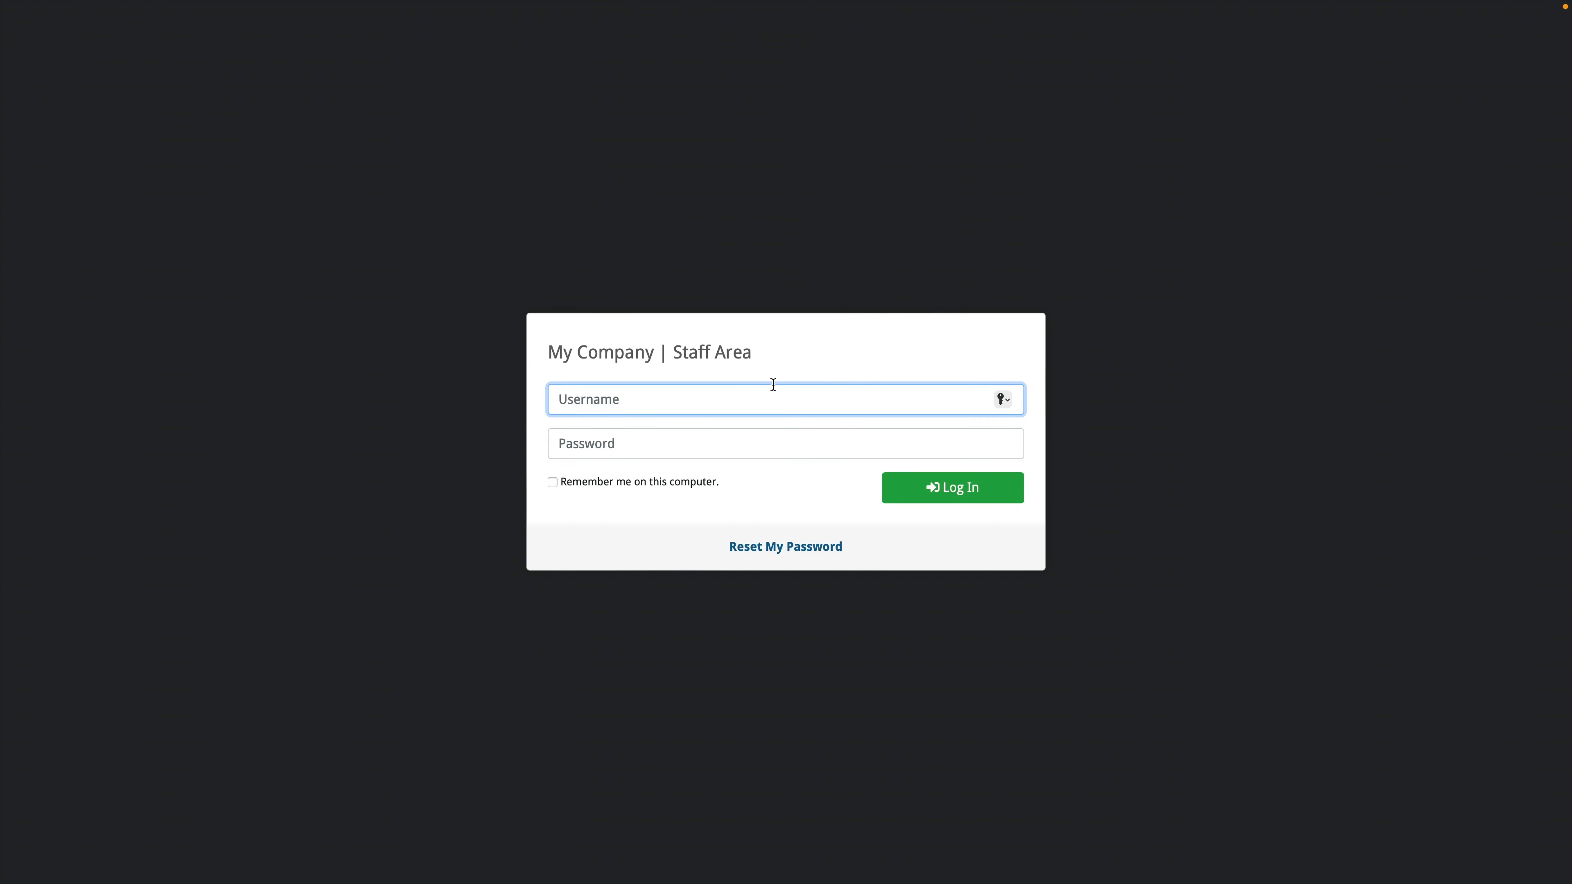
pyautogui.write('admin')
pyautogui.press('Tab')
pyautogui.write('a')
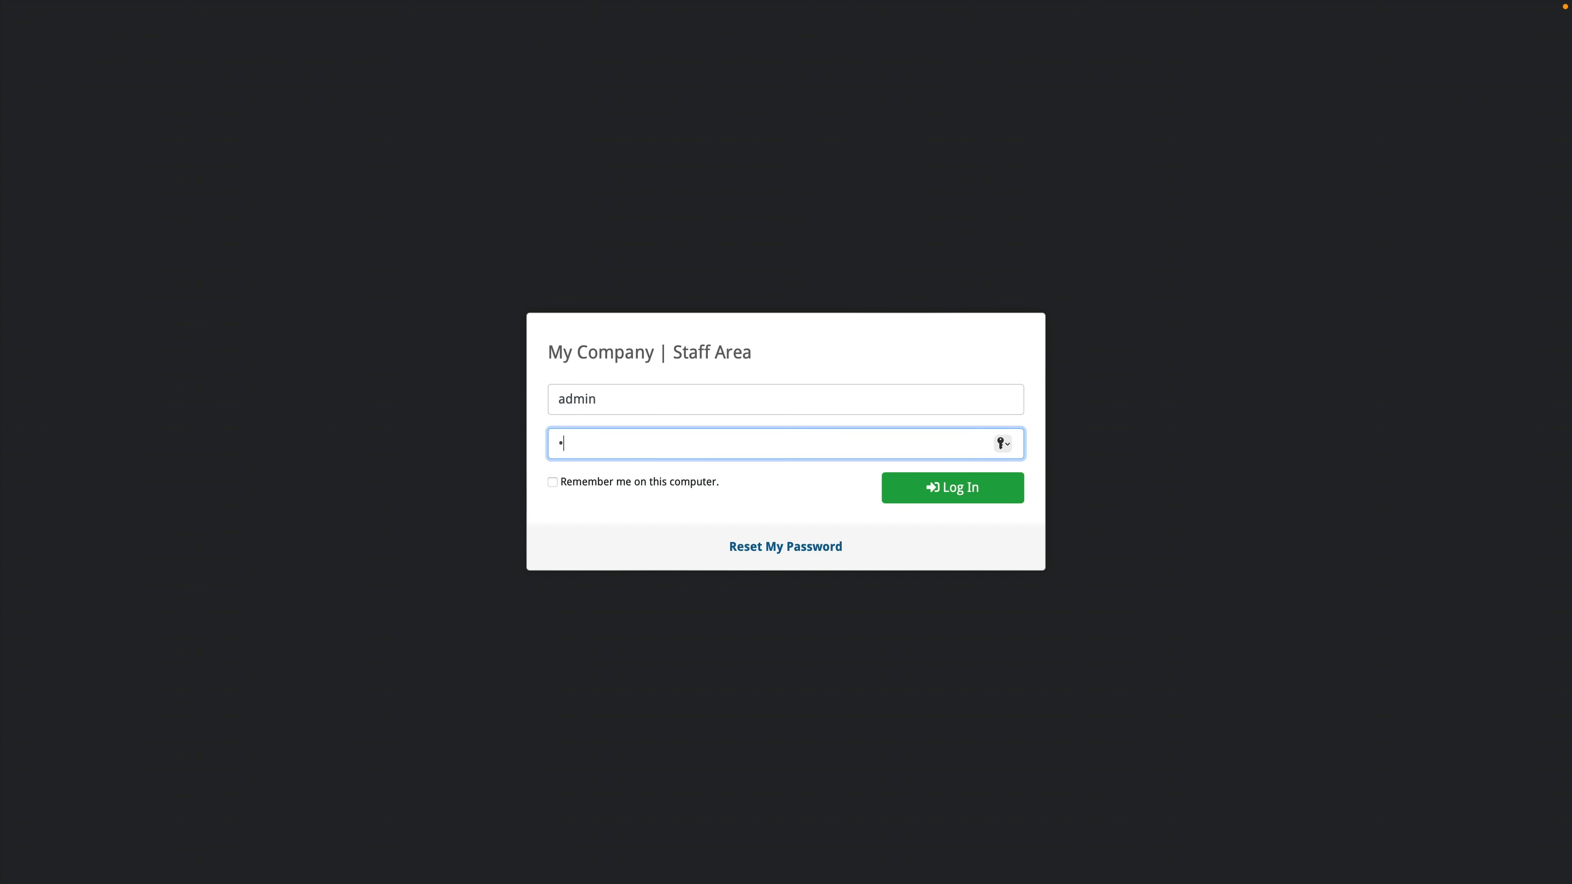
pyautogui.write('•••••')
pyautogui.press('Tab')
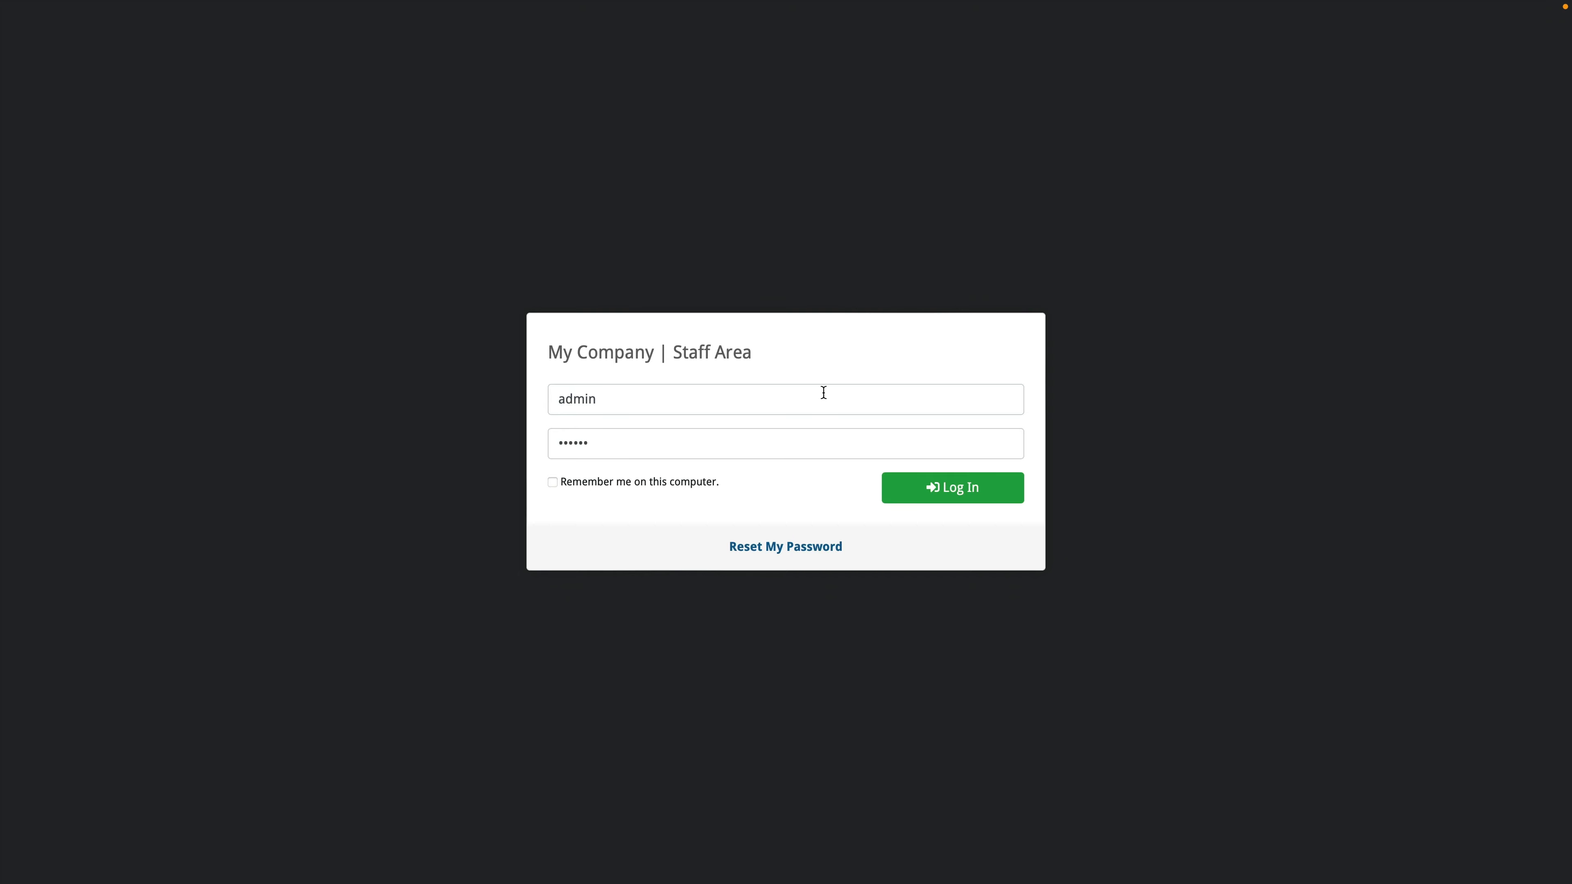
pyautogui.click(959, 503)
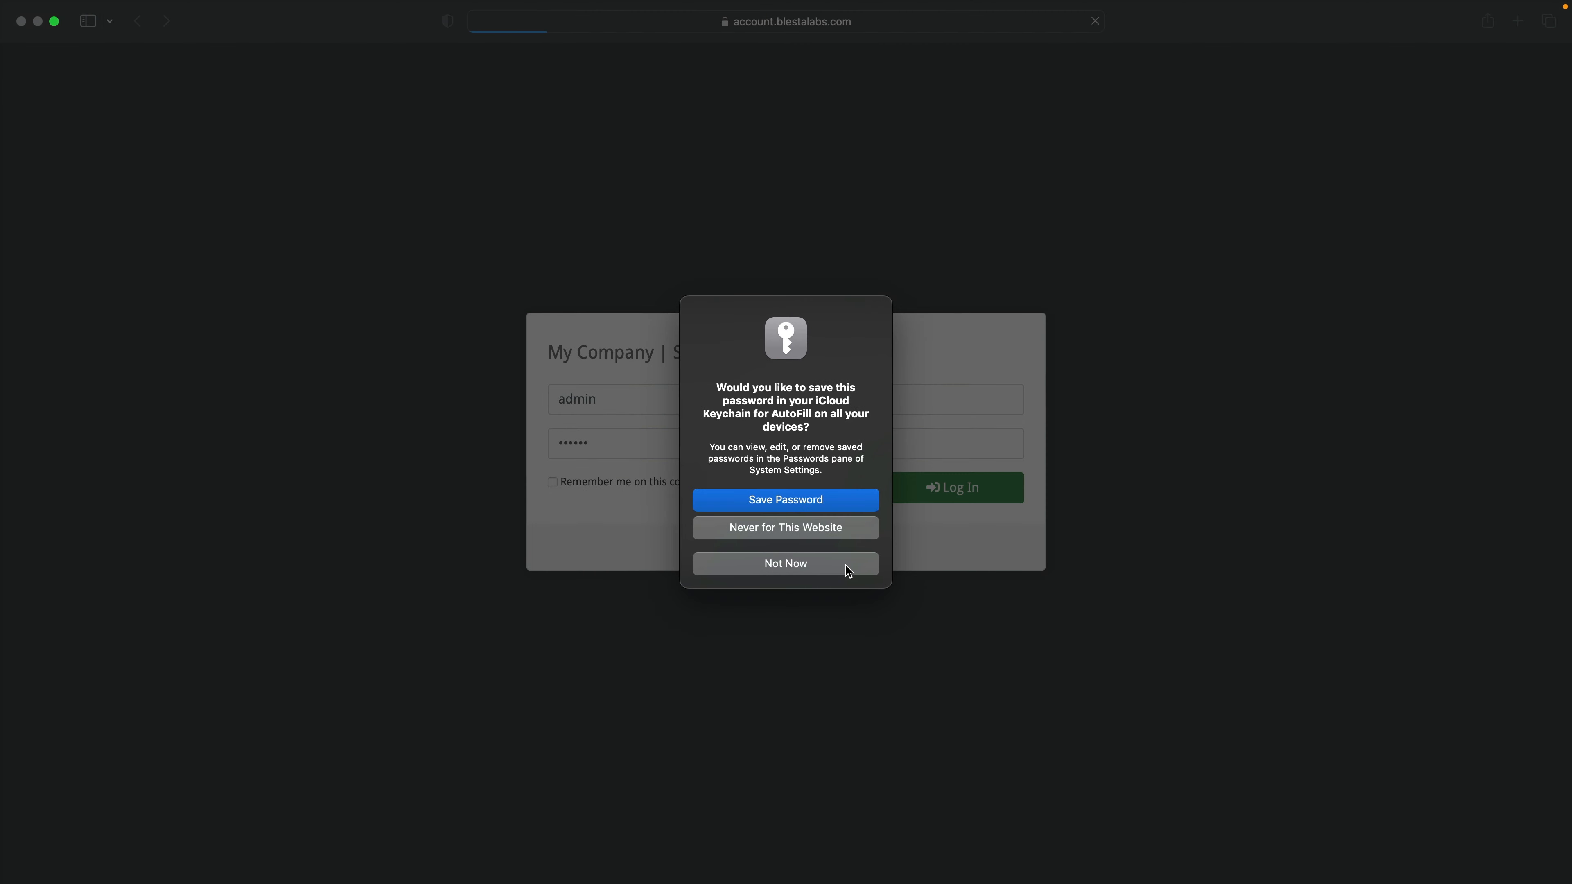
pyautogui.click(847, 557)
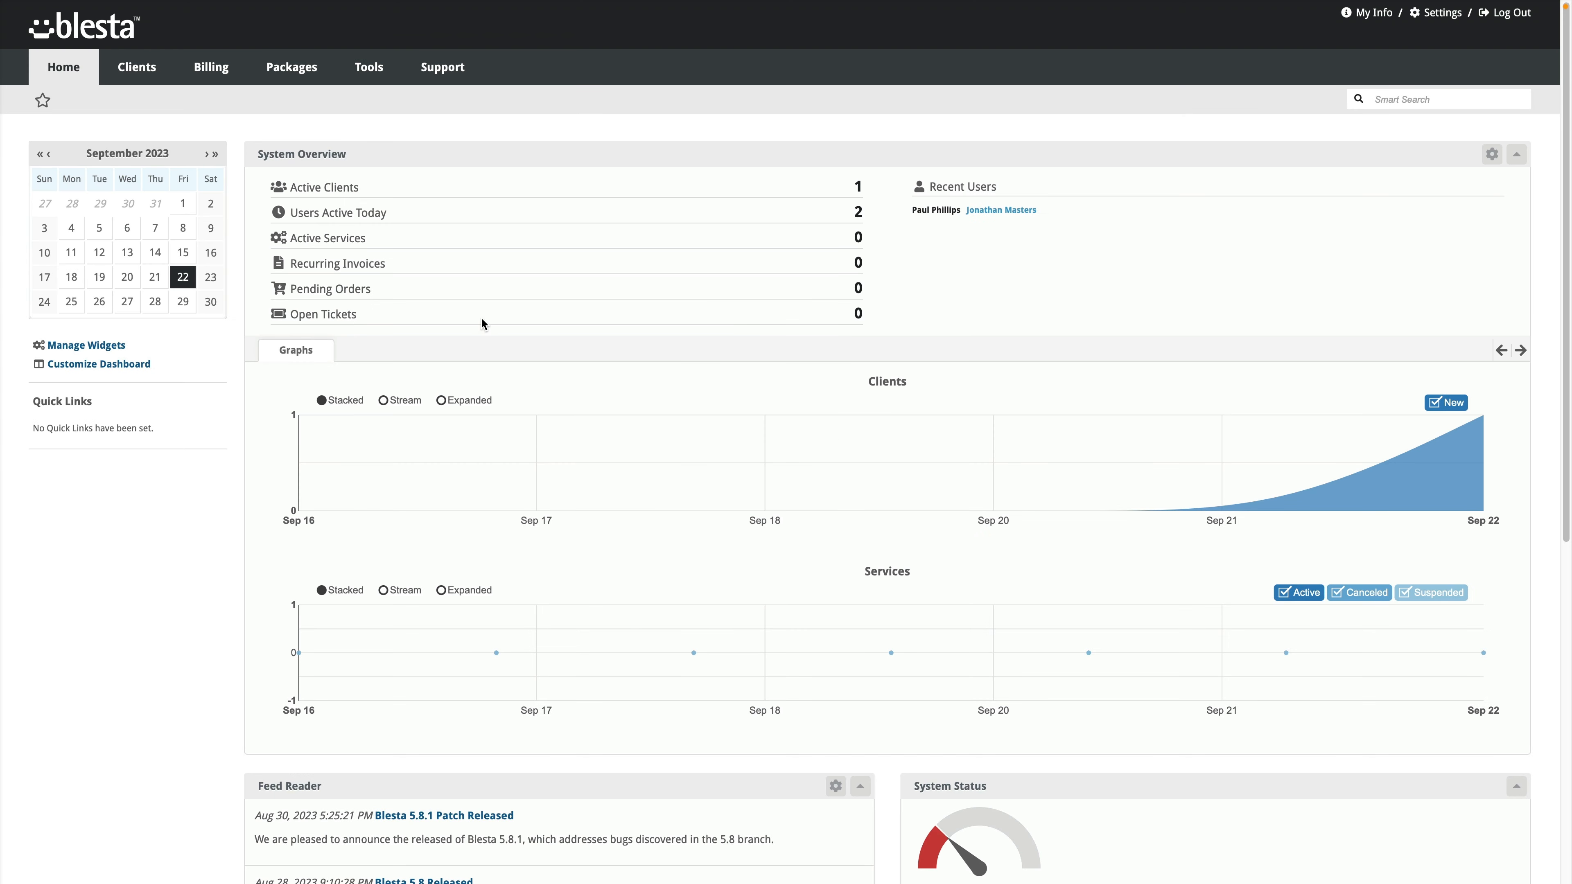
# Step: Open the client's Billing Overview and show the Accepted tab of the Orders widget
pyautogui.moveTo(1480, 428)
pyautogui.click(144, 82)
pyautogui.click(143, 98)
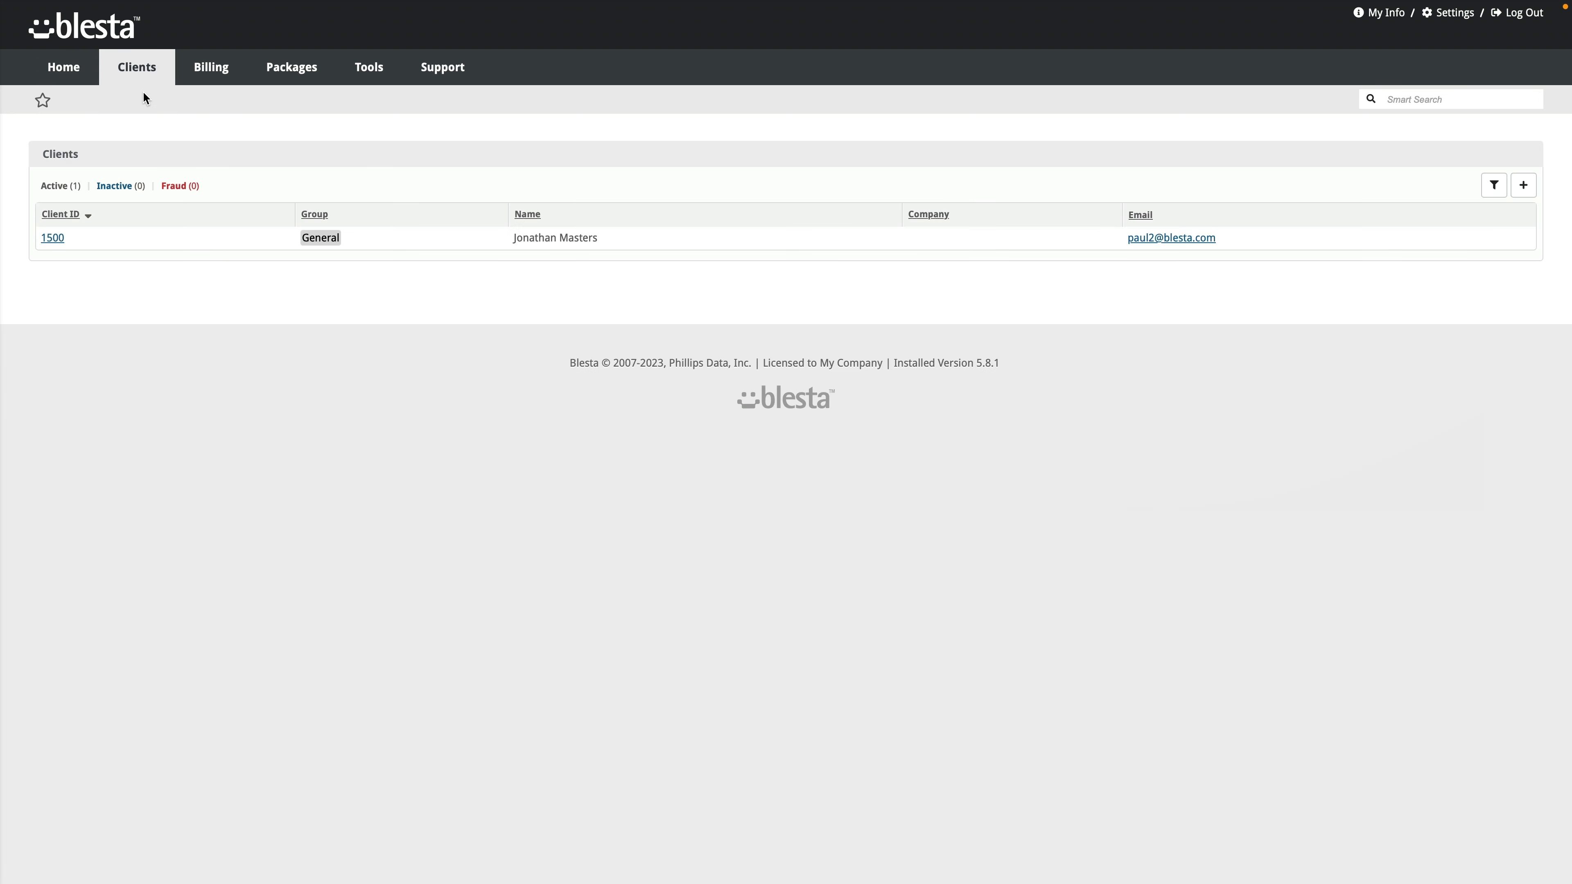
pyautogui.click(55, 238)
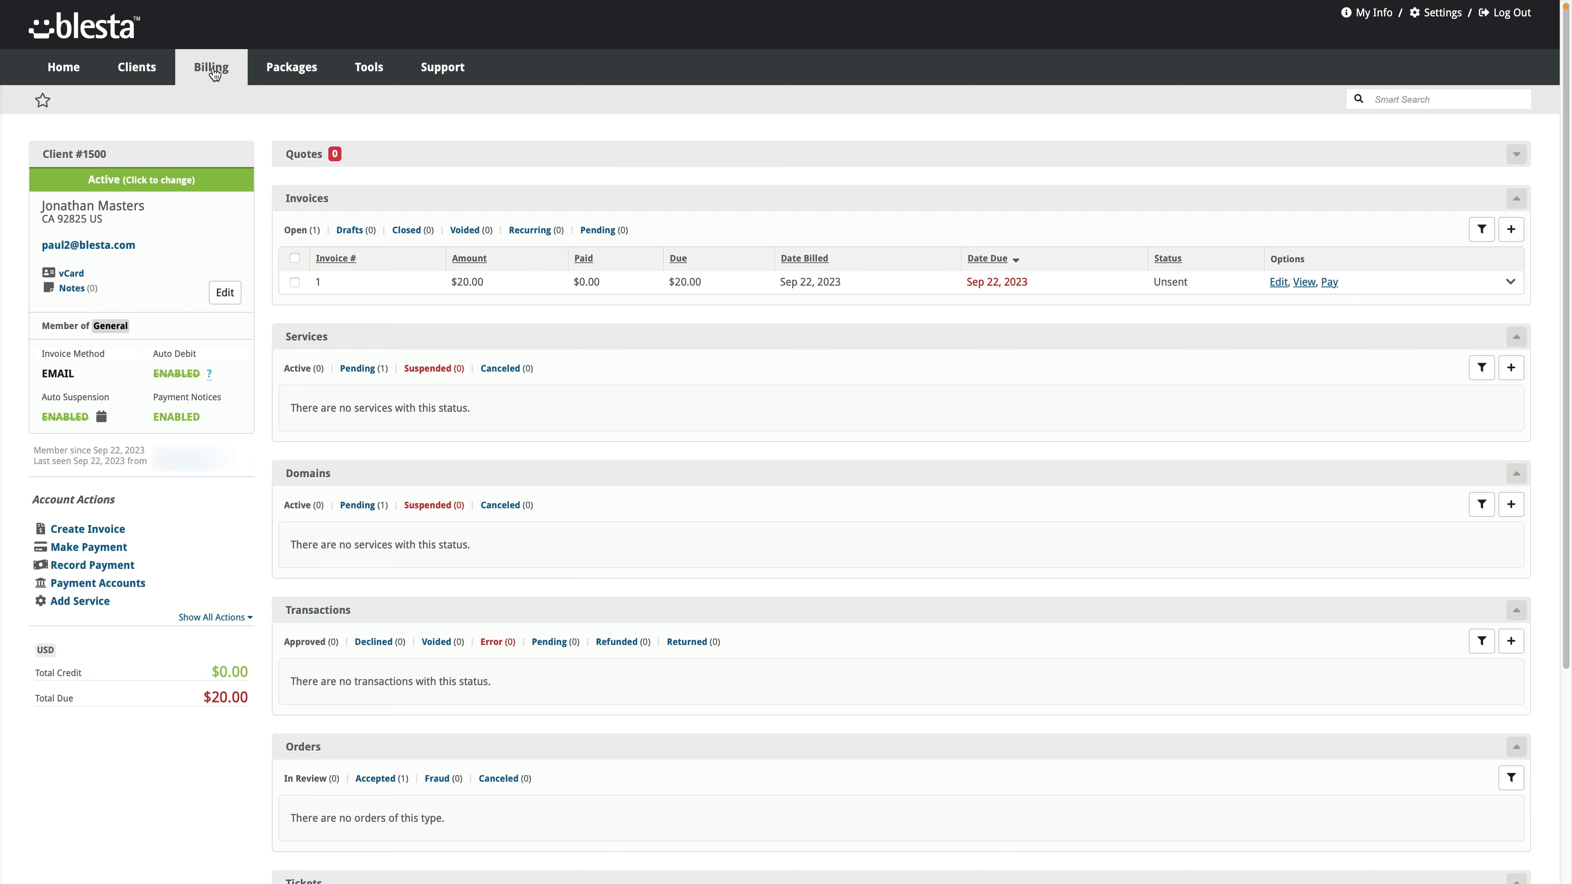
pyautogui.moveTo(214, 73)
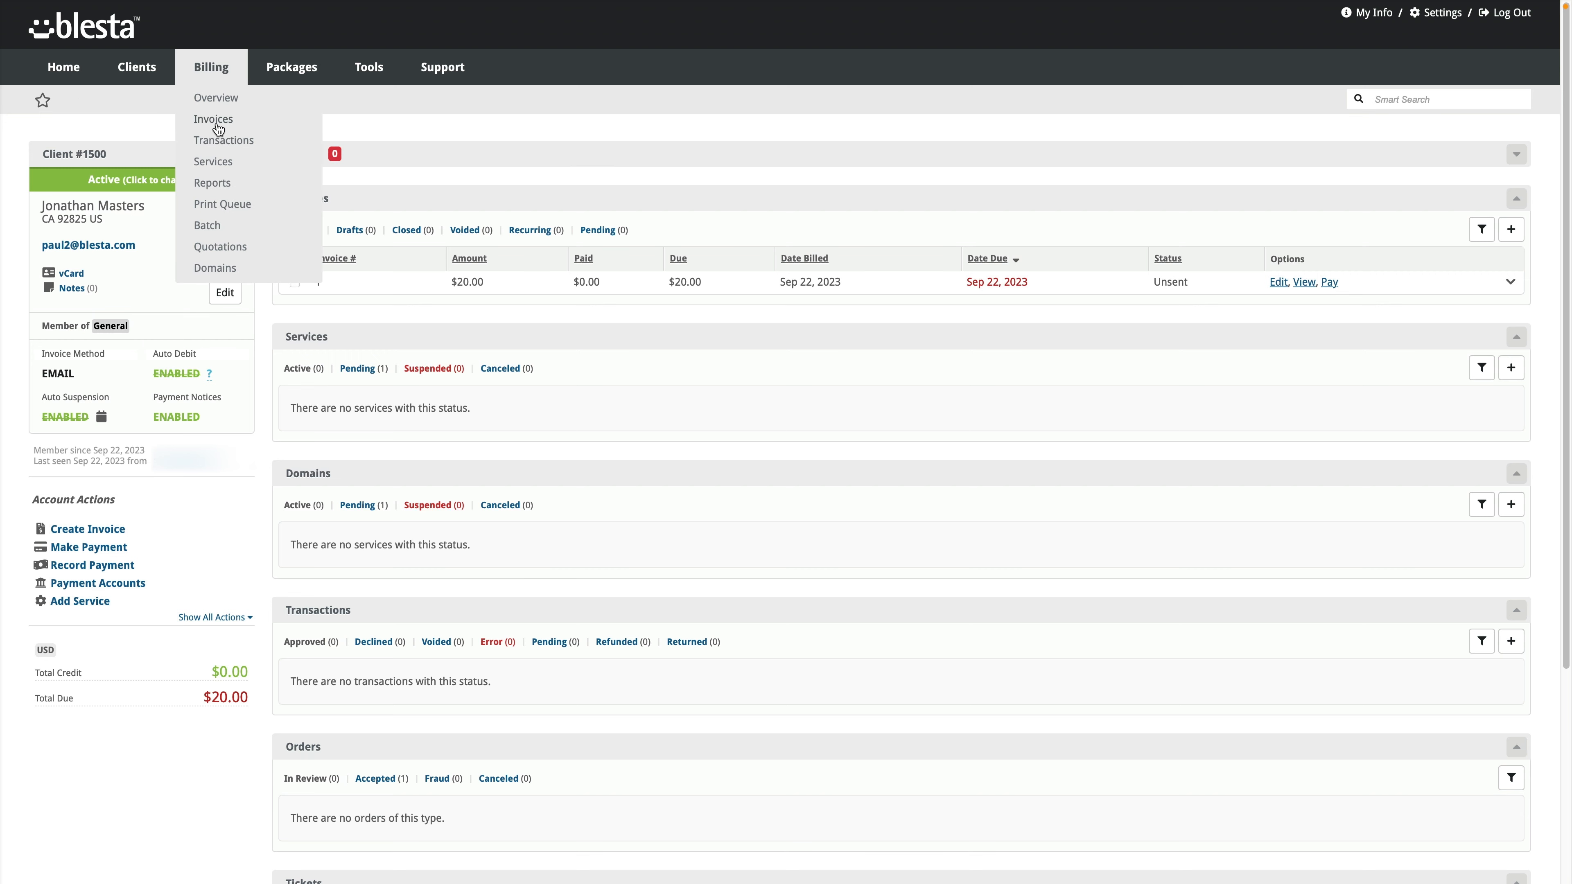
pyautogui.click(218, 97)
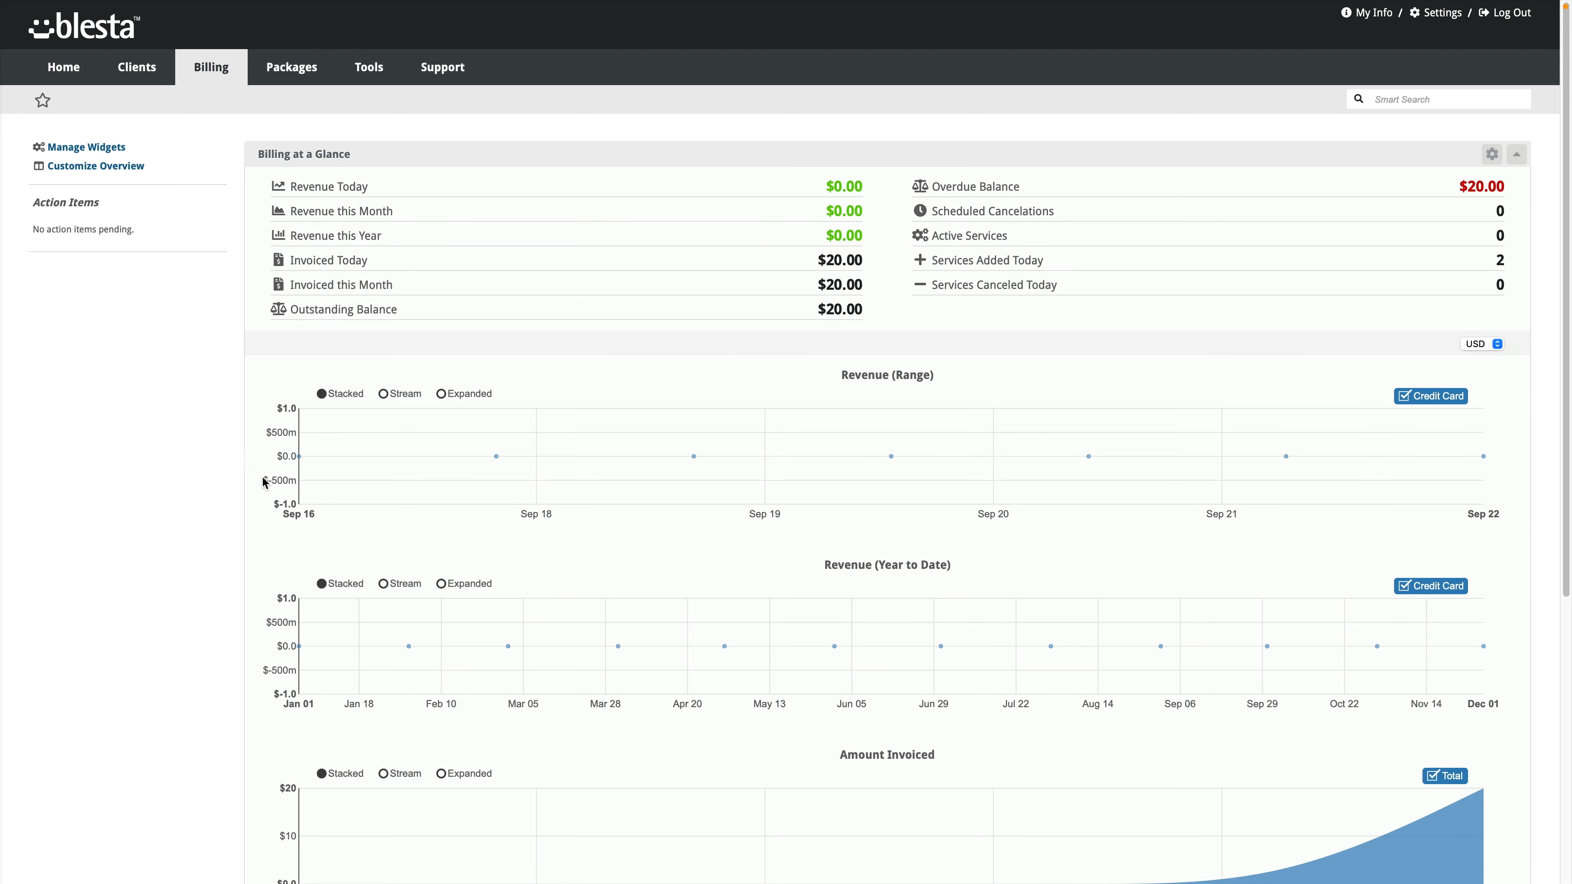
pyautogui.scroll(-5, 263, 480)
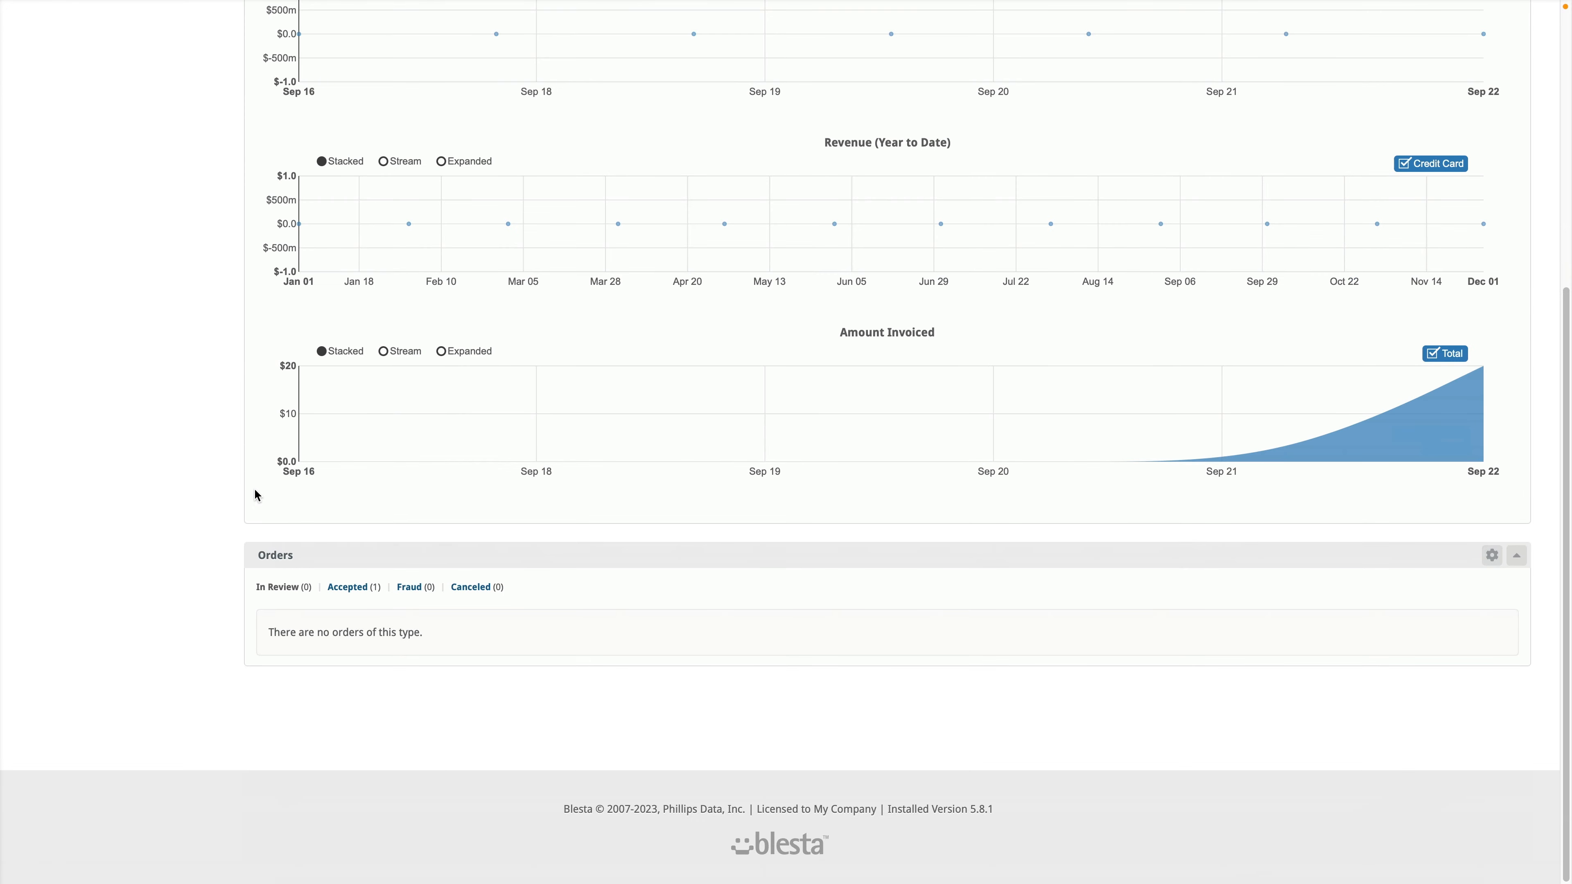
pyautogui.click(358, 593)
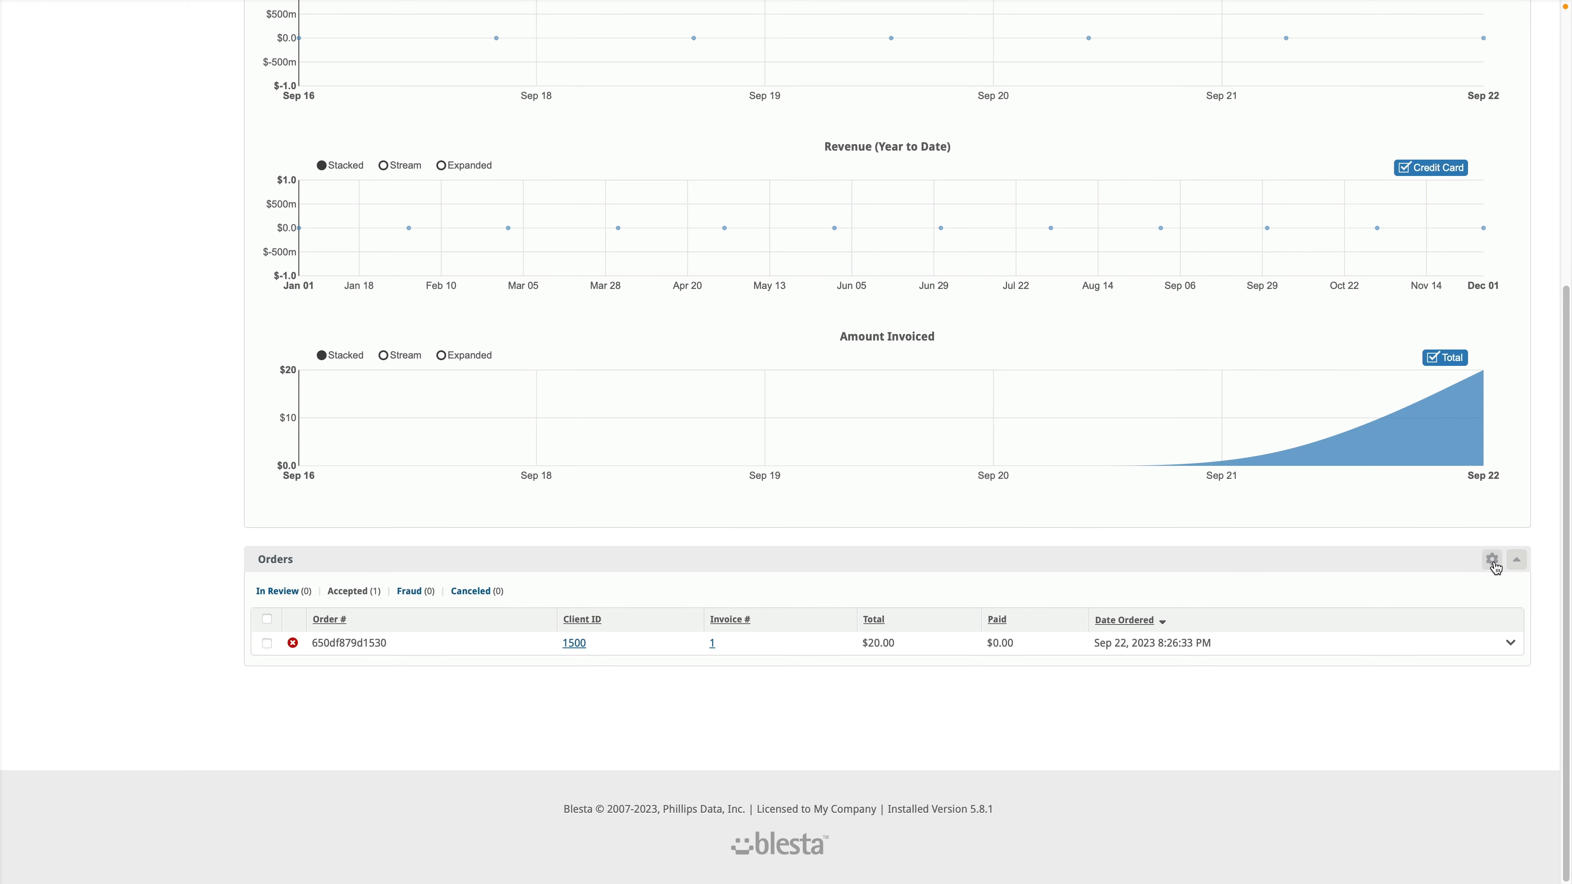
# Step: Set the Orders widget's Email notification to 'Always send' and update the settings
pyautogui.click(1492, 559)
pyautogui.scroll(-3, 508, 712)
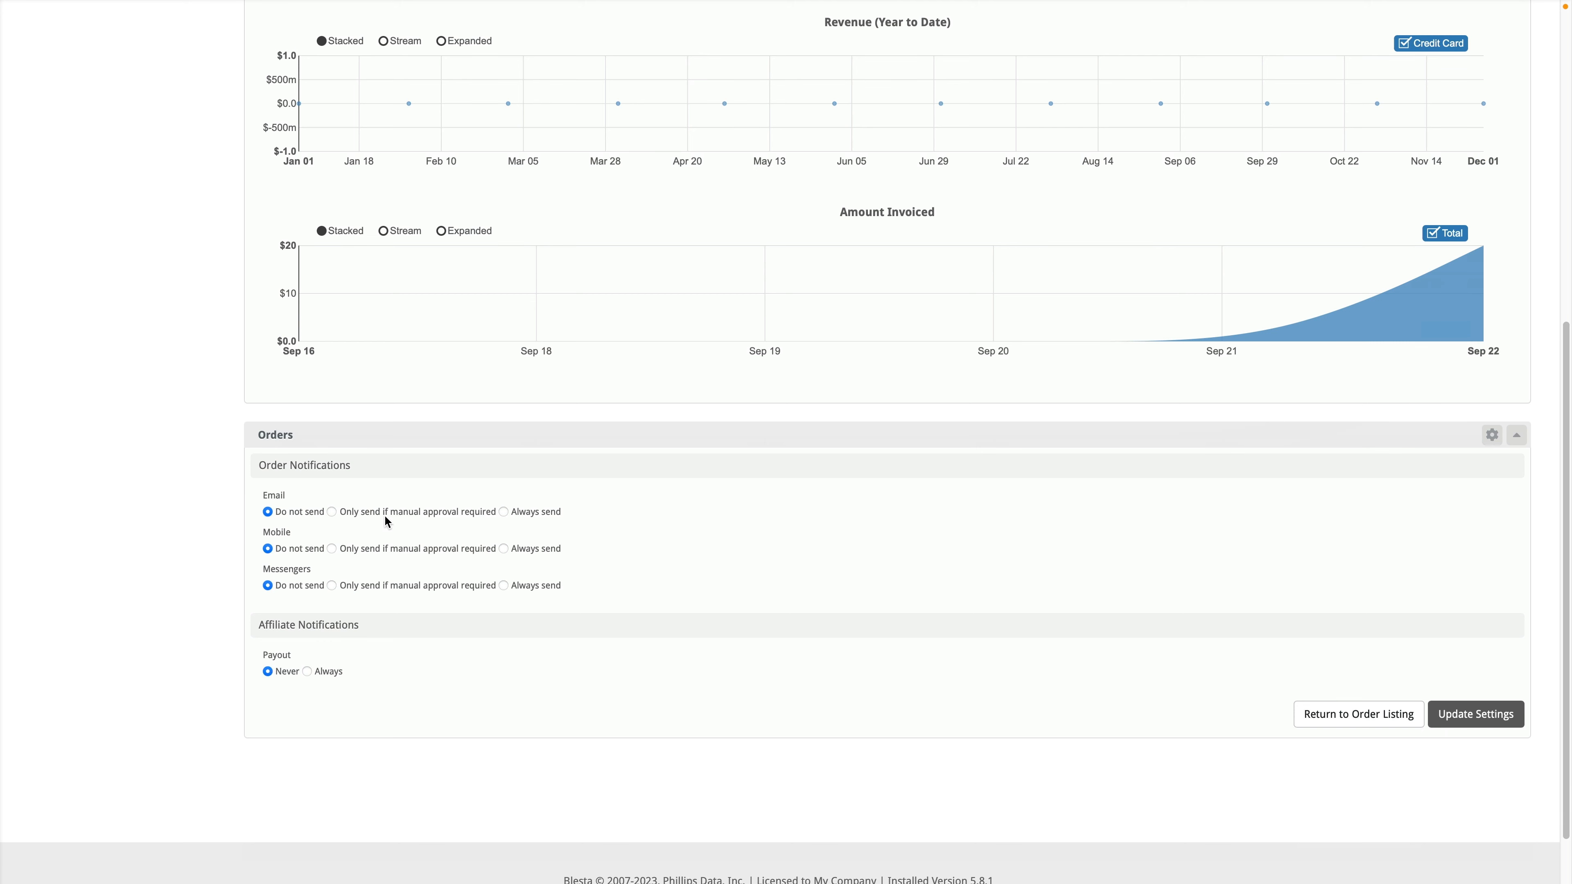
pyautogui.click(530, 518)
pyautogui.scroll(-1, 323, 601)
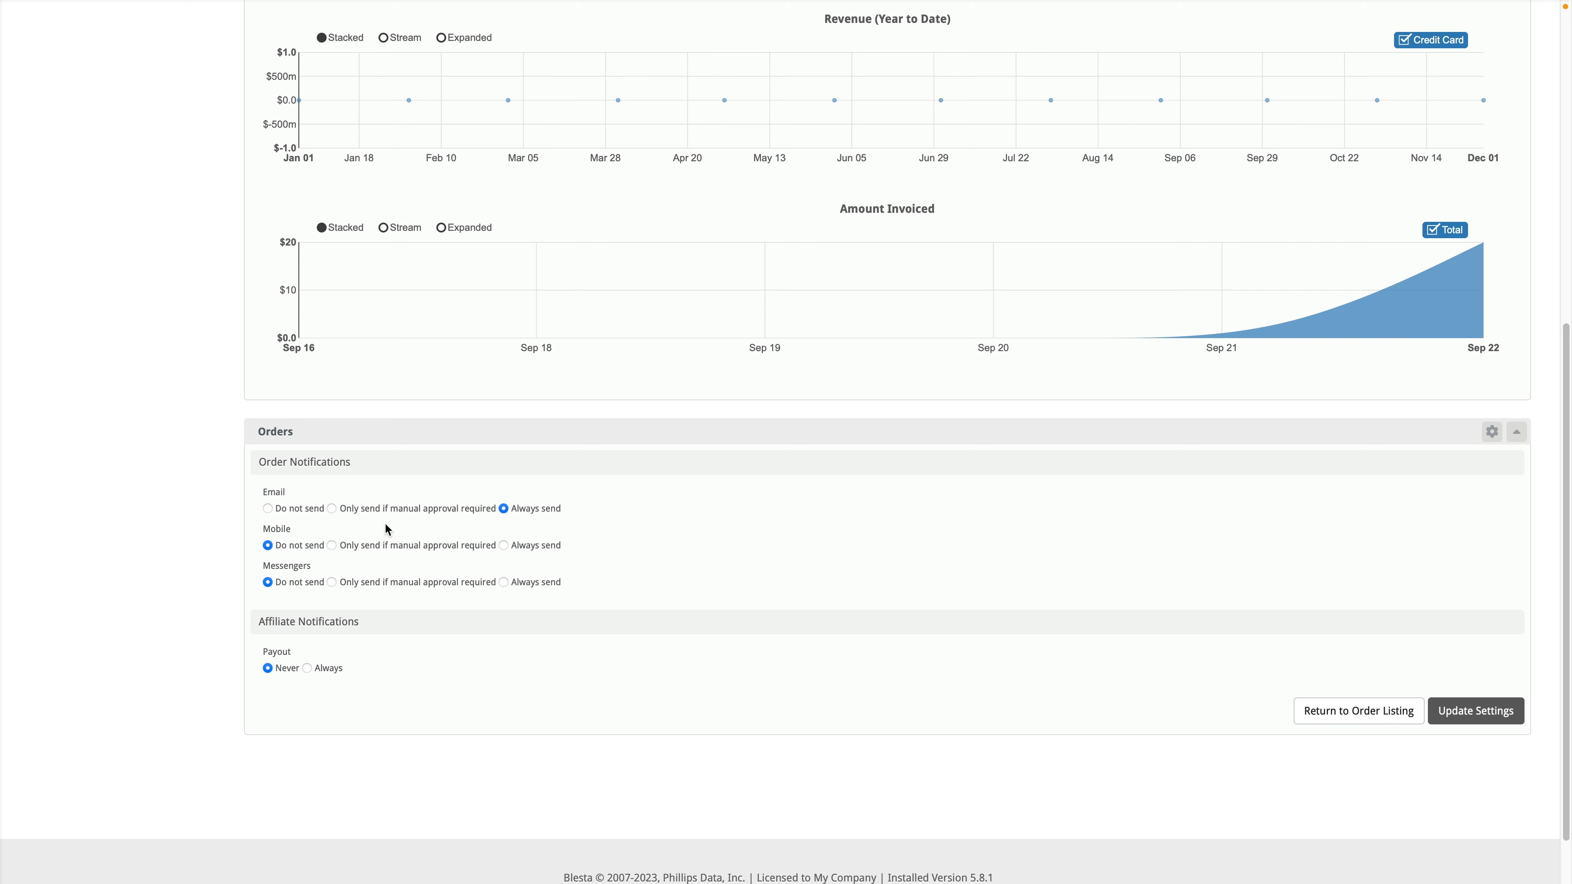
pyautogui.click(1475, 712)
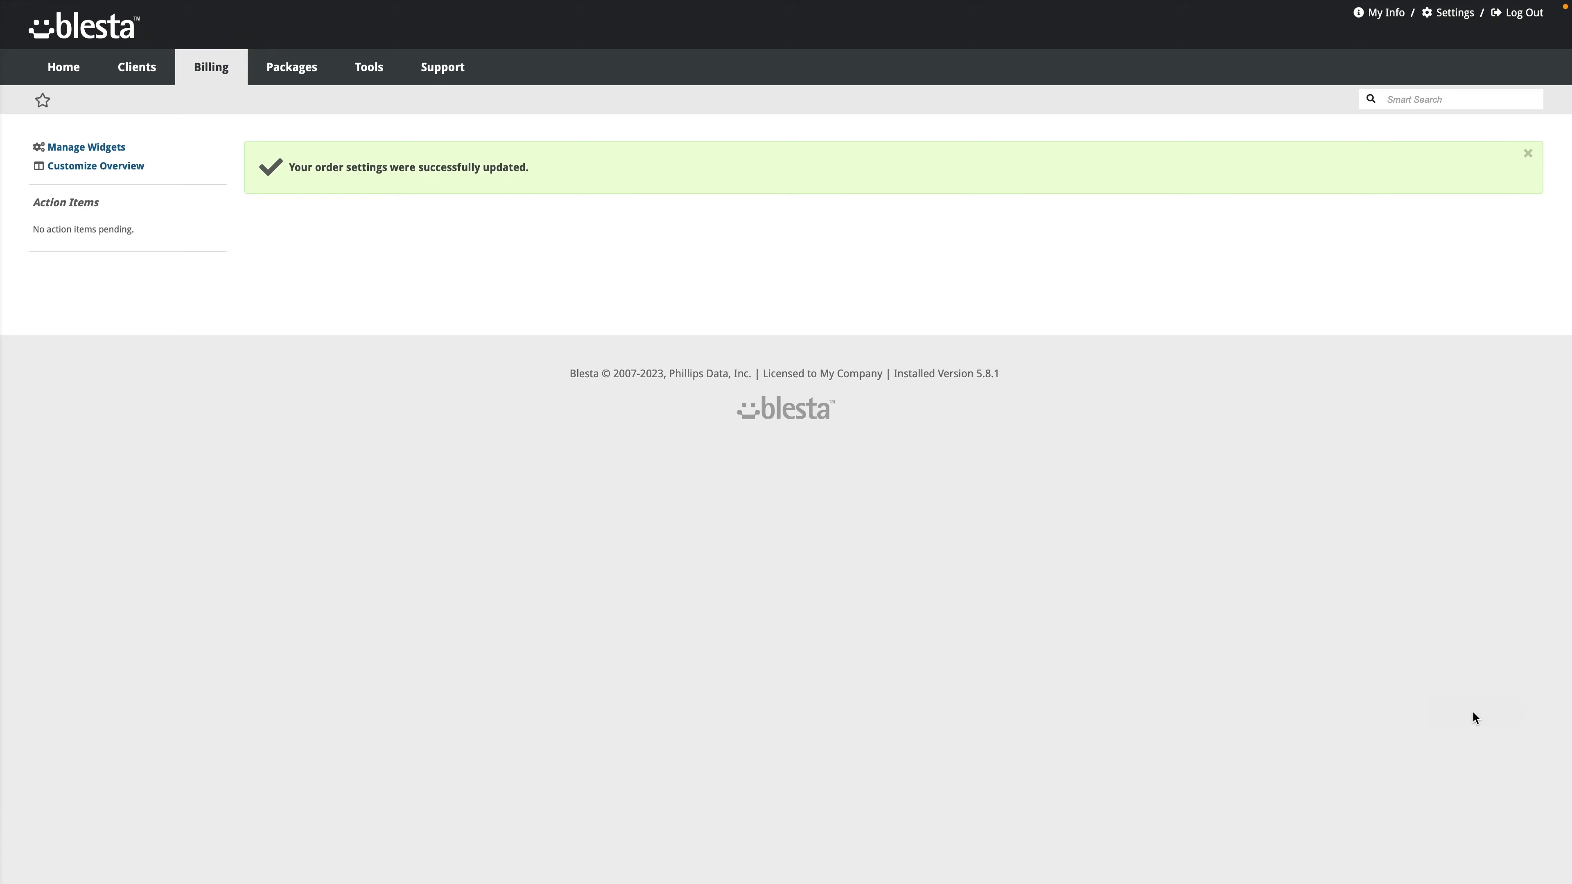
# Step: Check the accepted order's Mark as options, cancel without changes, then open the Clients list
pyautogui.scroll(-8, 406, 437)
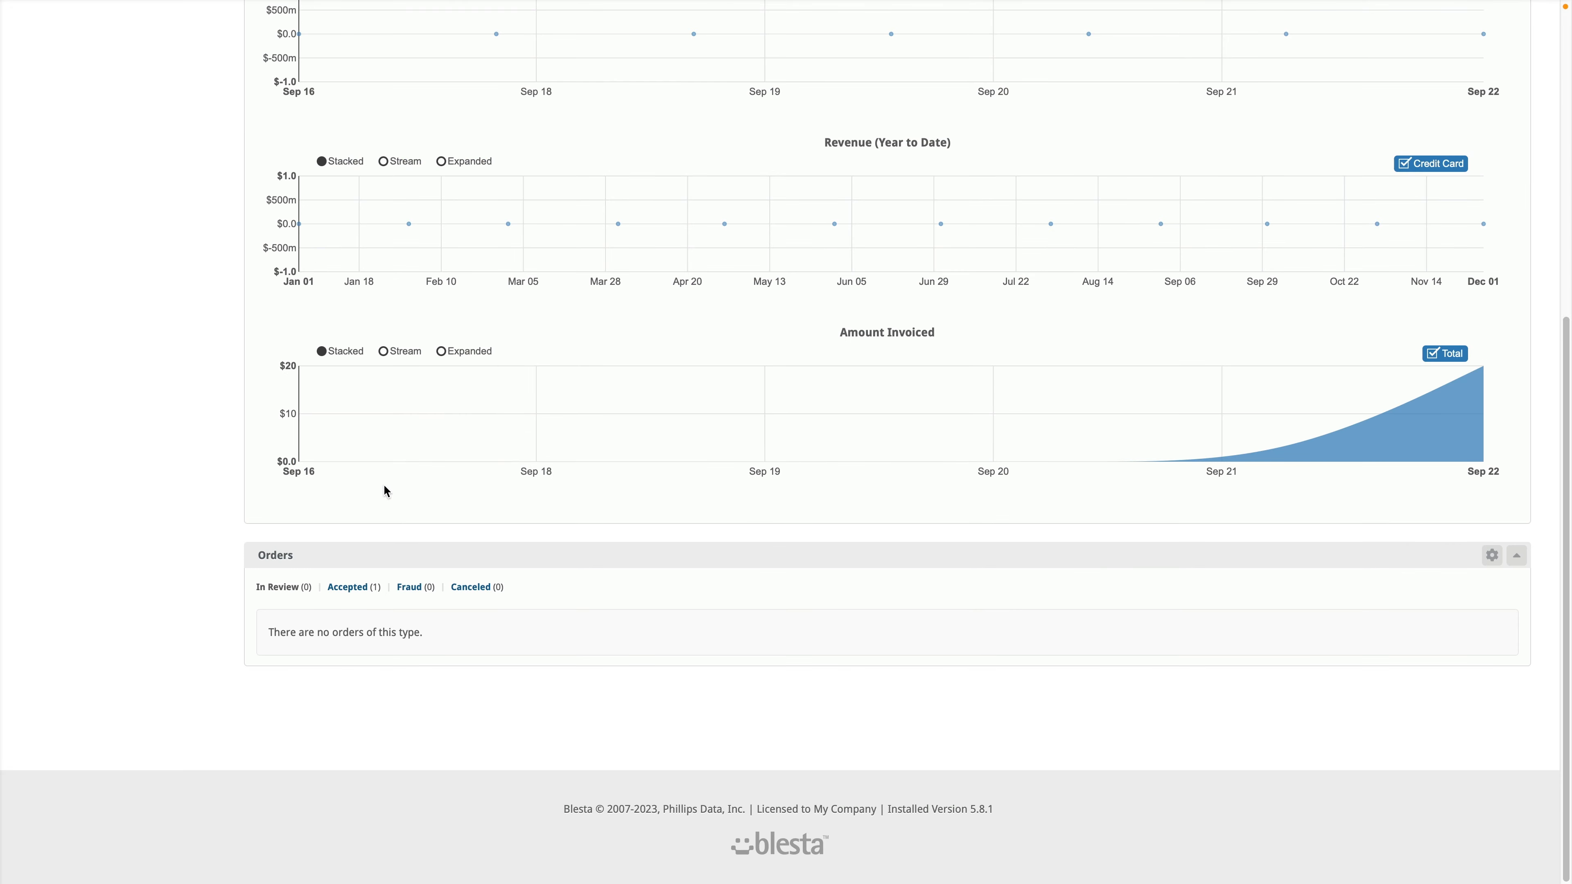
pyautogui.click(355, 588)
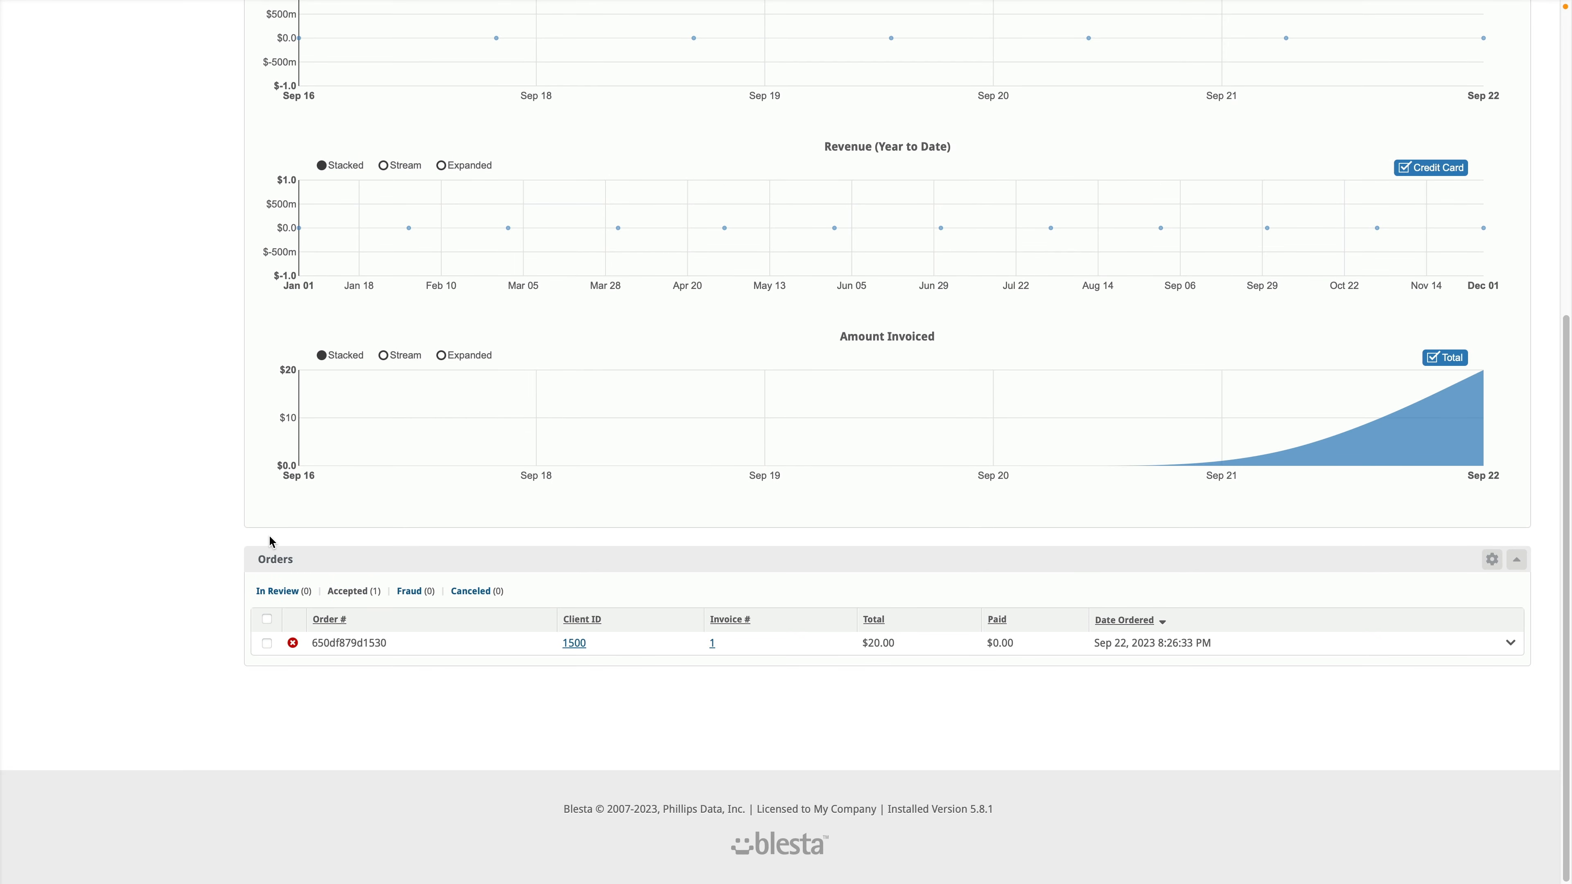
pyautogui.click(271, 645)
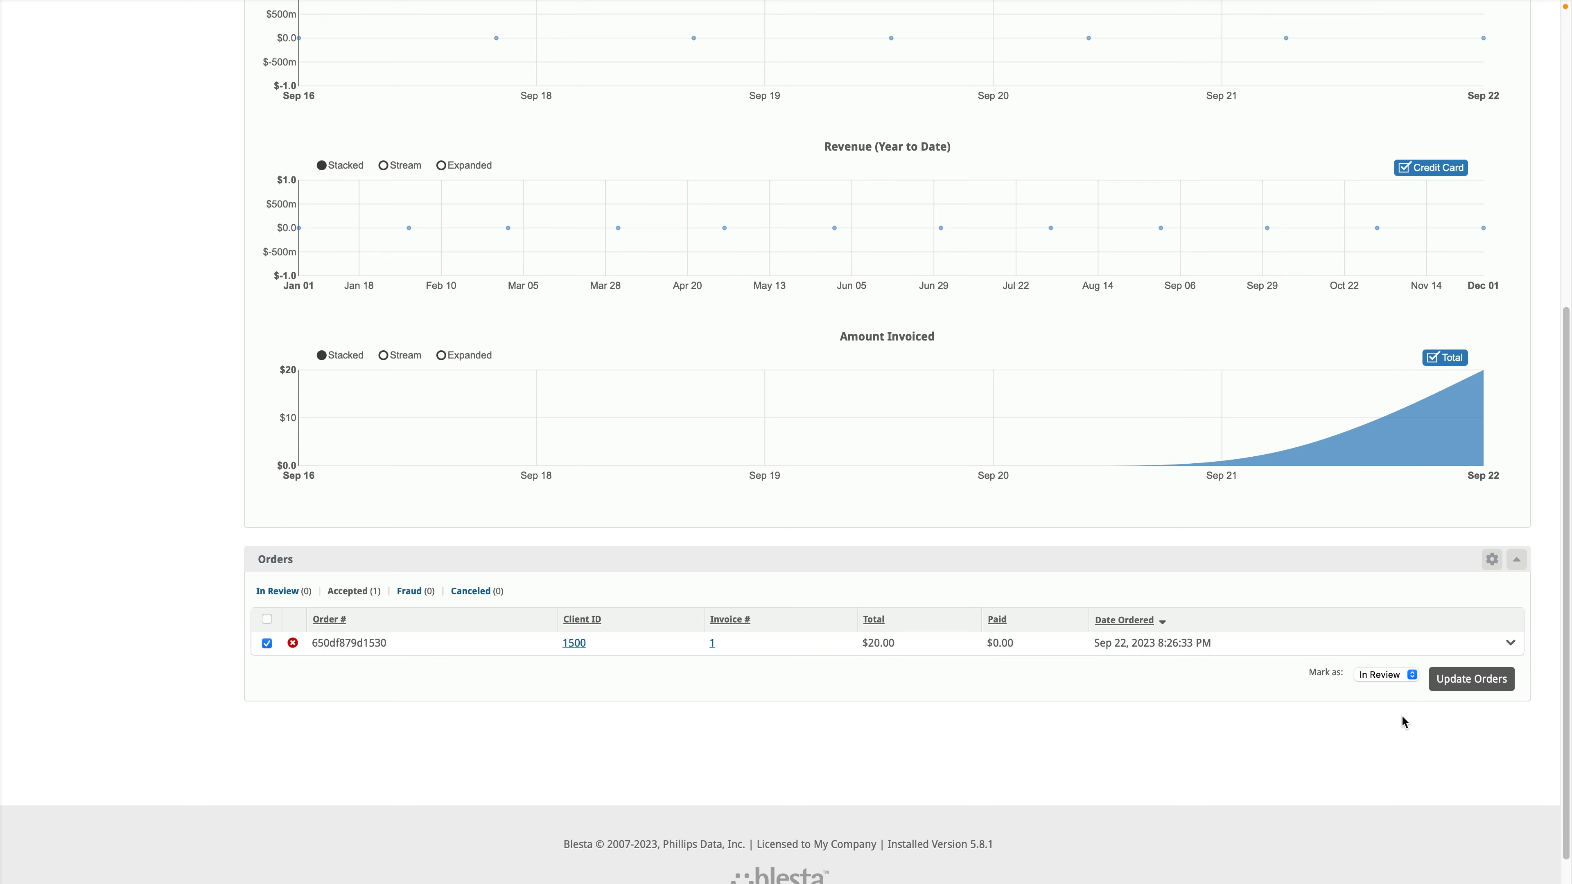
pyautogui.click(1403, 676)
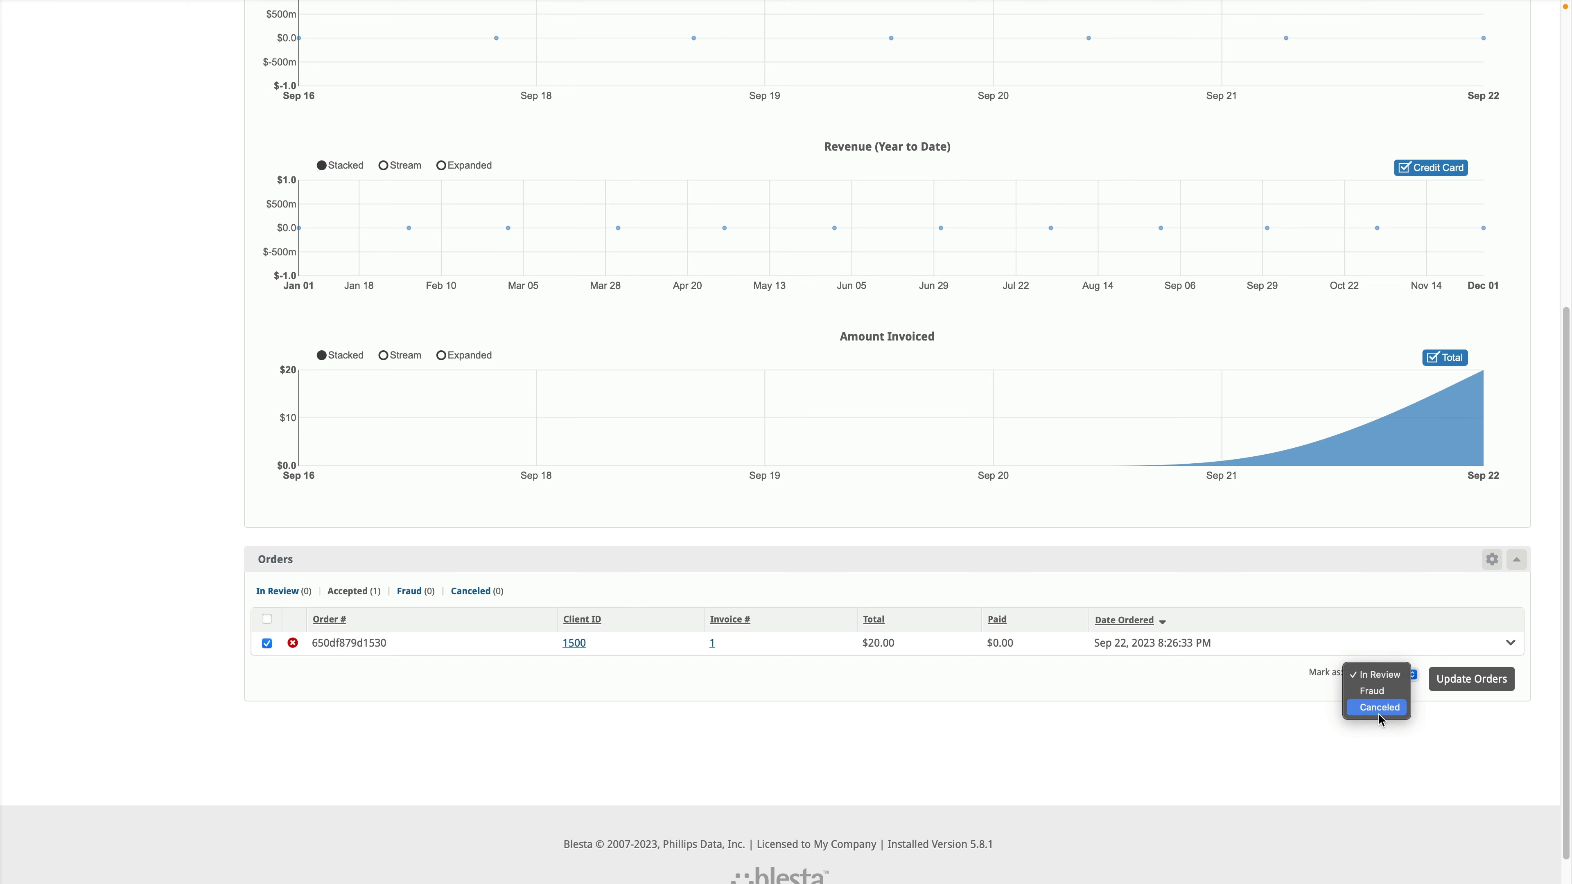
pyautogui.click(1351, 772)
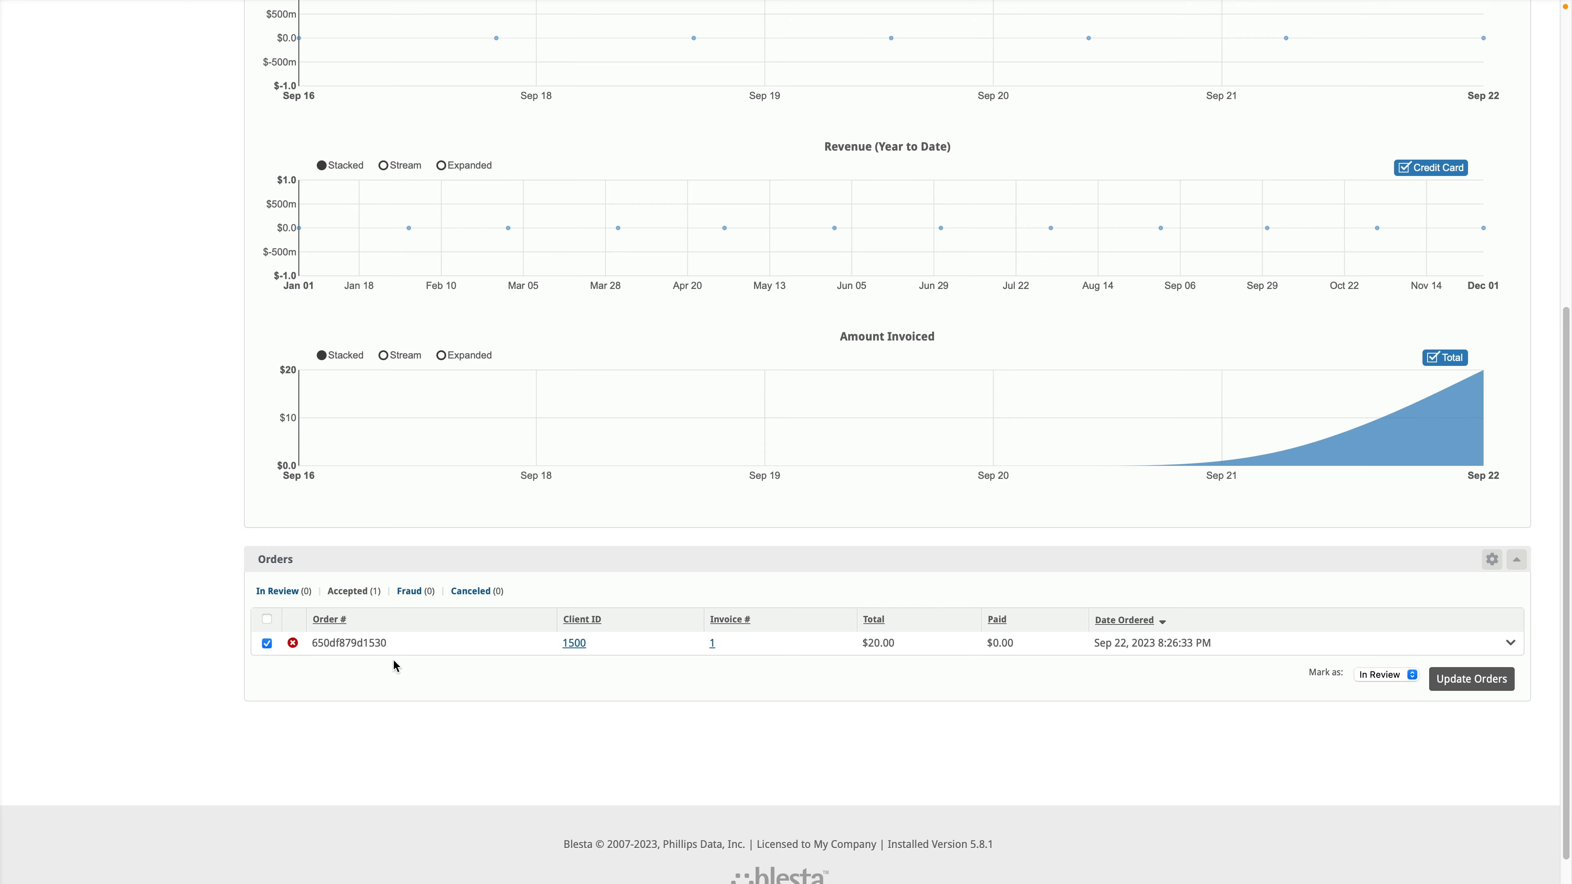
pyautogui.click(266, 643)
pyautogui.scroll(10, 293, 704)
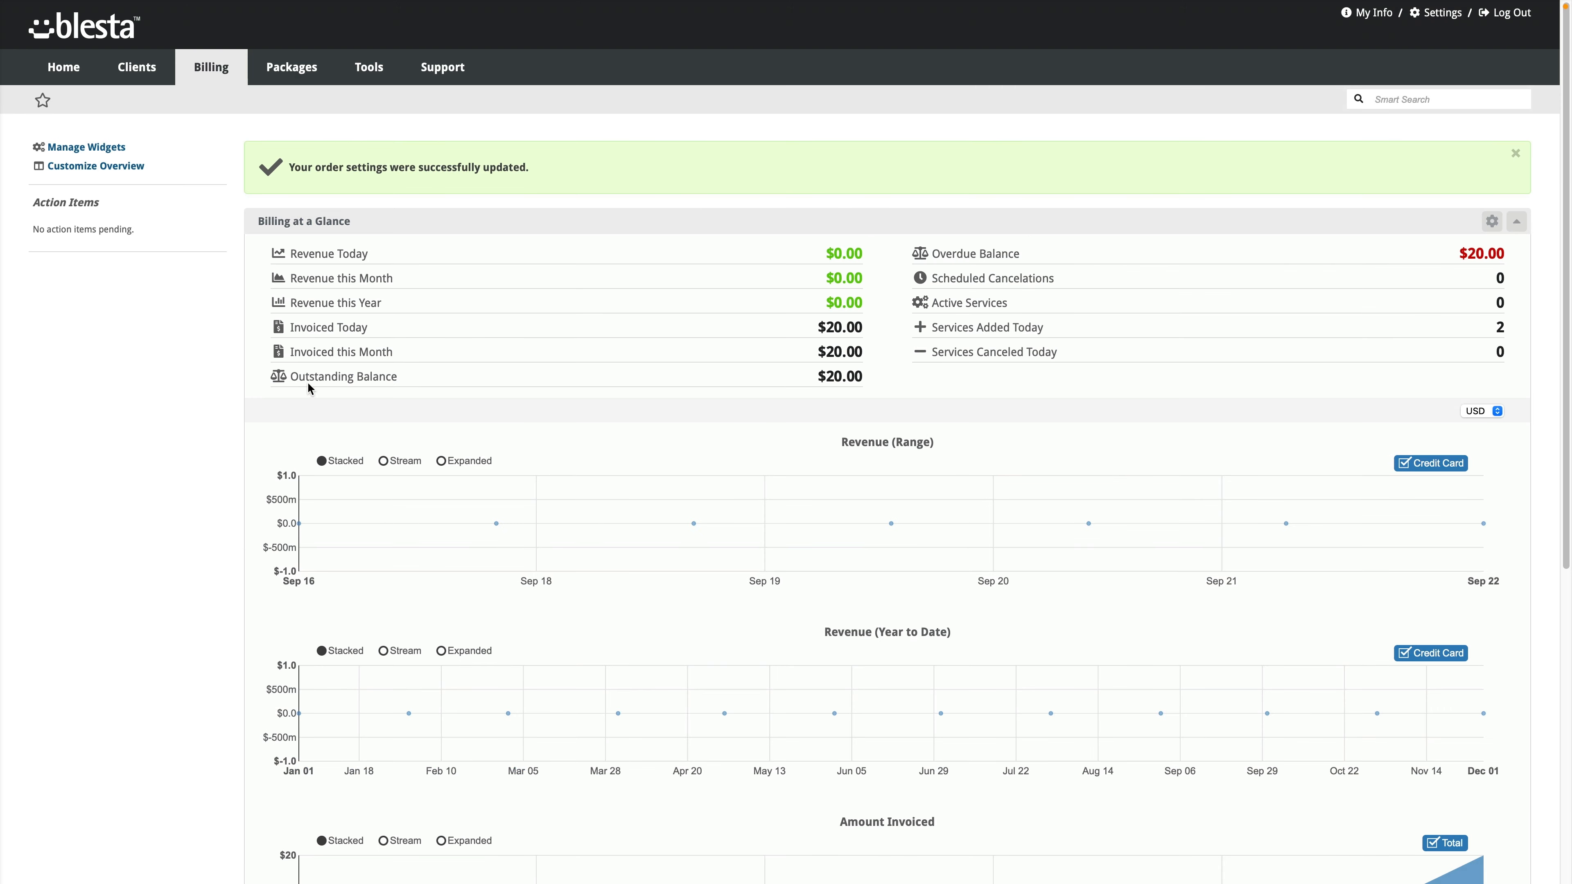
pyautogui.click(144, 99)
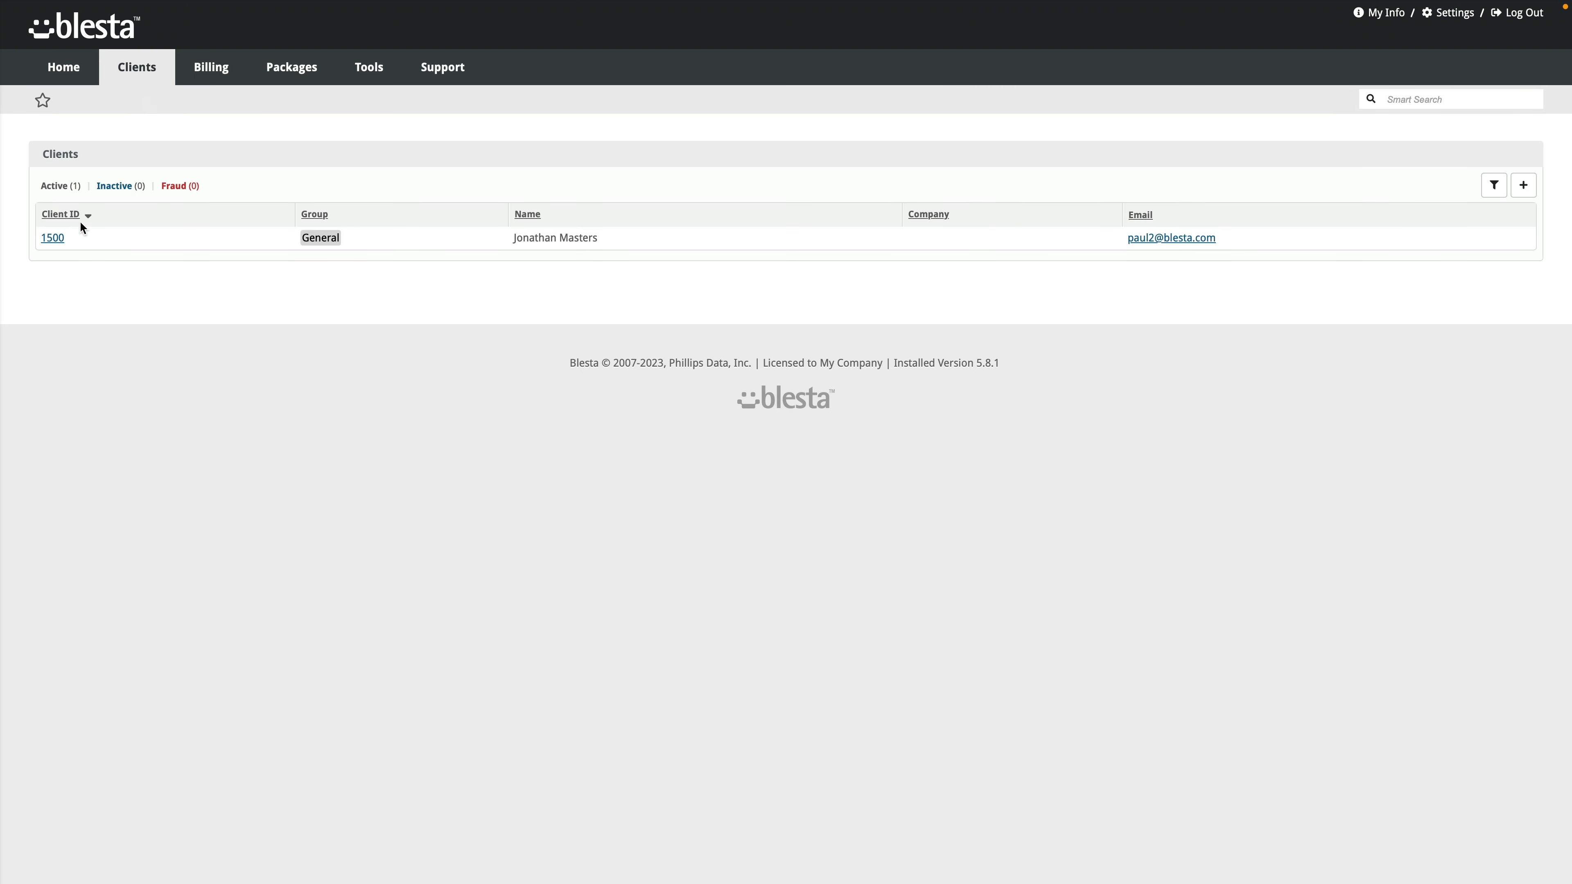
# Step: Record a $20.00 Check payment, number 12345, against client 1500's open invoice
pyautogui.click(52, 239)
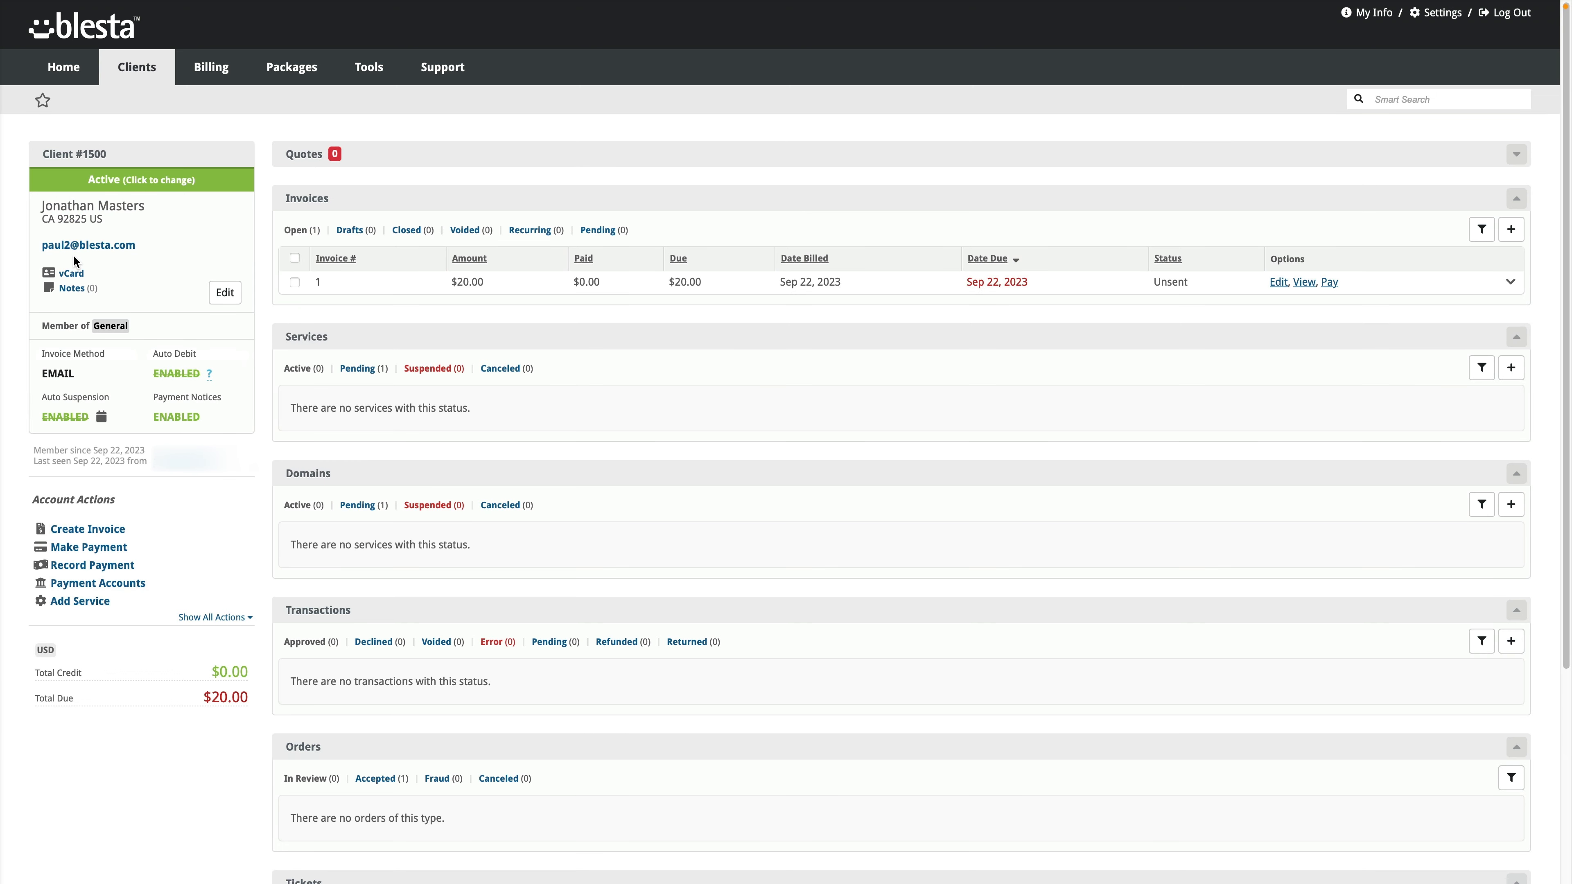
pyautogui.click(1329, 282)
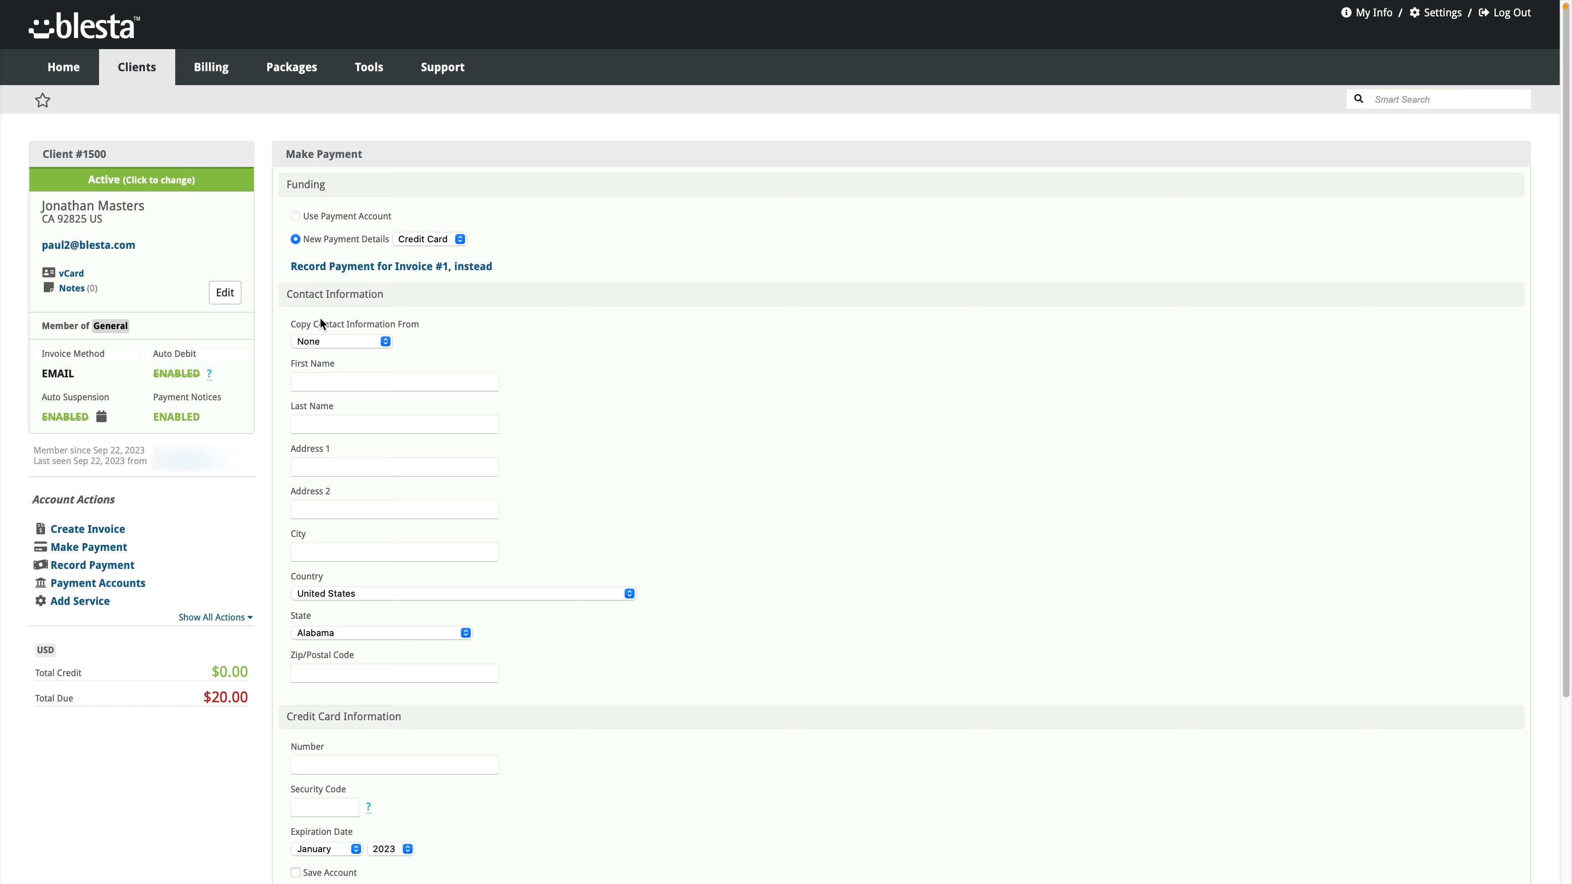
pyautogui.click(417, 268)
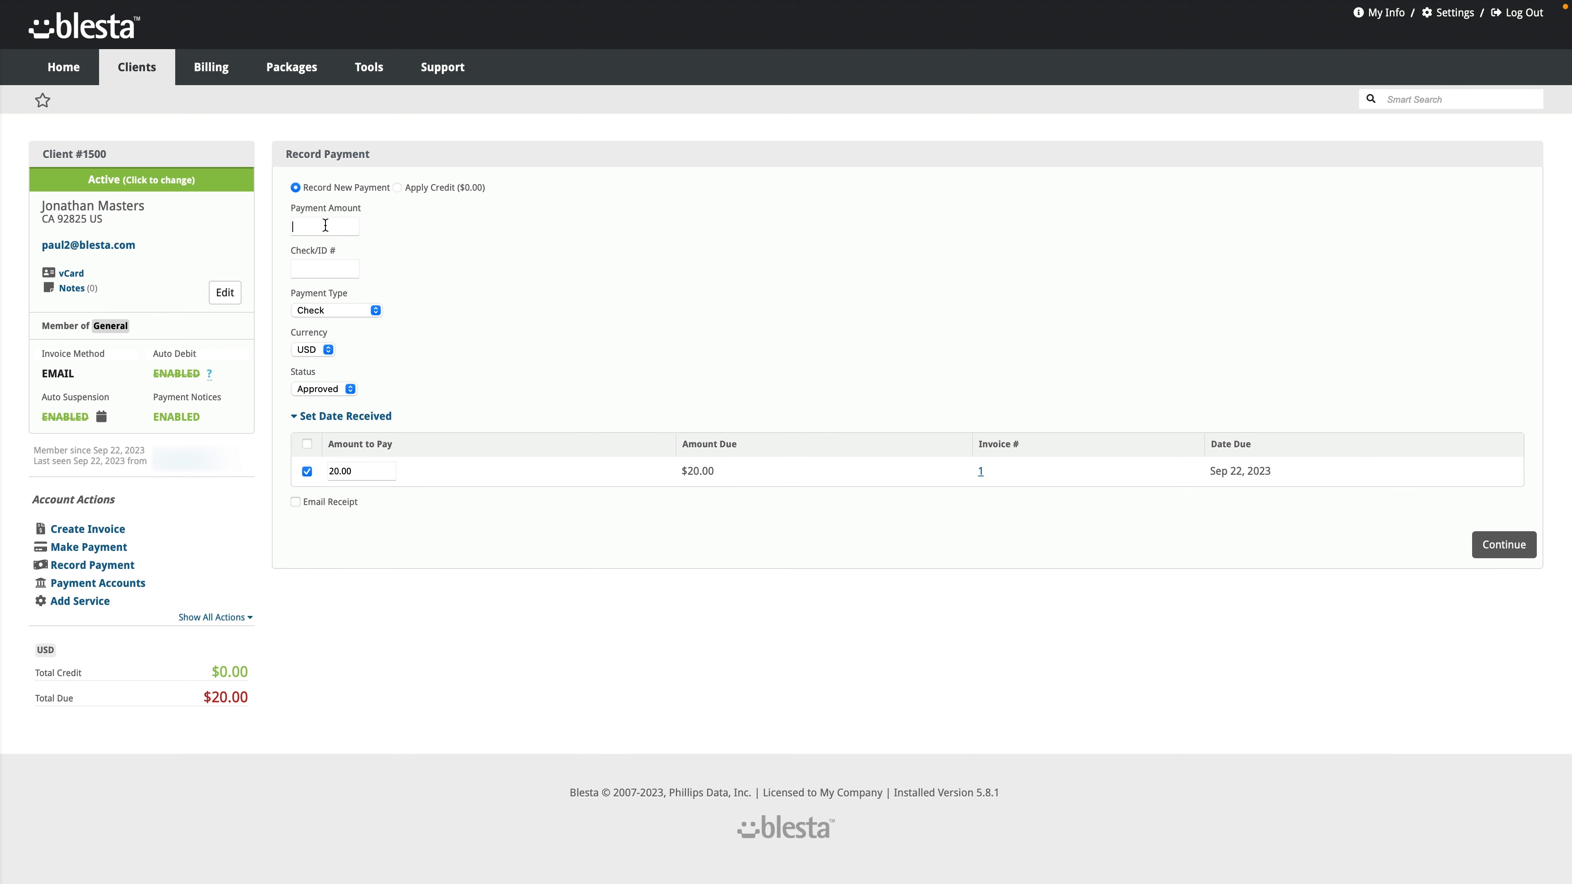
pyautogui.write('20')
pyautogui.click(362, 311)
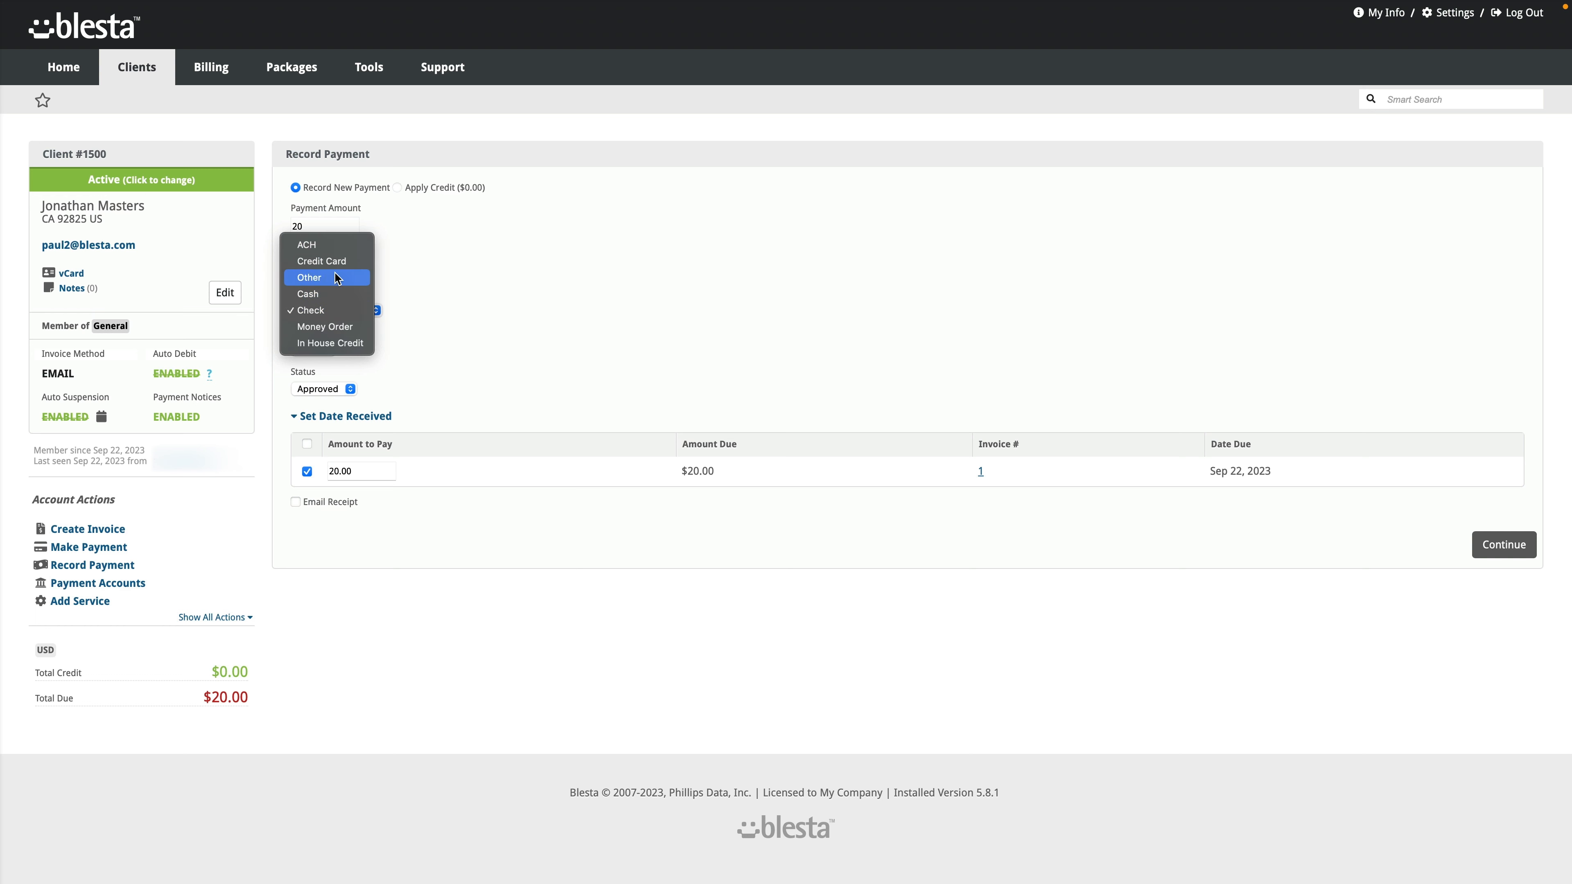
pyautogui.click(453, 318)
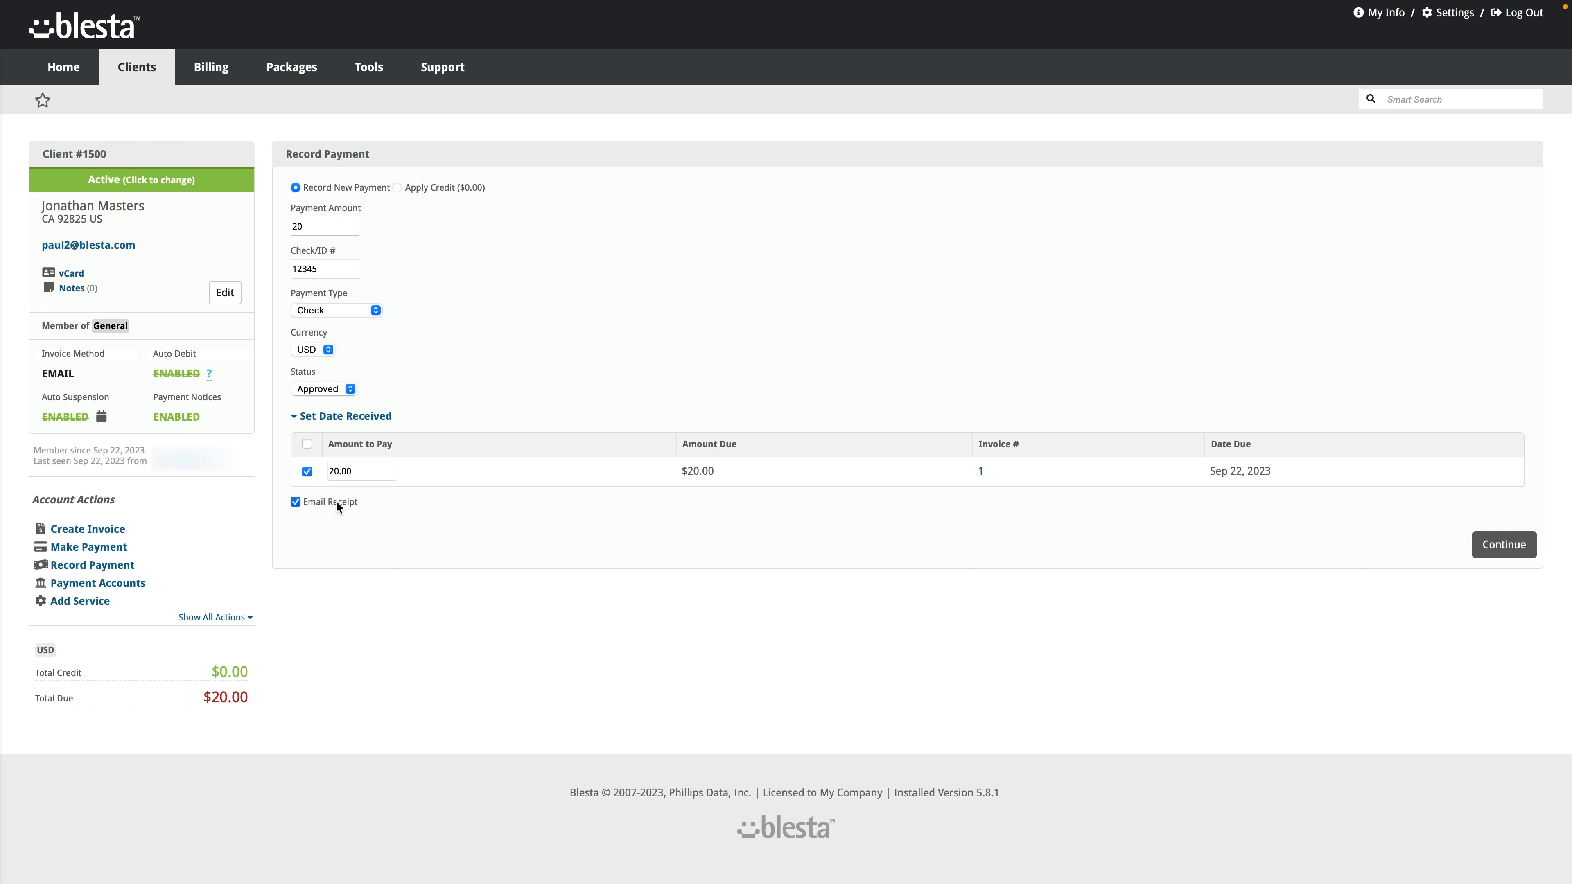
pyautogui.click(1518, 546)
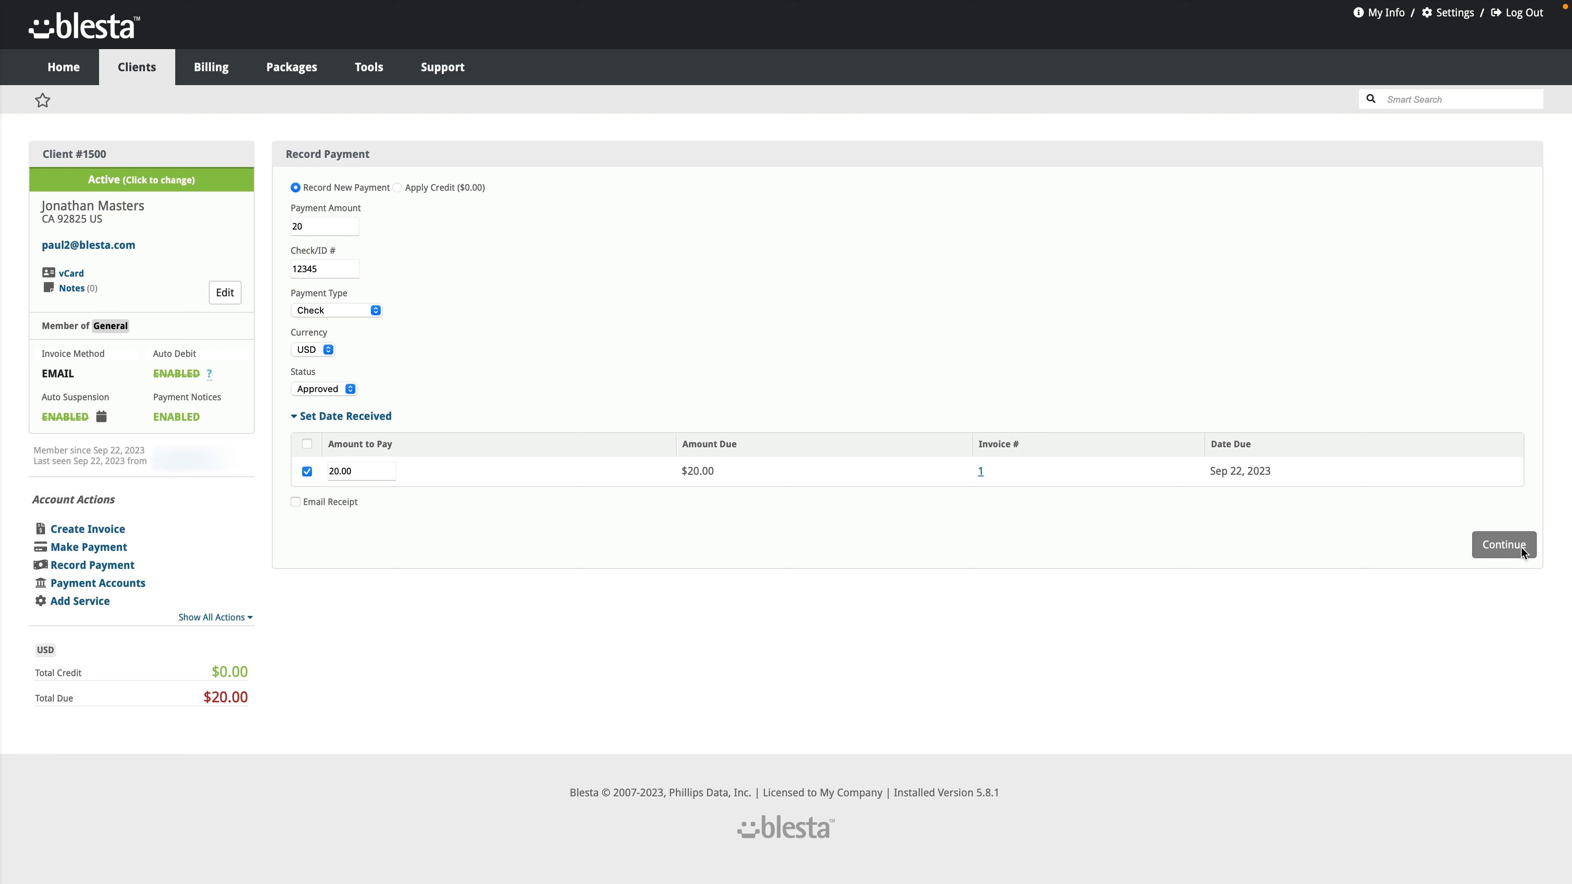
pyautogui.click(1483, 399)
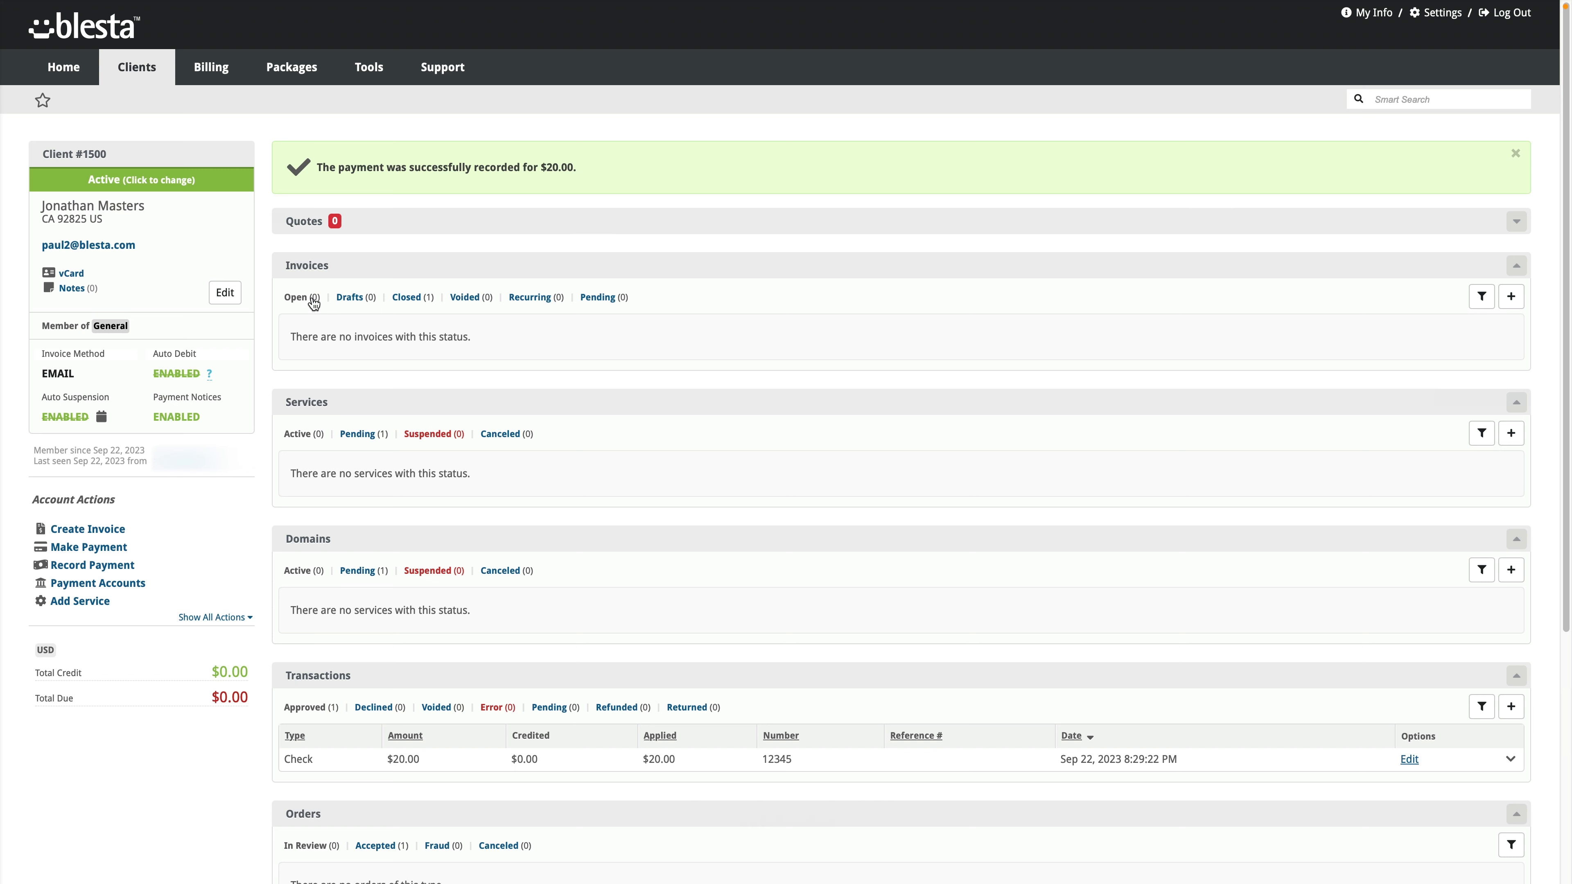
pyautogui.click(411, 299)
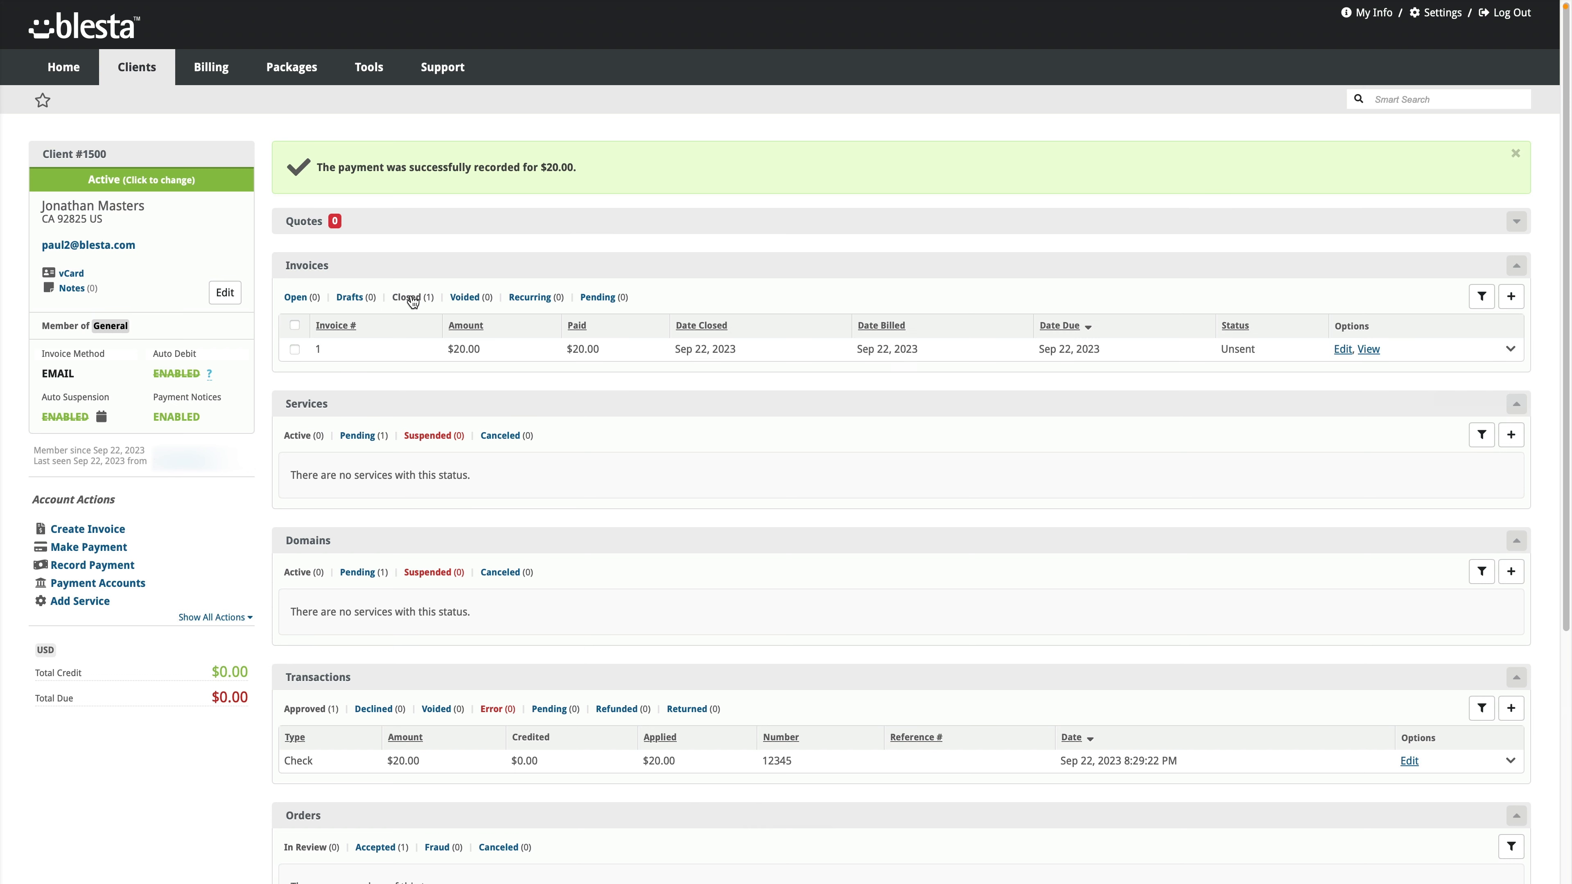
pyautogui.click(295, 299)
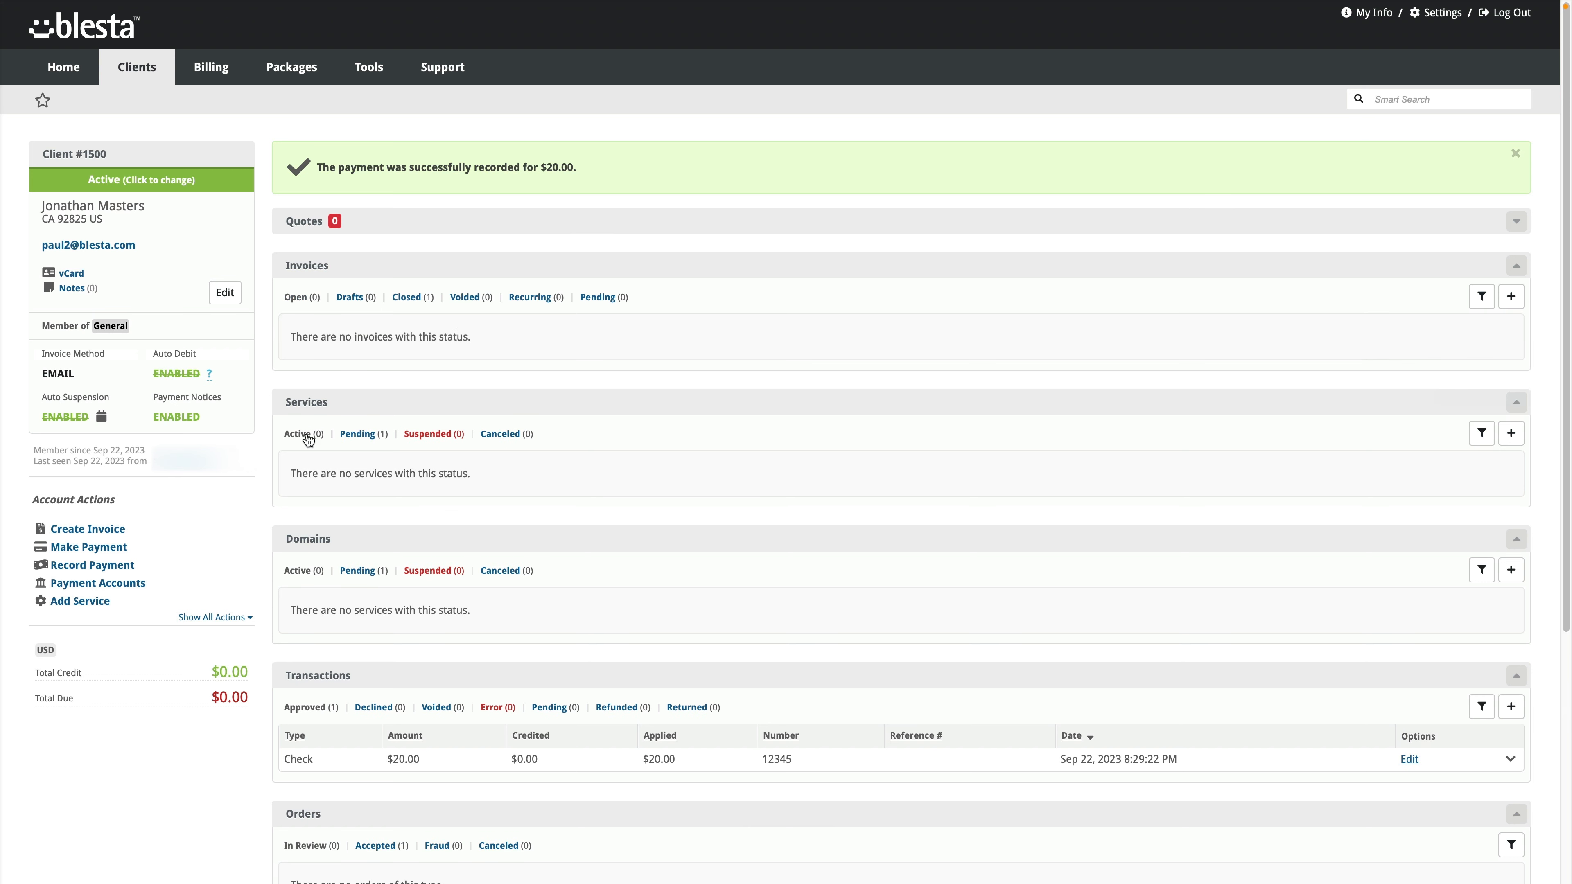
pyautogui.click(360, 437)
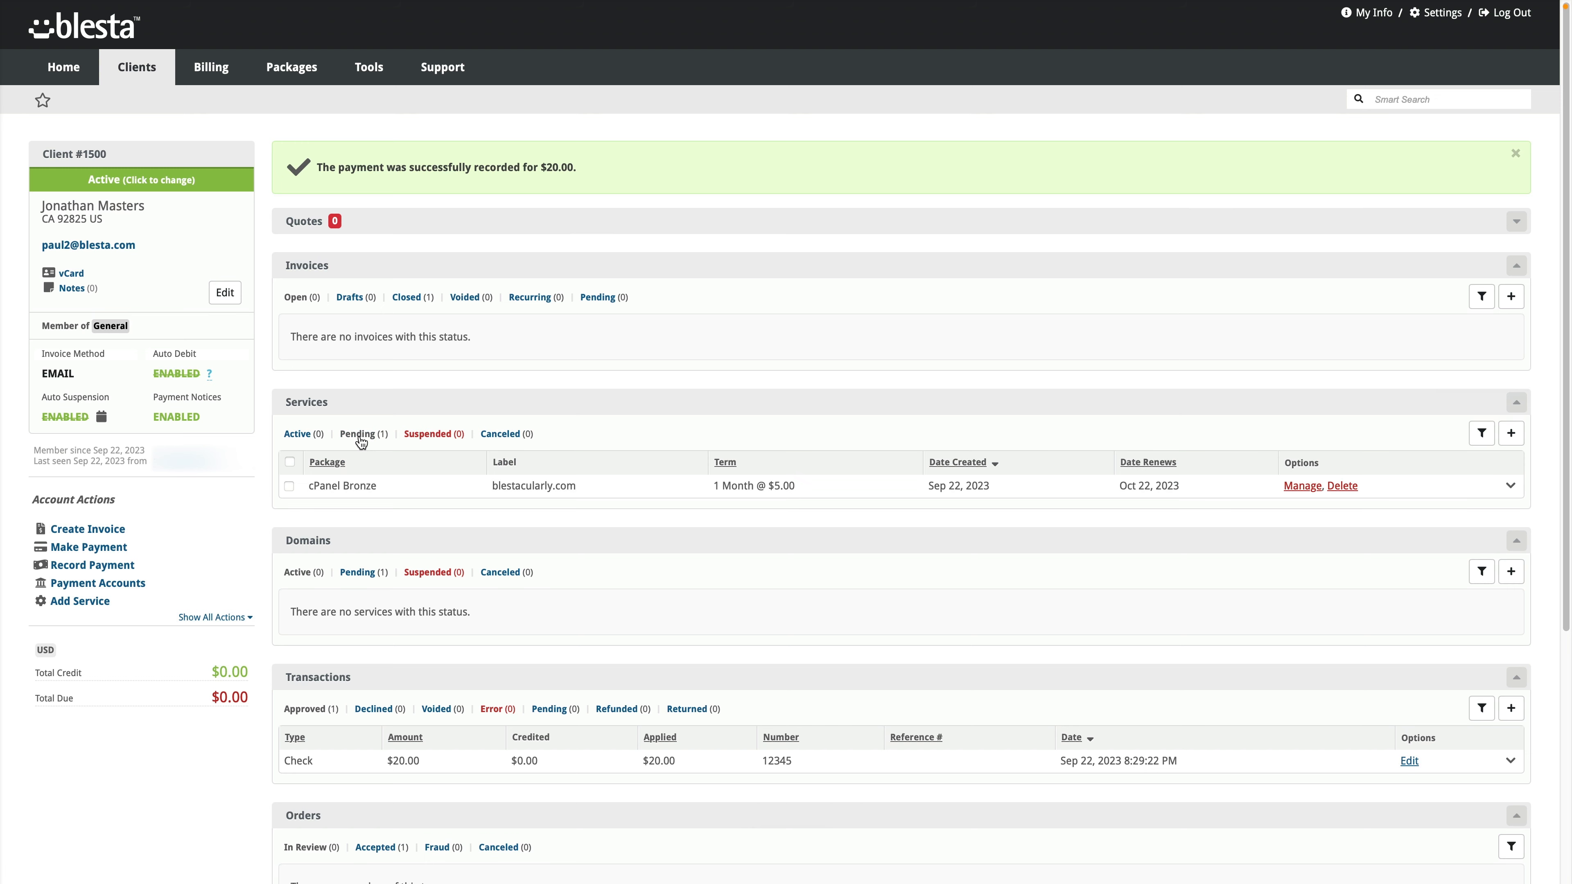
pyautogui.click(408, 491)
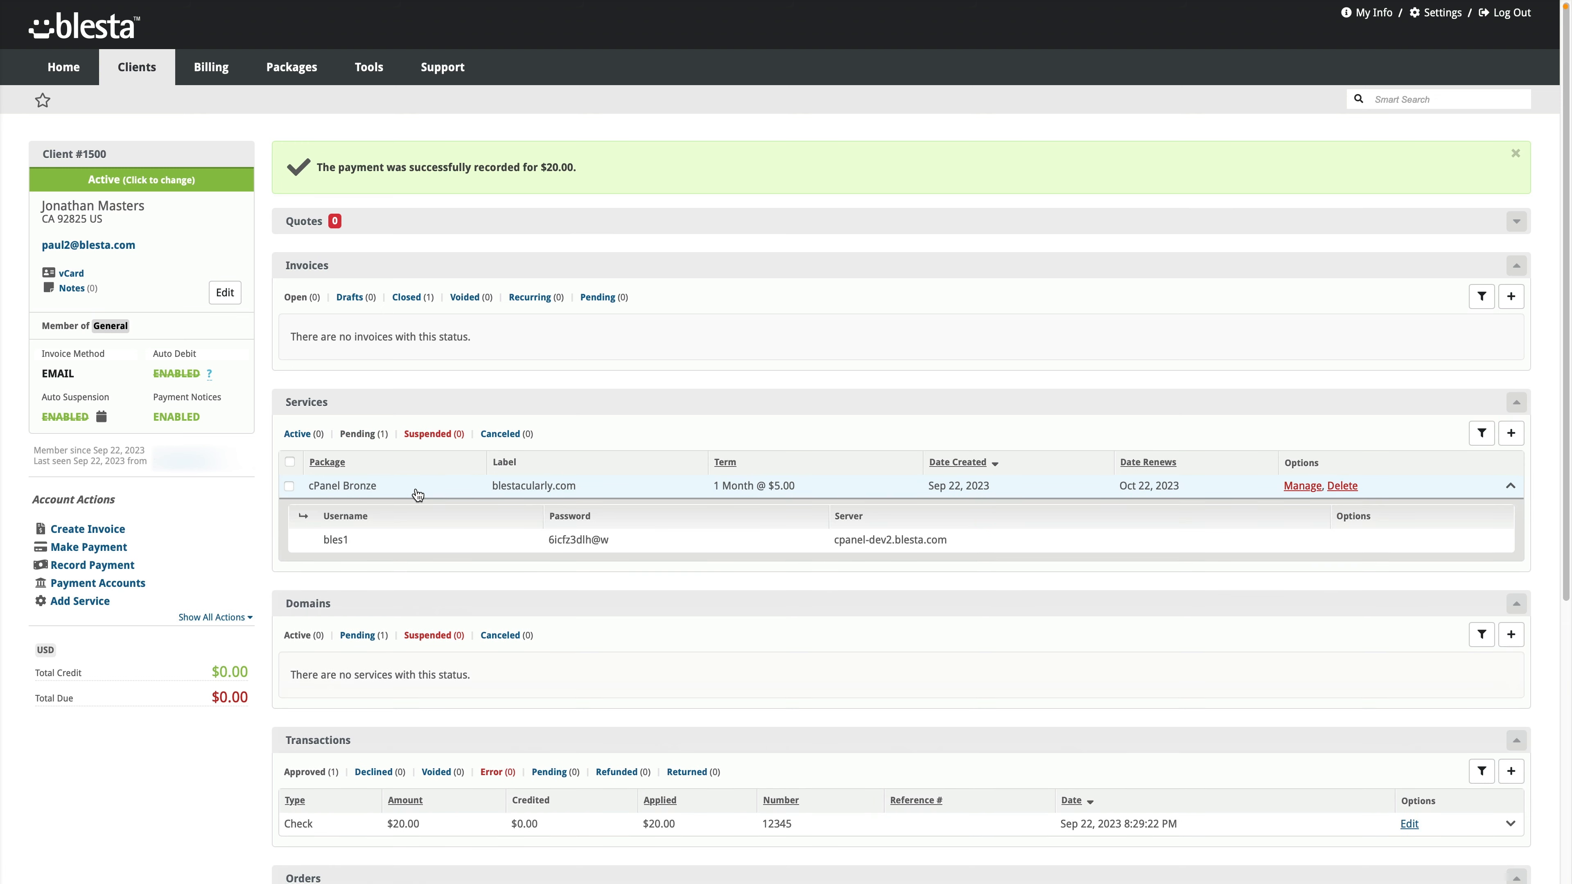
pyautogui.click(416, 493)
pyautogui.click(297, 434)
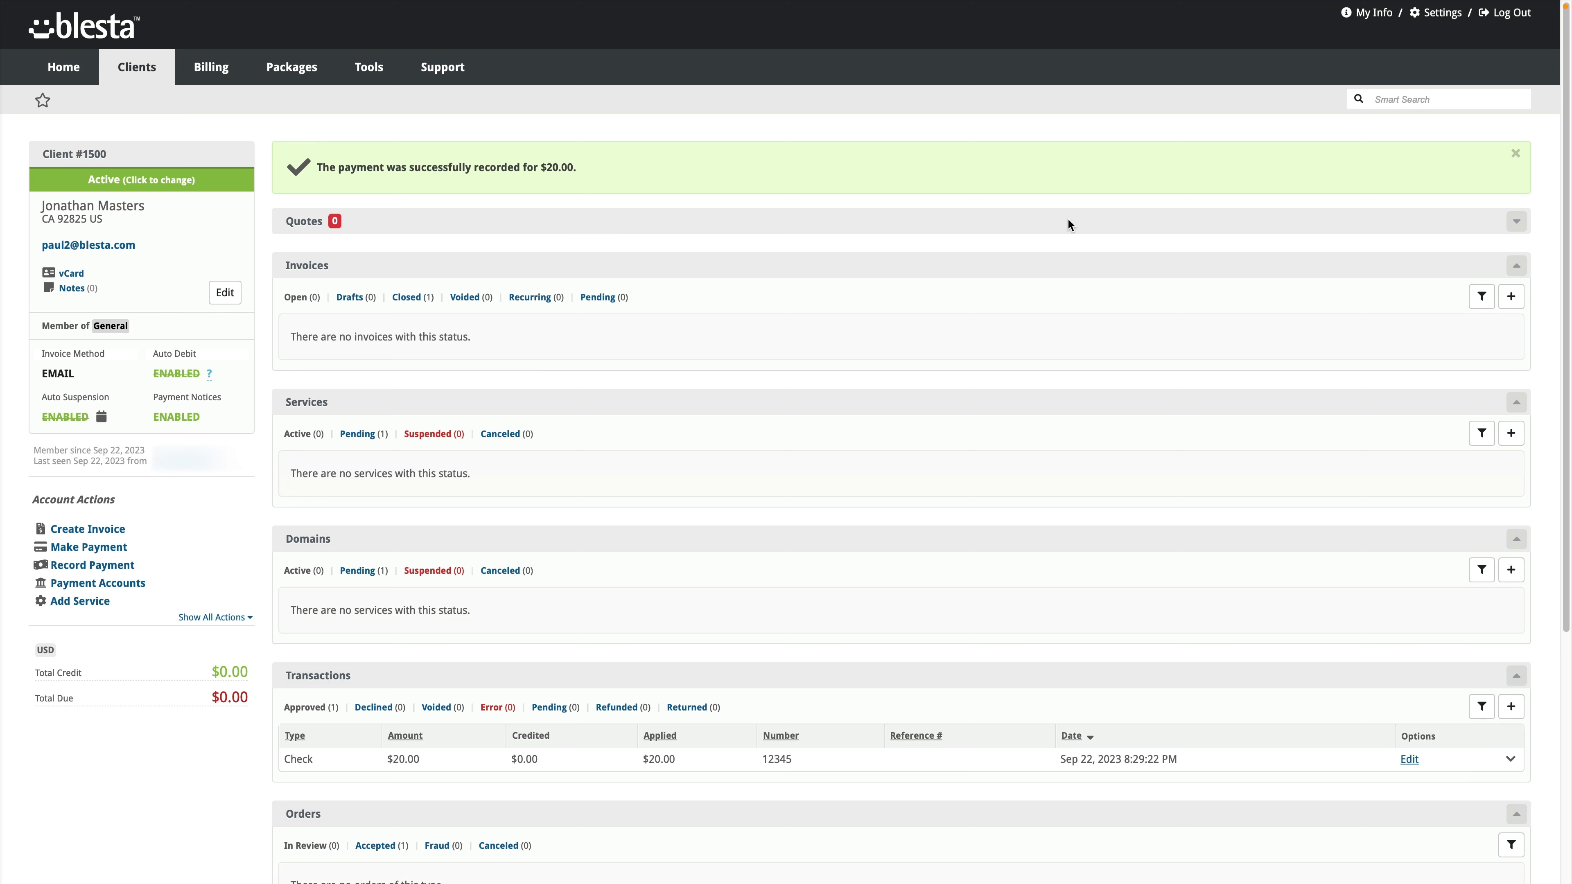
# Step: Run all scheduled cron tasks manually from the System Automation settings
pyautogui.click(1442, 21)
pyautogui.click(197, 186)
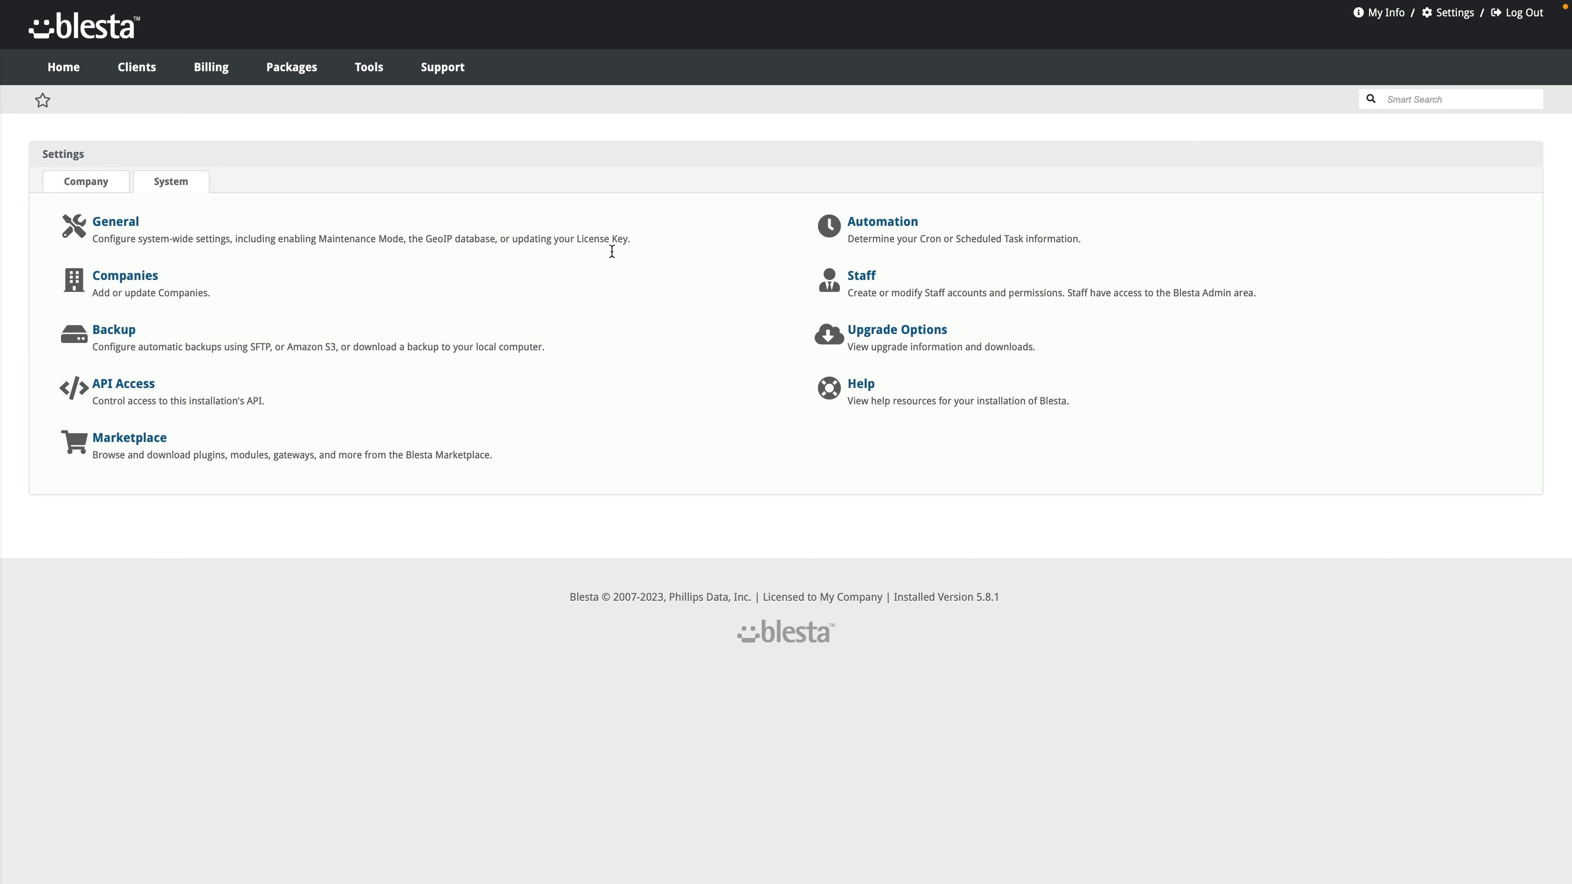
pyautogui.click(895, 227)
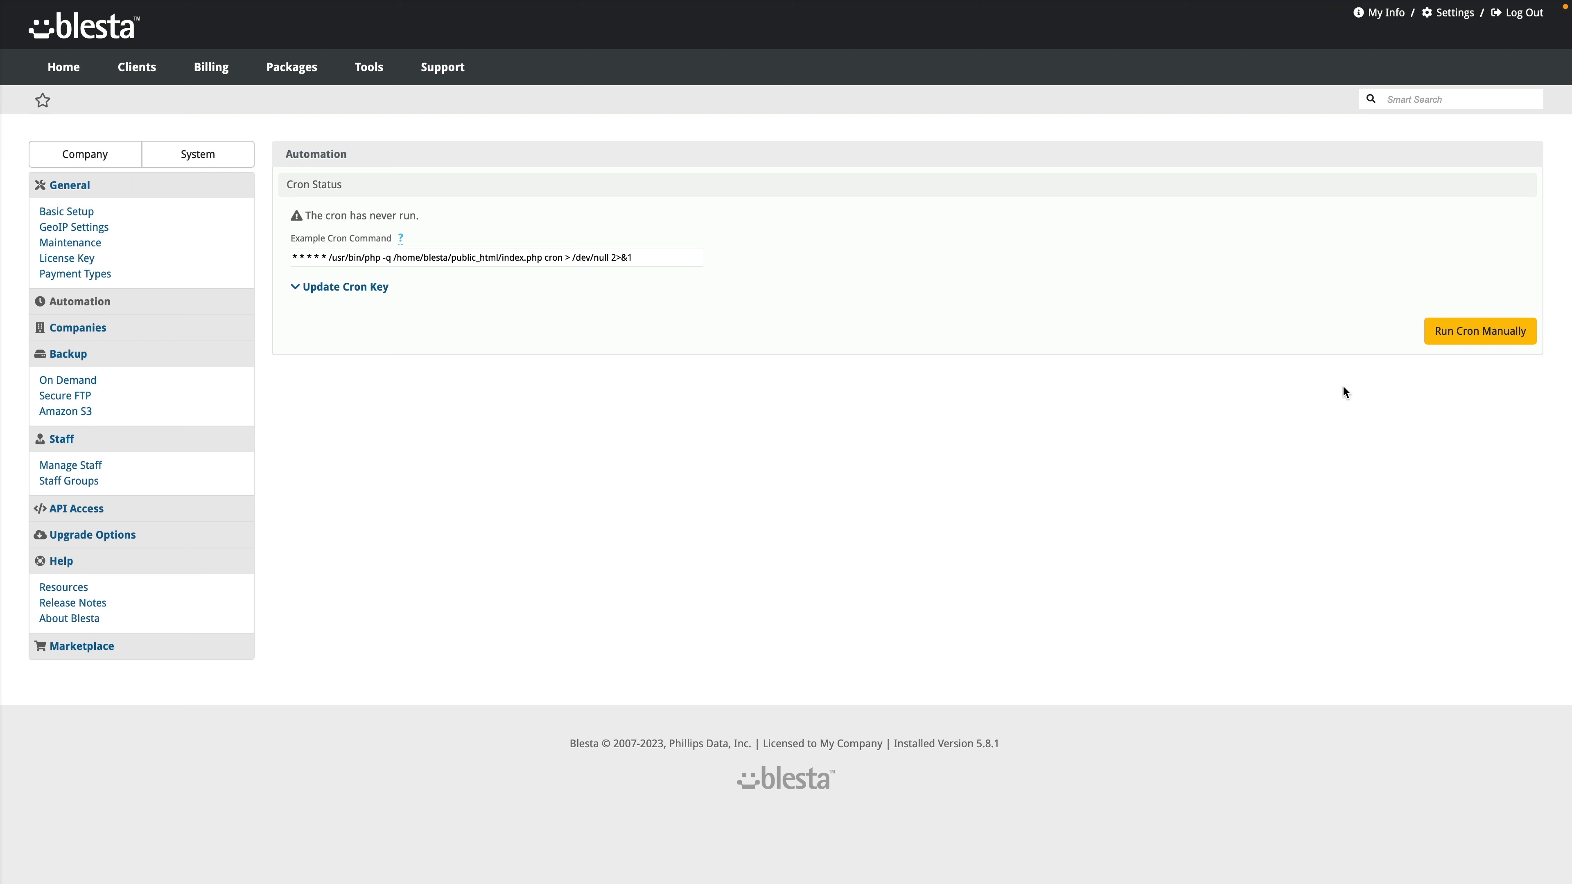
pyautogui.click(1484, 338)
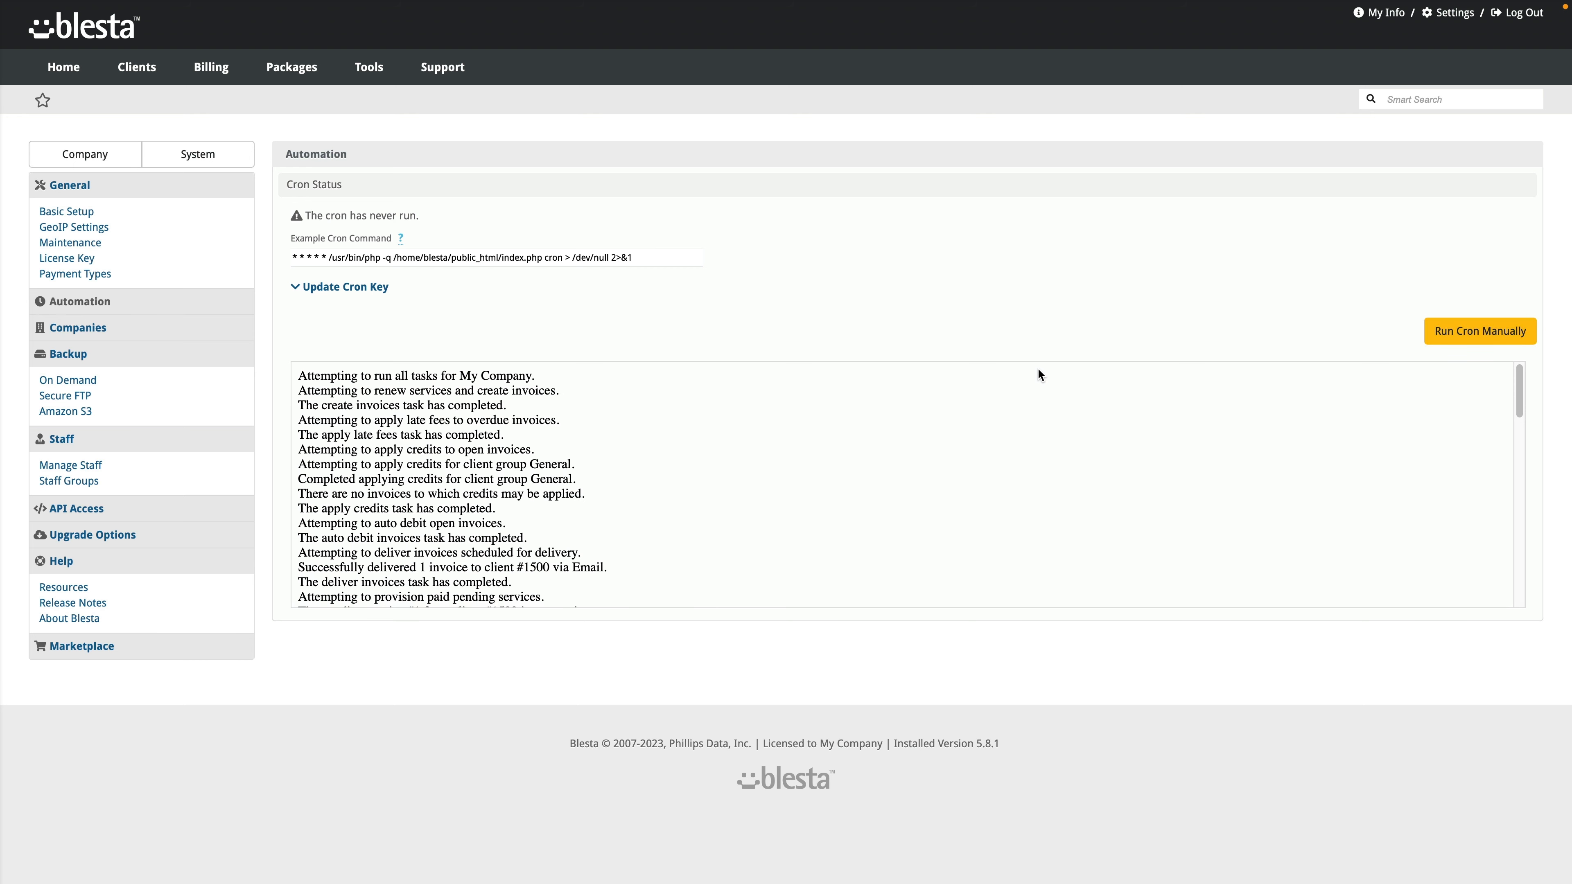
# Step: Scroll through the cron log output to review what the run did
pyautogui.scroll(-15, 566, 483)
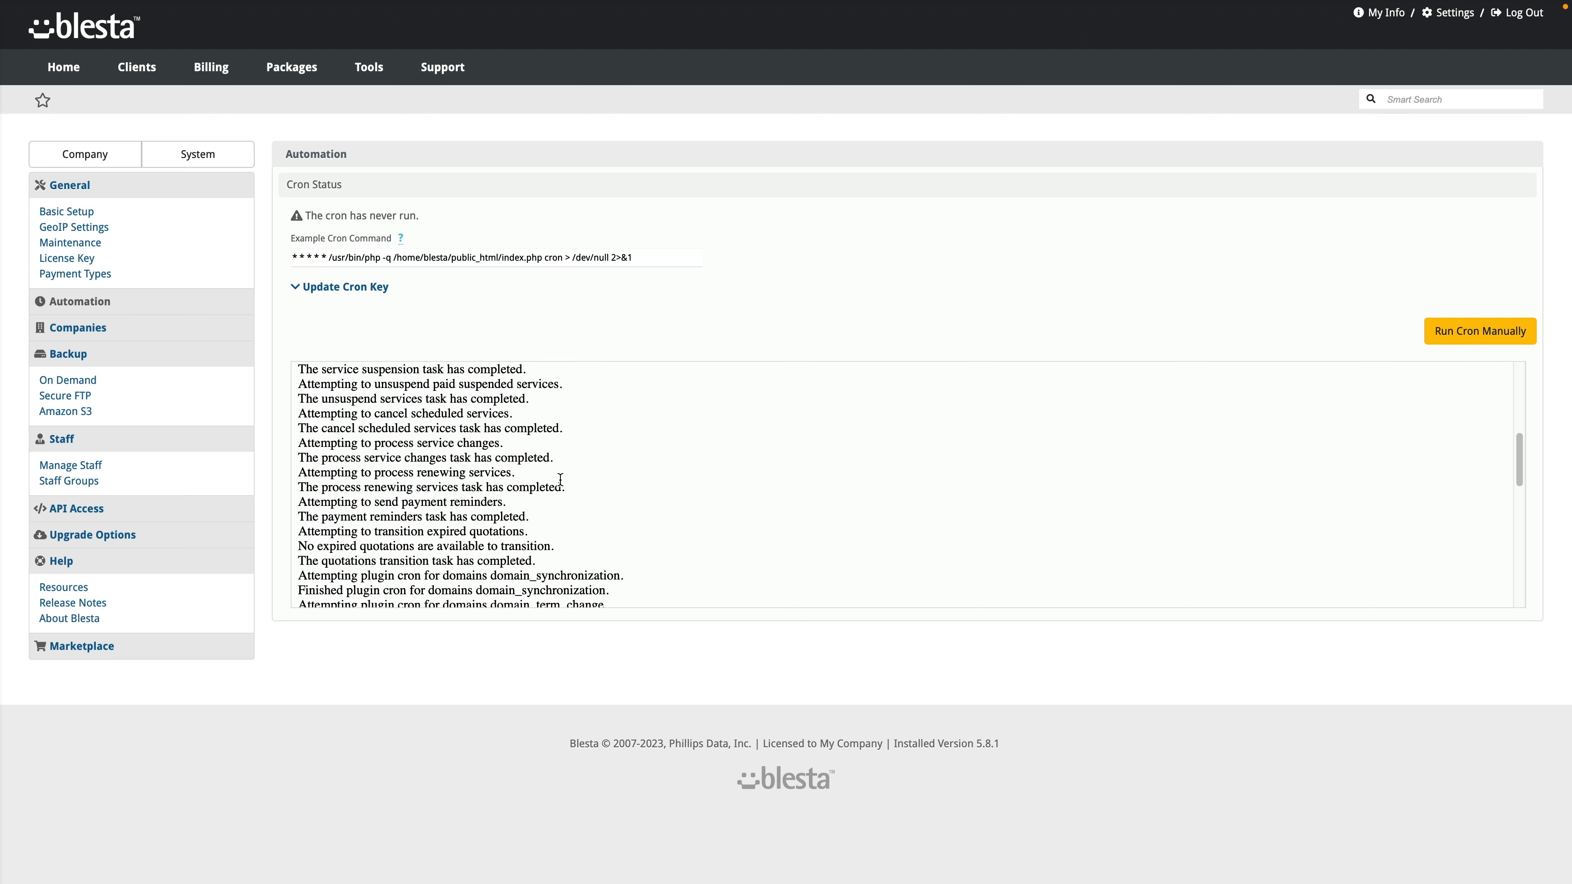
pyautogui.scroll(15, 563, 484)
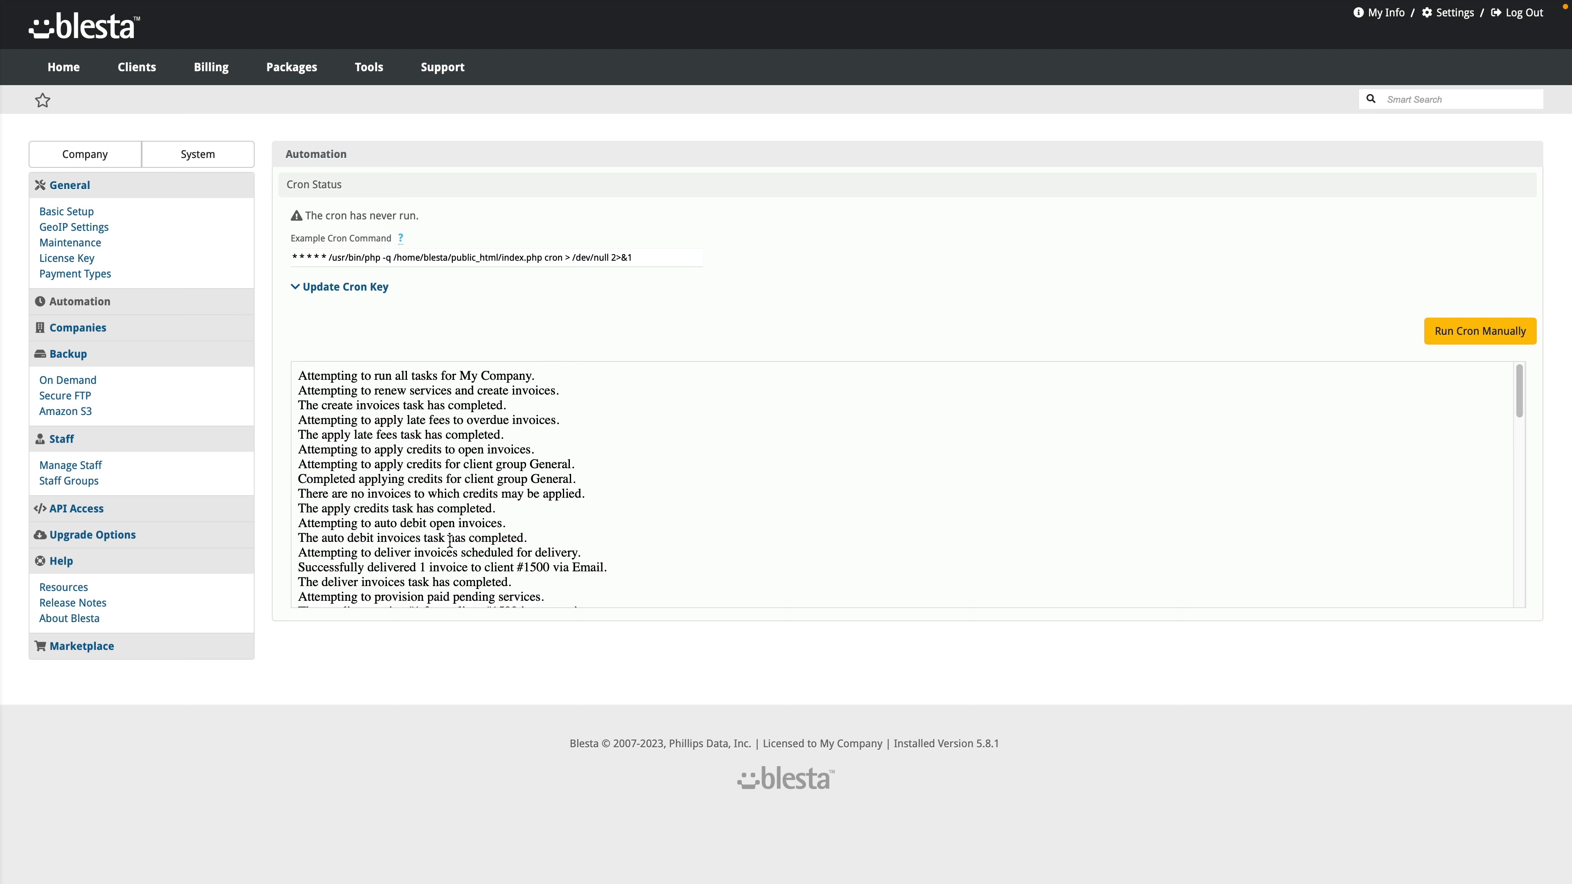
pyautogui.scroll(-1, 473, 500)
pyautogui.scroll(-2, 474, 500)
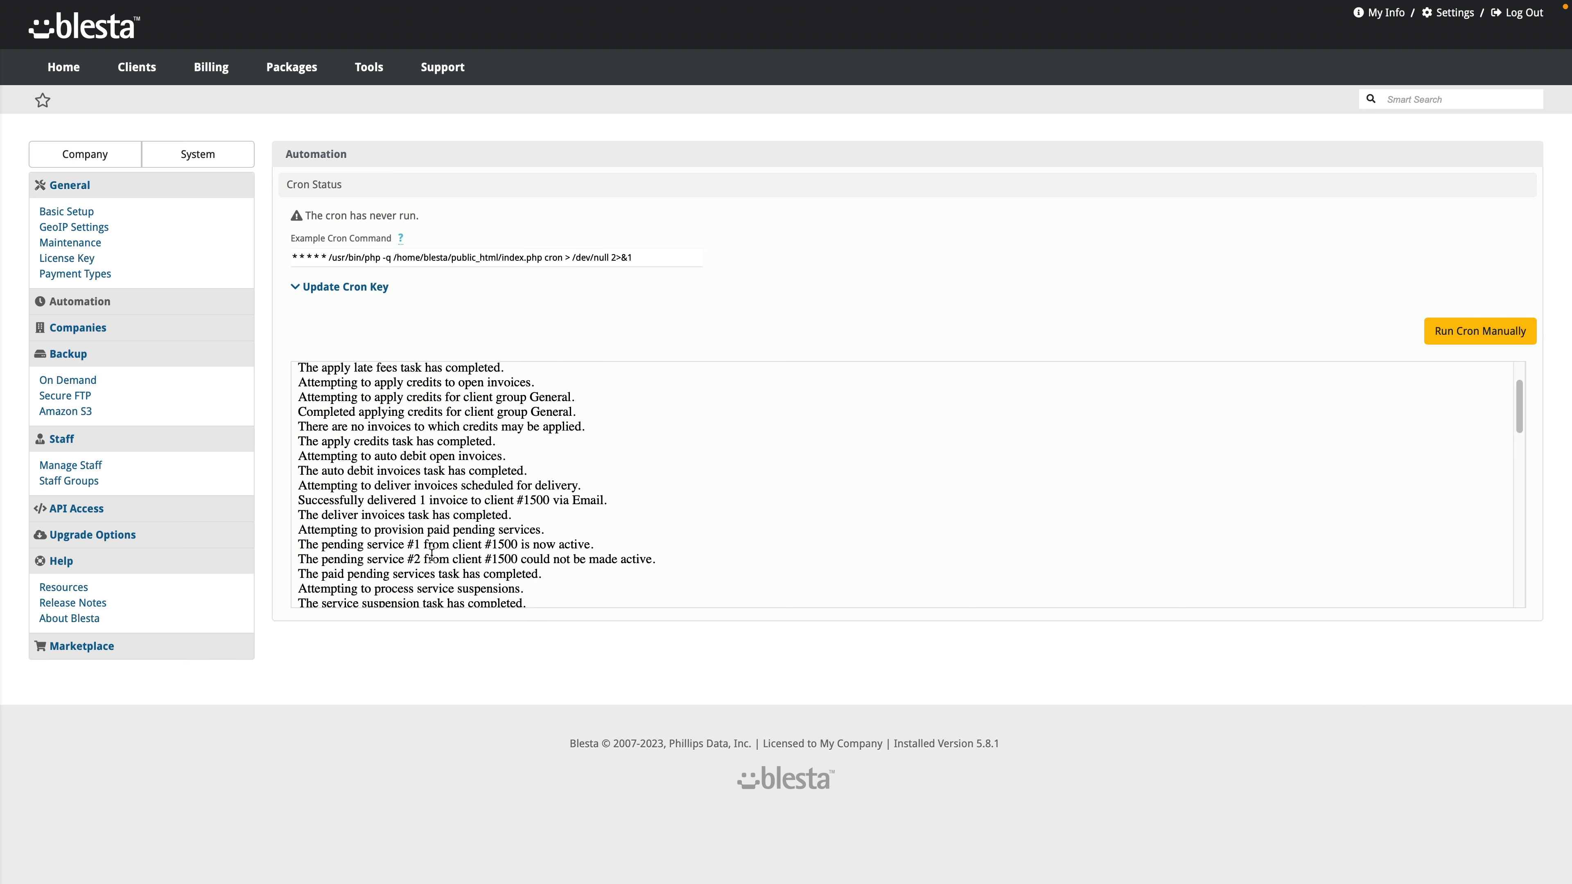
pyautogui.scroll(-2, 560, 532)
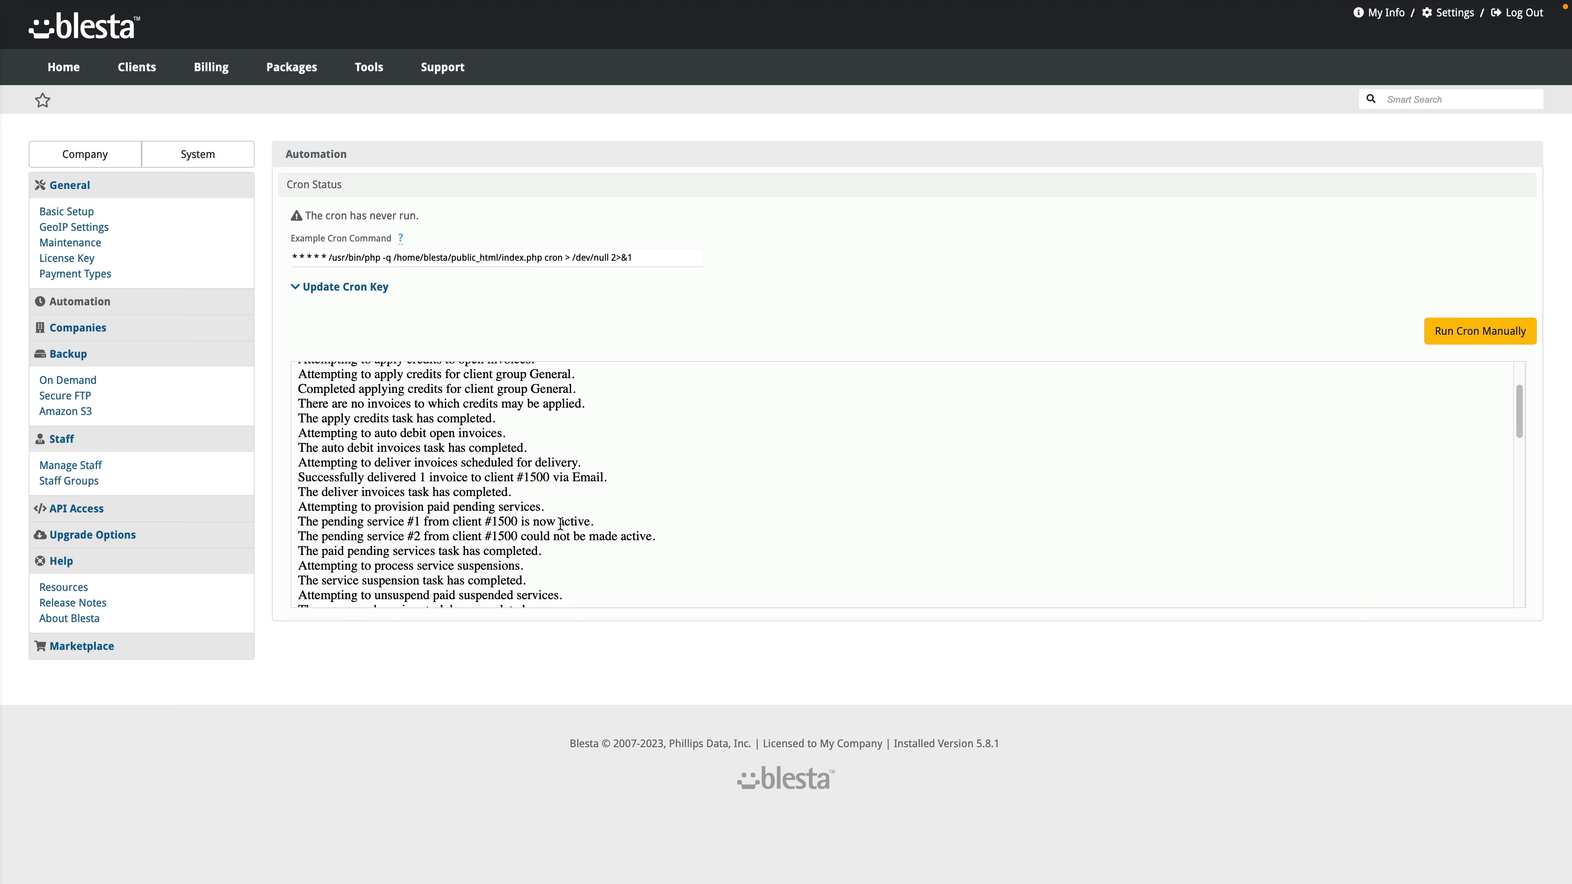
pyautogui.scroll(-5, 600, 535)
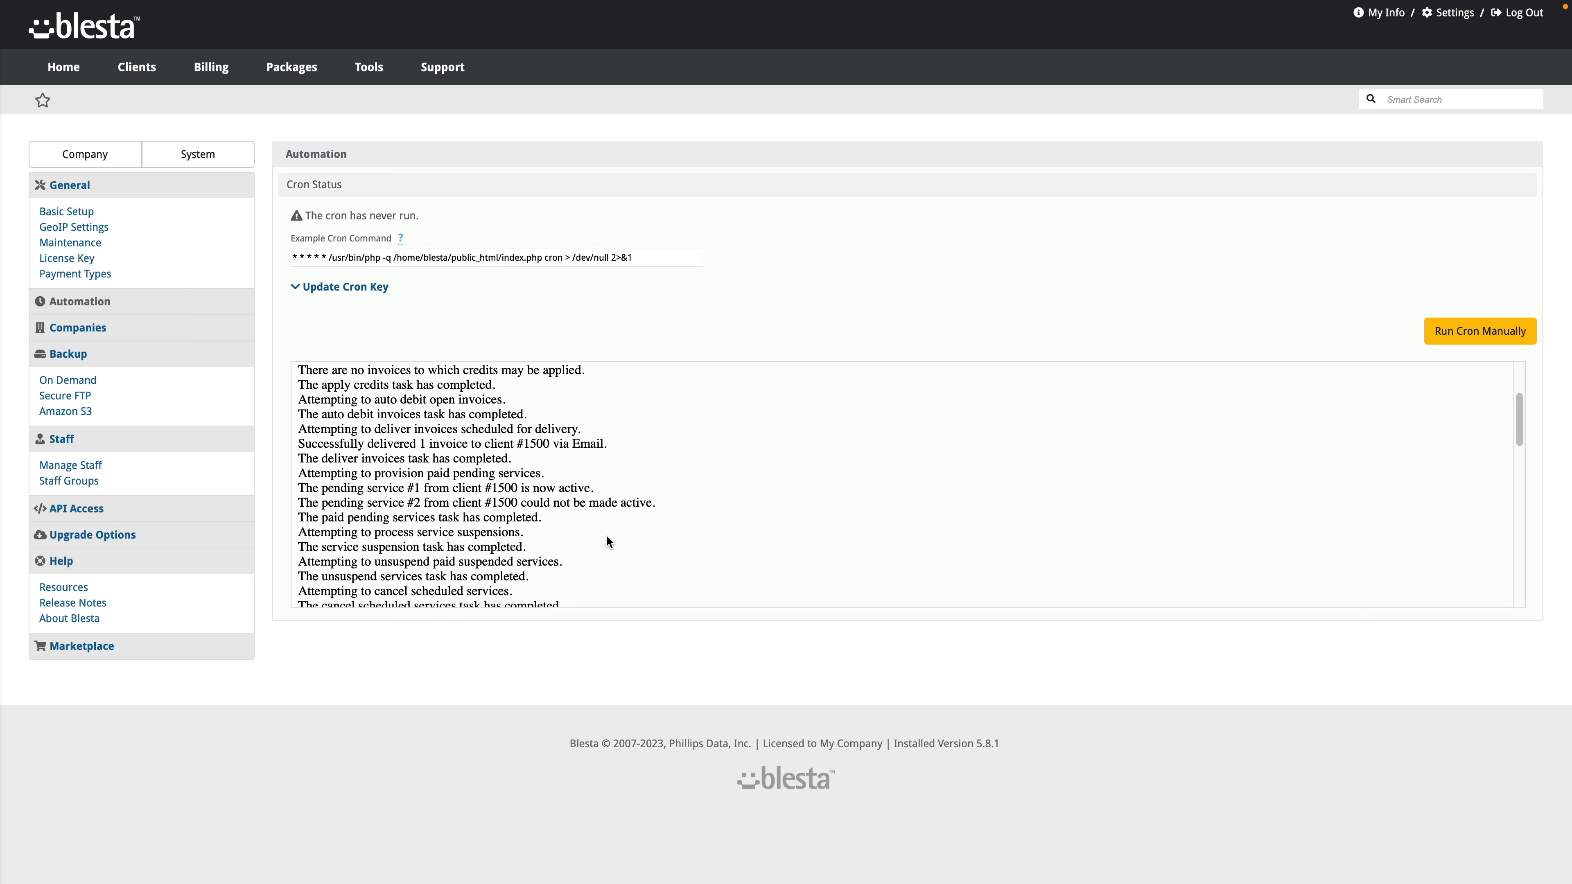
pyautogui.scroll(-15, 607, 542)
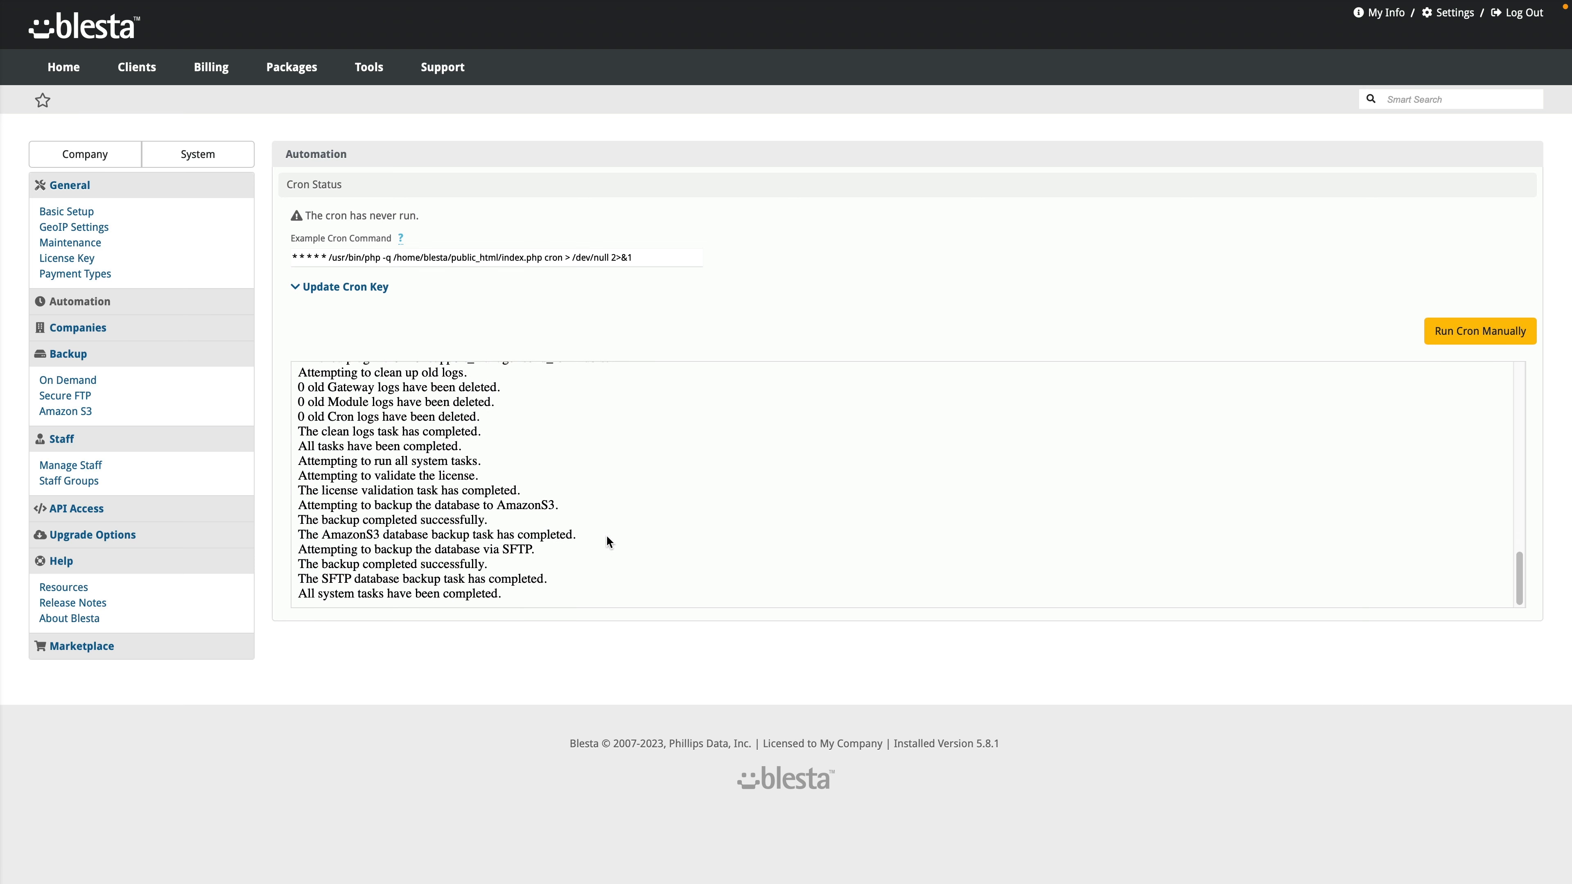
# Step: Open client 1500's overview and check the blestacularly.com domain details
pyautogui.moveTo(137, 68)
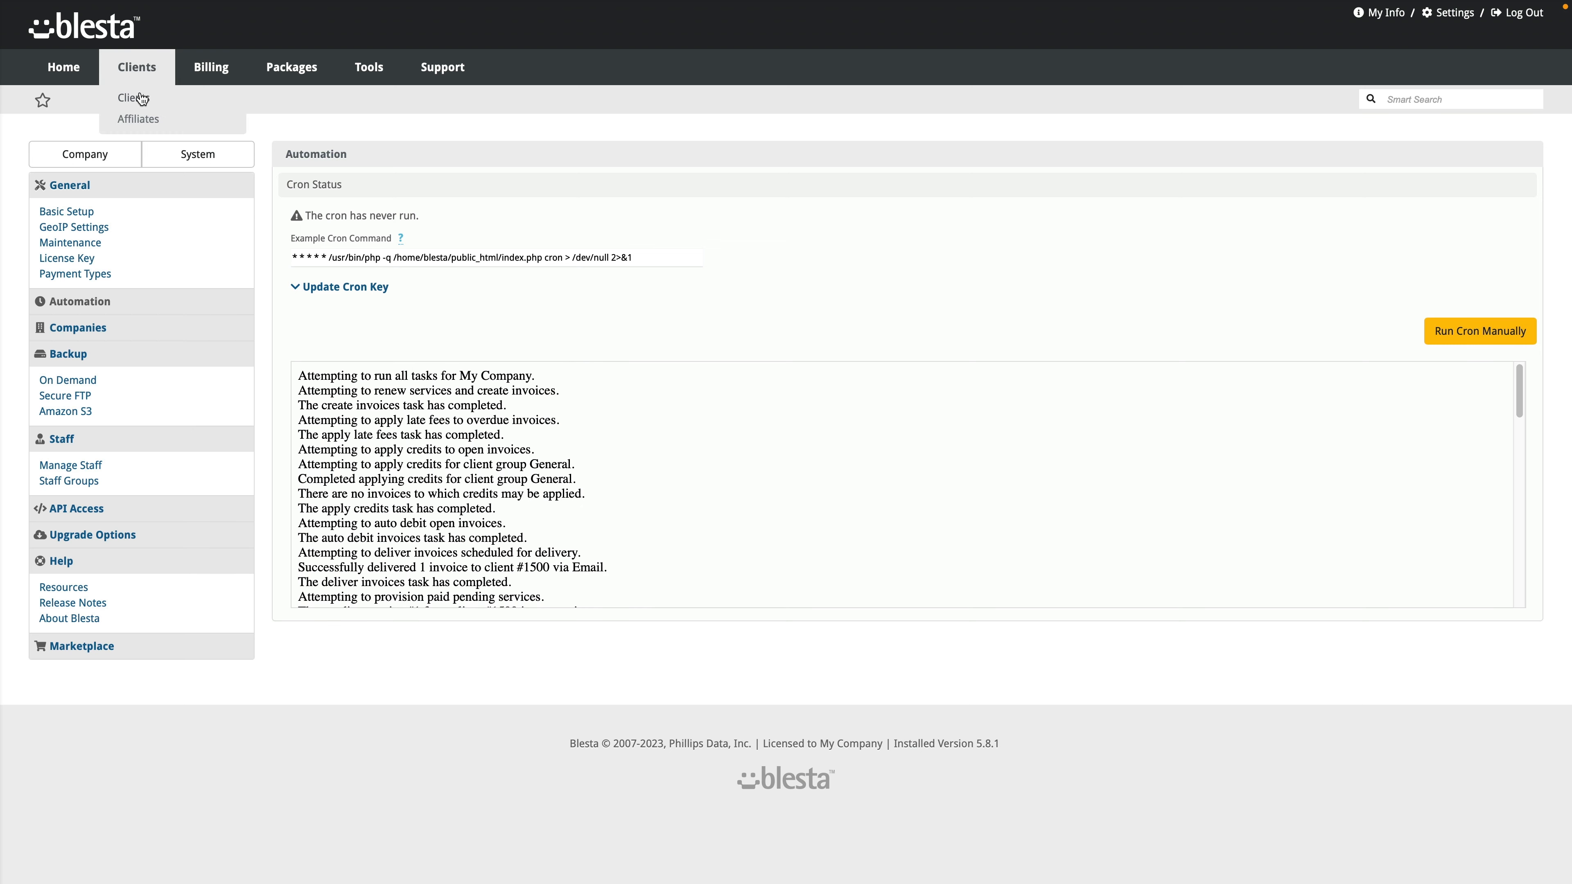
pyautogui.click(142, 99)
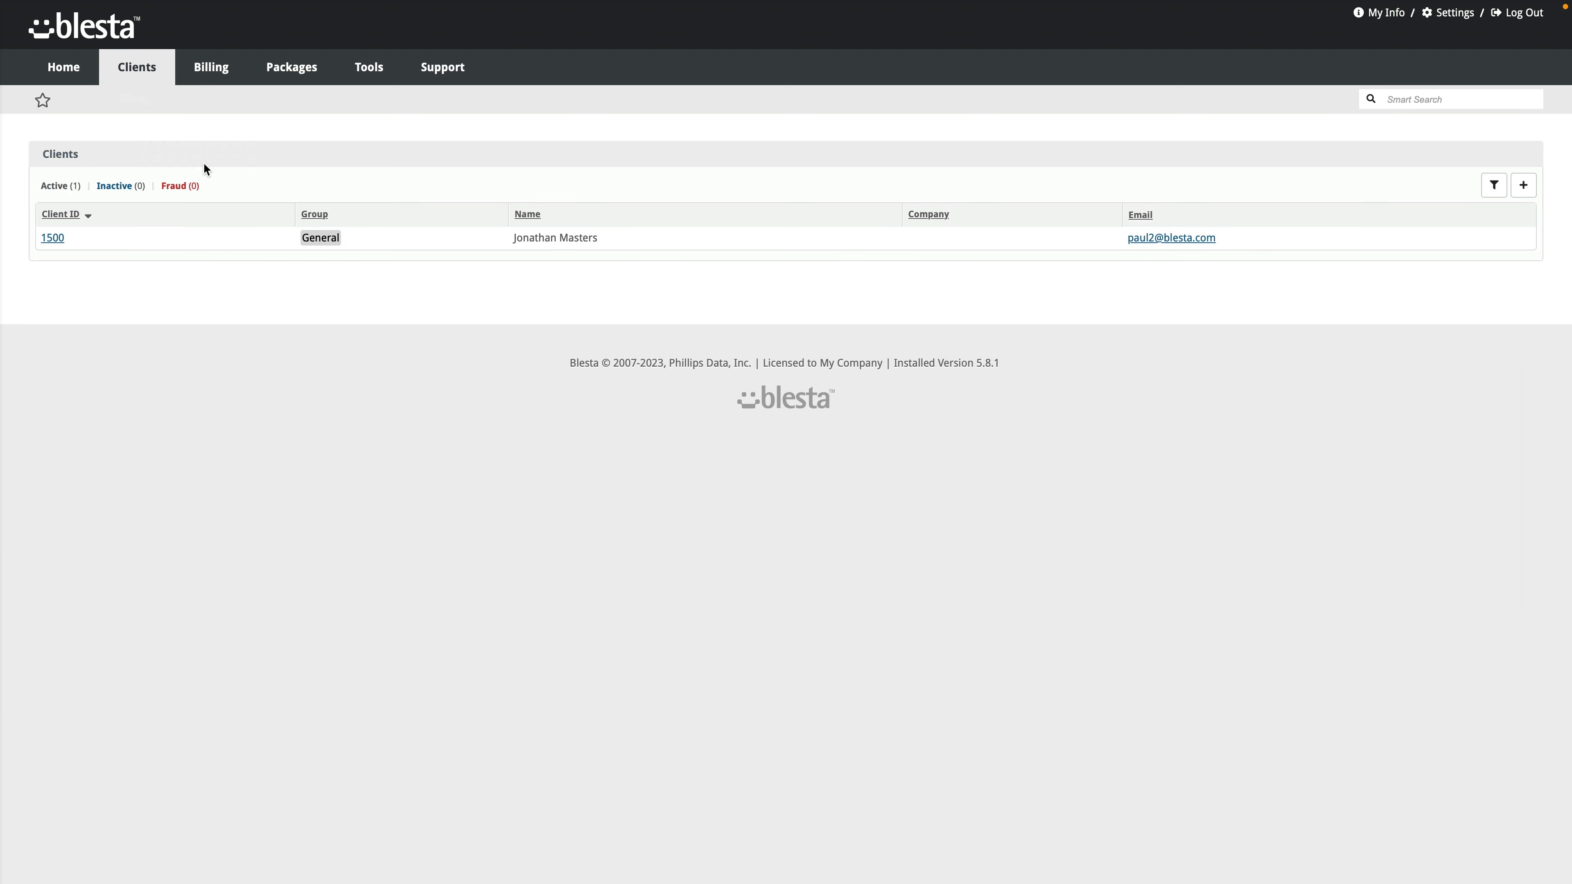
pyautogui.click(55, 239)
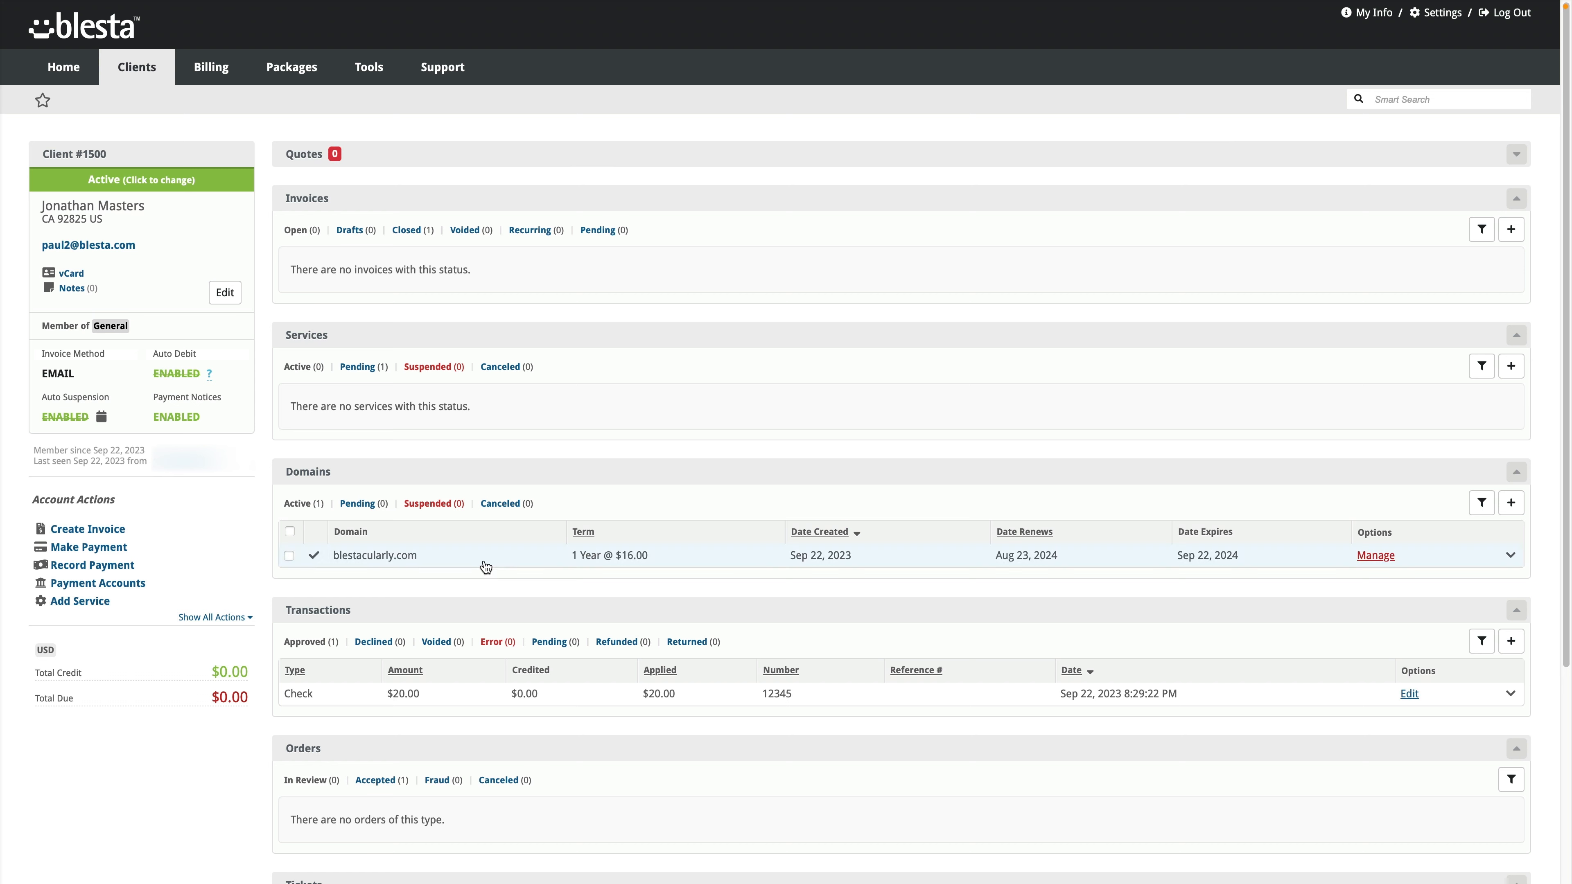
pyautogui.click(445, 561)
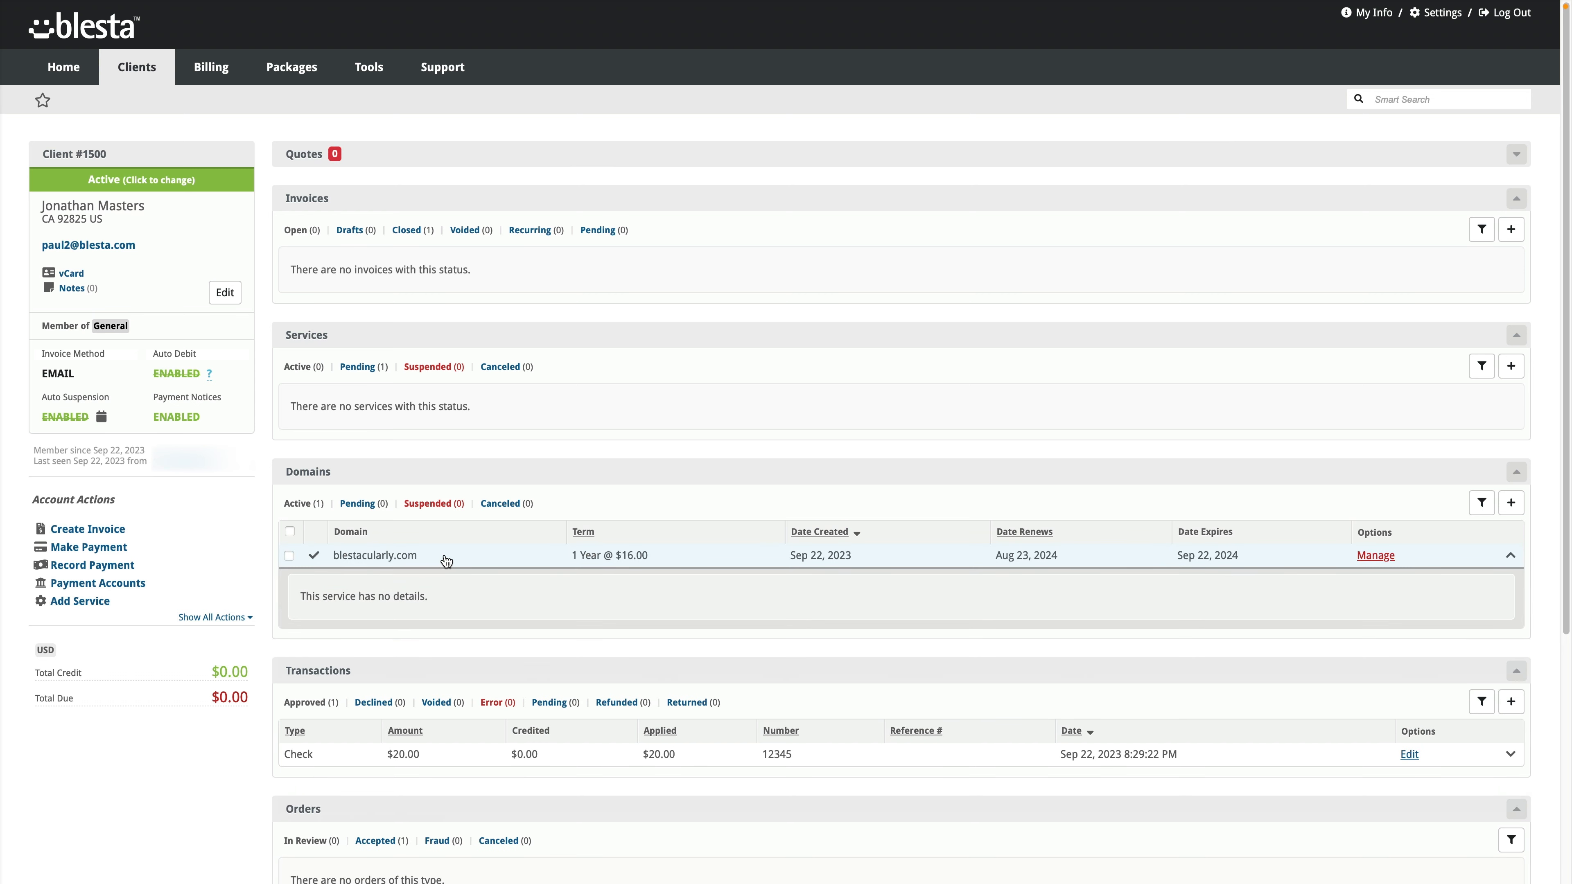
pyautogui.click(445, 560)
# Step: Check the cPanel Bronze service's details under Services Pending
pyautogui.click(363, 368)
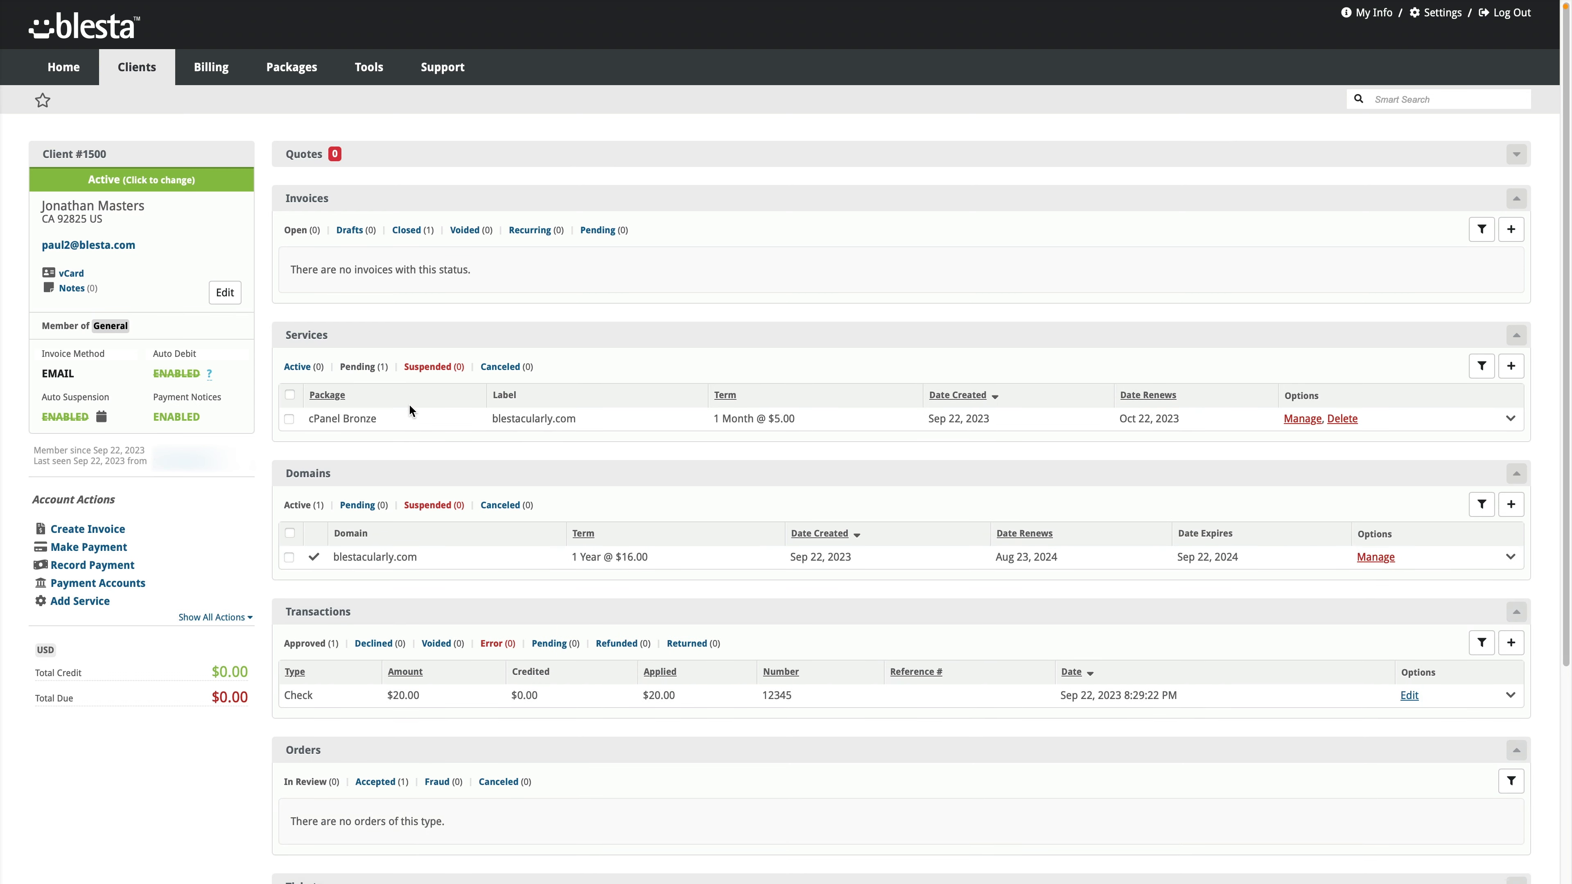
pyautogui.click(416, 420)
pyautogui.click(422, 425)
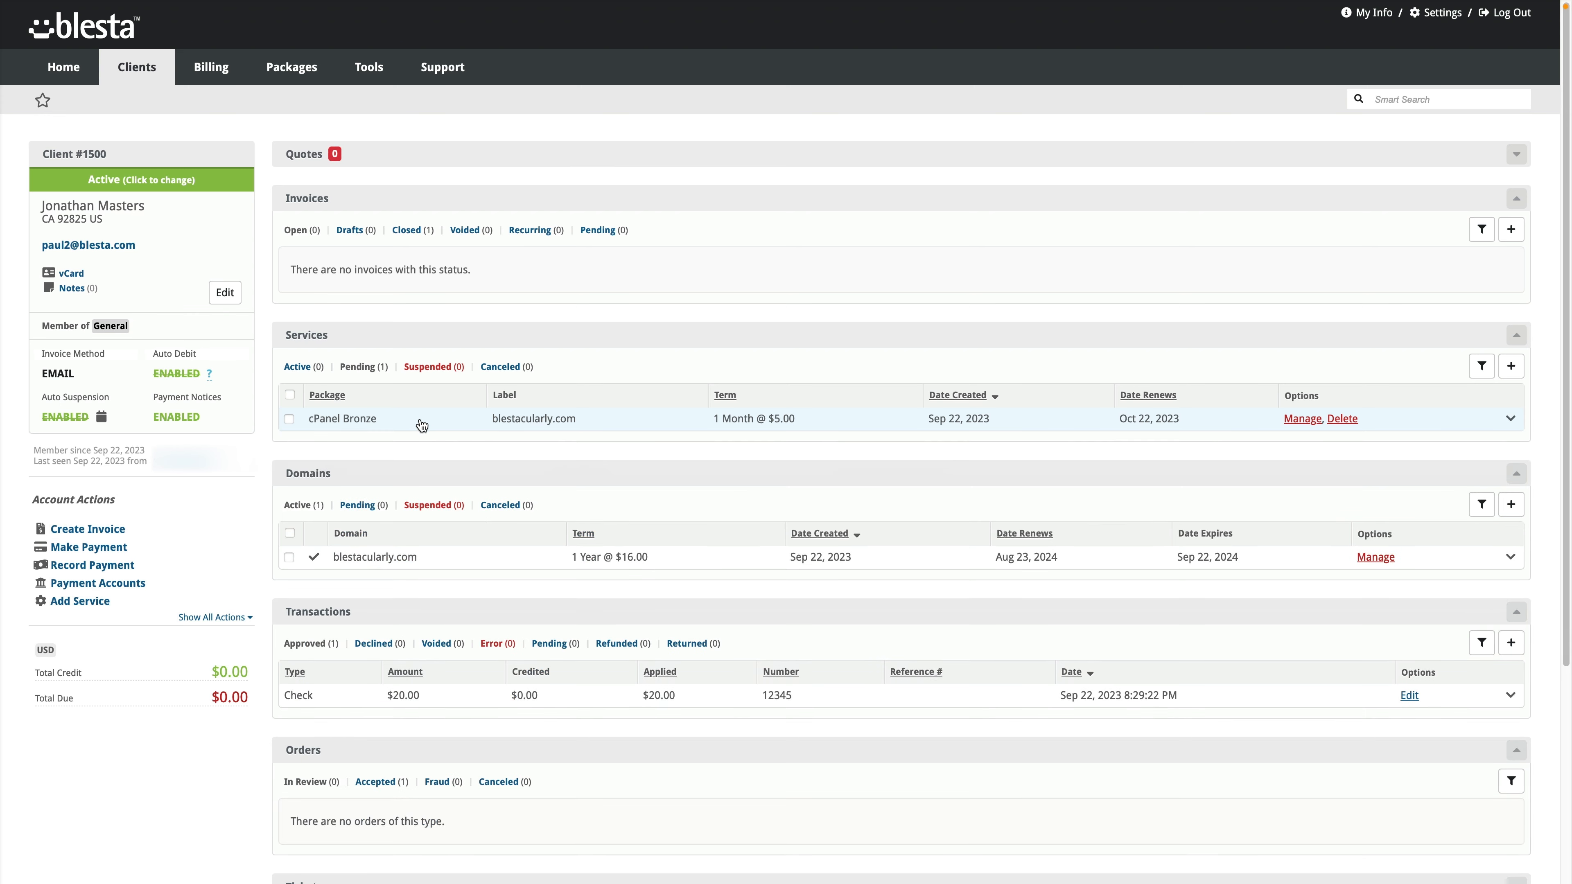
# Step: Inspect the cPanel module logs, including the 8:30:00 PM failure because blestacularly.com already exists
pyautogui.moveTo(362, 77)
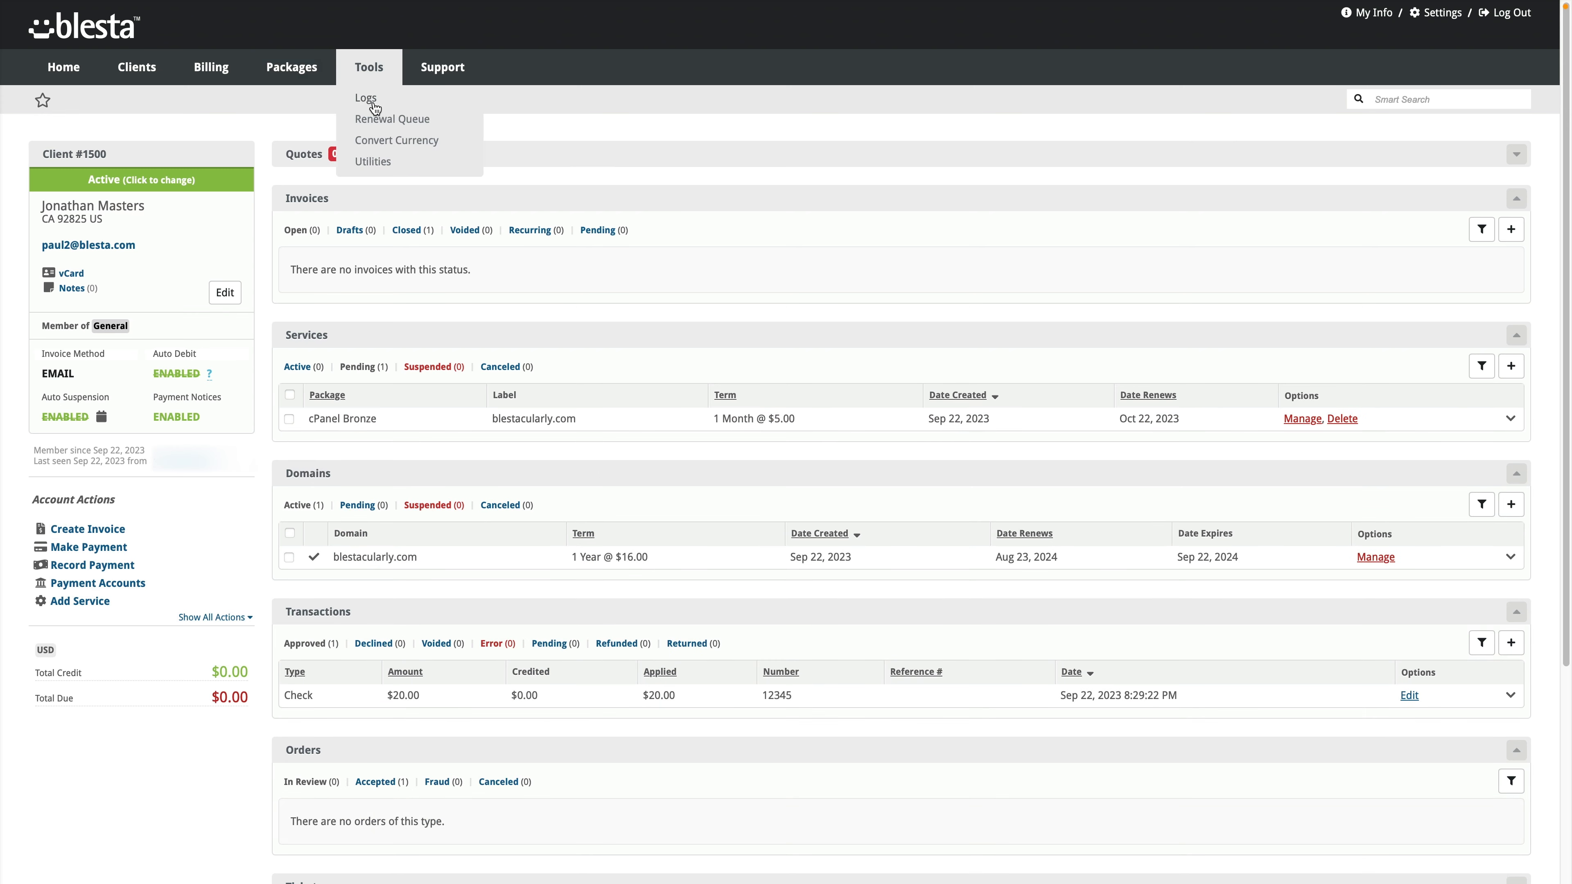
pyautogui.click(372, 104)
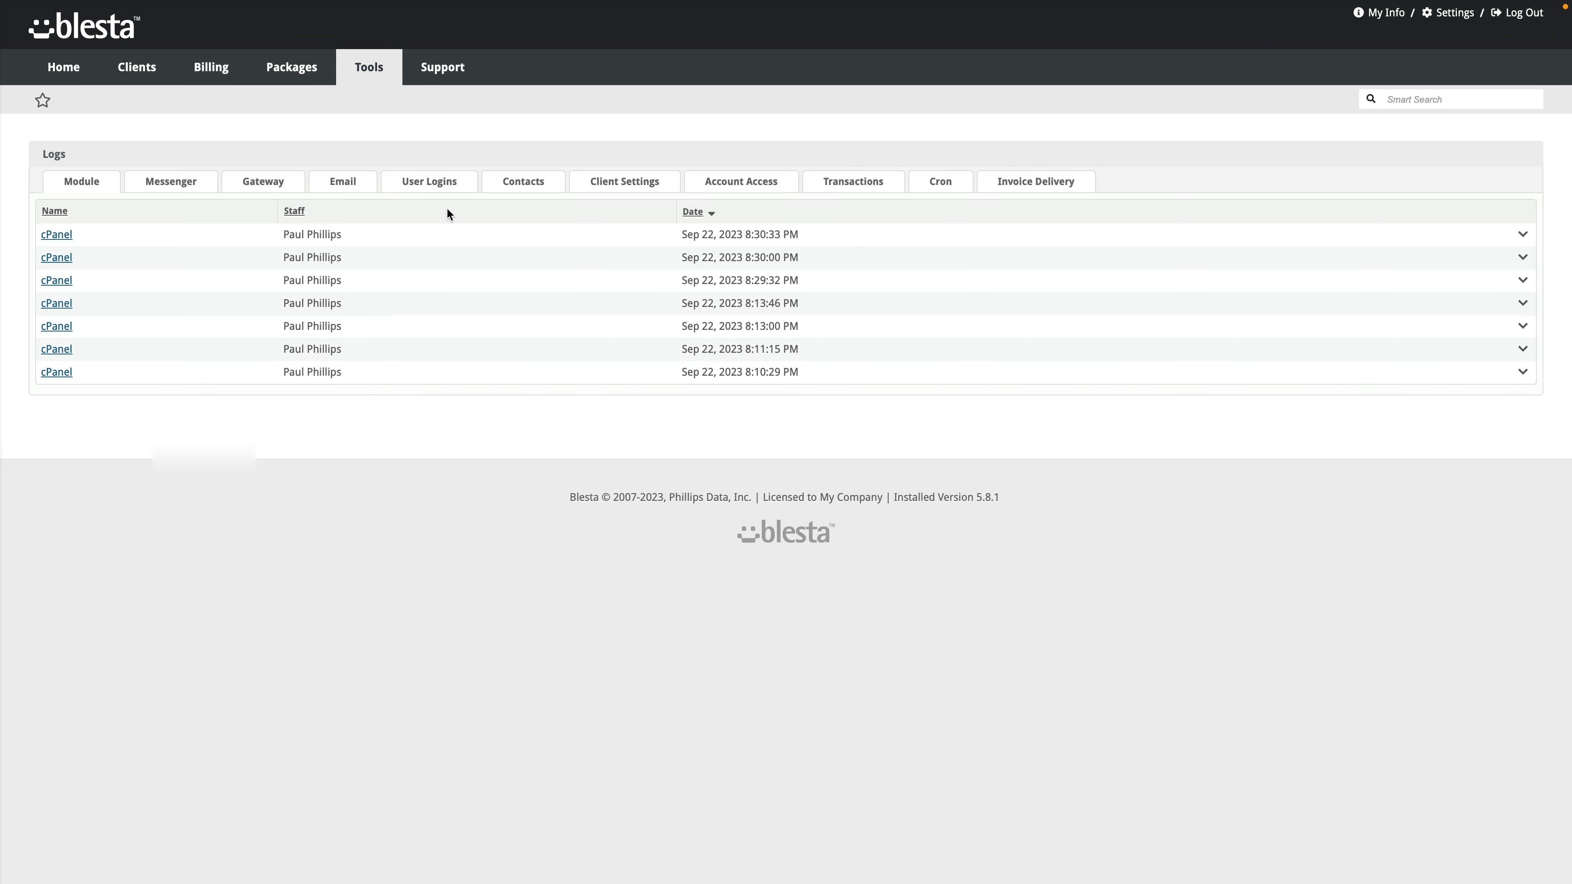
pyautogui.click(169, 237)
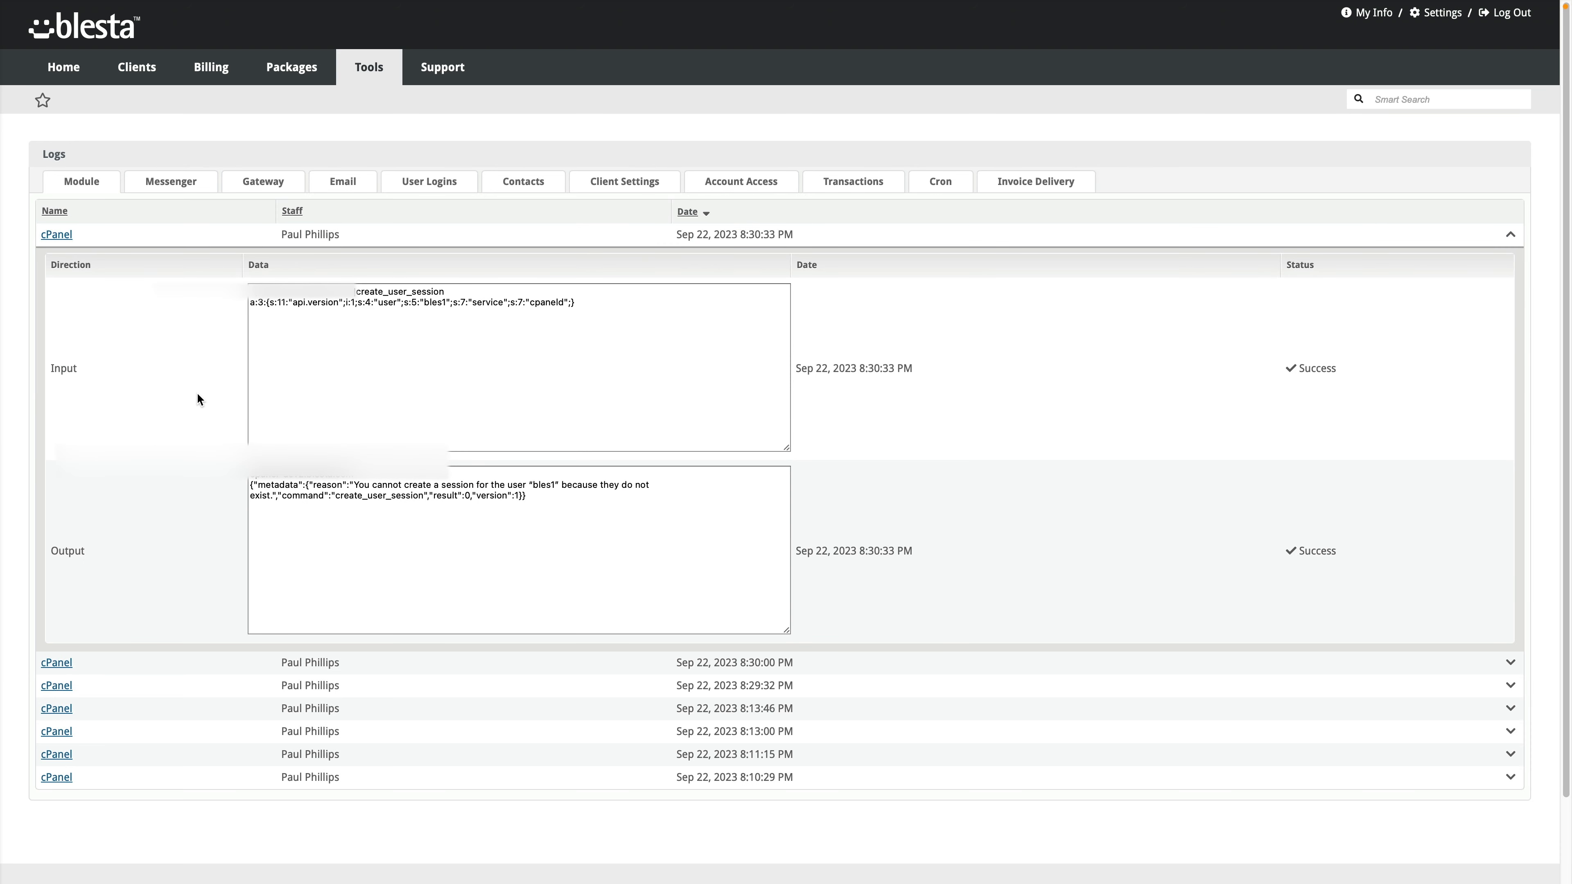
pyautogui.click(222, 238)
pyautogui.click(238, 260)
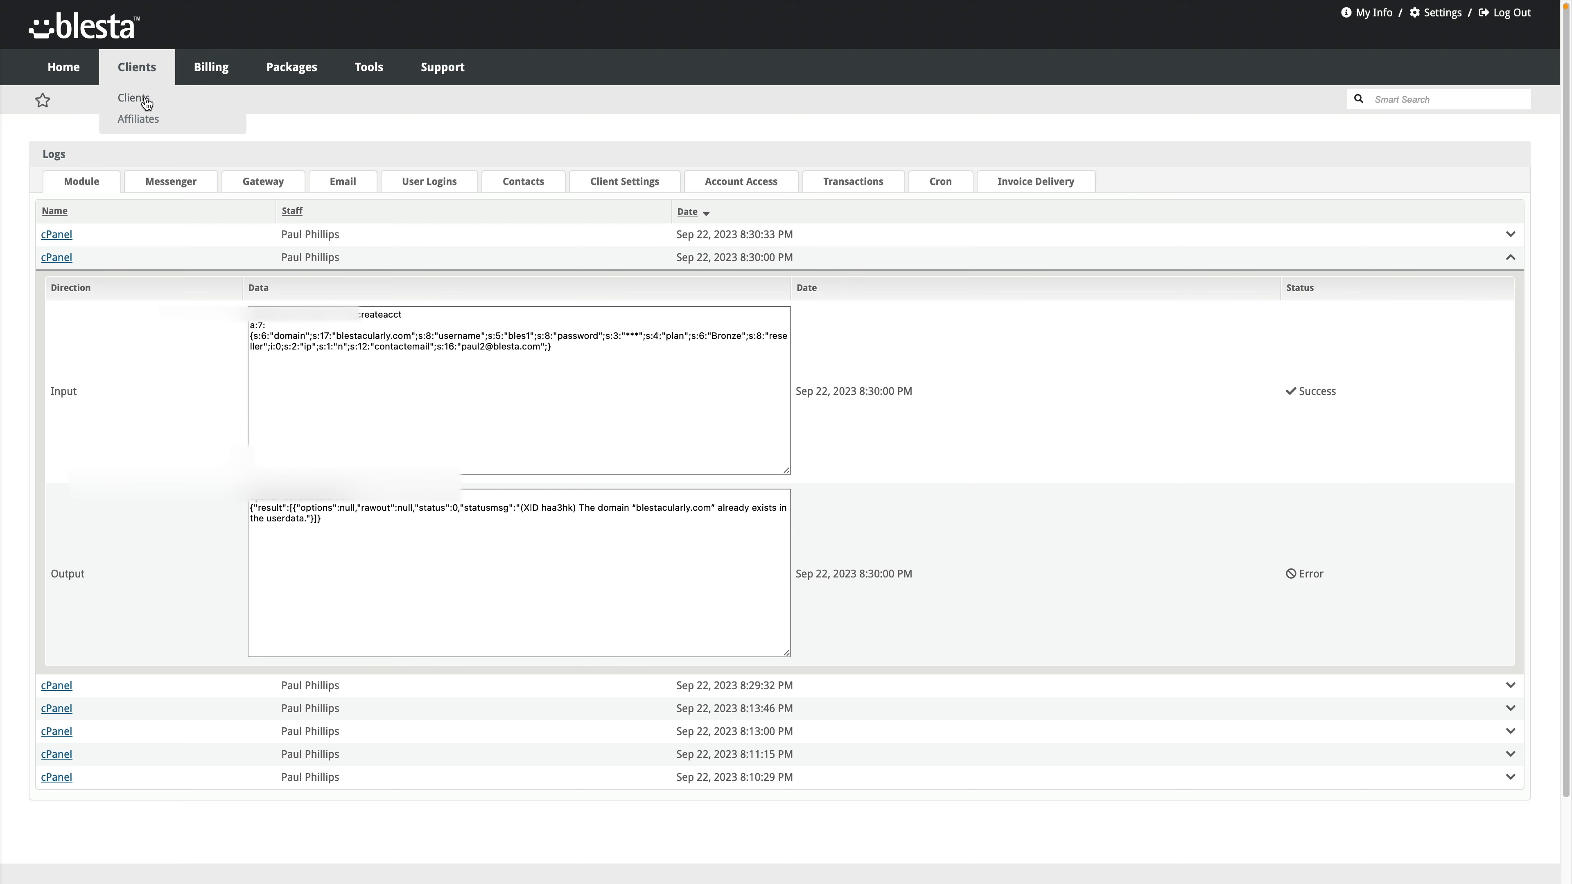
pyautogui.click(143, 96)
# Step: Open the management form of client 1500's pending cPanel Bronze service
pyautogui.click(54, 239)
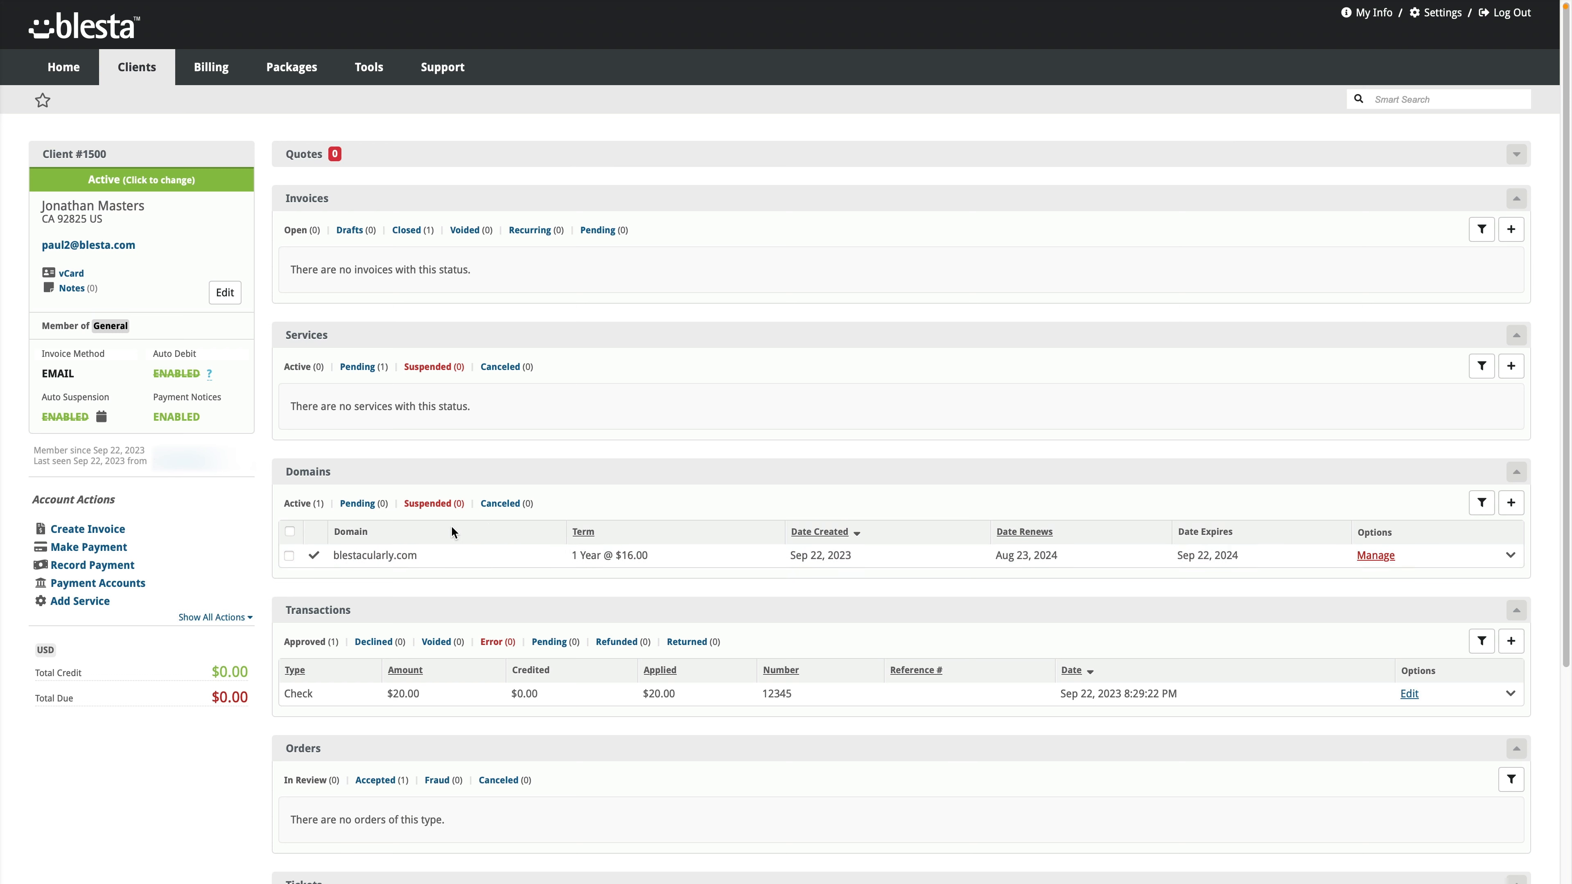
pyautogui.click(365, 367)
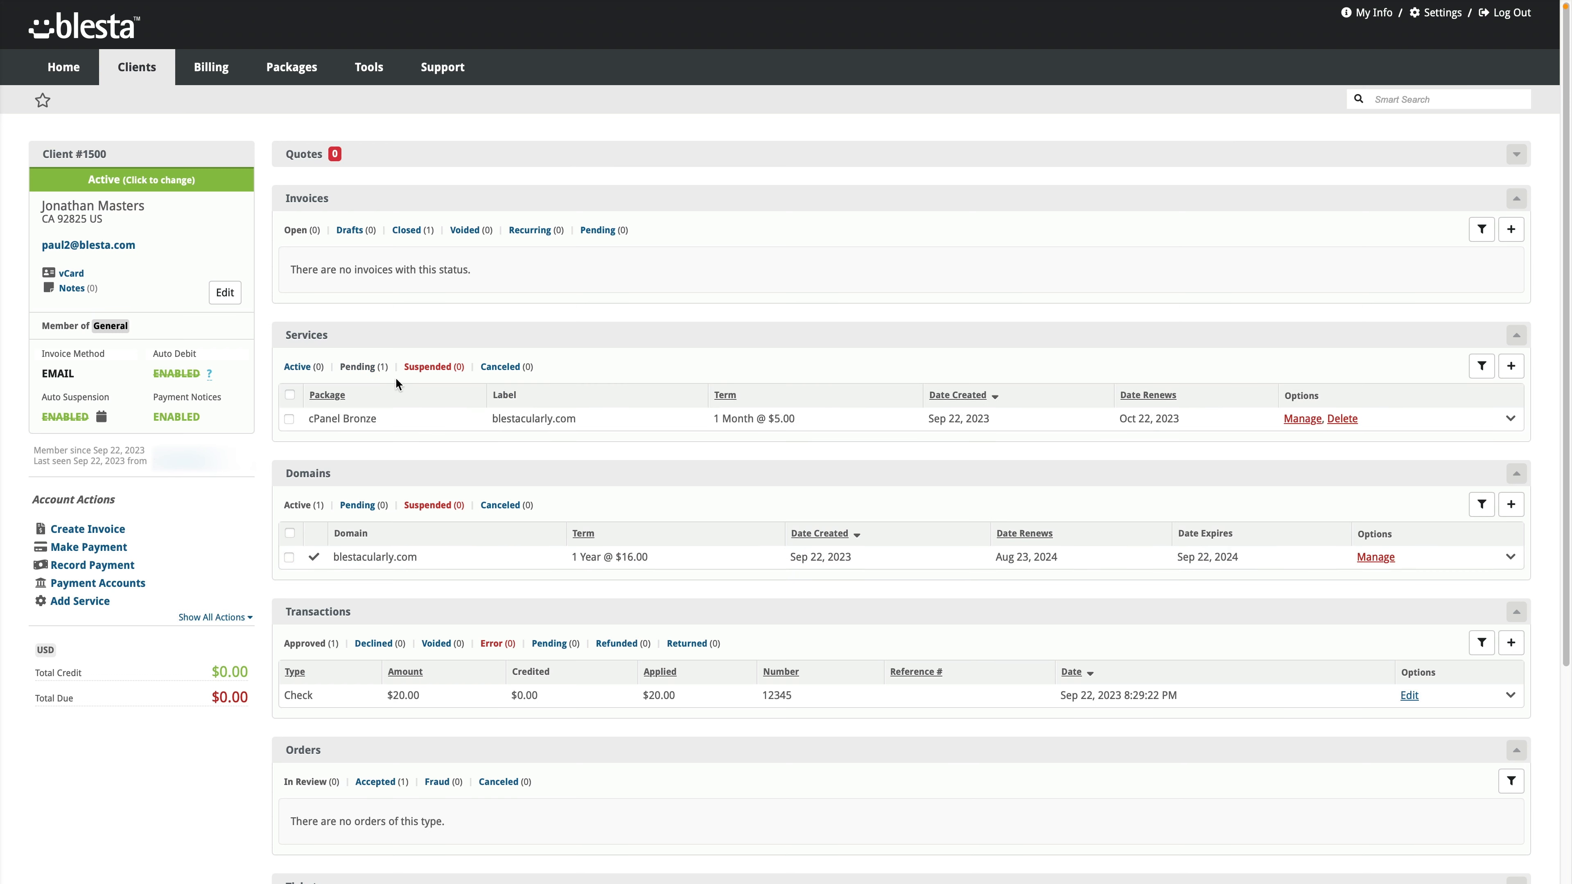
pyautogui.click(1301, 422)
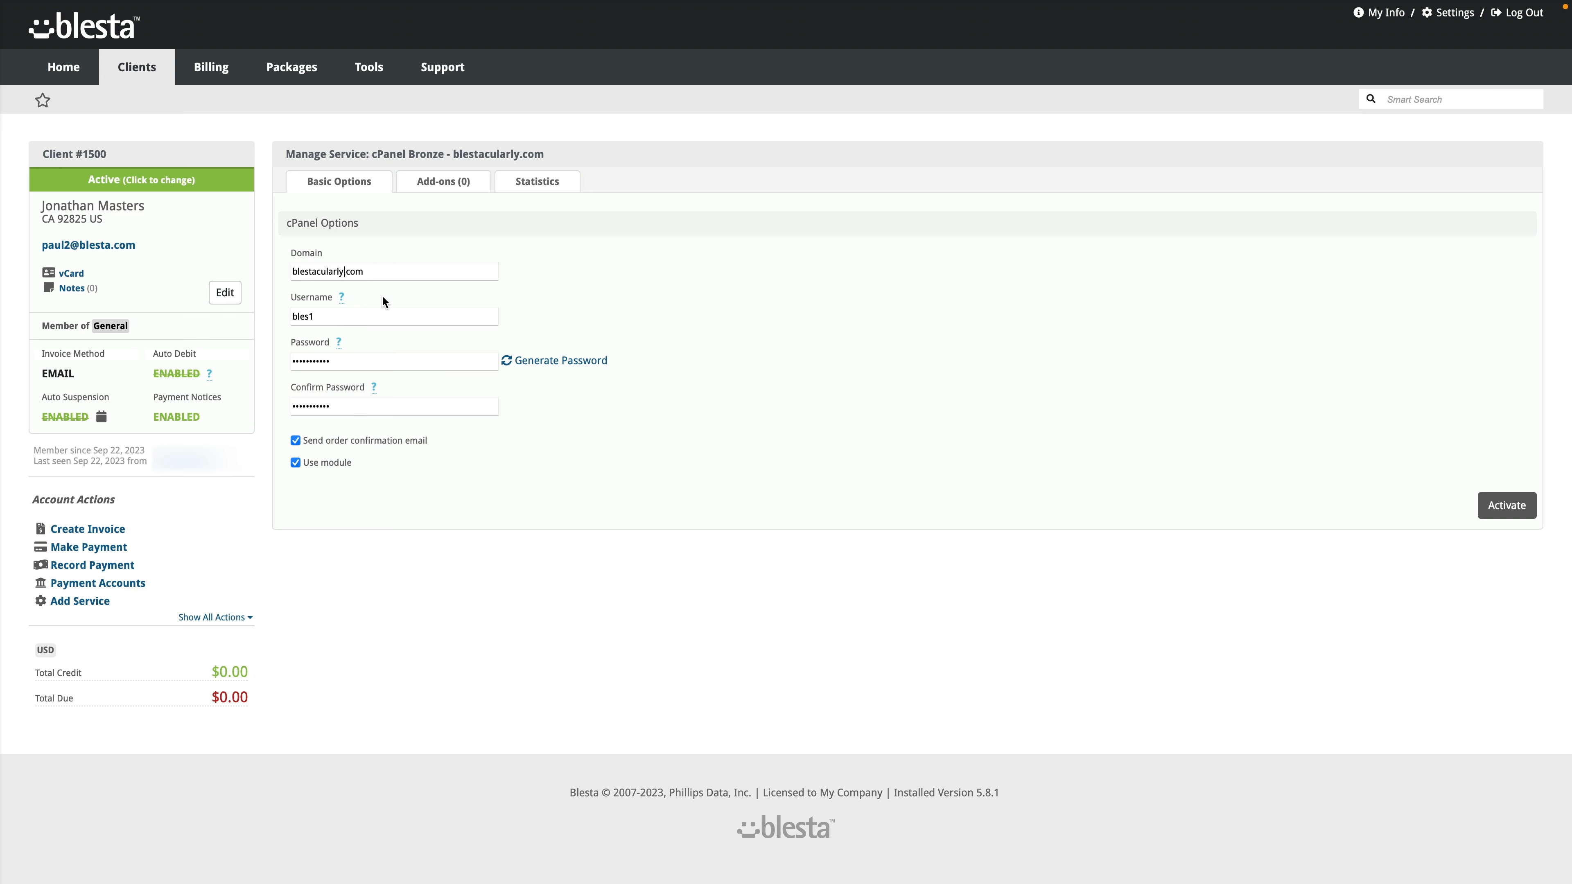
# Step: Change the domain to blestacularist.com, clear the username, and decline the browser's suggested password
pyautogui.press('BackSpace')
pyautogui.press('BackSpace')
pyautogui.write('ist')
pyautogui.moveTo(319, 311); pyautogui.dragTo(263, 321)
pyautogui.press('BackSpace')
pyautogui.press('Tab')
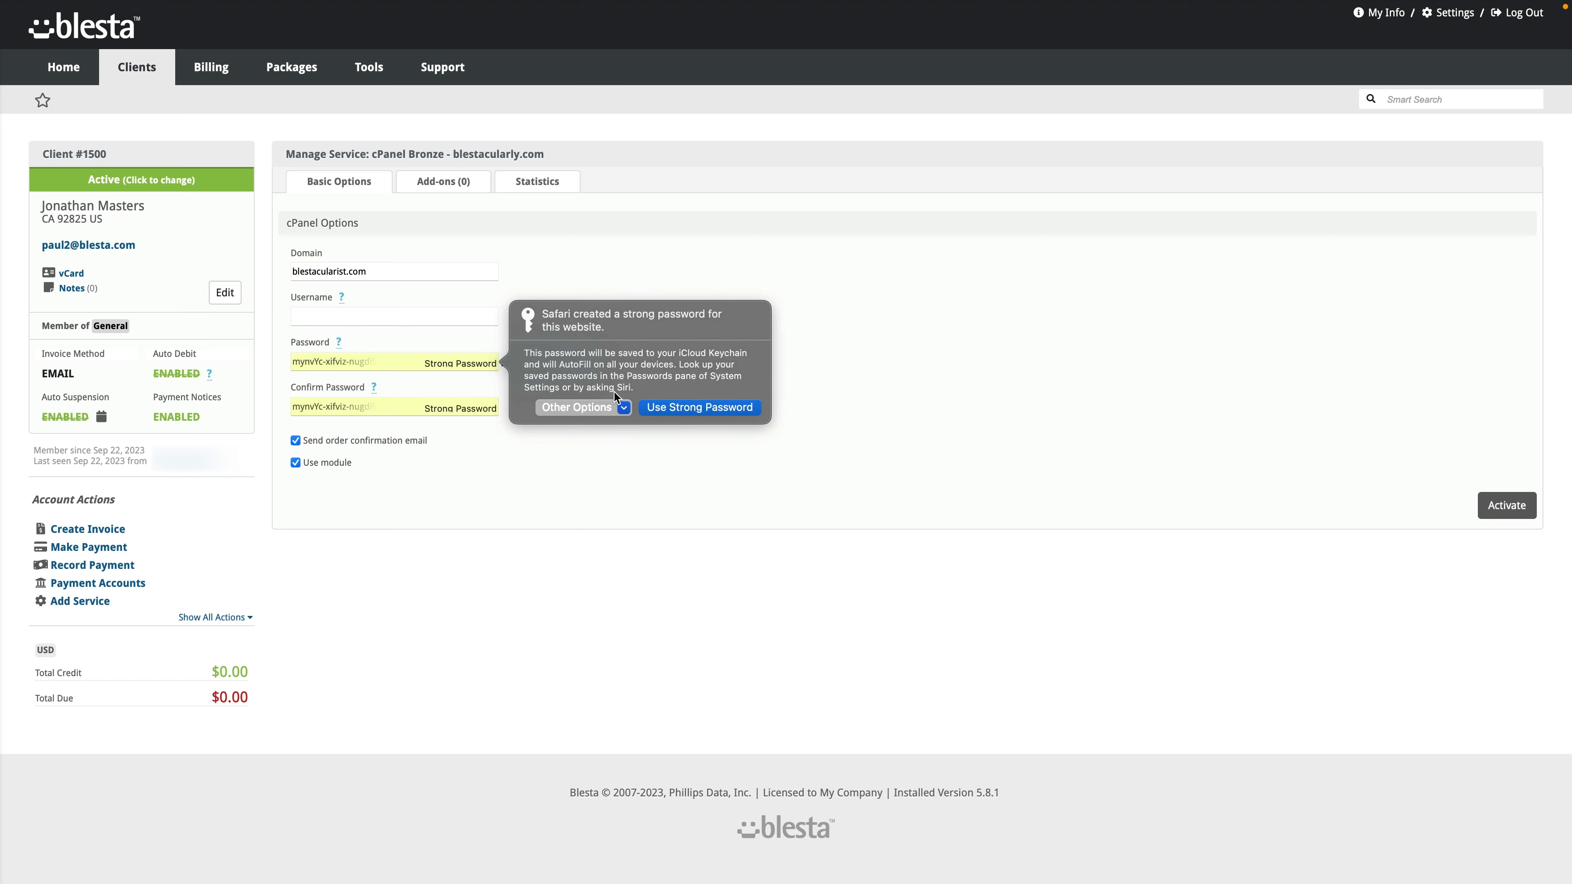
pyautogui.click(600, 407)
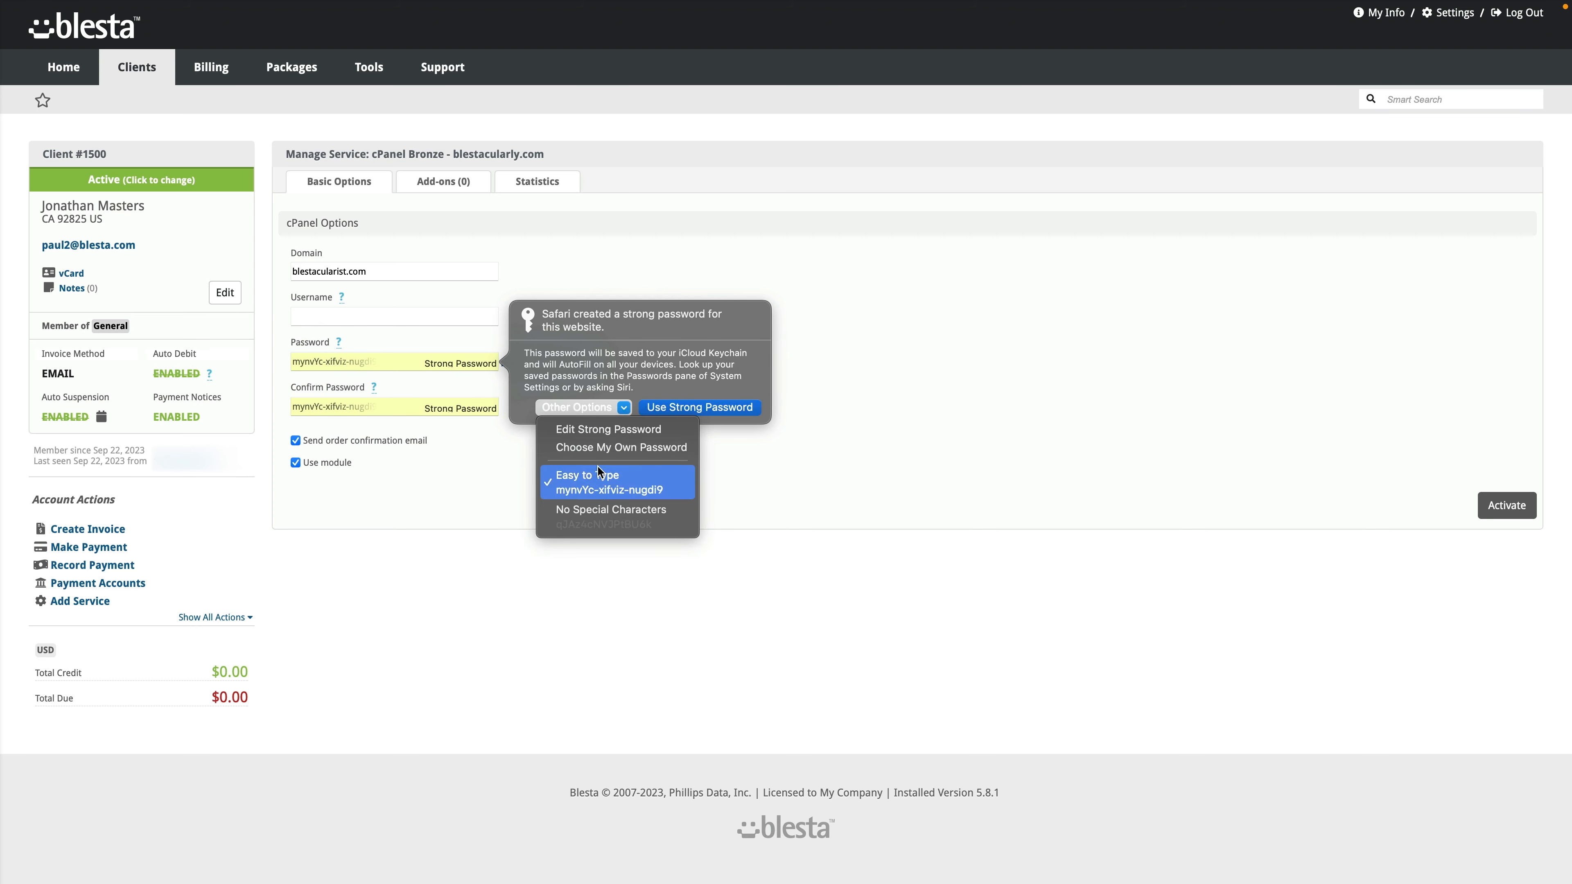
pyautogui.click(606, 450)
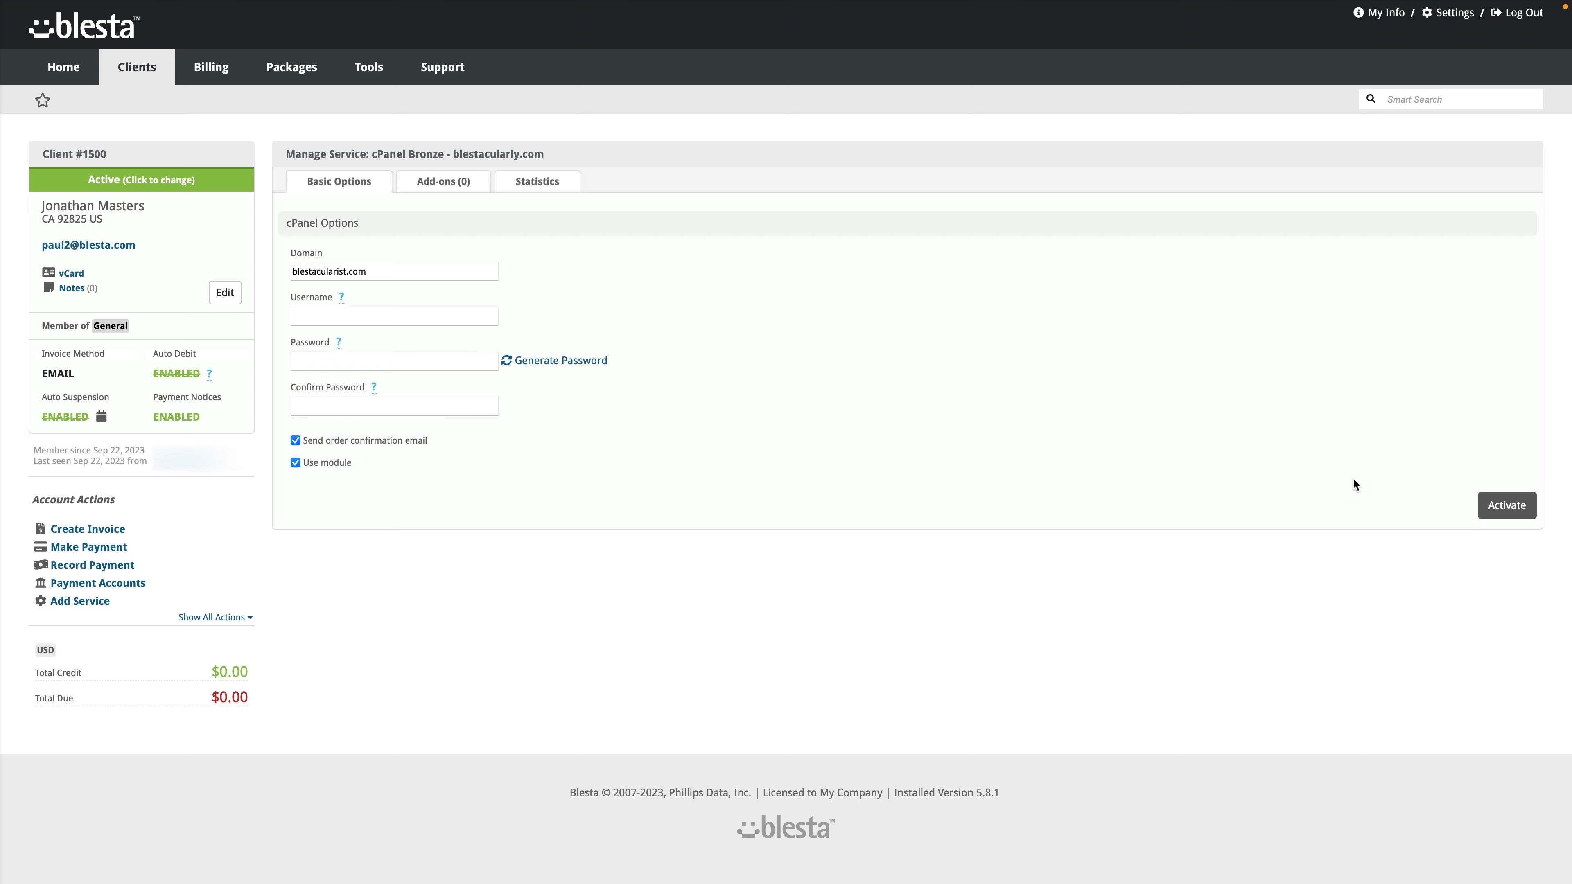
# Step: Activate the edited cPanel Bronze service and log in to its cPanel account
pyautogui.click(1513, 514)
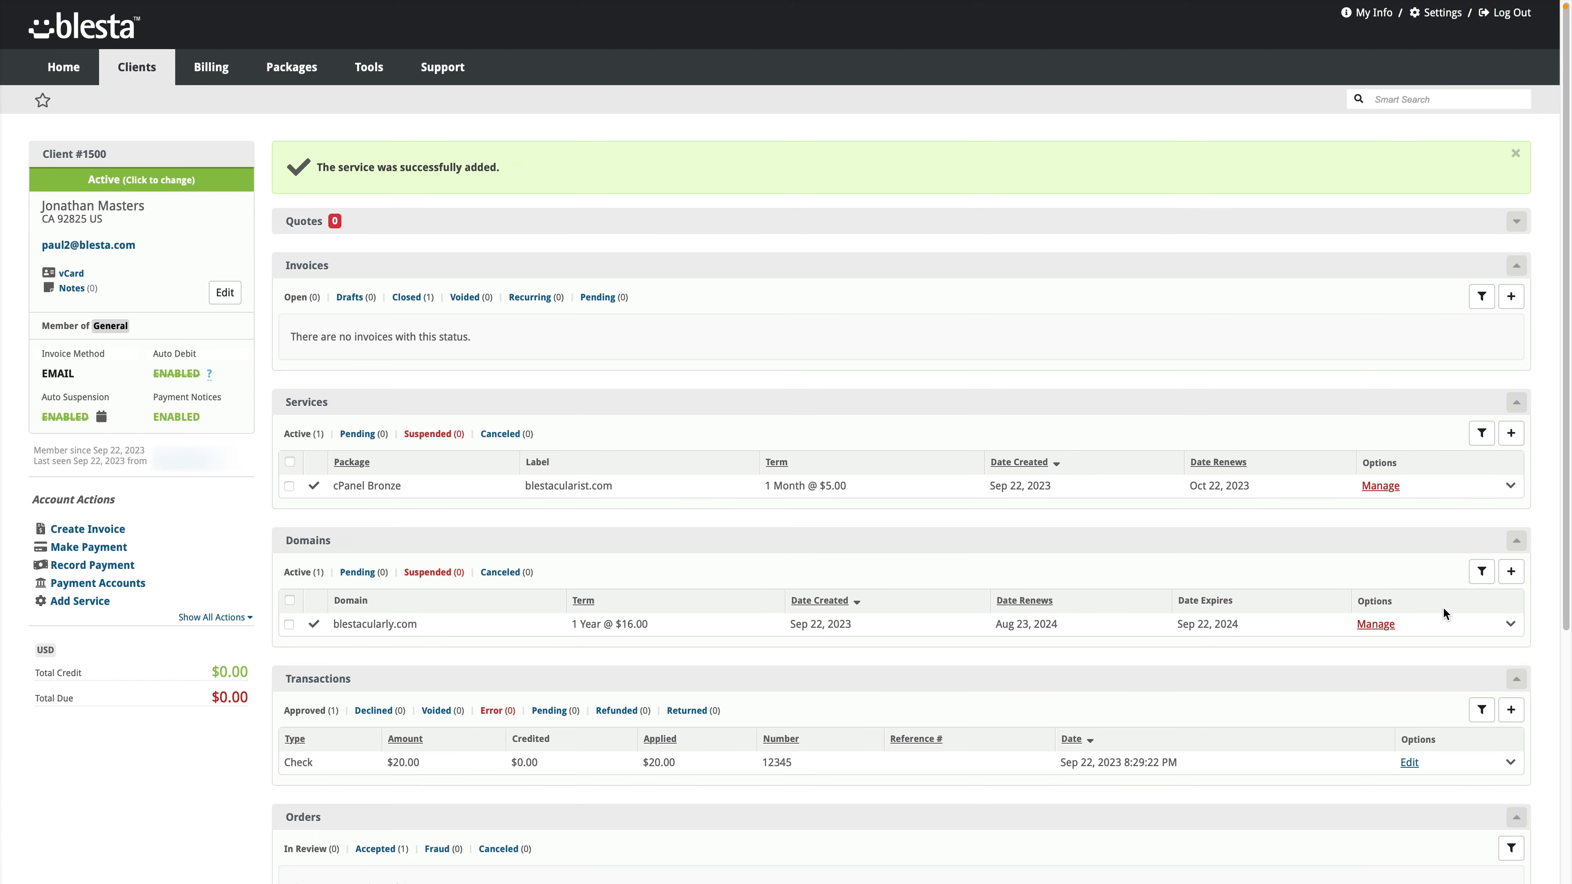
pyautogui.click(499, 498)
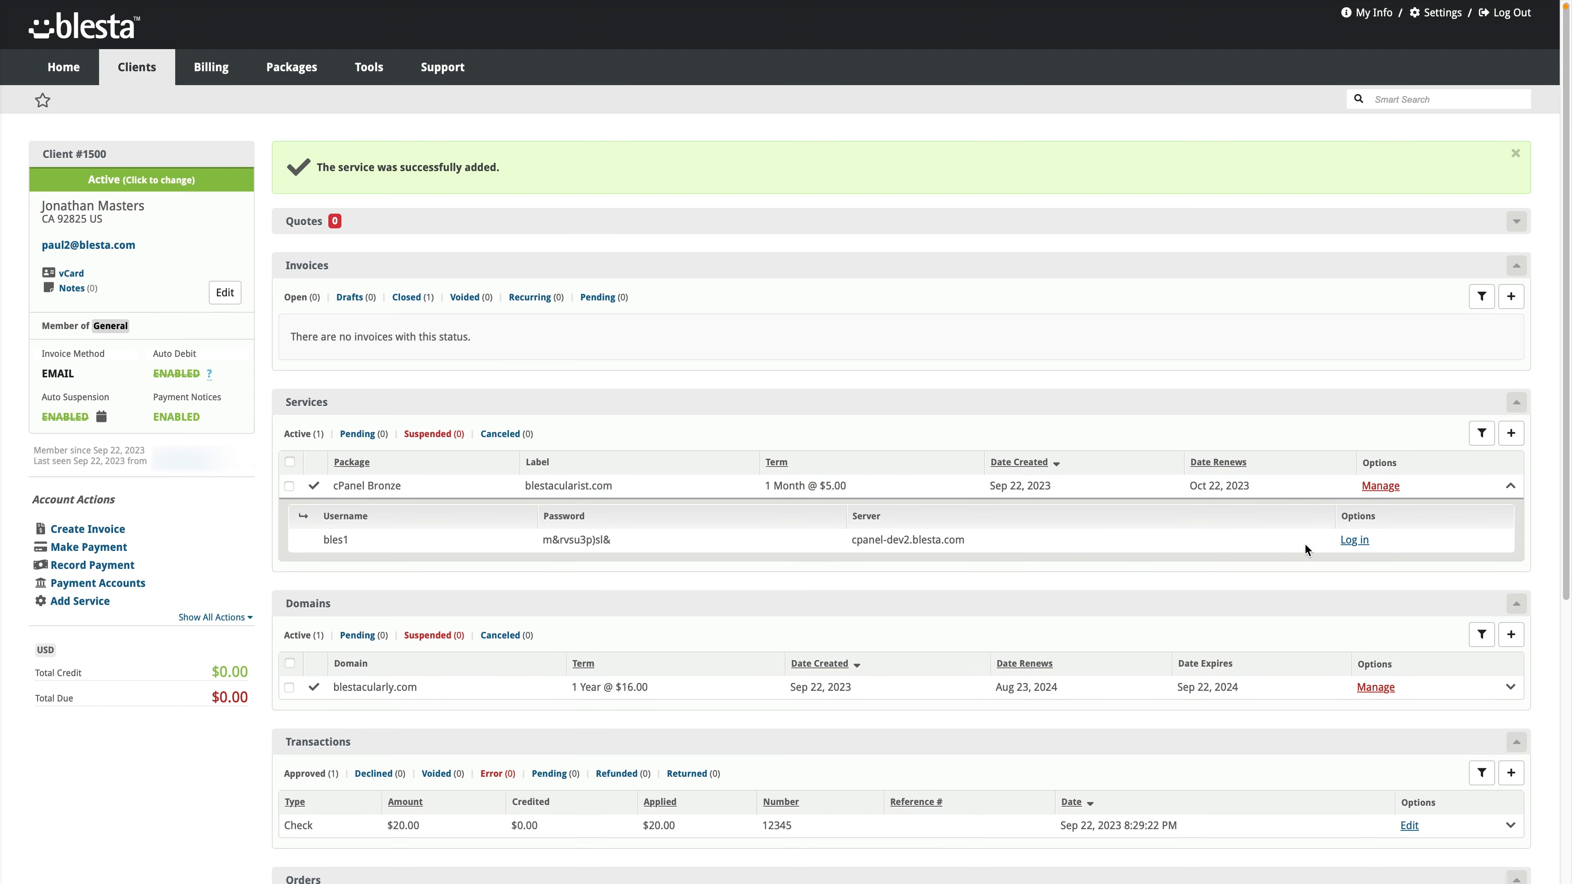
pyautogui.click(1354, 540)
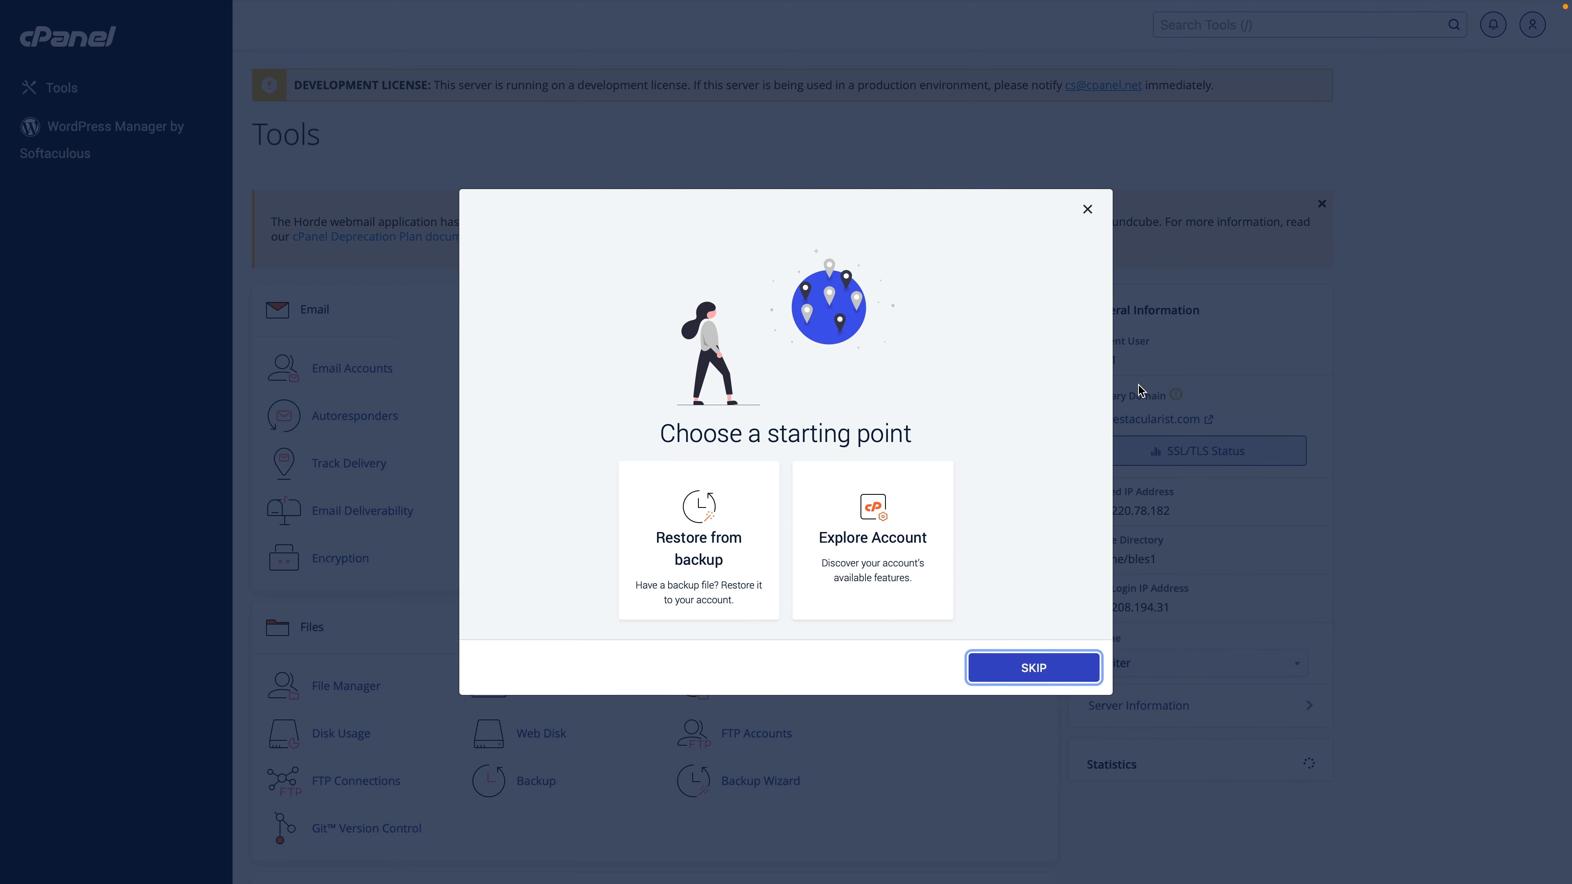
# Step: Skip the cPanel welcome prompt, deny Interface Analytics, and go back to Blesta's client profile
pyautogui.click(1087, 213)
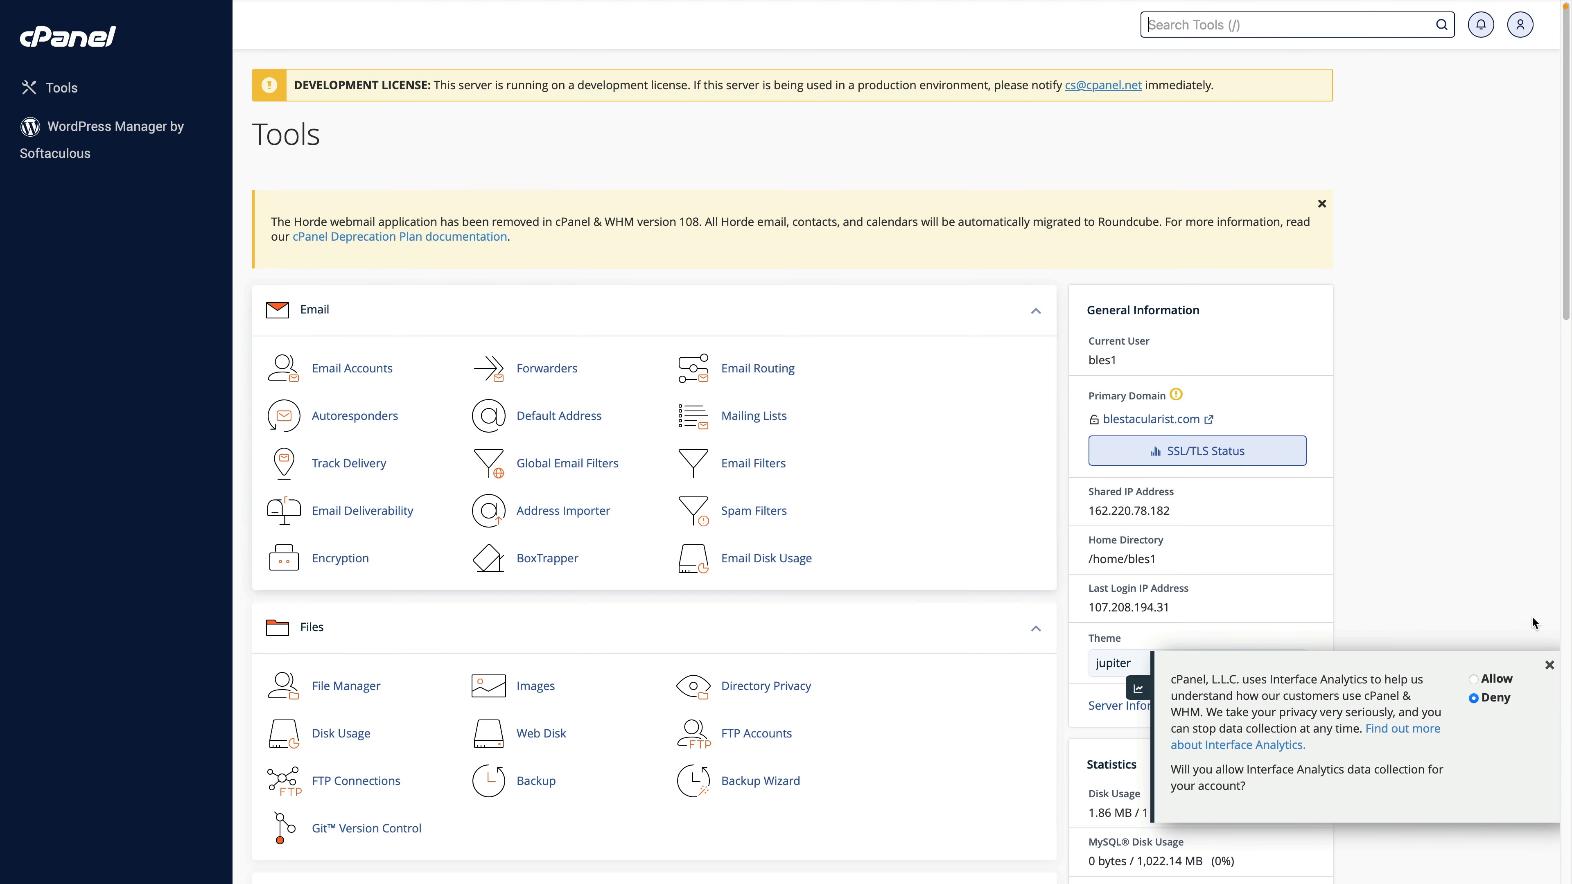
pyautogui.click(1505, 704)
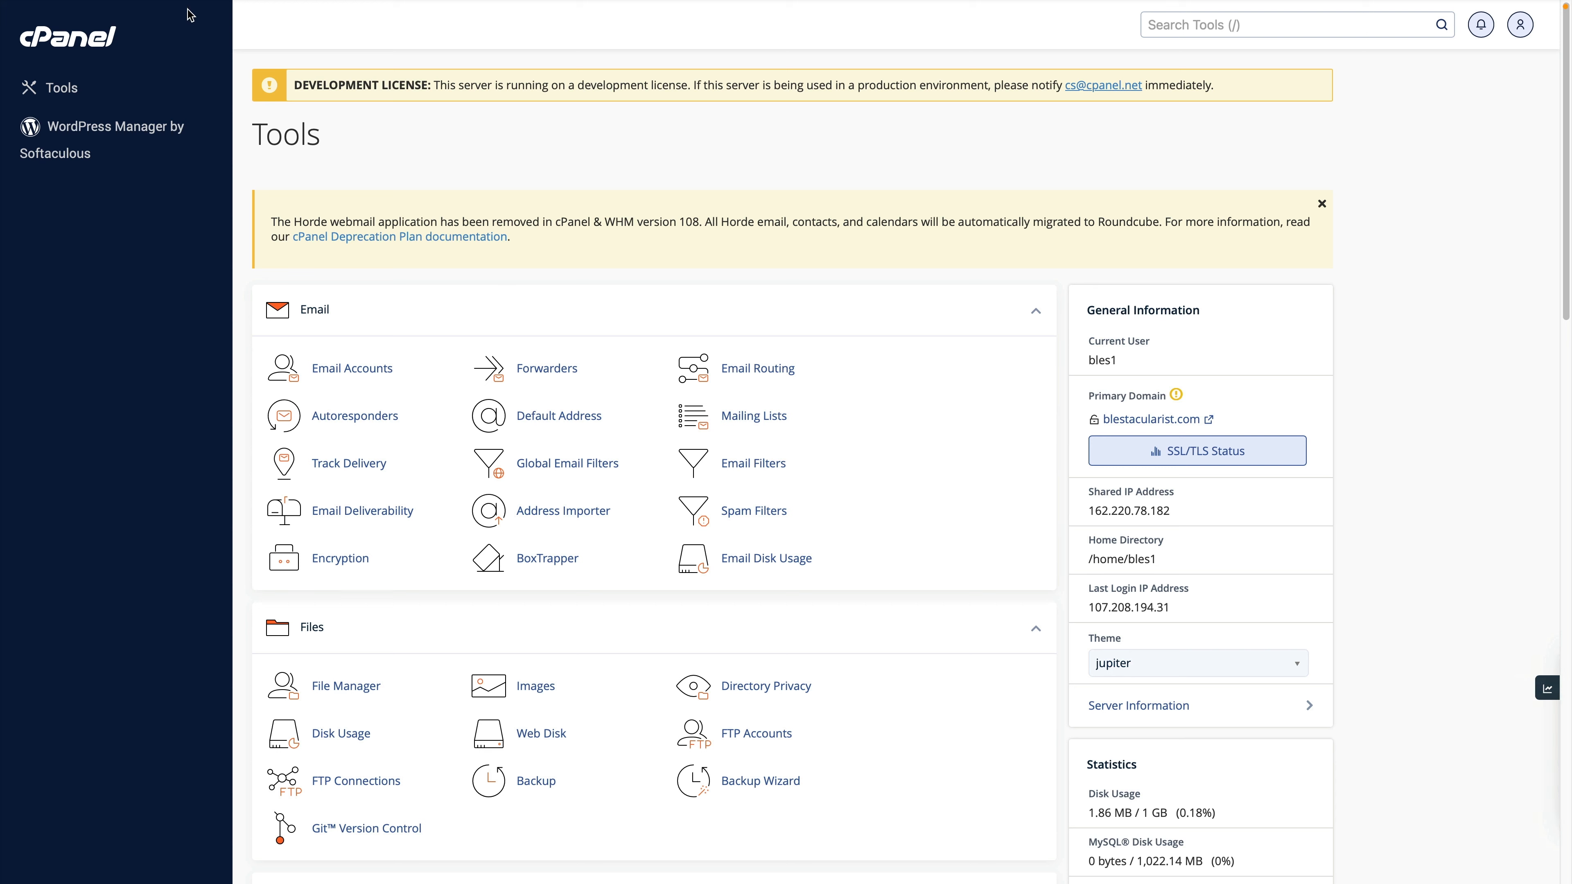
pyautogui.moveTo(199, 6)
pyautogui.click(137, 42)
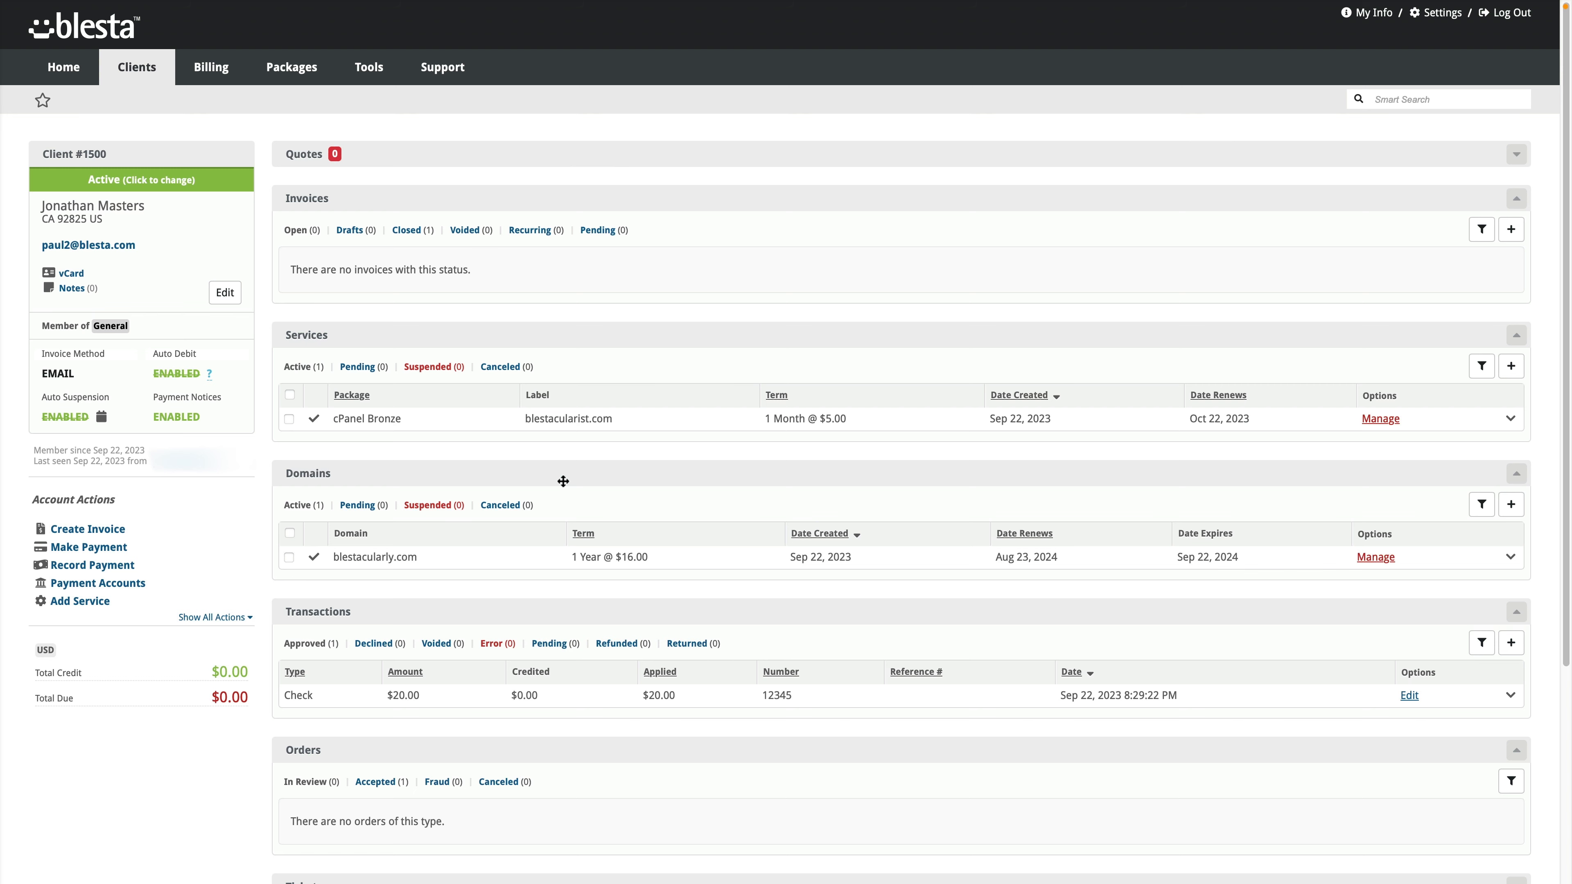
# Step: Select the accepted $20.00 order and inspect its Mark as status options without updating
pyautogui.scroll(-5, 555, 512)
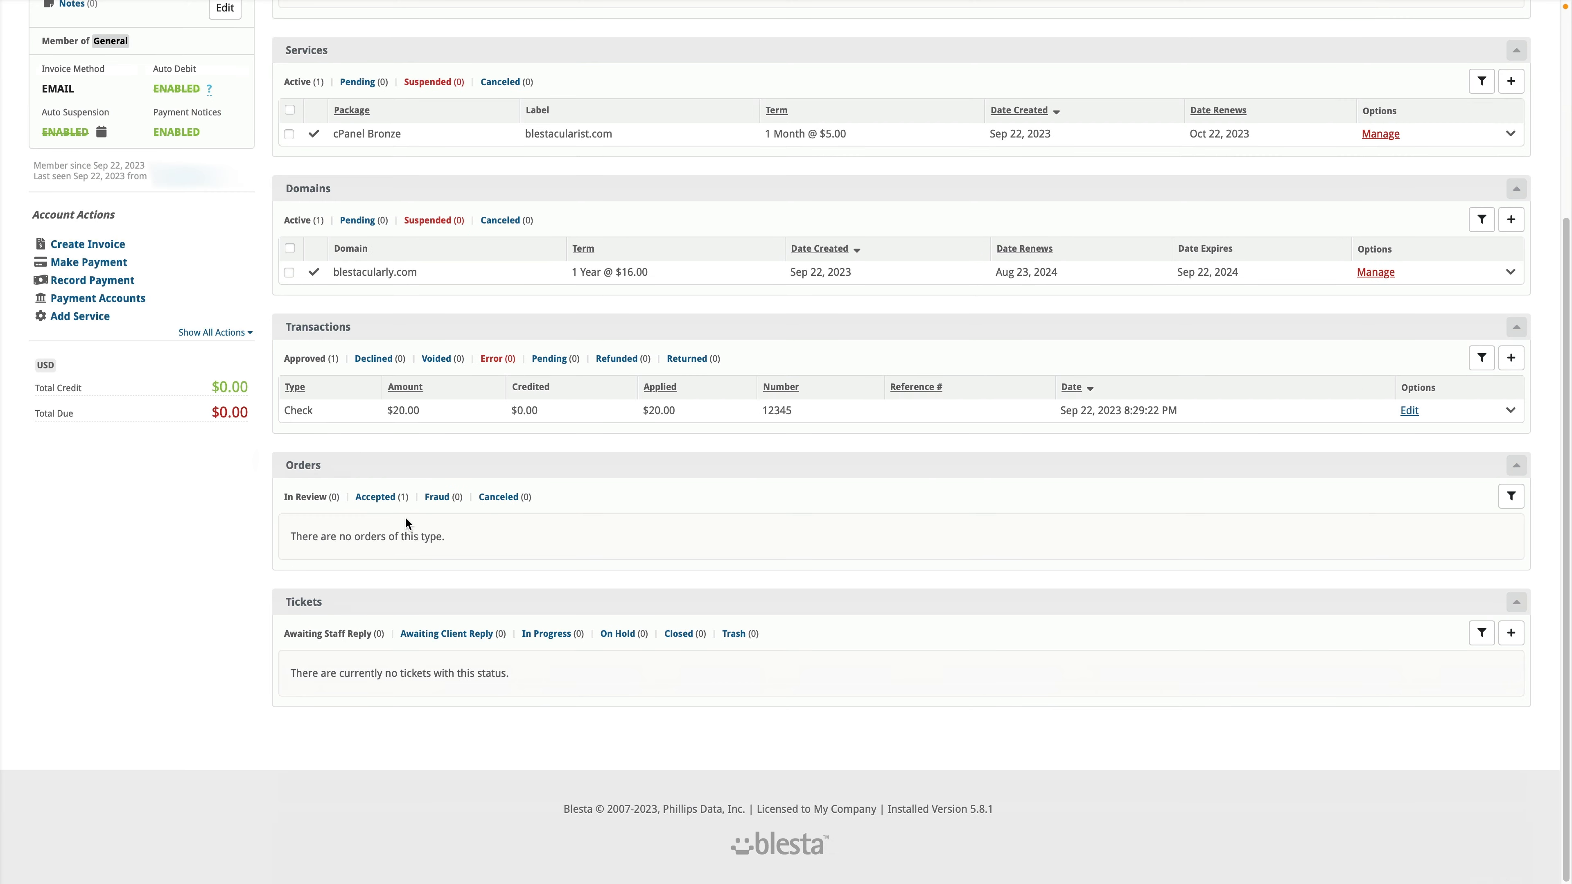
pyautogui.click(387, 501)
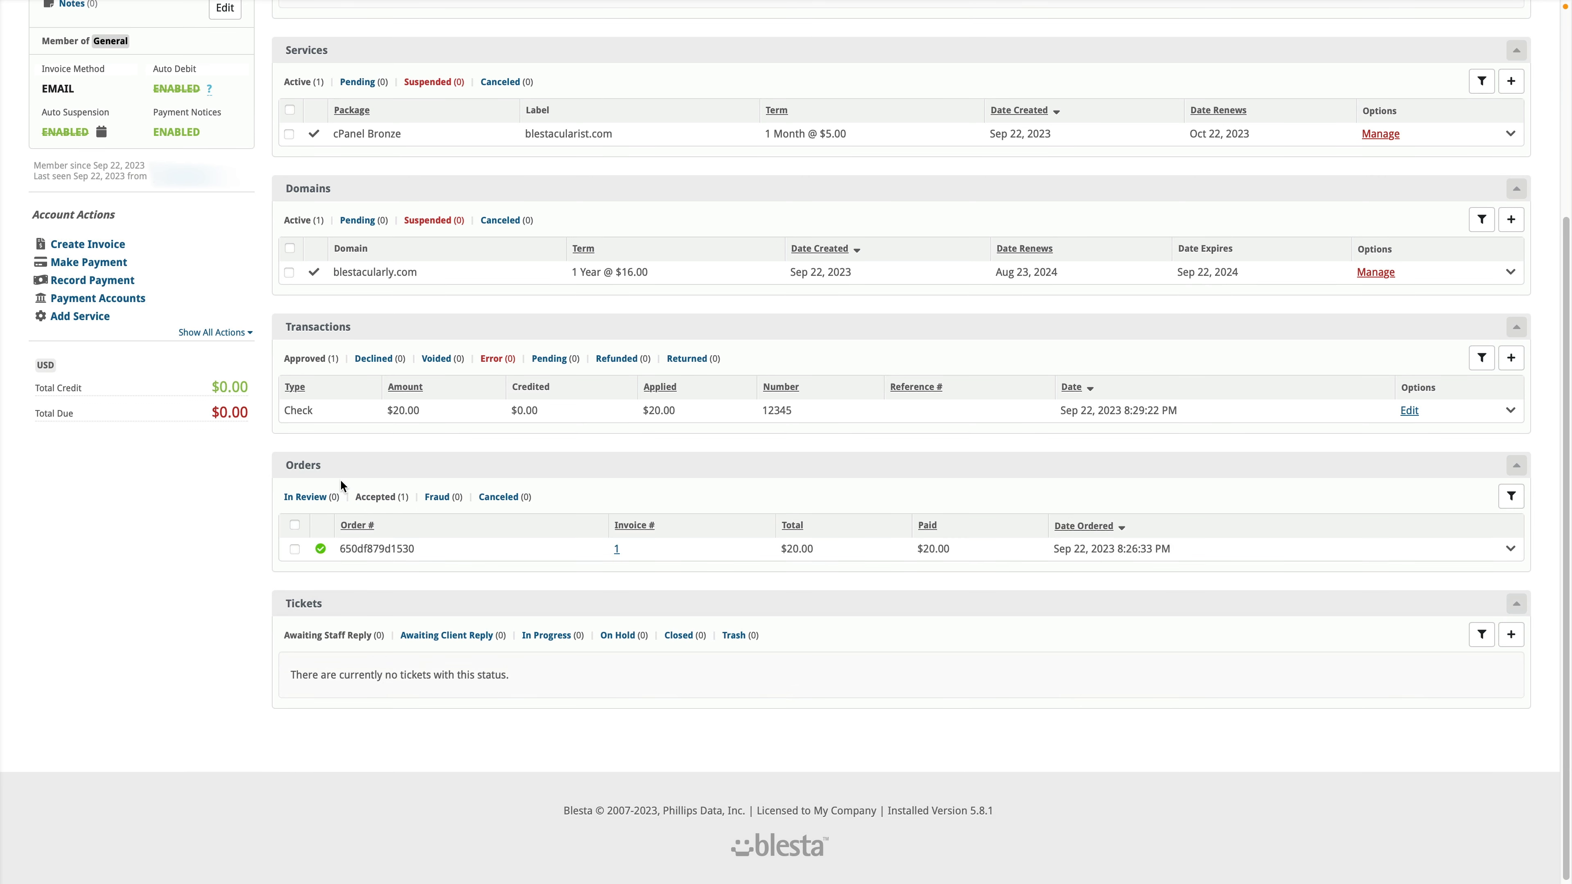
pyautogui.click(294, 549)
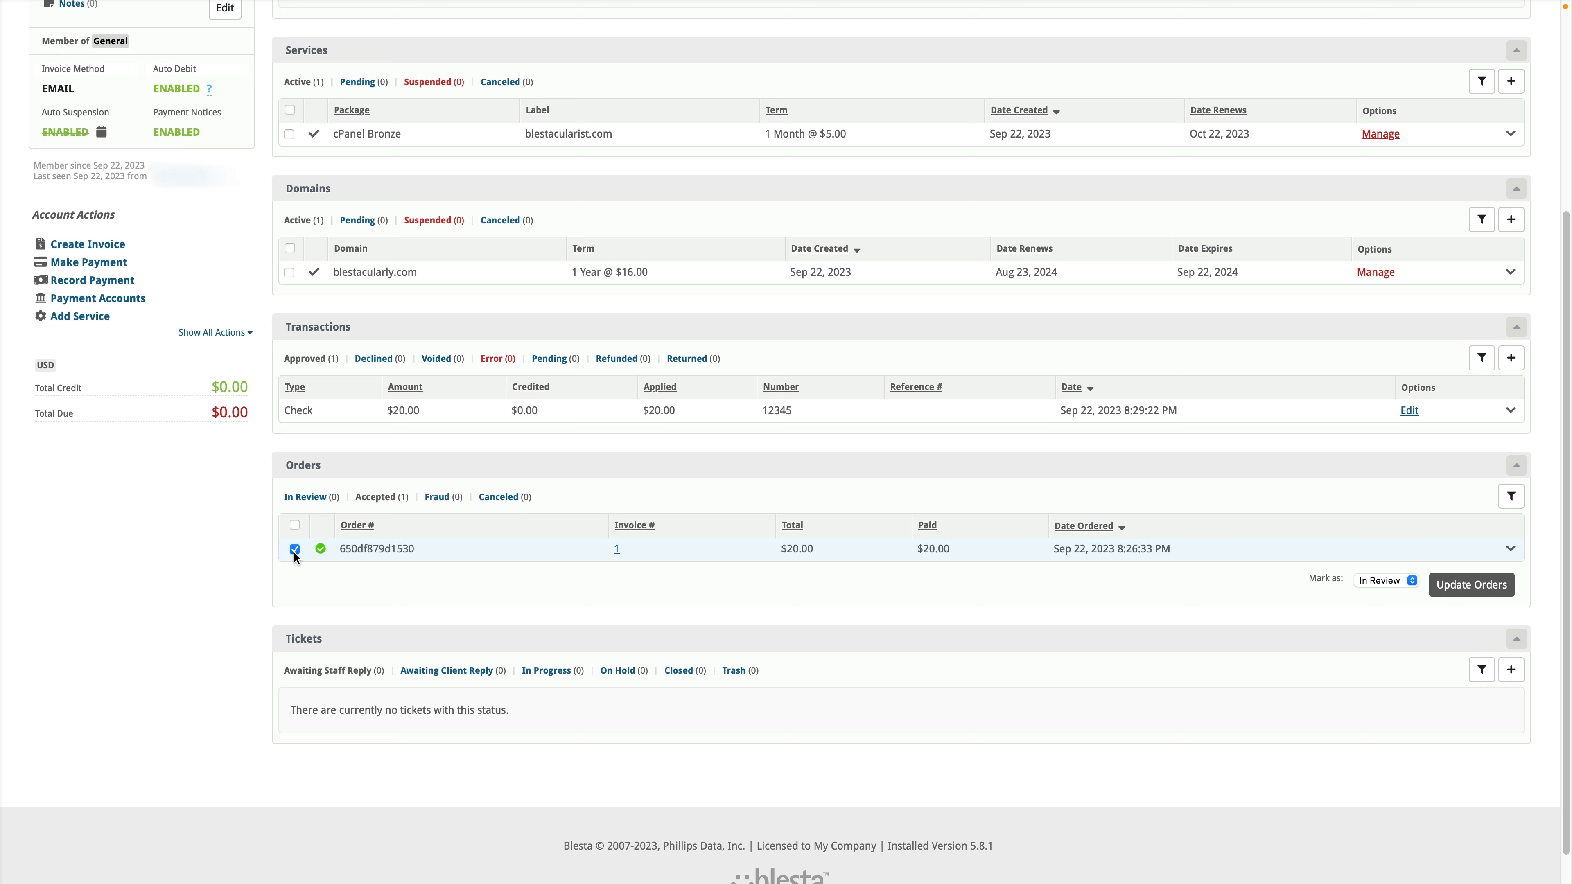
pyautogui.click(295, 550)
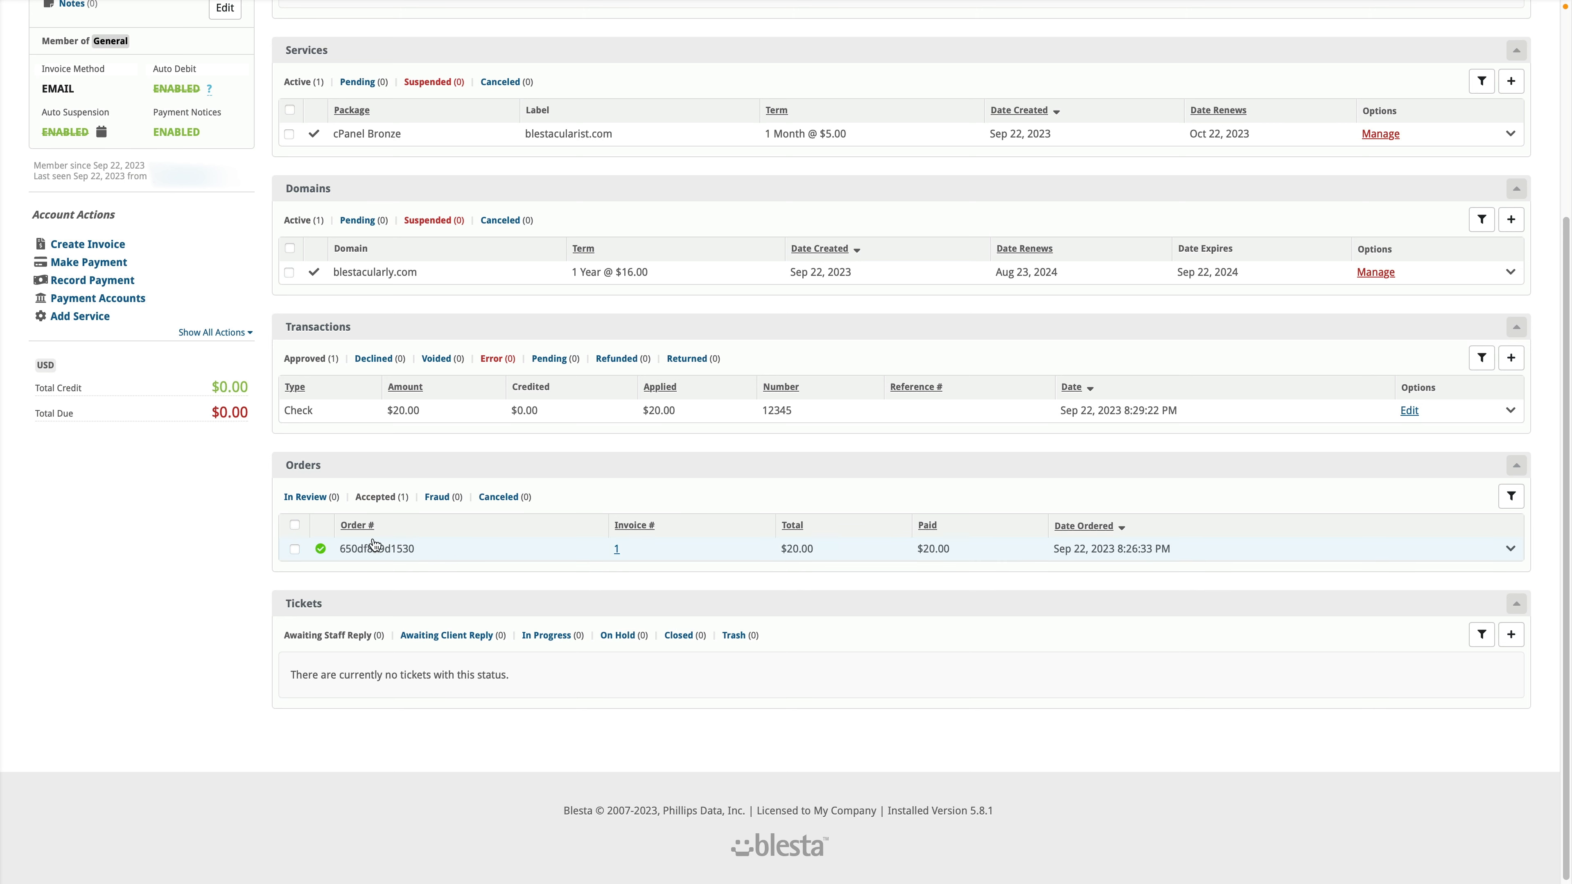
pyautogui.click(315, 497)
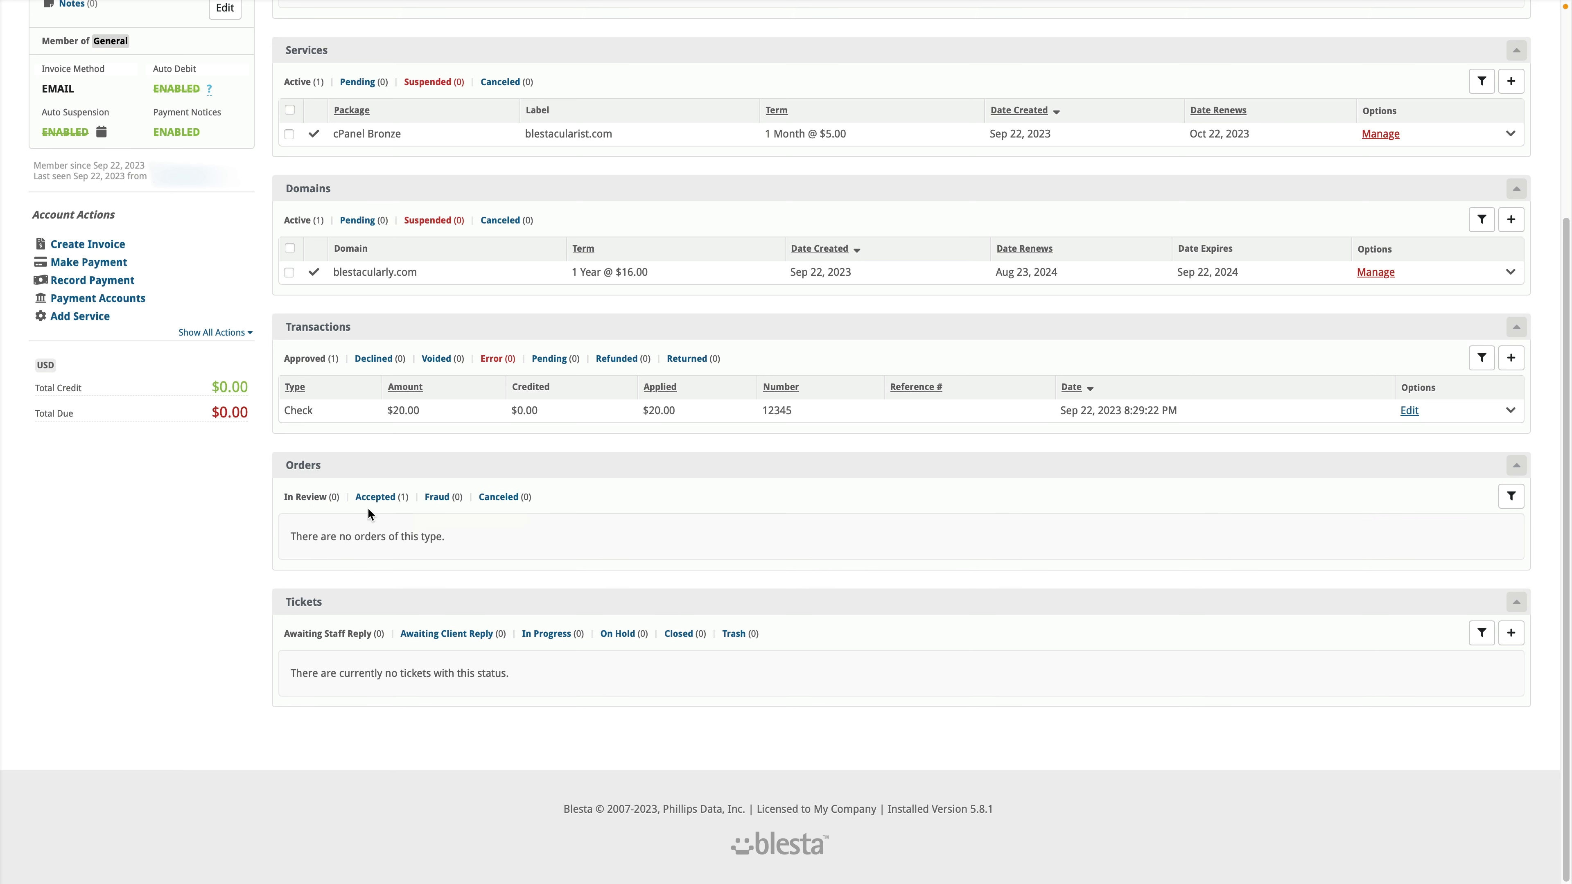
pyautogui.click(377, 498)
pyautogui.click(295, 549)
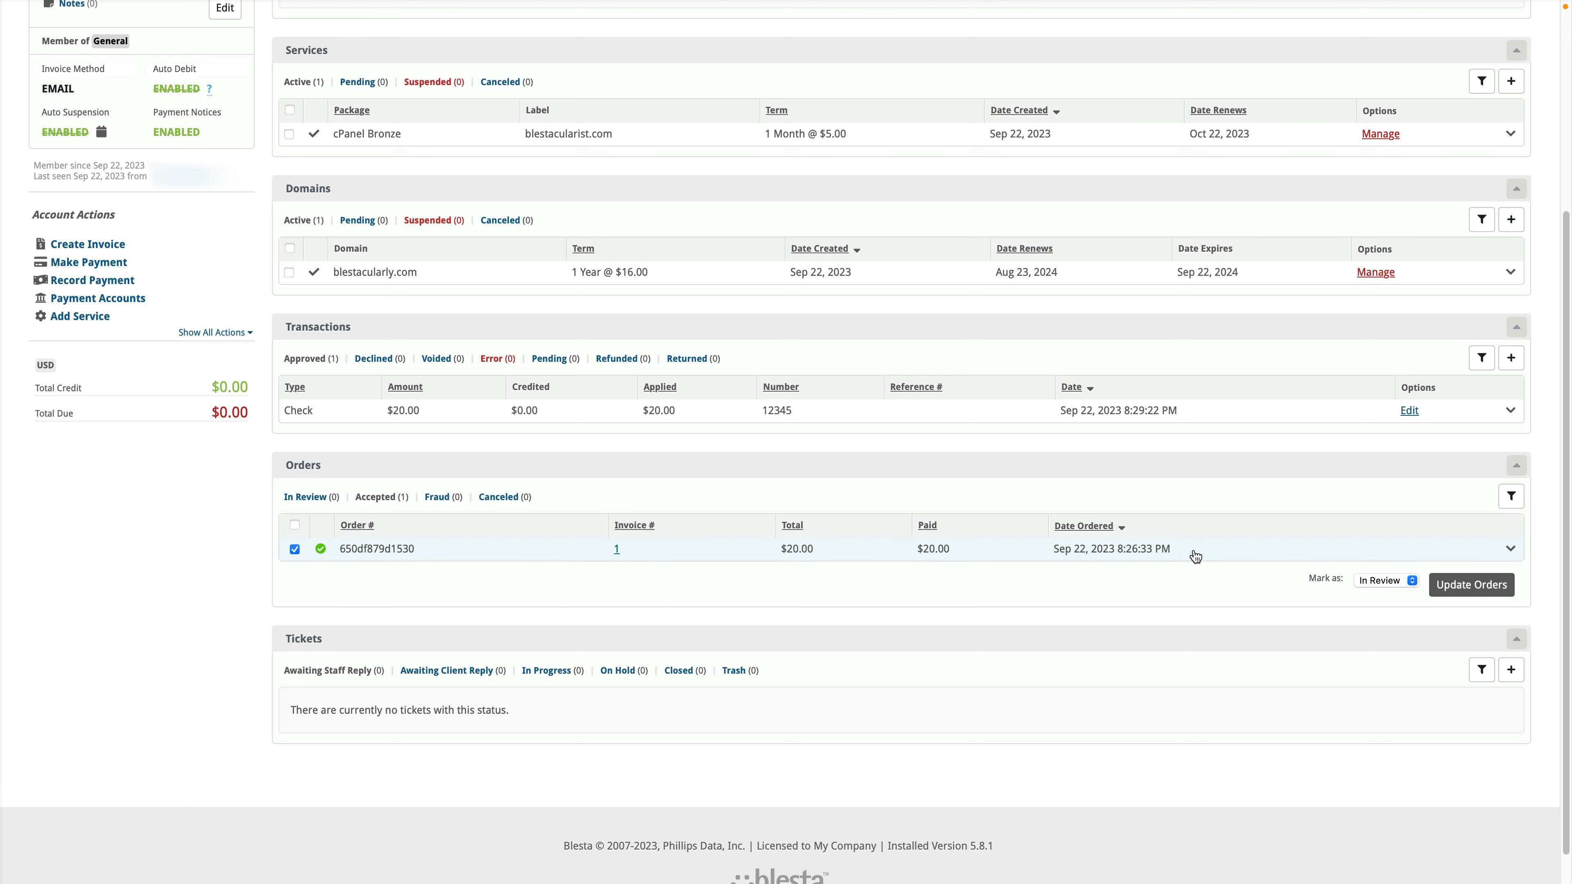
pyautogui.click(1386, 580)
pyautogui.click(1292, 607)
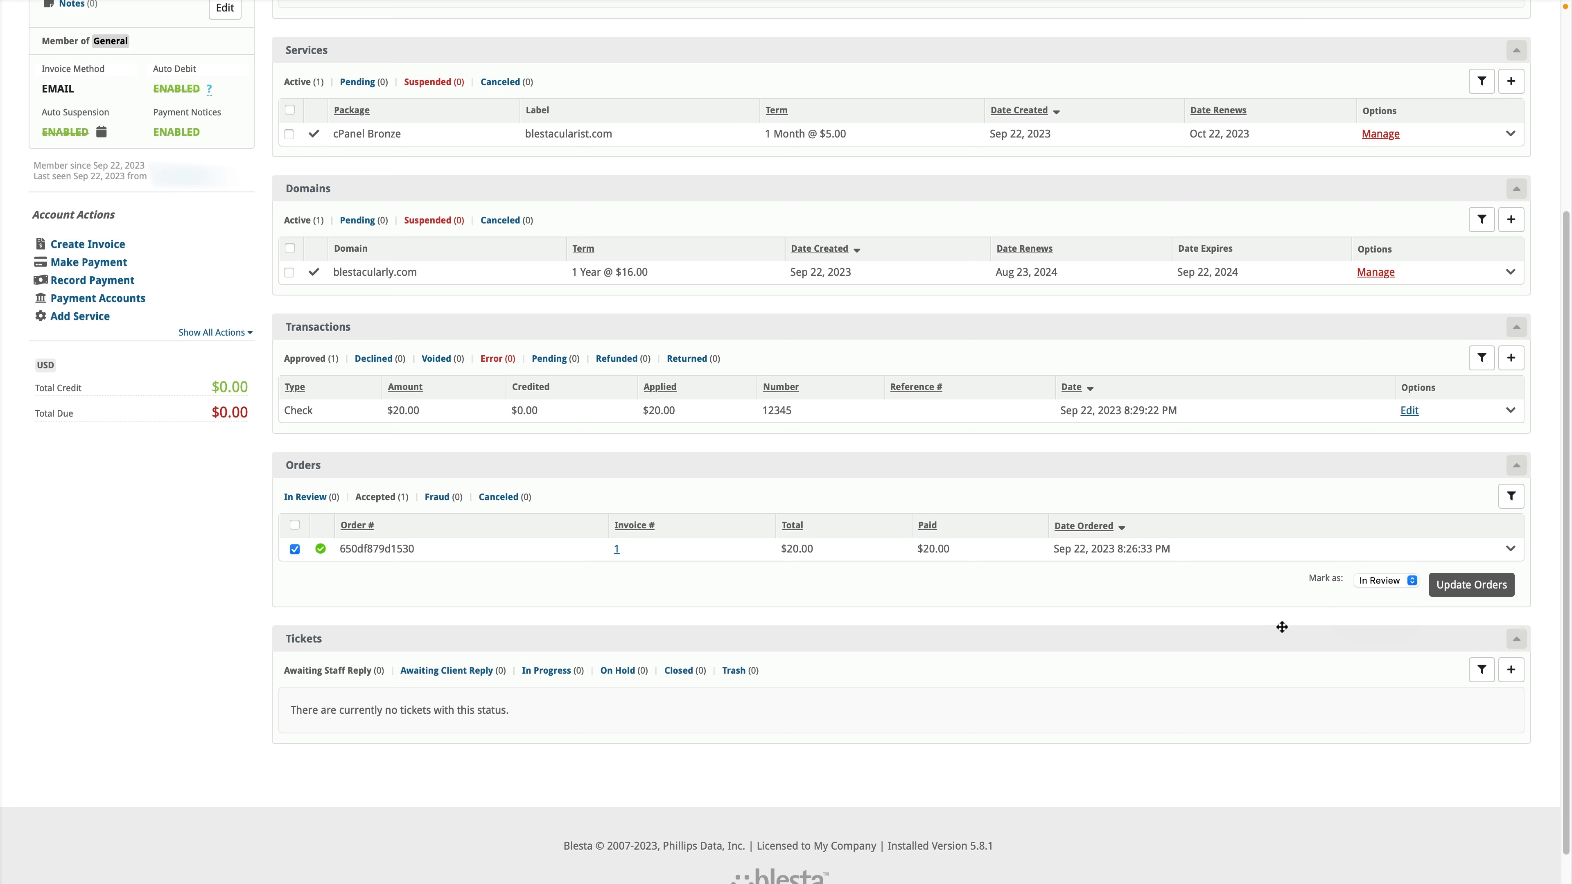
pyautogui.click(1386, 583)
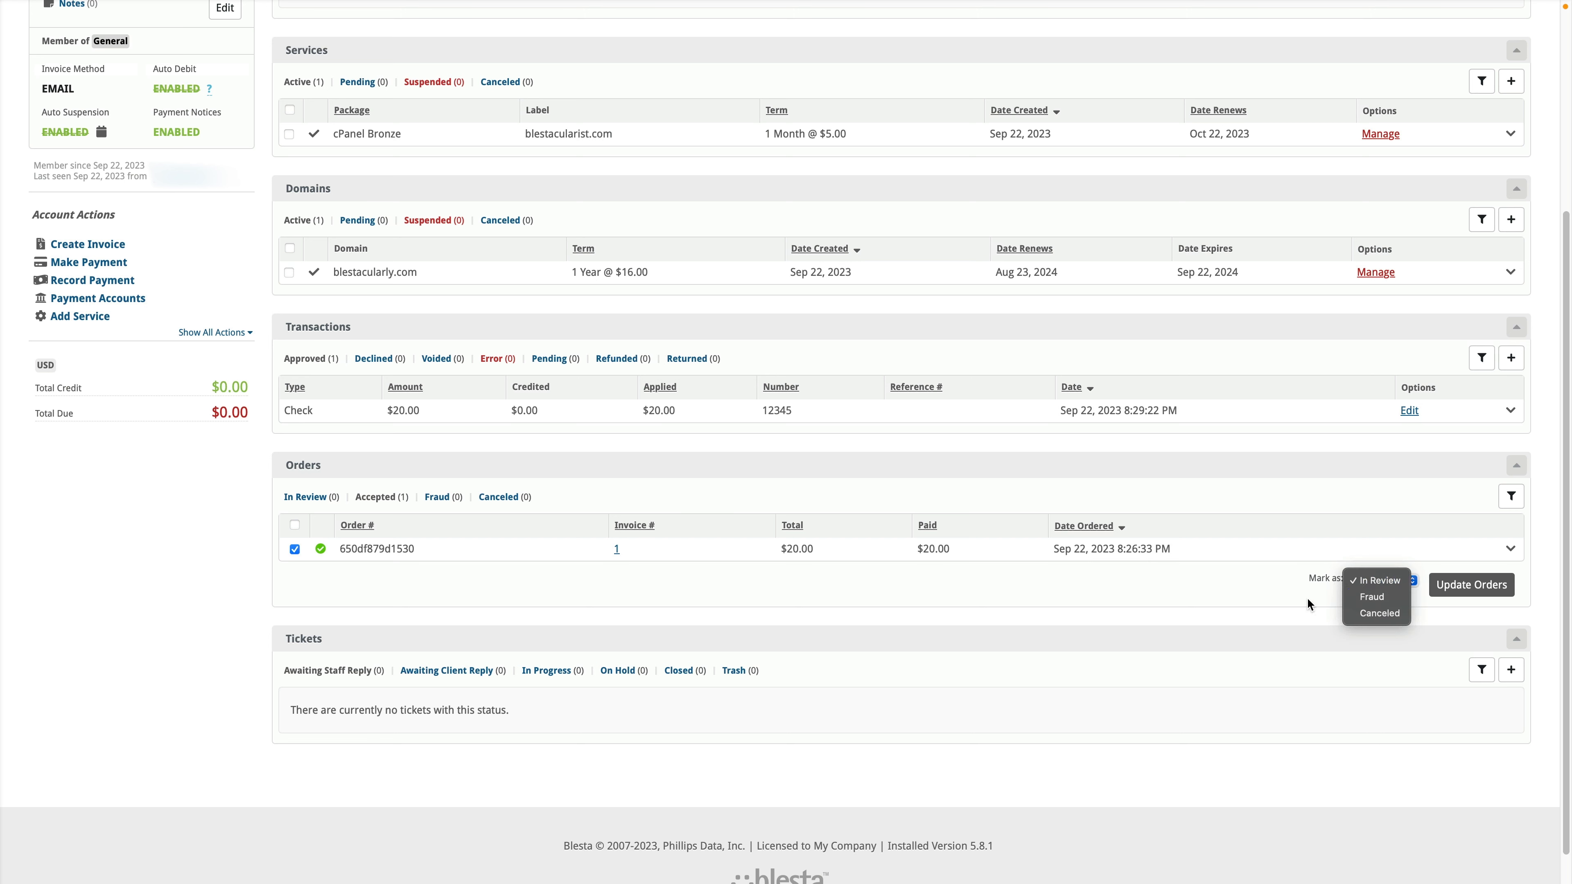
pyautogui.click(1279, 604)
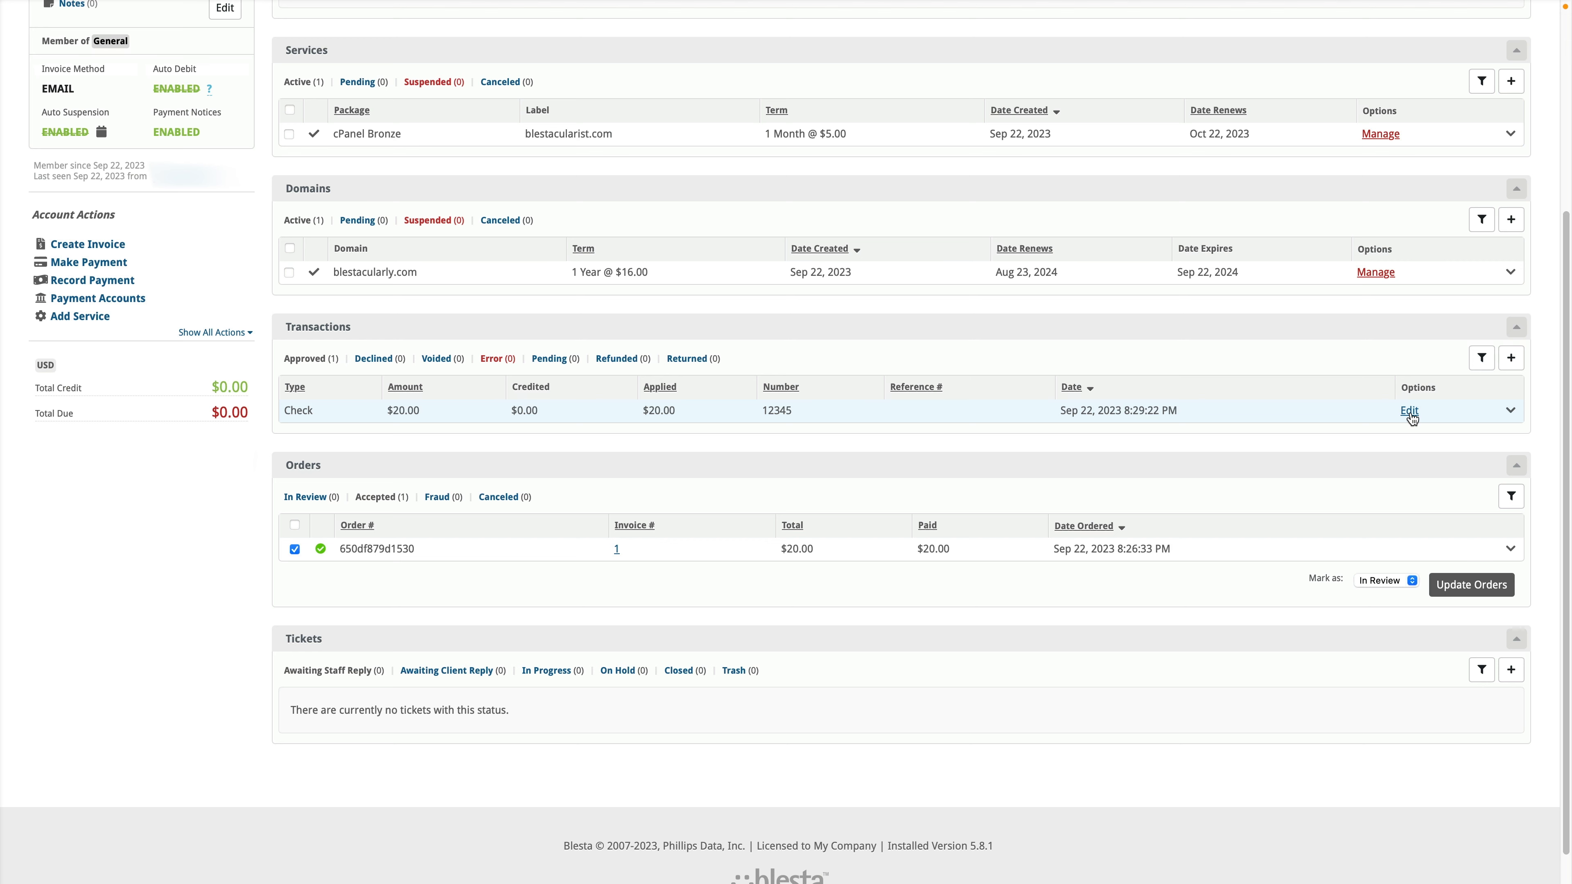
pyautogui.click(1409, 411)
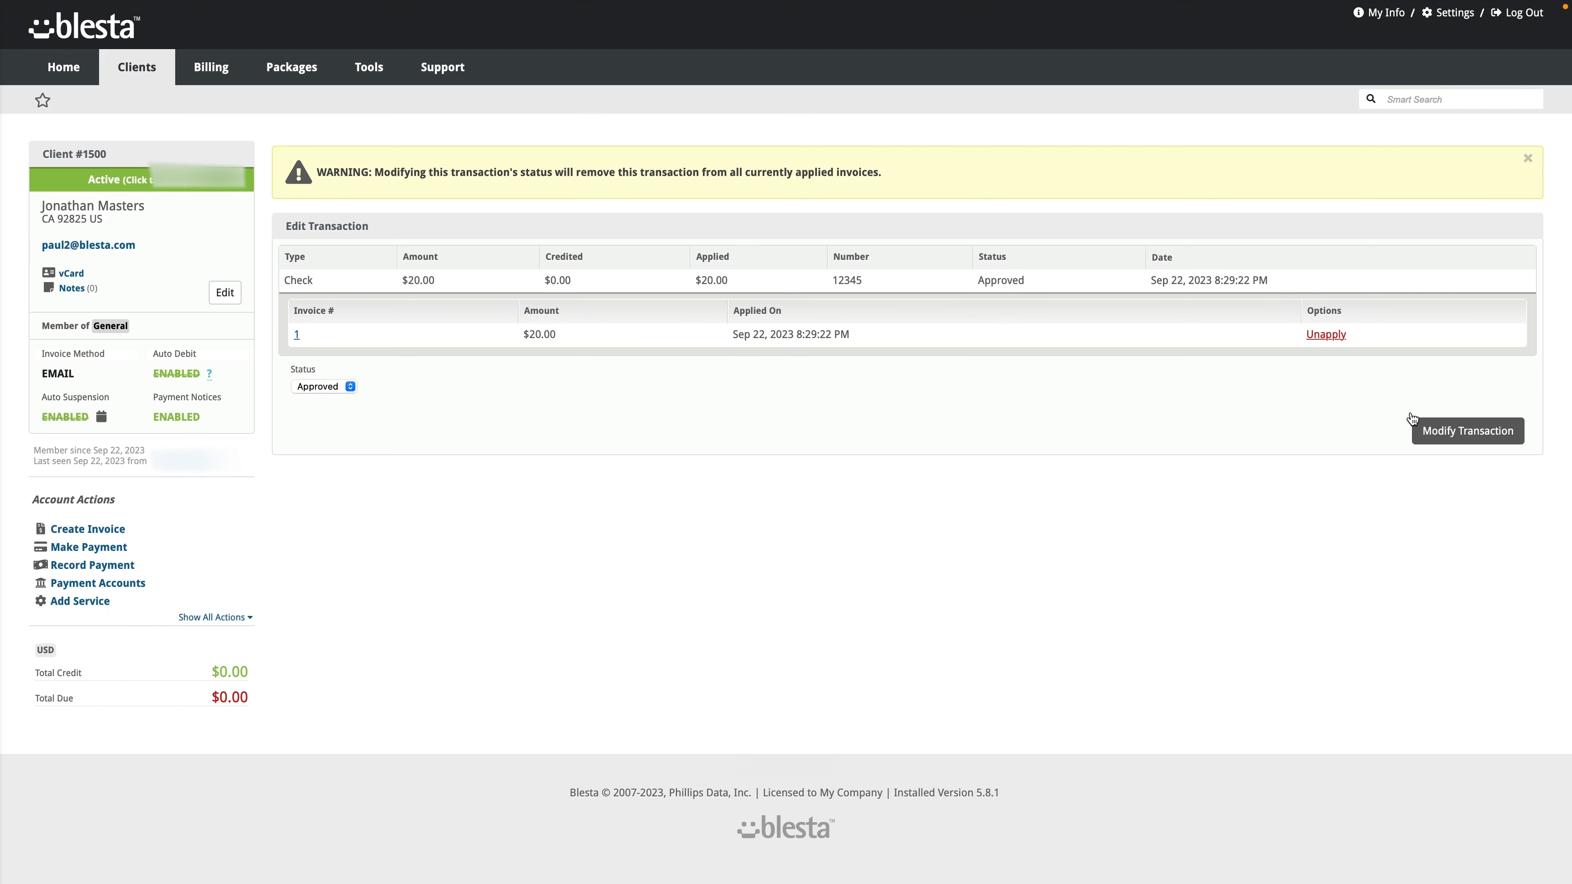
pyautogui.click(350, 390)
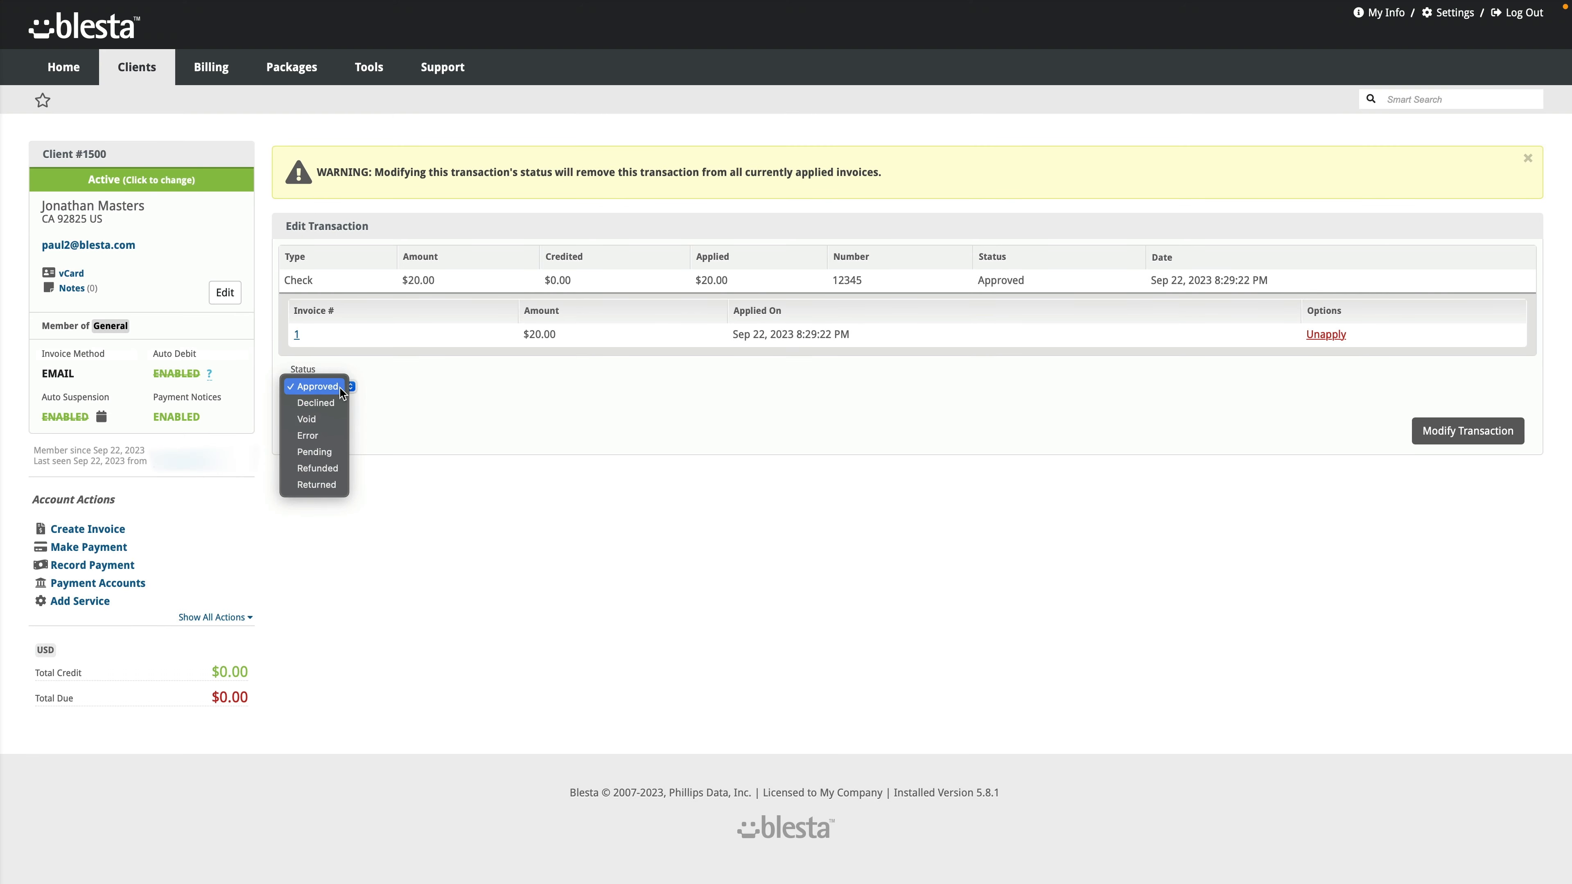
pyautogui.click(328, 469)
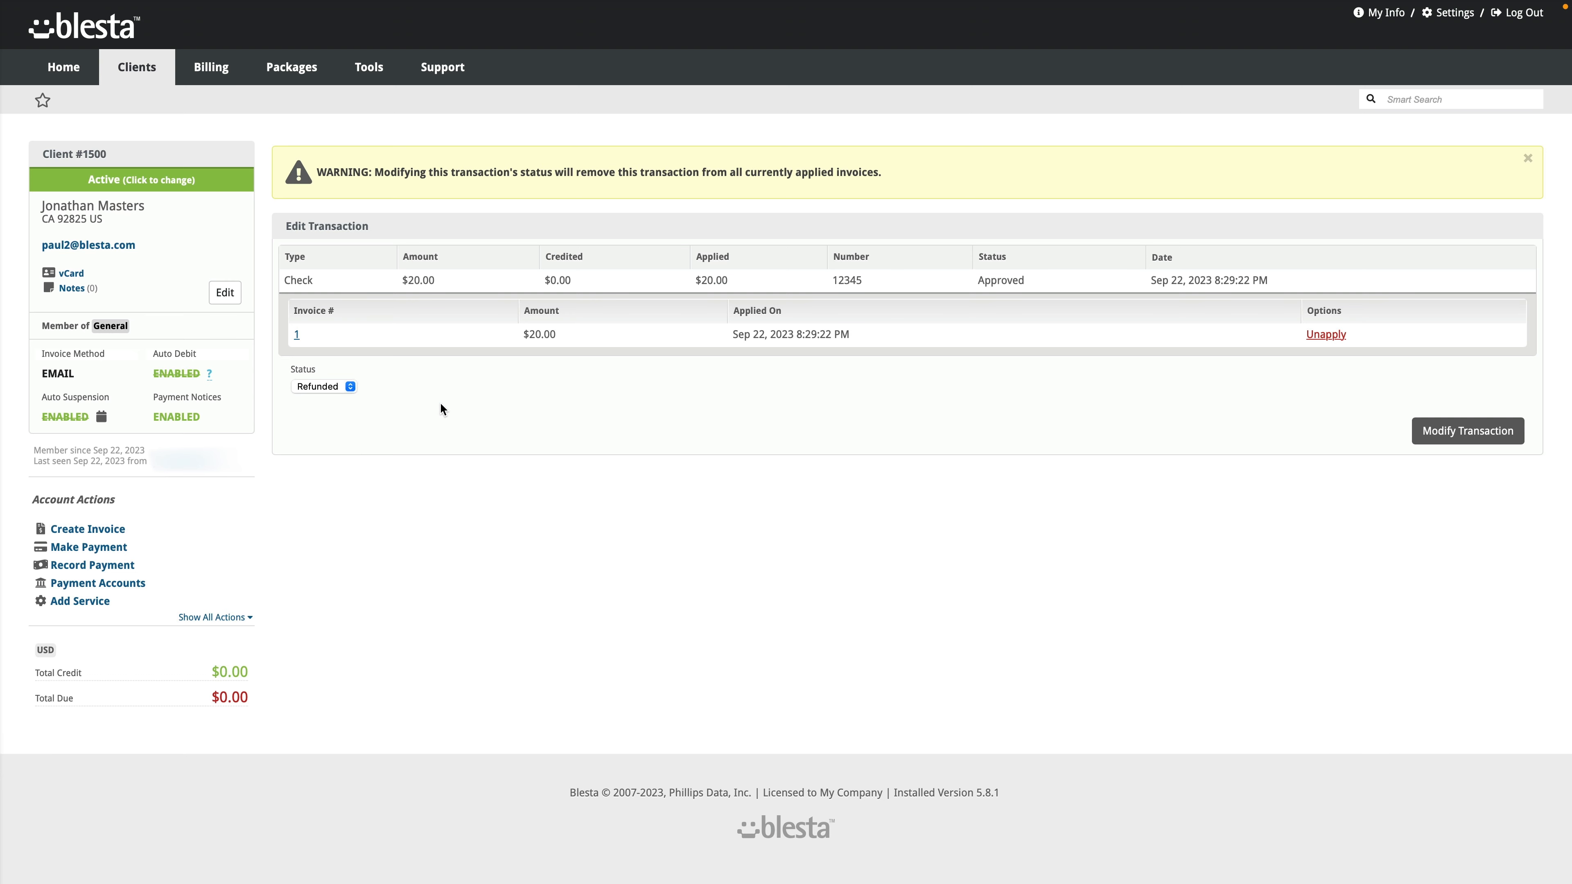
pyautogui.click(92, 153)
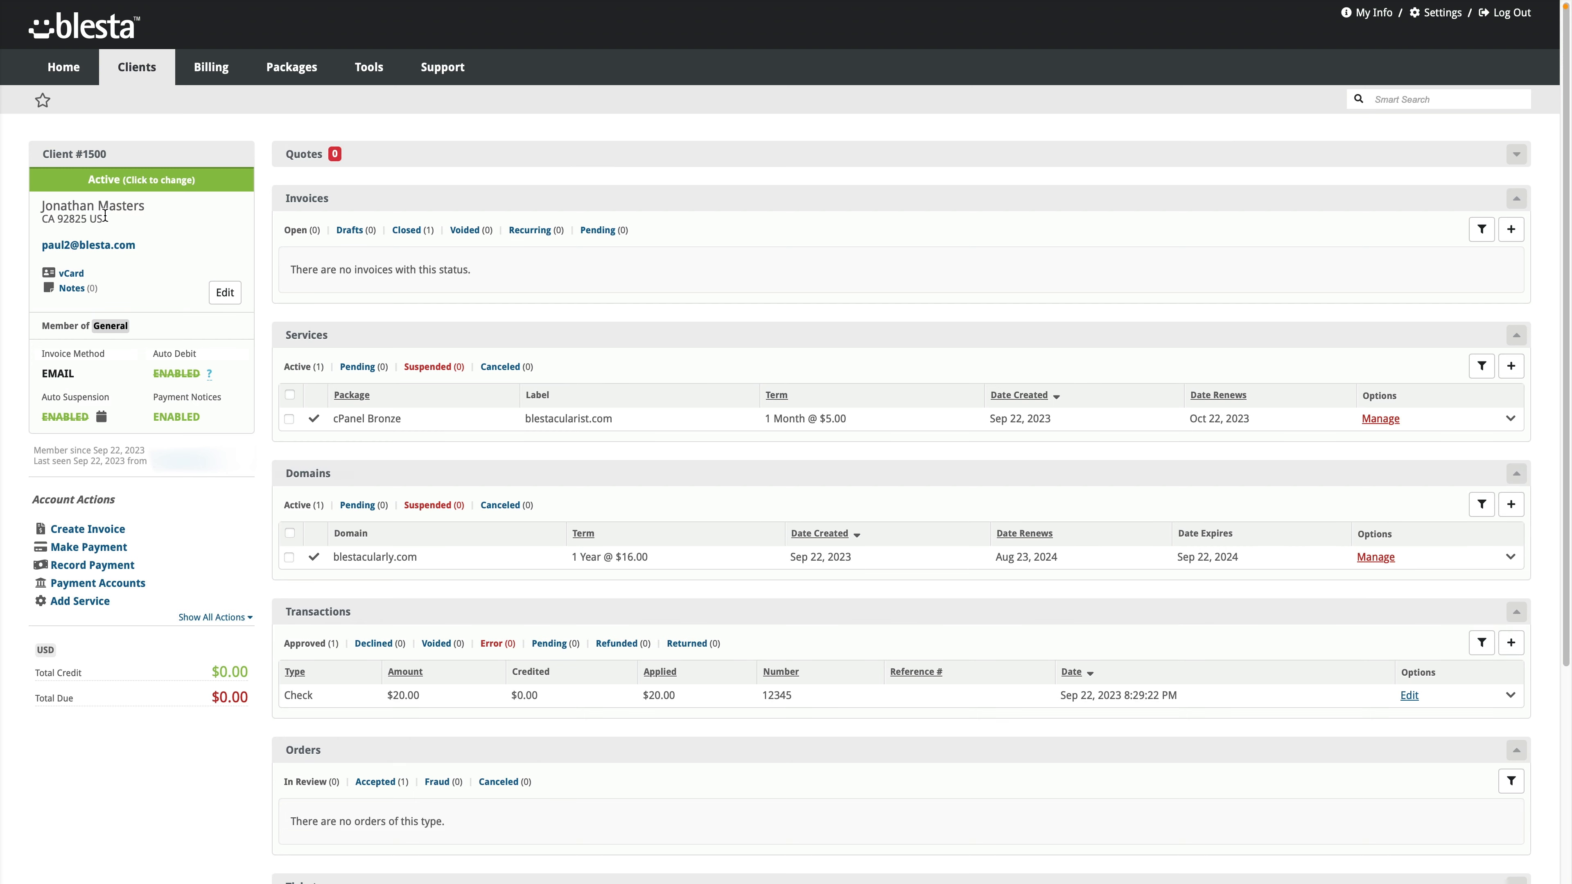
pyautogui.scroll(-5, 279, 542)
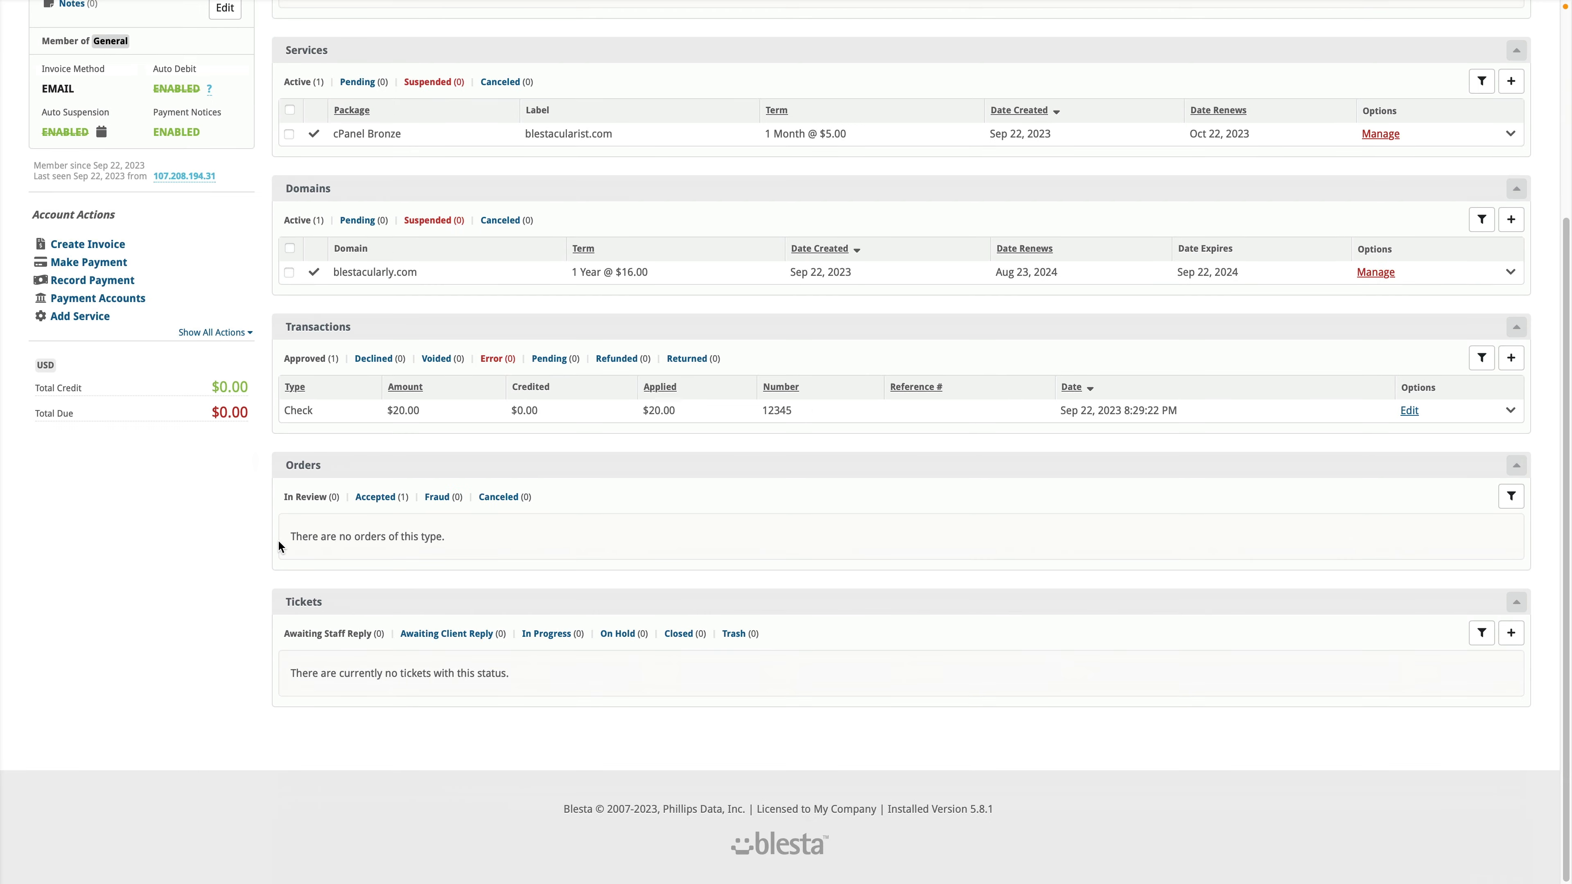
pyautogui.scroll(5, 280, 544)
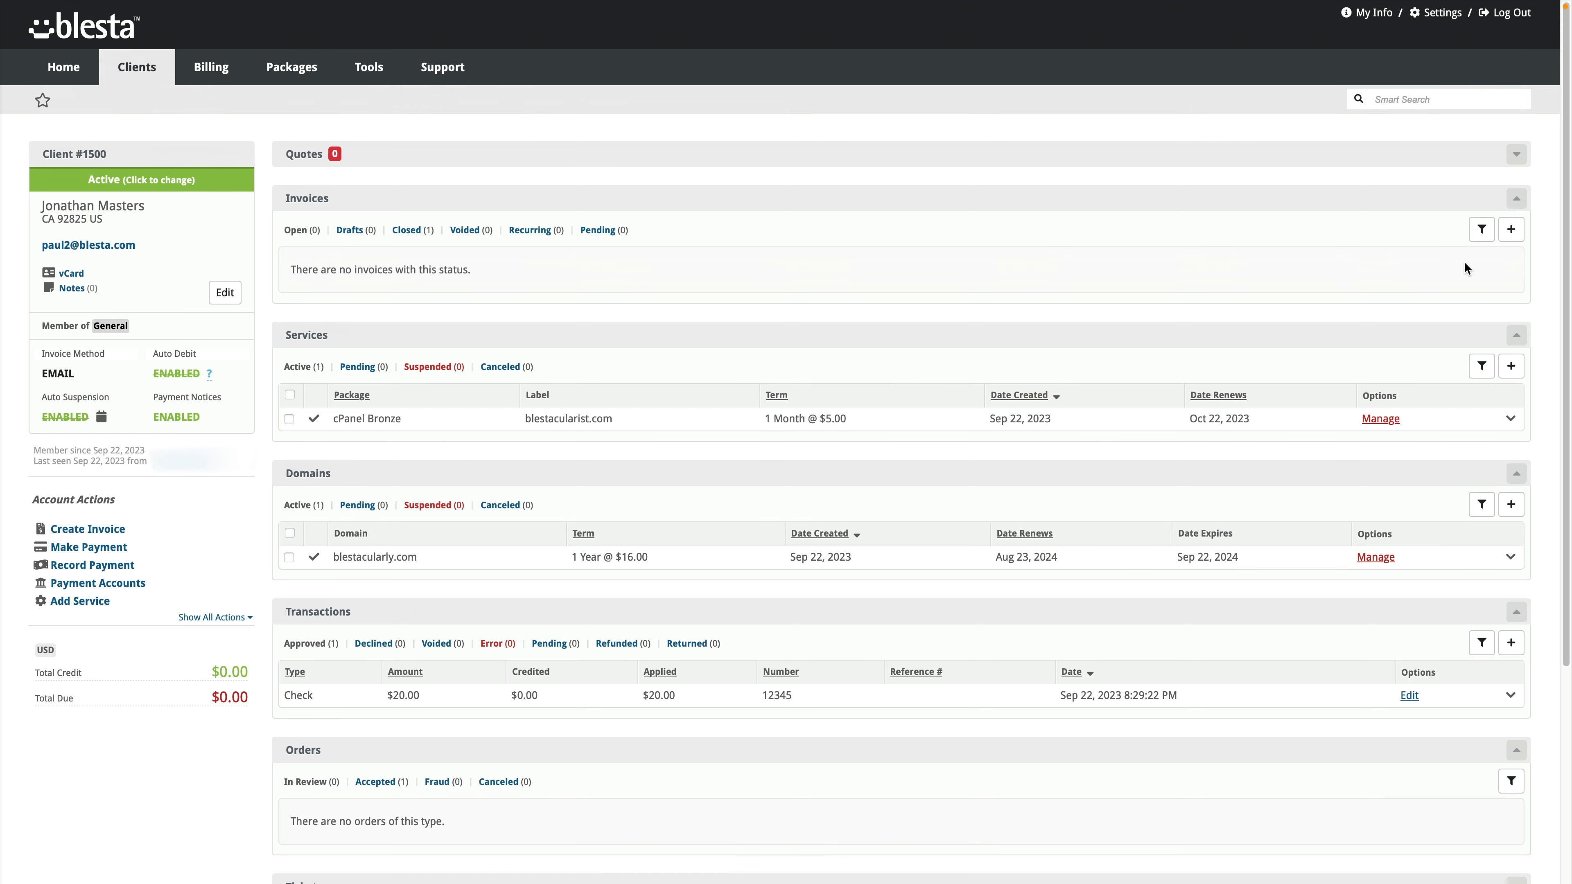
pyautogui.click(406, 234)
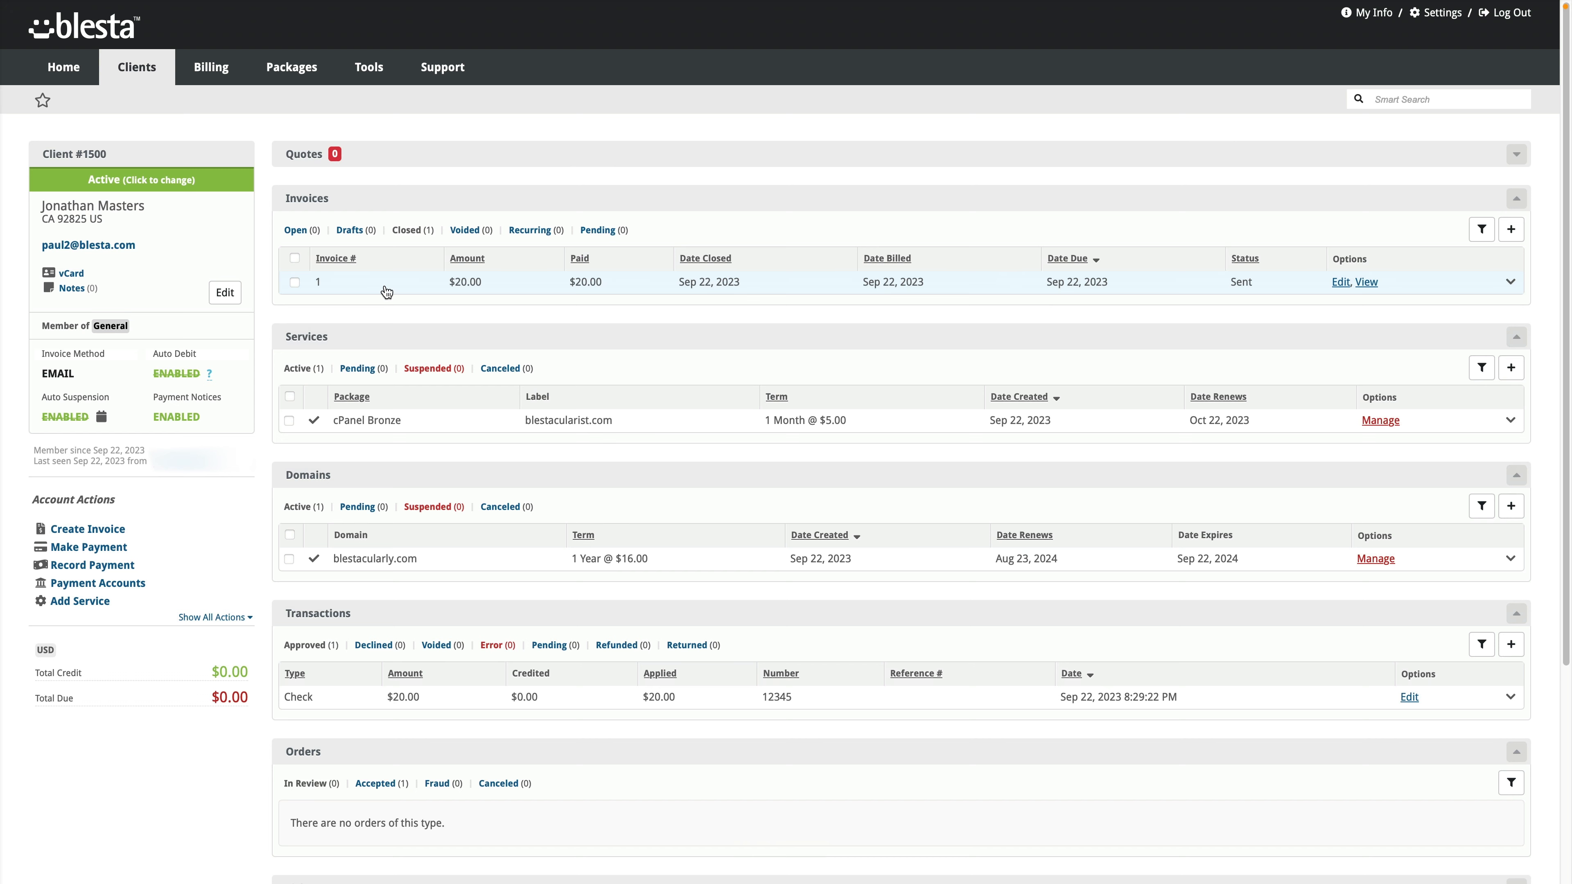
pyautogui.click(302, 231)
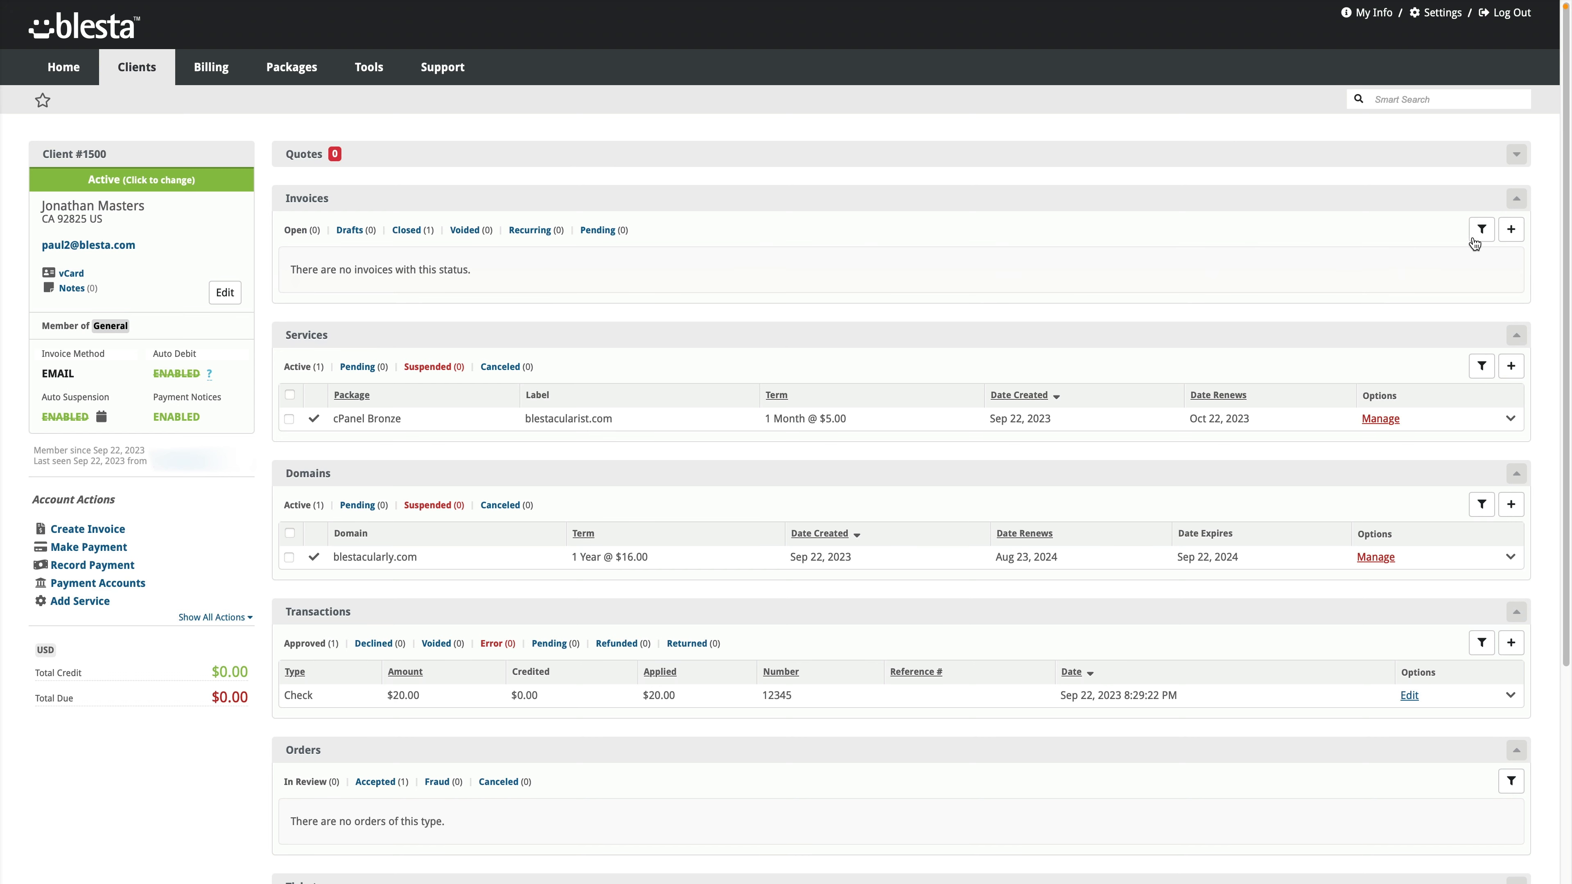
# Step: Start a new invoice with 'Line items' at 5 × 50 and 'Another line item' at 1 × 10
pyautogui.click(1513, 237)
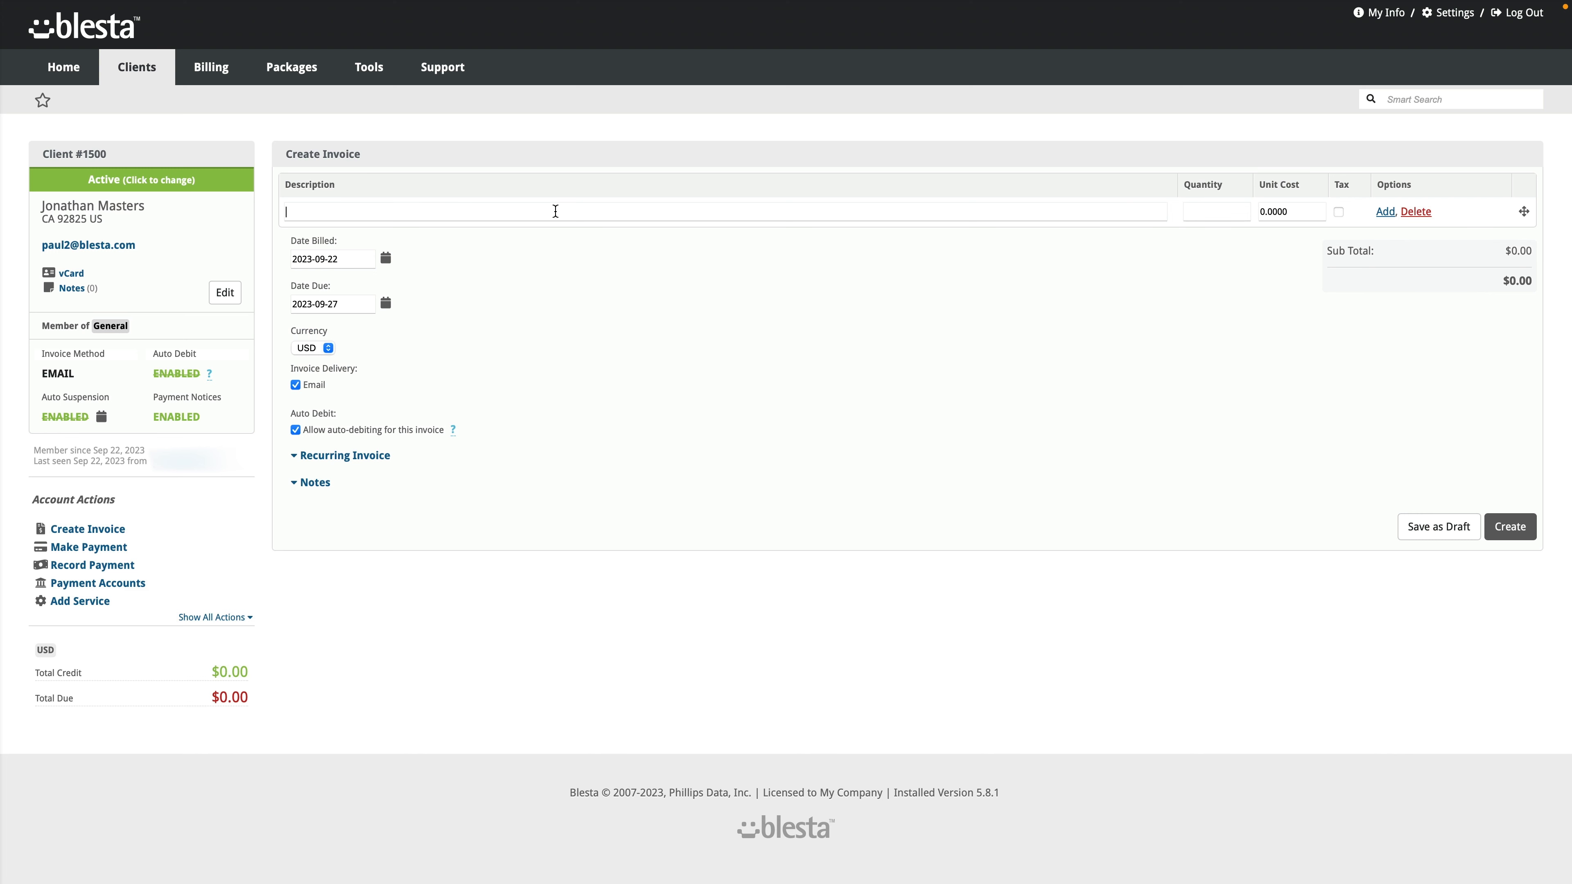
pyautogui.write('Line items')
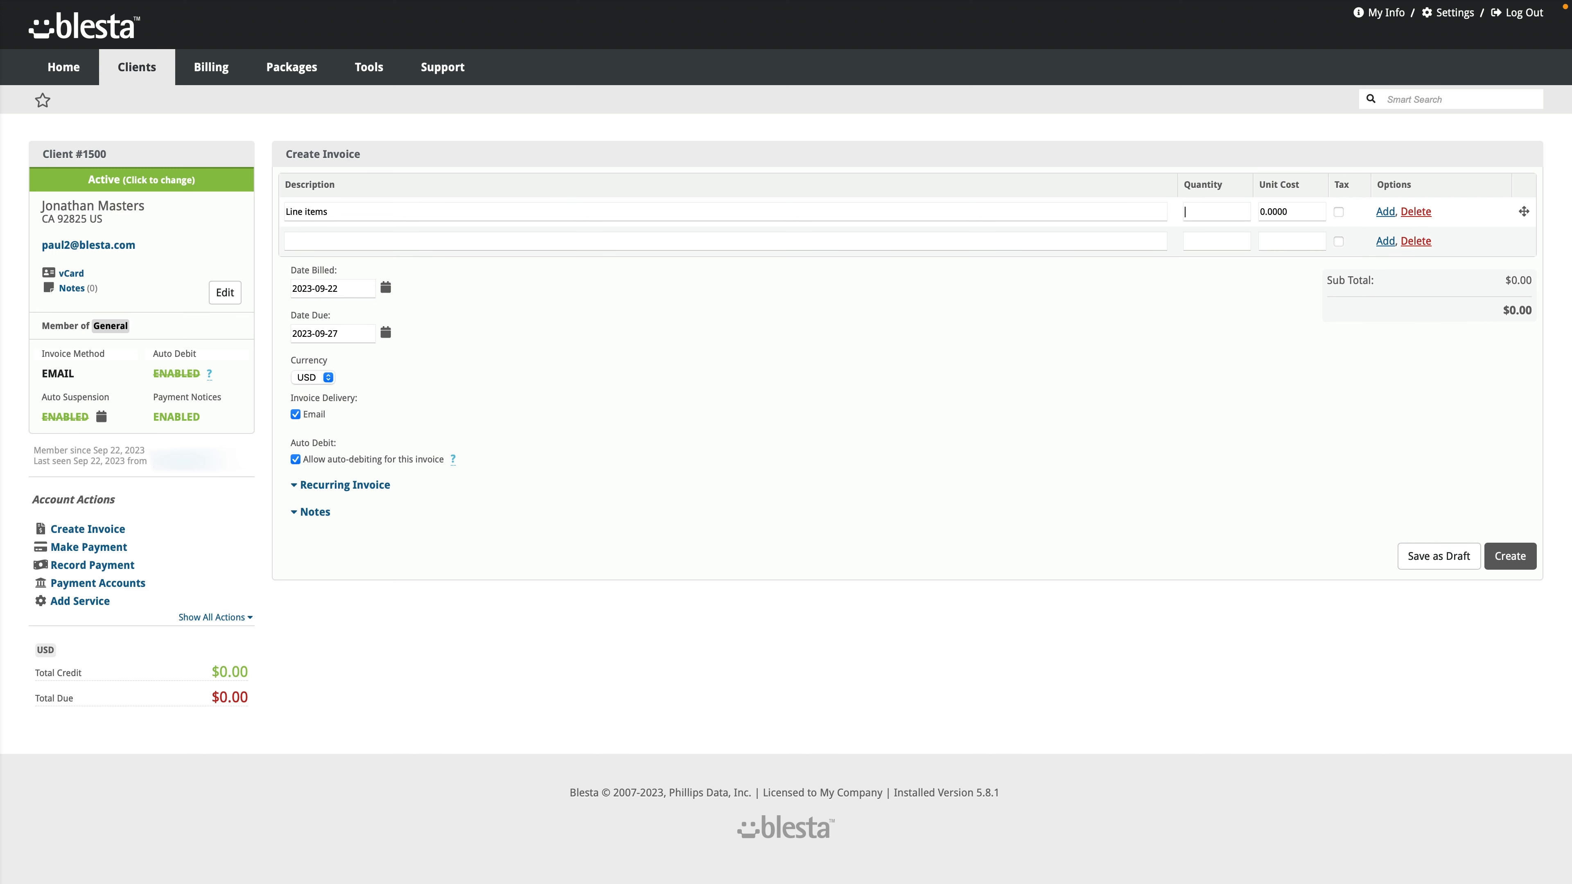
pyautogui.write('5')
pyautogui.press('Tab')
pyautogui.write('50')
pyautogui.press('Tab')
pyautogui.write('Another line item')
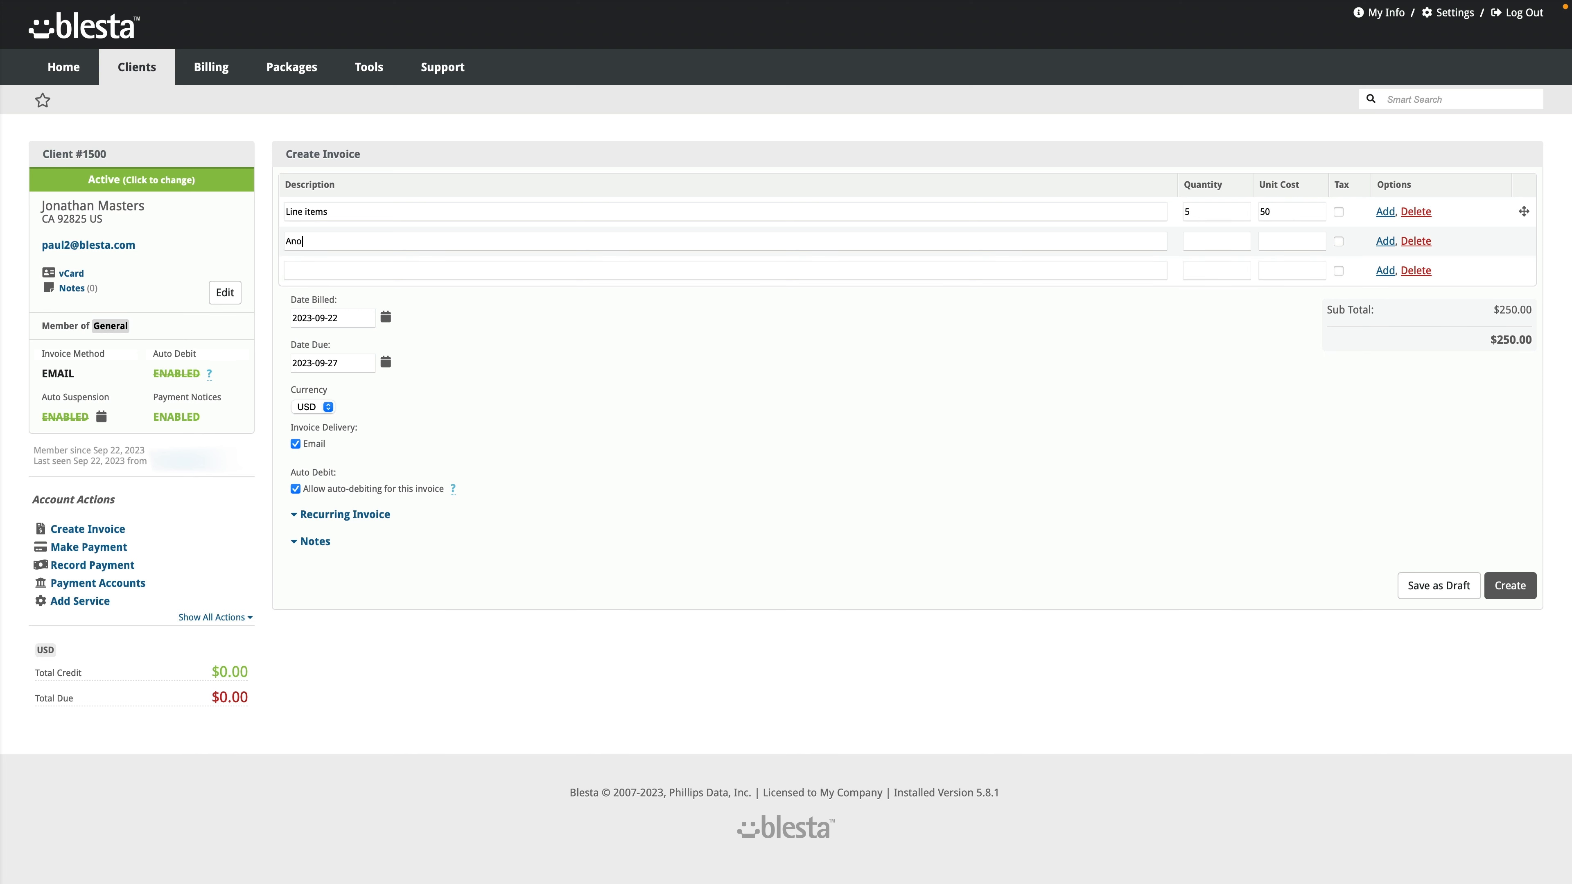
pyautogui.press('Tab')
pyautogui.write('1')
pyautogui.write('10')
# Step: Try the Date Billed calendar, keeping 2023-09-22, and toggle the Email delivery checkbox off and on
pyautogui.click(384, 321)
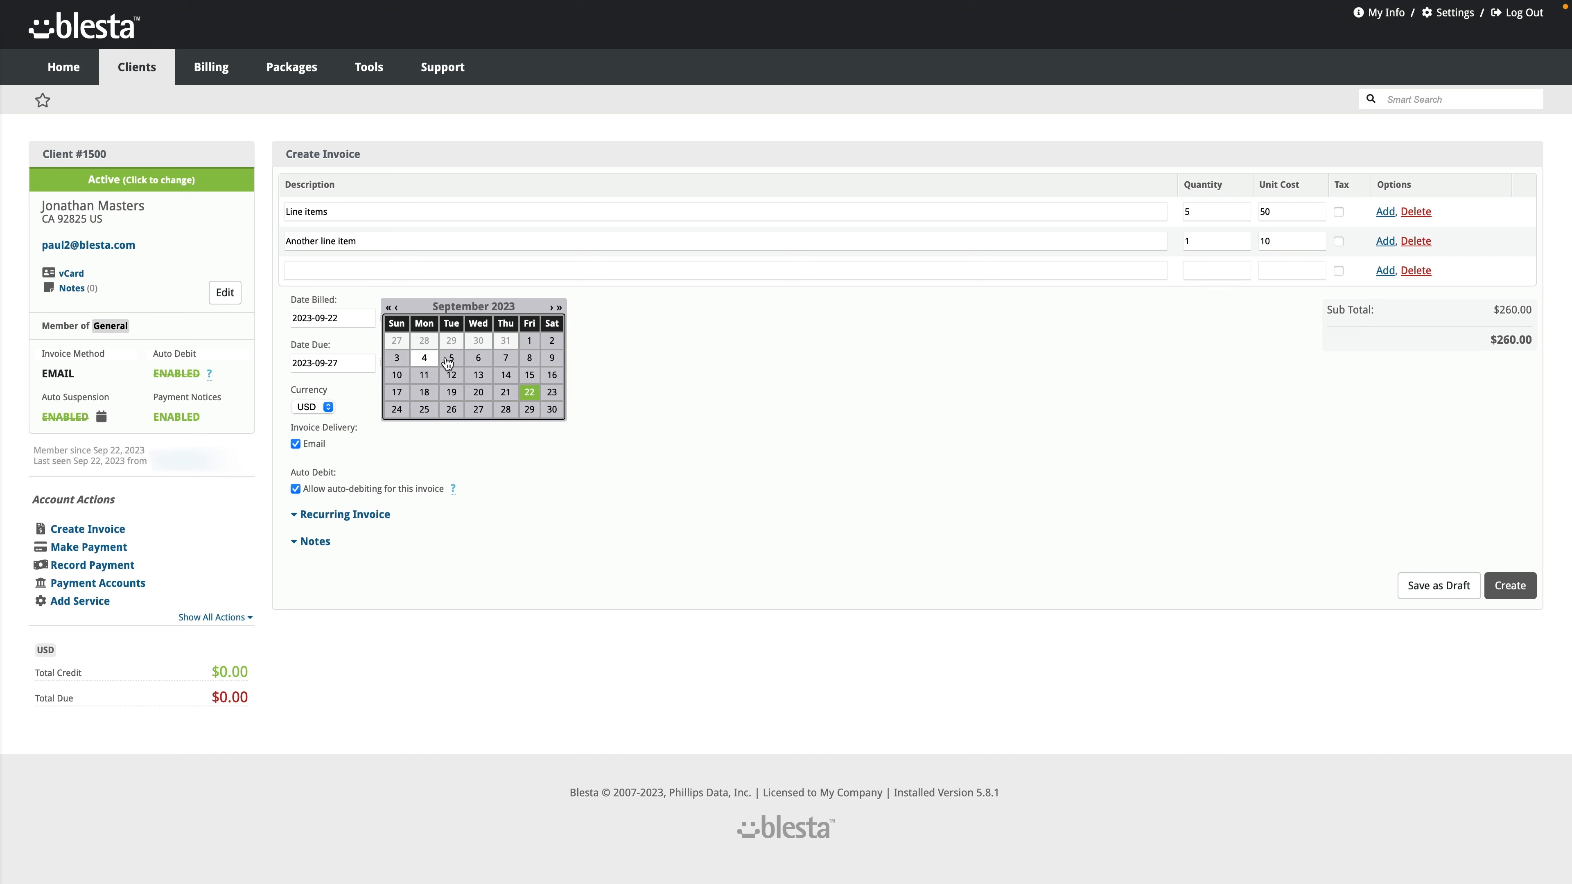
pyautogui.click(550, 394)
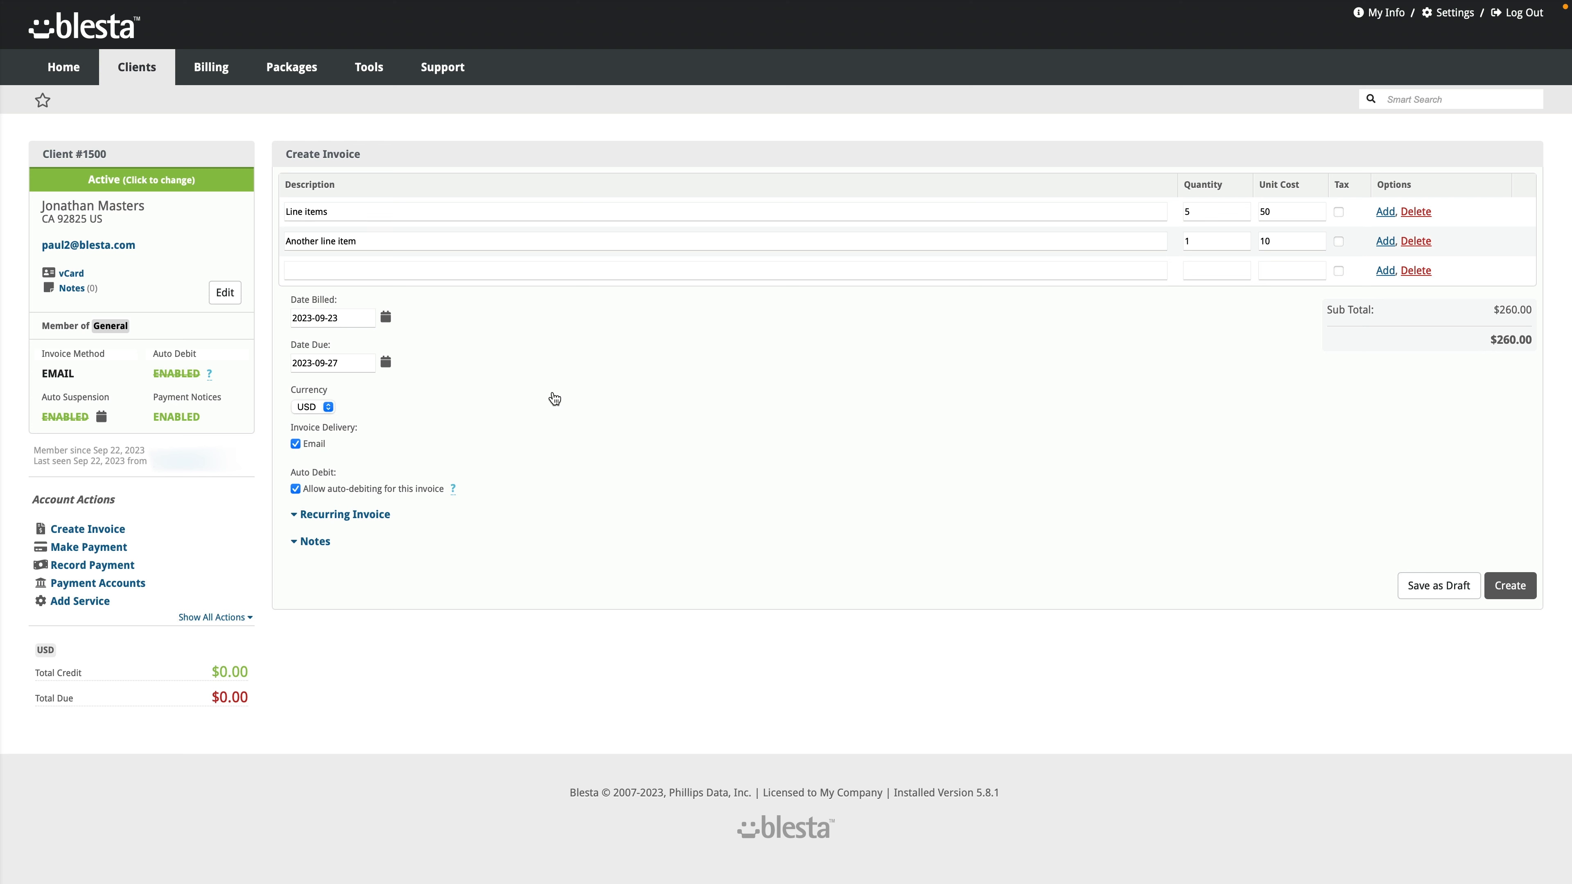
pyautogui.click(386, 318)
pyautogui.click(529, 391)
pyautogui.click(297, 445)
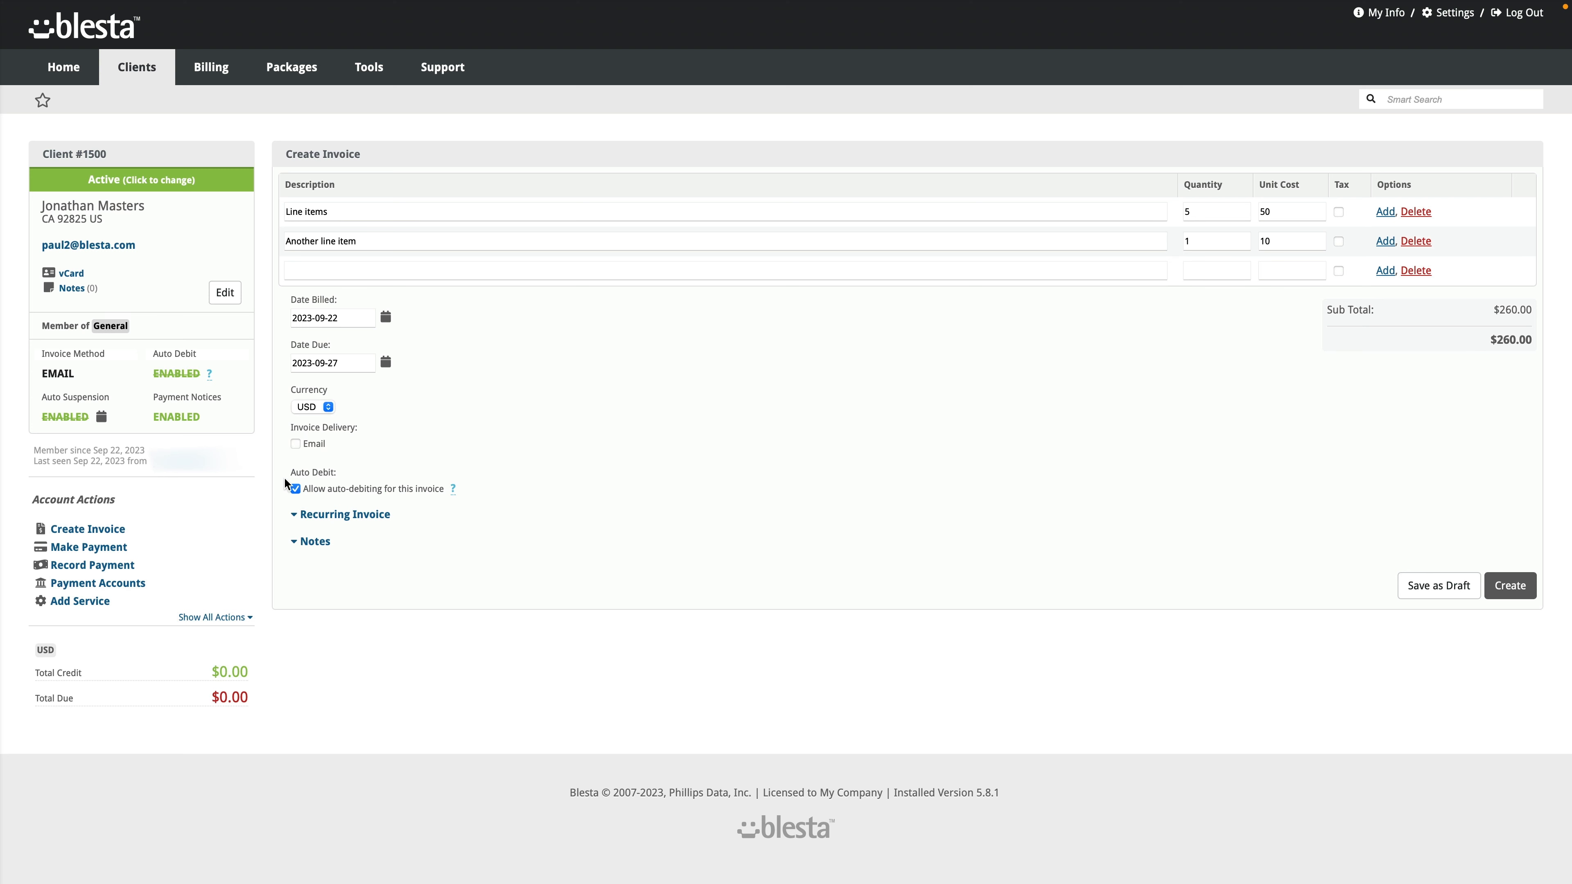
pyautogui.click(296, 444)
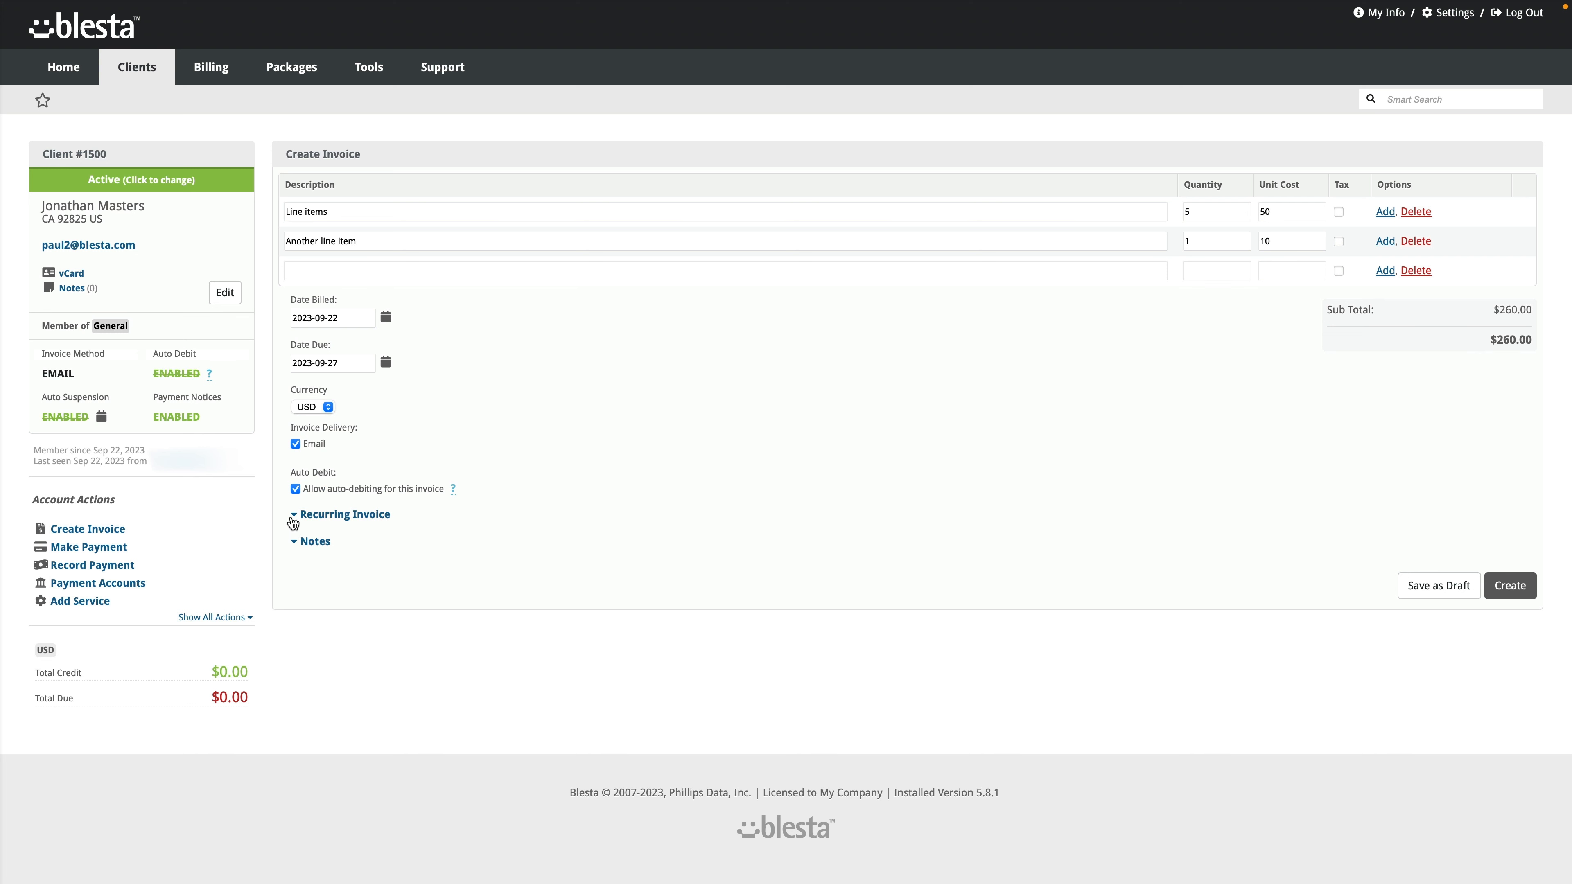
# Step: Review the recurring invoice options, keeping the Month period, and the invoice notes, leaving both unchanged
pyautogui.click(295, 517)
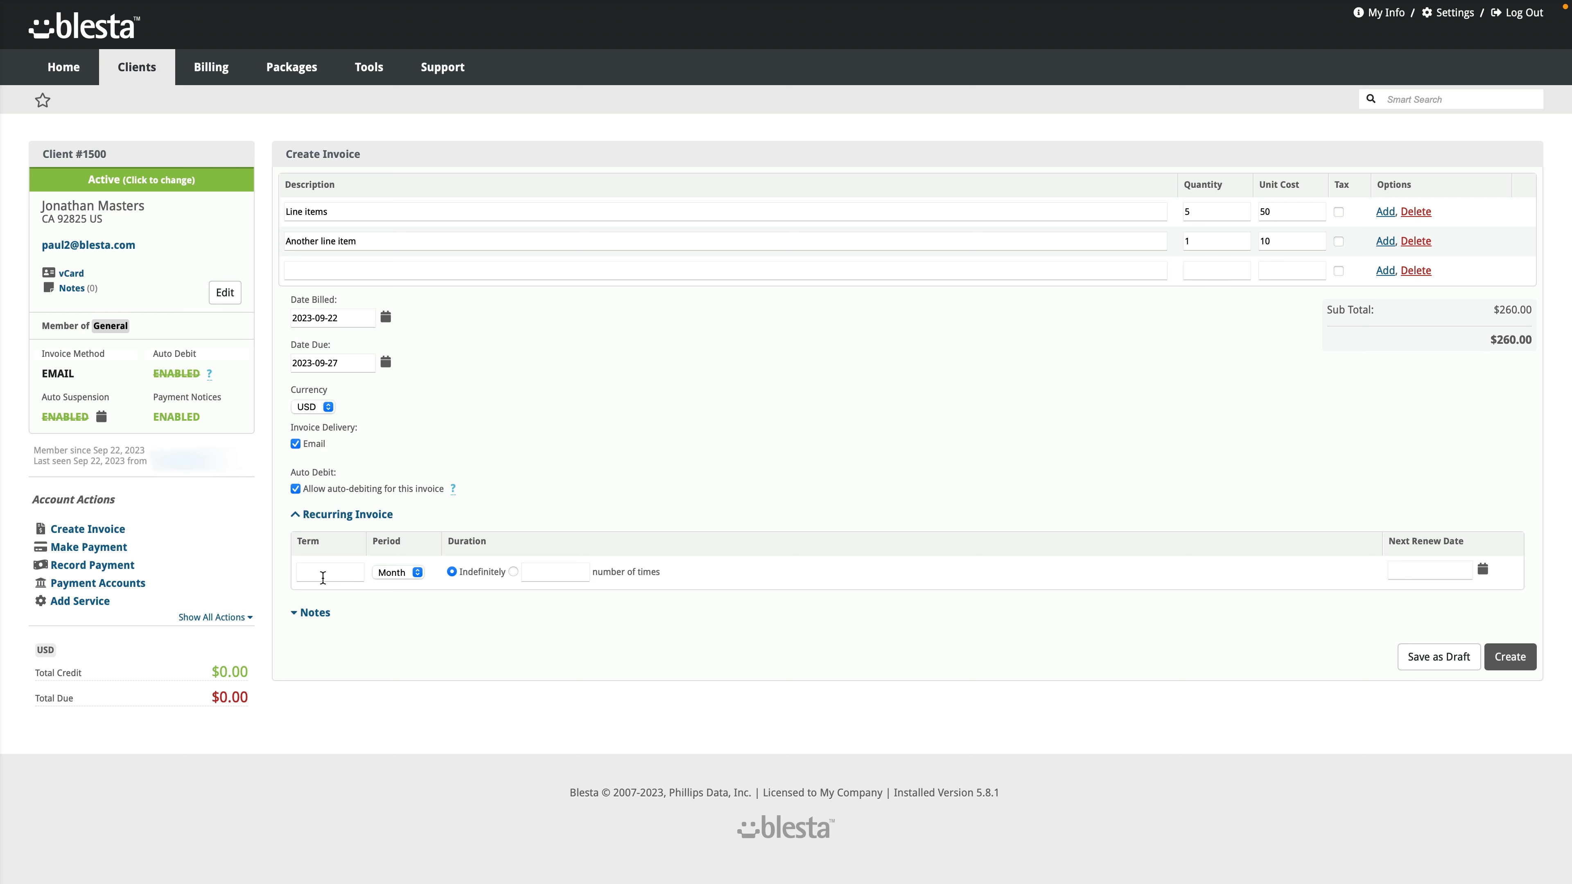
pyautogui.click(382, 574)
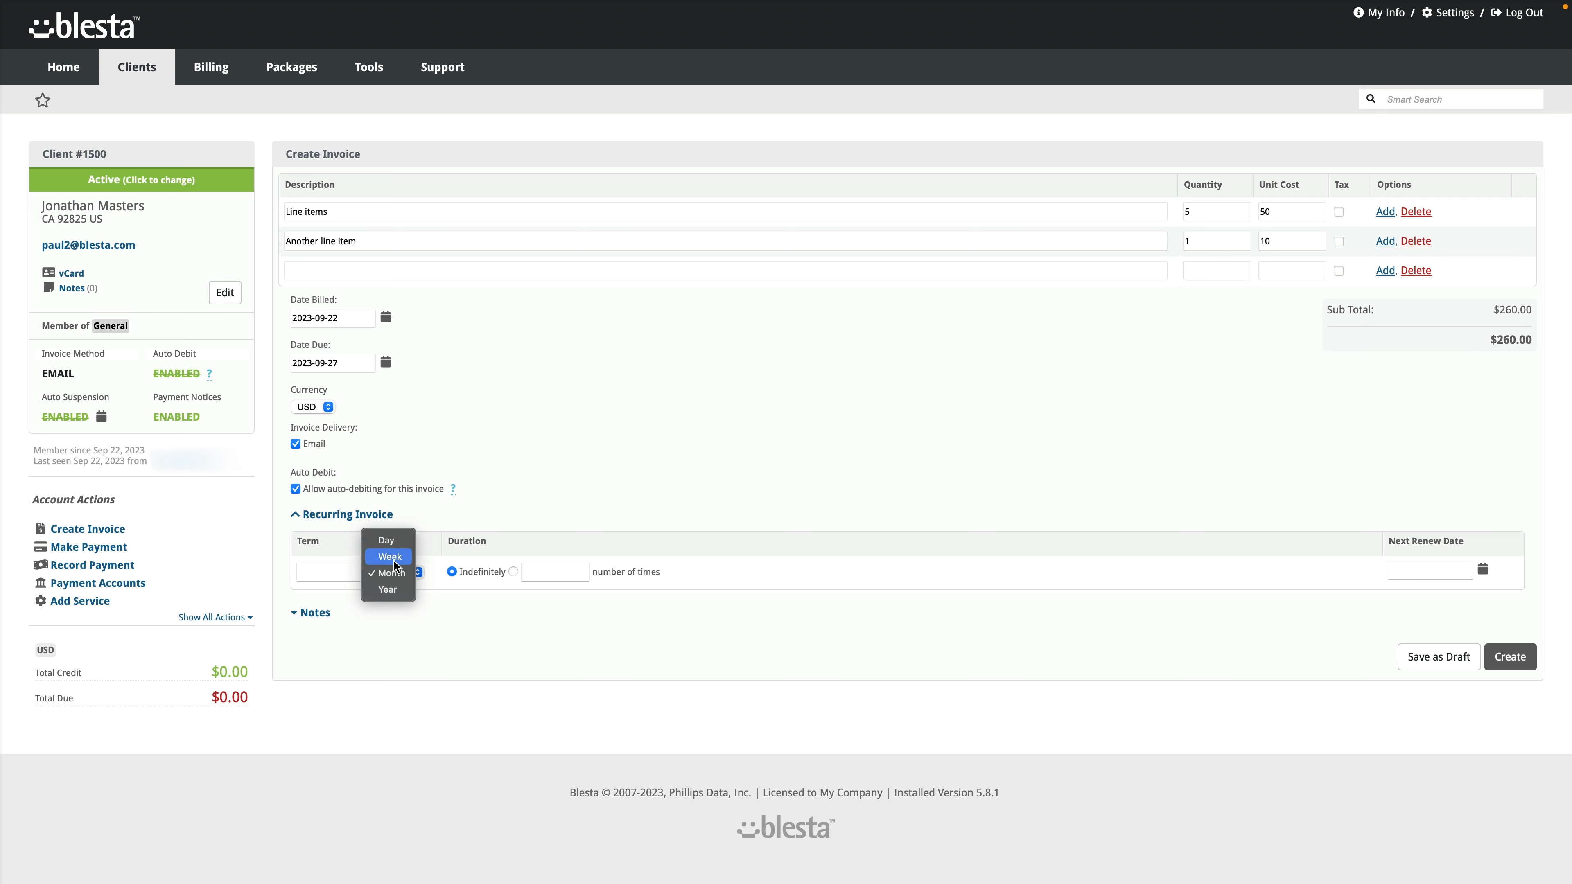
pyautogui.click(430, 659)
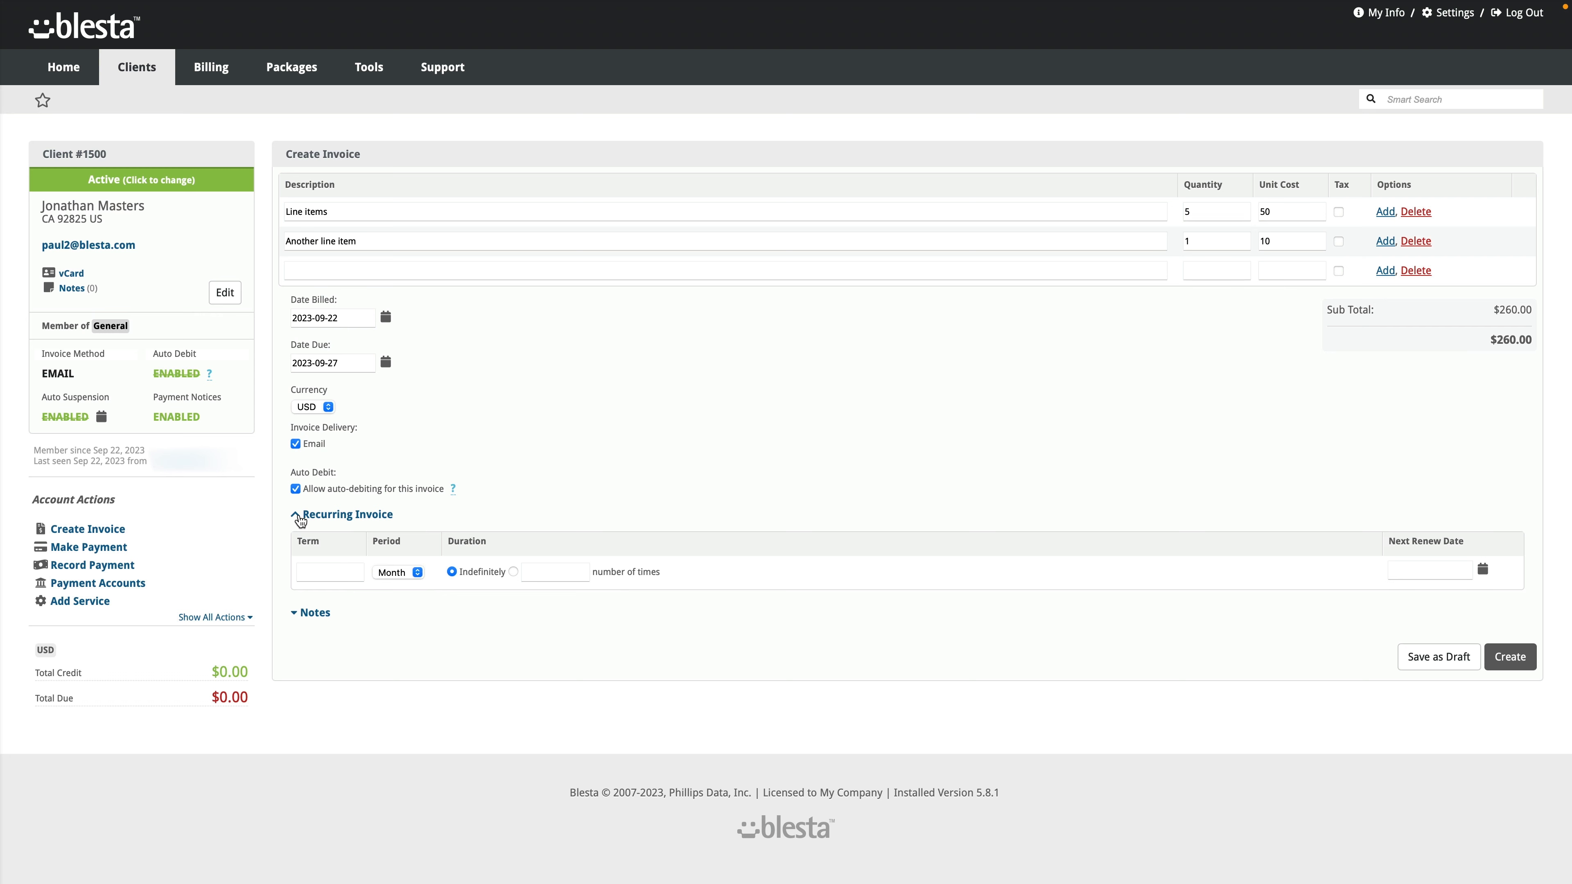
pyautogui.click(300, 521)
pyautogui.click(299, 550)
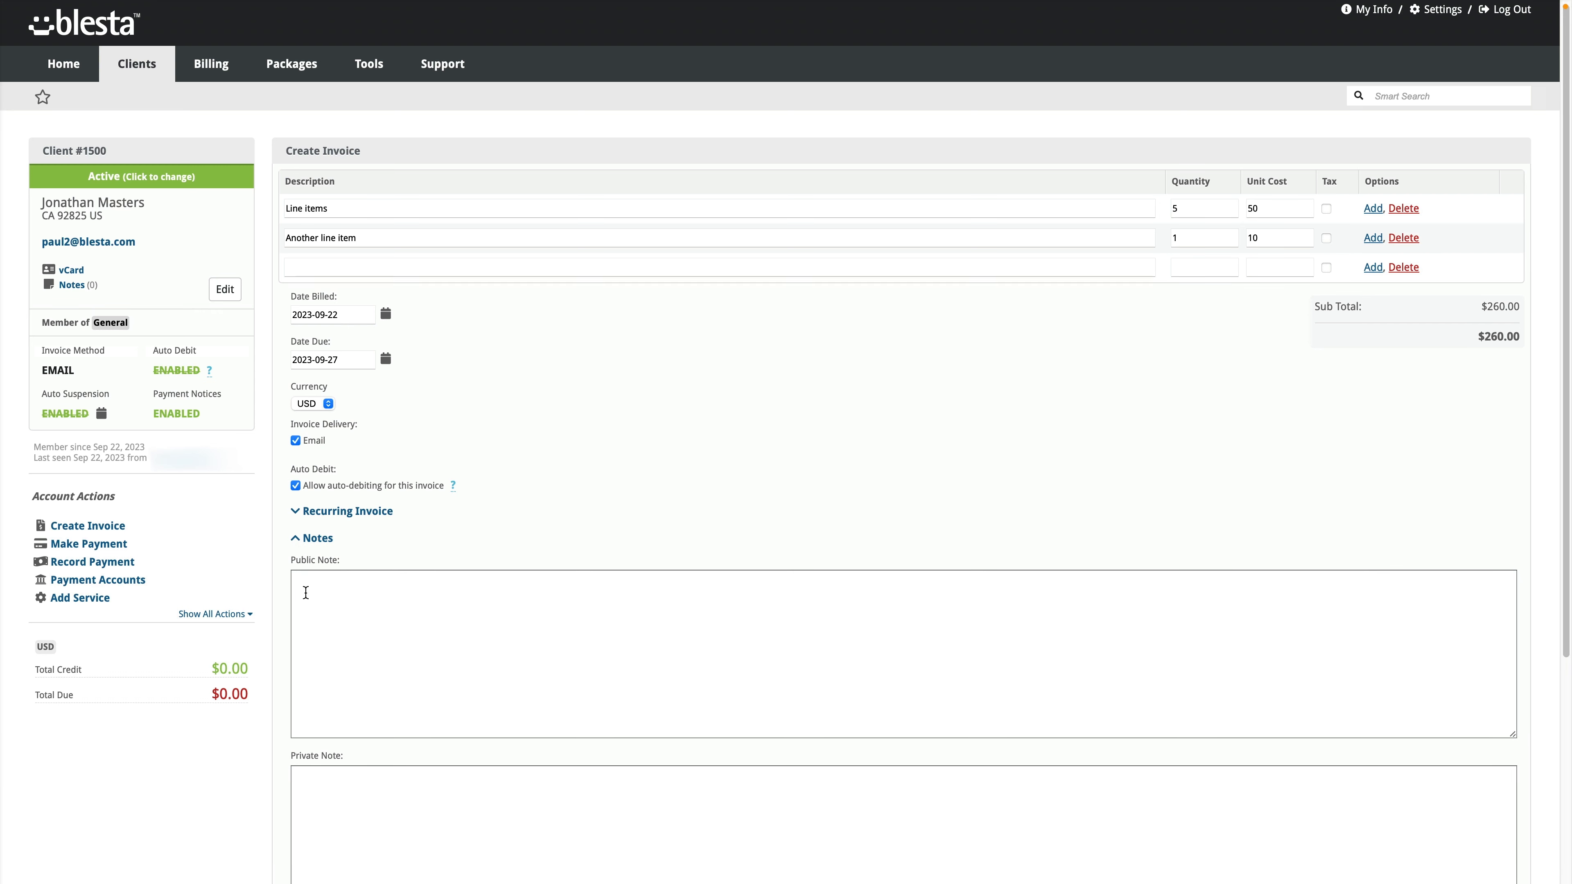
pyautogui.scroll(-2, 306, 593)
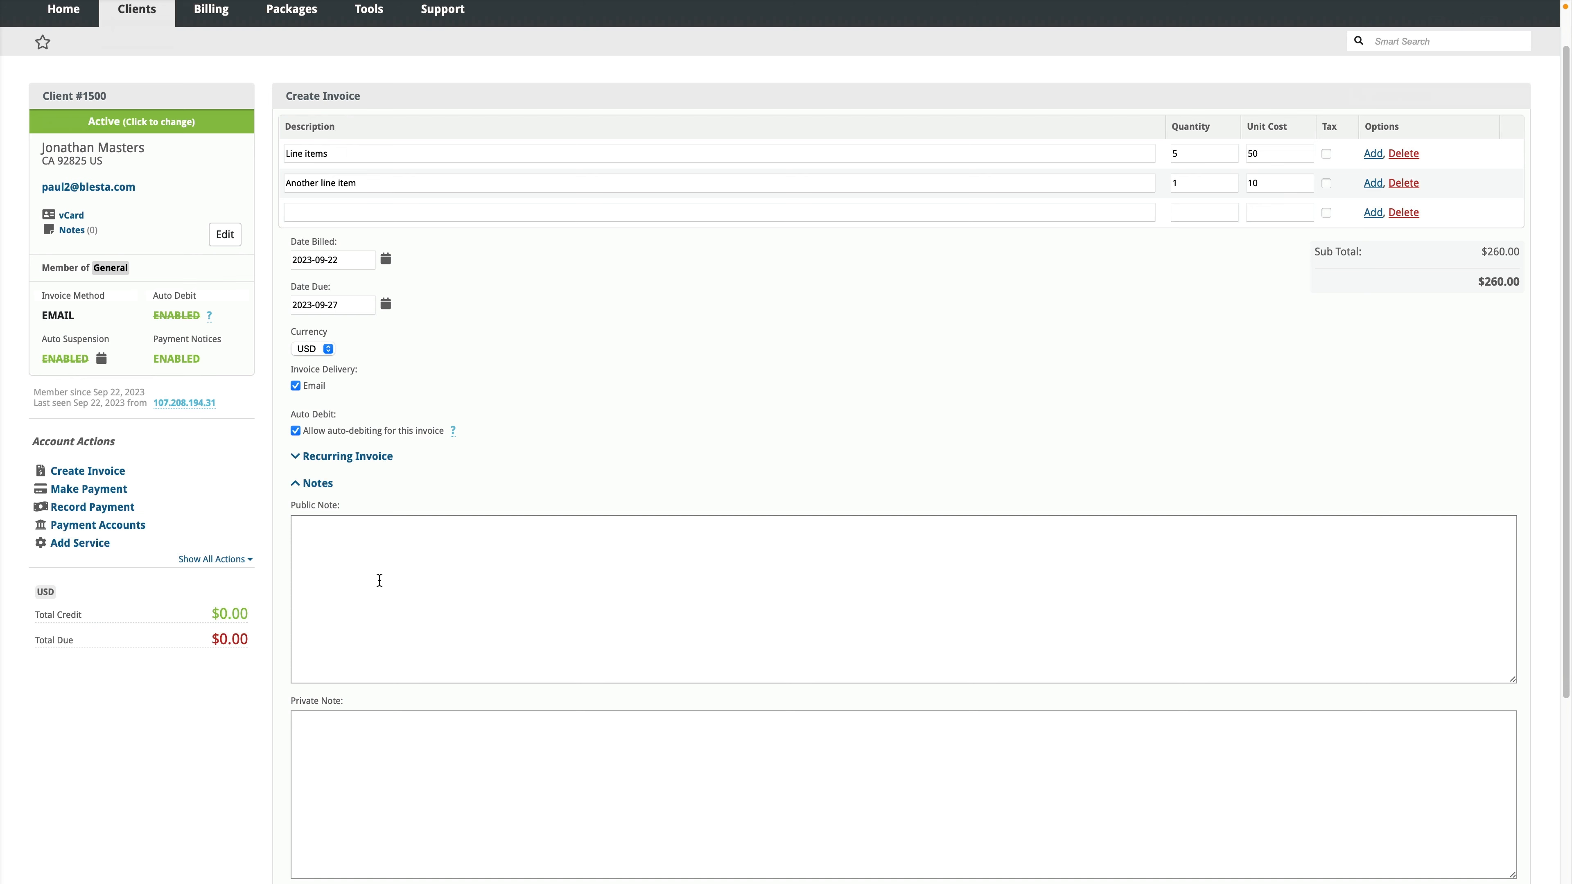
pyautogui.scroll(-8, 383, 584)
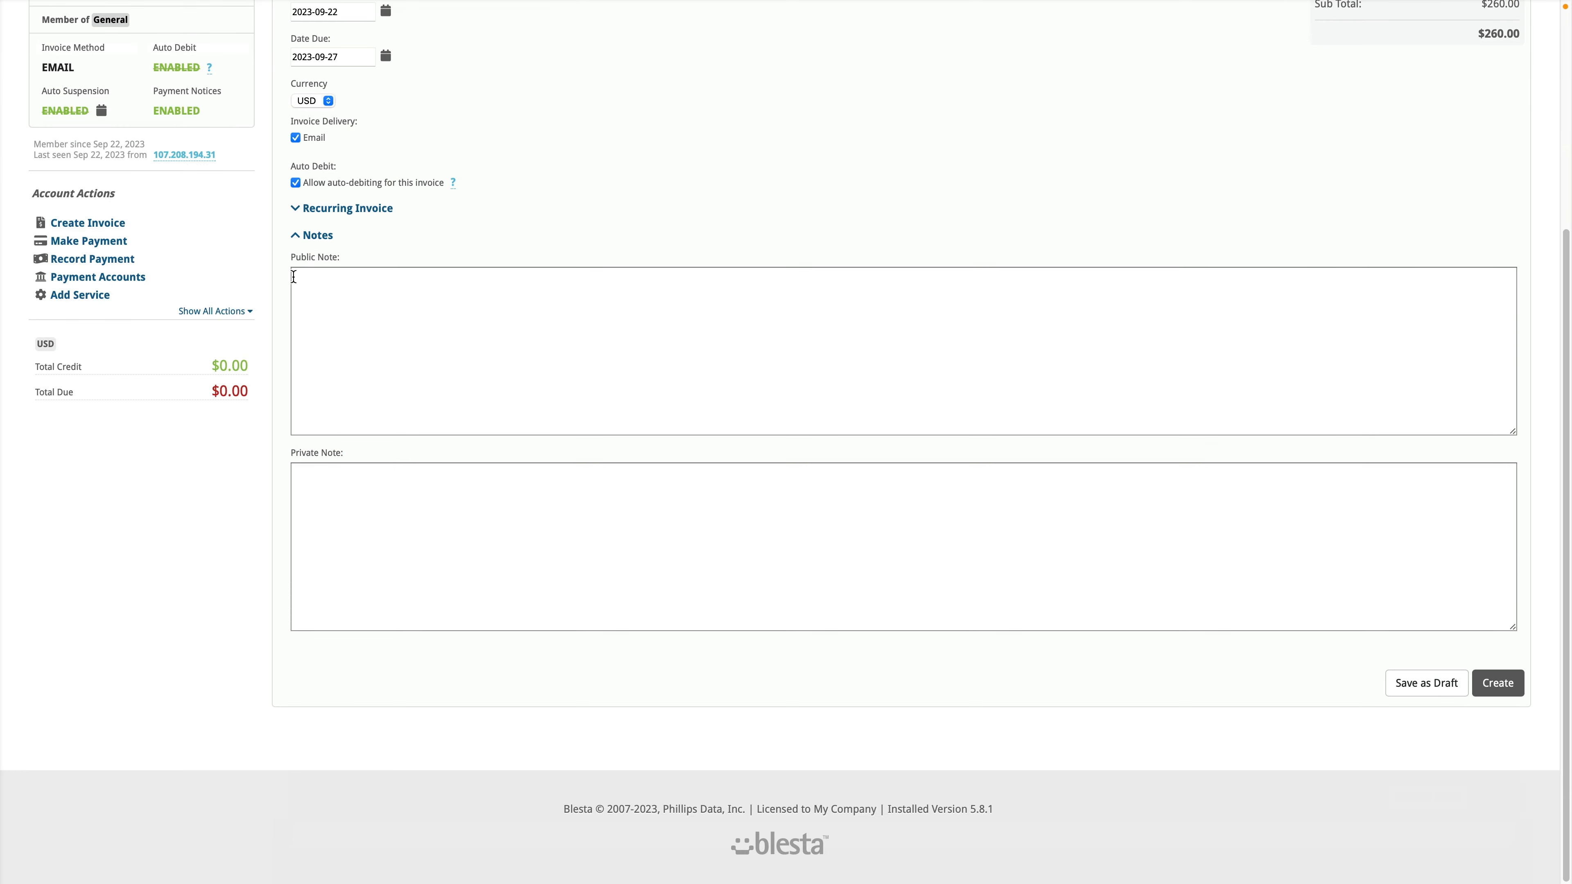
pyautogui.click(296, 235)
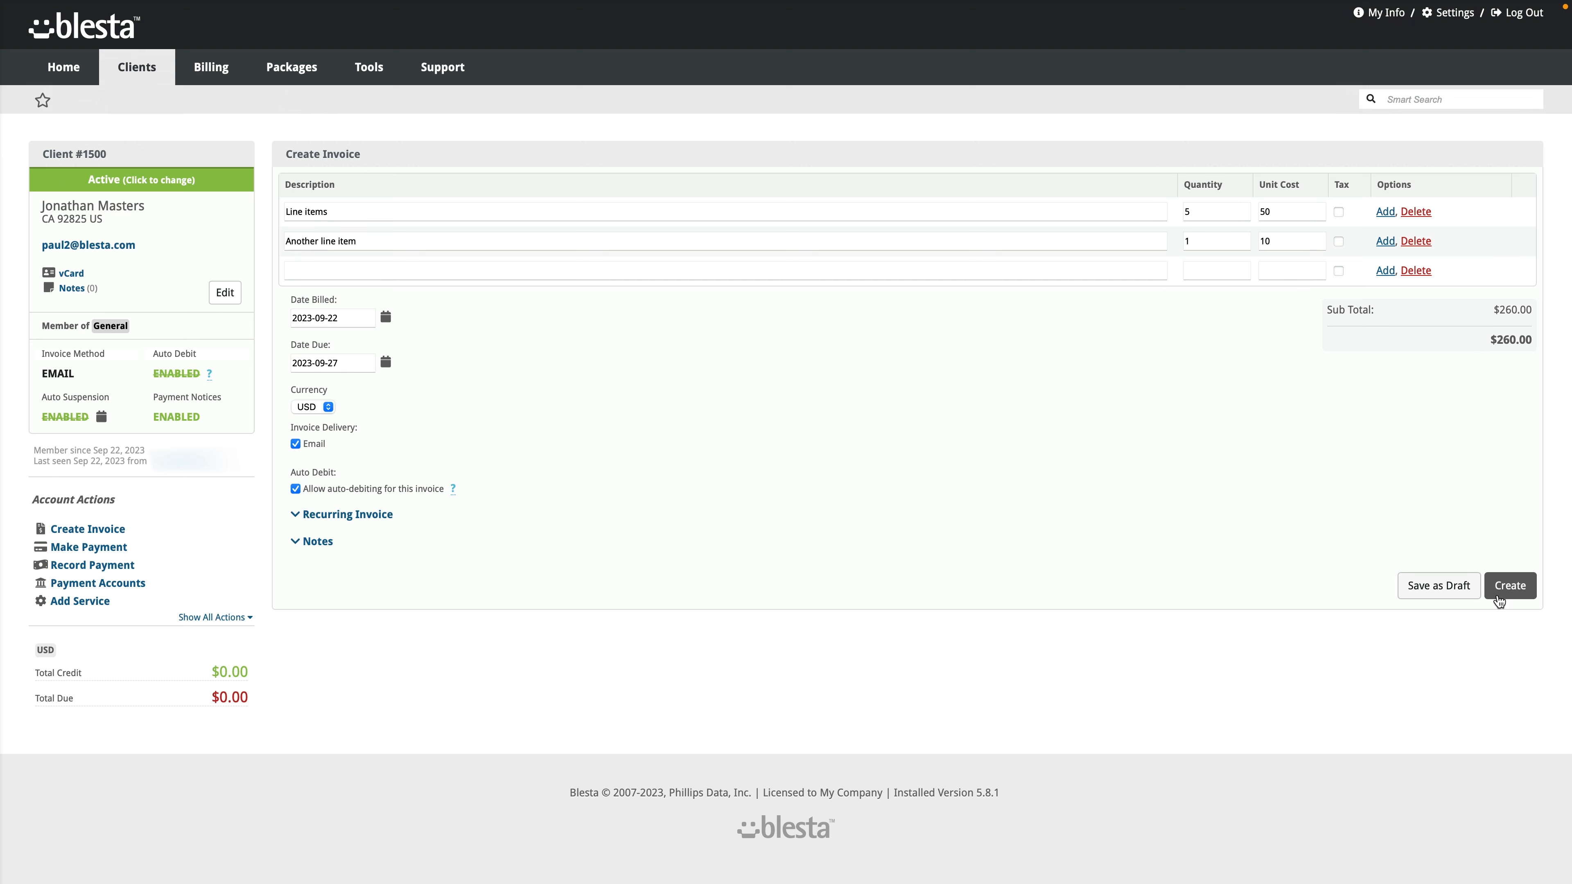
# Step: Create the $260.00 invoice and expand and collapse the new Invoice #2 row to view its details
pyautogui.click(1521, 598)
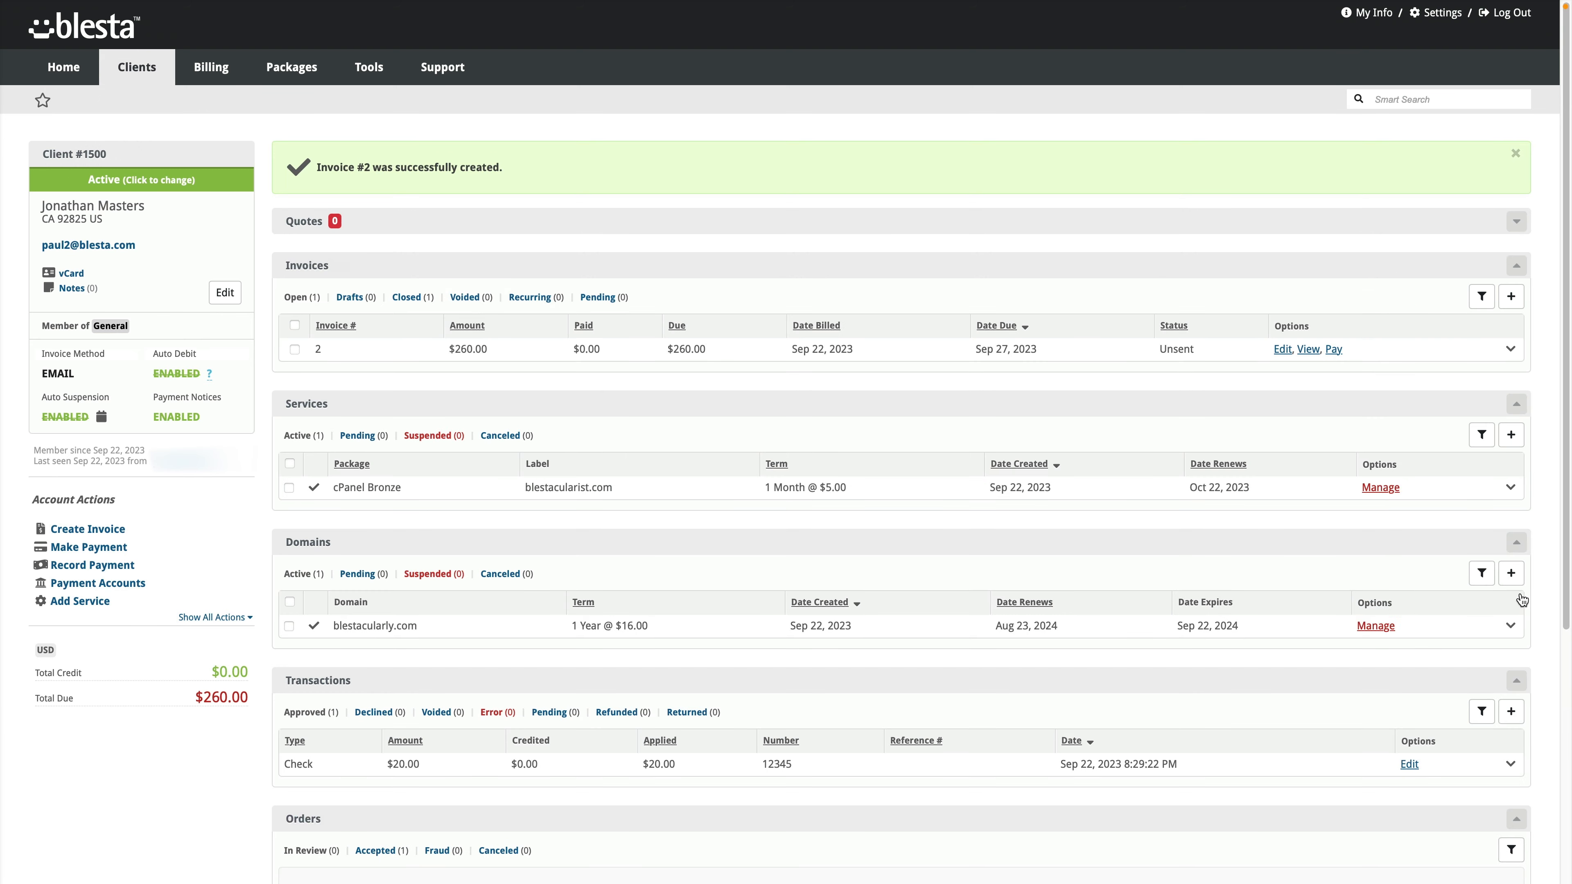
pyautogui.click(528, 351)
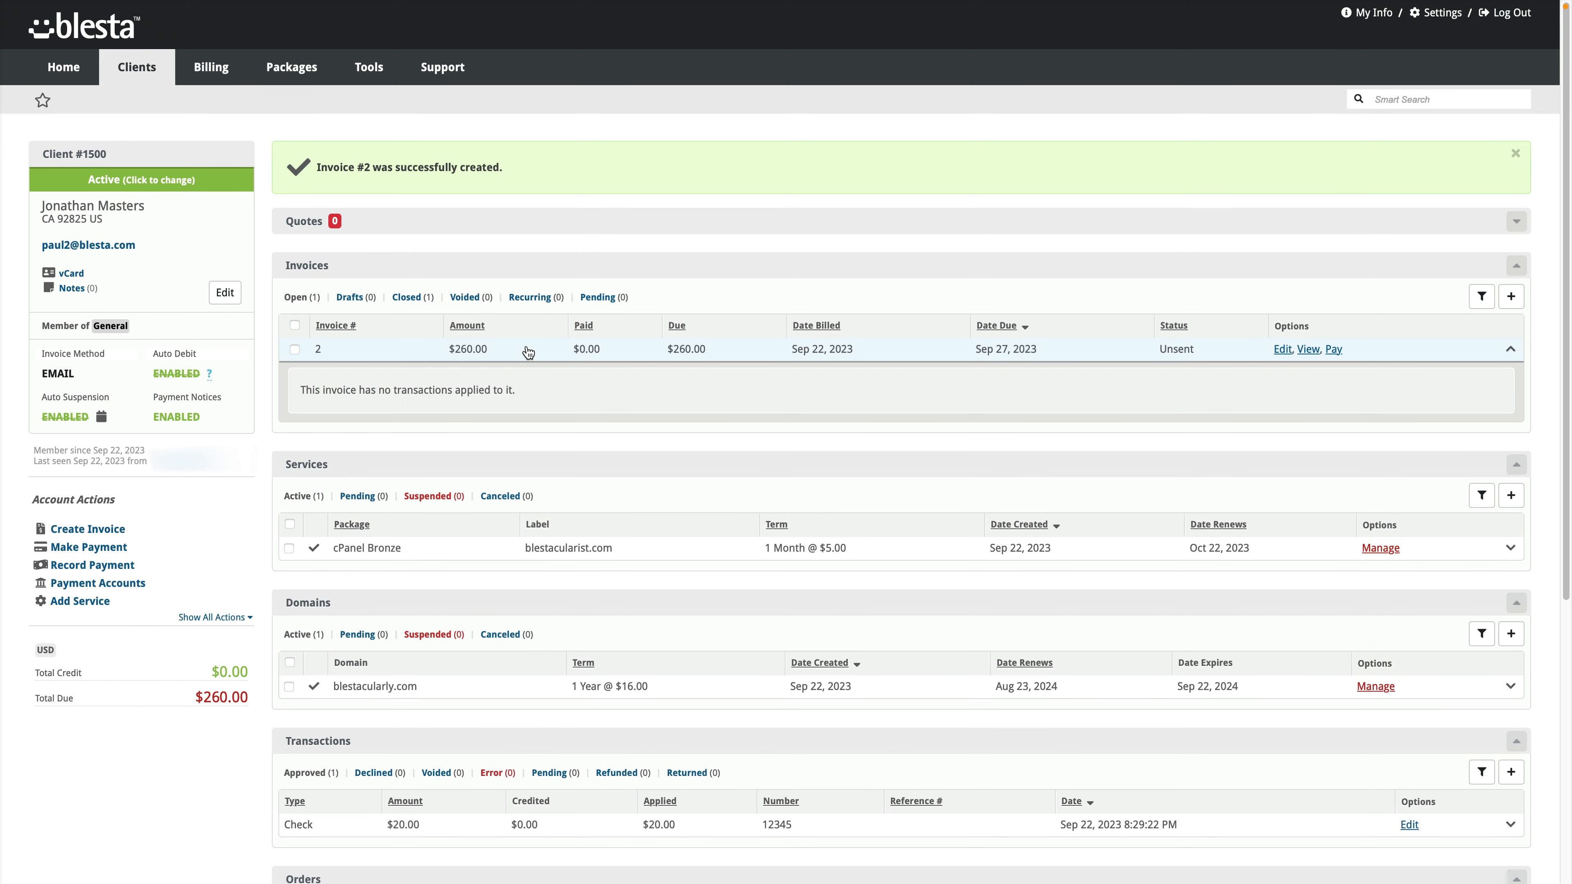
pyautogui.click(528, 351)
pyautogui.click(528, 351)
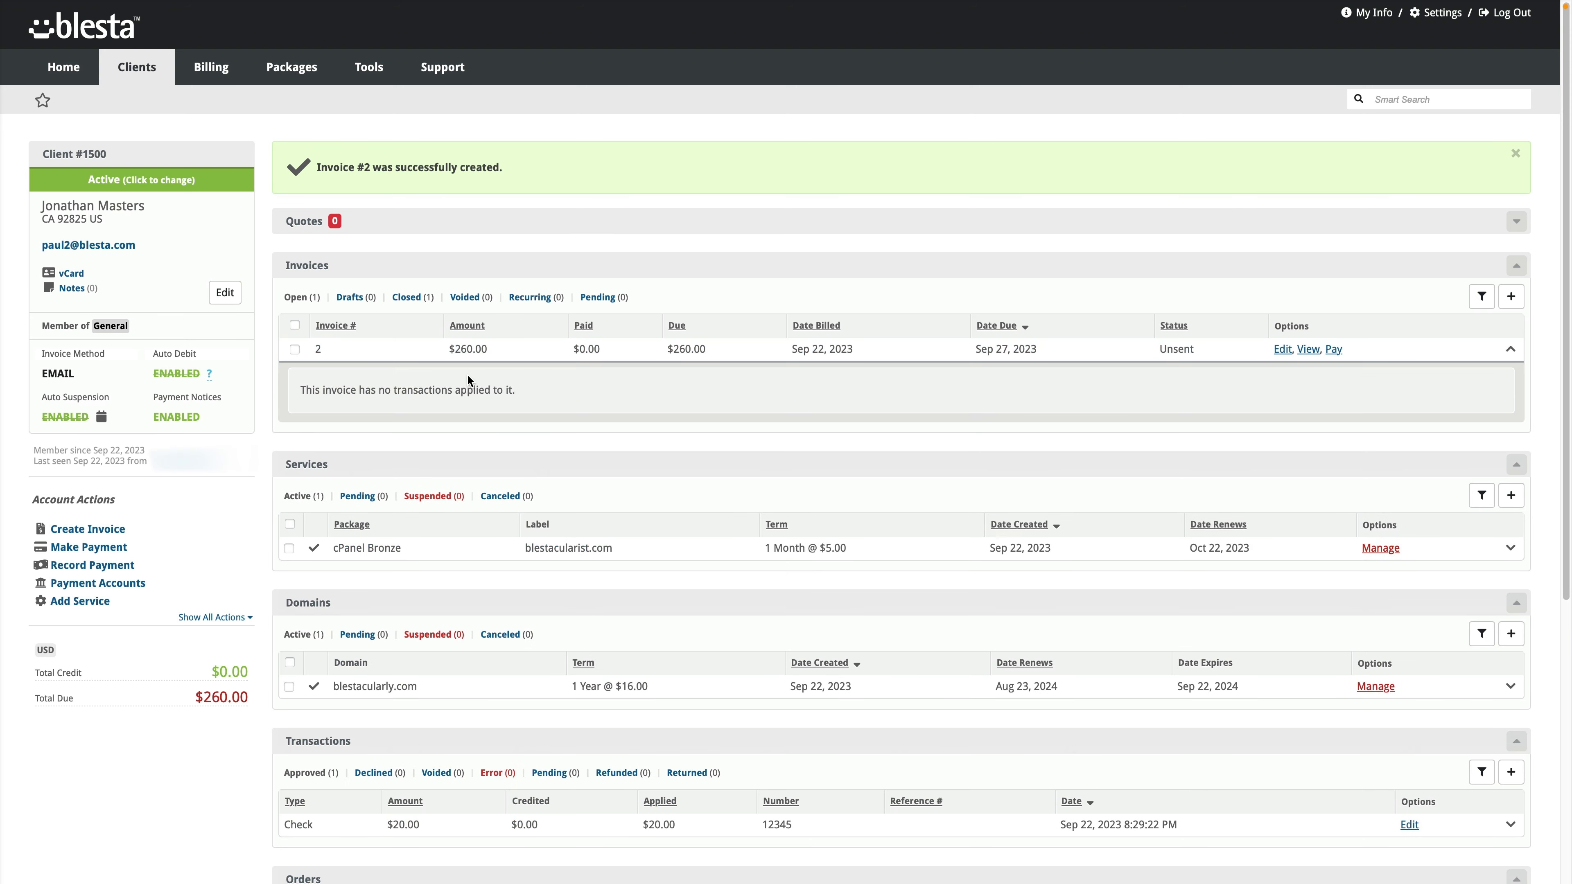
pyautogui.click(531, 354)
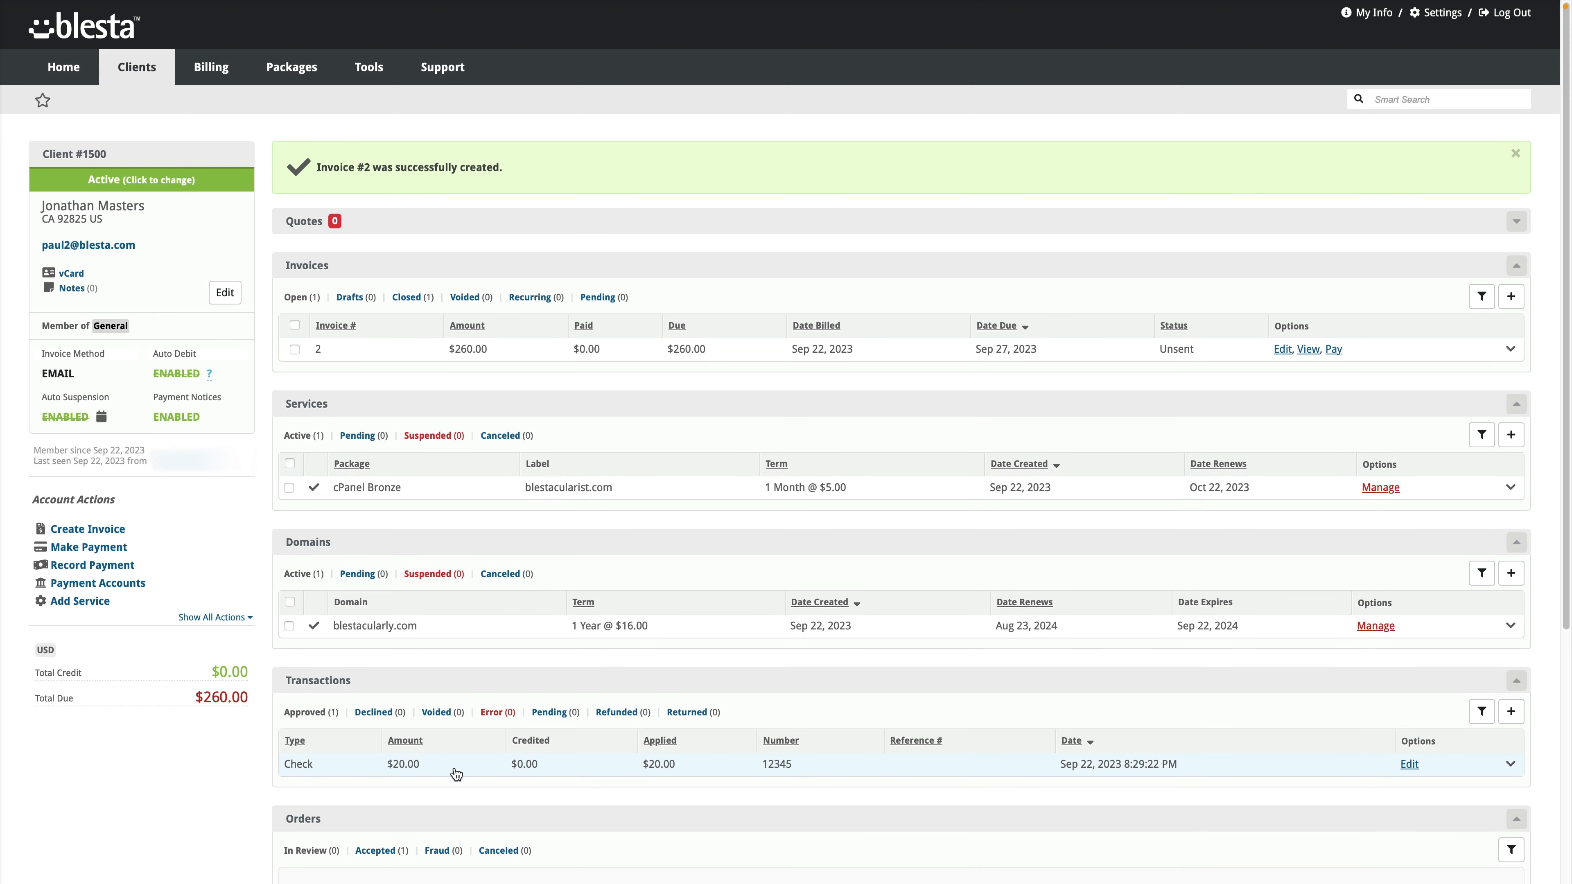
pyautogui.scroll(-3, 675, 790)
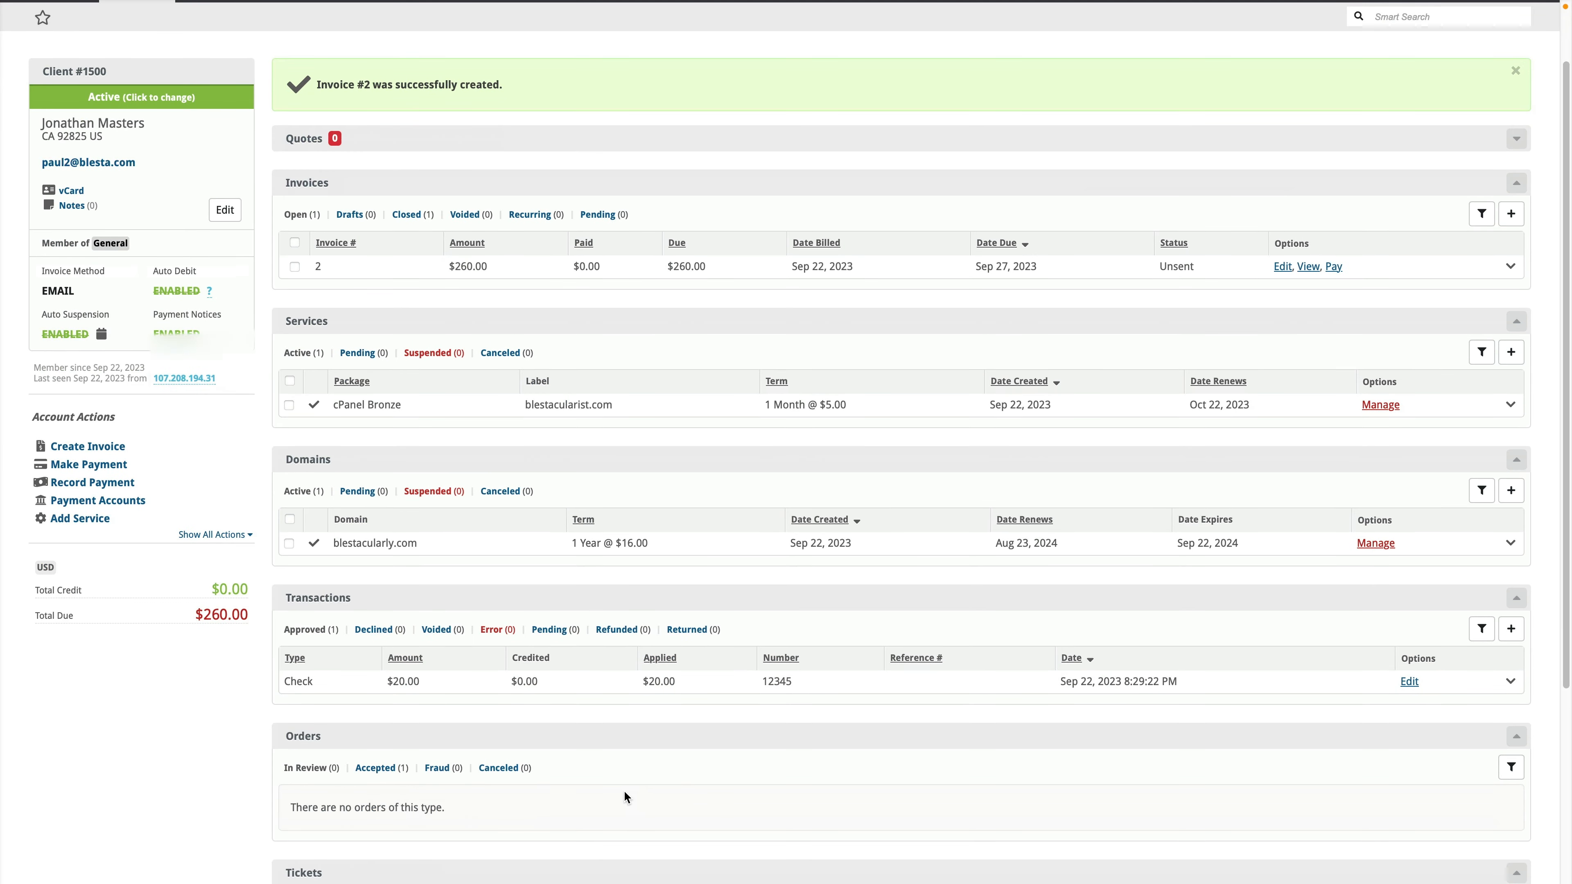
pyautogui.scroll(-5, 624, 790)
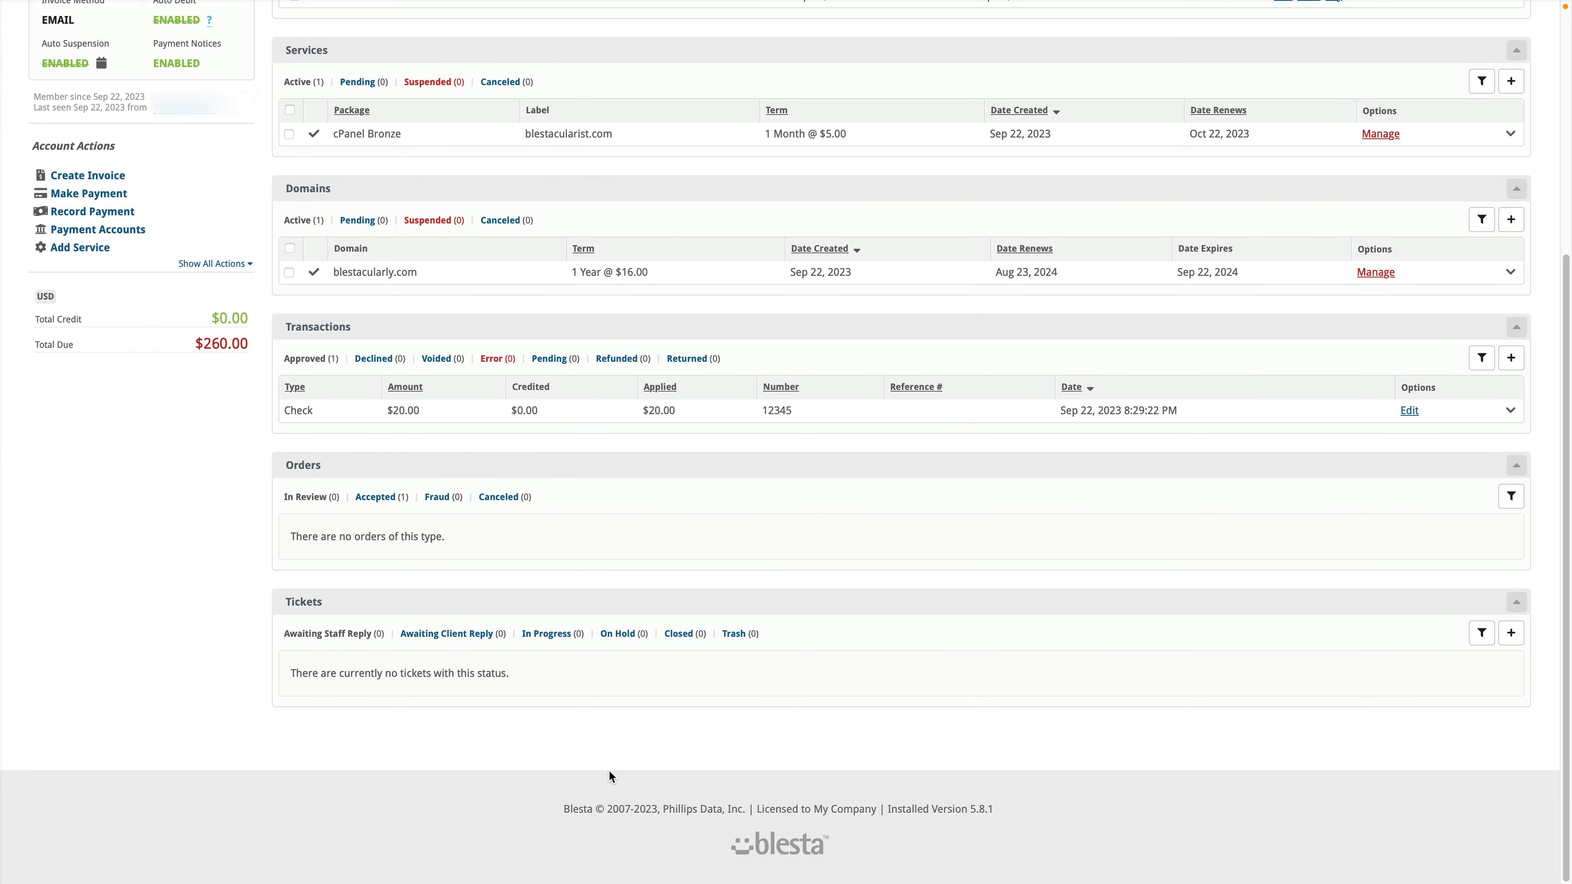
pyautogui.scroll(6, 609, 777)
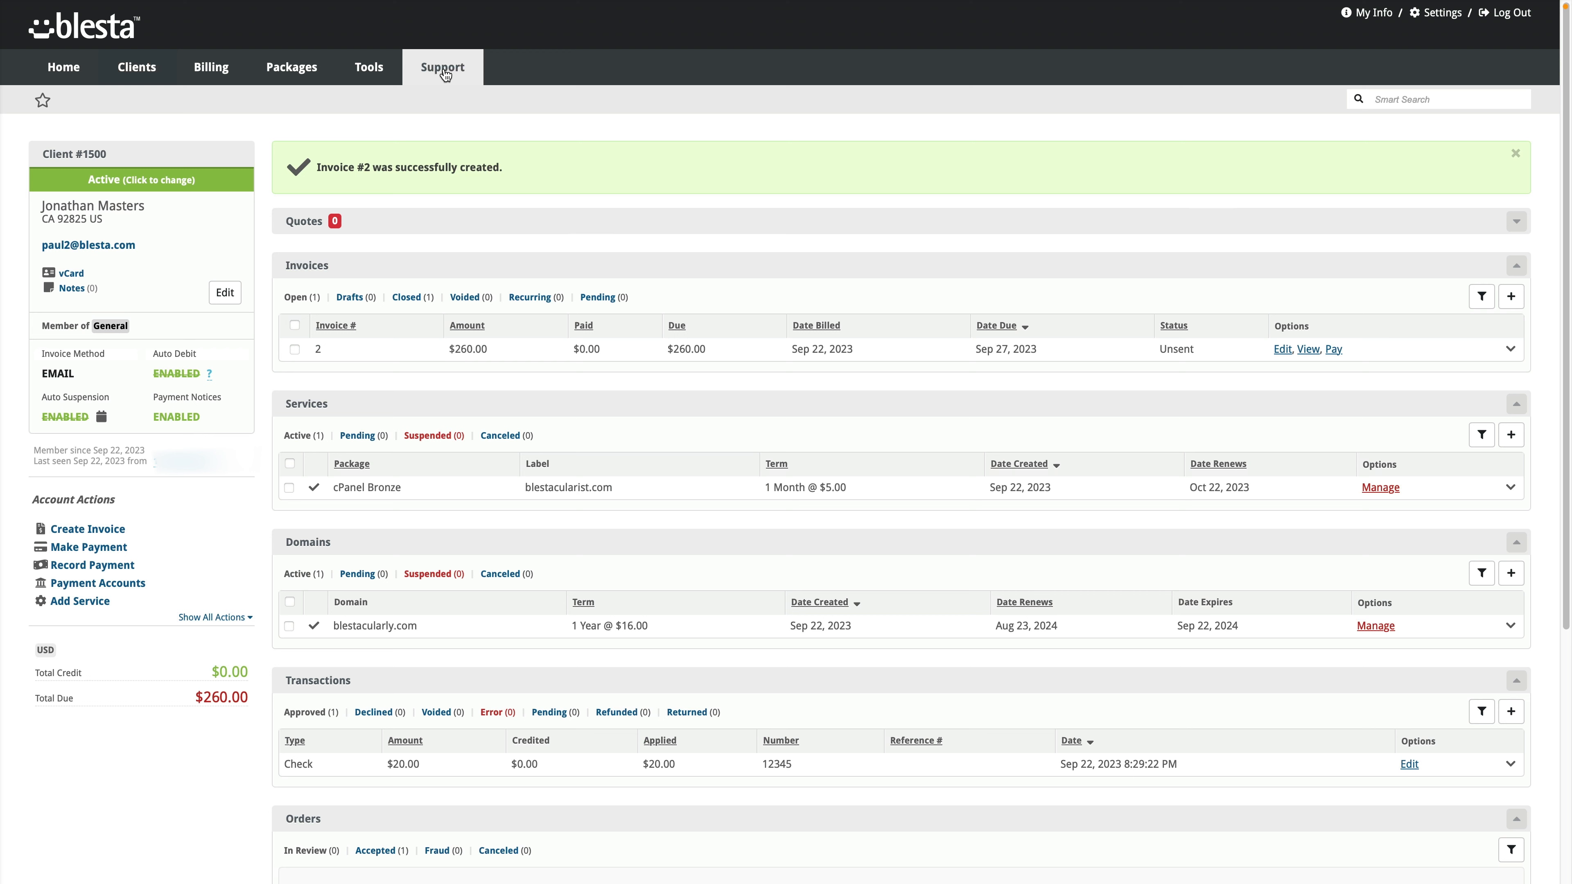
# Step: Go to the Support Staff page from the Support menu
pyautogui.moveTo(444, 74)
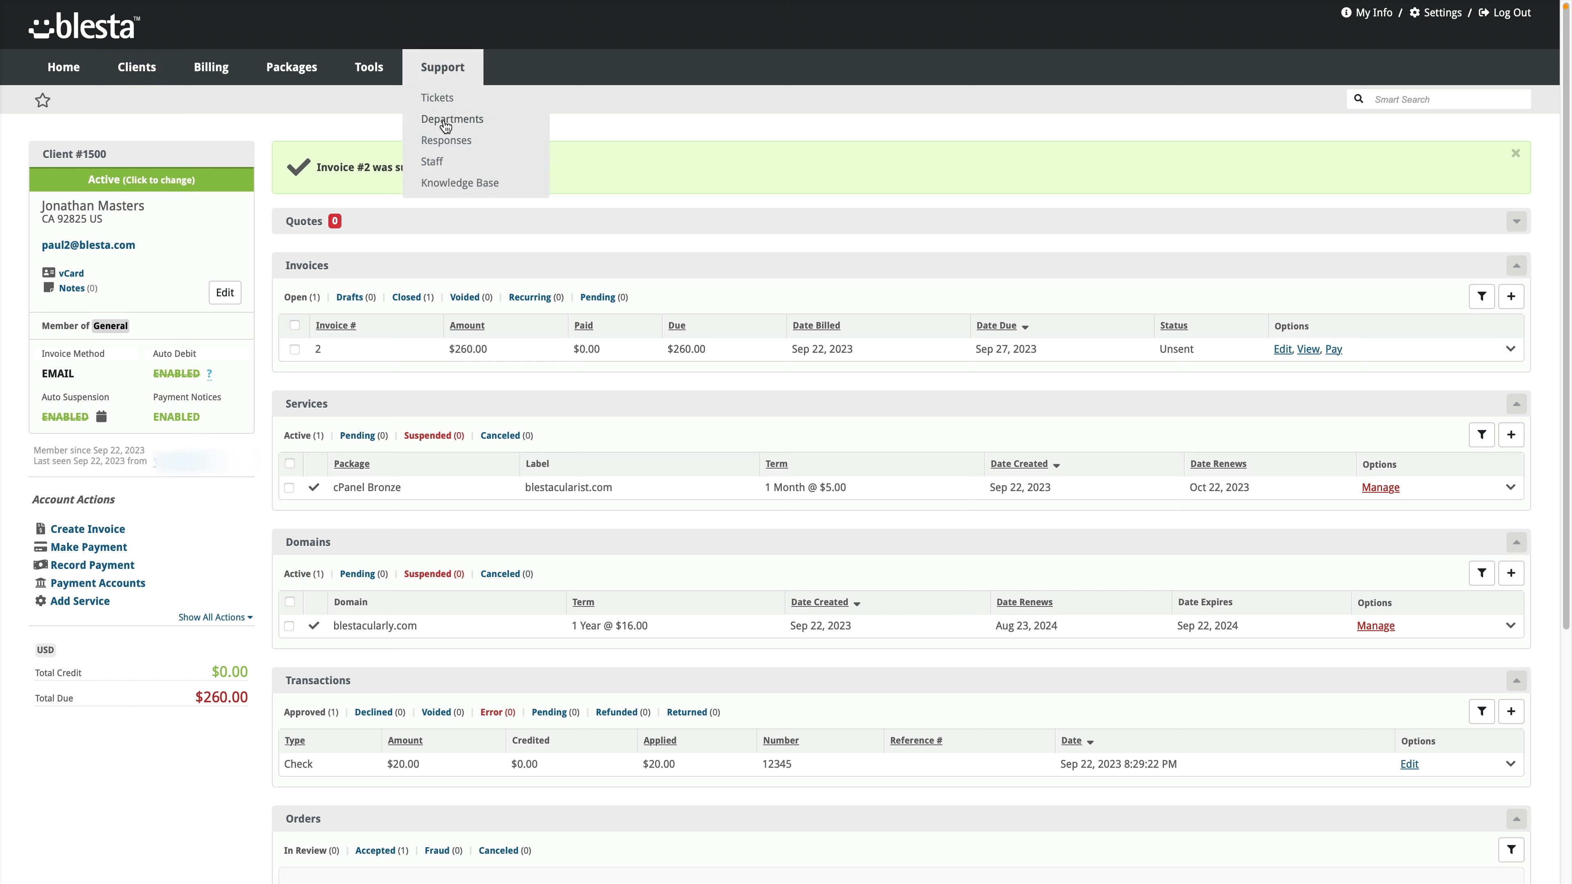
pyautogui.click(440, 162)
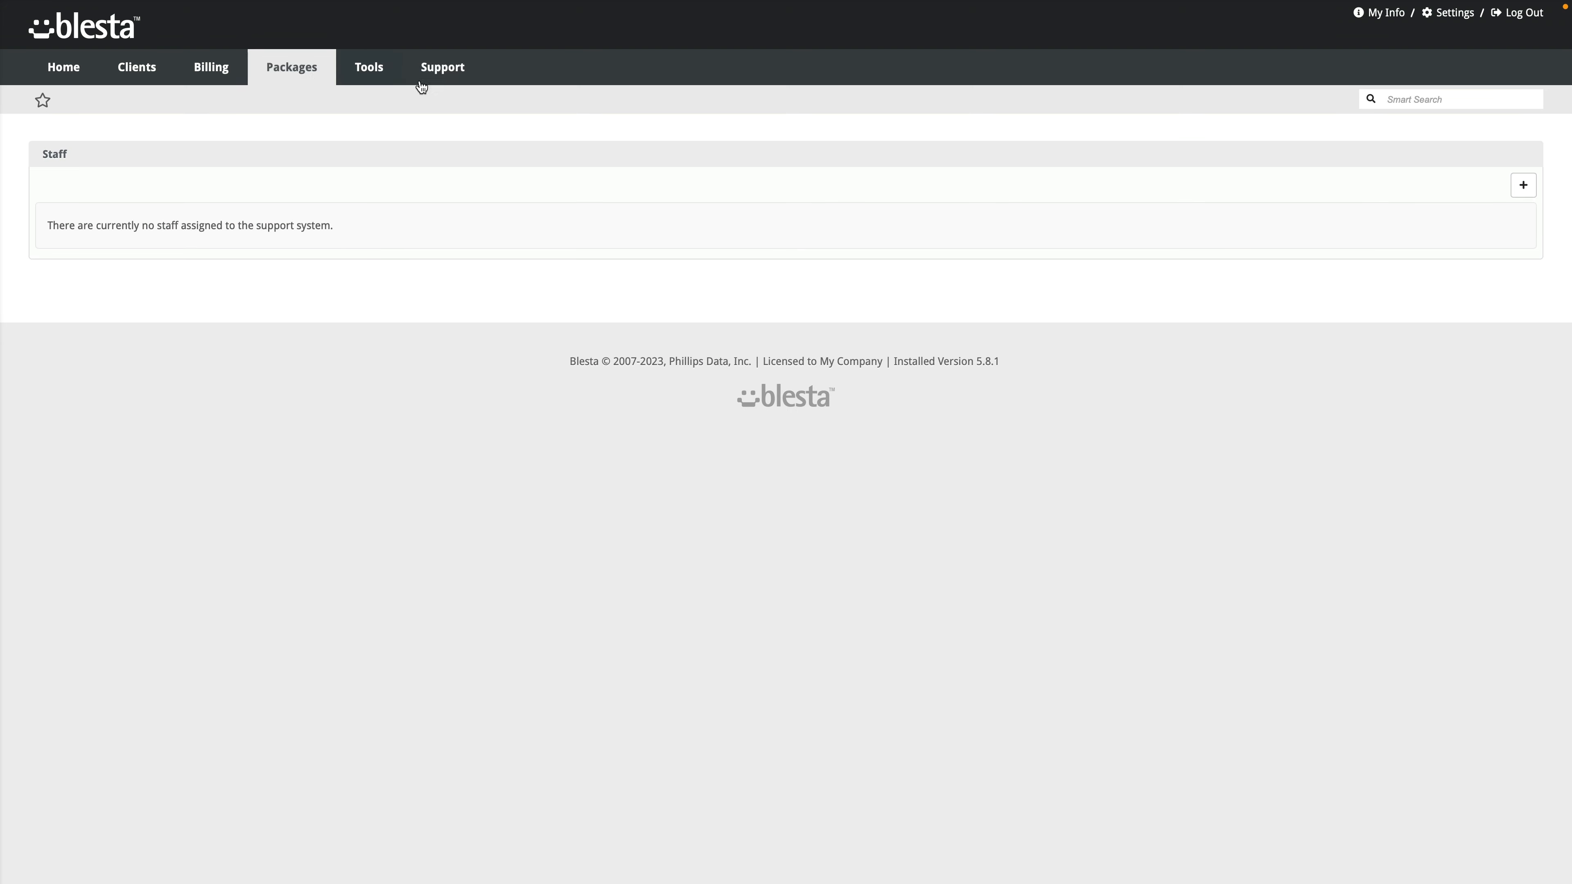
# Step: Start a new support staff member in the Administrators group and choose the staff member
pyautogui.click(1524, 187)
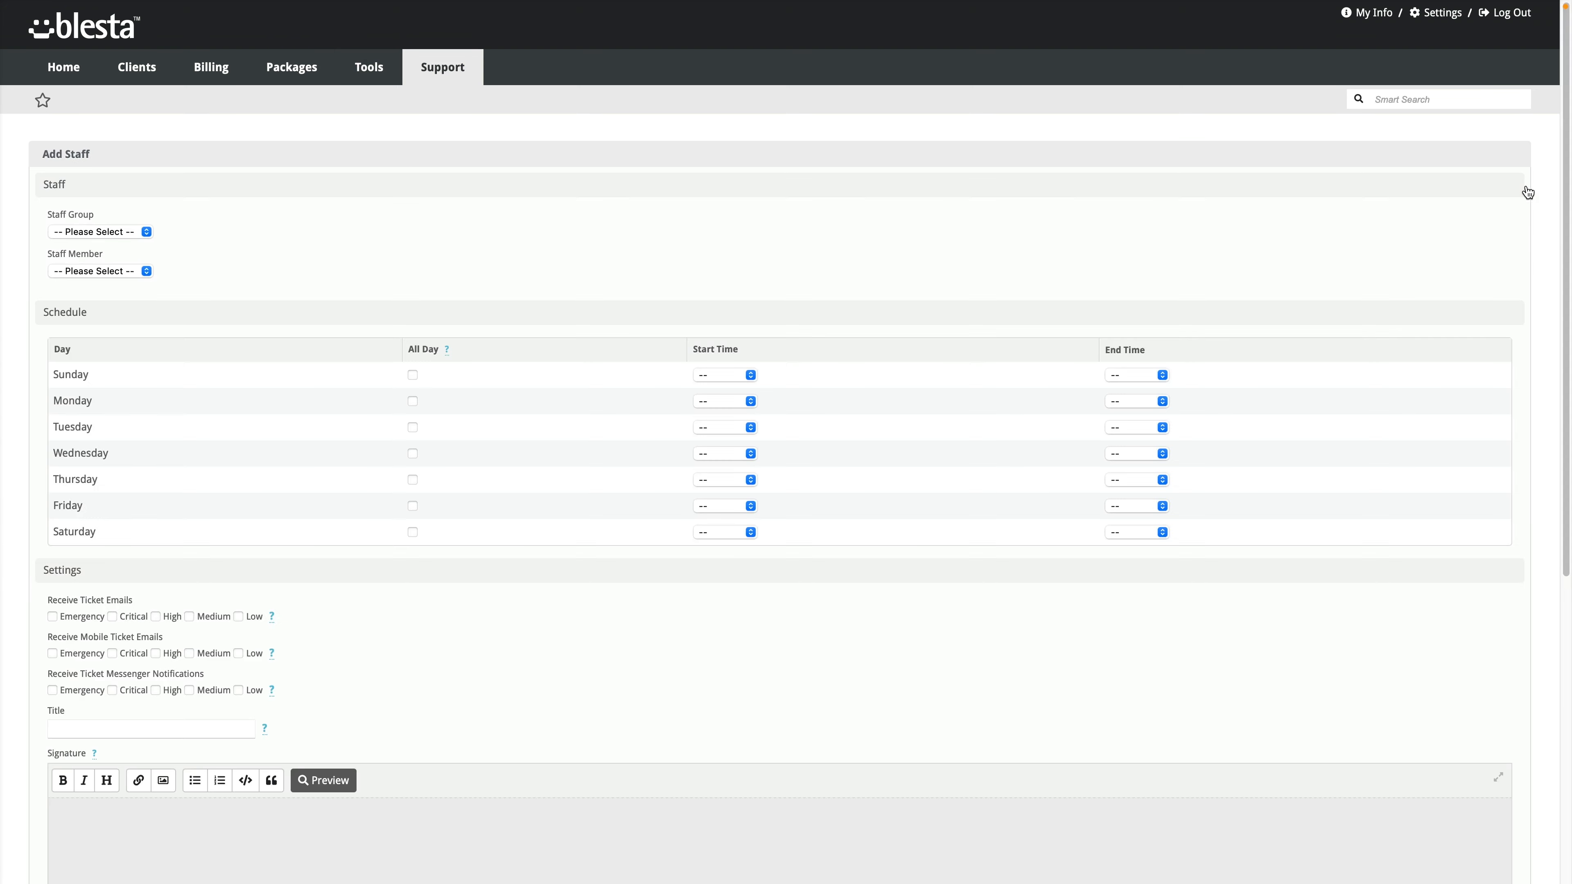
pyautogui.click(134, 234)
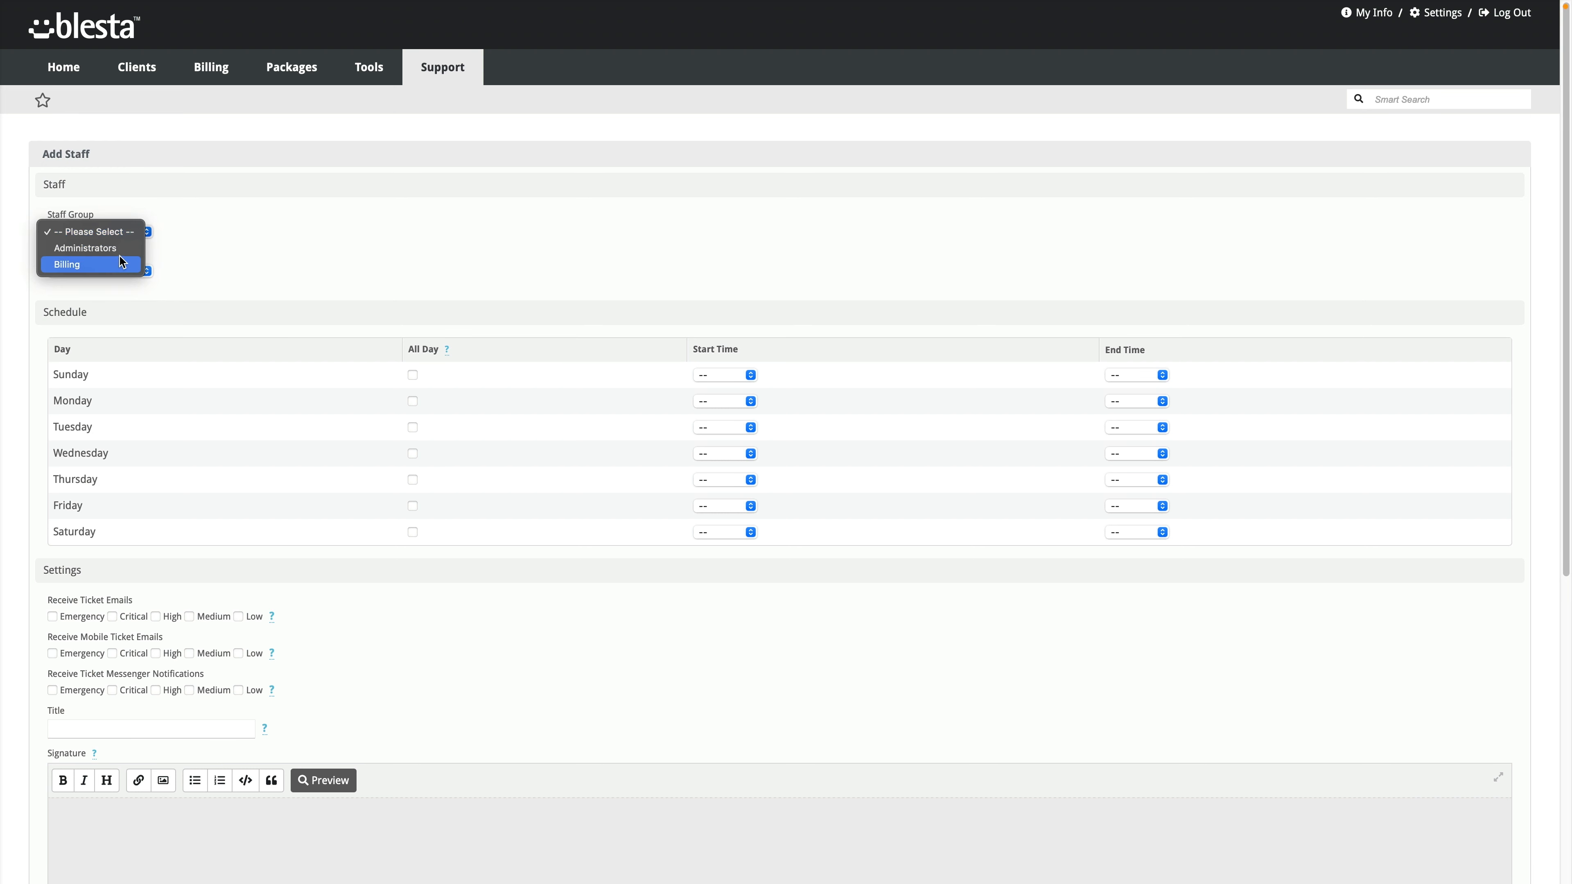
pyautogui.click(121, 248)
pyautogui.click(120, 273)
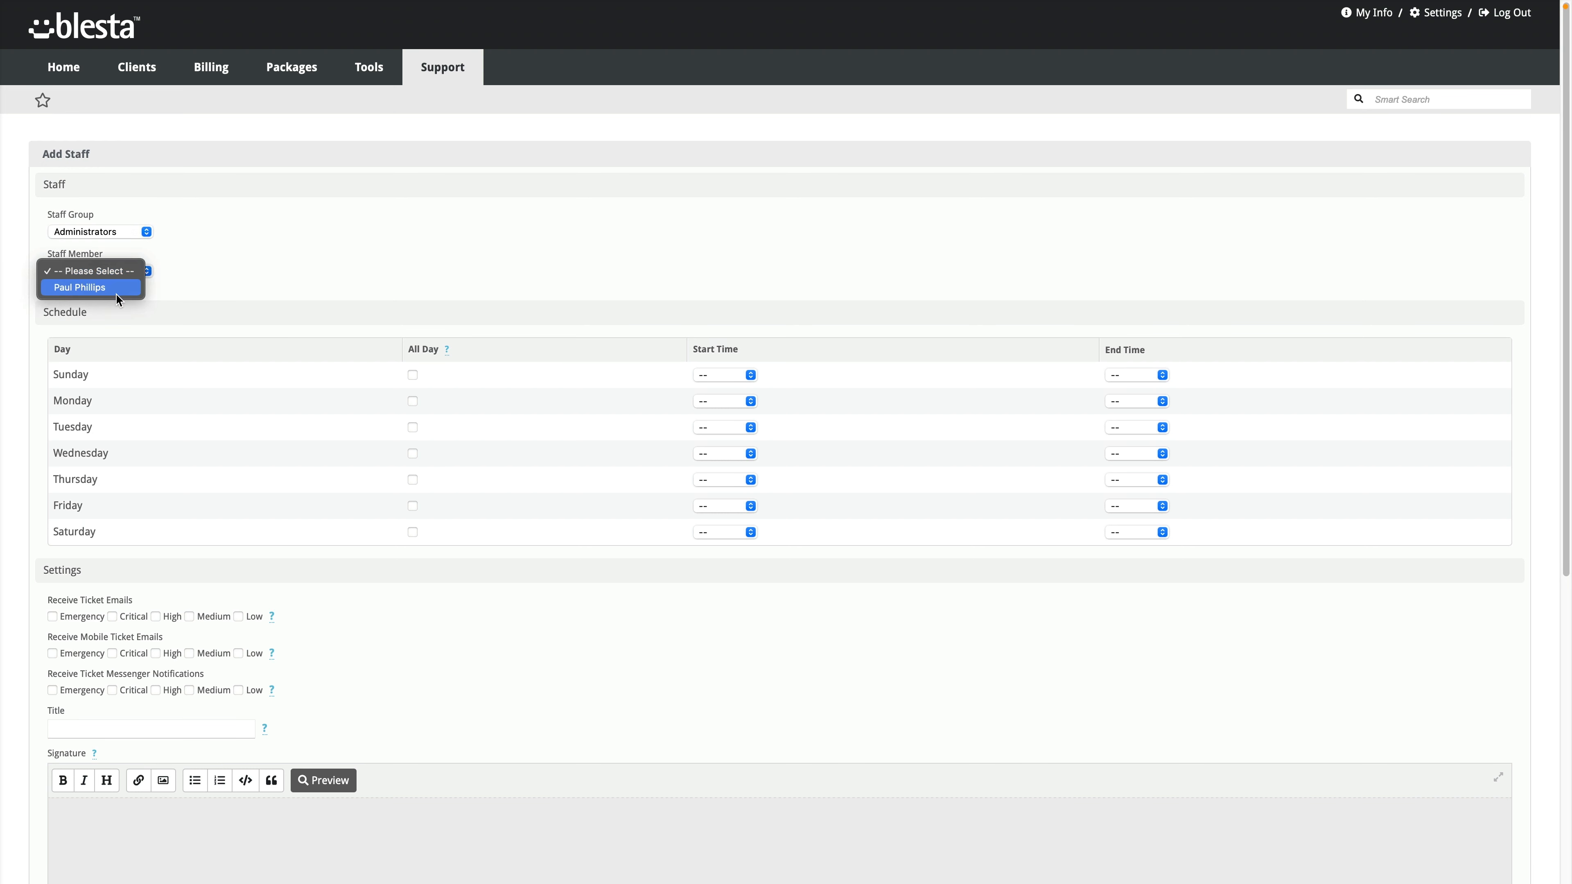
pyautogui.click(116, 289)
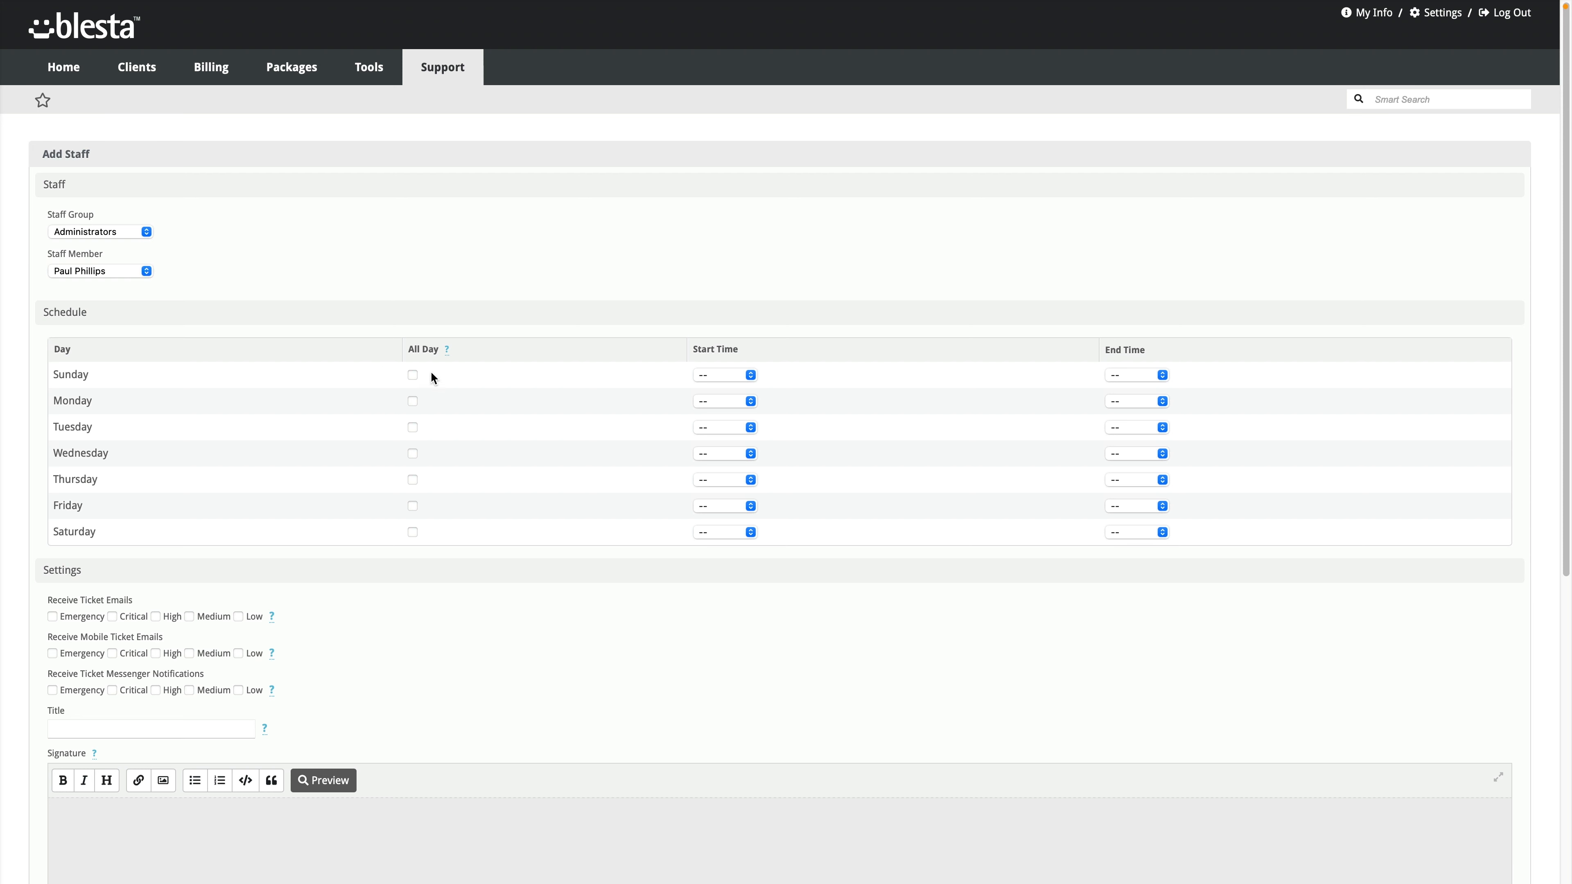
# Step: Make every day from Sunday to Saturday an all-day shift
pyautogui.click(413, 376)
pyautogui.click(413, 401)
pyautogui.click(413, 427)
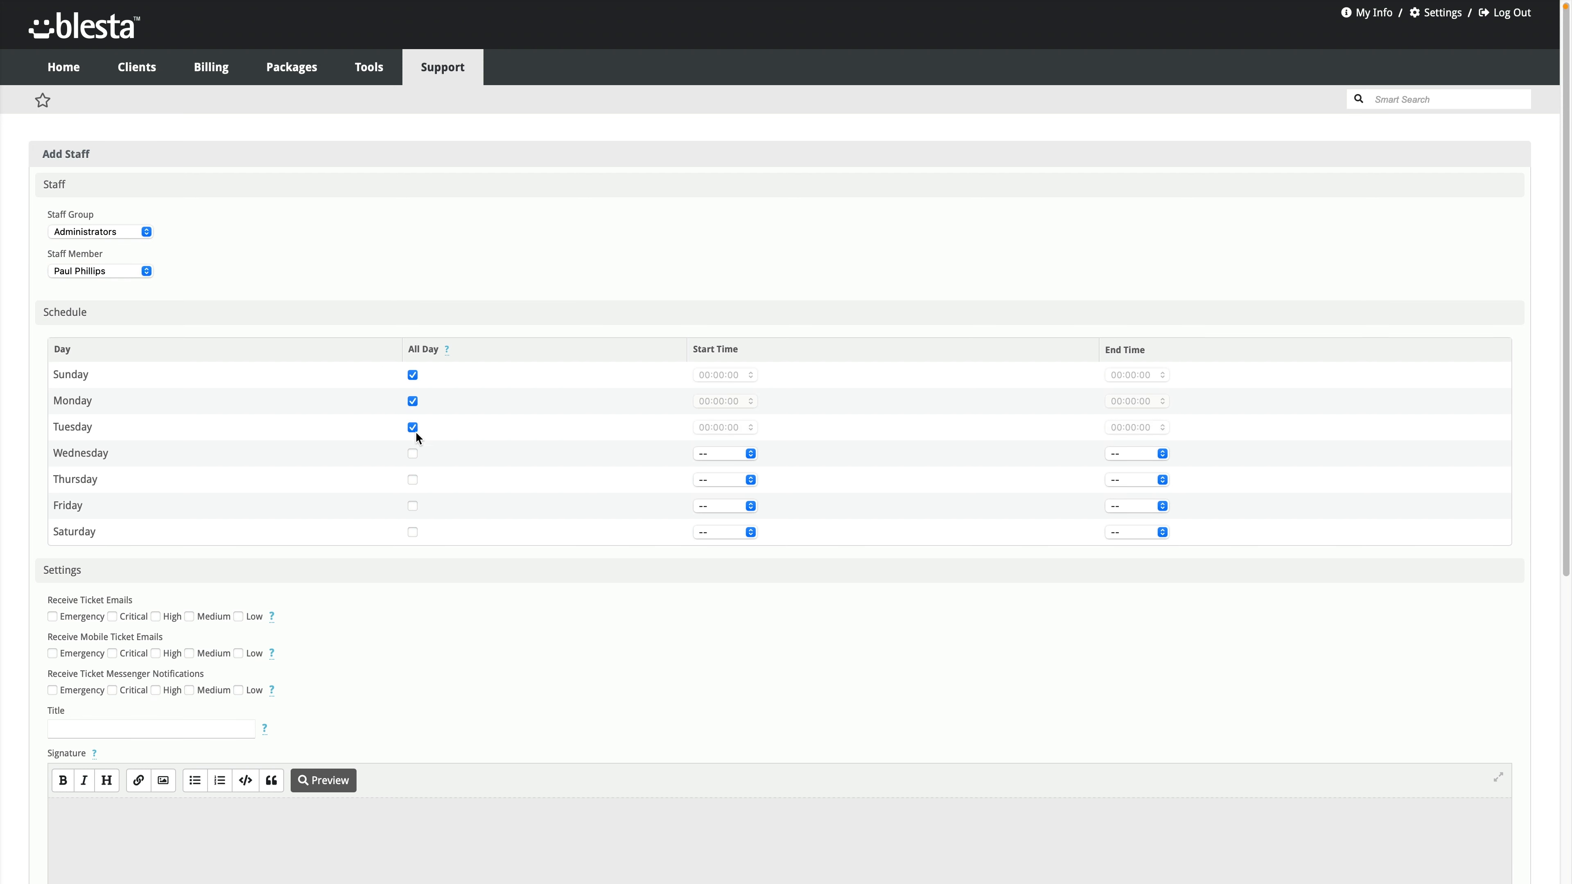
pyautogui.click(413, 454)
pyautogui.click(413, 479)
pyautogui.click(413, 506)
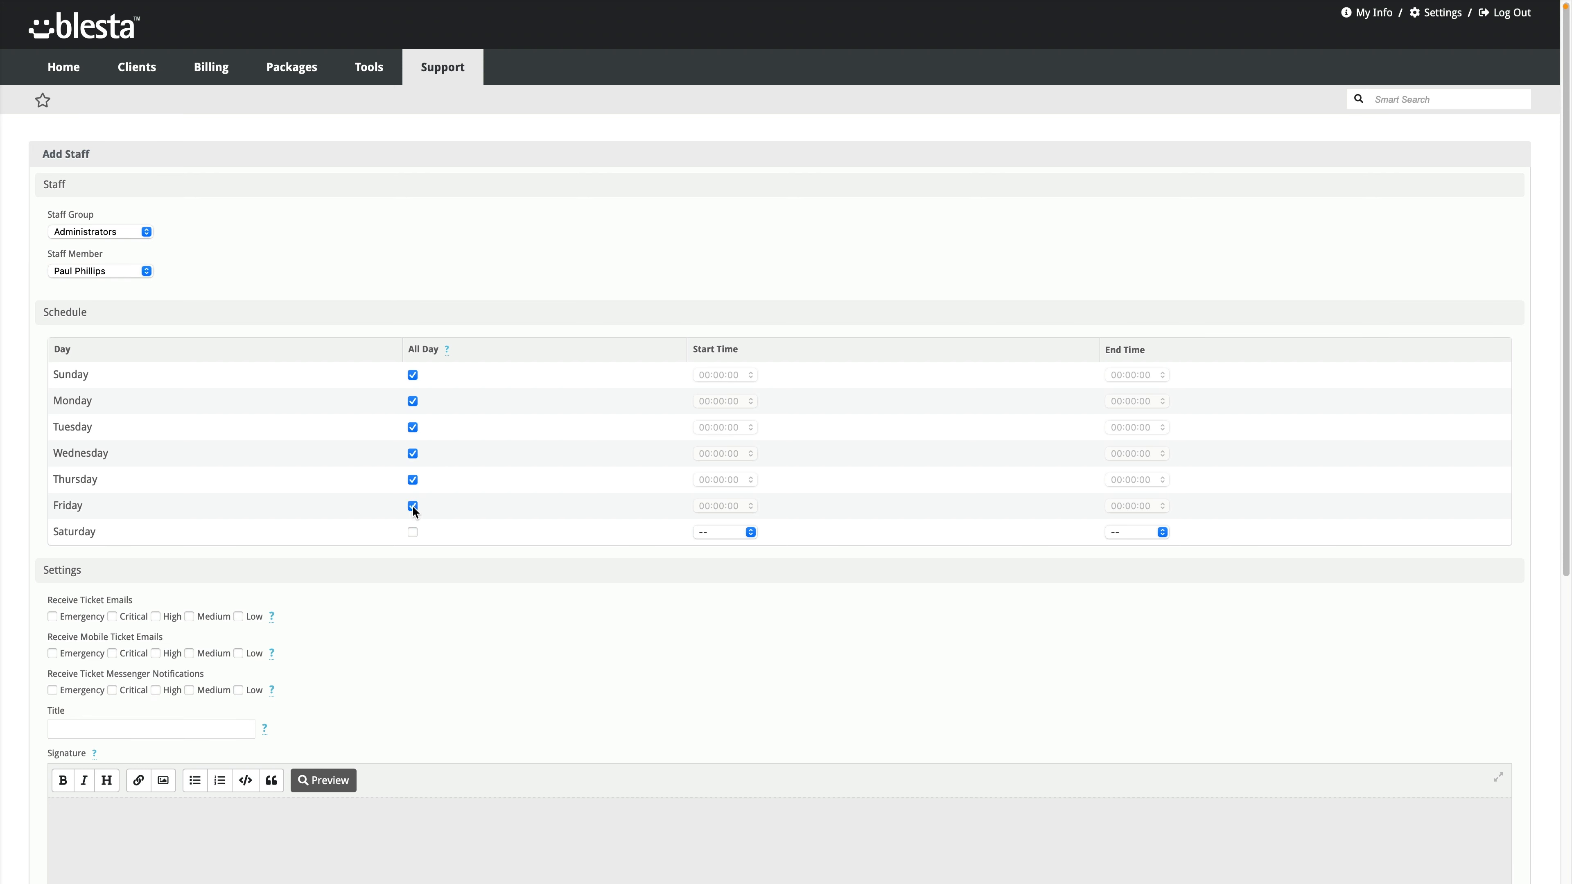
pyautogui.click(412, 533)
# Step: Enable ticket emails for Emergency and Low priority and turn off Emergency messenger notifications
pyautogui.scroll(-3, 402, 517)
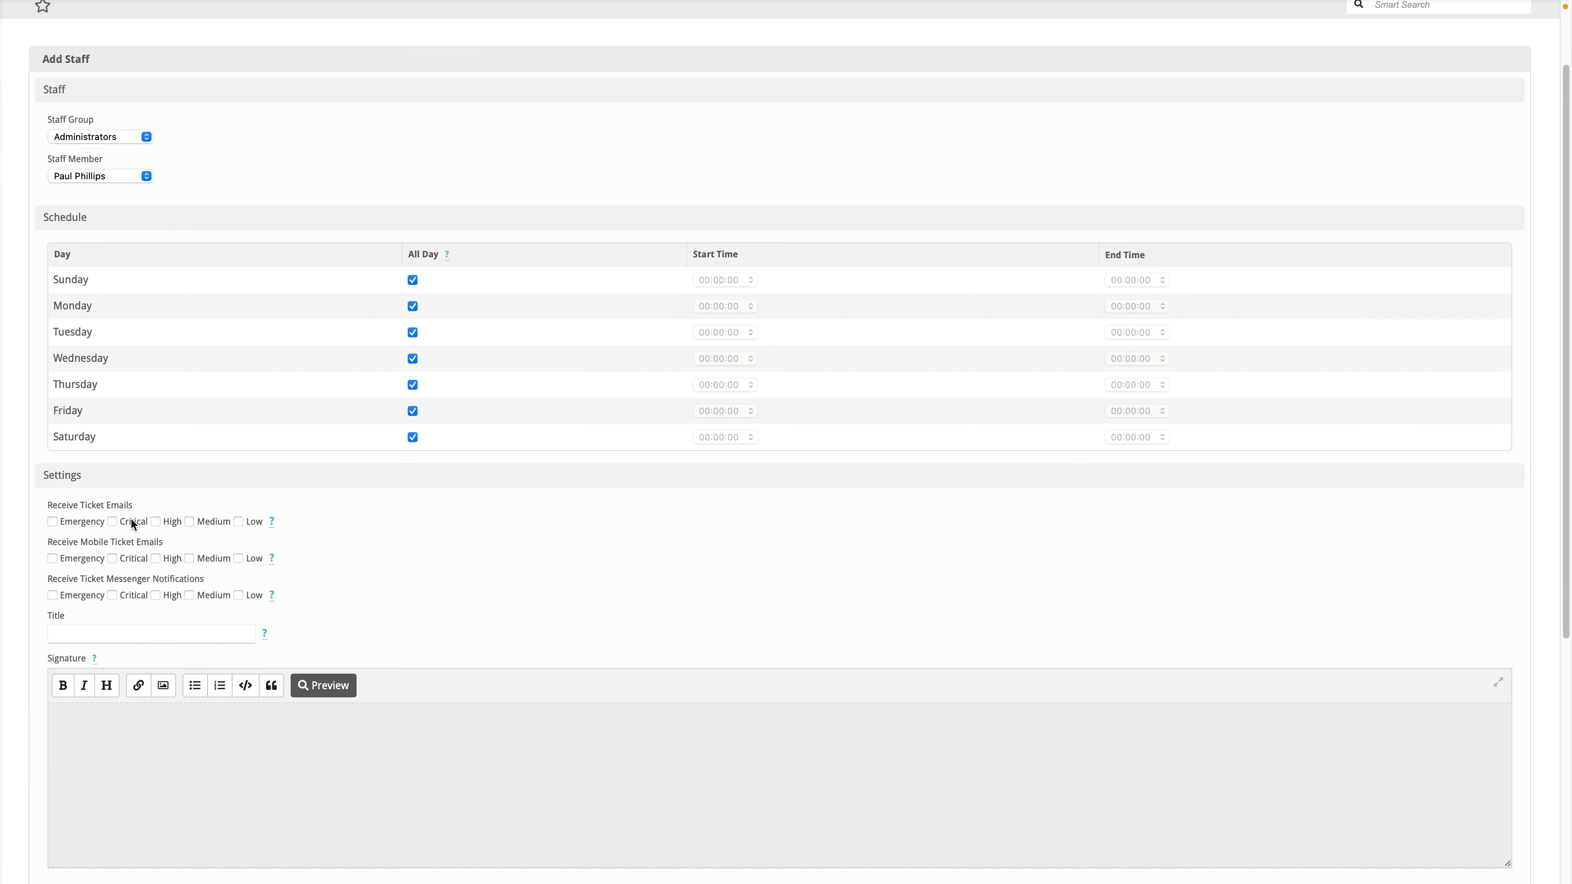
pyautogui.click(82, 522)
pyautogui.click(250, 522)
pyautogui.scroll(-1, 86, 557)
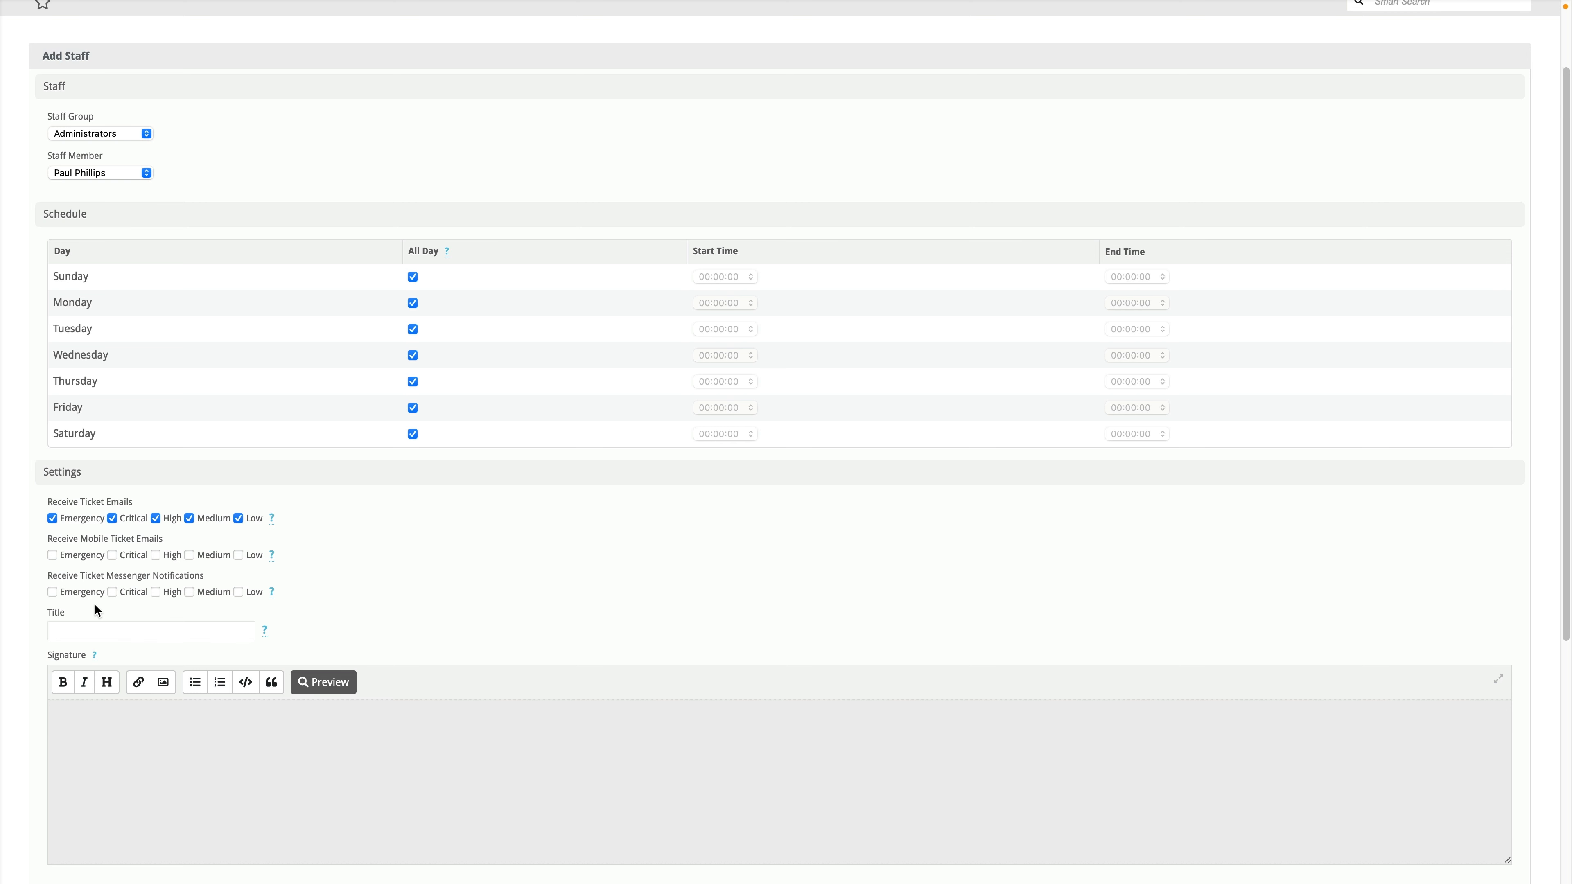
pyautogui.click(69, 593)
# Step: Give the staff member the title 'Support Master' and save them
pyautogui.click(159, 629)
pyautogui.write('Support Master')
pyautogui.scroll(-6, 244, 697)
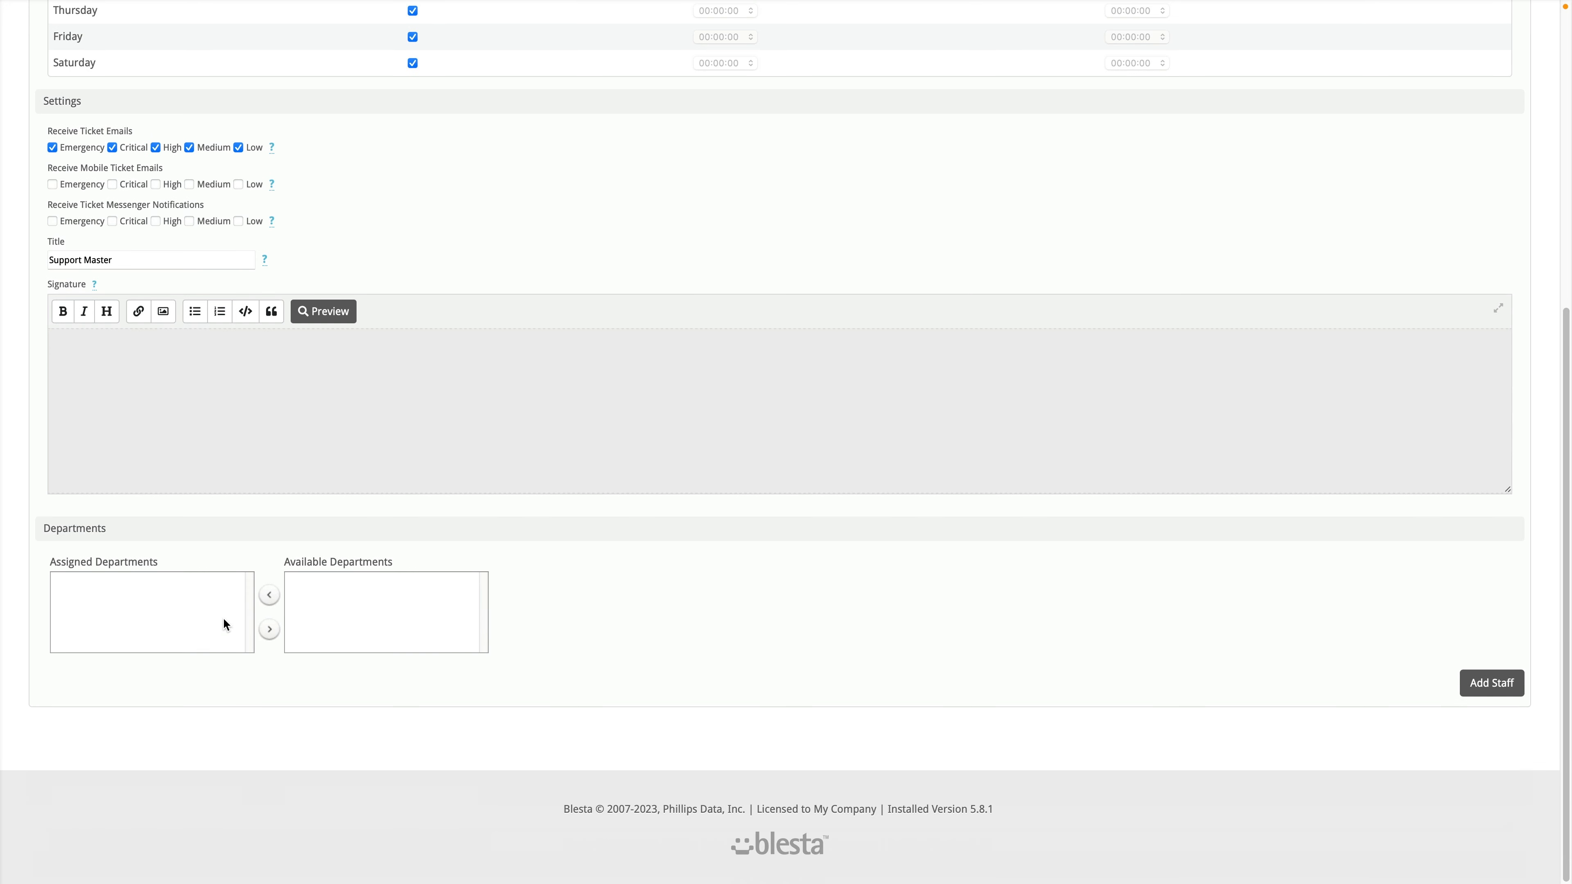
pyautogui.click(1480, 685)
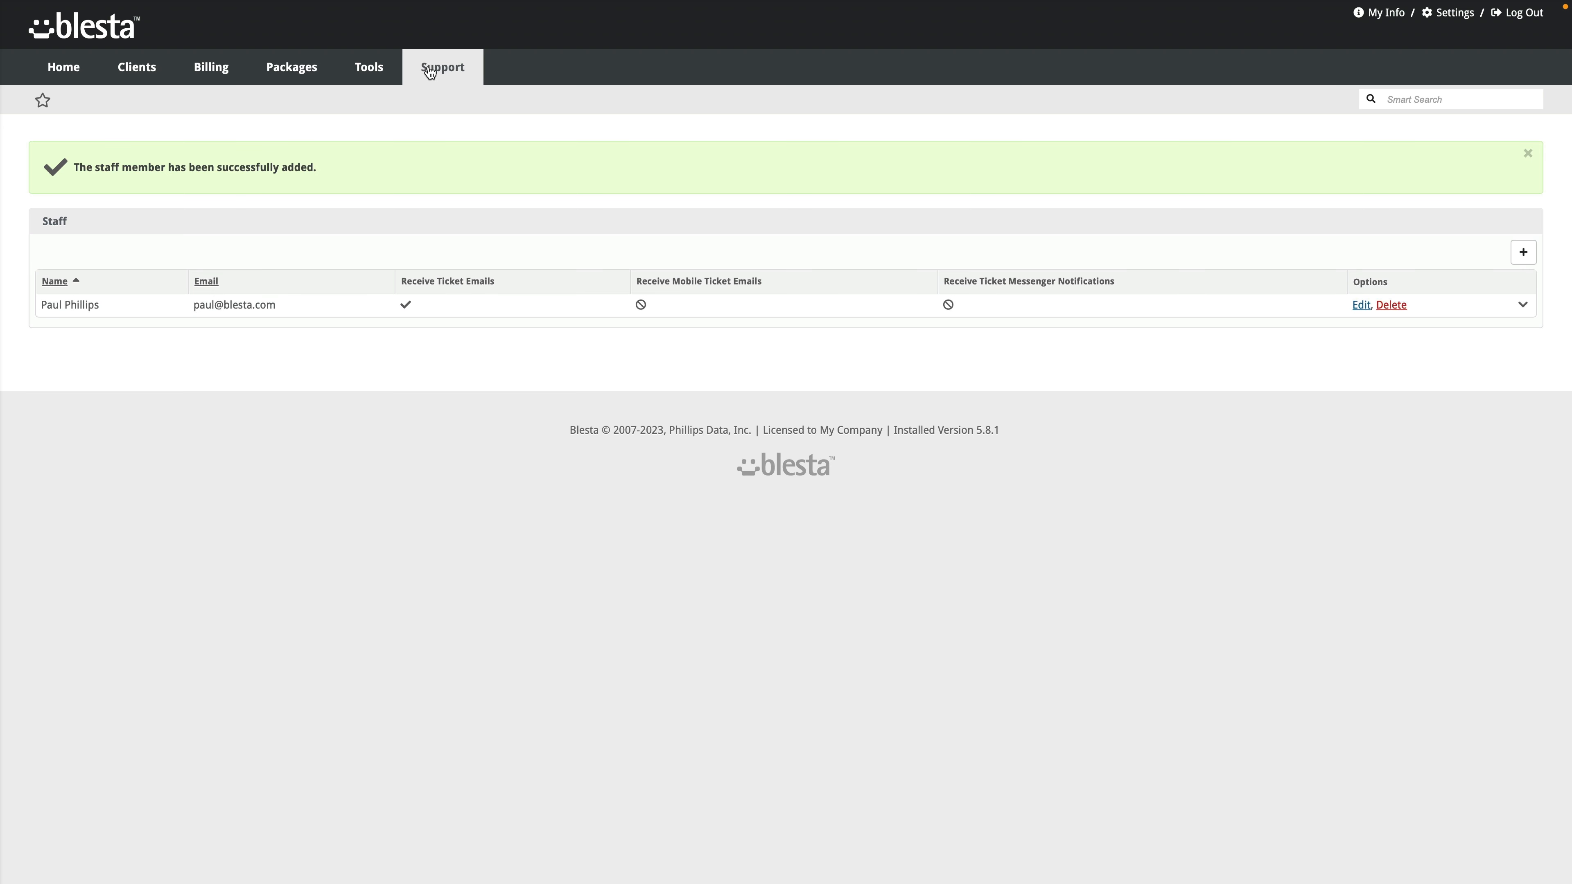
# Step: Open the Support Departments list and start adding a new department
pyautogui.moveTo(440, 82)
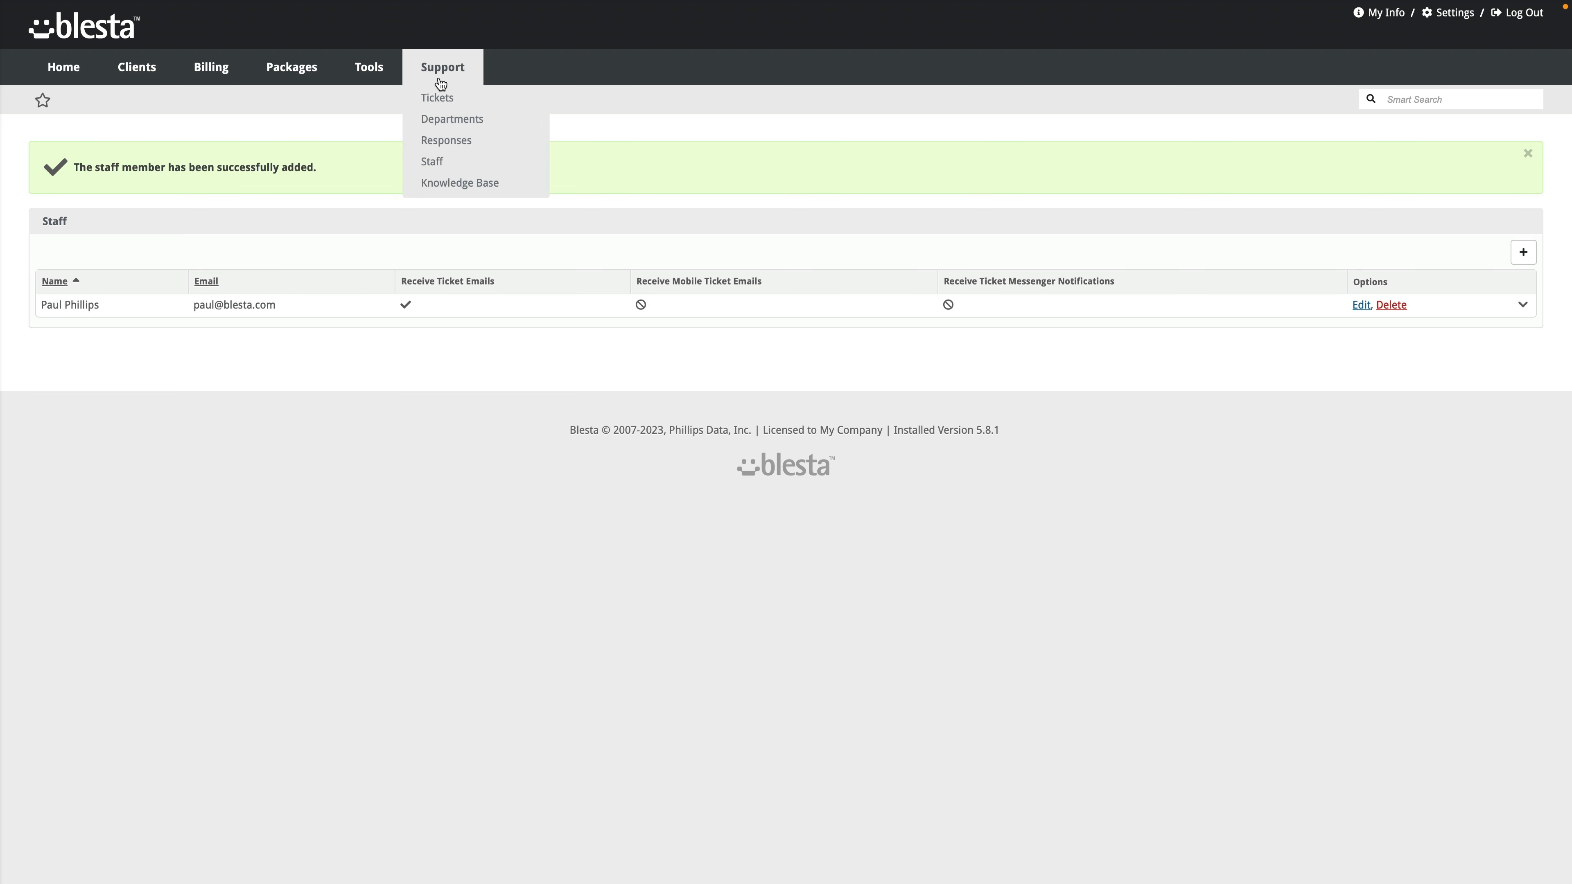
pyautogui.click(443, 124)
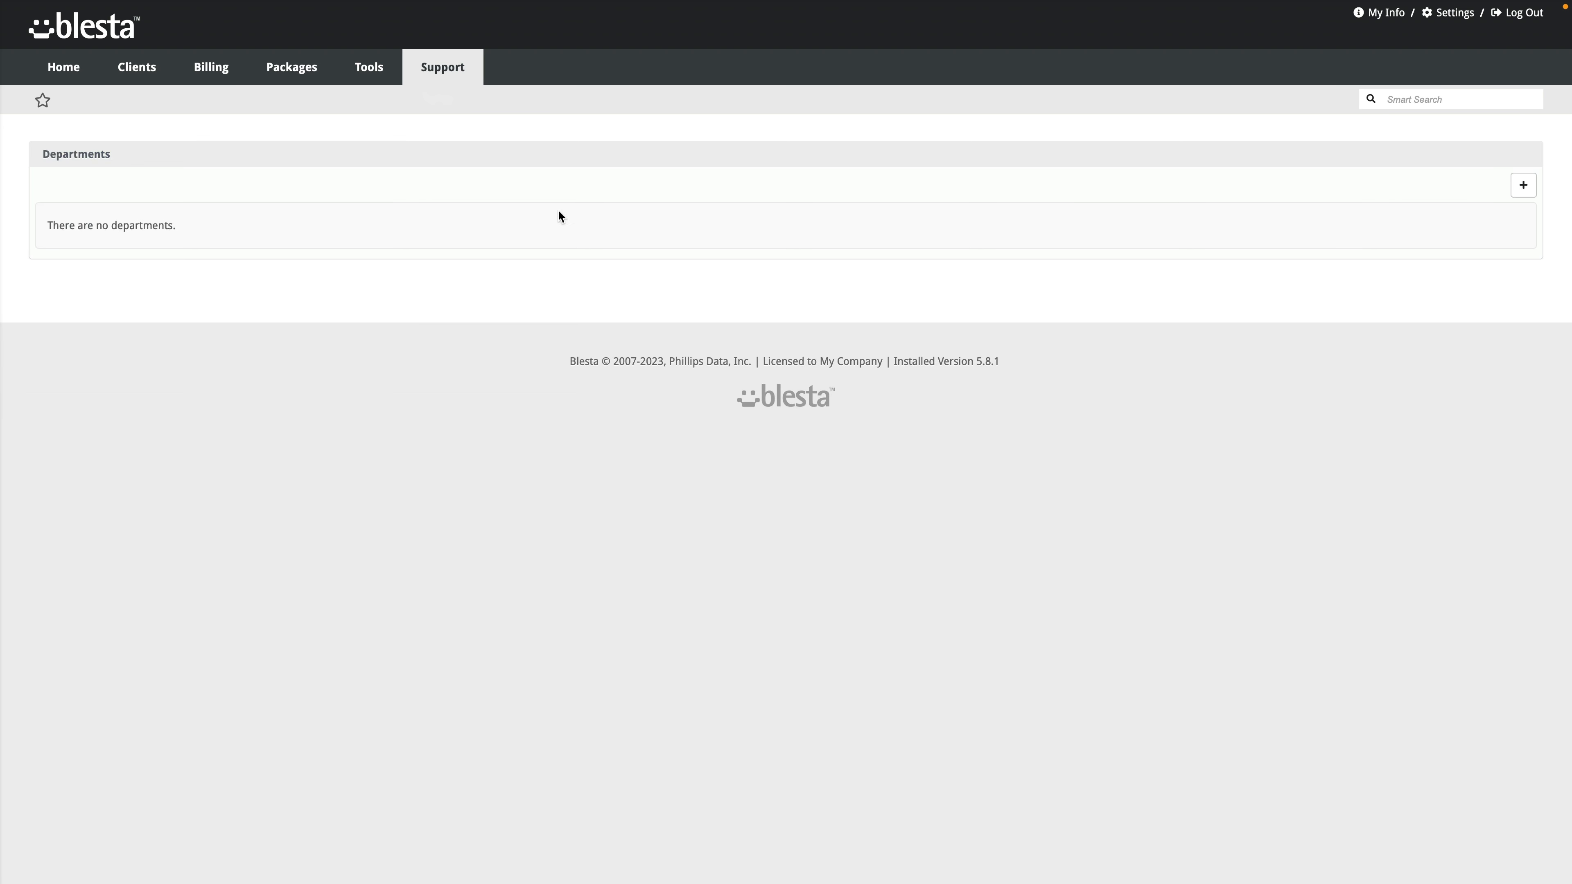
pyautogui.click(1520, 187)
# Step: Name the department 'Support Department' with description 'Any hosting related issues, open a ticket here!'
pyautogui.click(85, 231)
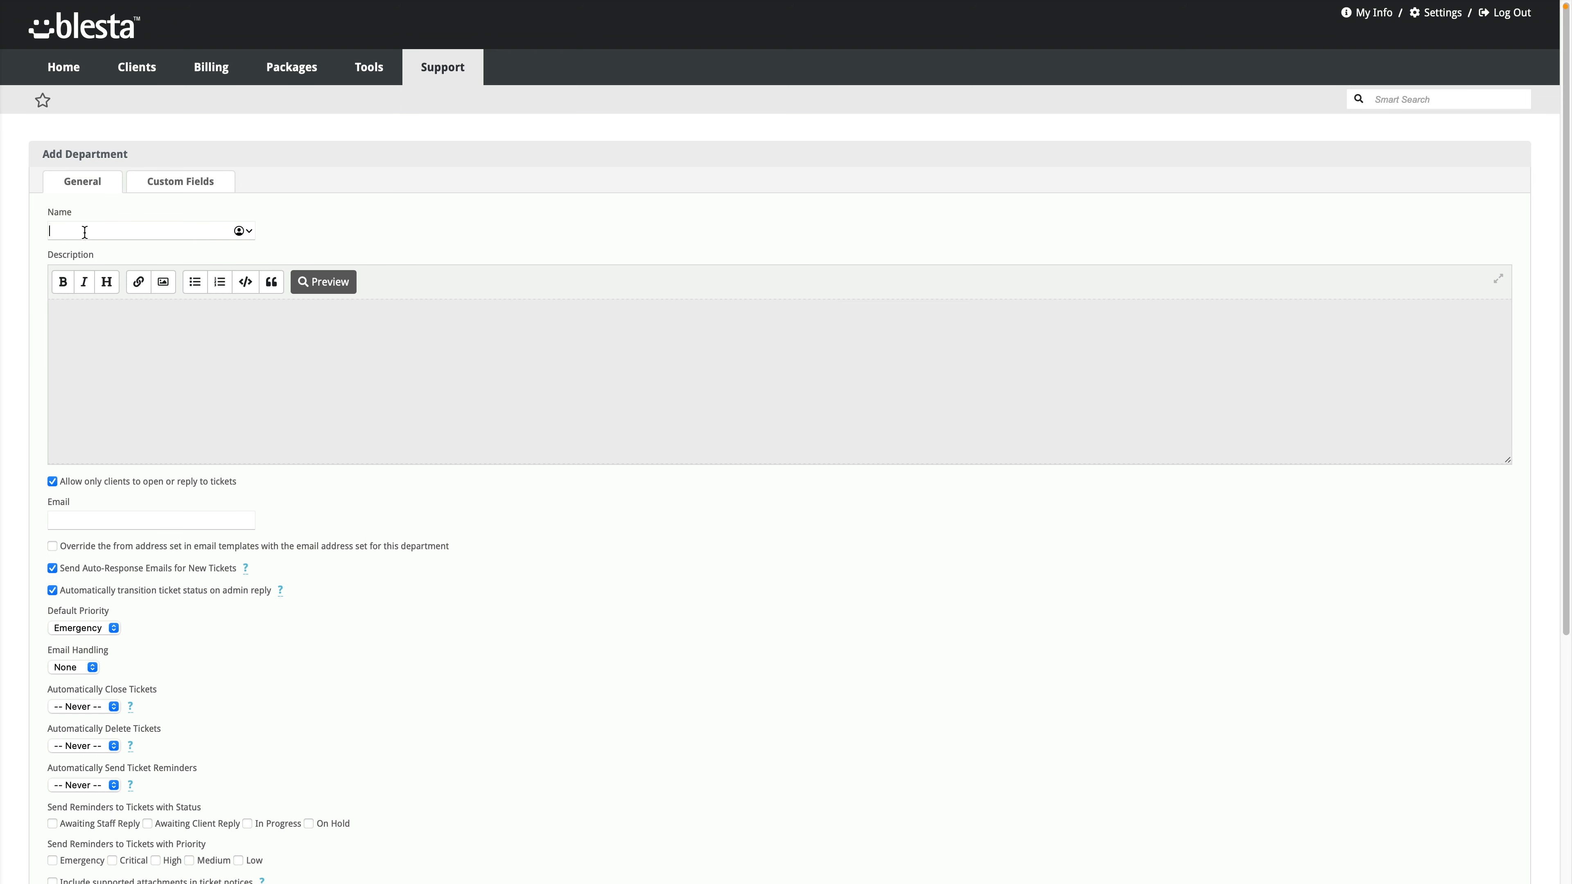
pyautogui.write('Support Department')
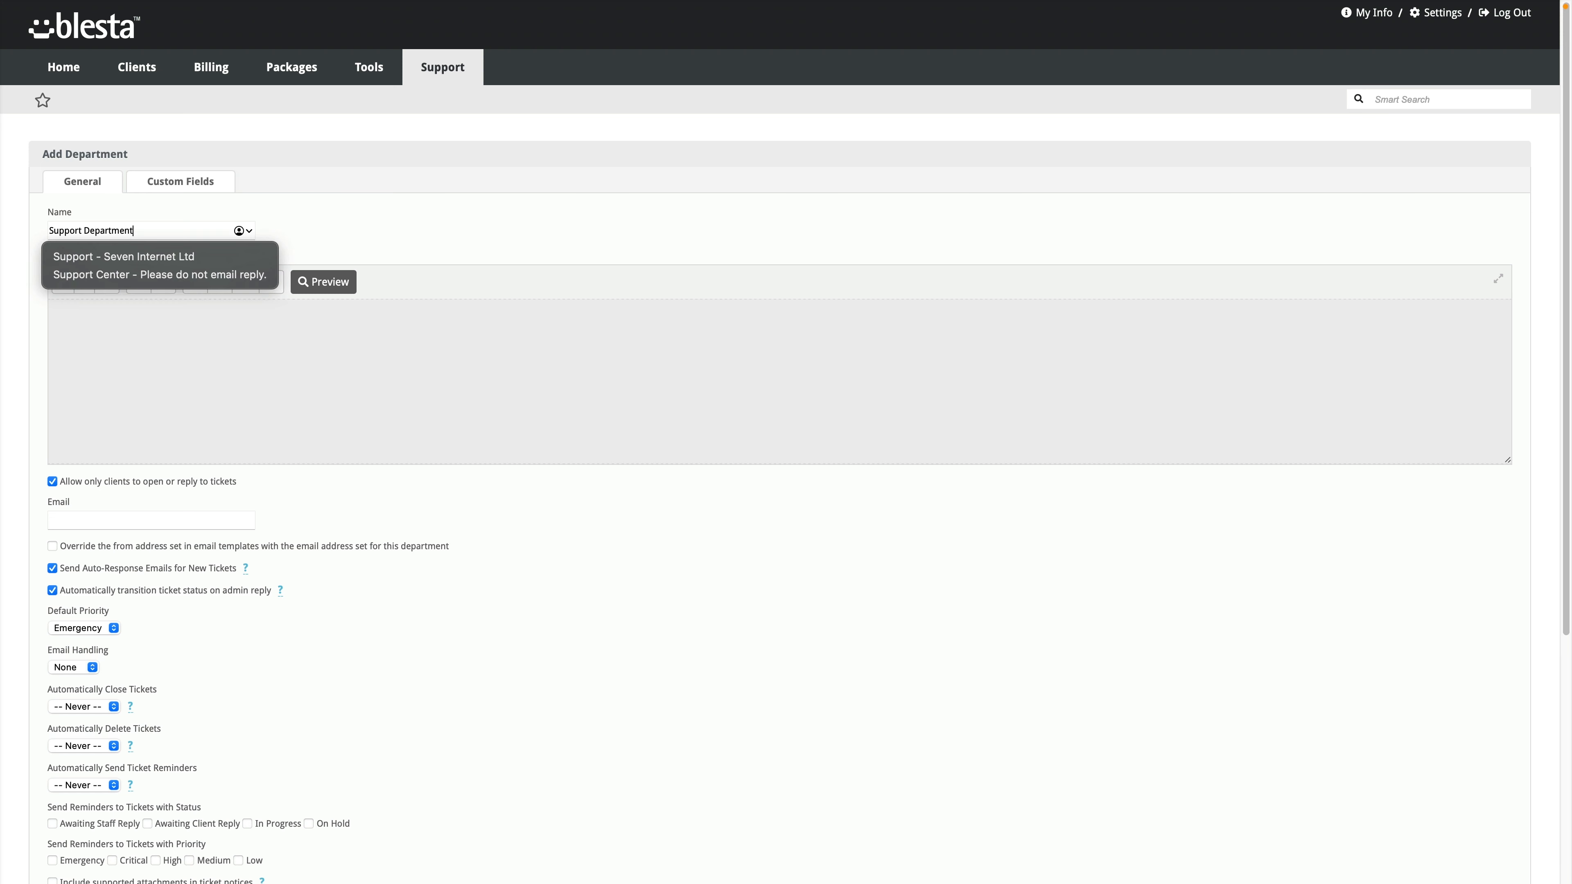
pyautogui.press('Tab')
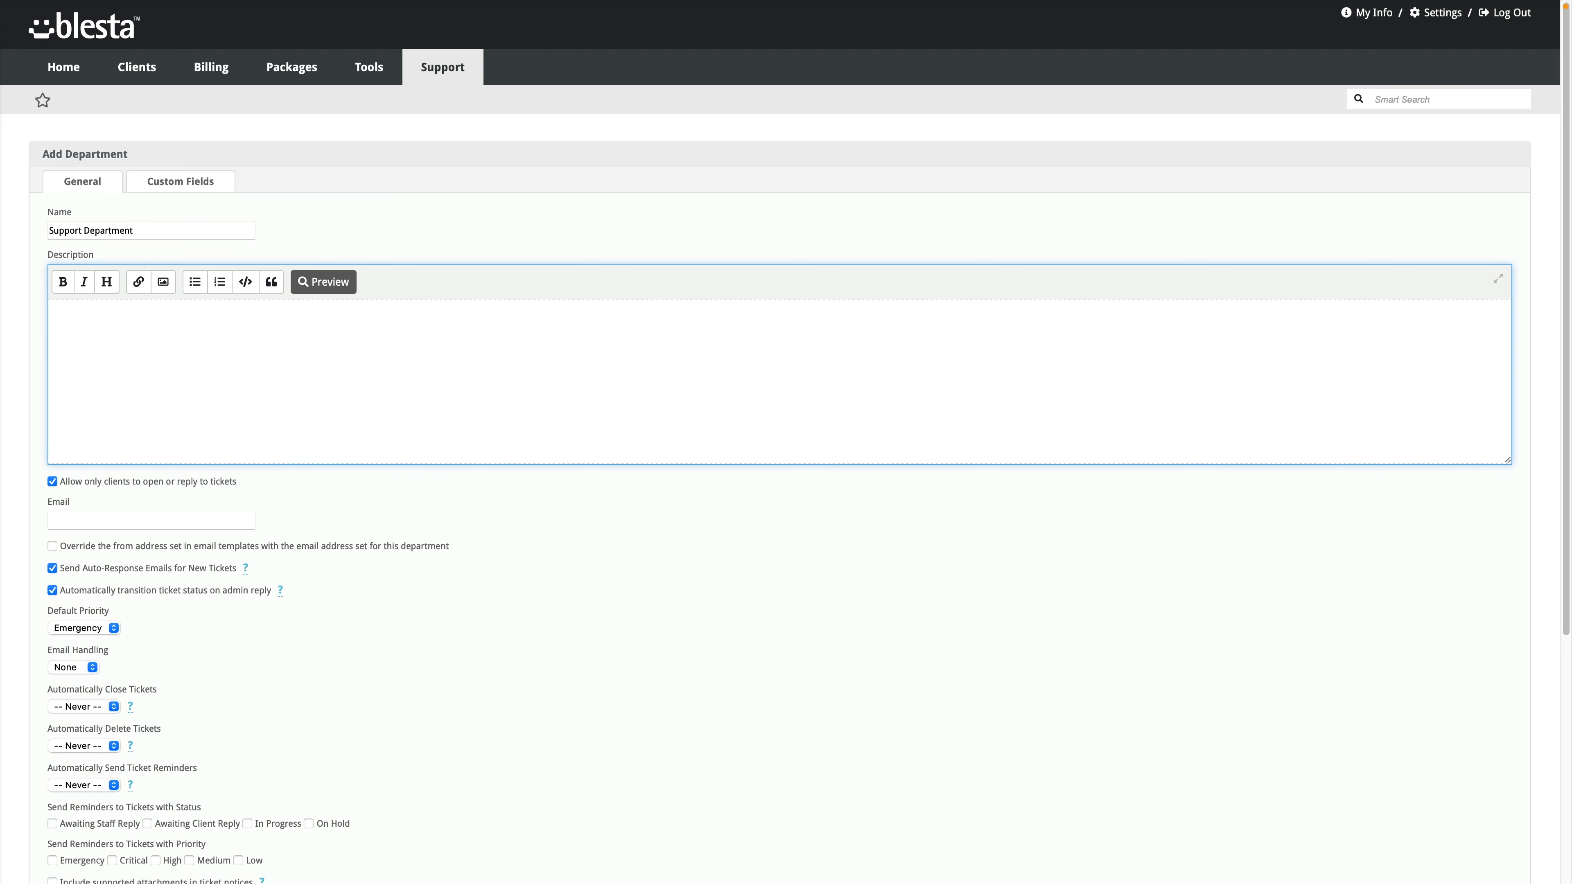
pyautogui.write('Any hosting related issues, ope')
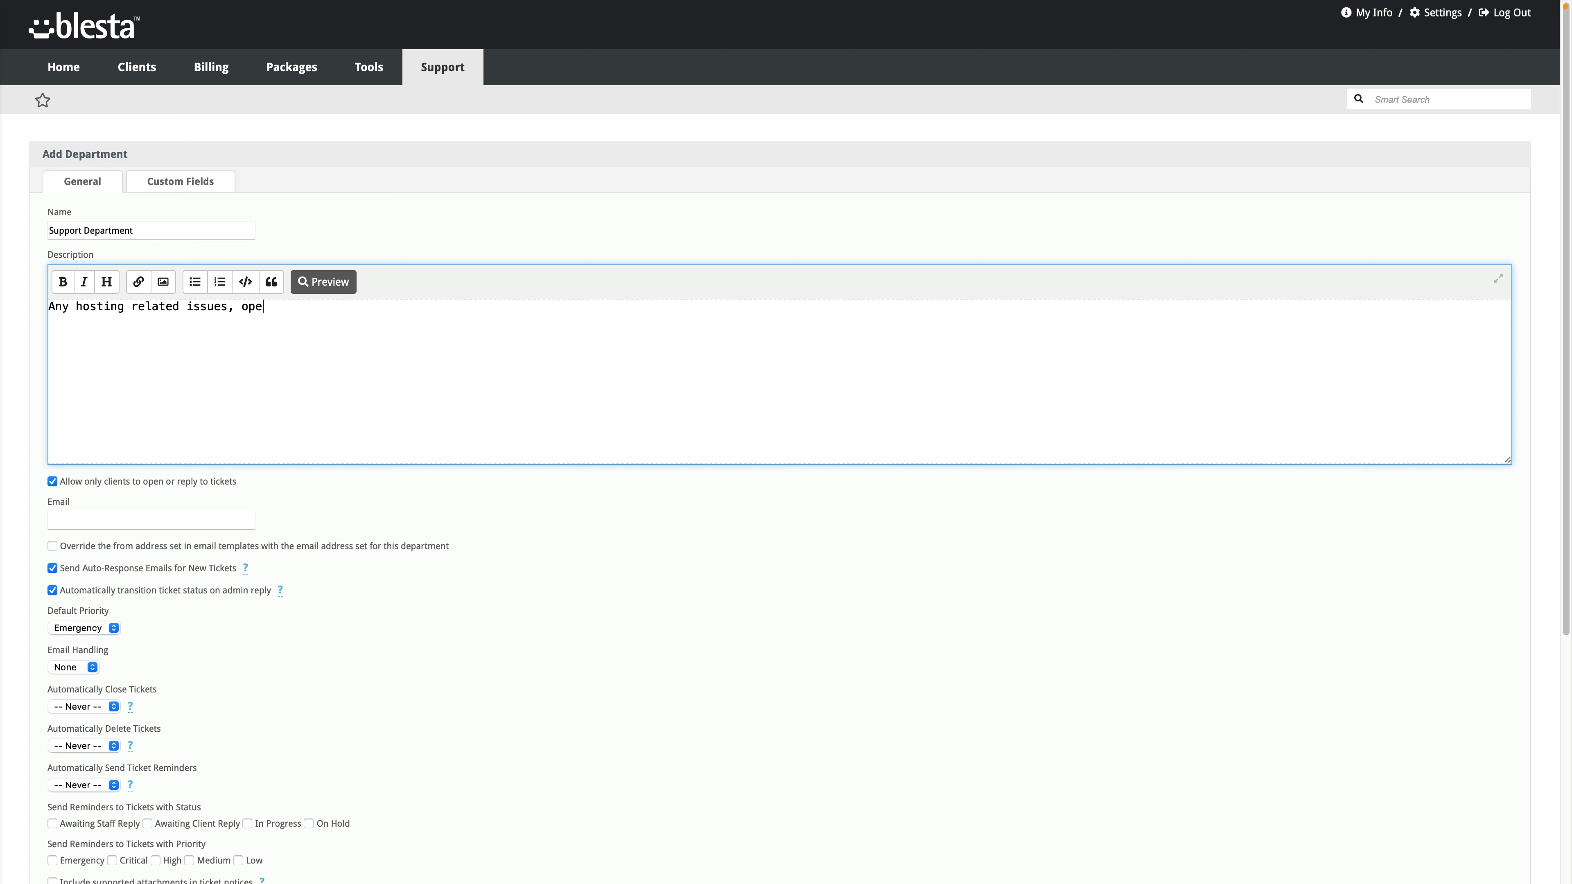
pyautogui.write('n a ticket here!')
# Step: Allow non-clients to open tickets, enter the support e-mail address, and make it override the template sender
pyautogui.scroll(-1, 230, 462)
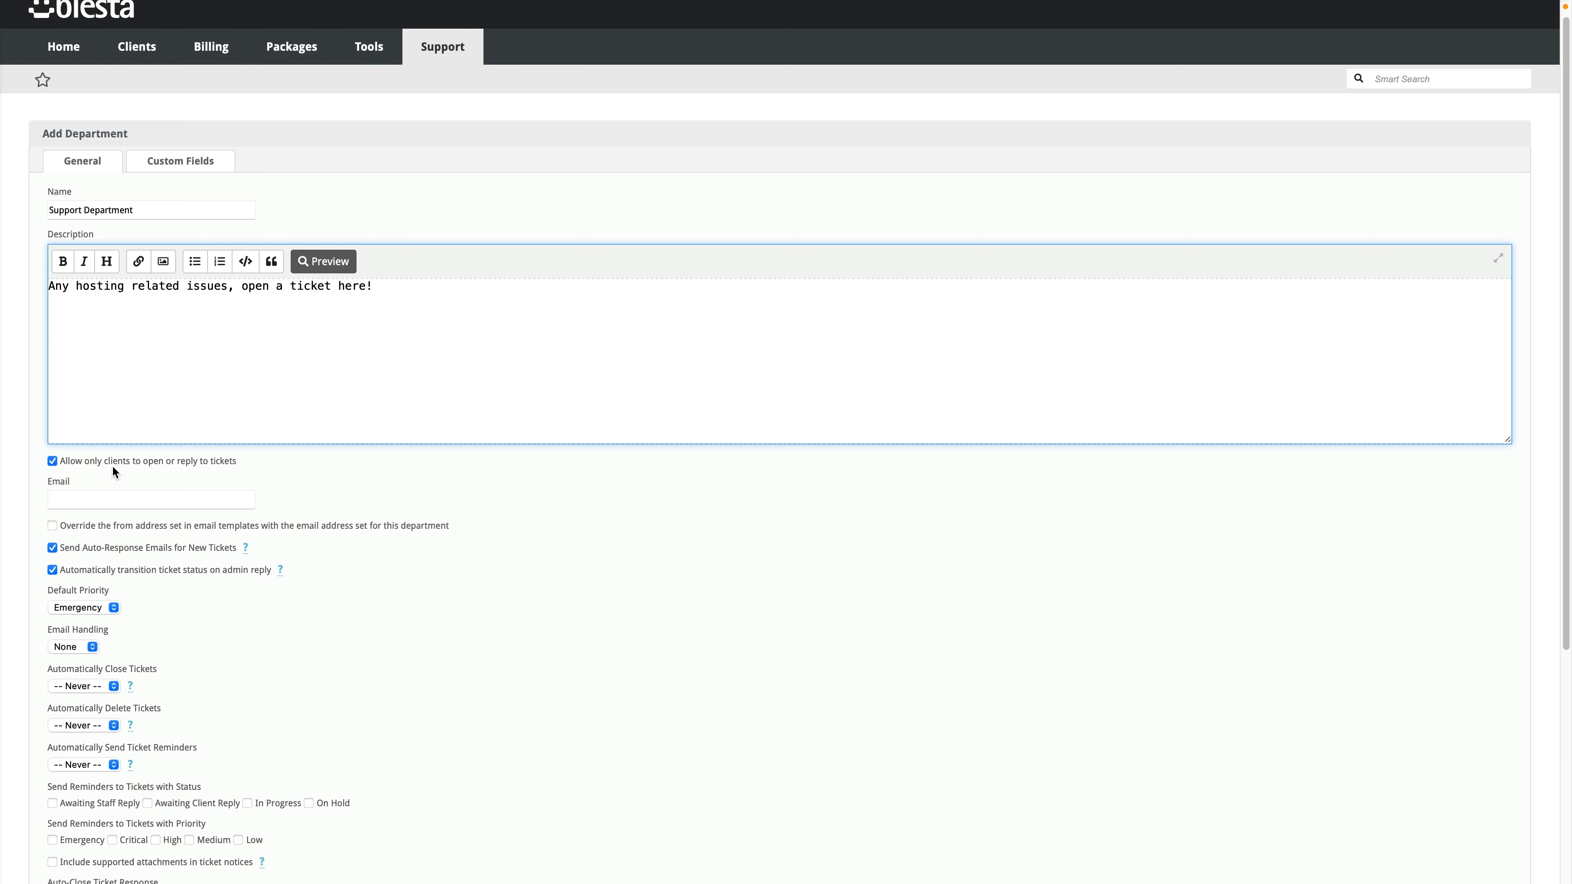
pyautogui.scroll(-3, 113, 471)
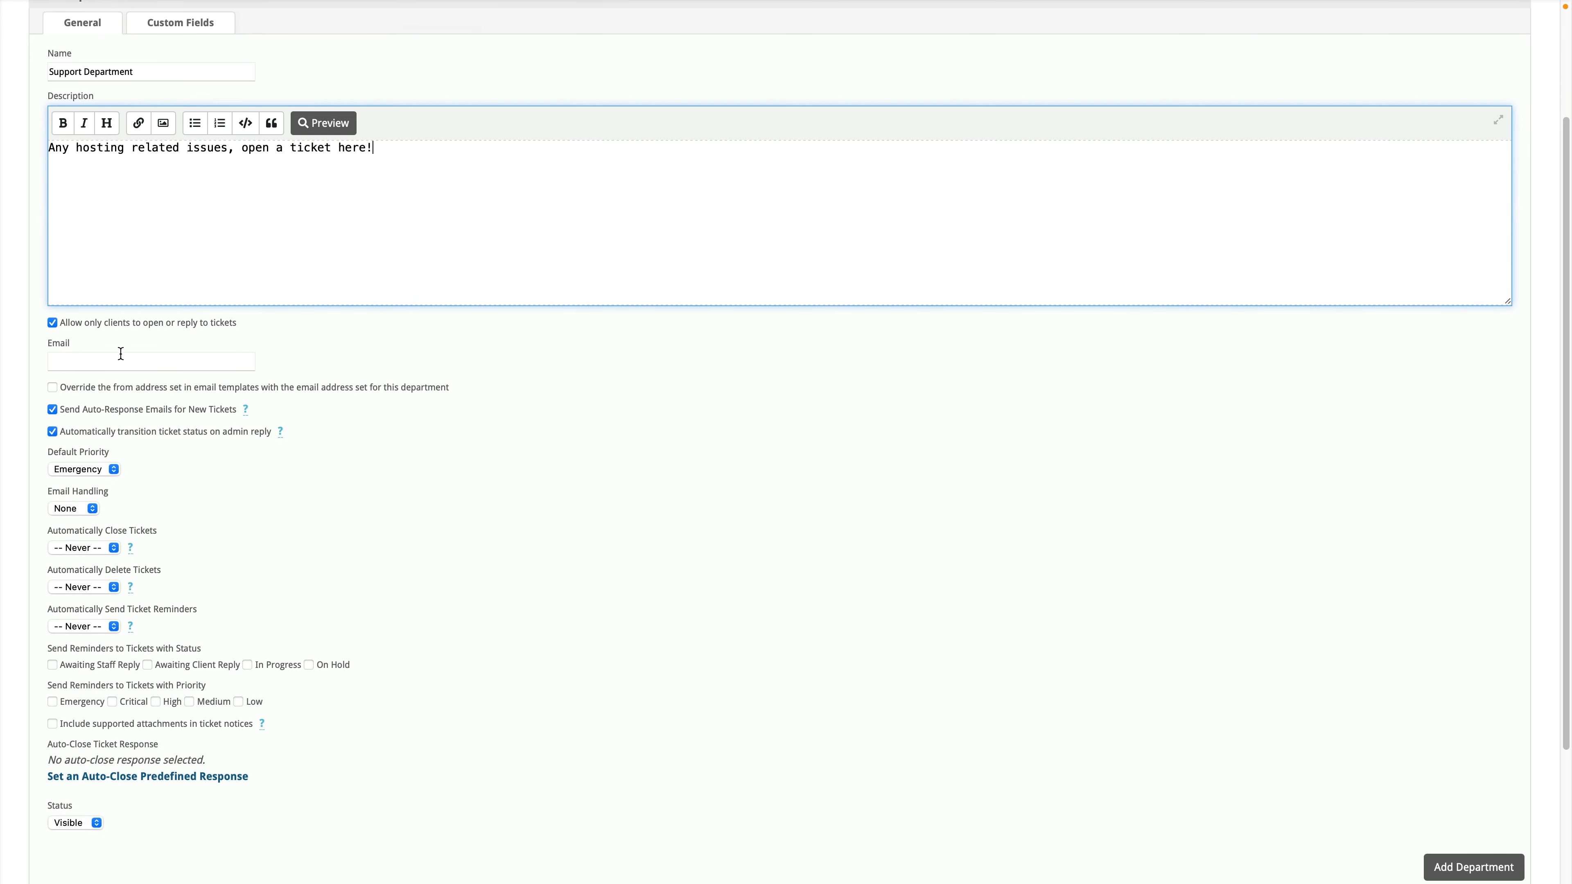
pyautogui.click(94, 321)
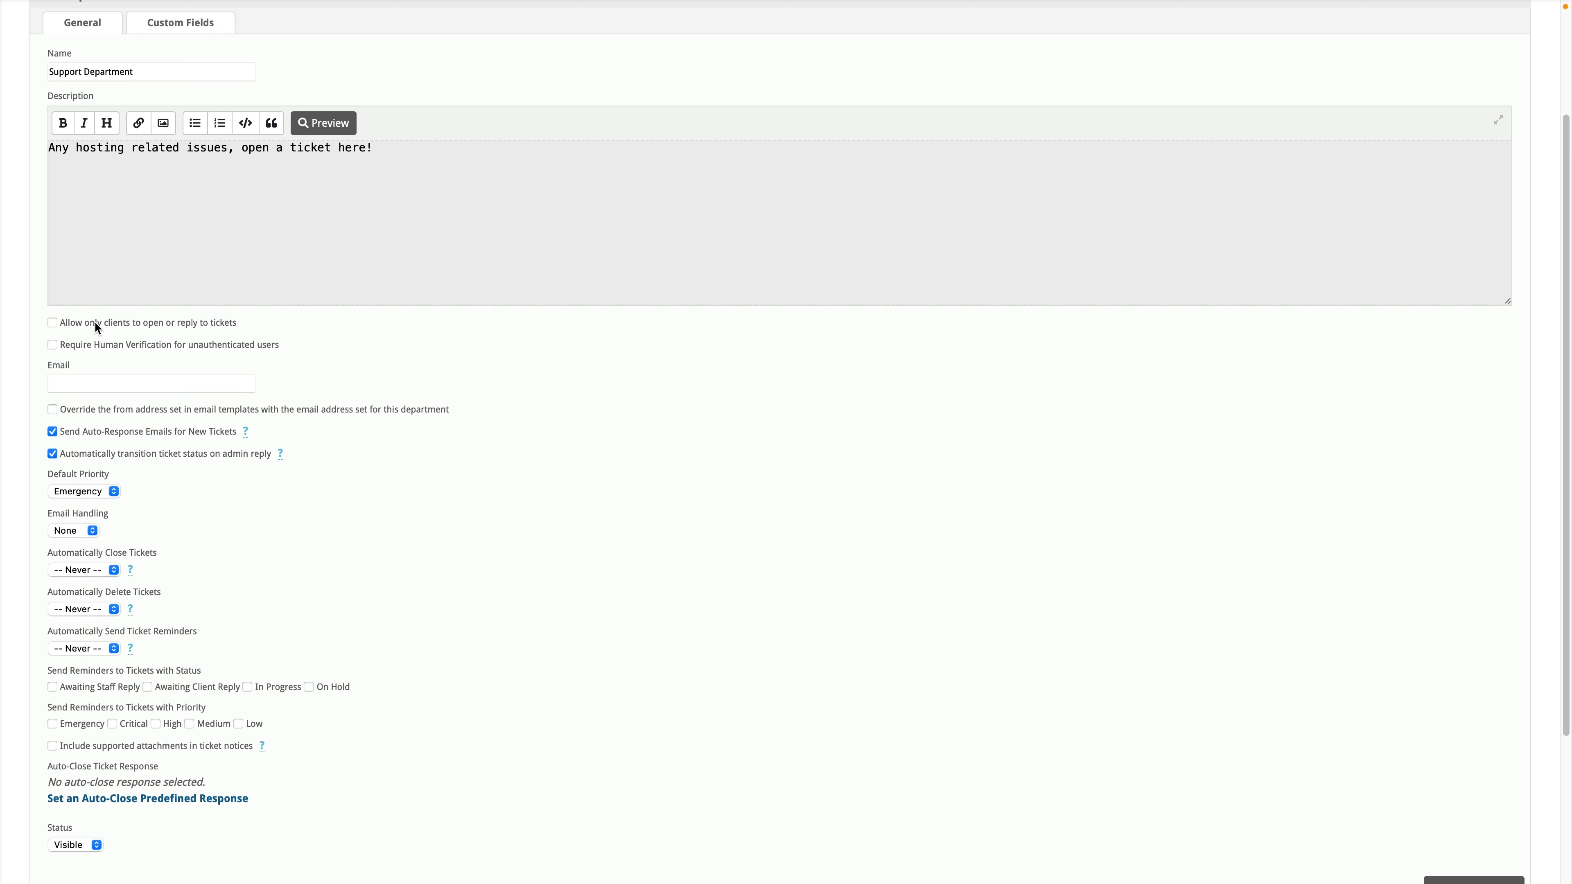
pyautogui.click(94, 321)
pyautogui.click(95, 321)
pyautogui.click(95, 321)
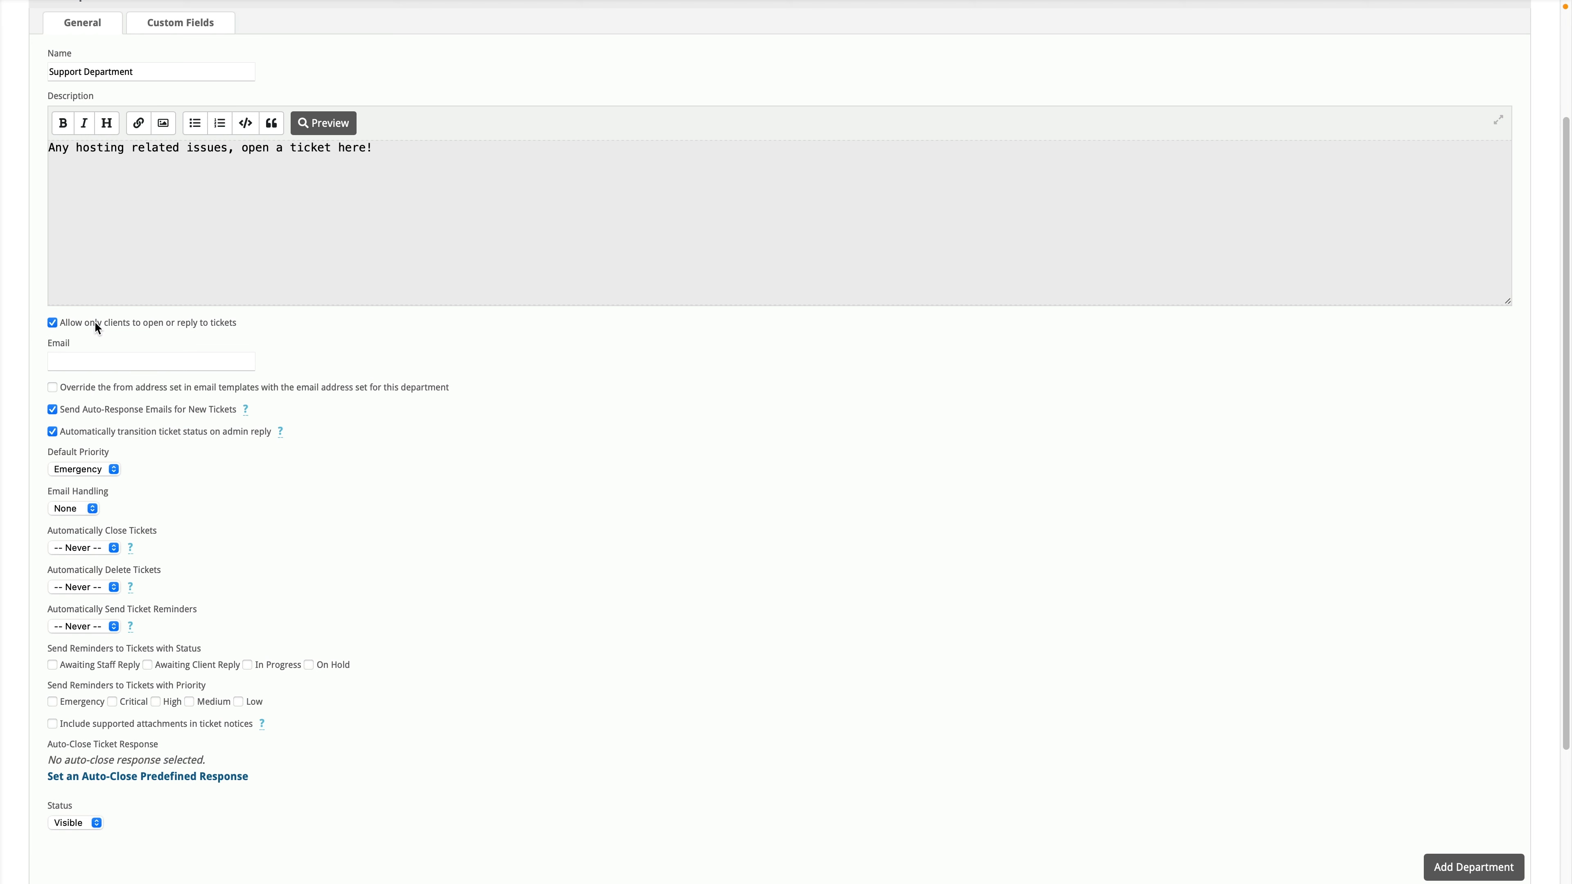
pyautogui.click(95, 320)
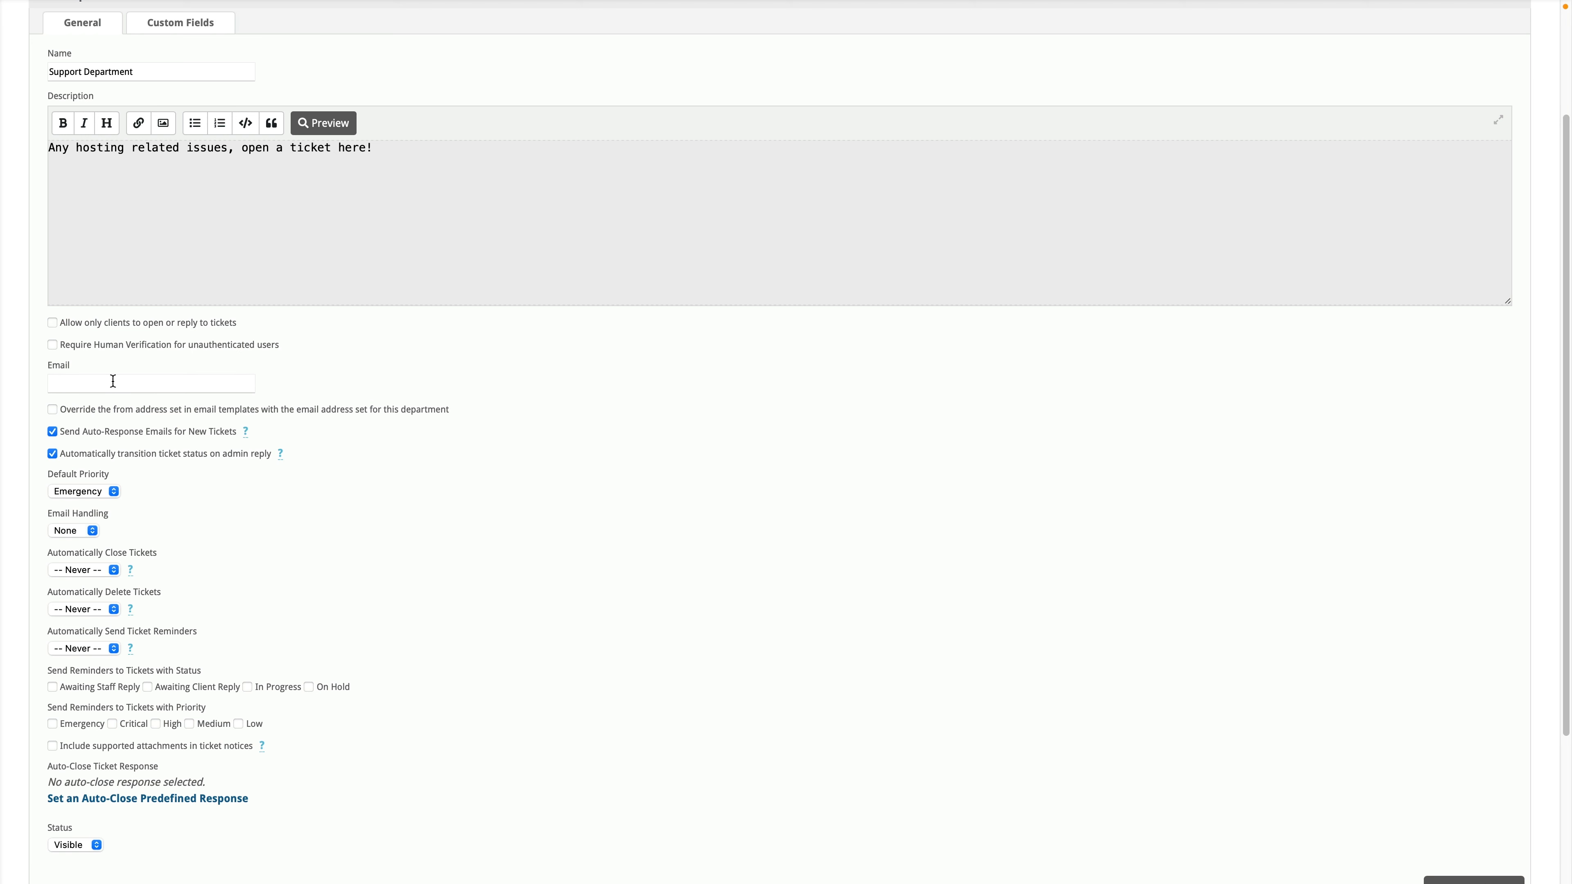
pyautogui.click(98, 384)
pyautogui.click(53, 410)
# Step: Set the department's default ticket priority to High
pyautogui.scroll(-2, 218, 449)
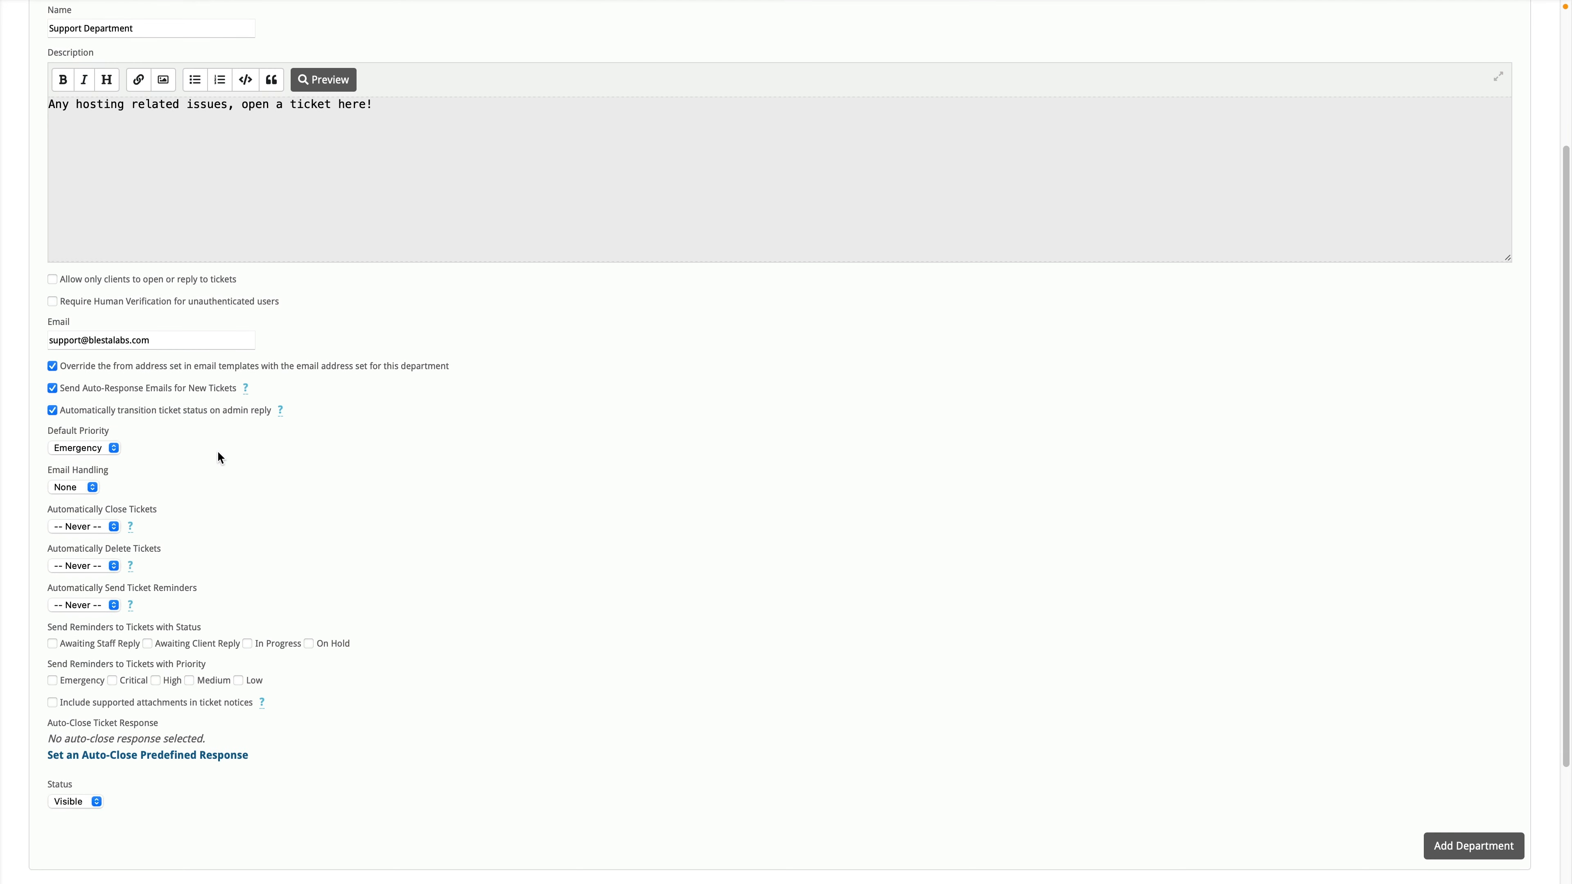
pyautogui.scroll(-4, 218, 451)
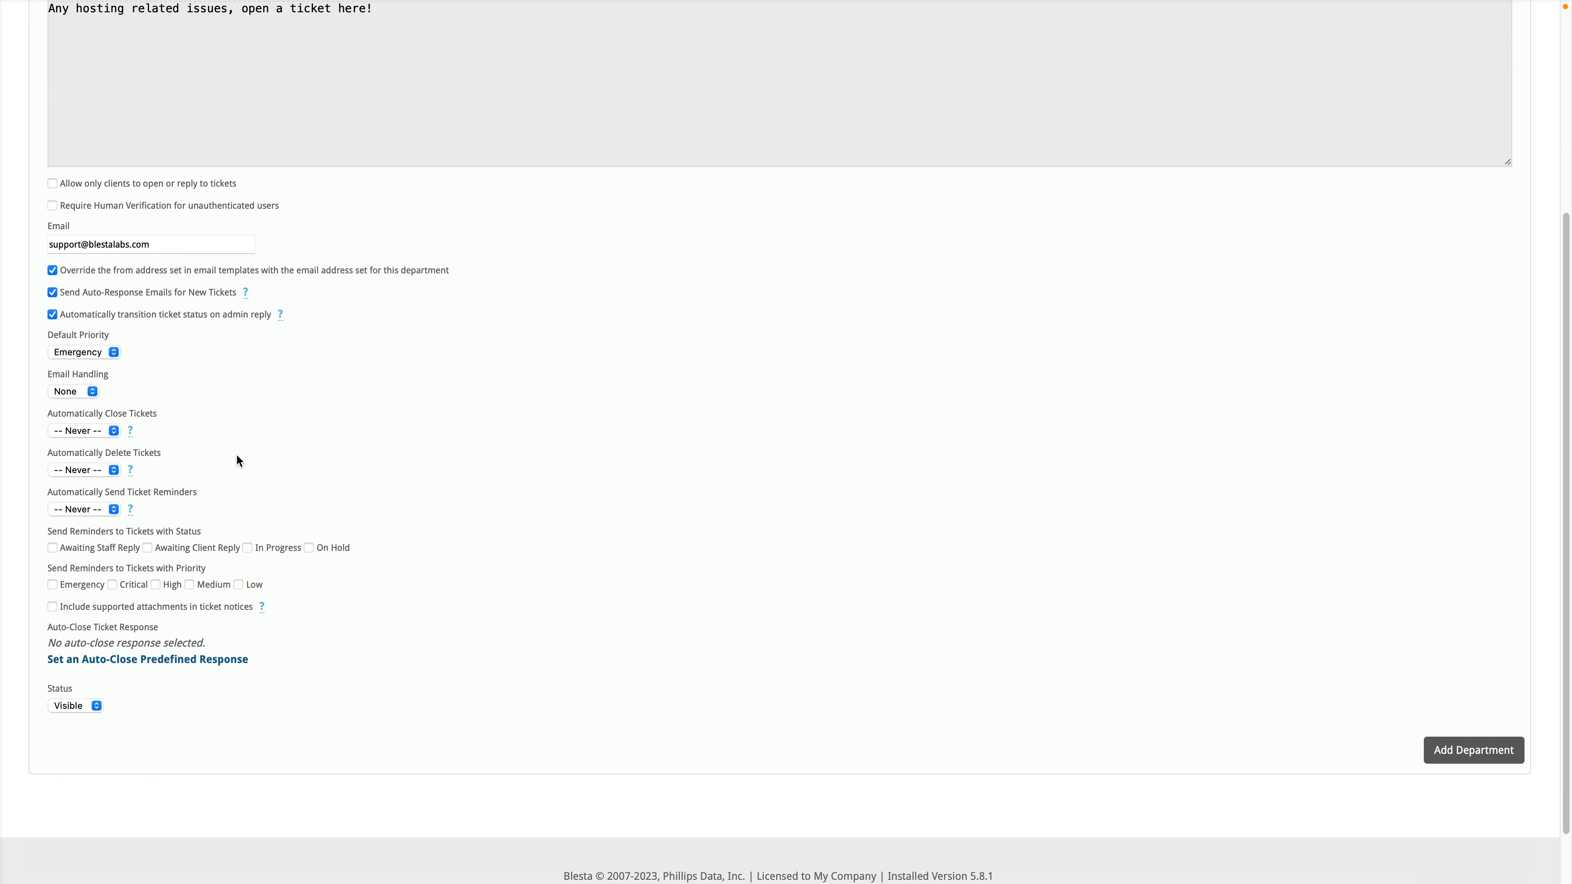
pyautogui.scroll(-1, 173, 418)
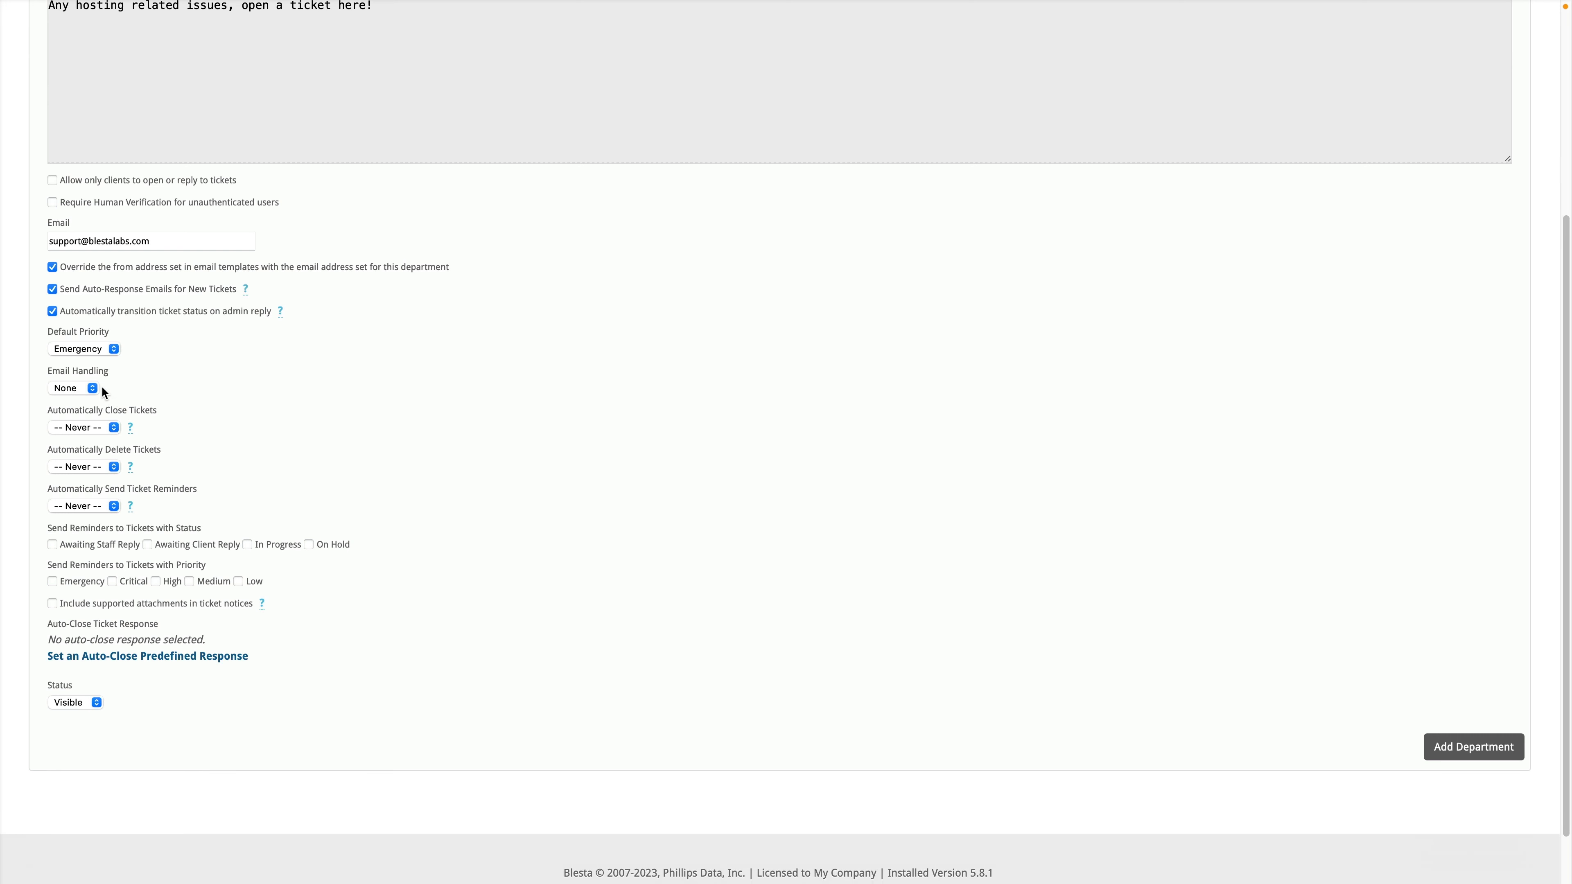
pyautogui.click(93, 349)
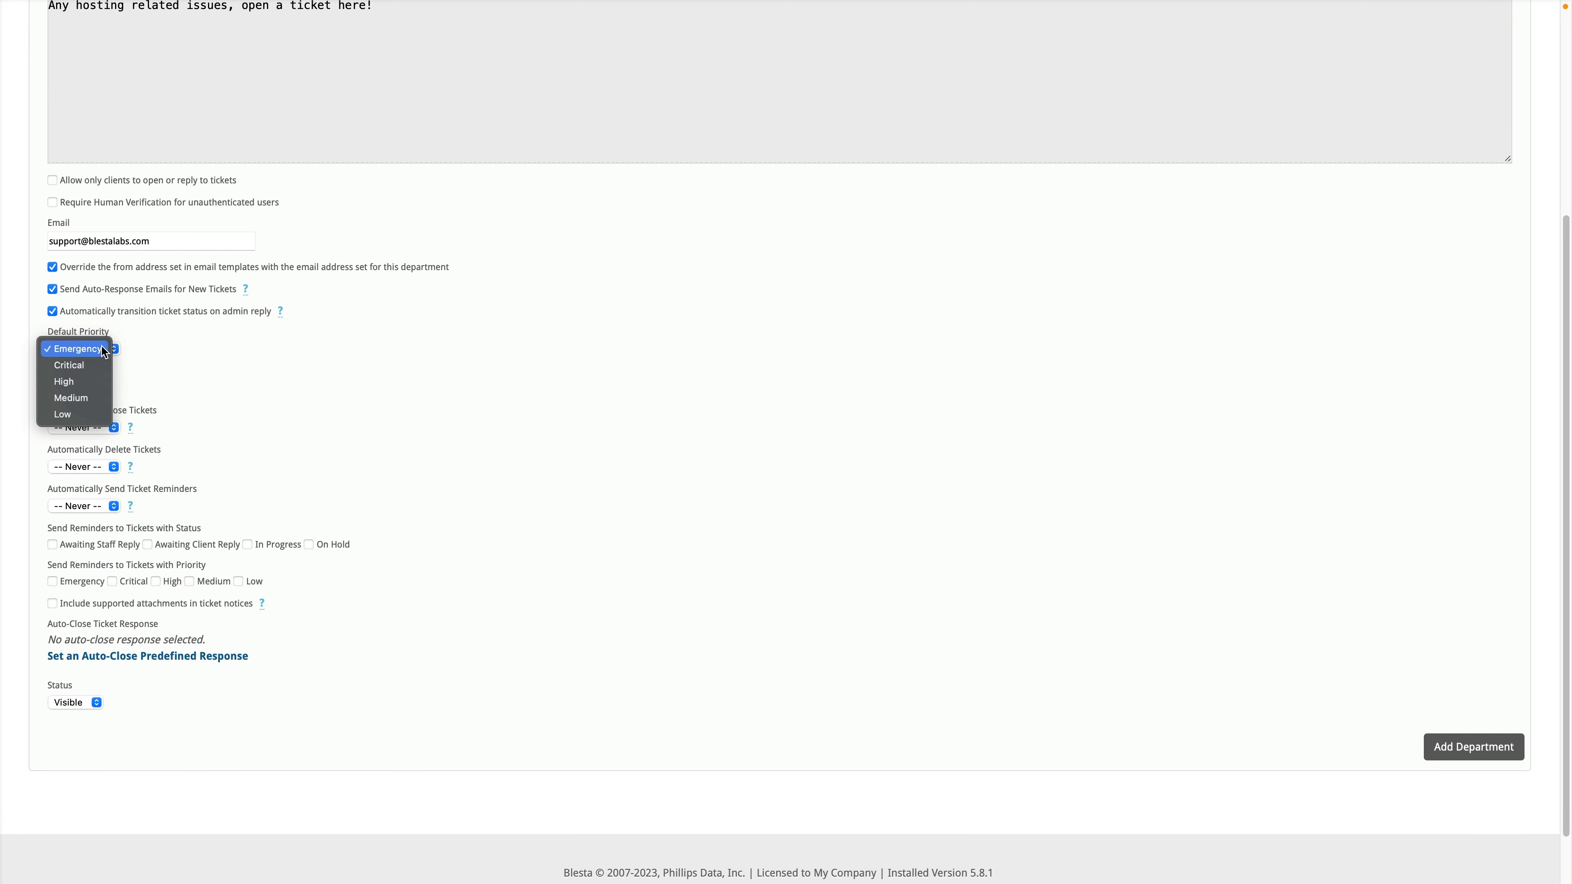
pyautogui.click(96, 381)
# Step: Try the Piping and IMAP e-mail handling options, then leave e-mail handling at None
pyautogui.click(94, 389)
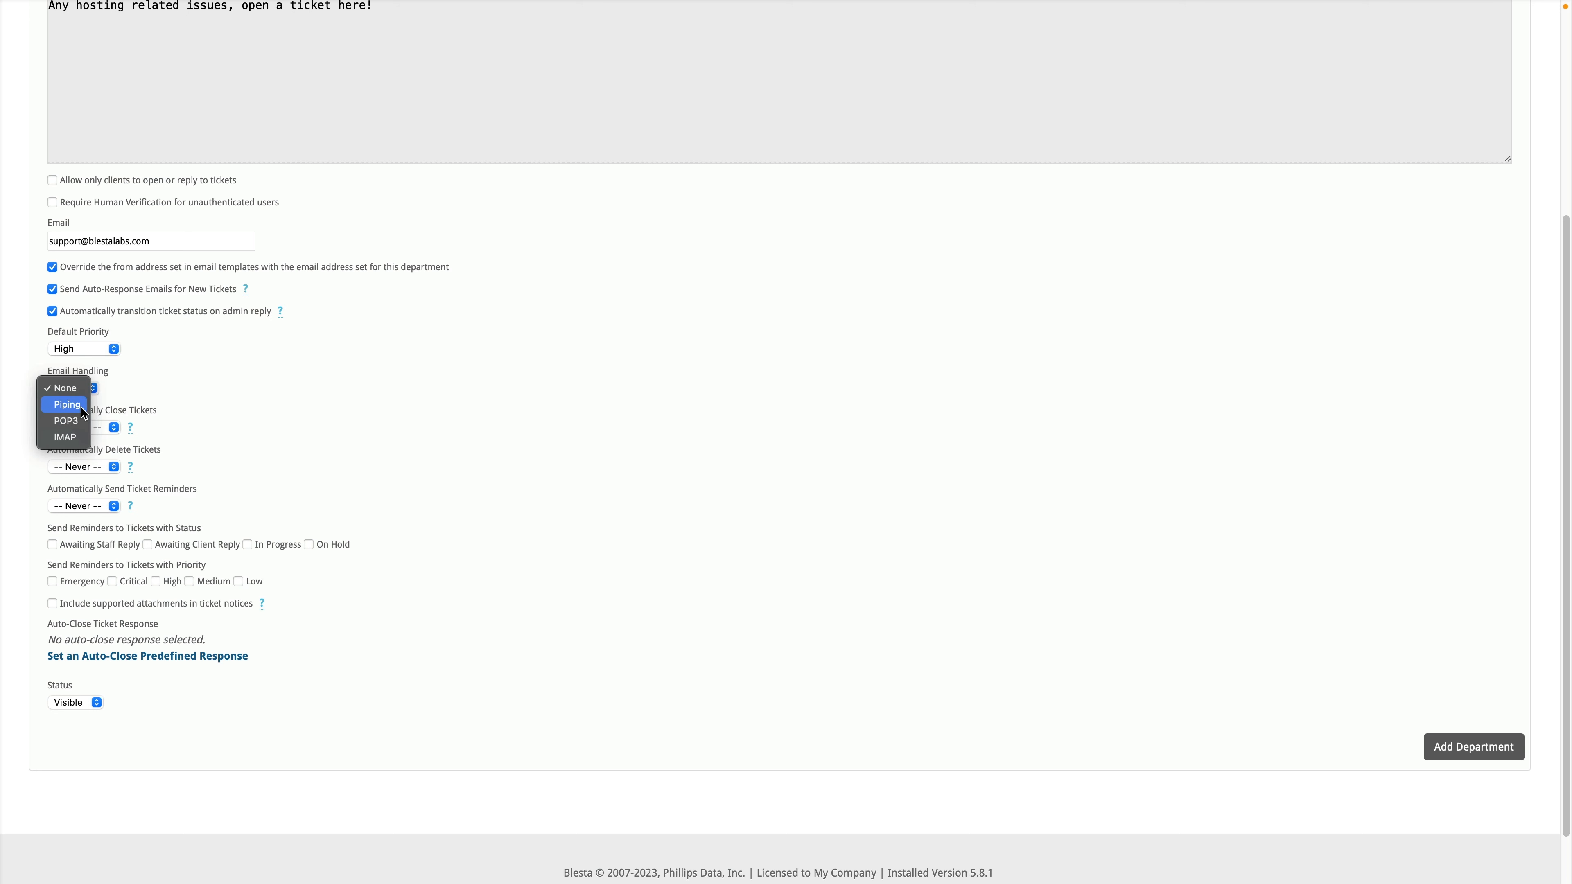
pyautogui.click(88, 405)
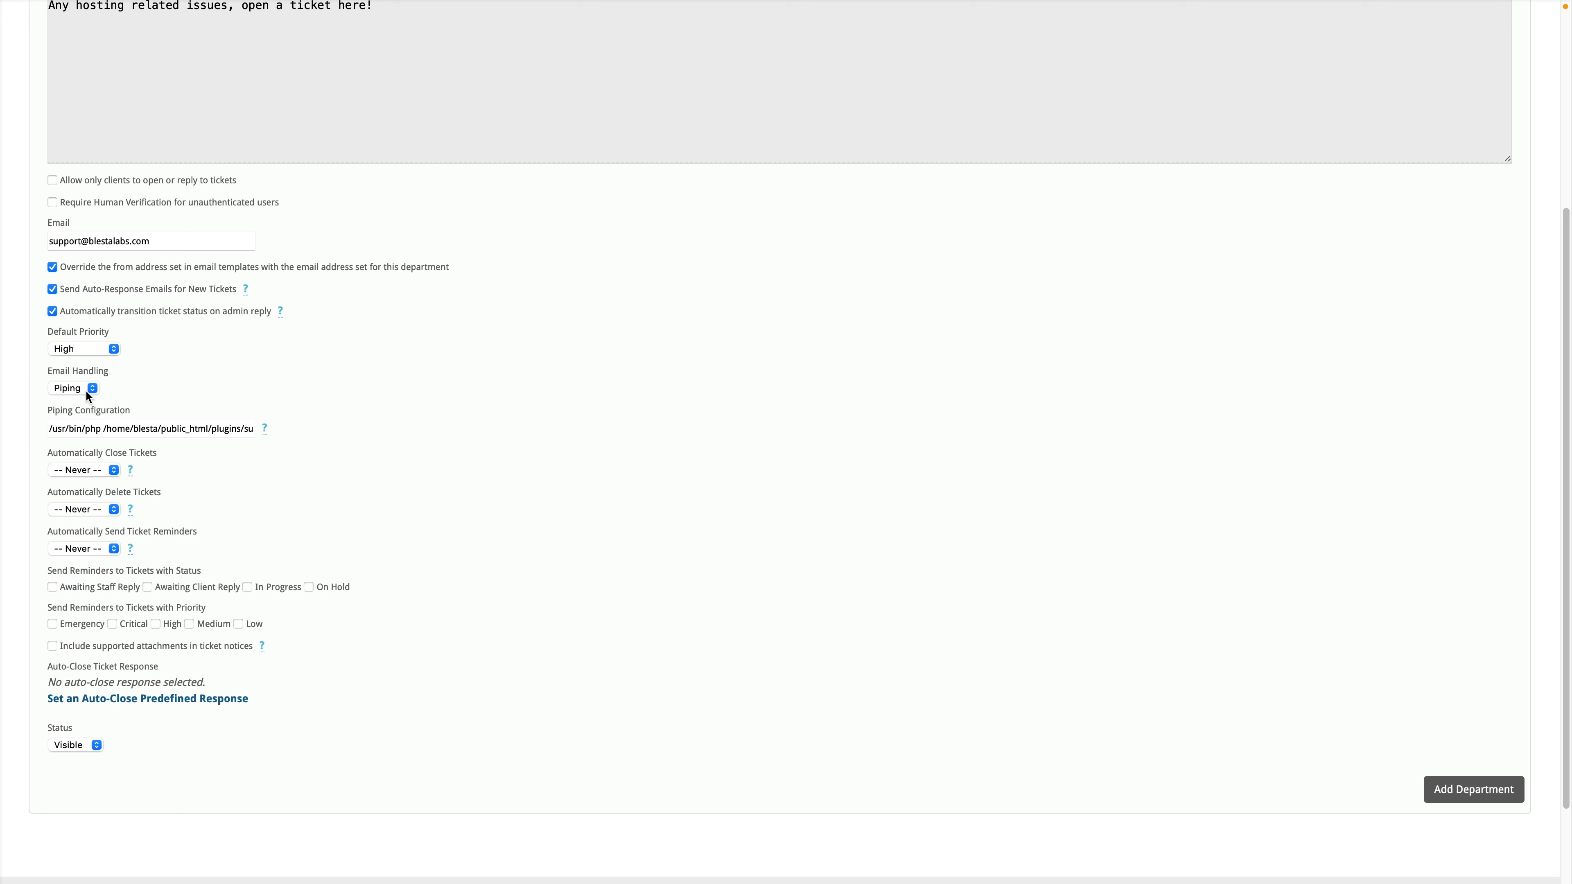
pyautogui.click(86, 390)
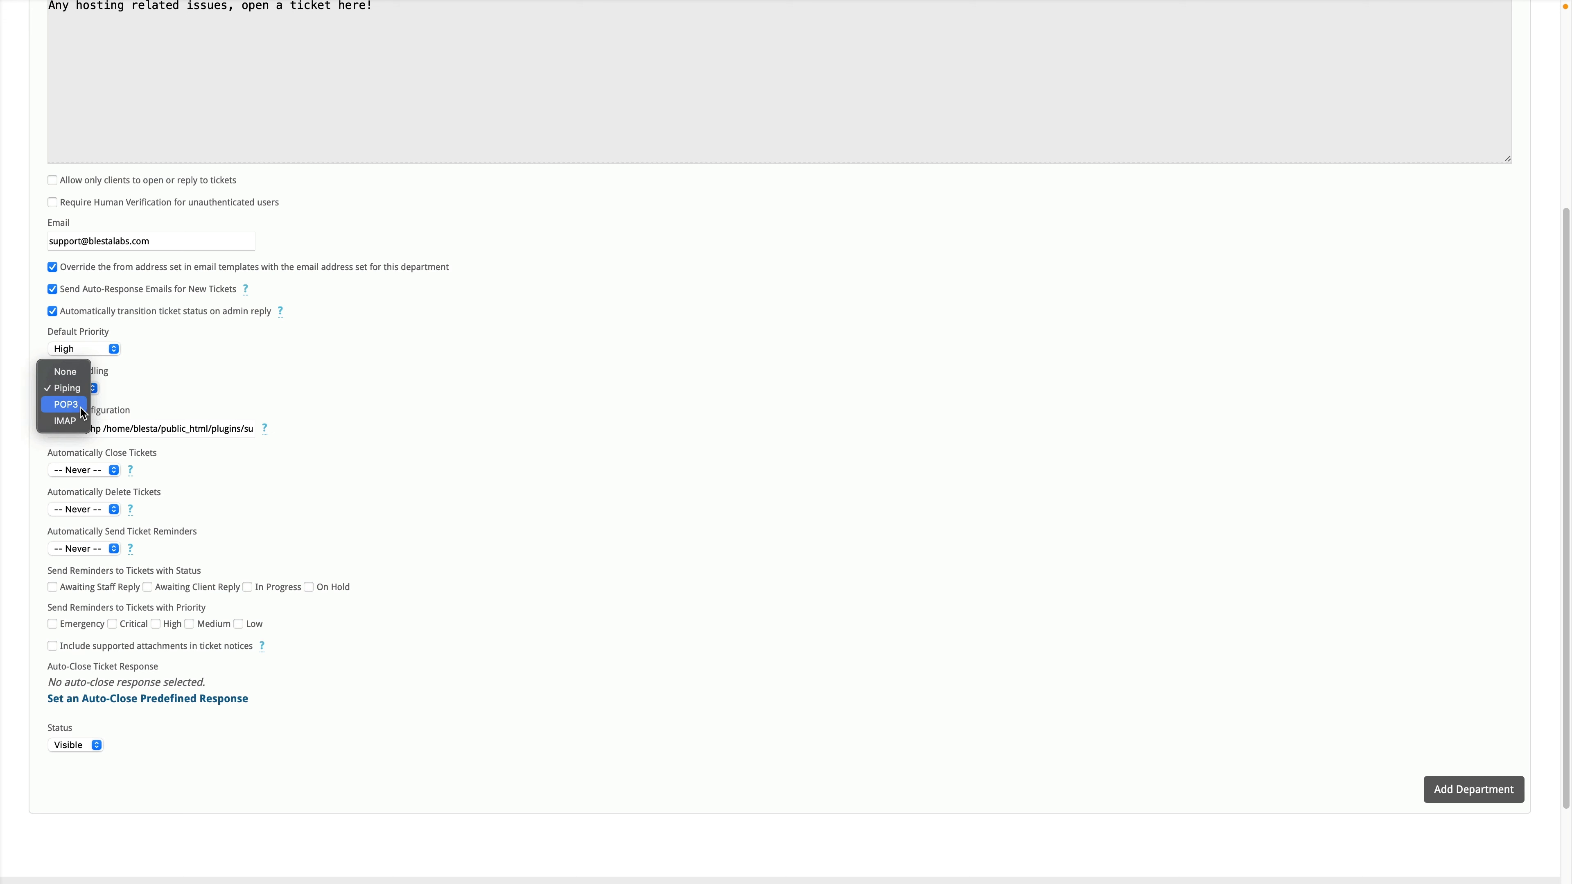
pyautogui.click(73, 421)
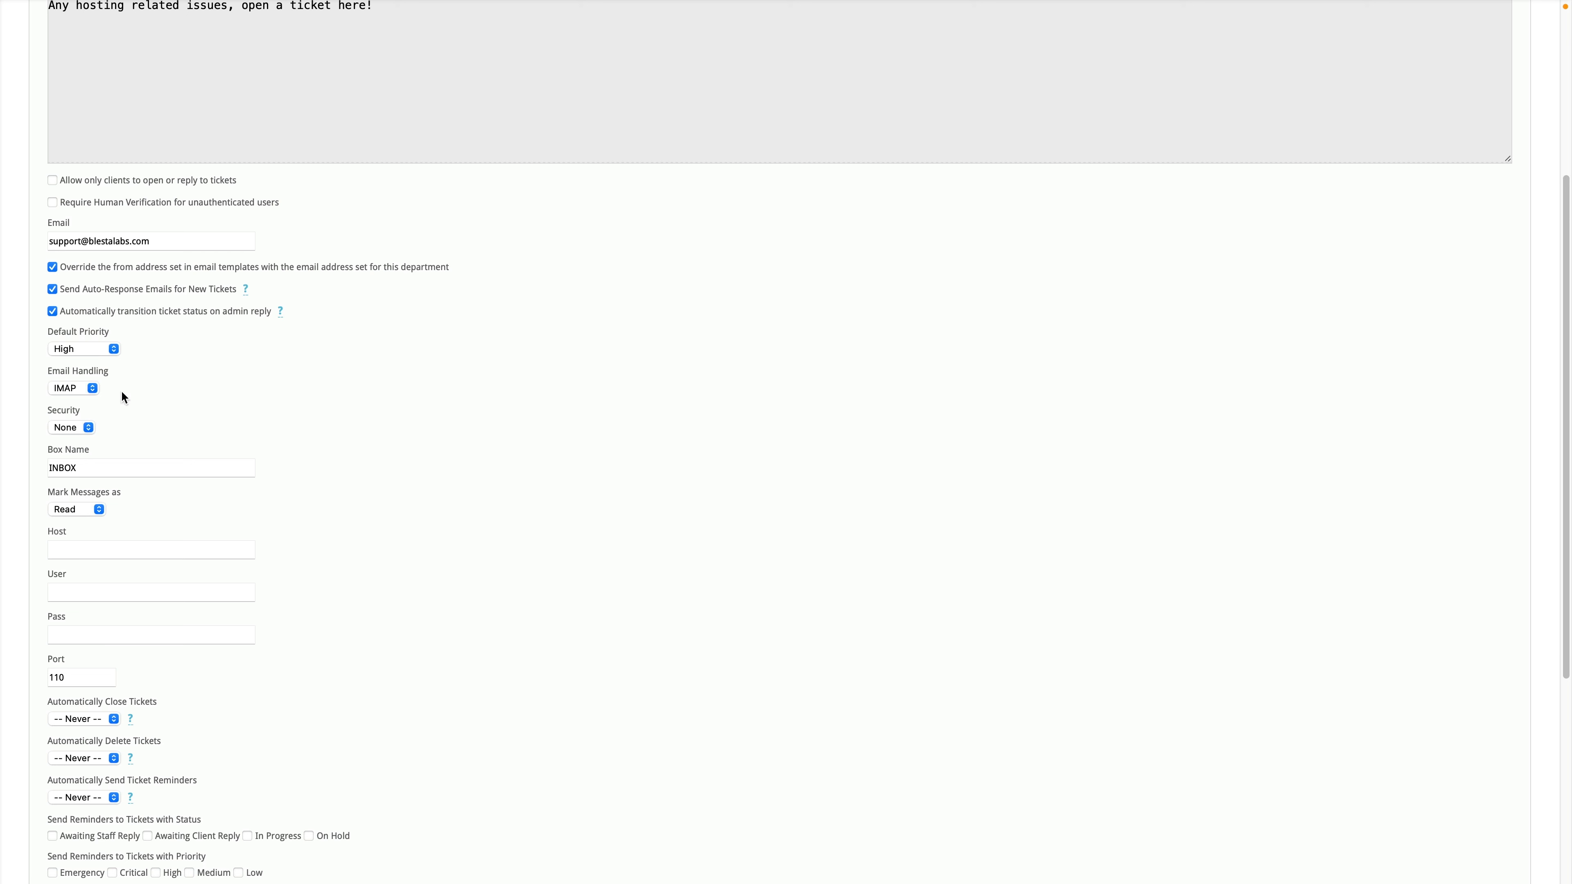
pyautogui.click(82, 429)
pyautogui.click(83, 434)
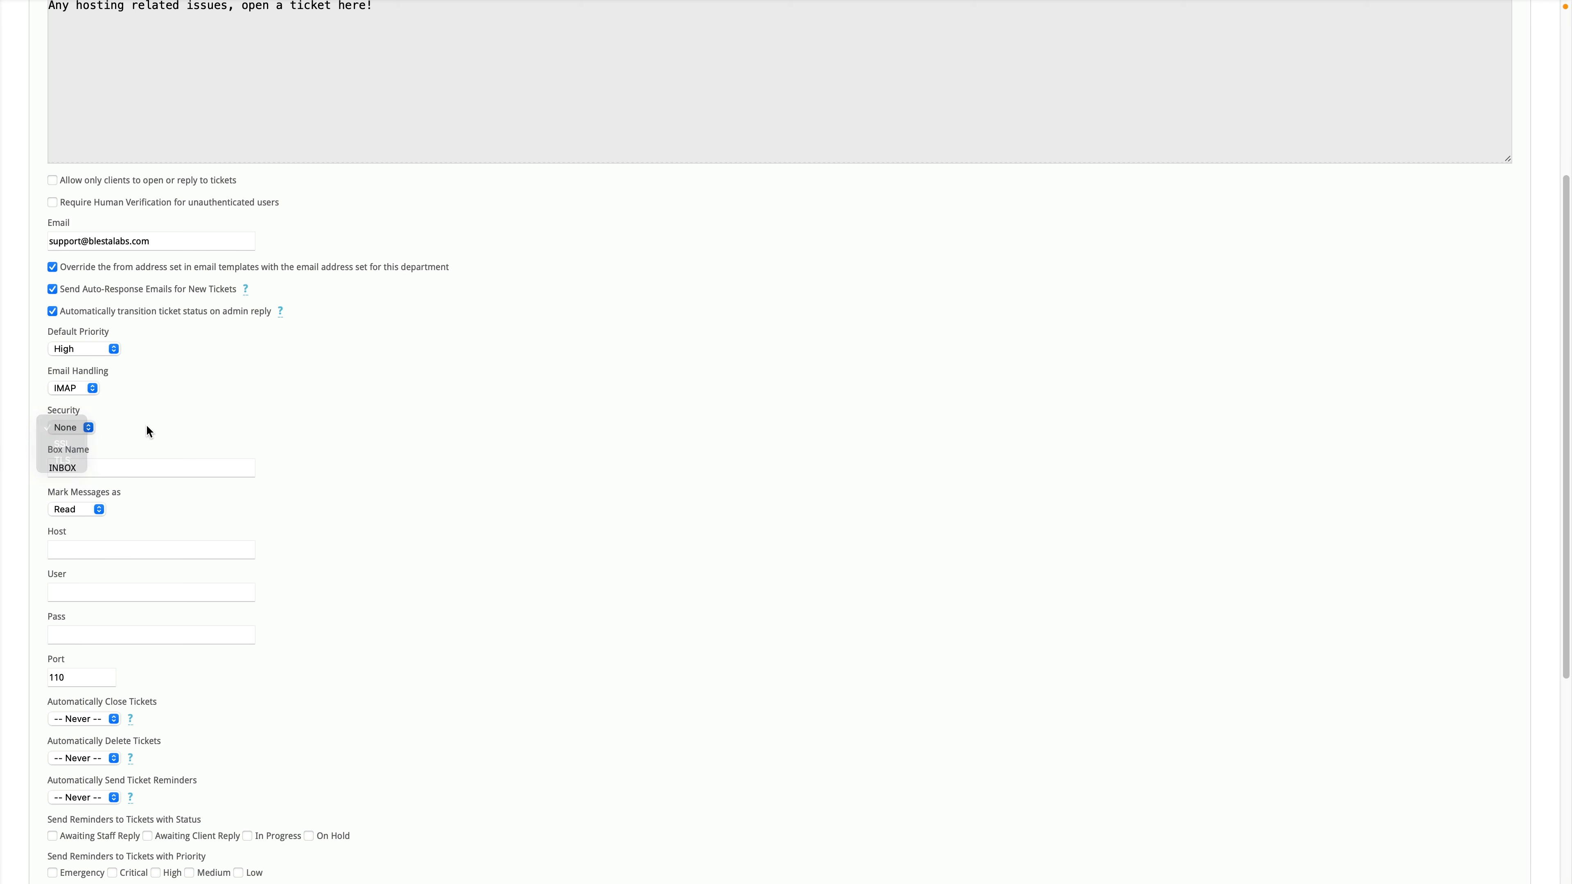
pyautogui.click(87, 390)
pyautogui.click(75, 341)
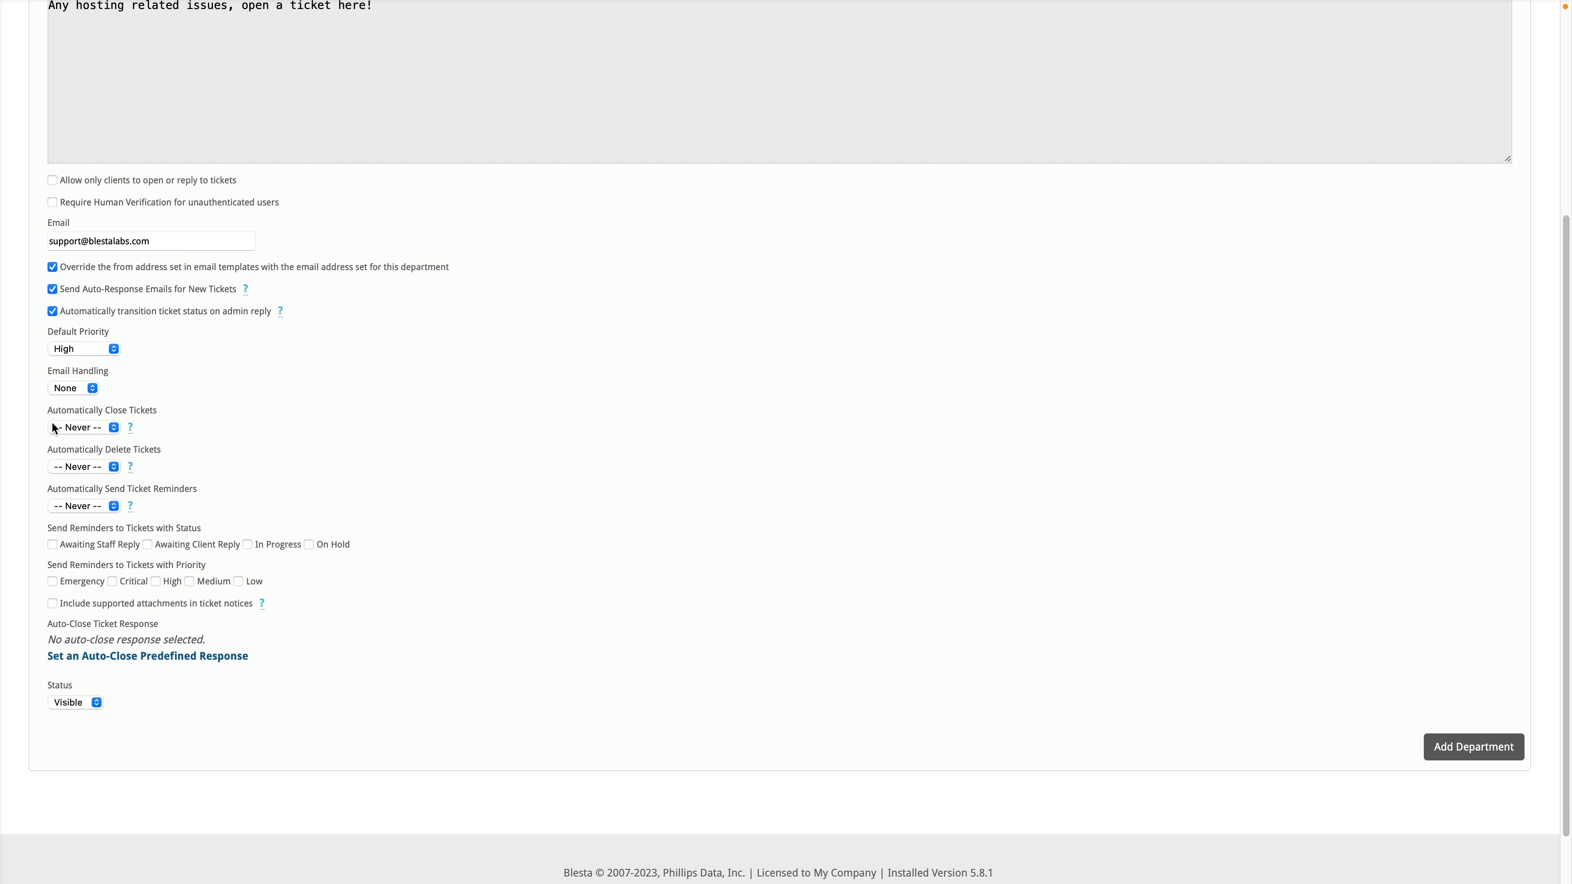
# Step: Keep tickets never auto-closing and send 1 Hour reminders for tickets Awaiting Staff Reply
pyautogui.click(114, 429)
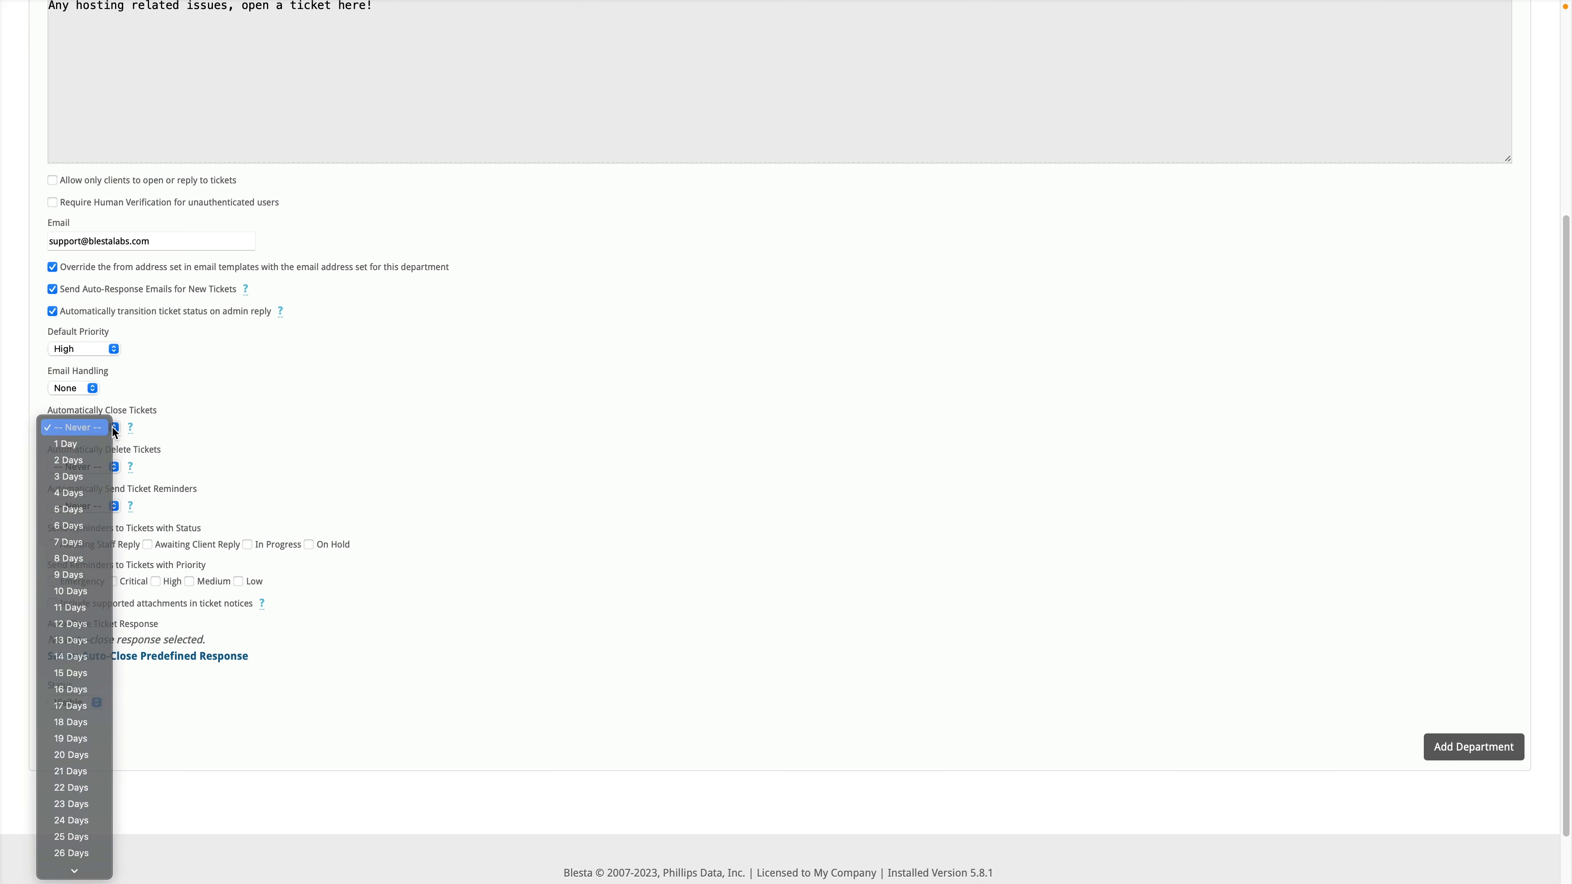
pyautogui.click(114, 431)
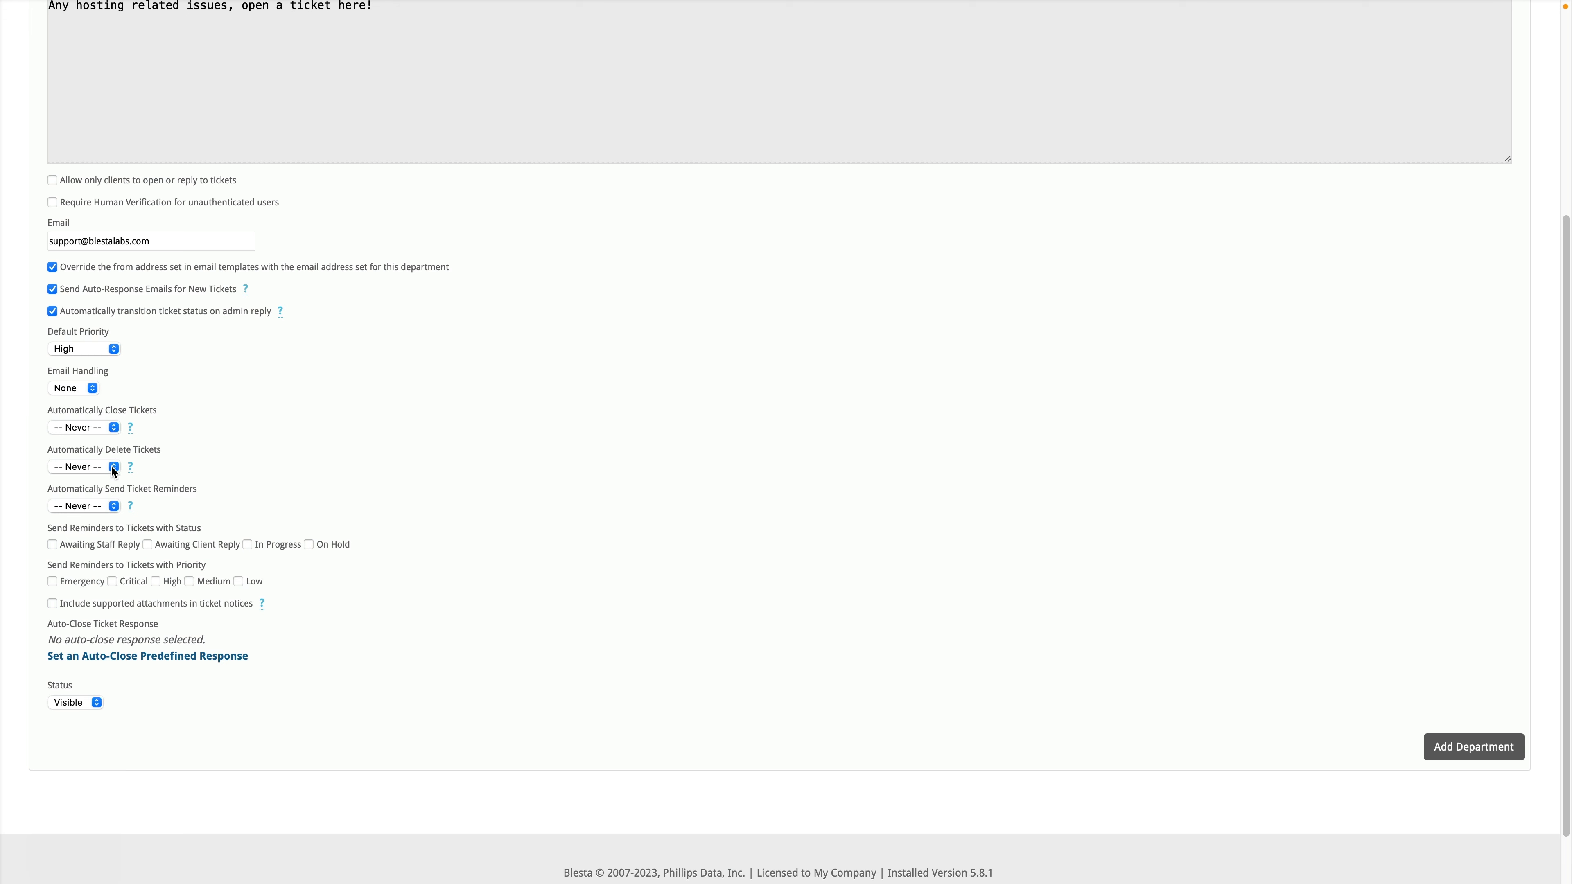
pyautogui.click(112, 507)
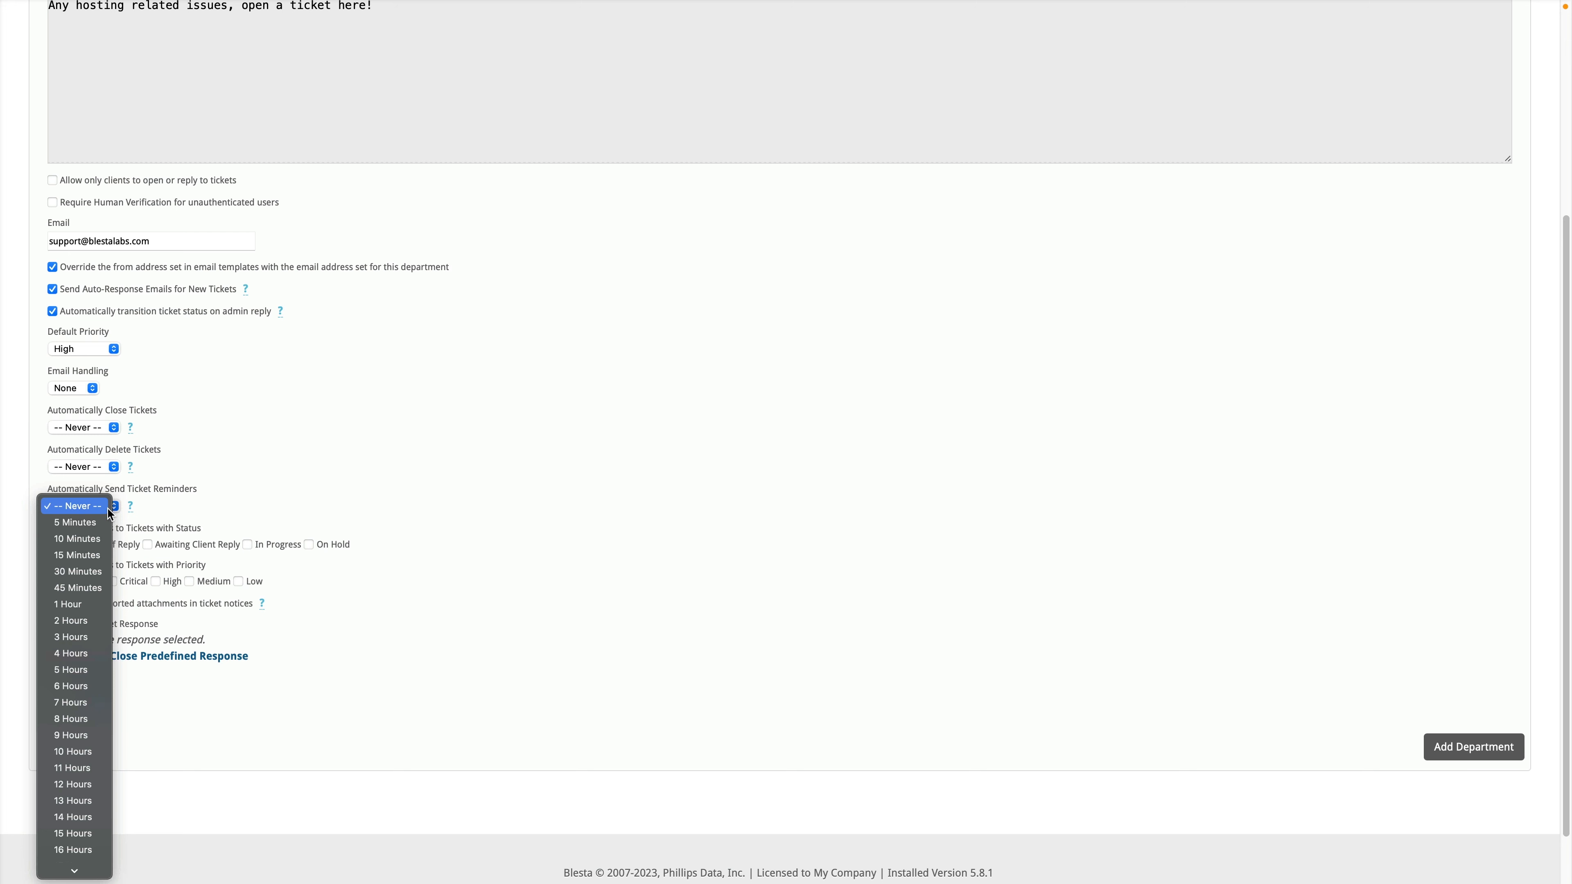
pyautogui.click(91, 605)
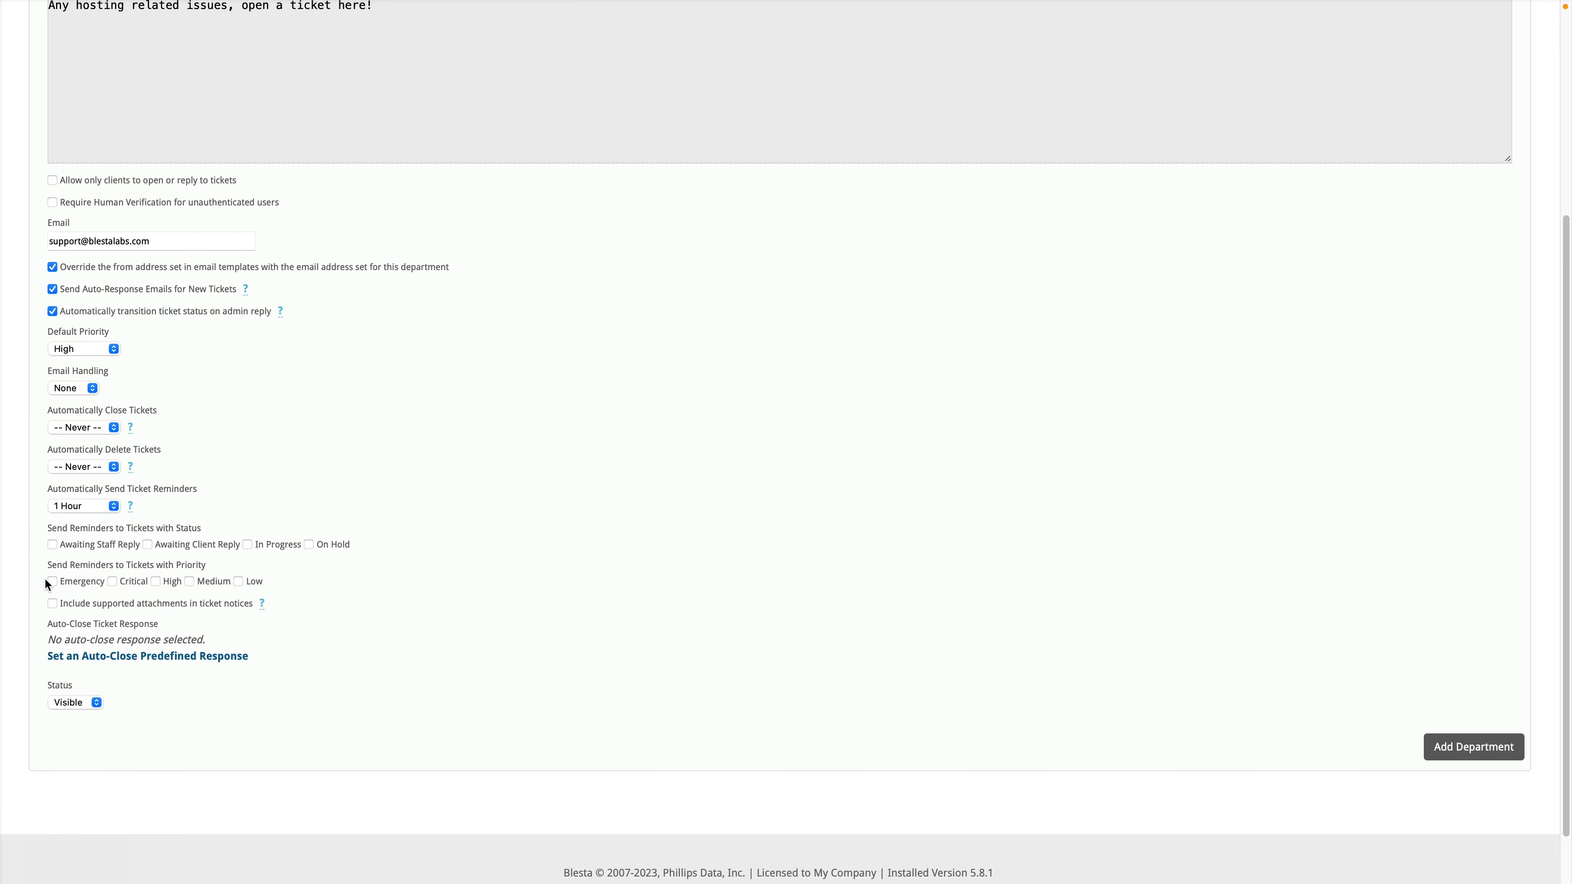
pyautogui.scroll(-1, 105, 561)
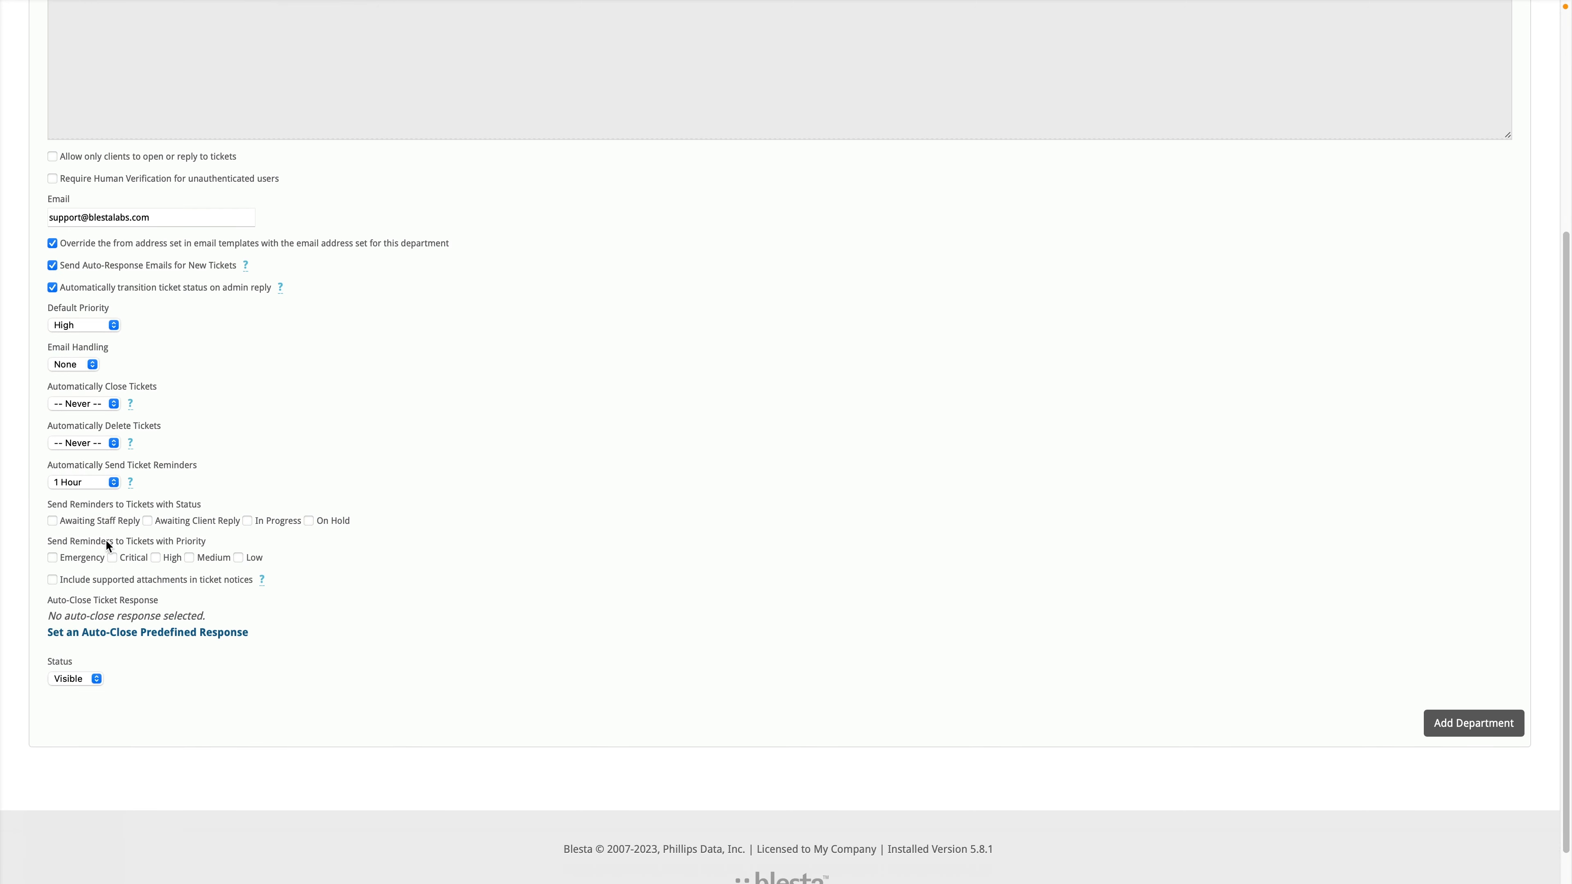
pyautogui.click(85, 523)
# Step: Leave attachments out of ticket notices and keep the department status Visible
pyautogui.moveTo(262, 582)
pyautogui.click(121, 580)
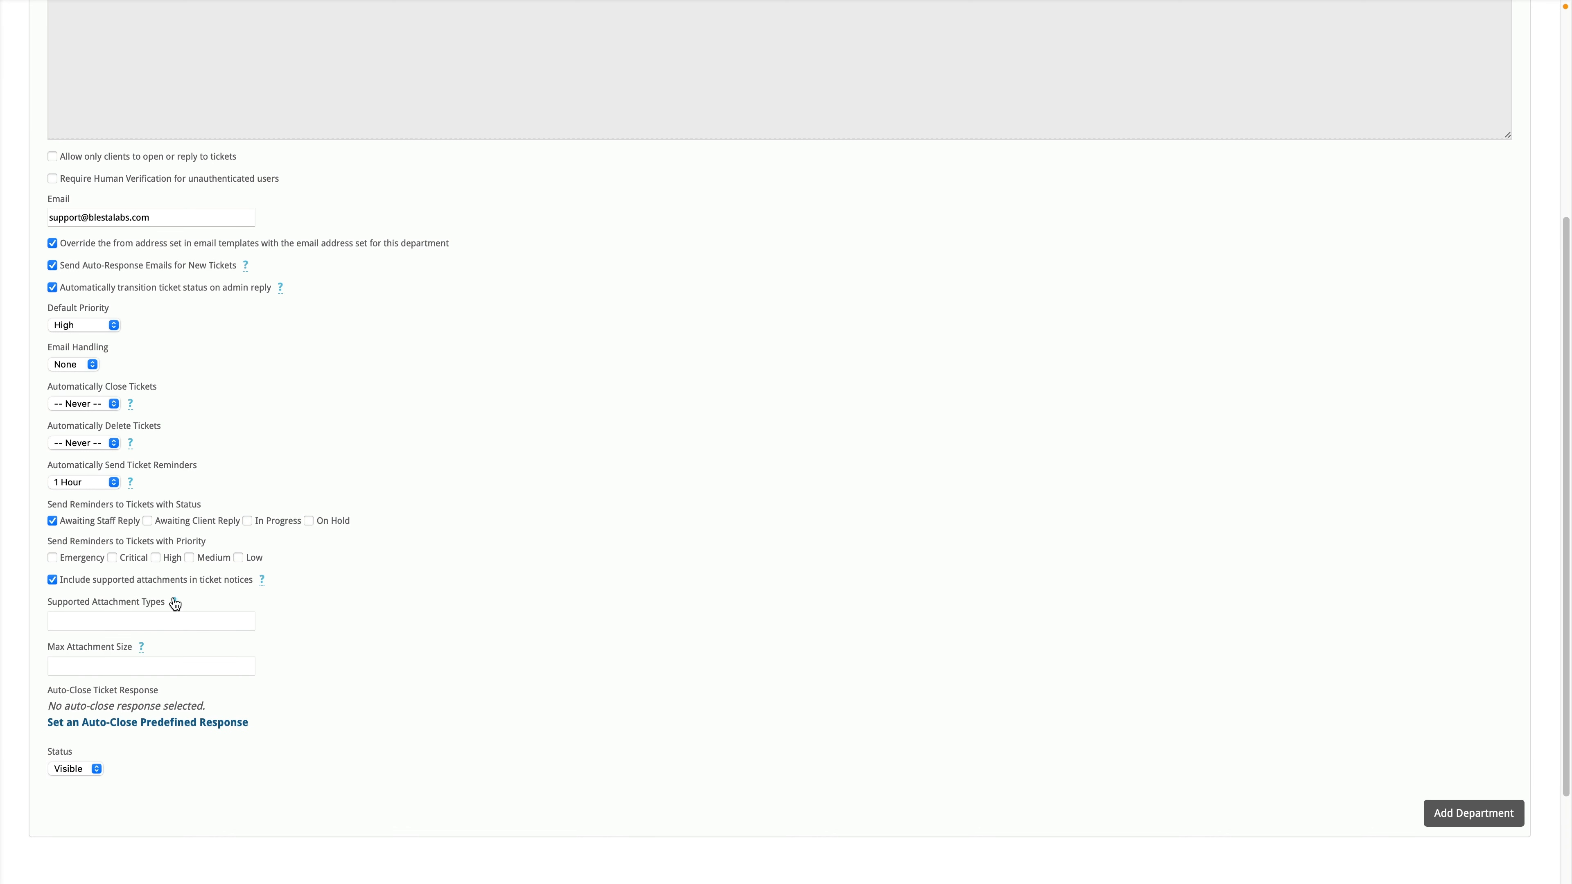
pyautogui.moveTo(176, 609)
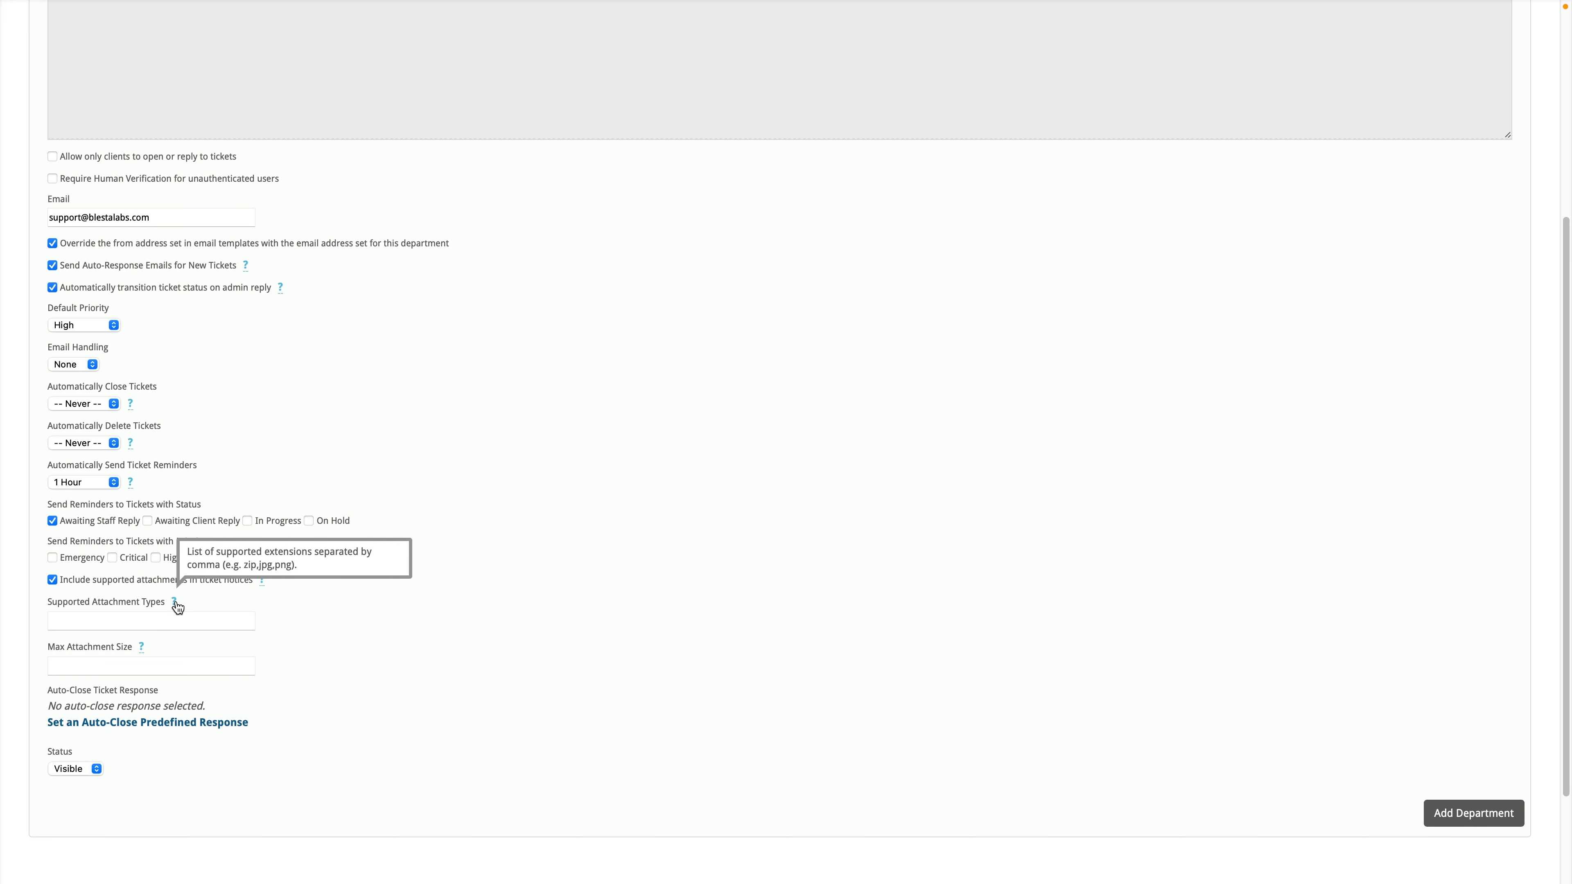
pyautogui.click(103, 582)
pyautogui.click(89, 679)
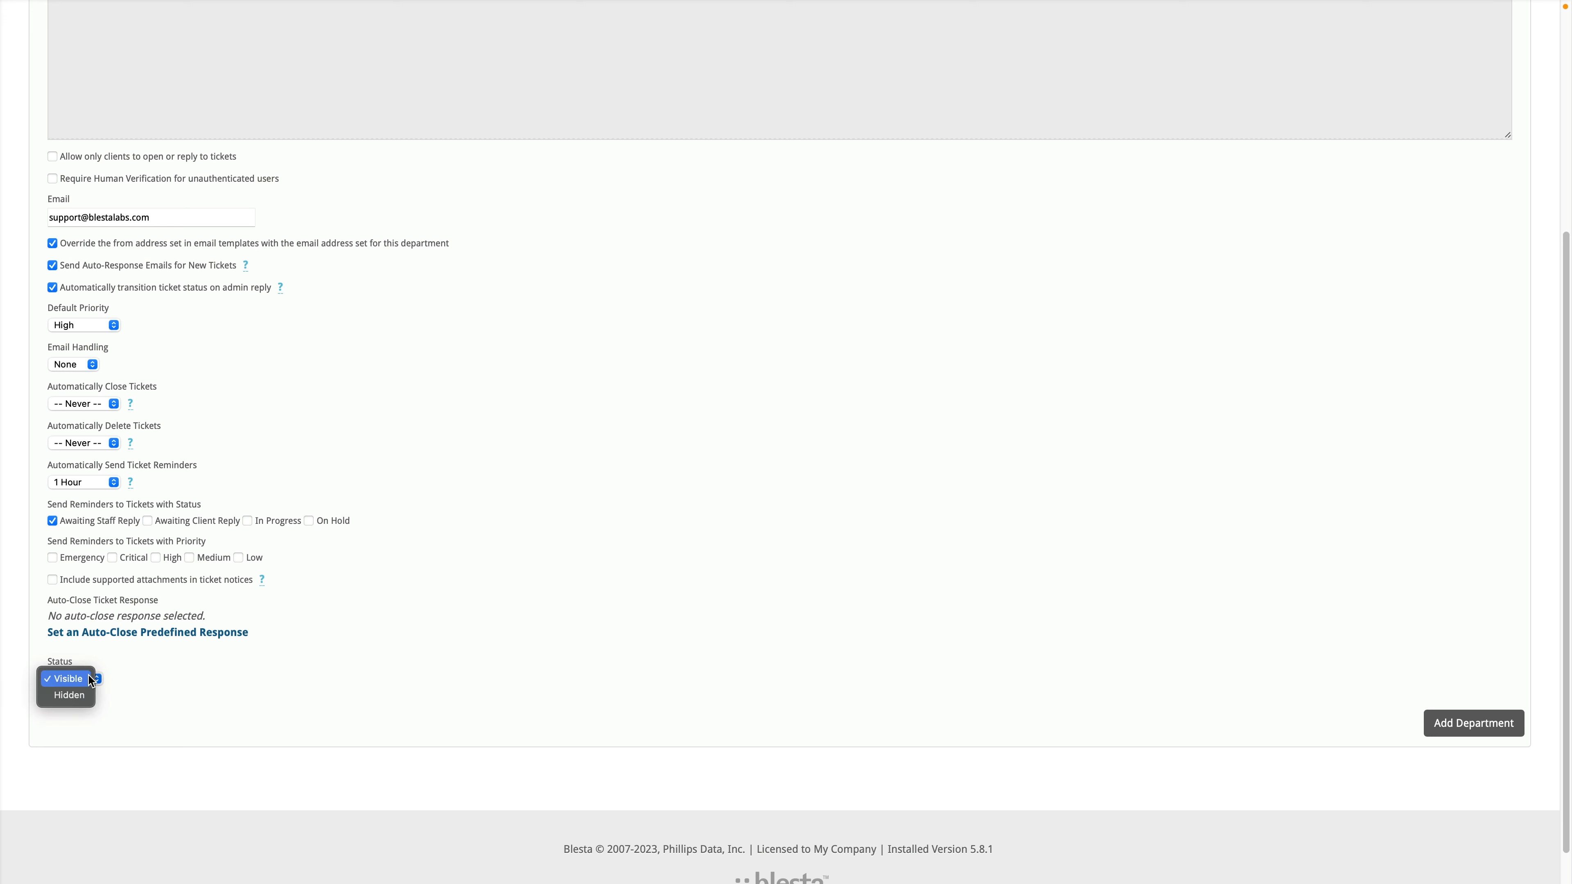
pyautogui.click(189, 697)
pyautogui.click(79, 673)
pyautogui.click(342, 718)
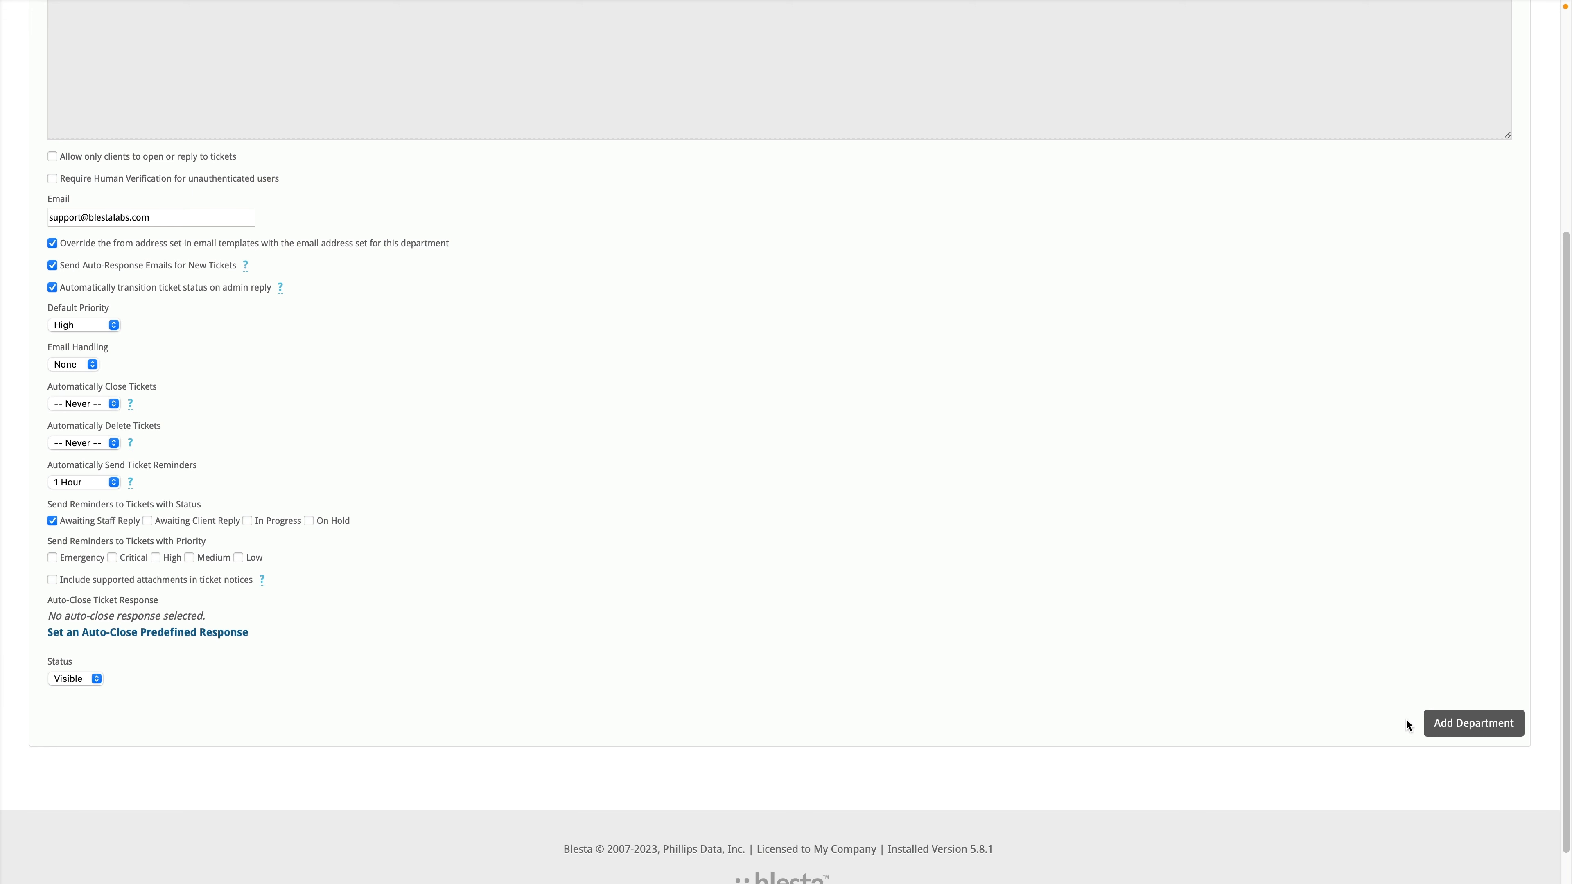
# Step: Create the Support Department, then log into the client portal as the existing client
pyautogui.click(1458, 730)
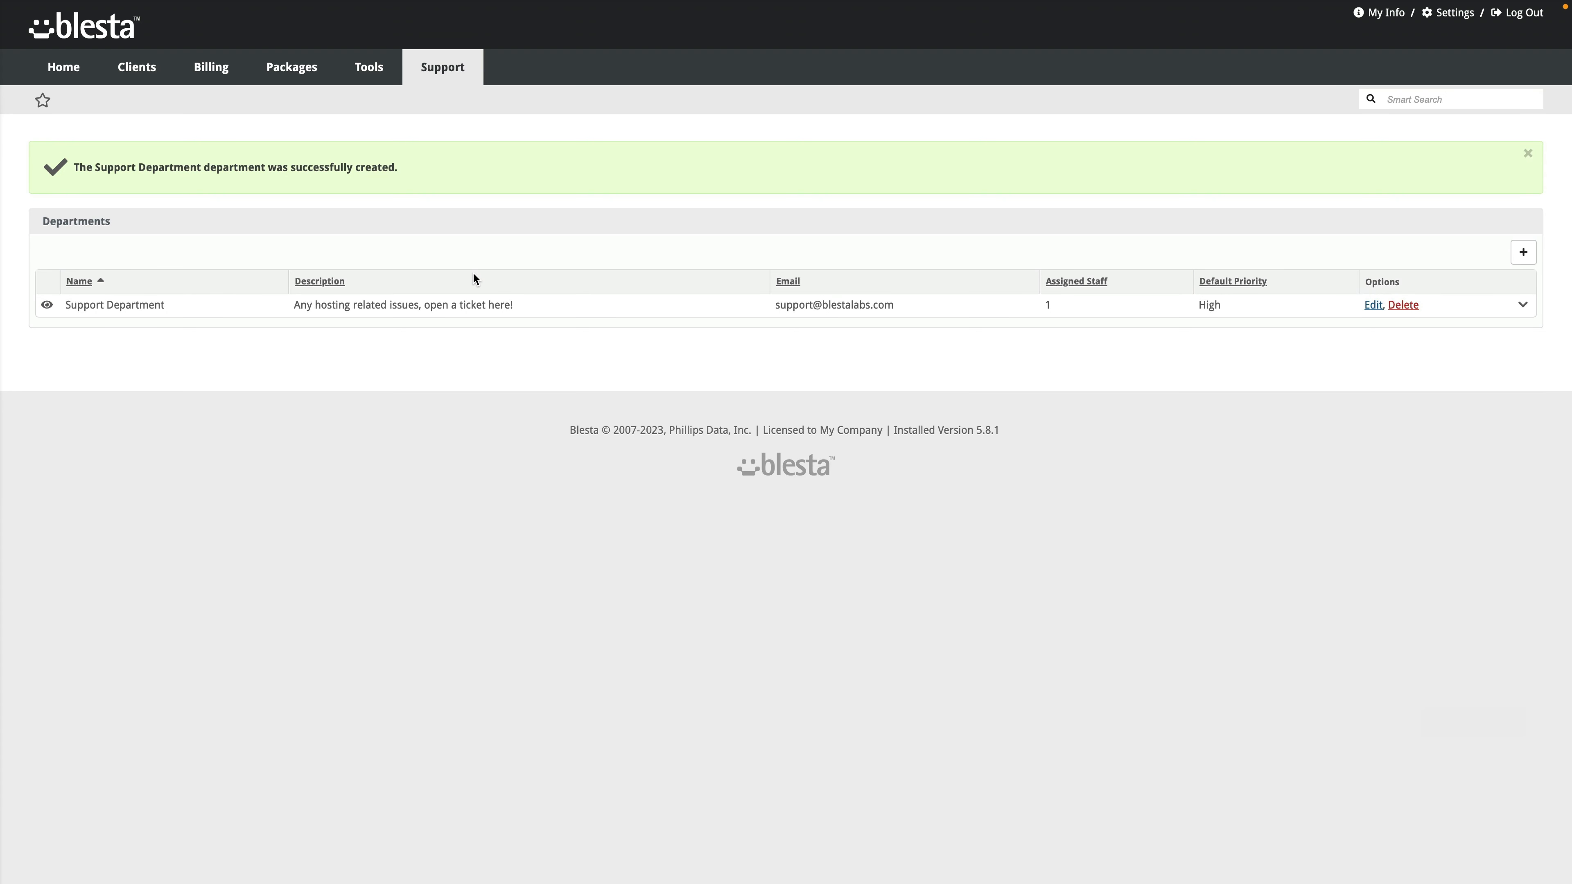
pyautogui.moveTo(137, 80)
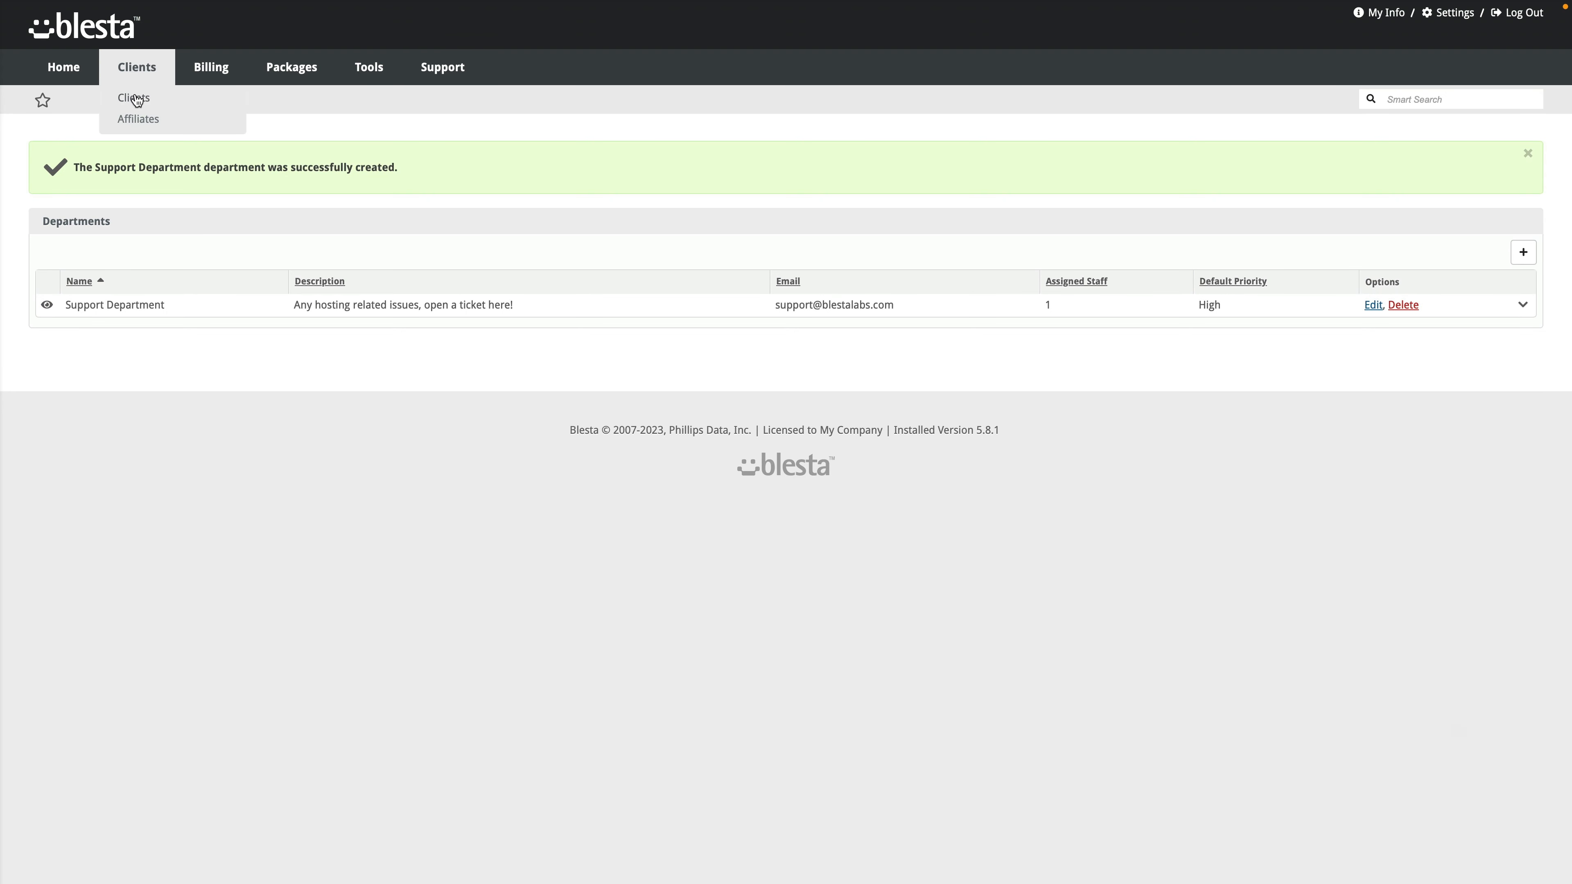
pyautogui.click(136, 97)
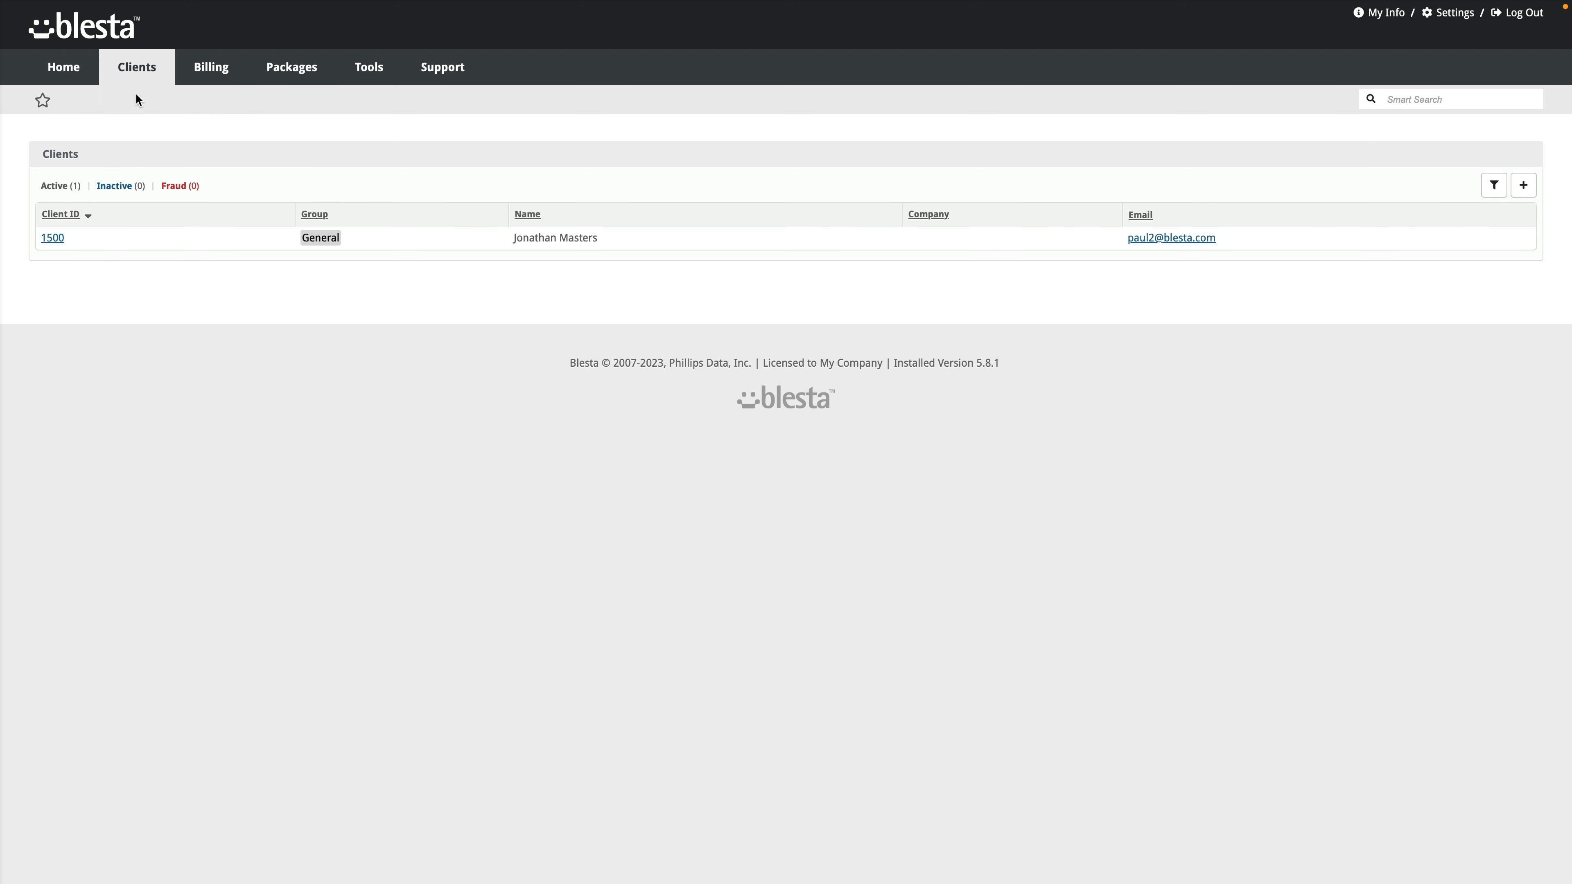
pyautogui.click(57, 238)
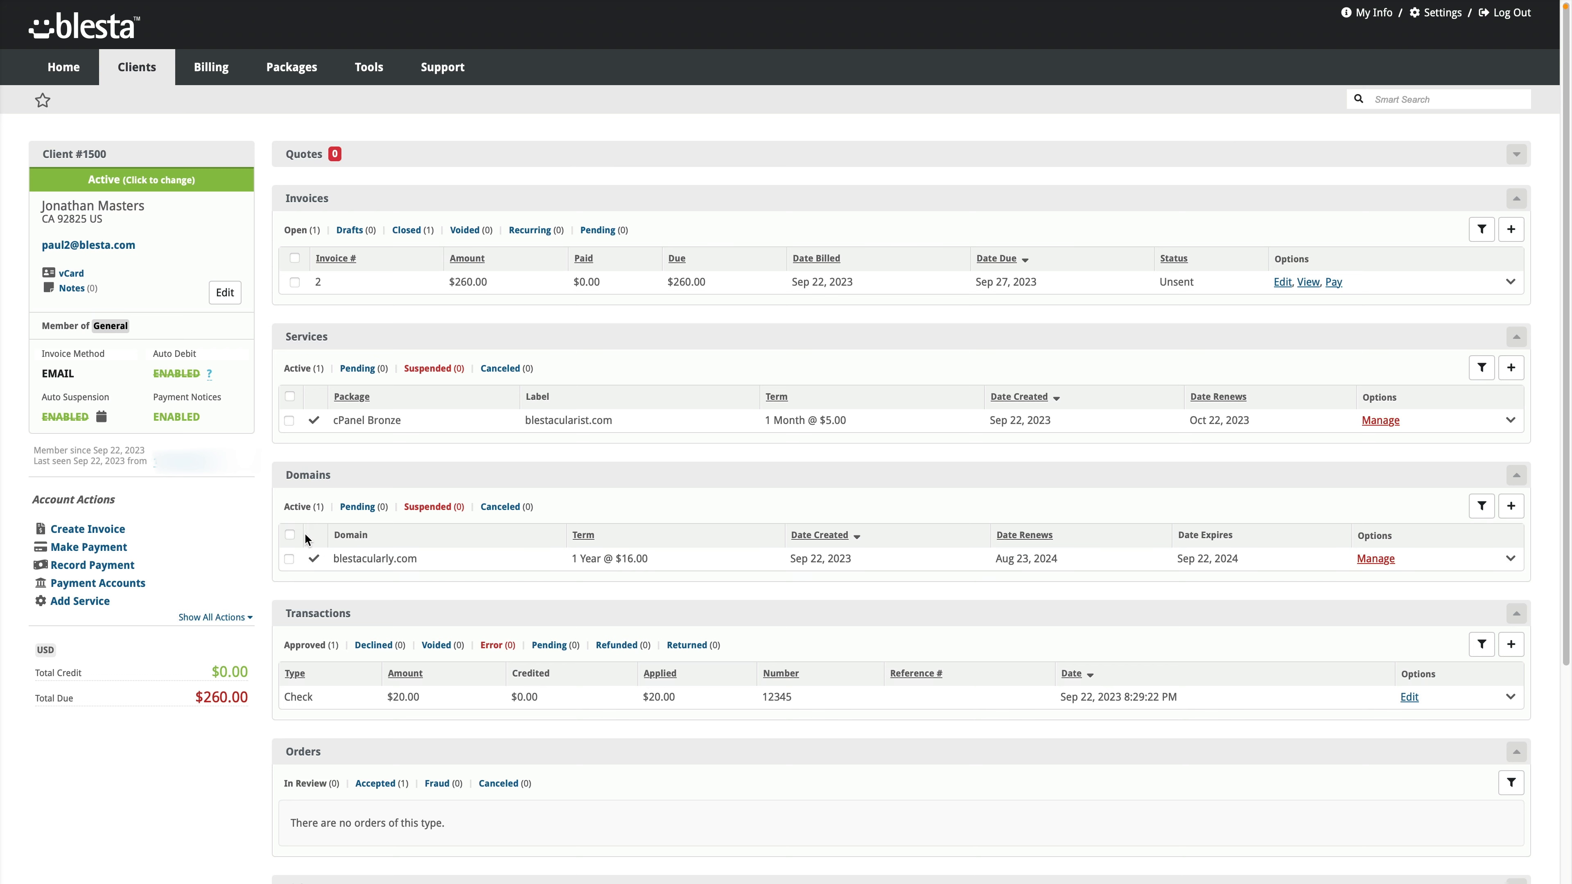
pyautogui.click(212, 617)
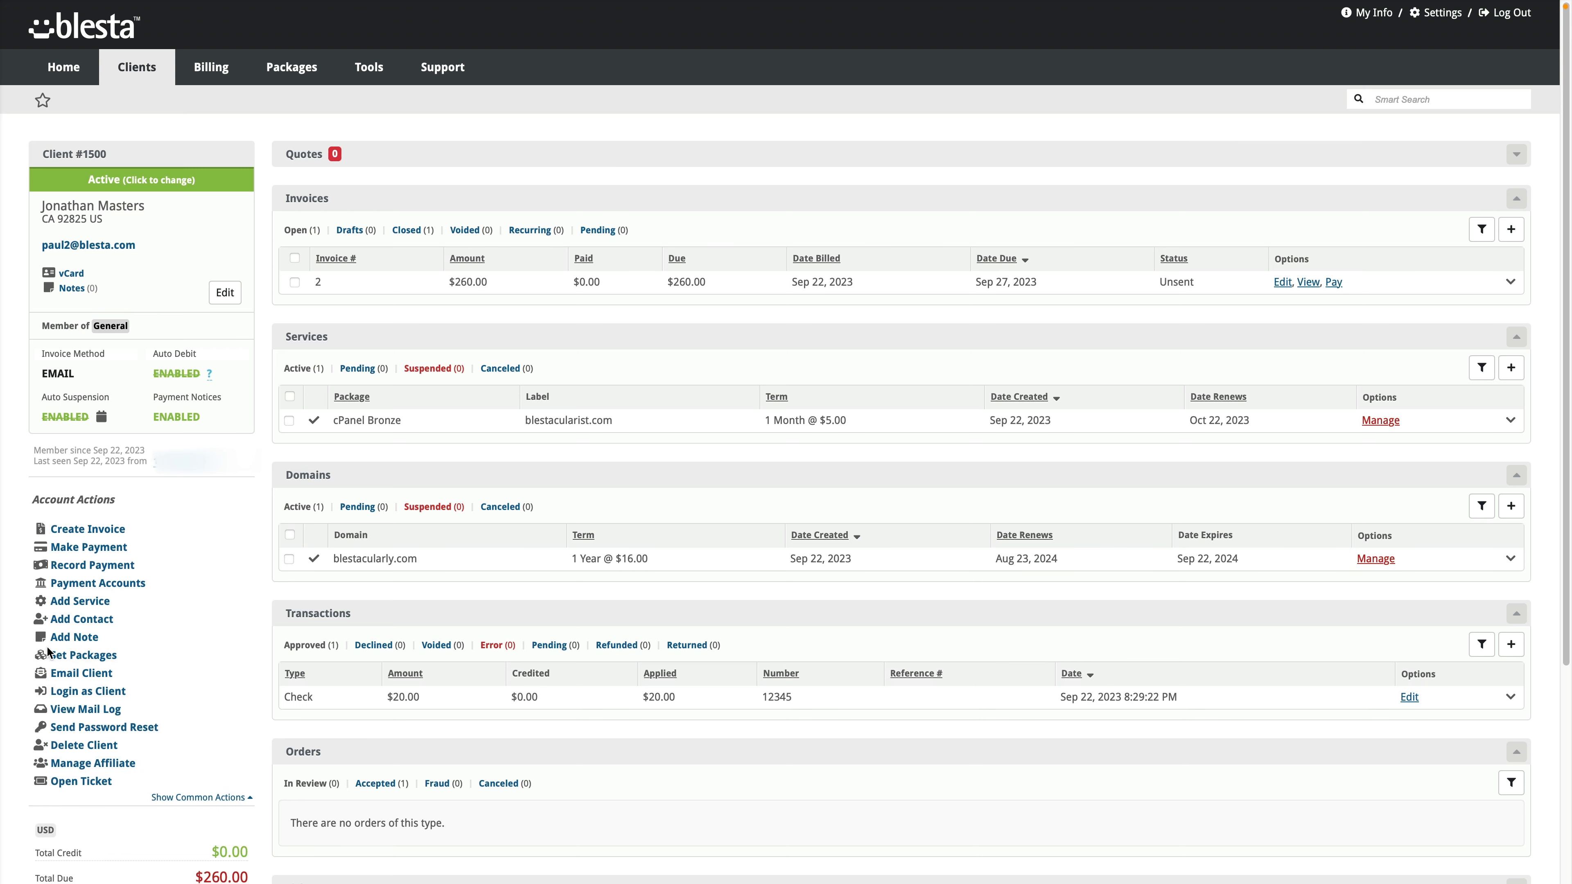
pyautogui.click(93, 692)
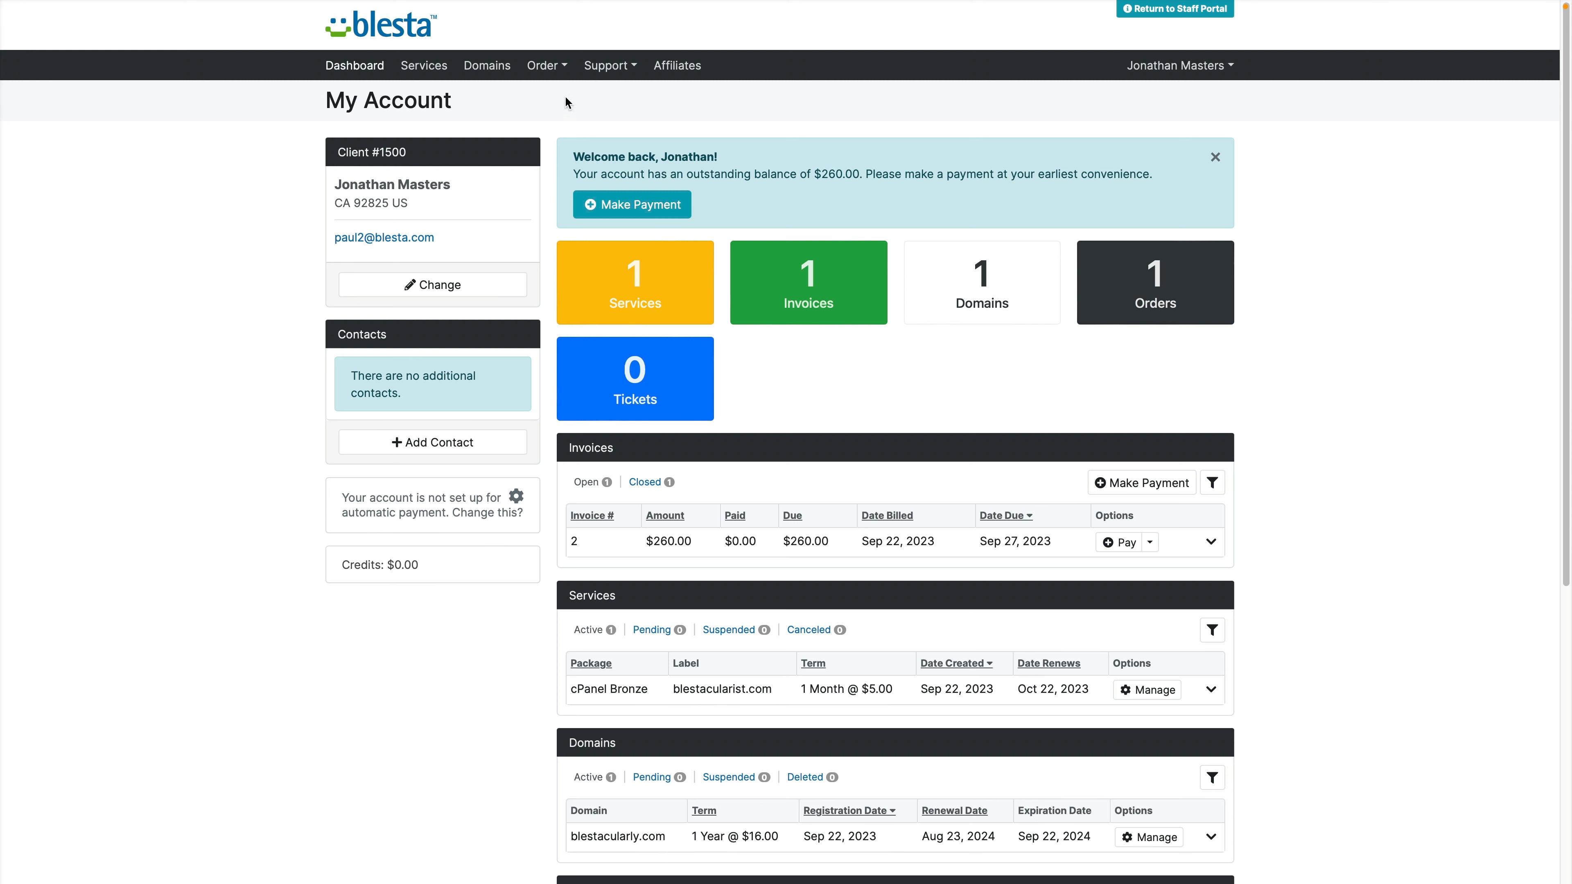
# Step: Start a new client support ticket under the Support Department
pyautogui.click(605, 67)
pyautogui.click(620, 105)
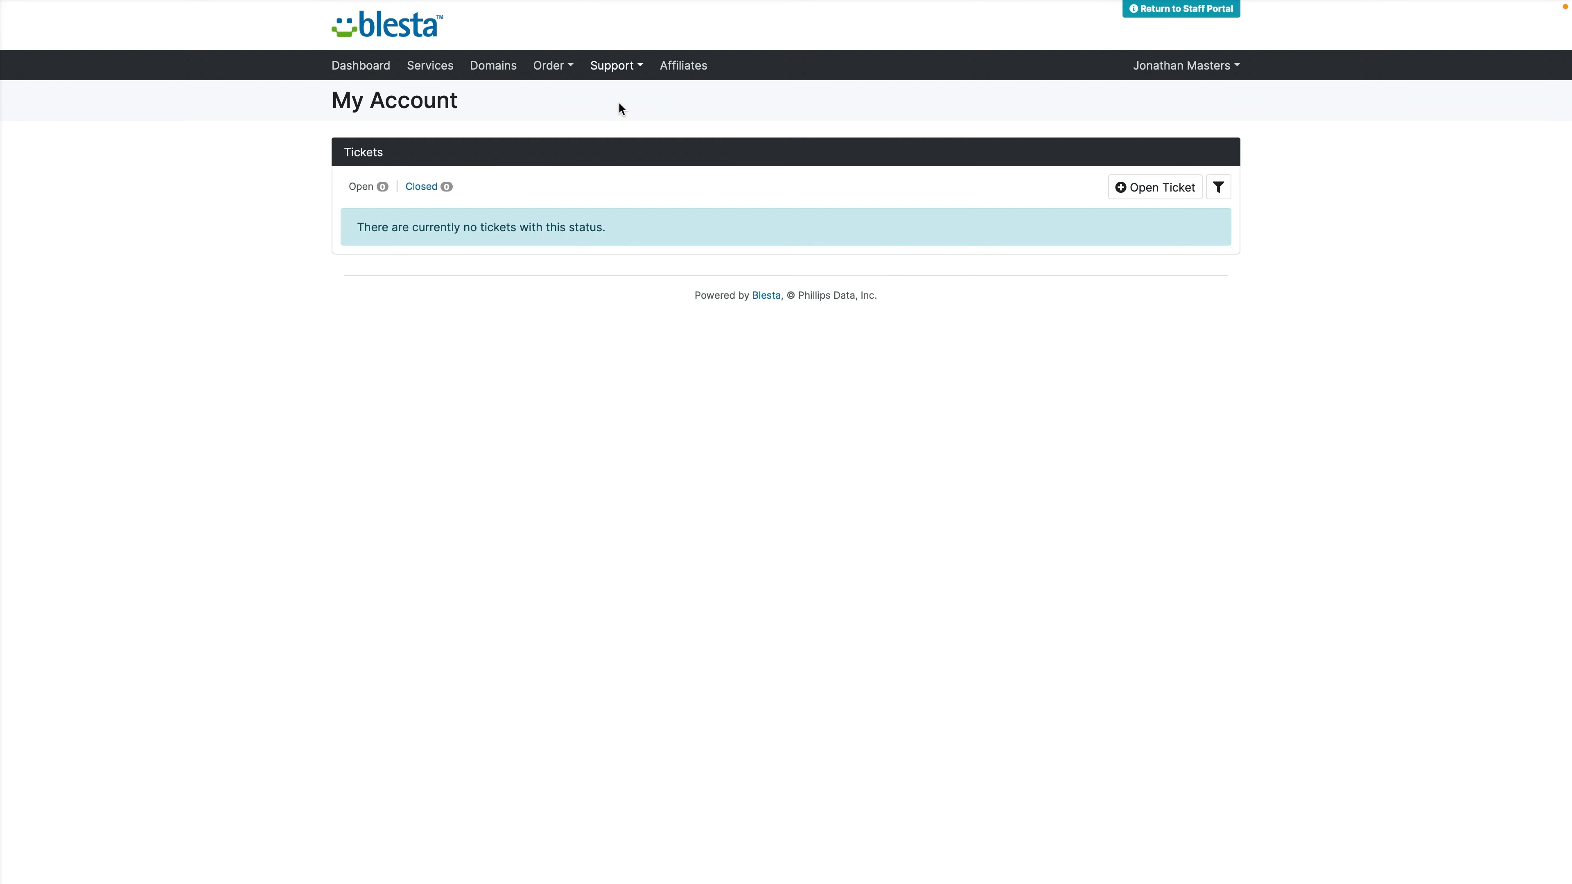
pyautogui.click(1157, 187)
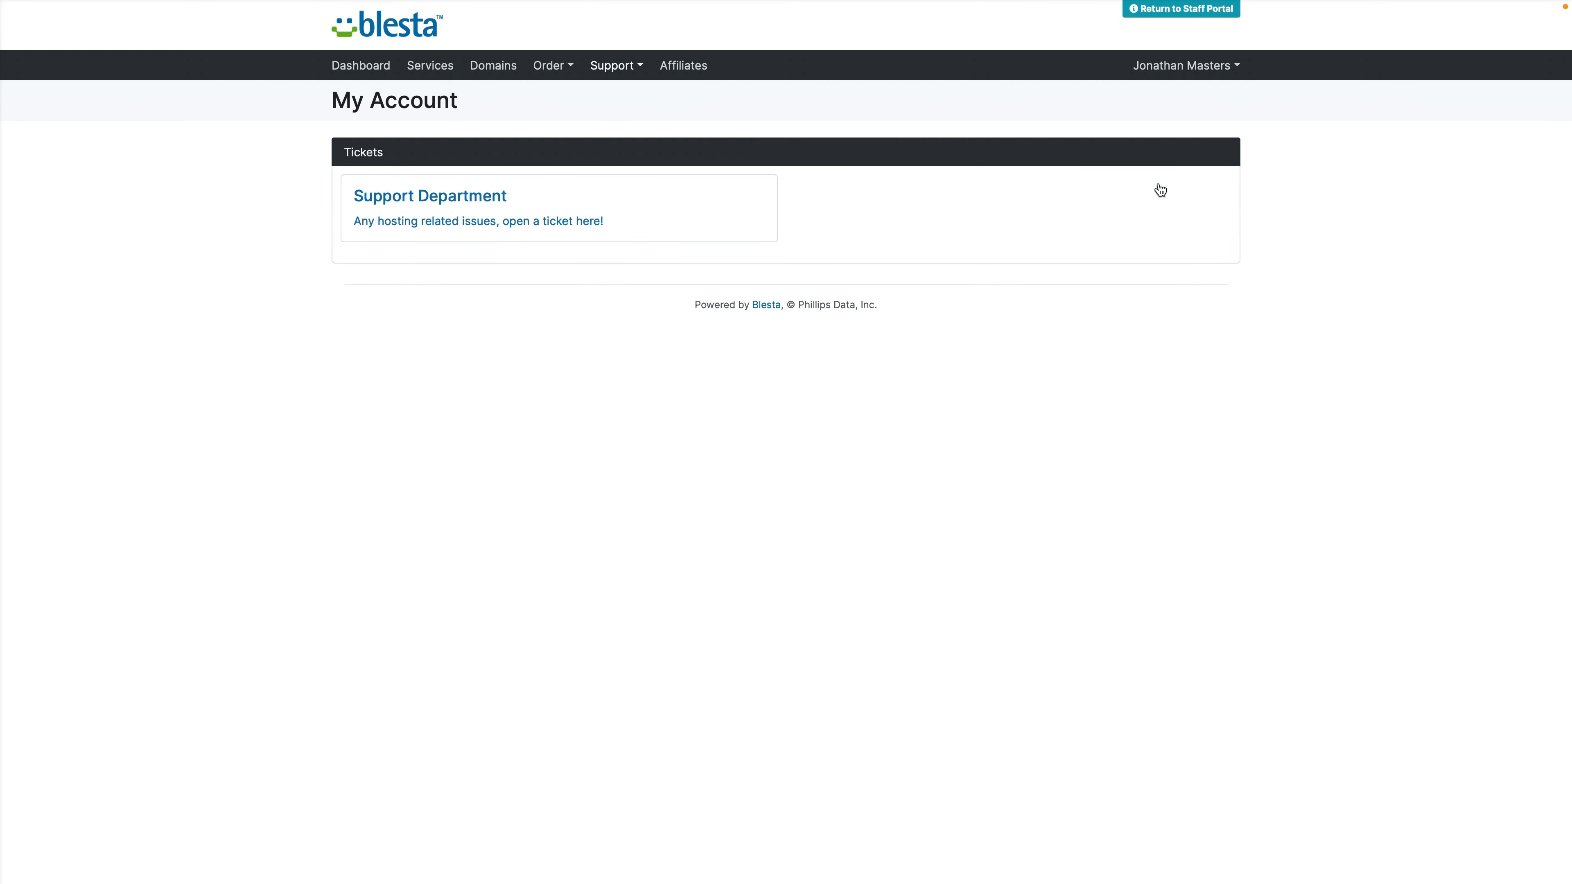
pyautogui.click(512, 223)
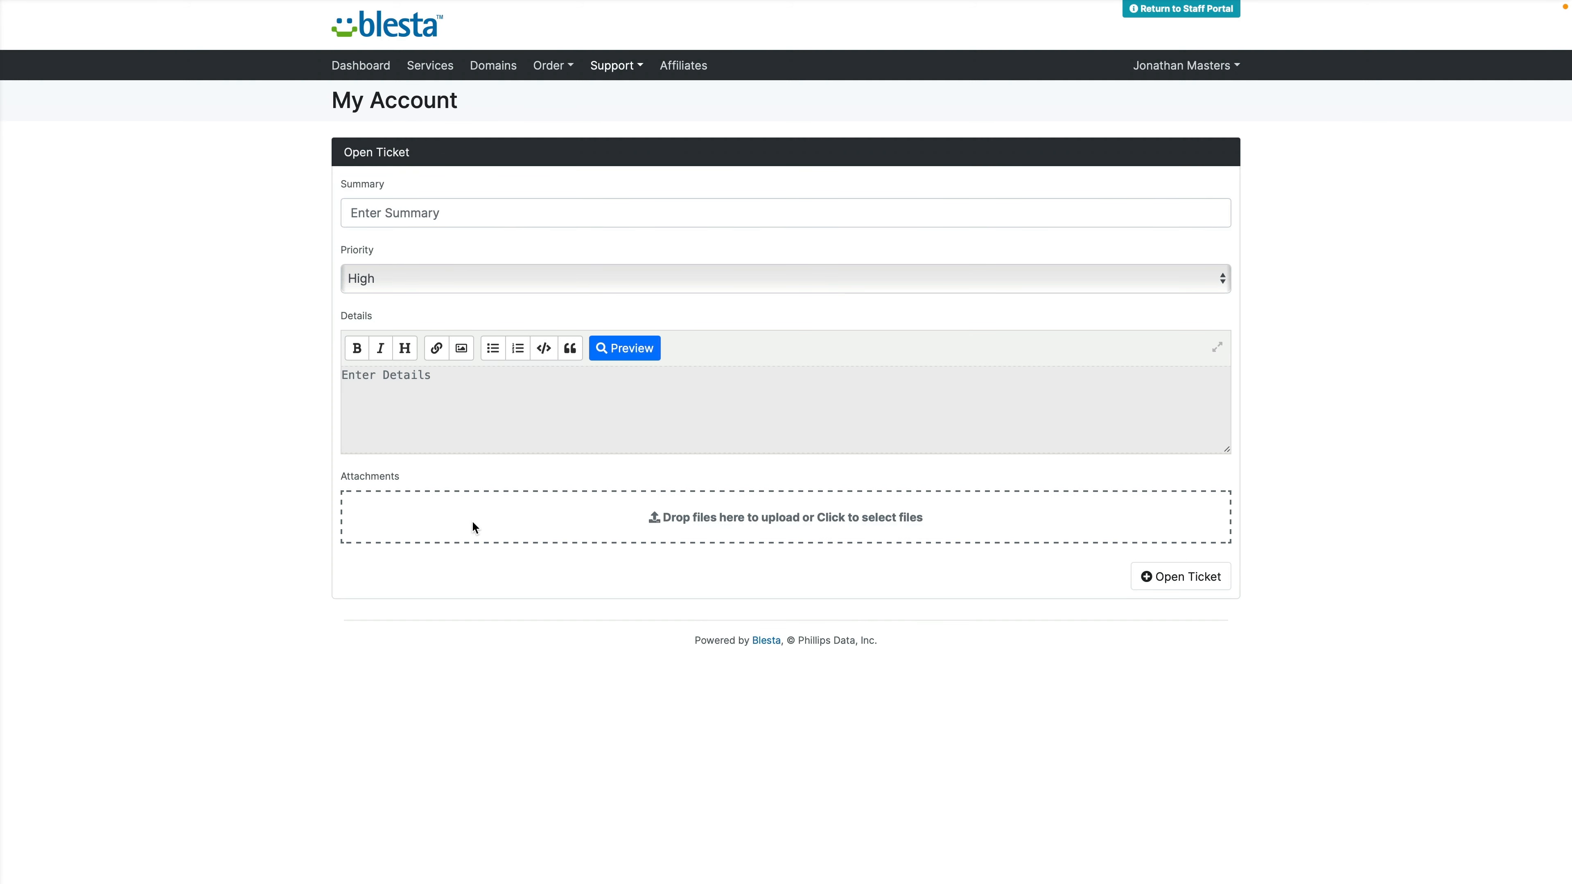
# Step: Submit the ticket with summary 'I can't reach my domain, is the server down?' and details 'Is my server down? I can't access it?'
pyautogui.click(438, 218)
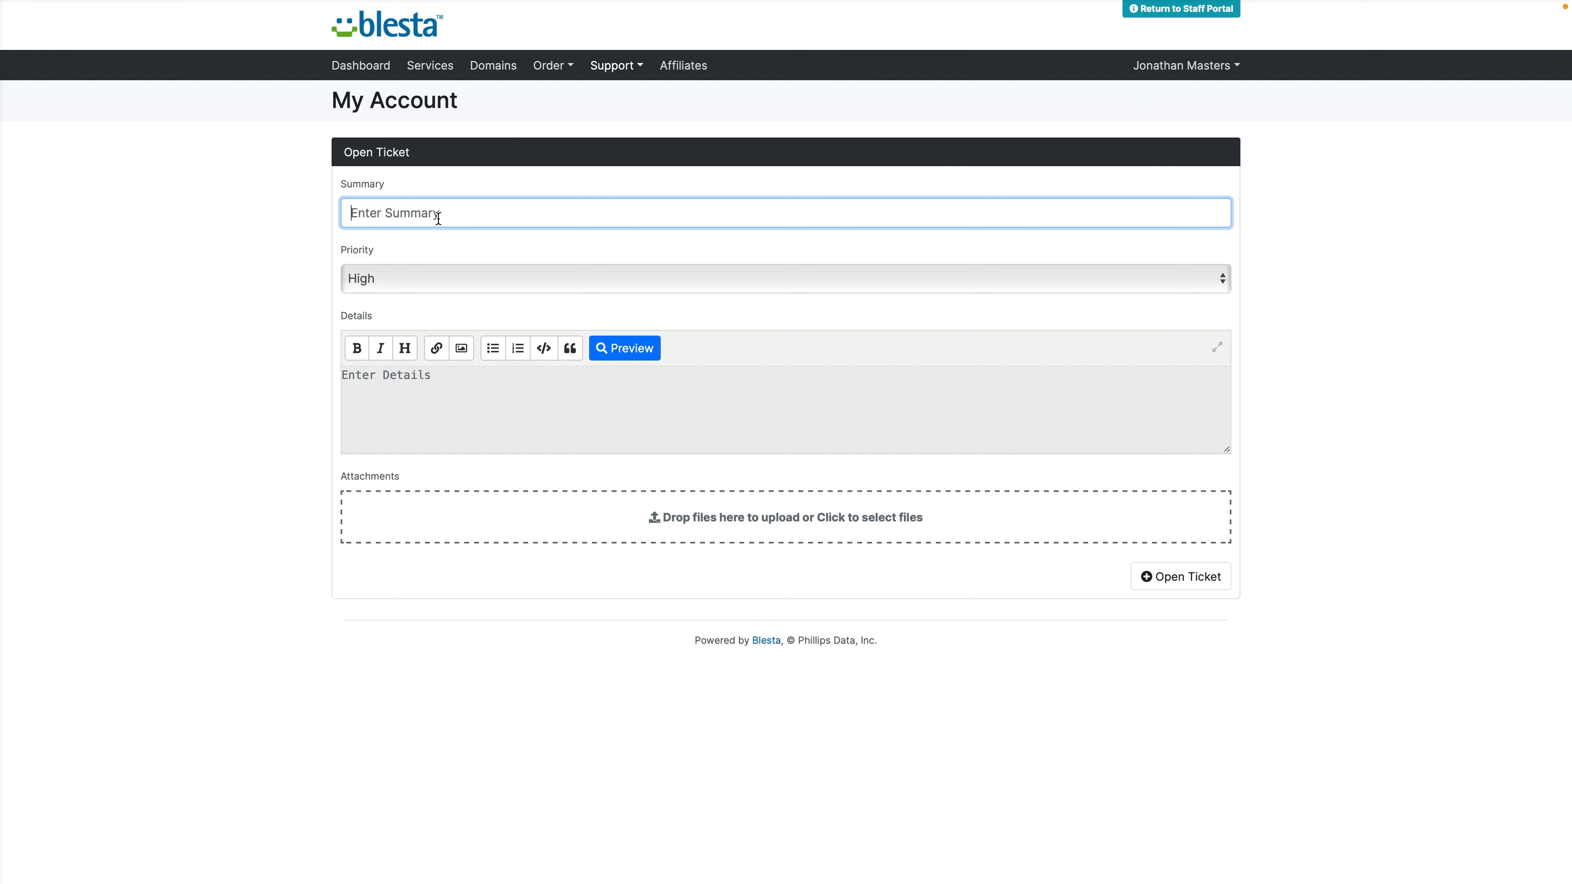
pyautogui.write("I can't reach my domain, is the ")
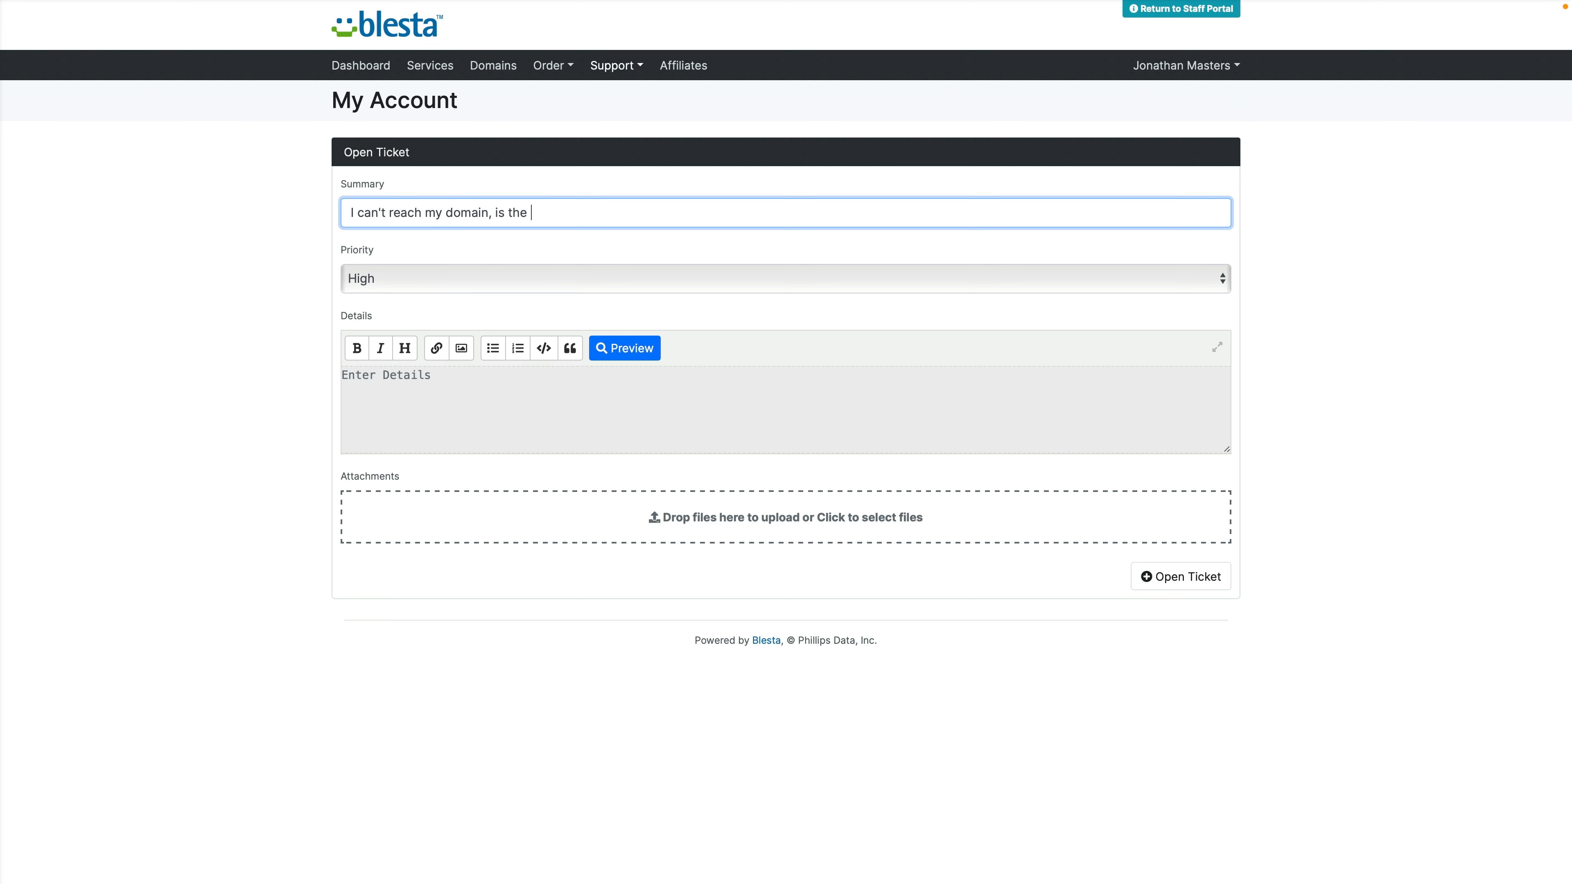
pyautogui.write('server down?')
pyautogui.press('Tab')
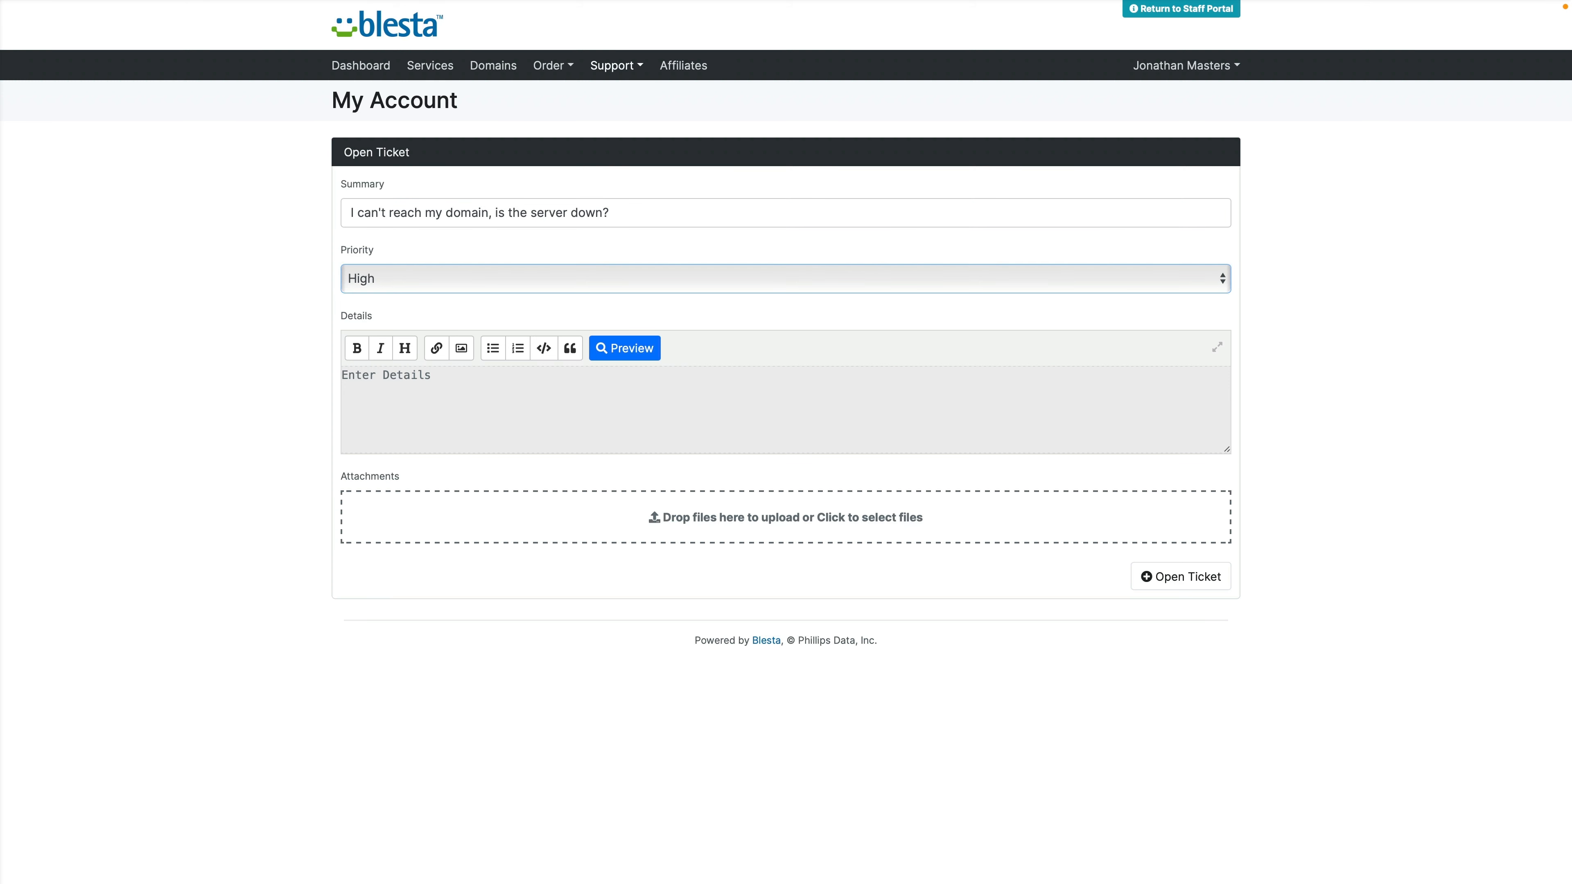
pyautogui.press('Tab')
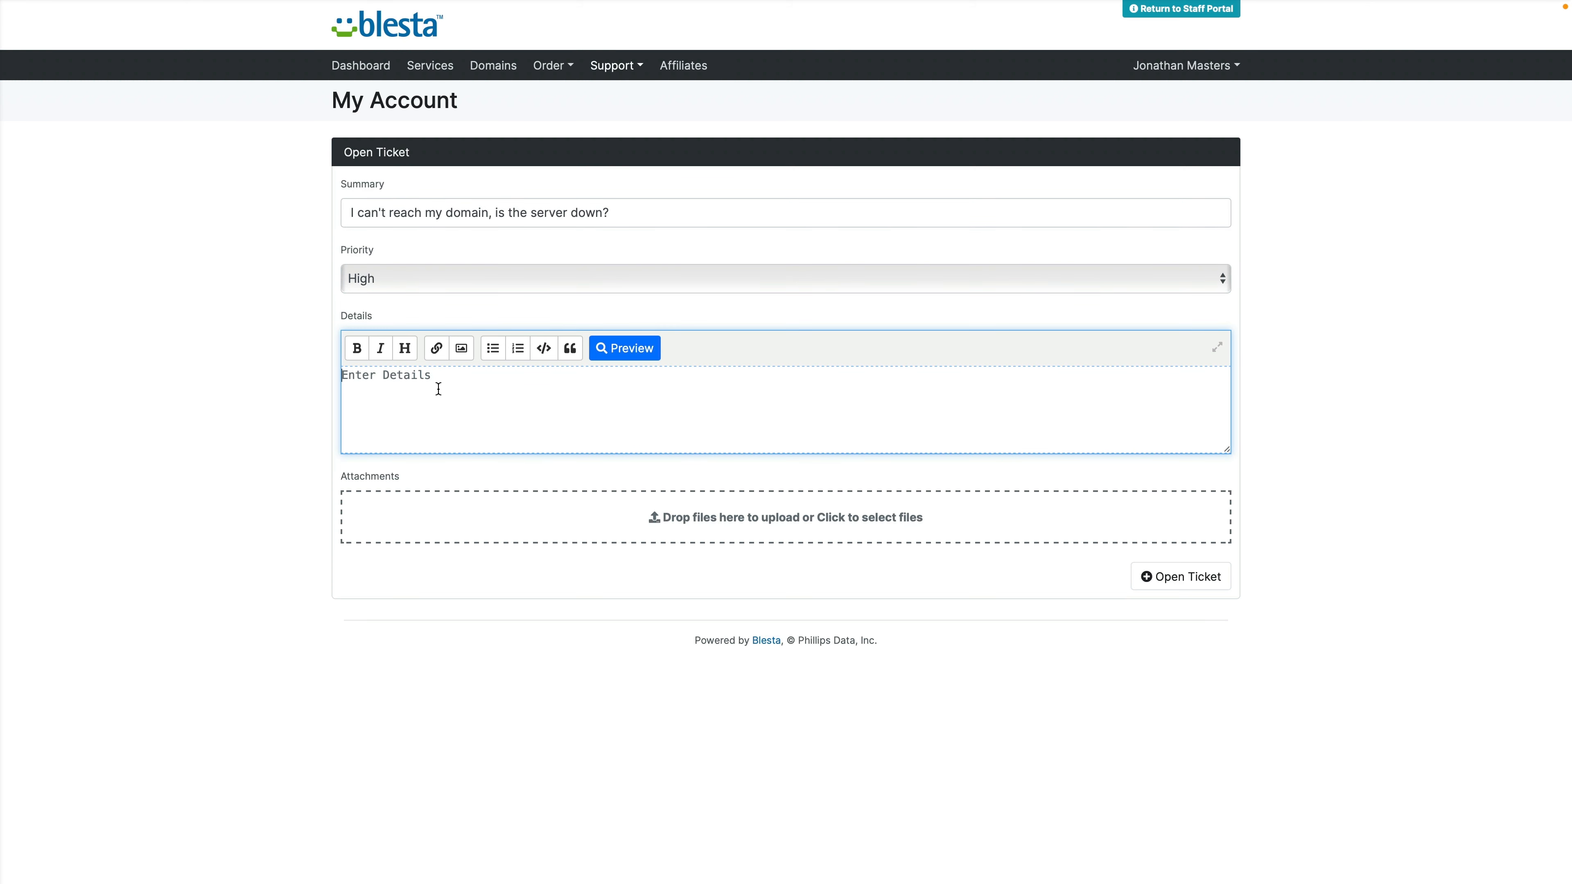
pyautogui.write("Is my server down? I can't access it")
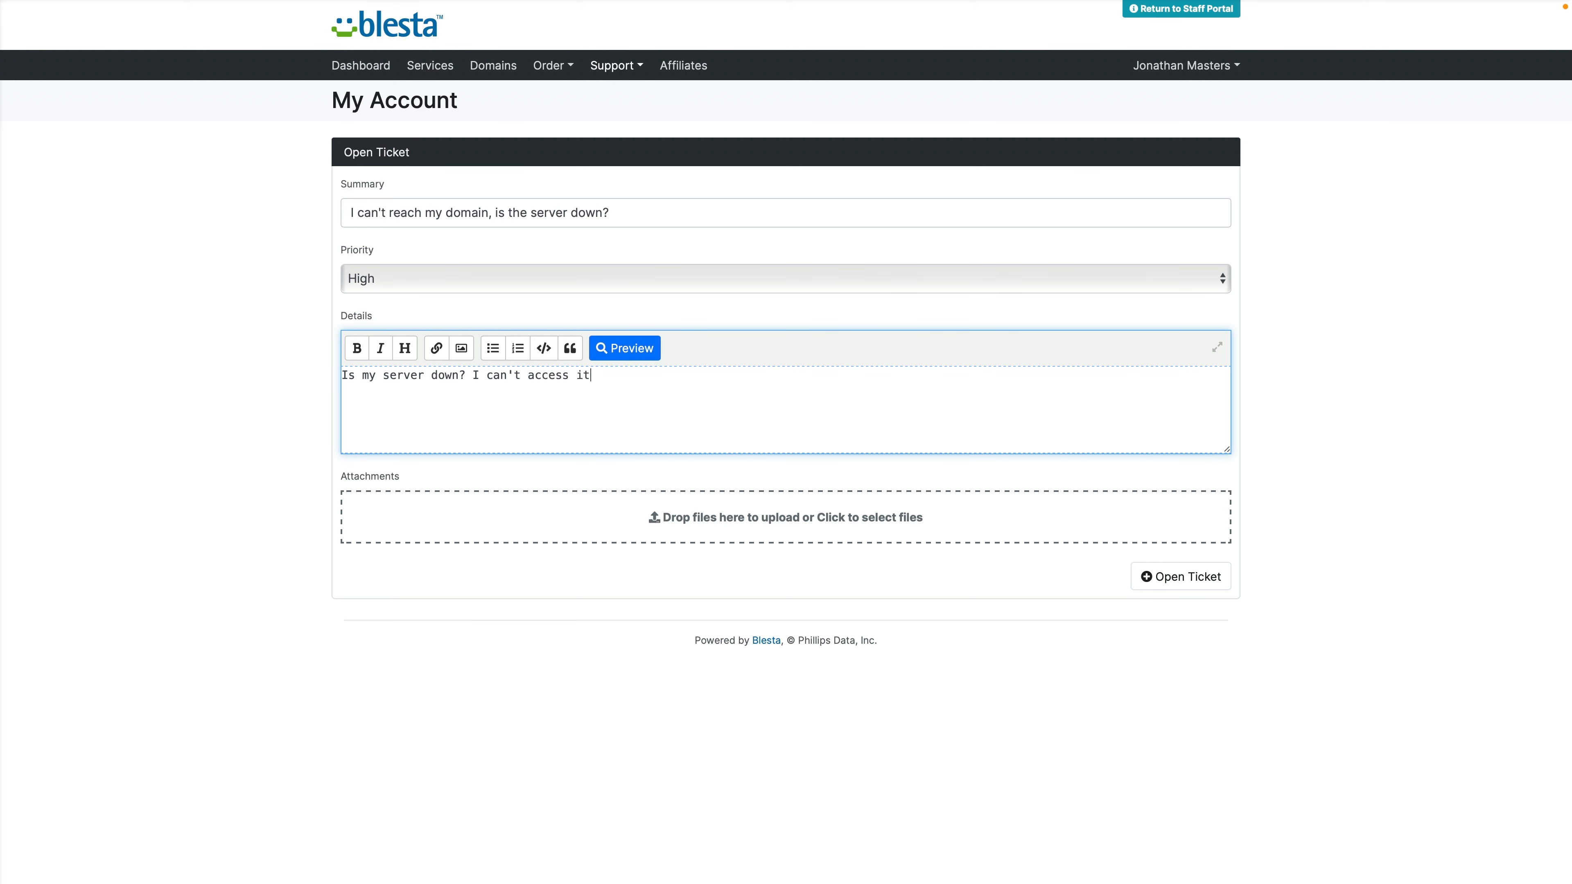
pyautogui.write('?')
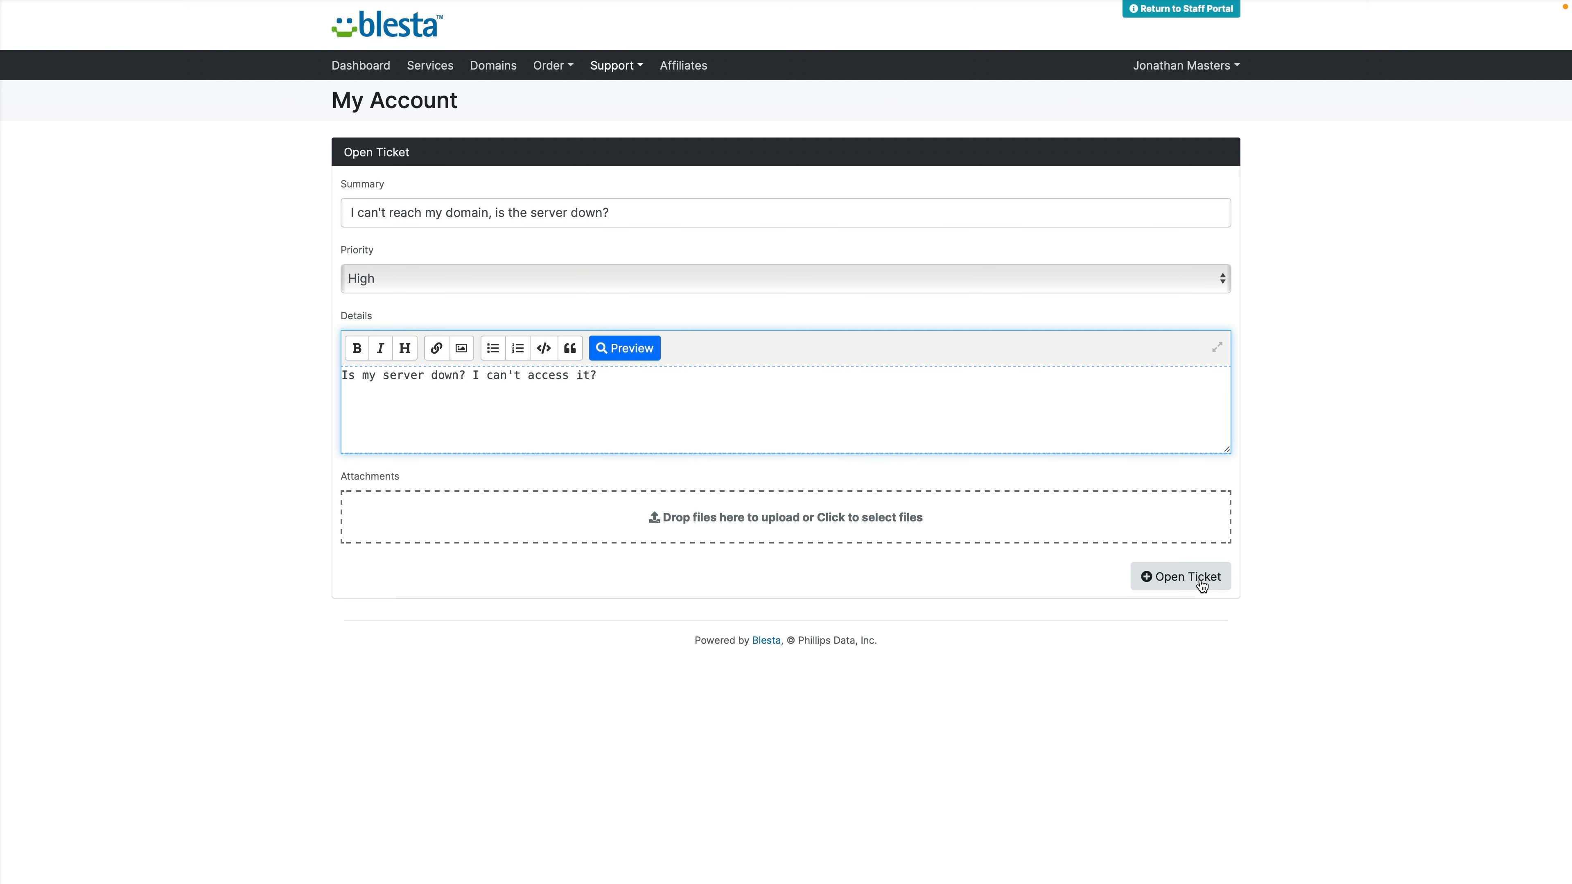
pyautogui.click(1180, 582)
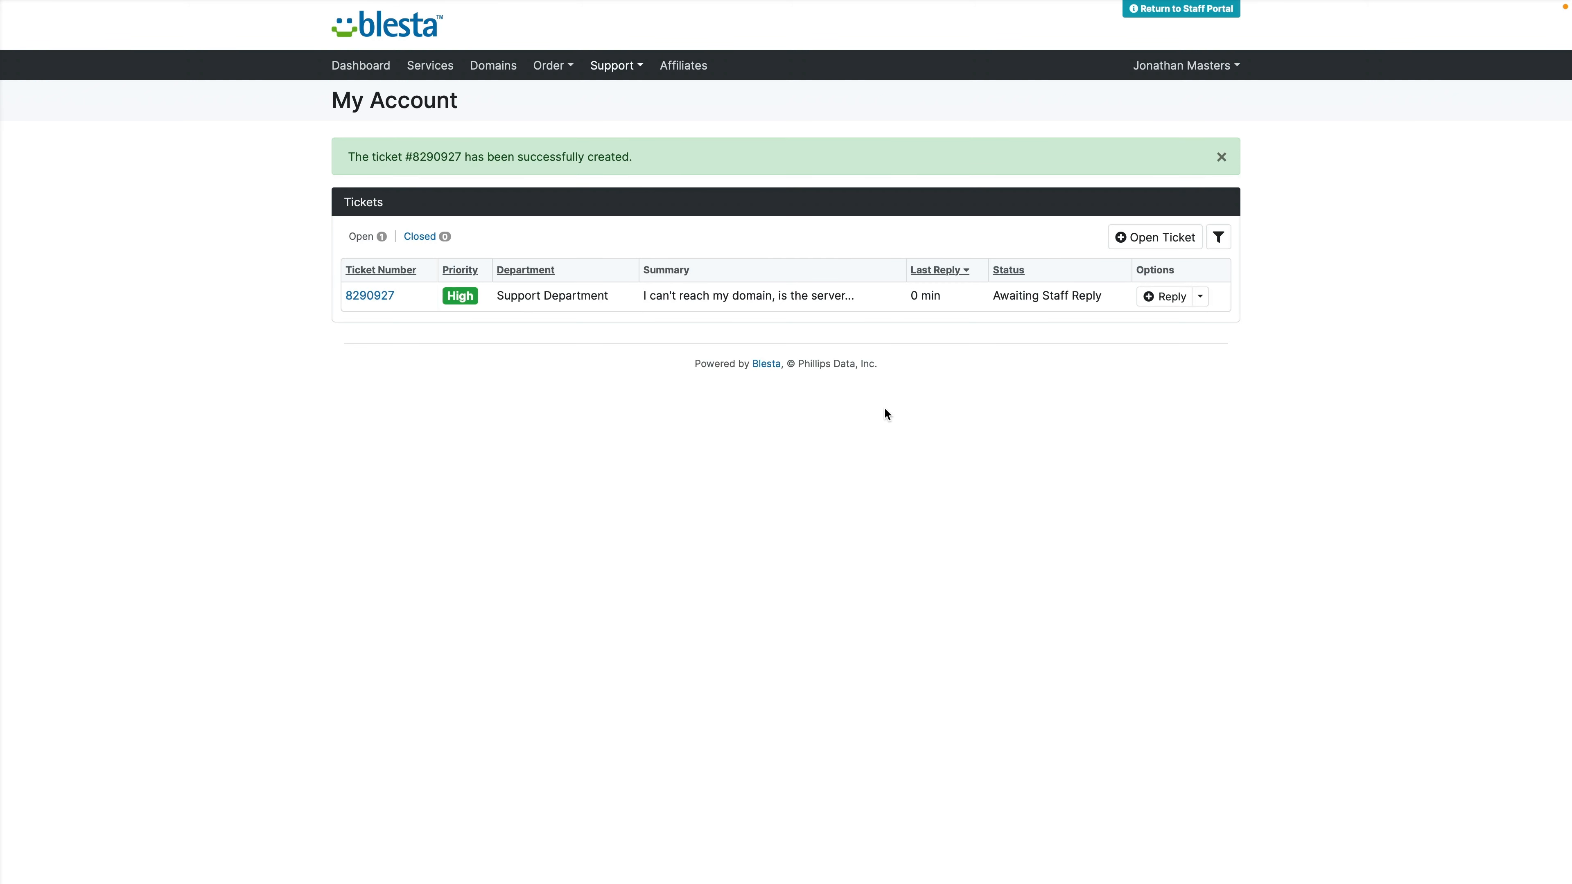
# Step: Return to the staff portal and open the client's High-priority ticket from Support > Tickets
pyautogui.click(1206, 10)
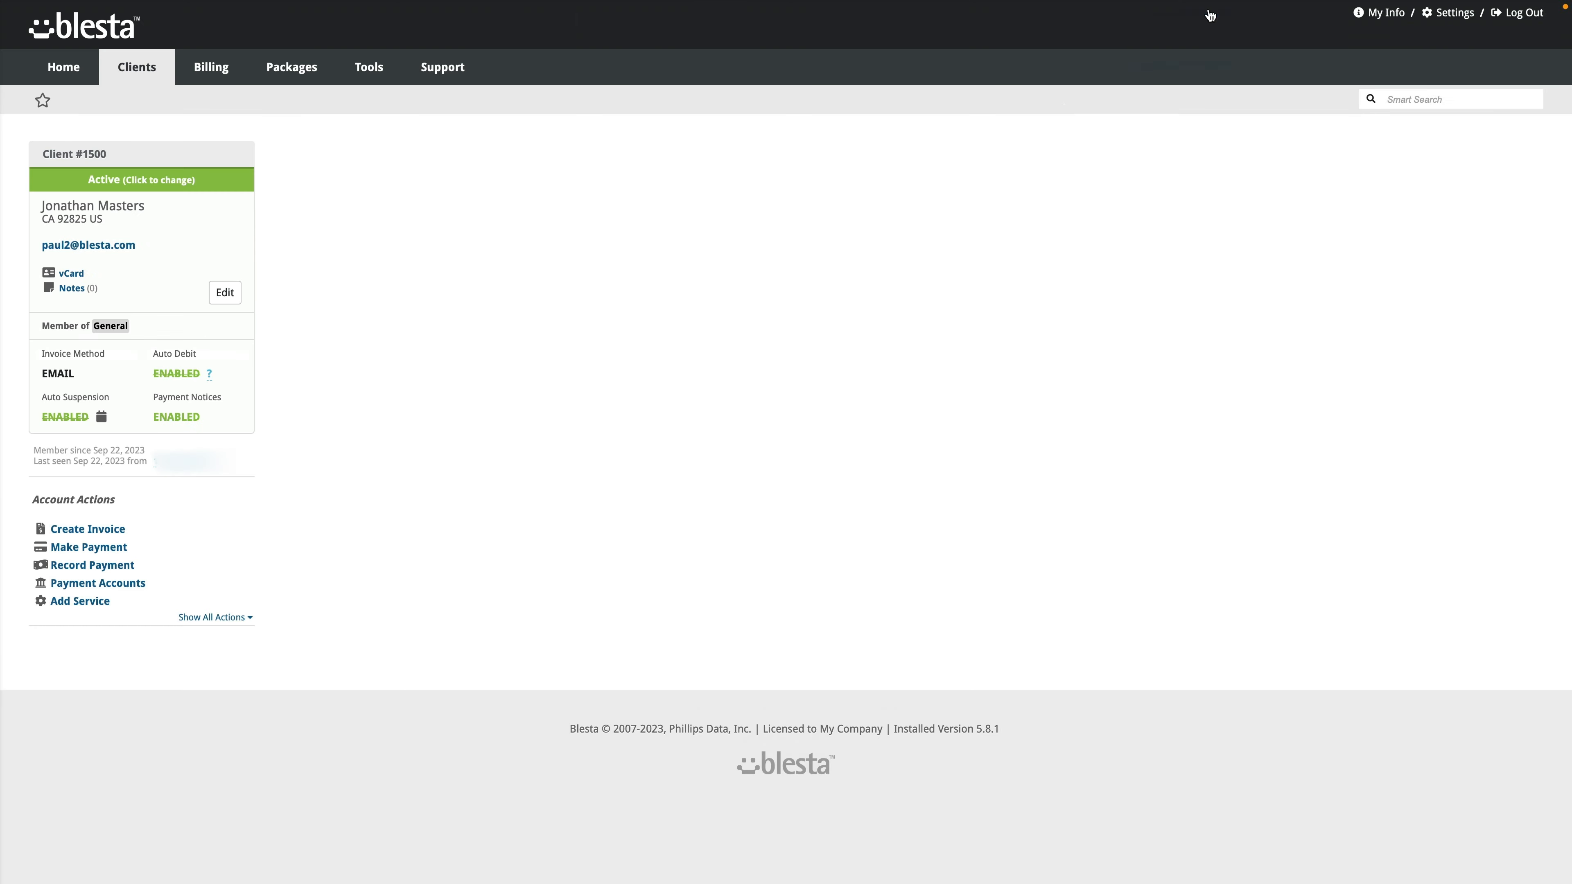
pyautogui.scroll(-5, 408, 450)
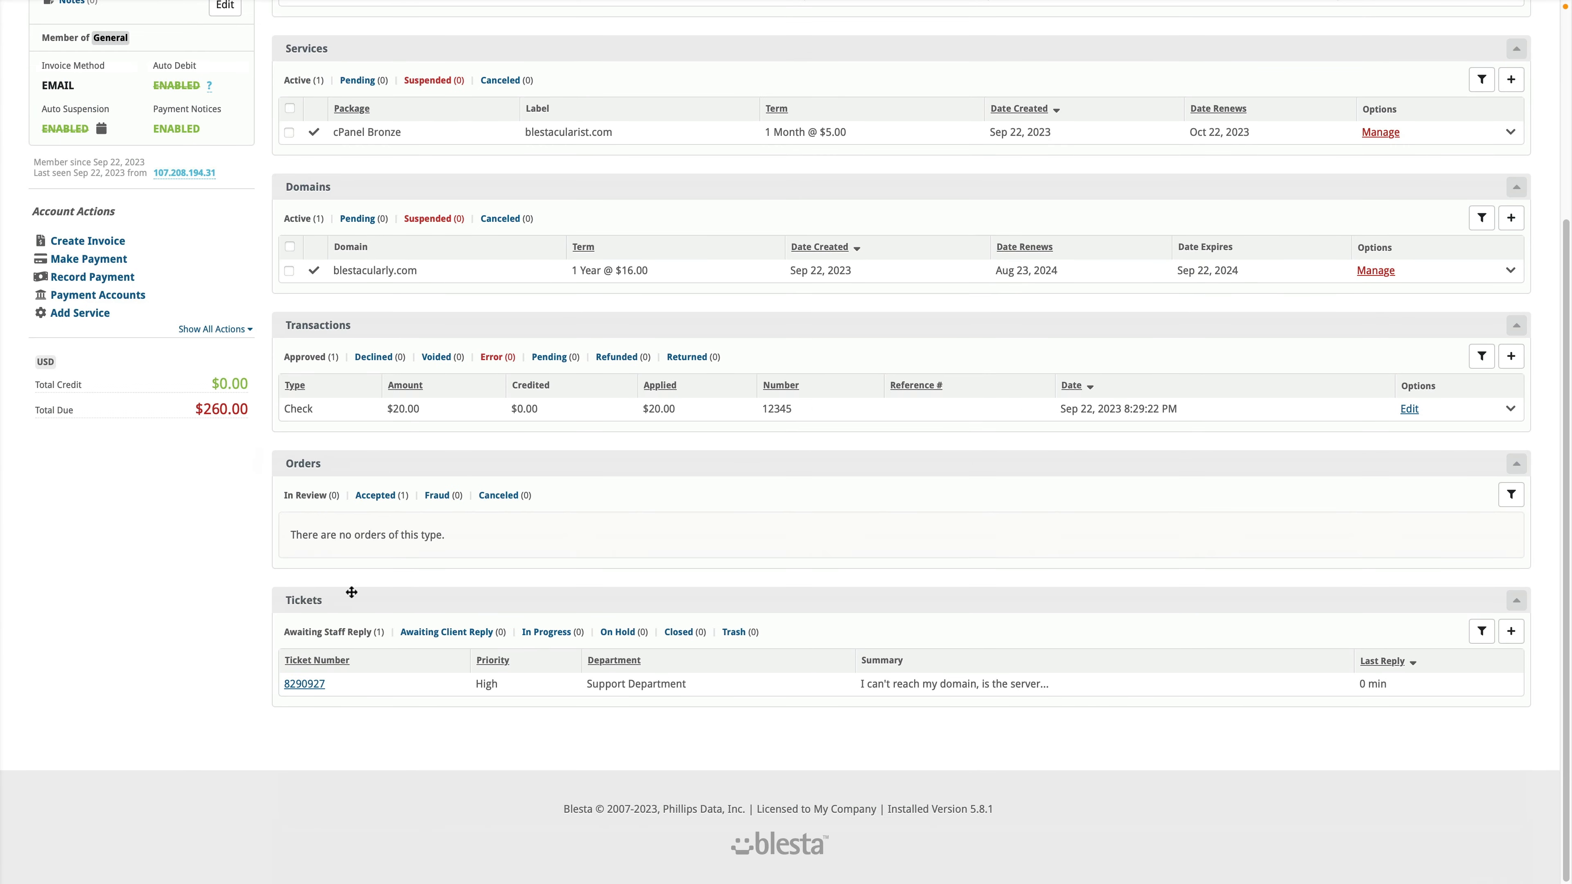
pyautogui.scroll(5, 347, 690)
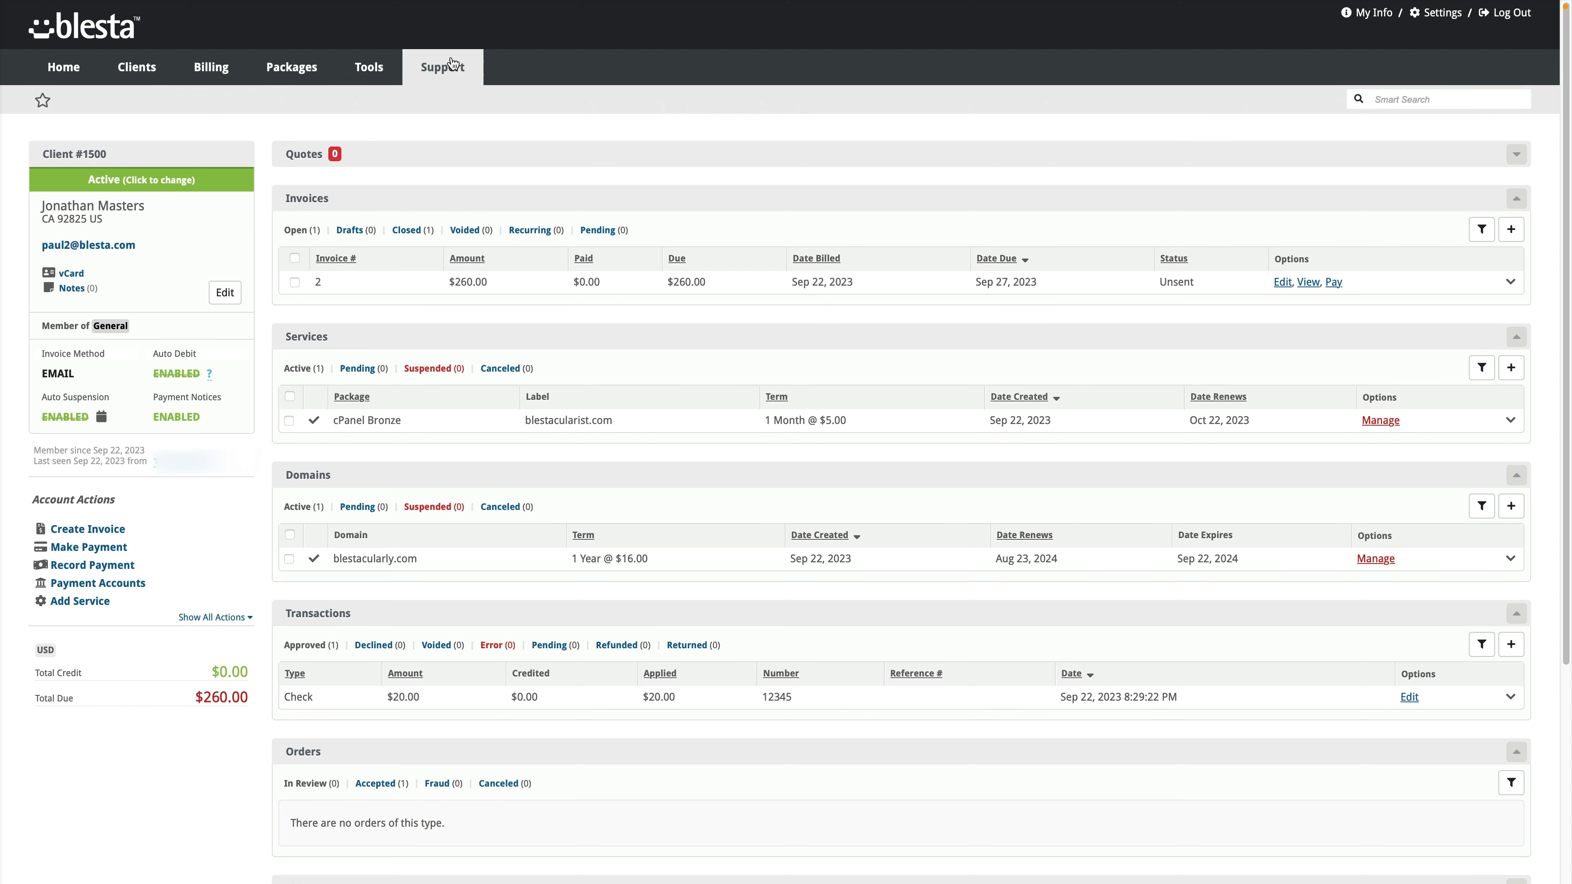
pyautogui.moveTo(442, 67)
pyautogui.click(440, 99)
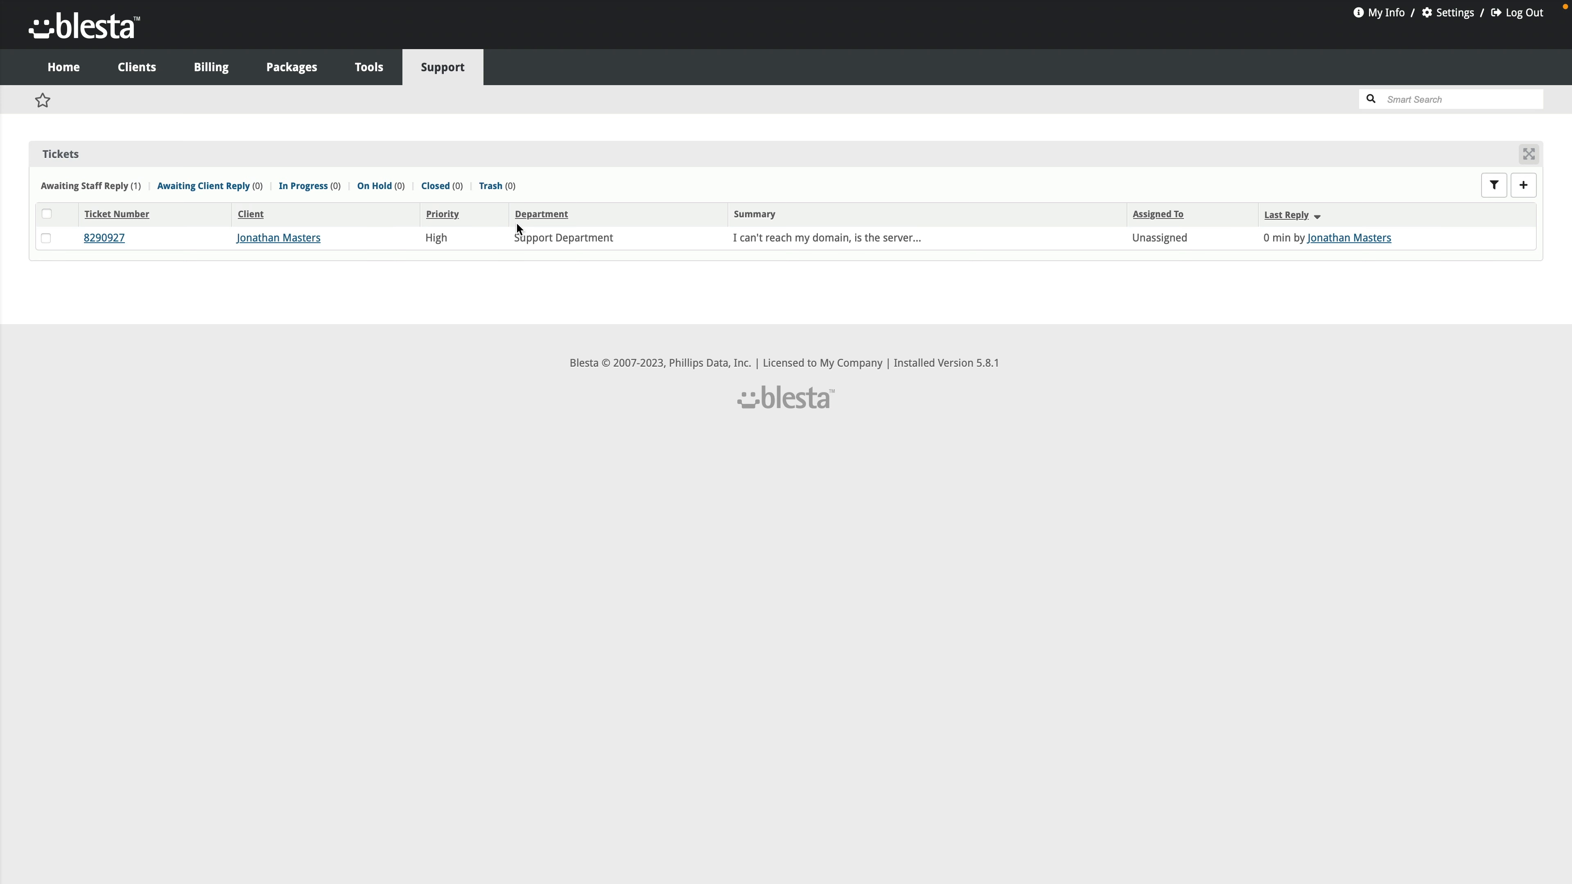
pyautogui.click(1526, 154)
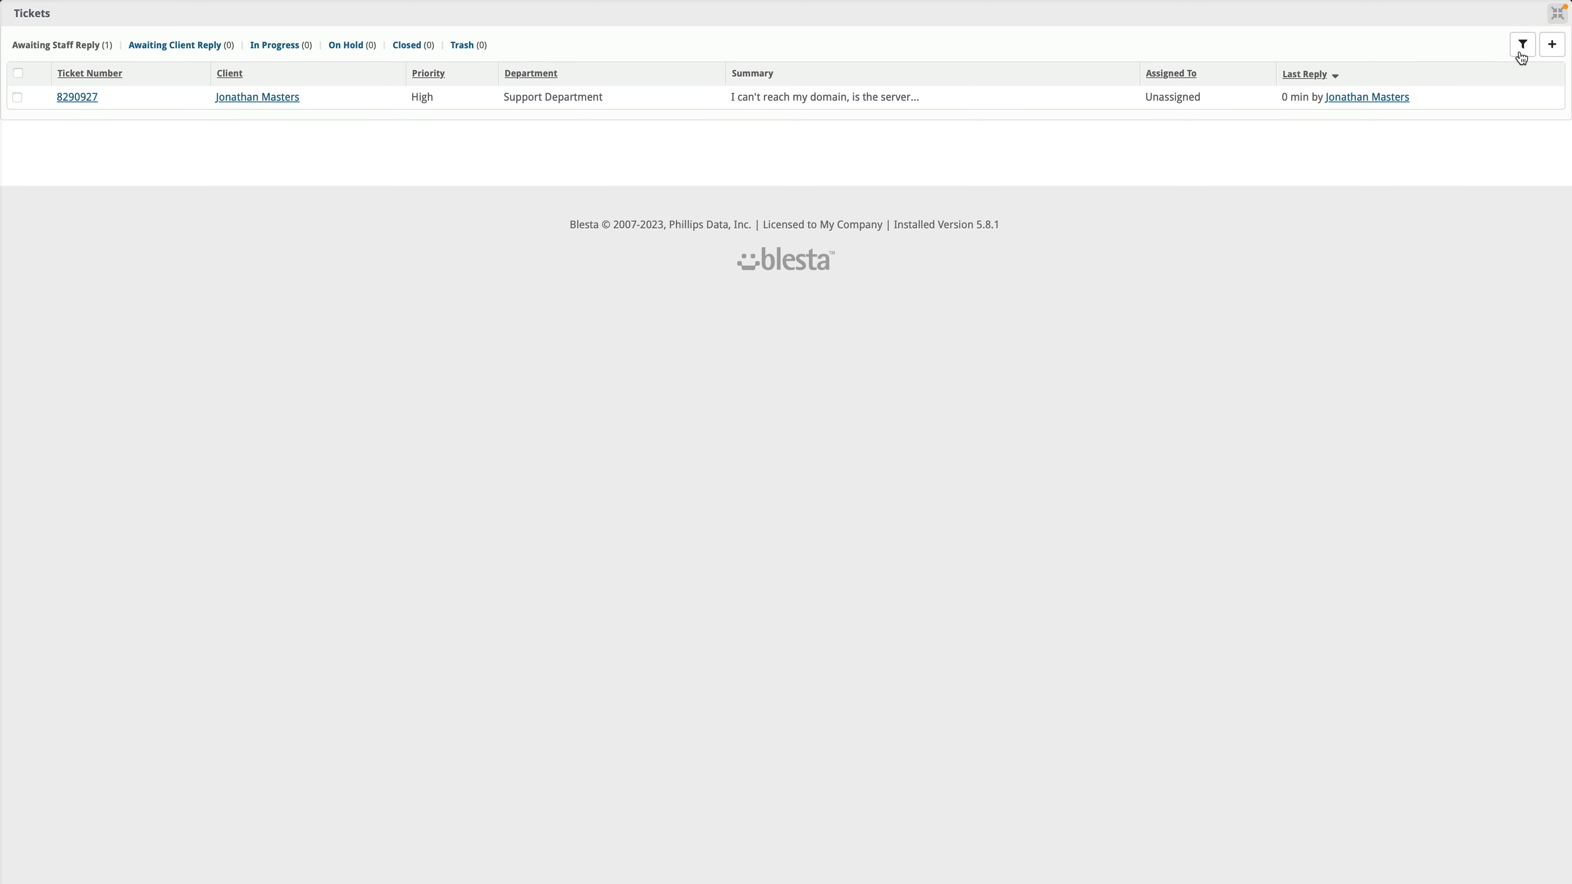
pyautogui.click(1555, 15)
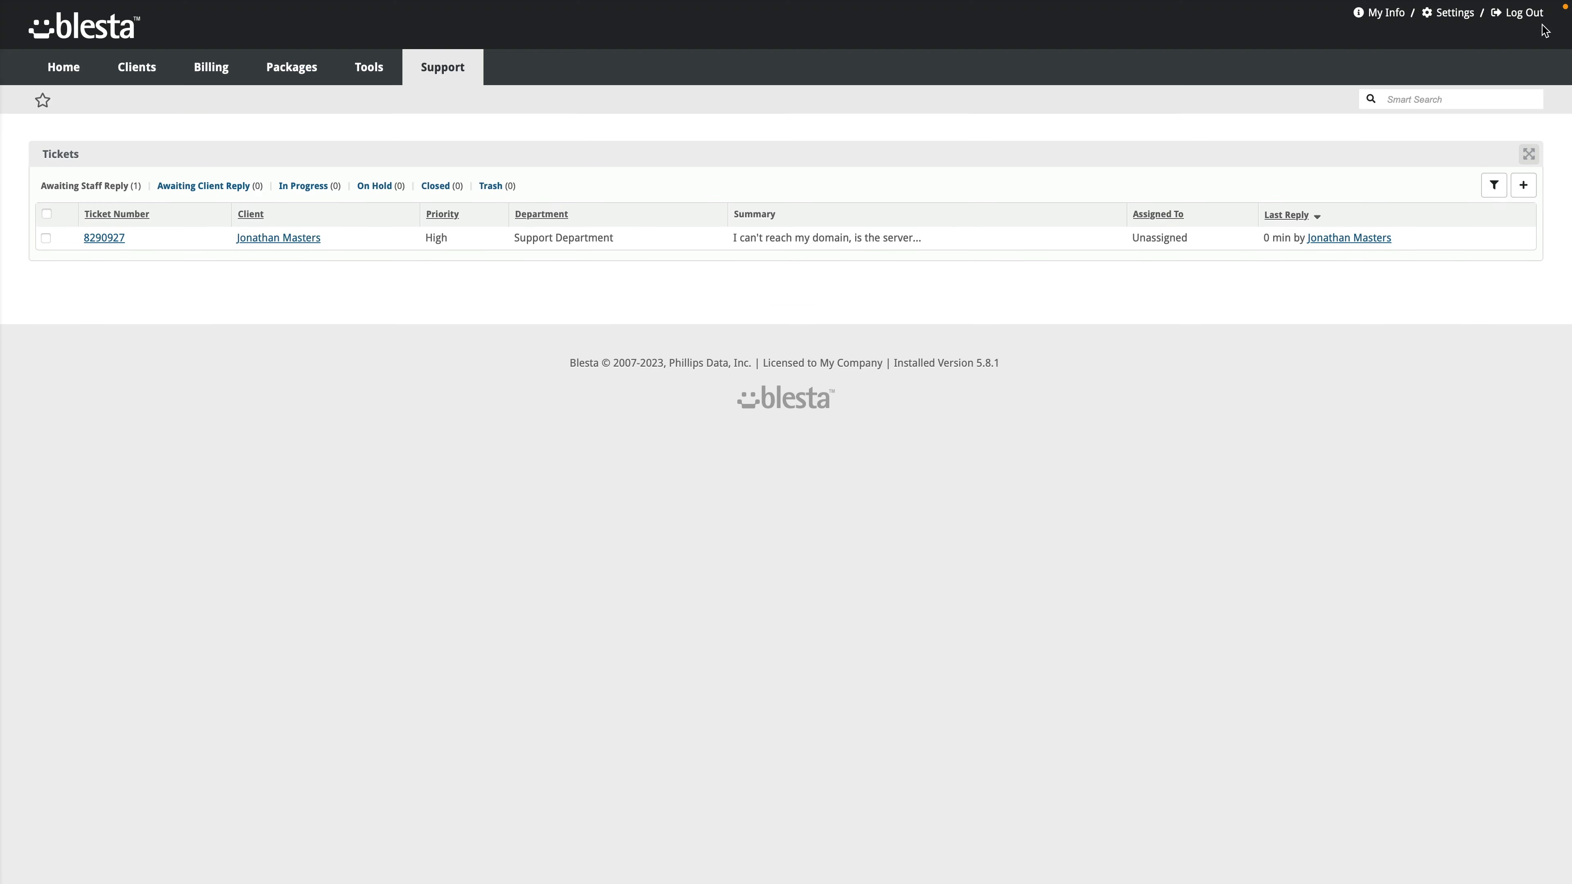
pyautogui.click(104, 246)
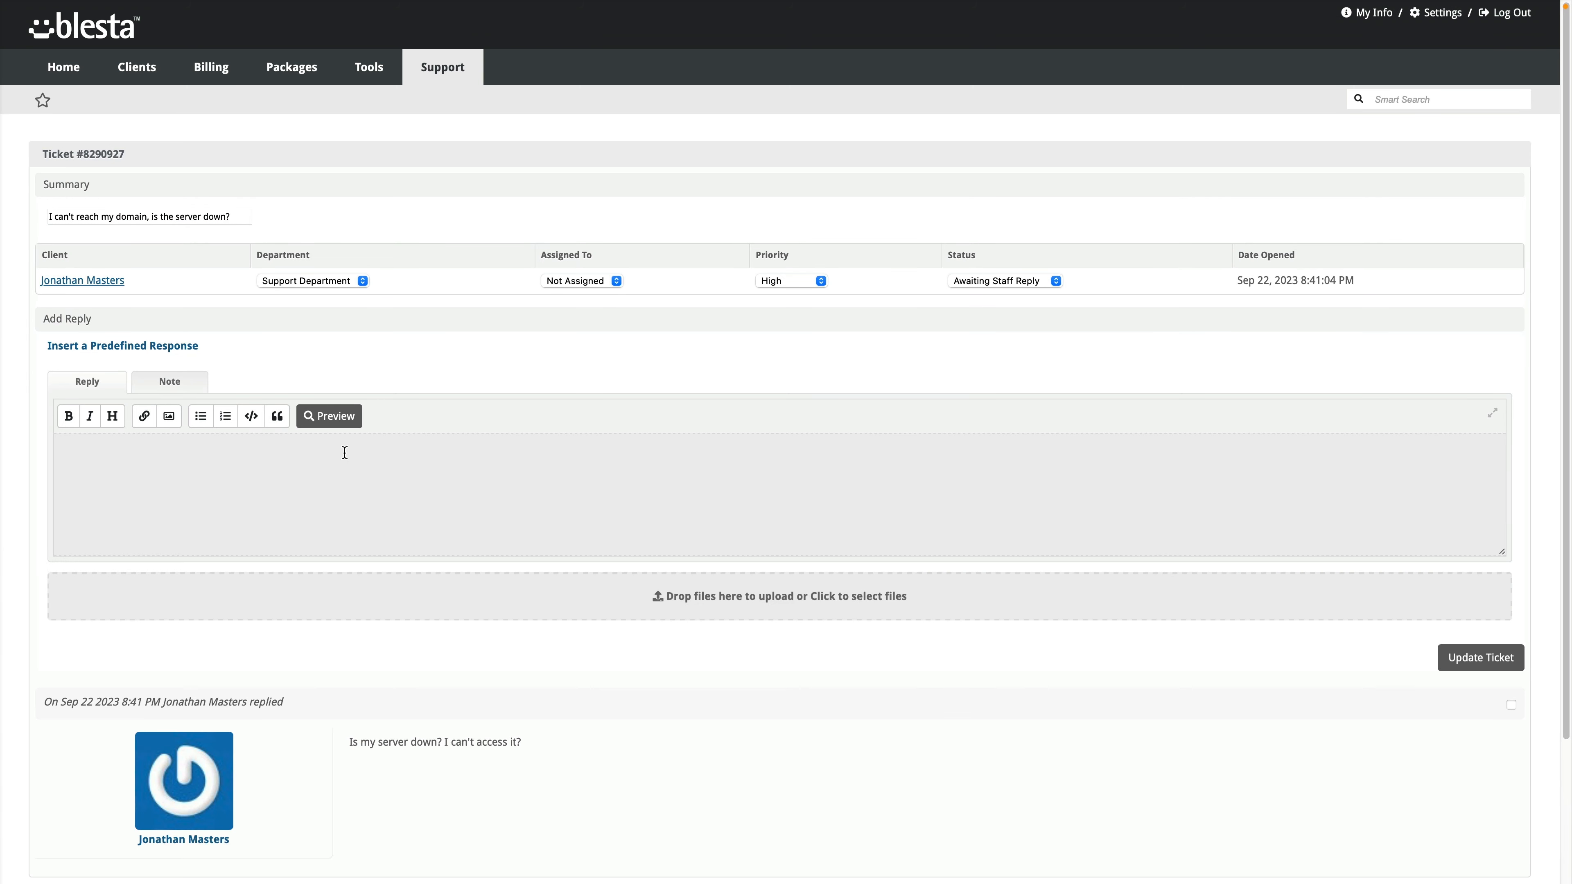
# Step: Reply 'No your server is up, looks like you were blocked at the firewall. Please try again.' and update the ticket
pyautogui.scroll(-2, 273, 463)
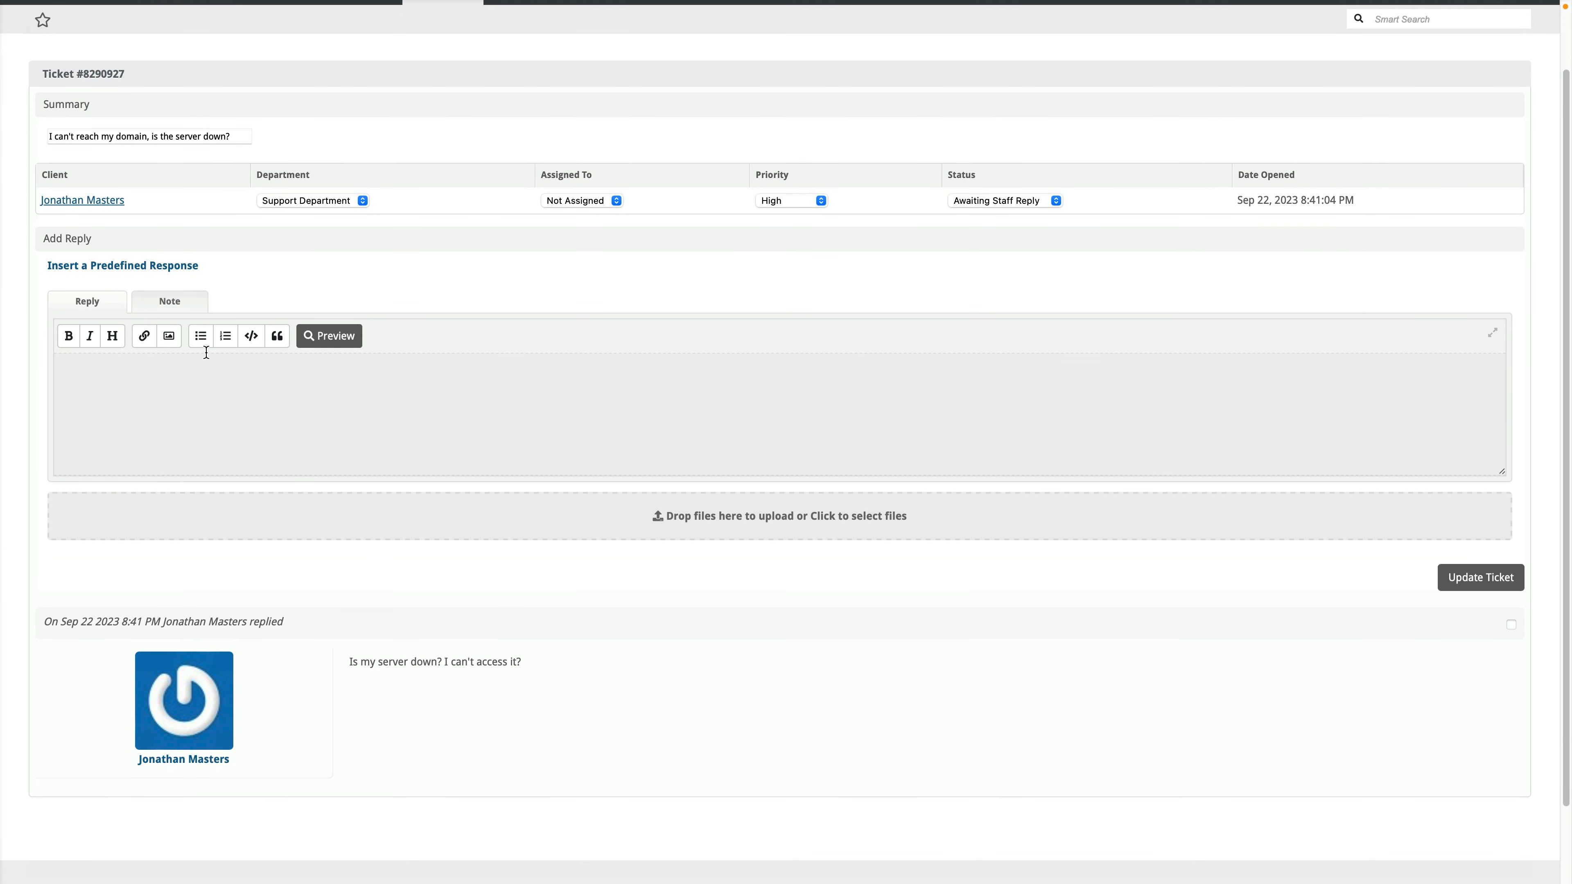
pyautogui.click(172, 304)
pyautogui.click(87, 303)
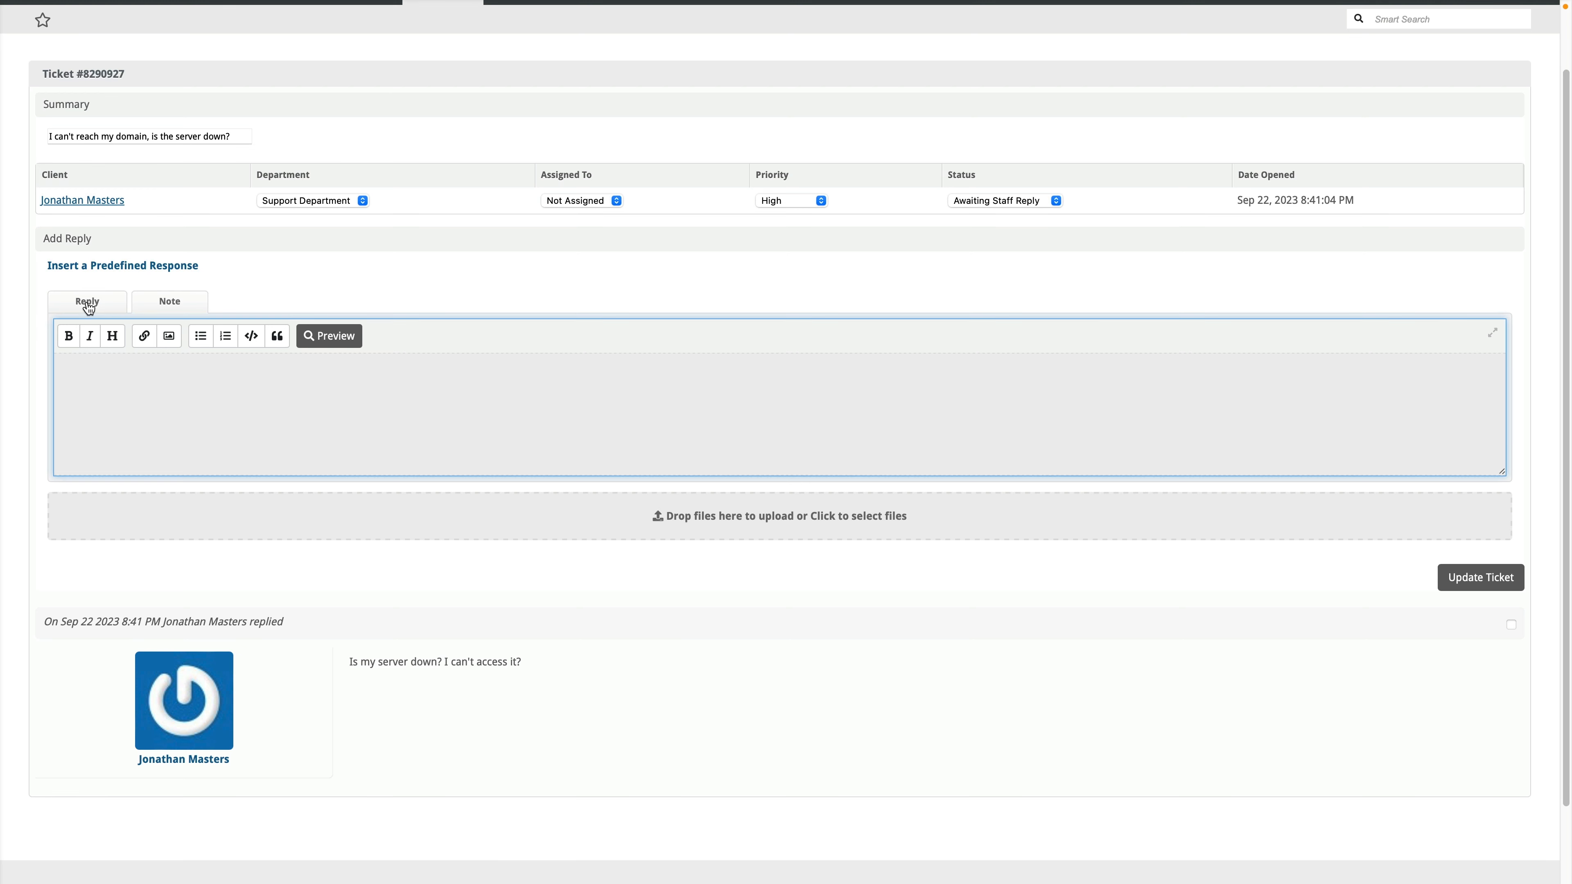
pyautogui.click(112, 408)
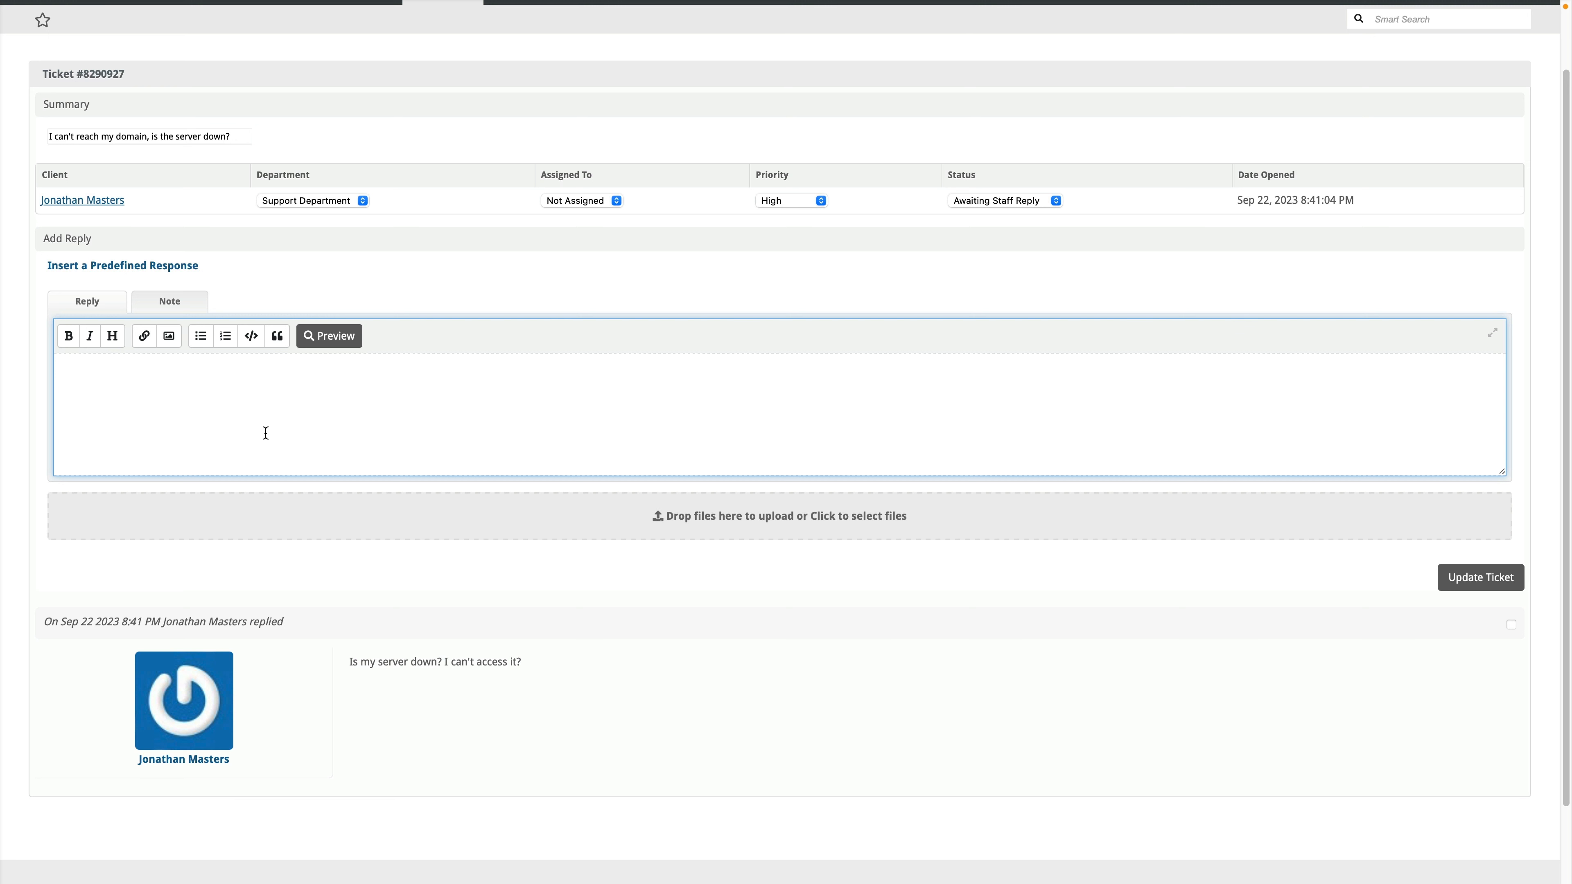
pyautogui.write('No your server is up, looks like you were ')
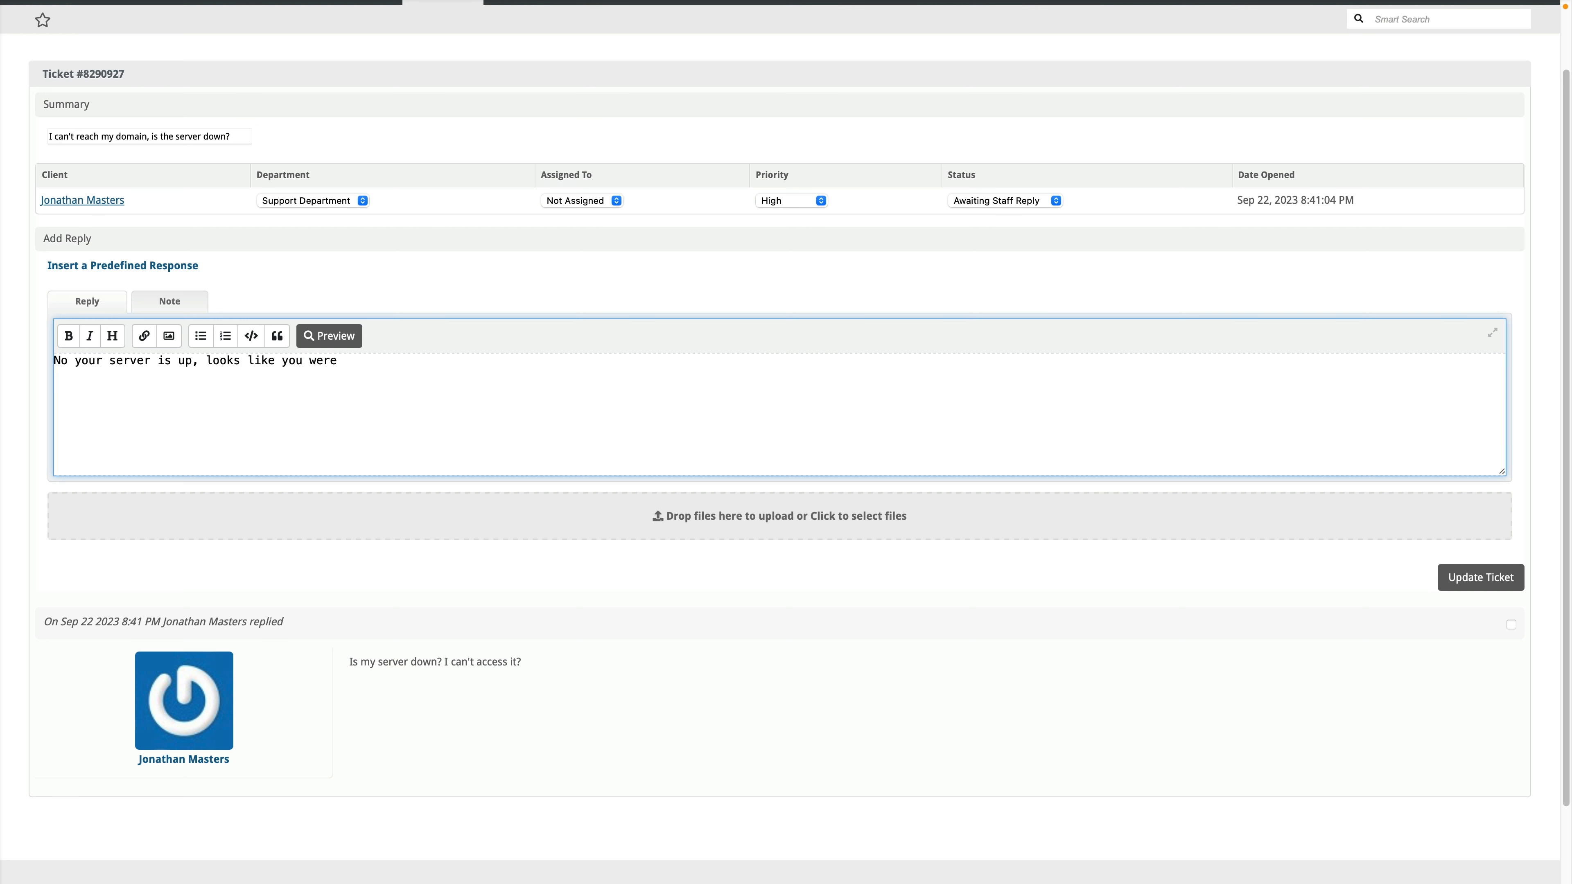
pyautogui.write('blocked at the firewall. Plea')
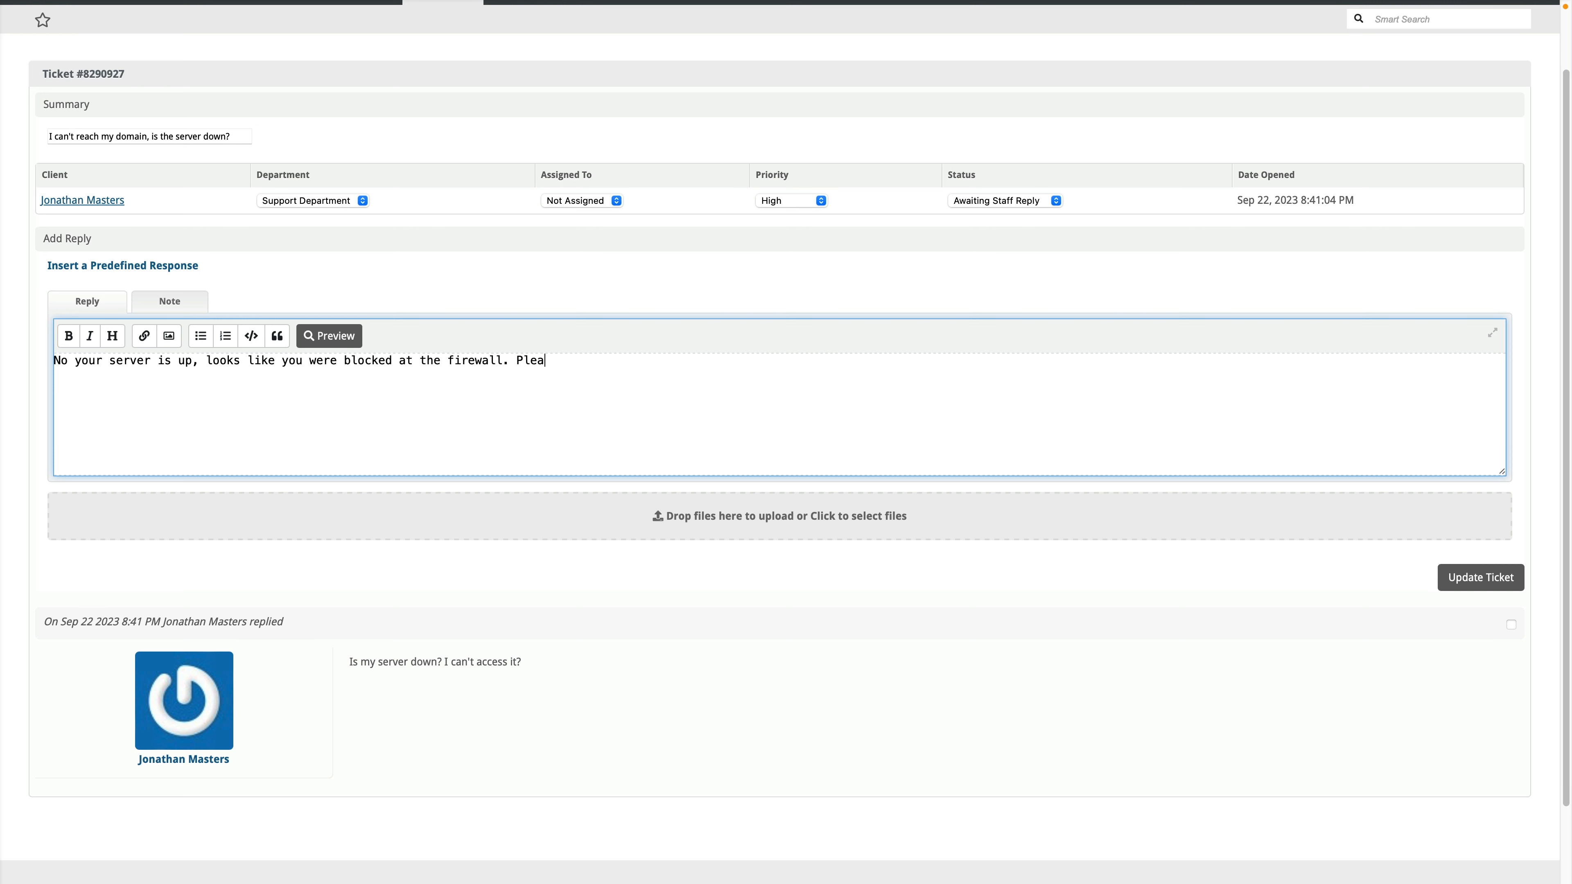
pyautogui.write('se try again.')
pyautogui.click(1461, 579)
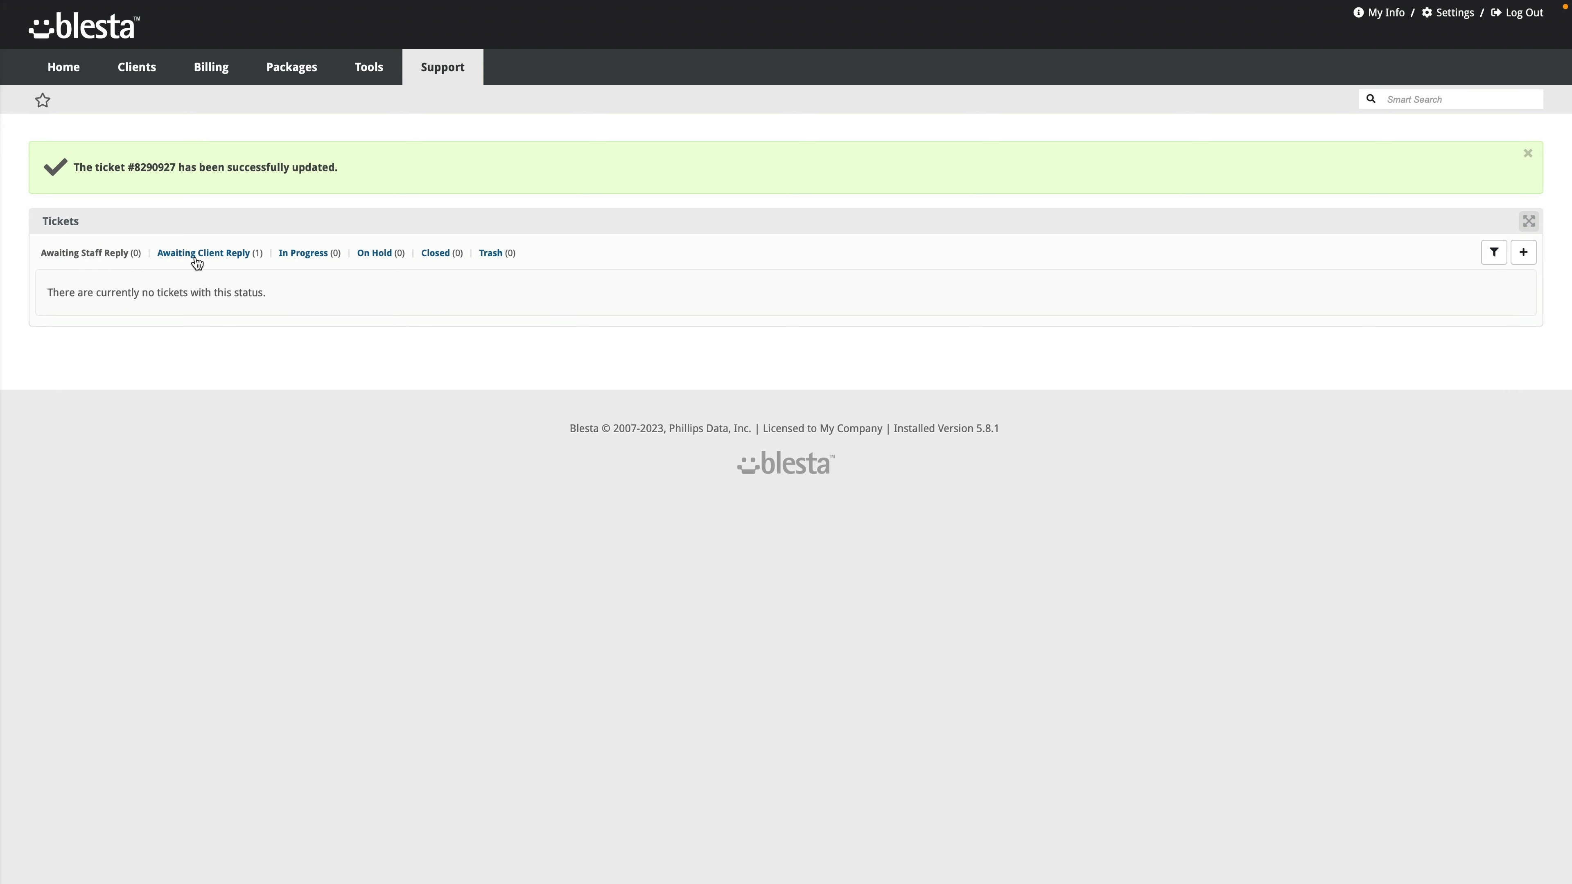
# Step: Browse the ticket status lists, ending on Awaiting Client Reply
pyautogui.click(207, 257)
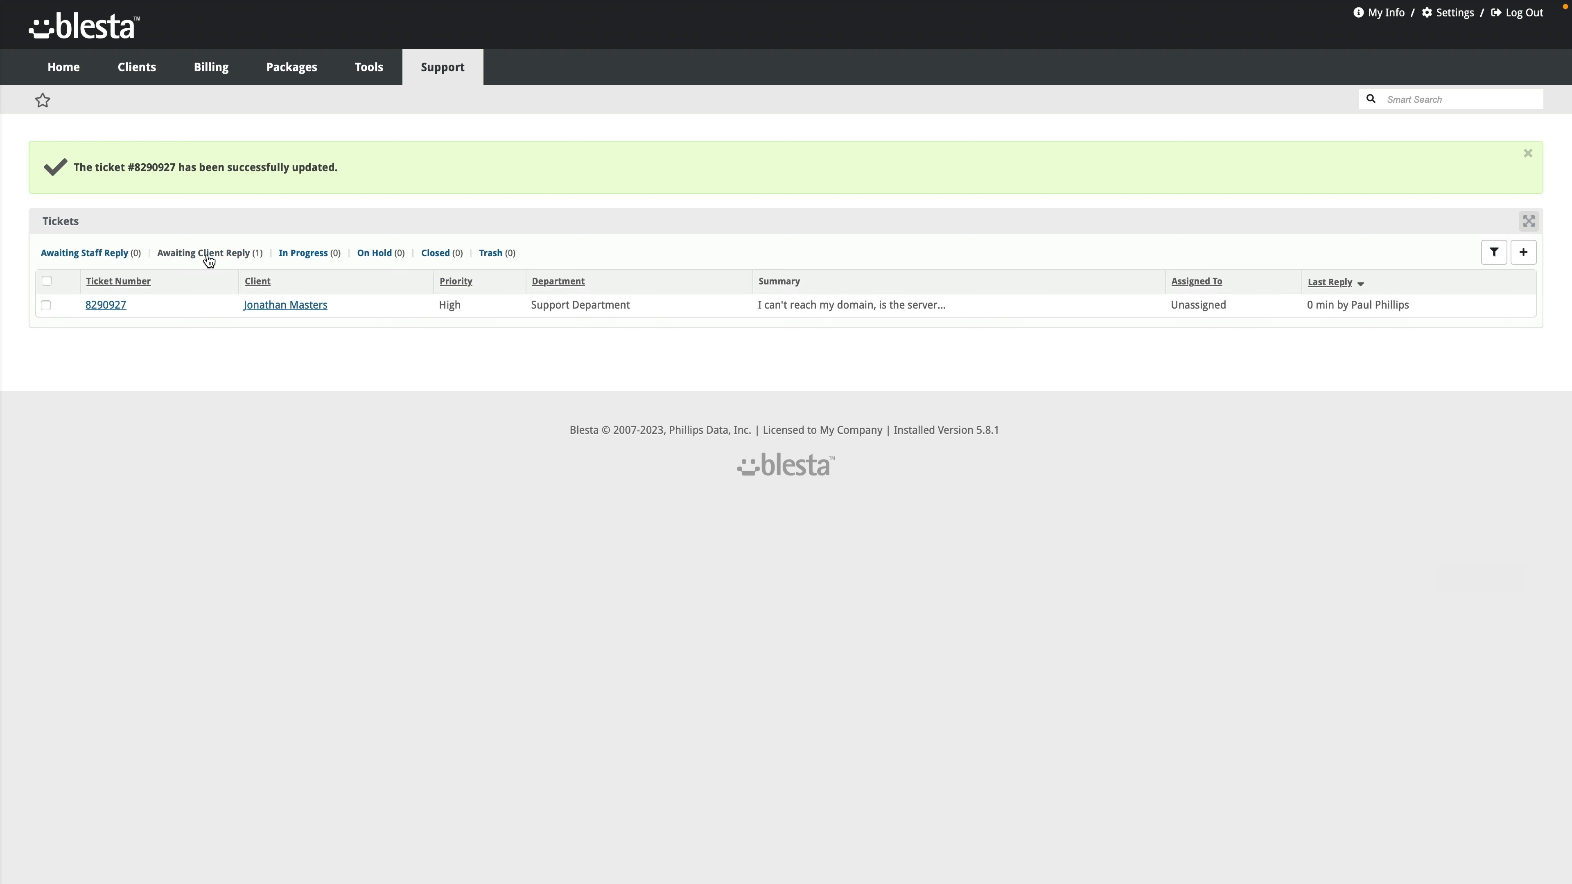
pyautogui.click(93, 260)
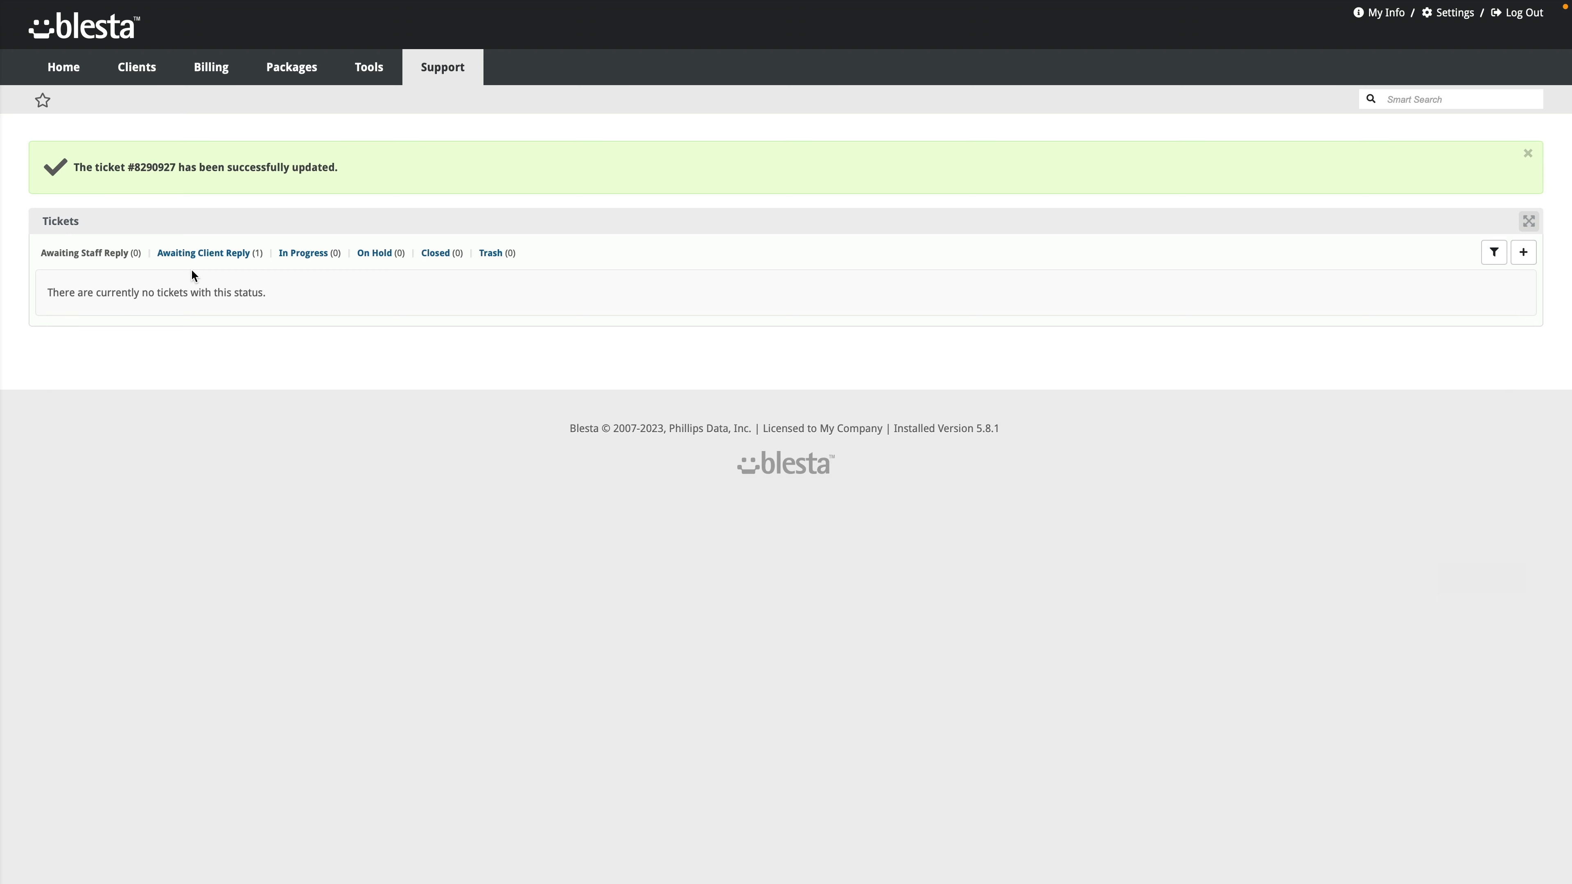
pyautogui.click(206, 258)
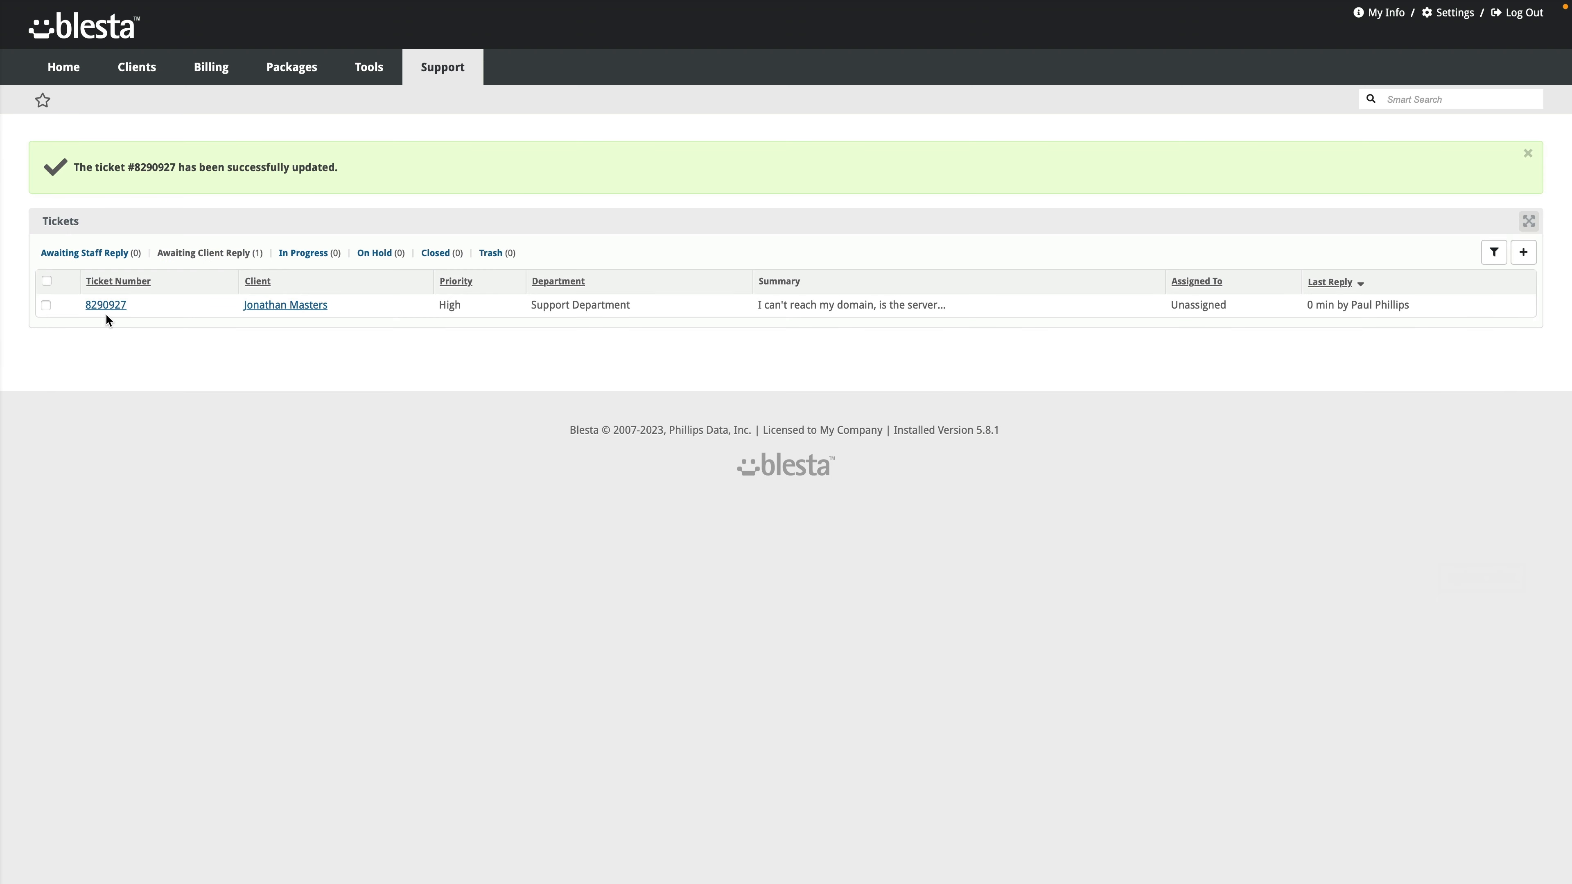
# Step: Open the client's profile and log into the client portal as them
pyautogui.click(140, 97)
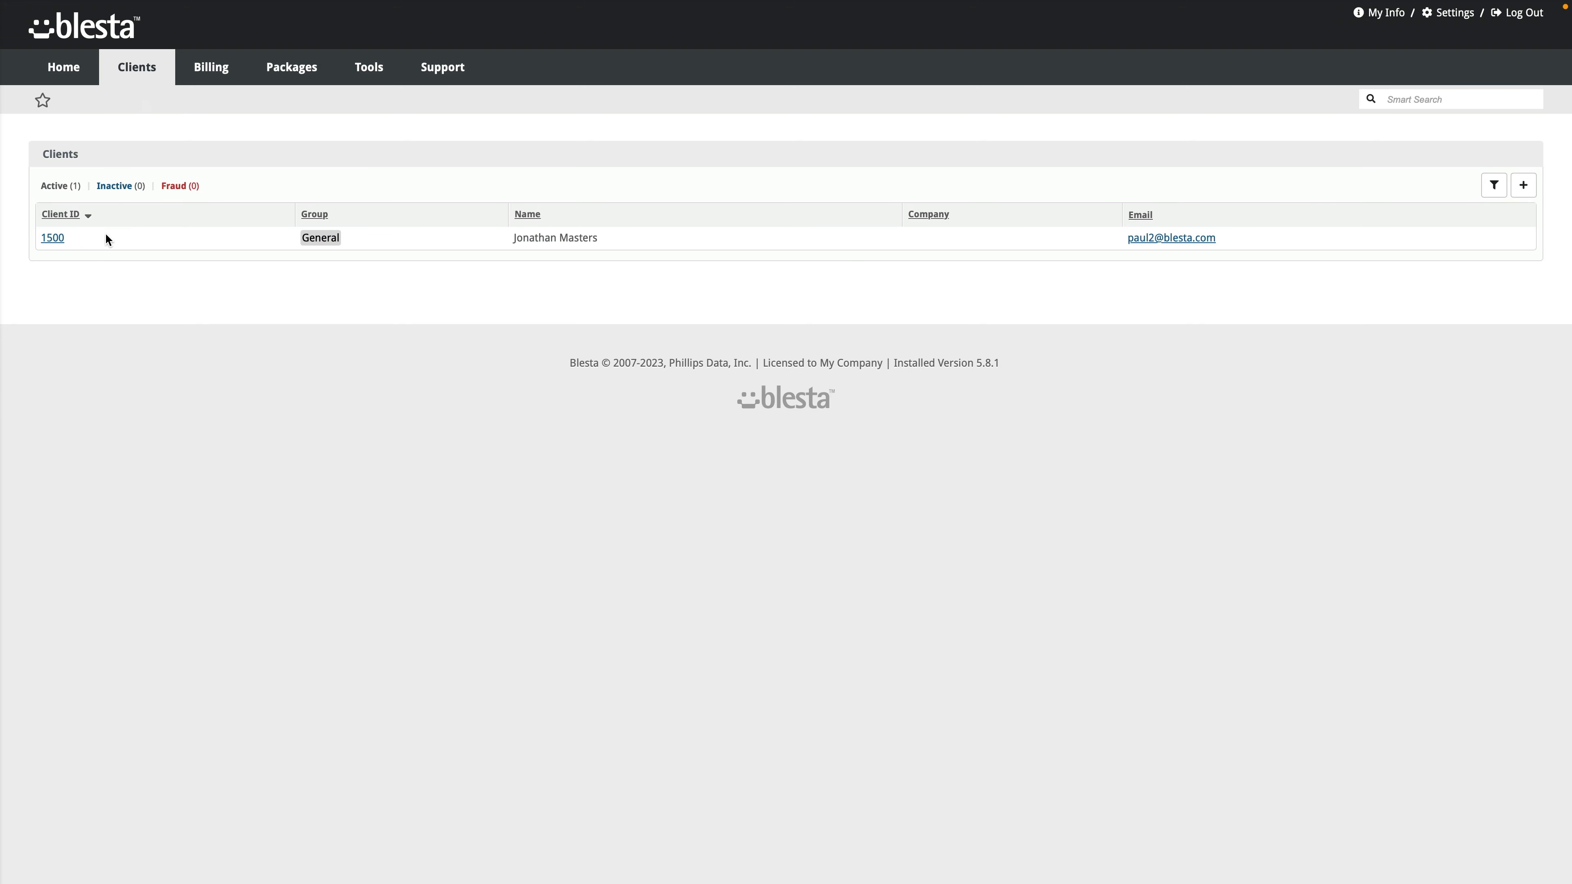
pyautogui.click(49, 238)
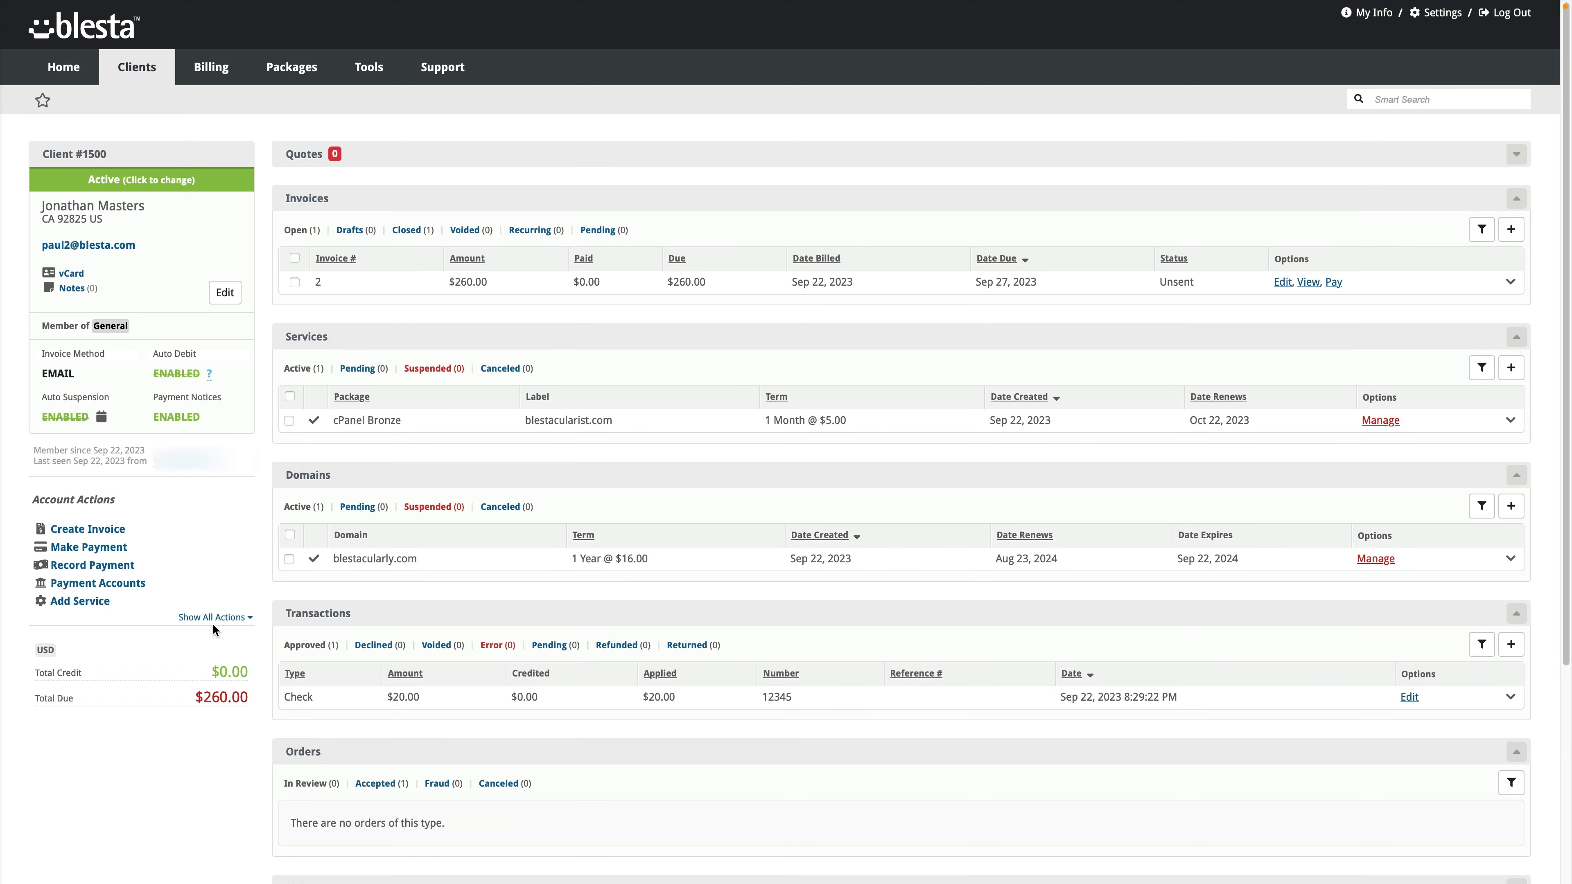
pyautogui.click(215, 618)
pyautogui.scroll(-1, 163, 605)
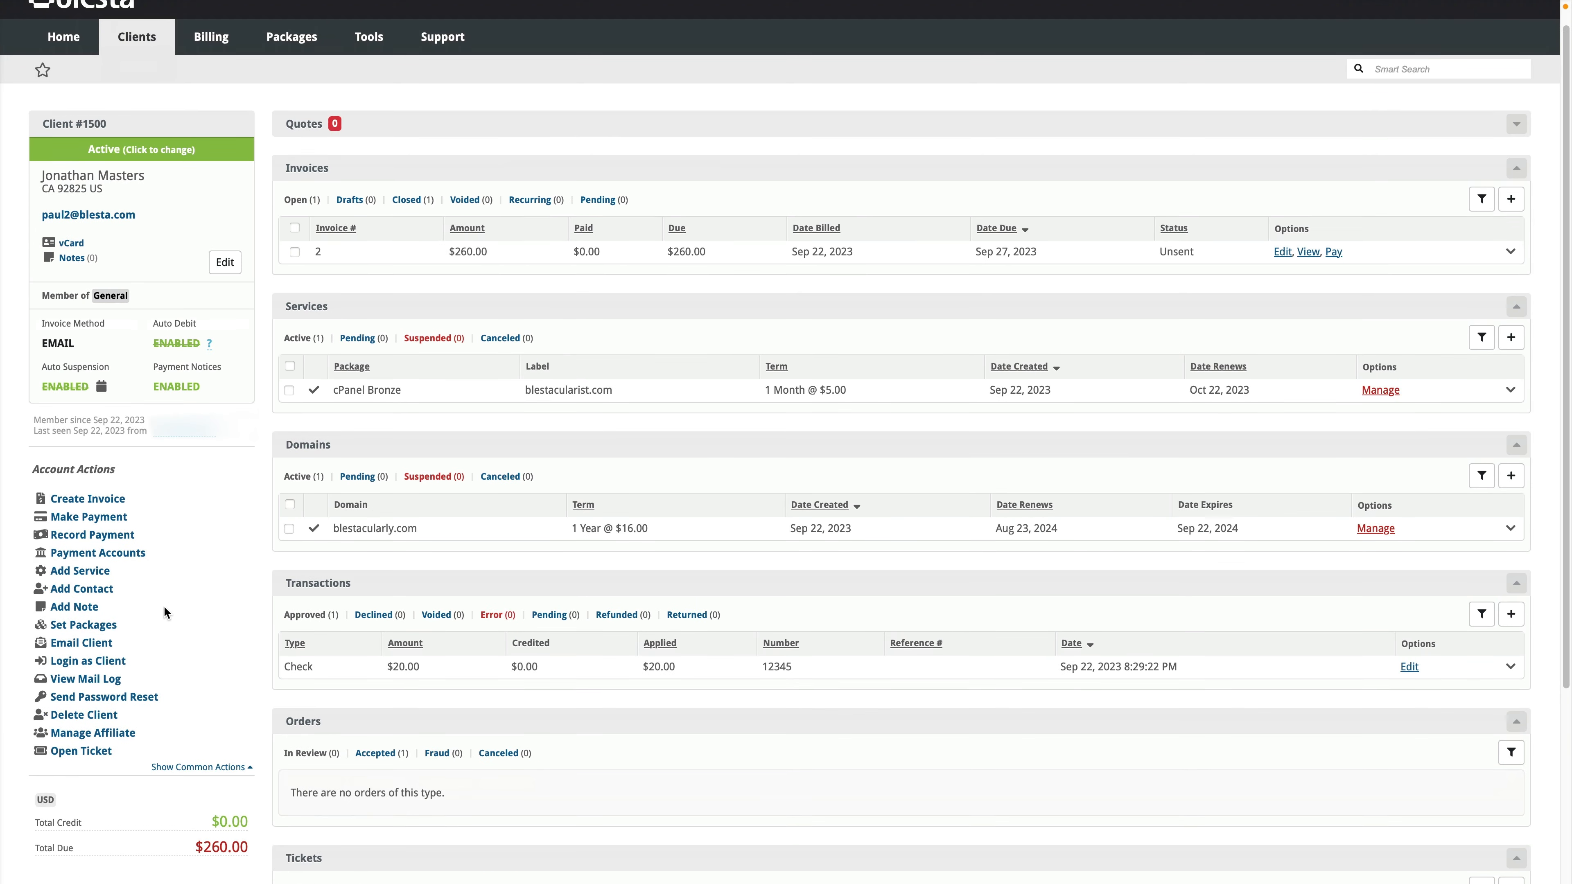
pyautogui.click(95, 663)
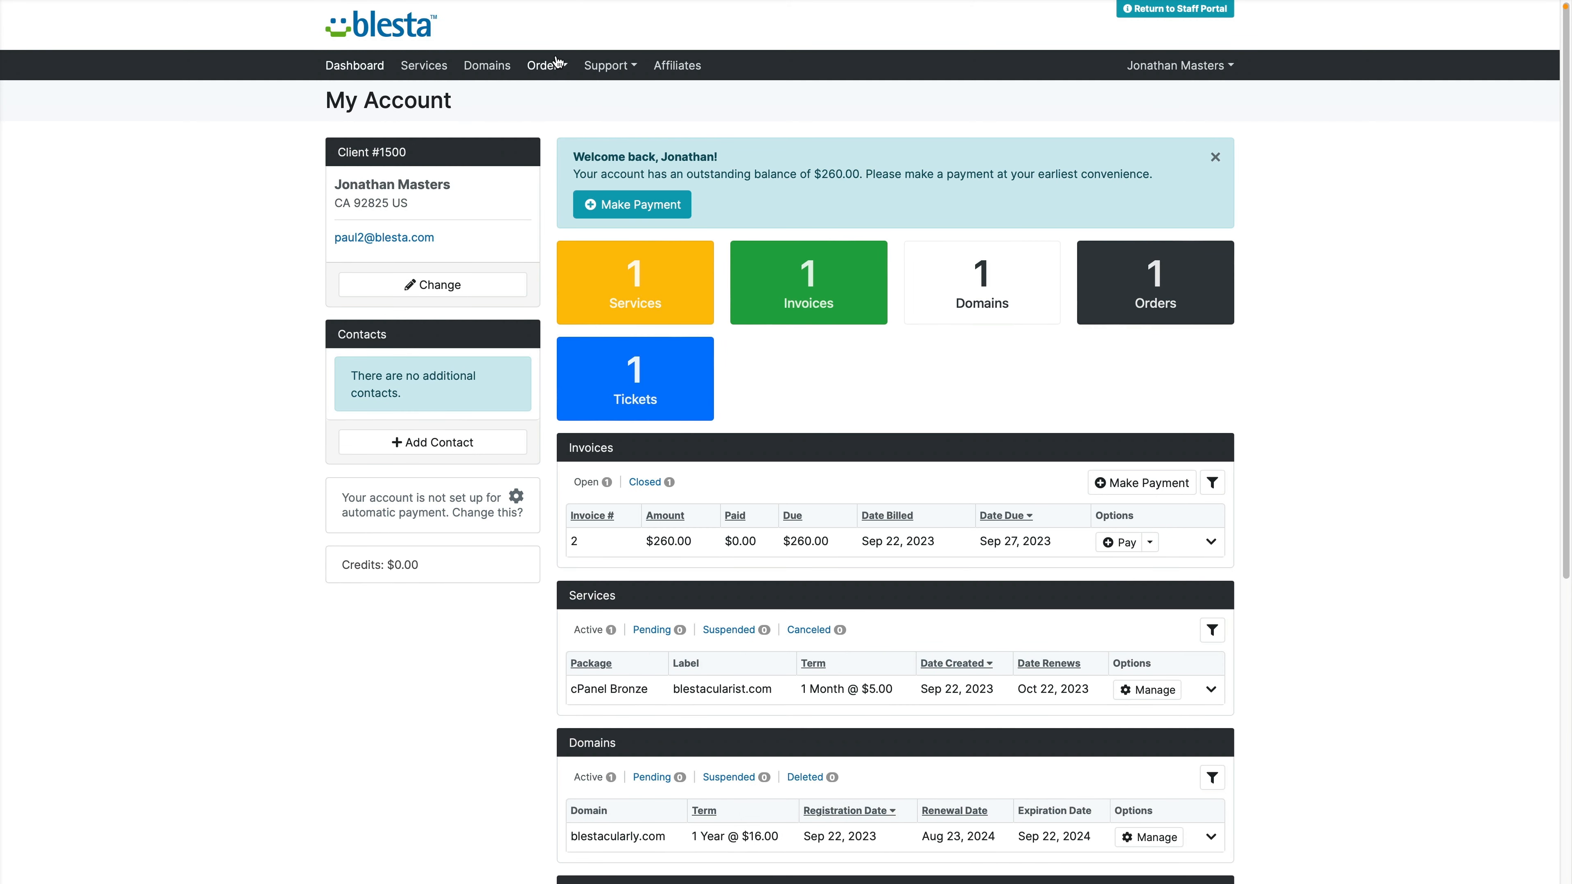
# Step: View the firewall reply on the client's ticket, then return to the staff portal
pyautogui.click(609, 65)
pyautogui.click(615, 104)
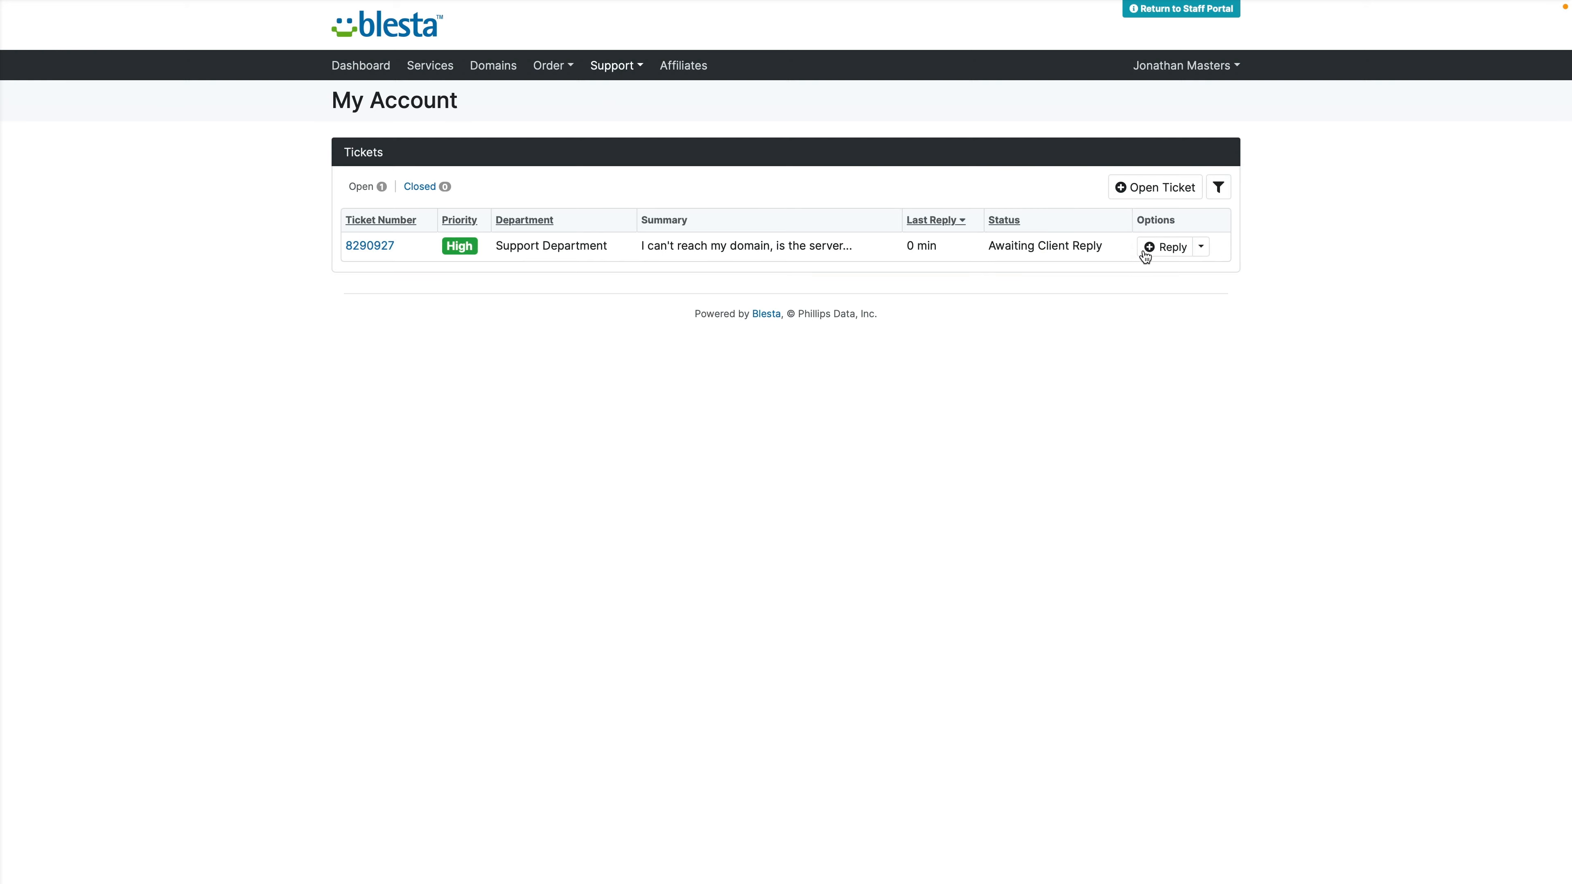
pyautogui.click(1164, 248)
pyautogui.scroll(-5, 294, 615)
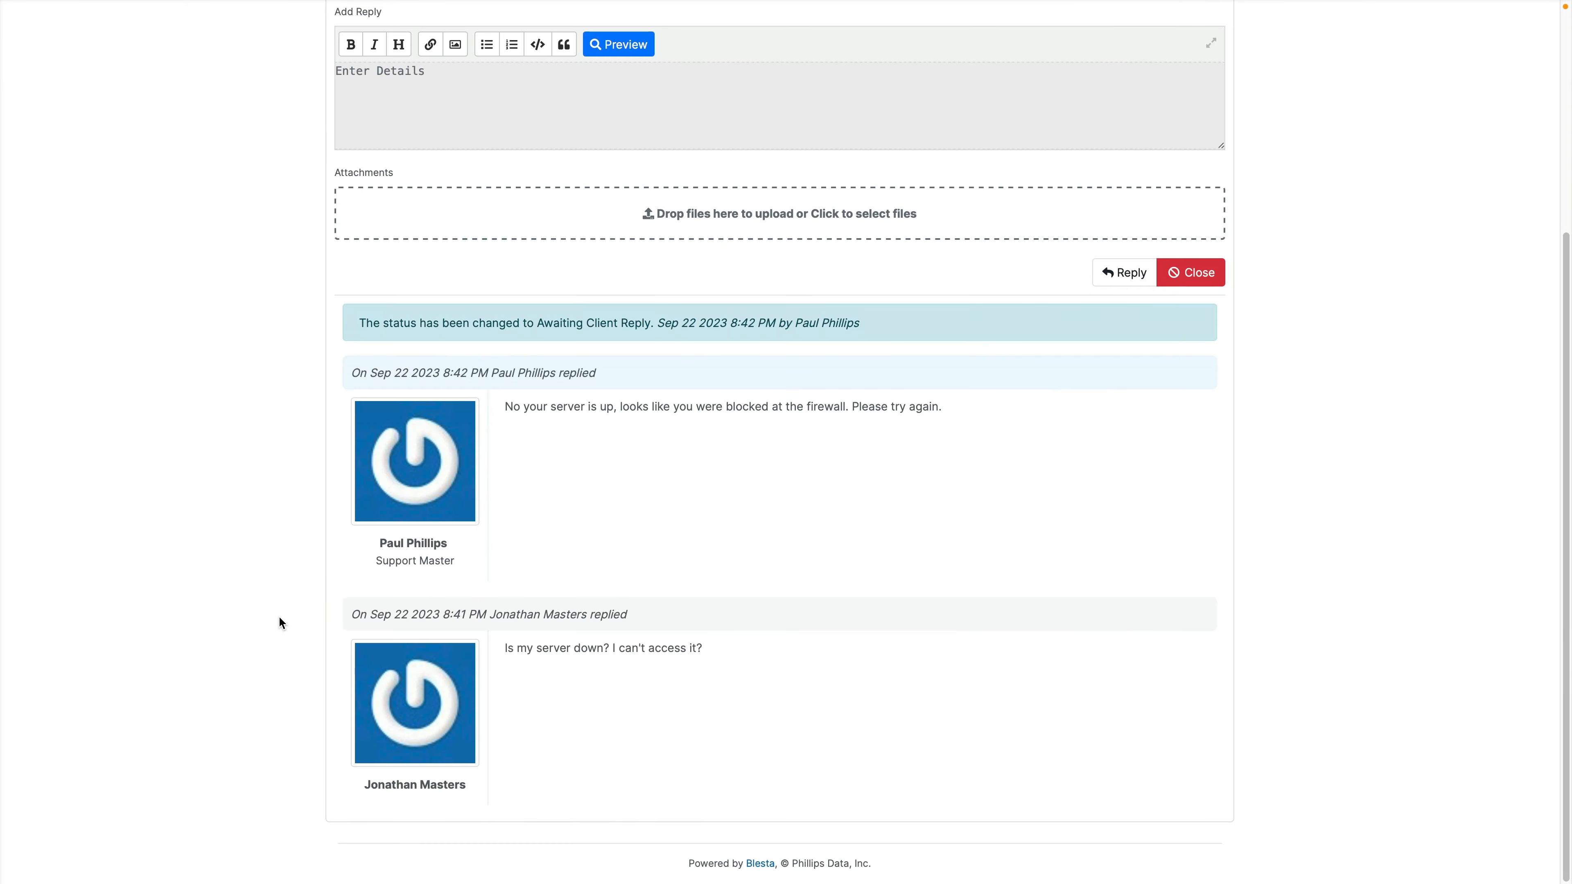
pyautogui.scroll(5, 277, 611)
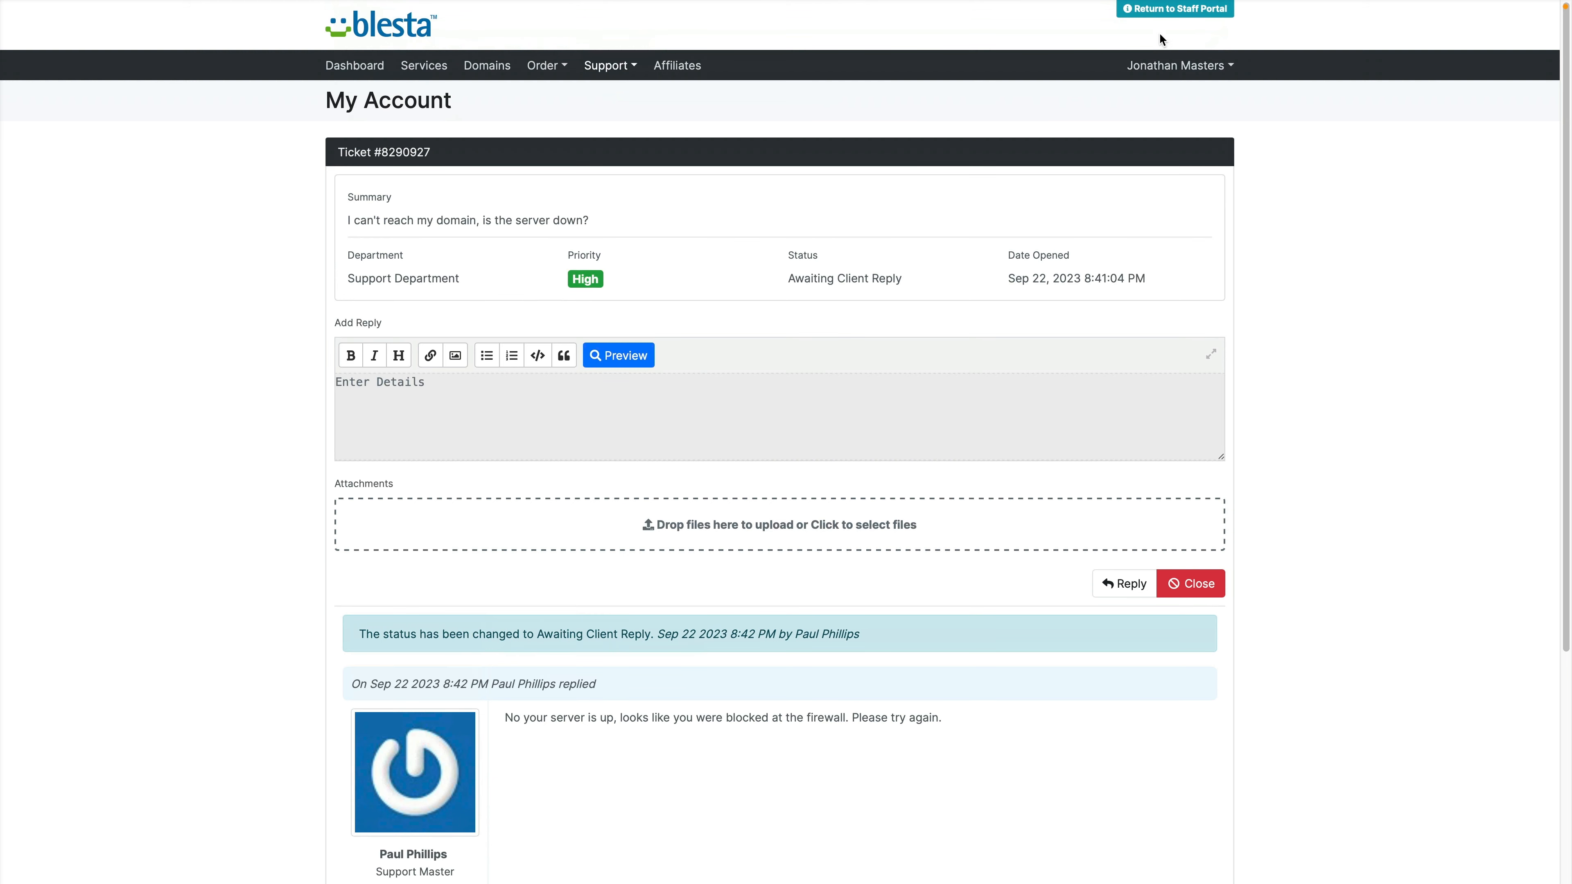
pyautogui.click(1198, 19)
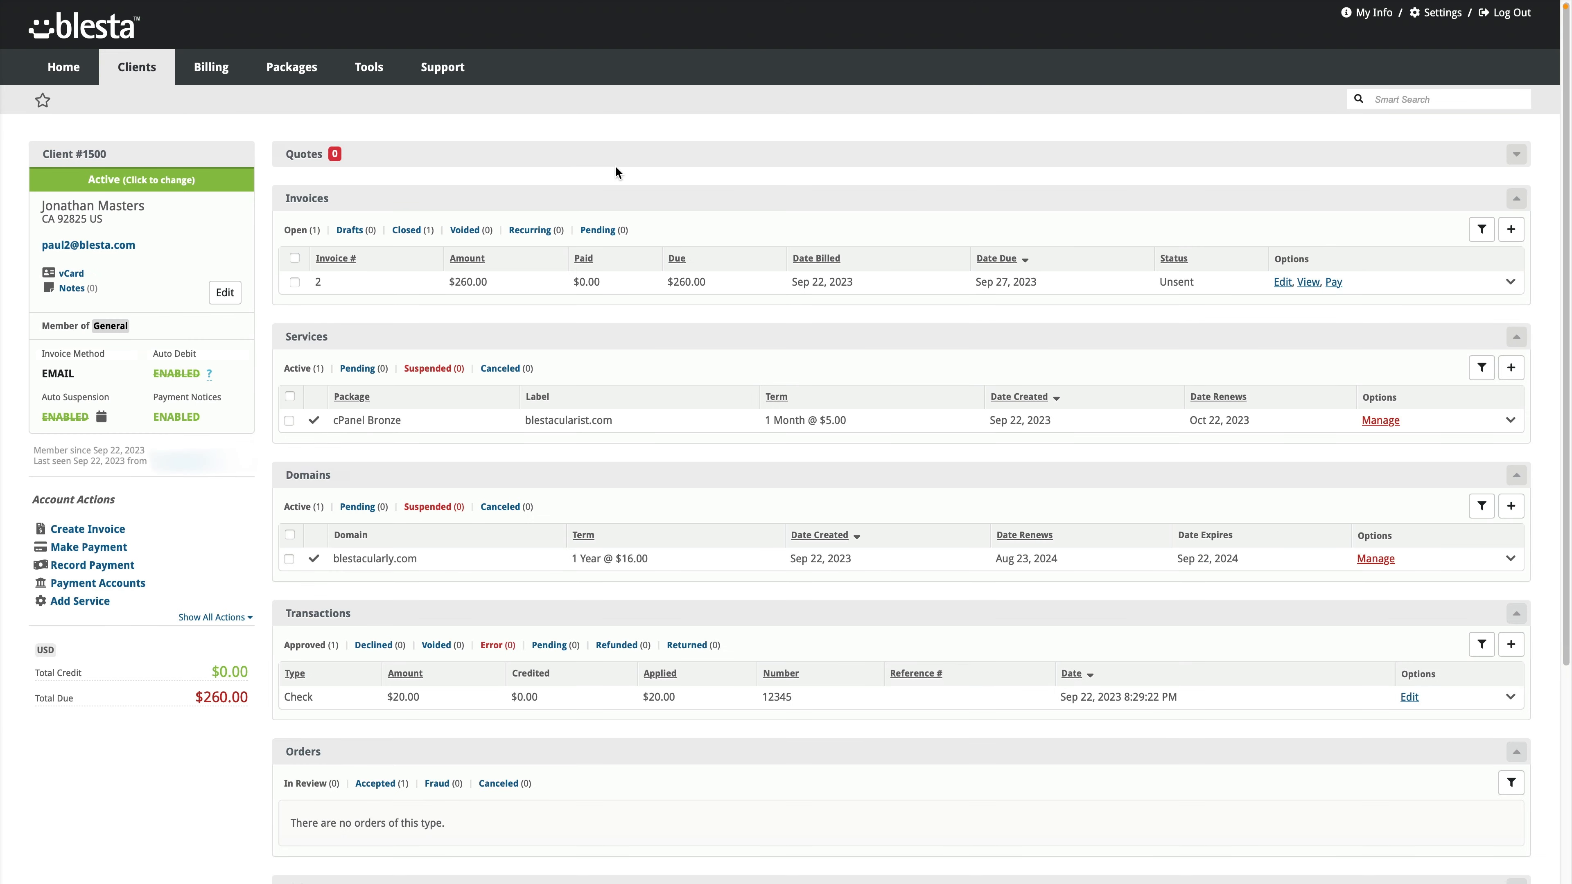